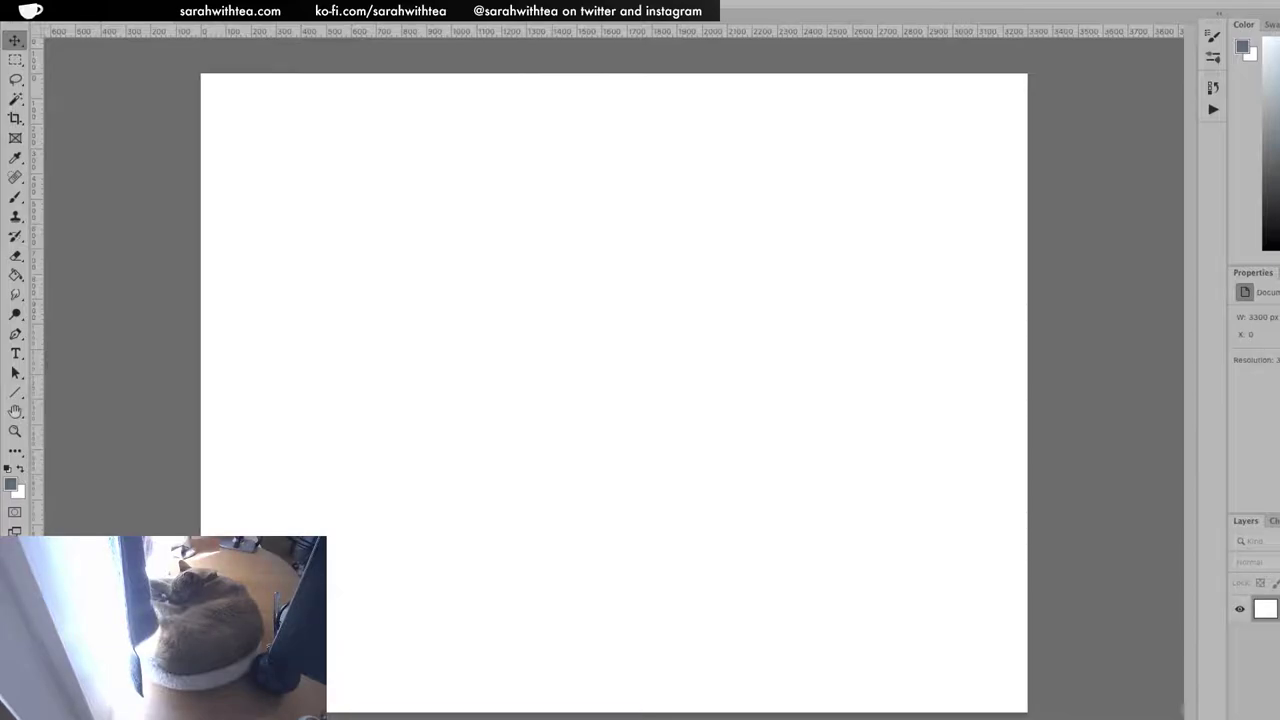
# Place the tan-background bird photo and the blue-sky bird photo on the blank canvas as references
pyautogui.moveTo(723, 551); pyautogui.dragTo(726, 556)
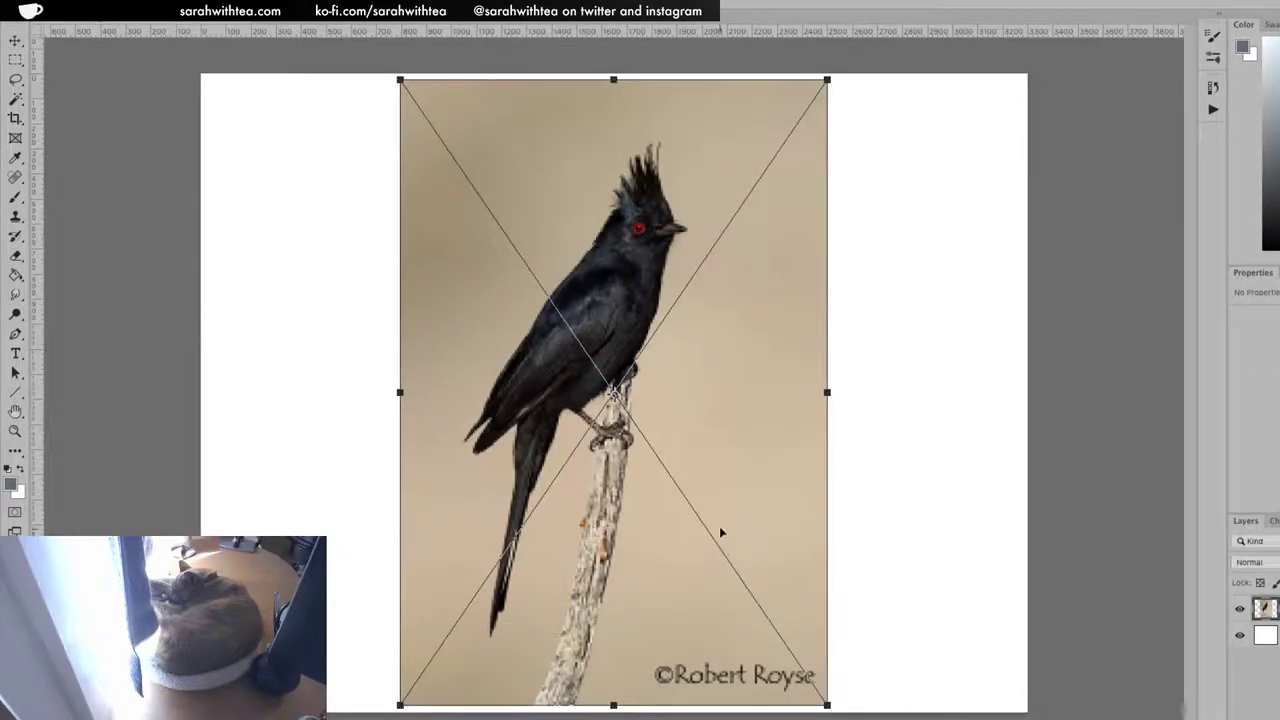
pyautogui.press('Return')
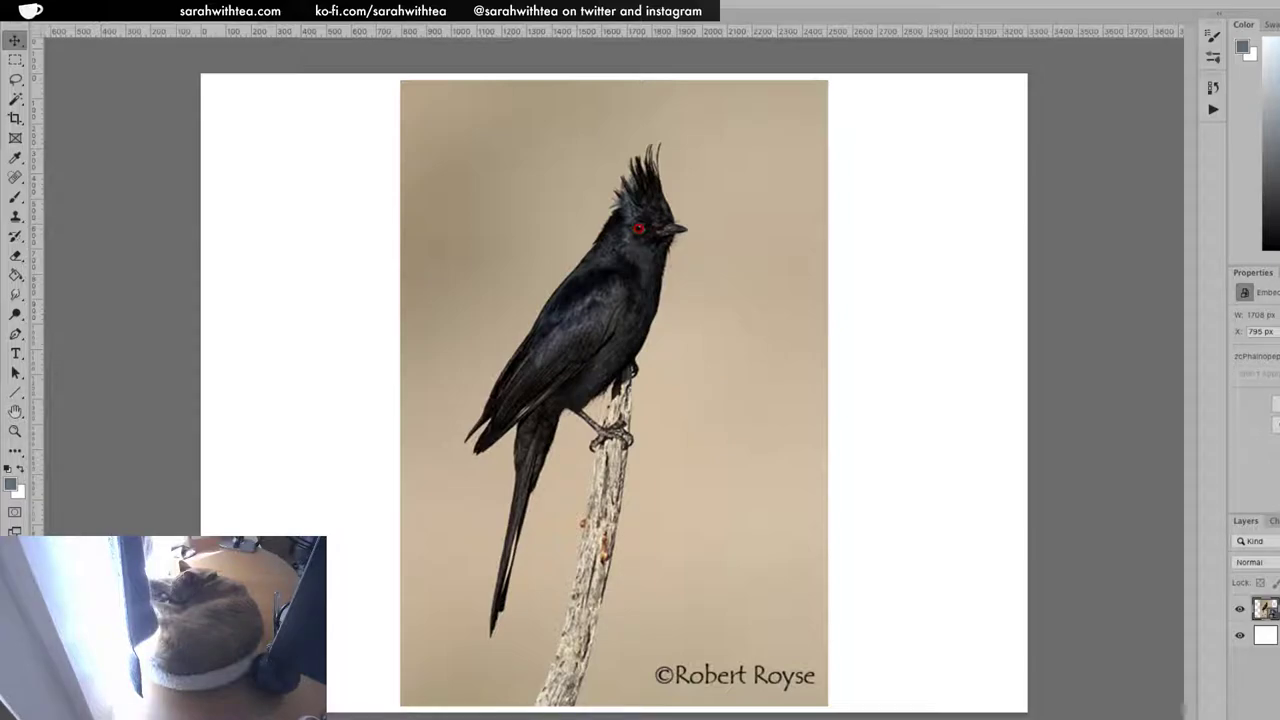
pyautogui.moveTo(1279, 350); pyautogui.dragTo(725, 353)
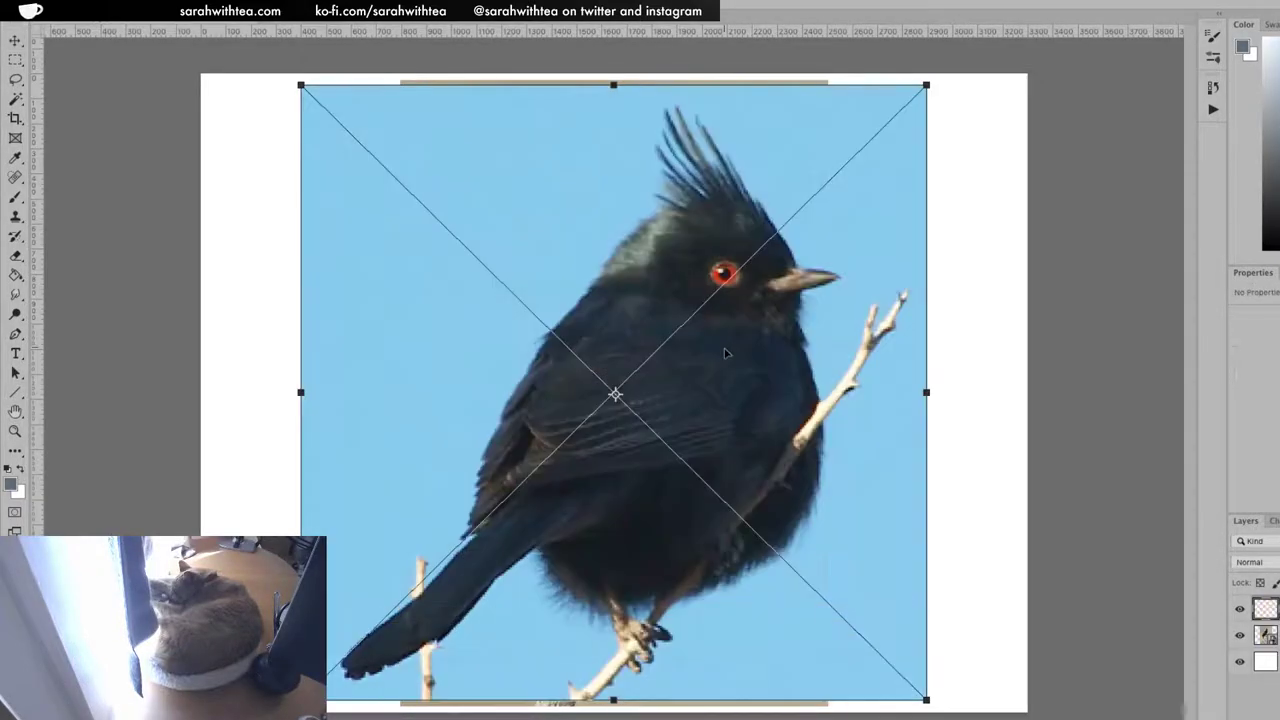
pyautogui.press('Return')
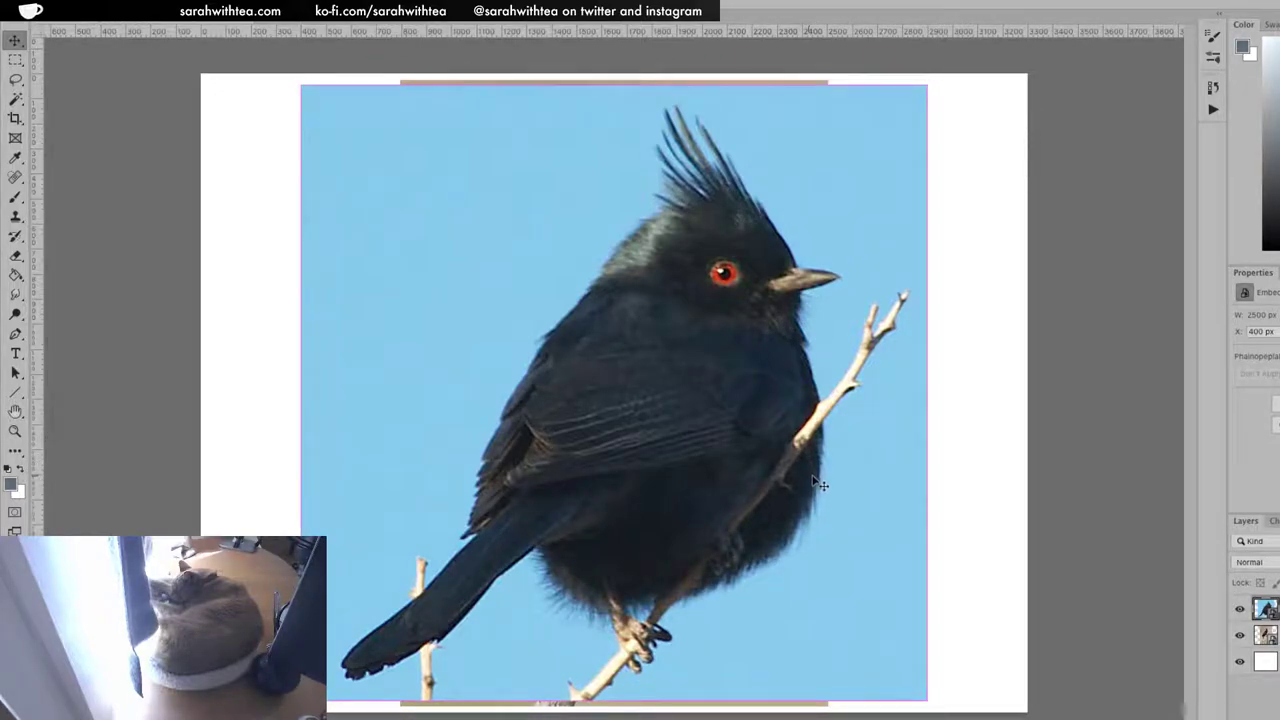
# Scale the blue-sky bird photo down proportionally to about 1000 px wide
pyautogui.hotkey('ctrl', 't')
pyautogui.moveTo(915, 96); pyautogui.dragTo(551, 455)
pyautogui.press('Return')
# Scale the tan-background bird photo to about 1003 px wide and stack both photos along the canvas's left side, tan one on top
pyautogui.click(726, 314)
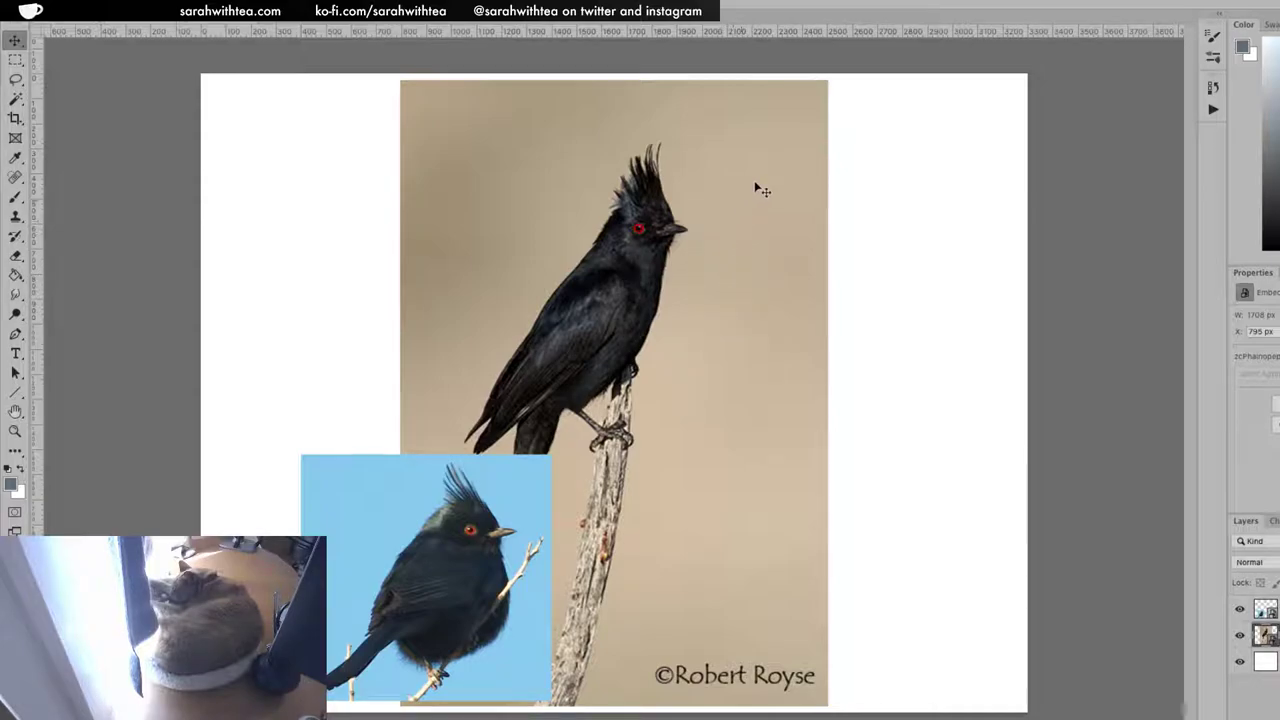
pyautogui.hotkey('ctrl', 't')
pyautogui.moveTo(824, 82); pyautogui.dragTo(644, 366)
pyautogui.press('Return')
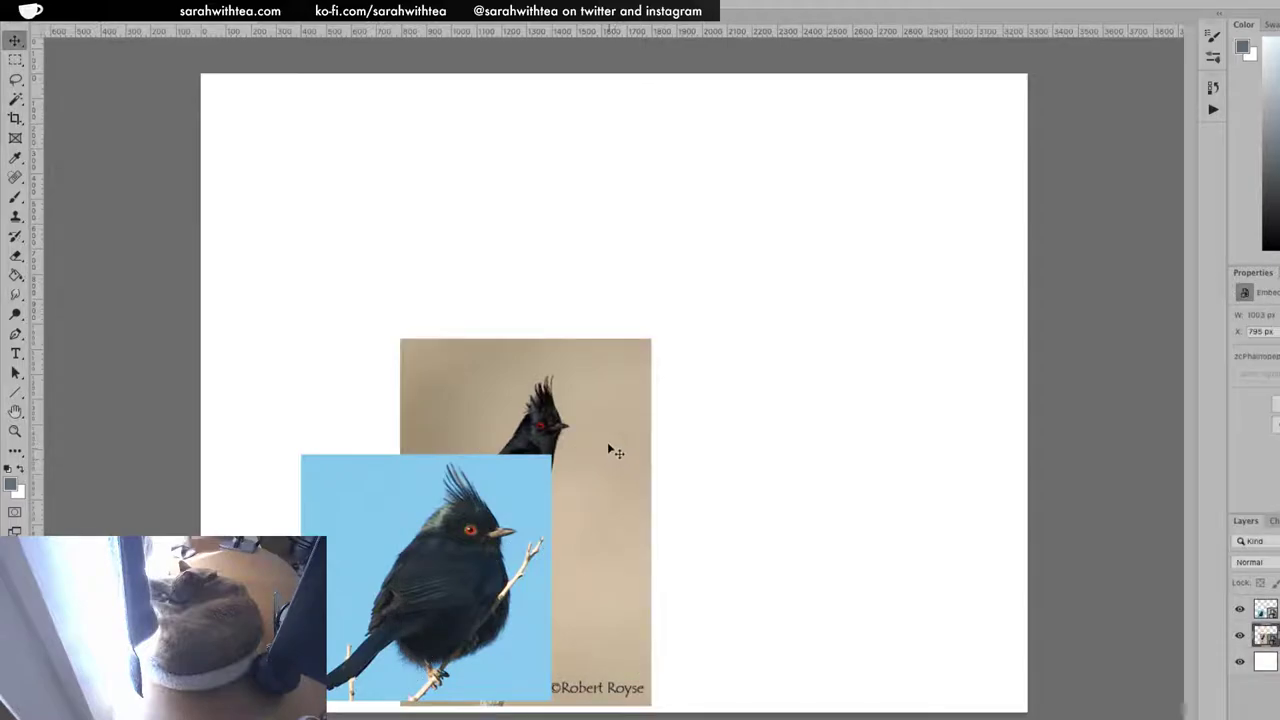
pyautogui.moveTo(604, 513); pyautogui.dragTo(411, 245)
pyautogui.moveTo(485, 552); pyautogui.dragTo(406, 515)
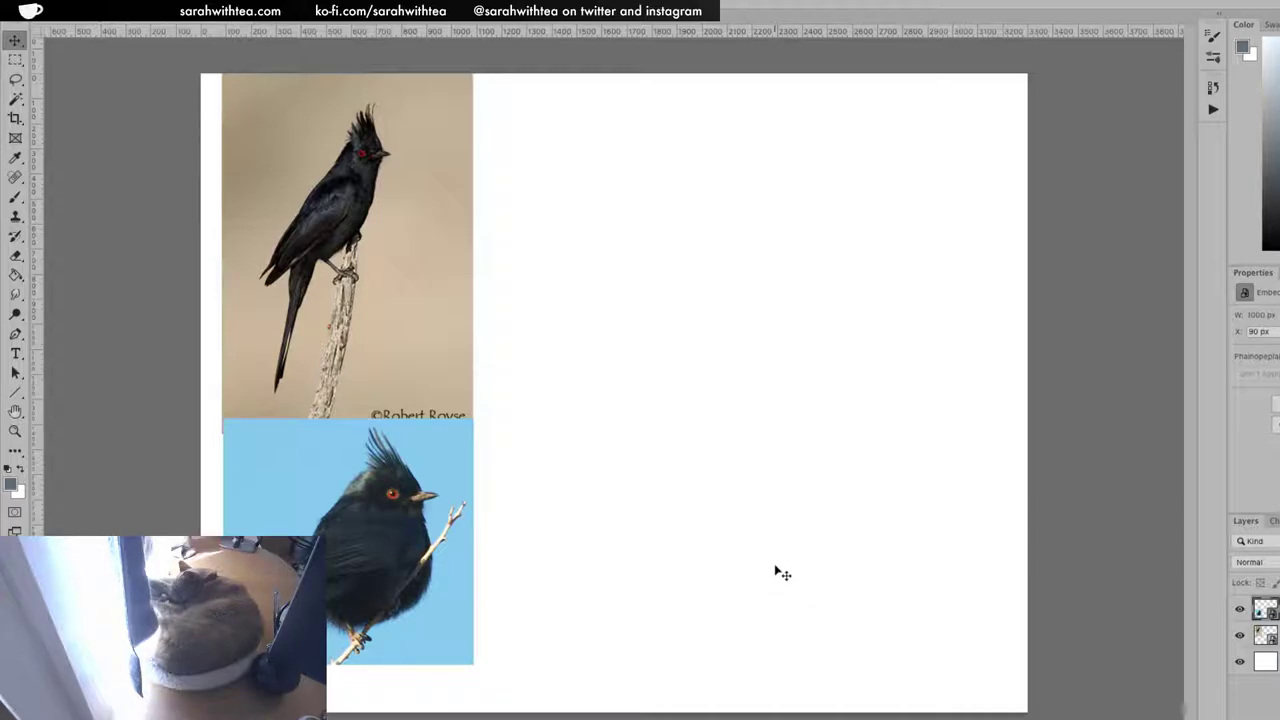
# Add a new layer for sketching and choose the KYLE Ultimate Pencil Soft 10px brush
pyautogui.hotkey('ctrl', 'alt', 'shift', 'n')
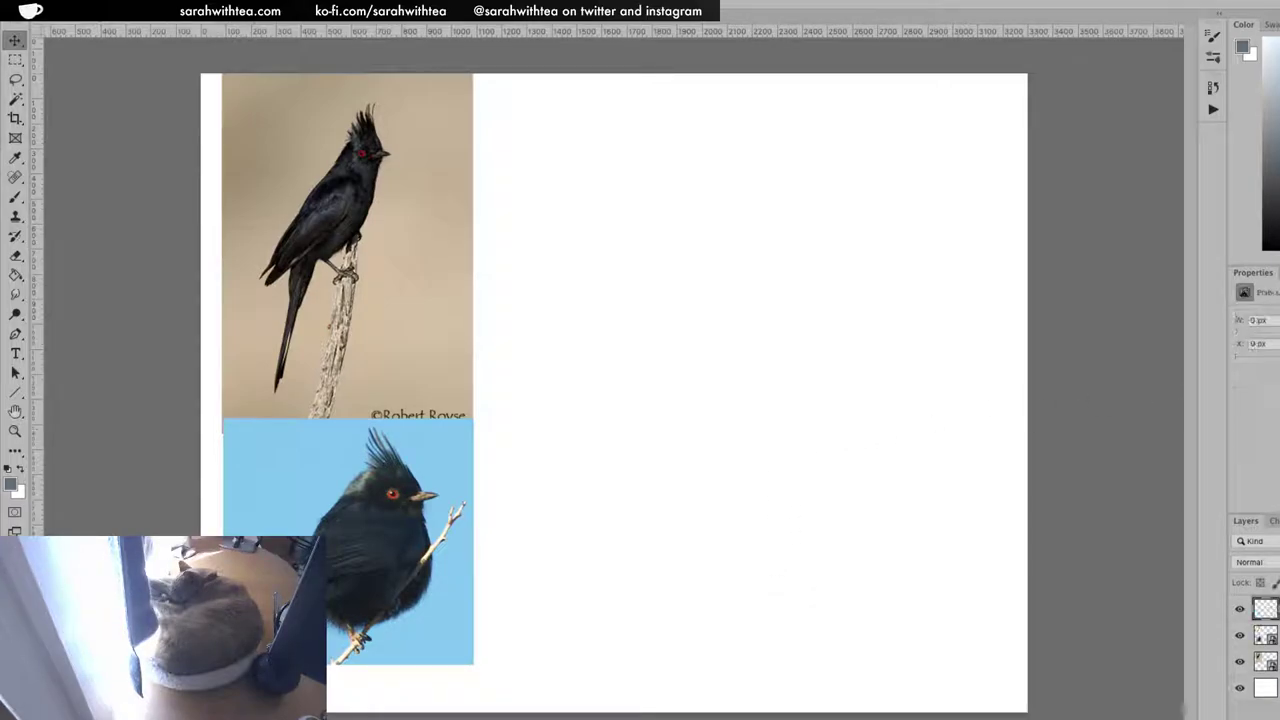
pyautogui.press('z')
pyautogui.click(705, 231)
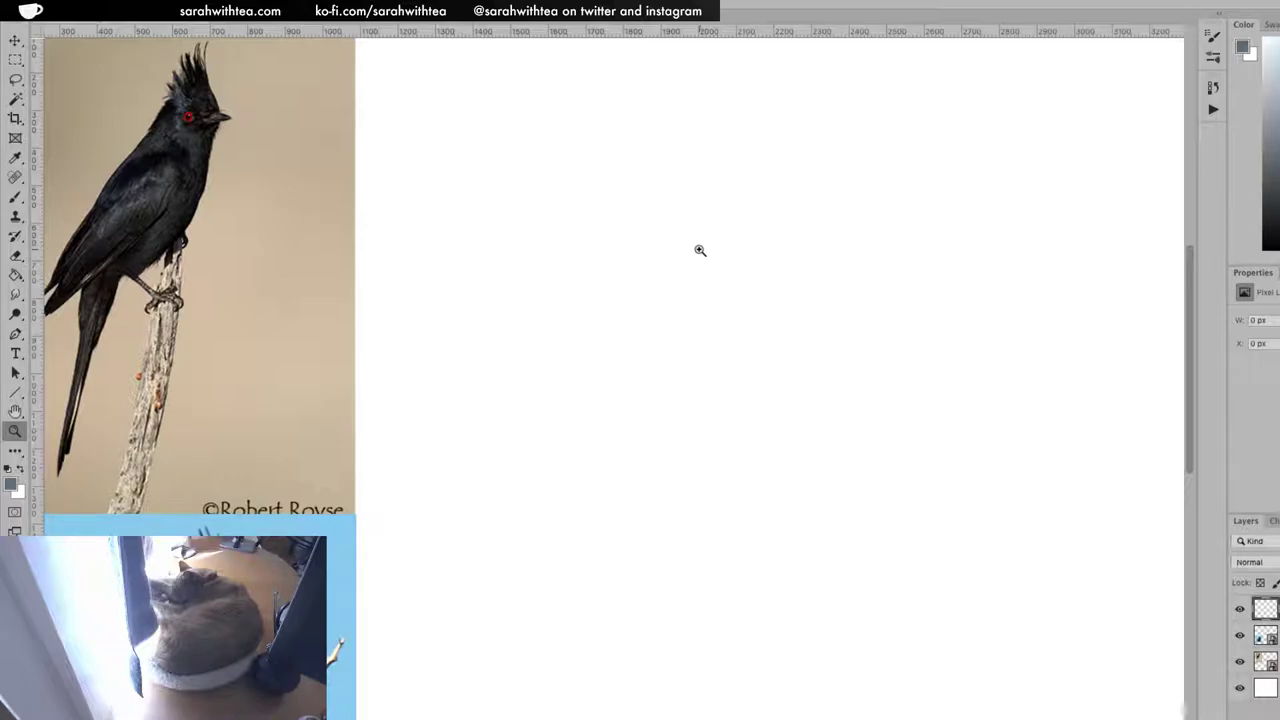
pyautogui.click(700, 250)
pyautogui.moveTo(691, 251); pyautogui.dragTo(763, 360)
pyautogui.hotkey('ctrl', 'r')
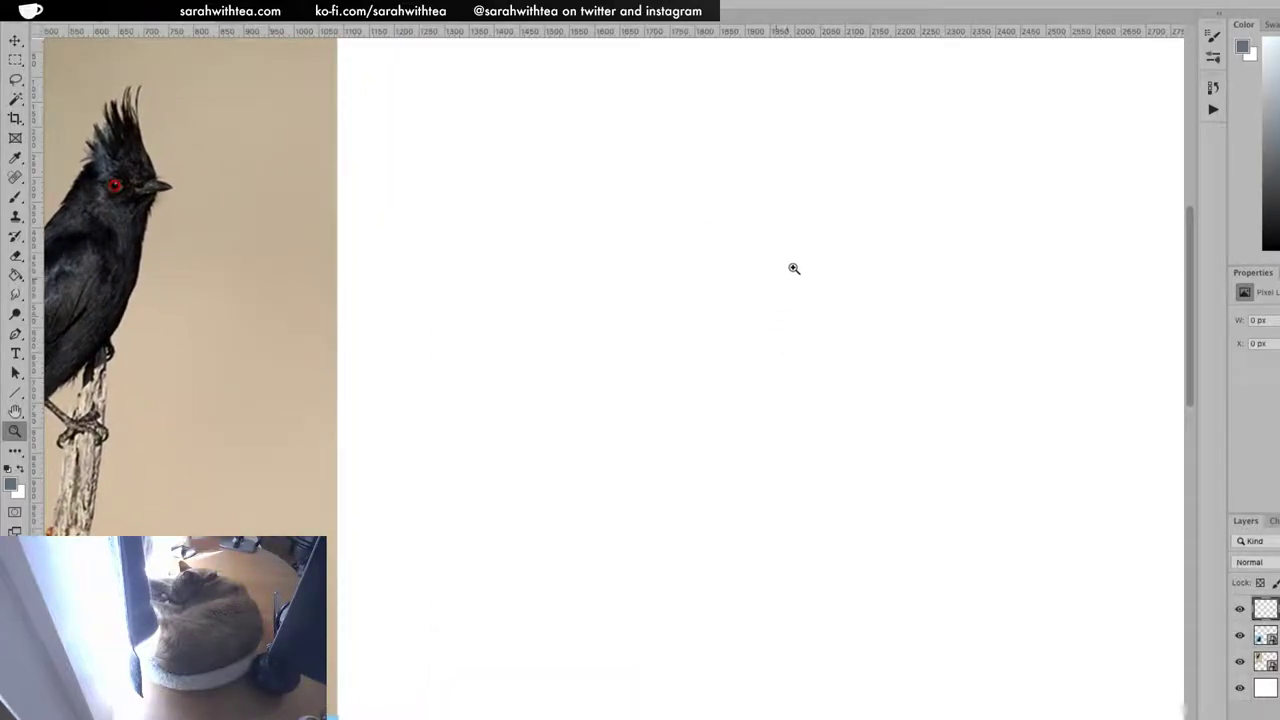
pyautogui.press('b')
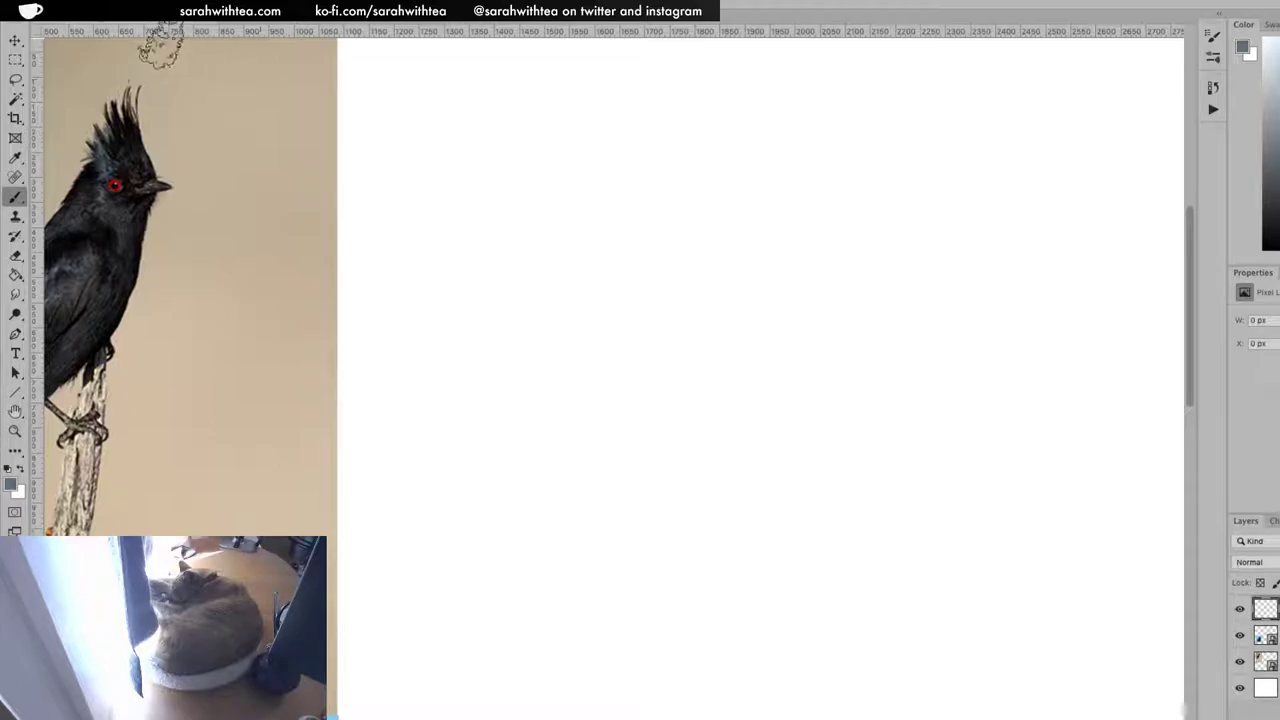
pyautogui.rightClick(155, 45)
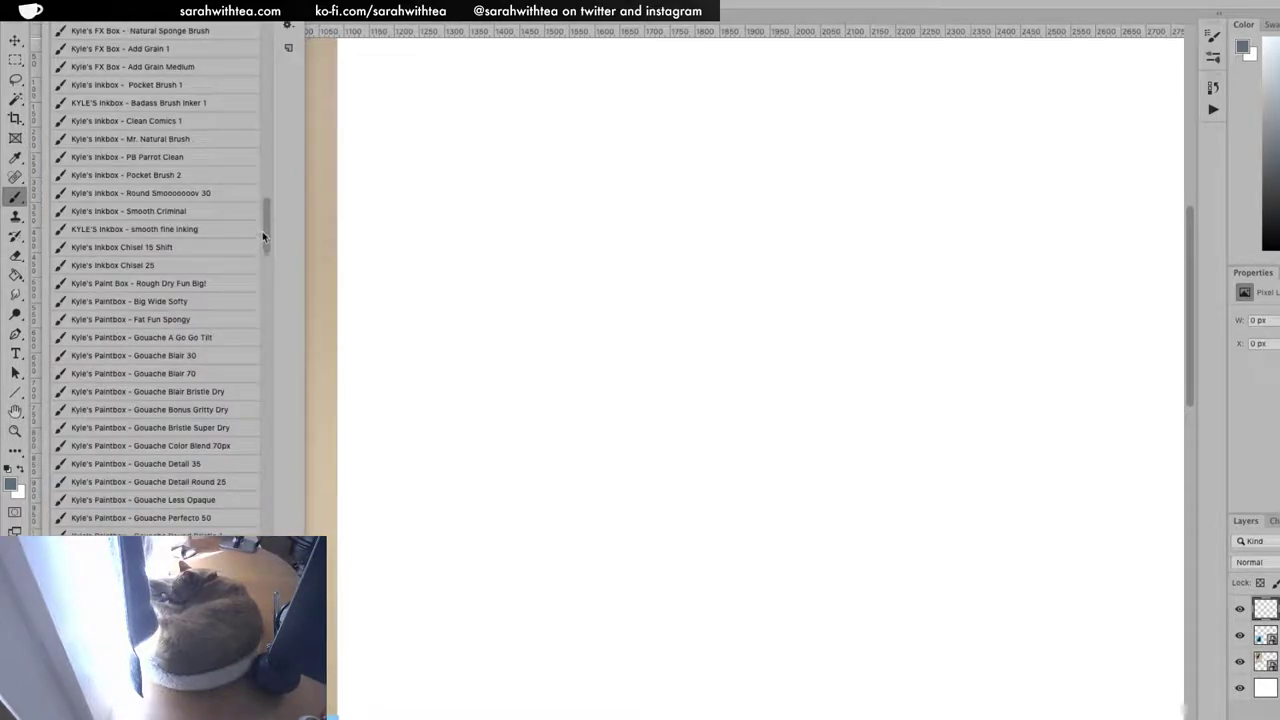
pyautogui.scroll(5, 264, 216)
pyautogui.scroll(-5, 266, 214)
pyautogui.scroll(10, 266, 231)
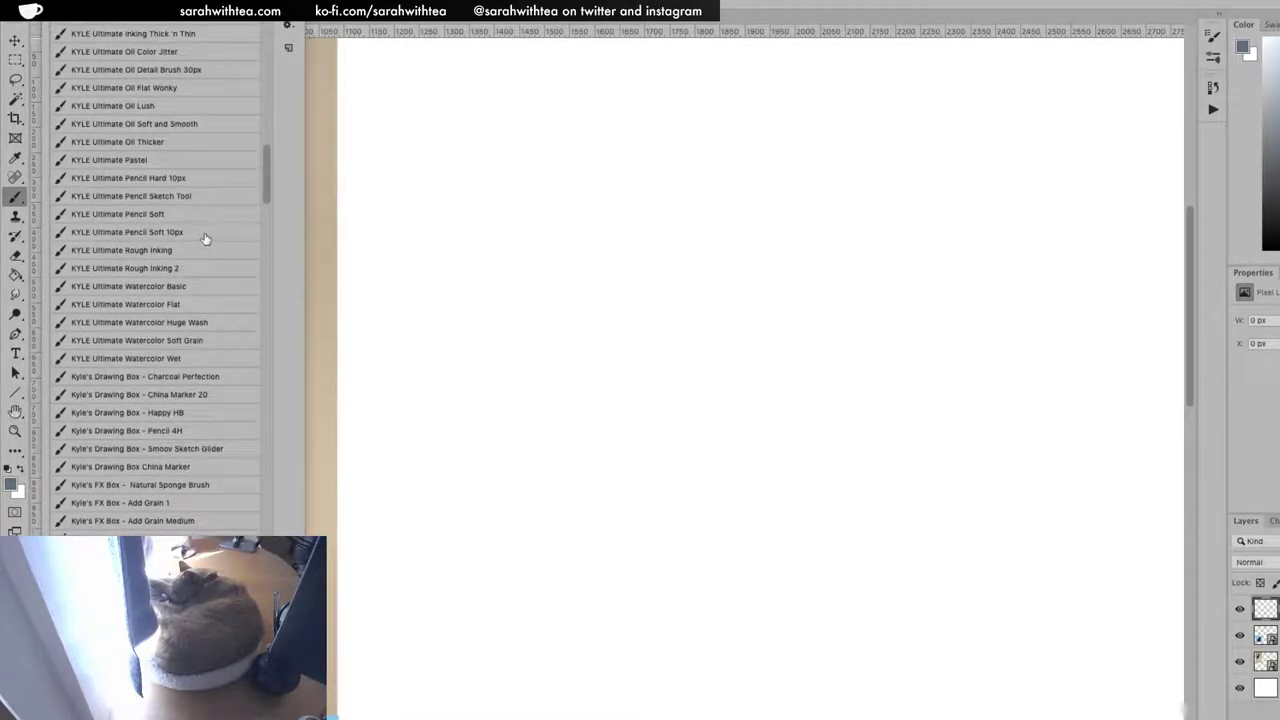
pyautogui.click(200, 234)
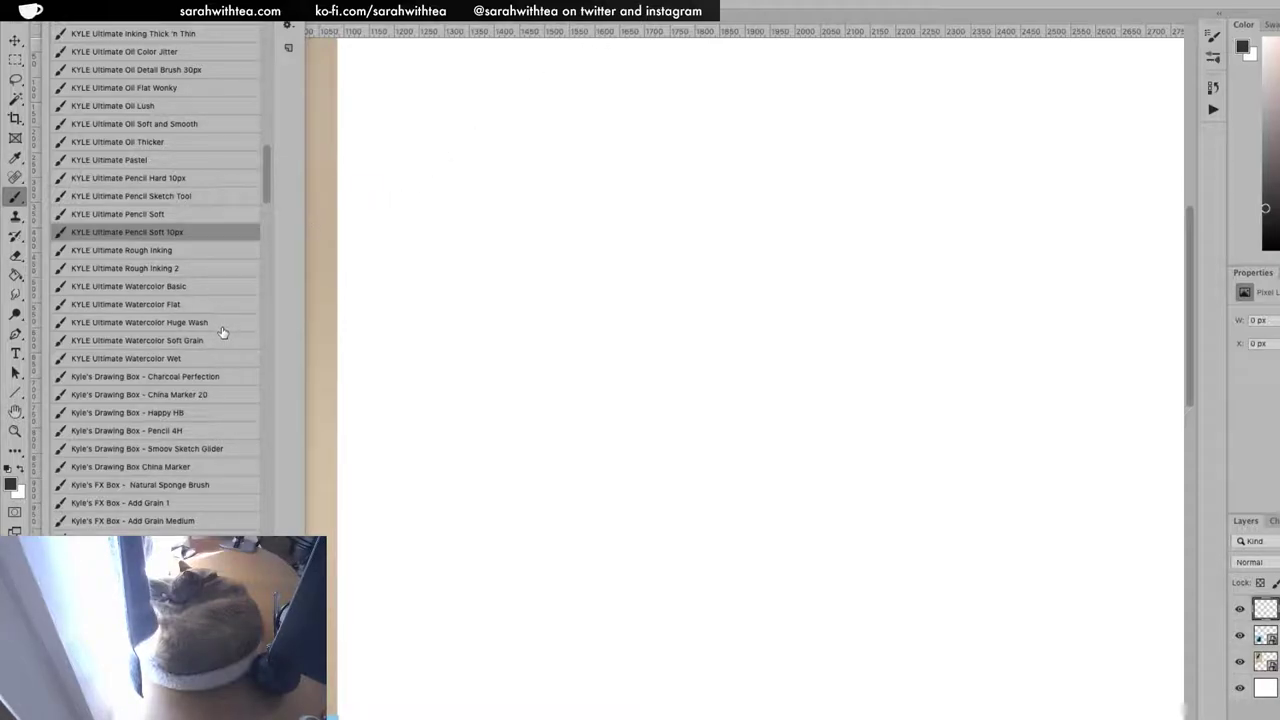
pyautogui.doubleClick(176, 234)
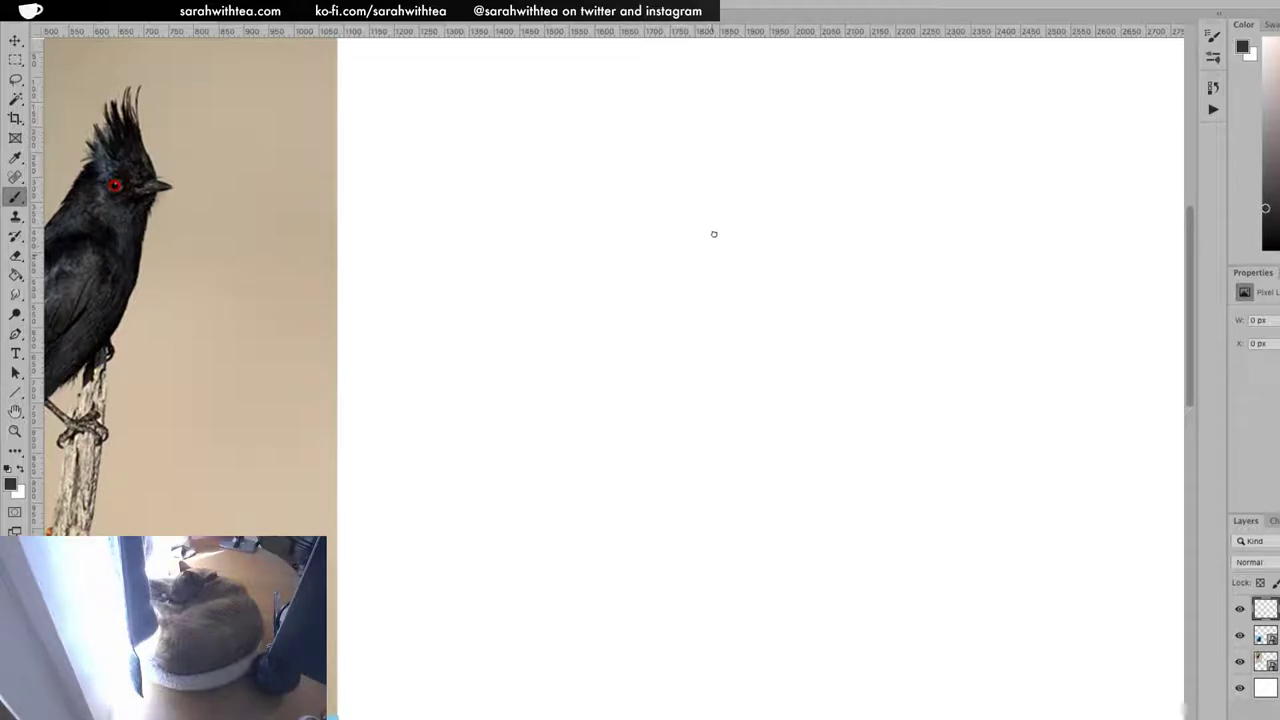
# Sketch the bird's round head beside the references, with a spiky crest, an eye and a short beak facing right
pyautogui.moveTo(718, 284)
pyautogui.mouseDown()
pyautogui.moveTo(631, 270)
pyautogui.moveTo(691, 210)
pyautogui.moveTo(730, 268)
pyautogui.moveTo(720, 294)
pyautogui.mouseUp()
pyautogui.moveTo(708, 229)
pyautogui.mouseDown()
pyautogui.moveTo(747, 248)
pyautogui.moveTo(732, 255)
pyautogui.moveTo(748, 248)
pyautogui.moveTo(731, 259)
pyautogui.moveTo(739, 244)
pyautogui.moveTo(719, 245)
pyautogui.moveTo(743, 246)
pyautogui.moveTo(718, 180)
pyautogui.mouseUp()
pyautogui.moveTo(738, 246); pyautogui.dragTo(726, 158)
pyautogui.moveTo(700, 205)
pyautogui.mouseDown()
pyautogui.moveTo(708, 156)
pyautogui.moveTo(692, 166)
pyautogui.mouseUp()
pyautogui.moveTo(664, 220)
pyautogui.mouseDown()
pyautogui.moveTo(678, 171)
pyautogui.moveTo(688, 214)
pyautogui.moveTo(712, 155)
pyautogui.mouseUp()
pyautogui.moveTo(701, 204); pyautogui.dragTo(710, 171)
pyautogui.moveTo(687, 254); pyautogui.dragTo(690, 247)
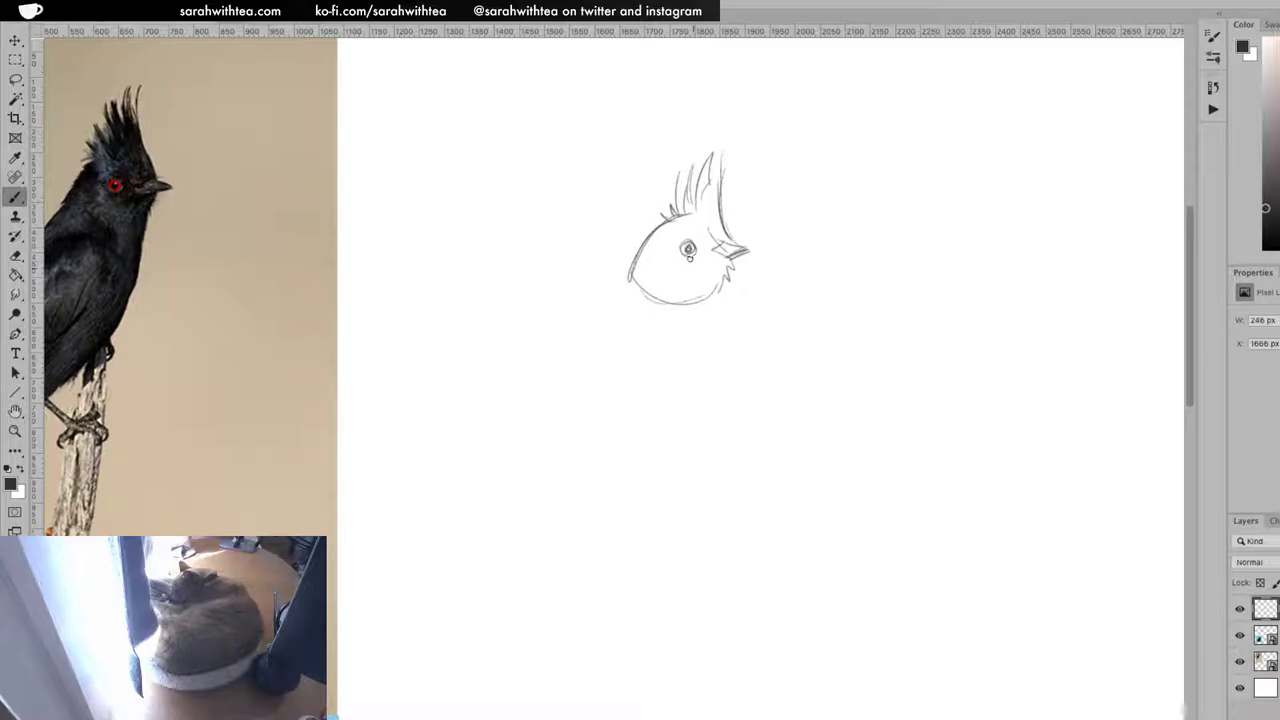
pyautogui.moveTo(686, 248)
pyautogui.mouseDown()
pyautogui.moveTo(748, 248)
pyautogui.moveTo(728, 241)
pyautogui.moveTo(740, 253)
pyautogui.mouseUp()
pyautogui.moveTo(730, 238)
pyautogui.mouseDown()
pyautogui.moveTo(741, 243)
pyautogui.moveTo(730, 290)
pyautogui.mouseUp()
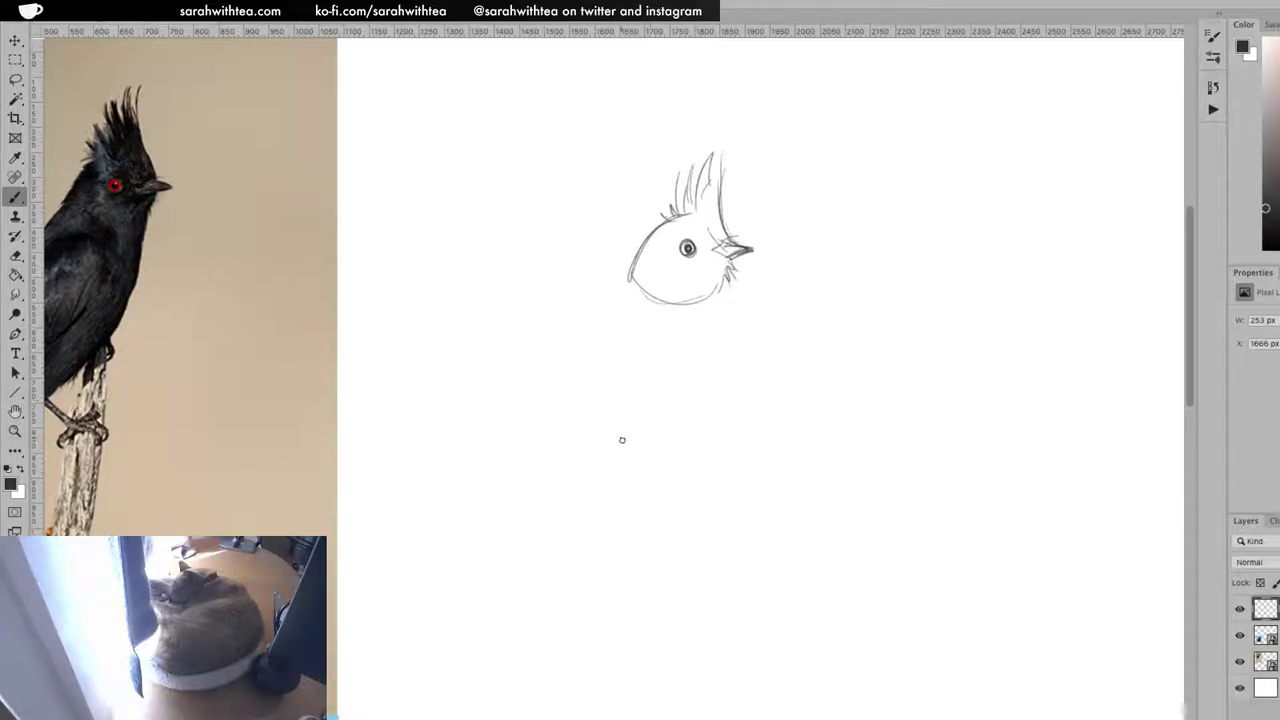
# Sketch the bird's throat, rounded back and breast, bringing the body outline down to the base of the tail
pyautogui.moveTo(718, 281); pyautogui.dragTo(712, 347)
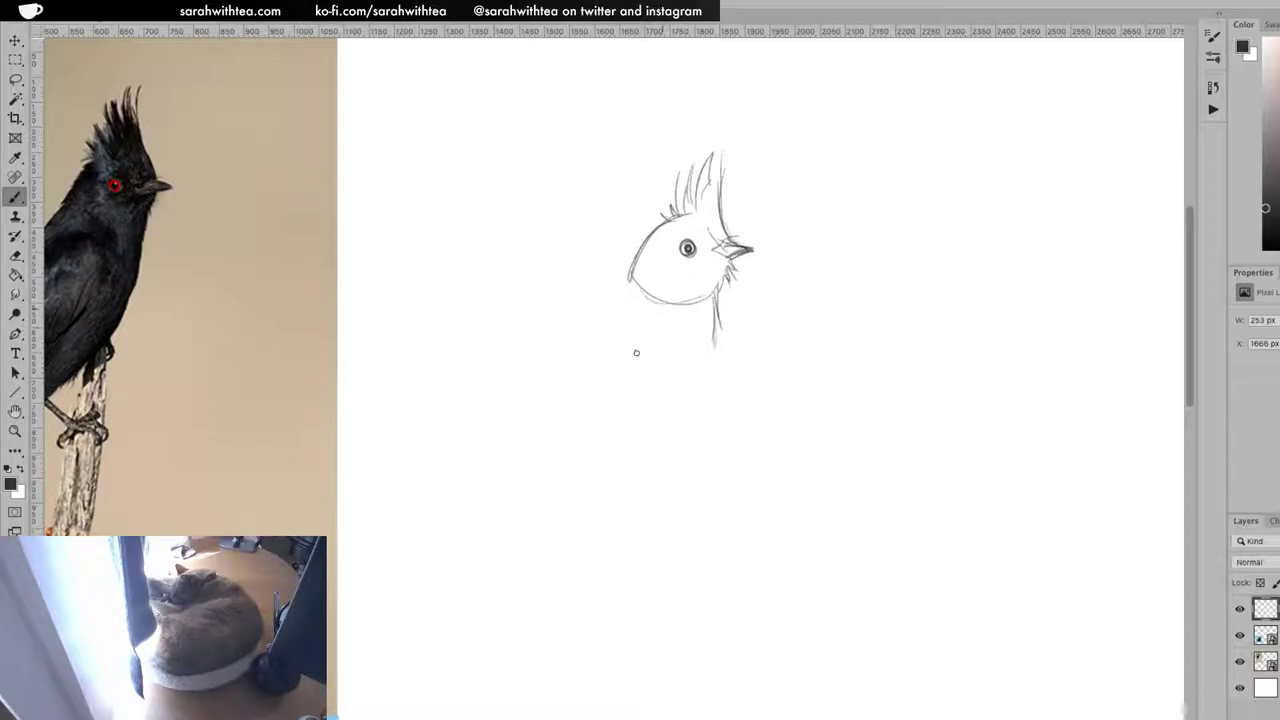
pyautogui.moveTo(594, 328); pyautogui.dragTo(630, 271)
pyautogui.moveTo(592, 360)
pyautogui.mouseDown()
pyautogui.moveTo(629, 274)
pyautogui.moveTo(588, 371)
pyautogui.moveTo(652, 482)
pyautogui.mouseUp()
pyautogui.moveTo(608, 425)
pyautogui.mouseDown()
pyautogui.moveTo(691, 495)
pyautogui.moveTo(690, 462)
pyautogui.moveTo(680, 482)
pyautogui.moveTo(730, 535)
pyautogui.mouseUp()
pyautogui.moveTo(716, 294); pyautogui.dragTo(742, 375)
pyautogui.moveTo(726, 316); pyautogui.dragTo(742, 405)
pyautogui.moveTo(740, 360)
pyautogui.mouseDown()
pyautogui.moveTo(743, 454)
pyautogui.moveTo(737, 396)
pyautogui.moveTo(730, 497)
pyautogui.mouseUp()
pyautogui.moveTo(736, 428)
pyautogui.mouseDown()
pyautogui.moveTo(728, 497)
pyautogui.moveTo(724, 484)
pyautogui.mouseUp()
# Sketch the long, narrow tail slanting down to the right below the body
pyautogui.moveTo(745, 370)
pyautogui.mouseDown()
pyautogui.moveTo(732, 472)
pyautogui.moveTo(702, 530)
pyautogui.moveTo(746, 591)
pyautogui.mouseUp()
pyautogui.moveTo(713, 539)
pyautogui.mouseDown()
pyautogui.moveTo(756, 613)
pyautogui.moveTo(780, 603)
pyautogui.mouseUp()
pyautogui.moveTo(780, 600); pyautogui.dragTo(750, 530)
pyautogui.moveTo(721, 472); pyautogui.dragTo(782, 600)
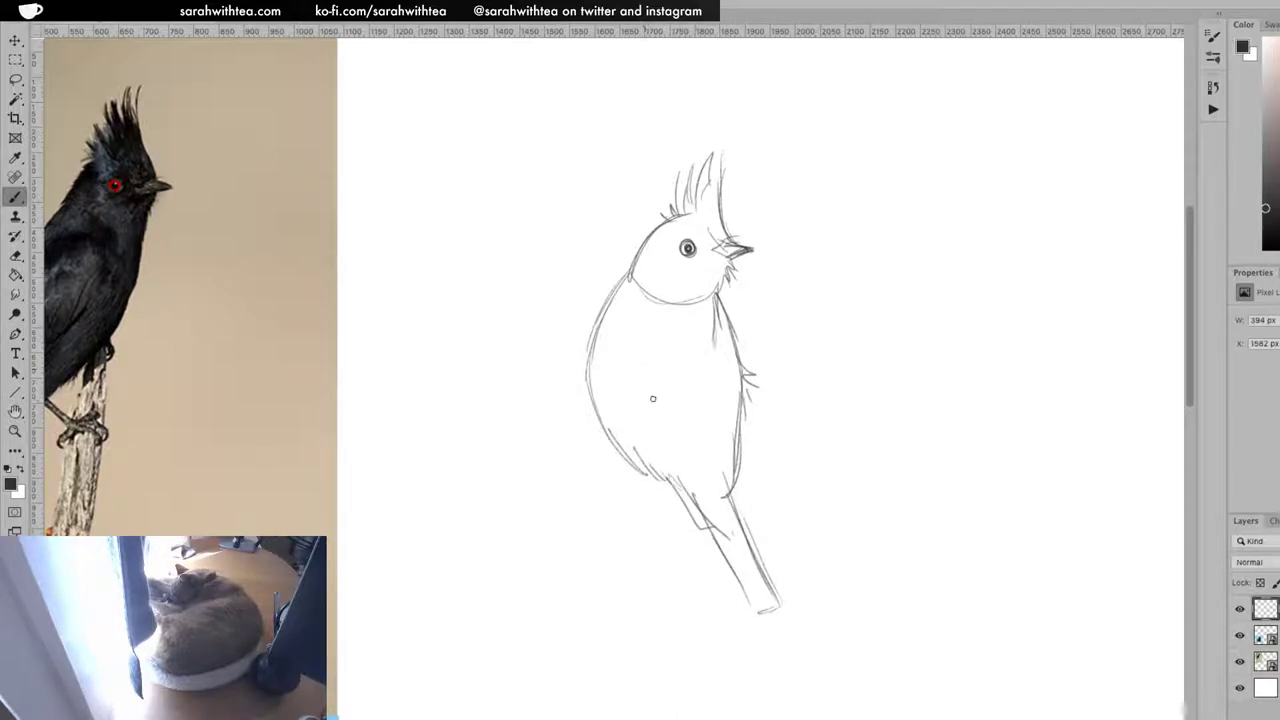
# Add feather strokes at the lower back and darken the curved outline of the back
pyautogui.moveTo(610, 429)
pyautogui.mouseDown()
pyautogui.moveTo(690, 472)
pyautogui.moveTo(612, 440)
pyautogui.moveTo(628, 452)
pyautogui.mouseUp()
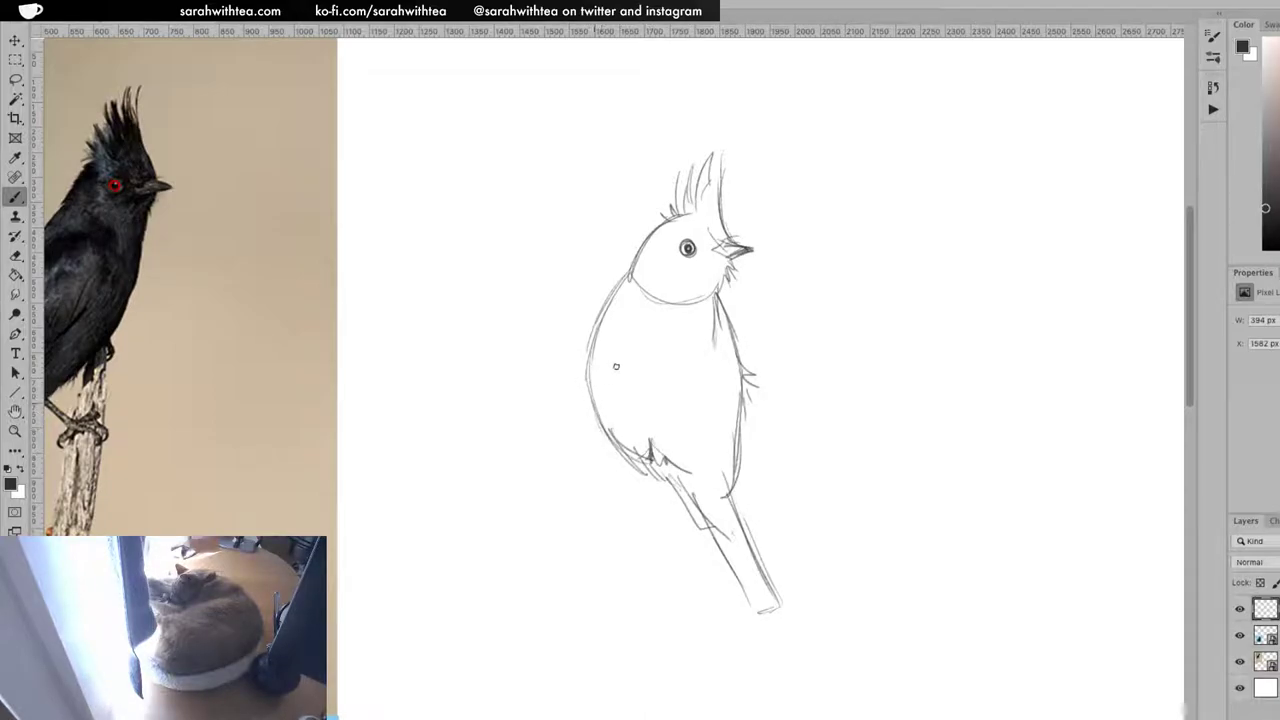
pyautogui.moveTo(608, 434)
pyautogui.mouseDown()
pyautogui.moveTo(646, 466)
pyautogui.moveTo(596, 392)
pyautogui.mouseUp()
pyautogui.moveTo(627, 453)
pyautogui.mouseDown()
pyautogui.moveTo(596, 332)
pyautogui.moveTo(632, 462)
pyautogui.moveTo(588, 398)
pyautogui.moveTo(589, 353)
pyautogui.mouseUp()
pyautogui.moveTo(630, 268)
pyautogui.mouseDown()
pyautogui.moveTo(588, 366)
pyautogui.moveTo(588, 400)
pyautogui.mouseUp()
pyautogui.moveTo(590, 338); pyautogui.dragTo(588, 412)
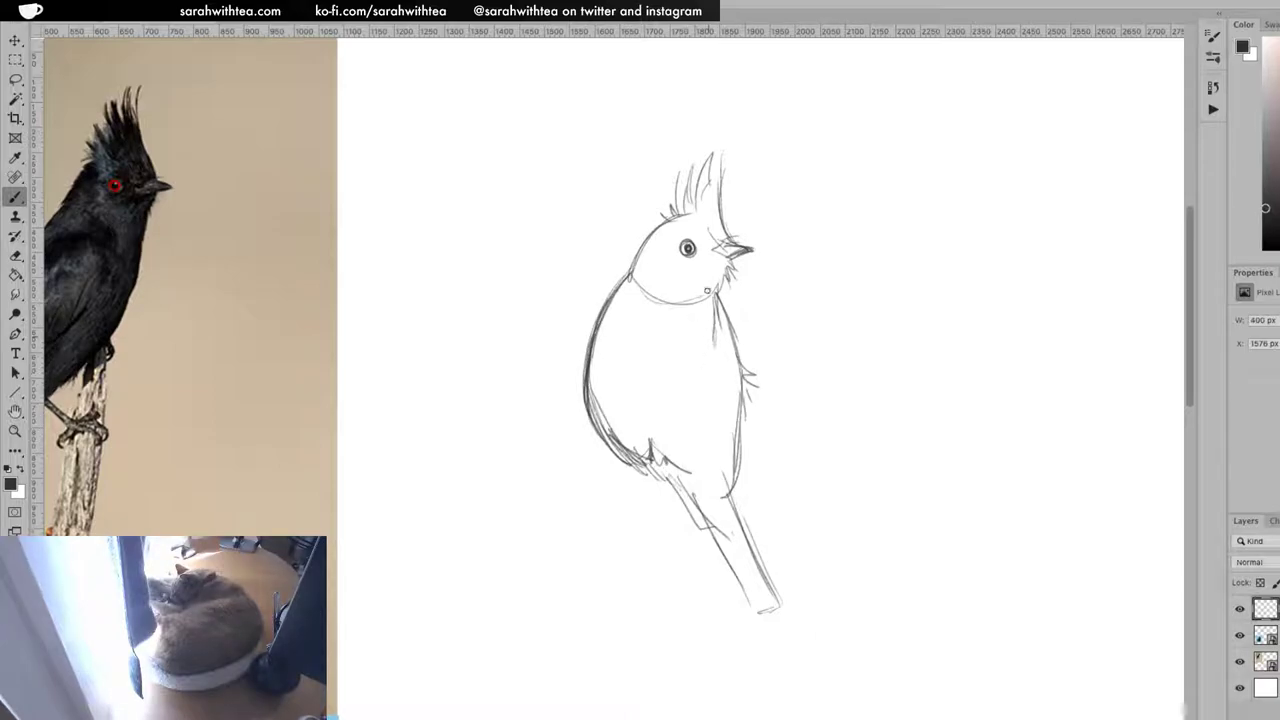
# Darken the breast and belly outline from the throat down to the tail base
pyautogui.moveTo(719, 291)
pyautogui.mouseDown()
pyautogui.moveTo(730, 262)
pyautogui.moveTo(741, 386)
pyautogui.mouseUp()
pyautogui.moveTo(738, 334); pyautogui.dragTo(745, 422)
pyautogui.moveTo(748, 376); pyautogui.dragTo(730, 476)
pyautogui.moveTo(736, 430)
pyautogui.mouseDown()
pyautogui.moveTo(728, 490)
pyautogui.moveTo(740, 516)
pyautogui.mouseUp()
pyautogui.moveTo(740, 462); pyautogui.dragTo(742, 514)
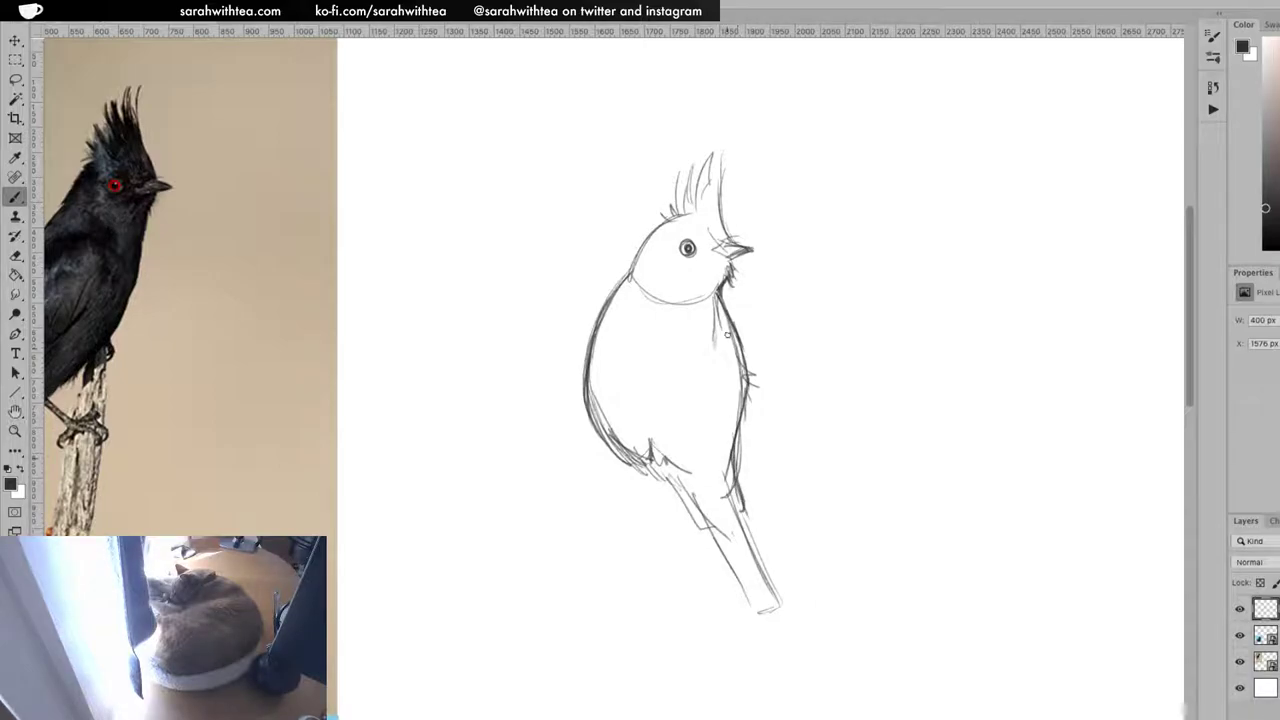
# Redefine the beak and forehead line and add more feather strokes to the crest
pyautogui.moveTo(714, 250); pyautogui.dragTo(752, 250)
pyautogui.moveTo(732, 244); pyautogui.dragTo(722, 152)
pyautogui.moveTo(721, 198); pyautogui.dragTo(730, 158)
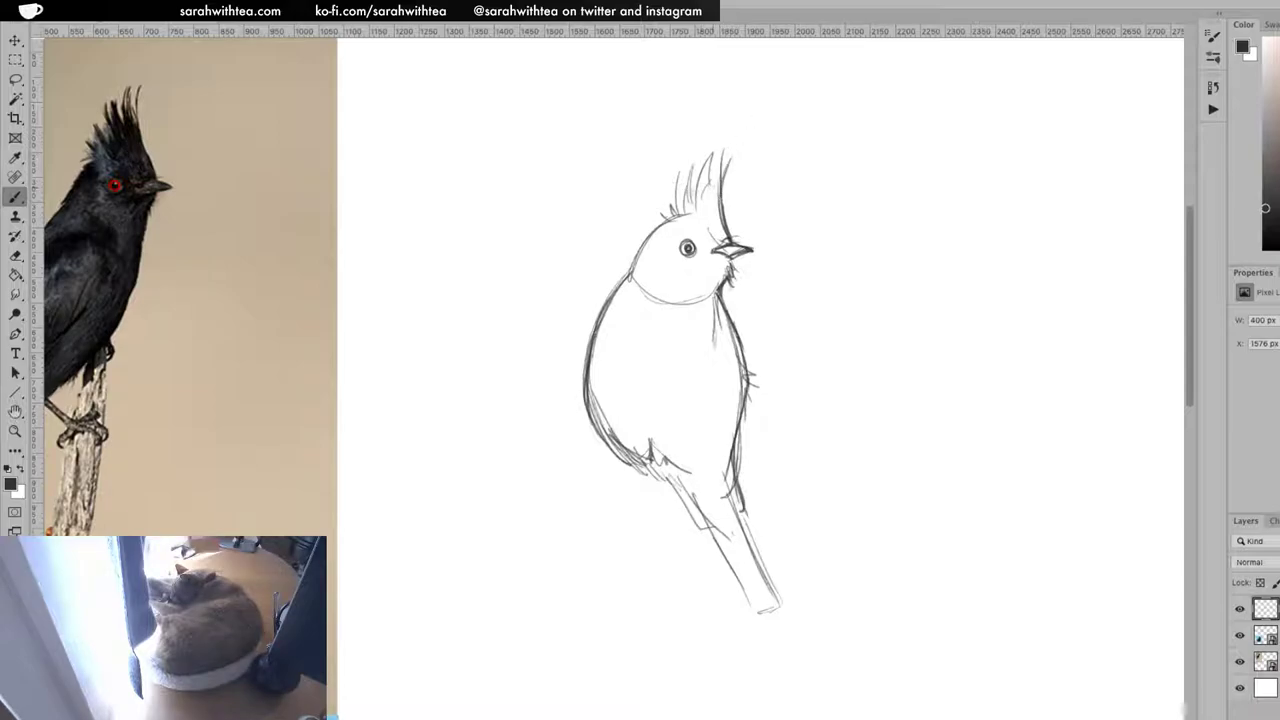
pyautogui.moveTo(672, 218); pyautogui.dragTo(692, 212)
pyautogui.moveTo(694, 208)
pyautogui.mouseDown()
pyautogui.moveTo(709, 160)
pyautogui.moveTo(717, 178)
pyautogui.mouseUp()
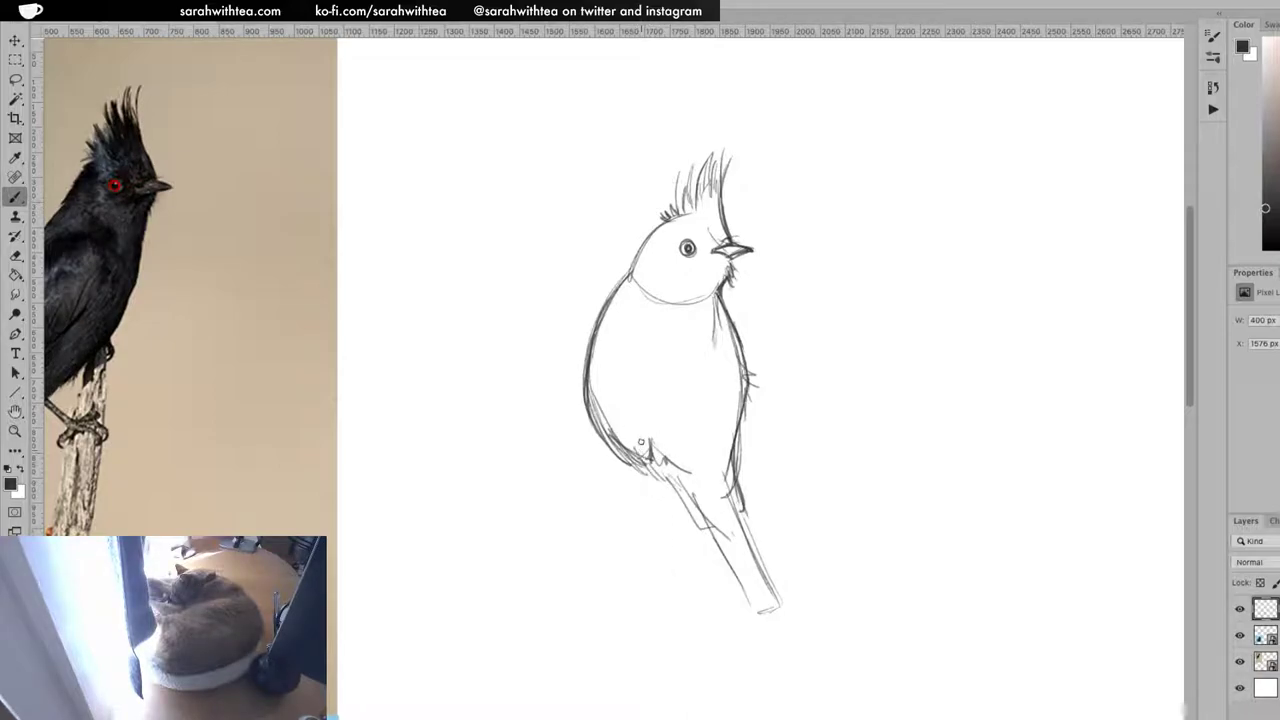
# Sketch the bird's feet and rough in a diagonal branch passing beneath the body and bending downward at the right
pyautogui.moveTo(630, 466)
pyautogui.mouseDown()
pyautogui.moveTo(624, 481)
pyautogui.moveTo(624, 468)
pyautogui.mouseUp()
pyautogui.moveTo(685, 467); pyautogui.dragTo(687, 522)
pyautogui.moveTo(670, 506); pyautogui.dragTo(688, 519)
pyautogui.moveTo(686, 510)
pyautogui.mouseDown()
pyautogui.moveTo(694, 538)
pyautogui.moveTo(572, 428)
pyautogui.mouseUp()
pyautogui.moveTo(511, 369)
pyautogui.mouseDown()
pyautogui.moveTo(672, 504)
pyautogui.moveTo(748, 636)
pyautogui.mouseUp()
pyautogui.moveTo(628, 466)
pyautogui.mouseDown()
pyautogui.moveTo(780, 551)
pyautogui.moveTo(807, 645)
pyautogui.mouseUp()
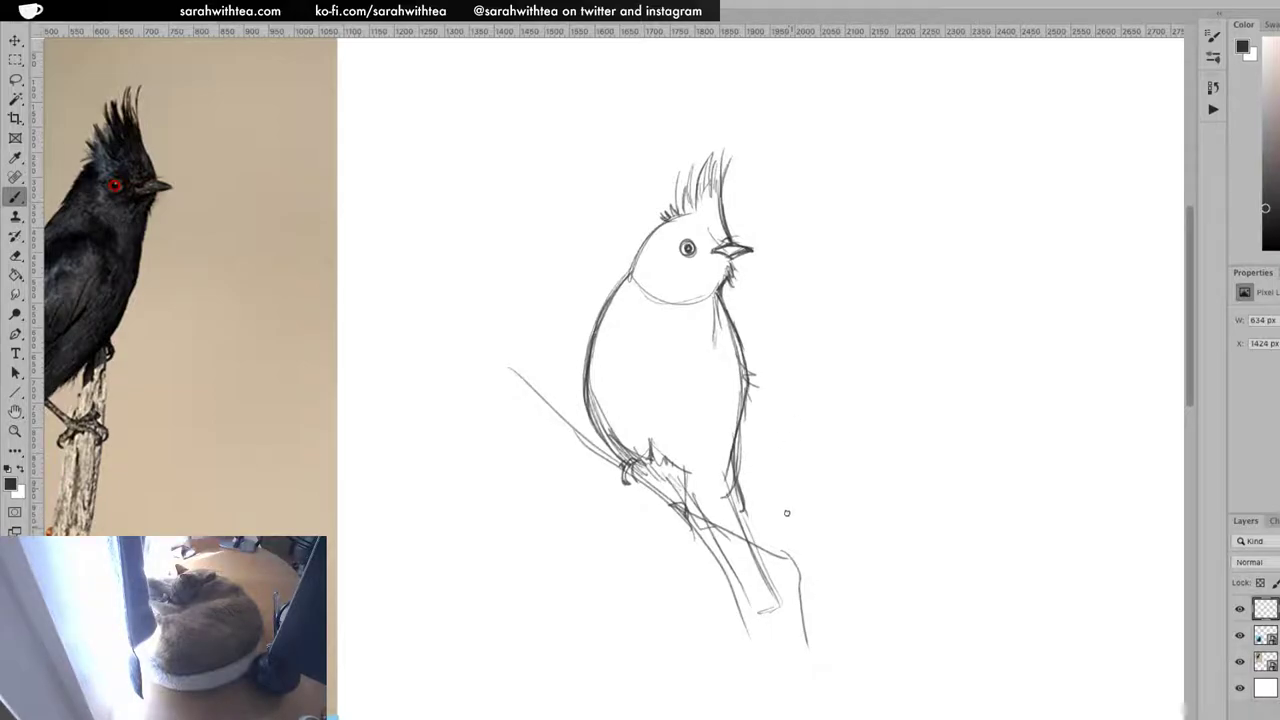
# Strengthen the branch with double outlines, closing its upper tip and defining the bent lower end
pyautogui.moveTo(776, 555); pyautogui.dragTo(803, 614)
pyautogui.moveTo(503, 372)
pyautogui.mouseDown()
pyautogui.moveTo(580, 445)
pyautogui.moveTo(710, 530)
pyautogui.mouseUp()
pyautogui.moveTo(626, 470)
pyautogui.mouseDown()
pyautogui.moveTo(796, 556)
pyautogui.moveTo(810, 600)
pyautogui.mouseUp()
pyautogui.moveTo(787, 550); pyautogui.dragTo(836, 696)
pyautogui.moveTo(778, 563); pyautogui.dragTo(820, 690)
pyautogui.moveTo(776, 556); pyautogui.dragTo(816, 684)
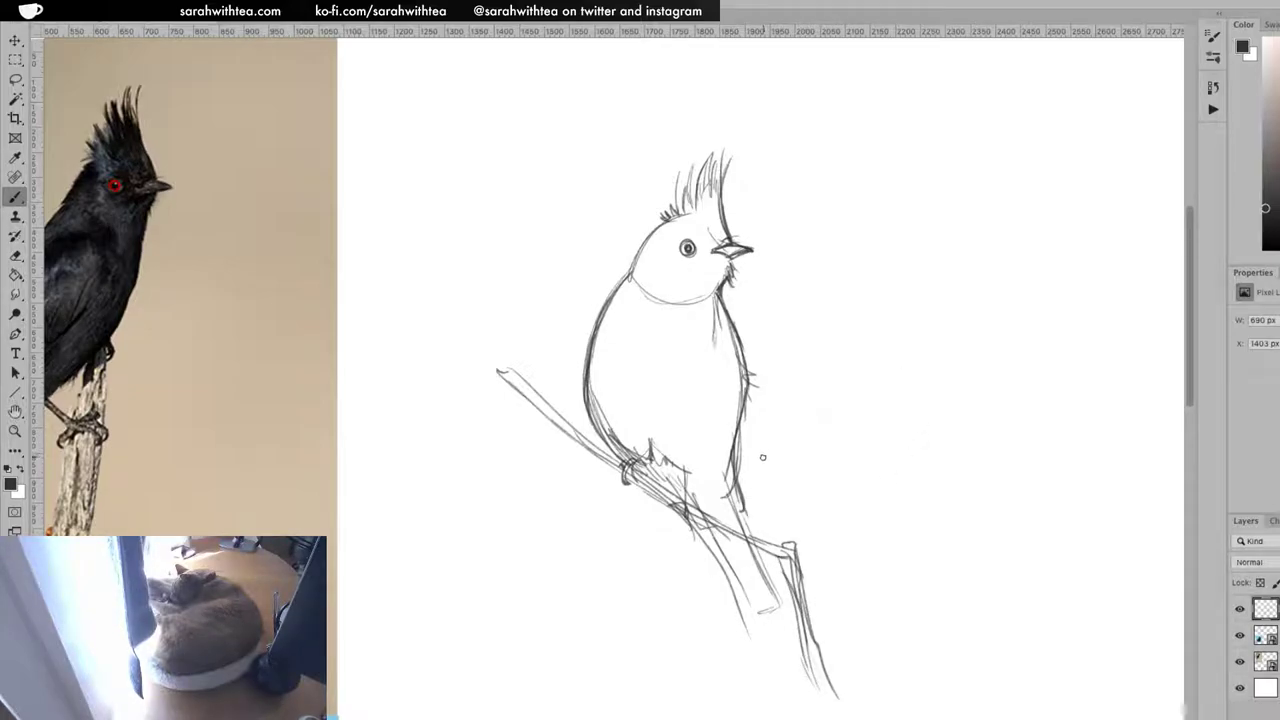
# Fade the pencil sketch layer to a faint guide and add a new layer above it
pyautogui.moveTo(705, 472); pyautogui.dragTo(707, 386)
pyautogui.press('Delete')
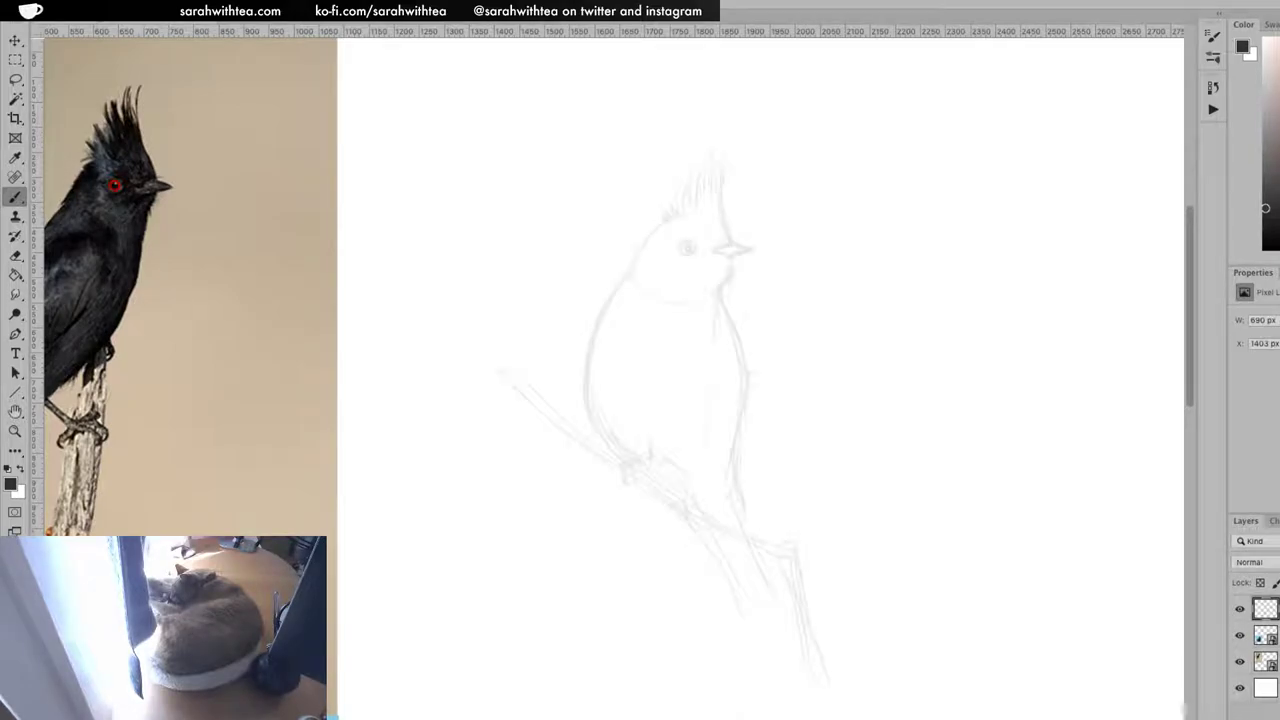
pyautogui.press('alt+shift+super+n')
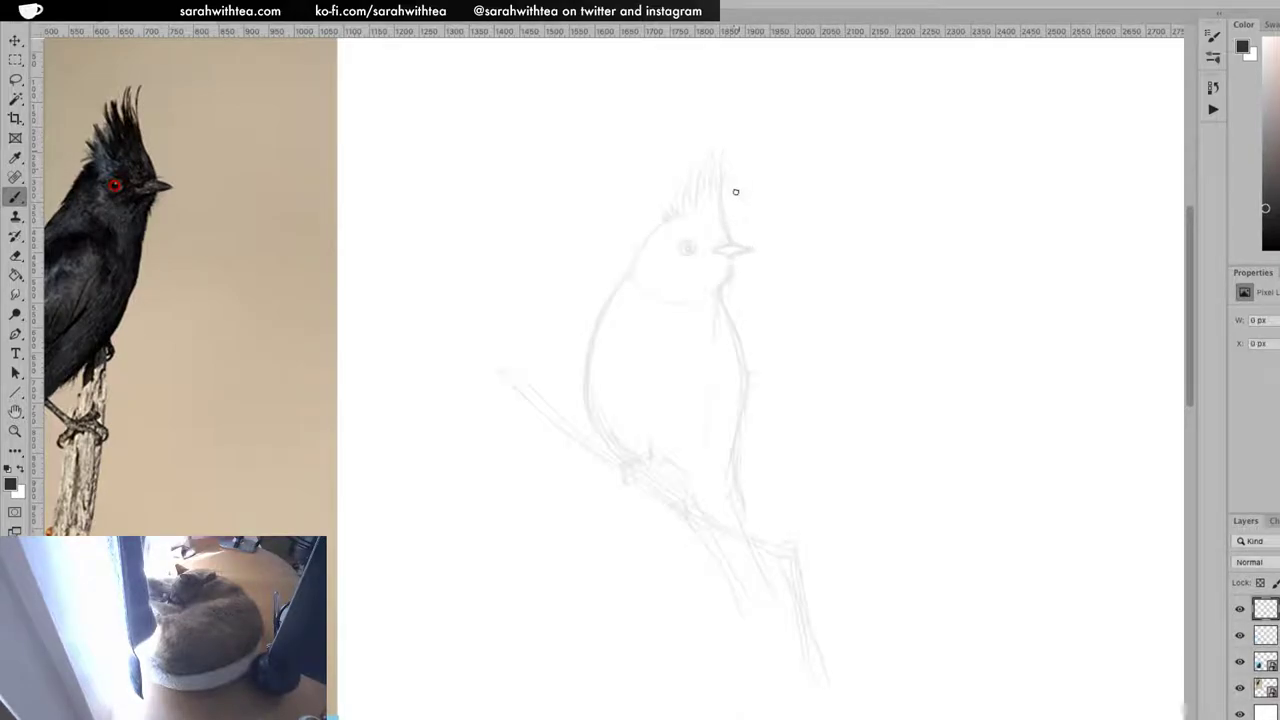
# Select the beak shape with the Lasso tool and choose the Kyle's Paint Box - Rough Dry Fun Big! brush
pyautogui.press('l')
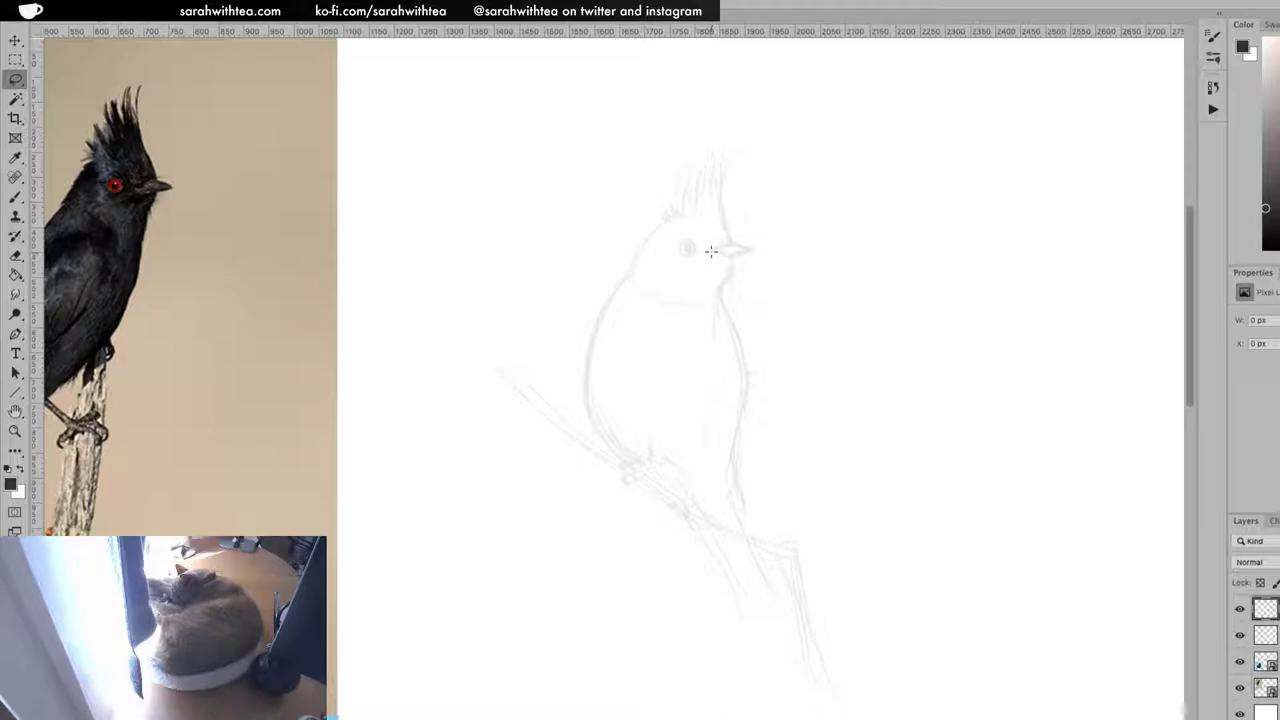
pyautogui.moveTo(712, 250)
pyautogui.mouseDown()
pyautogui.moveTo(752, 250)
pyautogui.moveTo(722, 251)
pyautogui.mouseUp()
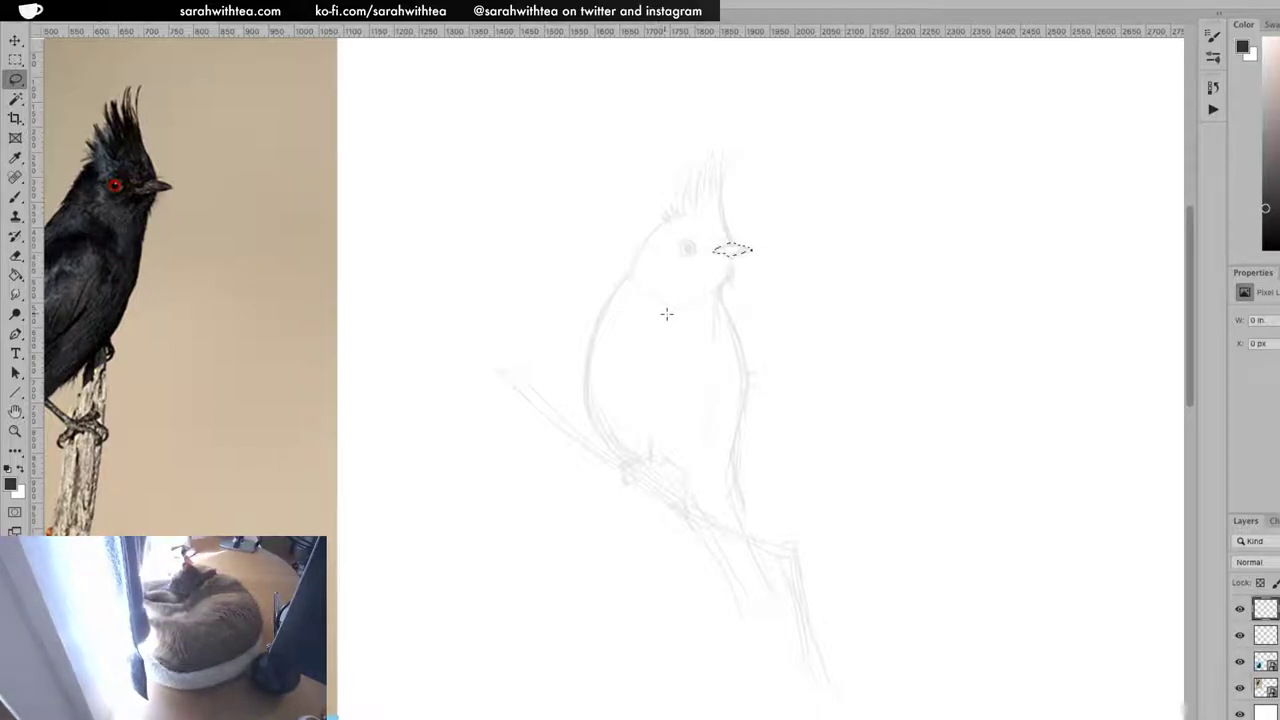
pyautogui.press('b')
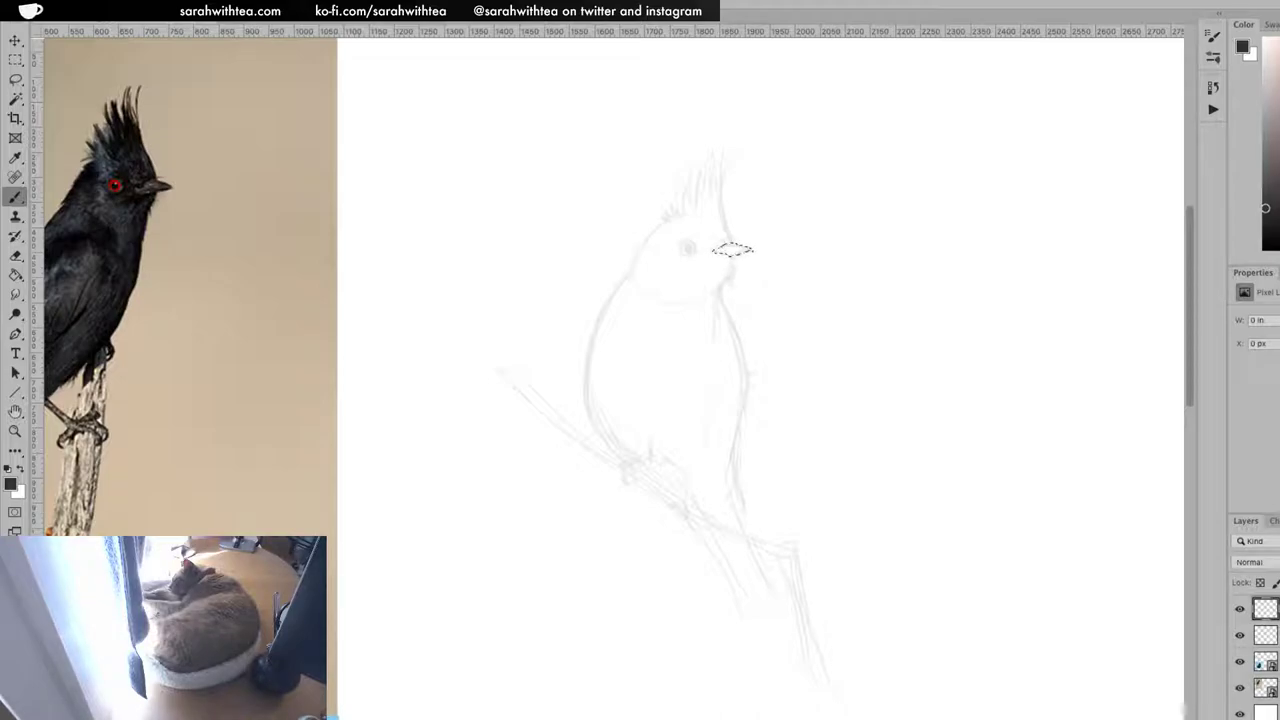
pyautogui.click(56, 14)
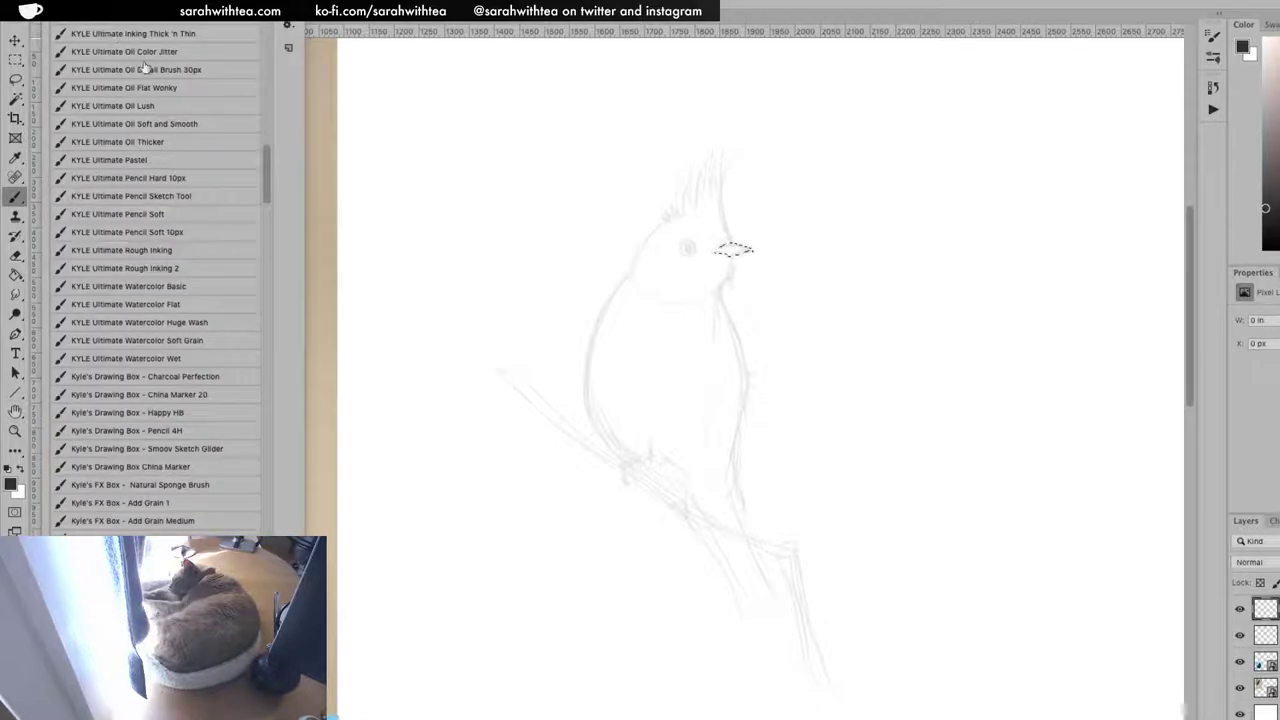
pyautogui.moveTo(268, 170); pyautogui.dragTo(268, 234)
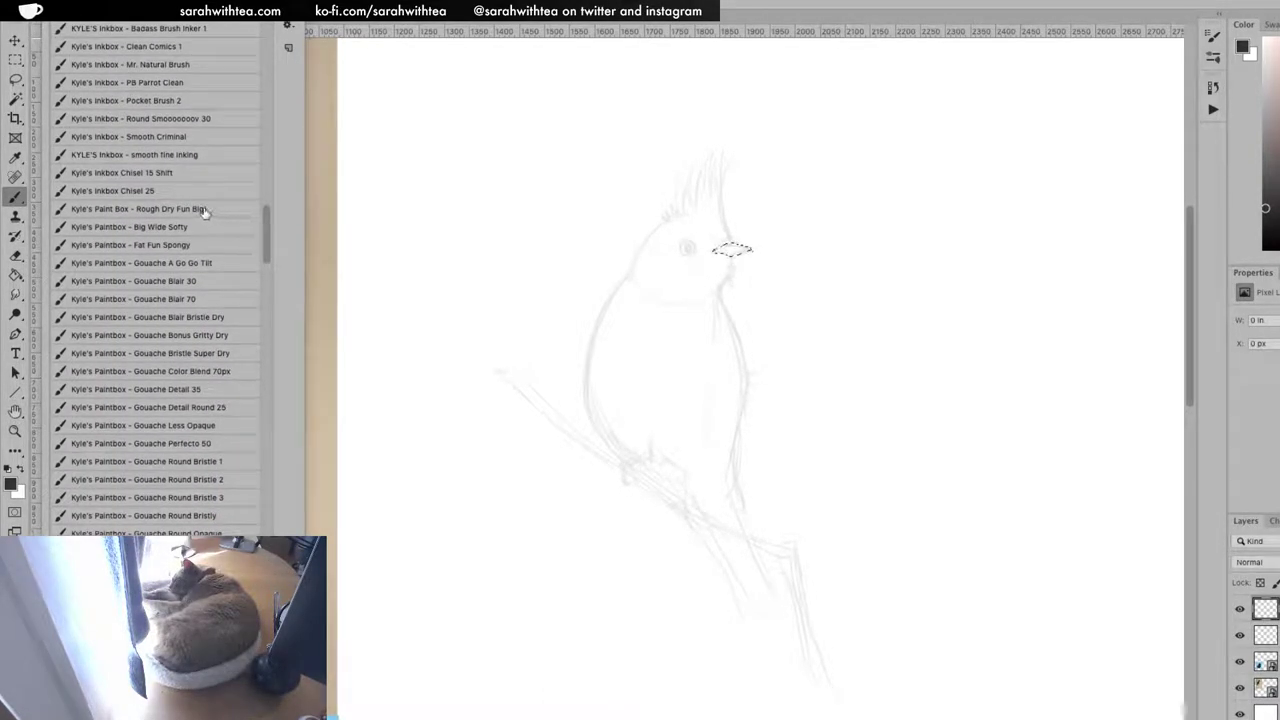
pyautogui.click(205, 210)
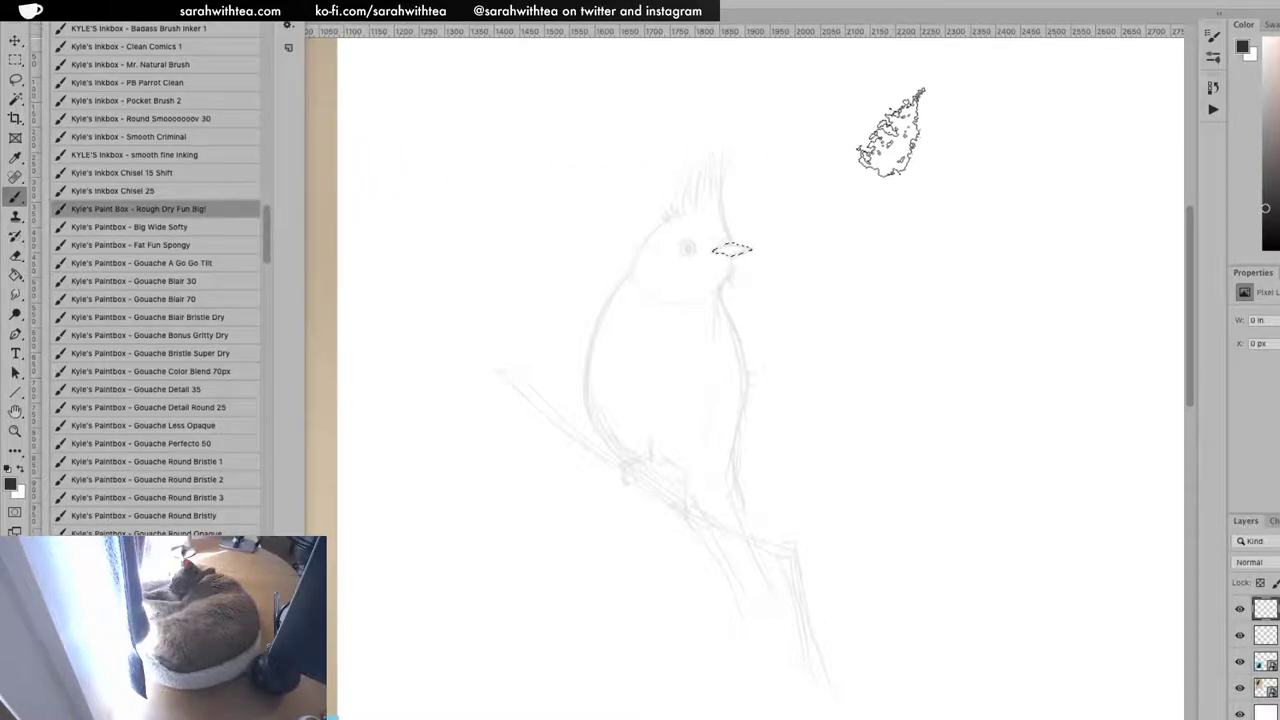
pyautogui.press('Return')
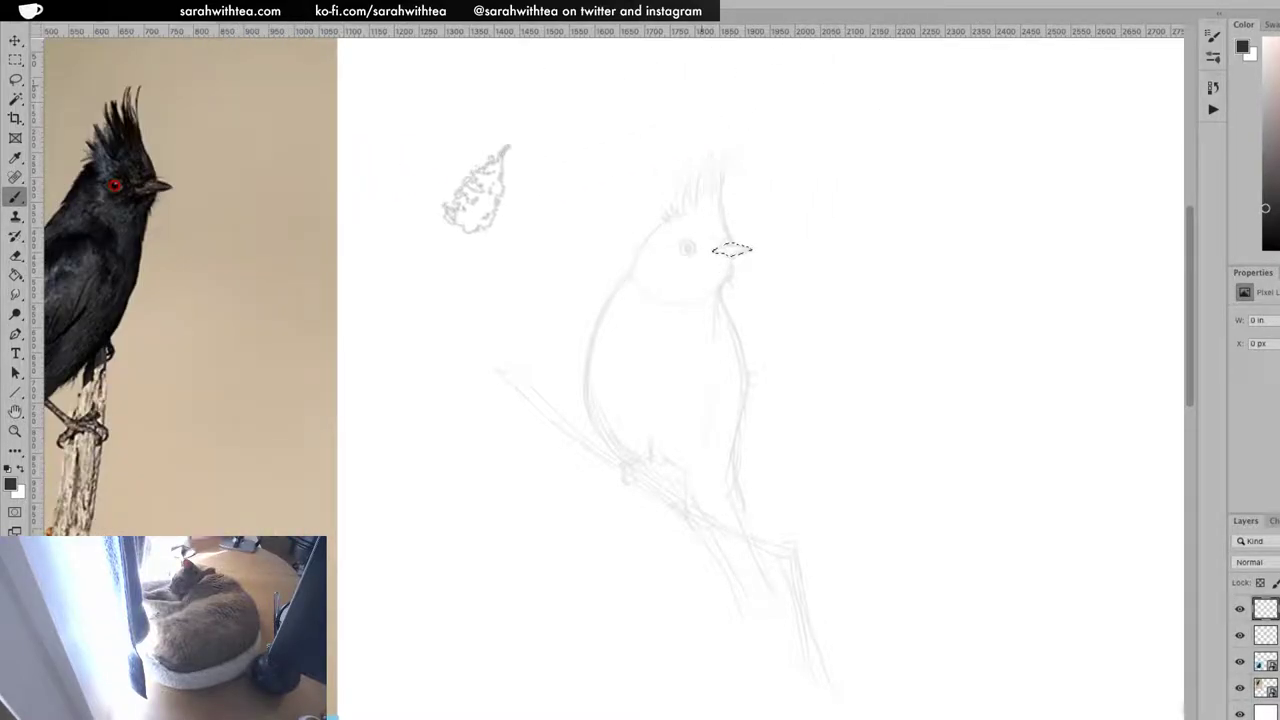
# Paint the selected beak dark grey sampled from the reference bird's beak using a smaller textured brush, then clear the selection
pyautogui.press('[')
pyautogui.press('[')
pyautogui.press('[')
pyautogui.press('[')
pyautogui.press('[')
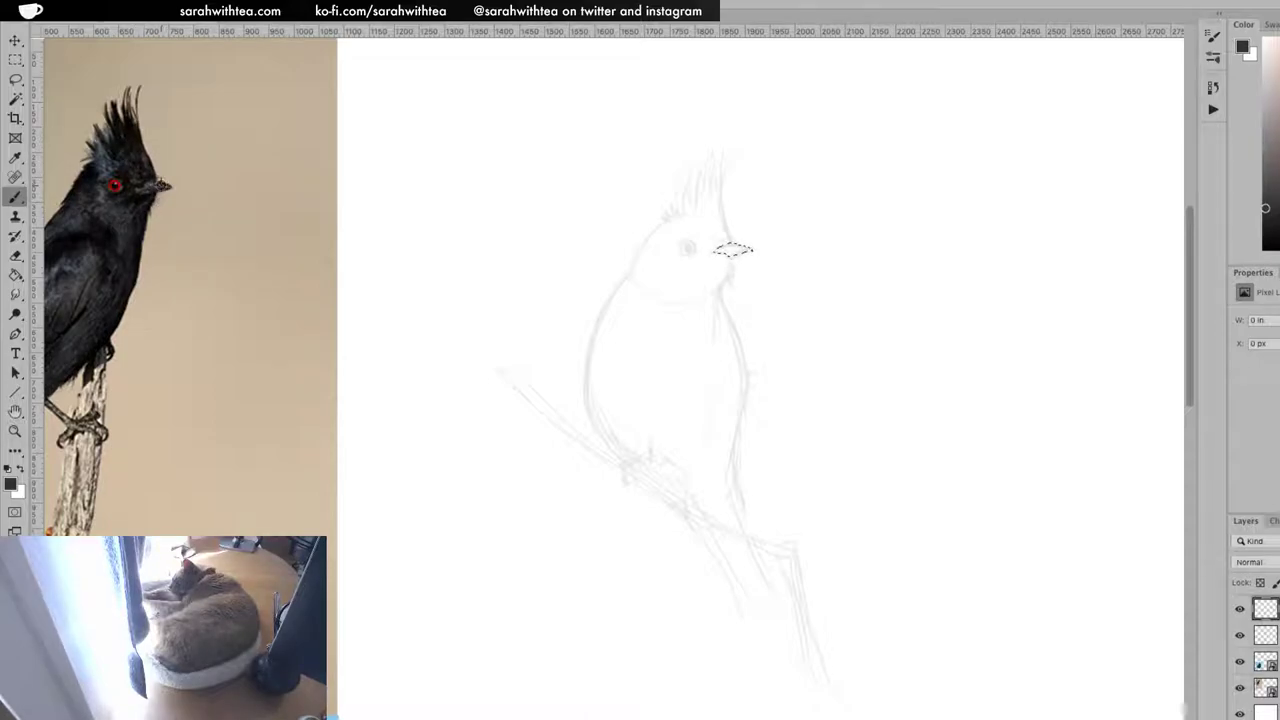
pyautogui.keyDown('alt'); pyautogui.click(156, 185); pyautogui.keyUp('alt')
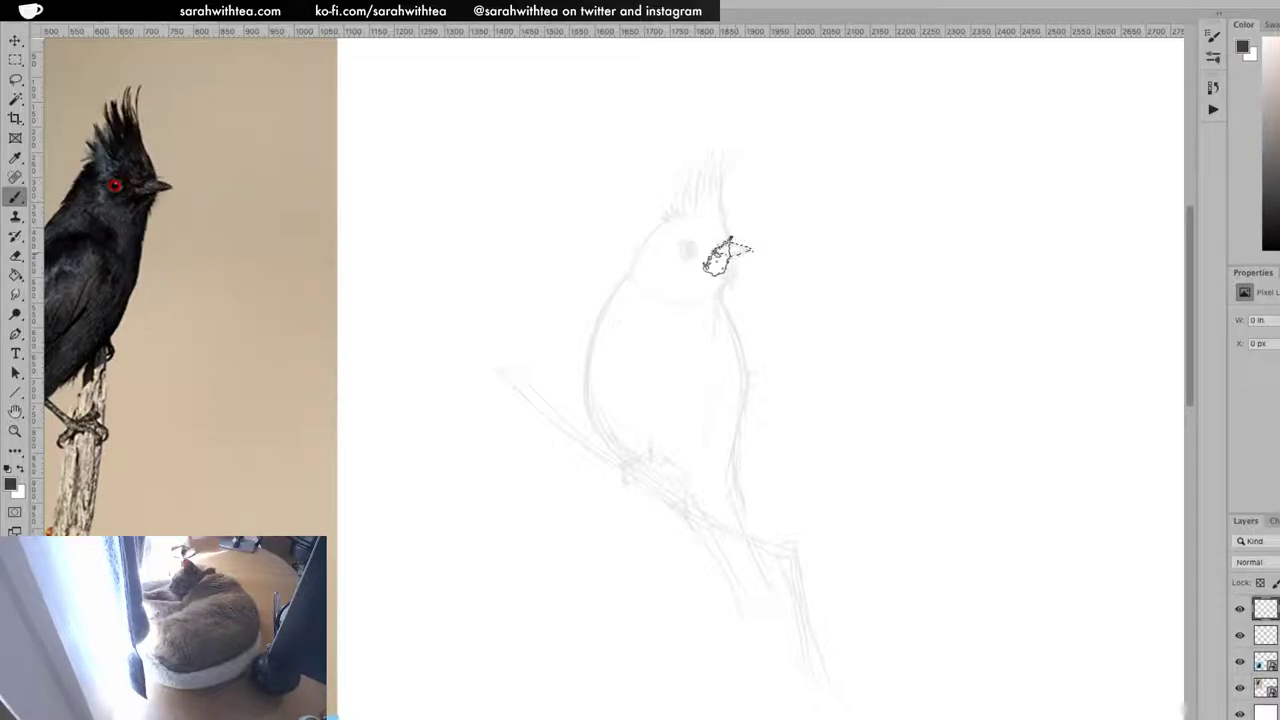
pyautogui.moveTo(726, 263)
pyautogui.mouseDown()
pyautogui.moveTo(794, 253)
pyautogui.moveTo(664, 287)
pyautogui.moveTo(735, 254)
pyautogui.mouseUp()
pyautogui.moveTo(674, 300)
pyautogui.mouseDown()
pyautogui.moveTo(754, 257)
pyautogui.moveTo(737, 255)
pyautogui.mouseUp()
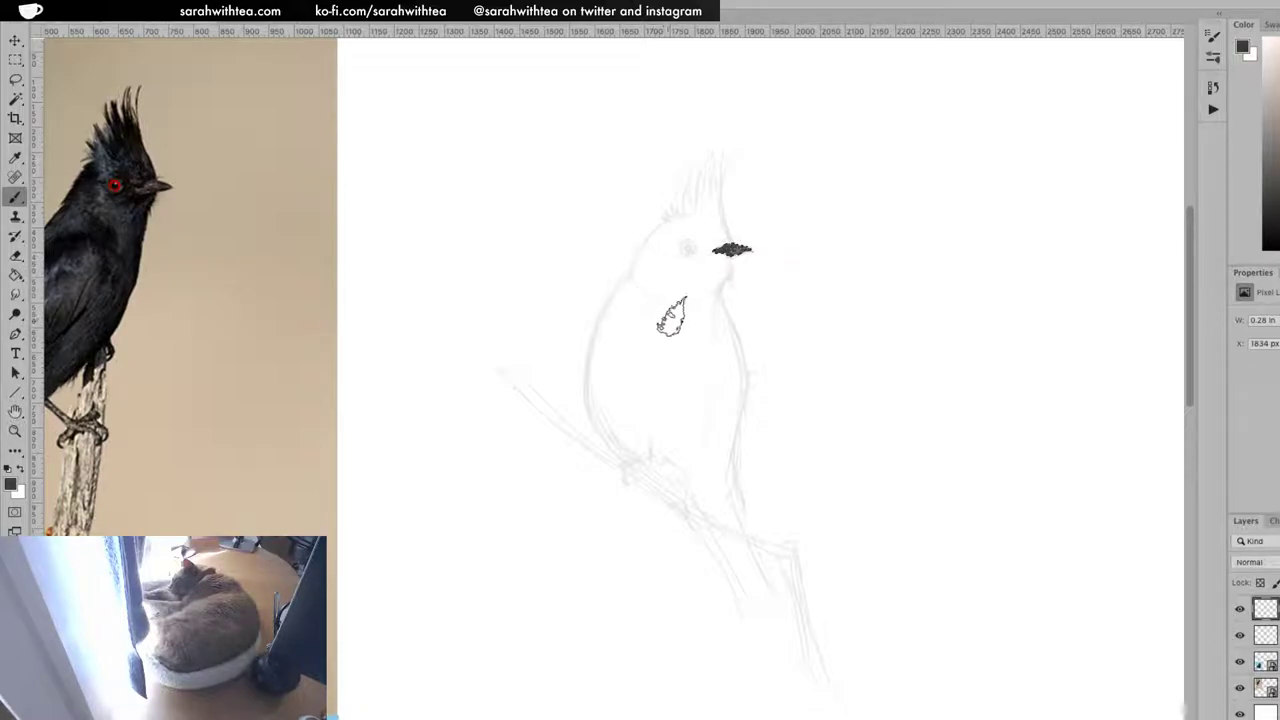
pyautogui.hotkey('ctrl', 'd')
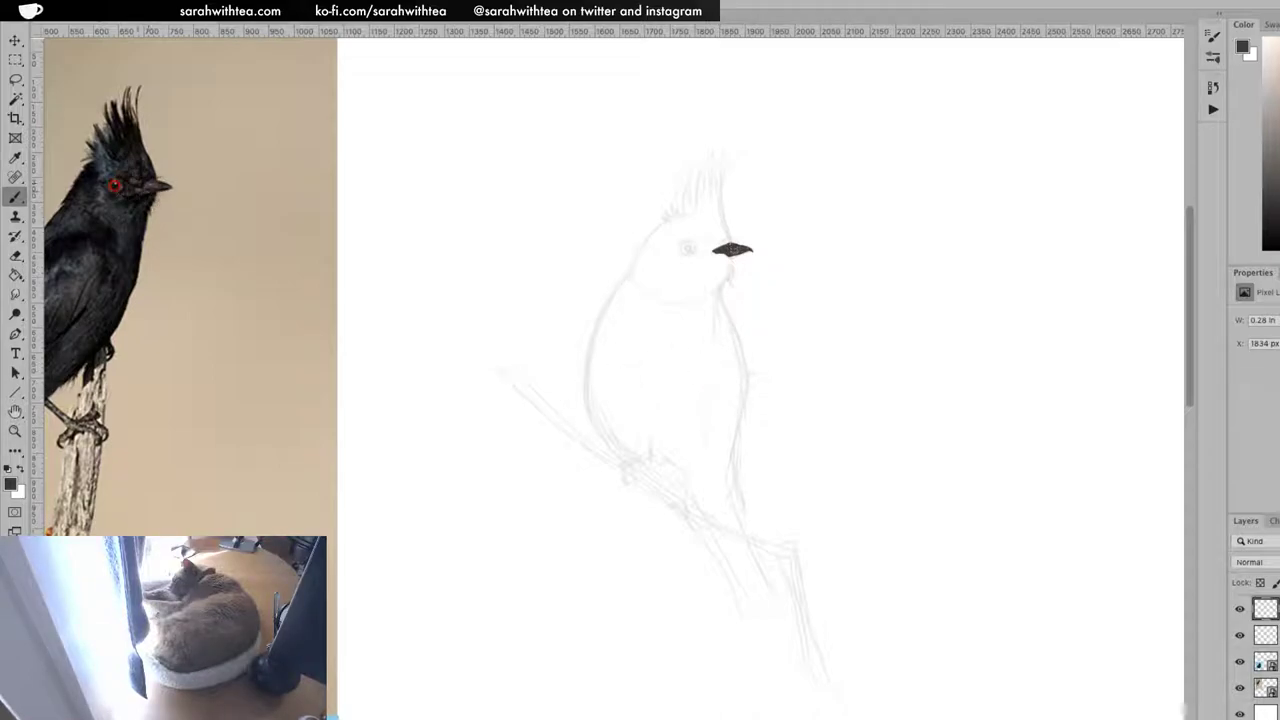
# Sample the black of the reference bird's plumage and add a new layer between the sketch and the beak layer
pyautogui.keyDown('alt'); pyautogui.click(87, 171); pyautogui.keyUp('alt')
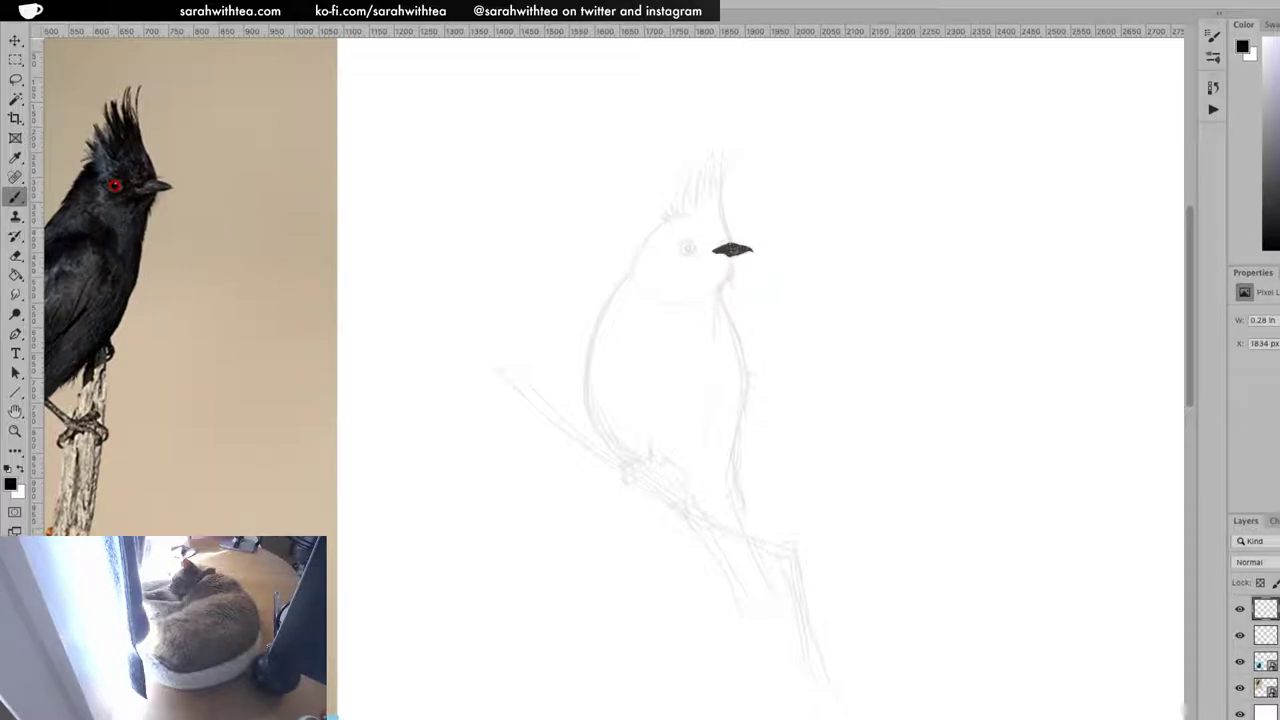
pyautogui.click(1265, 635)
pyautogui.press('super+shift+alt+n')
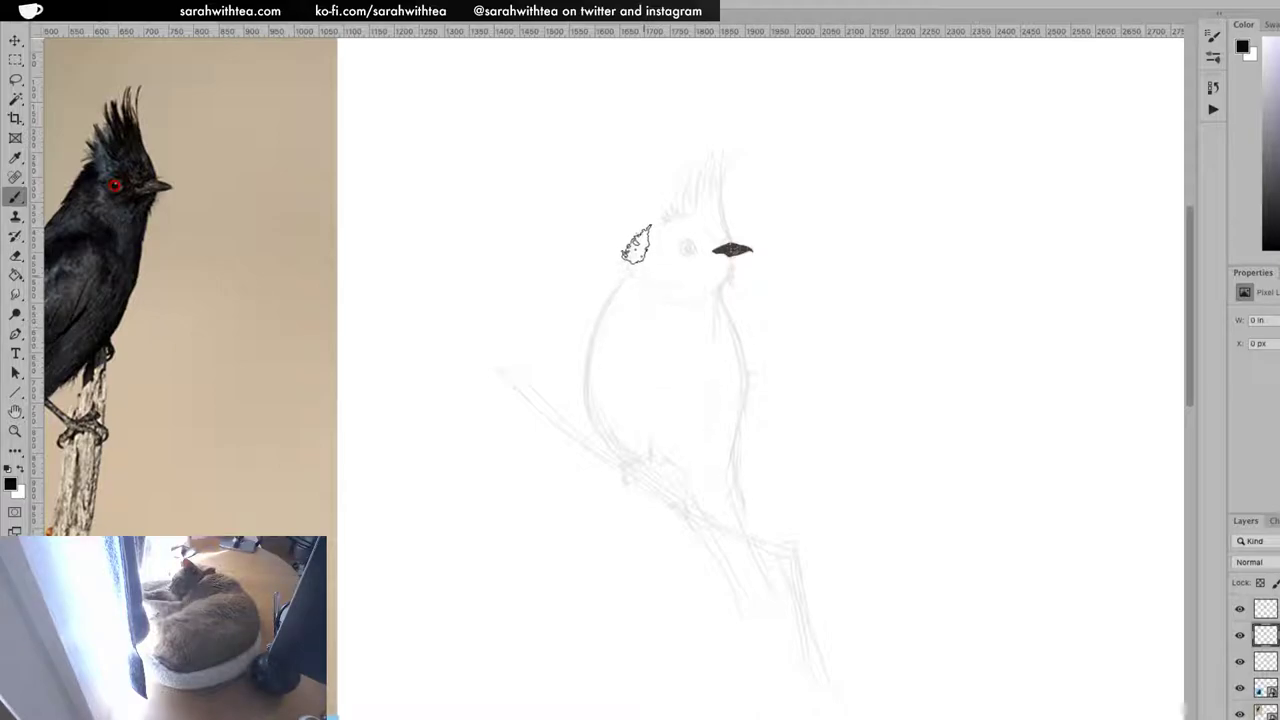
# Lasso the head from crown to neck, fill it with black textured strokes, deselect, and roughen the throat edge below the beak
pyautogui.press('l')
pyautogui.moveTo(729, 242); pyautogui.dragTo(719, 191)
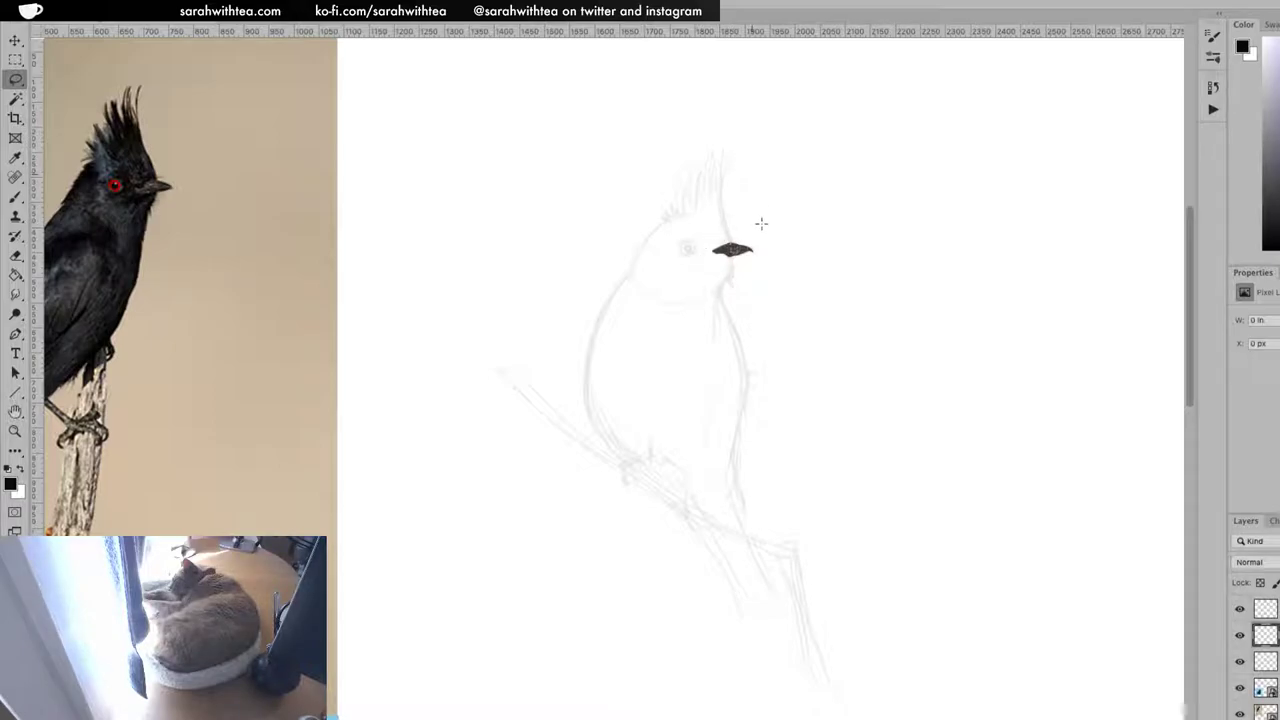
pyautogui.moveTo(730, 244); pyautogui.dragTo(734, 258)
pyautogui.moveTo(731, 244)
pyautogui.mouseDown()
pyautogui.moveTo(722, 156)
pyautogui.moveTo(731, 238)
pyautogui.moveTo(678, 217)
pyautogui.moveTo(626, 271)
pyautogui.moveTo(716, 322)
pyautogui.moveTo(726, 262)
pyautogui.moveTo(710, 211)
pyautogui.mouseUp()
pyautogui.press('super+d')
pyautogui.press('b')
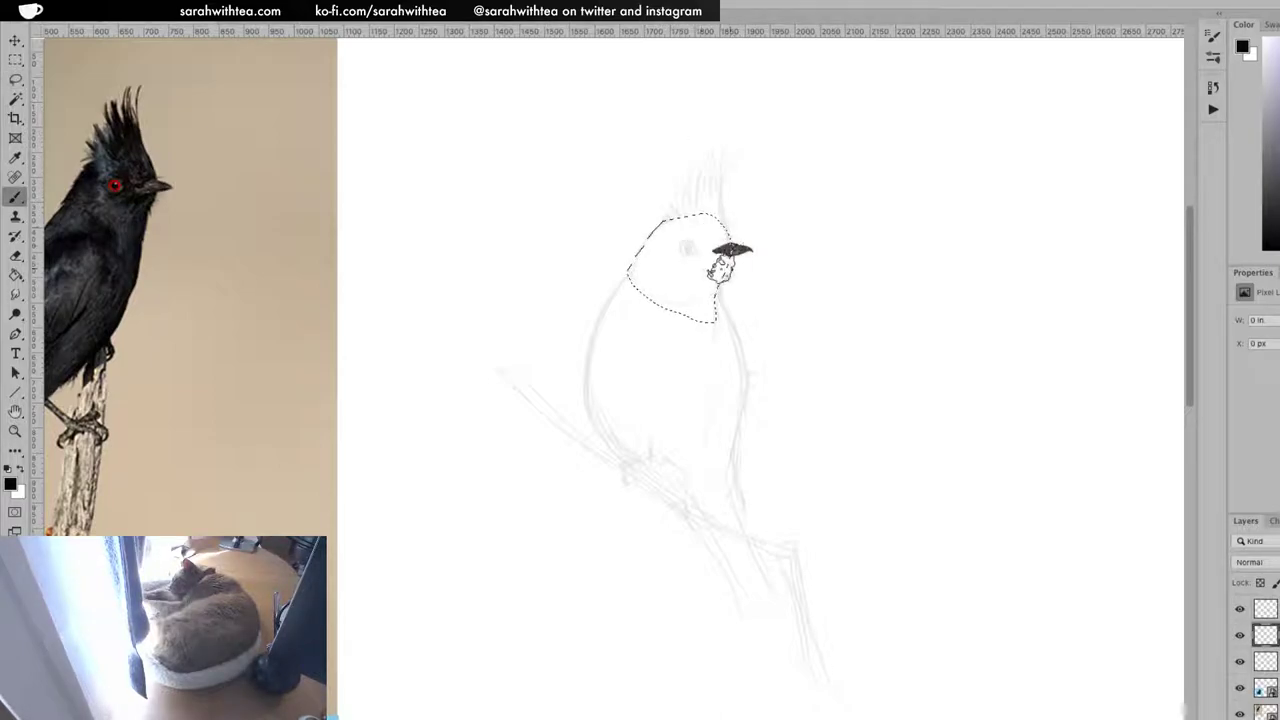
pyautogui.moveTo(712, 235)
pyautogui.mouseDown()
pyautogui.moveTo(634, 288)
pyautogui.moveTo(728, 222)
pyautogui.moveTo(605, 300)
pyautogui.moveTo(697, 232)
pyautogui.moveTo(621, 302)
pyautogui.moveTo(695, 250)
pyautogui.moveTo(643, 315)
pyautogui.moveTo(696, 250)
pyautogui.moveTo(680, 295)
pyautogui.moveTo(712, 272)
pyautogui.moveTo(700, 318)
pyautogui.moveTo(660, 310)
pyautogui.mouseUp()
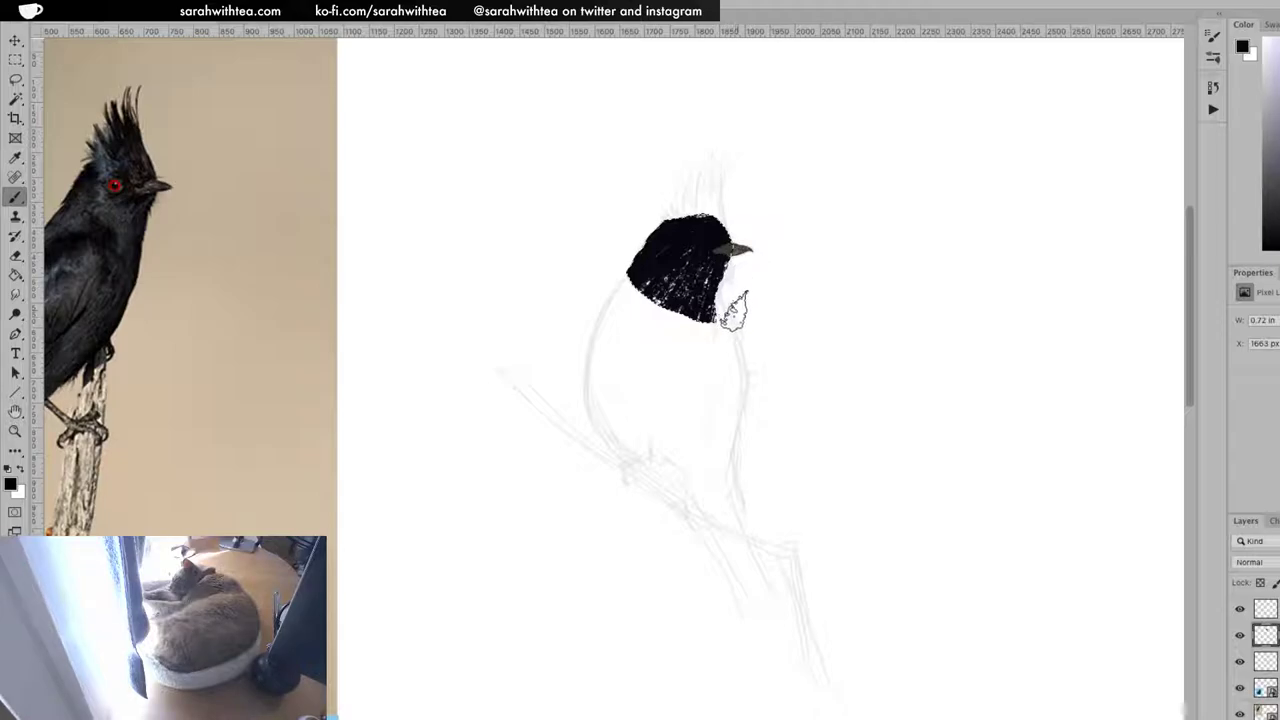
pyautogui.hotkey('ctrl', 'd')
pyautogui.moveTo(725, 281)
pyautogui.mouseDown()
pyautogui.moveTo(731, 230)
pyautogui.moveTo(724, 285)
pyautogui.mouseUp()
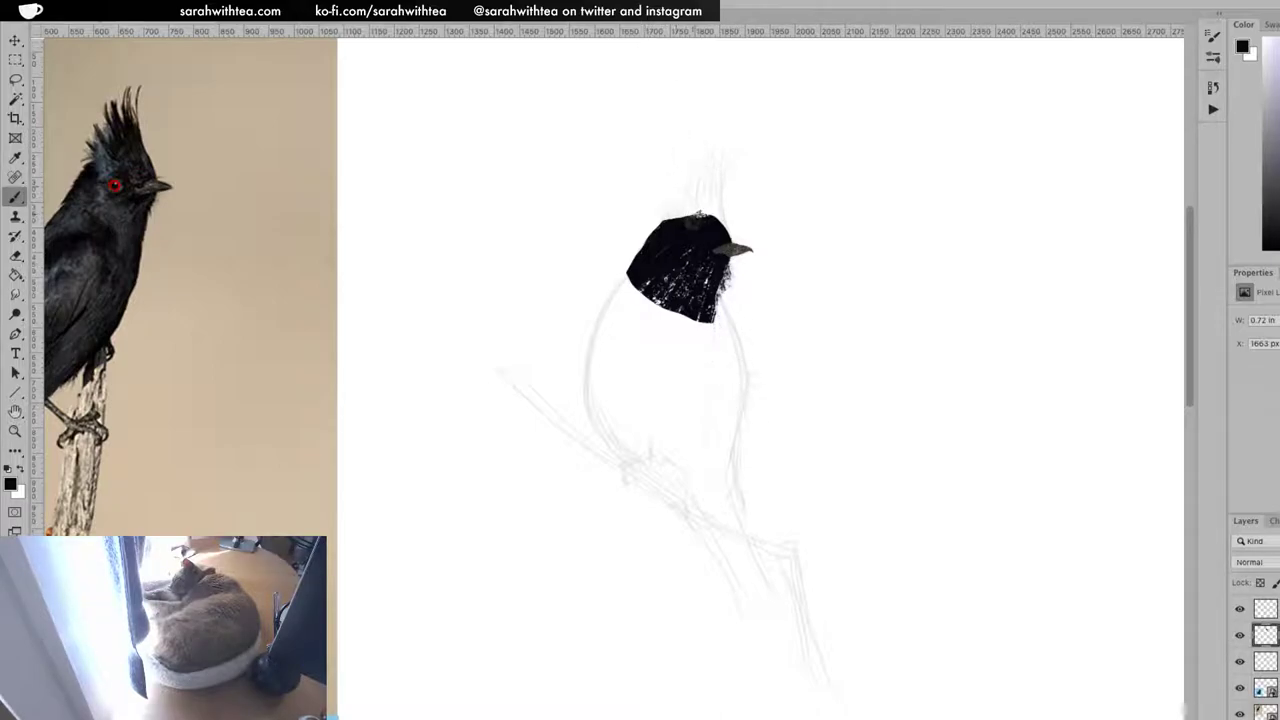
# Paint the crest as black textured feather strokes rising from the crown, with a thin wisp at the front tip
pyautogui.moveTo(718, 228); pyautogui.dragTo(729, 133)
pyautogui.moveTo(721, 232); pyautogui.dragTo(740, 136)
pyautogui.moveTo(716, 234); pyautogui.dragTo(721, 133)
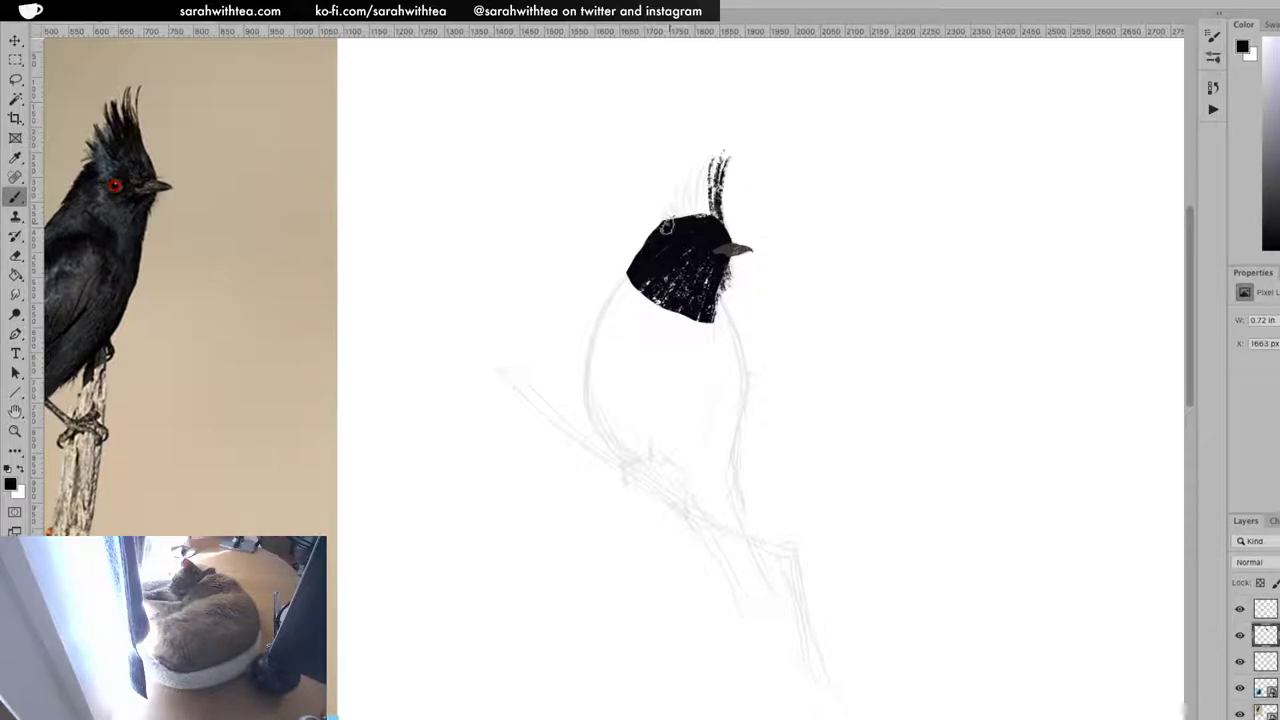
pyautogui.moveTo(665, 228); pyautogui.dragTo(668, 203)
pyautogui.moveTo(679, 225); pyautogui.dragTo(691, 166)
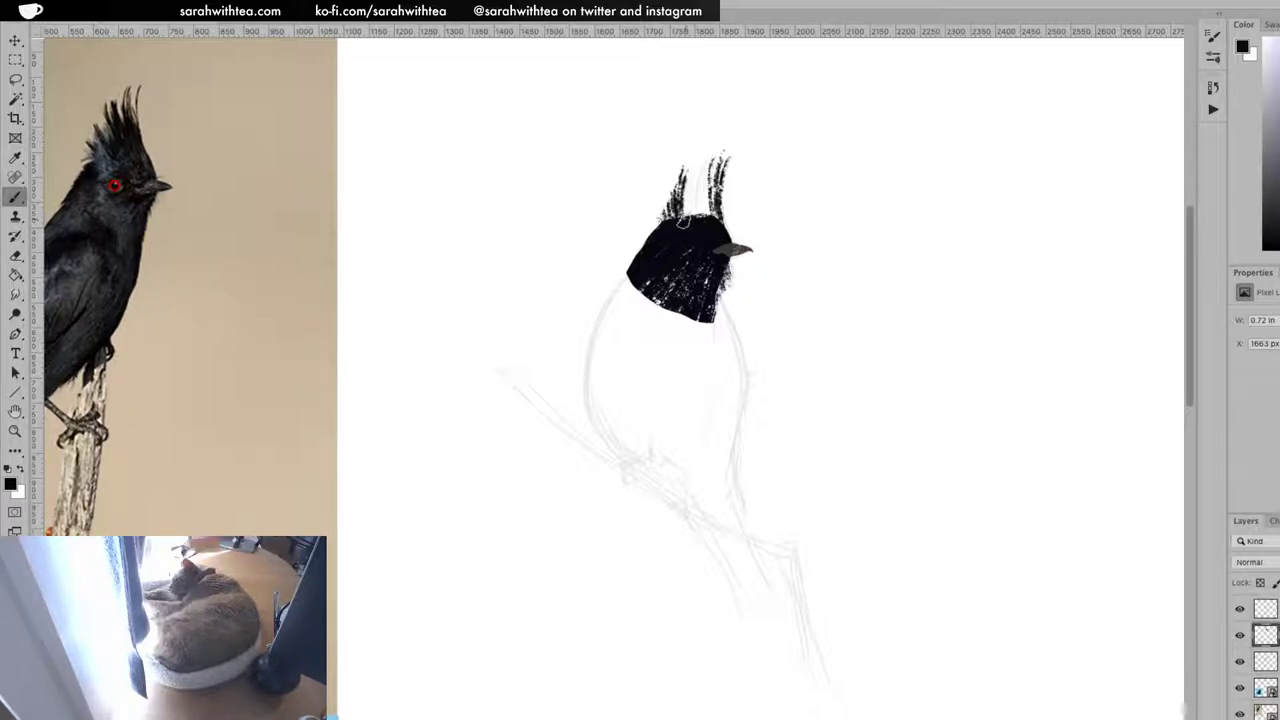
pyautogui.moveTo(685, 225); pyautogui.dragTo(706, 150)
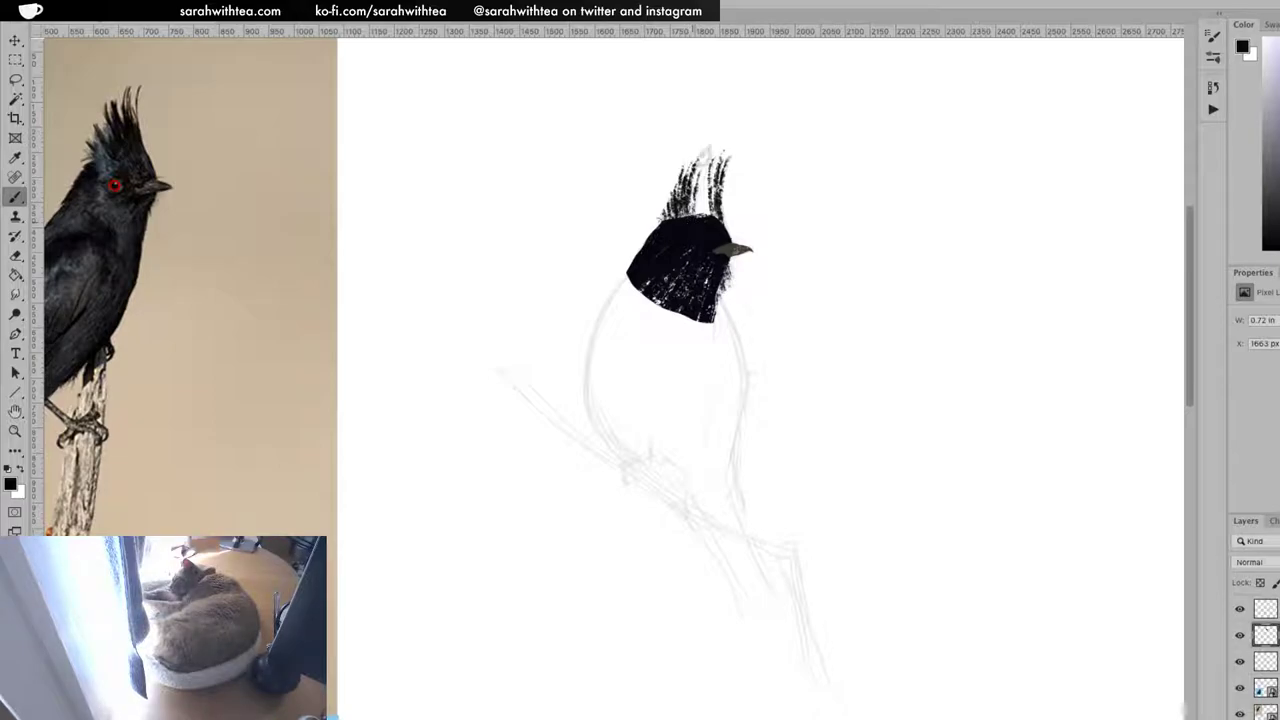
pyautogui.moveTo(696, 222)
pyautogui.mouseDown()
pyautogui.moveTo(702, 158)
pyautogui.moveTo(726, 154)
pyautogui.mouseUp()
pyautogui.moveTo(712, 200)
pyautogui.mouseDown()
pyautogui.moveTo(746, 130)
pyautogui.moveTo(706, 175)
pyautogui.mouseUp()
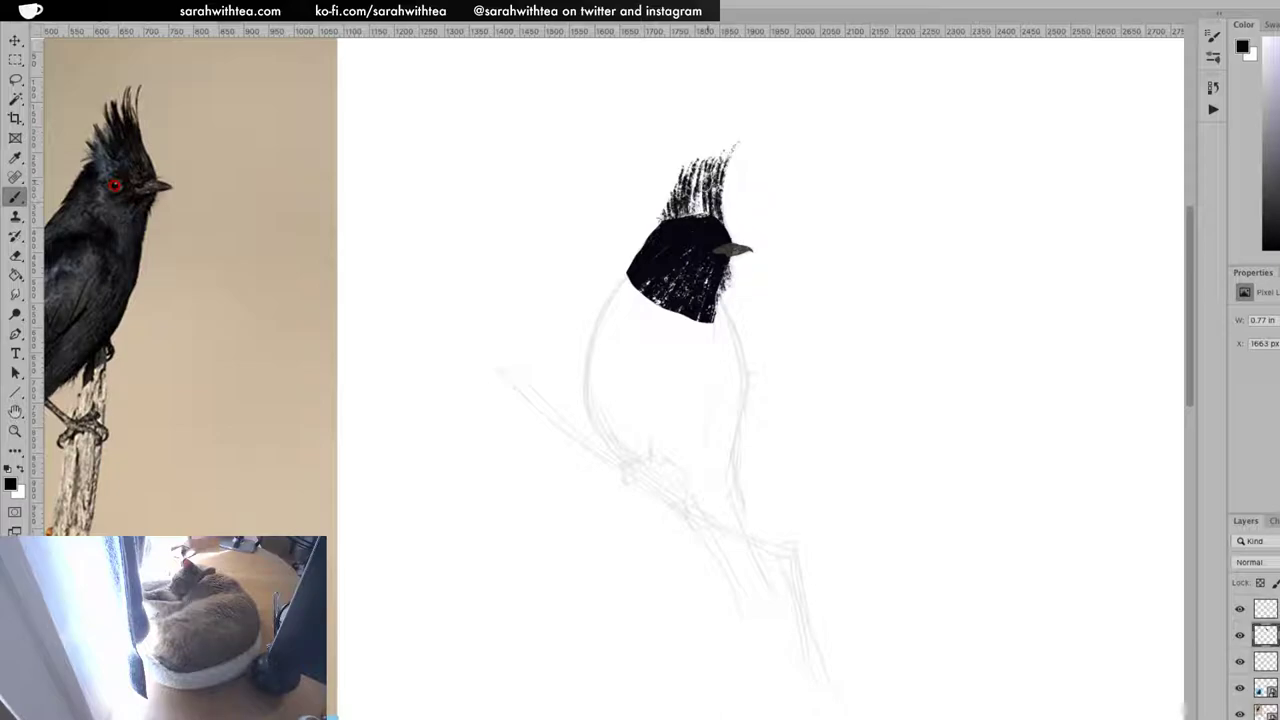
pyautogui.moveTo(708, 222); pyautogui.dragTo(713, 190)
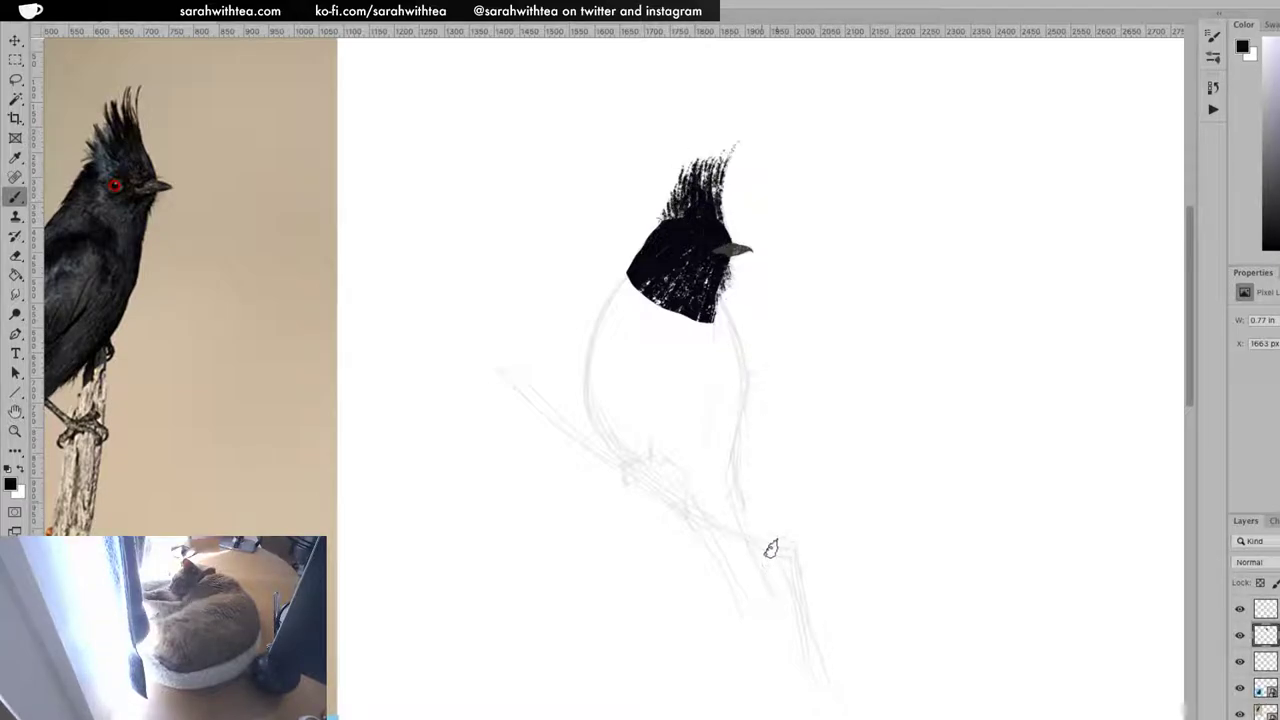
pyautogui.moveTo(723, 168); pyautogui.dragTo(737, 142)
# Extend black strokes down the front of the neck, then lasso the body, fill it with black textured strokes, and deselect
pyautogui.moveTo(718, 305); pyautogui.dragTo(728, 335)
pyautogui.moveTo(712, 290); pyautogui.dragTo(736, 348)
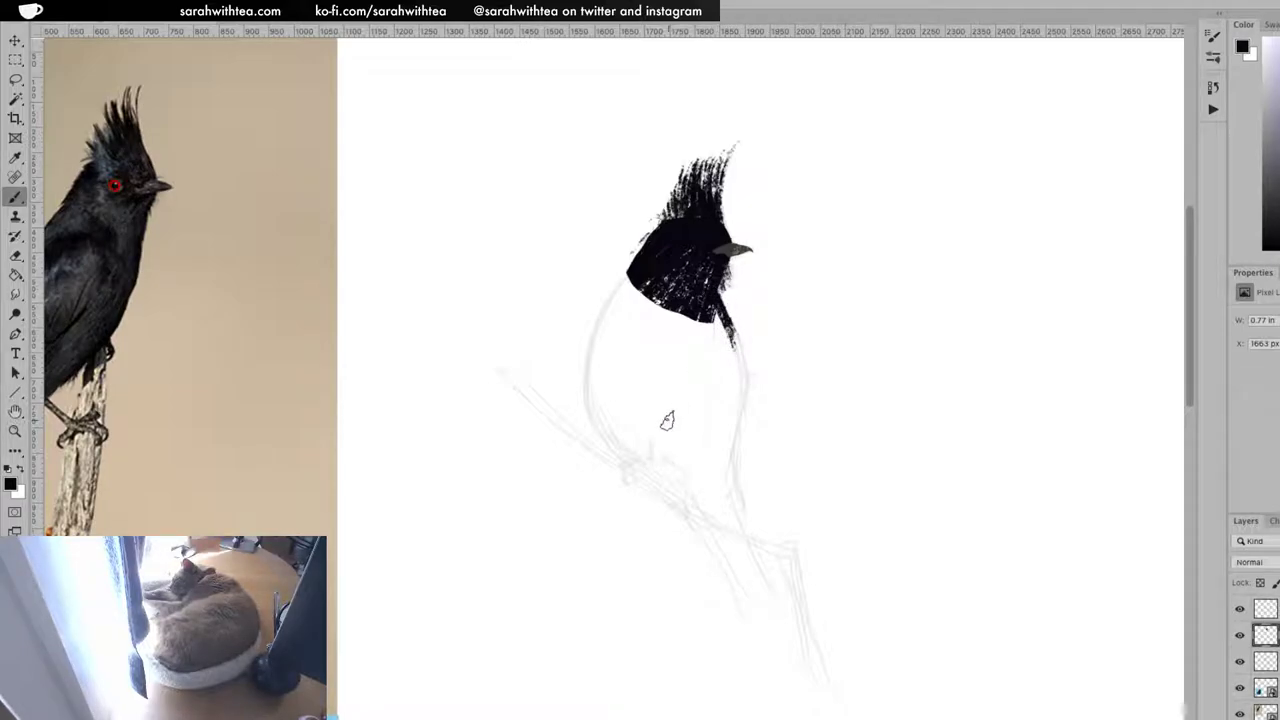
pyautogui.press('l')
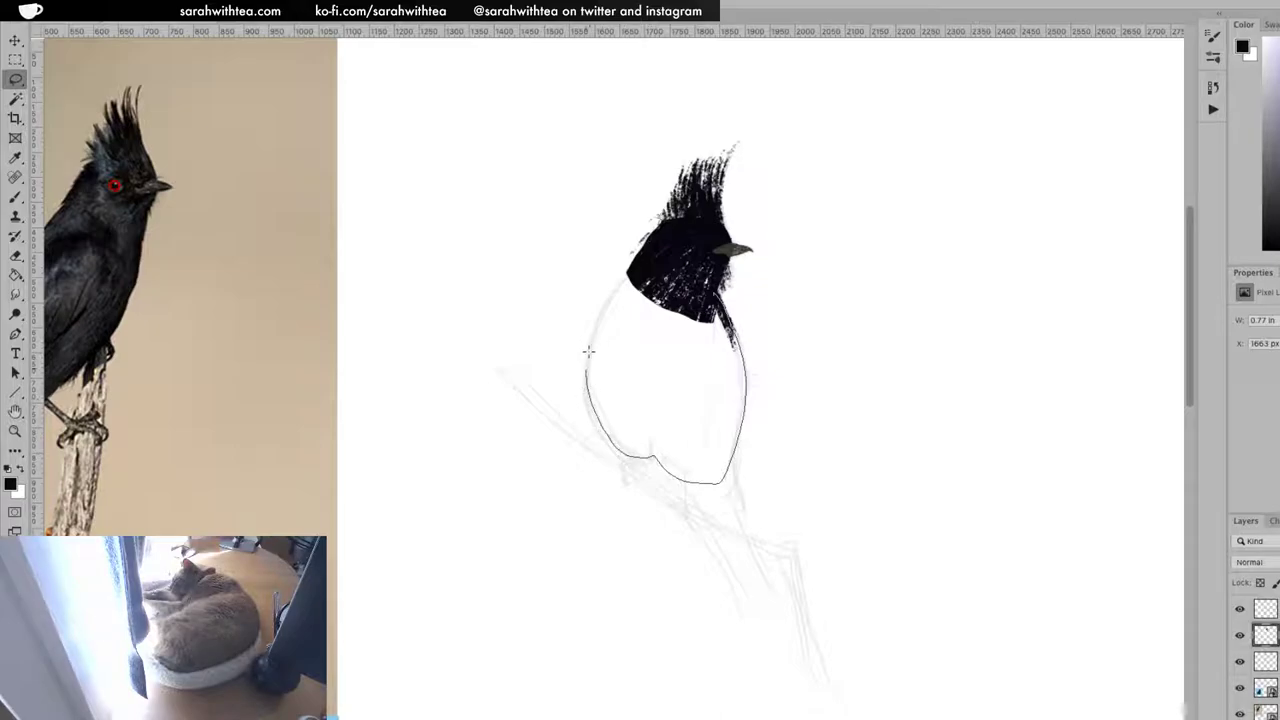
pyautogui.moveTo(652, 456); pyautogui.dragTo(707, 450)
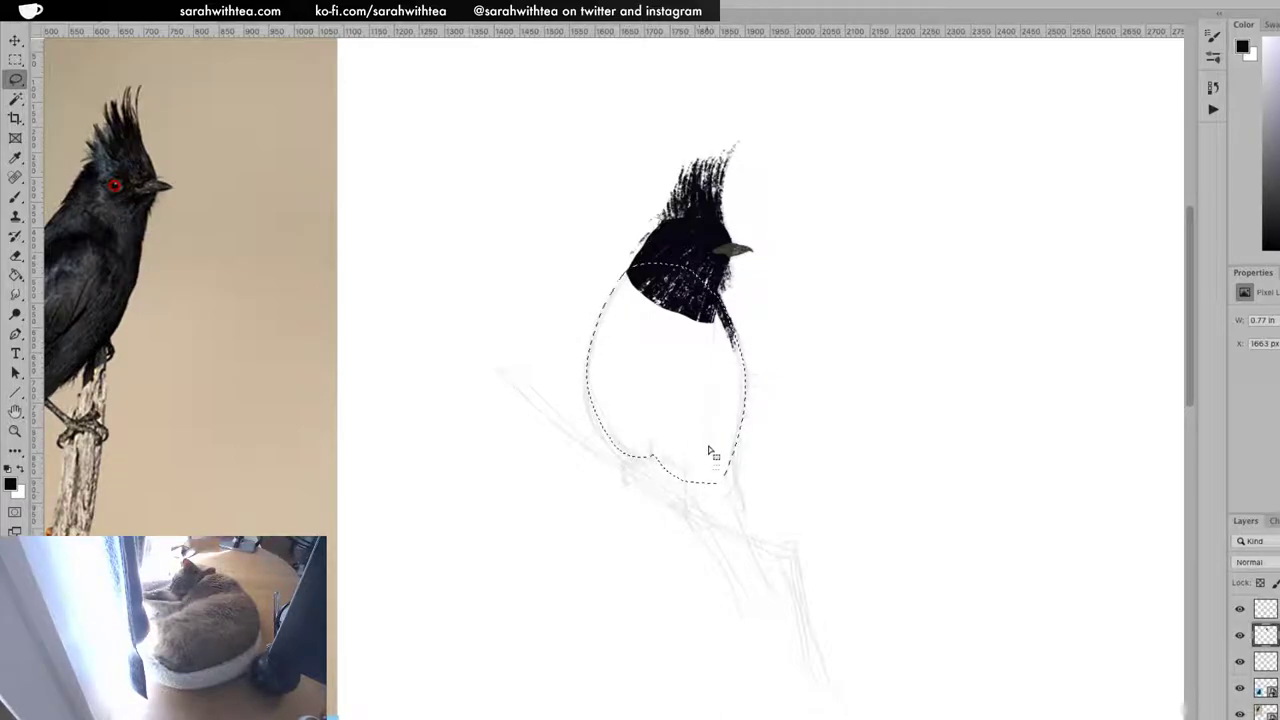
pyautogui.press('b')
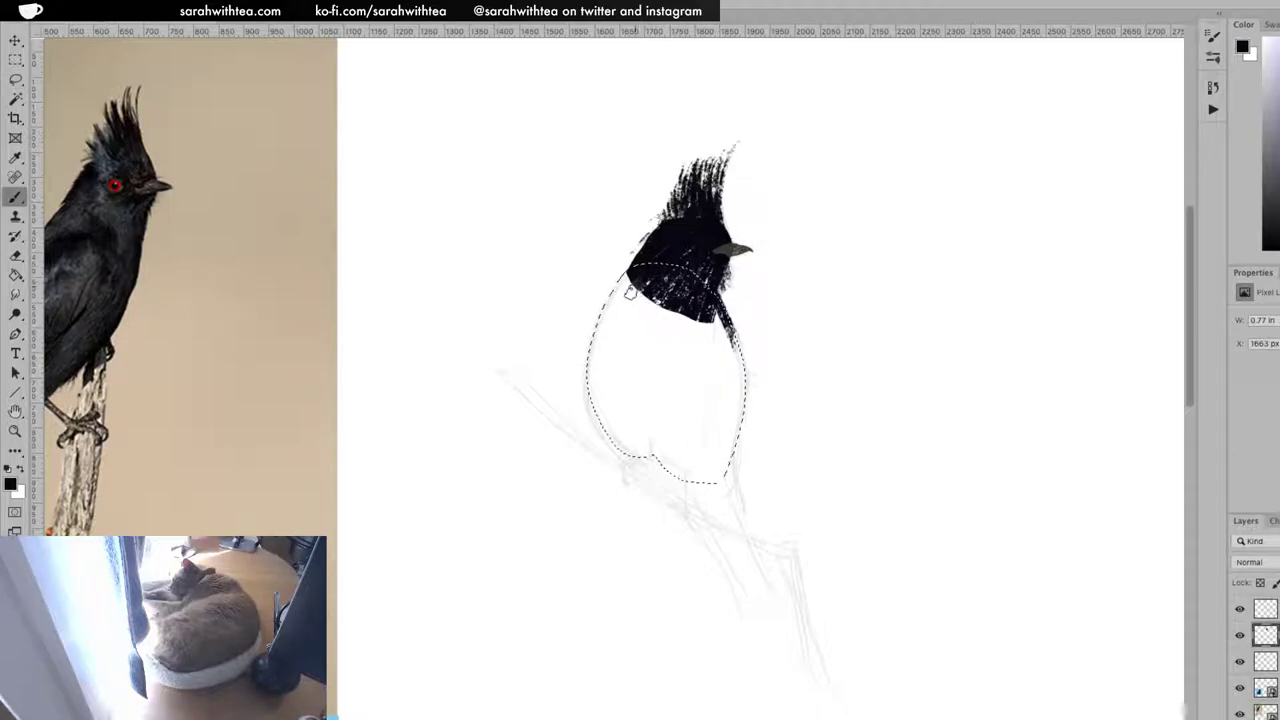
pyautogui.moveTo(628, 297); pyautogui.dragTo(627, 268)
pyautogui.moveTo(598, 380)
pyautogui.mouseDown()
pyautogui.moveTo(624, 276)
pyautogui.moveTo(607, 432)
pyautogui.mouseUp()
pyautogui.moveTo(630, 264)
pyautogui.mouseDown()
pyautogui.moveTo(611, 466)
pyautogui.moveTo(628, 274)
pyautogui.moveTo(624, 469)
pyautogui.moveTo(629, 289)
pyautogui.moveTo(624, 456)
pyautogui.moveTo(638, 469)
pyautogui.moveTo(634, 286)
pyautogui.moveTo(671, 469)
pyautogui.moveTo(626, 354)
pyautogui.moveTo(636, 479)
pyautogui.moveTo(671, 274)
pyautogui.moveTo(686, 449)
pyautogui.moveTo(666, 342)
pyautogui.moveTo(681, 276)
pyautogui.moveTo(705, 322)
pyautogui.mouseUp()
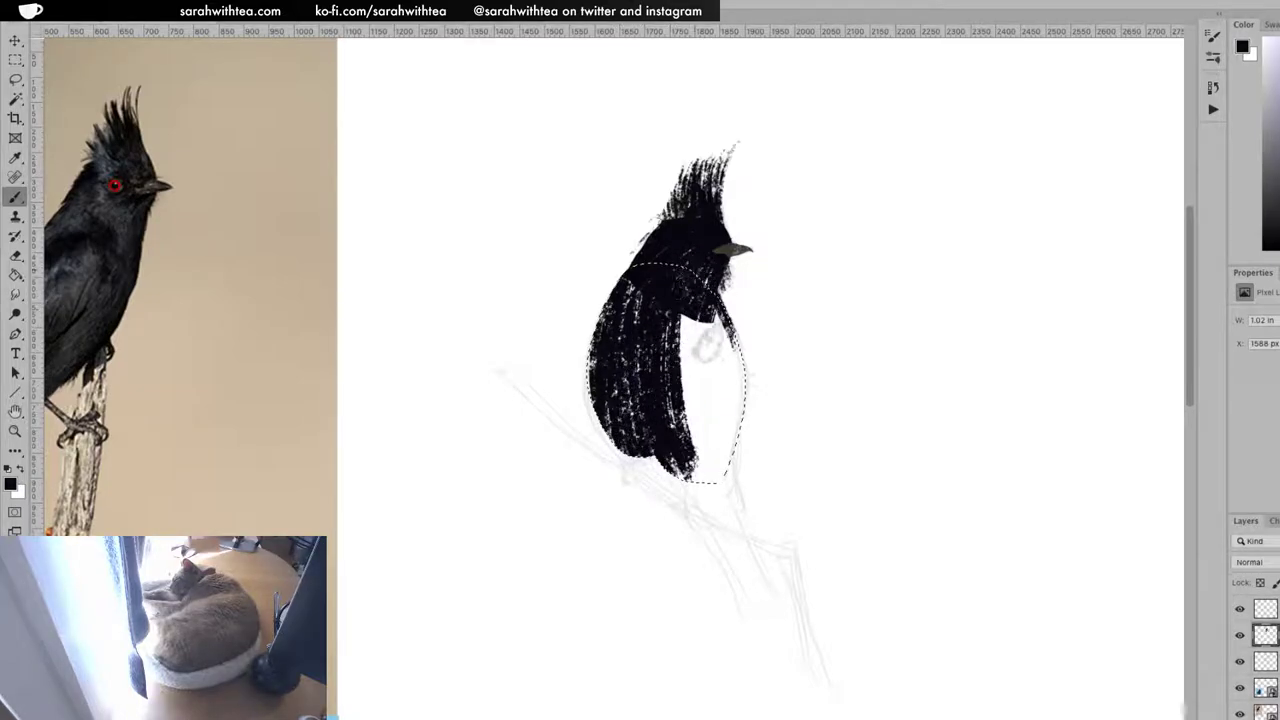
pyautogui.moveTo(727, 415)
pyautogui.mouseDown()
pyautogui.moveTo(711, 345)
pyautogui.moveTo(736, 300)
pyautogui.moveTo(688, 505)
pyautogui.moveTo(731, 385)
pyautogui.moveTo(711, 505)
pyautogui.moveTo(688, 300)
pyautogui.moveTo(671, 305)
pyautogui.moveTo(694, 430)
pyautogui.moveTo(711, 332)
pyautogui.moveTo(713, 458)
pyautogui.moveTo(651, 280)
pyautogui.moveTo(616, 383)
pyautogui.moveTo(651, 420)
pyautogui.moveTo(674, 405)
pyautogui.moveTo(655, 368)
pyautogui.moveTo(714, 395)
pyautogui.moveTo(684, 280)
pyautogui.moveTo(711, 240)
pyautogui.moveTo(690, 485)
pyautogui.mouseUp()
pyautogui.hotkey('ctrl', 'd')
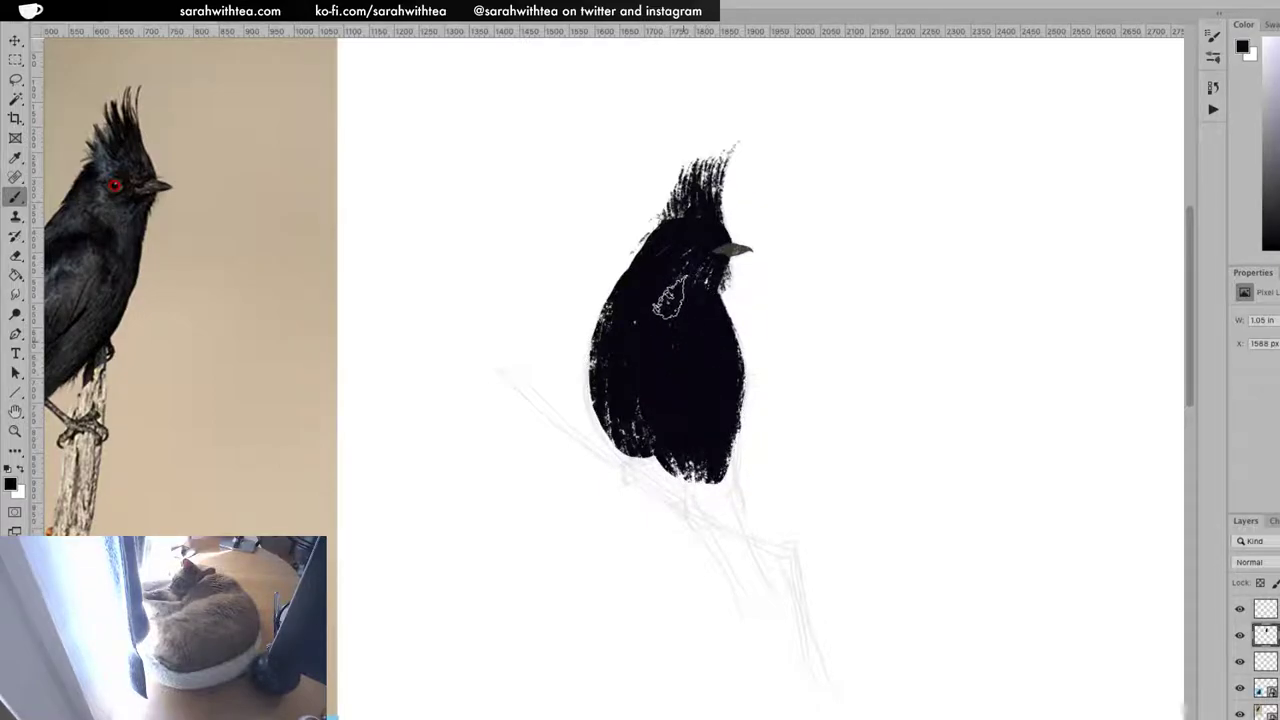
# Roughen the breast, back and lower belly edges with a smaller brush so the body outline looks feathery
pyautogui.press('[')
pyautogui.press('[')
pyautogui.press('[')
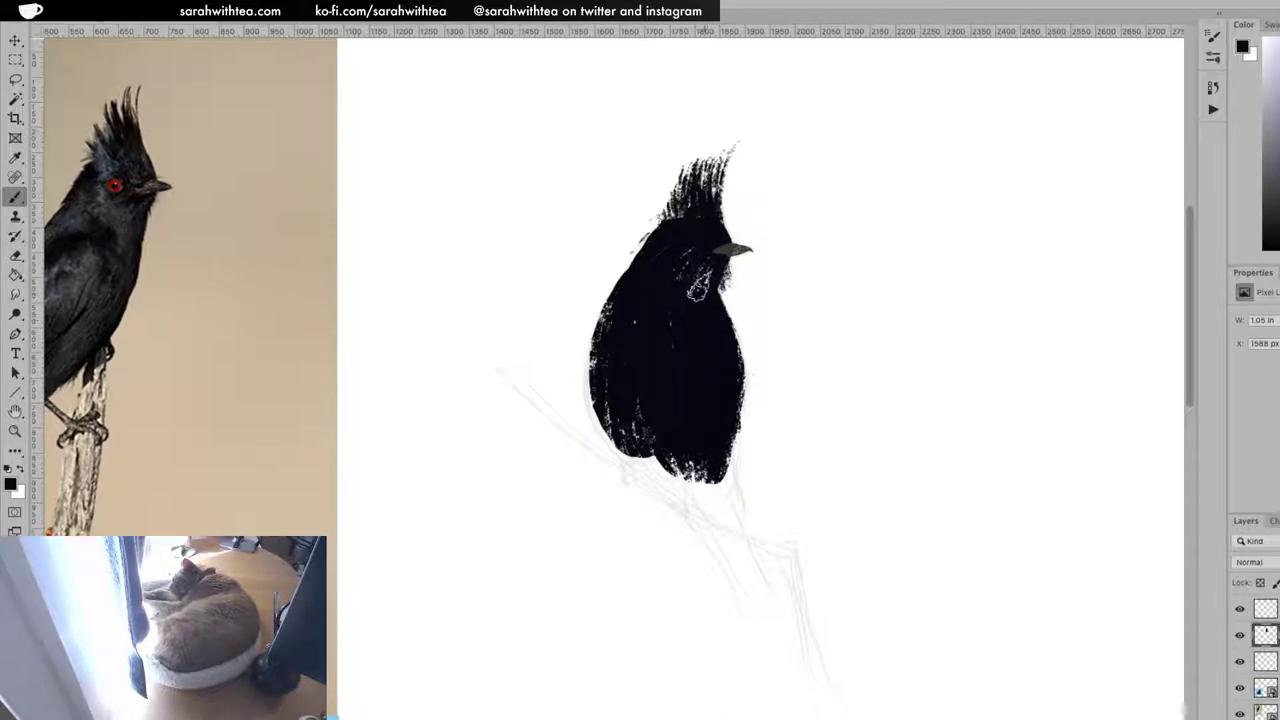
pyautogui.moveTo(731, 365); pyautogui.dragTo(741, 430)
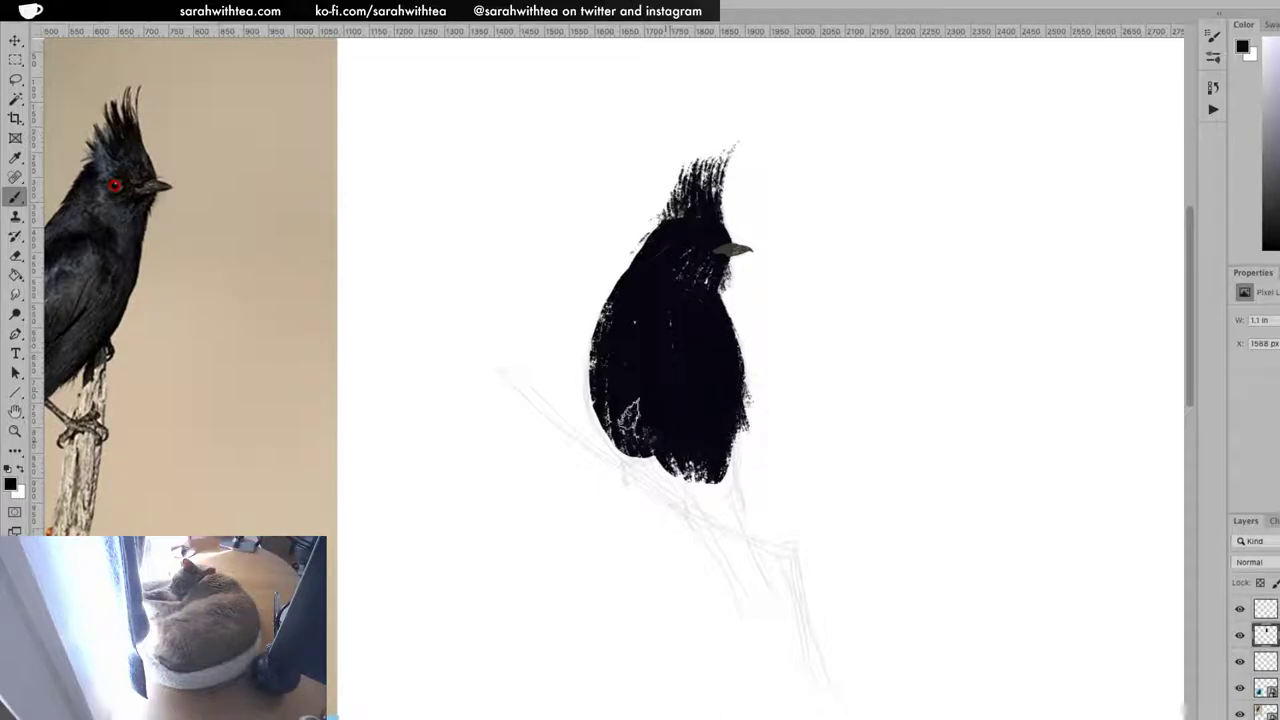
pyautogui.moveTo(615, 428)
pyautogui.mouseDown()
pyautogui.moveTo(643, 468)
pyautogui.moveTo(608, 377)
pyautogui.moveTo(607, 425)
pyautogui.moveTo(590, 343)
pyautogui.moveTo(630, 455)
pyautogui.moveTo(640, 465)
pyautogui.moveTo(625, 440)
pyautogui.moveTo(645, 455)
pyautogui.mouseUp()
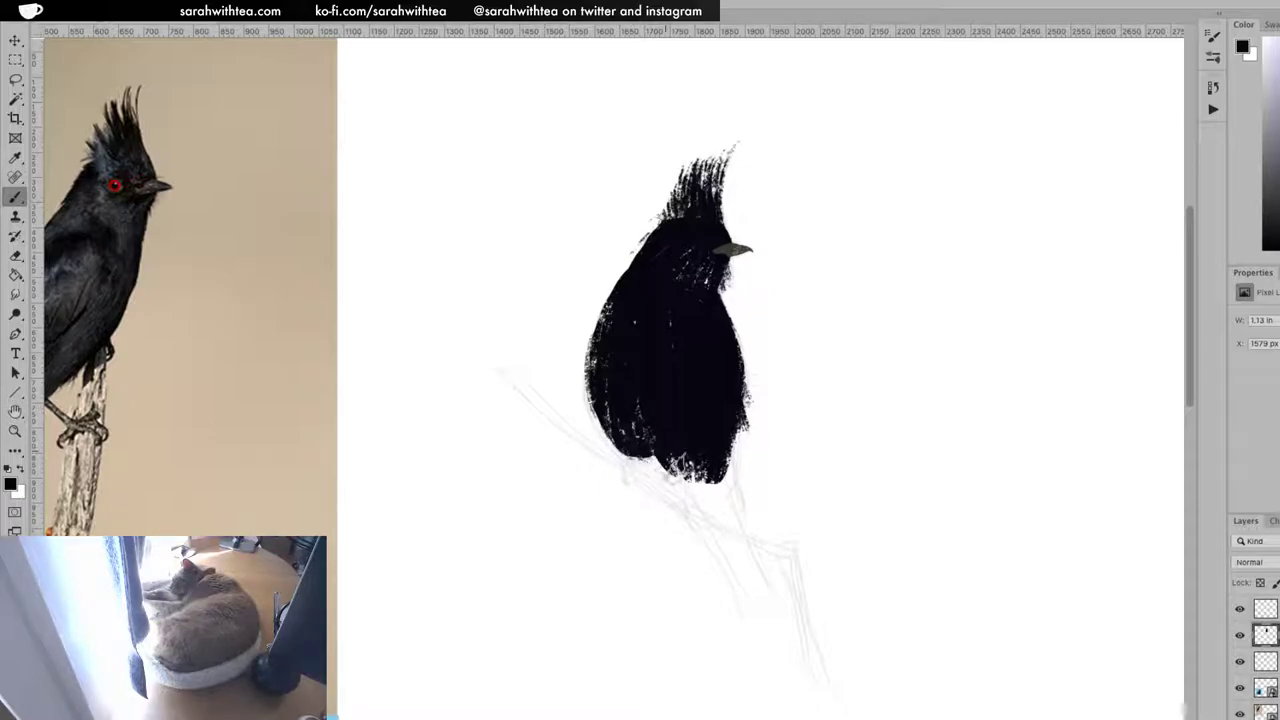
pyautogui.moveTo(617, 372)
pyautogui.mouseDown()
pyautogui.moveTo(624, 429)
pyautogui.moveTo(588, 415)
pyautogui.moveTo(605, 455)
pyautogui.moveTo(635, 440)
pyautogui.moveTo(608, 441)
pyautogui.moveTo(655, 470)
pyautogui.mouseUp()
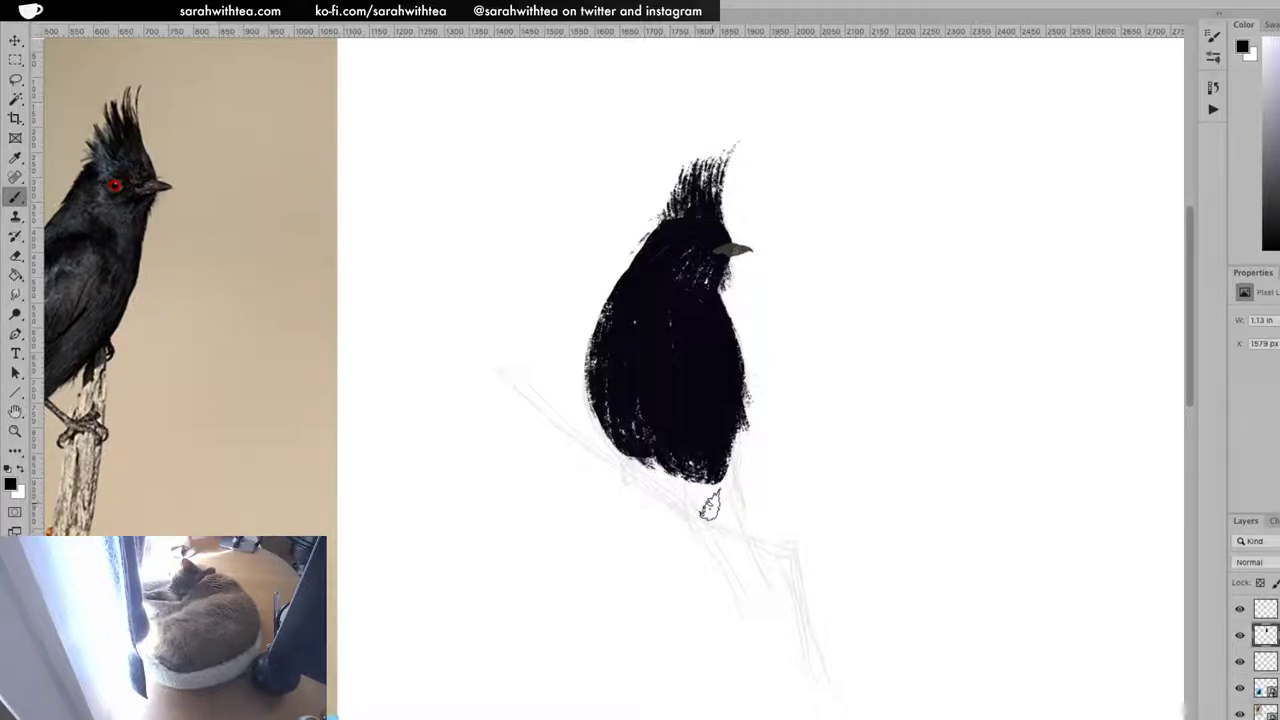
# Lasso the long tail slanting down from the lower body, fill it with solid black, and clear the selection
pyautogui.press('l')
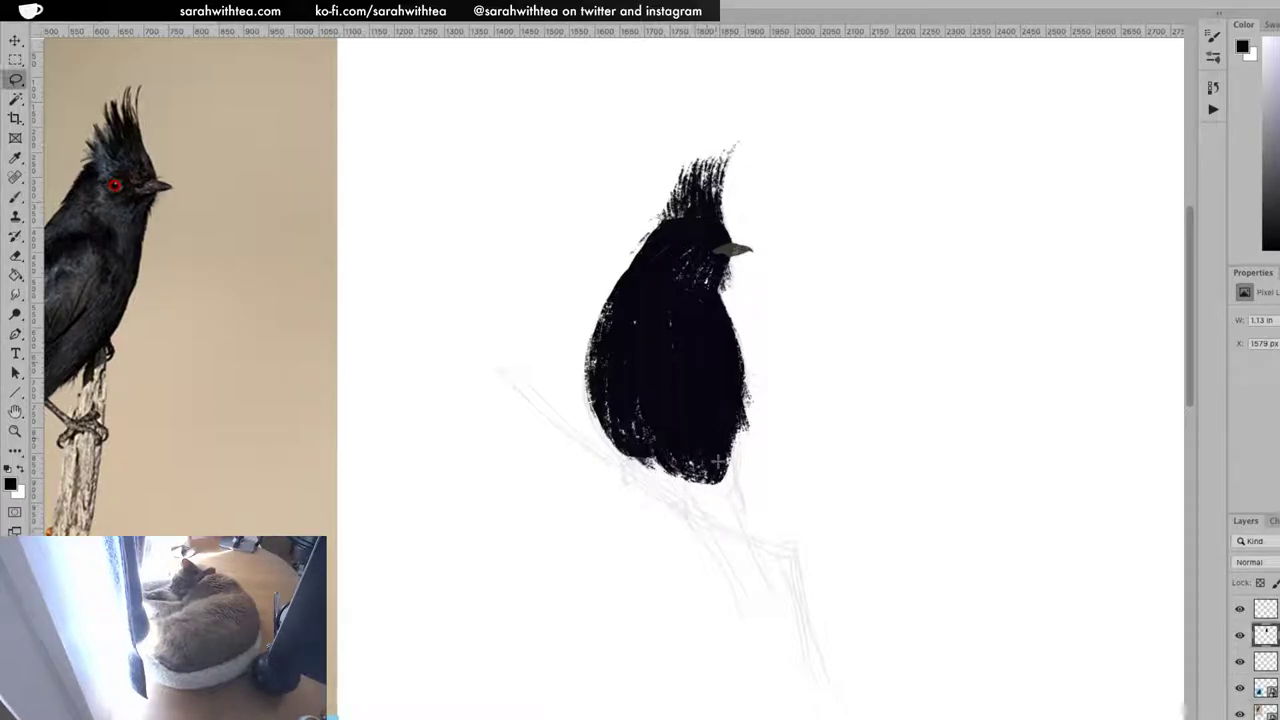
pyautogui.moveTo(680, 483); pyautogui.dragTo(705, 530)
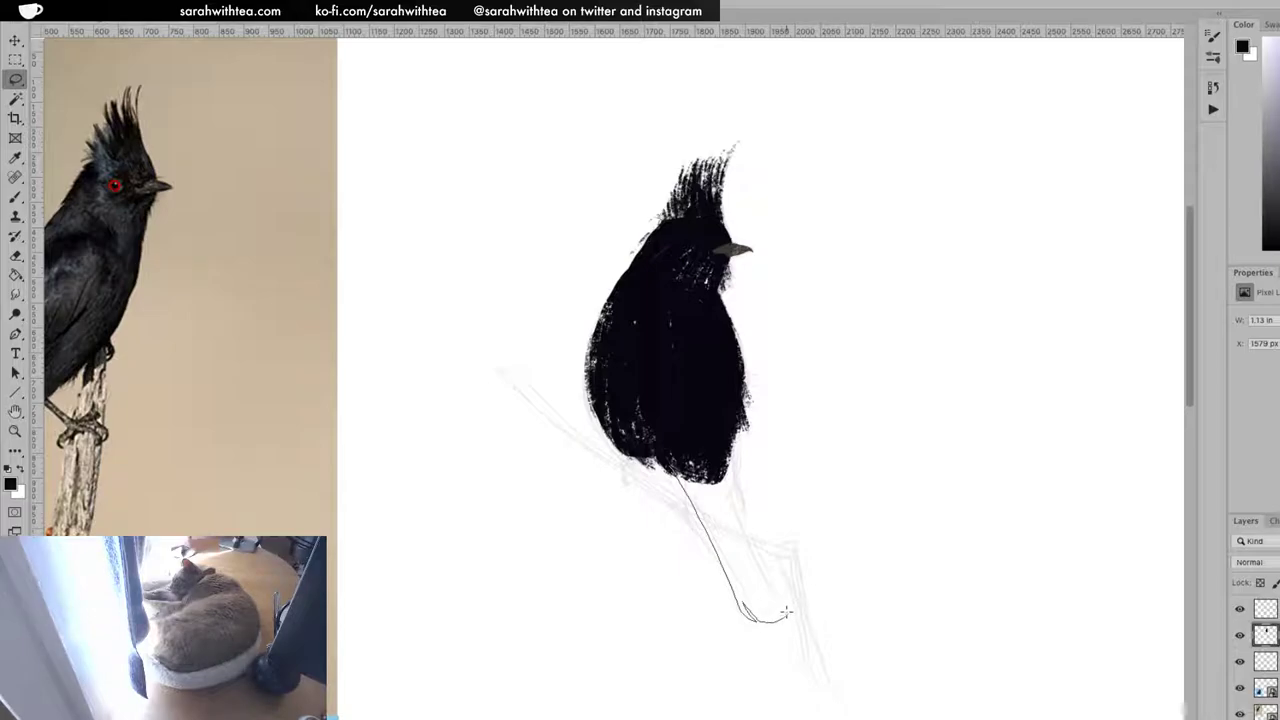
pyautogui.moveTo(680, 431); pyautogui.dragTo(681, 432)
pyautogui.press('b')
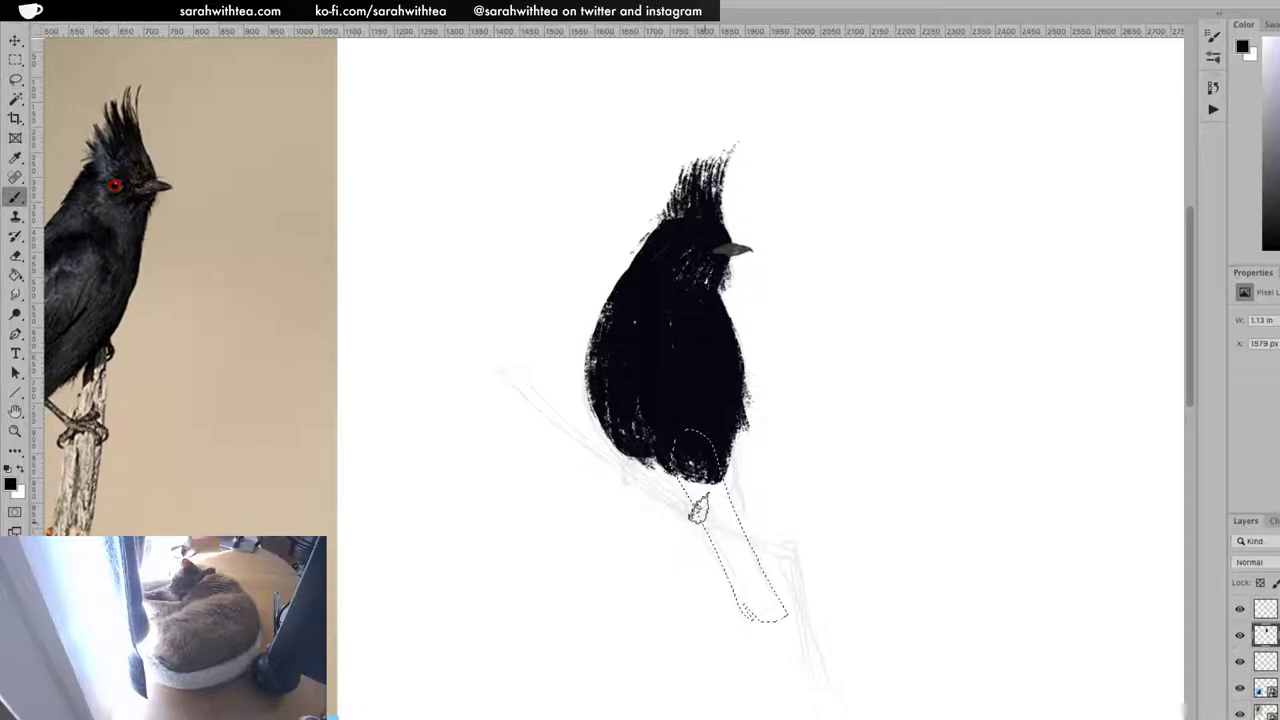
pyautogui.moveTo(684, 462)
pyautogui.mouseDown()
pyautogui.moveTo(771, 649)
pyautogui.moveTo(703, 517)
pyautogui.moveTo(705, 488)
pyautogui.moveTo(783, 643)
pyautogui.moveTo(700, 442)
pyautogui.moveTo(788, 620)
pyautogui.moveTo(705, 494)
pyautogui.moveTo(742, 574)
pyautogui.moveTo(694, 523)
pyautogui.moveTo(774, 689)
pyautogui.moveTo(703, 507)
pyautogui.moveTo(787, 683)
pyautogui.mouseUp()
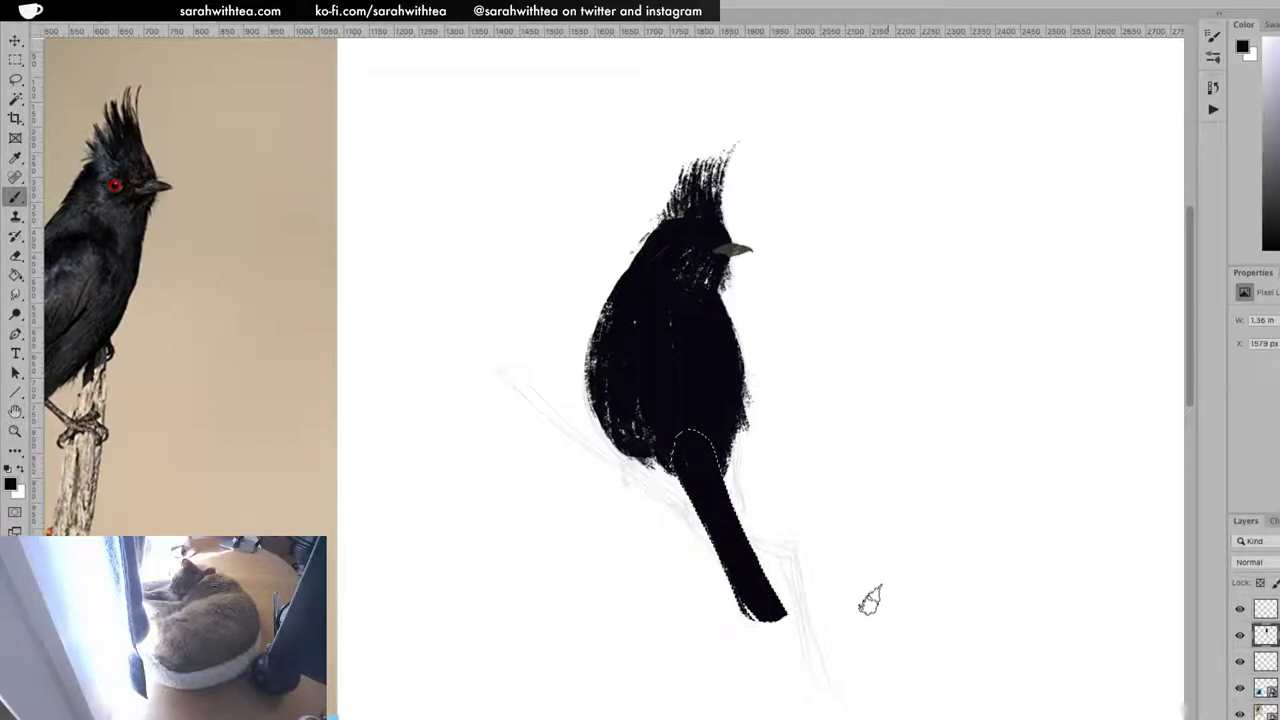
pyautogui.hotkey('ctrl', 'd')
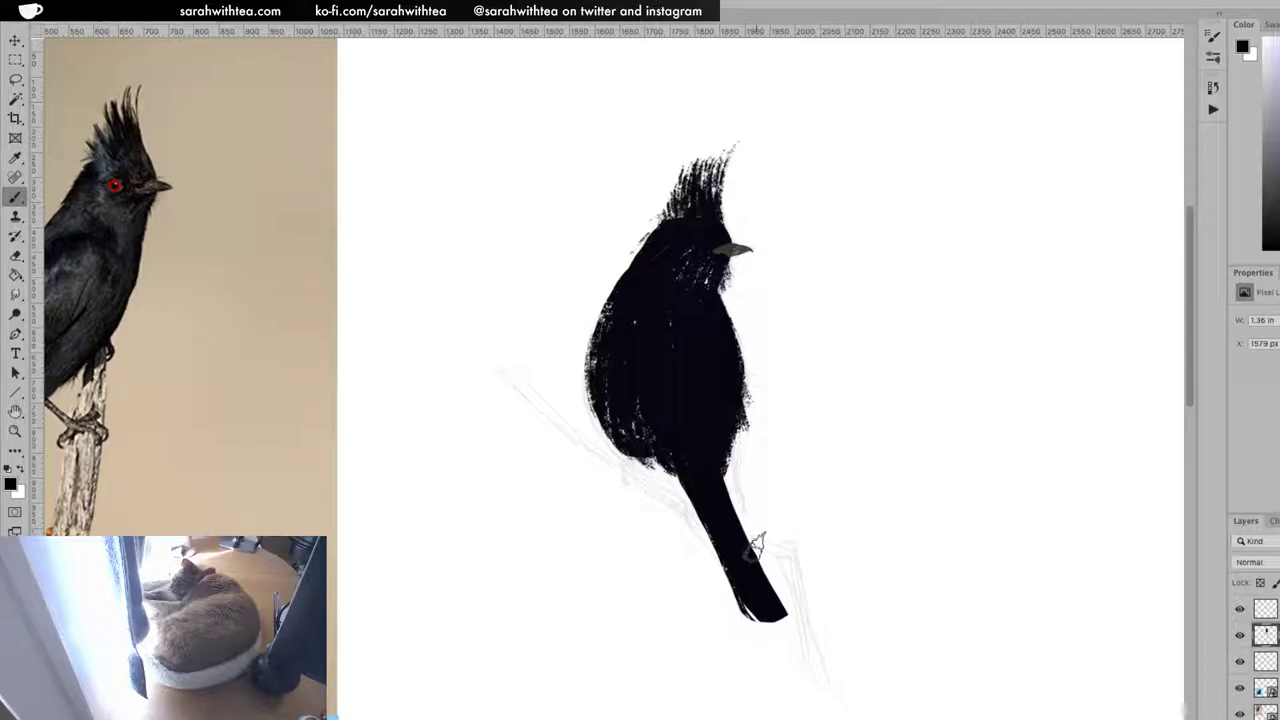
# Lasso a narrow pointed shape along the breast side of the tail base, paint it black, and deselect
pyautogui.press('l')
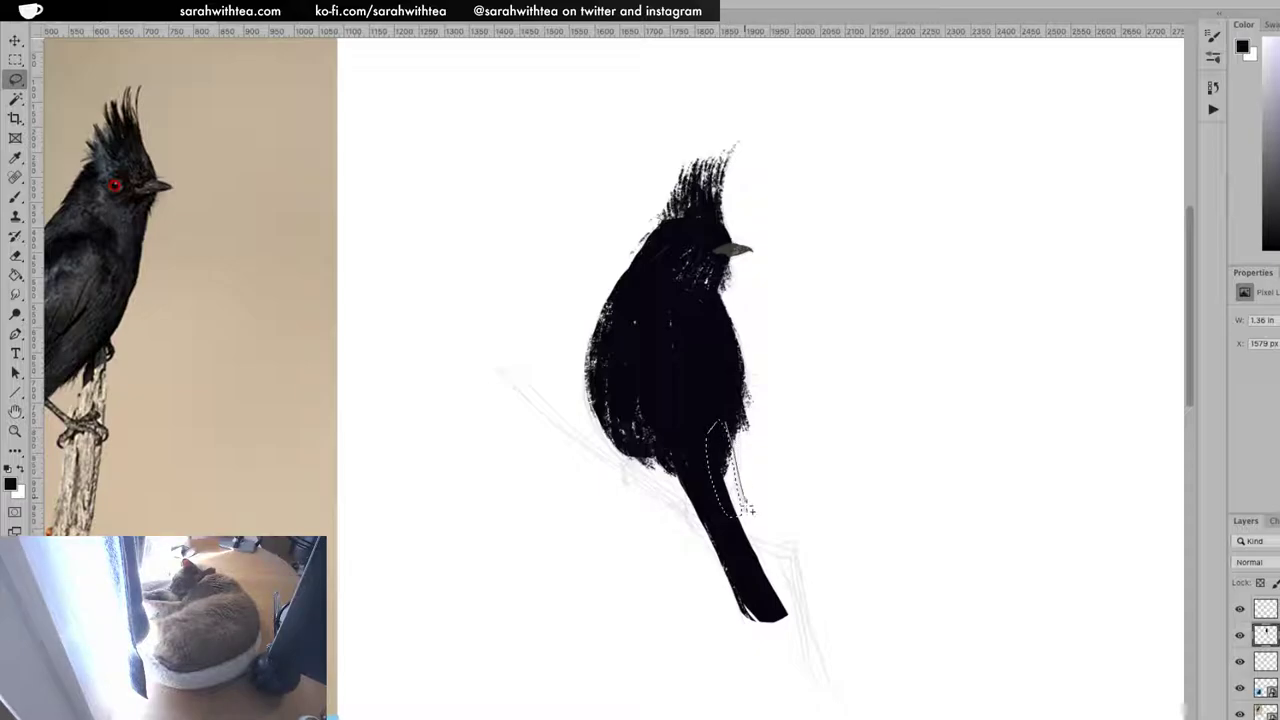
pyautogui.moveTo(745, 517); pyautogui.dragTo(718, 414)
pyautogui.press('b')
pyautogui.moveTo(717, 418); pyautogui.dragTo(750, 540)
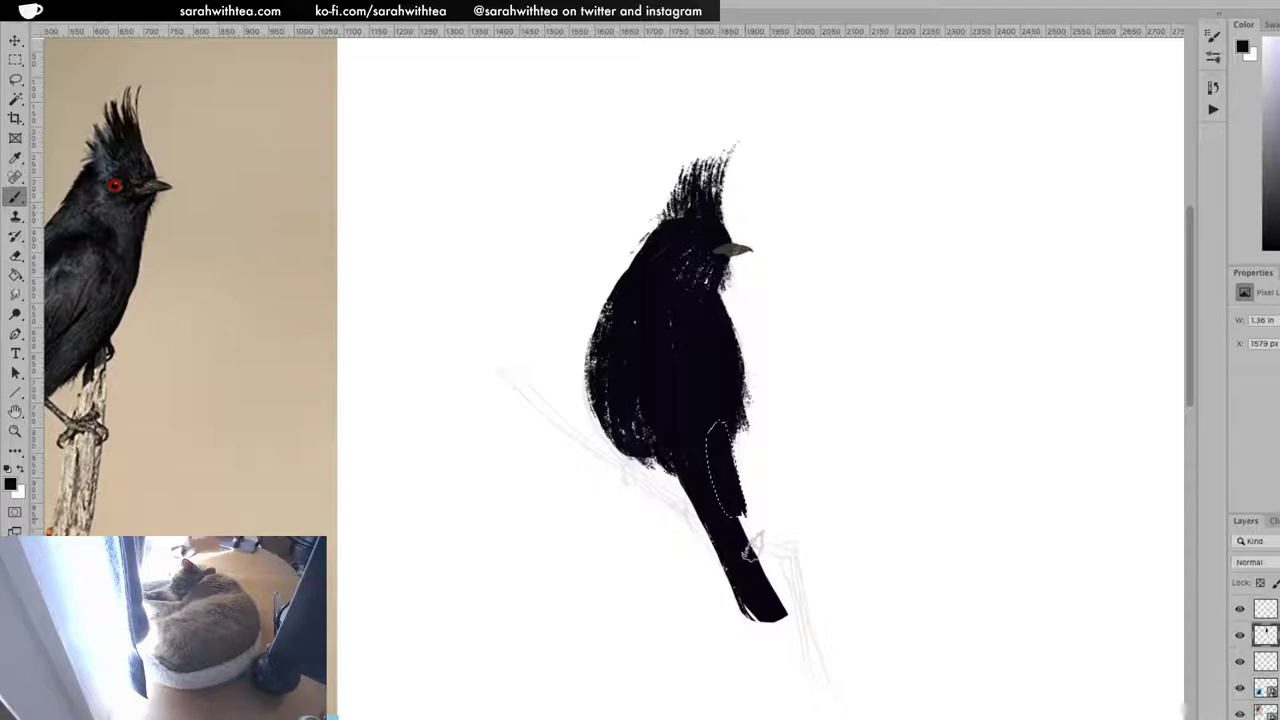
pyautogui.hotkey('ctrl', 'd')
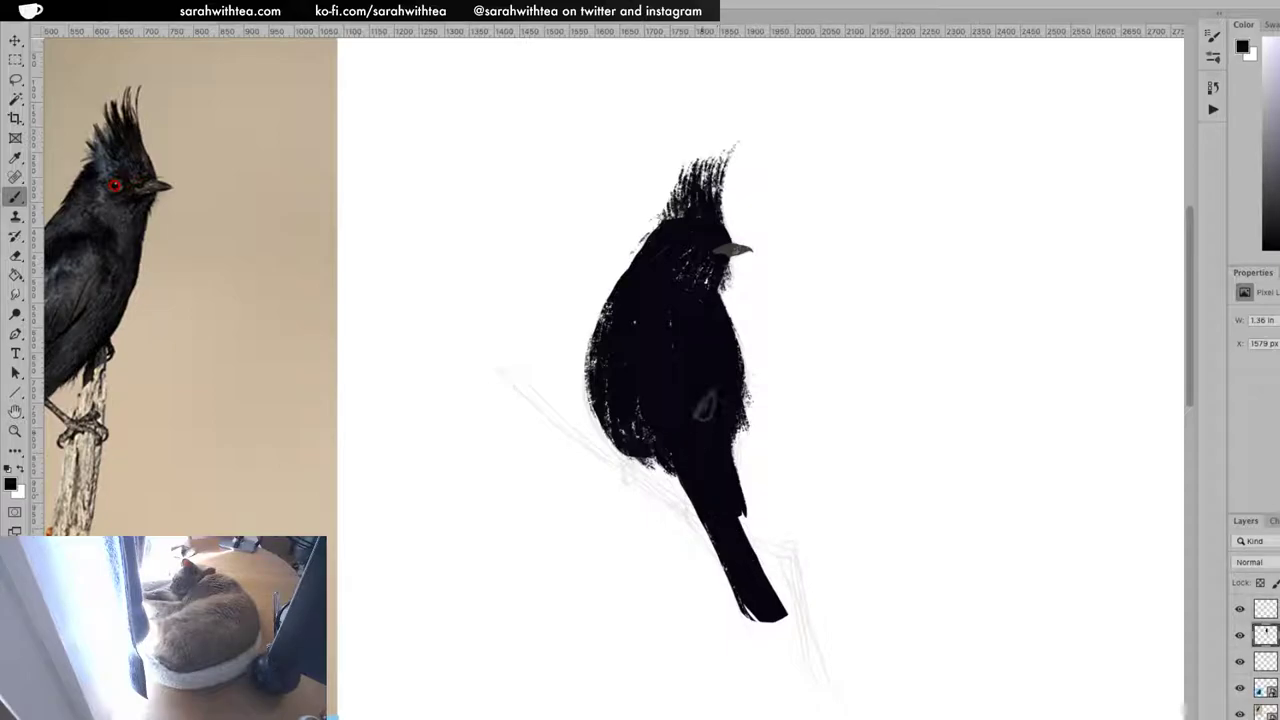
# Lasso a narrow strip between the lower belly and tail base, fill it black, deselect, and cover the gaps around the throat
pyautogui.press('l')
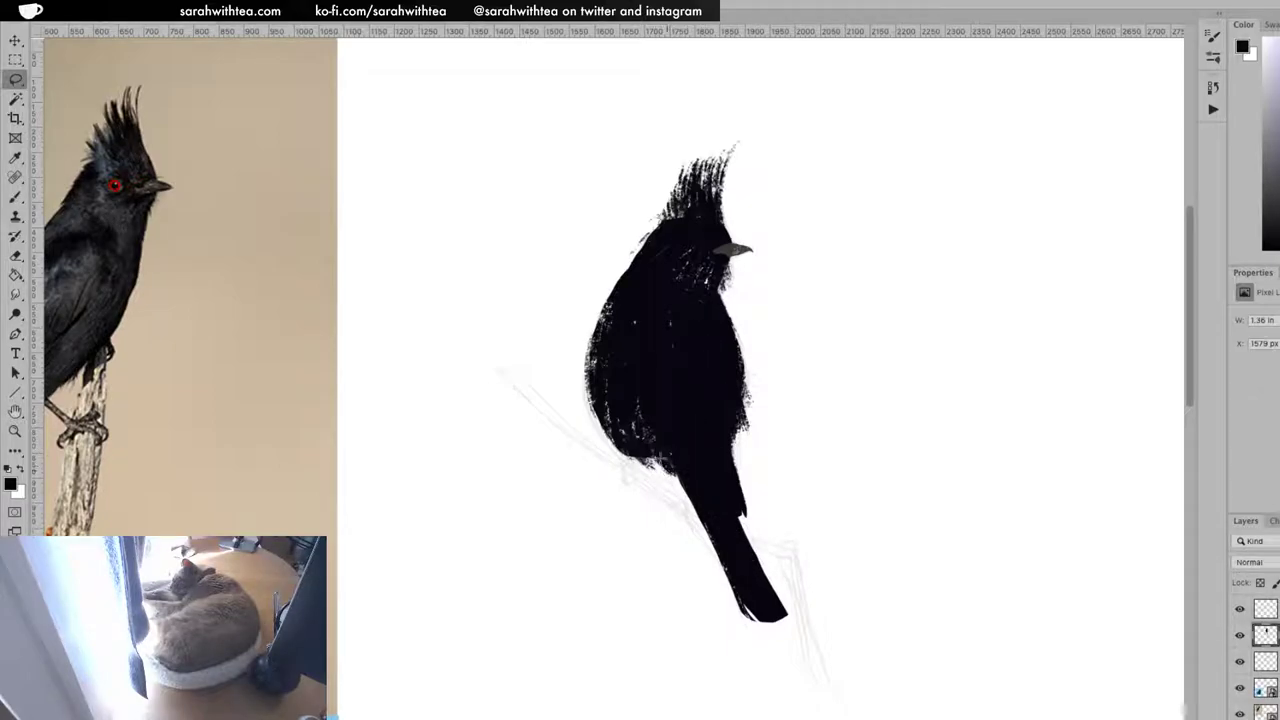
pyautogui.moveTo(648, 433)
pyautogui.mouseDown()
pyautogui.moveTo(696, 524)
pyautogui.moveTo(709, 517)
pyautogui.moveTo(684, 470)
pyautogui.mouseUp()
pyautogui.press('b')
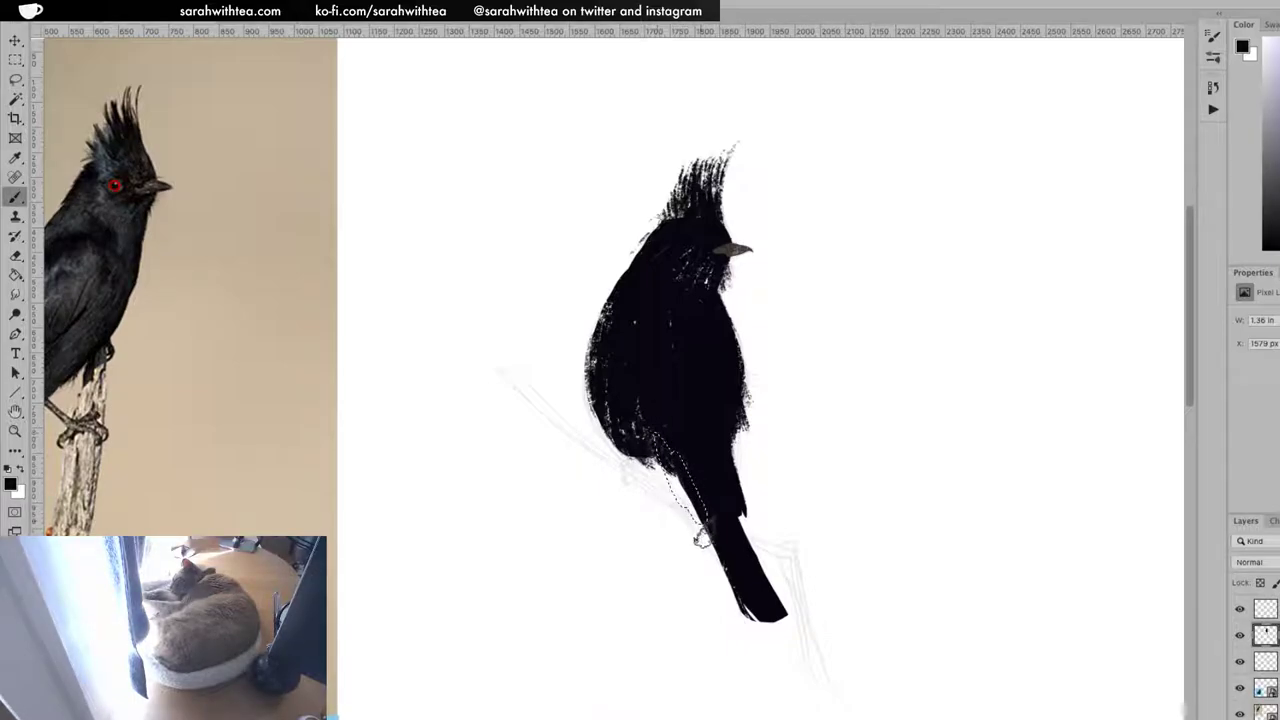
pyautogui.hotkey('ctrl', 'd')
pyautogui.moveTo(698, 290)
pyautogui.mouseDown()
pyautogui.moveTo(687, 245)
pyautogui.moveTo(673, 290)
pyautogui.moveTo(706, 276)
pyautogui.mouseUp()
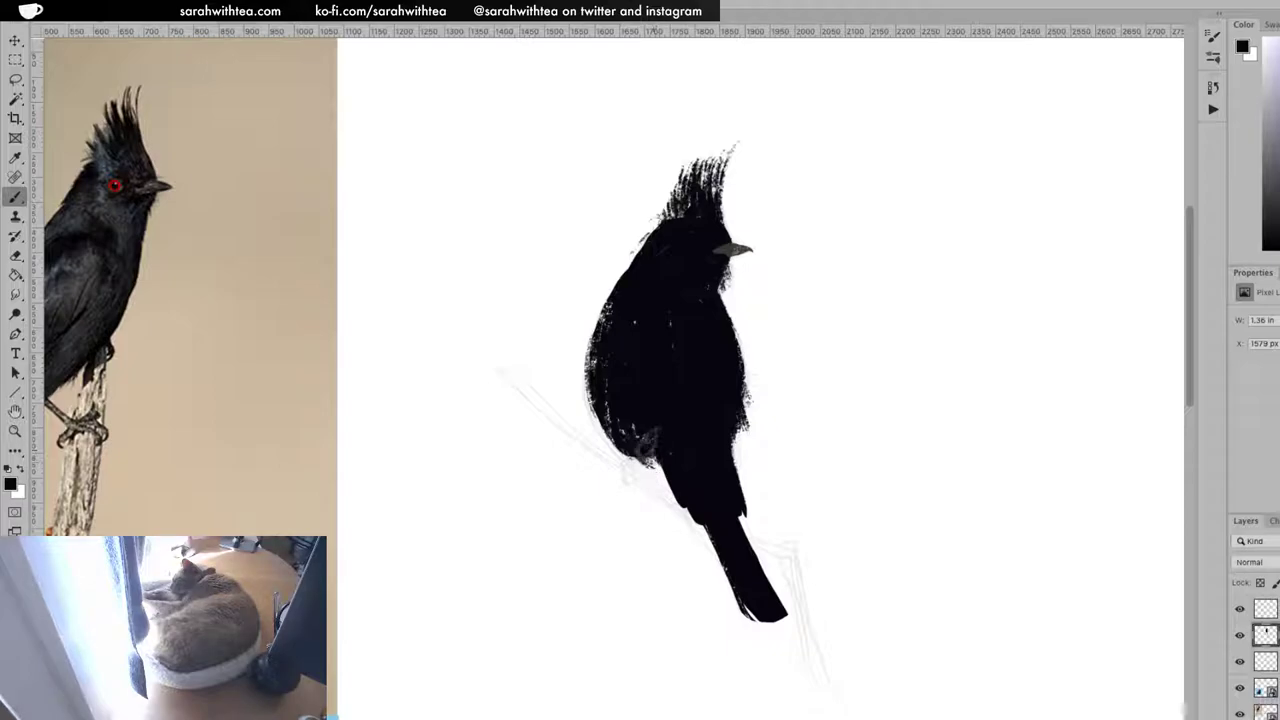
# Lasso the three curved toes under the belly and fill them with grey-brown sampled from the reference bird's leg
pyautogui.press('l')
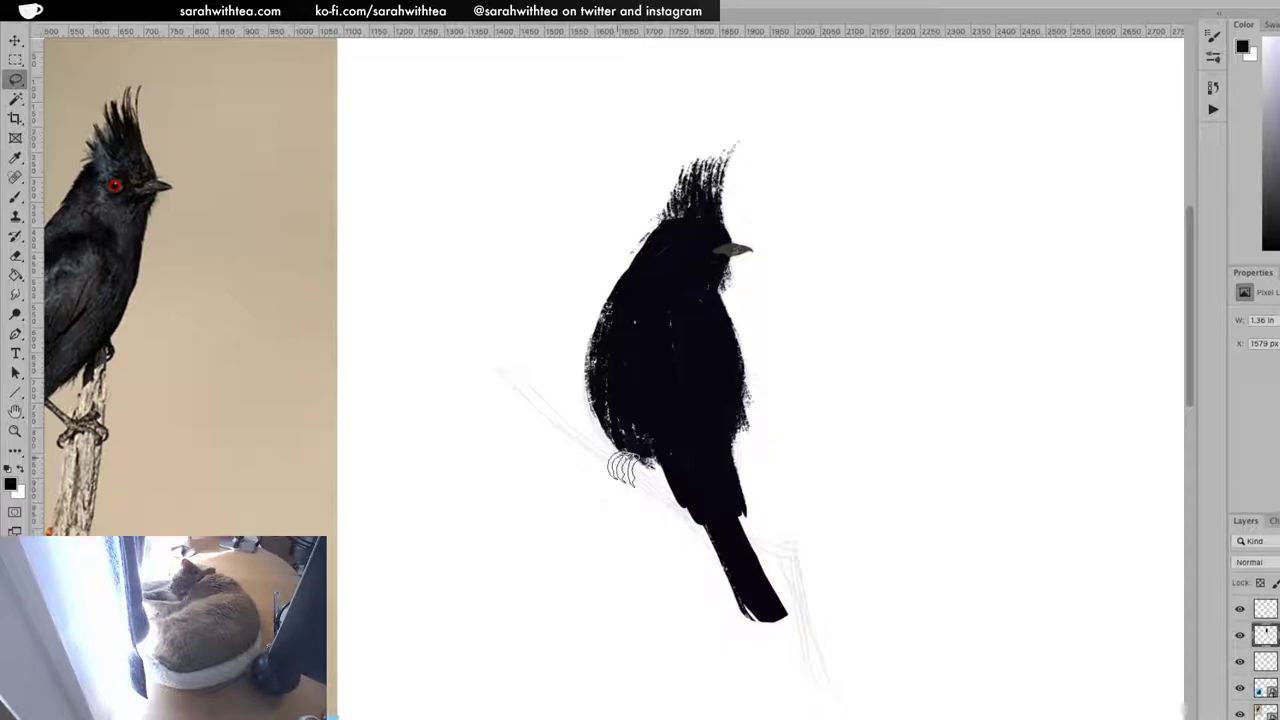
pyautogui.press('b')
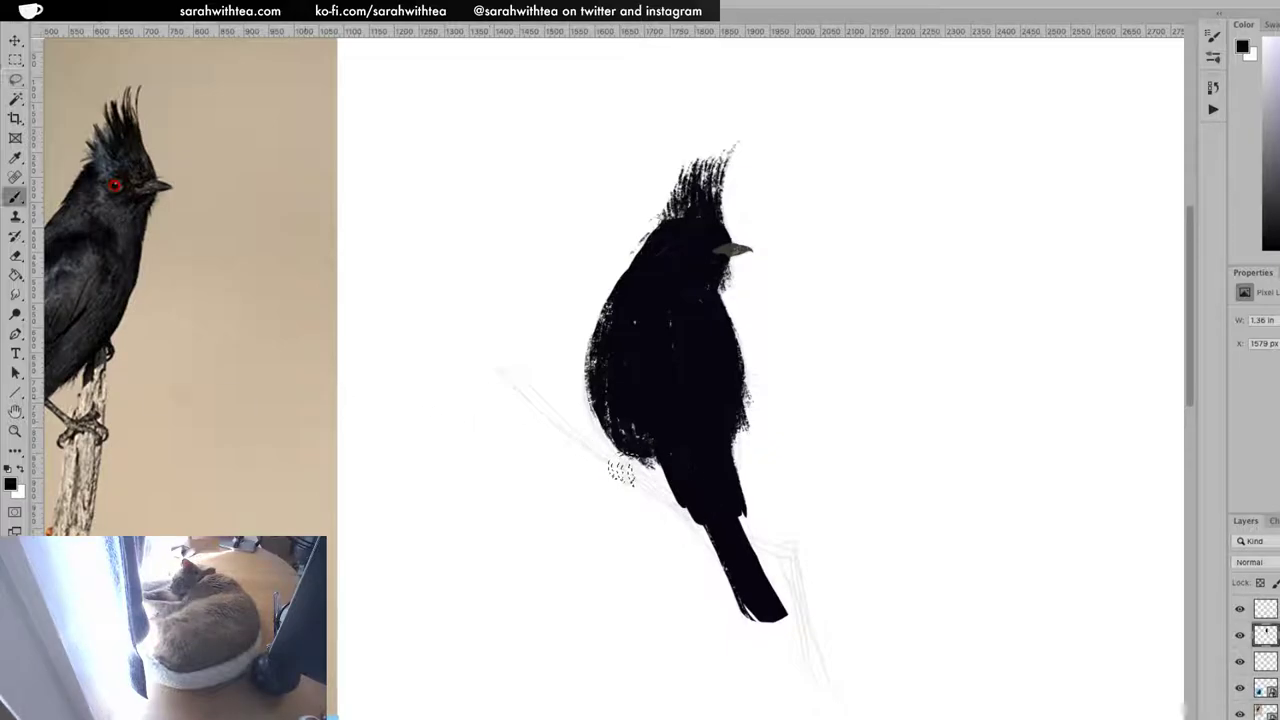
pyautogui.keyDown('alt'); pyautogui.click(88, 415); pyautogui.keyUp('alt')
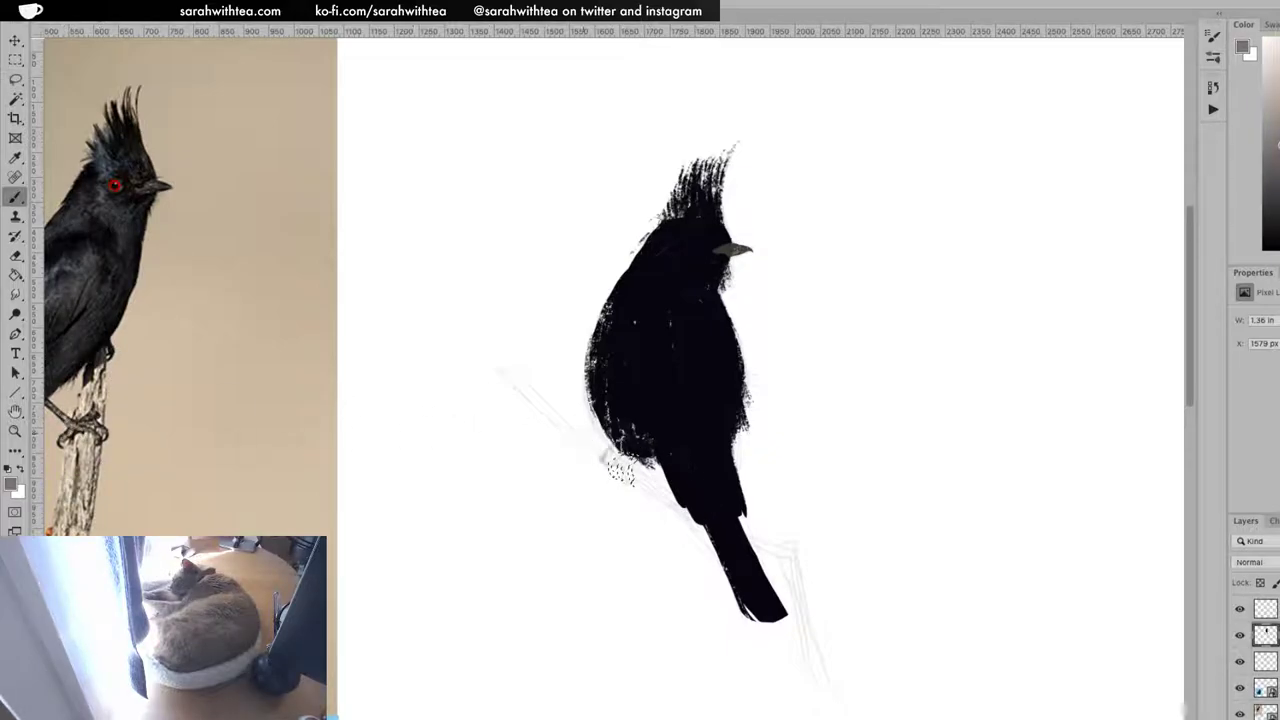
pyautogui.moveTo(631, 464)
pyautogui.mouseDown()
pyautogui.moveTo(628, 486)
pyautogui.moveTo(625, 473)
pyautogui.moveTo(610, 482)
pyautogui.mouseUp()
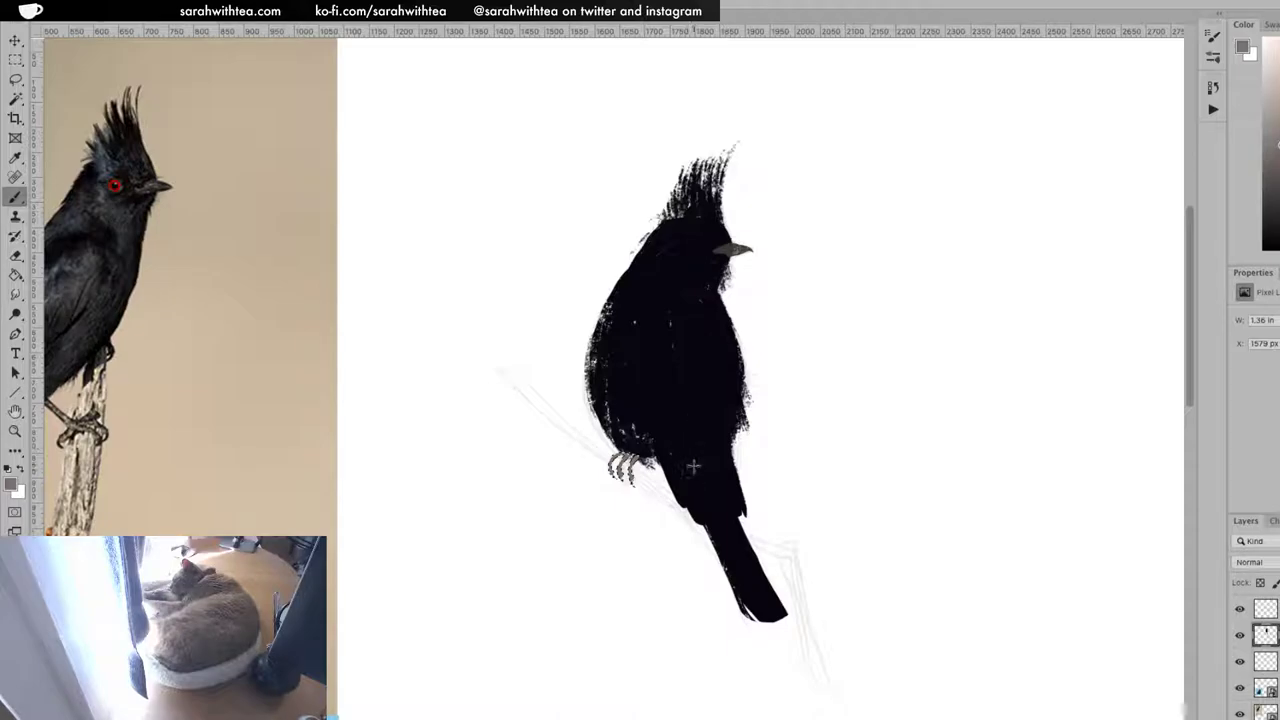
# Lasso the other leg and foot over the tail base, fill them with grey-brown on a new layer, and deselect
pyautogui.press('l')
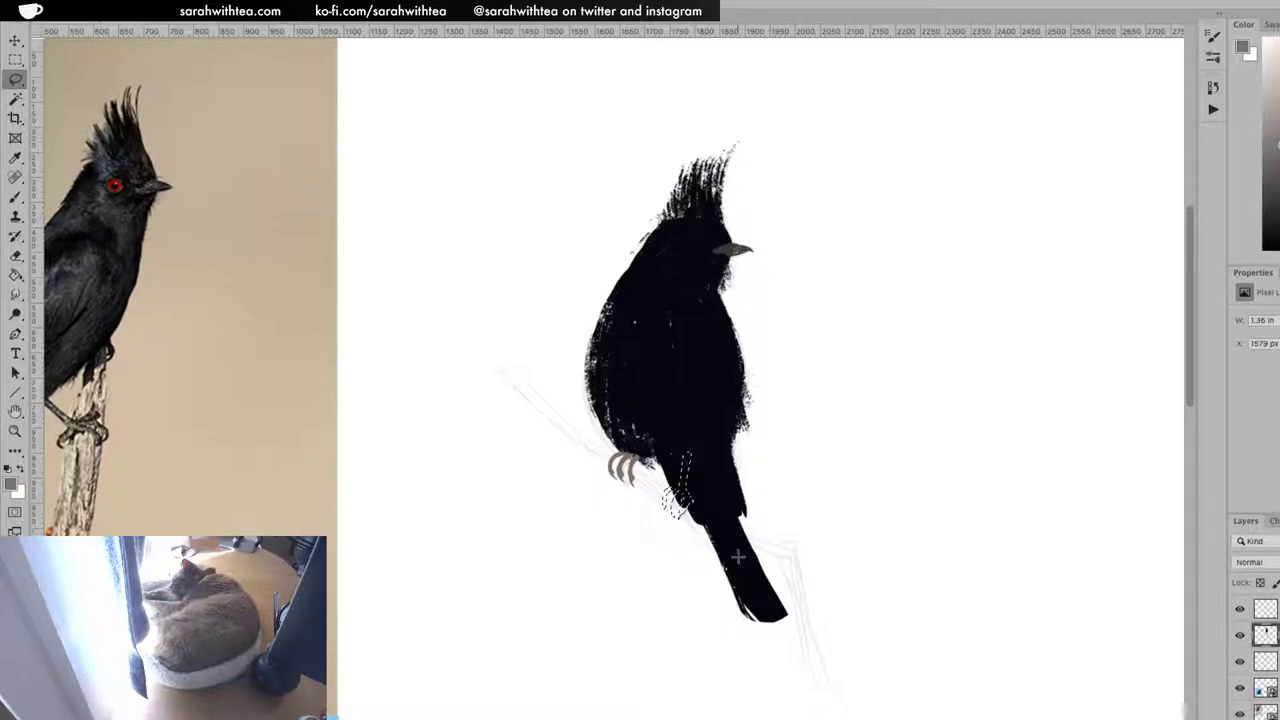
pyautogui.press('alt+shift+super+n')
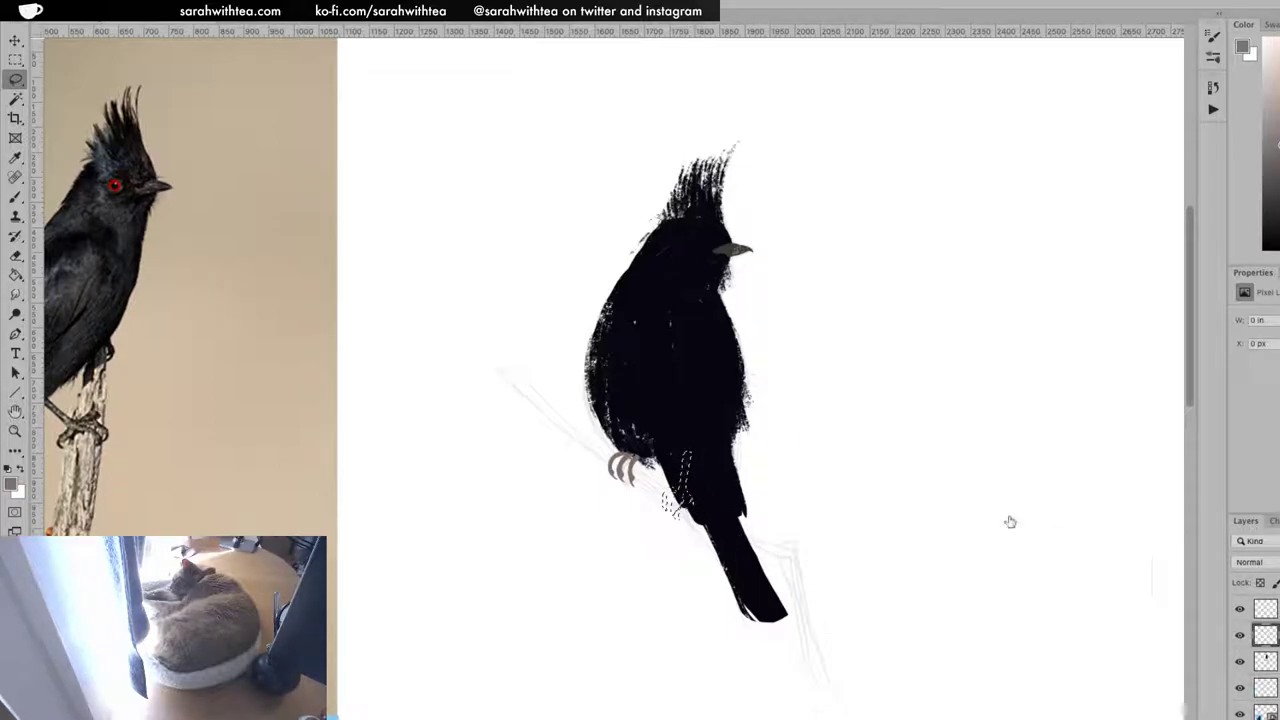
pyautogui.press('b')
pyautogui.moveTo(666, 522); pyautogui.dragTo(681, 530)
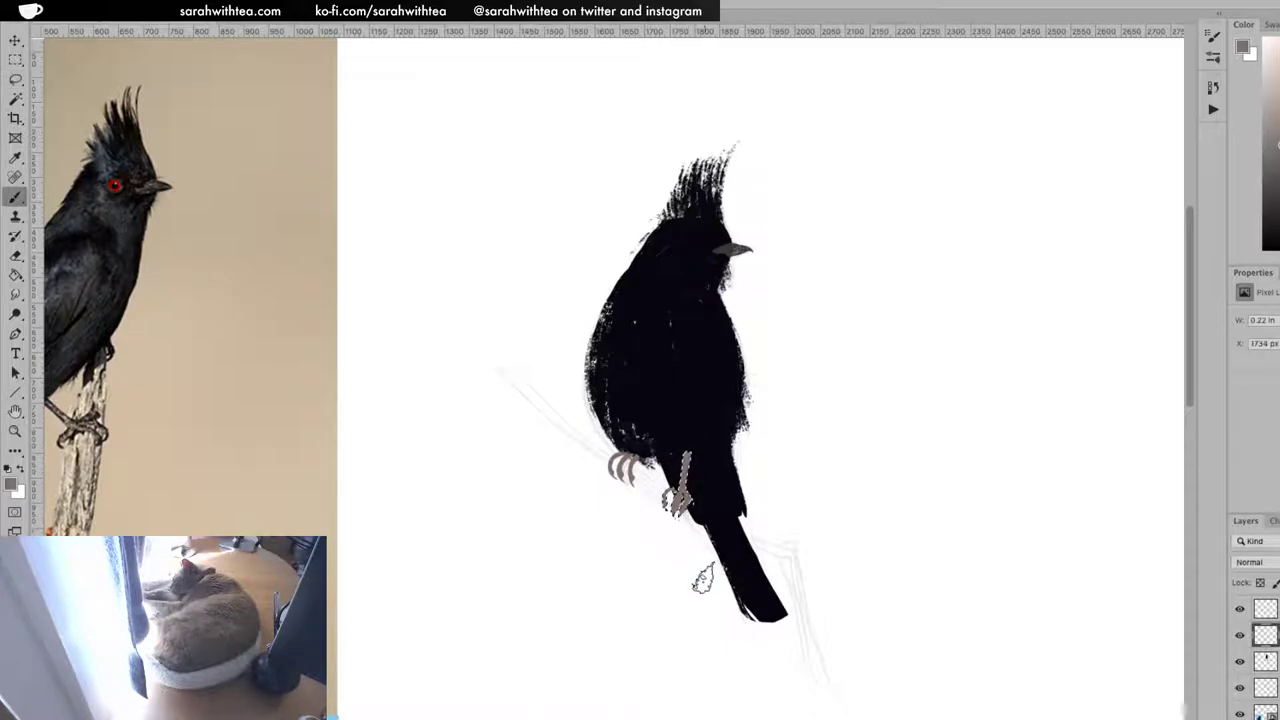
pyautogui.hotkey('ctrl', 'd')
# Erase the areas between the toes of the full leg to separate and slim them
pyautogui.press('z')
pyautogui.click(685, 478)
pyautogui.click(686, 480)
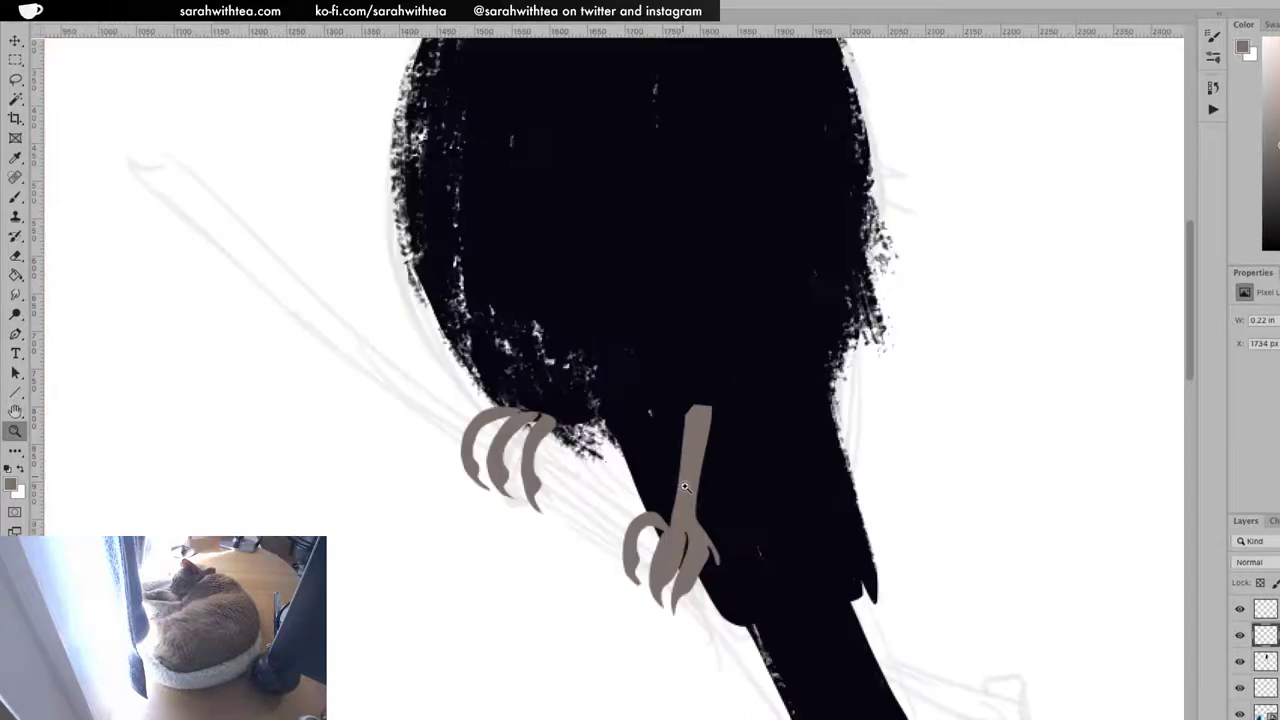
pyautogui.click(686, 478)
pyautogui.moveTo(699, 547); pyautogui.dragTo(673, 415)
pyautogui.press('e')
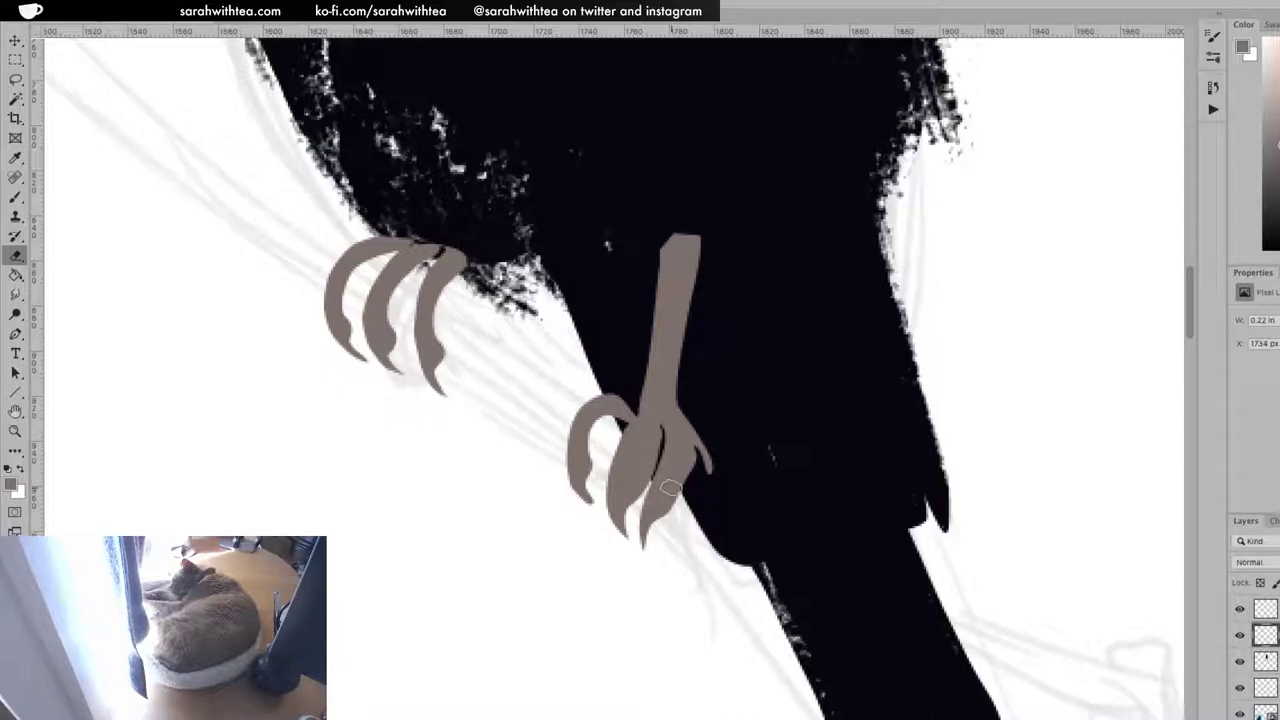
pyautogui.moveTo(652, 441)
pyautogui.mouseDown()
pyautogui.moveTo(642, 478)
pyautogui.moveTo(655, 452)
pyautogui.moveTo(686, 455)
pyautogui.moveTo(688, 490)
pyautogui.moveTo(694, 462)
pyautogui.moveTo(701, 482)
pyautogui.mouseUp()
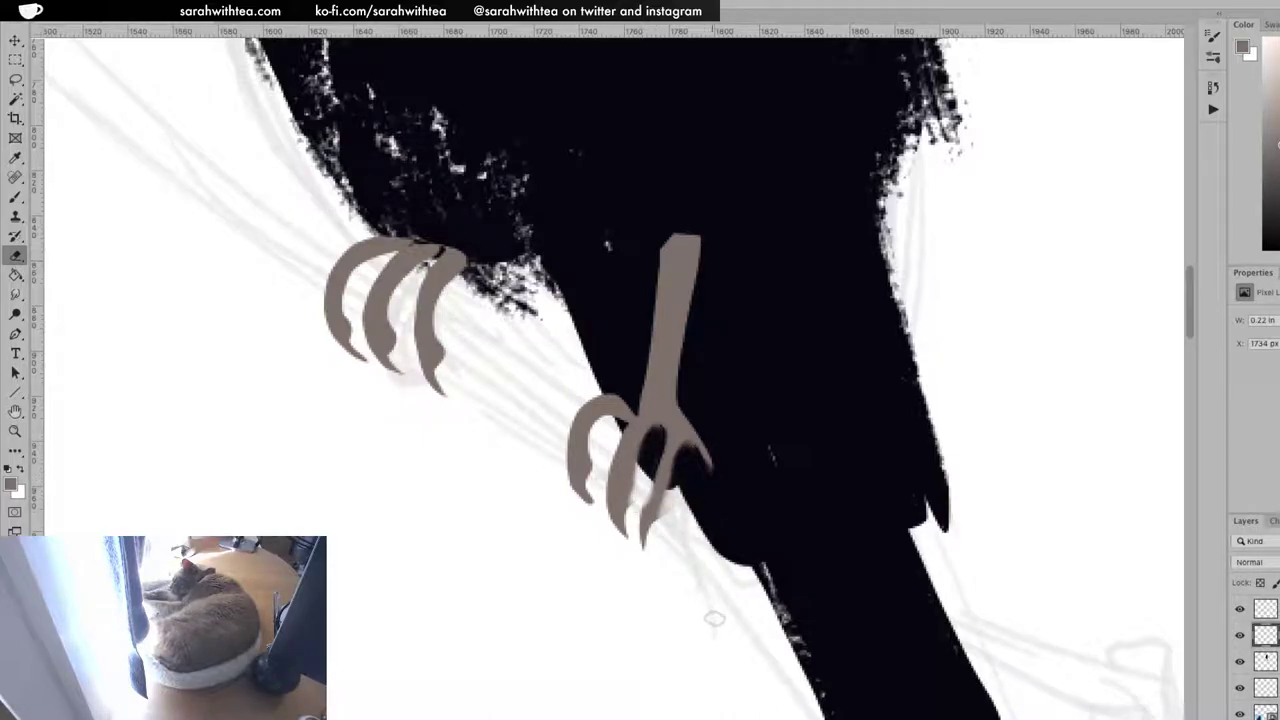
# Lasso the outer front toe of the full leg and repaint it thicker in grey-brown with a rounded lower joint
pyautogui.press('l')
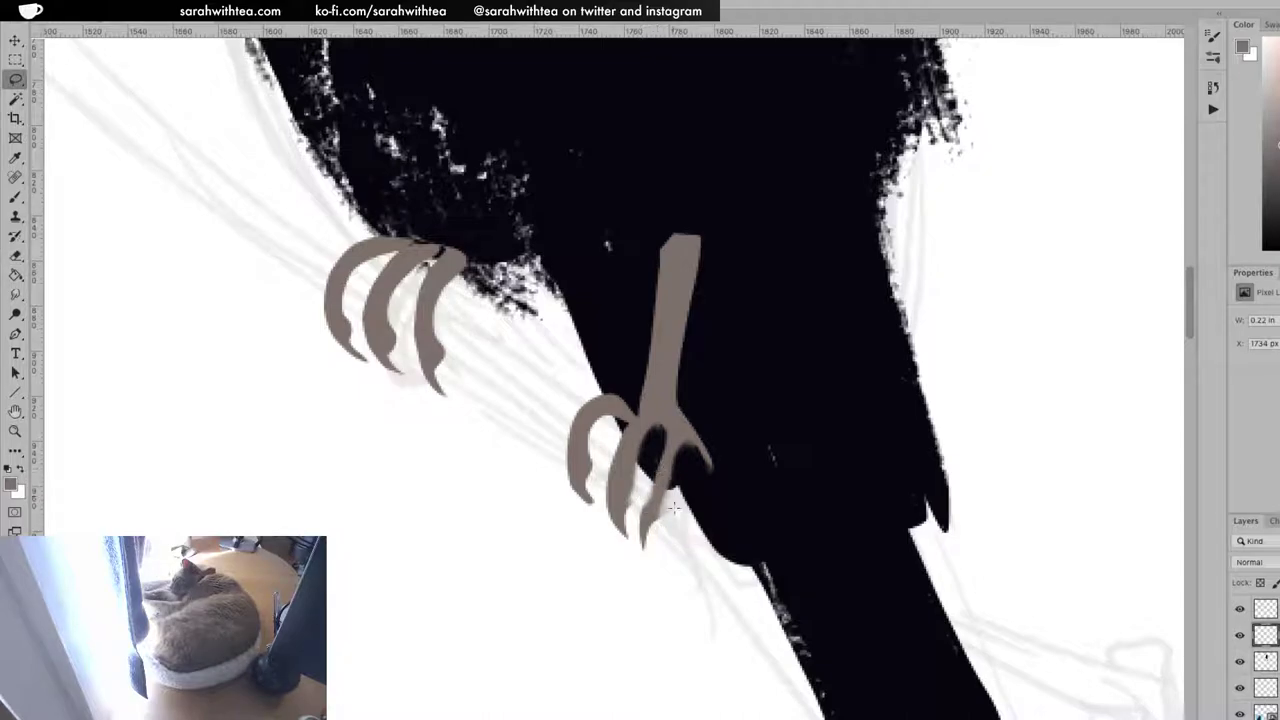
pyautogui.press('b')
pyautogui.moveTo(648, 540); pyautogui.dragTo(620, 500)
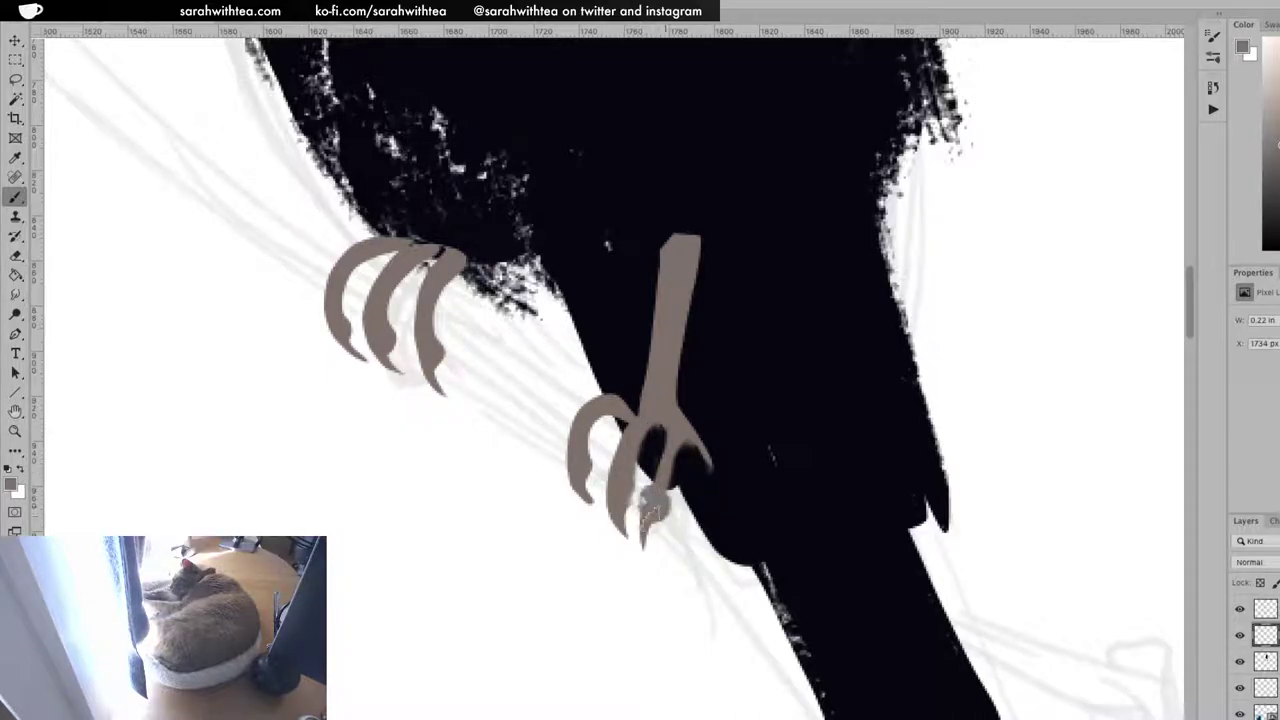
pyautogui.moveTo(668, 426); pyautogui.dragTo(654, 504)
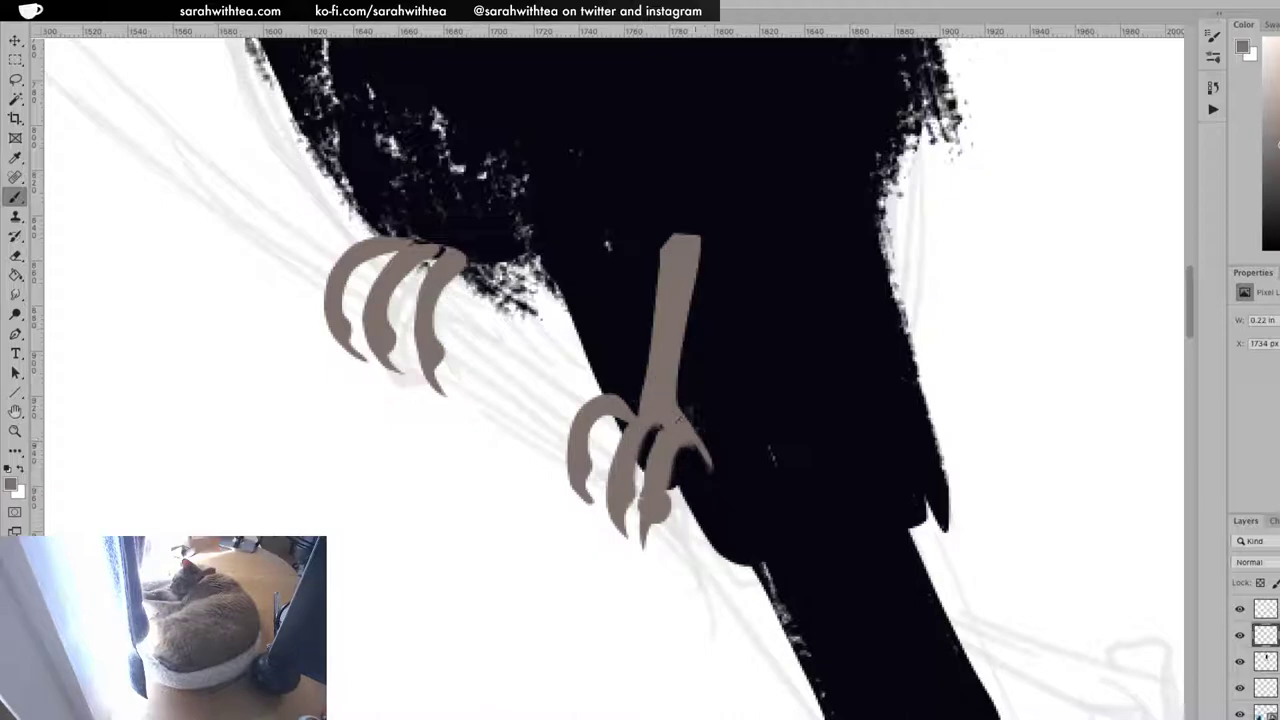
# Sample the dark plumage colour from the reference bird and paint over the top of the leg to blend it into the belly
pyautogui.press('z')
pyautogui.keyDown('alt'); pyautogui.click(717, 461); pyautogui.keyUp('alt')
pyautogui.keyDown('alt'); pyautogui.click(717, 461); pyautogui.keyUp('alt')
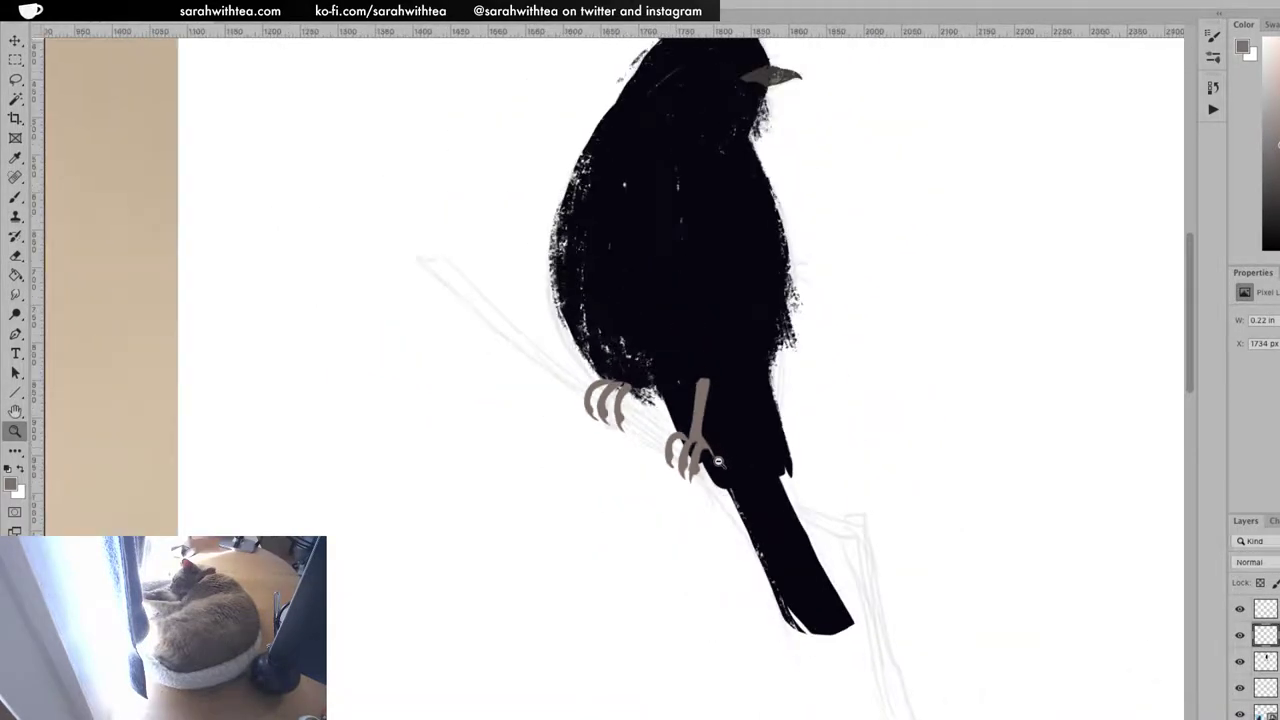
pyautogui.keyDown('alt'); pyautogui.click(774, 493); pyautogui.keyUp('alt')
pyautogui.keyDown('alt'); pyautogui.click(784, 497); pyautogui.keyUp('alt')
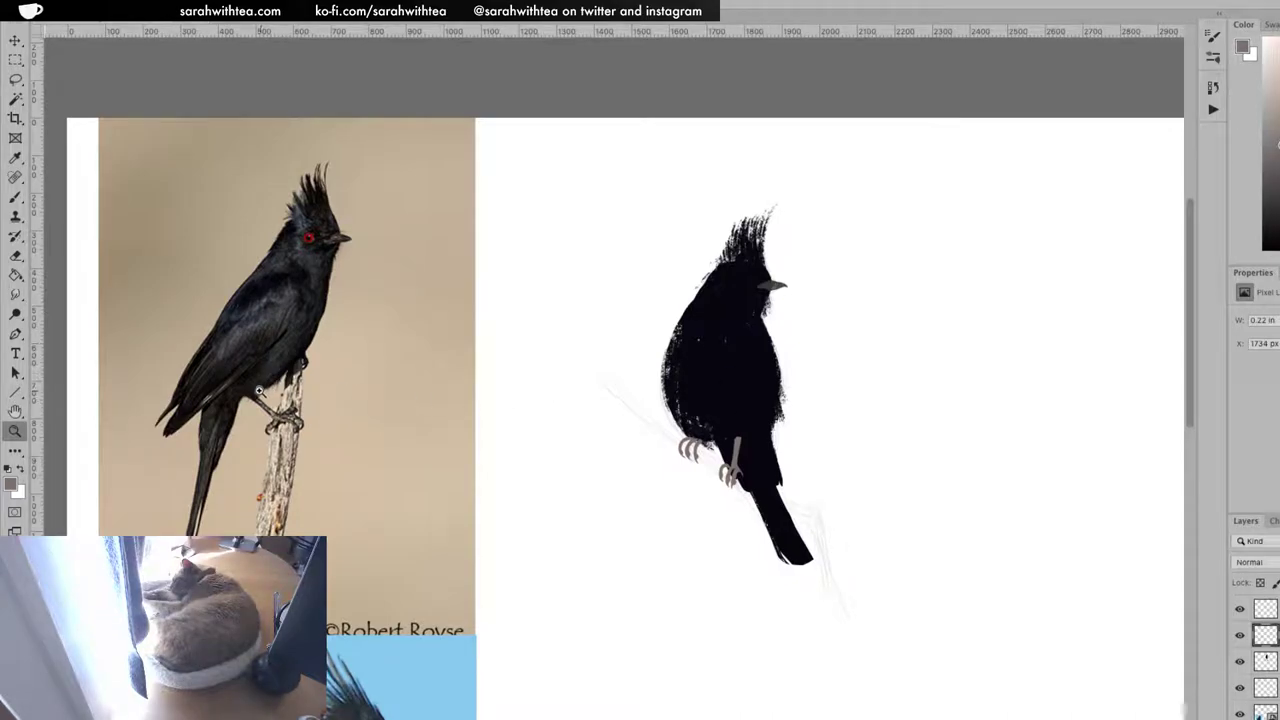
pyautogui.press('b')
pyautogui.keyDown('alt'); pyautogui.click(261, 378); pyautogui.keyUp('alt')
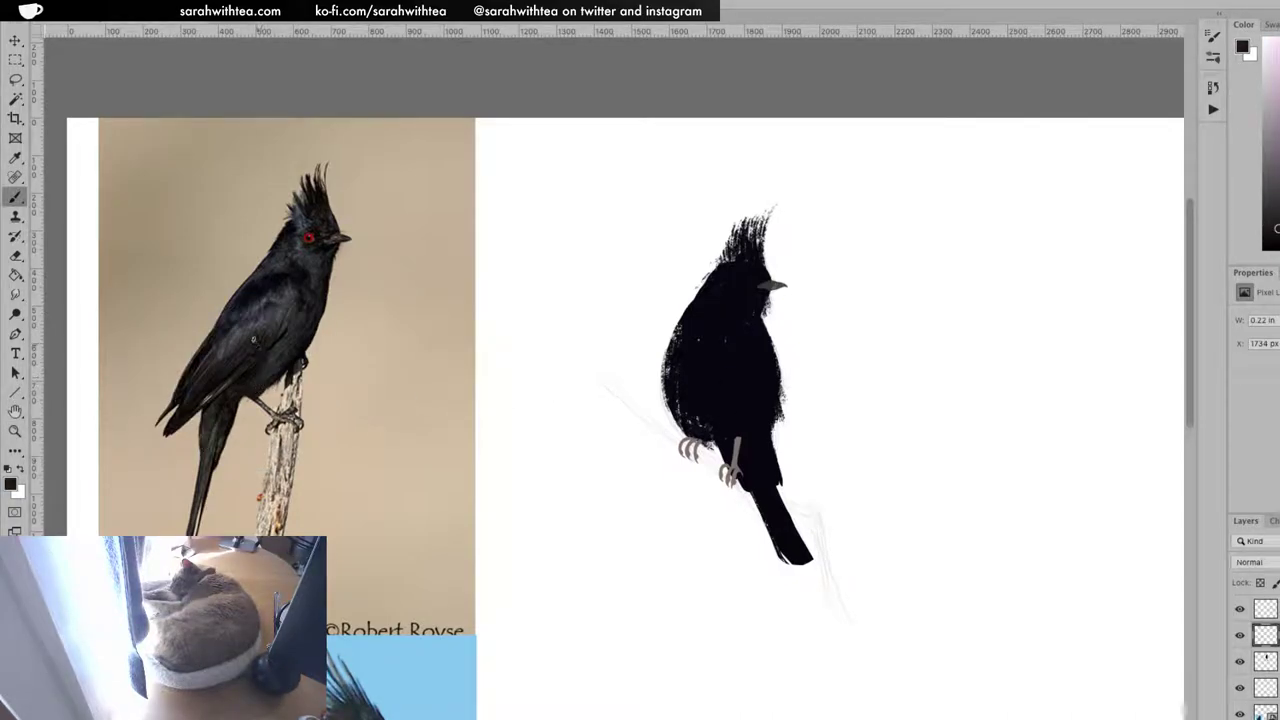
pyautogui.press('z')
pyautogui.click(718, 428)
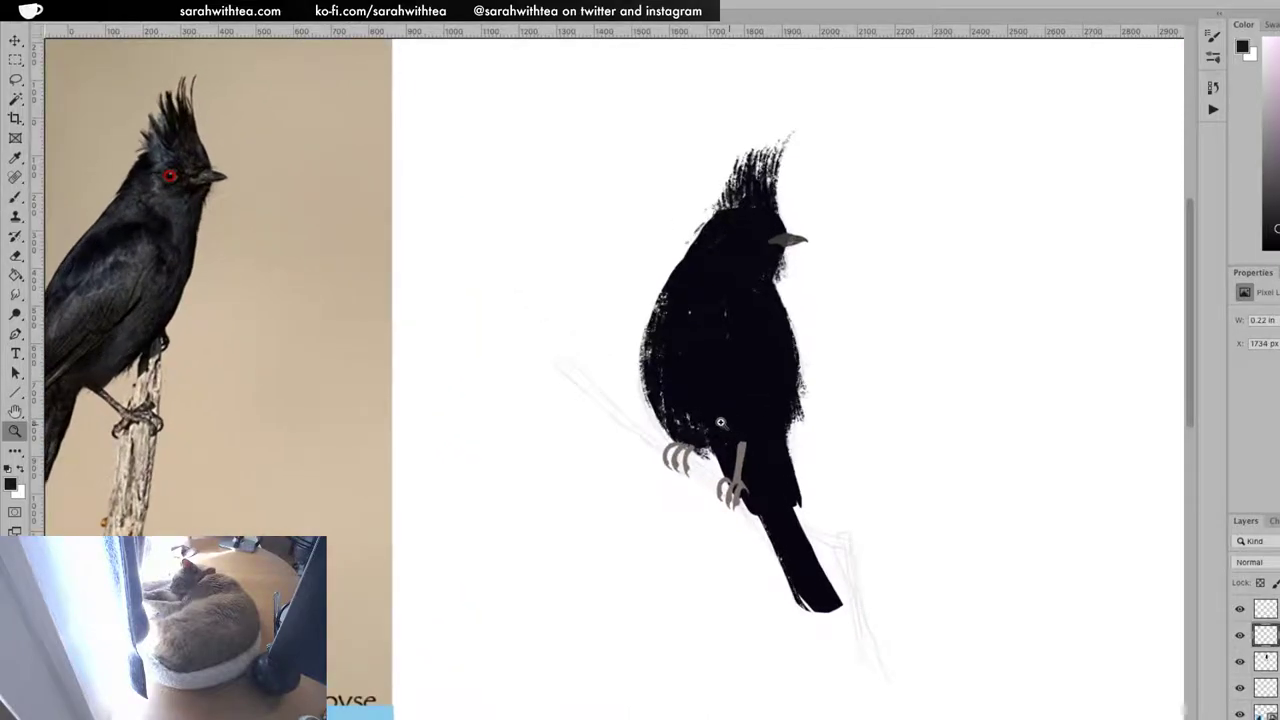
pyautogui.click(737, 345)
pyautogui.press('b')
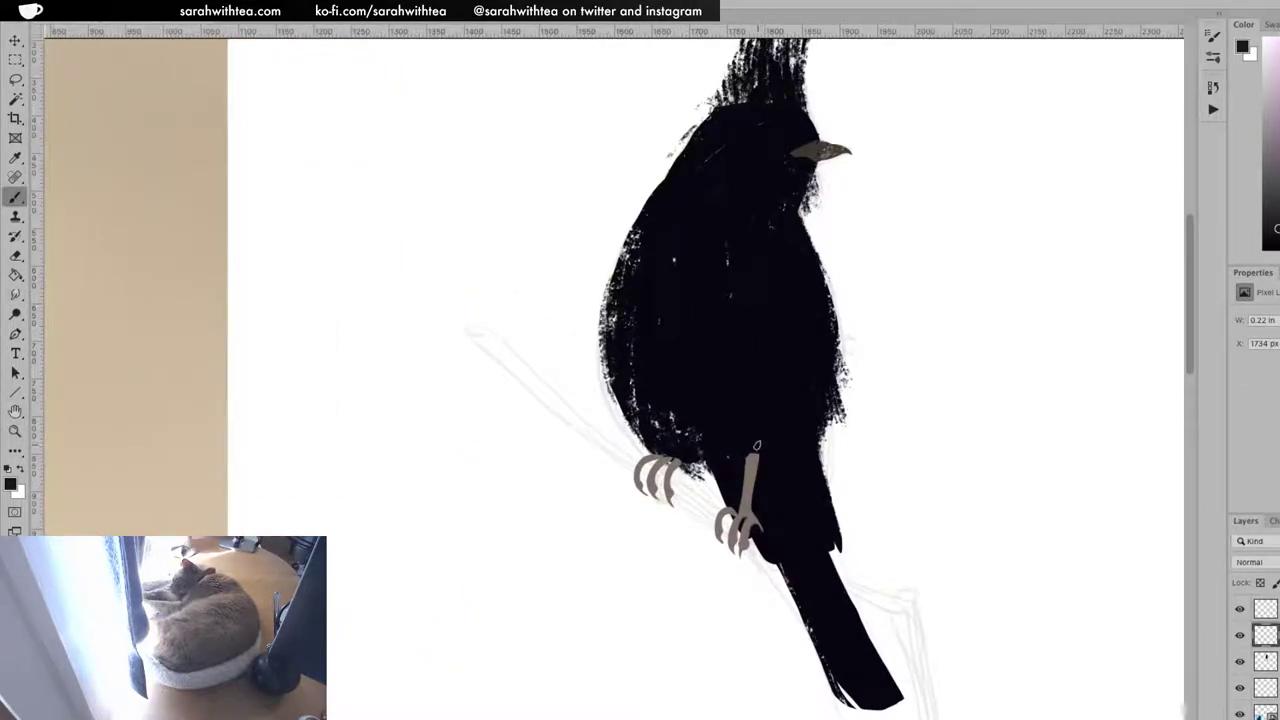
pyautogui.moveTo(766, 434); pyautogui.dragTo(737, 472)
pyautogui.moveTo(768, 431)
pyautogui.mouseDown()
pyautogui.moveTo(738, 480)
pyautogui.moveTo(757, 485)
pyautogui.mouseUp()
# Sample blue-grey from the reference bird's wing and brush textured highlights onto the crest base and back of the head
pyautogui.press('z')
pyautogui.keyDown('alt'); pyautogui.click(682, 367); pyautogui.keyUp('alt')
pyautogui.keyDown('alt'); pyautogui.click(682, 367); pyautogui.keyUp('alt')
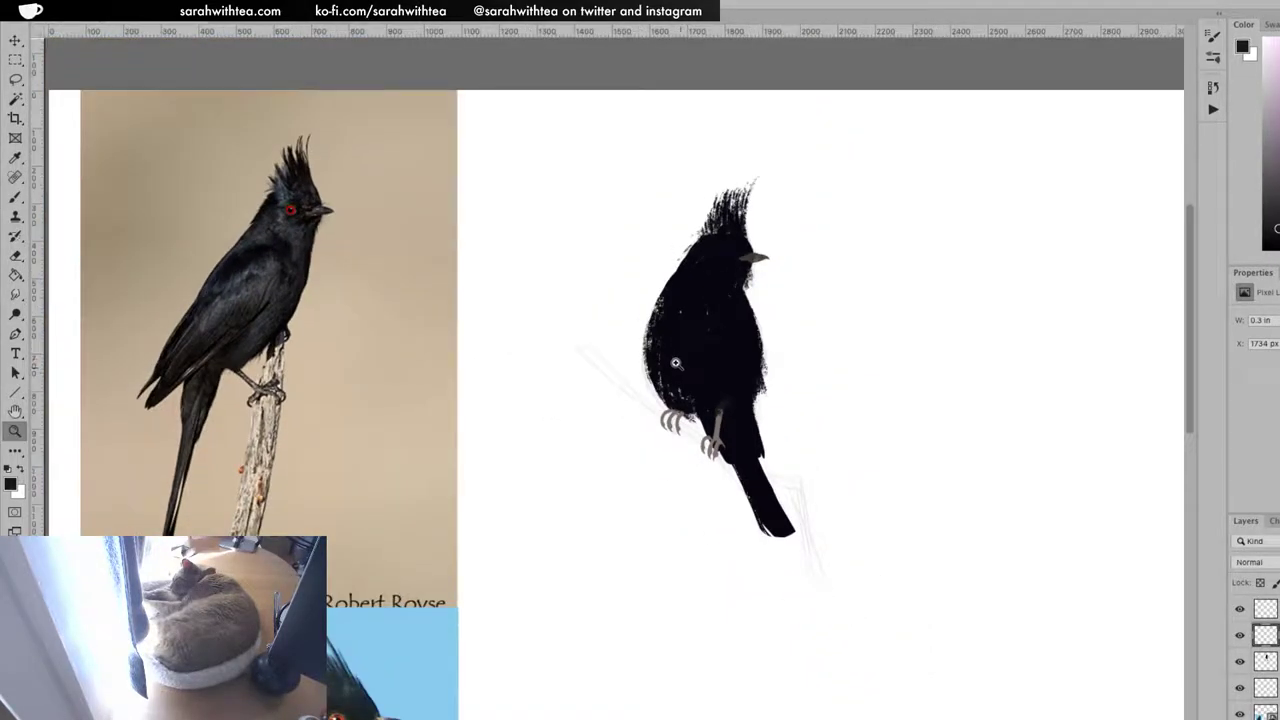
pyautogui.press('b')
pyautogui.keyDown('alt'); pyautogui.click(245, 273); pyautogui.keyUp('alt')
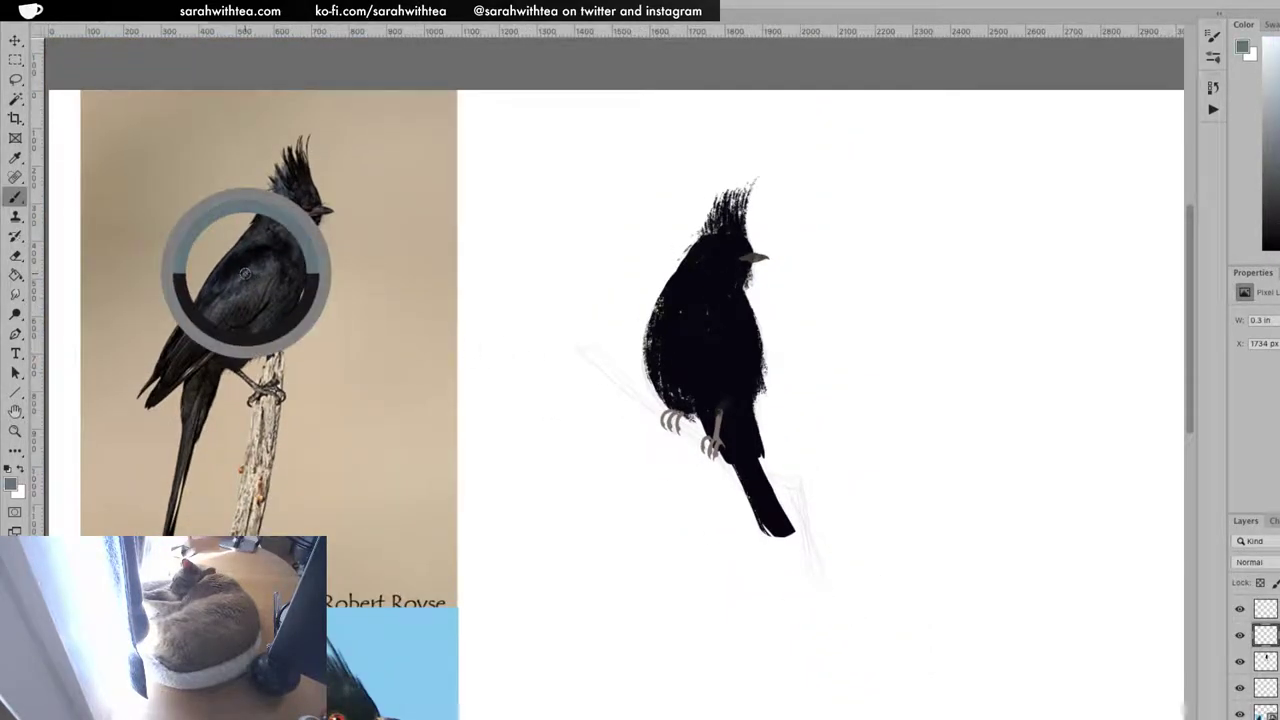
pyautogui.press('z')
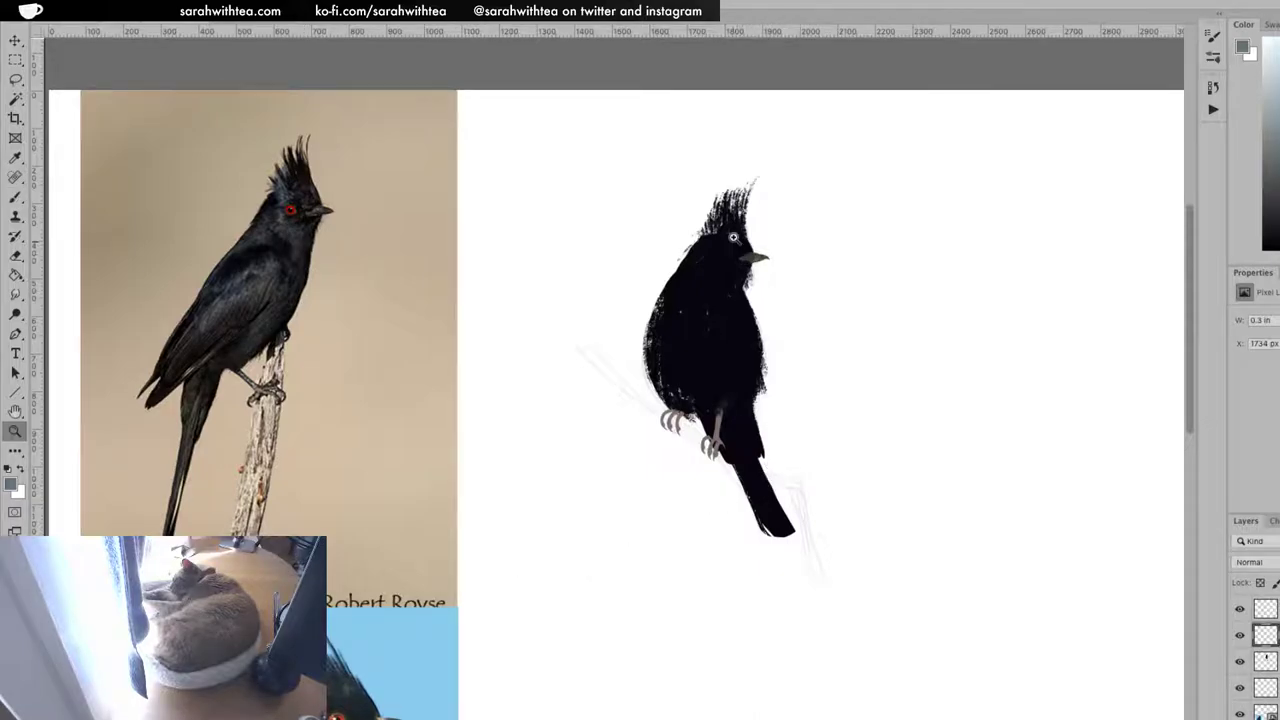
pyautogui.click(750, 258)
pyautogui.click(733, 250)
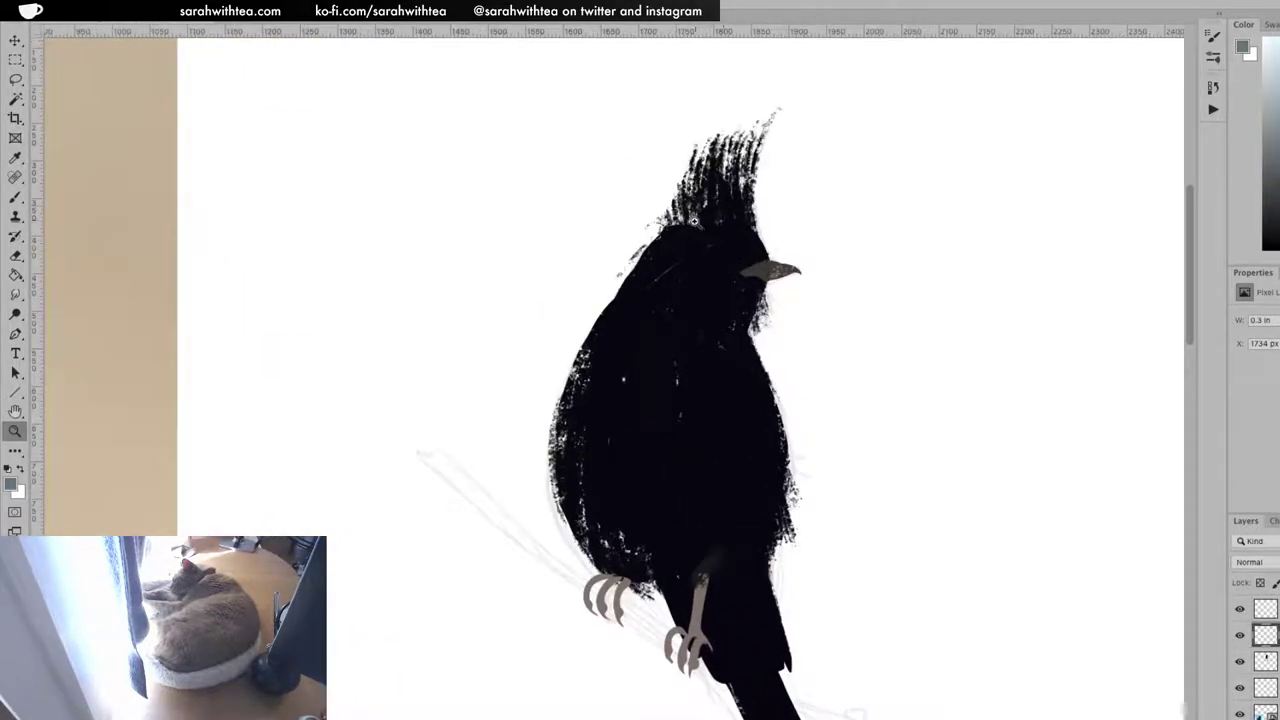
pyautogui.press('b')
pyautogui.moveTo(707, 226); pyautogui.dragTo(711, 188)
pyautogui.moveTo(693, 240)
pyautogui.mouseDown()
pyautogui.moveTo(715, 185)
pyautogui.moveTo(687, 253)
pyautogui.moveTo(680, 235)
pyautogui.moveTo(651, 290)
pyautogui.mouseUp()
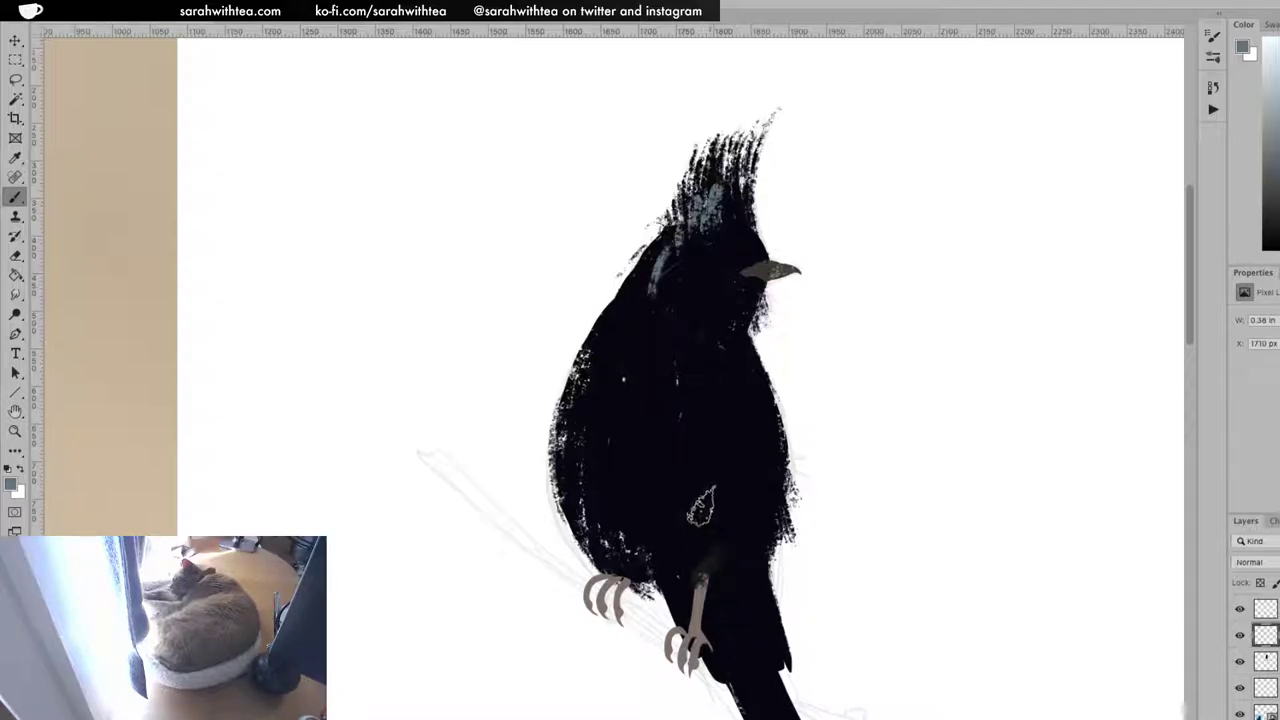
# Brush blue-grey textured highlights down the shoulder, the breast edge, and the feathers beside the tail base
pyautogui.moveTo(594, 389); pyautogui.dragTo(618, 332)
pyautogui.moveTo(618, 332)
pyautogui.mouseDown()
pyautogui.moveTo(606, 413)
pyautogui.moveTo(623, 343)
pyautogui.moveTo(640, 408)
pyautogui.mouseUp()
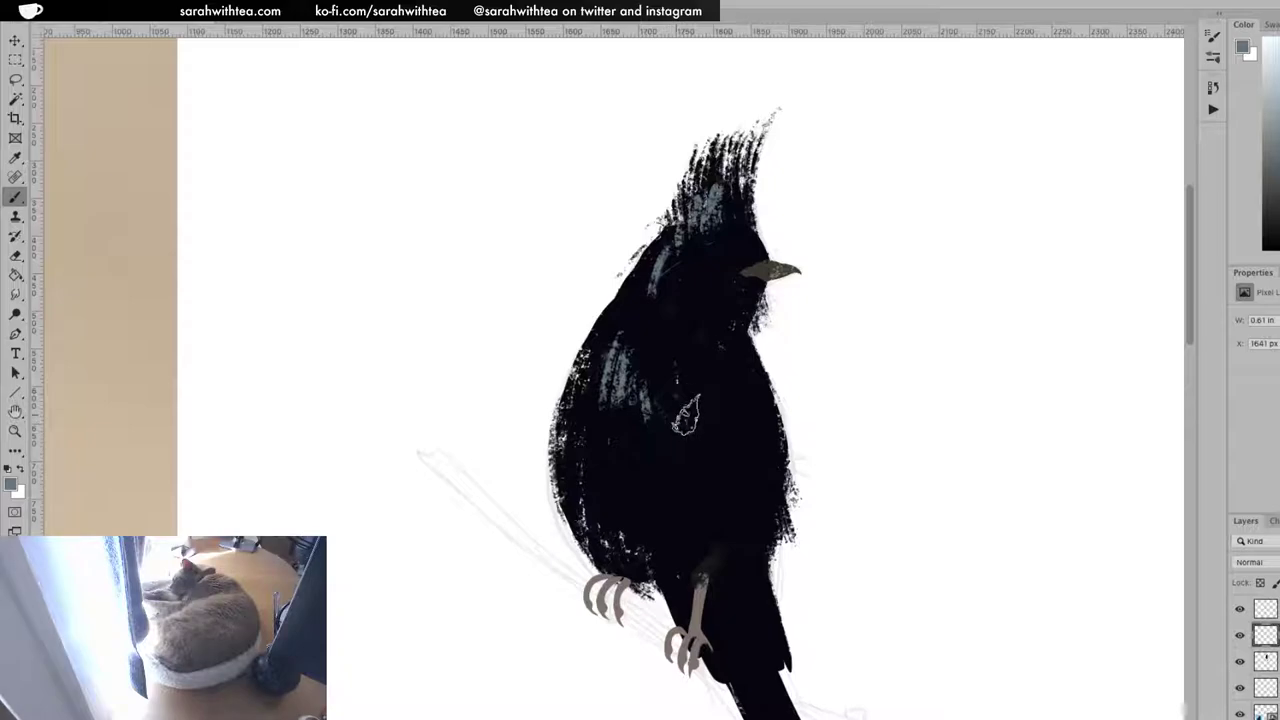
pyautogui.moveTo(737, 371)
pyautogui.mouseDown()
pyautogui.moveTo(760, 415)
pyautogui.moveTo(756, 452)
pyautogui.mouseUp()
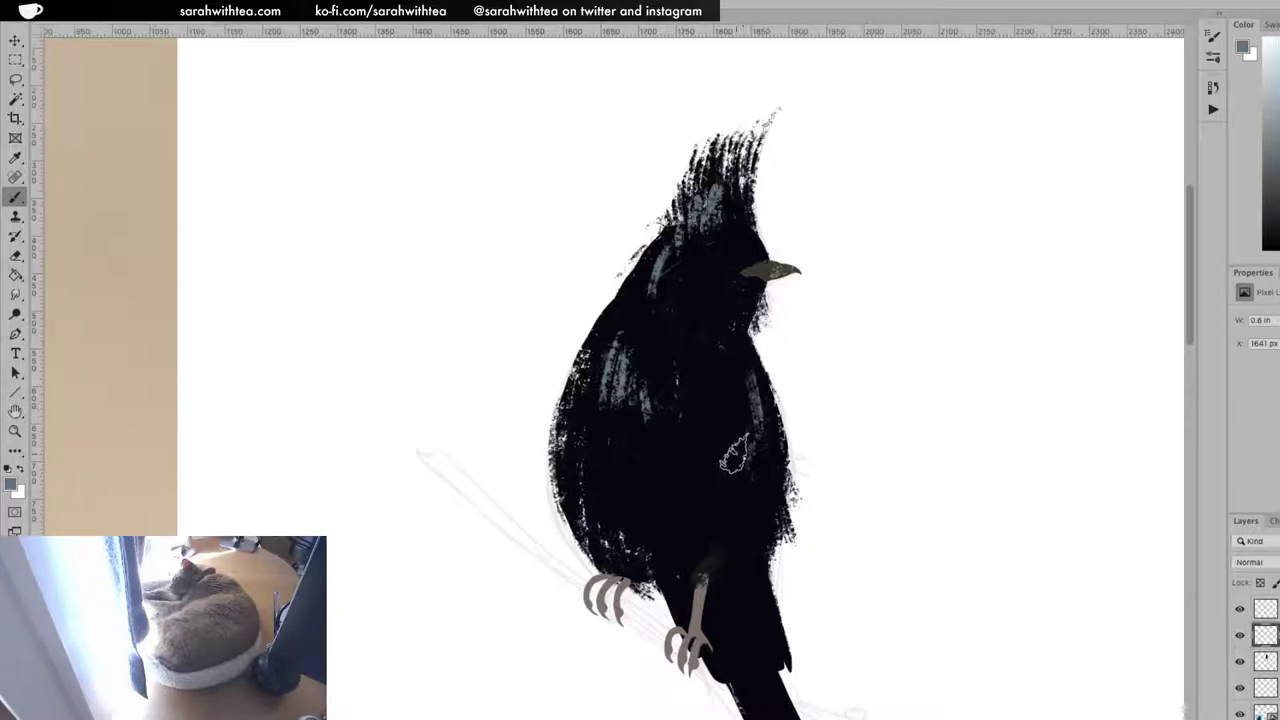
pyautogui.moveTo(740, 582); pyautogui.dragTo(766, 692)
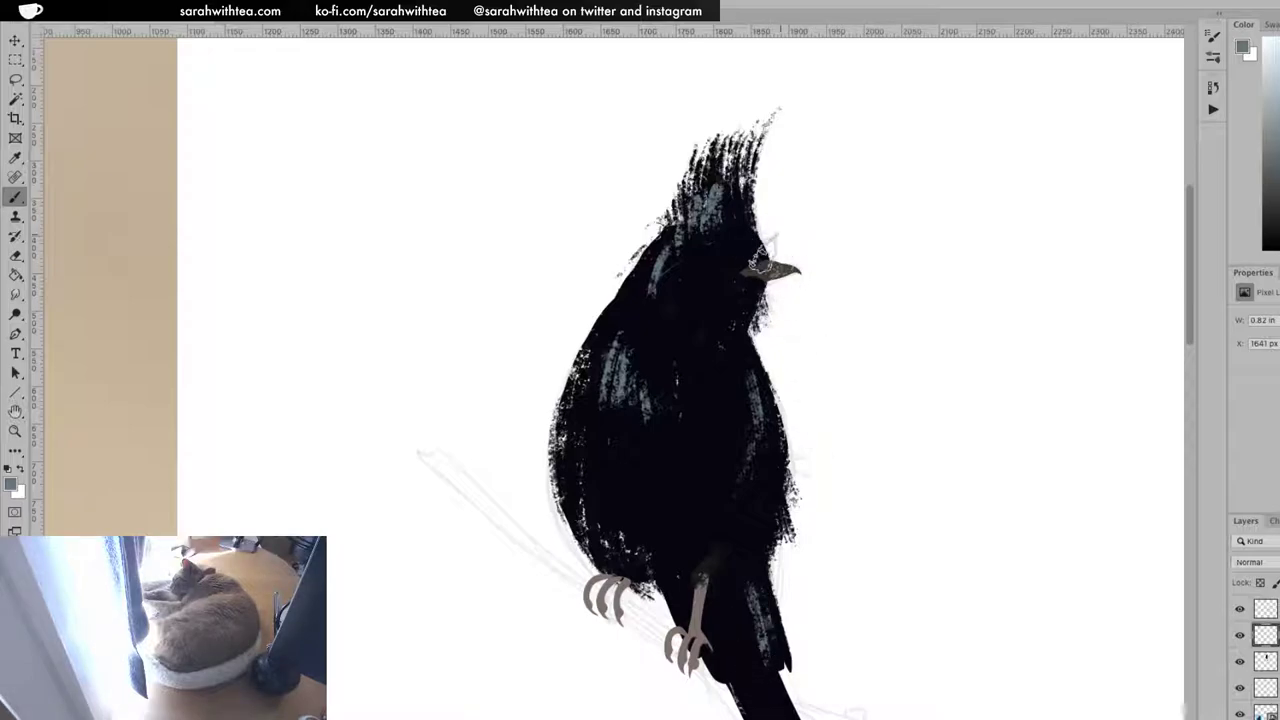
# Make the beak layer active and hide the body and feet layers to expose the sketched eye
pyautogui.press('z')
pyautogui.click(757, 262)
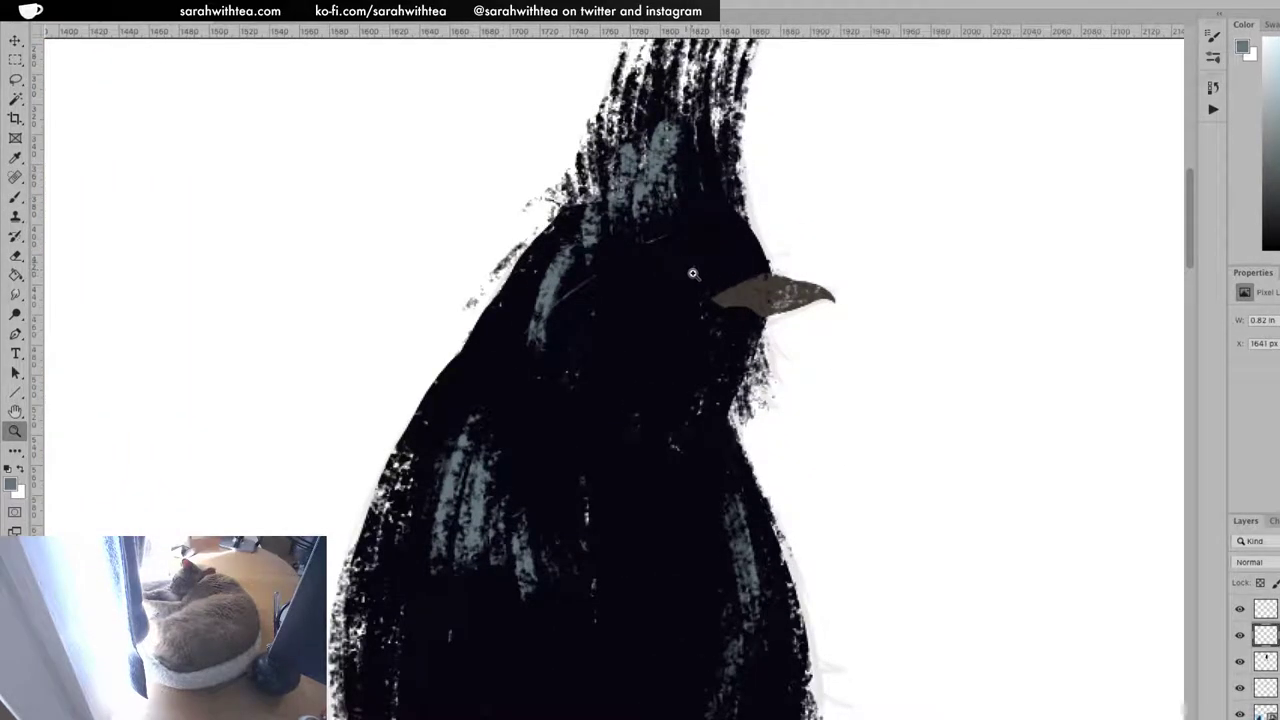
pyautogui.click(1240, 608)
pyautogui.click(1240, 608)
pyautogui.click(1265, 608)
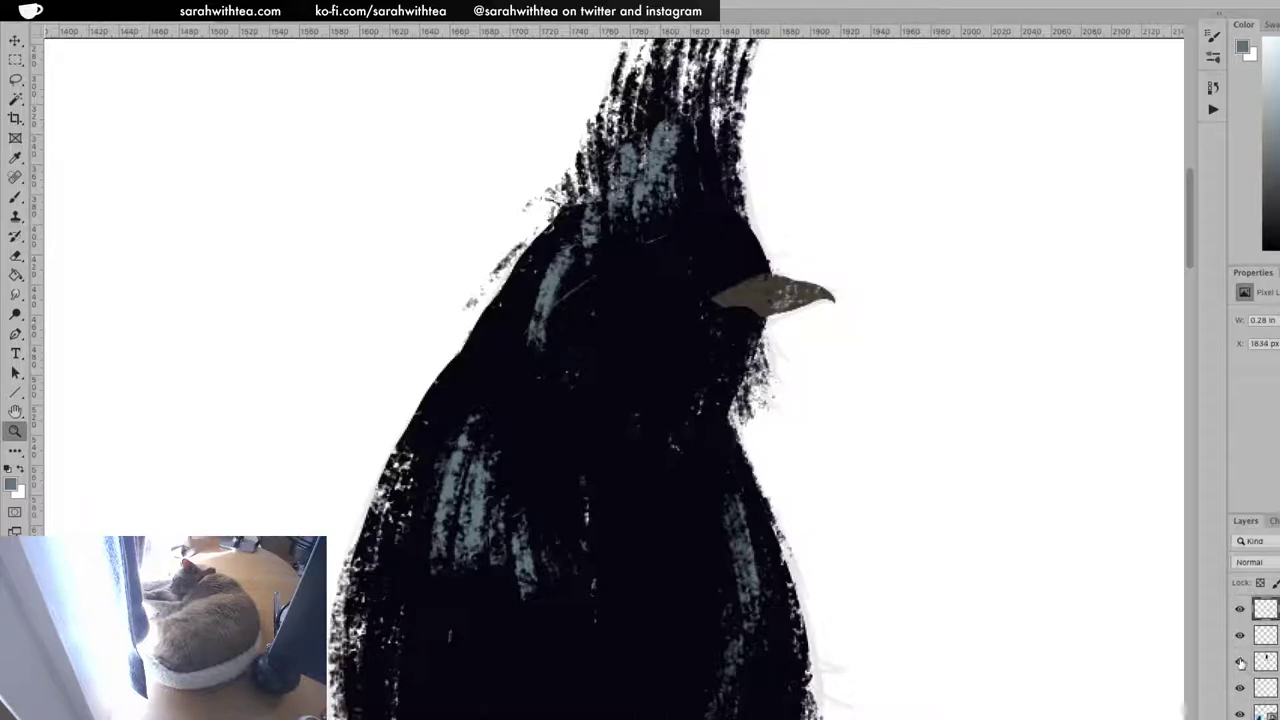
pyautogui.moveTo(1240, 663); pyautogui.dragTo(1240, 609)
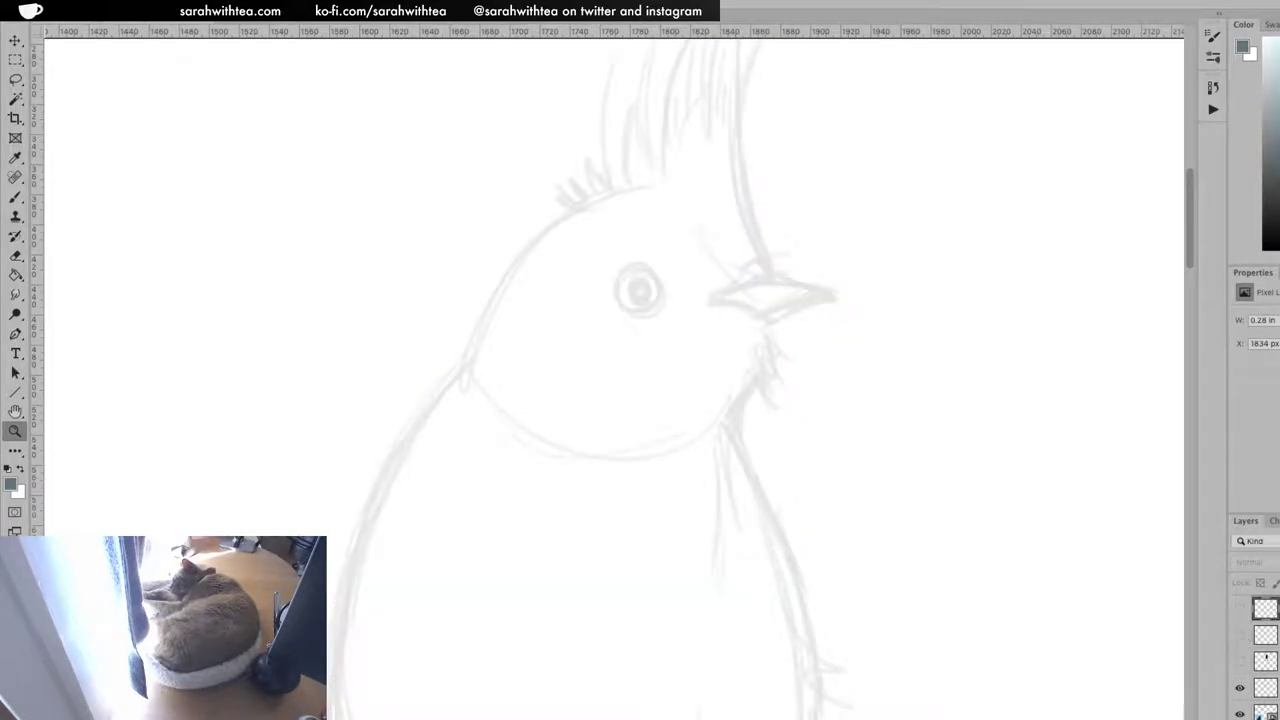
pyautogui.click(1240, 608)
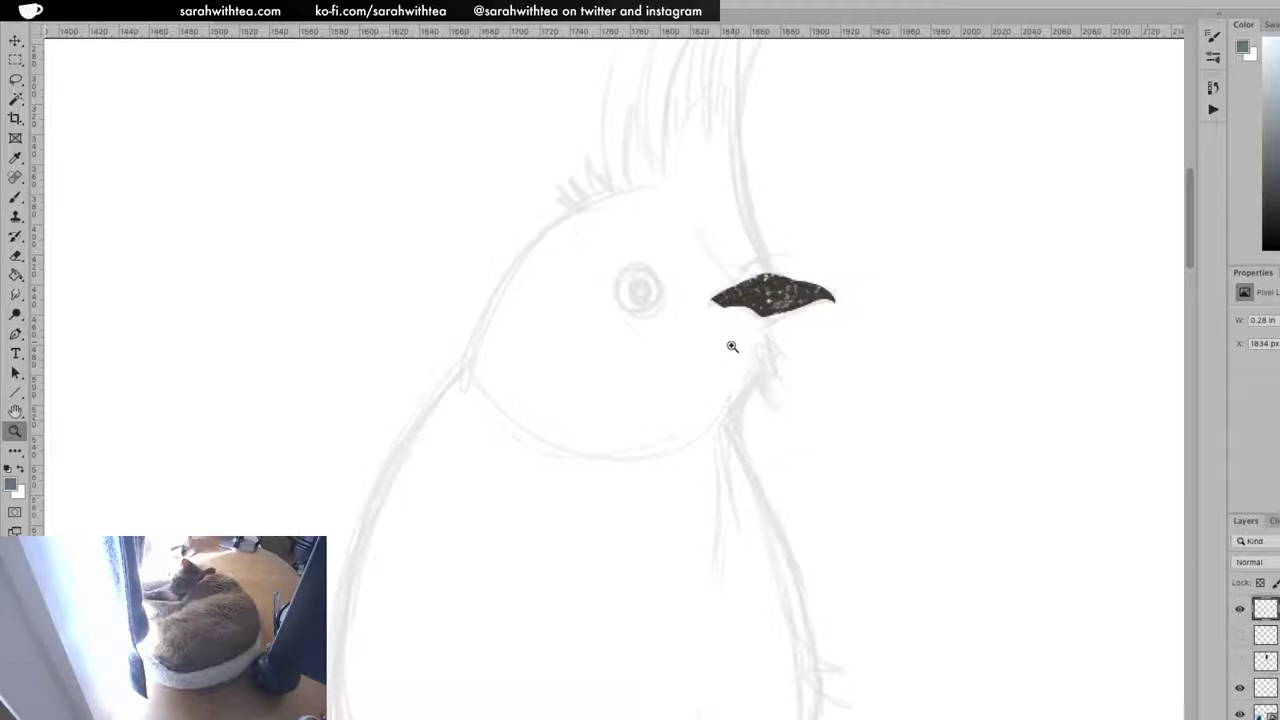
# Lasso the outer circle of the sketched eye and show the hidden body and feet layers again
pyautogui.press('l')
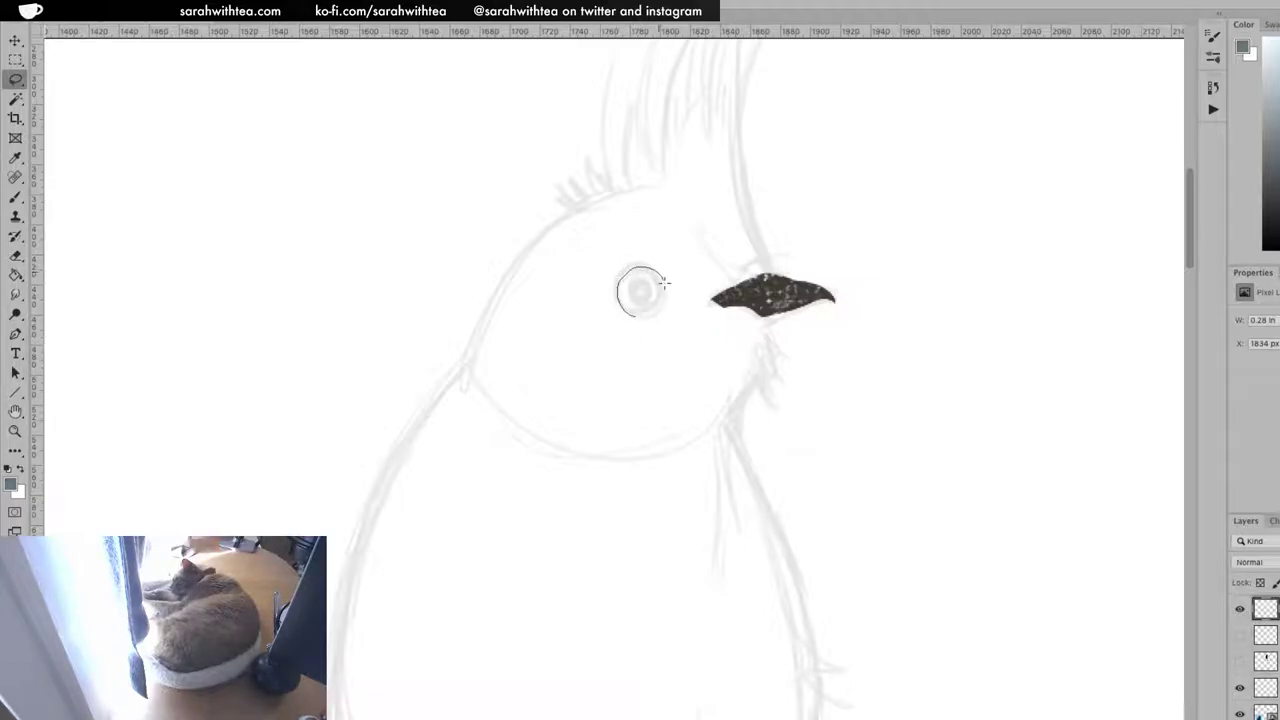
pyautogui.moveTo(652, 311); pyautogui.dragTo(636, 316)
pyautogui.moveTo(1240, 661); pyautogui.dragTo(1240, 636)
# Sample a bright red from the reference bird's eye as the painting colour
pyautogui.press('z')
pyautogui.keyDown('alt'); pyautogui.click(651, 320); pyautogui.keyUp('alt')
pyautogui.keyDown('alt'); pyautogui.click(651, 322); pyautogui.keyUp('alt')
pyautogui.keyDown('alt'); pyautogui.click(651, 322); pyautogui.keyUp('alt')
pyautogui.press('b')
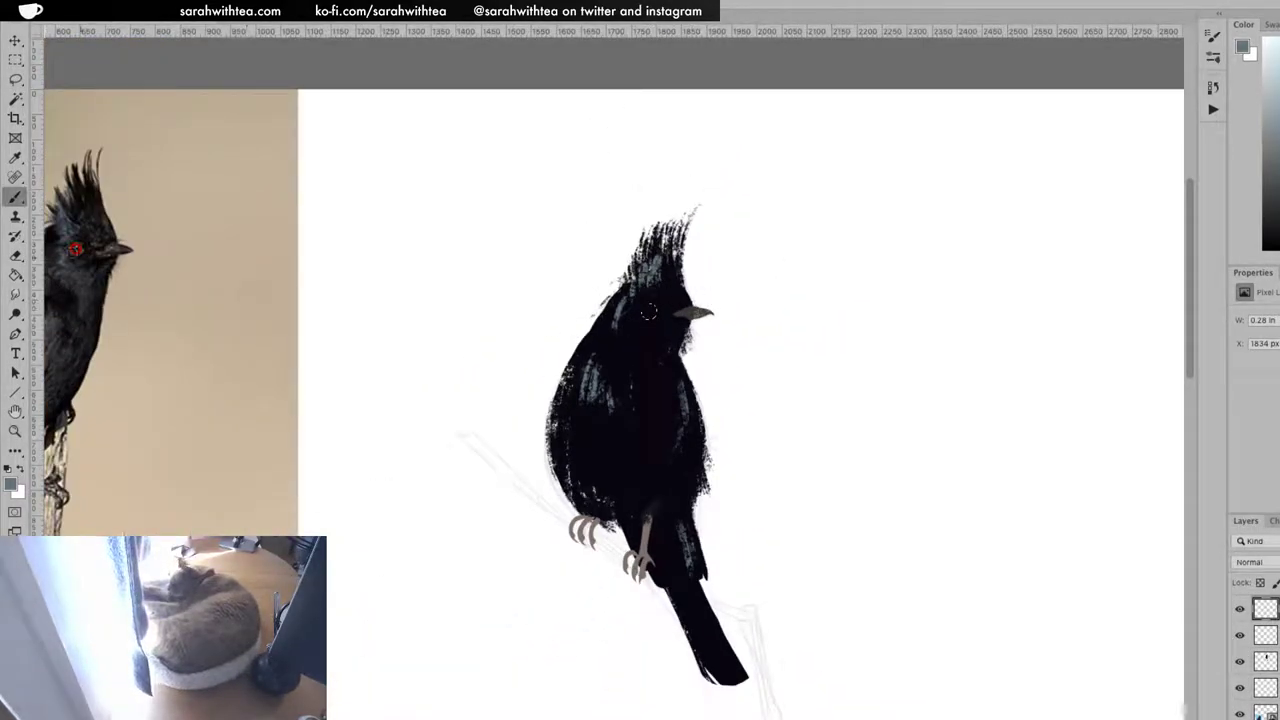
pyautogui.keyDown('alt'); pyautogui.click(77, 248); pyautogui.keyUp('alt')
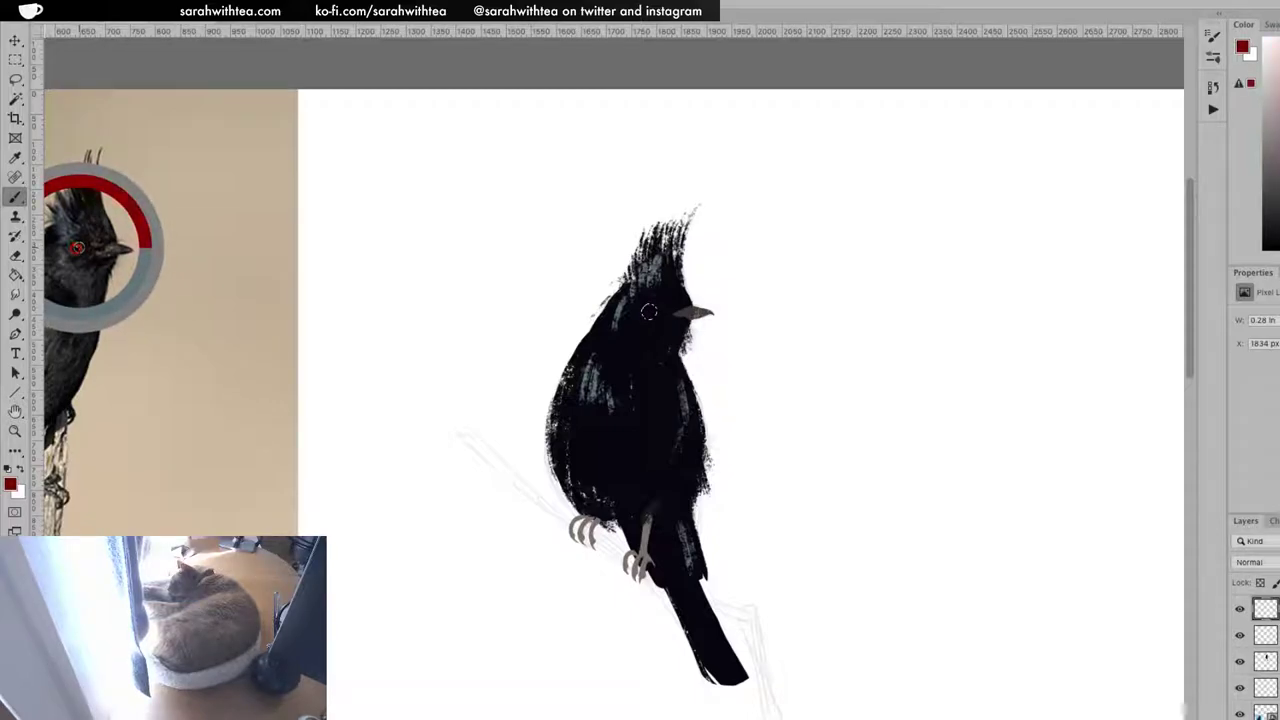
pyautogui.moveTo(77, 248); pyautogui.dragTo(98, 226)
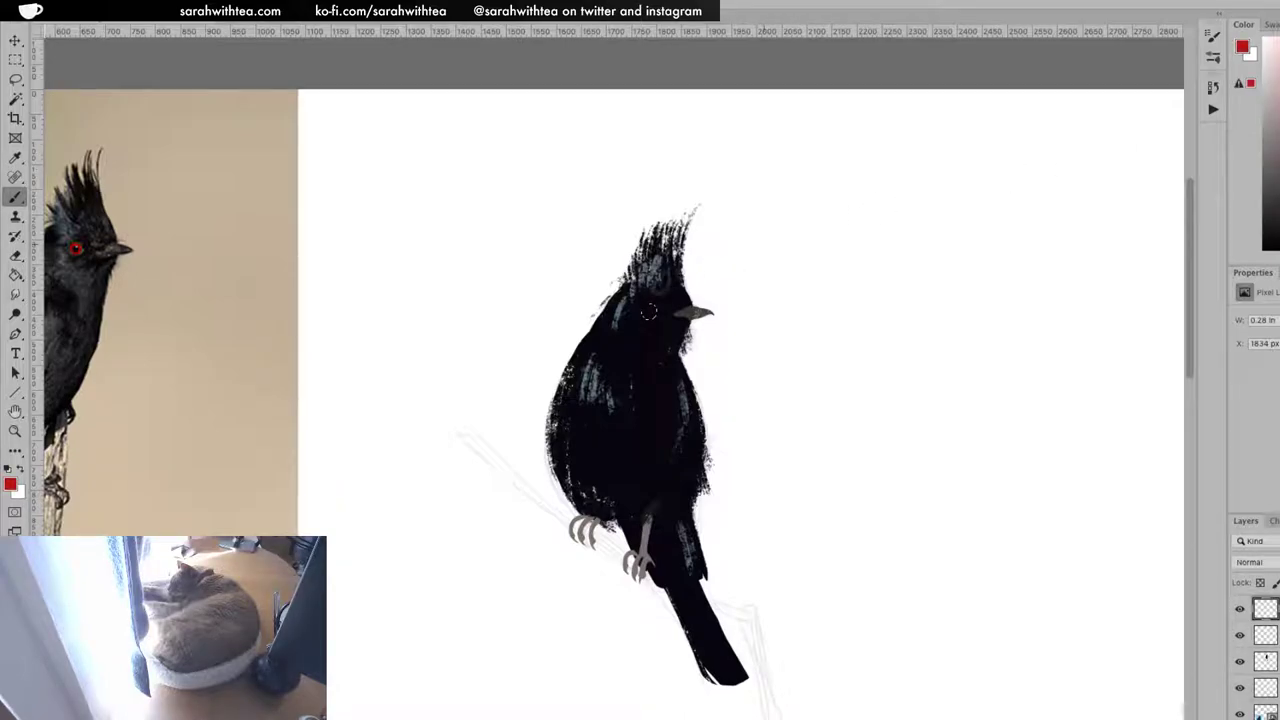
pyautogui.moveTo(652, 316); pyautogui.dragTo(655, 312)
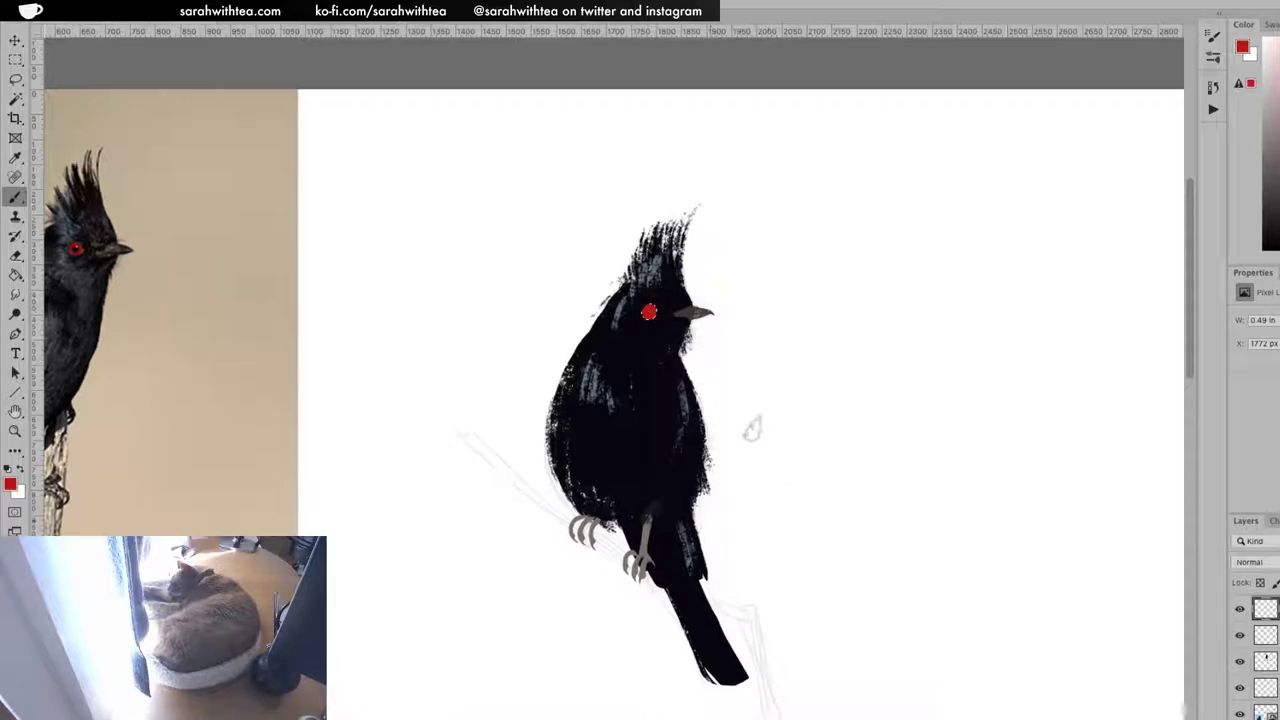
pyautogui.press('z')
pyautogui.click(646, 318)
pyautogui.moveTo(646, 318); pyautogui.dragTo(724, 322)
pyautogui.press('Delete')
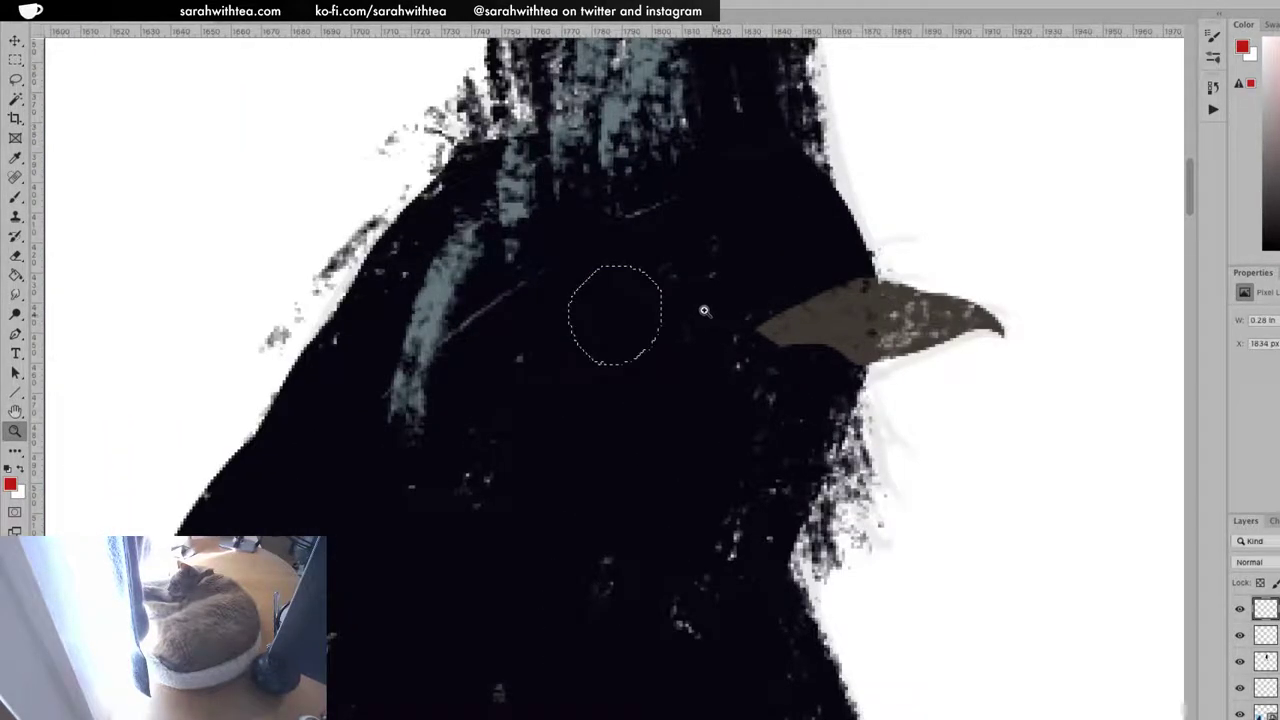
# Fill the eye selection with textured red using a larger brush and deselect it
pyautogui.press('b')
pyautogui.press(']')
pyautogui.press(']')
pyautogui.press(']')
pyautogui.moveTo(620, 295)
pyautogui.mouseDown()
pyautogui.moveTo(650, 324)
pyautogui.moveTo(615, 285)
pyautogui.moveTo(620, 440)
pyautogui.mouseUp()
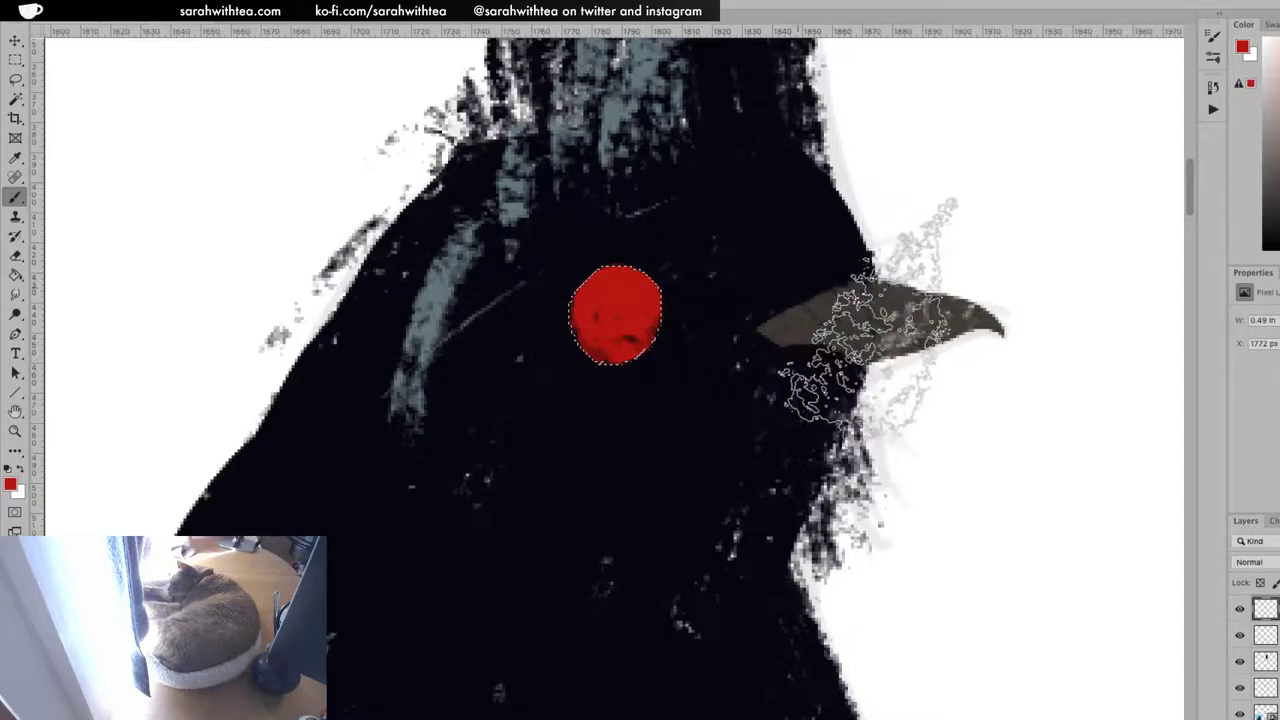
pyautogui.press('super+d')
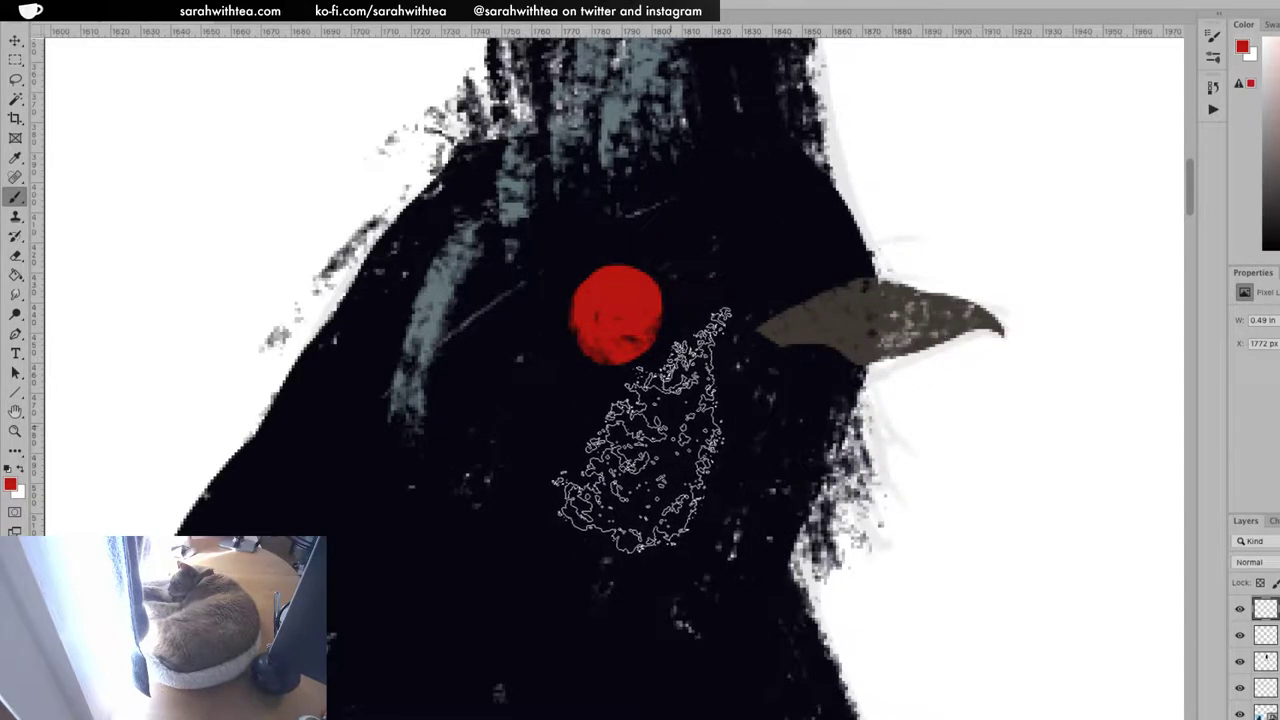
# Lasso a small round pupil inside the red eye, paint it solid black and deselect it
pyautogui.press('l')
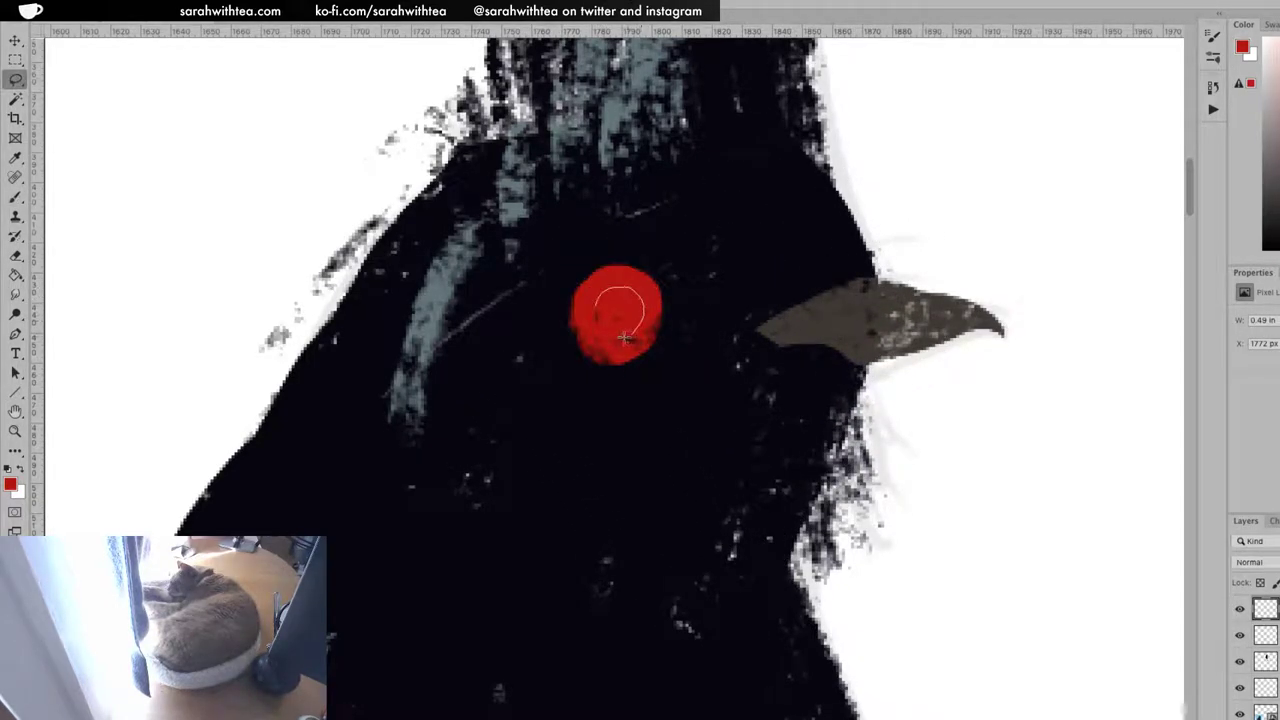
pyautogui.press('b')
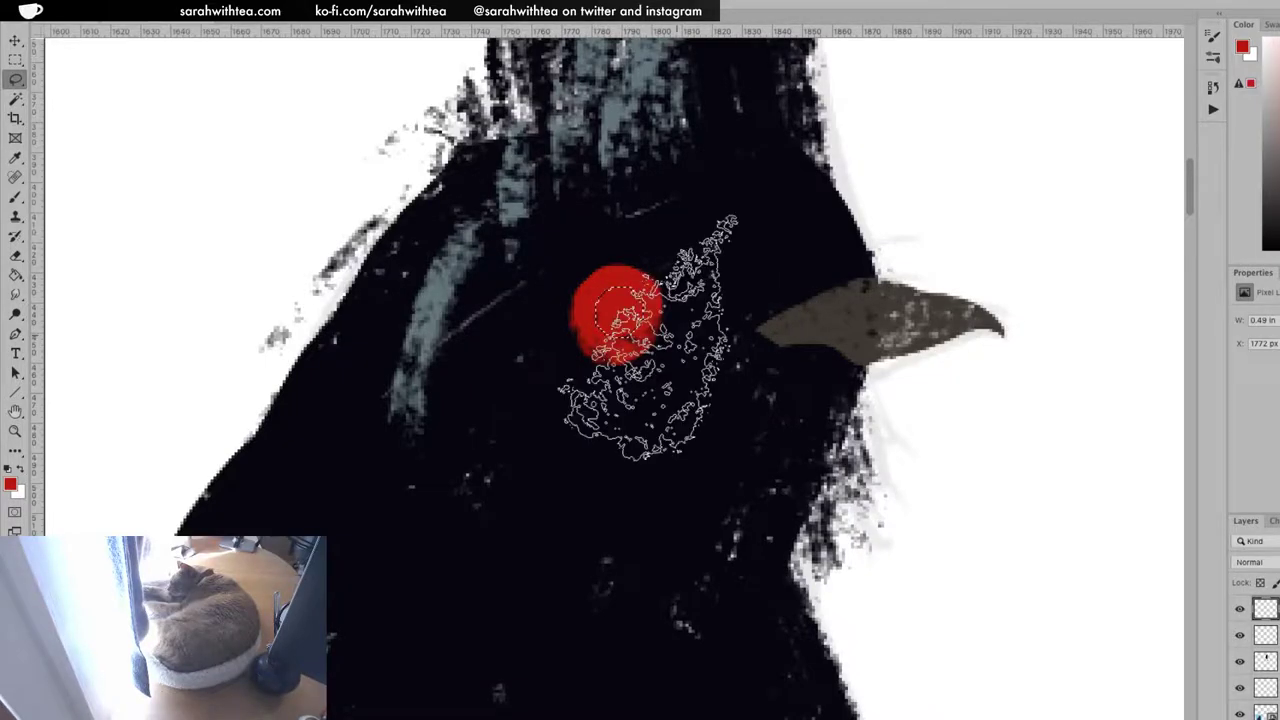
pyautogui.press('[')
pyautogui.press('[')
pyautogui.press('[')
pyautogui.press('[')
pyautogui.press('[')
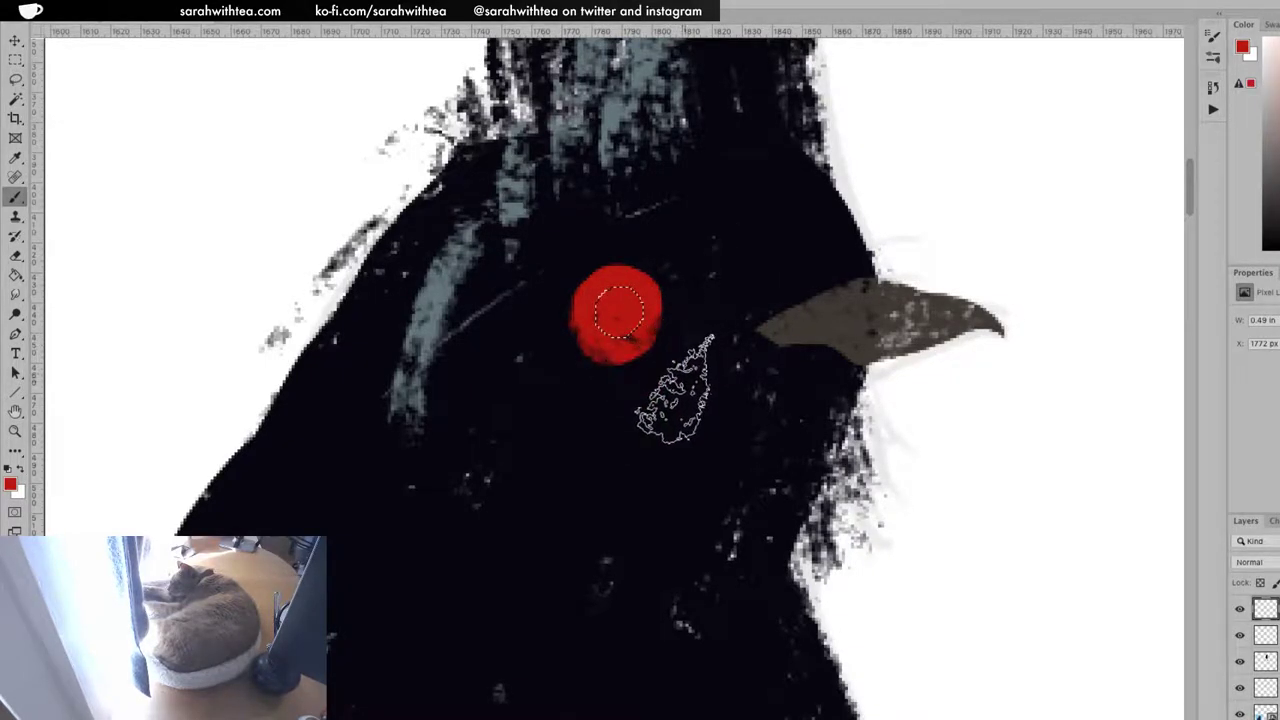
pyautogui.press('d')
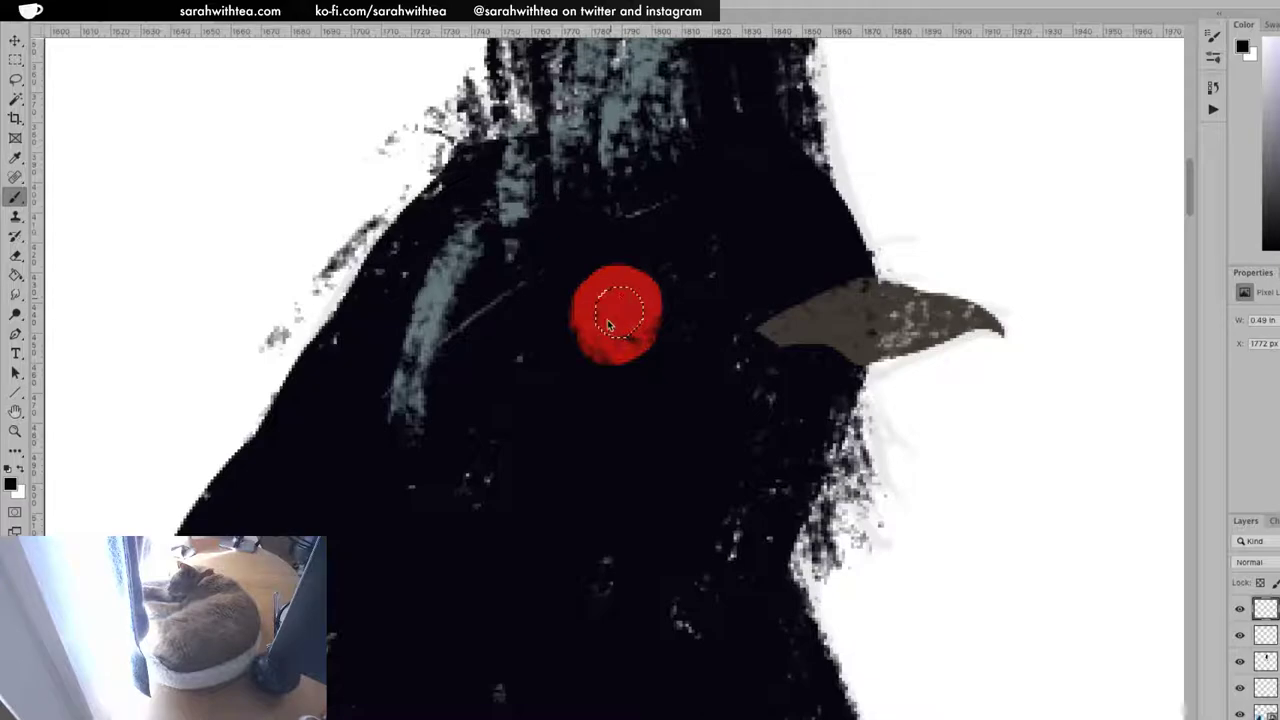
pyautogui.moveTo(617, 316)
pyautogui.mouseDown()
pyautogui.moveTo(598, 294)
pyautogui.moveTo(648, 371)
pyautogui.mouseUp()
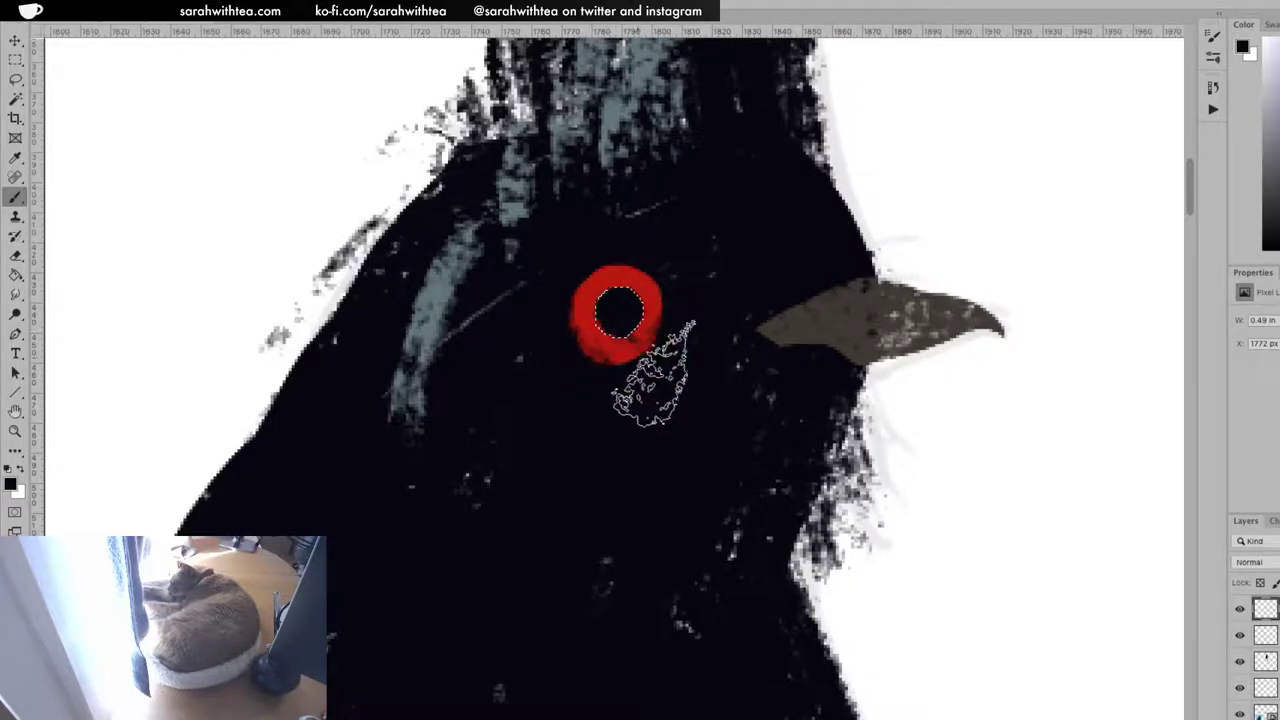
pyautogui.hotkey('ctrl', 'd')
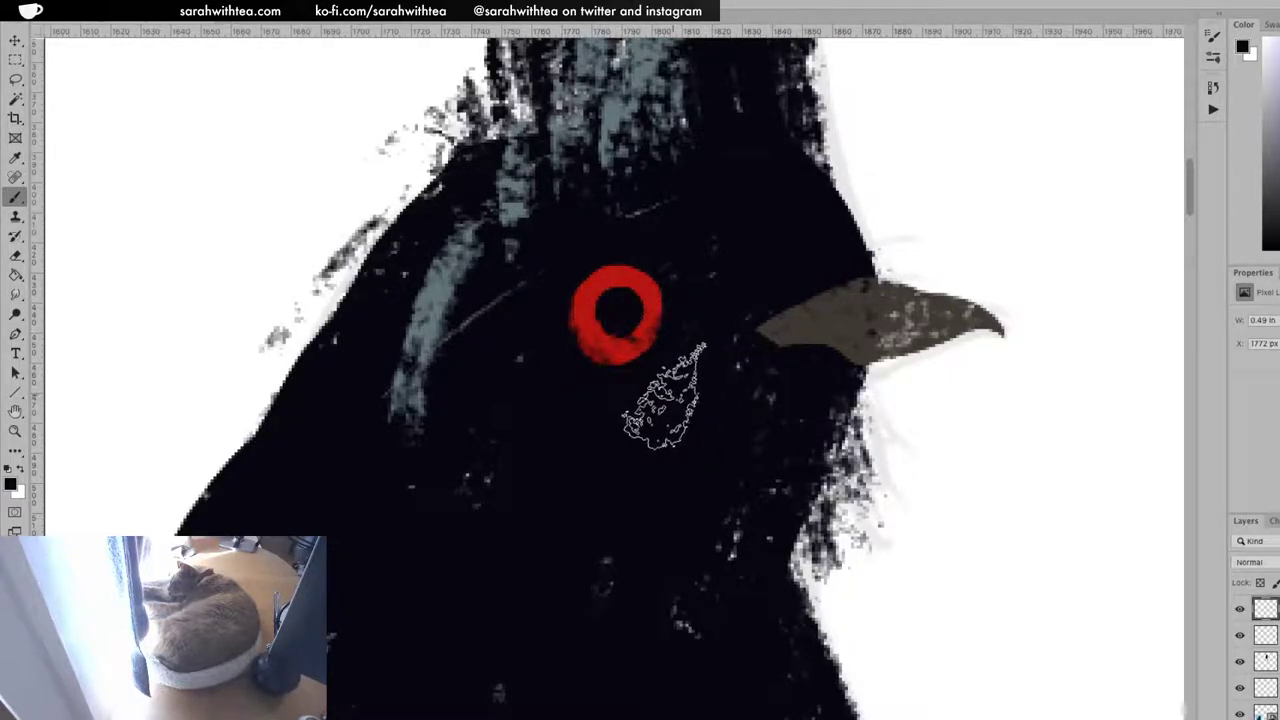
# Dab a small white catchlight on the upper right edge of the pupil with the textured brush
pyautogui.press('x')
pyautogui.press('[')
pyautogui.press('[')
pyautogui.press('[')
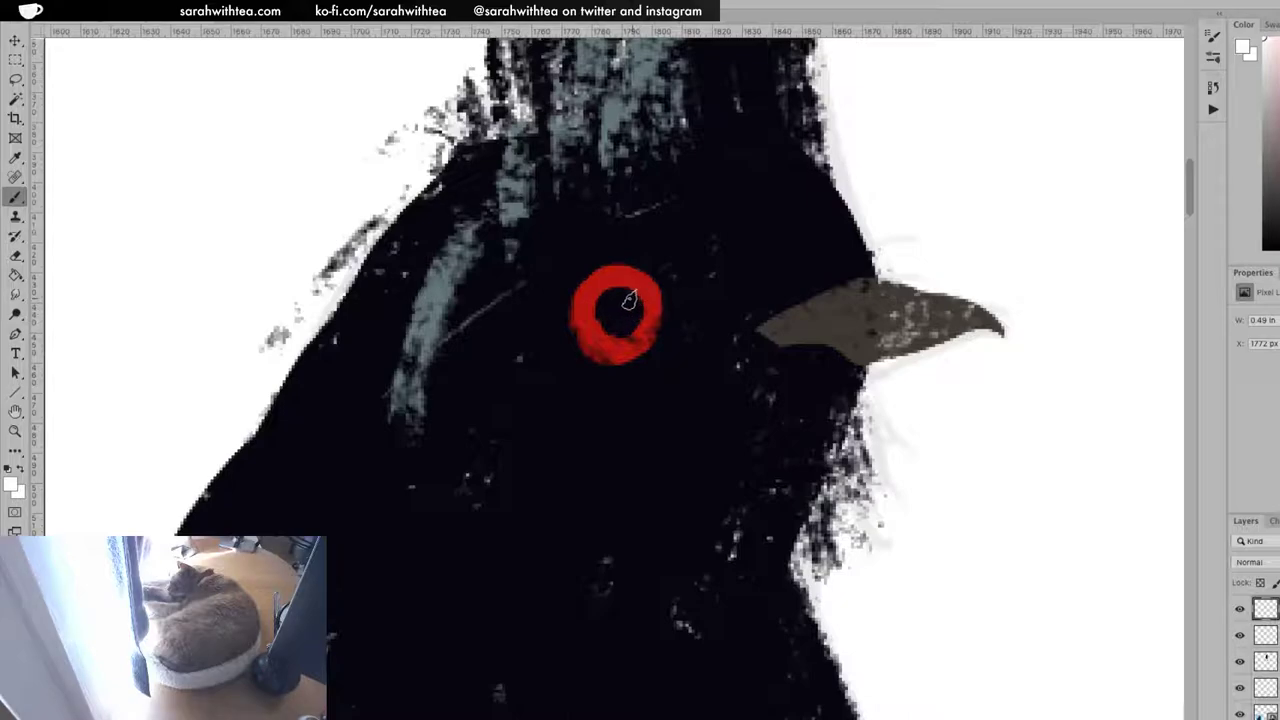
pyautogui.click(630, 299)
pyautogui.press(']')
pyautogui.press(']')
pyautogui.press(']')
pyautogui.press(']')
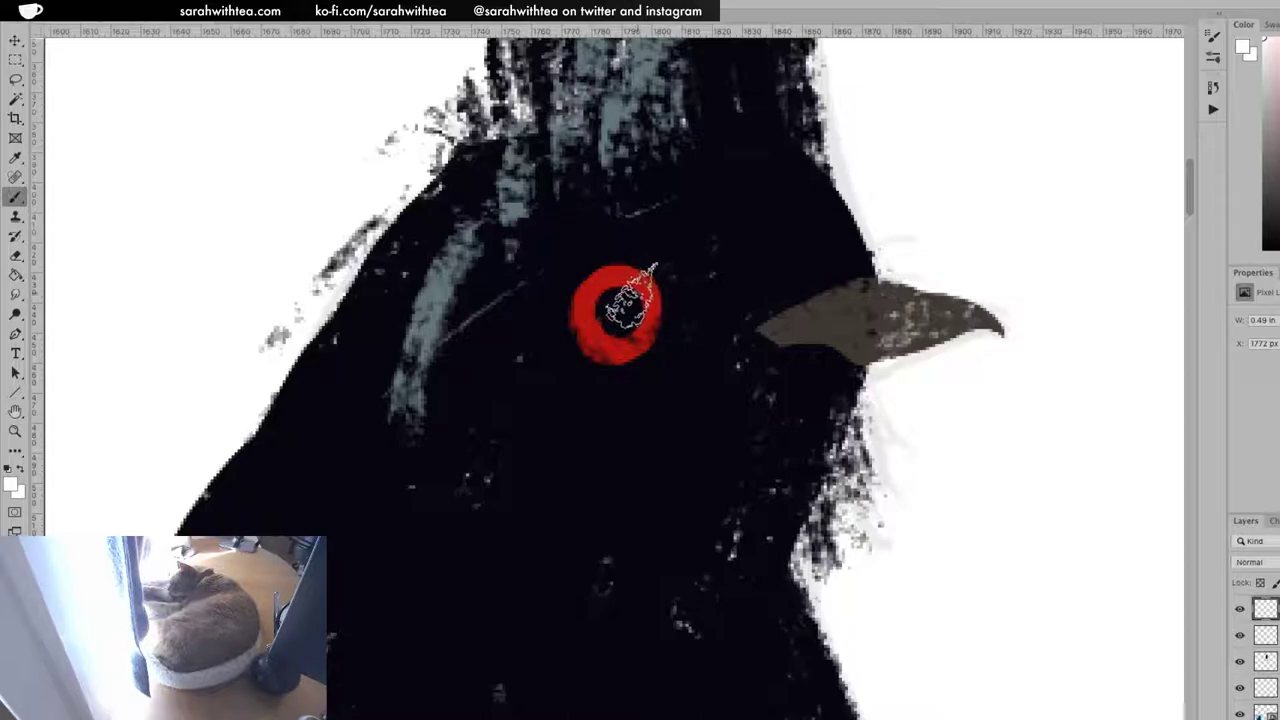
pyautogui.click(628, 290)
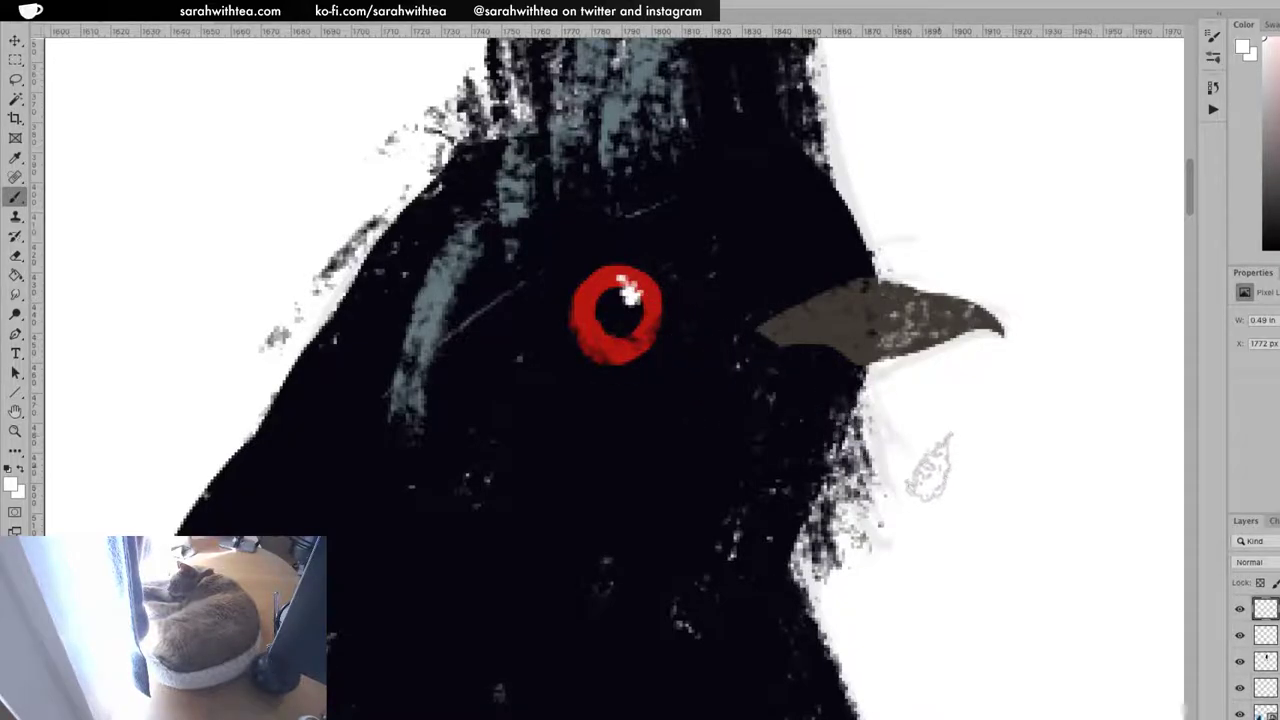
# Sample dark grey from the wing of the reference bird
pyautogui.press('z')
pyautogui.keyDown('alt'); pyautogui.click(918, 476); pyautogui.keyUp('alt')
pyautogui.keyDown('alt'); pyautogui.click(918, 476); pyautogui.keyUp('alt')
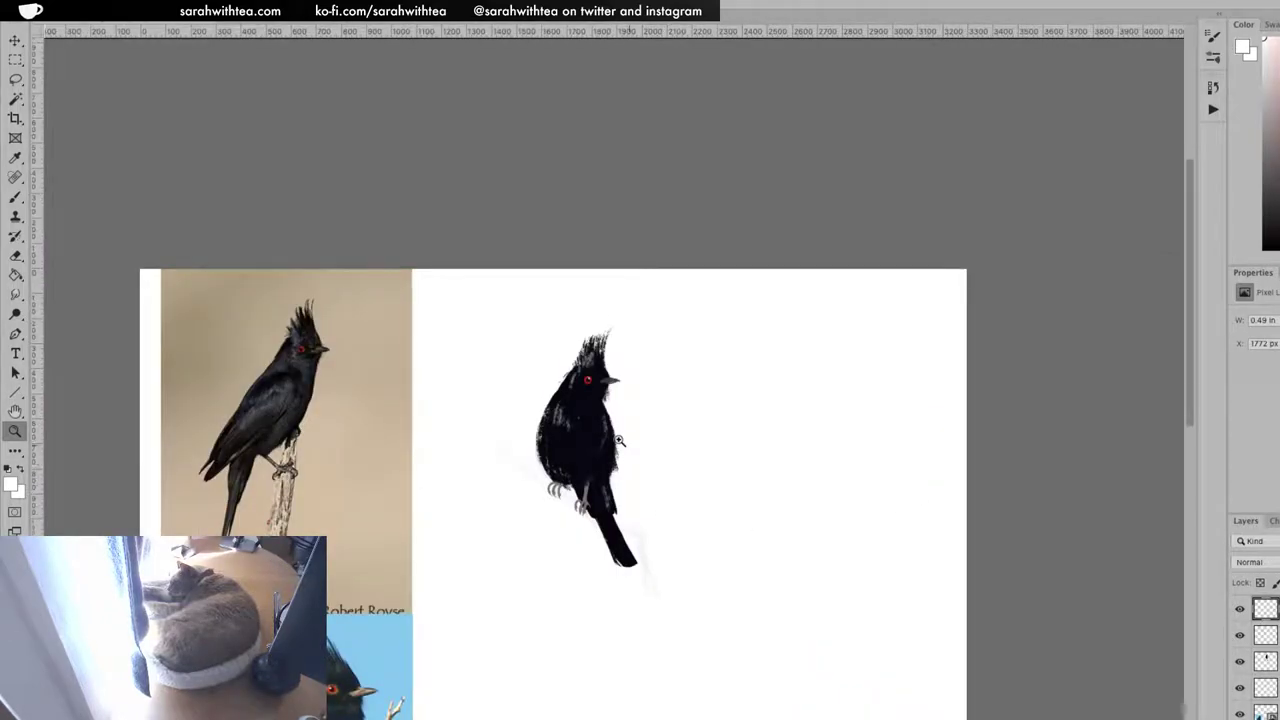
pyautogui.press('b')
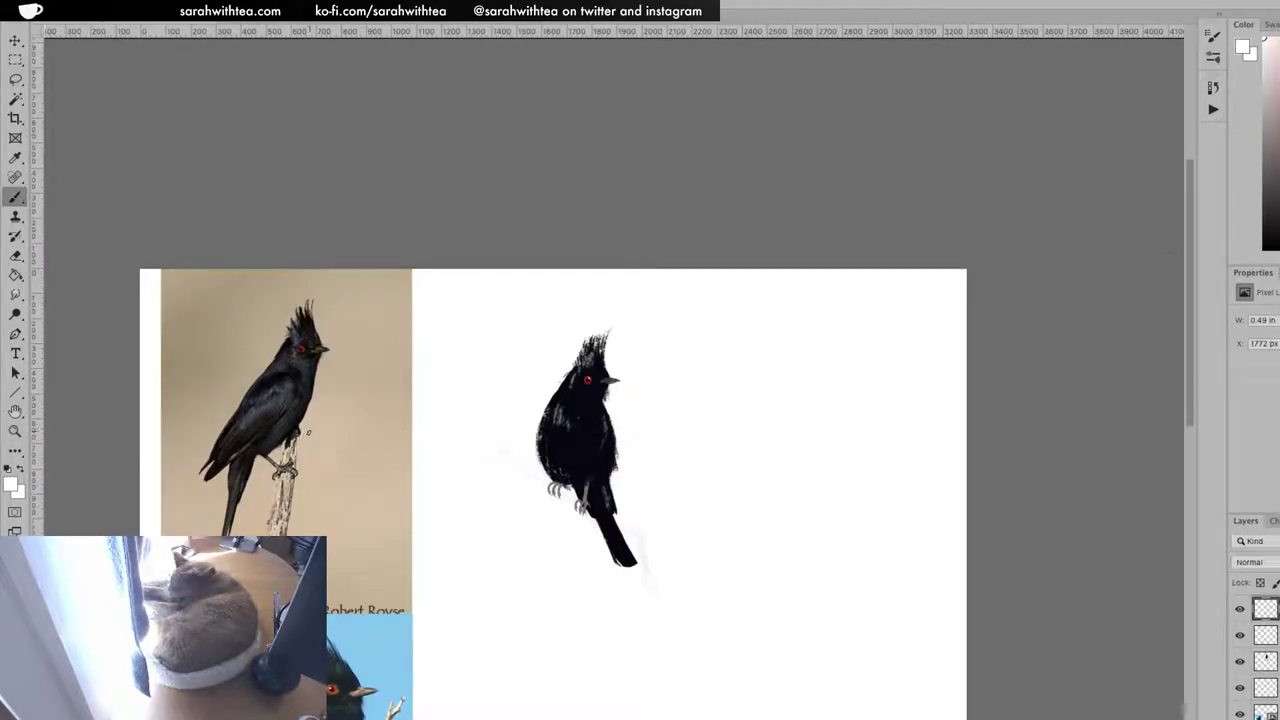
pyautogui.keyDown('alt'); pyautogui.click(278, 400); pyautogui.keyUp('alt')
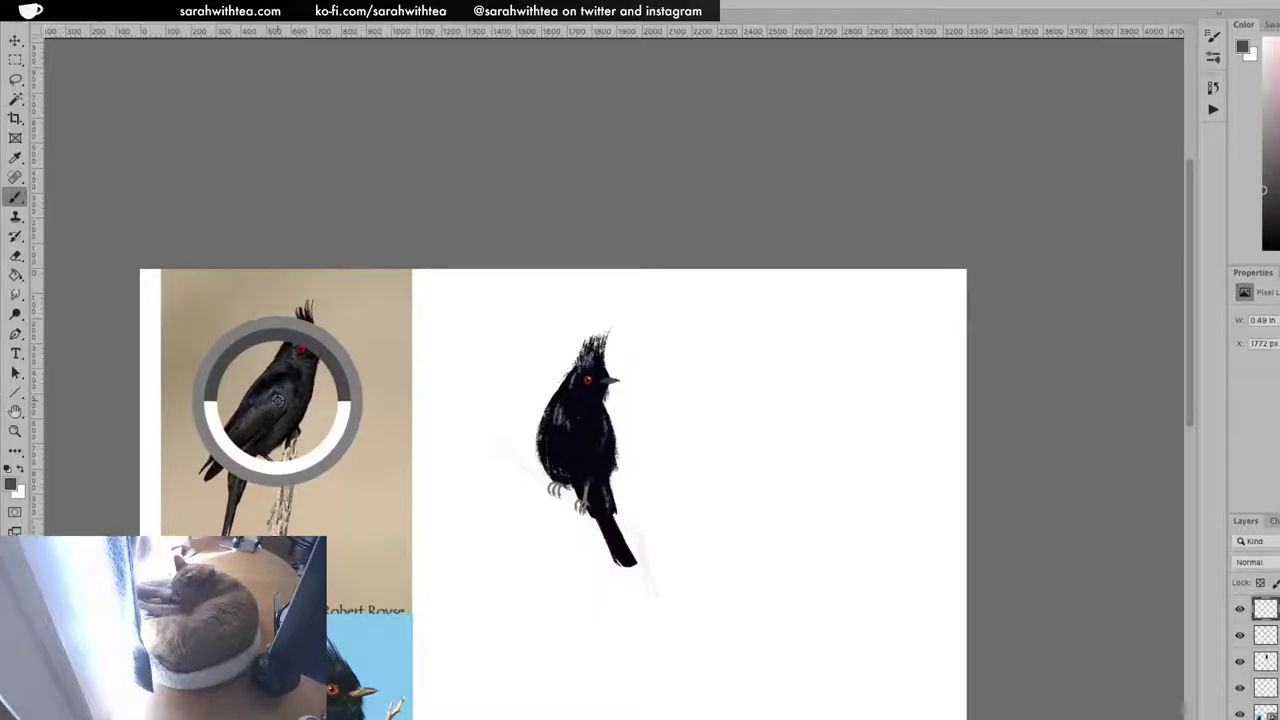
# Lasso a long folded-wing shape along the bird's right side, brush it with textured dark grey and deselect it
pyautogui.press('z')
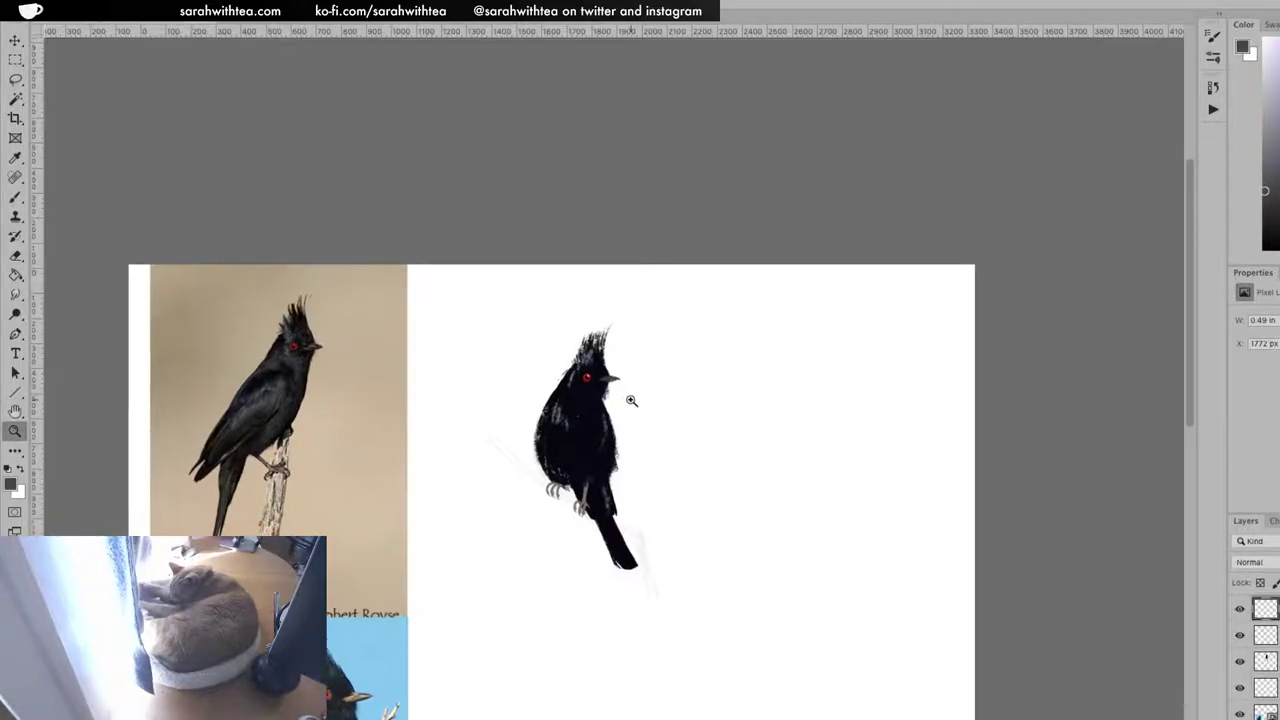
pyautogui.click(614, 410)
pyautogui.click(620, 430)
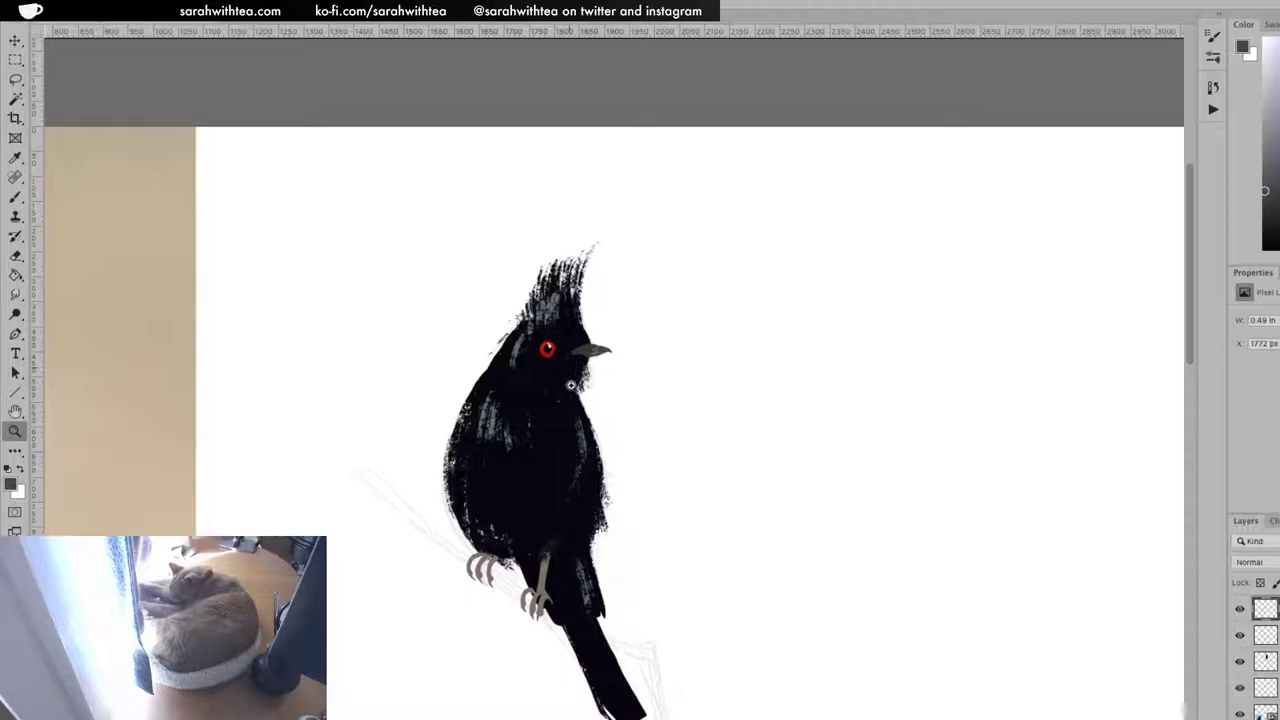
pyautogui.press('l')
pyautogui.moveTo(564, 404)
pyautogui.mouseDown()
pyautogui.moveTo(553, 475)
pyautogui.moveTo(578, 558)
pyautogui.moveTo(586, 468)
pyautogui.moveTo(565, 402)
pyautogui.mouseUp()
pyautogui.press('b')
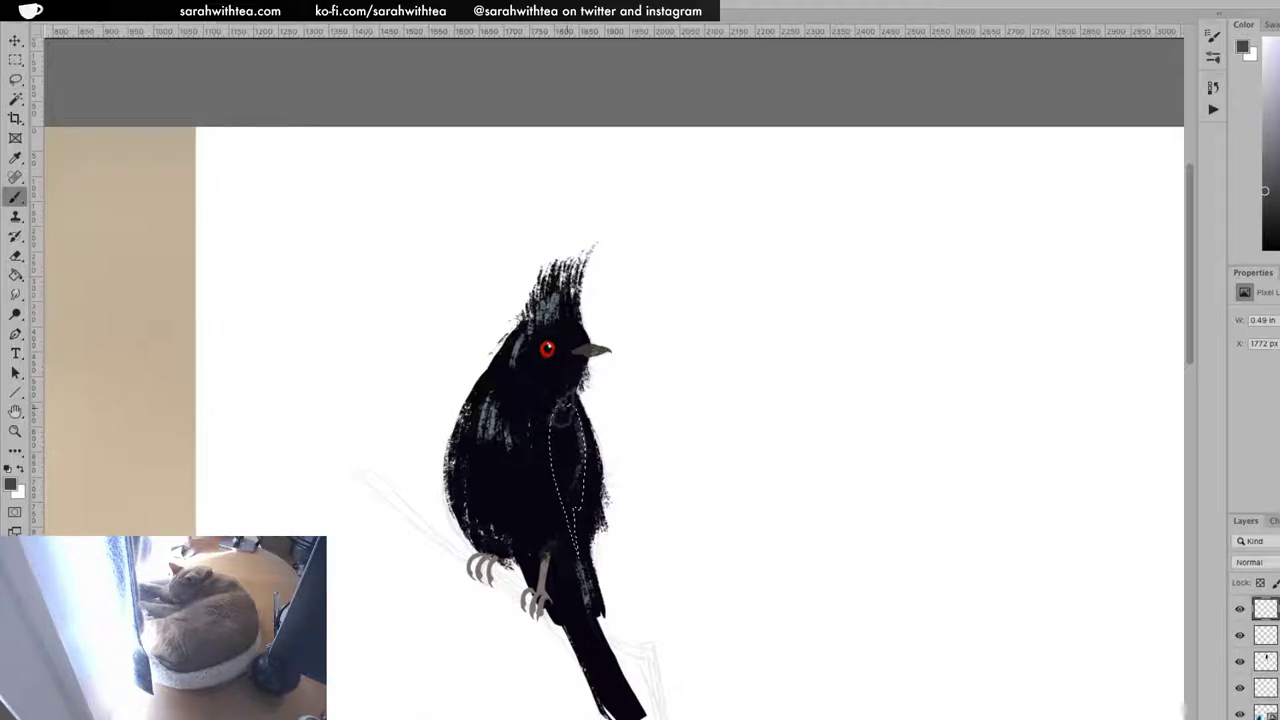
pyautogui.moveTo(562, 430)
pyautogui.mouseDown()
pyautogui.moveTo(555, 500)
pyautogui.moveTo(565, 450)
pyautogui.moveTo(575, 520)
pyautogui.moveTo(565, 420)
pyautogui.mouseUp()
pyautogui.moveTo(556, 500)
pyautogui.mouseDown()
pyautogui.moveTo(580, 600)
pyautogui.moveTo(600, 570)
pyautogui.mouseUp()
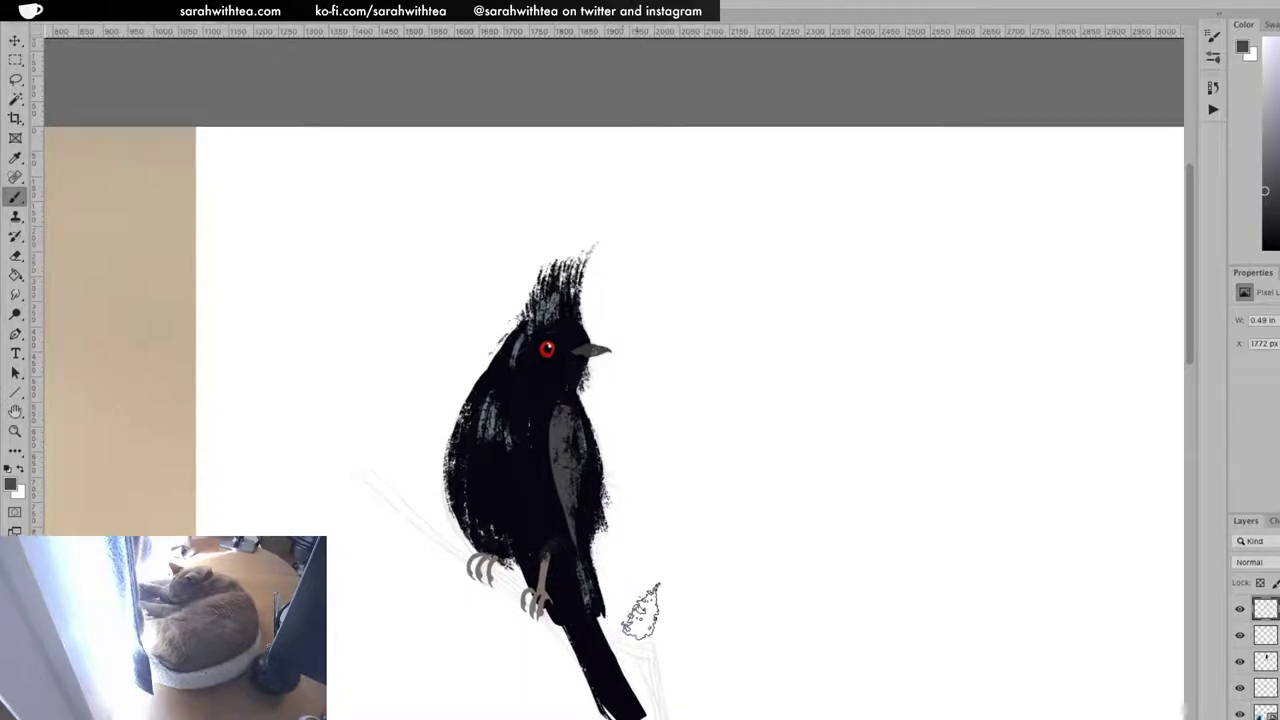
pyautogui.hotkey('ctrl', 'd')
# Lasso the bird's right leg and foot on the feet layer and cut and paste them in place onto their own layer
pyautogui.press('z')
pyautogui.moveTo(703, 497); pyautogui.dragTo(708, 543)
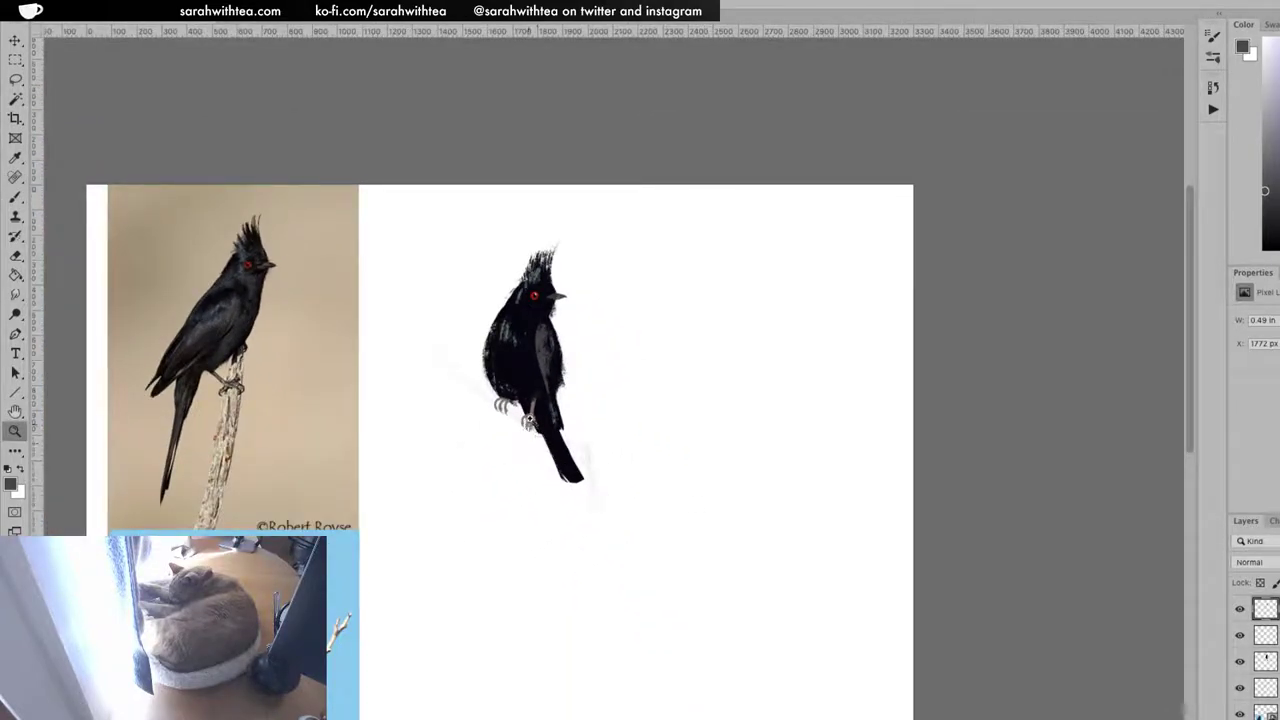
pyautogui.click(535, 415)
pyautogui.press('v')
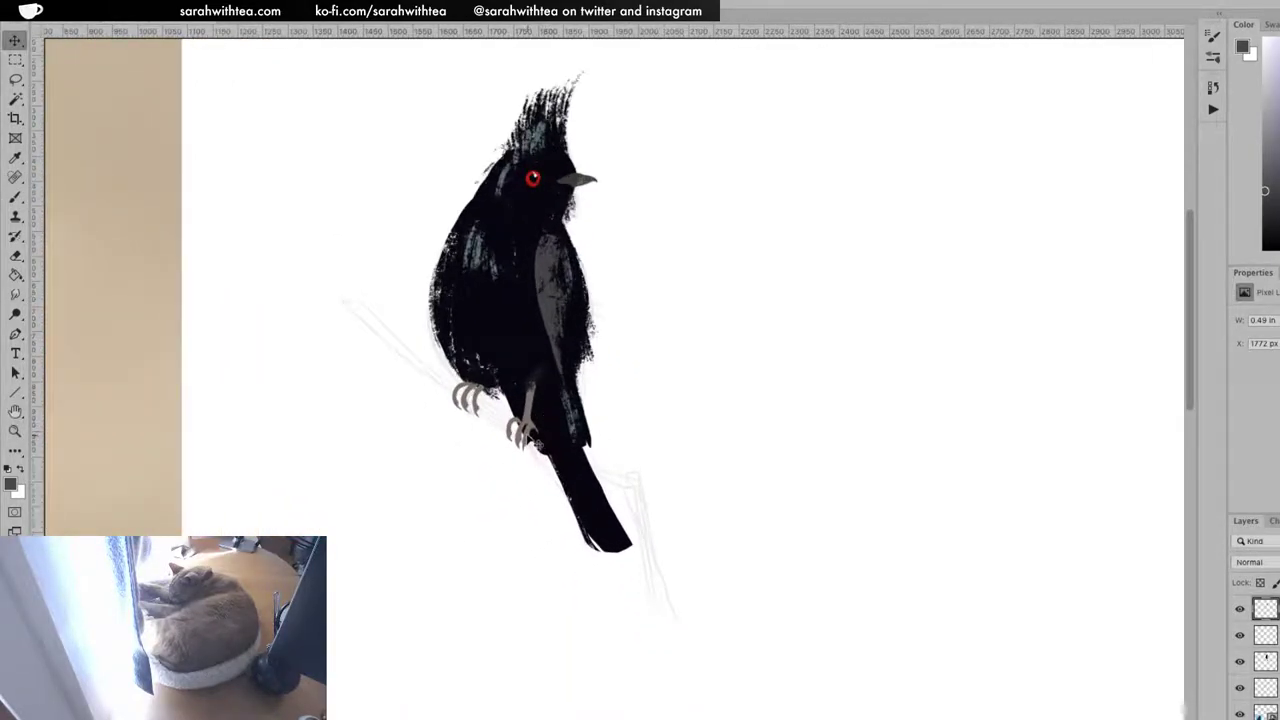
pyautogui.moveTo(530, 444)
pyautogui.mouseDown()
pyautogui.moveTo(527, 420)
pyautogui.moveTo(550, 450)
pyautogui.mouseUp()
pyautogui.press('l')
pyautogui.moveTo(546, 384)
pyautogui.mouseDown()
pyautogui.moveTo(547, 435)
pyautogui.moveTo(498, 404)
pyautogui.moveTo(546, 384)
pyautogui.mouseUp()
pyautogui.press('super+x')
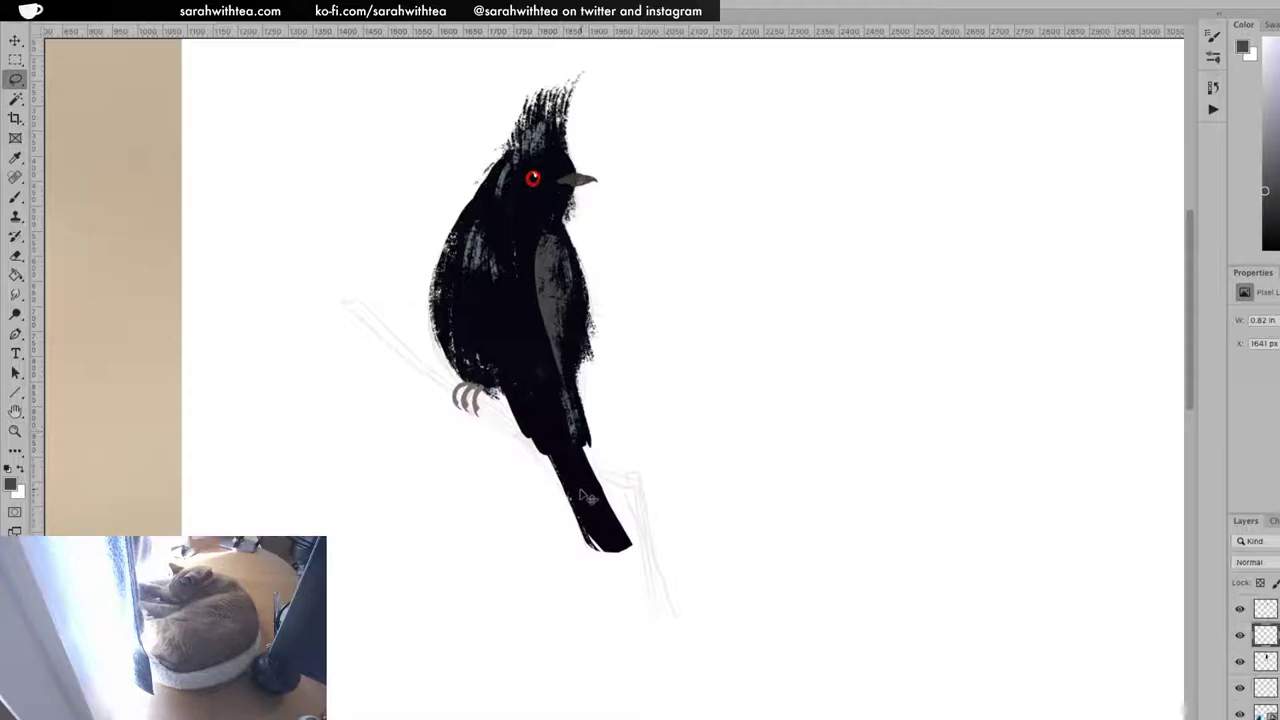
pyautogui.hotkey('ctrl', 'z')
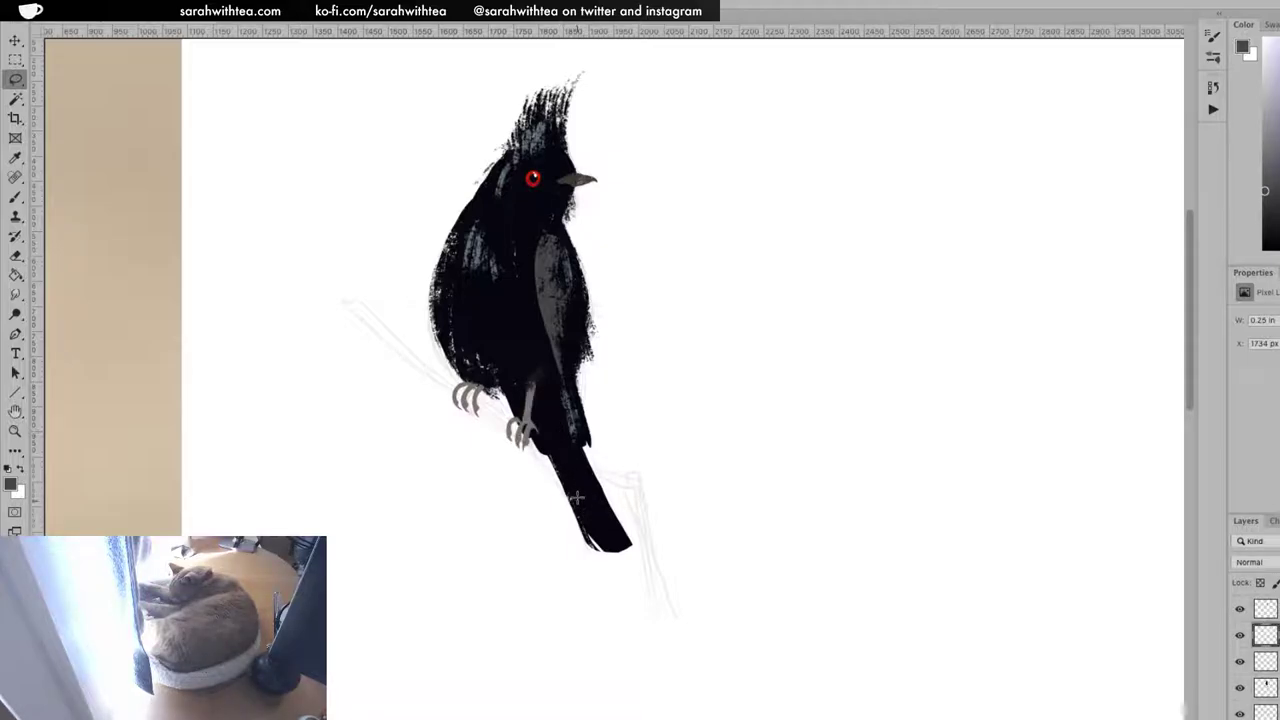
# Transform the separated leg so that its foot shifts slightly up and toward the other foot
pyautogui.hotkey('ctrl', 't')
pyautogui.moveTo(529, 456); pyautogui.dragTo(518, 450)
pyautogui.press('Return')
pyautogui.press('l')
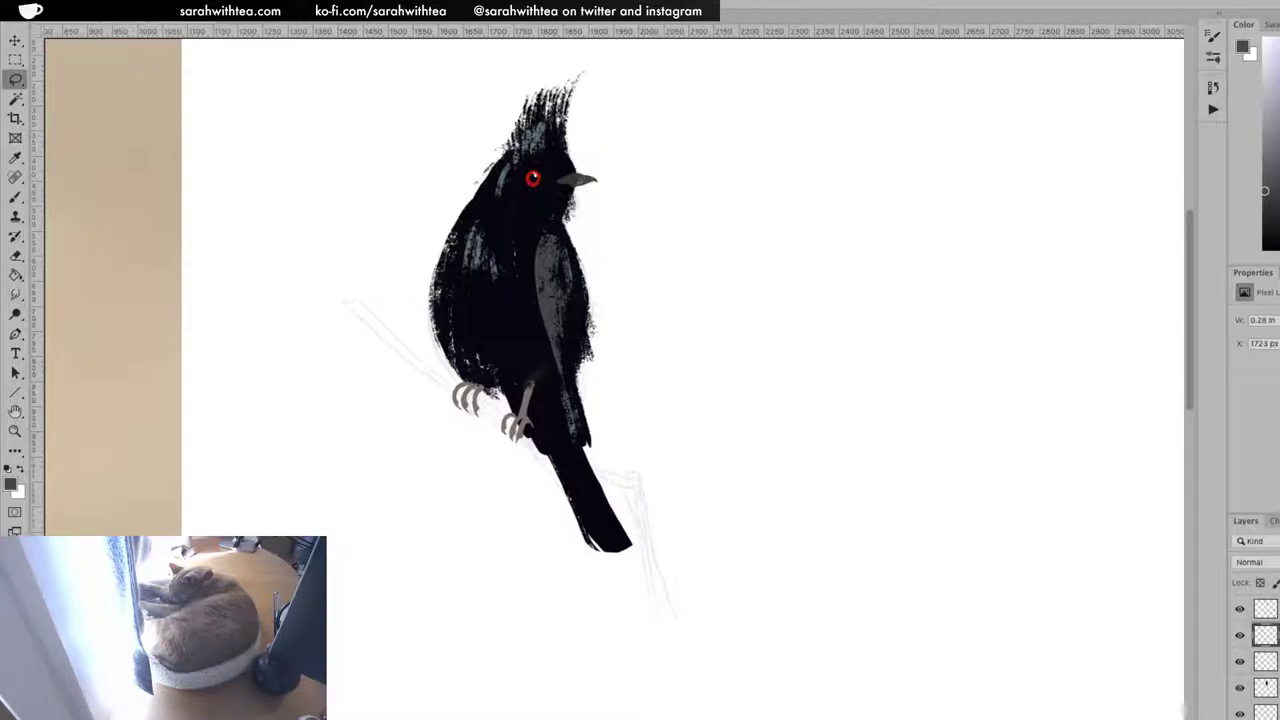
# Add an empty layer above the body layer and pick a darker brown based on the reference photo's tan background
pyautogui.click(1262, 687)
pyautogui.click(1239, 661)
pyautogui.click(1239, 661)
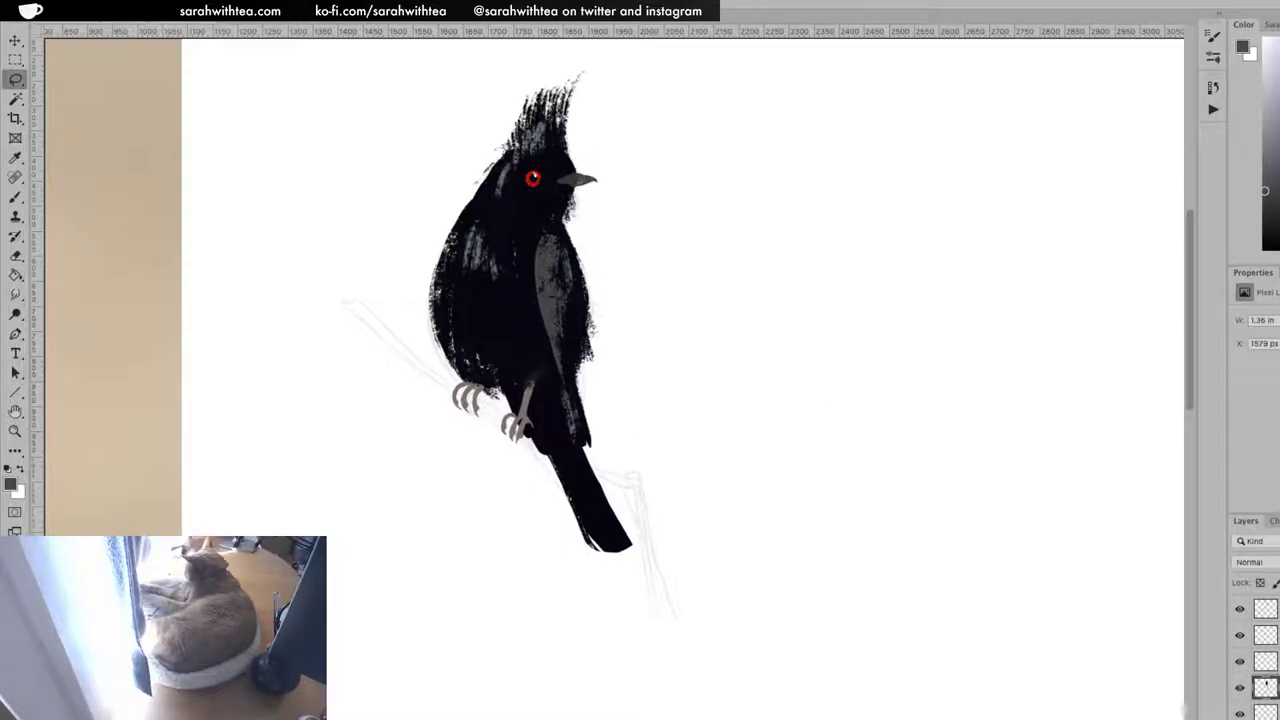
pyautogui.press('b')
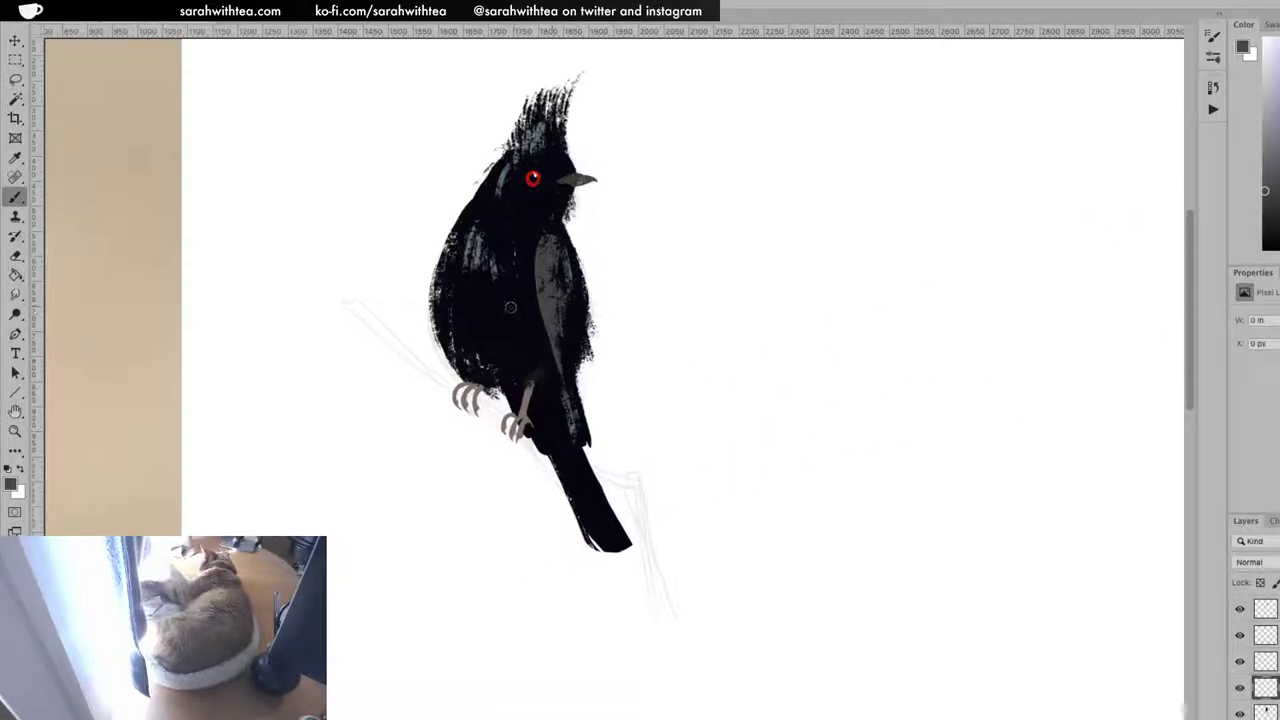
pyautogui.keyDown('alt'); pyautogui.click(175, 508); pyautogui.keyUp('alt')
pyautogui.click(1278, 104)
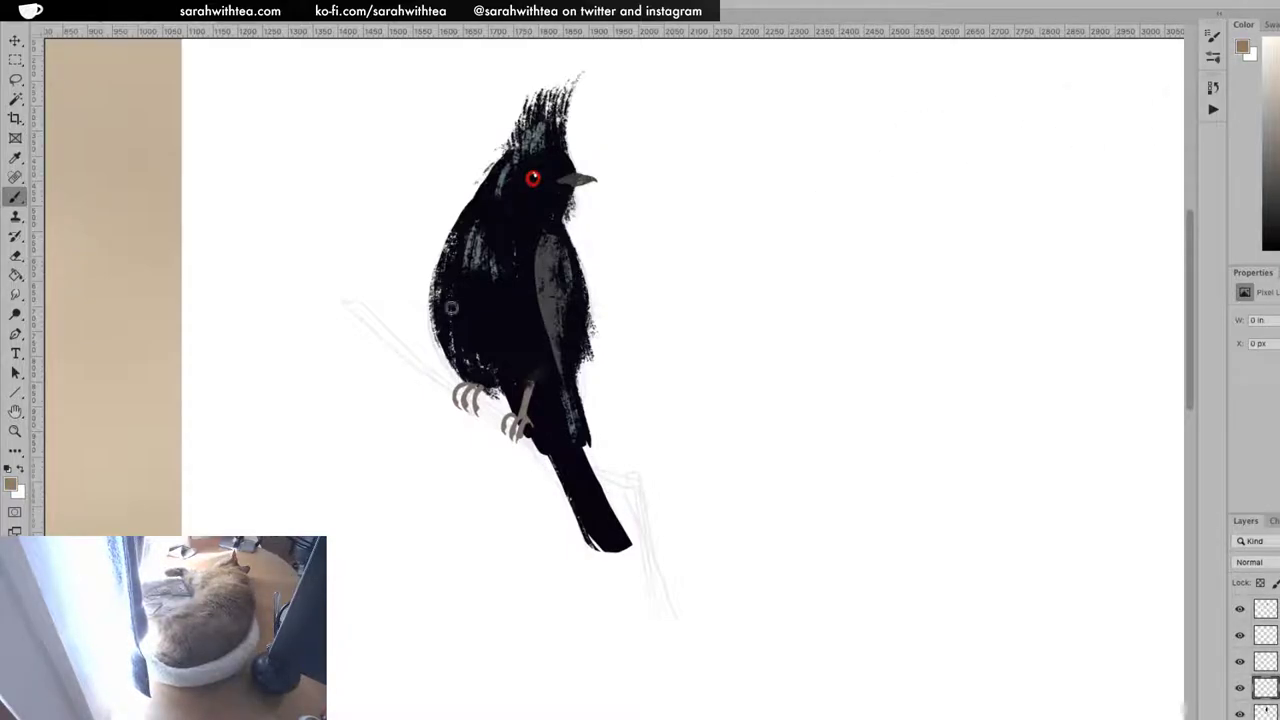
# Lasso a long bent branch shape beneath the bird's feet, running across the tail and angling down beyond it
pyautogui.press('l')
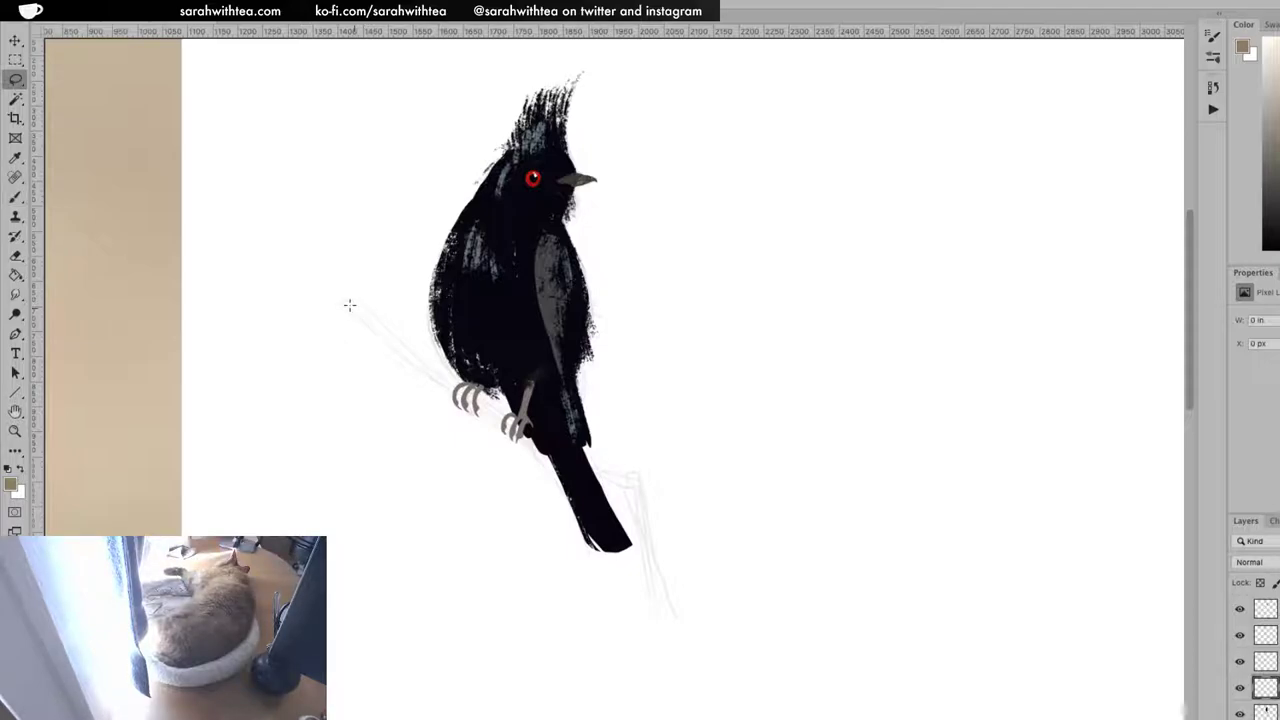
pyautogui.moveTo(356, 306); pyautogui.dragTo(415, 353)
pyautogui.moveTo(651, 484); pyautogui.dragTo(716, 624)
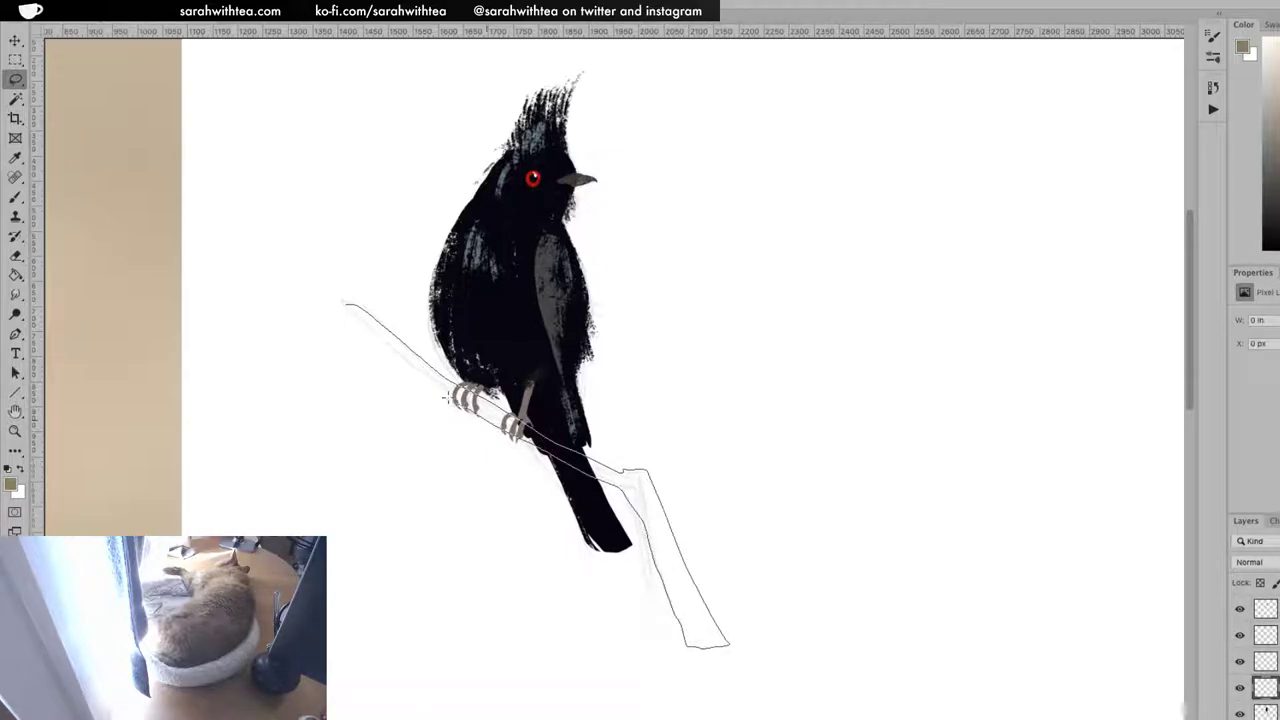
pyautogui.moveTo(349, 310)
pyautogui.mouseDown()
pyautogui.moveTo(438, 395)
pyautogui.moveTo(548, 470)
pyautogui.moveTo(641, 490)
pyautogui.moveTo(673, 585)
pyautogui.moveTo(722, 660)
pyautogui.mouseUp()
# Brush the lassoed branch with textured brown, leaving rough gaps near its lower end, and deselect it
pyautogui.press('b')
pyautogui.click(1240, 689)
pyautogui.click(1240, 689)
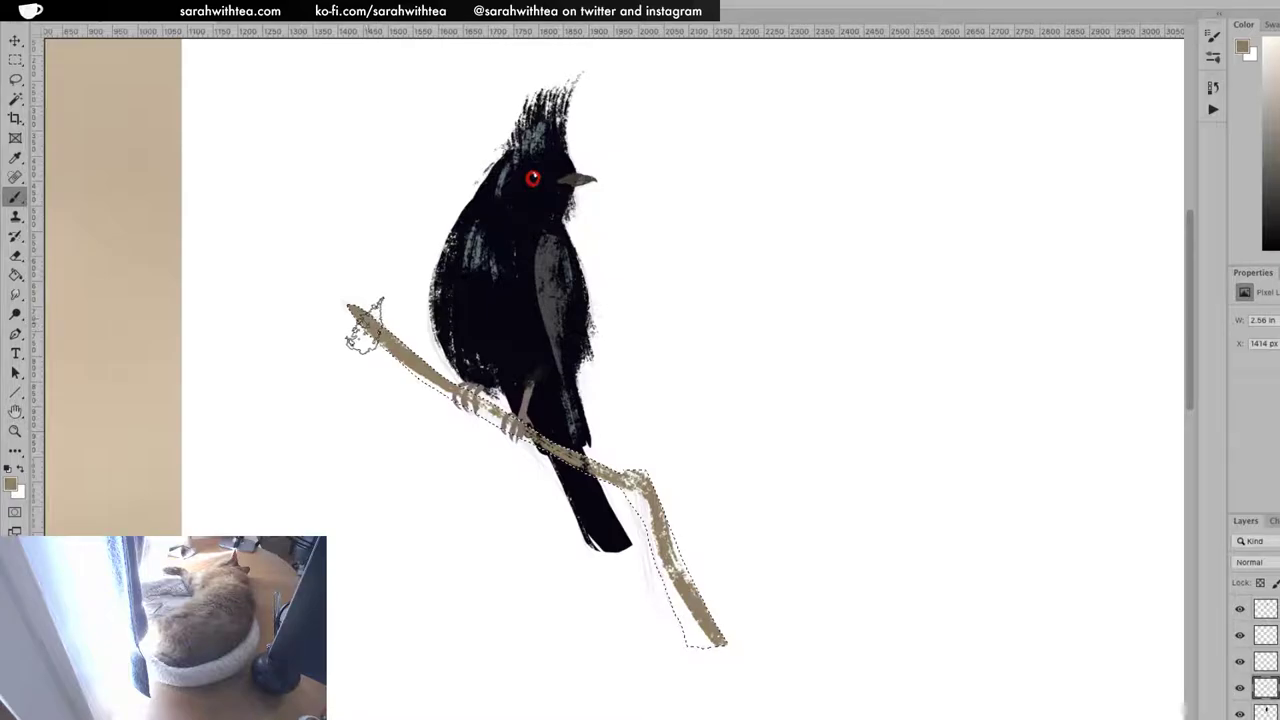
pyautogui.moveTo(390, 360)
pyautogui.mouseDown()
pyautogui.moveTo(543, 465)
pyautogui.moveTo(602, 465)
pyautogui.moveTo(635, 510)
pyautogui.moveTo(708, 688)
pyautogui.mouseUp()
pyautogui.moveTo(633, 477); pyautogui.dragTo(729, 626)
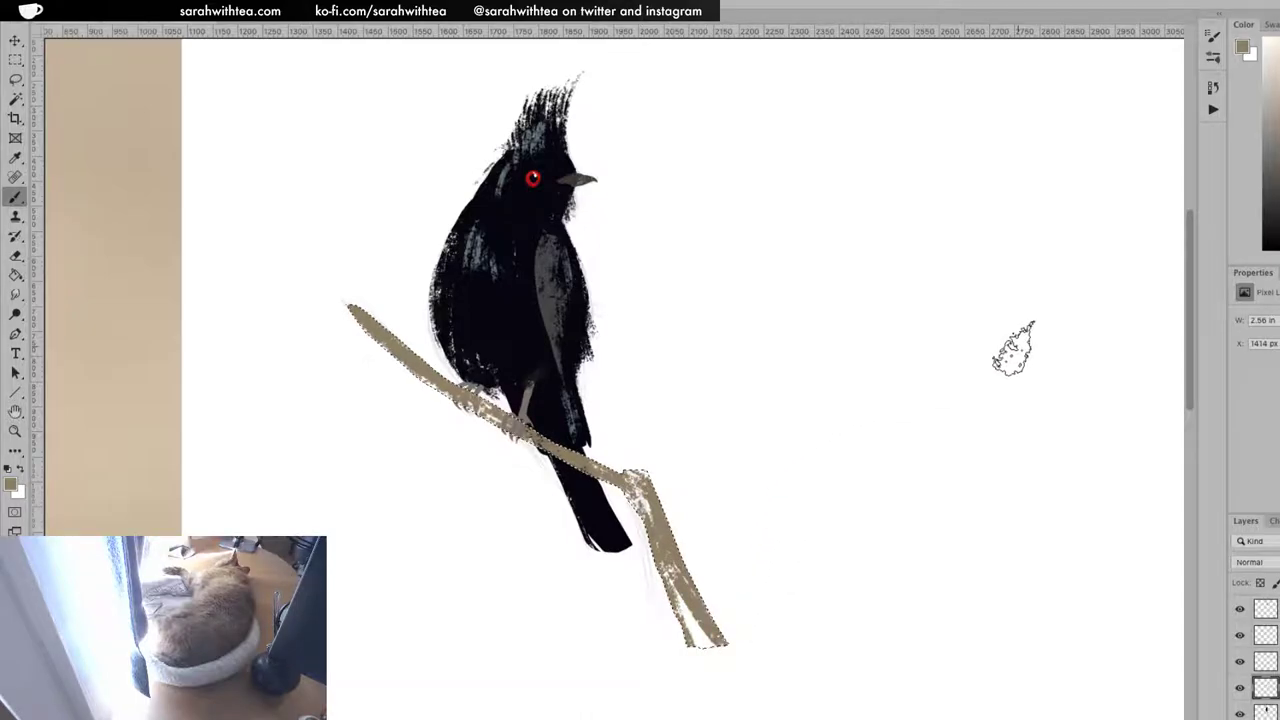
pyautogui.hotkey('ctrl', 'd')
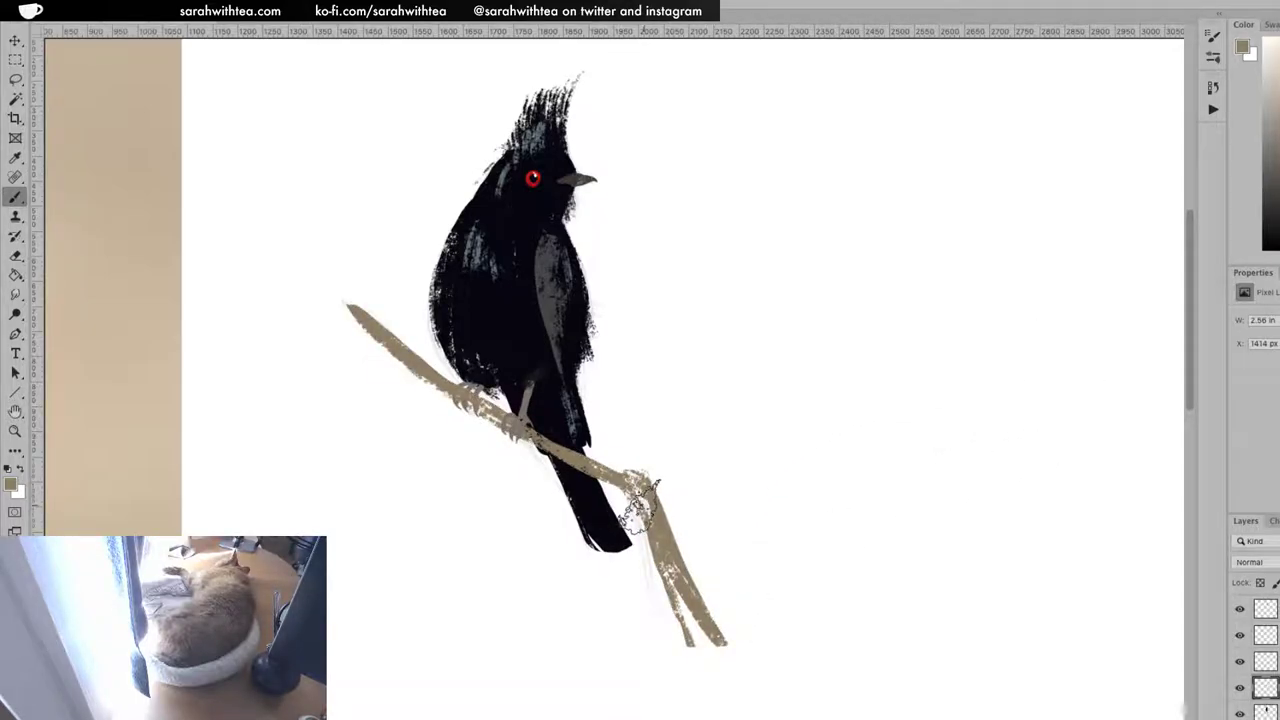
# Restack the layers so the branch passes in front of the bird's tail and behind its gripping feet
pyautogui.press('v')
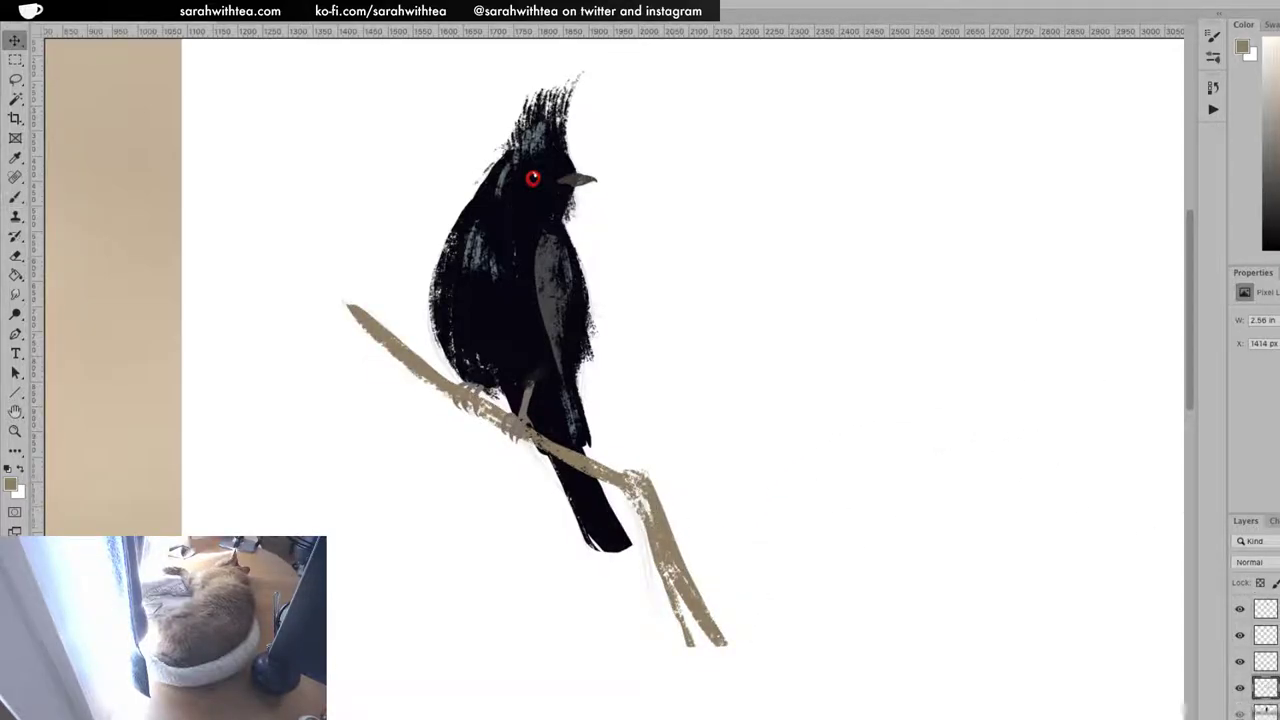
pyautogui.hotkey('ctrl', '[')
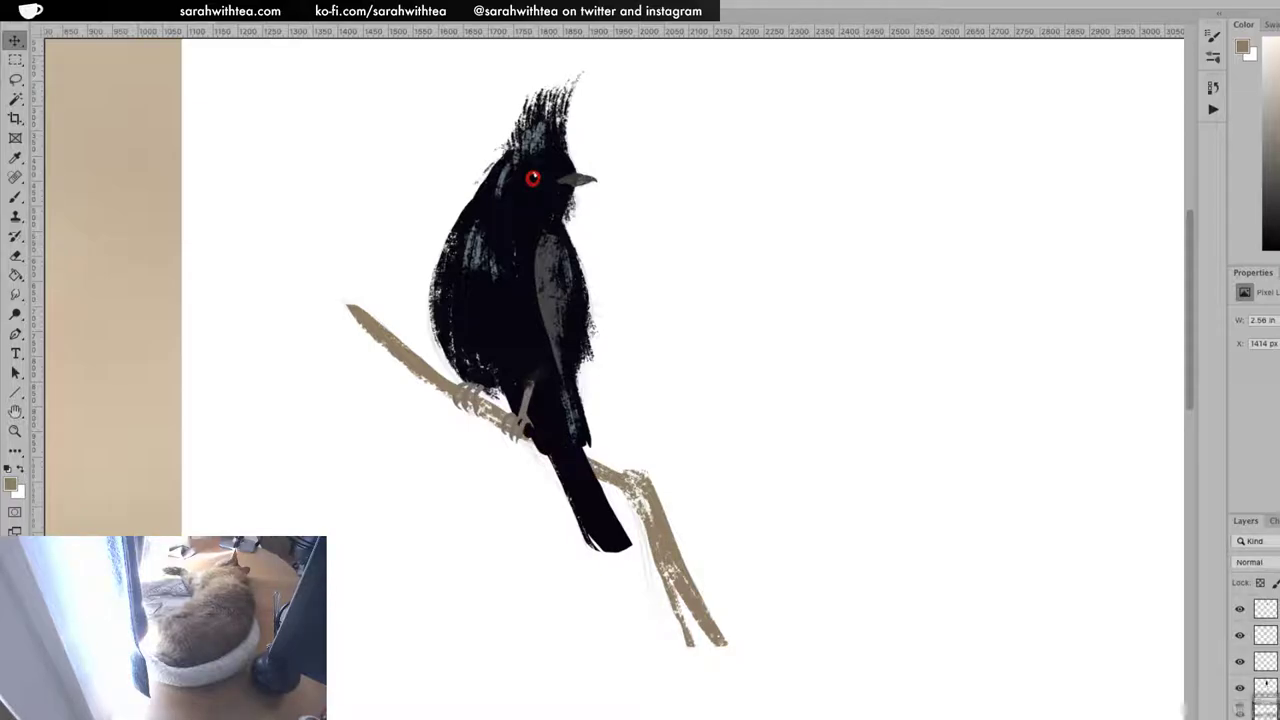
pyautogui.moveTo(1266, 711); pyautogui.dragTo(1266, 676)
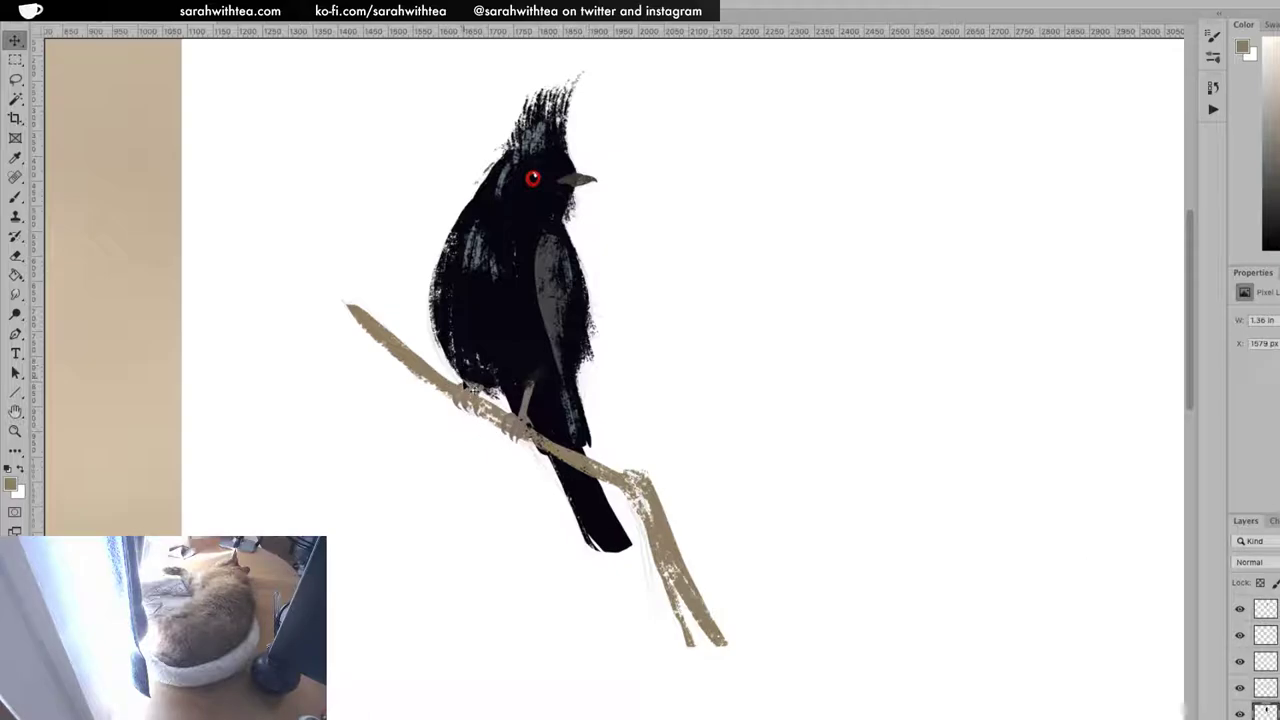
pyautogui.press('e')
pyautogui.press('w')
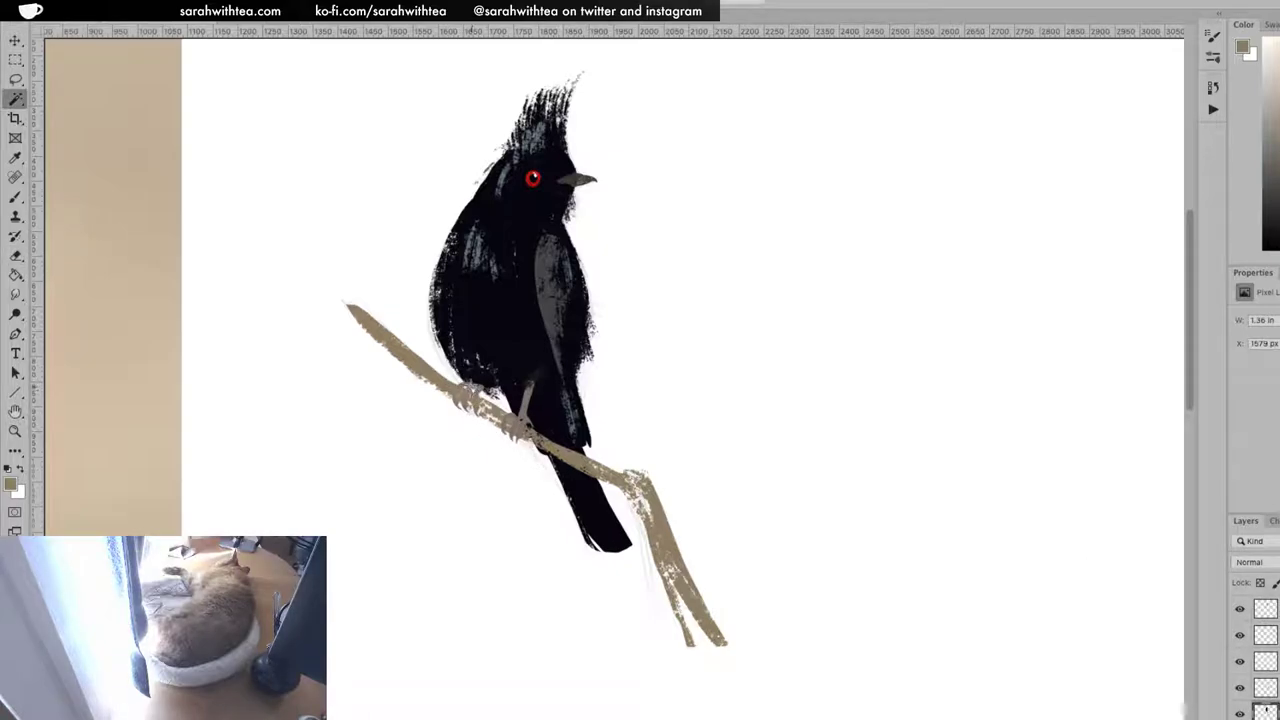
pyautogui.hotkey('ctrl', 'd')
pyautogui.click(1265, 687)
pyautogui.hotkey('ctrl', 'shift', 'v')
# Shift the branch slightly upward so it sits better under the bird's feet
pyautogui.press('z')
pyautogui.press('v')
pyautogui.moveTo(650, 519); pyautogui.dragTo(659, 532)
pyautogui.keyDown('super'); pyautogui.click(658, 535); pyautogui.keyUp('super')
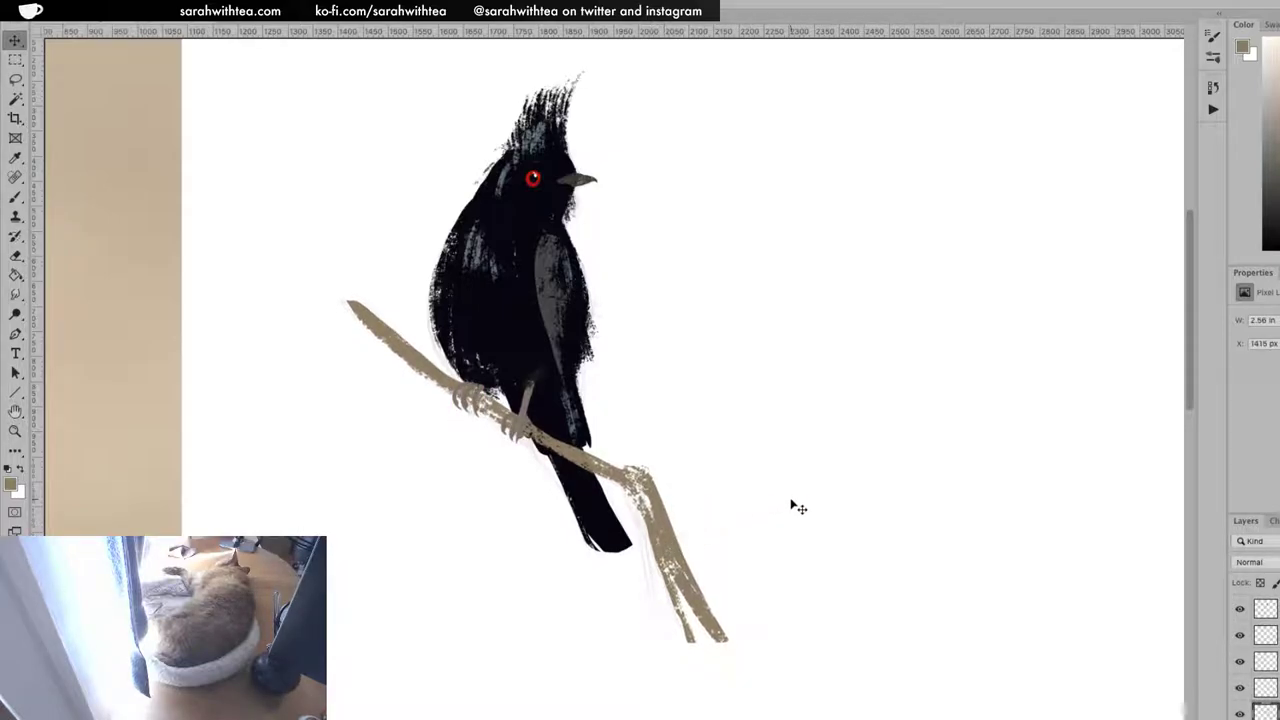
pyautogui.press('super')
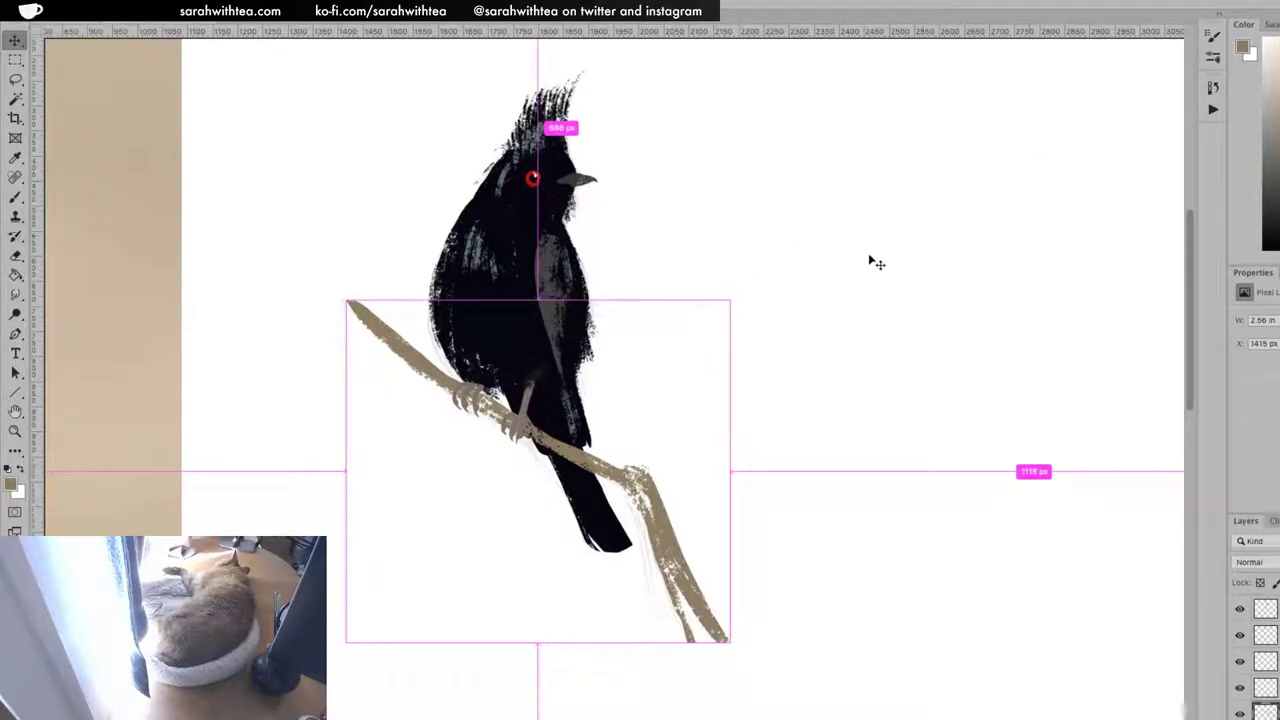
# Hide the reference photo layers so only the painted bird and branch remain on the canvas
pyautogui.press('z')
pyautogui.moveTo(823, 451); pyautogui.dragTo(774, 469)
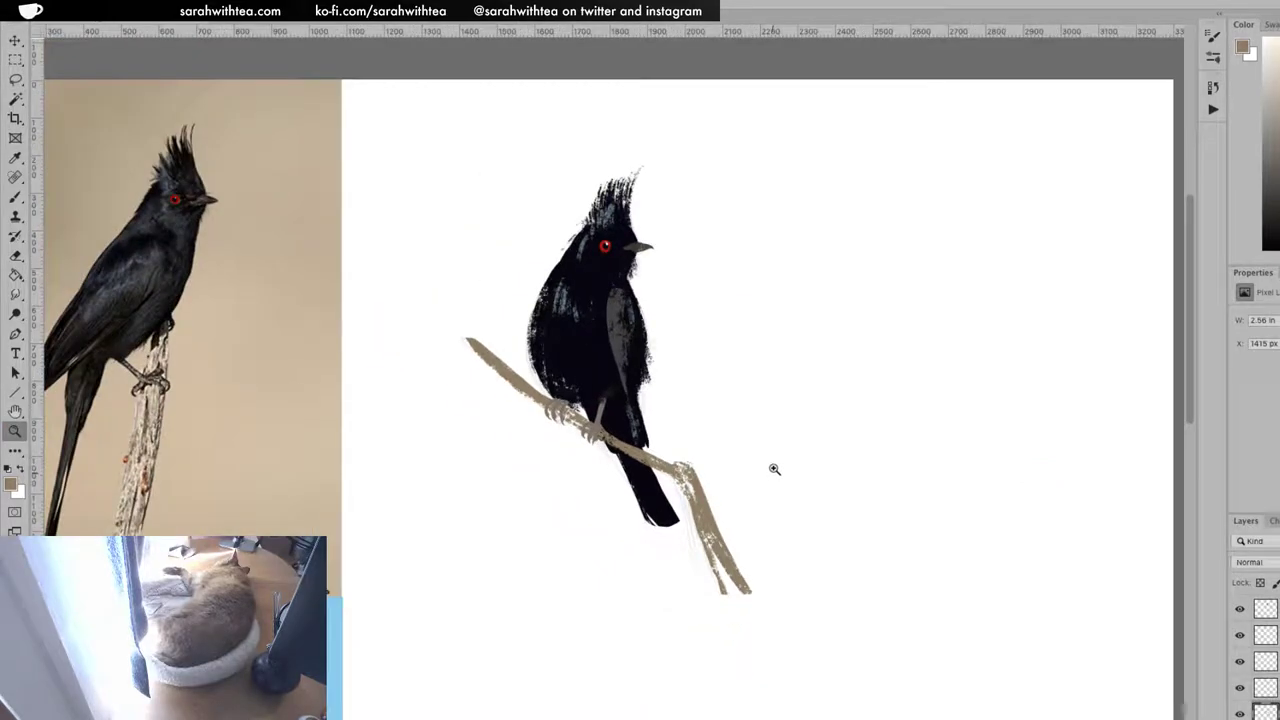
pyautogui.keyDown('alt'); pyautogui.click(780, 474); pyautogui.keyUp('alt')
pyautogui.press('v')
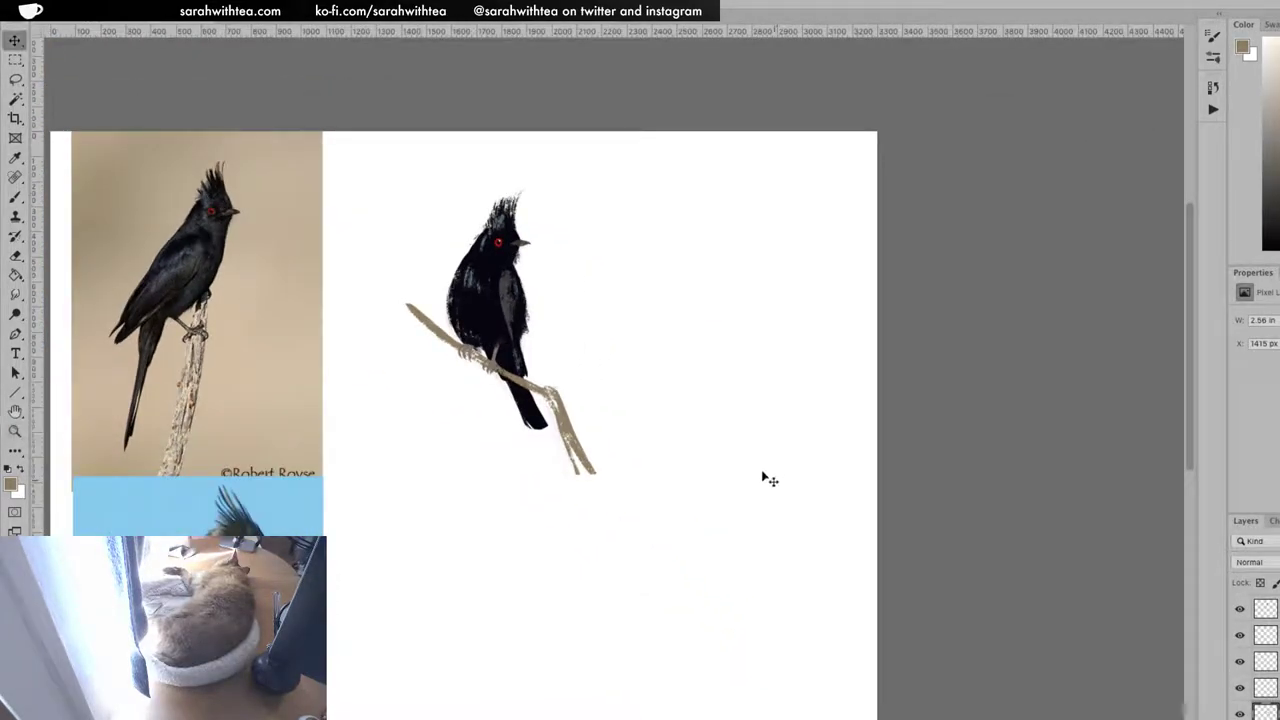
pyautogui.click(256, 405)
pyautogui.click(1199, 607)
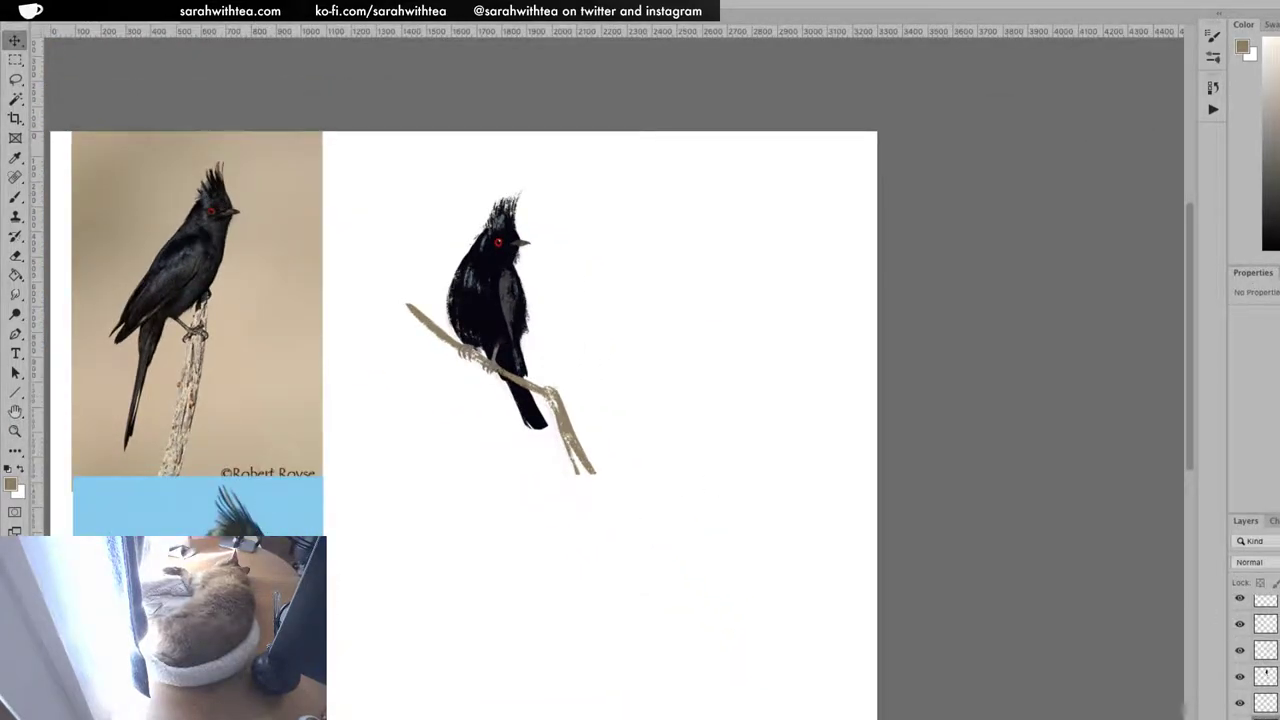
pyautogui.scroll(-2, 1255, 655)
pyautogui.moveTo(1240, 688); pyautogui.dragTo(1240, 714)
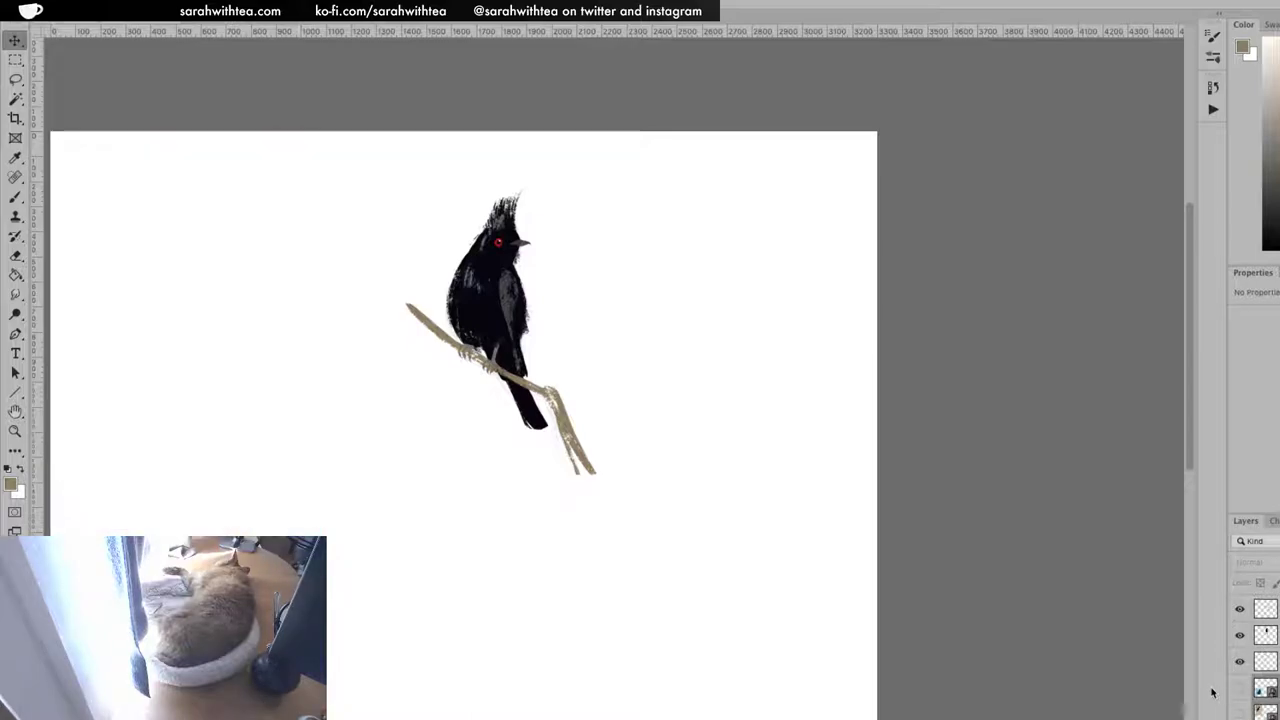
# Group all the painting and reference layers and hide that group beneath a new empty layer
pyautogui.press('z')
pyautogui.click(557, 314)
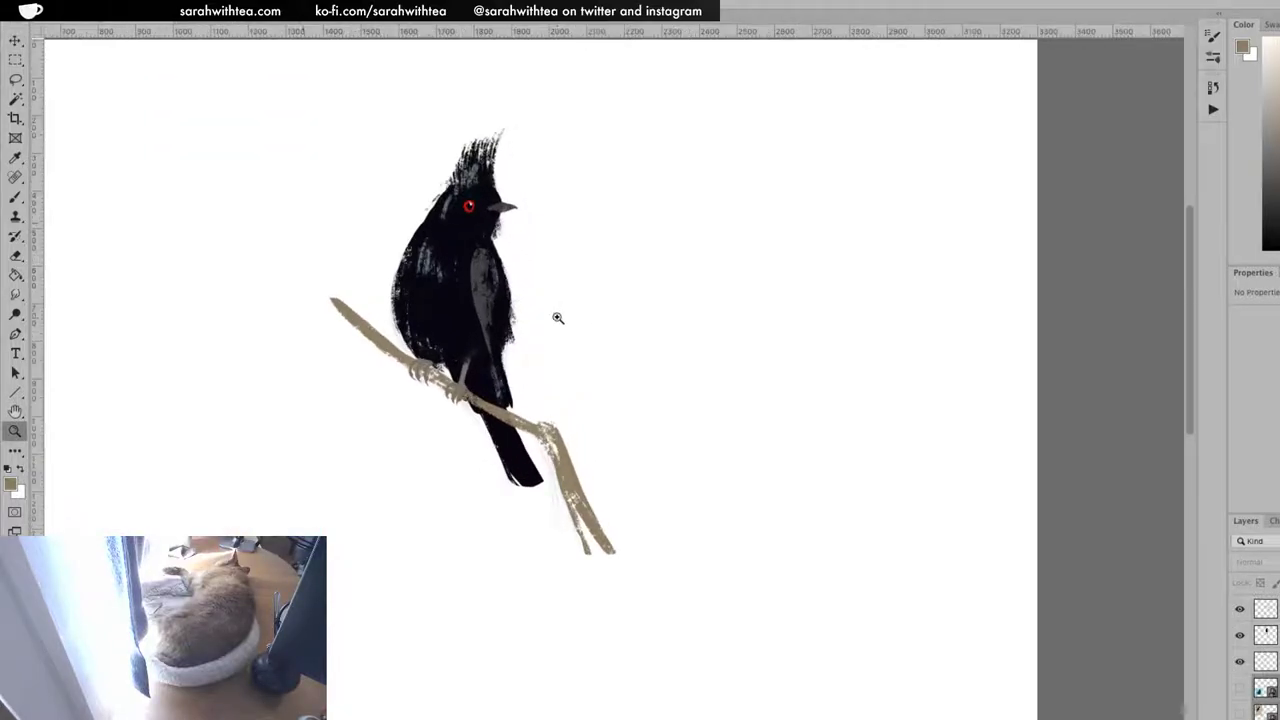
pyautogui.click(557, 318)
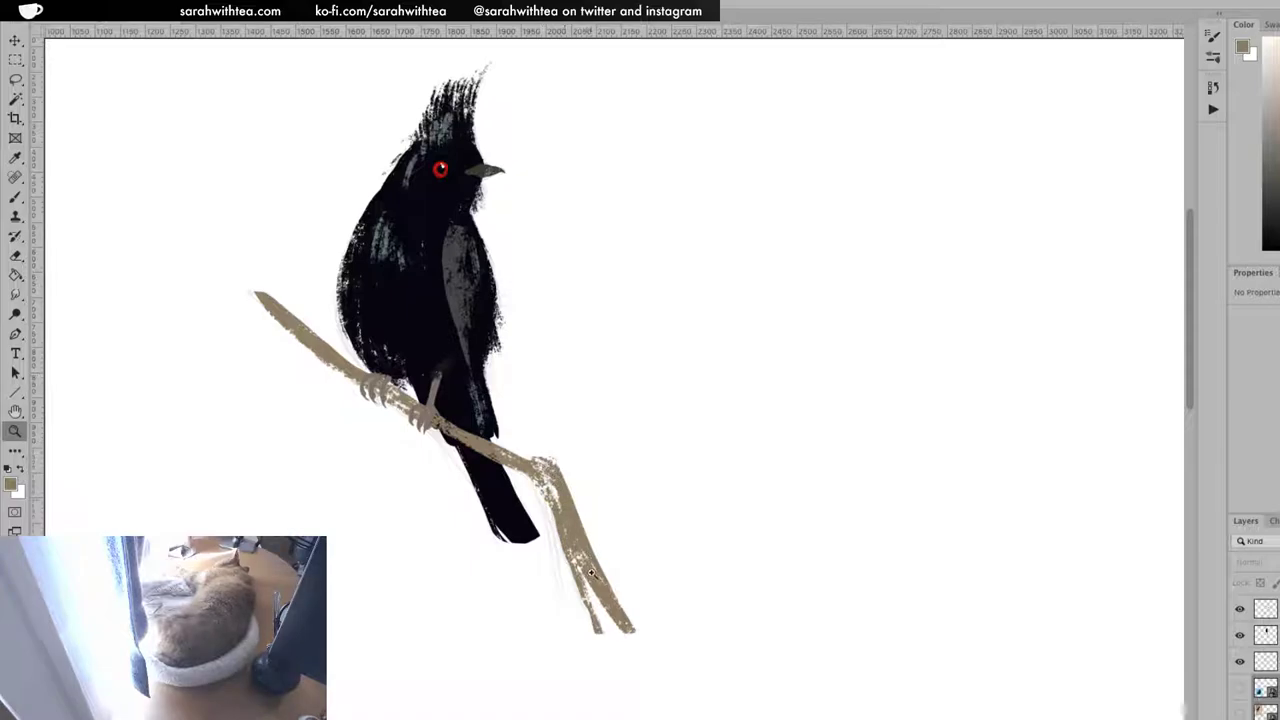
pyautogui.moveTo(217, 57); pyautogui.dragTo(717, 680)
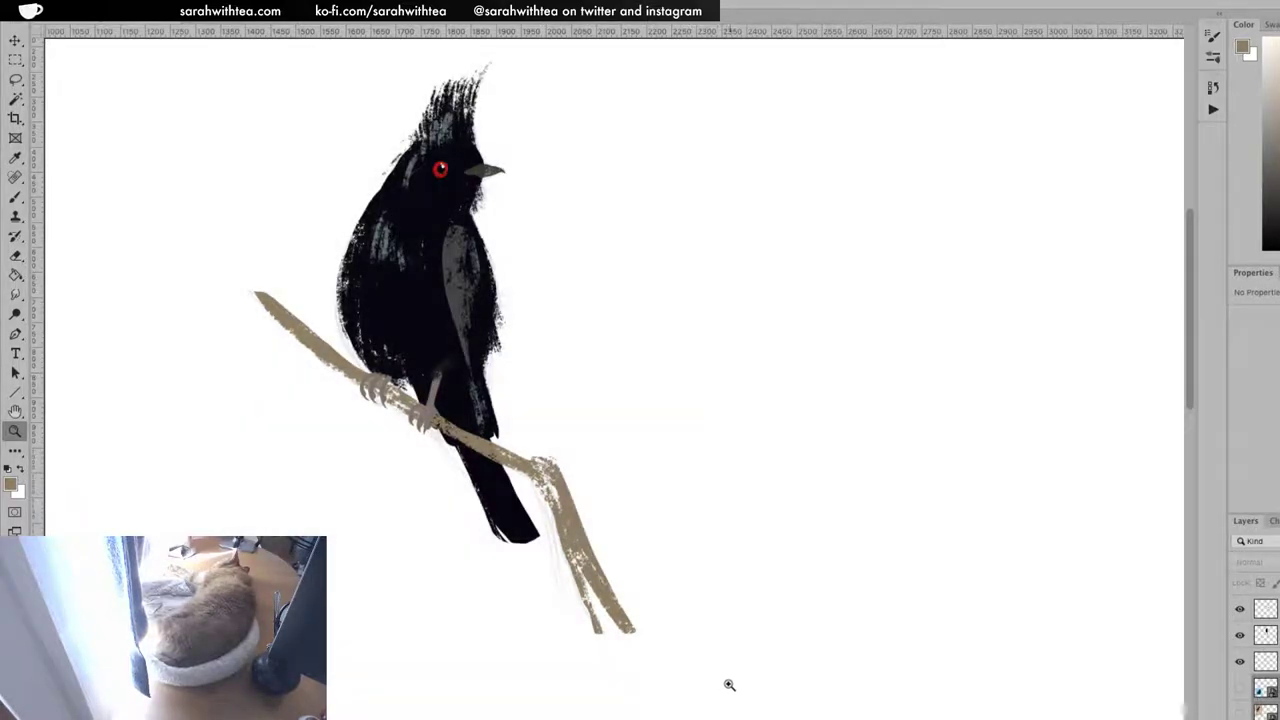
pyautogui.scroll(3, 1260, 660)
pyautogui.press('alt+super+a')
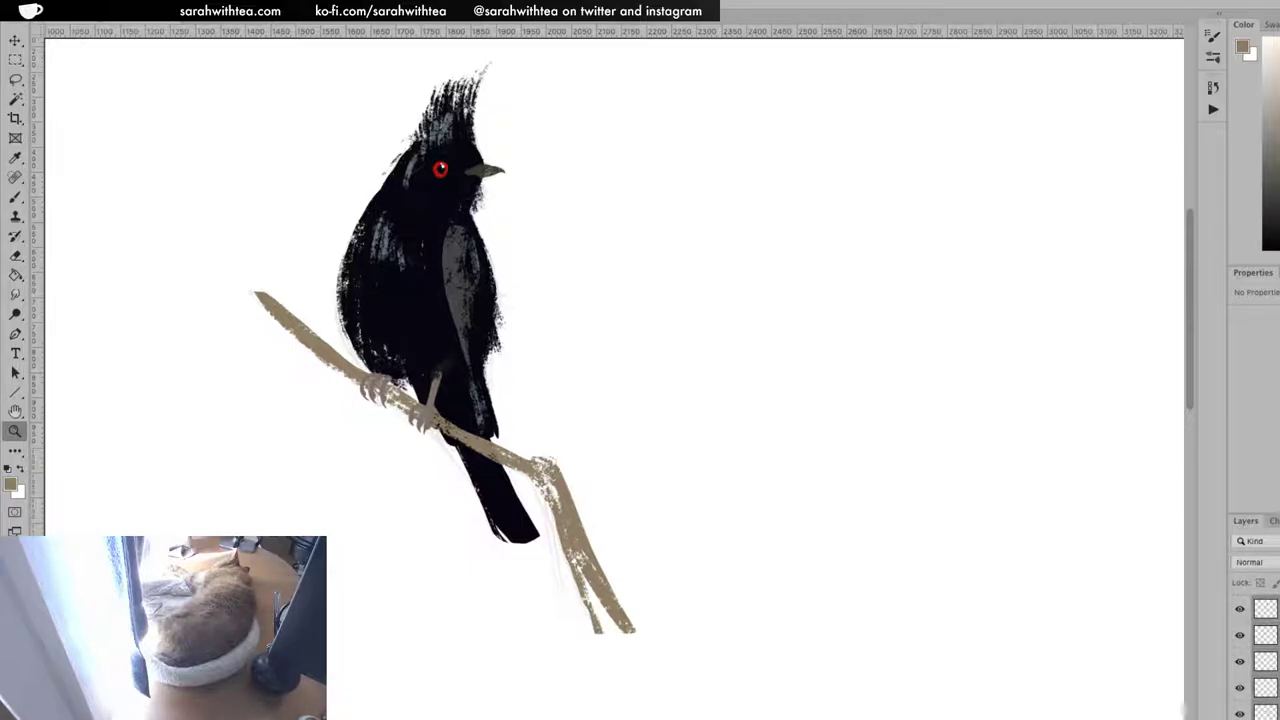
pyautogui.hotkey('ctrl', 'g')
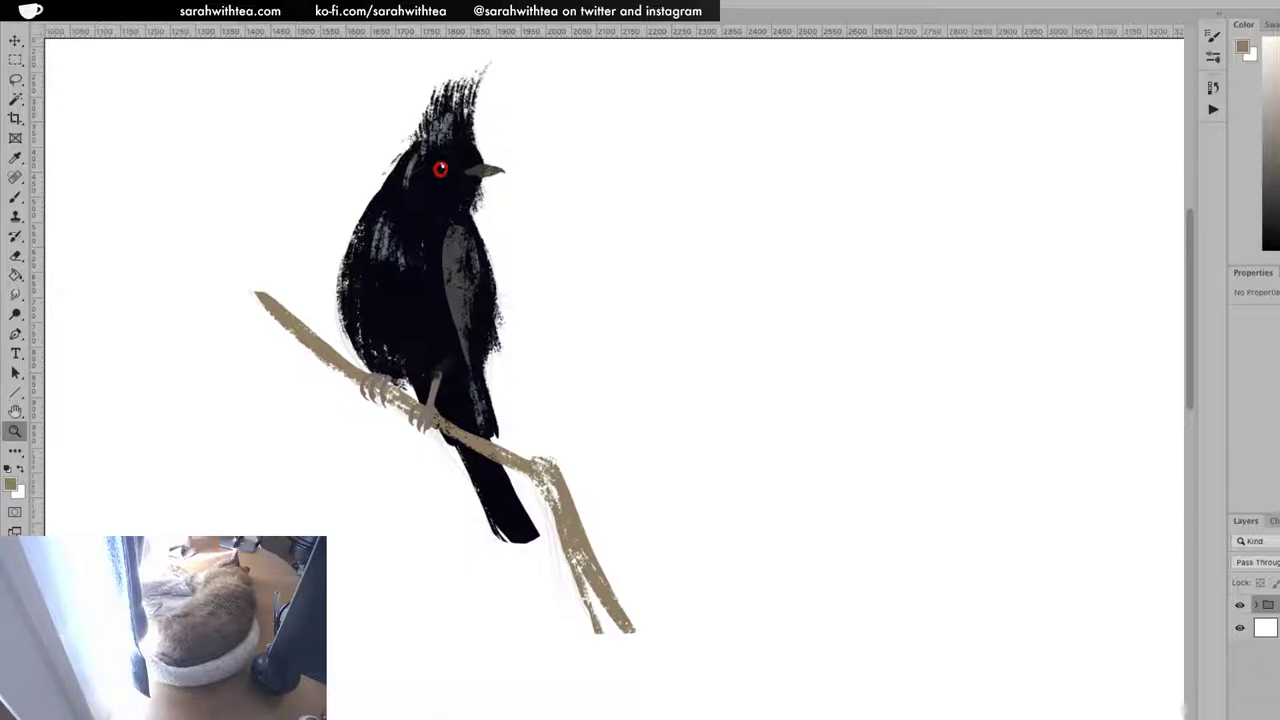
pyautogui.hotkey('ctrl', 'alt', 'shift', 'n')
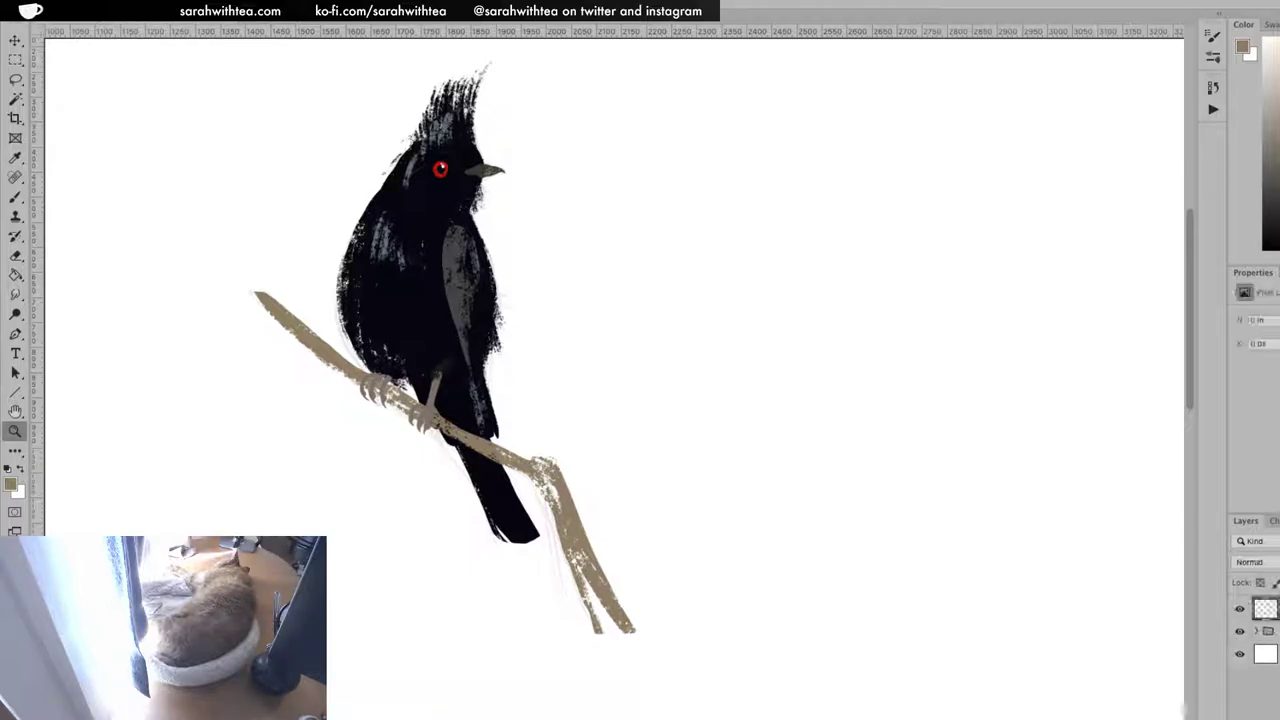
pyautogui.click(1240, 633)
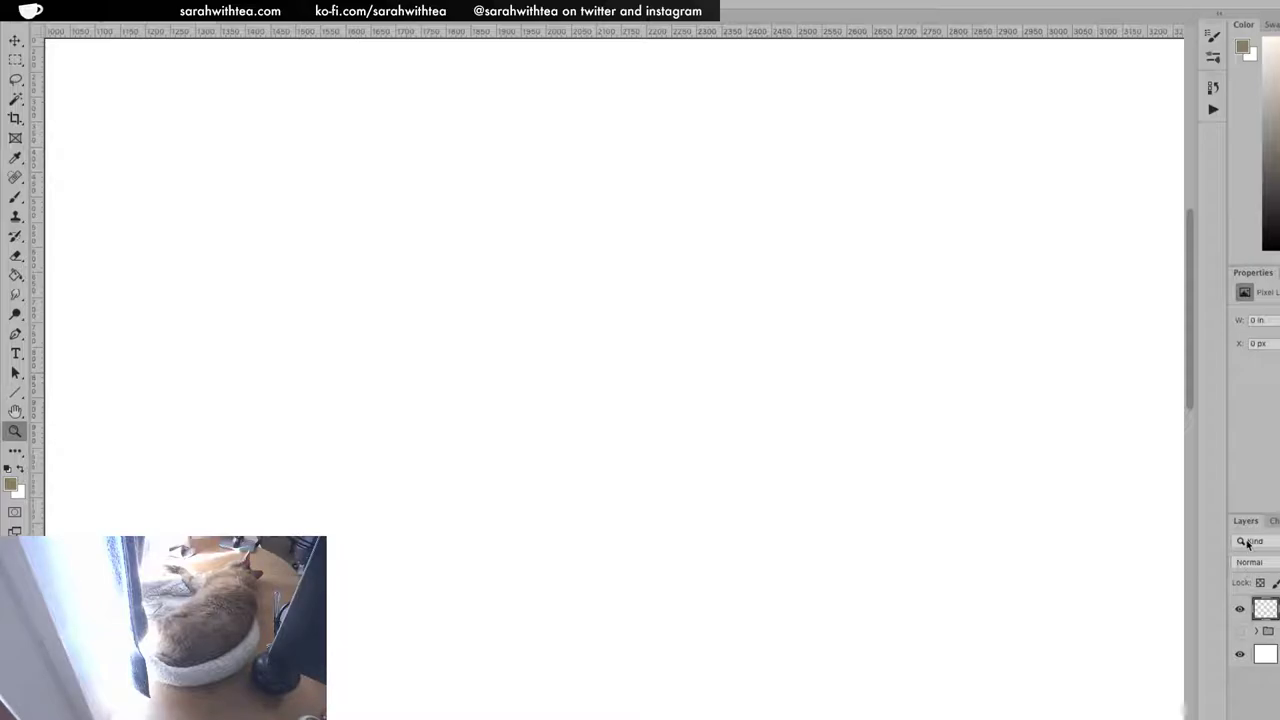
# Set up the KYLE Ultimate Pencil Soft 10px brush with a dark grey foreground colour
pyautogui.click(8, 467)
pyautogui.press('b')
pyautogui.click(55, 12)
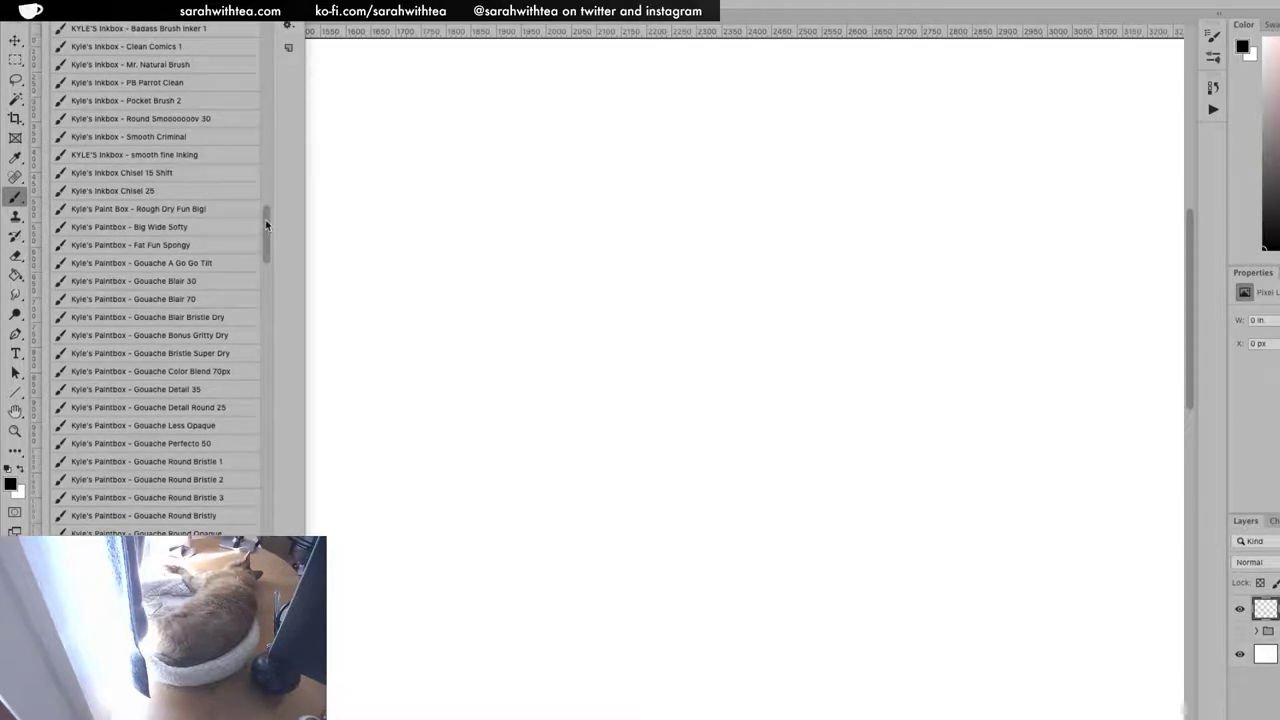
pyautogui.moveTo(265, 224); pyautogui.dragTo(269, 171)
pyautogui.click(191, 137)
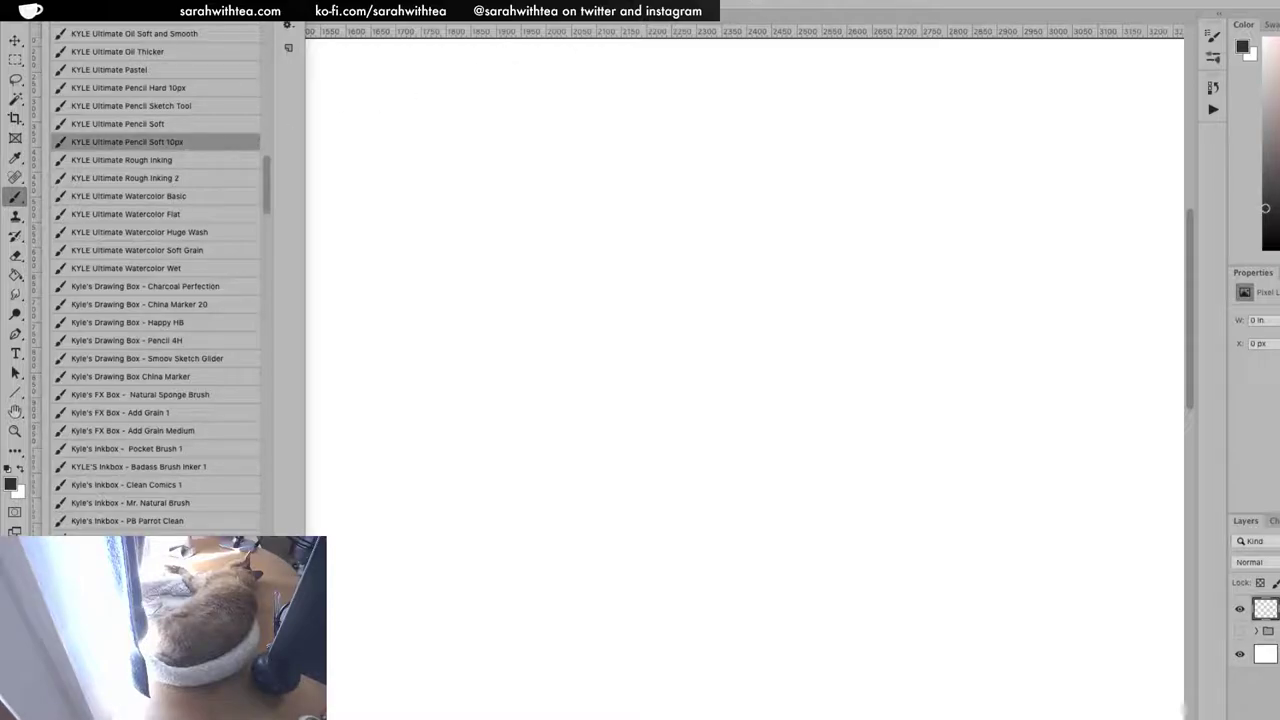
pyautogui.click(695, 58)
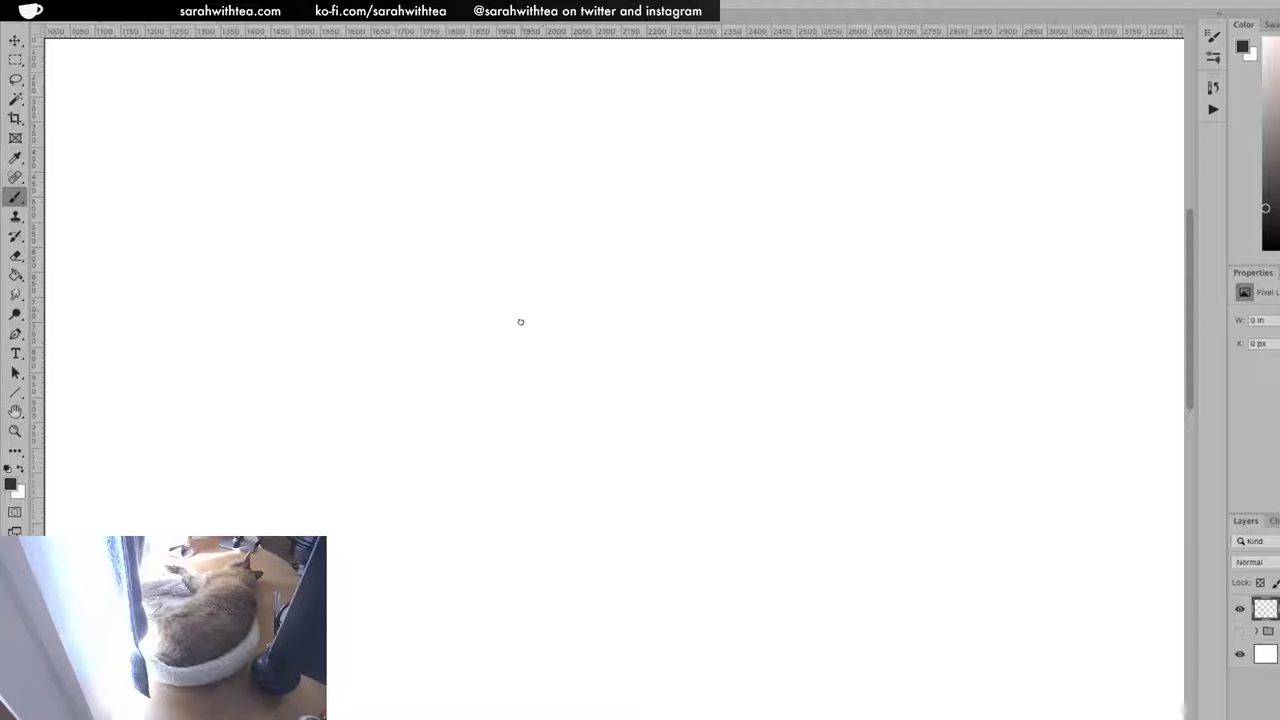
# Sketch a hooked raptor beak facing right, with a curved mouth line, shaded lower edge and darkened upper ridge
pyautogui.moveTo(586, 326)
pyautogui.mouseDown()
pyautogui.moveTo(520, 336)
pyautogui.moveTo(622, 336)
pyautogui.moveTo(651, 356)
pyautogui.mouseUp()
pyautogui.moveTo(615, 278); pyautogui.dragTo(562, 325)
pyautogui.moveTo(614, 284)
pyautogui.mouseDown()
pyautogui.moveTo(667, 319)
pyautogui.moveTo(675, 370)
pyautogui.mouseUp()
pyautogui.moveTo(667, 316); pyautogui.dragTo(675, 374)
pyautogui.moveTo(622, 334); pyautogui.dragTo(675, 380)
pyautogui.moveTo(668, 310)
pyautogui.mouseDown()
pyautogui.moveTo(676, 374)
pyautogui.moveTo(546, 340)
pyautogui.moveTo(640, 348)
pyautogui.mouseUp()
pyautogui.moveTo(551, 342); pyautogui.dragTo(666, 366)
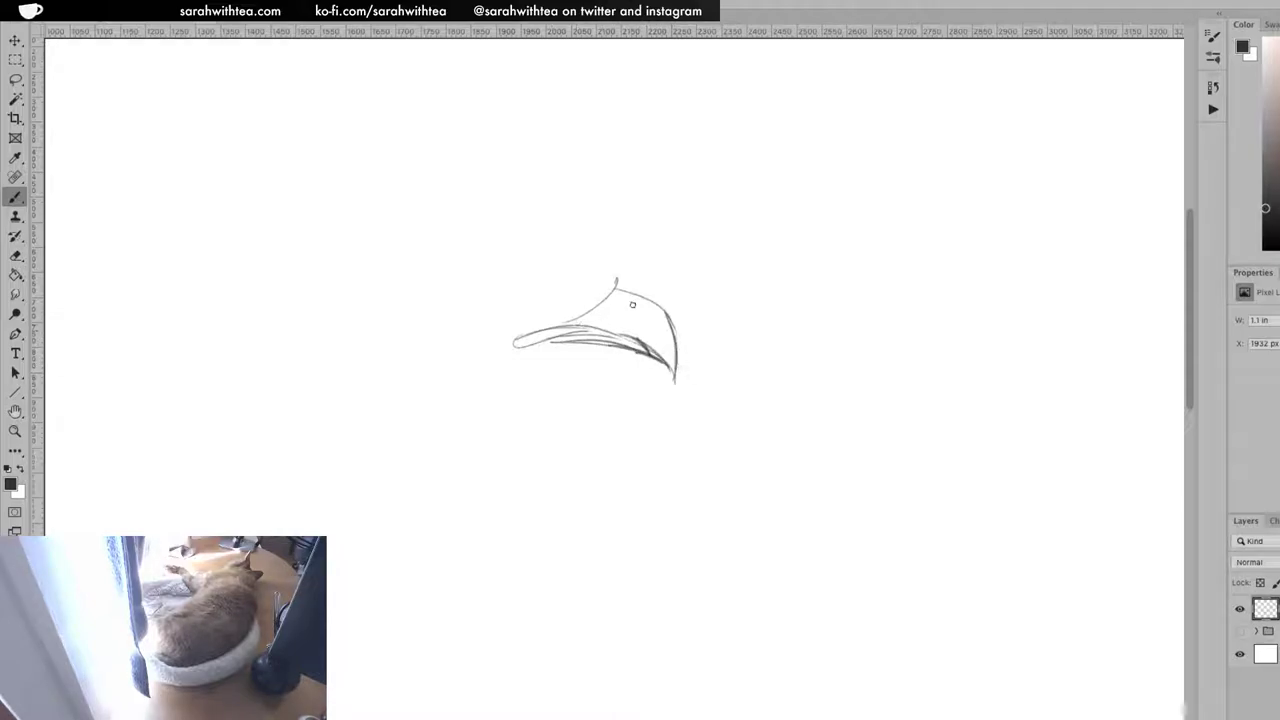
pyautogui.moveTo(614, 298)
pyautogui.mouseDown()
pyautogui.moveTo(573, 318)
pyautogui.moveTo(636, 292)
pyautogui.moveTo(668, 333)
pyautogui.moveTo(660, 305)
pyautogui.moveTo(671, 381)
pyautogui.mouseUp()
pyautogui.moveTo(661, 310); pyautogui.dragTo(676, 385)
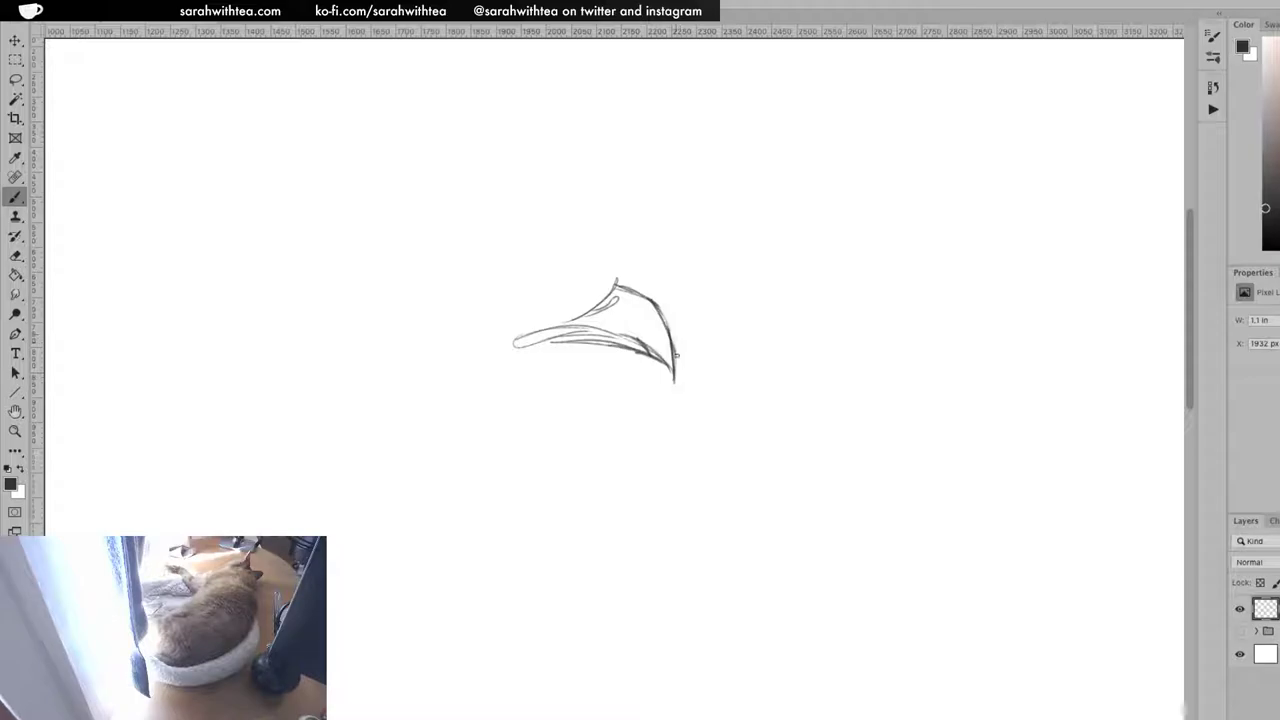
# Sketch the raptor's crown and forehead, then its round eye with a feathered brow and eye-socket lines
pyautogui.moveTo(604, 268)
pyautogui.mouseDown()
pyautogui.moveTo(614, 284)
pyautogui.moveTo(584, 228)
pyautogui.moveTo(492, 218)
pyautogui.mouseUp()
pyautogui.moveTo(612, 255); pyautogui.dragTo(536, 227)
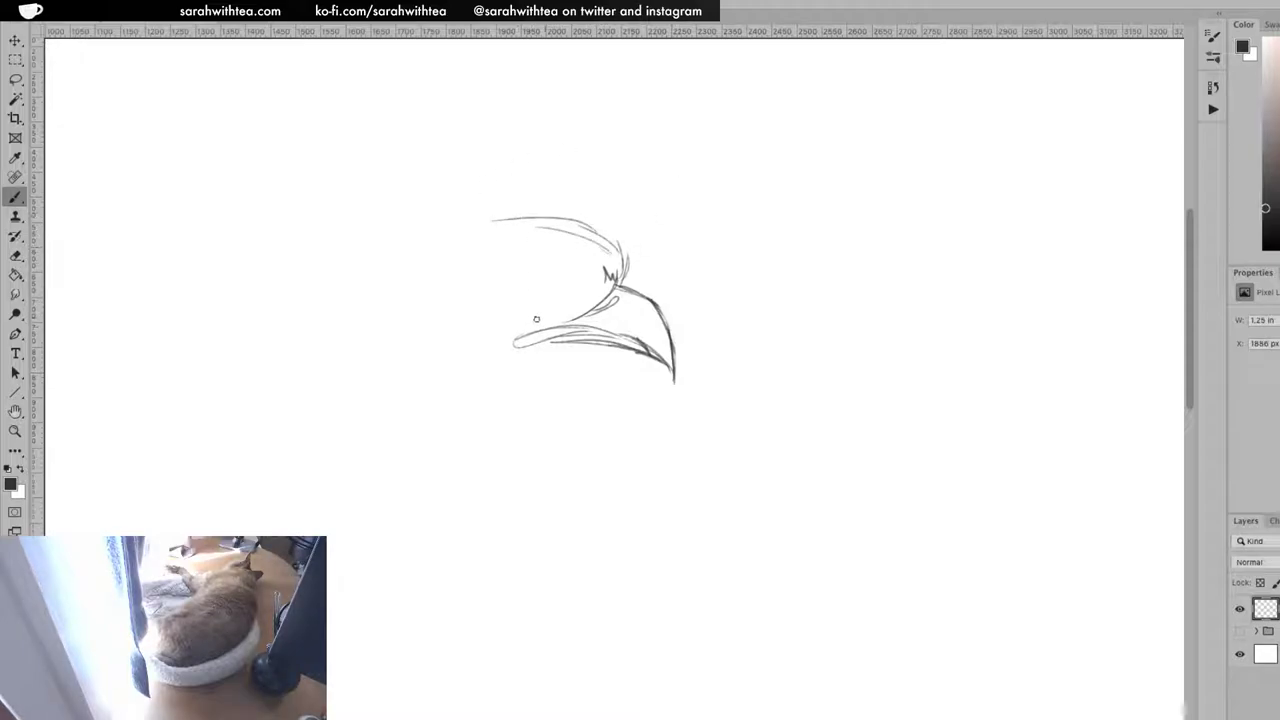
pyautogui.moveTo(523, 320)
pyautogui.mouseDown()
pyautogui.moveTo(517, 300)
pyautogui.moveTo(536, 310)
pyautogui.moveTo(530, 268)
pyautogui.moveTo(548, 282)
pyautogui.moveTo(508, 305)
pyautogui.mouseUp()
pyautogui.moveTo(498, 268)
pyautogui.mouseDown()
pyautogui.moveTo(539, 259)
pyautogui.moveTo(514, 245)
pyautogui.moveTo(612, 281)
pyautogui.mouseUp()
pyautogui.moveTo(574, 266); pyautogui.dragTo(616, 282)
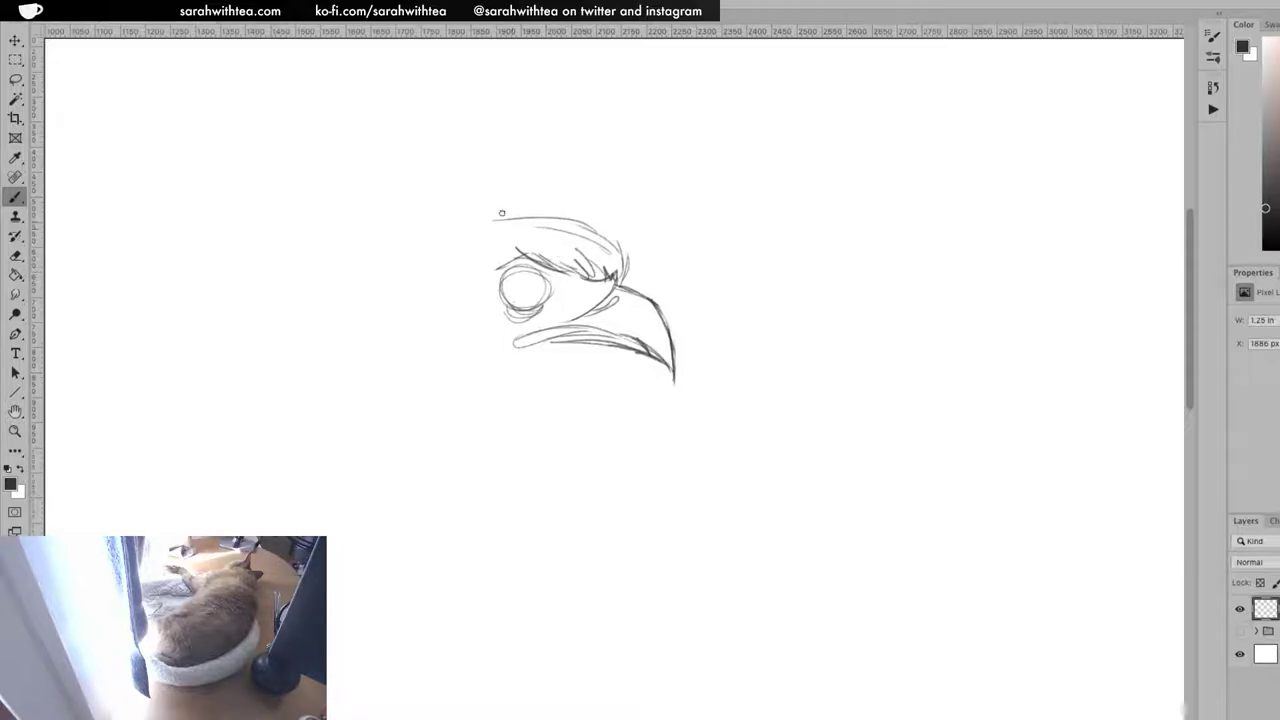
pyautogui.moveTo(520, 252)
pyautogui.mouseDown()
pyautogui.moveTo(470, 268)
pyautogui.moveTo(506, 326)
pyautogui.moveTo(470, 261)
pyautogui.moveTo(525, 333)
pyautogui.moveTo(598, 323)
pyautogui.mouseUp()
# Darken the mouth line and beak's lower edge, and add short feather strokes along the forehead
pyautogui.moveTo(514, 341)
pyautogui.mouseDown()
pyautogui.moveTo(572, 329)
pyautogui.moveTo(662, 361)
pyautogui.mouseUp()
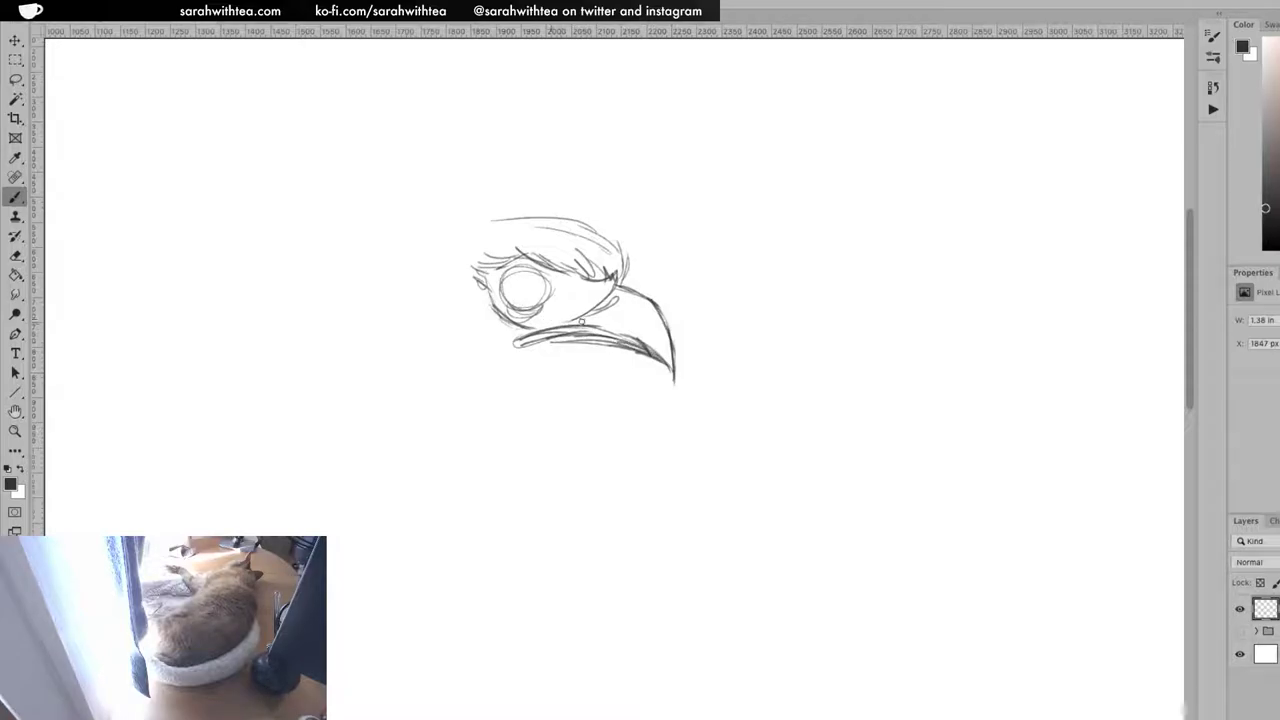
pyautogui.moveTo(566, 340)
pyautogui.mouseDown()
pyautogui.moveTo(624, 328)
pyautogui.moveTo(670, 372)
pyautogui.mouseUp()
pyautogui.moveTo(620, 336); pyautogui.dragTo(644, 346)
pyautogui.moveTo(580, 220)
pyautogui.mouseDown()
pyautogui.moveTo(620, 246)
pyautogui.moveTo(630, 274)
pyautogui.mouseUp()
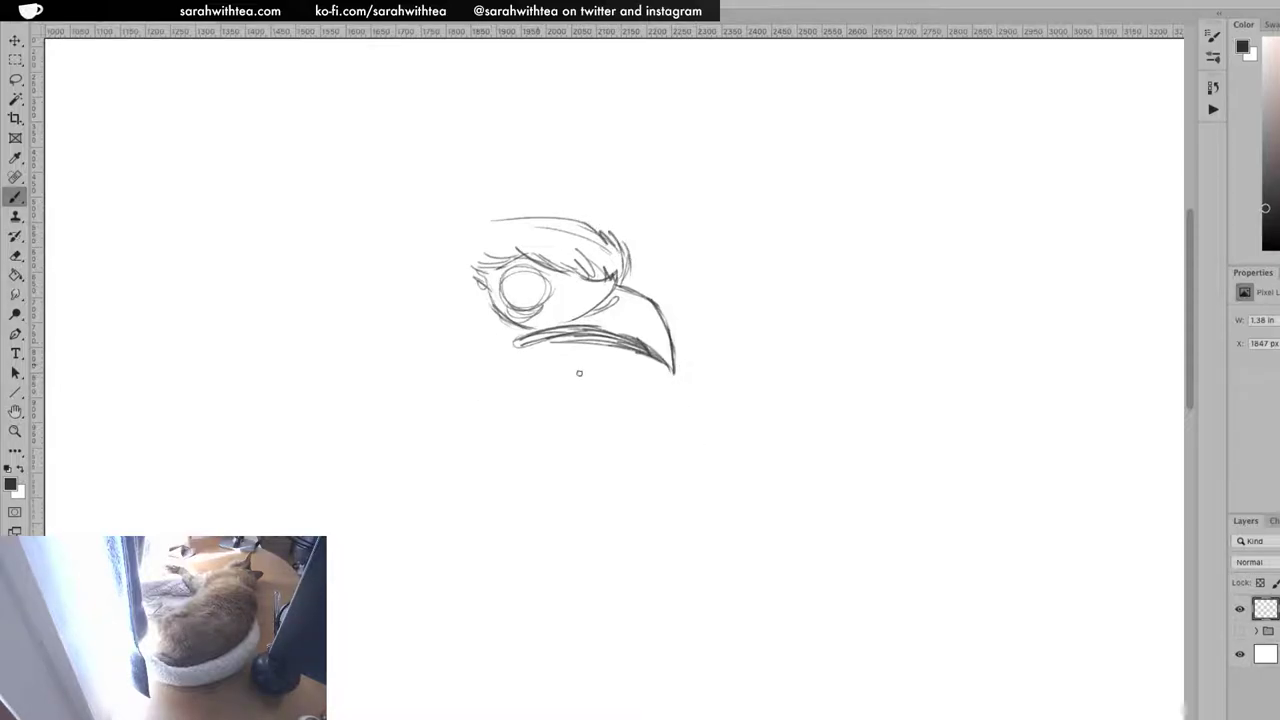
# Sketch feather strokes under the beak and down both sides of the raptor's throat
pyautogui.moveTo(593, 353)
pyautogui.mouseDown()
pyautogui.moveTo(578, 388)
pyautogui.moveTo(616, 352)
pyautogui.moveTo(576, 386)
pyautogui.moveTo(614, 358)
pyautogui.moveTo(524, 377)
pyautogui.moveTo(562, 380)
pyautogui.moveTo(600, 458)
pyautogui.mouseUp()
pyautogui.moveTo(526, 390)
pyautogui.mouseDown()
pyautogui.moveTo(481, 439)
pyautogui.moveTo(506, 434)
pyautogui.moveTo(502, 484)
pyautogui.mouseUp()
pyautogui.moveTo(516, 432); pyautogui.dragTo(508, 460)
pyautogui.moveTo(518, 406); pyautogui.dragTo(484, 440)
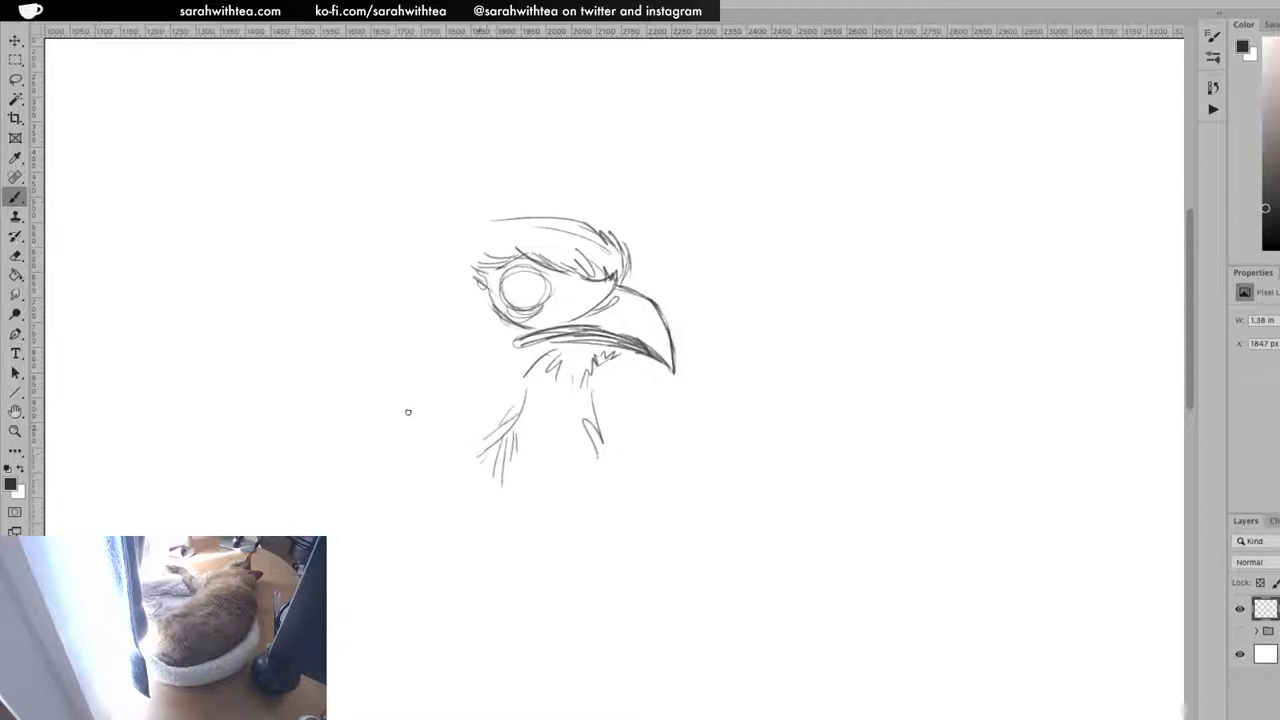
# Sketch loose feather strokes along the nape and shoulder and down the raptor's chest
pyautogui.moveTo(477, 372)
pyautogui.mouseDown()
pyautogui.moveTo(414, 428)
pyautogui.moveTo(438, 428)
pyautogui.mouseUp()
pyautogui.moveTo(472, 378)
pyautogui.mouseDown()
pyautogui.moveTo(420, 398)
pyautogui.moveTo(441, 389)
pyautogui.moveTo(404, 446)
pyautogui.mouseUp()
pyautogui.moveTo(492, 358)
pyautogui.mouseDown()
pyautogui.moveTo(469, 462)
pyautogui.moveTo(489, 380)
pyautogui.moveTo(456, 430)
pyautogui.moveTo(466, 416)
pyautogui.moveTo(478, 494)
pyautogui.mouseUp()
pyautogui.moveTo(528, 482); pyautogui.dragTo(524, 508)
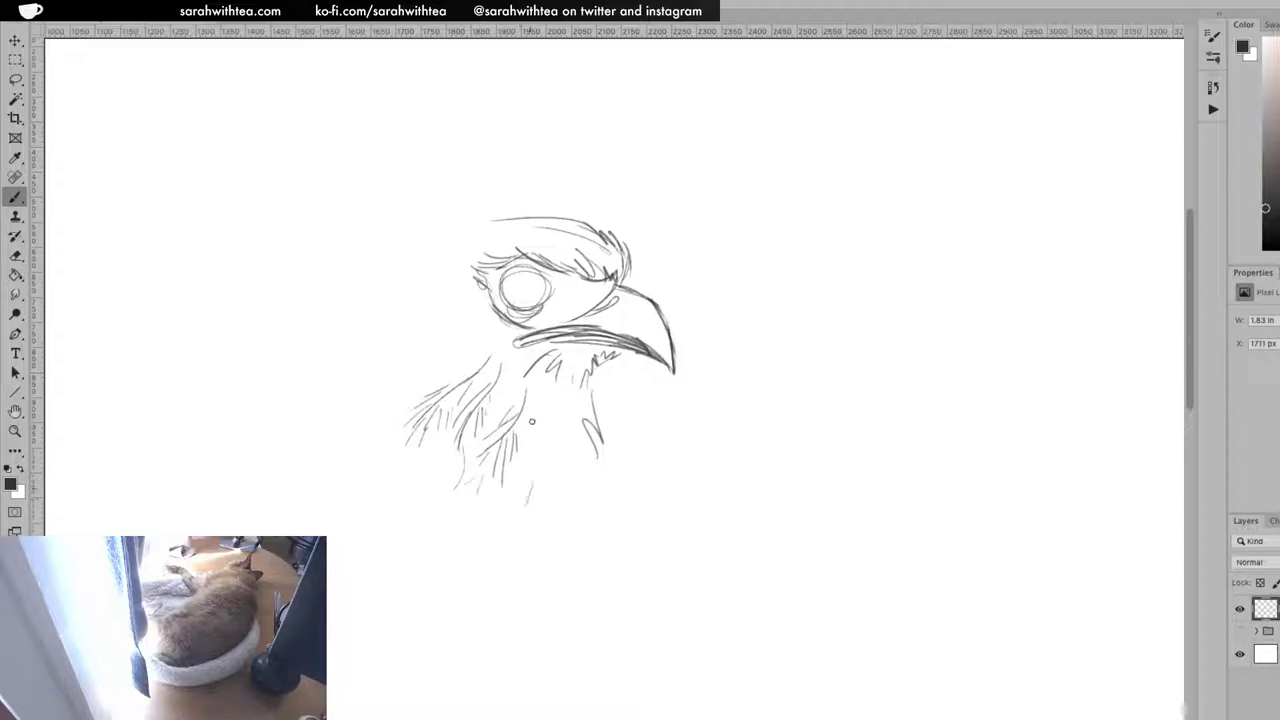
pyautogui.moveTo(554, 412)
pyautogui.mouseDown()
pyautogui.moveTo(566, 500)
pyautogui.moveTo(593, 449)
pyautogui.moveTo(608, 462)
pyautogui.moveTo(592, 516)
pyautogui.mouseUp()
# Add light chest strokes, darken the rim of the raptor's eye, and redraw its hooked beak with a shorter, darker outline
pyautogui.moveTo(558, 368); pyautogui.dragTo(568, 362)
pyautogui.moveTo(503, 286)
pyautogui.mouseDown()
pyautogui.moveTo(518, 307)
pyautogui.moveTo(542, 303)
pyautogui.moveTo(511, 297)
pyautogui.moveTo(535, 280)
pyautogui.moveTo(550, 288)
pyautogui.moveTo(506, 294)
pyautogui.moveTo(540, 266)
pyautogui.moveTo(550, 276)
pyautogui.mouseUp()
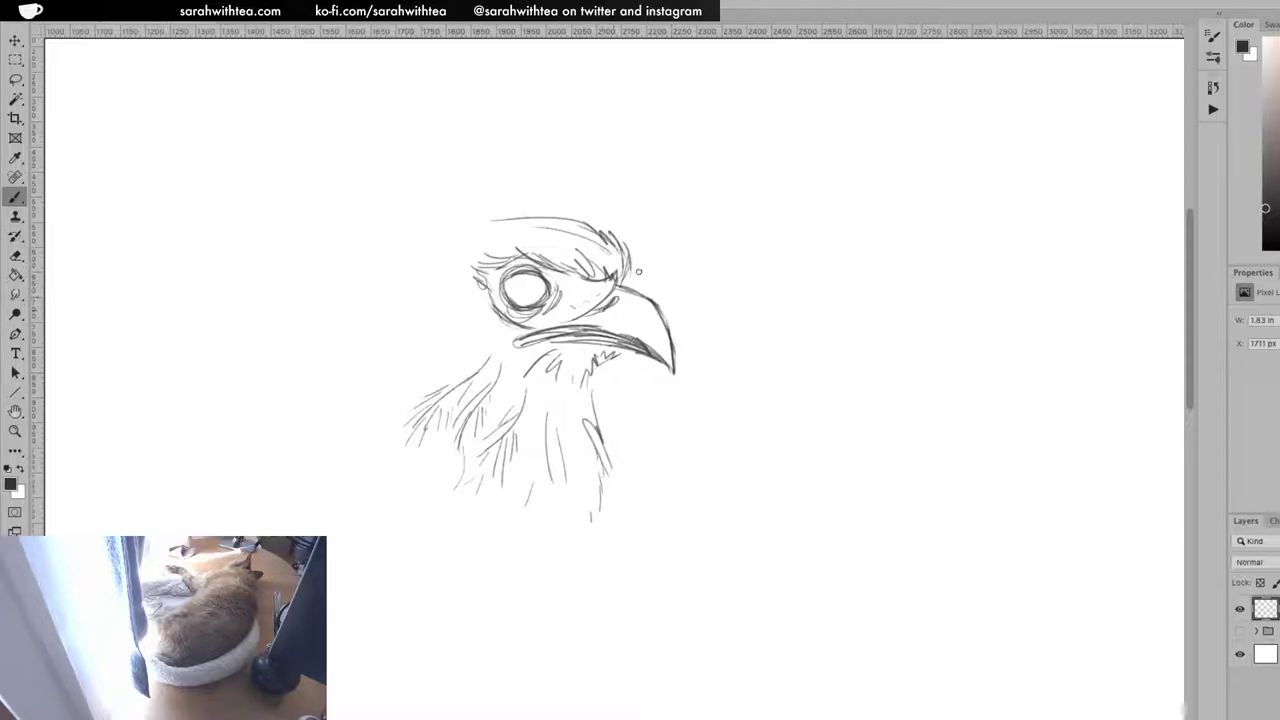
pyautogui.moveTo(634, 274)
pyautogui.mouseDown()
pyautogui.moveTo(617, 312)
pyautogui.moveTo(648, 300)
pyautogui.moveTo(660, 318)
pyautogui.moveTo(664, 370)
pyautogui.moveTo(652, 372)
pyautogui.mouseUp()
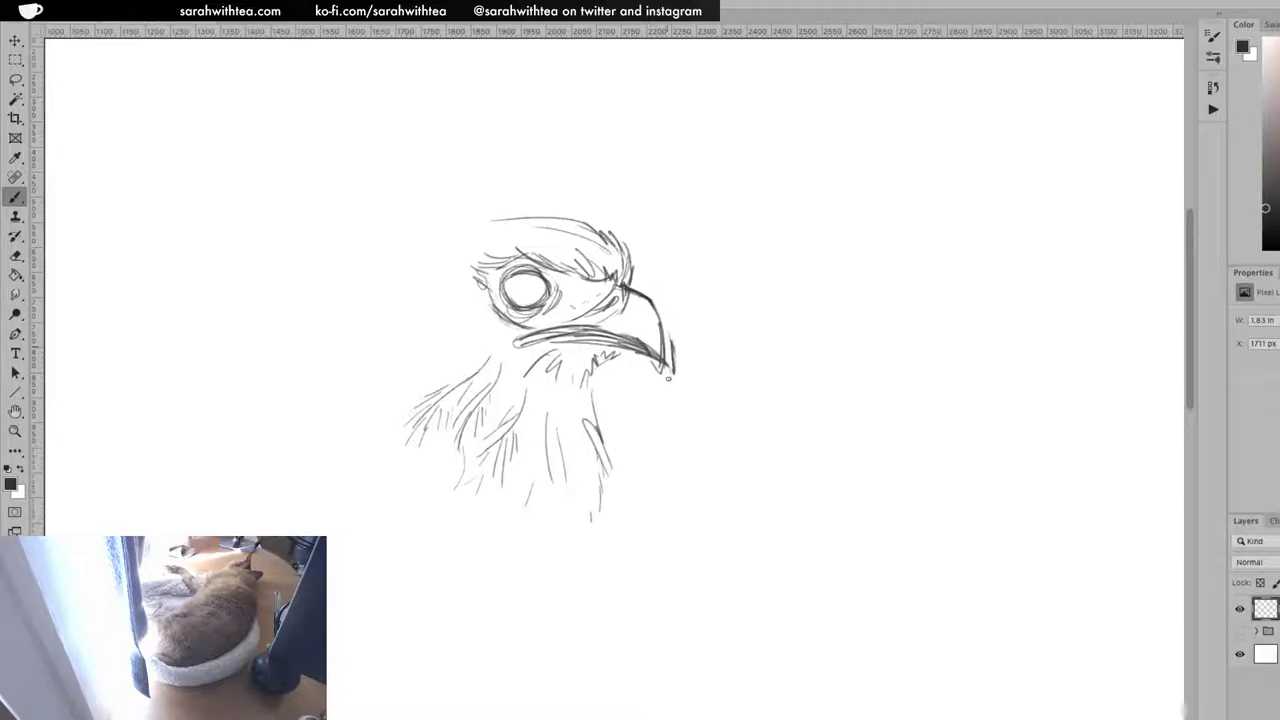
pyautogui.hotkey('ctrl', 'z')
pyautogui.moveTo(636, 338); pyautogui.dragTo(664, 374)
# Mark the back of the raptor's crown and sketch more feather strokes along its nape, shoulder and lower chest
pyautogui.moveTo(466, 216); pyautogui.dragTo(485, 224)
pyautogui.moveTo(445, 289)
pyautogui.mouseDown()
pyautogui.moveTo(412, 301)
pyautogui.moveTo(438, 326)
pyautogui.moveTo(412, 359)
pyautogui.moveTo(455, 333)
pyautogui.moveTo(382, 417)
pyautogui.mouseUp()
pyautogui.moveTo(444, 362)
pyautogui.mouseDown()
pyautogui.moveTo(390, 382)
pyautogui.moveTo(375, 403)
pyautogui.moveTo(371, 415)
pyautogui.moveTo(405, 422)
pyautogui.moveTo(407, 390)
pyautogui.moveTo(362, 410)
pyautogui.mouseUp()
pyautogui.moveTo(392, 392); pyautogui.dragTo(370, 428)
pyautogui.moveTo(608, 494); pyautogui.dragTo(592, 590)
pyautogui.moveTo(594, 534)
pyautogui.mouseDown()
pyautogui.moveTo(584, 586)
pyautogui.moveTo(566, 593)
pyautogui.mouseUp()
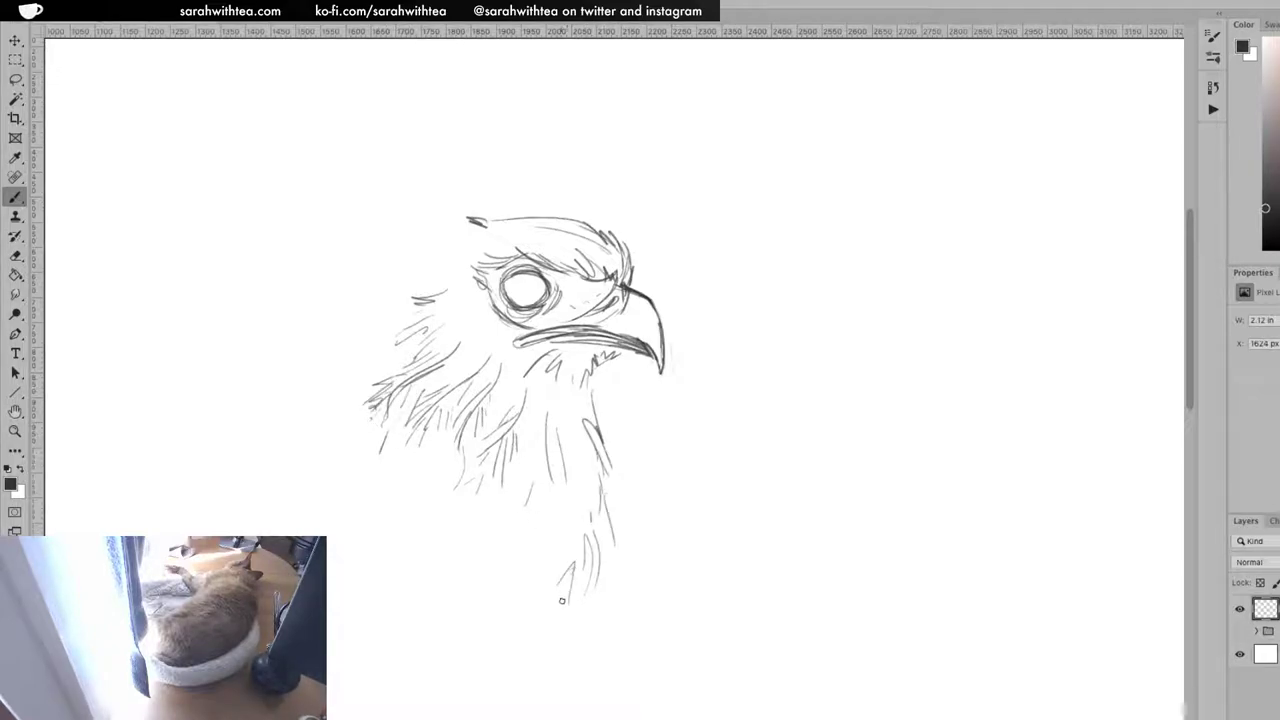
pyautogui.moveTo(545, 529)
pyautogui.mouseDown()
pyautogui.moveTo(524, 586)
pyautogui.moveTo(462, 533)
pyautogui.mouseUp()
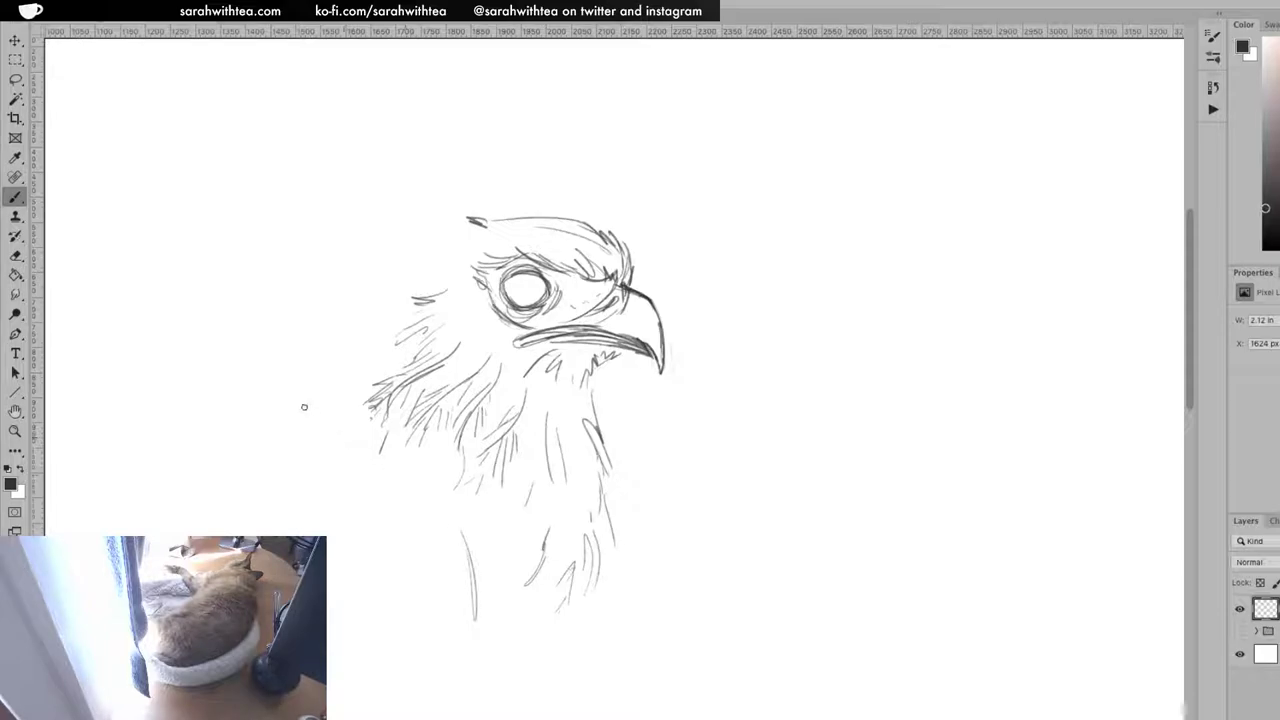
# Sketch three long, narrow crest feathers fanning up and back from the rear of the raptor's crown
pyautogui.moveTo(487, 222)
pyautogui.mouseDown()
pyautogui.moveTo(449, 180)
pyautogui.moveTo(468, 214)
pyautogui.mouseUp()
pyautogui.moveTo(459, 206)
pyautogui.mouseDown()
pyautogui.moveTo(436, 82)
pyautogui.moveTo(465, 214)
pyautogui.mouseUp()
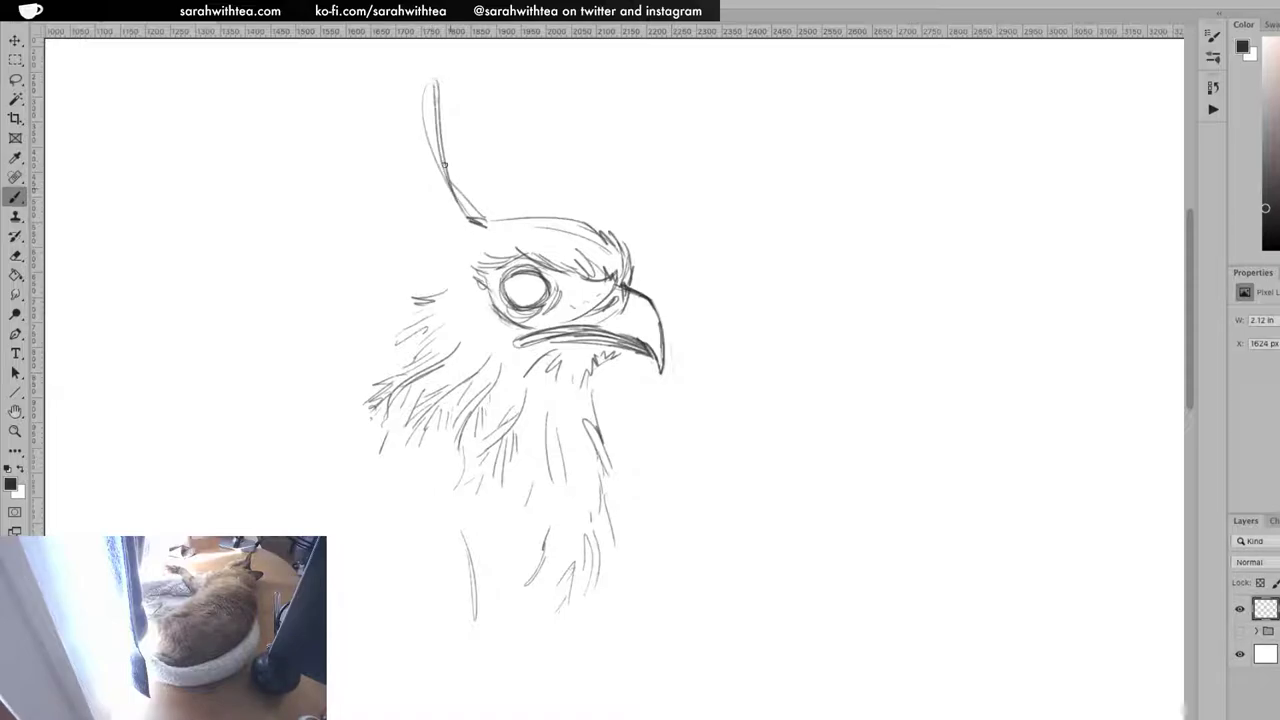
pyautogui.moveTo(458, 212); pyautogui.dragTo(386, 110)
pyautogui.moveTo(386, 110)
pyautogui.mouseDown()
pyautogui.moveTo(471, 221)
pyautogui.moveTo(388, 130)
pyautogui.moveTo(390, 105)
pyautogui.moveTo(451, 215)
pyautogui.moveTo(349, 174)
pyautogui.moveTo(412, 228)
pyautogui.mouseUp()
pyautogui.moveTo(349, 152); pyautogui.dragTo(368, 175)
pyautogui.moveTo(462, 240)
pyautogui.mouseDown()
pyautogui.moveTo(337, 142)
pyautogui.moveTo(441, 228)
pyautogui.moveTo(415, 210)
pyautogui.moveTo(462, 233)
pyautogui.moveTo(438, 215)
pyautogui.moveTo(478, 233)
pyautogui.mouseUp()
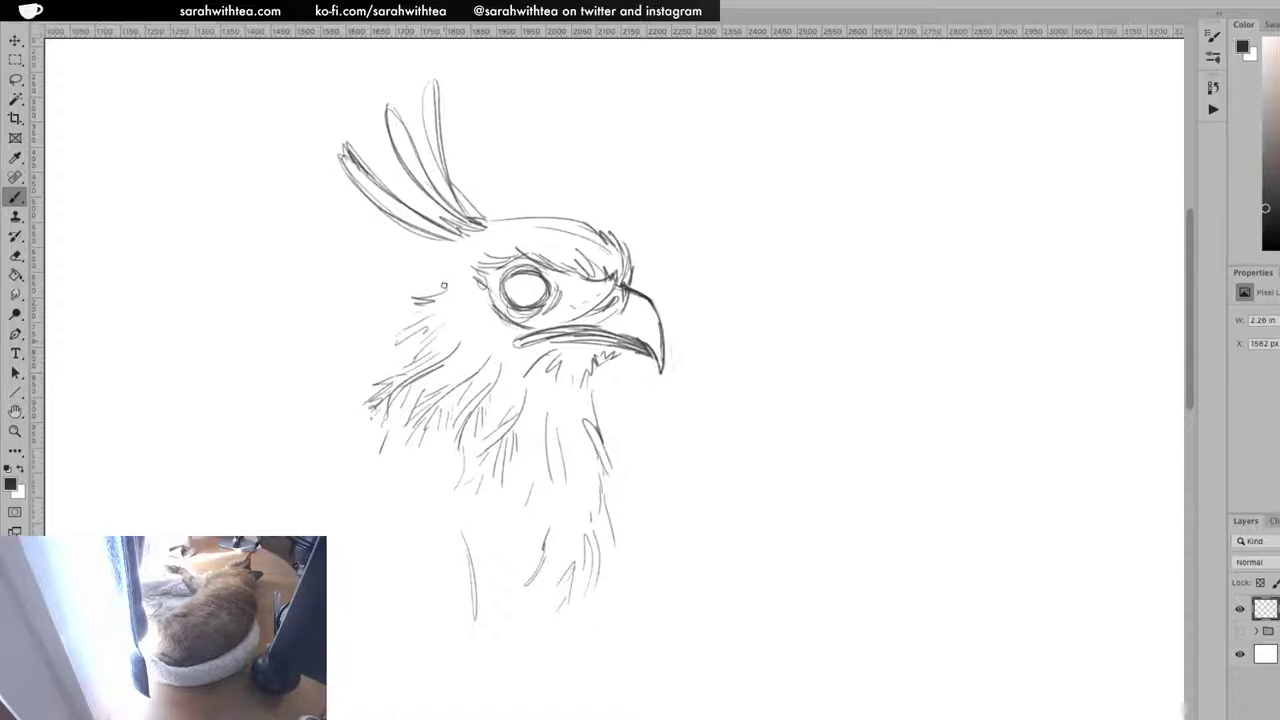
# Fill out the crest behind the raptor's head with longer and shorter feathers down to the nape, and darken their outlines
pyautogui.moveTo(341, 340); pyautogui.dragTo(420, 295)
pyautogui.moveTo(362, 342)
pyautogui.mouseDown()
pyautogui.moveTo(405, 308)
pyautogui.moveTo(334, 351)
pyautogui.moveTo(418, 300)
pyautogui.moveTo(370, 266)
pyautogui.moveTo(434, 288)
pyautogui.moveTo(350, 282)
pyautogui.moveTo(430, 265)
pyautogui.moveTo(424, 290)
pyautogui.moveTo(362, 289)
pyautogui.moveTo(372, 286)
pyautogui.mouseUp()
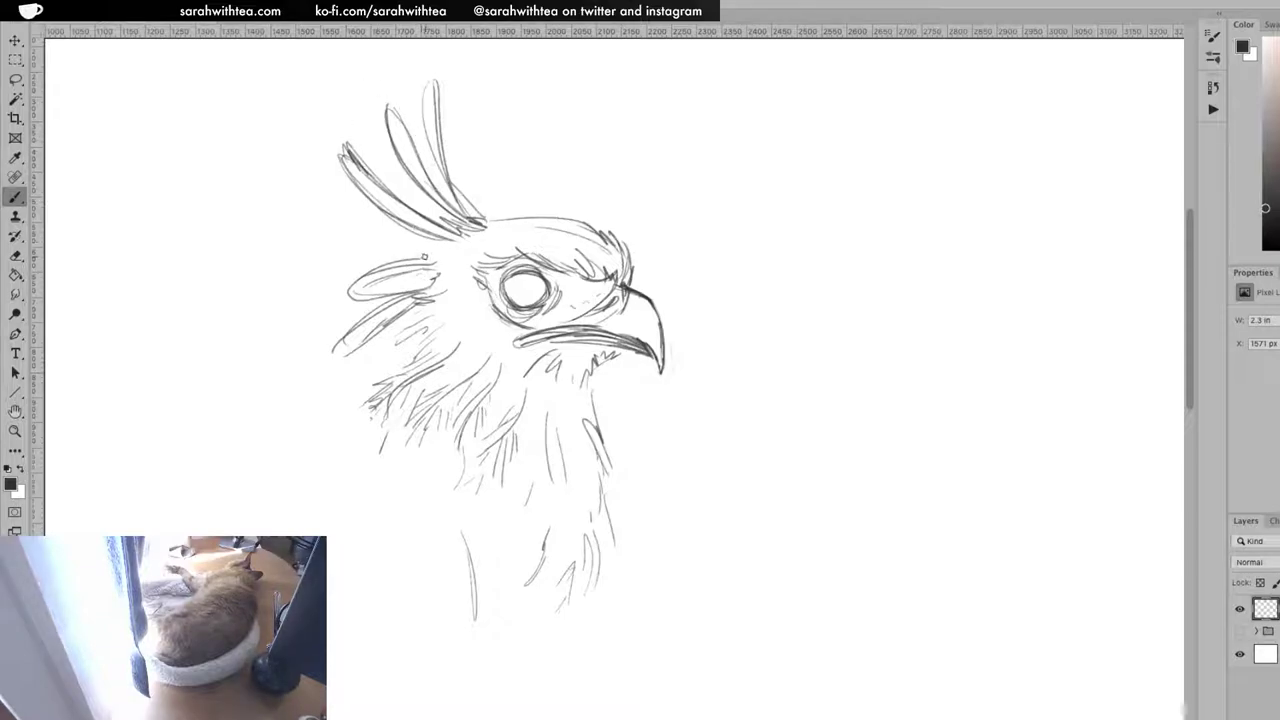
pyautogui.keyDown('shift'); pyautogui.click(283, 207); pyautogui.keyUp('shift')
pyautogui.moveTo(290, 213)
pyautogui.mouseDown()
pyautogui.moveTo(448, 262)
pyautogui.moveTo(442, 241)
pyautogui.moveTo(367, 232)
pyautogui.moveTo(430, 242)
pyautogui.mouseUp()
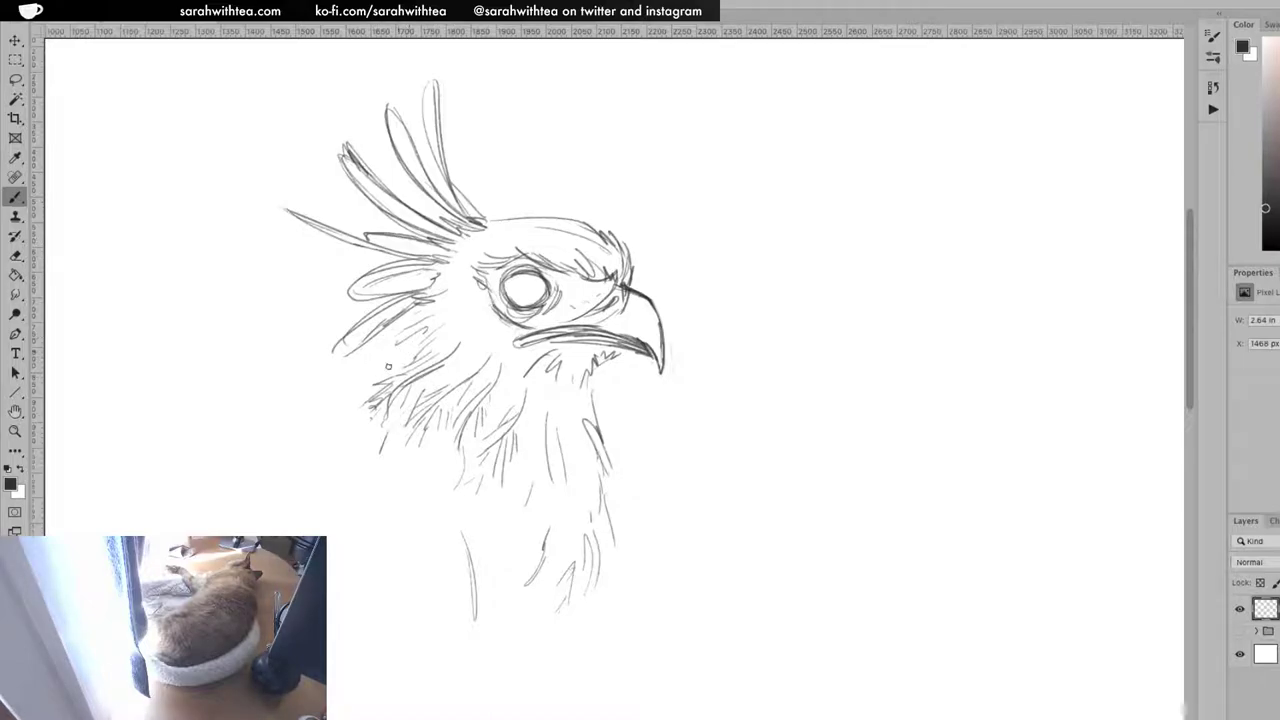
pyautogui.moveTo(338, 402); pyautogui.dragTo(410, 361)
pyautogui.moveTo(386, 340); pyautogui.dragTo(430, 294)
pyautogui.moveTo(330, 358); pyautogui.dragTo(434, 286)
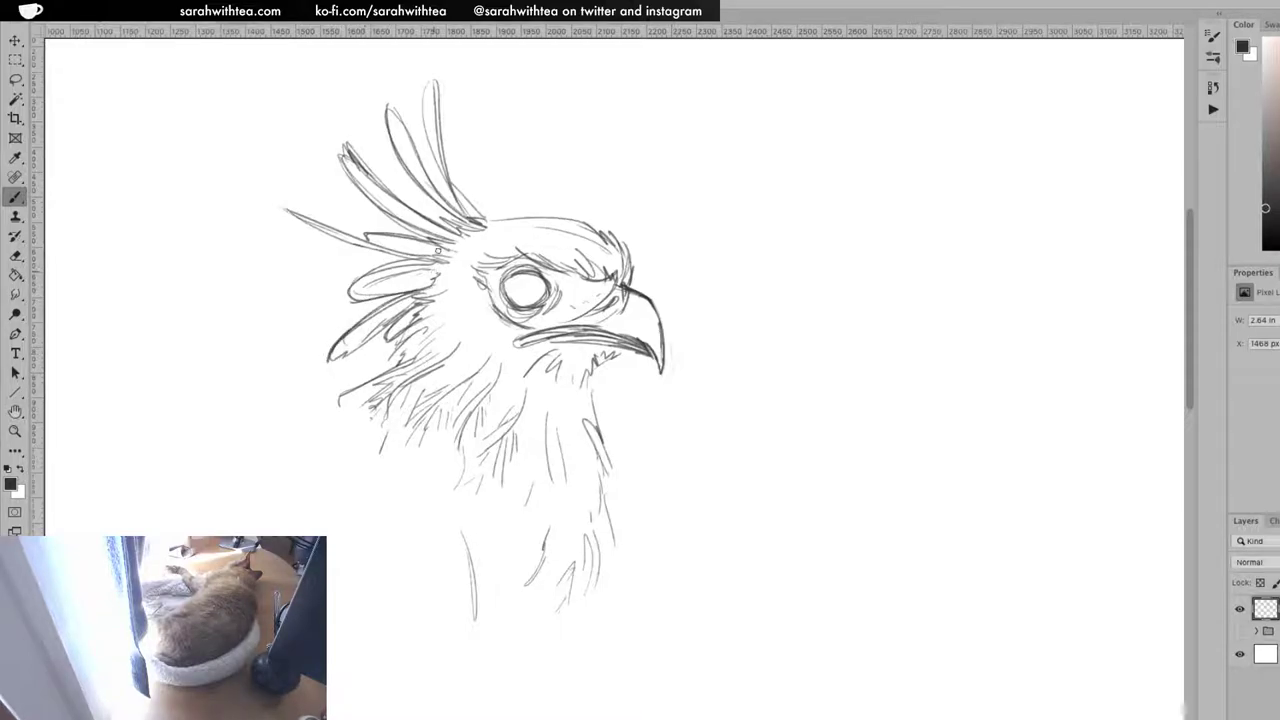
pyautogui.moveTo(283, 207)
pyautogui.mouseDown()
pyautogui.moveTo(362, 242)
pyautogui.moveTo(456, 248)
pyautogui.mouseUp()
pyautogui.moveTo(430, 143)
pyautogui.mouseDown()
pyautogui.moveTo(434, 82)
pyautogui.moveTo(429, 144)
pyautogui.moveTo(444, 182)
pyautogui.mouseUp()
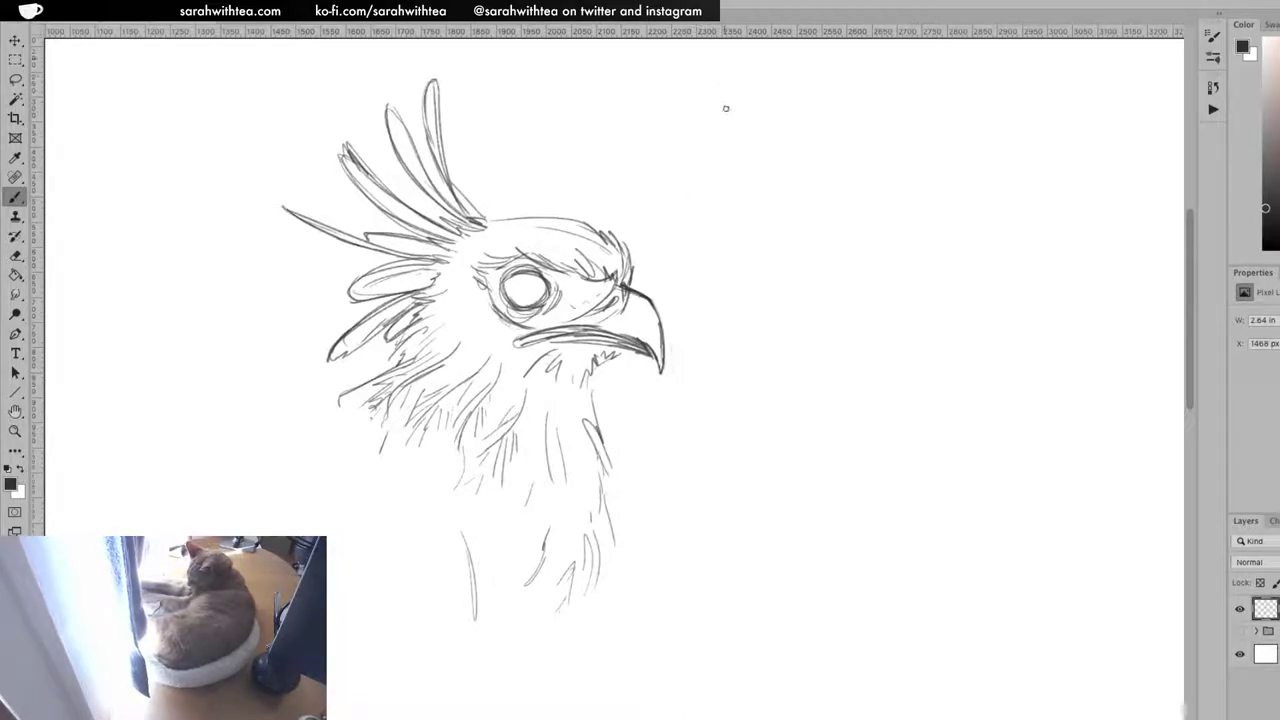
# Sketch a small front view of the raptor's head beside the profile, with crown line, angled brows, eyes and pointed beak
pyautogui.moveTo(692, 133)
pyautogui.mouseDown()
pyautogui.moveTo(716, 123)
pyautogui.moveTo(760, 135)
pyautogui.mouseUp()
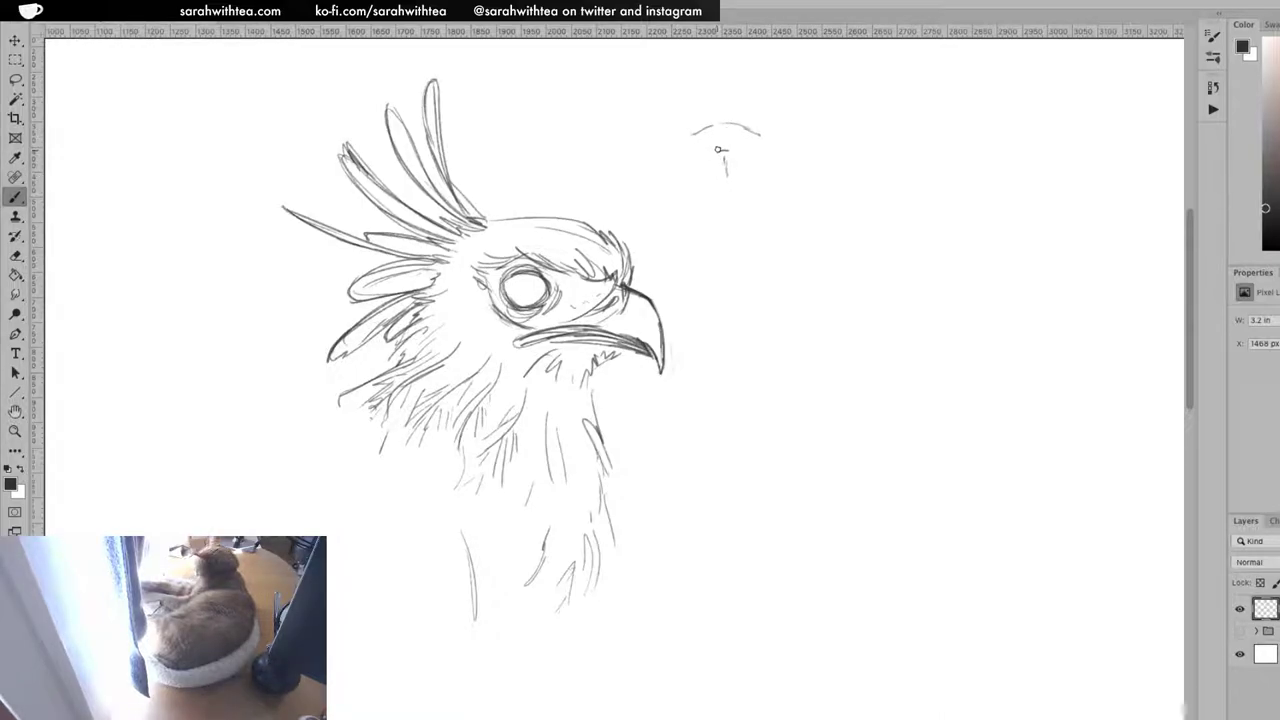
pyautogui.moveTo(703, 140)
pyautogui.mouseDown()
pyautogui.moveTo(718, 152)
pyautogui.moveTo(753, 137)
pyautogui.moveTo(746, 174)
pyautogui.moveTo(703, 174)
pyautogui.moveTo(753, 138)
pyautogui.mouseUp()
pyautogui.moveTo(753, 138); pyautogui.dragTo(749, 172)
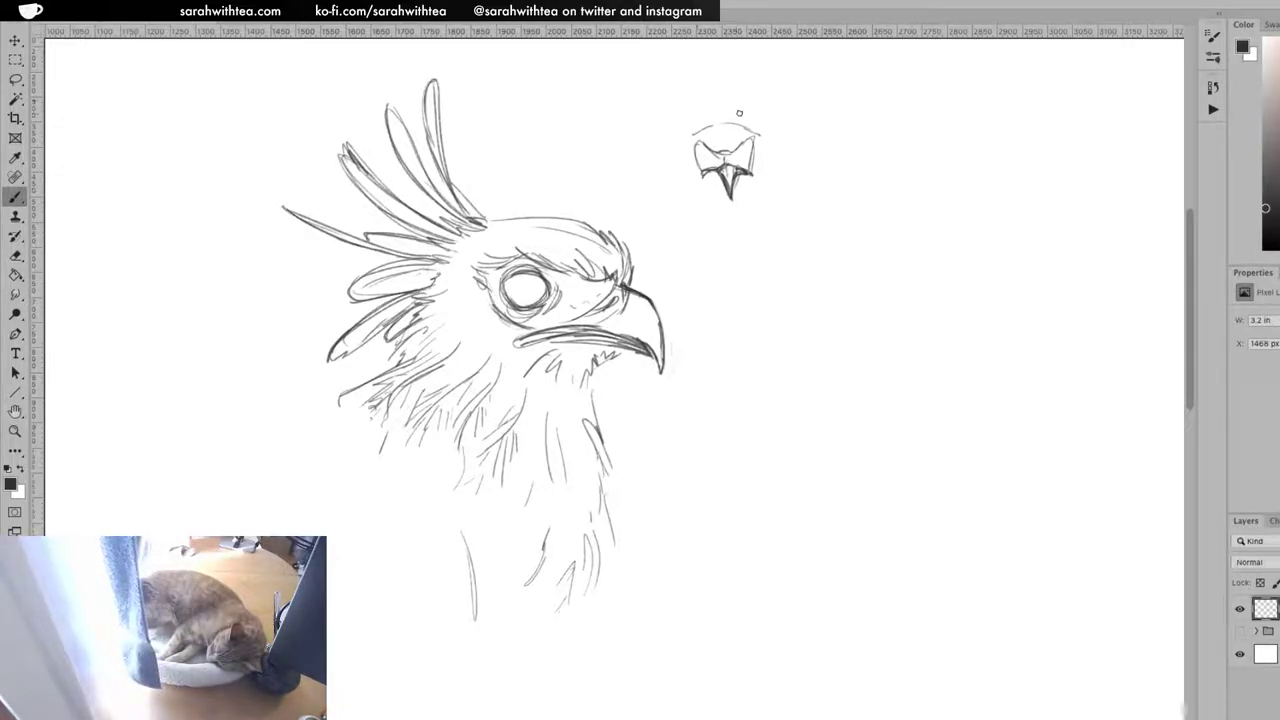
pyautogui.moveTo(704, 162)
pyautogui.mouseDown()
pyautogui.moveTo(699, 151)
pyautogui.moveTo(704, 164)
pyautogui.moveTo(750, 156)
pyautogui.moveTo(726, 162)
pyautogui.mouseUp()
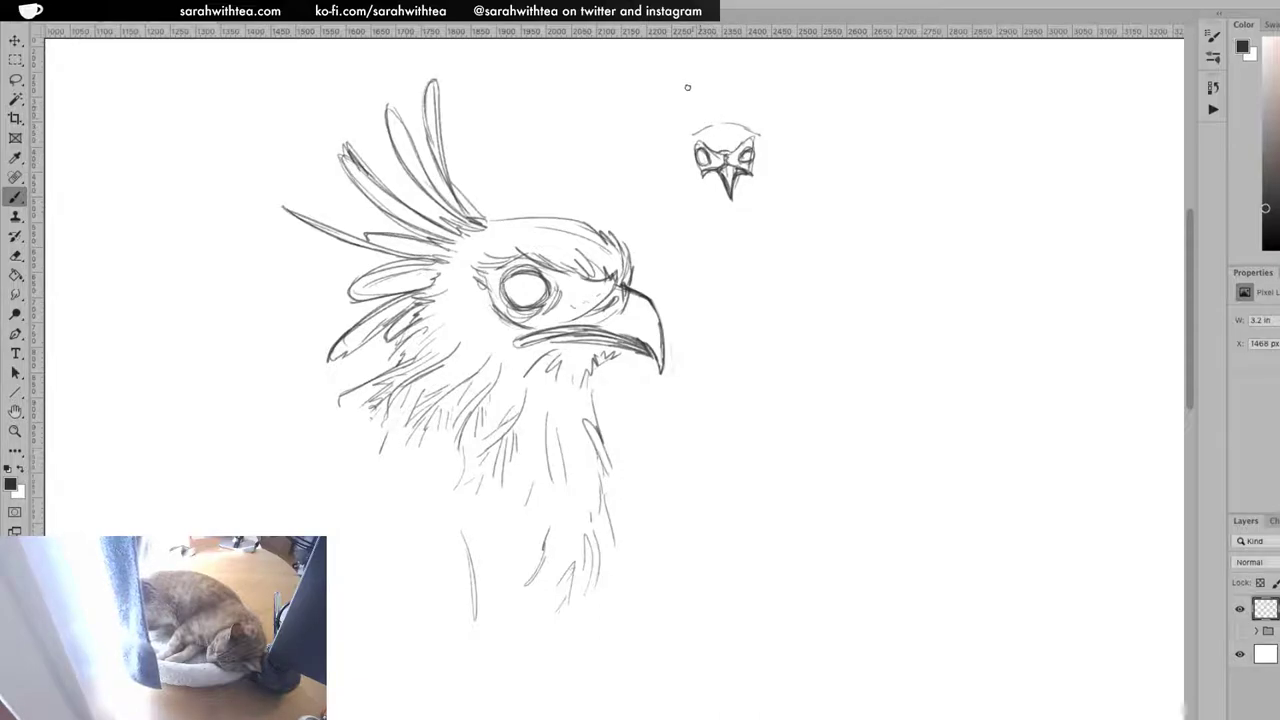
# Add crest feathers along the crown and one side of the small front-view head, throat strokes, and darker eyes
pyautogui.moveTo(706, 112); pyautogui.dragTo(713, 125)
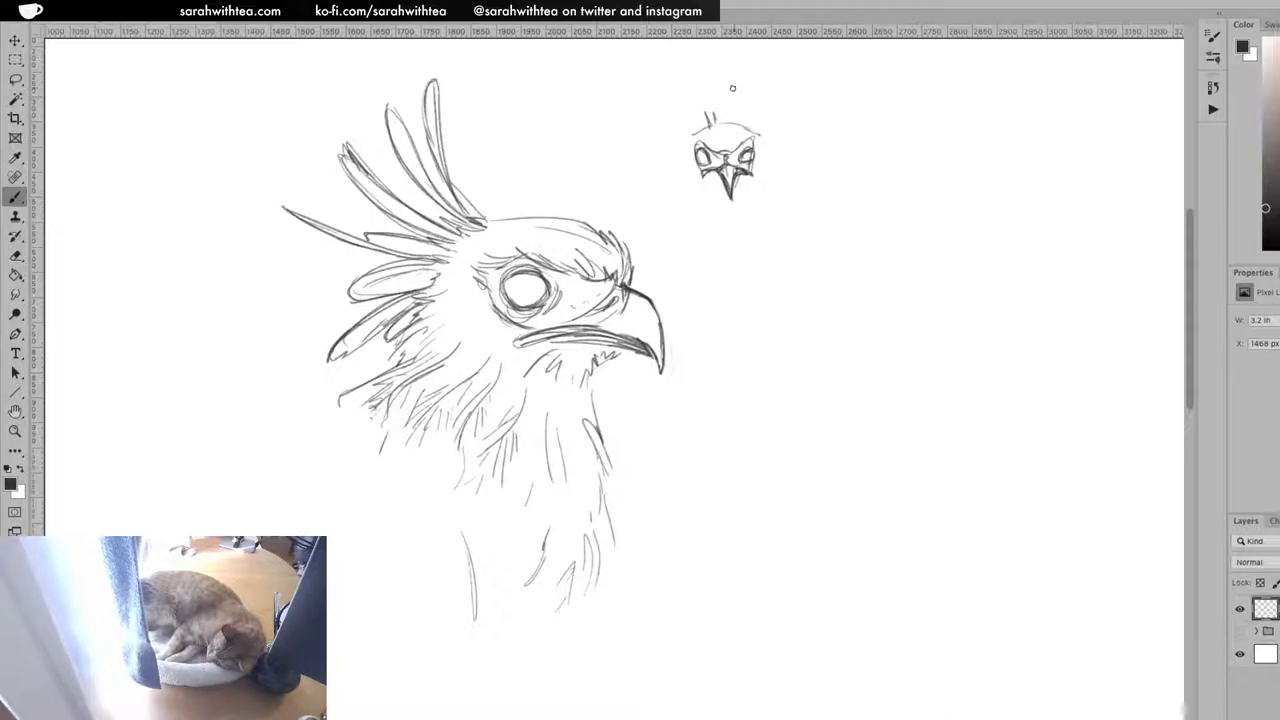
pyautogui.moveTo(740, 120)
pyautogui.mouseDown()
pyautogui.moveTo(784, 80)
pyautogui.moveTo(748, 118)
pyautogui.moveTo(808, 104)
pyautogui.moveTo(826, 124)
pyautogui.moveTo(758, 140)
pyautogui.moveTo(812, 154)
pyautogui.moveTo(762, 144)
pyautogui.moveTo(786, 168)
pyautogui.mouseUp()
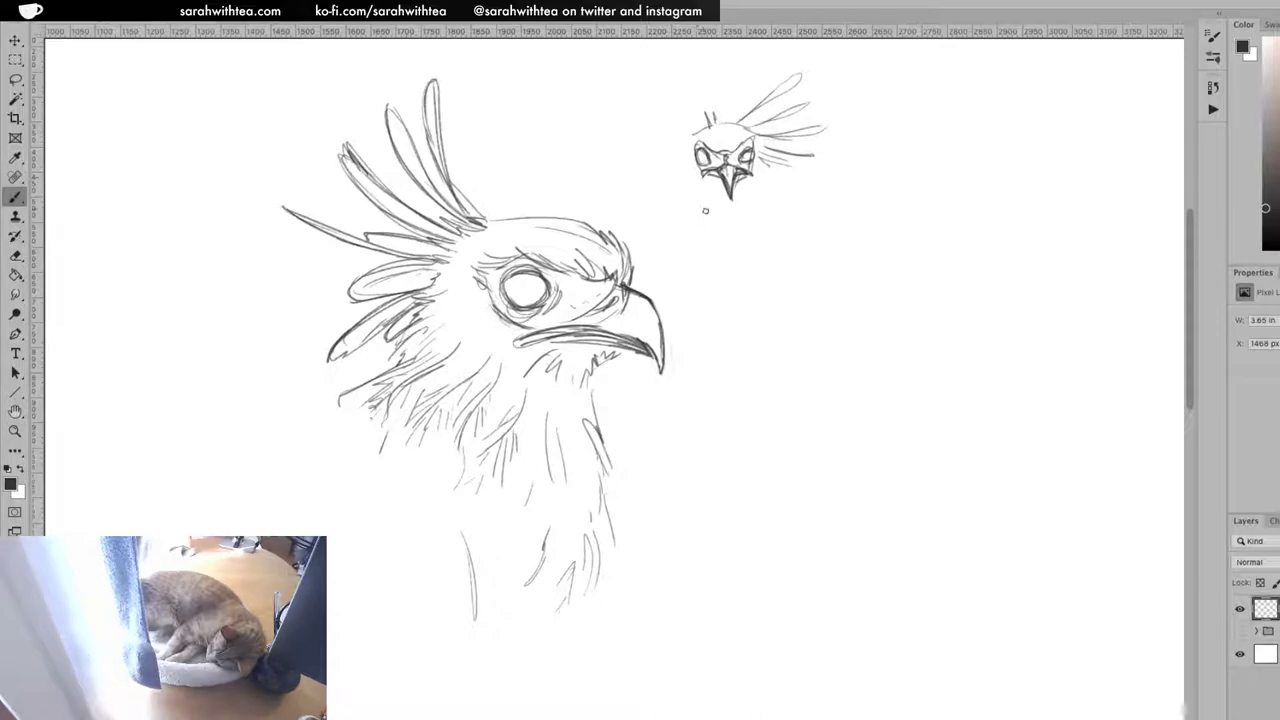
pyautogui.moveTo(705, 190); pyautogui.dragTo(707, 200)
pyautogui.moveTo(711, 188); pyautogui.dragTo(724, 216)
pyautogui.moveTo(742, 150)
pyautogui.mouseDown()
pyautogui.moveTo(752, 160)
pyautogui.moveTo(706, 164)
pyautogui.mouseUp()
# Complete the radiating crest around the small front-view head with feathers on its other side and below both cheeks
pyautogui.moveTo(712, 118)
pyautogui.mouseDown()
pyautogui.moveTo(696, 128)
pyautogui.moveTo(654, 92)
pyautogui.moveTo(688, 129)
pyautogui.moveTo(604, 112)
pyautogui.moveTo(680, 126)
pyautogui.moveTo(644, 70)
pyautogui.mouseUp()
pyautogui.moveTo(644, 70)
pyautogui.mouseDown()
pyautogui.moveTo(716, 126)
pyautogui.moveTo(734, 120)
pyautogui.moveTo(594, 150)
pyautogui.moveTo(640, 152)
pyautogui.moveTo(630, 186)
pyautogui.moveTo(672, 224)
pyautogui.mouseUp()
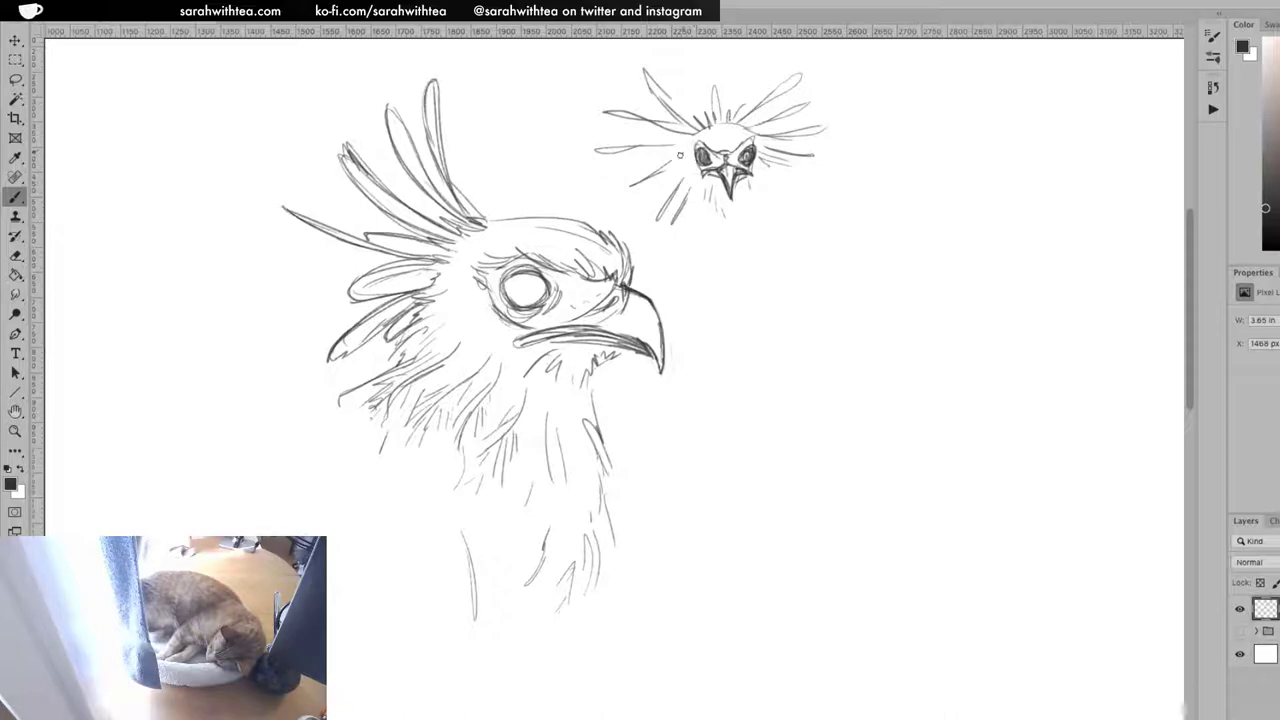
pyautogui.moveTo(690, 148); pyautogui.dragTo(652, 168)
pyautogui.moveTo(700, 146)
pyautogui.mouseDown()
pyautogui.moveTo(666, 162)
pyautogui.moveTo(676, 184)
pyautogui.mouseUp()
pyautogui.moveTo(818, 200); pyautogui.dragTo(762, 168)
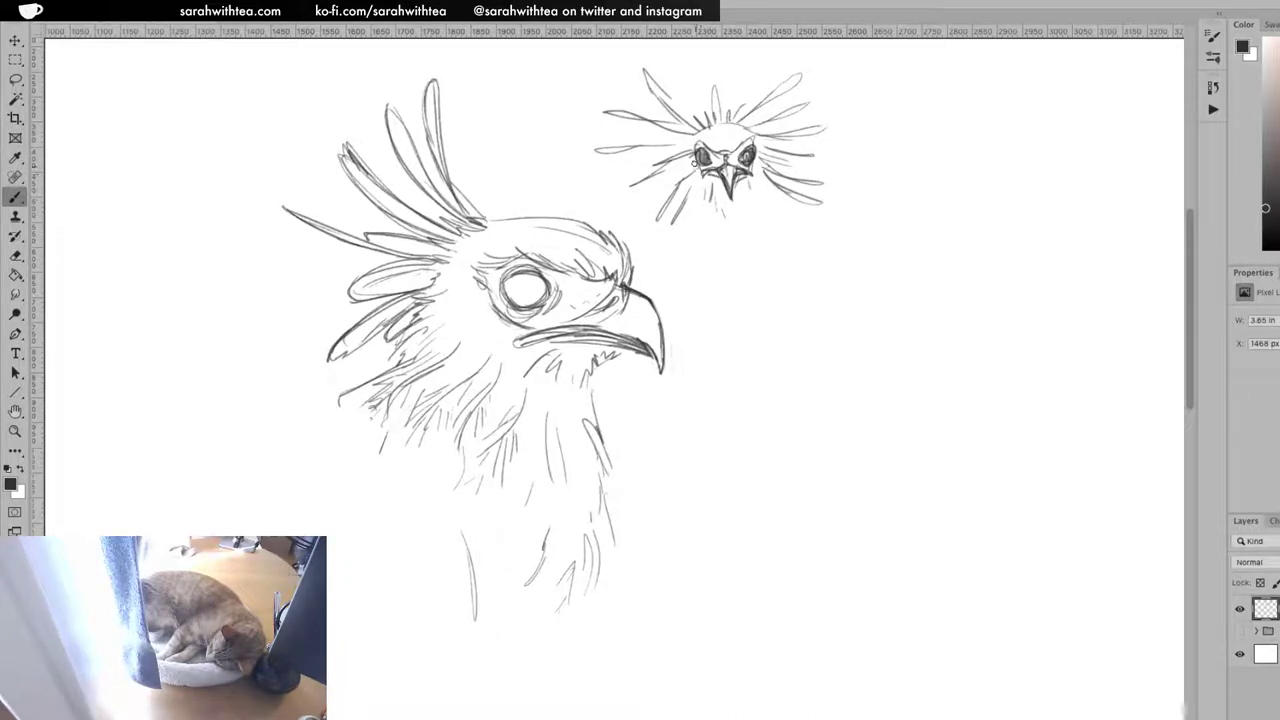
# Sketch the small front-view head's cheek edges and neck, and rework the eyes with lighter centres
pyautogui.moveTo(694, 134)
pyautogui.mouseDown()
pyautogui.moveTo(703, 217)
pyautogui.moveTo(724, 266)
pyautogui.mouseUp()
pyautogui.moveTo(755, 188); pyautogui.dragTo(763, 208)
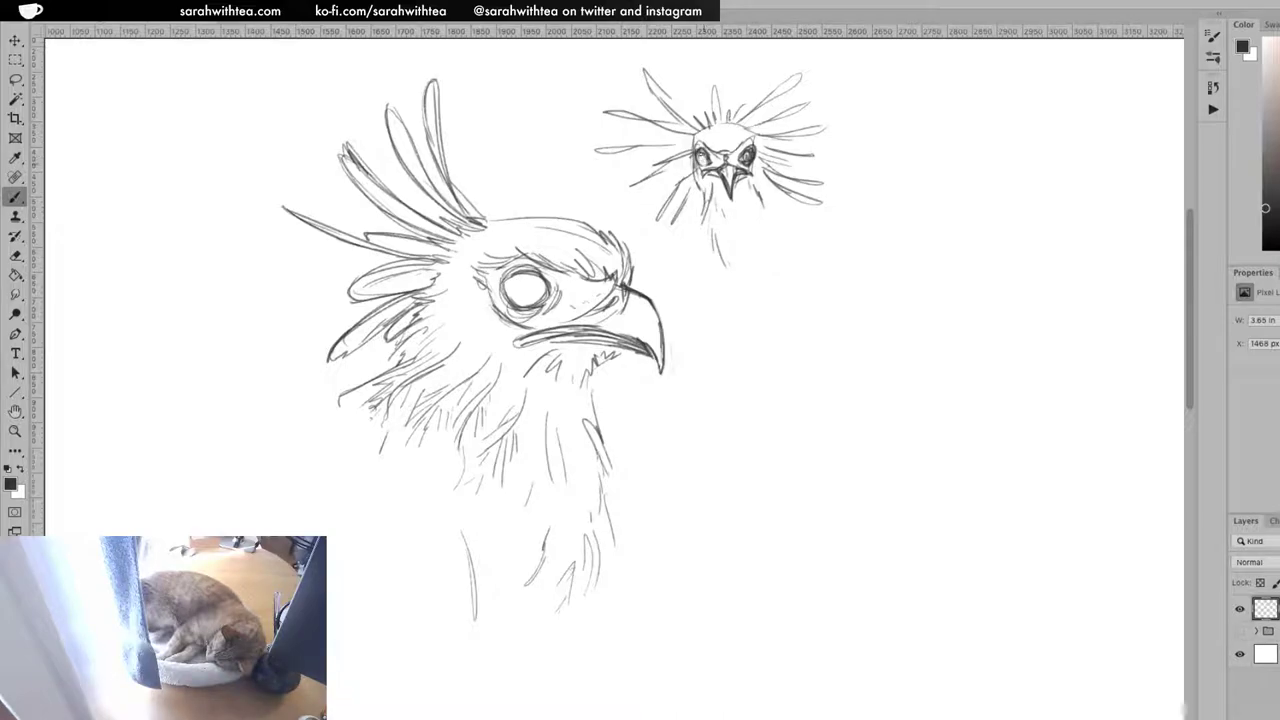
pyautogui.hotkey('ctrl', 'z')
pyautogui.hotkey('ctrl', 'z')
pyautogui.moveTo(705, 152)
pyautogui.mouseDown()
pyautogui.moveTo(752, 158)
pyautogui.moveTo(762, 200)
pyautogui.mouseUp()
# Draw a pupil ring in the large raptor's eye, add two longer crest feathers, and sketch a faint back line
pyautogui.moveTo(524, 298)
pyautogui.mouseDown()
pyautogui.moveTo(546, 292)
pyautogui.moveTo(530, 274)
pyautogui.moveTo(516, 290)
pyautogui.moveTo(530, 296)
pyautogui.mouseUp()
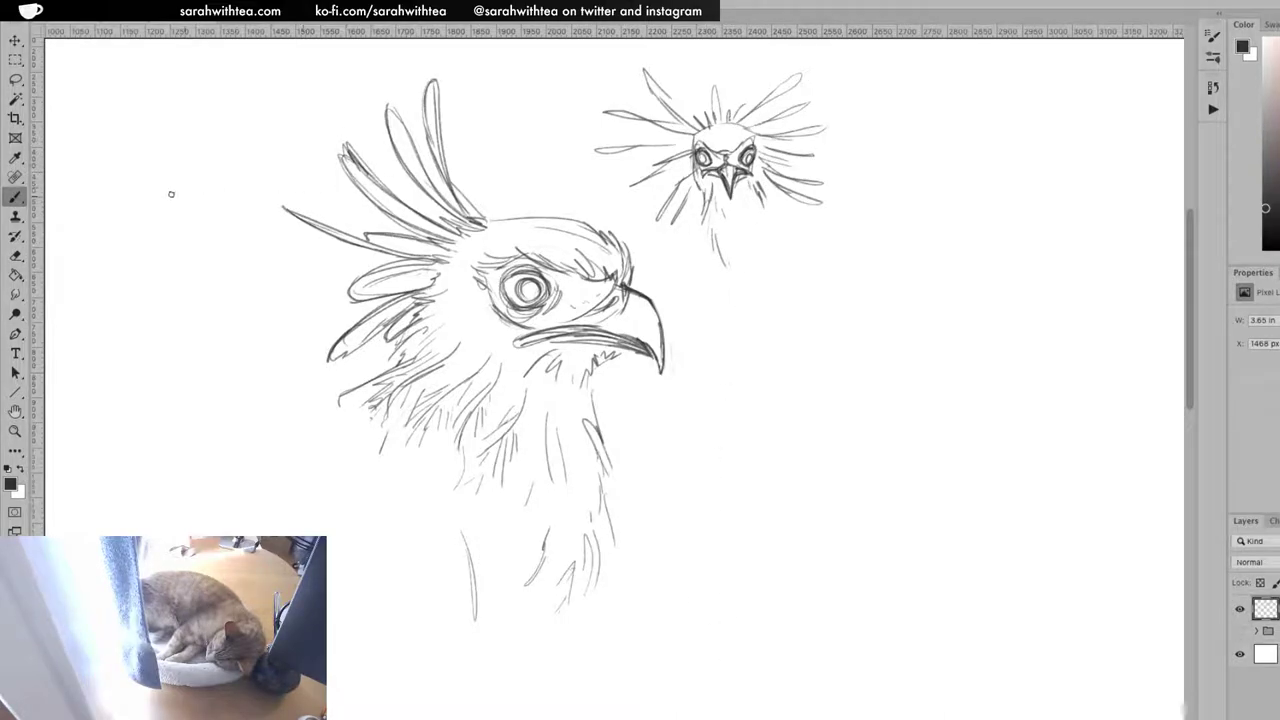
pyautogui.moveTo(230, 188)
pyautogui.mouseDown()
pyautogui.moveTo(306, 232)
pyautogui.moveTo(280, 220)
pyautogui.moveTo(396, 222)
pyautogui.mouseUp()
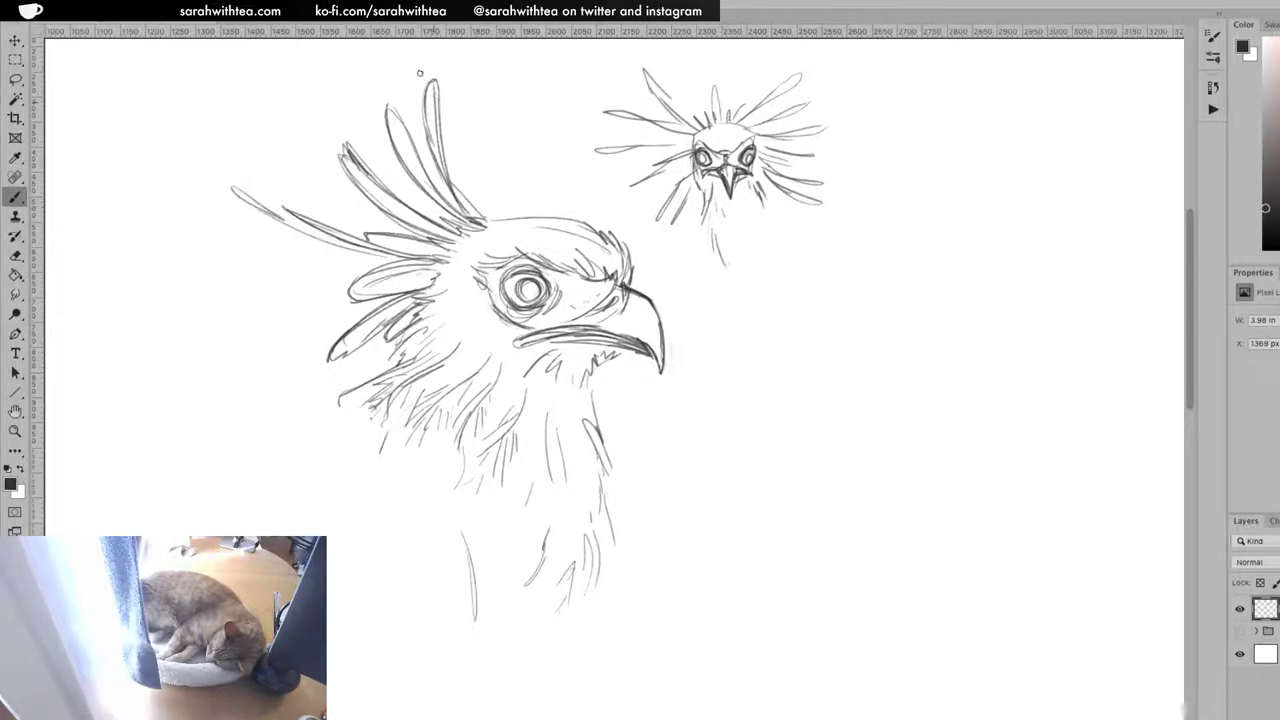
pyautogui.moveTo(421, 40); pyautogui.dragTo(422, 97)
pyautogui.moveTo(520, 157); pyautogui.dragTo(560, 205)
pyautogui.moveTo(453, 104); pyautogui.dragTo(483, 214)
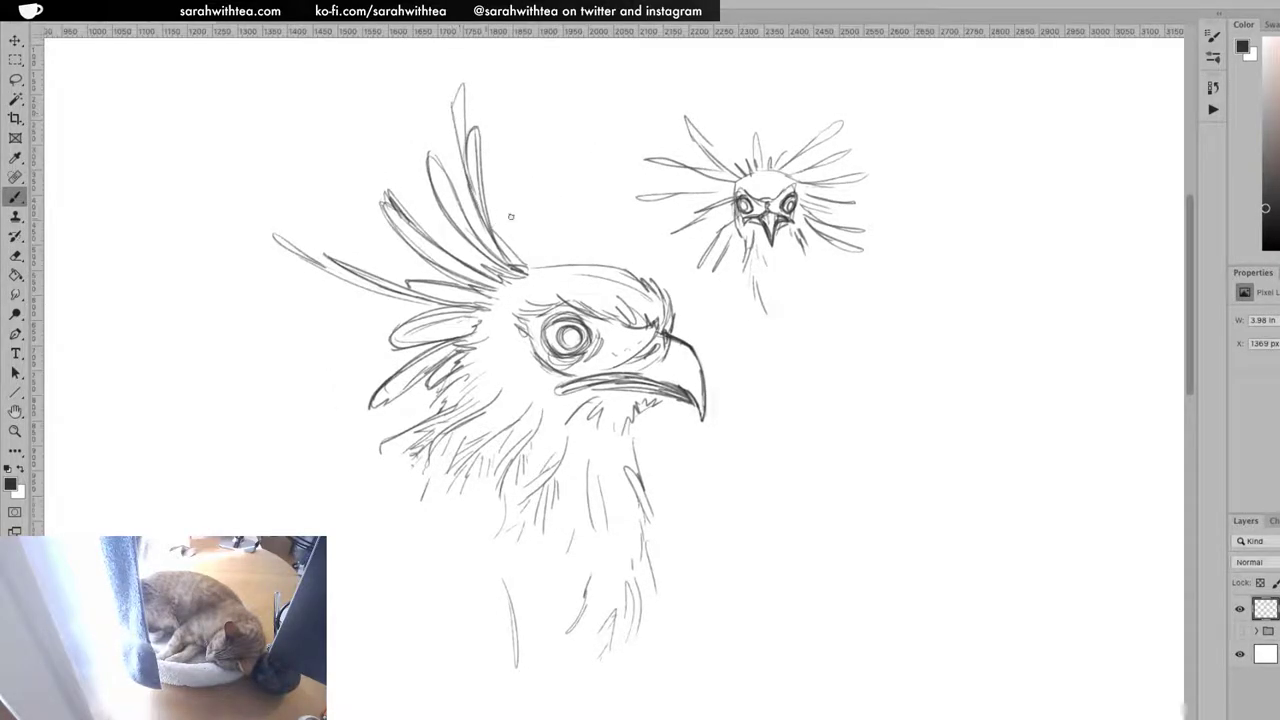
pyautogui.moveTo(420, 488); pyautogui.dragTo(301, 469)
# Move both head sketches to the left side of the canvas to free space for another drawing
pyautogui.press('v')
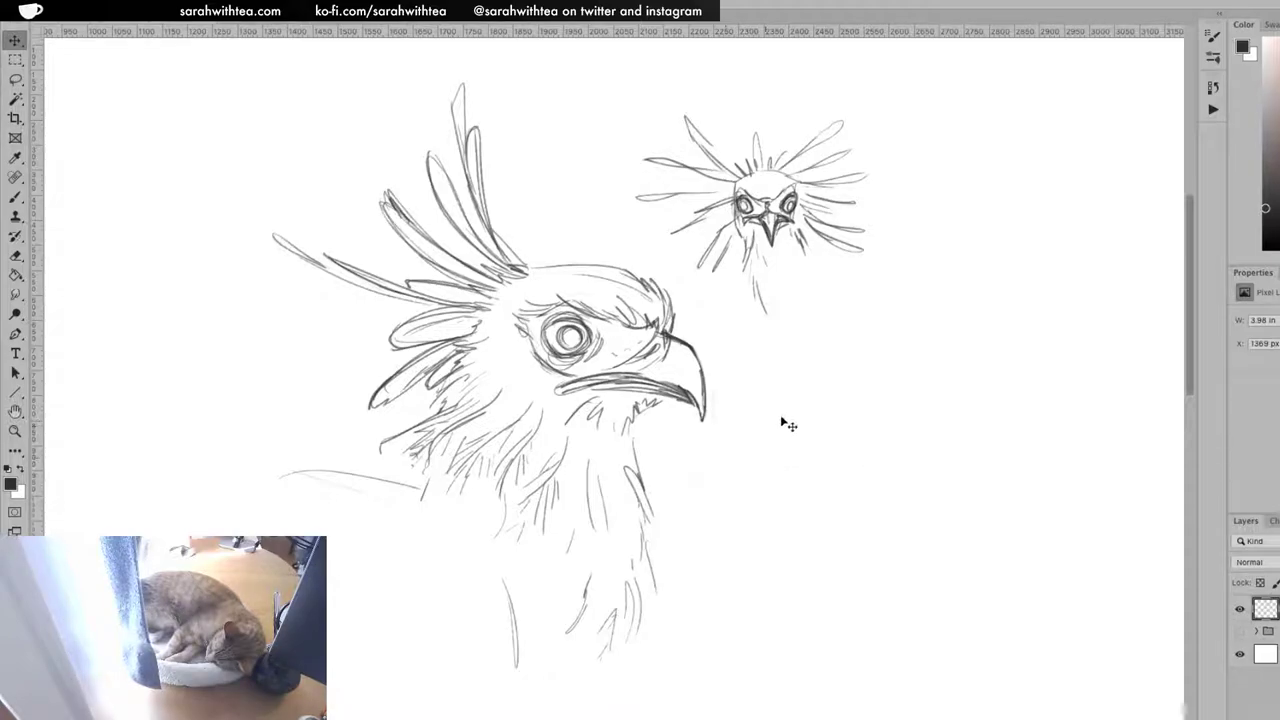
pyautogui.moveTo(900, 434)
pyautogui.mouseDown()
pyautogui.moveTo(811, 426)
pyautogui.moveTo(698, 383)
pyautogui.moveTo(984, 450)
pyautogui.mouseUp()
pyautogui.press('z')
pyautogui.moveTo(801, 451); pyautogui.dragTo(784, 447)
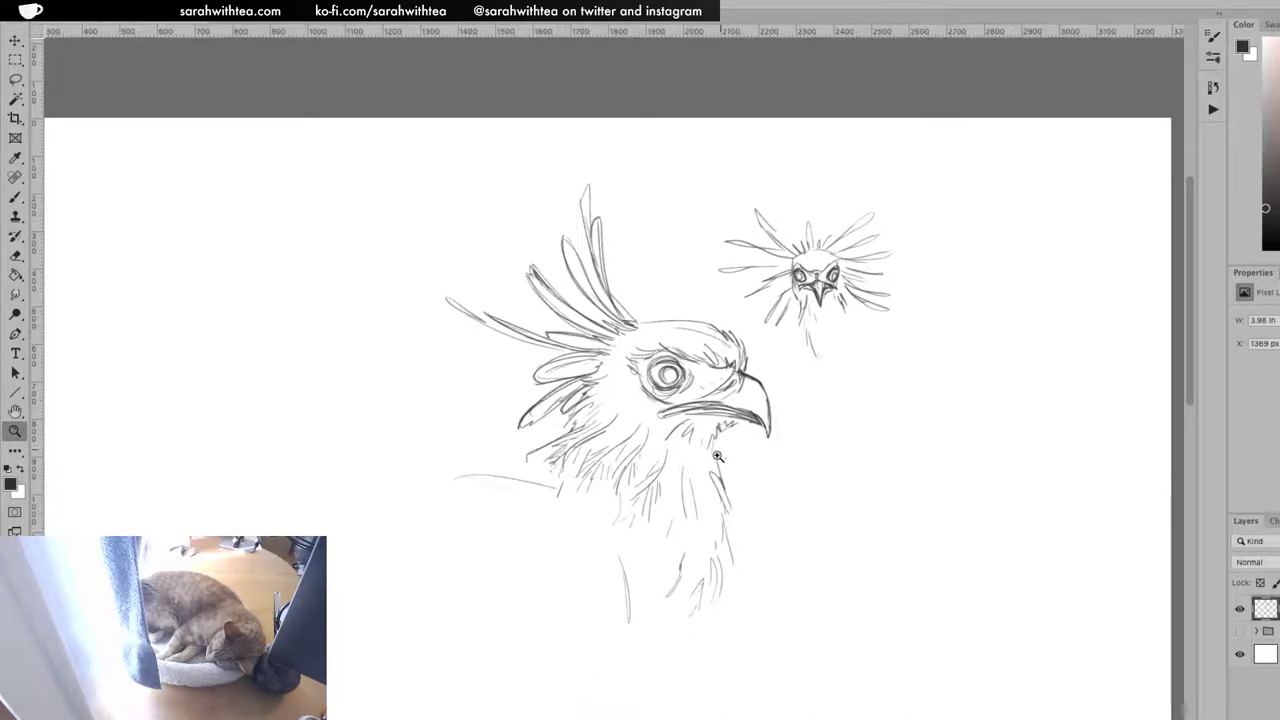
pyautogui.press('v')
pyautogui.moveTo(659, 477); pyautogui.dragTo(306, 443)
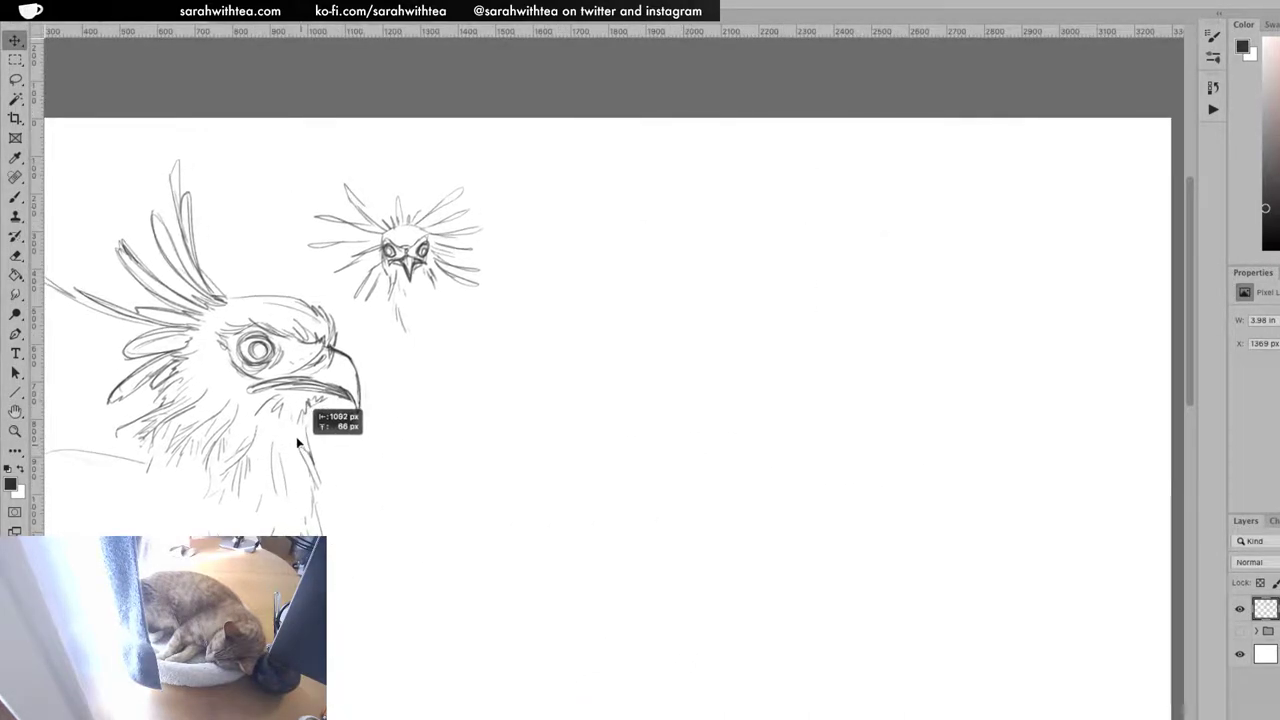
pyautogui.press('z')
pyautogui.click(626, 476)
pyautogui.moveTo(581, 520); pyautogui.dragTo(631, 470)
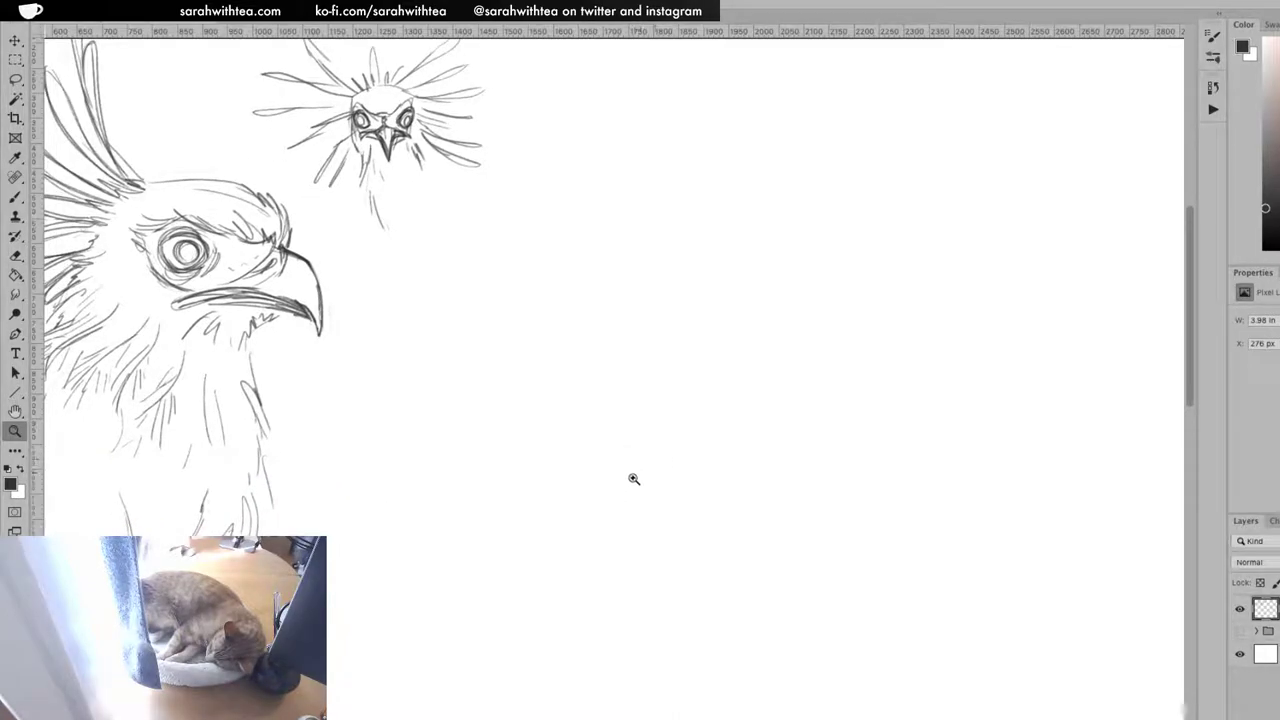
# Sketch a full-body side view of the bird in the free space: body outline, slender neck, hook-beaked head and swept-back crest
pyautogui.press('b')
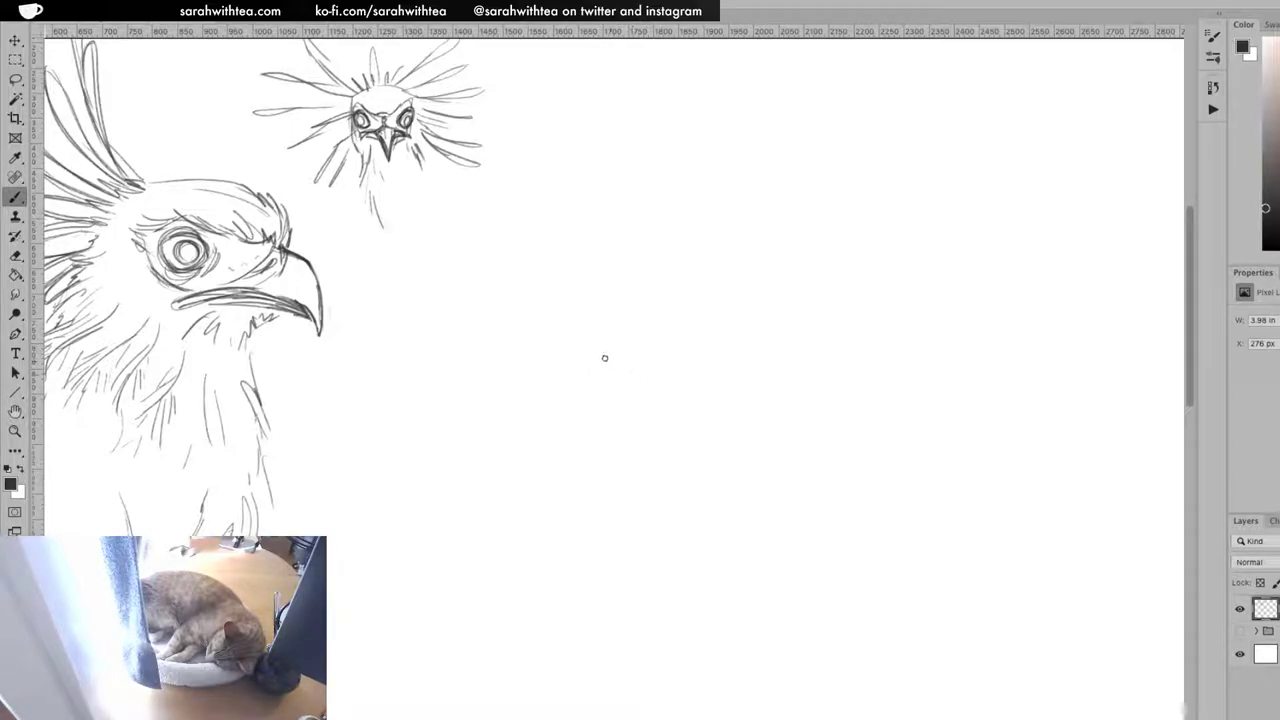
pyautogui.moveTo(545, 361)
pyautogui.mouseDown()
pyautogui.moveTo(715, 334)
pyautogui.moveTo(752, 386)
pyautogui.moveTo(741, 397)
pyautogui.moveTo(712, 413)
pyautogui.moveTo(621, 404)
pyautogui.moveTo(645, 434)
pyautogui.moveTo(730, 429)
pyautogui.moveTo(769, 387)
pyautogui.moveTo(794, 291)
pyautogui.moveTo(760, 388)
pyautogui.mouseUp()
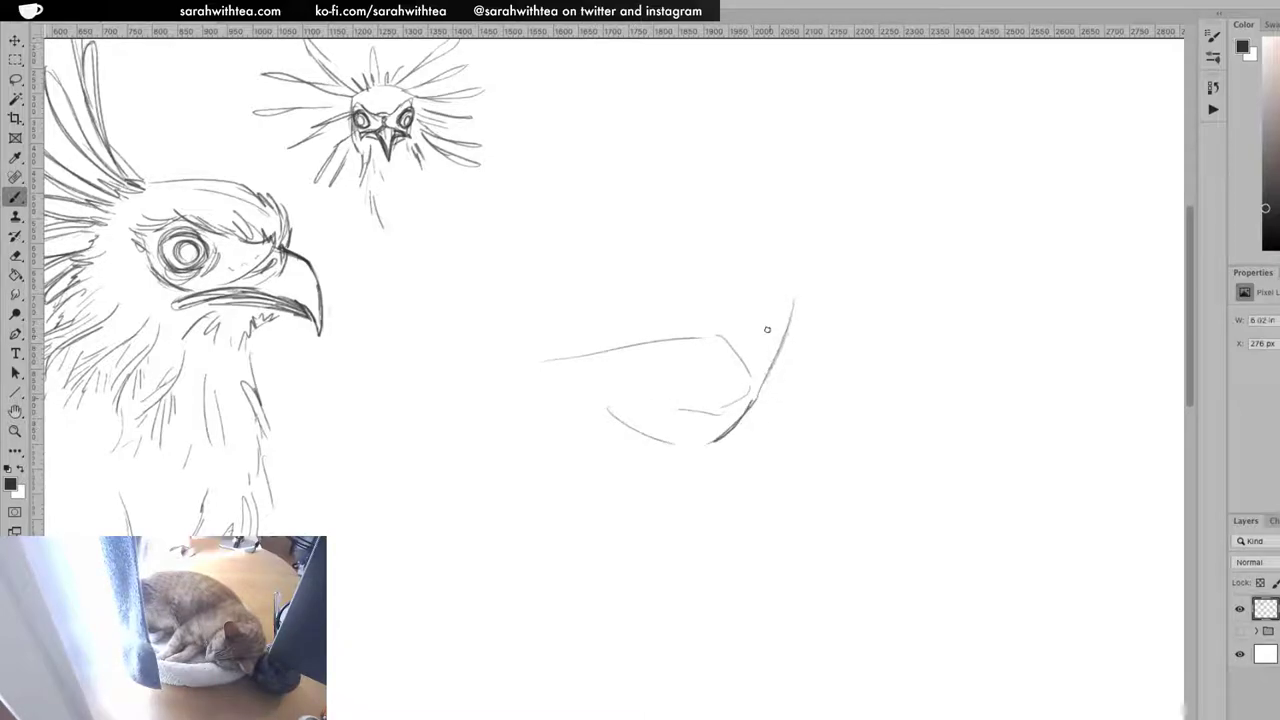
pyautogui.moveTo(783, 296); pyautogui.dragTo(728, 336)
pyautogui.moveTo(785, 302)
pyautogui.mouseDown()
pyautogui.moveTo(727, 333)
pyautogui.moveTo(774, 286)
pyautogui.moveTo(740, 280)
pyautogui.mouseUp()
pyautogui.moveTo(760, 266)
pyautogui.mouseDown()
pyautogui.moveTo(724, 261)
pyautogui.moveTo(768, 279)
pyautogui.moveTo(722, 293)
pyautogui.moveTo(774, 286)
pyautogui.moveTo(728, 318)
pyautogui.mouseUp()
pyautogui.moveTo(788, 271)
pyautogui.mouseDown()
pyautogui.moveTo(823, 294)
pyautogui.moveTo(817, 273)
pyautogui.moveTo(802, 281)
pyautogui.moveTo(792, 275)
pyautogui.moveTo(809, 271)
pyautogui.moveTo(781, 262)
pyautogui.moveTo(767, 295)
pyautogui.moveTo(778, 263)
pyautogui.moveTo(811, 267)
pyautogui.moveTo(794, 296)
pyautogui.moveTo(819, 296)
pyautogui.moveTo(810, 274)
pyautogui.moveTo(741, 289)
pyautogui.mouseUp()
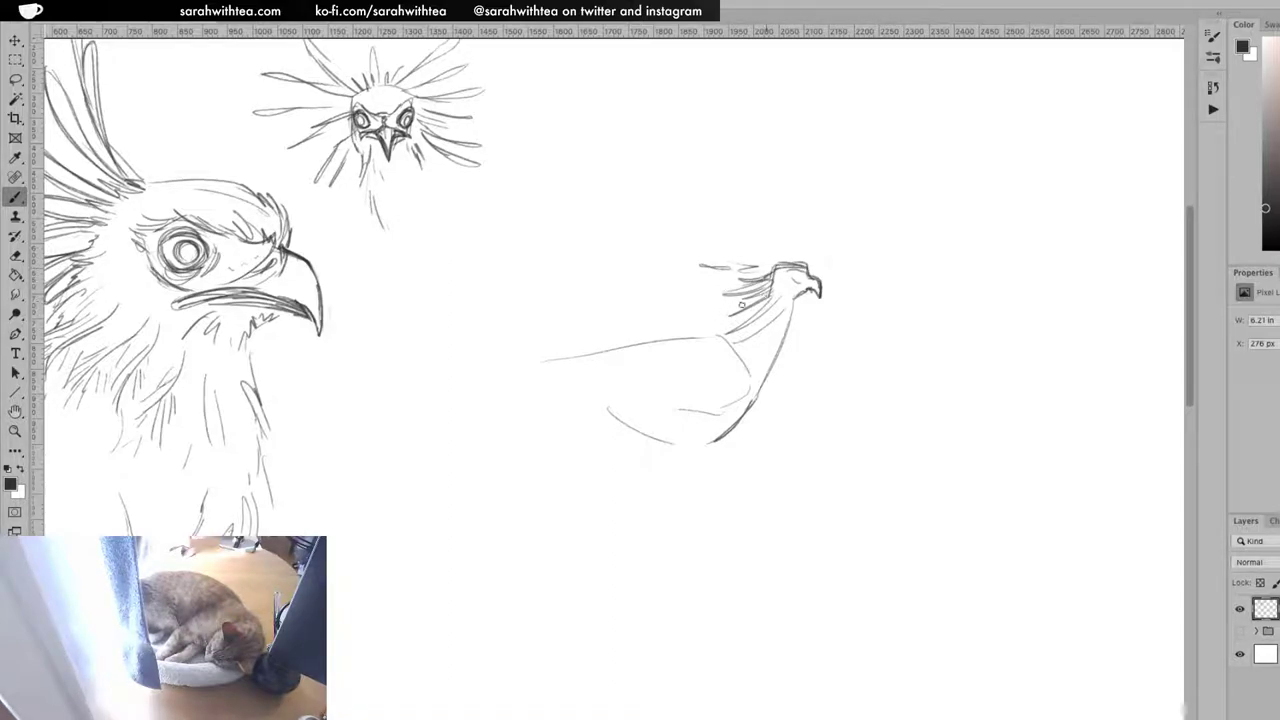
# Sketch the full-body bird's folded wing with long flight feathers and a narrow tail trailing behind
pyautogui.moveTo(710, 325)
pyautogui.mouseDown()
pyautogui.moveTo(740, 349)
pyautogui.moveTo(548, 349)
pyautogui.mouseUp()
pyautogui.moveTo(646, 337)
pyautogui.mouseDown()
pyautogui.moveTo(478, 372)
pyautogui.moveTo(559, 375)
pyautogui.moveTo(494, 388)
pyautogui.mouseUp()
pyautogui.moveTo(562, 390)
pyautogui.mouseDown()
pyautogui.moveTo(504, 402)
pyautogui.moveTo(622, 418)
pyautogui.mouseUp()
pyautogui.moveTo(688, 354)
pyautogui.mouseDown()
pyautogui.moveTo(700, 385)
pyautogui.moveTo(732, 394)
pyautogui.mouseUp()
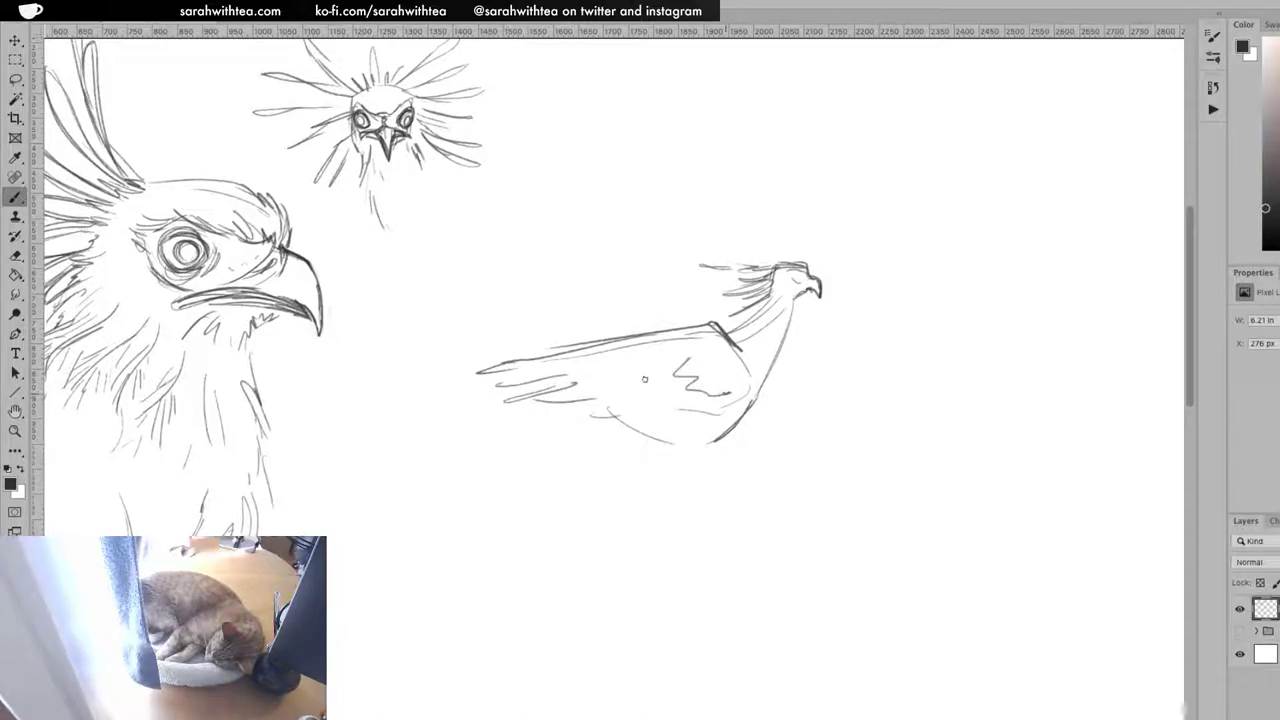
pyautogui.moveTo(578, 399)
pyautogui.mouseDown()
pyautogui.moveTo(420, 488)
pyautogui.moveTo(566, 430)
pyautogui.moveTo(518, 446)
pyautogui.moveTo(538, 438)
pyautogui.mouseUp()
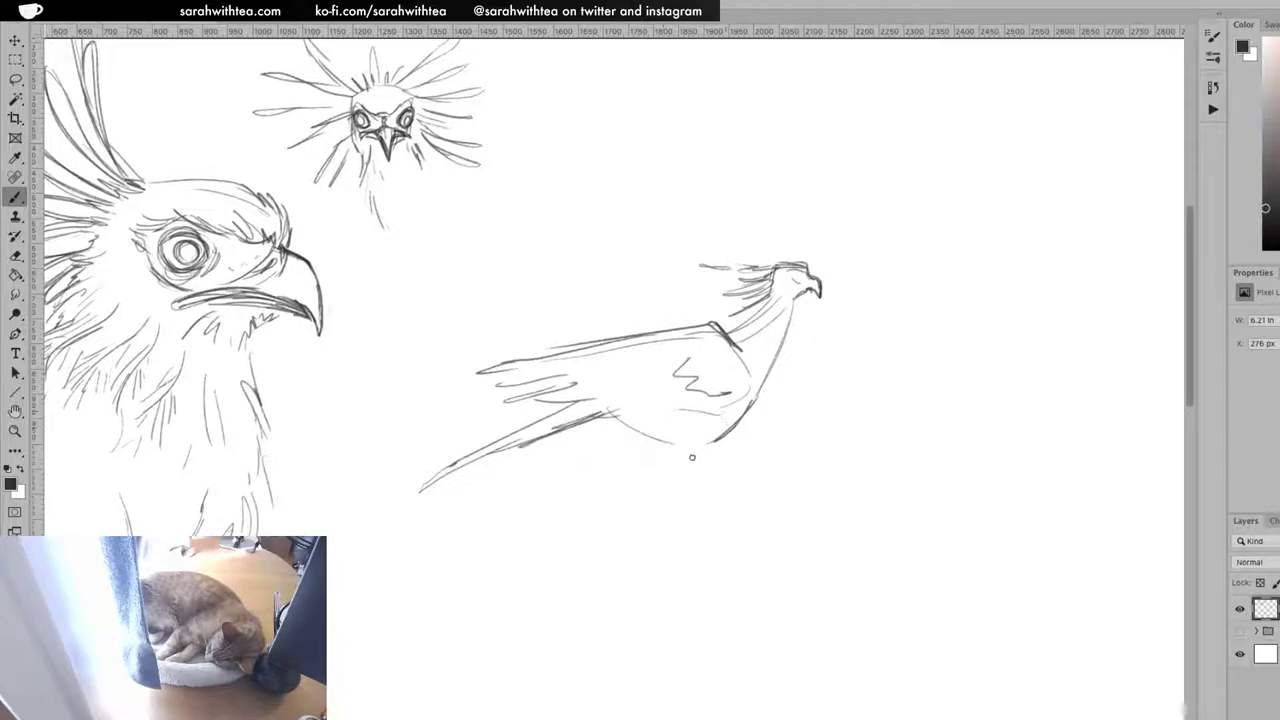
# Sketch the full-body bird's two feathered upper legs with ragged lower edges
pyautogui.moveTo(714, 434); pyautogui.dragTo(636, 506)
pyautogui.moveTo(680, 460); pyautogui.dragTo(620, 514)
pyautogui.moveTo(662, 424)
pyautogui.mouseDown()
pyautogui.moveTo(612, 496)
pyautogui.moveTo(666, 434)
pyautogui.moveTo(688, 448)
pyautogui.mouseUp()
pyautogui.moveTo(606, 508)
pyautogui.mouseDown()
pyautogui.moveTo(654, 432)
pyautogui.moveTo(634, 432)
pyautogui.moveTo(694, 507)
pyautogui.moveTo(672, 515)
pyautogui.mouseUp()
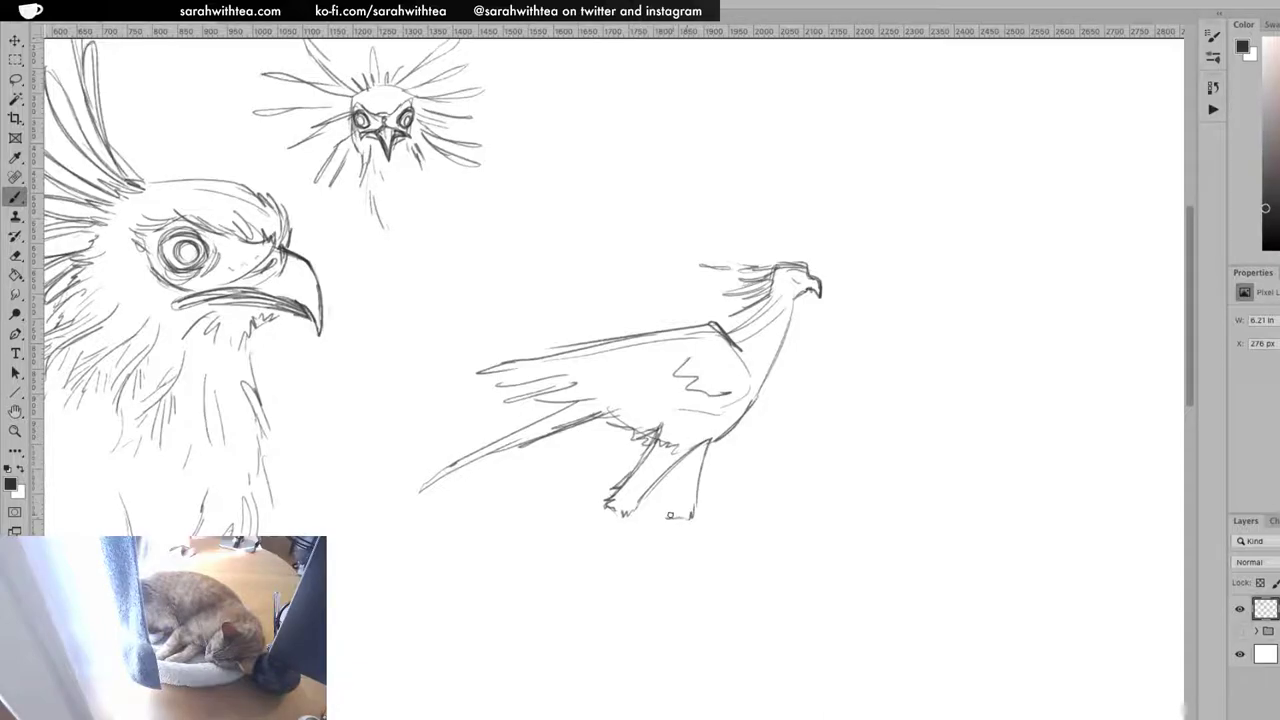
pyautogui.moveTo(684, 452); pyautogui.dragTo(670, 508)
# Darken the full-body bird's chest and wing edges, and add its eye and denser nape feathers
pyautogui.moveTo(741, 410); pyautogui.dragTo(702, 444)
pyautogui.moveTo(754, 393)
pyautogui.mouseDown()
pyautogui.moveTo(752, 362)
pyautogui.moveTo(740, 390)
pyautogui.moveTo(701, 407)
pyautogui.moveTo(680, 376)
pyautogui.moveTo(692, 362)
pyautogui.mouseUp()
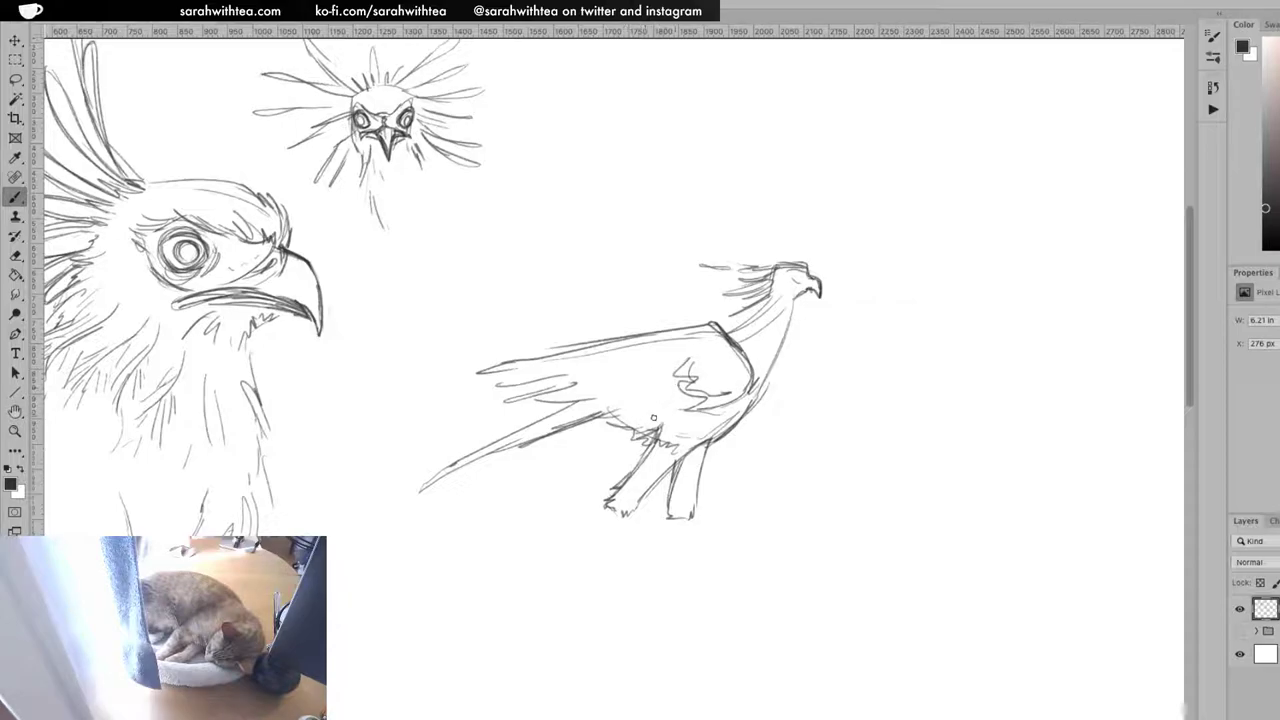
pyautogui.moveTo(618, 405); pyautogui.dragTo(682, 409)
pyautogui.moveTo(726, 309)
pyautogui.mouseDown()
pyautogui.moveTo(778, 280)
pyautogui.moveTo(778, 265)
pyautogui.moveTo(735, 284)
pyautogui.moveTo(794, 304)
pyautogui.moveTo(809, 291)
pyautogui.moveTo(789, 277)
pyautogui.moveTo(815, 280)
pyautogui.mouseUp()
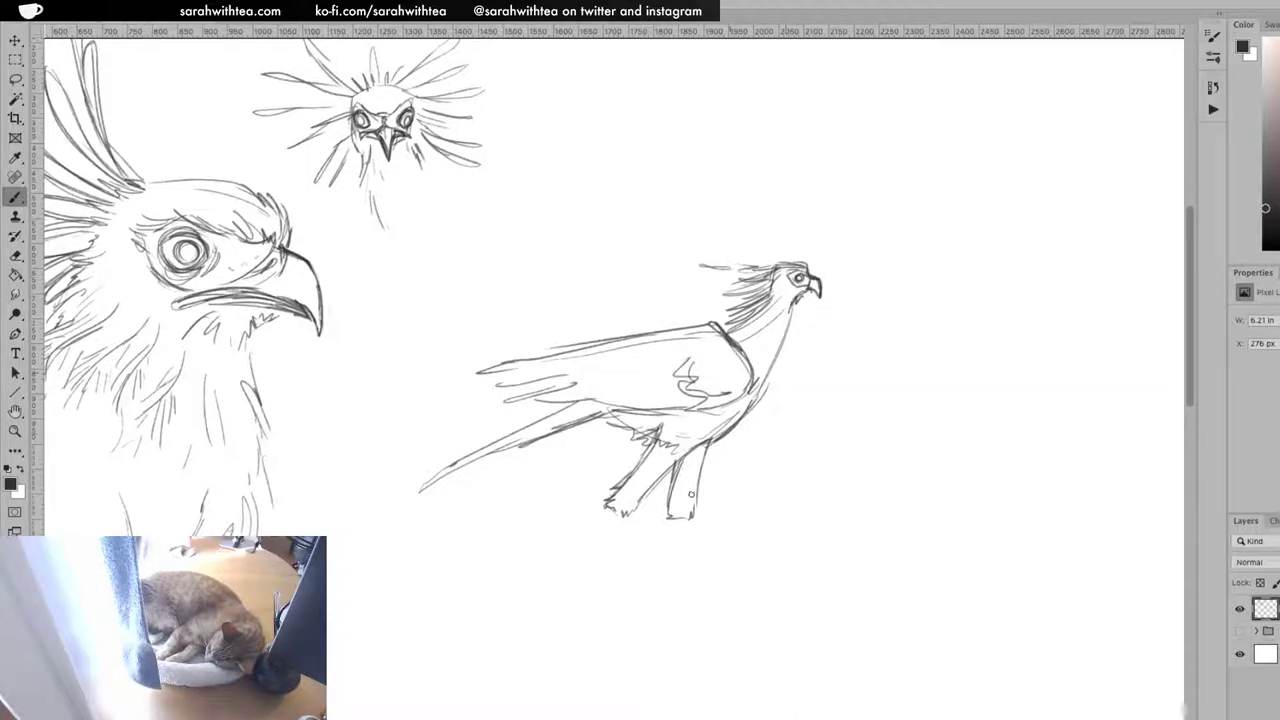
# Draw the full-body bird's long thin lower legs in a walking pose, with clawed feet
pyautogui.moveTo(690, 516)
pyautogui.mouseDown()
pyautogui.moveTo(794, 625)
pyautogui.moveTo(768, 602)
pyautogui.mouseUp()
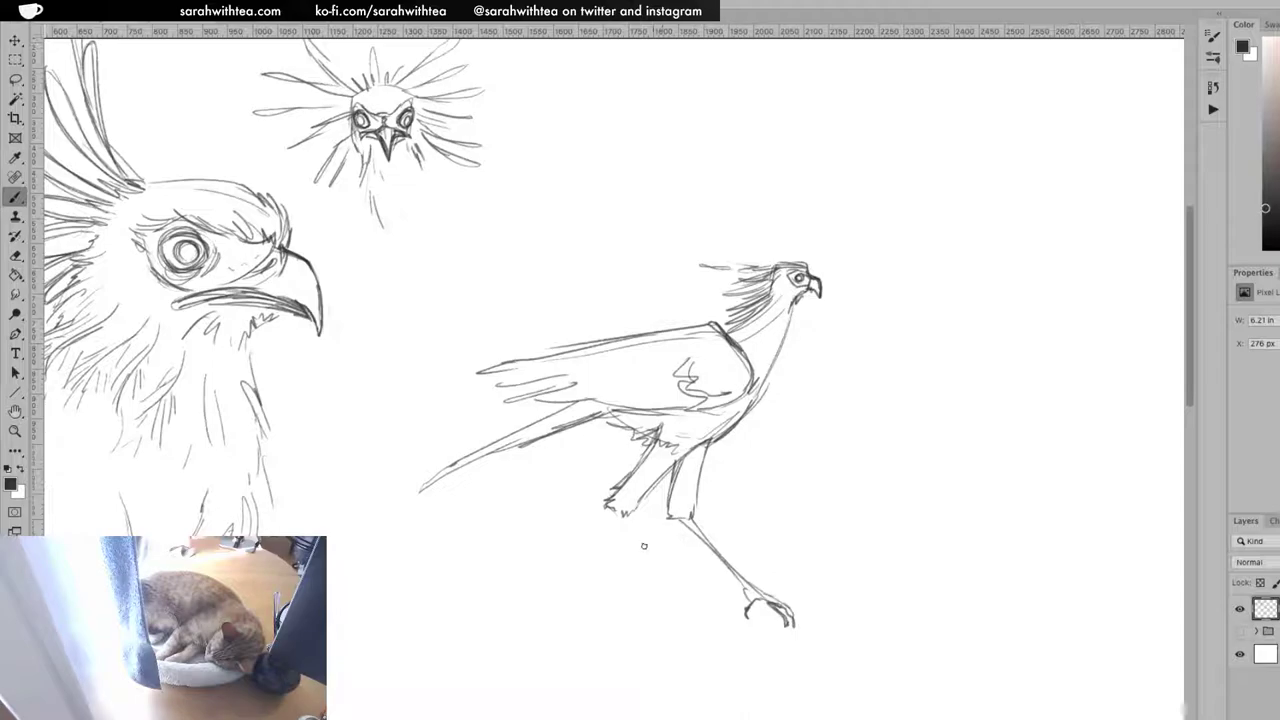
pyautogui.moveTo(607, 505); pyautogui.dragTo(631, 613)
pyautogui.moveTo(631, 613)
pyautogui.mouseDown()
pyautogui.moveTo(669, 631)
pyautogui.moveTo(620, 616)
pyautogui.mouseUp()
pyautogui.moveTo(629, 572)
pyautogui.mouseDown()
pyautogui.moveTo(637, 613)
pyautogui.moveTo(666, 630)
pyautogui.mouseUp()
pyautogui.moveTo(626, 520)
pyautogui.mouseDown()
pyautogui.moveTo(644, 628)
pyautogui.moveTo(628, 618)
pyautogui.mouseUp()
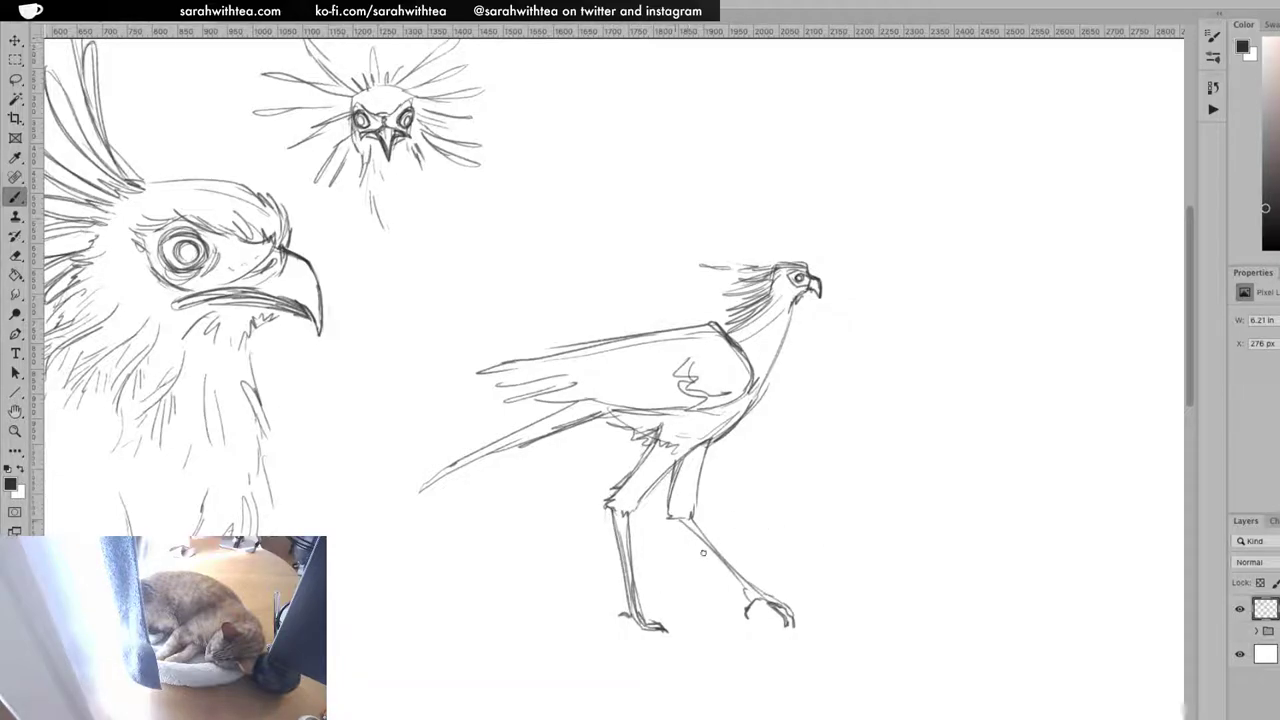
# Darken the walking bird's front lower leg and add a small stroke to its beak
pyautogui.moveTo(676, 518); pyautogui.dragTo(748, 596)
pyautogui.moveTo(806, 288); pyautogui.dragTo(820, 297)
pyautogui.press('z')
pyautogui.keyDown('alt'); pyautogui.click(814, 465); pyautogui.keyUp('alt')
pyautogui.keyDown('alt'); pyautogui.click(814, 465); pyautogui.keyUp('alt')
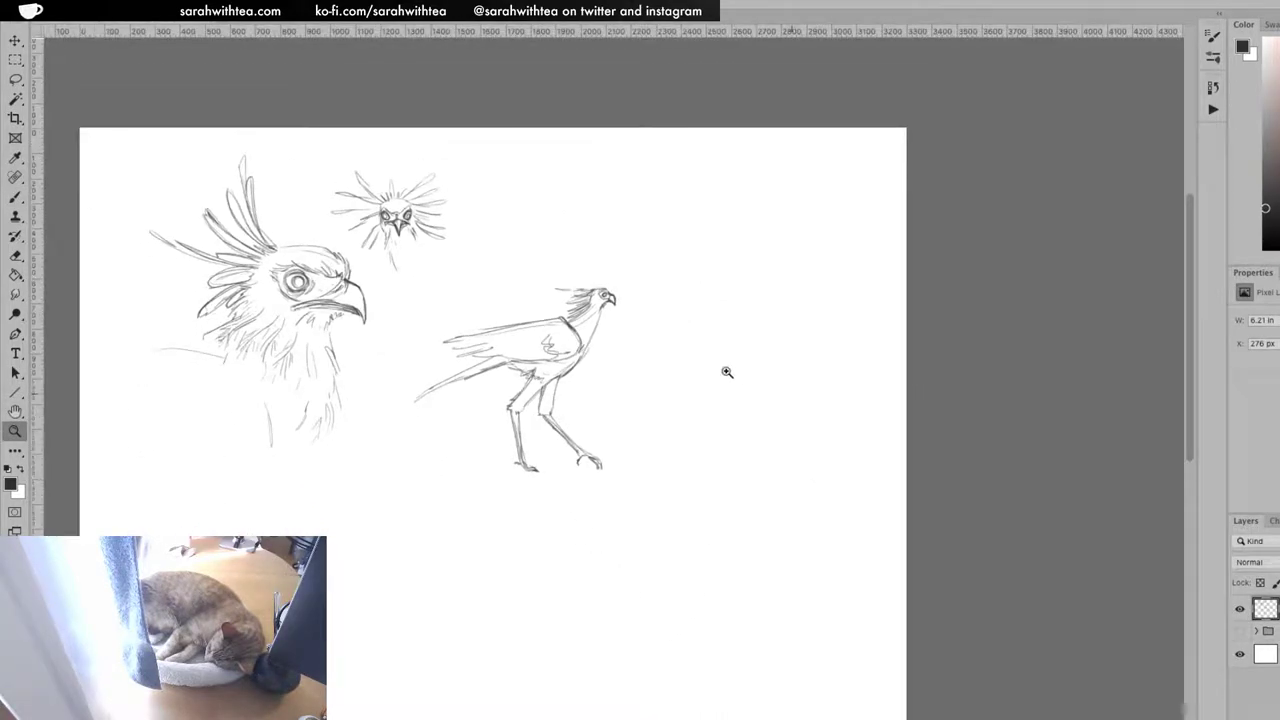
# Lasso the whole walking bird and shift it closer to the two head studies
pyautogui.press('v')
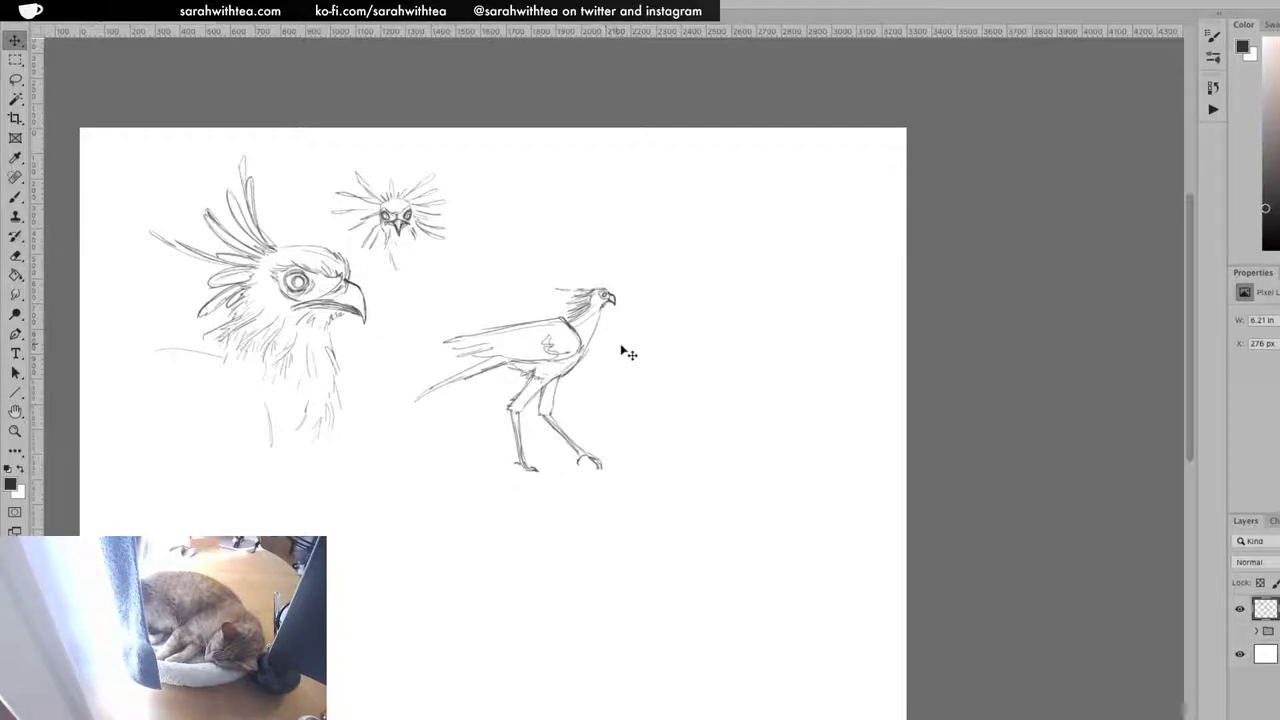
pyautogui.press('z')
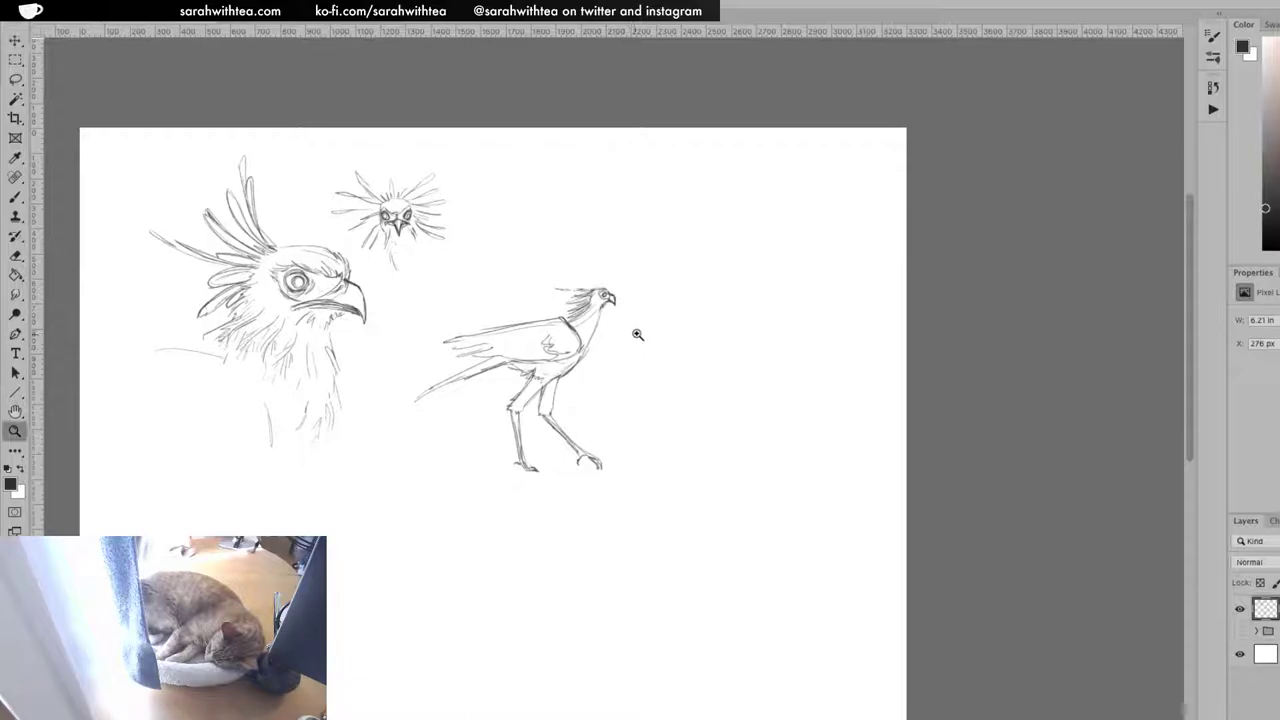
pyautogui.click(640, 333)
pyautogui.click(643, 332)
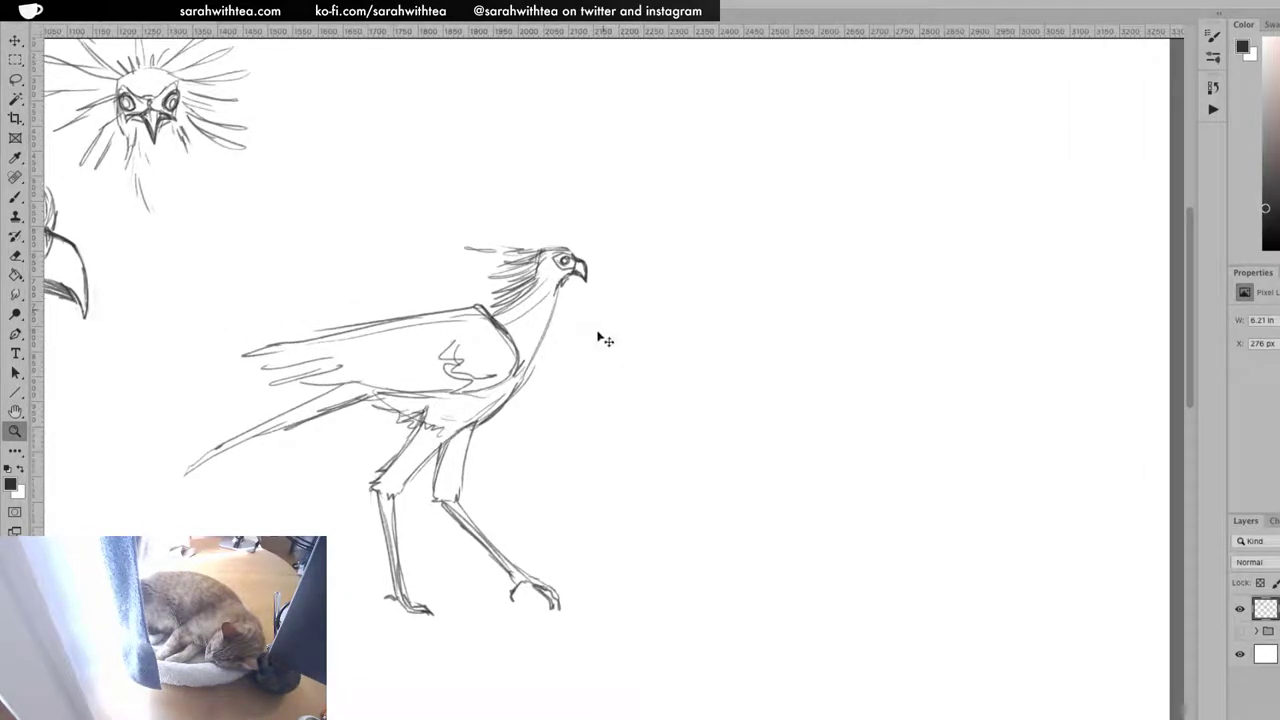
pyautogui.press('v')
pyautogui.moveTo(512, 396)
pyautogui.mouseDown()
pyautogui.moveTo(443, 420)
pyautogui.moveTo(483, 405)
pyautogui.mouseUp()
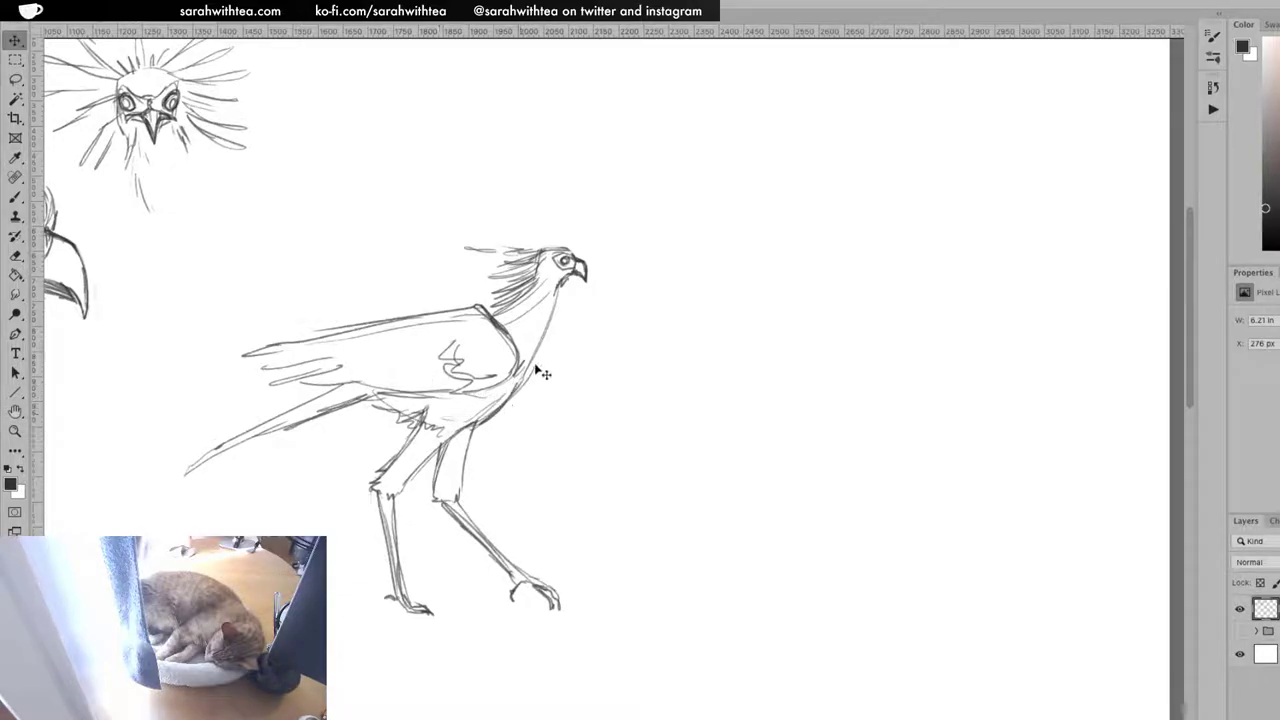
pyautogui.press('l')
pyautogui.moveTo(612, 220)
pyautogui.mouseDown()
pyautogui.moveTo(386, 218)
pyautogui.moveTo(396, 690)
pyautogui.moveTo(692, 409)
pyautogui.moveTo(608, 222)
pyautogui.mouseUp()
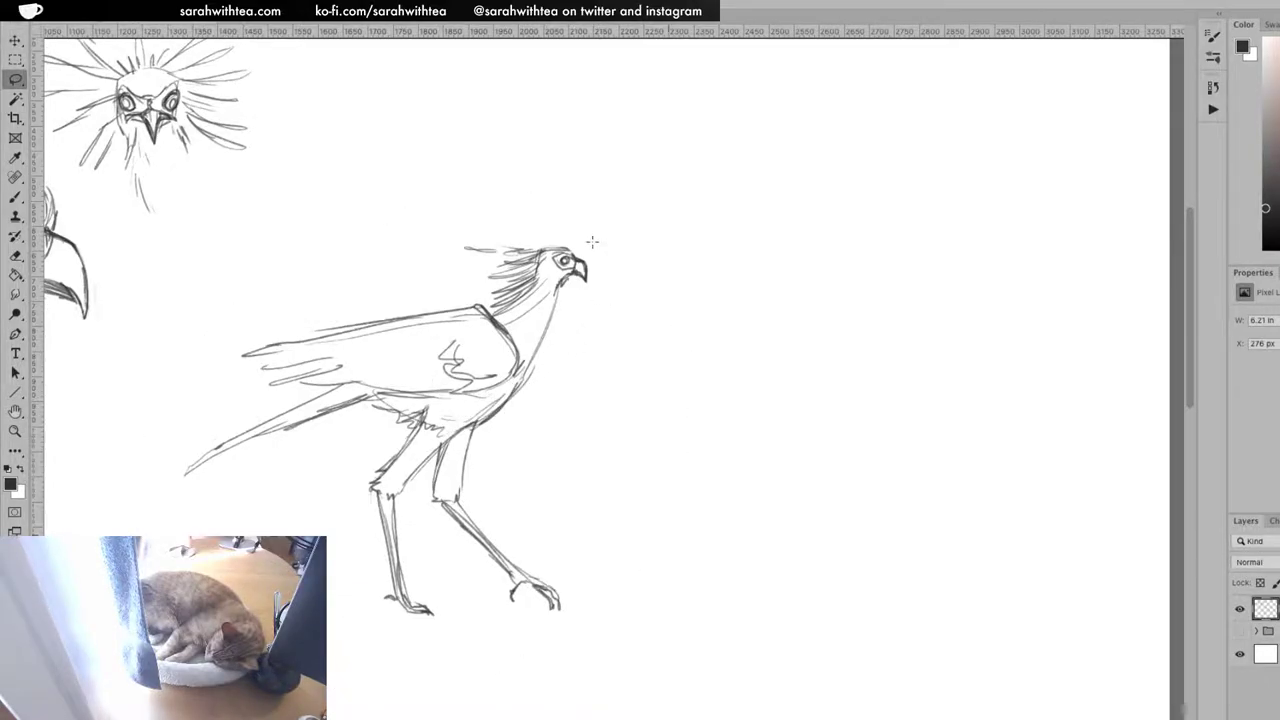
pyautogui.press('v')
pyautogui.moveTo(474, 562)
pyautogui.mouseDown()
pyautogui.moveTo(370, 565)
pyautogui.moveTo(401, 560)
pyautogui.mouseUp()
pyautogui.hotkey('ctrl', 'd')
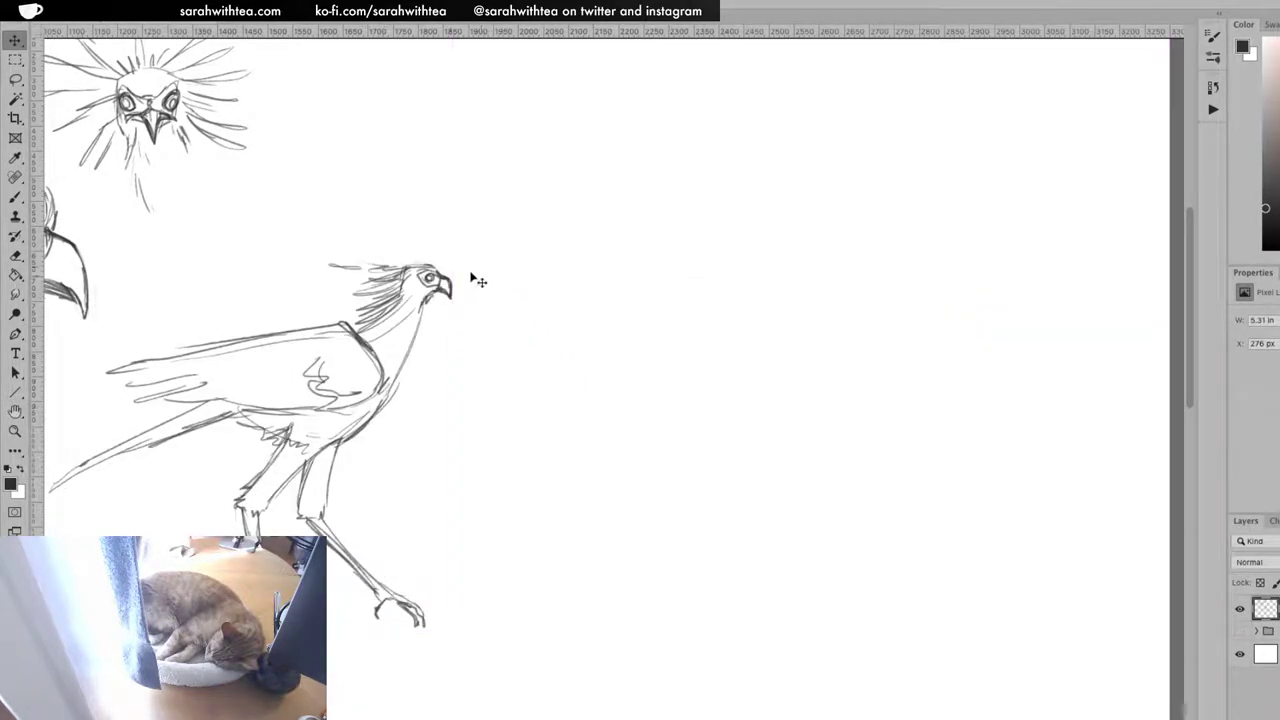
# Redraw the walking bird's beak as a slightly longer hooked shape
pyautogui.press('b')
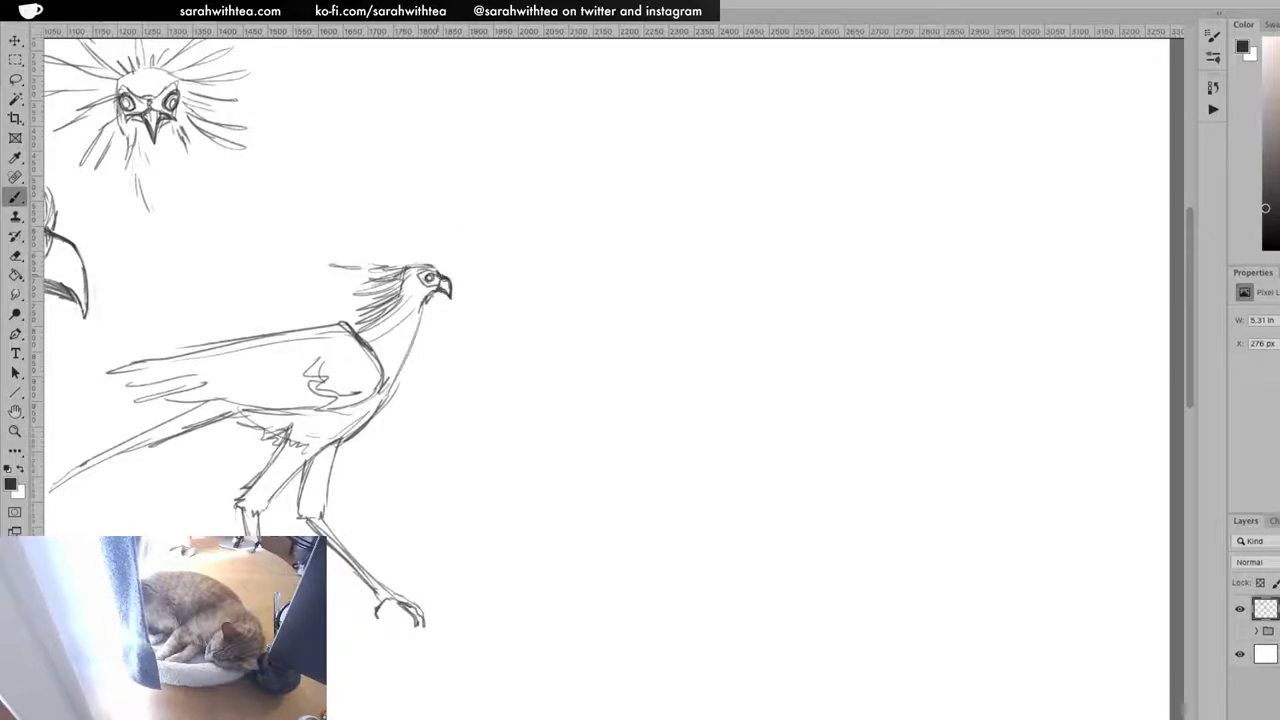
pyautogui.moveTo(436, 272); pyautogui.dragTo(454, 296)
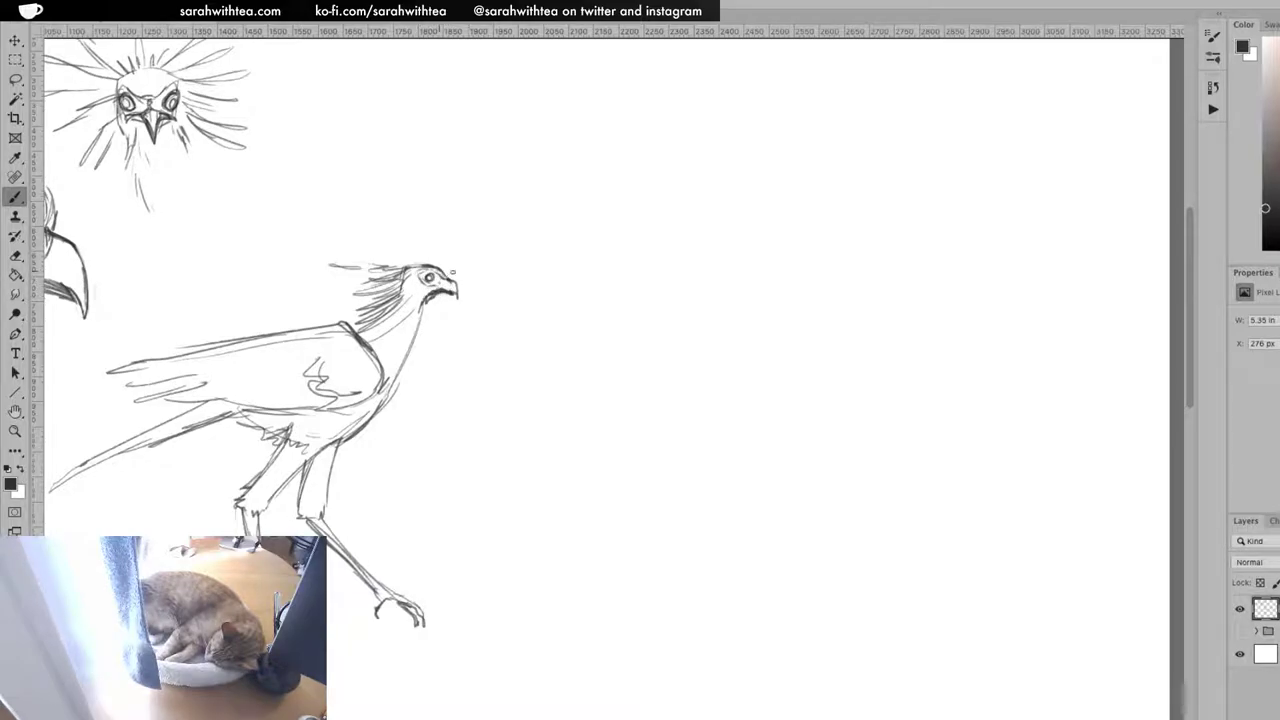
pyautogui.moveTo(452, 288); pyautogui.dragTo(458, 296)
# Rough in a second full-body bird near the page's upper right, with a tilted oval body and a bent rear leg
pyautogui.moveTo(800, 375)
pyautogui.mouseDown()
pyautogui.moveTo(669, 460)
pyautogui.moveTo(721, 466)
pyautogui.mouseUp()
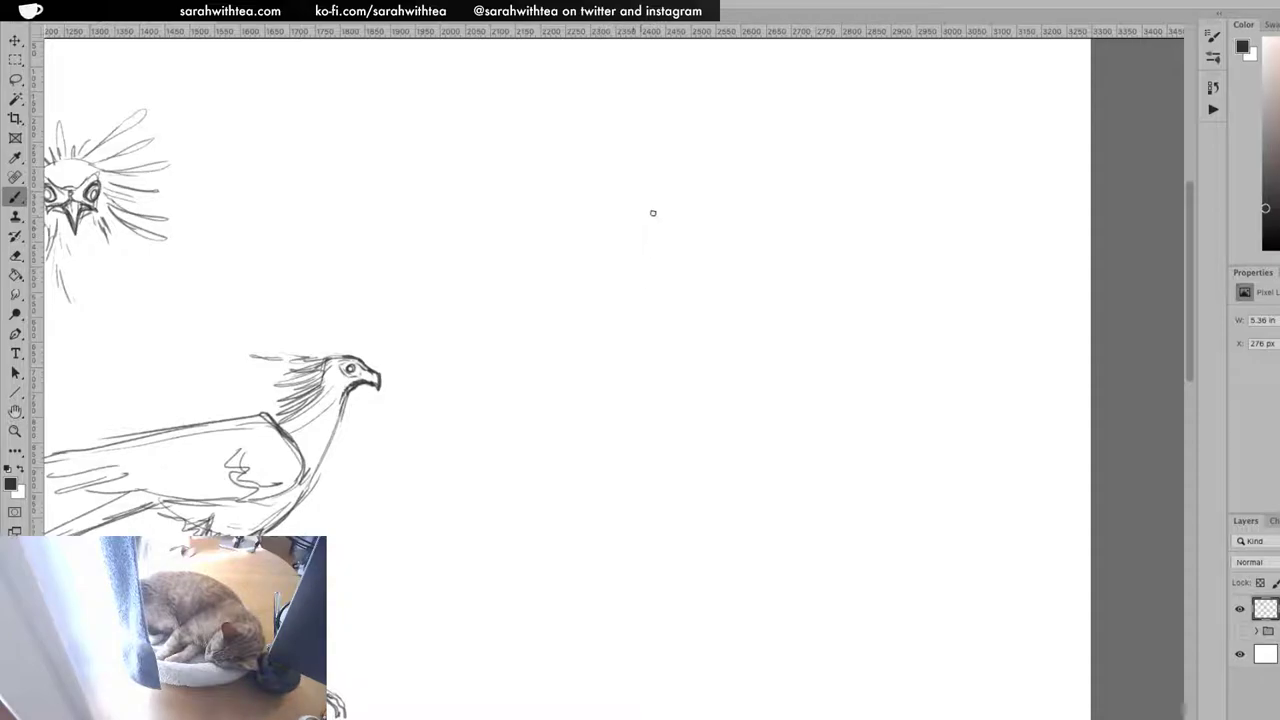
pyautogui.moveTo(693, 216)
pyautogui.mouseDown()
pyautogui.moveTo(694, 305)
pyautogui.moveTo(681, 245)
pyautogui.moveTo(615, 308)
pyautogui.moveTo(613, 276)
pyautogui.moveTo(714, 196)
pyautogui.moveTo(671, 229)
pyautogui.mouseUp()
pyautogui.moveTo(683, 235)
pyautogui.mouseDown()
pyautogui.moveTo(740, 190)
pyautogui.moveTo(724, 170)
pyautogui.moveTo(613, 233)
pyautogui.moveTo(652, 239)
pyautogui.mouseUp()
pyautogui.moveTo(629, 226)
pyautogui.mouseDown()
pyautogui.moveTo(611, 293)
pyautogui.moveTo(637, 239)
pyautogui.moveTo(619, 287)
pyautogui.moveTo(668, 340)
pyautogui.mouseUp()
pyautogui.moveTo(616, 288); pyautogui.dragTo(686, 366)
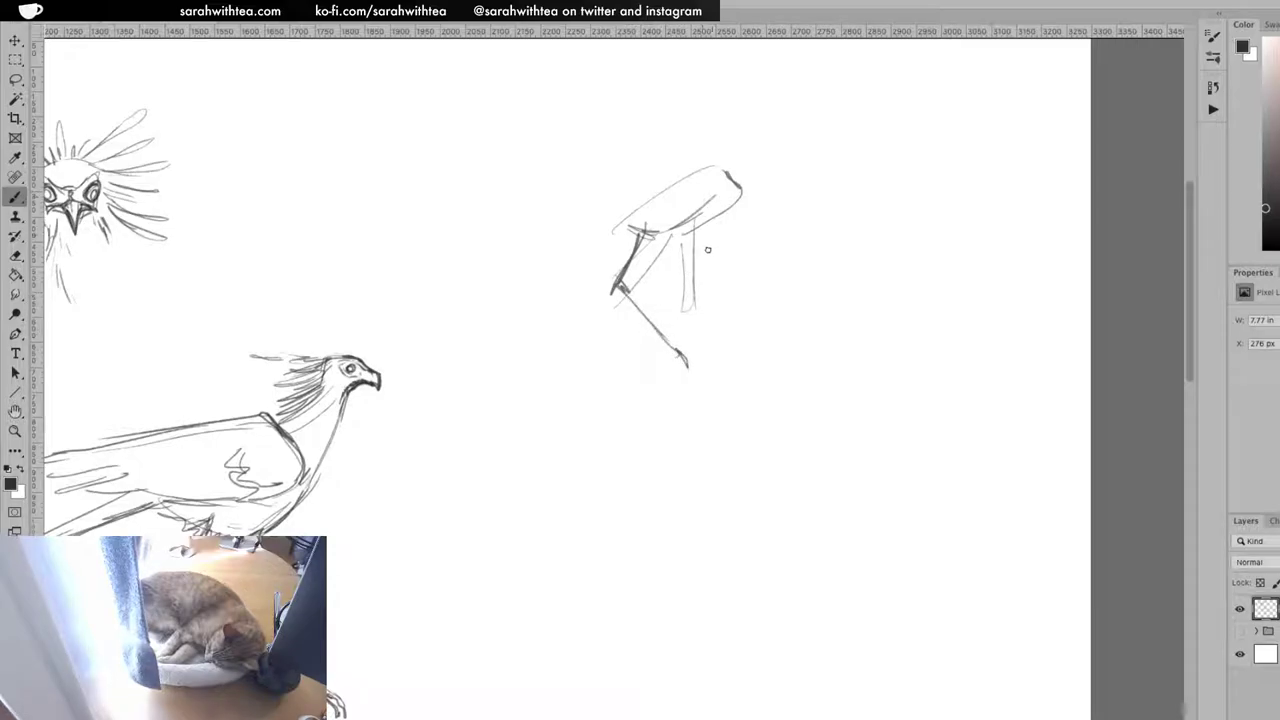
# Draw the second bird's long front leg striding forward, and firm up the outlines of both upper legs
pyautogui.moveTo(700, 228)
pyautogui.mouseDown()
pyautogui.moveTo(699, 303)
pyautogui.moveTo(688, 240)
pyautogui.moveTo(700, 295)
pyautogui.moveTo(766, 394)
pyautogui.mouseUp()
pyautogui.moveTo(700, 300)
pyautogui.mouseDown()
pyautogui.moveTo(758, 390)
pyautogui.moveTo(784, 403)
pyautogui.mouseUp()
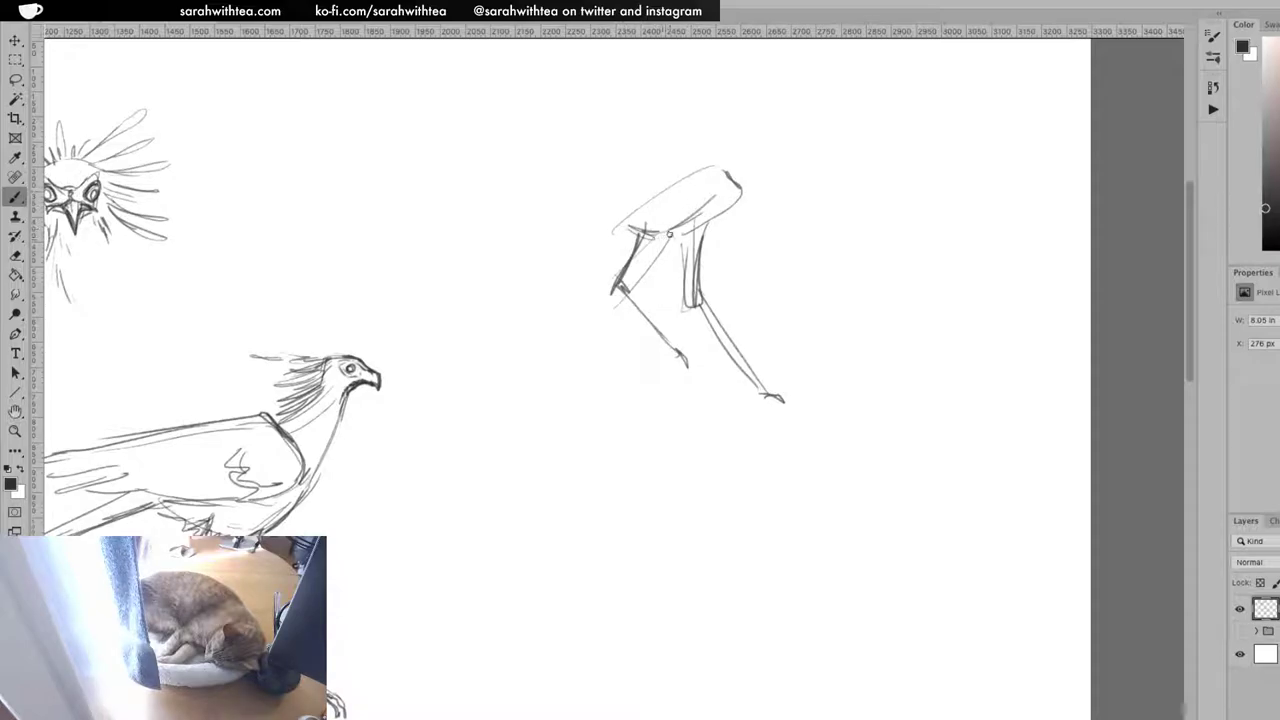
pyautogui.moveTo(686, 223); pyautogui.dragTo(642, 290)
pyautogui.moveTo(706, 228)
pyautogui.mouseDown()
pyautogui.moveTo(693, 266)
pyautogui.moveTo(676, 240)
pyautogui.moveTo(686, 302)
pyautogui.mouseUp()
# Sketch the second bird's neck and lowered head with a hooked beak and raised crest feathers
pyautogui.moveTo(700, 232)
pyautogui.mouseDown()
pyautogui.moveTo(777, 148)
pyautogui.moveTo(720, 174)
pyautogui.moveTo(728, 184)
pyautogui.moveTo(740, 141)
pyautogui.moveTo(782, 130)
pyautogui.moveTo(758, 106)
pyautogui.moveTo(778, 127)
pyautogui.mouseUp()
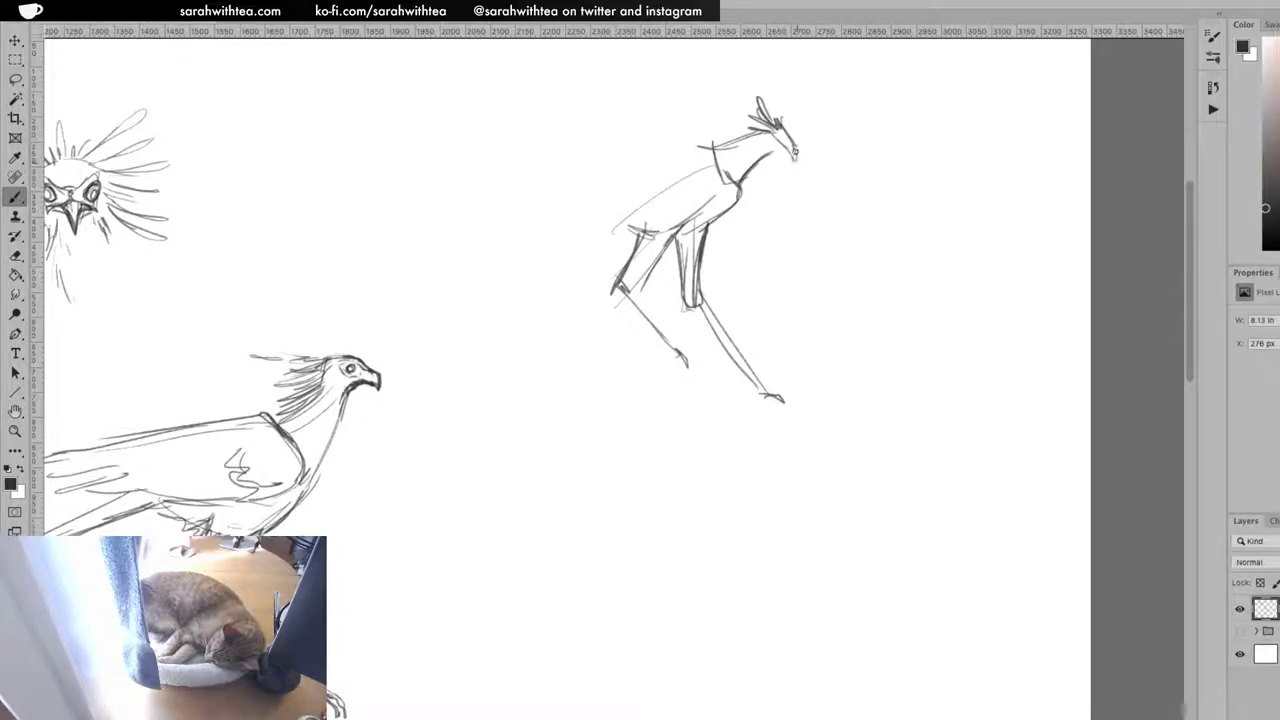
pyautogui.moveTo(795, 159); pyautogui.dragTo(794, 162)
pyautogui.moveTo(763, 100)
pyautogui.mouseDown()
pyautogui.moveTo(755, 87)
pyautogui.moveTo(775, 122)
pyautogui.moveTo(740, 112)
pyautogui.mouseUp()
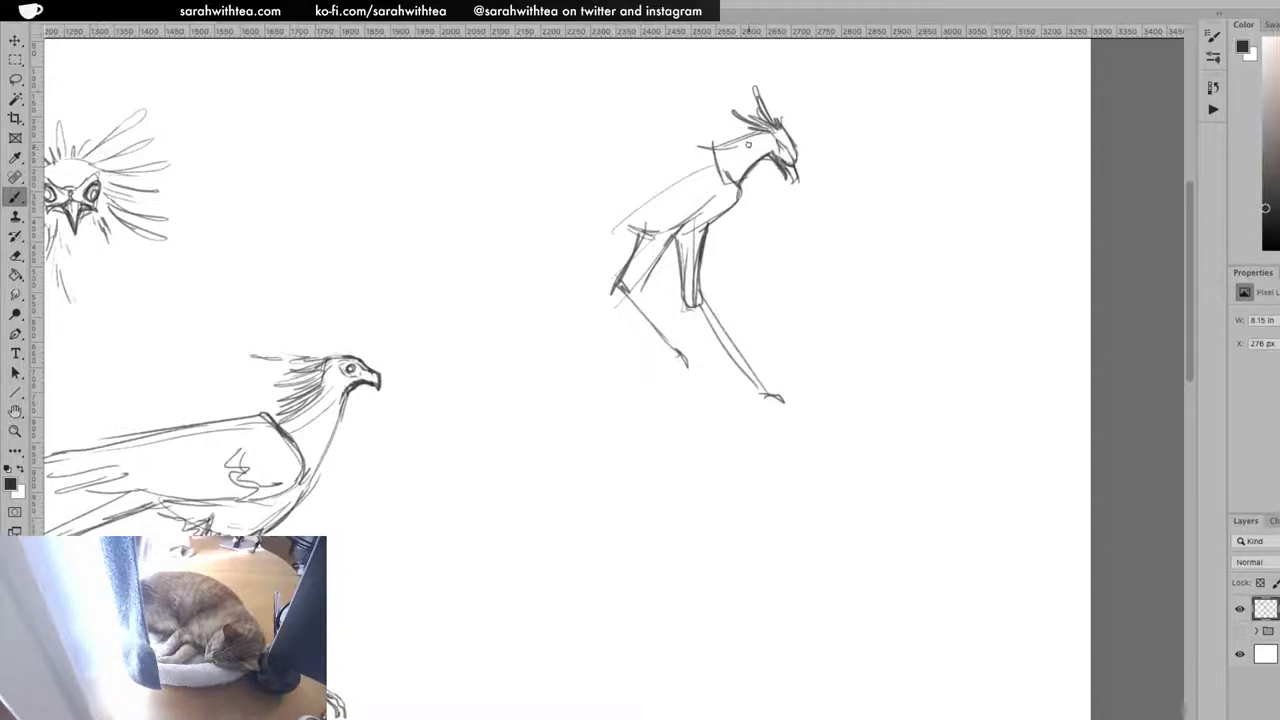
pyautogui.moveTo(718, 146); pyautogui.dragTo(762, 128)
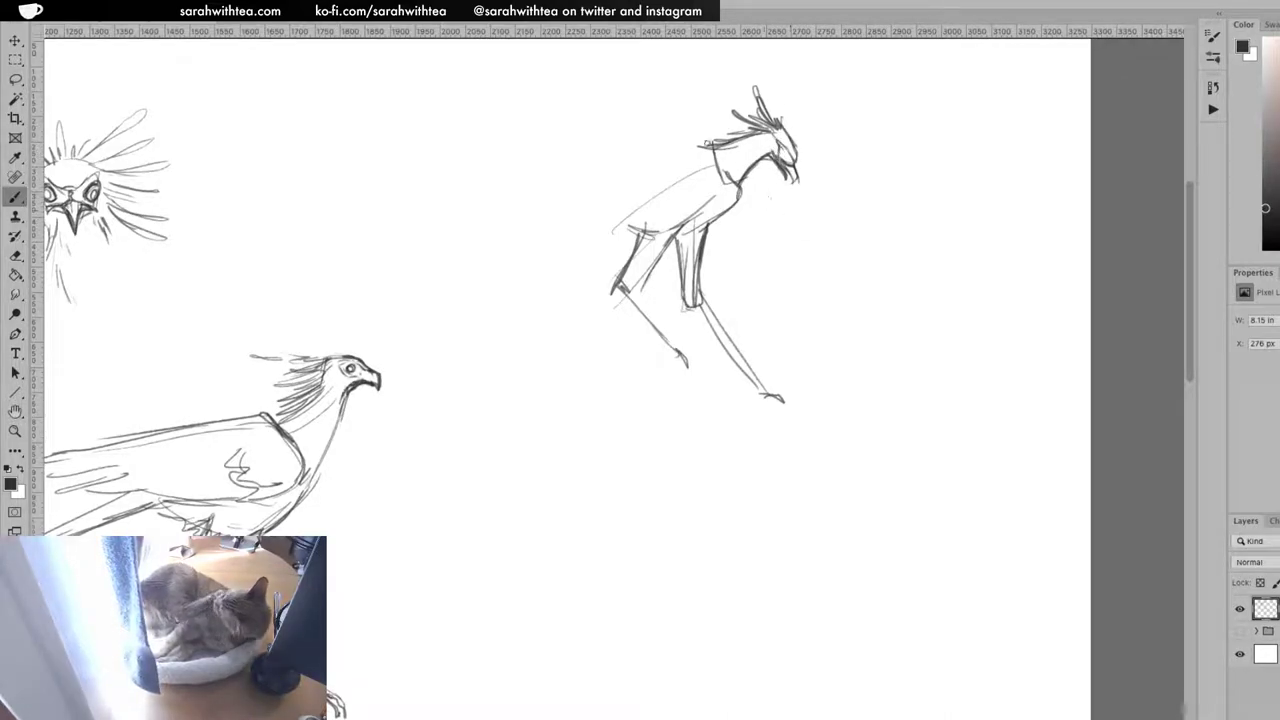
# Sketch the second bird's back and downward-pointing tail, and add ragged feather marks along its body
pyautogui.moveTo(712, 144)
pyautogui.mouseDown()
pyautogui.moveTo(604, 231)
pyautogui.moveTo(643, 196)
pyautogui.moveTo(617, 217)
pyautogui.moveTo(627, 193)
pyautogui.moveTo(603, 229)
pyautogui.moveTo(633, 186)
pyautogui.moveTo(610, 219)
pyautogui.mouseUp()
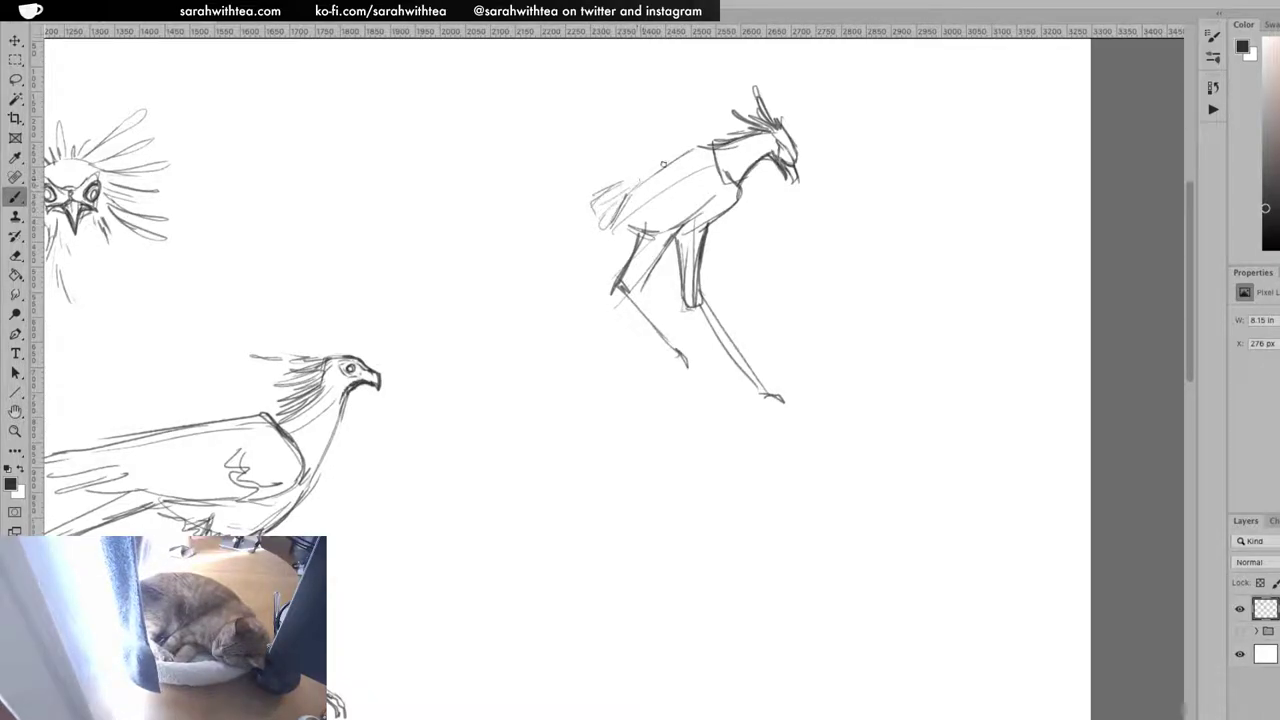
pyautogui.moveTo(612, 144); pyautogui.dragTo(632, 169)
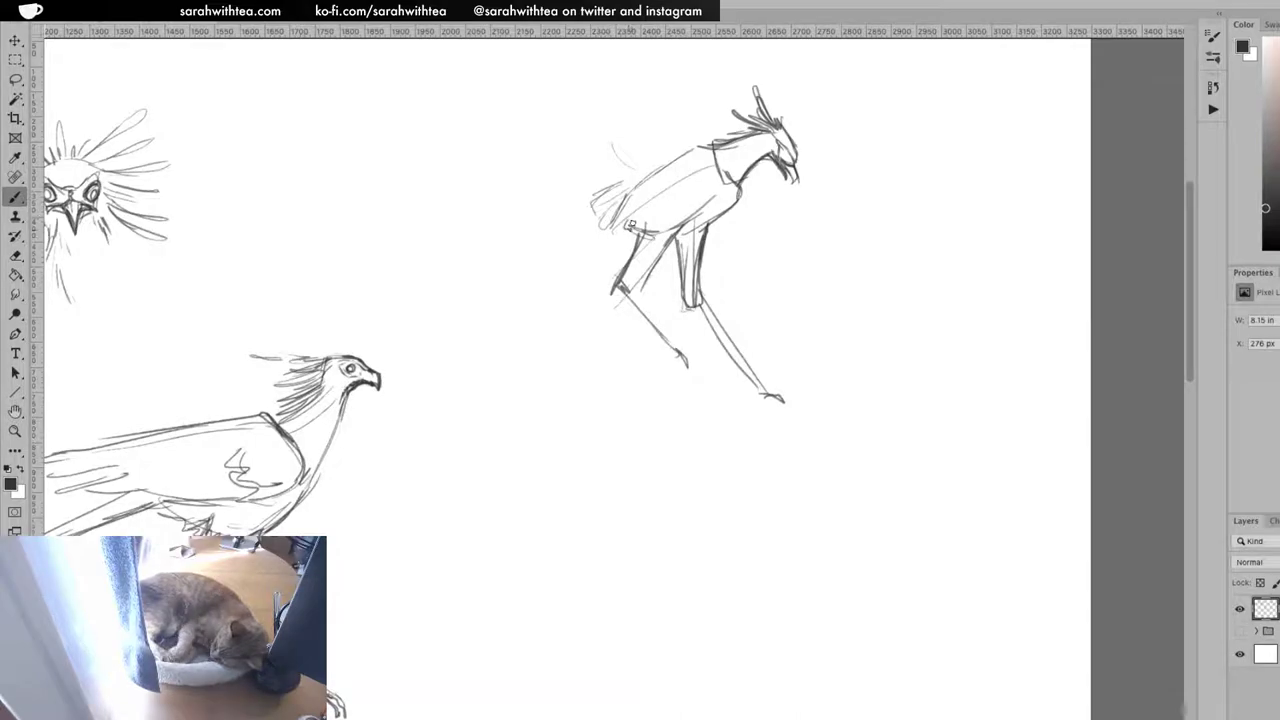
pyautogui.moveTo(612, 216)
pyautogui.mouseDown()
pyautogui.moveTo(551, 305)
pyautogui.moveTo(576, 310)
pyautogui.mouseUp()
pyautogui.moveTo(626, 250)
pyautogui.mouseDown()
pyautogui.moveTo(592, 304)
pyautogui.moveTo(548, 314)
pyautogui.moveTo(618, 218)
pyautogui.moveTo(606, 234)
pyautogui.moveTo(628, 234)
pyautogui.moveTo(620, 266)
pyautogui.moveTo(578, 309)
pyautogui.mouseUp()
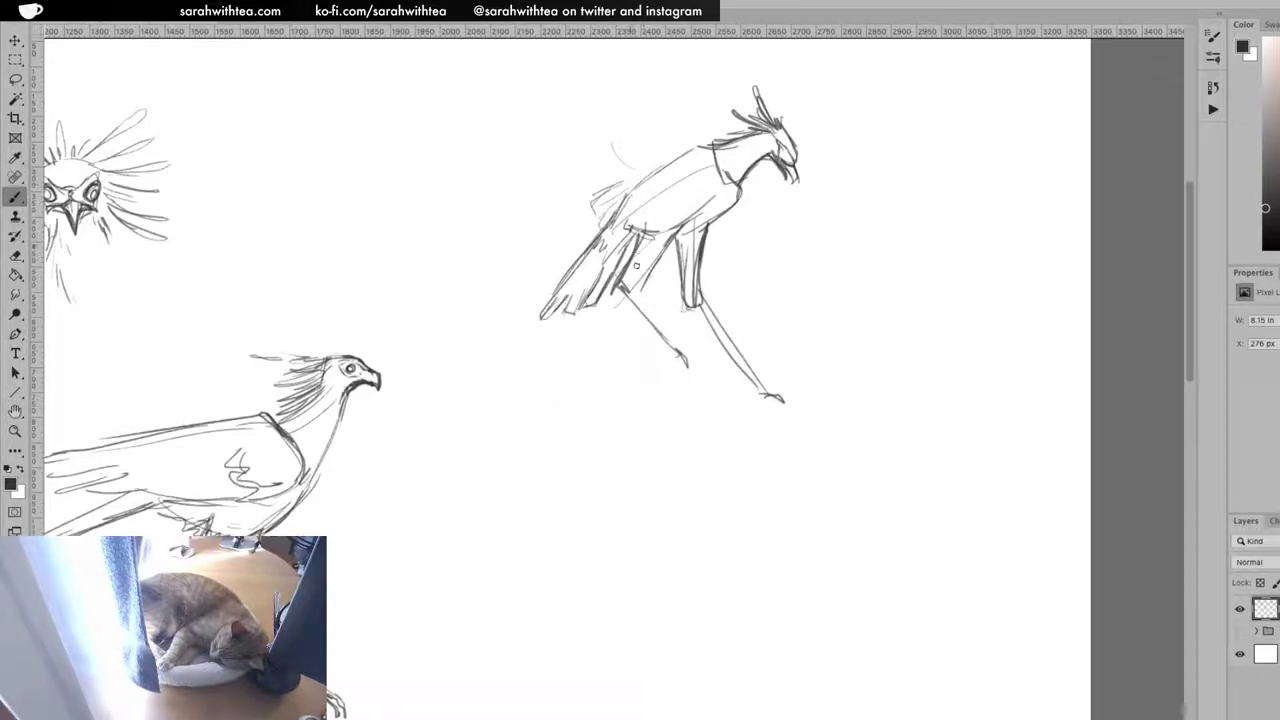
pyautogui.moveTo(640, 286); pyautogui.dragTo(694, 211)
pyautogui.moveTo(636, 232); pyautogui.dragTo(622, 220)
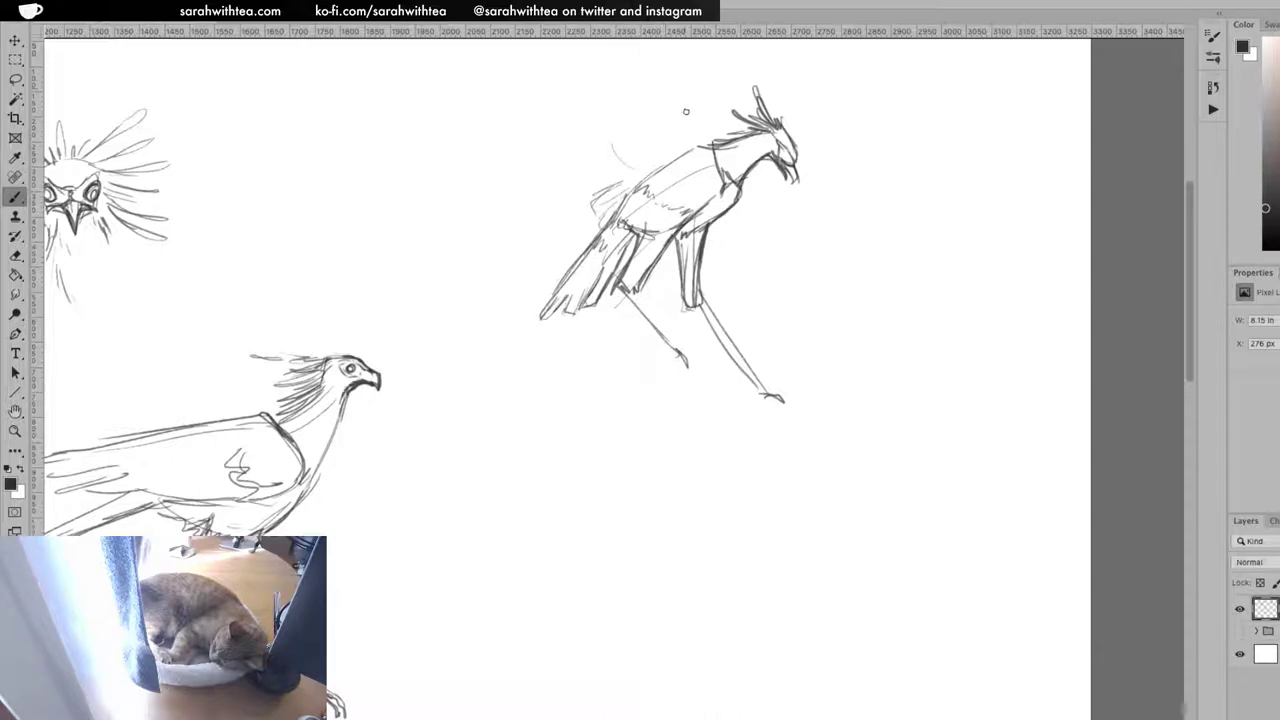
# Start a raised wing line above the second bird's shoulder, and move the lassoed bird lower to make room above it
pyautogui.moveTo(697, 145); pyautogui.dragTo(667, 105)
pyautogui.press('z')
pyautogui.press('l')
pyautogui.moveTo(842, 132)
pyautogui.mouseDown()
pyautogui.moveTo(472, 220)
pyautogui.moveTo(774, 503)
pyautogui.moveTo(835, 125)
pyautogui.mouseUp()
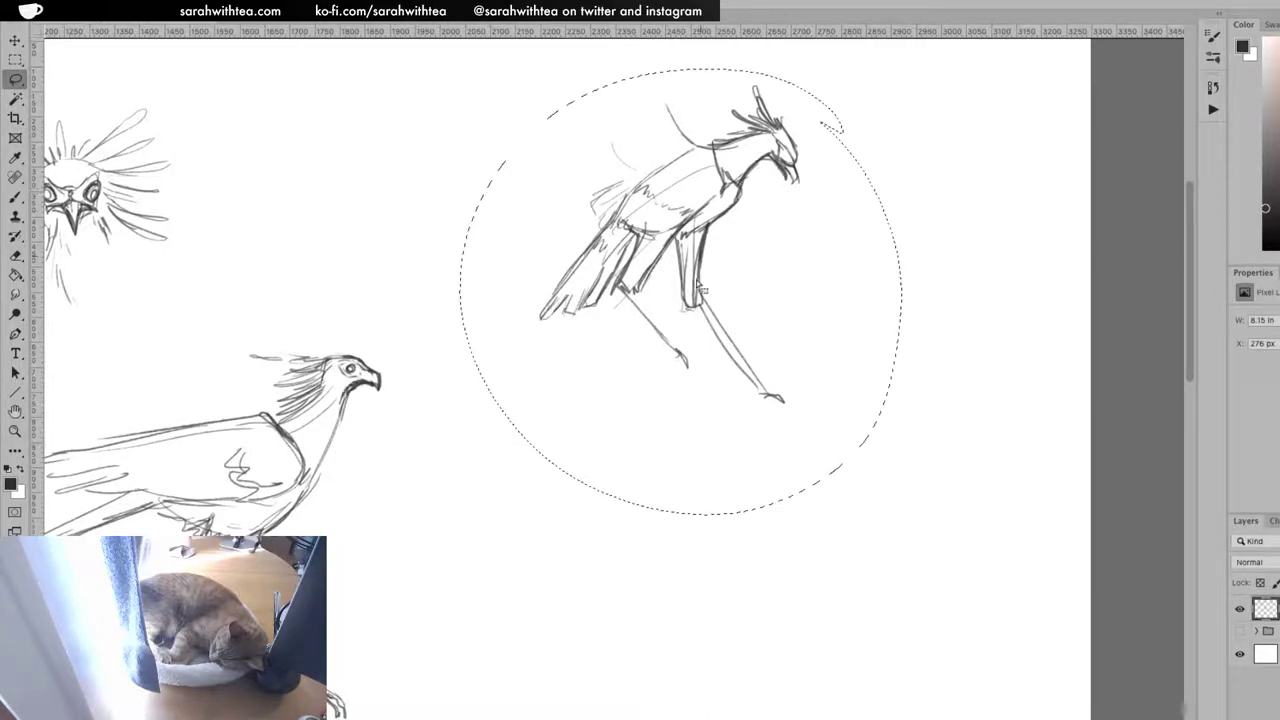
pyautogui.press('v')
pyautogui.moveTo(700, 292)
pyautogui.mouseDown()
pyautogui.moveTo(712, 360)
pyautogui.moveTo(705, 388)
pyautogui.moveTo(690, 384)
pyautogui.mouseUp()
pyautogui.hotkey('ctrl', 'd')
pyautogui.press('b')
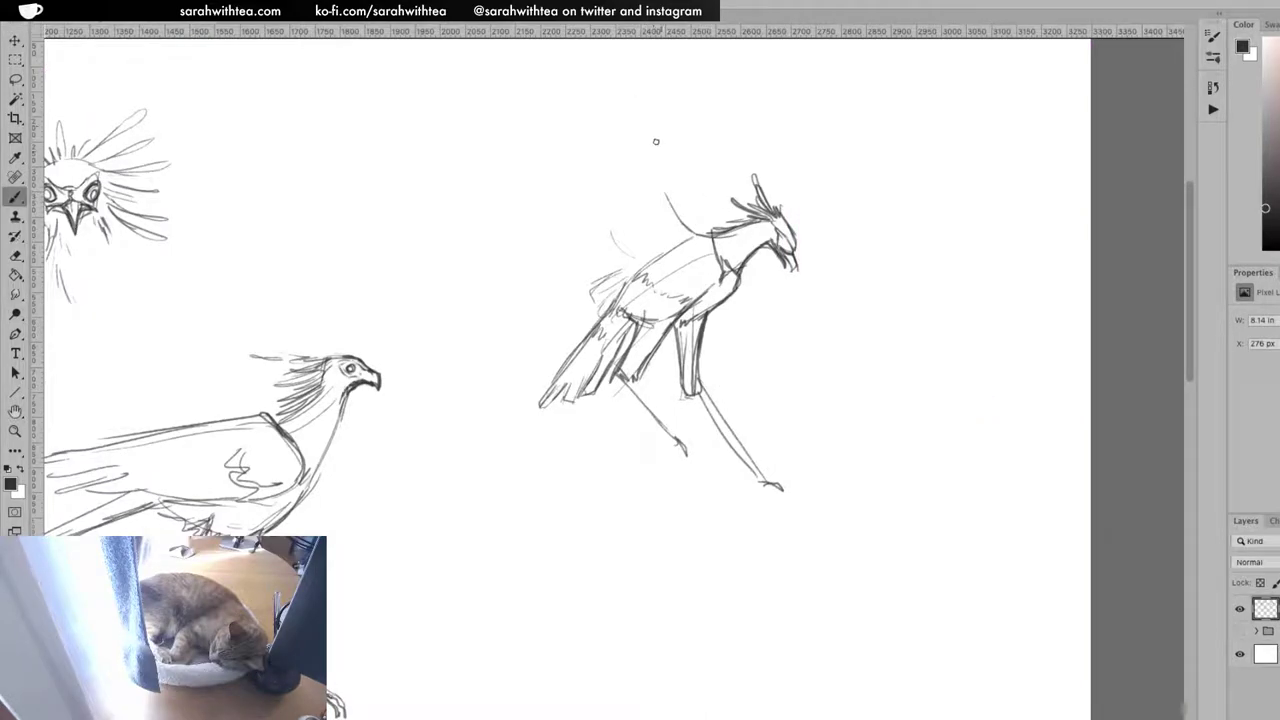
# Extend the second bird's raised wing edge upward, and thicken its lower legs with clawed feet
pyautogui.moveTo(697, 236); pyautogui.dragTo(658, 140)
pyautogui.moveTo(637, 85); pyautogui.dragTo(685, 218)
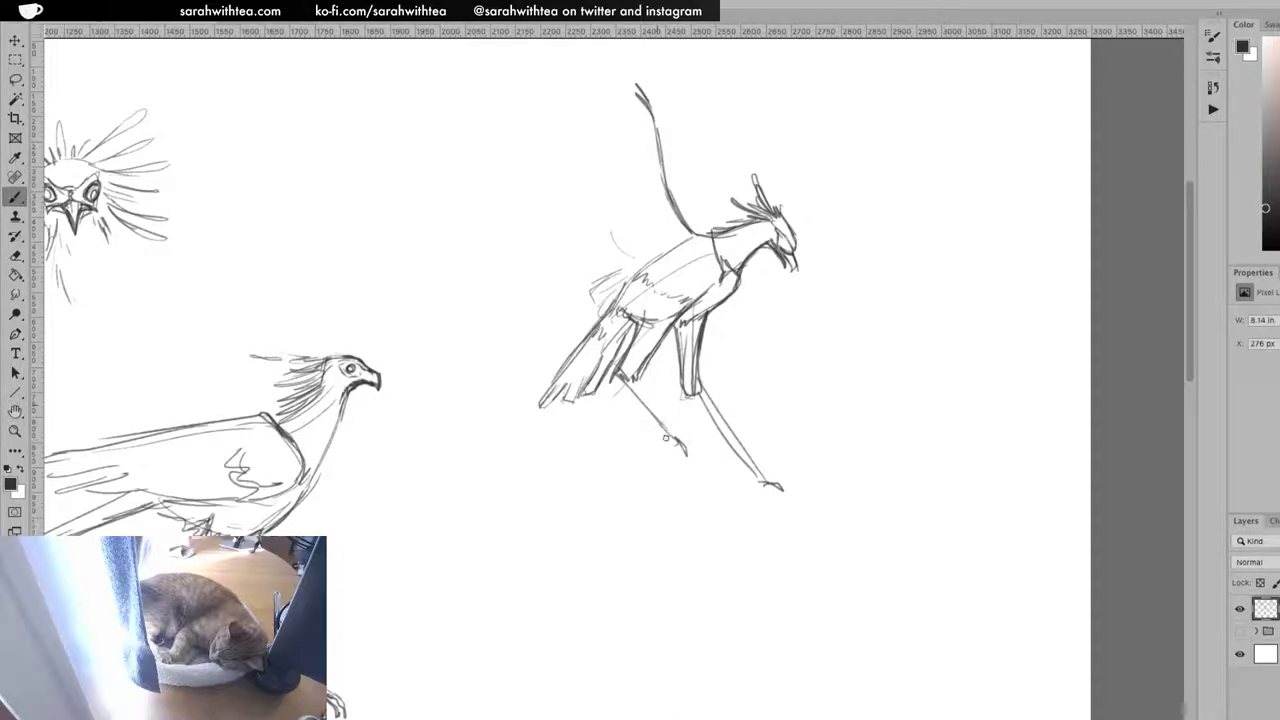
pyautogui.moveTo(684, 463)
pyautogui.mouseDown()
pyautogui.moveTo(690, 446)
pyautogui.moveTo(676, 448)
pyautogui.moveTo(682, 464)
pyautogui.moveTo(672, 444)
pyautogui.mouseUp()
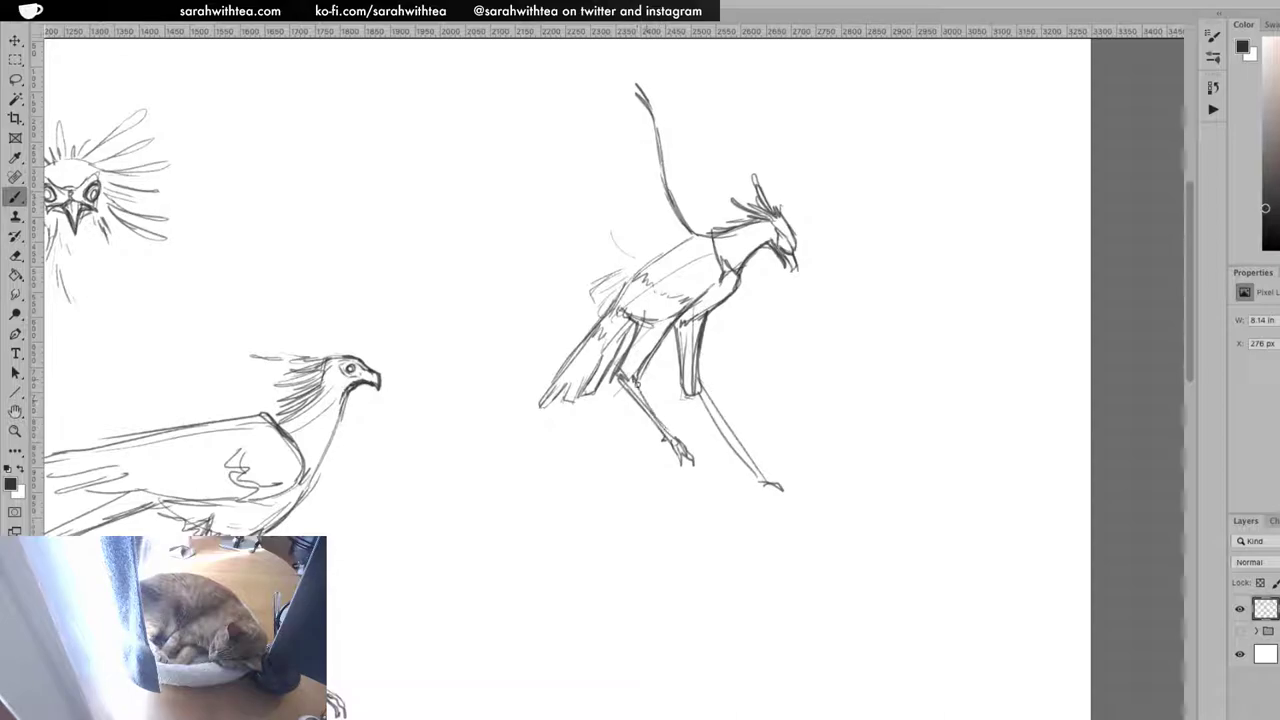
pyautogui.moveTo(658, 418); pyautogui.dragTo(686, 466)
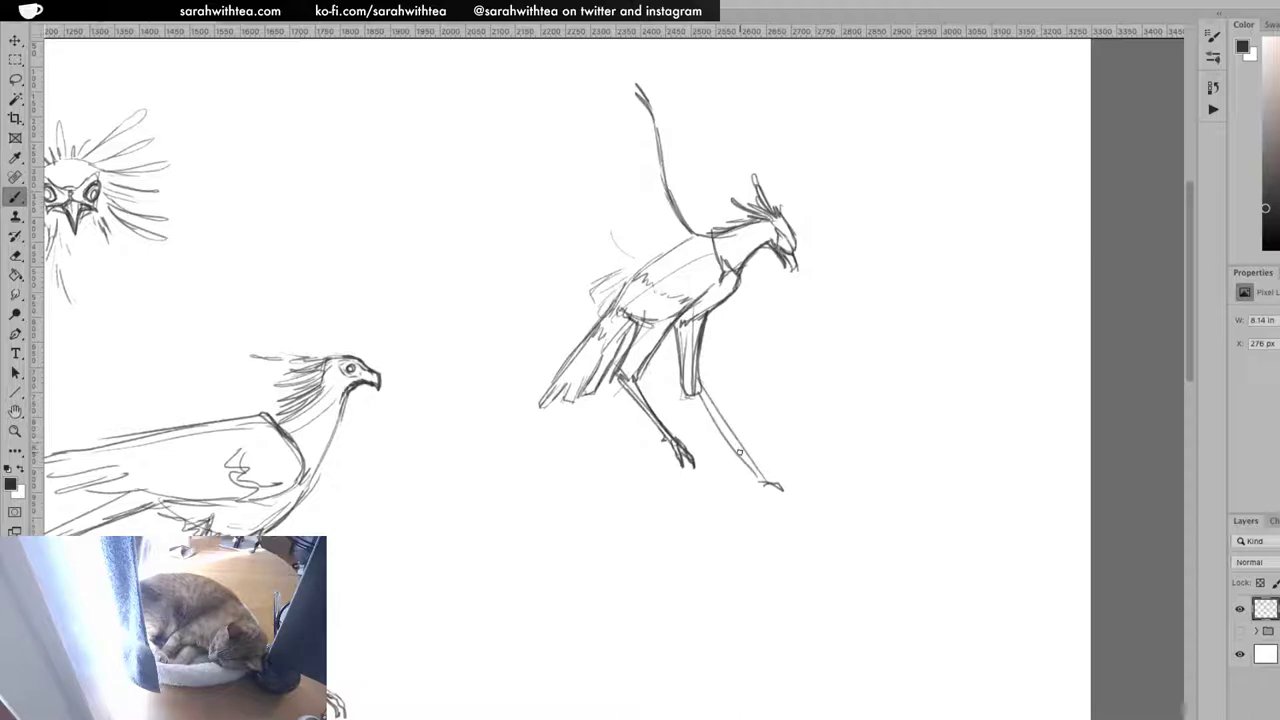
pyautogui.moveTo(688, 392); pyautogui.dragTo(765, 486)
pyautogui.moveTo(686, 392)
pyautogui.mouseDown()
pyautogui.moveTo(699, 387)
pyautogui.moveTo(785, 492)
pyautogui.mouseUp()
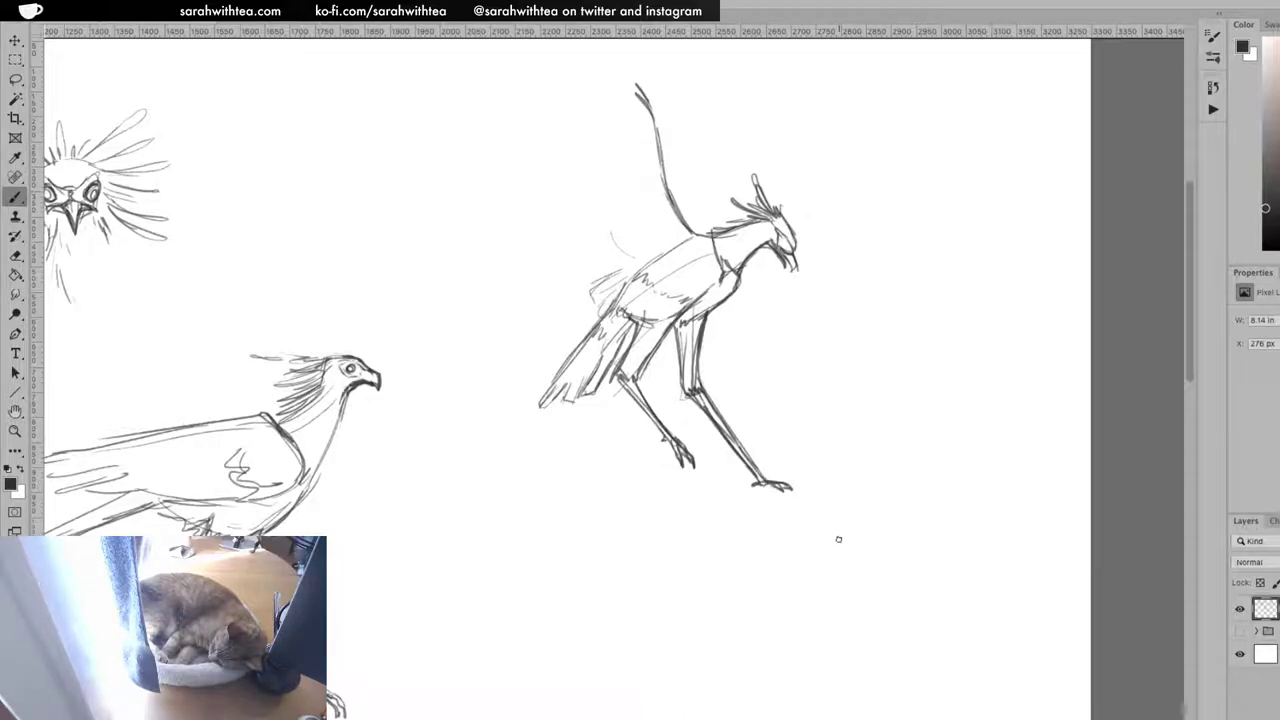
# Add small feather marks behind the second bird's back and extend the raised wing edge outward to its tip
pyautogui.moveTo(578, 271); pyautogui.dragTo(591, 265)
pyautogui.moveTo(693, 83)
pyautogui.mouseDown()
pyautogui.moveTo(707, 193)
pyautogui.moveTo(581, 125)
pyautogui.mouseUp()
pyautogui.hotkey('ctrl', 'r')
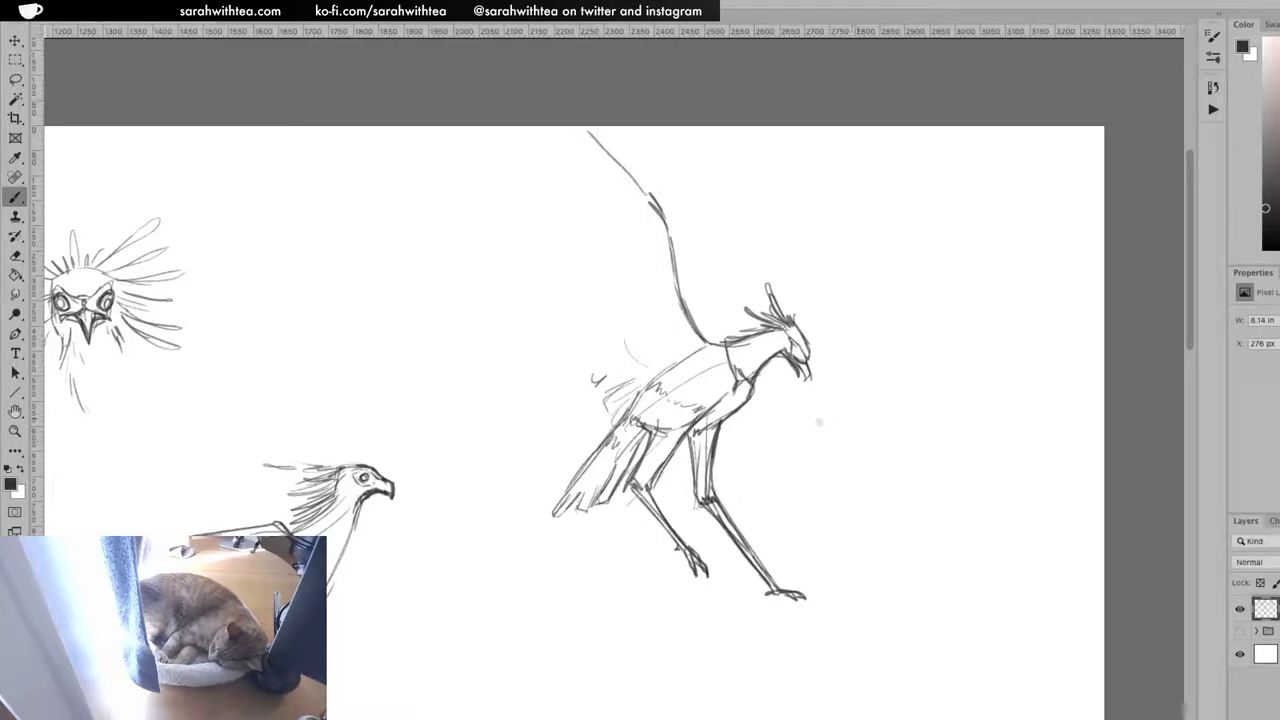
# Lasso the second bird with its wing lines and move it lower on the page
pyautogui.press('z')
pyautogui.keyDown('alt'); pyautogui.click(795, 447); pyautogui.keyUp('alt')
pyautogui.moveTo(771, 480); pyautogui.dragTo(707, 411)
pyautogui.press('l')
pyautogui.moveTo(717, 211)
pyautogui.mouseDown()
pyautogui.moveTo(512, 91)
pyautogui.moveTo(829, 429)
pyautogui.moveTo(766, 206)
pyautogui.mouseUp()
pyautogui.press('v')
pyautogui.moveTo(695, 474); pyautogui.dragTo(703, 531)
pyautogui.hotkey('ctrl', 'd')
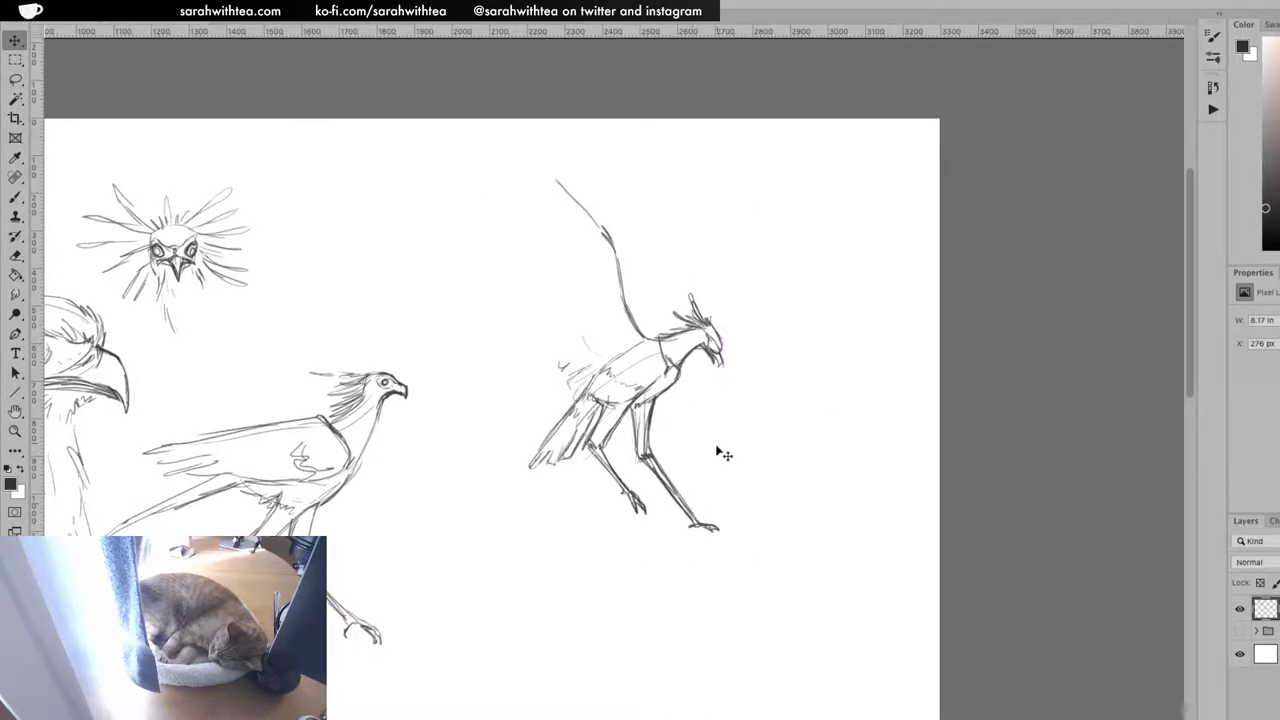
pyautogui.press('b')
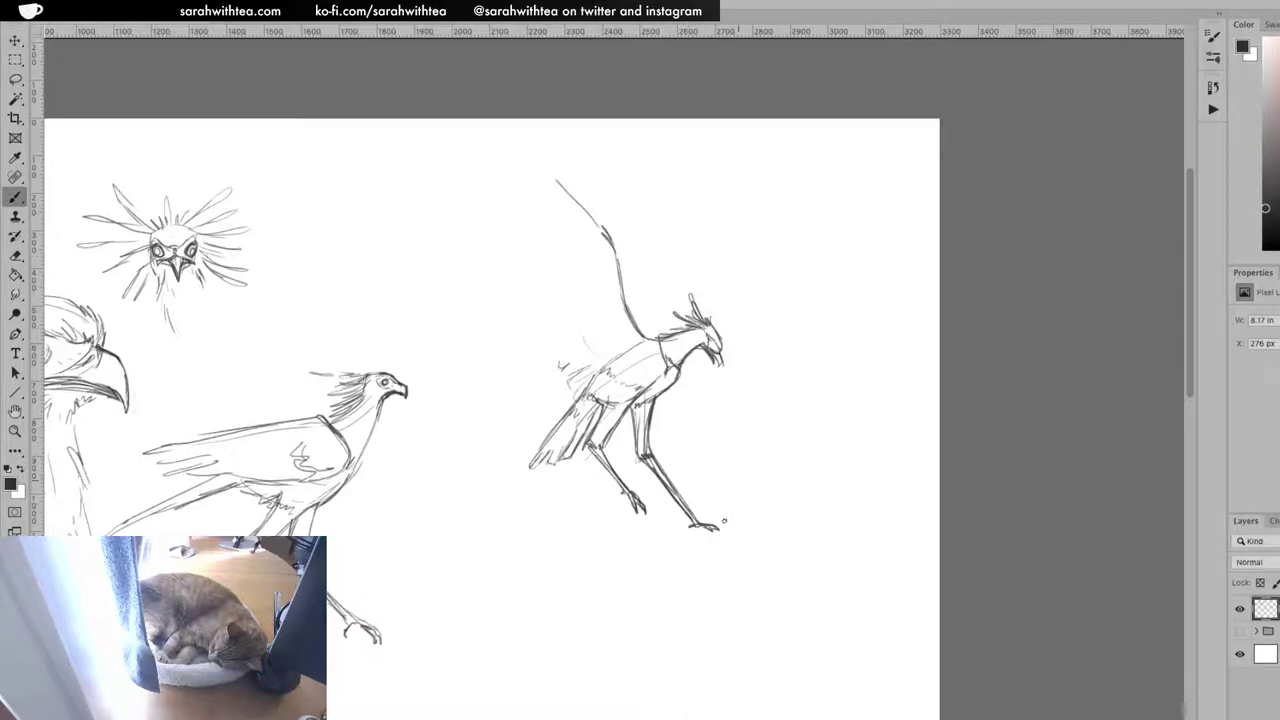
pyautogui.moveTo(688, 532)
pyautogui.mouseDown()
pyautogui.moveTo(706, 566)
pyautogui.moveTo(768, 566)
pyautogui.mouseUp()
pyautogui.hotkey('ctrl', 'z')
pyautogui.moveTo(702, 528)
pyautogui.mouseDown()
pyautogui.moveTo(769, 549)
pyautogui.moveTo(825, 565)
pyautogui.mouseUp()
pyautogui.hotkey('ctrl', 'z')
# Draw the second bird's far wing edge rising from the shoulder, with a long feather at its tip
pyautogui.moveTo(615, 217); pyautogui.dragTo(640, 251)
pyautogui.moveTo(641, 328); pyautogui.dragTo(633, 254)
pyautogui.moveTo(647, 334)
pyautogui.mouseDown()
pyautogui.moveTo(623, 137)
pyautogui.moveTo(619, 182)
pyautogui.mouseUp()
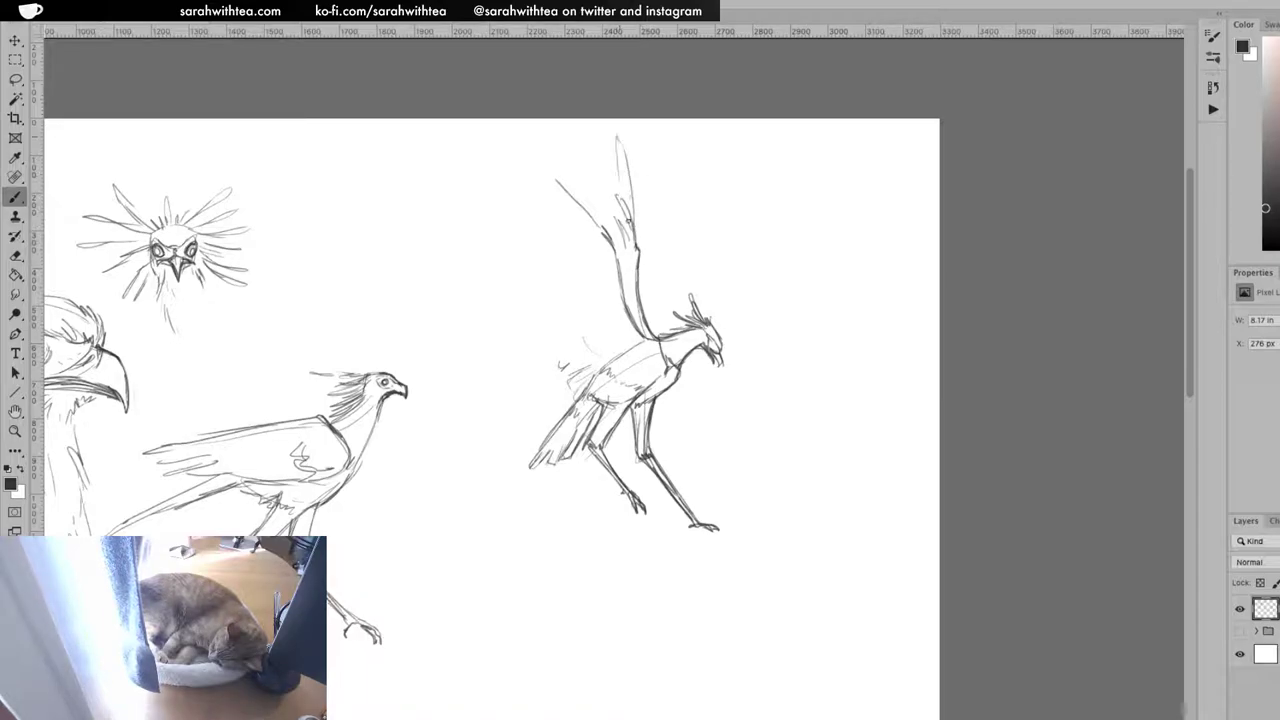
# Sketch the near wing's fanned flight feathers, its trailing edge and short inner covert marks
pyautogui.moveTo(539, 152); pyautogui.dragTo(592, 240)
pyautogui.moveTo(532, 176)
pyautogui.mouseDown()
pyautogui.moveTo(590, 238)
pyautogui.moveTo(558, 220)
pyautogui.moveTo(572, 236)
pyautogui.mouseUp()
pyautogui.moveTo(510, 194)
pyautogui.mouseDown()
pyautogui.moveTo(560, 248)
pyautogui.moveTo(540, 325)
pyautogui.moveTo(584, 342)
pyautogui.moveTo(568, 327)
pyautogui.mouseUp()
pyautogui.moveTo(566, 270); pyautogui.dragTo(586, 340)
pyautogui.moveTo(578, 256); pyautogui.dragTo(576, 272)
pyautogui.moveTo(590, 274); pyautogui.dragTo(574, 287)
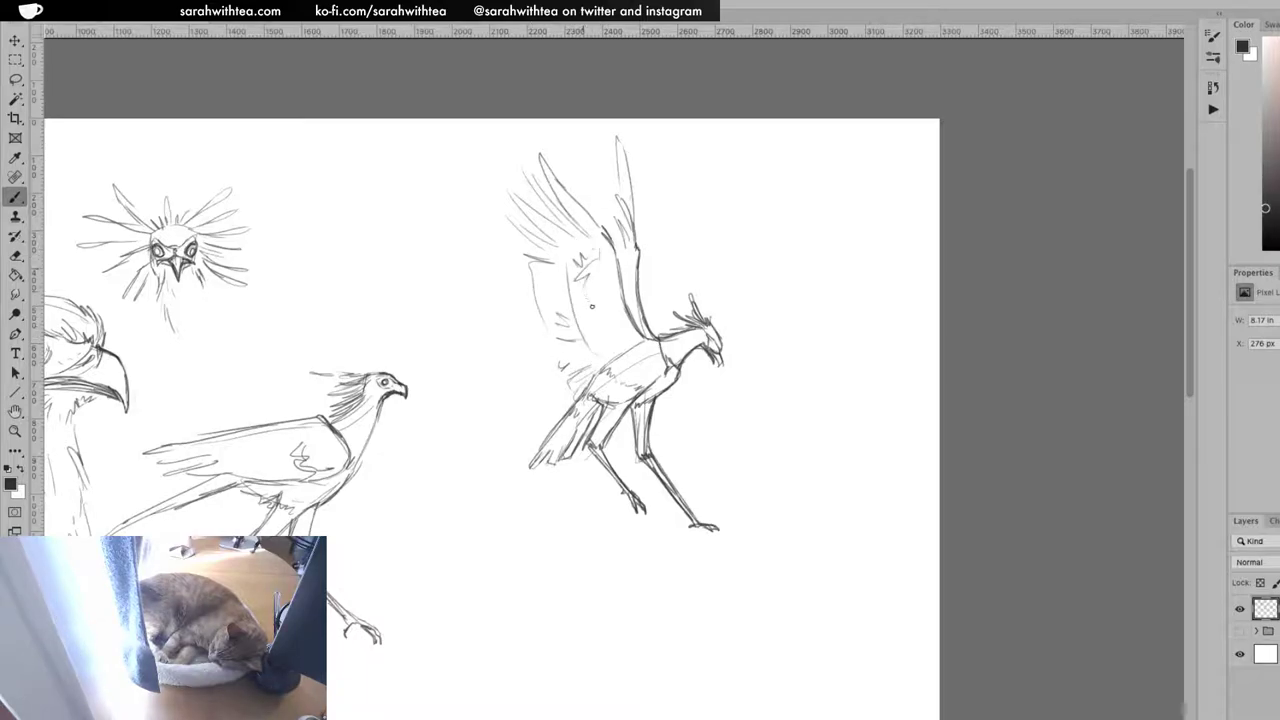
# Add feathers where the near wing joins the body, and darken its long fanned flight feathers
pyautogui.moveTo(604, 364); pyautogui.dragTo(590, 374)
pyautogui.moveTo(615, 357); pyautogui.dragTo(593, 376)
pyautogui.moveTo(598, 222)
pyautogui.mouseDown()
pyautogui.moveTo(544, 146)
pyautogui.moveTo(568, 218)
pyautogui.mouseUp()
pyautogui.moveTo(526, 166)
pyautogui.mouseDown()
pyautogui.moveTo(578, 228)
pyautogui.moveTo(558, 224)
pyautogui.mouseUp()
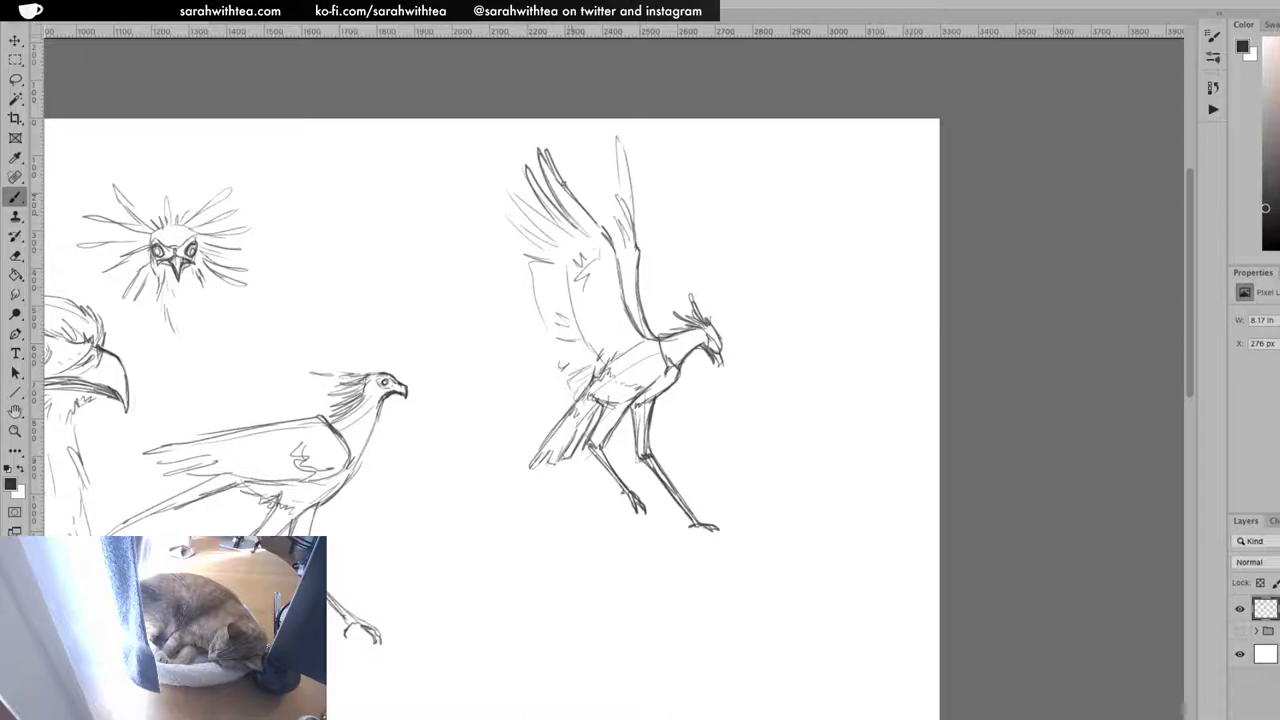
pyautogui.moveTo(537, 190); pyautogui.dragTo(574, 236)
pyautogui.moveTo(526, 169)
pyautogui.mouseDown()
pyautogui.moveTo(572, 236)
pyautogui.moveTo(554, 222)
pyautogui.moveTo(556, 246)
pyautogui.mouseUp()
pyautogui.moveTo(516, 190)
pyautogui.mouseDown()
pyautogui.moveTo(556, 246)
pyautogui.moveTo(501, 205)
pyautogui.moveTo(558, 263)
pyautogui.moveTo(518, 236)
pyautogui.moveTo(521, 255)
pyautogui.moveTo(562, 270)
pyautogui.mouseUp()
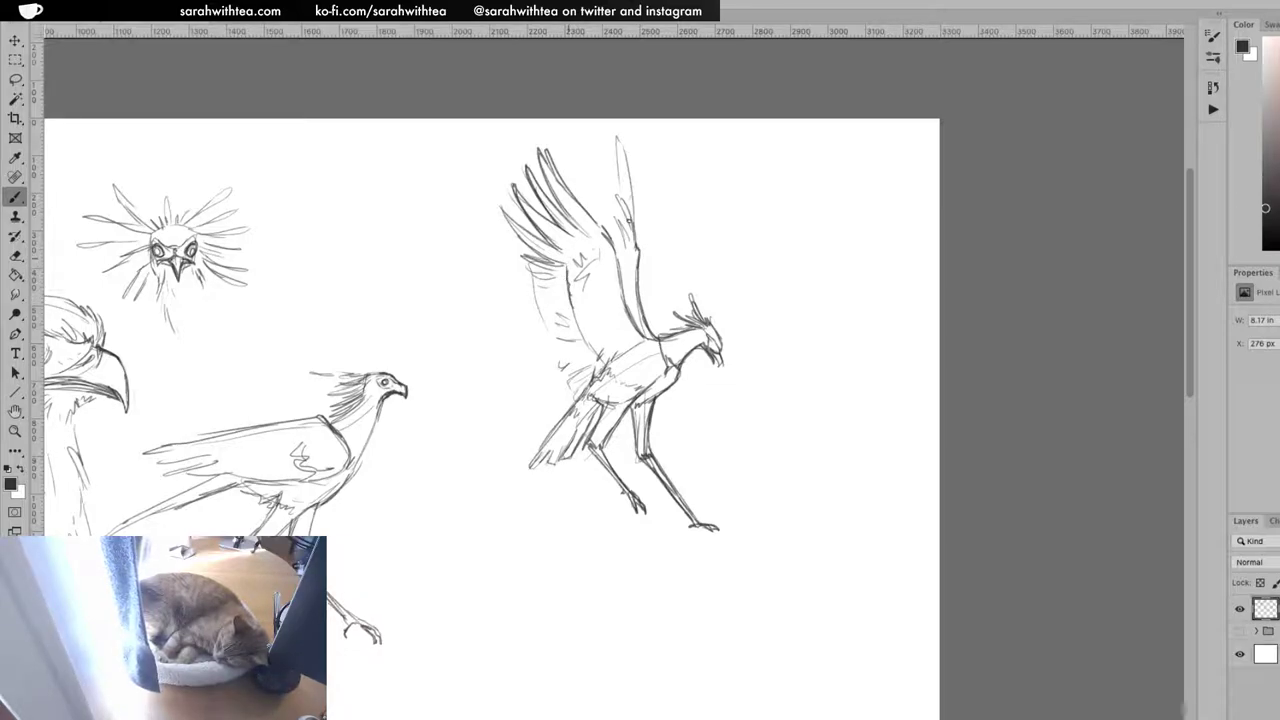
# Fill the far wing's tip with long upright flight feathers reaching toward the near wing
pyautogui.moveTo(620, 194); pyautogui.dragTo(604, 137)
pyautogui.moveTo(612, 194)
pyautogui.mouseDown()
pyautogui.moveTo(602, 136)
pyautogui.moveTo(622, 200)
pyautogui.moveTo(615, 137)
pyautogui.mouseUp()
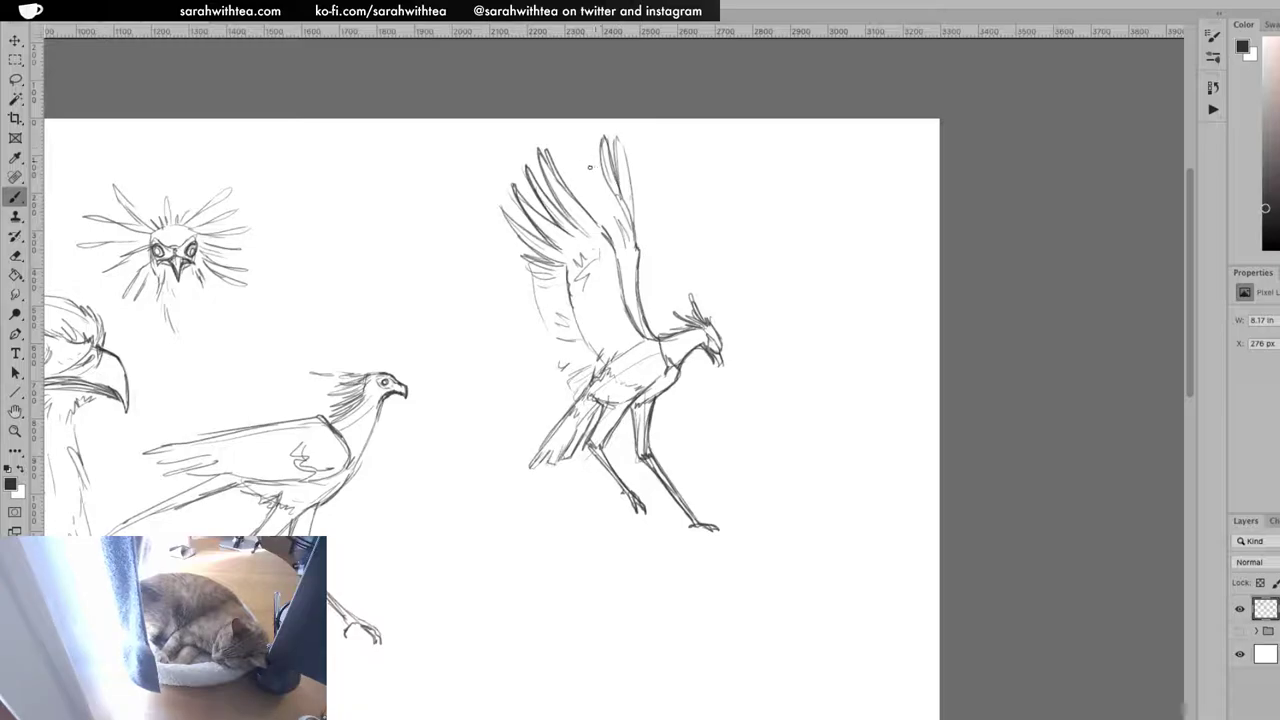
pyautogui.moveTo(606, 196)
pyautogui.mouseDown()
pyautogui.moveTo(583, 142)
pyautogui.moveTo(601, 212)
pyautogui.moveTo(585, 142)
pyautogui.moveTo(590, 199)
pyautogui.moveTo(565, 160)
pyautogui.moveTo(596, 220)
pyautogui.mouseUp()
pyautogui.moveTo(585, 161)
pyautogui.mouseDown()
pyautogui.moveTo(598, 216)
pyautogui.moveTo(607, 210)
pyautogui.mouseUp()
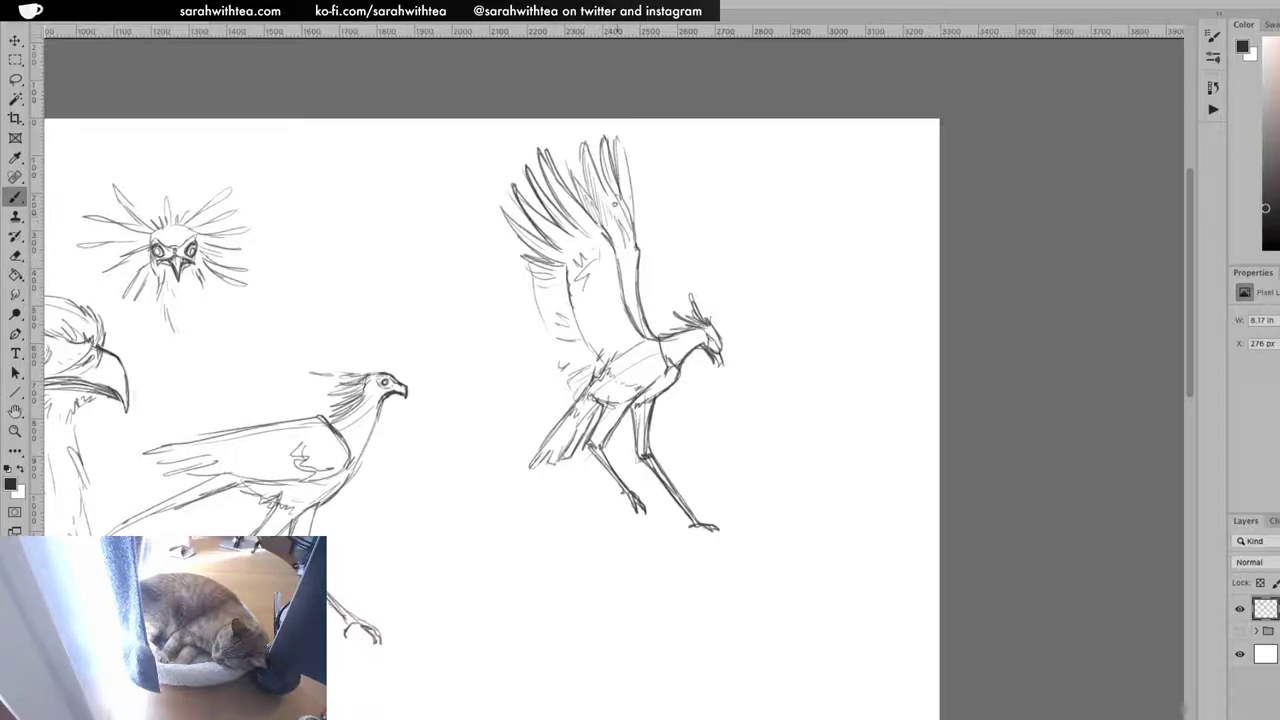
pyautogui.moveTo(617, 142)
pyautogui.mouseDown()
pyautogui.moveTo(629, 207)
pyautogui.moveTo(630, 242)
pyautogui.mouseUp()
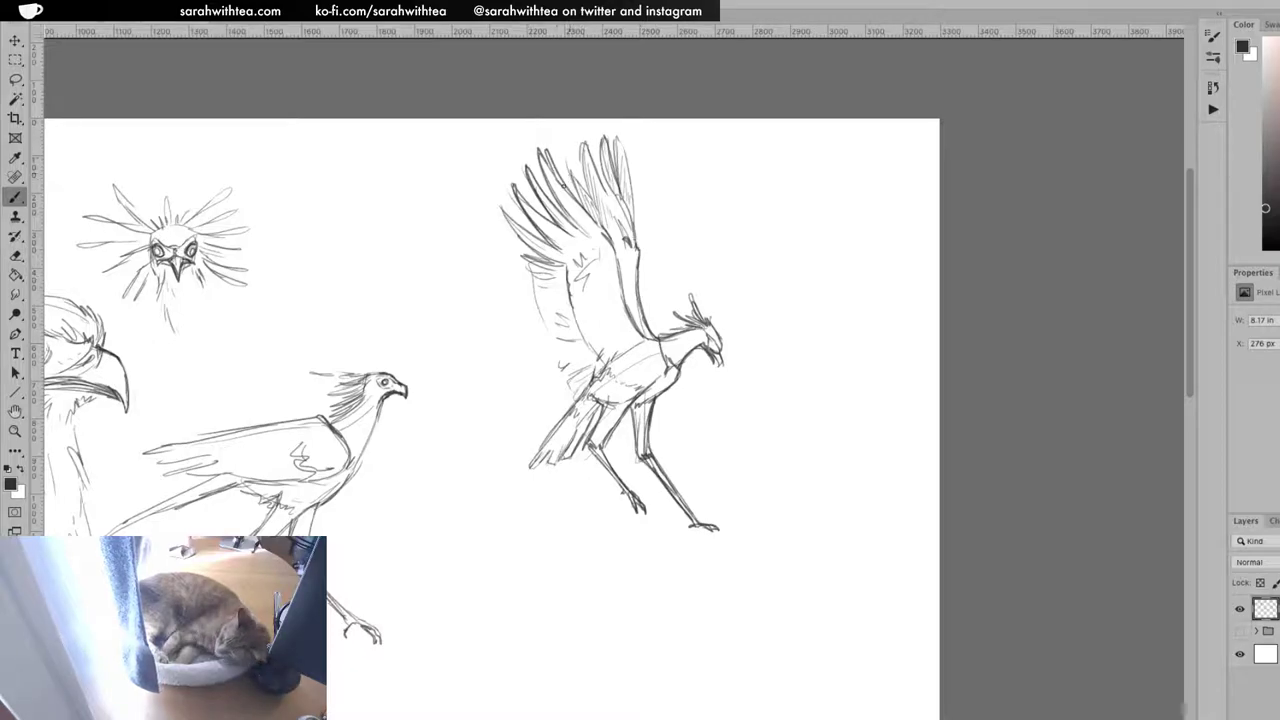
# Shade between the near wing's fanned flight feathers with fine hatching
pyautogui.moveTo(525, 202); pyautogui.dragTo(566, 244)
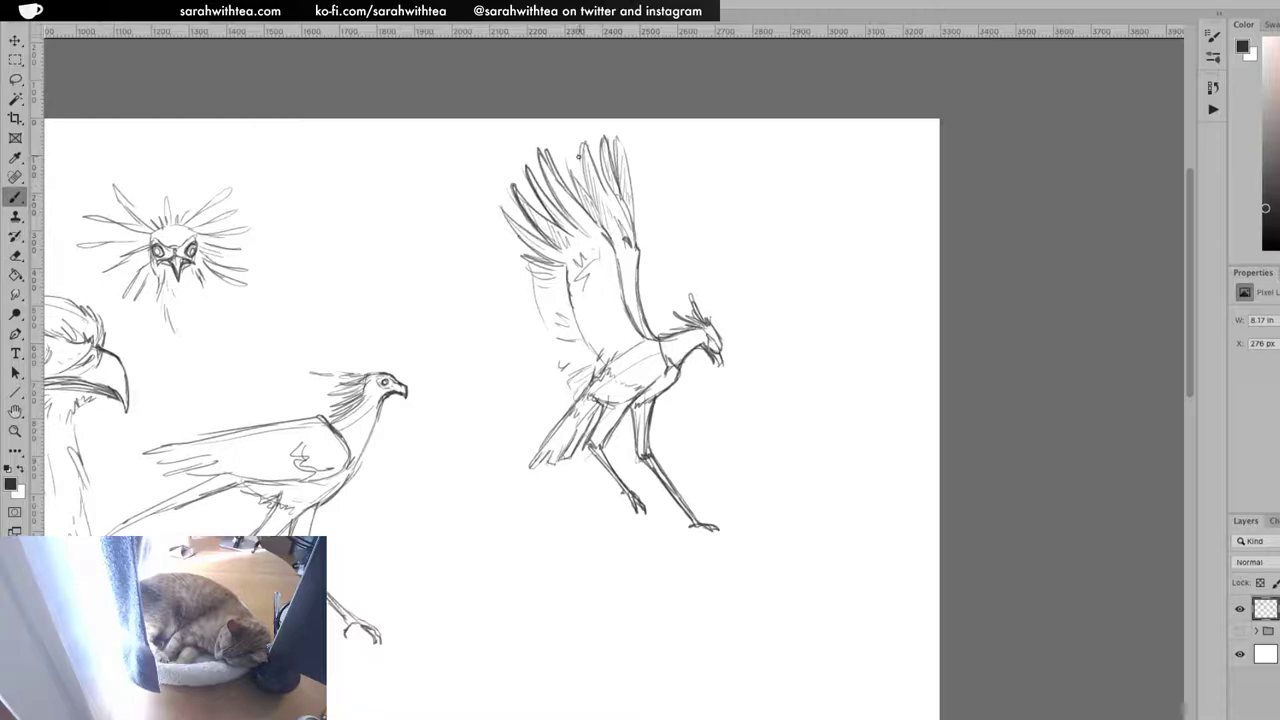
pyautogui.moveTo(545, 160)
pyautogui.mouseDown()
pyautogui.moveTo(576, 225)
pyautogui.moveTo(585, 213)
pyautogui.mouseUp()
pyautogui.moveTo(529, 173)
pyautogui.mouseDown()
pyautogui.moveTo(570, 235)
pyautogui.moveTo(528, 242)
pyautogui.moveTo(554, 262)
pyautogui.moveTo(568, 244)
pyautogui.mouseUp()
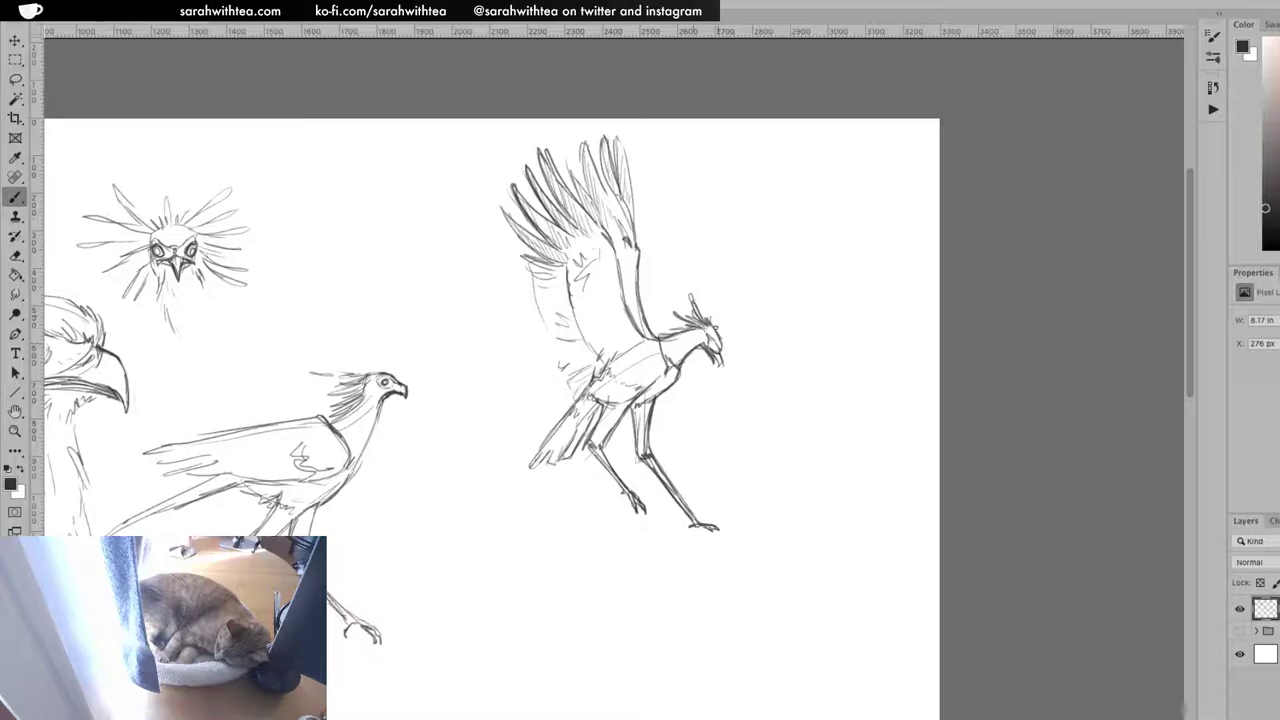
# Draw a dark eye on the winged bird's head and define the hooked tip of its beak
pyautogui.press('z')
pyautogui.click(718, 341)
pyautogui.click(718, 341)
pyautogui.click(718, 341)
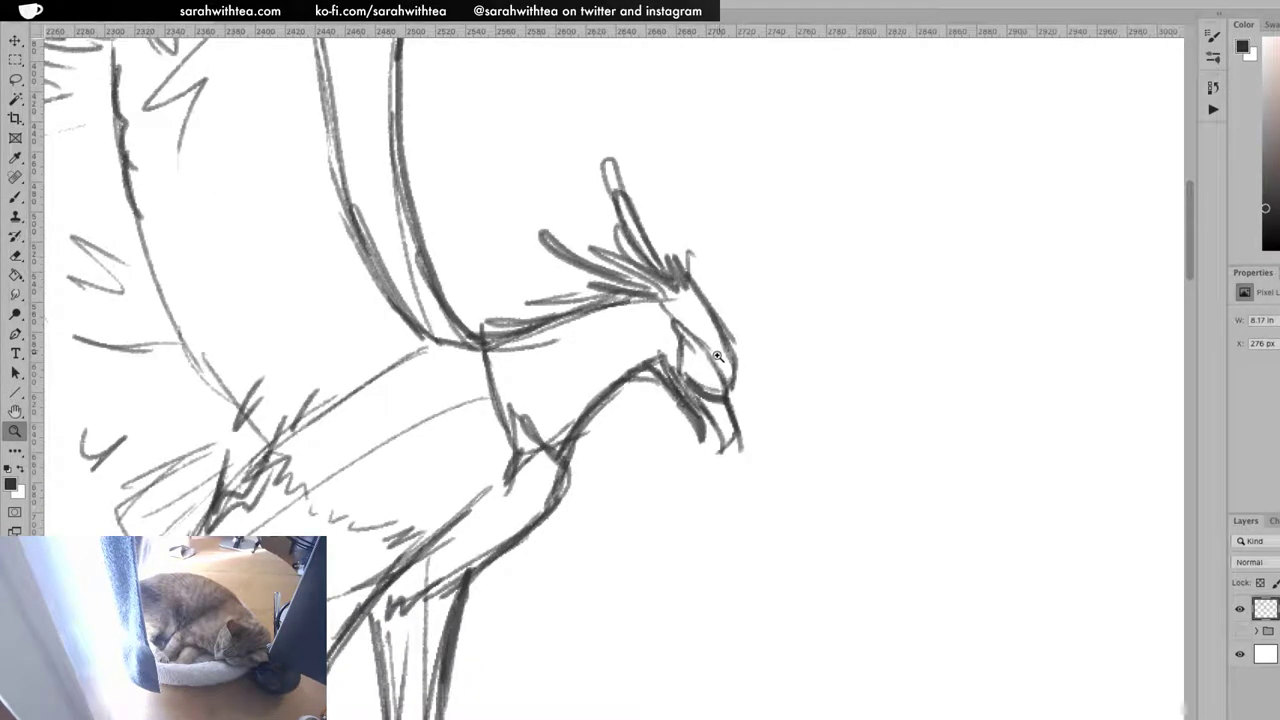
pyautogui.click(717, 355)
pyautogui.press('b')
pyautogui.moveTo(688, 366)
pyautogui.mouseDown()
pyautogui.moveTo(695, 374)
pyautogui.moveTo(684, 360)
pyautogui.moveTo(700, 356)
pyautogui.moveTo(706, 377)
pyautogui.mouseUp()
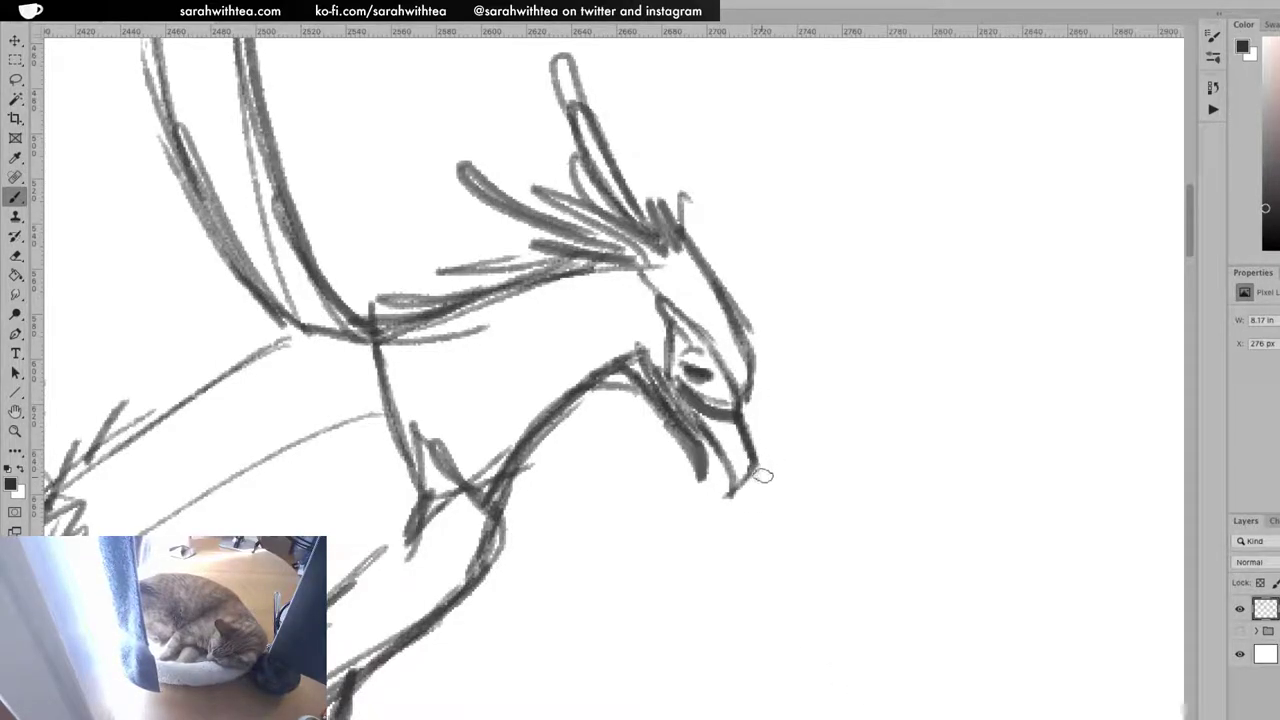
pyautogui.moveTo(762, 466); pyautogui.dragTo(734, 494)
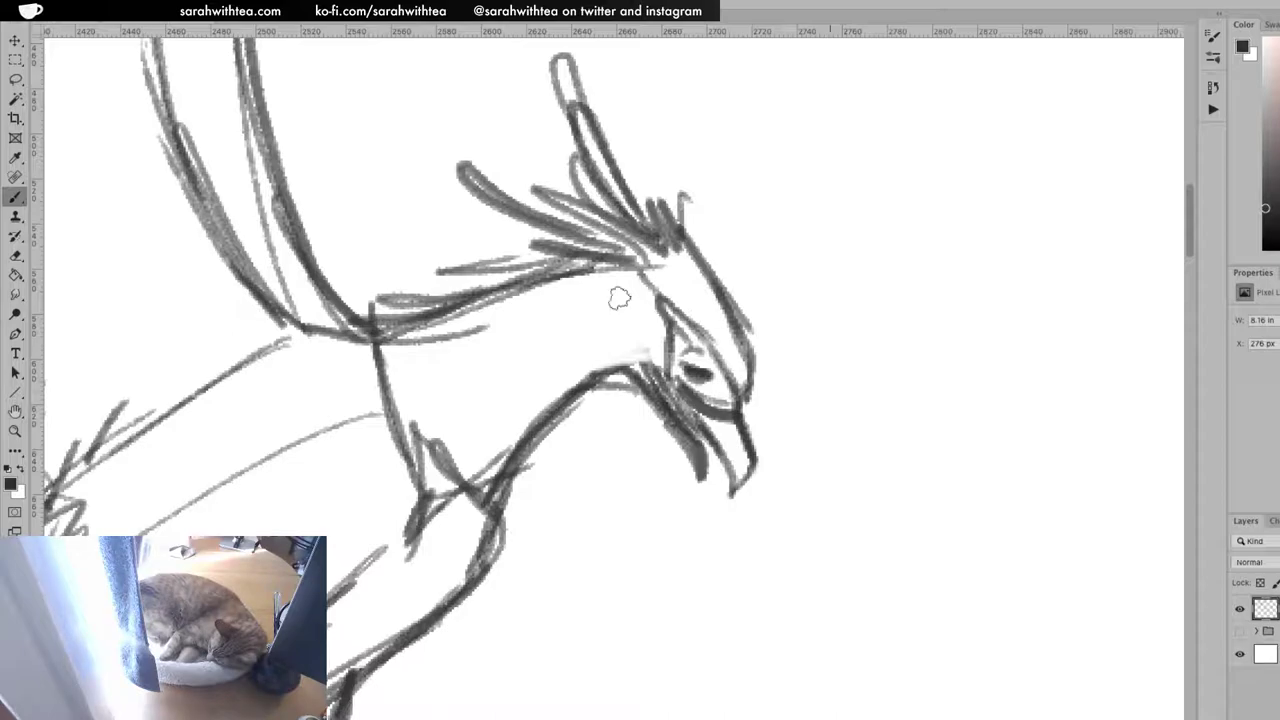
# Add more long crest feathers at the back and top of the winged bird's head
pyautogui.moveTo(556, 258)
pyautogui.mouseDown()
pyautogui.moveTo(442, 264)
pyautogui.moveTo(544, 258)
pyautogui.moveTo(428, 265)
pyautogui.mouseUp()
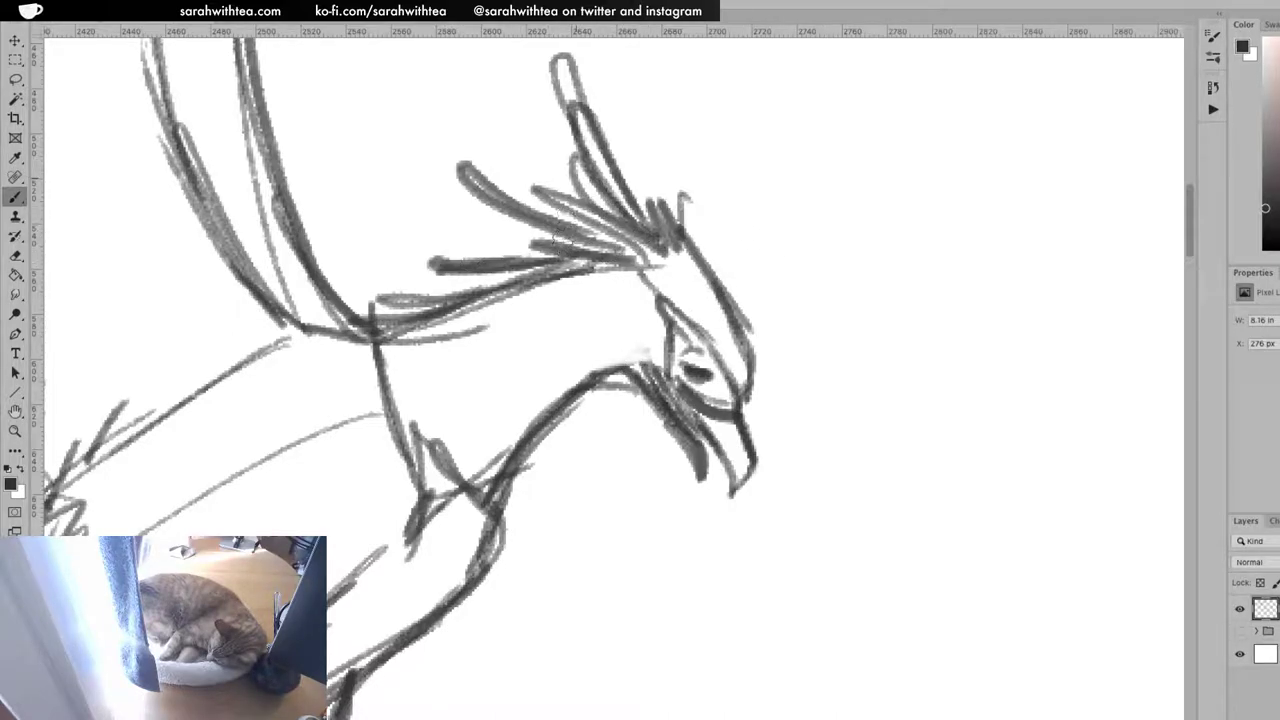
pyautogui.moveTo(565, 256)
pyautogui.mouseDown()
pyautogui.moveTo(455, 230)
pyautogui.moveTo(556, 252)
pyautogui.mouseUp()
pyautogui.moveTo(634, 116); pyautogui.dragTo(660, 200)
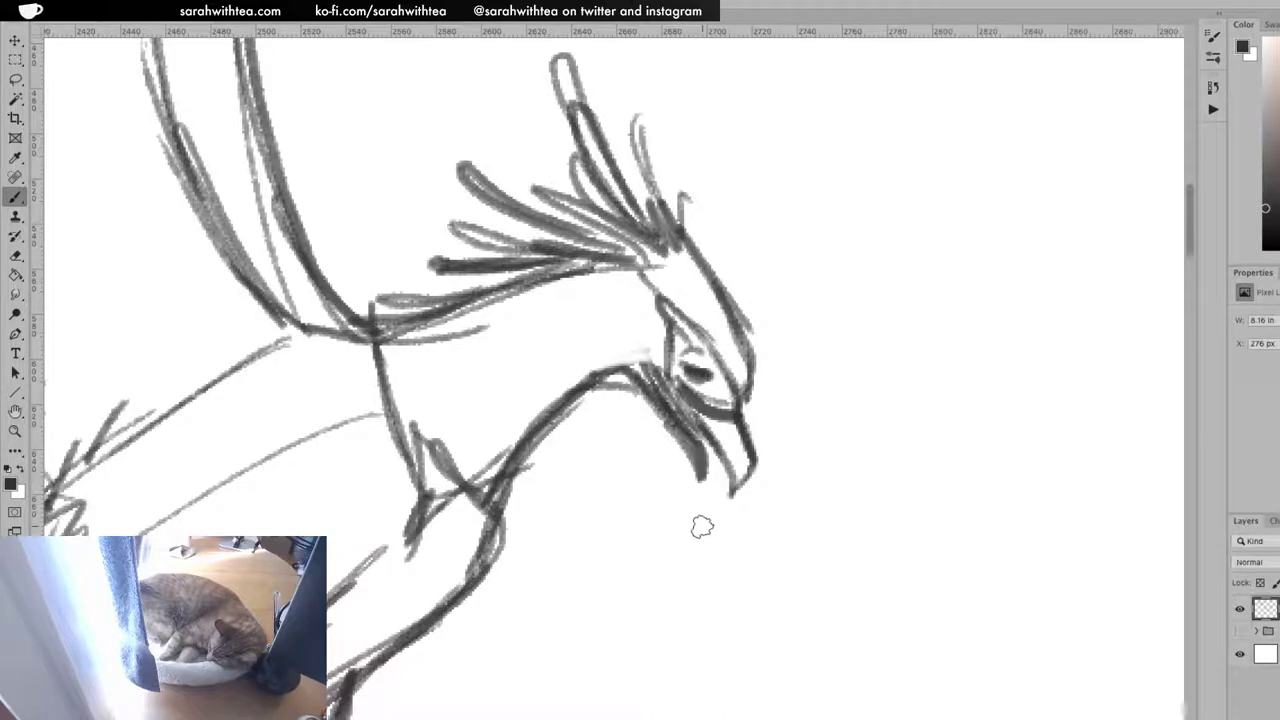
# Hatch a shadow along the inner side of the near wing's leading edge, below the wrist
pyautogui.press('z')
pyautogui.keyDown('alt'); pyautogui.click(703, 337); pyautogui.keyUp('alt')
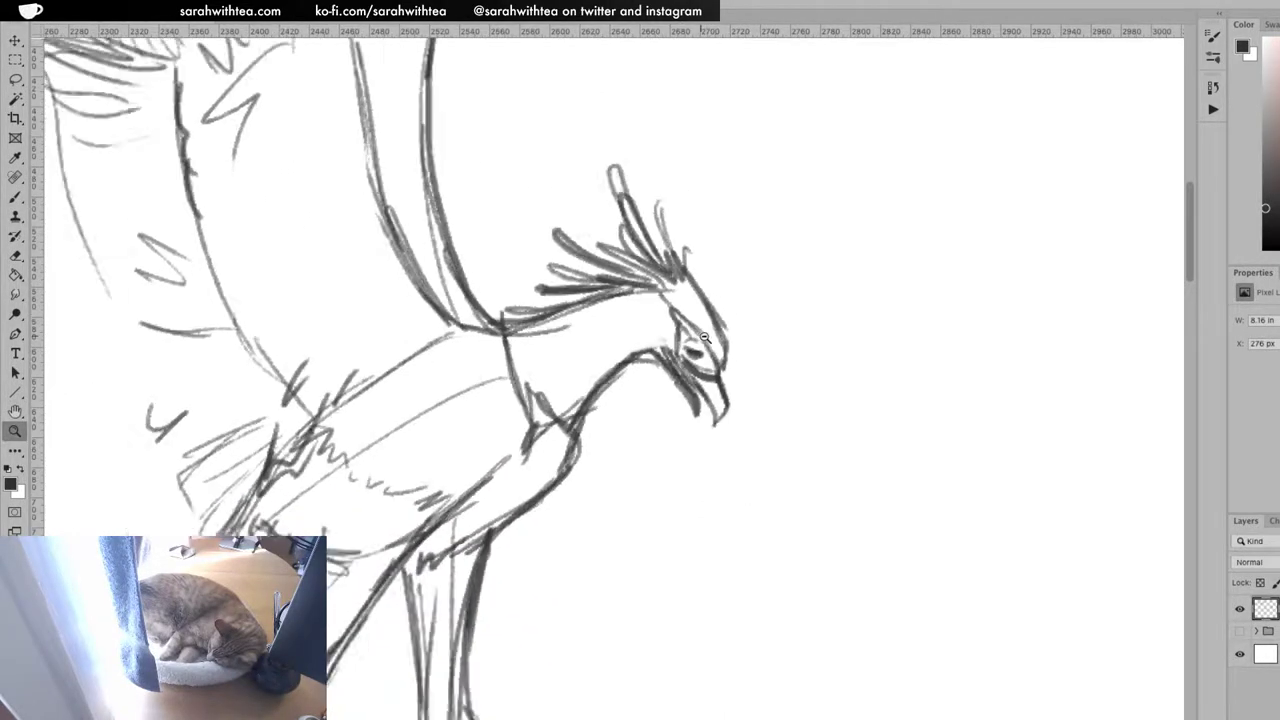
pyautogui.keyDown('alt'); pyautogui.click(703, 337); pyautogui.keyUp('alt')
pyautogui.keyDown('alt'); pyautogui.click(703, 337); pyautogui.keyUp('alt')
pyautogui.keyDown('alt'); pyautogui.click(703, 337); pyautogui.keyUp('alt')
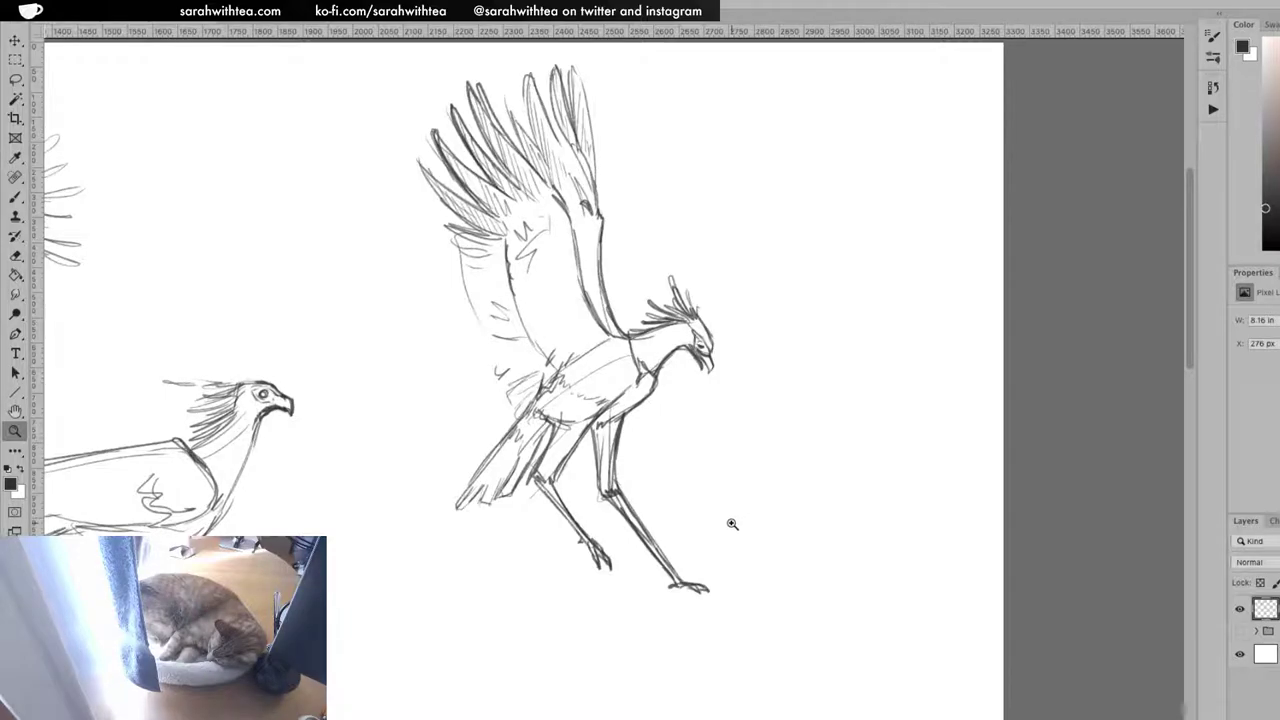
pyautogui.press('b')
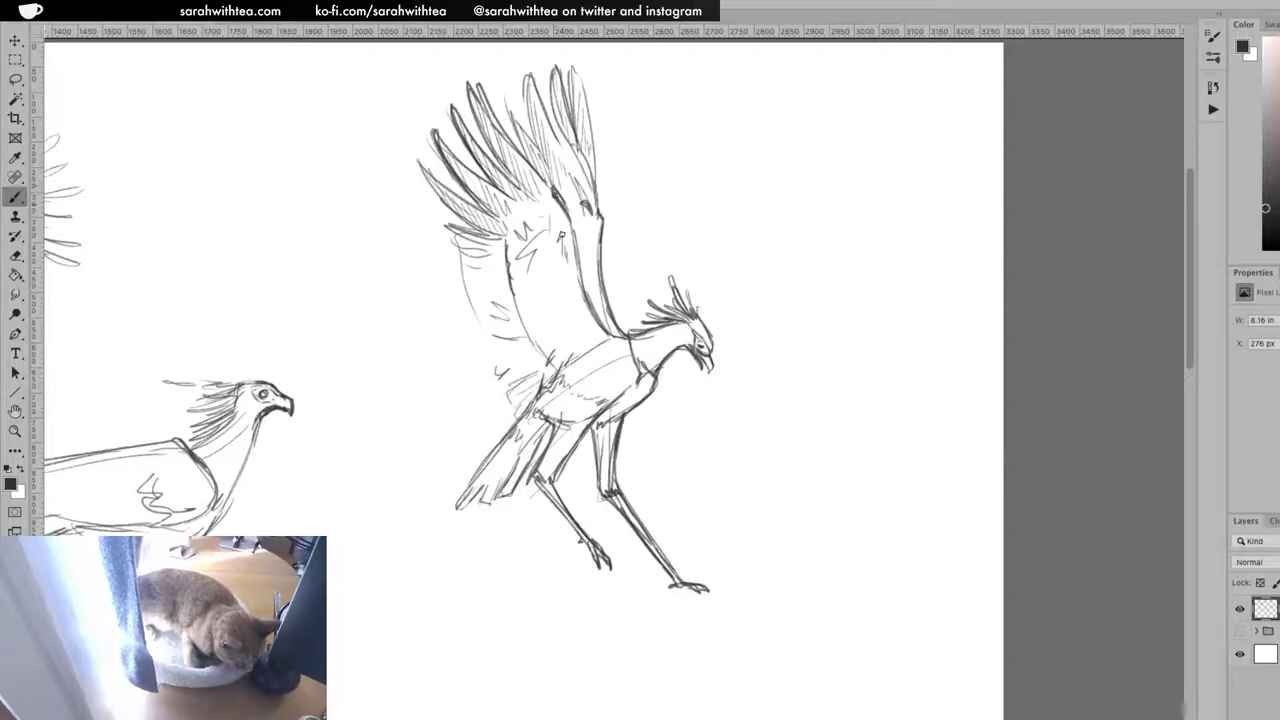
pyautogui.moveTo(569, 228); pyautogui.dragTo(576, 268)
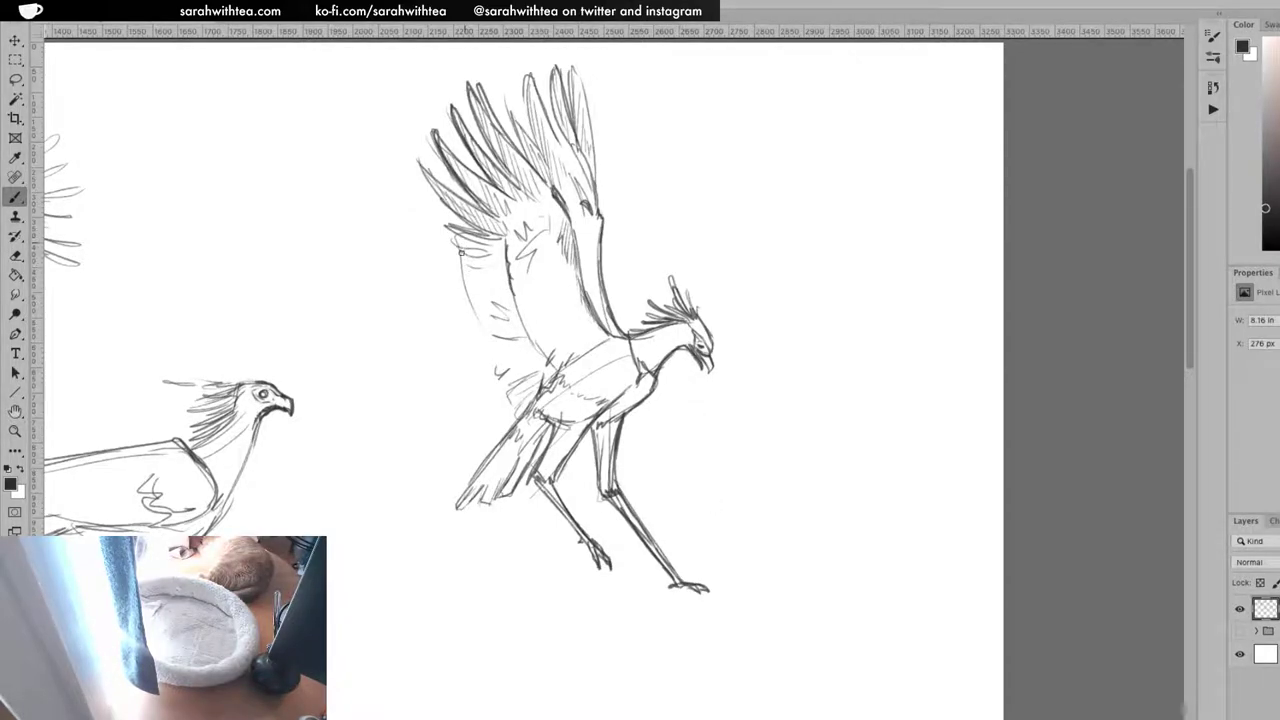
# Hatch and darken the near wing's trailing feathers down to the body, and shade the bird's flank
pyautogui.moveTo(478, 280)
pyautogui.mouseDown()
pyautogui.moveTo(505, 270)
pyautogui.moveTo(491, 272)
pyautogui.moveTo(486, 319)
pyautogui.mouseUp()
pyautogui.moveTo(483, 295)
pyautogui.mouseDown()
pyautogui.moveTo(494, 340)
pyautogui.moveTo(483, 325)
pyautogui.moveTo(494, 346)
pyautogui.moveTo(531, 353)
pyautogui.moveTo(500, 375)
pyautogui.mouseUp()
pyautogui.moveTo(505, 357); pyautogui.dragTo(510, 372)
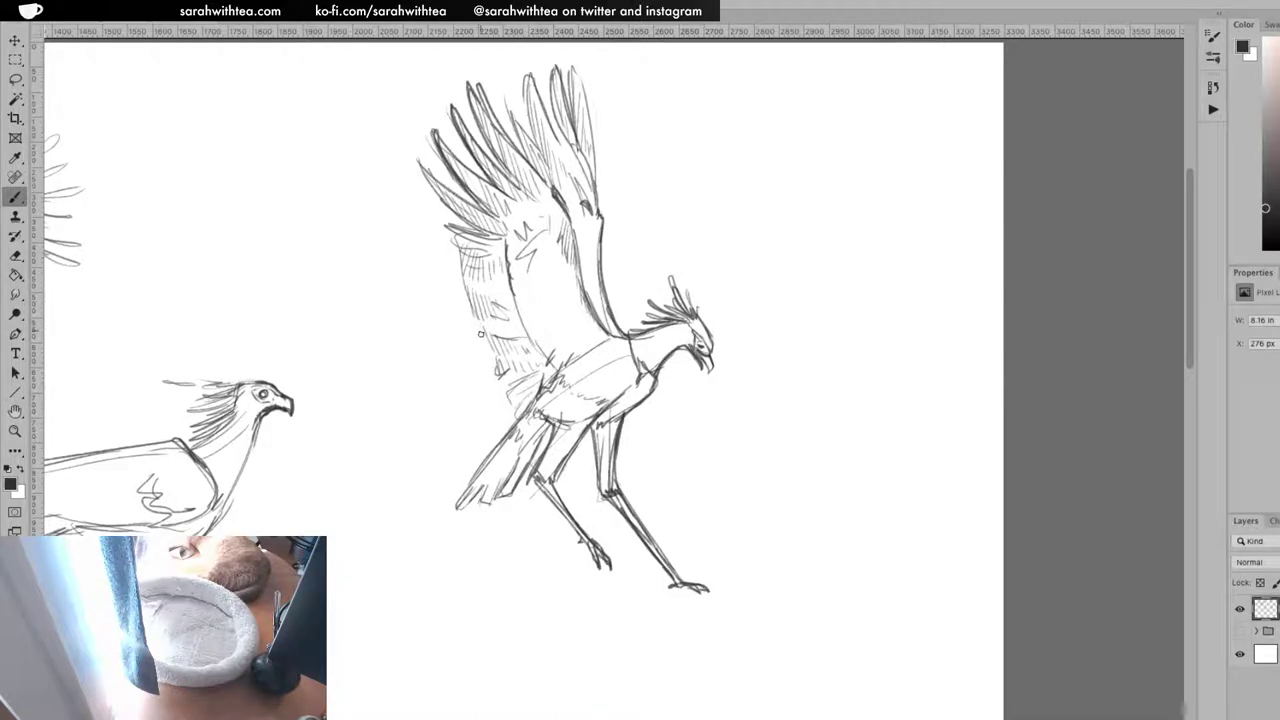
pyautogui.moveTo(473, 319)
pyautogui.mouseDown()
pyautogui.moveTo(482, 336)
pyautogui.moveTo(452, 246)
pyautogui.mouseUp()
pyautogui.moveTo(494, 340)
pyautogui.mouseDown()
pyautogui.moveTo(478, 372)
pyautogui.moveTo(510, 400)
pyautogui.mouseUp()
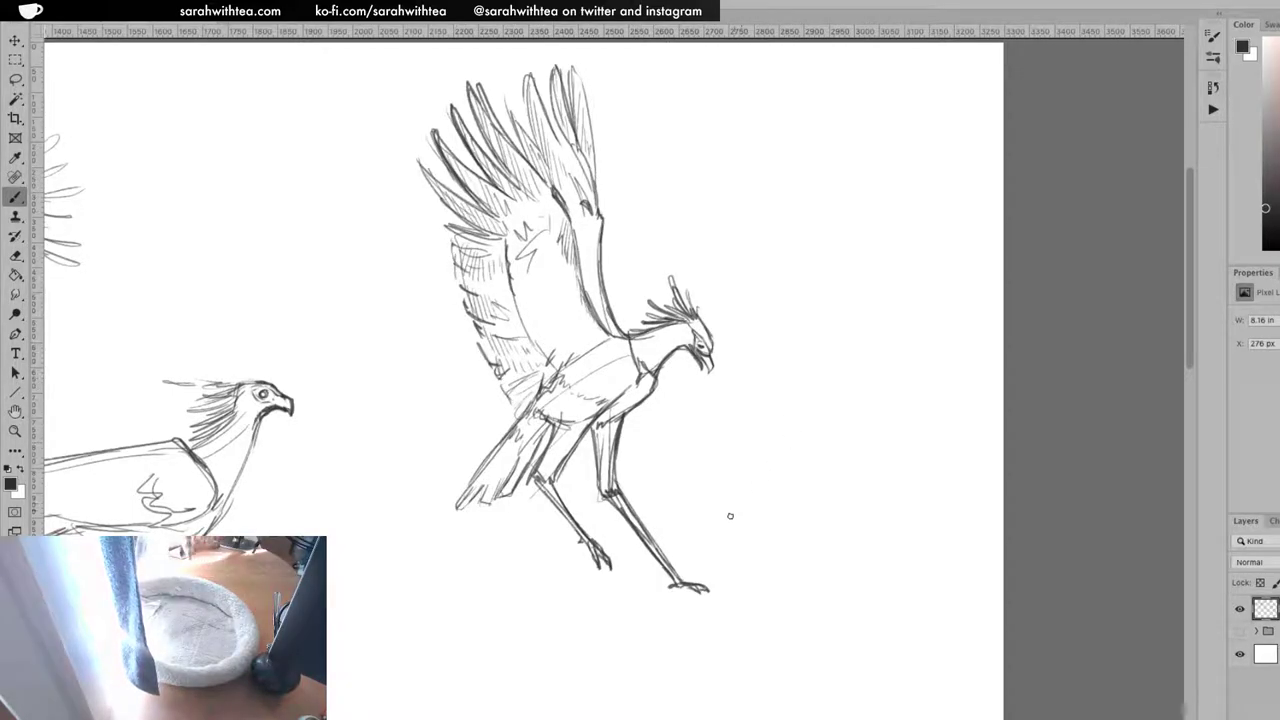
pyautogui.moveTo(556, 381)
pyautogui.mouseDown()
pyautogui.moveTo(541, 403)
pyautogui.moveTo(550, 418)
pyautogui.moveTo(564, 432)
pyautogui.moveTo(577, 413)
pyautogui.mouseUp()
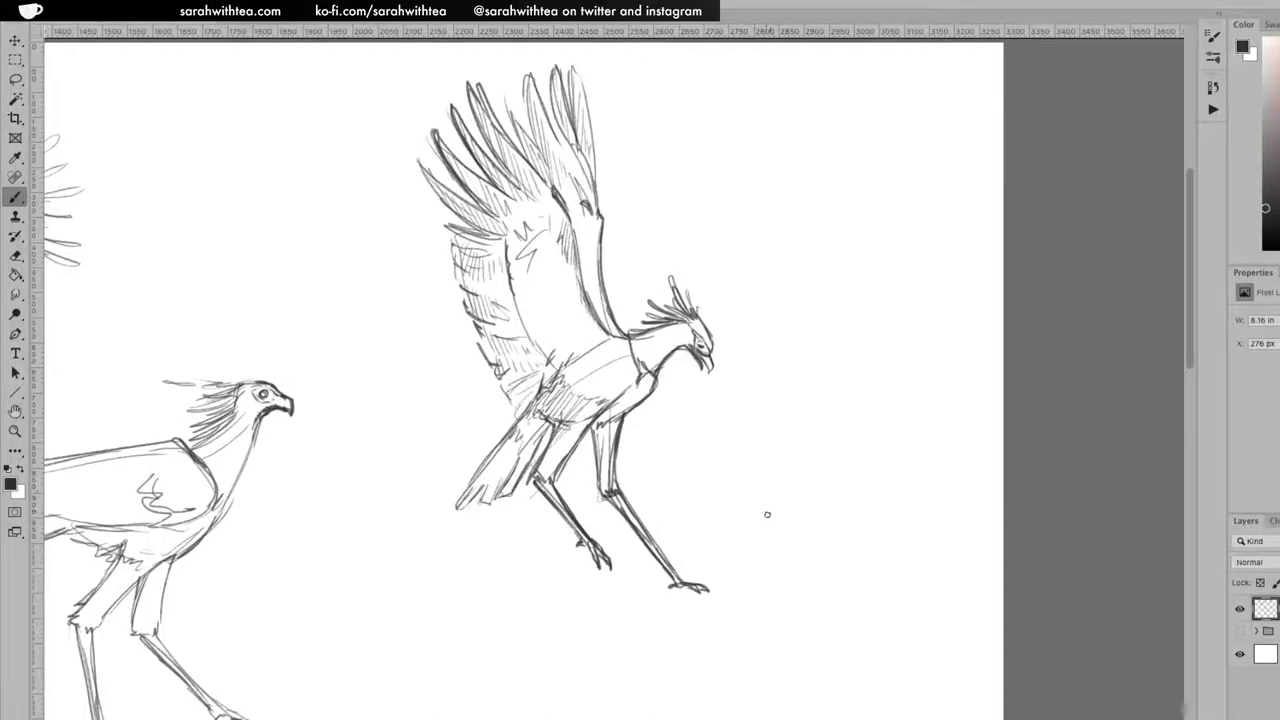
# Rough in a rearing cobra beside the winged bird's front foot, with a raised hood, a curled neck and a winding body
pyautogui.moveTo(749, 515); pyautogui.dragTo(770, 520)
pyautogui.hotkey('ctrl', 'z')
pyautogui.moveTo(745, 504)
pyautogui.mouseDown()
pyautogui.moveTo(762, 505)
pyautogui.moveTo(776, 556)
pyautogui.mouseUp()
pyautogui.moveTo(766, 522)
pyautogui.mouseDown()
pyautogui.moveTo(770, 555)
pyautogui.moveTo(757, 519)
pyautogui.moveTo(764, 592)
pyautogui.moveTo(760, 524)
pyautogui.moveTo(760, 580)
pyautogui.moveTo(806, 590)
pyautogui.mouseUp()
pyautogui.moveTo(700, 577)
pyautogui.mouseDown()
pyautogui.moveTo(746, 577)
pyautogui.moveTo(688, 586)
pyautogui.moveTo(756, 617)
pyautogui.moveTo(850, 612)
pyautogui.moveTo(858, 635)
pyautogui.moveTo(688, 598)
pyautogui.moveTo(686, 586)
pyautogui.mouseUp()
pyautogui.hotkey('ctrl', 'z')
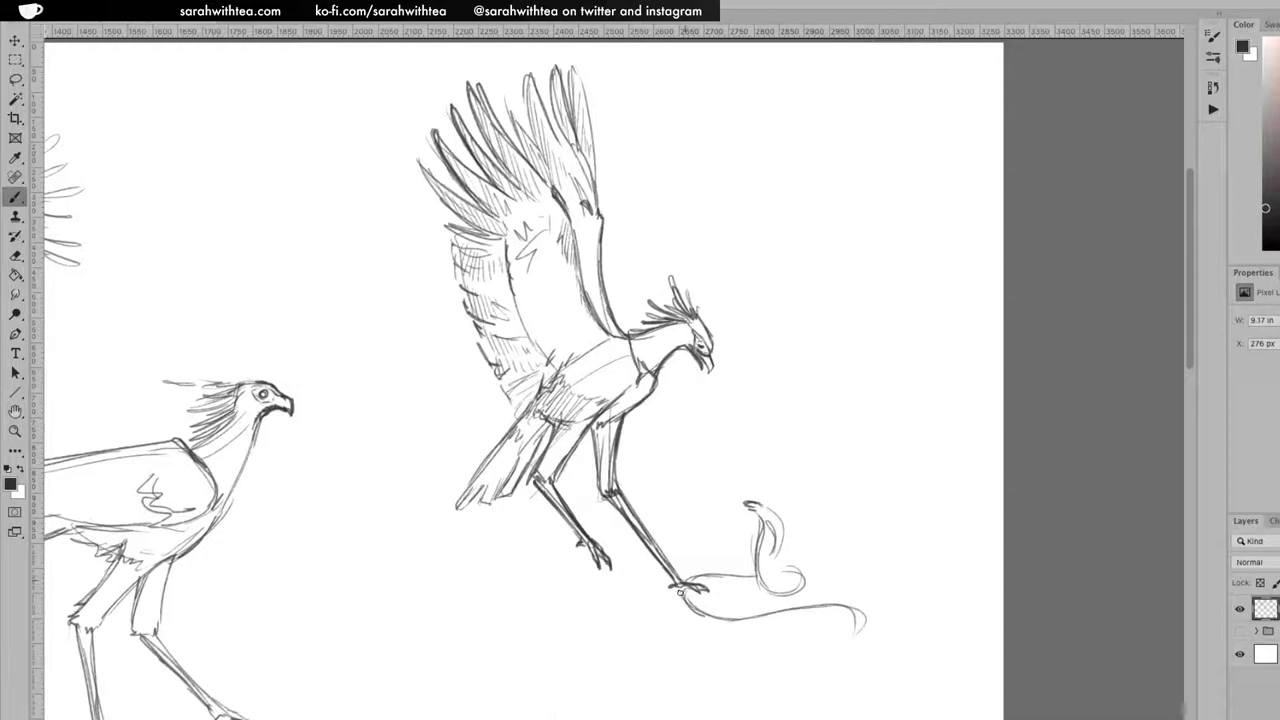
pyautogui.moveTo(757, 568)
pyautogui.mouseDown()
pyautogui.moveTo(761, 514)
pyautogui.moveTo(757, 564)
pyautogui.moveTo(776, 588)
pyautogui.moveTo(772, 576)
pyautogui.moveTo(789, 580)
pyautogui.mouseUp()
pyautogui.moveTo(778, 571)
pyautogui.mouseDown()
pyautogui.moveTo(798, 570)
pyautogui.moveTo(790, 592)
pyautogui.mouseUp()
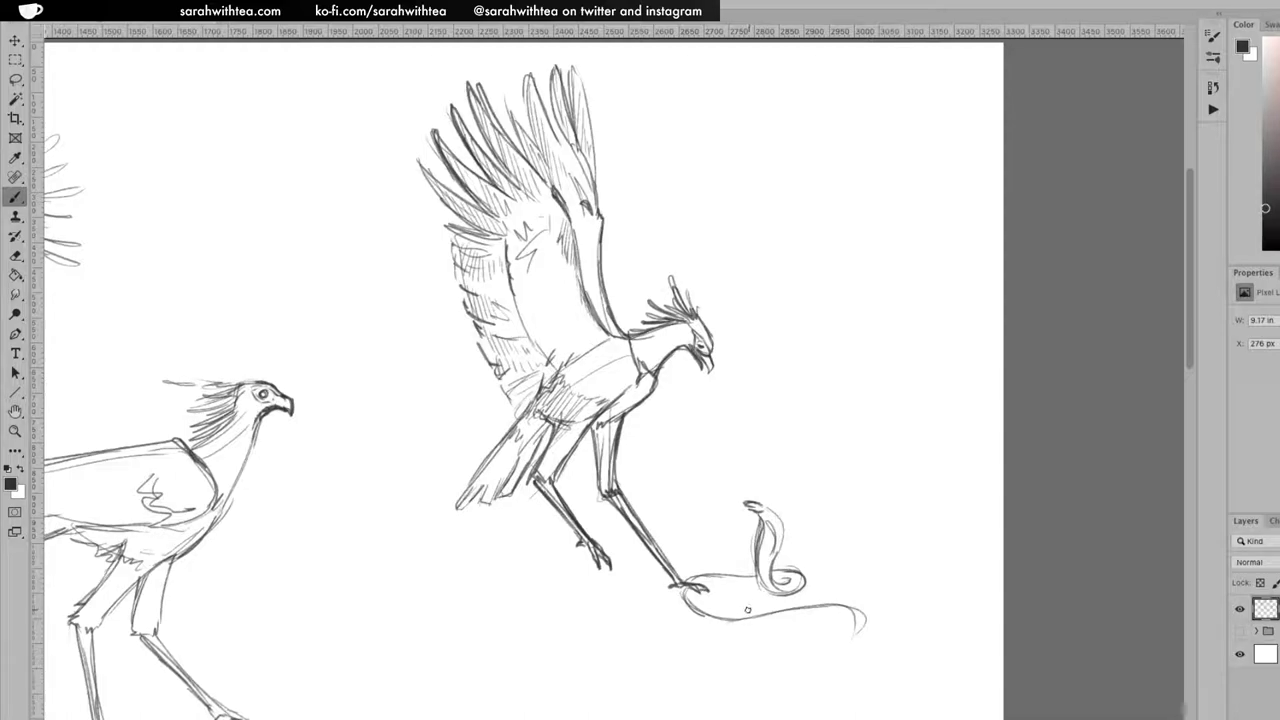
# Give the snake's winding body thickness with a second contour, and darken its outlines through to the curled tail
pyautogui.moveTo(704, 578)
pyautogui.mouseDown()
pyautogui.moveTo(747, 574)
pyautogui.moveTo(686, 577)
pyautogui.moveTo(697, 610)
pyautogui.moveTo(676, 592)
pyautogui.moveTo(708, 616)
pyautogui.moveTo(720, 587)
pyautogui.moveTo(738, 587)
pyautogui.moveTo(721, 586)
pyautogui.moveTo(753, 580)
pyautogui.moveTo(796, 599)
pyautogui.moveTo(731, 606)
pyautogui.moveTo(764, 602)
pyautogui.moveTo(766, 618)
pyautogui.moveTo(719, 615)
pyautogui.moveTo(742, 621)
pyautogui.moveTo(794, 603)
pyautogui.moveTo(763, 619)
pyautogui.moveTo(851, 611)
pyautogui.moveTo(826, 624)
pyautogui.moveTo(844, 597)
pyautogui.mouseUp()
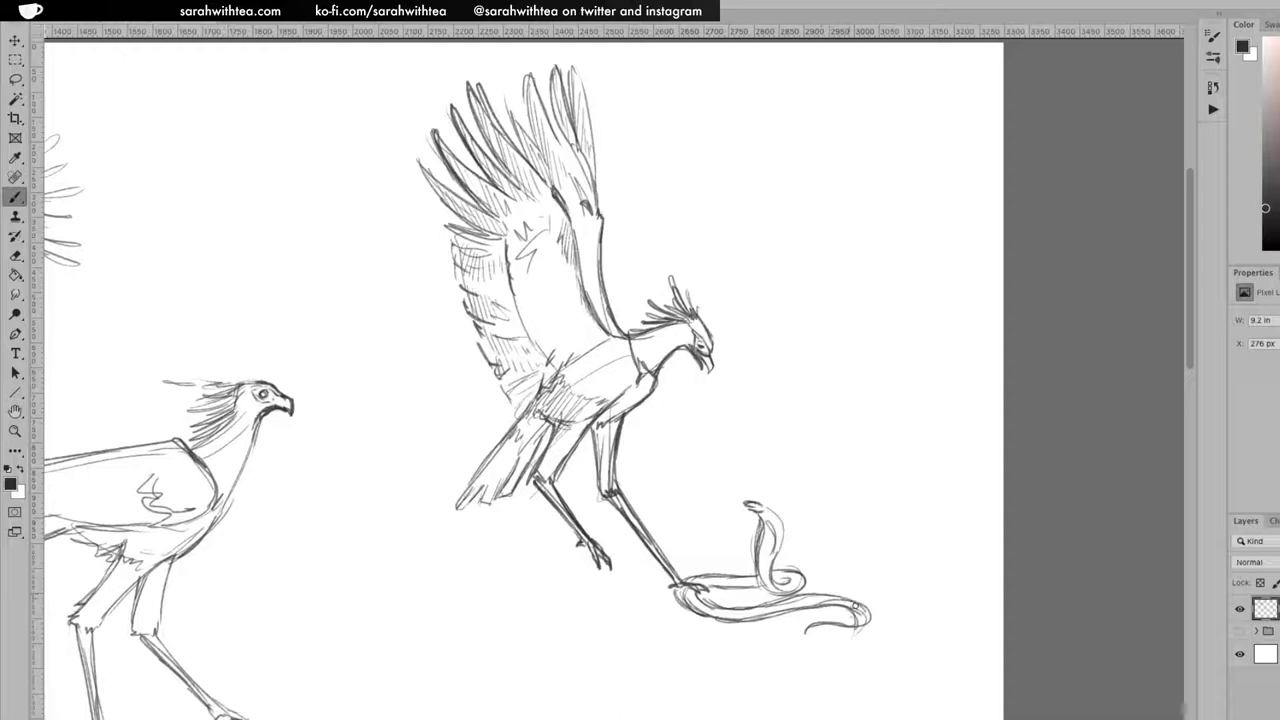
pyautogui.moveTo(768, 506)
pyautogui.mouseDown()
pyautogui.moveTo(775, 565)
pyautogui.moveTo(798, 598)
pyautogui.mouseUp()
pyautogui.moveTo(712, 588)
pyautogui.mouseDown()
pyautogui.moveTo(798, 573)
pyautogui.moveTo(802, 586)
pyautogui.moveTo(774, 590)
pyautogui.mouseUp()
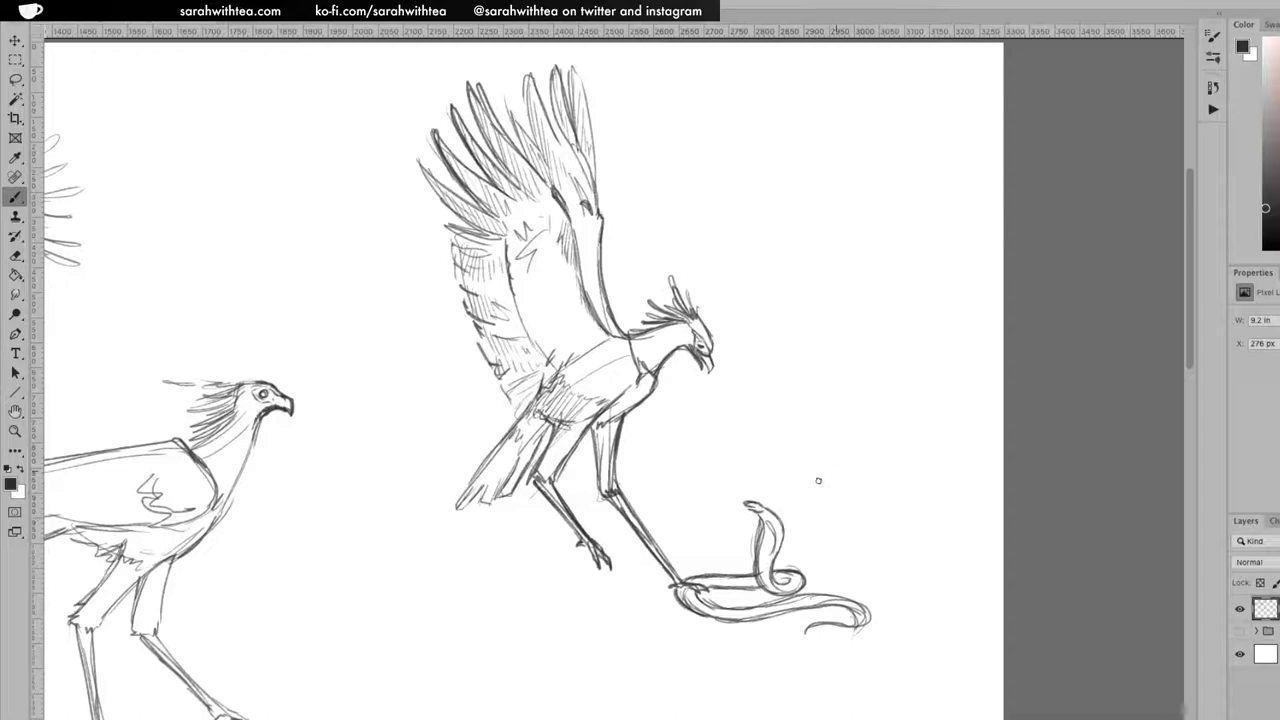
pyautogui.moveTo(701, 597)
pyautogui.mouseDown()
pyautogui.moveTo(790, 605)
pyautogui.moveTo(822, 590)
pyautogui.moveTo(866, 614)
pyautogui.moveTo(856, 626)
pyautogui.mouseUp()
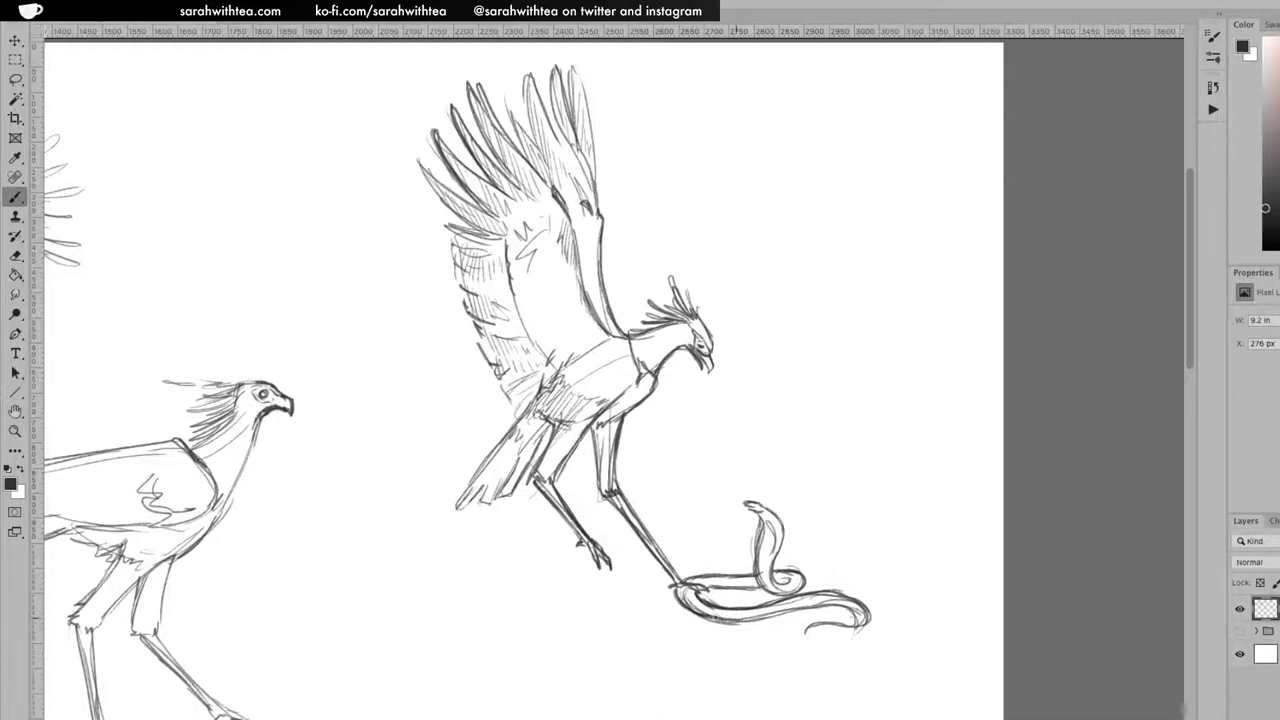
pyautogui.moveTo(700, 619)
pyautogui.mouseDown()
pyautogui.moveTo(846, 604)
pyautogui.moveTo(855, 620)
pyautogui.mouseUp()
pyautogui.moveTo(830, 593)
pyautogui.mouseDown()
pyautogui.moveTo(861, 603)
pyautogui.moveTo(848, 626)
pyautogui.moveTo(870, 612)
pyautogui.mouseUp()
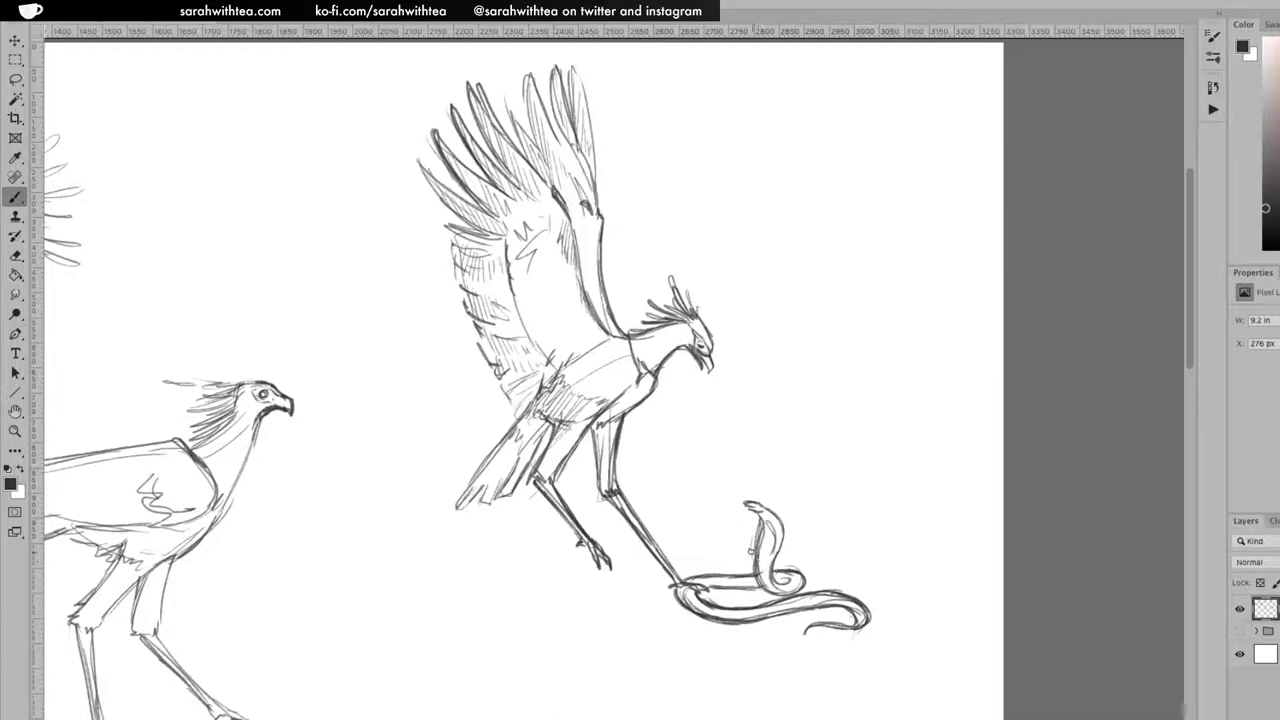
# Add small scale marks along the snake's raised neck, coil and body
pyautogui.moveTo(772, 560); pyautogui.dragTo(768, 526)
pyautogui.moveTo(761, 540); pyautogui.dragTo(766, 559)
pyautogui.moveTo(782, 589)
pyautogui.mouseDown()
pyautogui.moveTo(796, 584)
pyautogui.moveTo(752, 578)
pyautogui.mouseUp()
pyautogui.moveTo(781, 604); pyautogui.dragTo(801, 604)
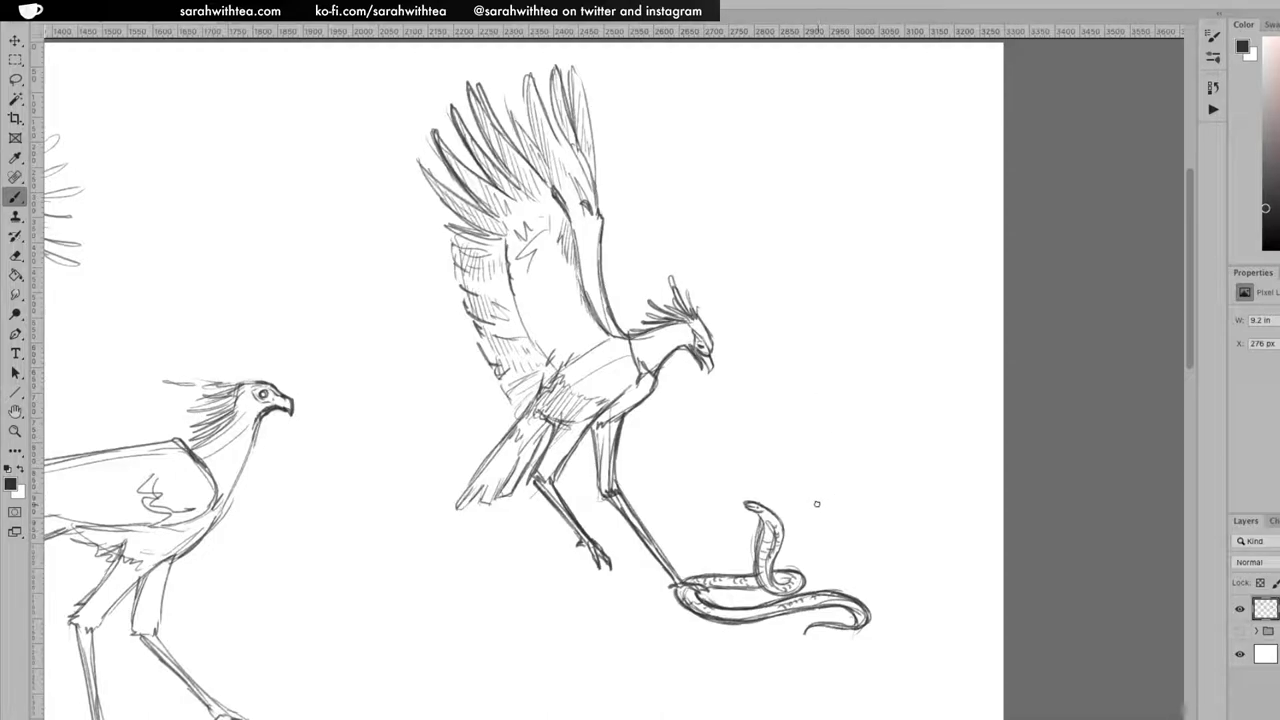
# Review the whole page of bird sketches
pyautogui.press('z')
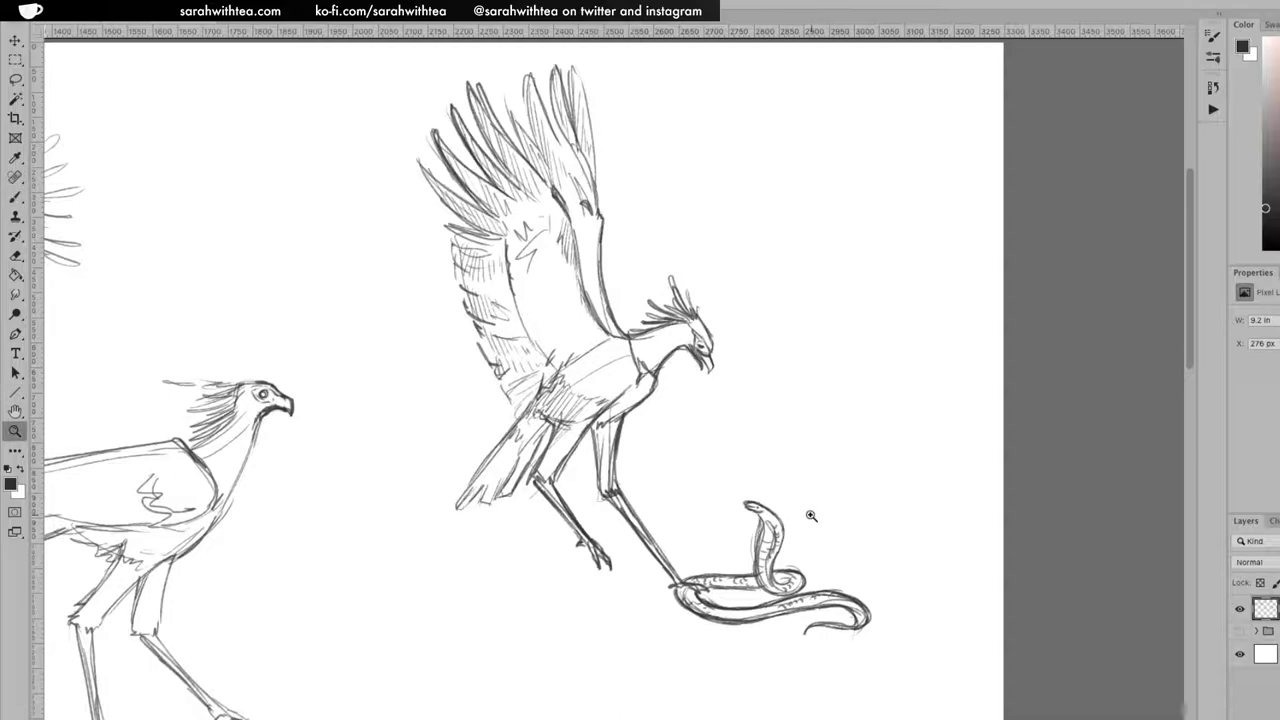
pyautogui.keyDown('alt'); pyautogui.click(817, 514); pyautogui.keyUp('alt')
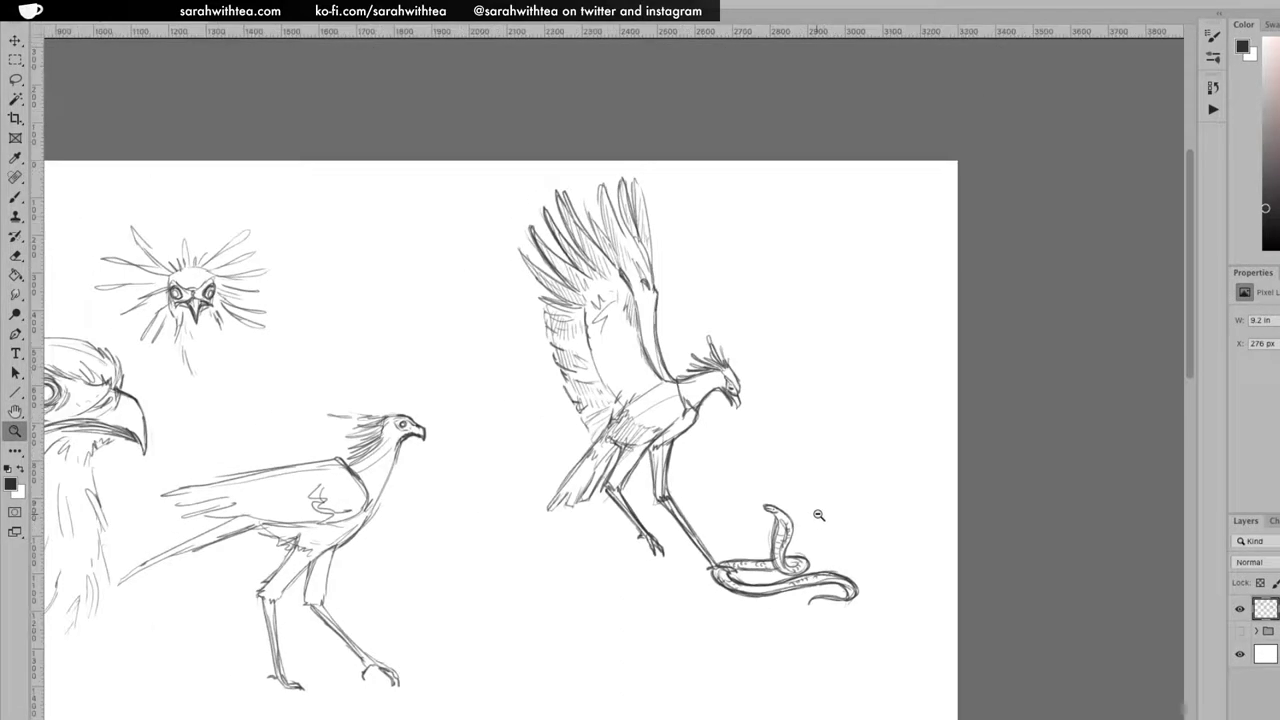
pyautogui.keyDown('alt'); pyautogui.click(817, 514); pyautogui.keyUp('alt')
pyautogui.keyDown('alt'); pyautogui.click(650, 534); pyautogui.keyUp('alt')
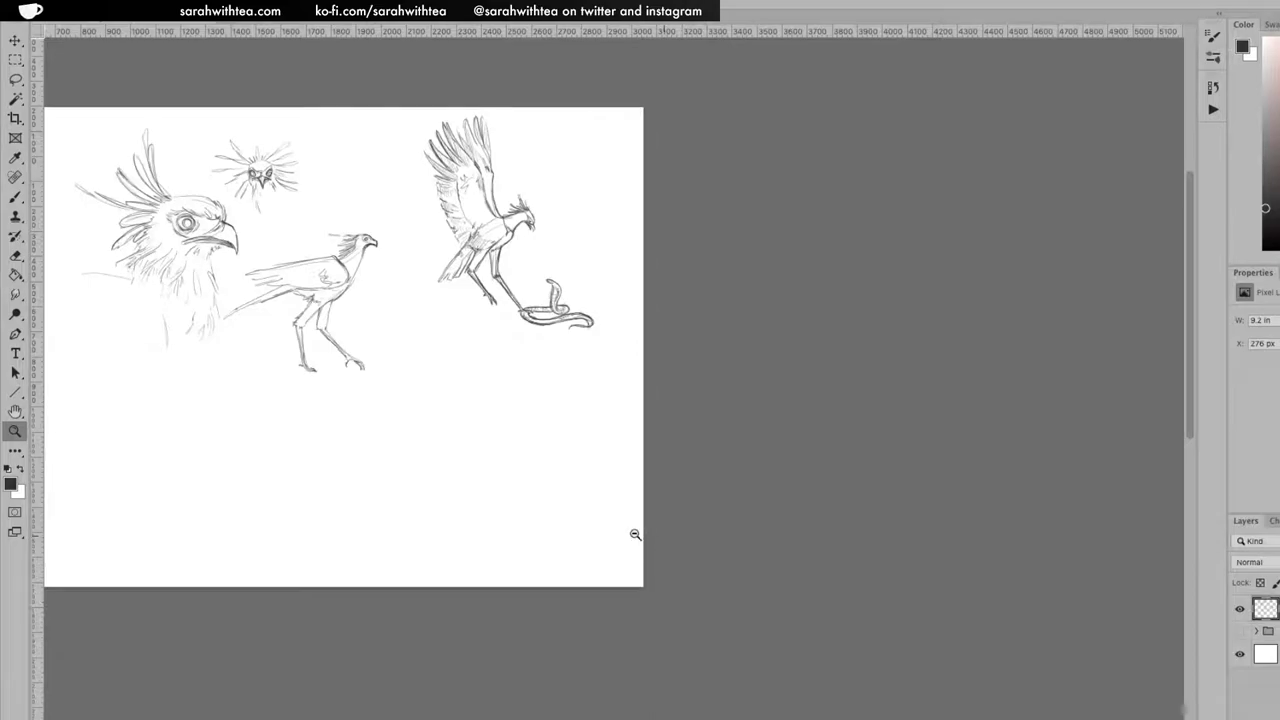
pyautogui.hotkey('ctrl', 'r')
pyautogui.moveTo(603, 489); pyautogui.dragTo(866, 553)
pyautogui.hotkey('ctrl', 'r')
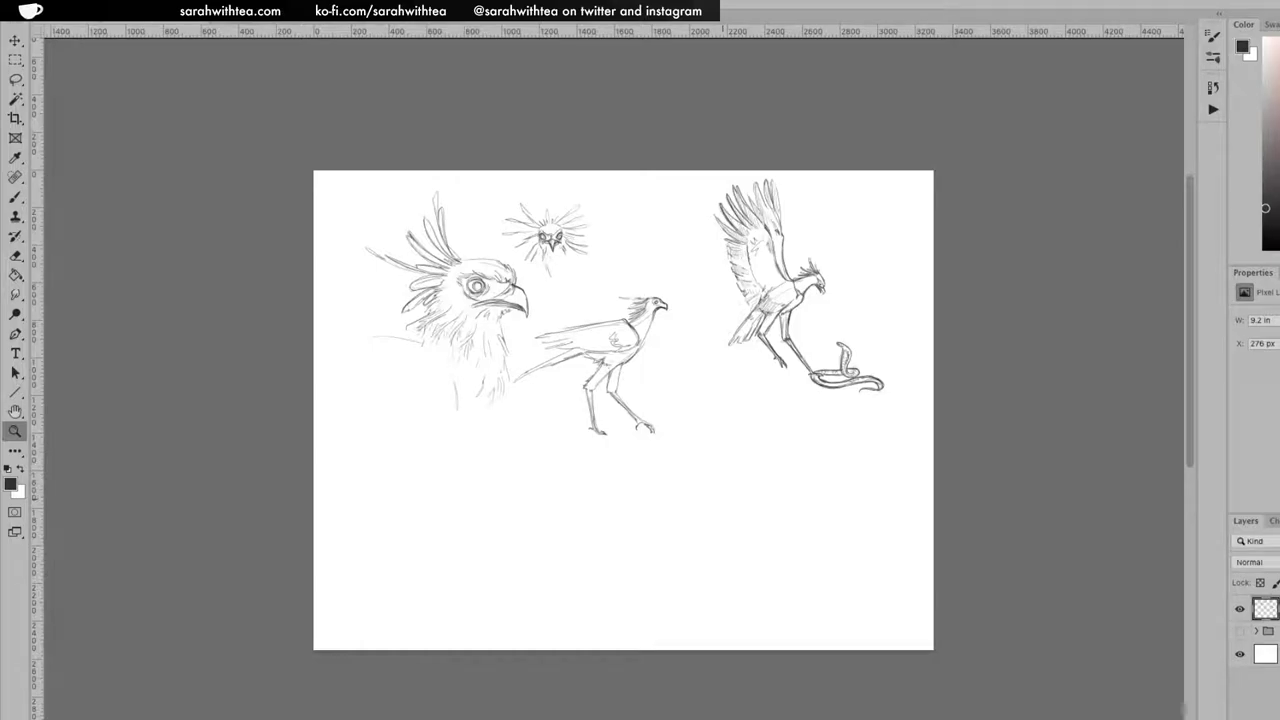
# Start an eye close-up between the front-view head and the winged bird, drawing the sloping brow line and upper eye contours
pyautogui.click(837, 323)
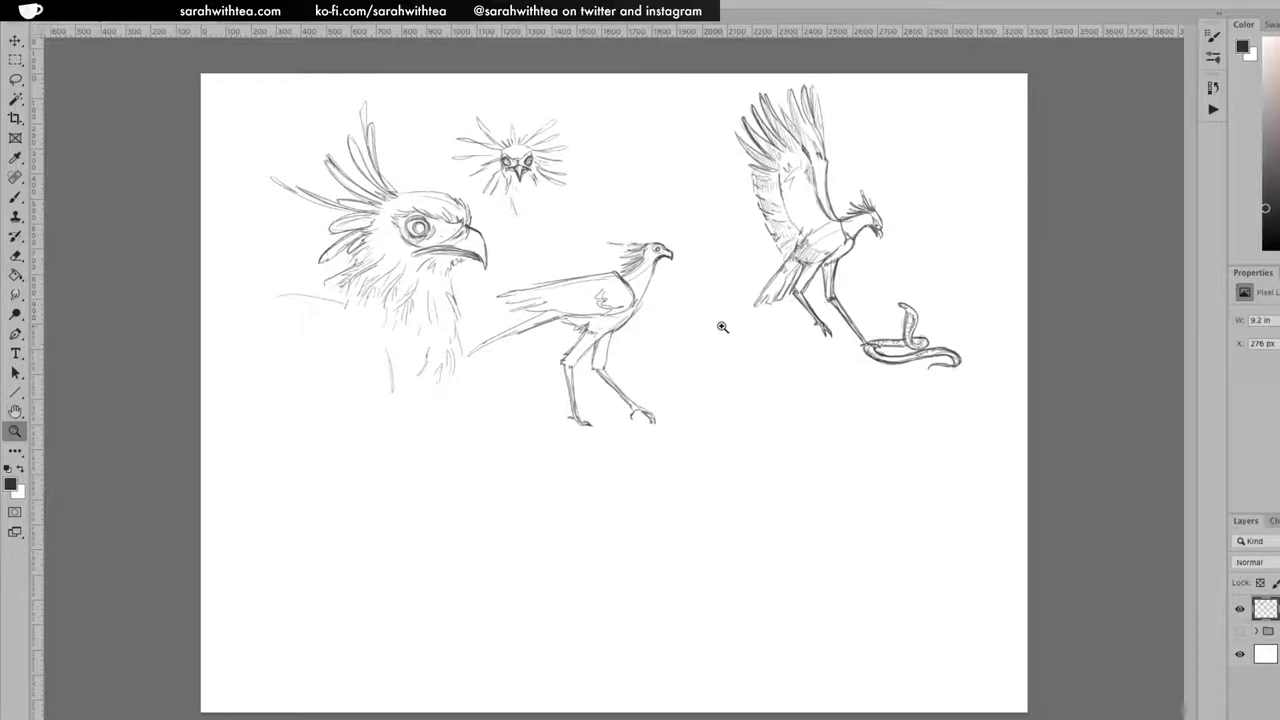
pyautogui.click(716, 297)
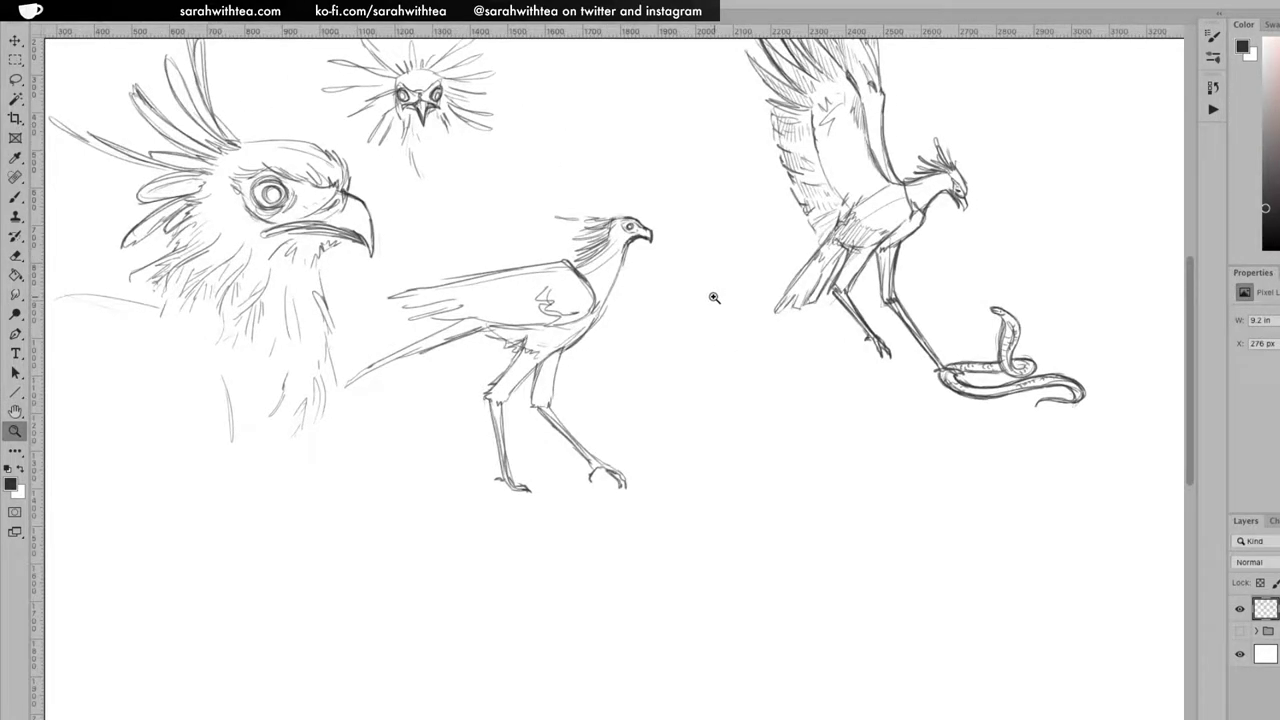
pyautogui.click(714, 298)
pyautogui.moveTo(612, 257); pyautogui.dragTo(684, 476)
pyautogui.click(709, 263)
pyautogui.click(680, 273)
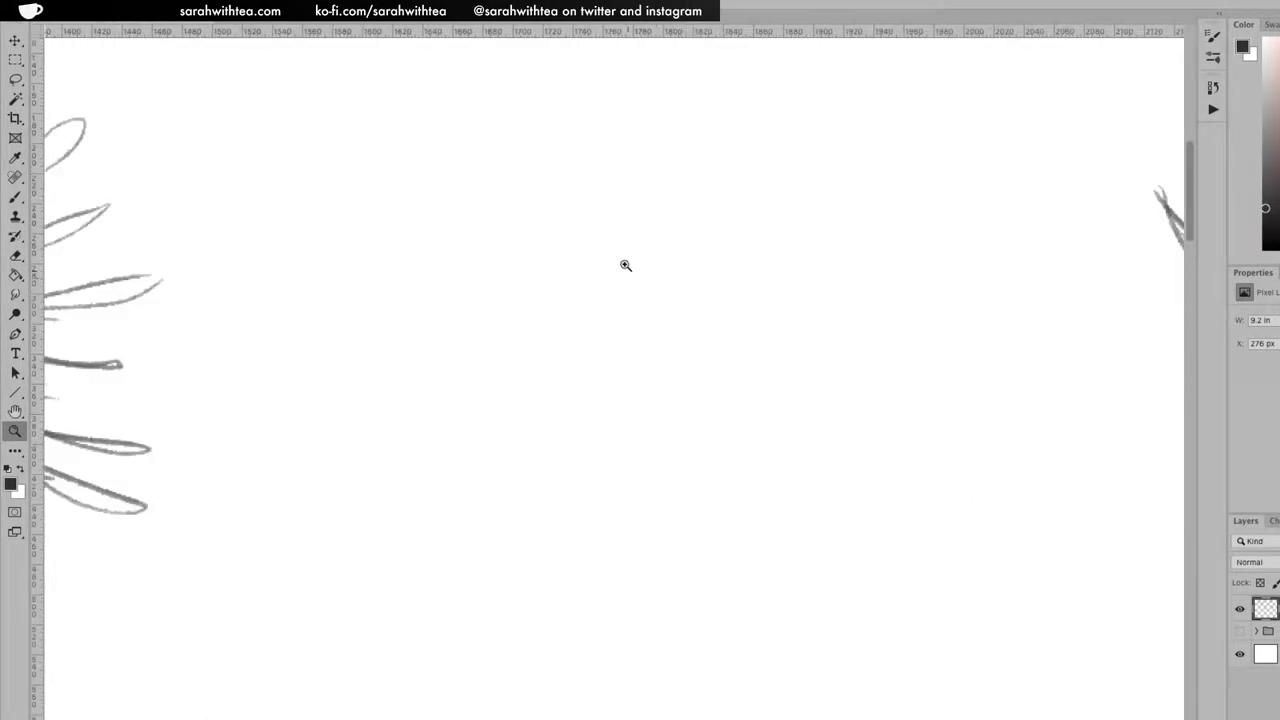
pyautogui.press('b')
pyautogui.moveTo(596, 435); pyautogui.dragTo(737, 238)
pyautogui.moveTo(676, 298)
pyautogui.mouseDown()
pyautogui.moveTo(774, 201)
pyautogui.moveTo(766, 300)
pyautogui.mouseUp()
pyautogui.moveTo(749, 244); pyautogui.dragTo(766, 310)
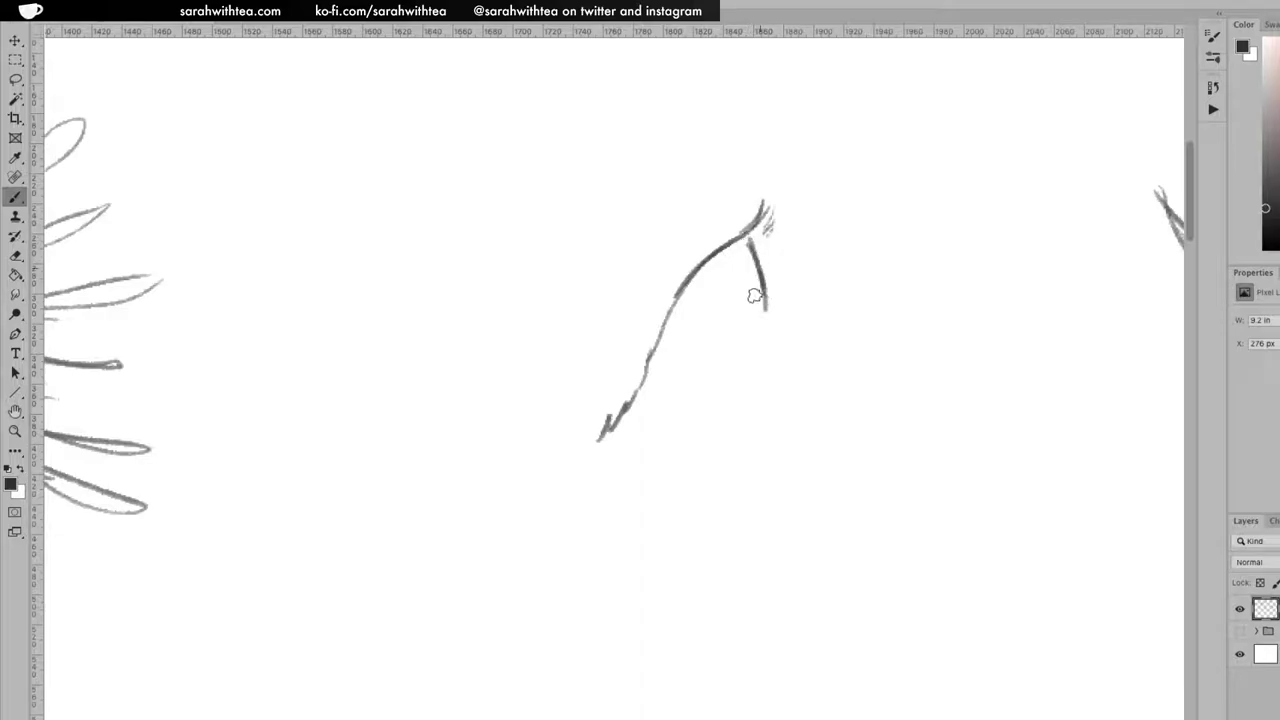
pyautogui.moveTo(690, 332)
pyautogui.mouseDown()
pyautogui.moveTo(675, 370)
pyautogui.moveTo(712, 309)
pyautogui.mouseUp()
pyautogui.moveTo(745, 294)
pyautogui.mouseDown()
pyautogui.moveTo(760, 317)
pyautogui.moveTo(751, 270)
pyautogui.mouseUp()
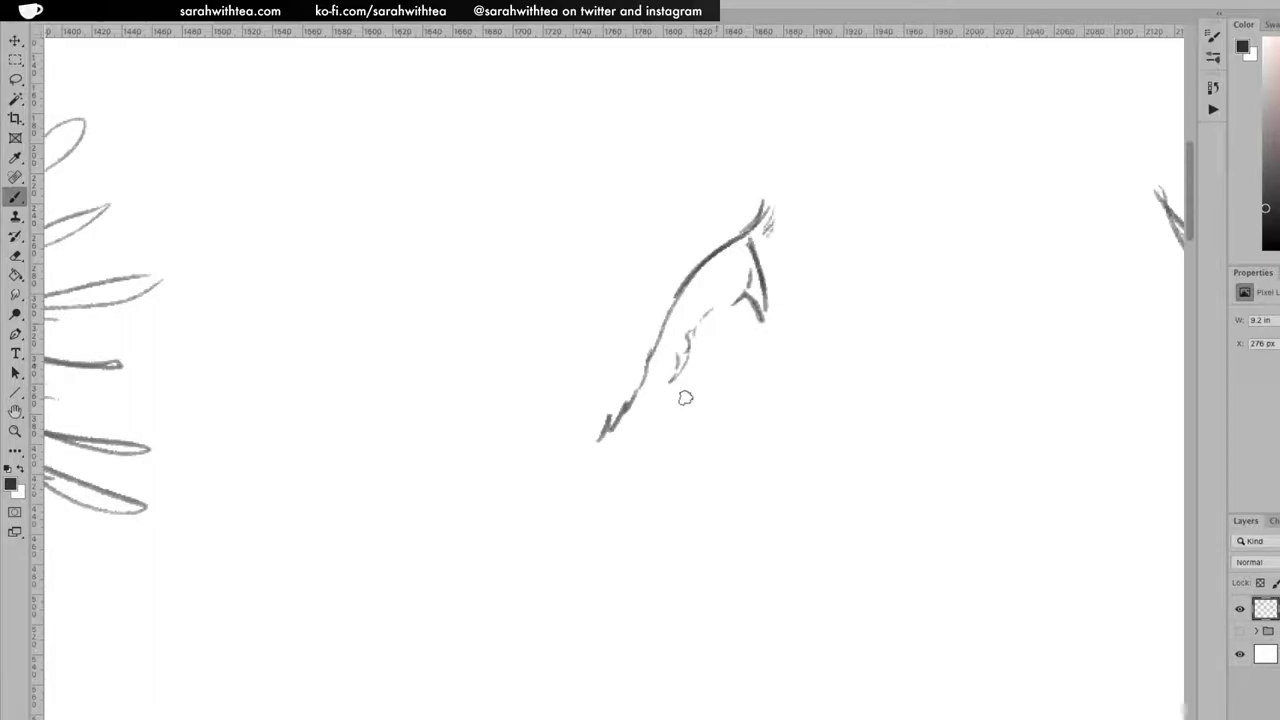
# Draw a dense row of long curved lashes along the eye's lower edge and darken them
pyautogui.moveTo(668, 398)
pyautogui.mouseDown()
pyautogui.moveTo(756, 314)
pyautogui.moveTo(698, 382)
pyautogui.moveTo(716, 386)
pyautogui.moveTo(700, 375)
pyautogui.moveTo(771, 306)
pyautogui.moveTo(799, 297)
pyautogui.moveTo(744, 324)
pyautogui.moveTo(792, 295)
pyautogui.moveTo(764, 340)
pyautogui.moveTo(796, 324)
pyautogui.mouseUp()
pyautogui.moveTo(734, 350)
pyautogui.mouseDown()
pyautogui.moveTo(800, 330)
pyautogui.moveTo(762, 345)
pyautogui.moveTo(790, 345)
pyautogui.mouseUp()
pyautogui.moveTo(712, 378); pyautogui.dragTo(776, 368)
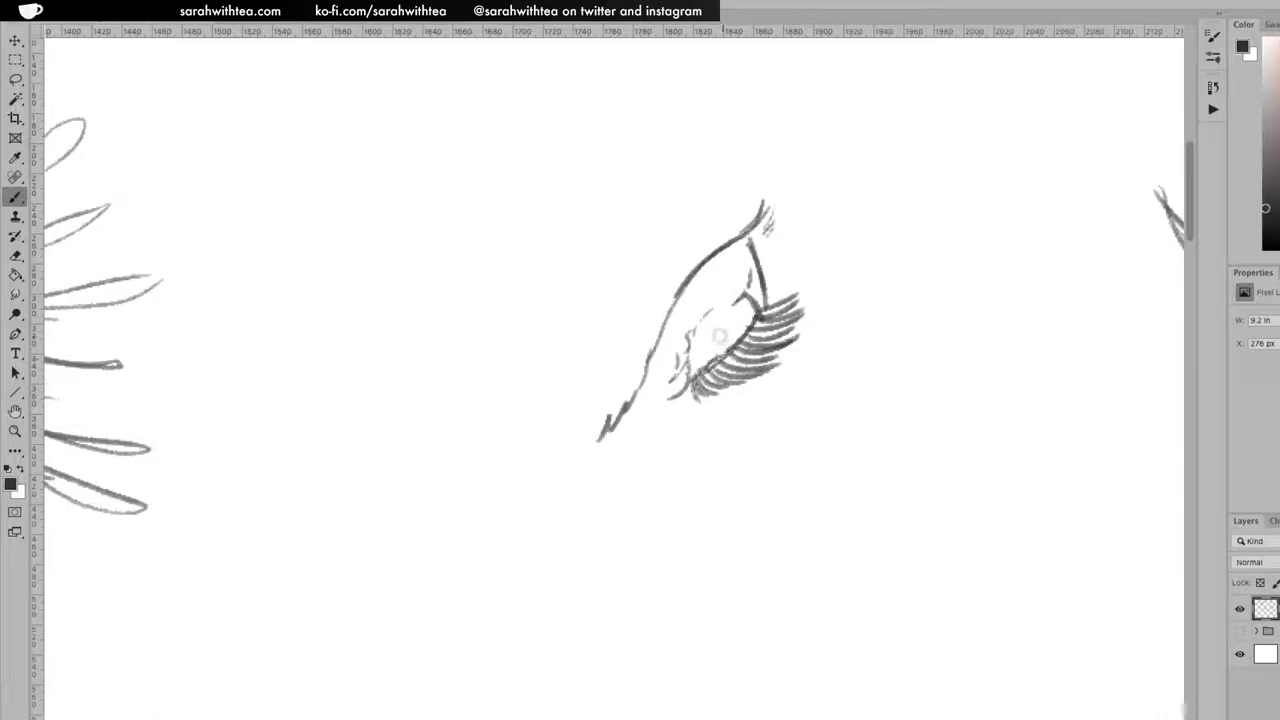
pyautogui.moveTo(730, 358)
pyautogui.mouseDown()
pyautogui.moveTo(794, 337)
pyautogui.moveTo(803, 283)
pyautogui.mouseUp()
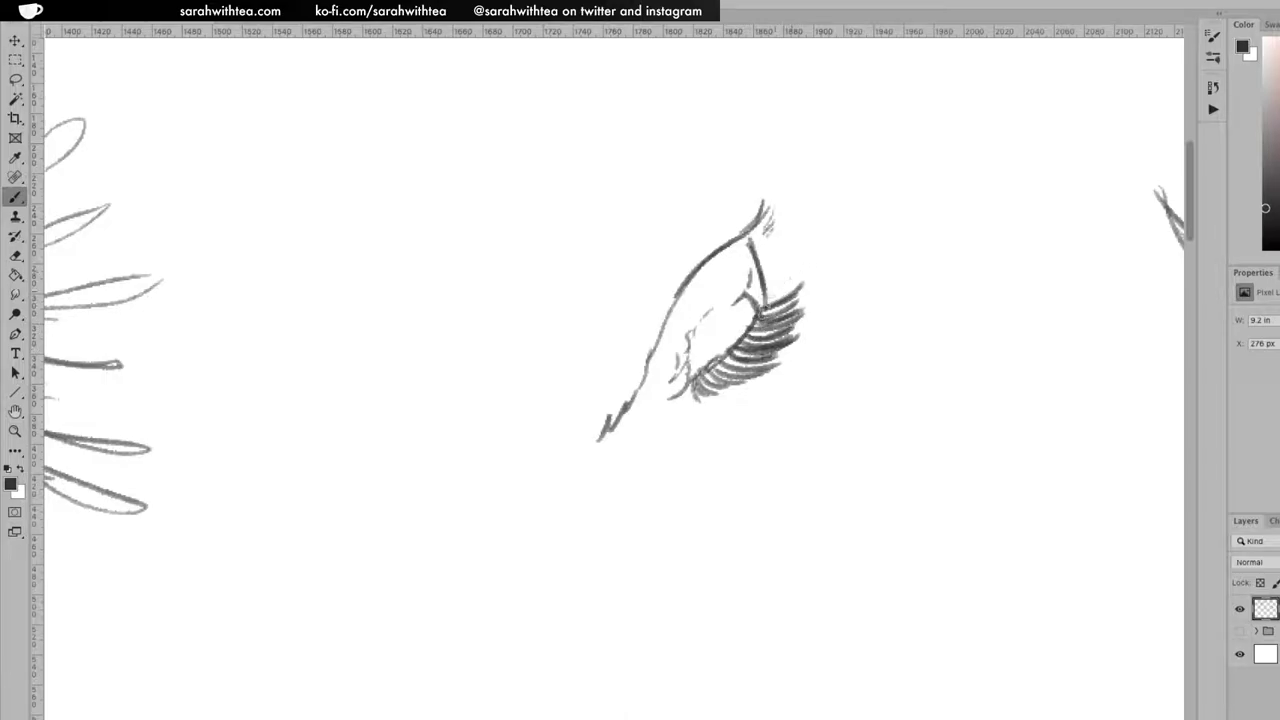
pyautogui.moveTo(688, 388)
pyautogui.mouseDown()
pyautogui.moveTo(703, 415)
pyautogui.moveTo(742, 389)
pyautogui.mouseUp()
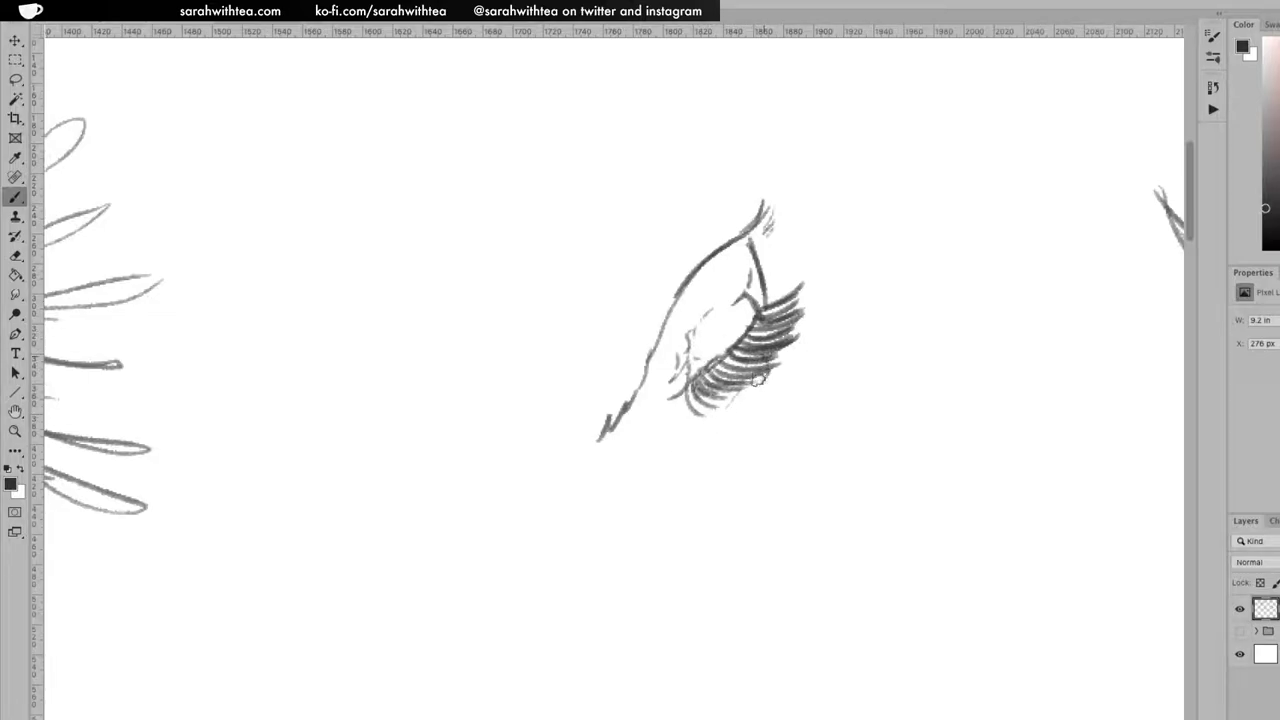
# Sketch the cheek lines, nostril and beak edge below the lashed eye, and feather strokes rising to a point behind it
pyautogui.moveTo(694, 454)
pyautogui.mouseDown()
pyautogui.moveTo(762, 365)
pyautogui.moveTo(734, 394)
pyautogui.mouseUp()
pyautogui.moveTo(667, 532)
pyautogui.mouseDown()
pyautogui.moveTo(722, 406)
pyautogui.moveTo(700, 436)
pyautogui.mouseUp()
pyautogui.moveTo(646, 488); pyautogui.dragTo(687, 443)
pyautogui.moveTo(596, 448); pyautogui.dragTo(628, 410)
pyautogui.moveTo(611, 494)
pyautogui.mouseDown()
pyautogui.moveTo(645, 477)
pyautogui.moveTo(582, 508)
pyautogui.moveTo(750, 421)
pyautogui.moveTo(790, 386)
pyautogui.moveTo(828, 318)
pyautogui.moveTo(842, 218)
pyautogui.moveTo(800, 140)
pyautogui.mouseUp()
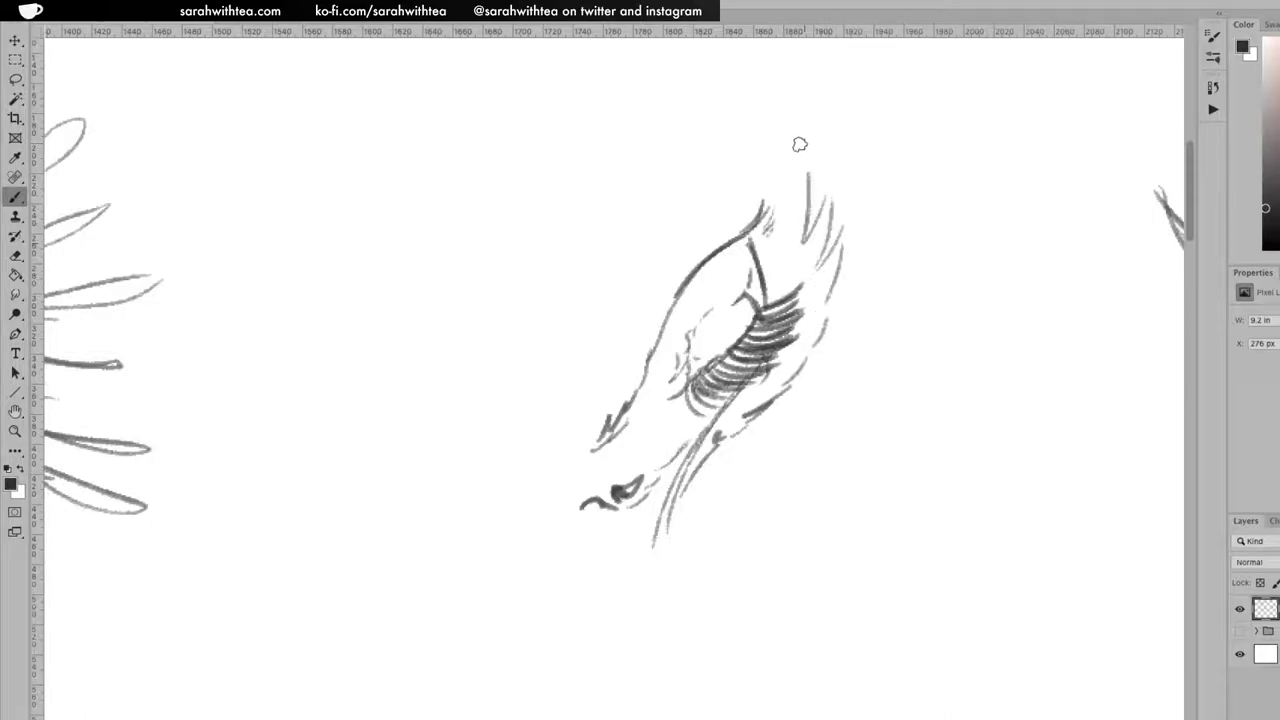
pyautogui.moveTo(740, 209); pyautogui.dragTo(805, 130)
pyautogui.moveTo(802, 197); pyautogui.dragTo(808, 100)
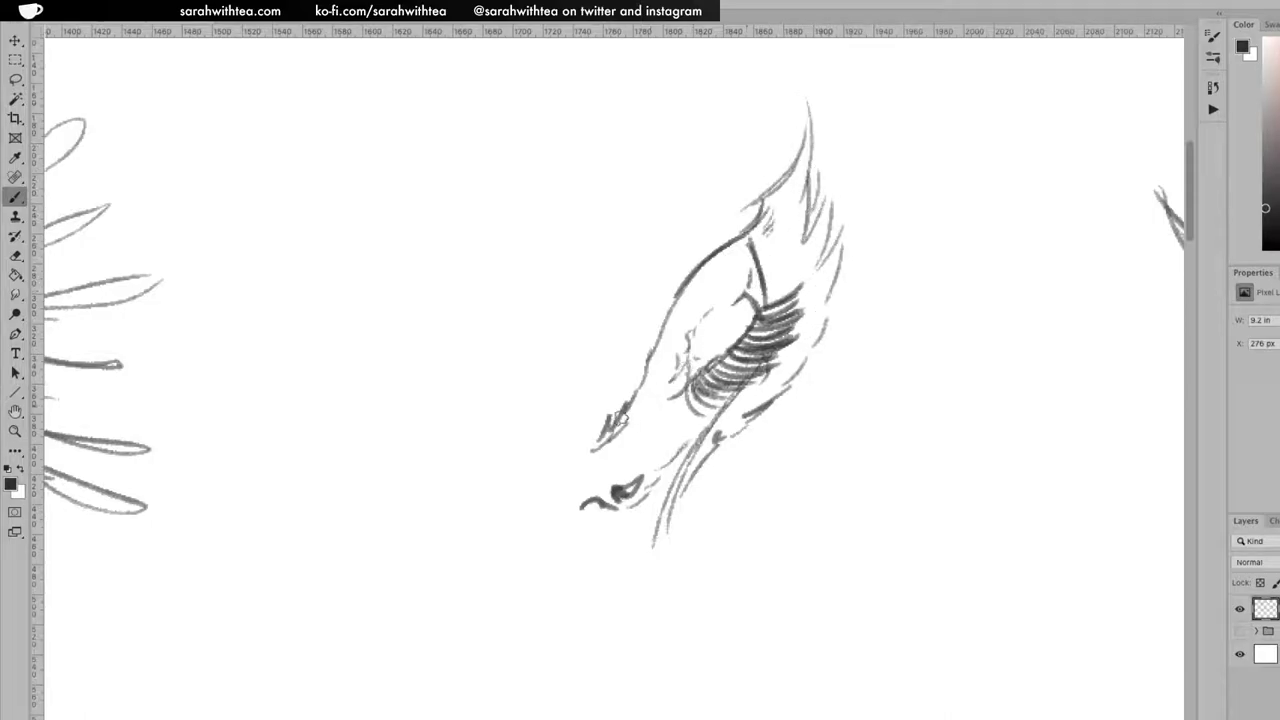
# Sketch the far side of the face opposite the lashed eye: the brow contour, a row of curved lashes, and broken strokes rising to the crown
pyautogui.moveTo(532, 415)
pyautogui.mouseDown()
pyautogui.moveTo(570, 457)
pyautogui.moveTo(538, 450)
pyautogui.mouseUp()
pyautogui.moveTo(505, 370); pyautogui.dragTo(533, 440)
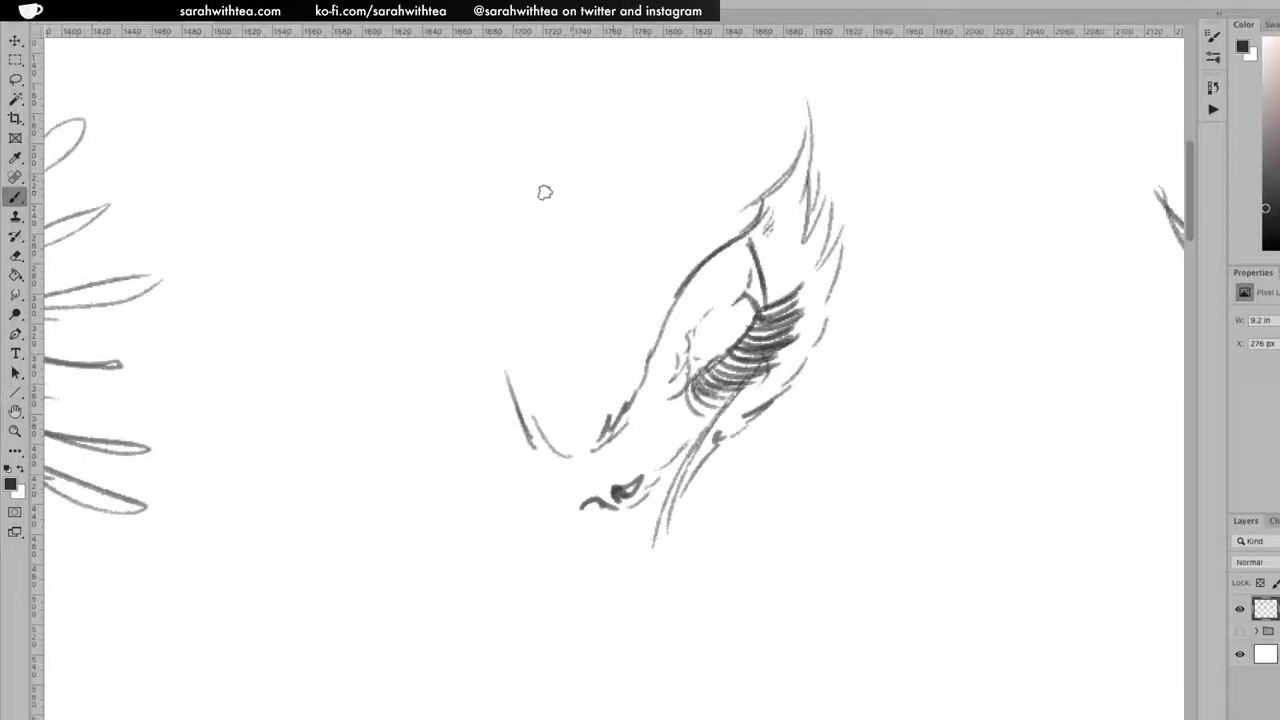
pyautogui.moveTo(478, 332); pyautogui.dragTo(459, 270)
pyautogui.moveTo(482, 350); pyautogui.dragTo(463, 304)
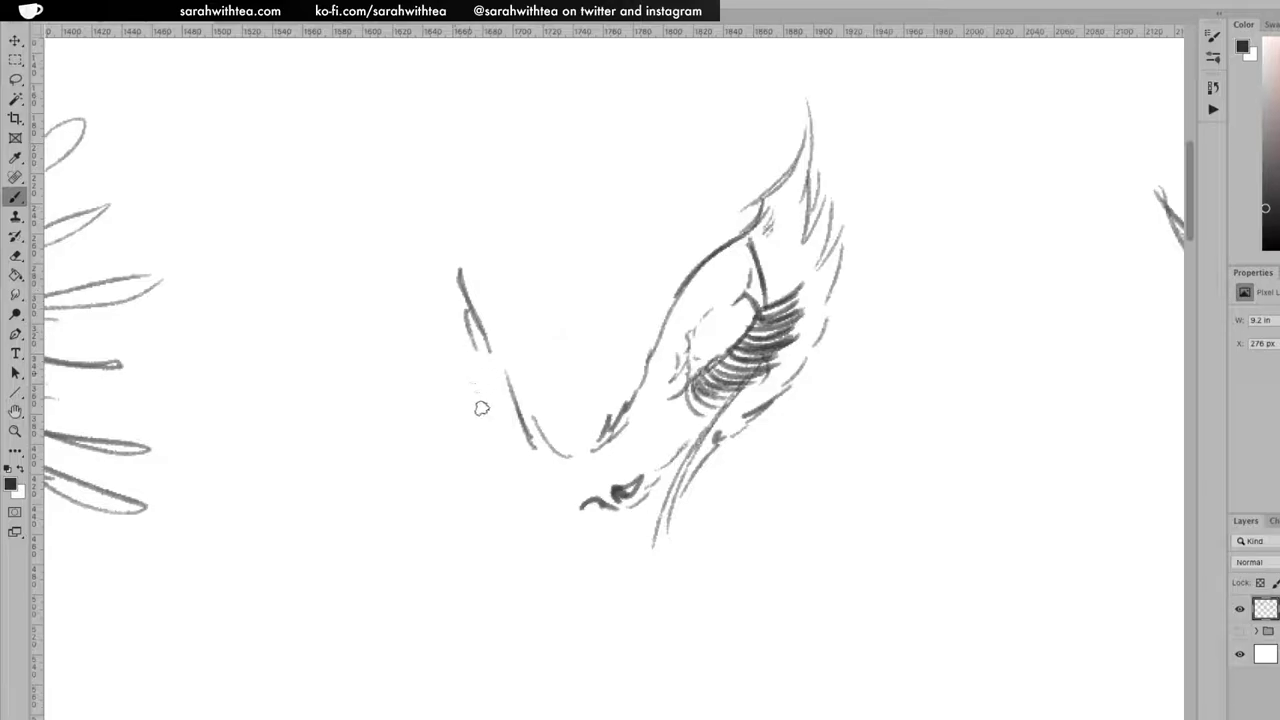
pyautogui.moveTo(477, 363)
pyautogui.mouseDown()
pyautogui.moveTo(499, 403)
pyautogui.moveTo(482, 388)
pyautogui.mouseUp()
pyautogui.moveTo(465, 411)
pyautogui.mouseDown()
pyautogui.moveTo(502, 416)
pyautogui.moveTo(488, 422)
pyautogui.moveTo(494, 449)
pyautogui.moveTo(506, 413)
pyautogui.moveTo(488, 453)
pyautogui.moveTo(491, 407)
pyautogui.moveTo(472, 418)
pyautogui.moveTo(486, 393)
pyautogui.moveTo(451, 372)
pyautogui.moveTo(462, 335)
pyautogui.moveTo(469, 371)
pyautogui.mouseUp()
pyautogui.moveTo(566, 456); pyautogui.dragTo(522, 414)
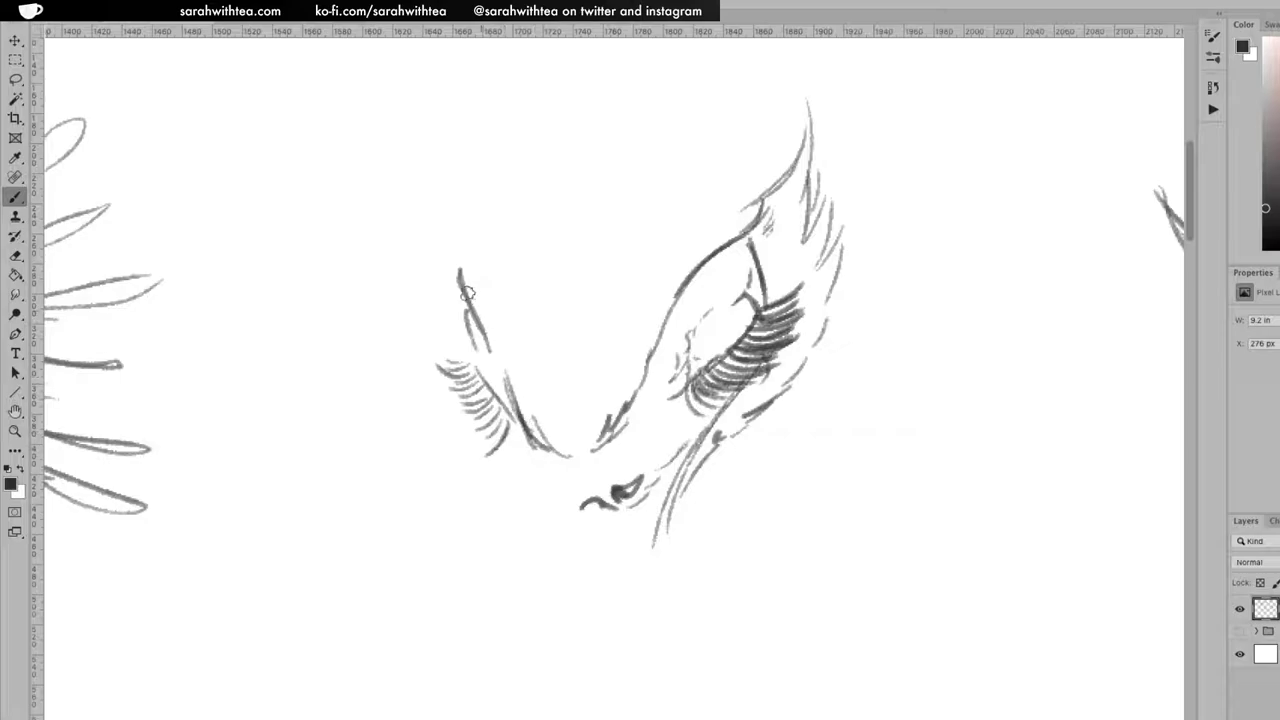
pyautogui.moveTo(450, 278)
pyautogui.mouseDown()
pyautogui.moveTo(420, 170)
pyautogui.moveTo(428, 128)
pyautogui.mouseUp()
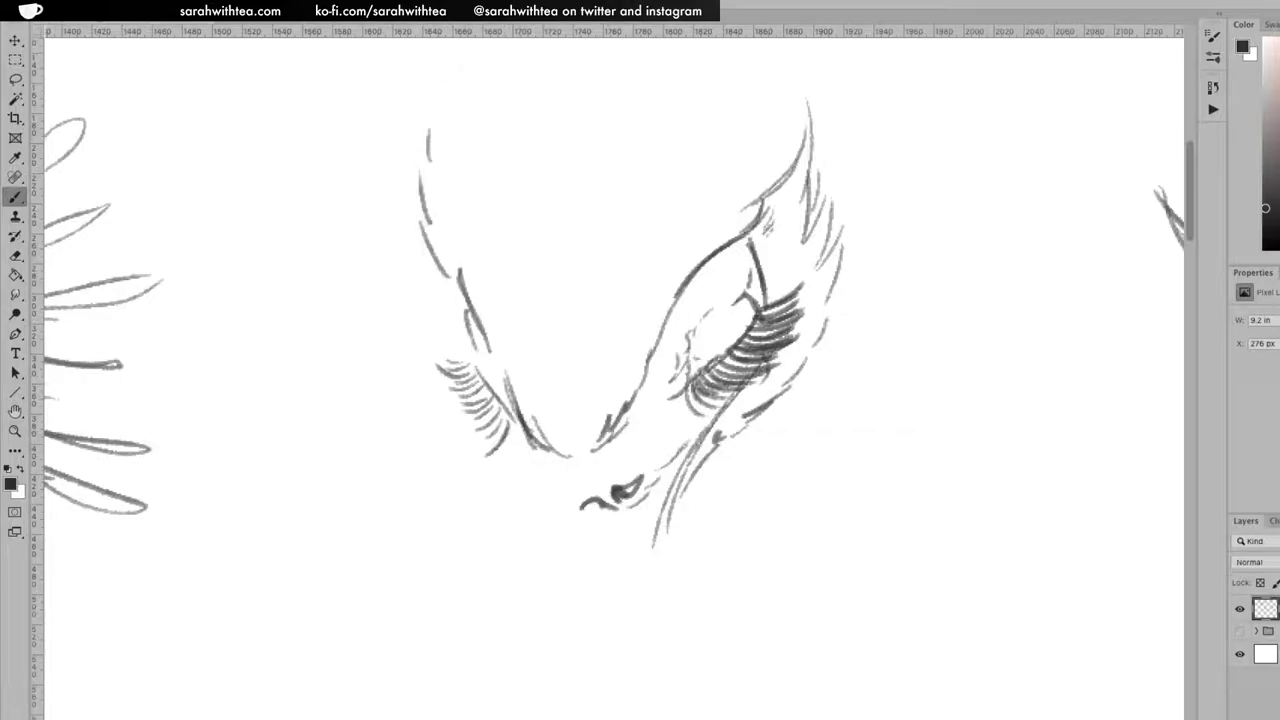
# Draw the long pointed beak below the nostrils with a central ridge, darken its outer edges, and join it to the far brow
pyautogui.moveTo(543, 450)
pyautogui.mouseDown()
pyautogui.moveTo(564, 491)
pyautogui.moveTo(578, 439)
pyautogui.moveTo(577, 507)
pyautogui.moveTo(564, 488)
pyautogui.moveTo(595, 522)
pyautogui.moveTo(603, 563)
pyautogui.mouseUp()
pyautogui.moveTo(586, 506); pyautogui.dragTo(650, 640)
pyautogui.moveTo(602, 562)
pyautogui.mouseDown()
pyautogui.moveTo(630, 618)
pyautogui.moveTo(680, 662)
pyautogui.mouseUp()
pyautogui.moveTo(643, 576); pyautogui.dragTo(678, 660)
pyautogui.moveTo(625, 517)
pyautogui.mouseDown()
pyautogui.moveTo(632, 551)
pyautogui.moveTo(657, 536)
pyautogui.moveTo(659, 618)
pyautogui.mouseUp()
pyautogui.moveTo(661, 568)
pyautogui.mouseDown()
pyautogui.moveTo(670, 648)
pyautogui.moveTo(661, 589)
pyautogui.moveTo(695, 474)
pyautogui.moveTo(675, 508)
pyautogui.moveTo(705, 456)
pyautogui.mouseUp()
pyautogui.moveTo(550, 478); pyautogui.dragTo(588, 560)
pyautogui.moveTo(575, 512); pyautogui.dragTo(612, 602)
pyautogui.moveTo(583, 540); pyautogui.dragTo(637, 628)
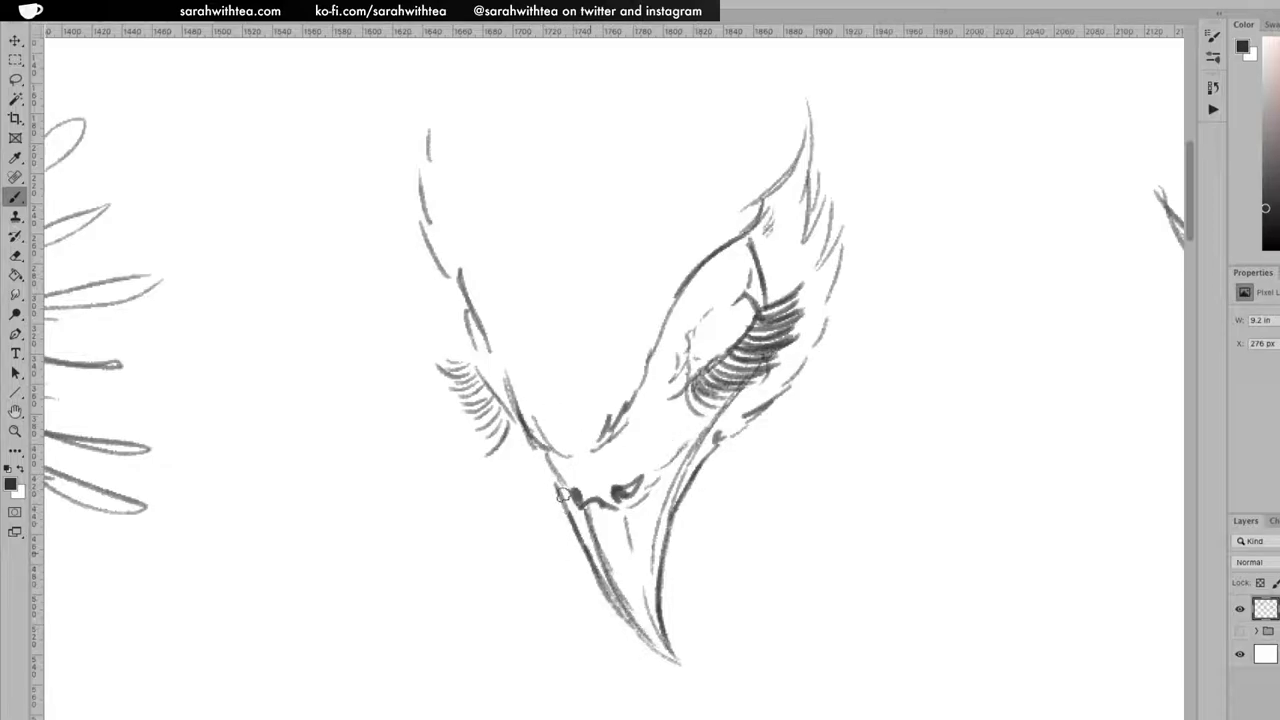
pyautogui.moveTo(538, 450); pyautogui.dragTo(554, 474)
pyautogui.moveTo(515, 420); pyautogui.dragTo(569, 502)
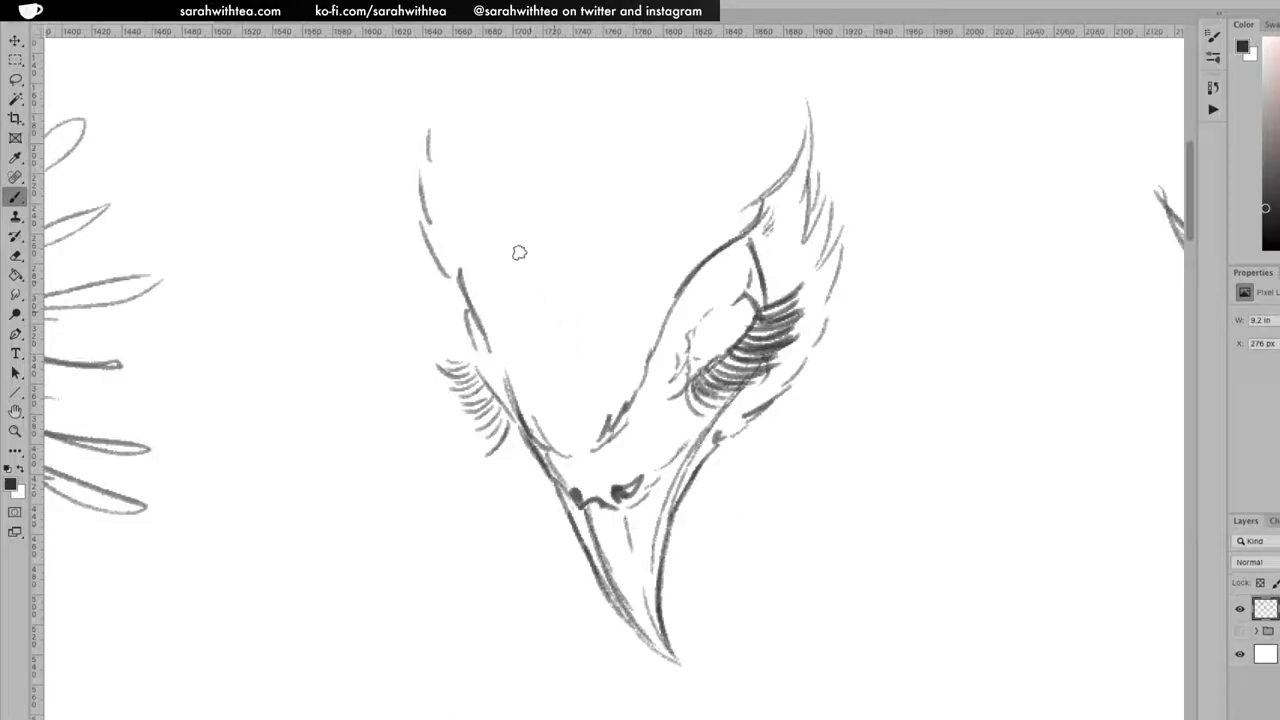
# Draw long and short crest feathers fanning out on both sides of the head study's crown
pyautogui.moveTo(458, 288)
pyautogui.mouseDown()
pyautogui.moveTo(428, 222)
pyautogui.moveTo(426, 153)
pyautogui.moveTo(424, 176)
pyautogui.moveTo(338, 101)
pyautogui.mouseUp()
pyautogui.moveTo(412, 148); pyautogui.dragTo(373, 96)
pyautogui.moveTo(376, 98); pyautogui.dragTo(414, 130)
pyautogui.moveTo(403, 94)
pyautogui.mouseDown()
pyautogui.moveTo(416, 115)
pyautogui.moveTo(408, 96)
pyautogui.moveTo(443, 72)
pyautogui.moveTo(486, 102)
pyautogui.moveTo(535, 208)
pyautogui.mouseUp()
pyautogui.moveTo(777, 78); pyautogui.dragTo(836, 252)
pyautogui.moveTo(812, 215); pyautogui.dragTo(826, 290)
pyautogui.moveTo(840, 156); pyautogui.dragTo(866, 152)
pyautogui.moveTo(908, 108); pyautogui.dragTo(837, 138)
pyautogui.moveTo(877, 100)
pyautogui.mouseDown()
pyautogui.moveTo(823, 114)
pyautogui.moveTo(812, 104)
pyautogui.mouseUp()
pyautogui.moveTo(867, 177); pyautogui.dragTo(875, 227)
pyautogui.moveTo(742, 82)
pyautogui.mouseDown()
pyautogui.moveTo(749, 131)
pyautogui.moveTo(721, 118)
pyautogui.mouseUp()
# Add feather strokes along the side contour of the head study, down to the smaller set of lashes
pyautogui.moveTo(400, 186)
pyautogui.mouseDown()
pyautogui.moveTo(257, 129)
pyautogui.moveTo(390, 150)
pyautogui.mouseUp()
pyautogui.moveTo(352, 70); pyautogui.dragTo(414, 134)
pyautogui.moveTo(432, 276)
pyautogui.mouseDown()
pyautogui.moveTo(407, 243)
pyautogui.moveTo(421, 215)
pyautogui.mouseUp()
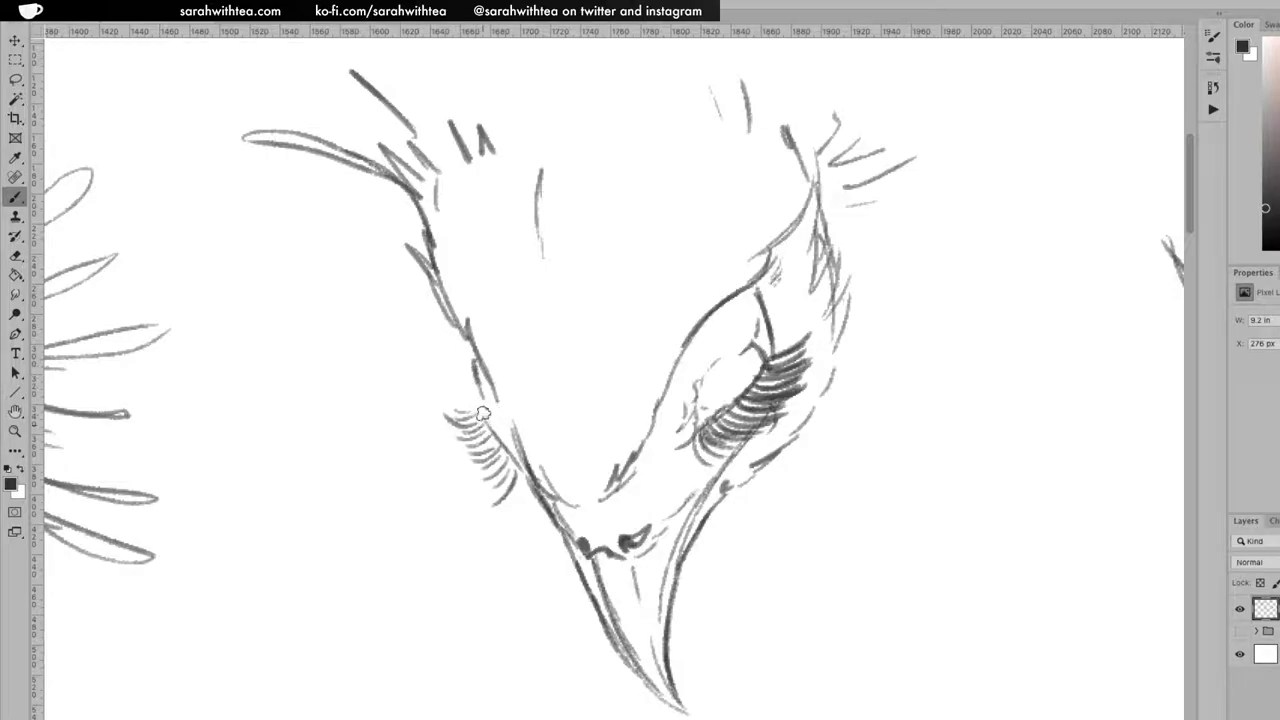
pyautogui.moveTo(482, 398)
pyautogui.mouseDown()
pyautogui.moveTo(507, 449)
pyautogui.moveTo(503, 425)
pyautogui.mouseUp()
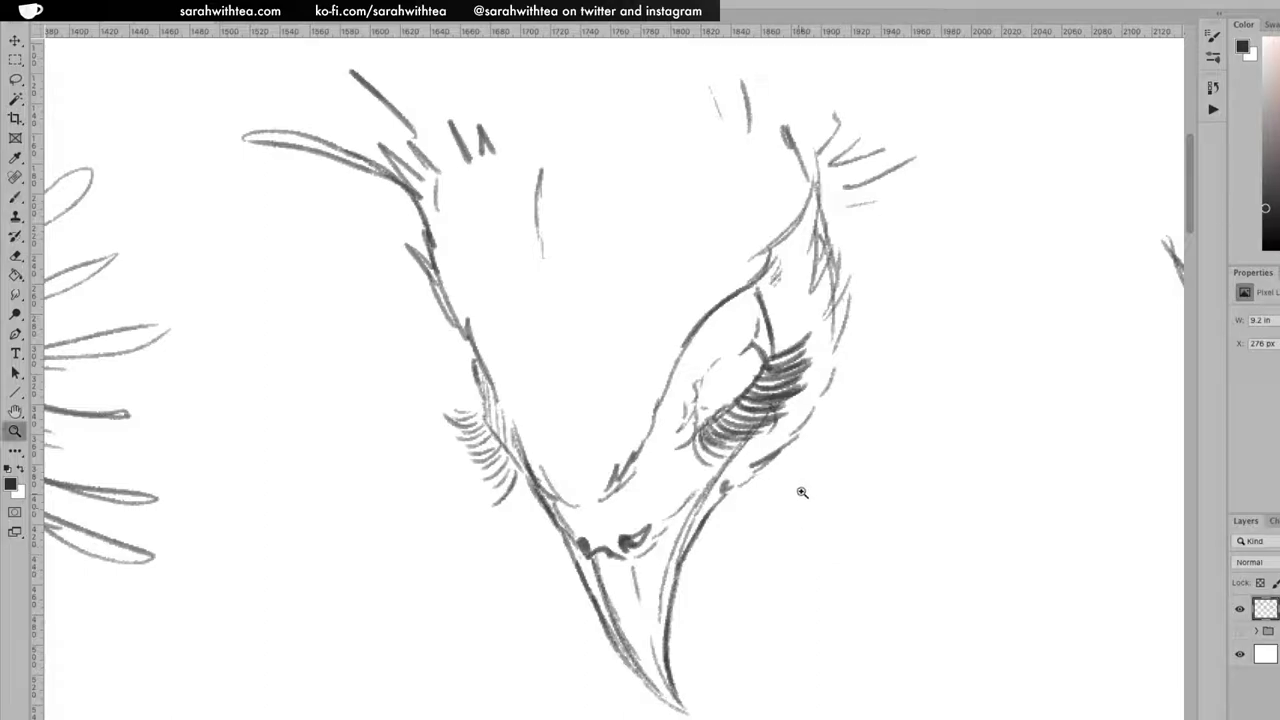
# Start a new bird sketch in the blank area below the snake, drawing its long tail and body lines
pyautogui.press('z')
pyautogui.keyDown('alt'); pyautogui.click(807, 496); pyautogui.keyUp('alt')
pyautogui.keyDown('alt'); pyautogui.click(807, 496); pyautogui.keyUp('alt')
pyautogui.keyDown('alt'); pyautogui.click(810, 508); pyautogui.keyUp('alt')
pyautogui.keyDown('alt'); pyautogui.click(811, 513); pyautogui.keyUp('alt')
pyautogui.keyDown('alt'); pyautogui.click(818, 524); pyautogui.keyUp('alt')
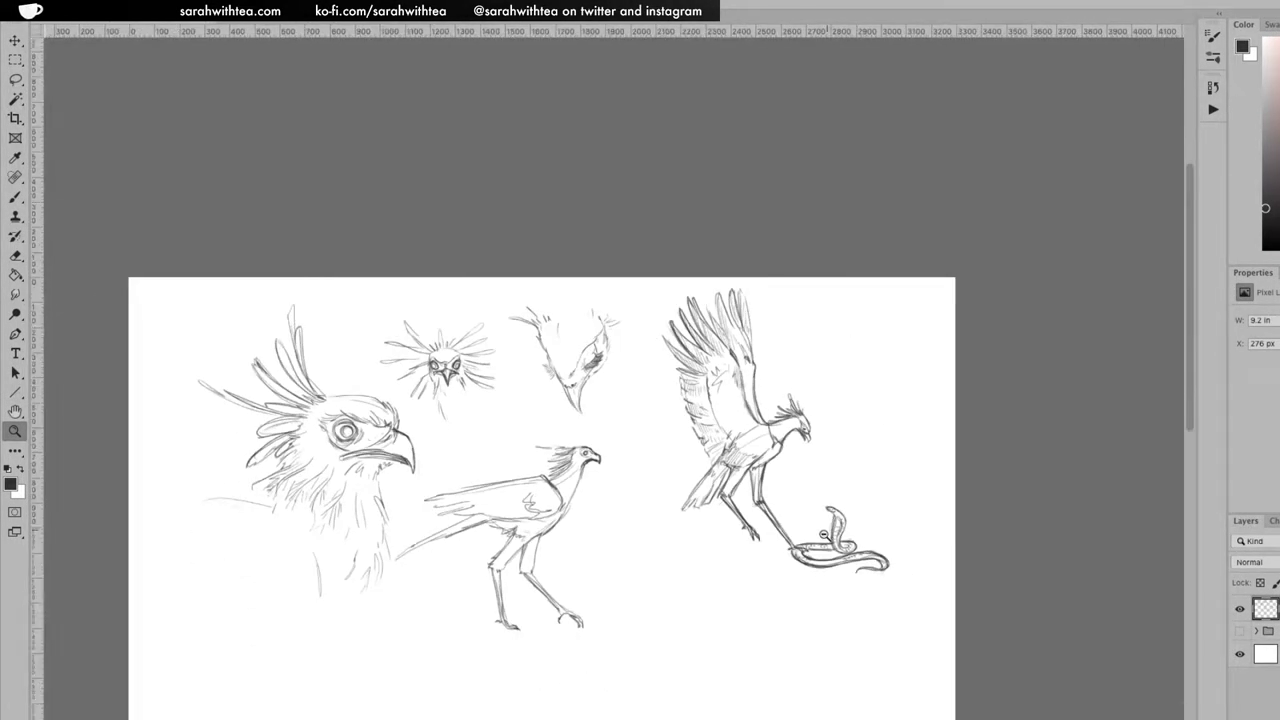
pyautogui.click(464, 485)
pyautogui.moveTo(566, 558); pyautogui.dragTo(609, 408)
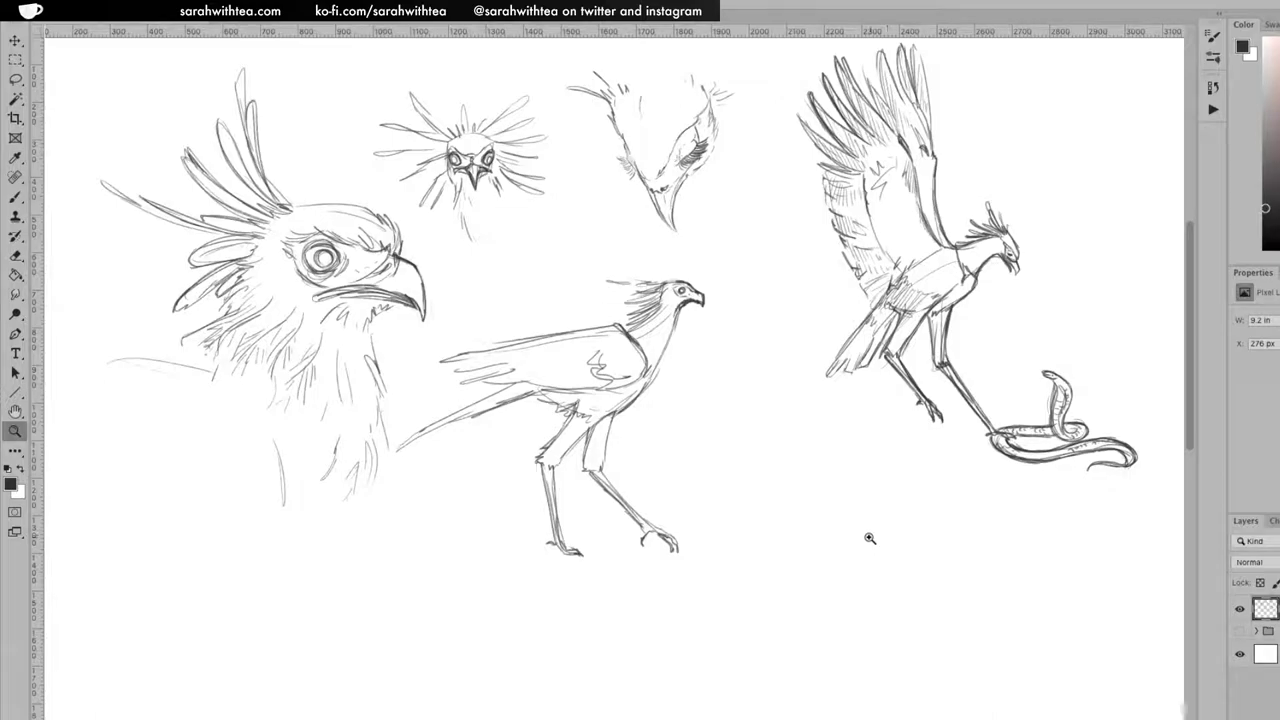
pyautogui.moveTo(977, 531); pyautogui.dragTo(914, 391)
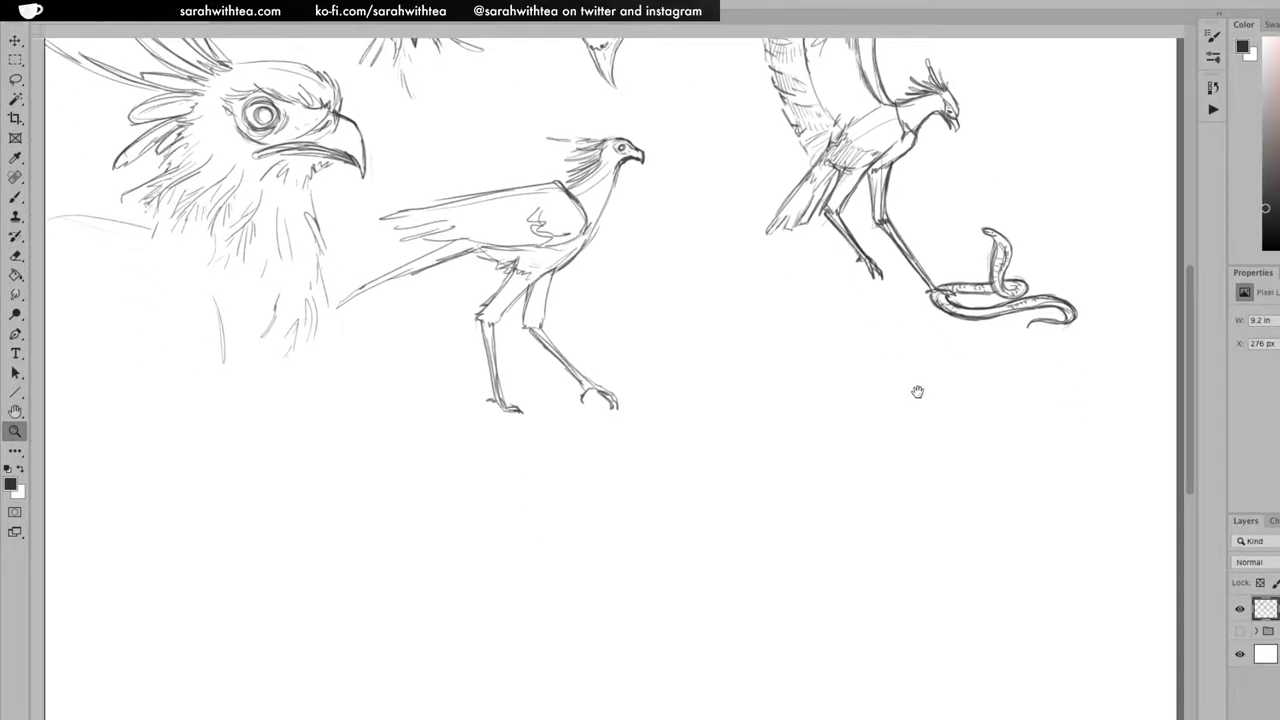
pyautogui.hotkey('ctrl', 'r')
pyautogui.click(928, 403)
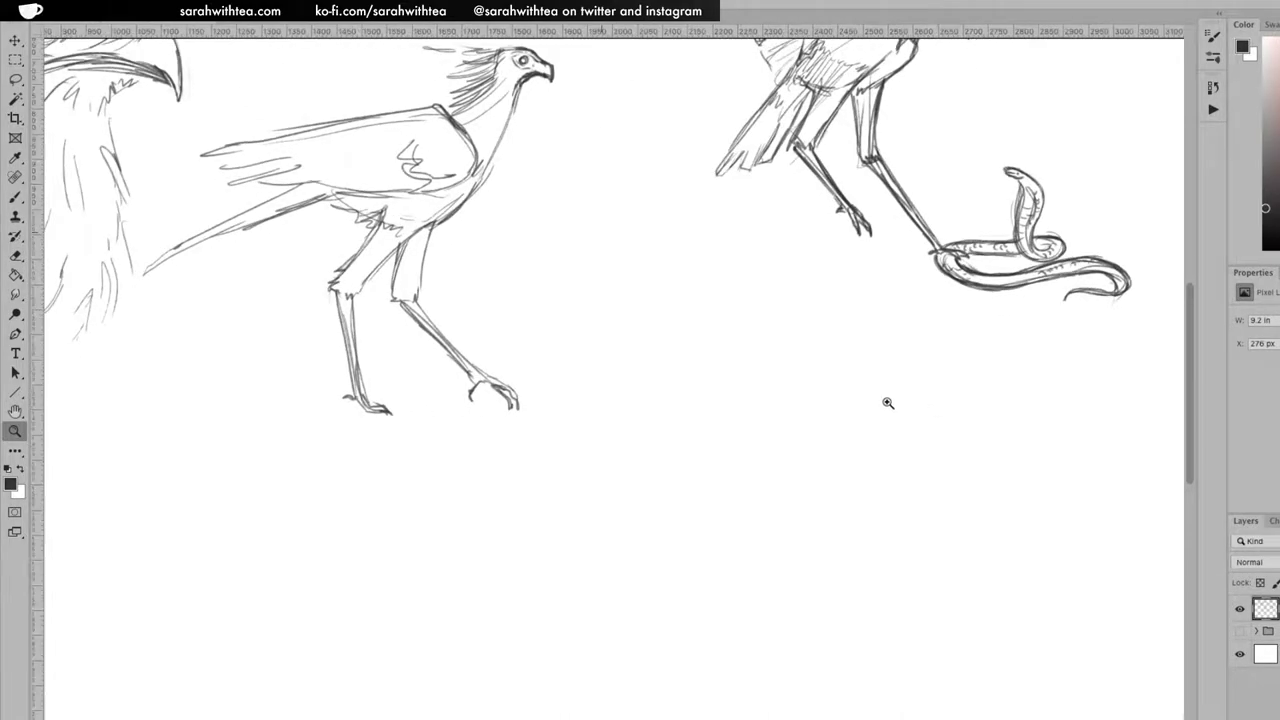
pyautogui.press('b')
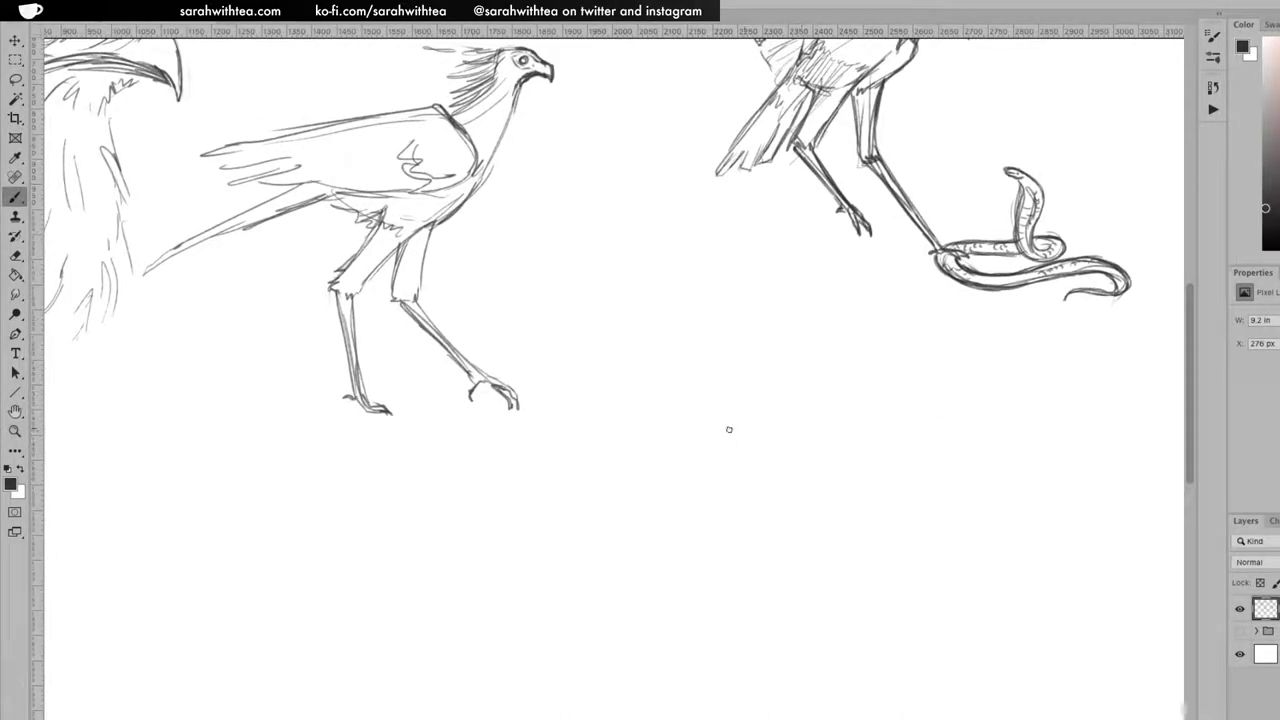
pyautogui.moveTo(638, 448); pyautogui.dragTo(786, 427)
pyautogui.moveTo(710, 441)
pyautogui.mouseDown()
pyautogui.moveTo(800, 426)
pyautogui.moveTo(857, 457)
pyautogui.mouseUp()
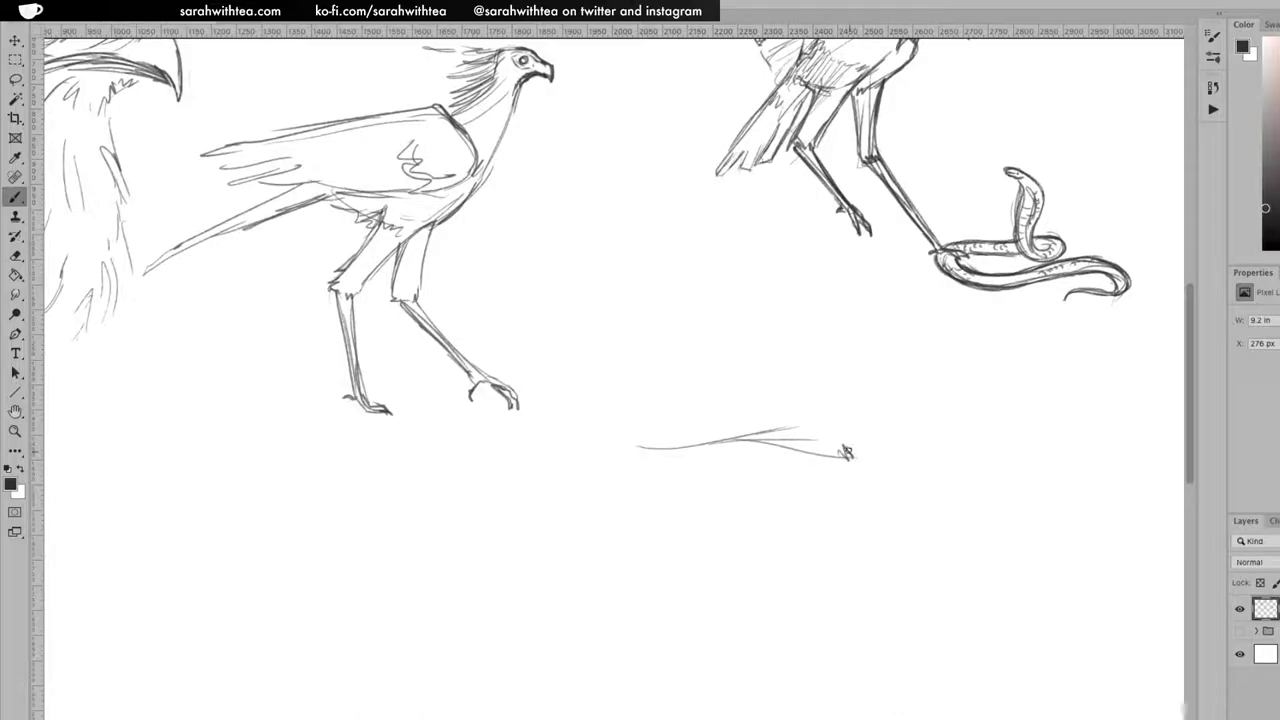
# Sketch the new bird's planted rear leg with a flat foot, and its outstretched neck and head
pyautogui.moveTo(843, 448)
pyautogui.mouseDown()
pyautogui.moveTo(866, 439)
pyautogui.moveTo(815, 489)
pyautogui.mouseUp()
pyautogui.moveTo(857, 445); pyautogui.dragTo(883, 445)
pyautogui.moveTo(866, 440)
pyautogui.mouseDown()
pyautogui.moveTo(824, 452)
pyautogui.moveTo(837, 470)
pyautogui.moveTo(827, 457)
pyautogui.moveTo(818, 467)
pyautogui.moveTo(833, 458)
pyautogui.moveTo(817, 472)
pyautogui.moveTo(828, 483)
pyautogui.moveTo(782, 499)
pyautogui.moveTo(853, 472)
pyautogui.mouseUp()
pyautogui.hotkey('ctrl', 'z')
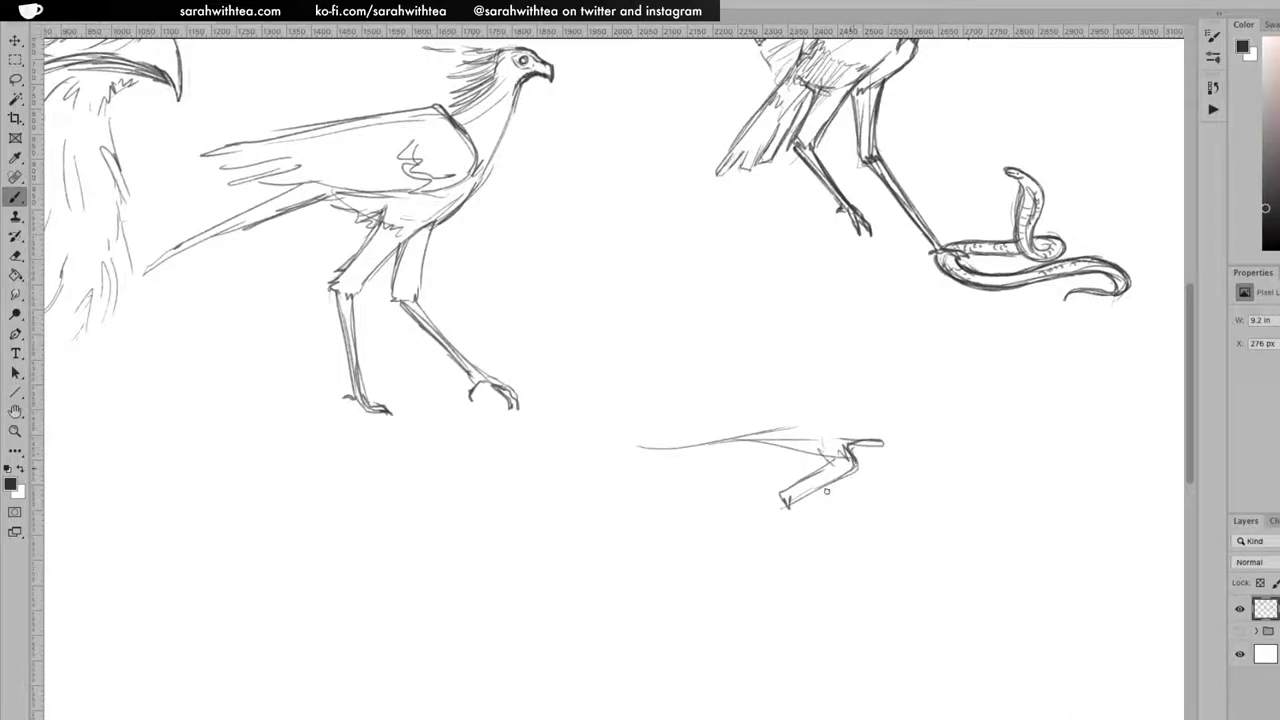
pyautogui.moveTo(805, 449); pyautogui.dragTo(824, 462)
pyautogui.moveTo(785, 503)
pyautogui.mouseDown()
pyautogui.moveTo(754, 597)
pyautogui.moveTo(800, 598)
pyautogui.mouseUp()
pyautogui.moveTo(792, 502)
pyautogui.mouseDown()
pyautogui.moveTo(773, 596)
pyautogui.moveTo(790, 507)
pyautogui.moveTo(861, 462)
pyautogui.moveTo(855, 424)
pyautogui.moveTo(892, 457)
pyautogui.moveTo(928, 441)
pyautogui.moveTo(876, 464)
pyautogui.moveTo(902, 435)
pyautogui.moveTo(908, 451)
pyautogui.moveTo(1012, 416)
pyautogui.moveTo(989, 405)
pyautogui.moveTo(1013, 418)
pyautogui.moveTo(1000, 405)
pyautogui.moveTo(947, 414)
pyautogui.mouseUp()
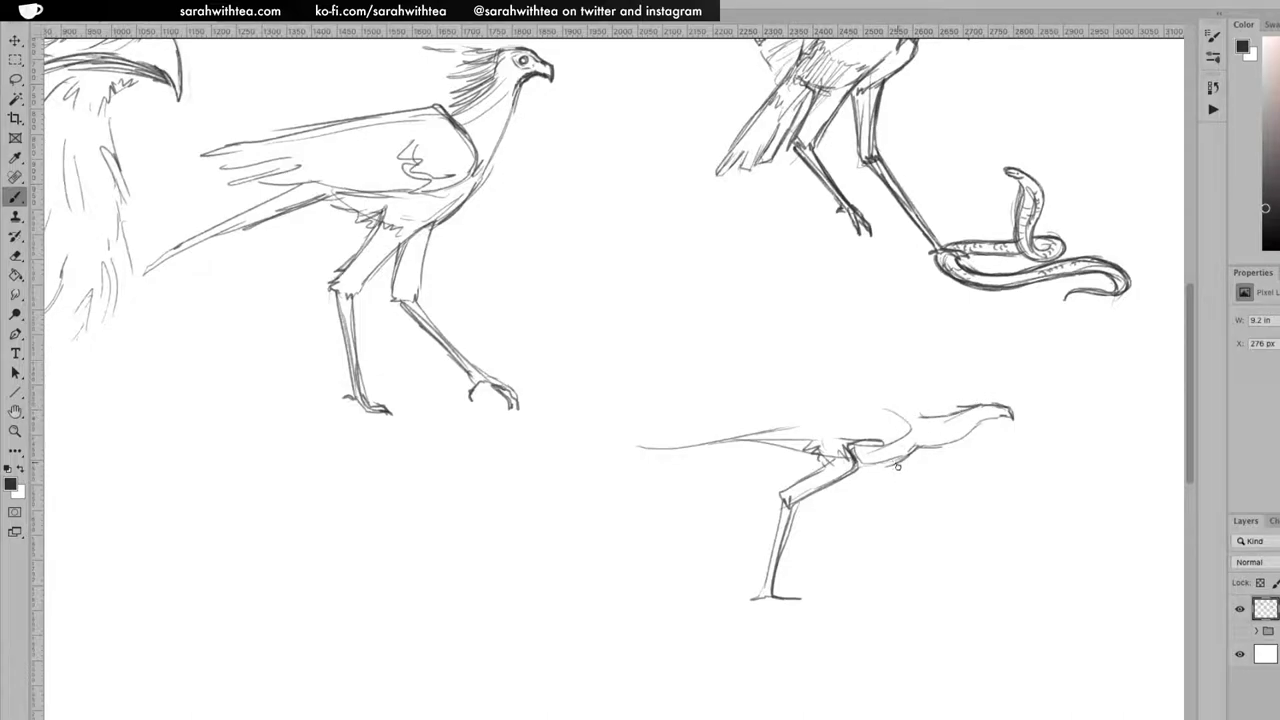
# Draw the new bird's front leg striding forward, with a bent joint and raised, clawed foot
pyautogui.moveTo(898, 458)
pyautogui.mouseDown()
pyautogui.moveTo(892, 508)
pyautogui.moveTo(966, 549)
pyautogui.mouseUp()
pyautogui.moveTo(909, 458); pyautogui.dragTo(890, 518)
pyautogui.moveTo(868, 460)
pyautogui.mouseDown()
pyautogui.moveTo(883, 512)
pyautogui.moveTo(903, 462)
pyautogui.moveTo(887, 504)
pyautogui.moveTo(952, 544)
pyautogui.mouseUp()
pyautogui.moveTo(896, 512); pyautogui.dragTo(978, 555)
pyautogui.moveTo(884, 512)
pyautogui.mouseDown()
pyautogui.moveTo(949, 537)
pyautogui.moveTo(967, 548)
pyautogui.moveTo(960, 557)
pyautogui.moveTo(1006, 543)
pyautogui.mouseUp()
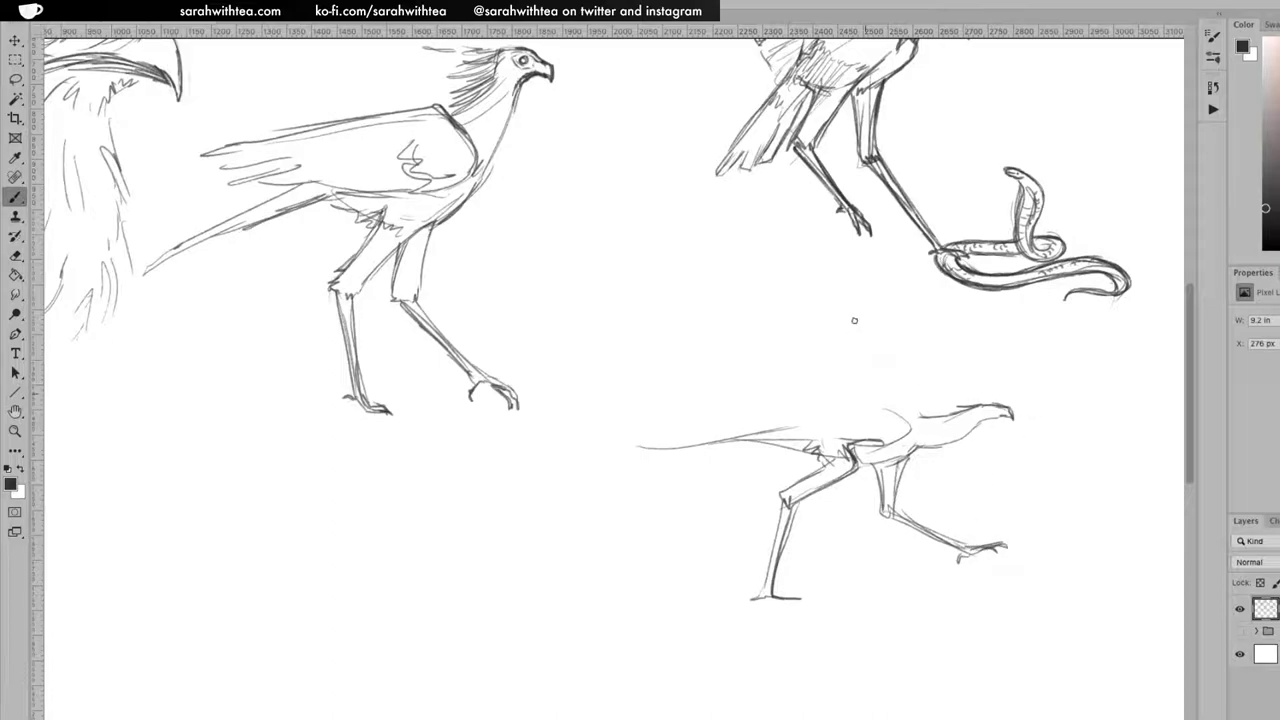
# Draw the shoulder lines and the rising base line of a wing above the running bird's neck
pyautogui.moveTo(885, 399); pyautogui.dragTo(924, 416)
pyautogui.moveTo(921, 416); pyautogui.dragTo(914, 393)
pyautogui.moveTo(953, 345); pyautogui.dragTo(913, 400)
# Select the whole running bird sketch with the Lasso, move it lower and closer to the walking bird, and deselect
pyautogui.press('l')
pyautogui.moveTo(957, 312)
pyautogui.mouseDown()
pyautogui.moveTo(808, 677)
pyautogui.moveTo(995, 335)
pyautogui.mouseUp()
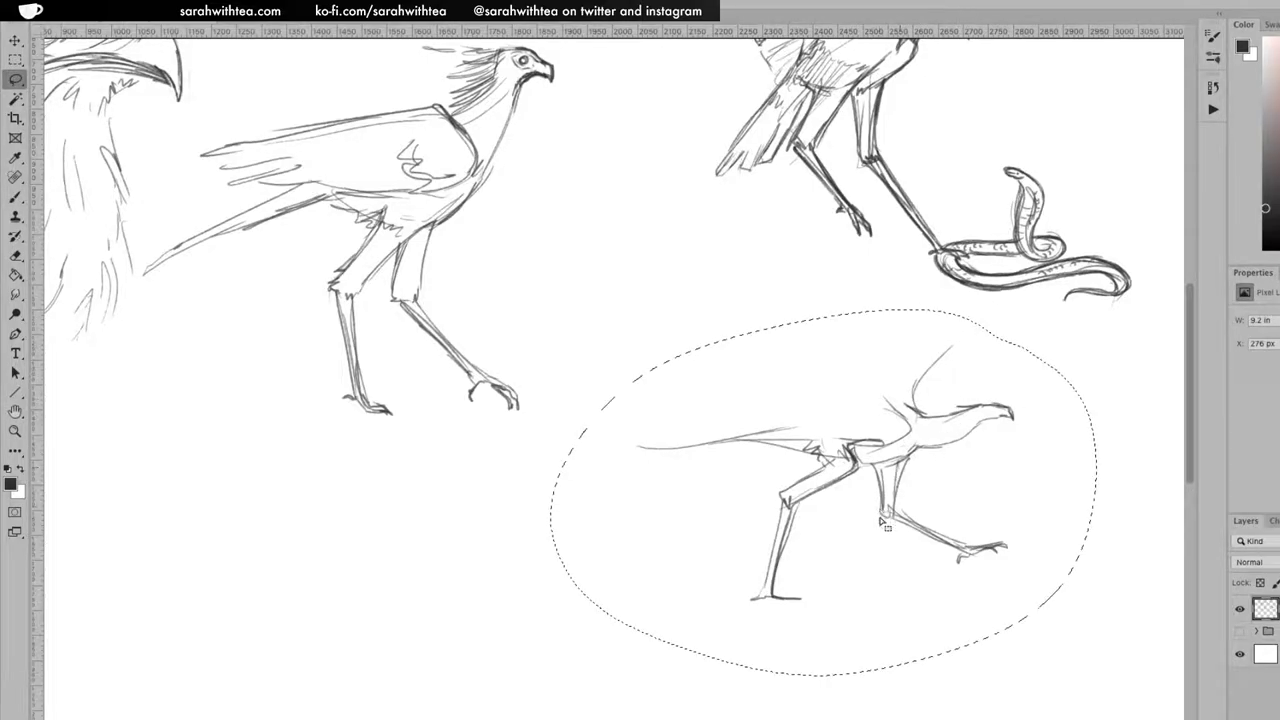
pyautogui.press('v')
pyautogui.moveTo(829, 559)
pyautogui.mouseDown()
pyautogui.moveTo(788, 594)
pyautogui.moveTo(737, 608)
pyautogui.mouseUp()
pyautogui.hotkey('ctrl', 'd')
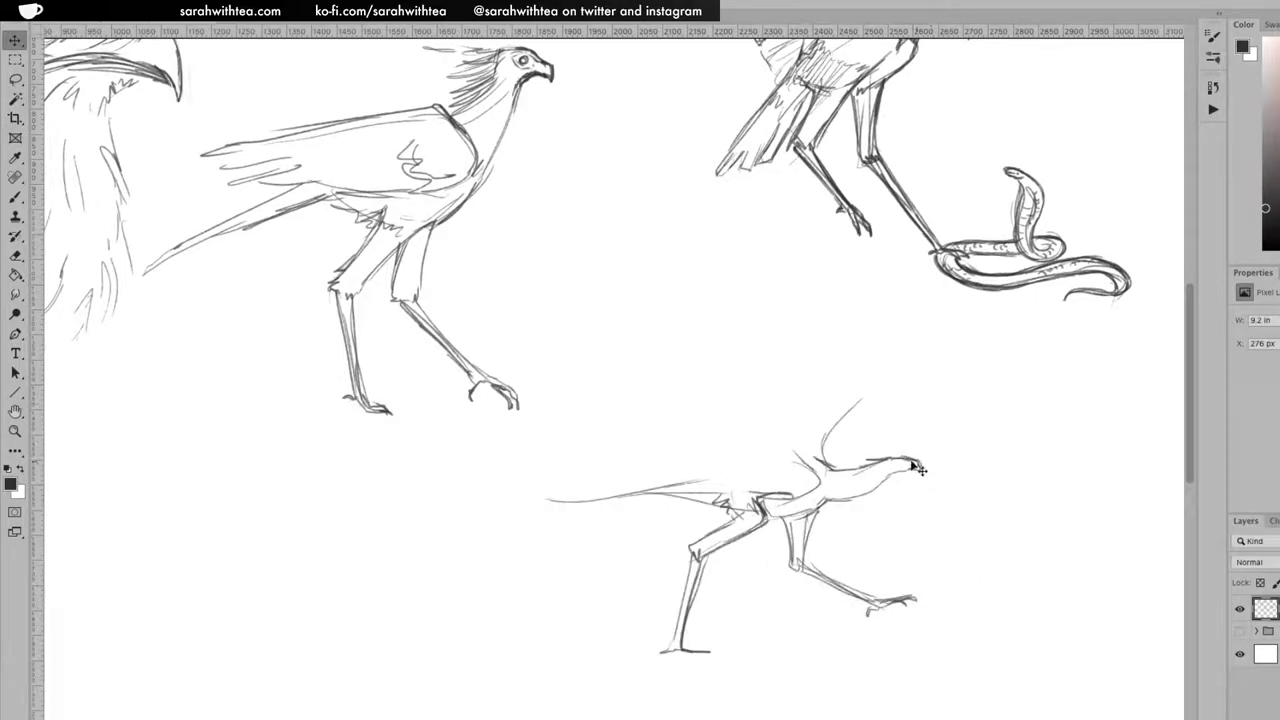
# Sketch the running bird's raised far wing with its bent leading edge and rough feather tips
pyautogui.press('b')
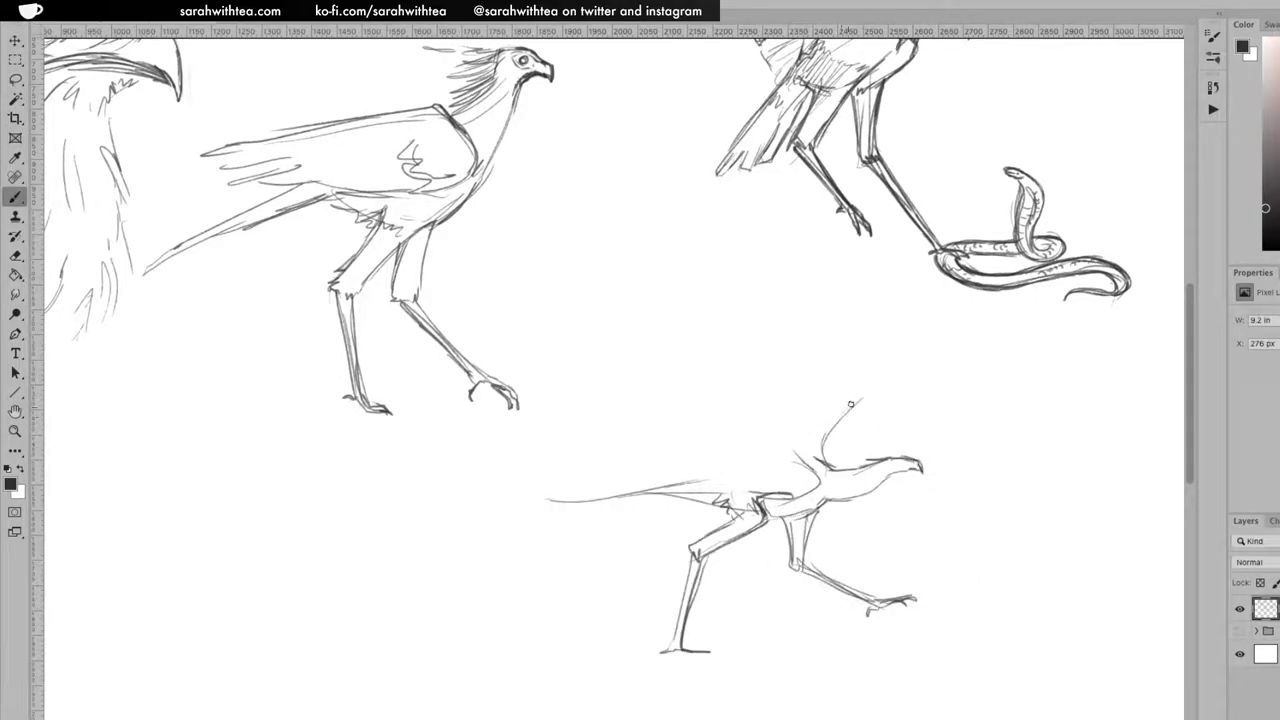
pyautogui.moveTo(858, 403)
pyautogui.mouseDown()
pyautogui.moveTo(881, 375)
pyautogui.moveTo(876, 343)
pyautogui.moveTo(776, 242)
pyautogui.moveTo(865, 321)
pyautogui.moveTo(848, 291)
pyautogui.moveTo(845, 315)
pyautogui.moveTo(836, 304)
pyautogui.moveTo(822, 253)
pyautogui.moveTo(876, 344)
pyautogui.moveTo(810, 250)
pyautogui.moveTo(852, 314)
pyautogui.moveTo(808, 261)
pyautogui.moveTo(853, 333)
pyautogui.moveTo(798, 398)
pyautogui.mouseUp()
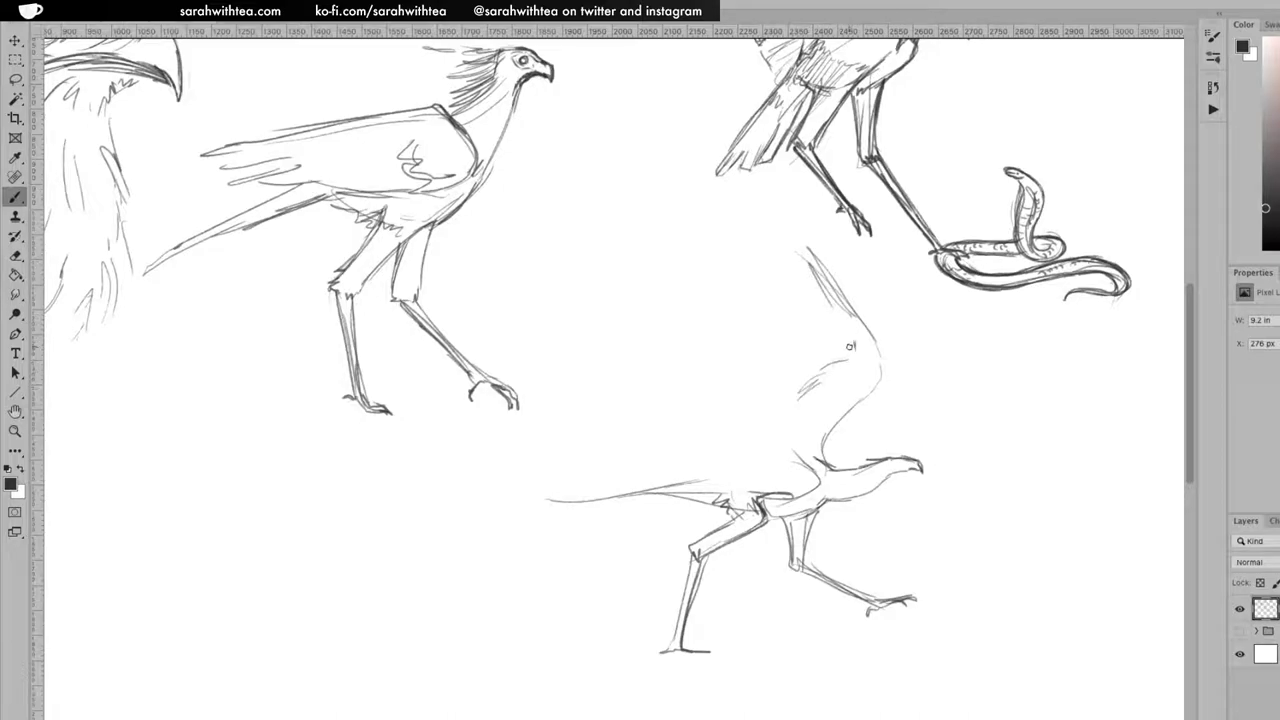
pyautogui.moveTo(840, 330)
pyautogui.mouseDown()
pyautogui.moveTo(808, 280)
pyautogui.moveTo(784, 328)
pyautogui.moveTo(812, 344)
pyautogui.moveTo(768, 376)
pyautogui.mouseUp()
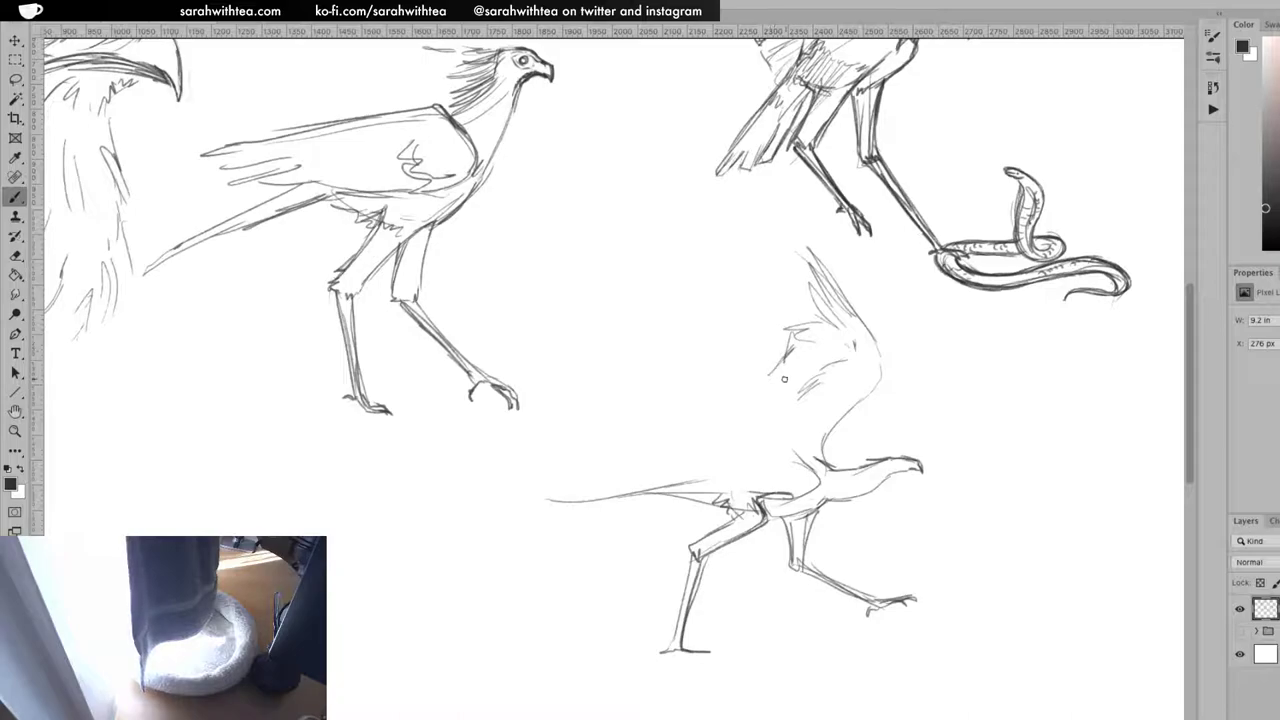
# Sketch the running bird's near wing swept back, with long flight feathers and an inner trailing edge
pyautogui.moveTo(804, 460)
pyautogui.mouseDown()
pyautogui.moveTo(782, 384)
pyautogui.moveTo(752, 360)
pyautogui.moveTo(585, 368)
pyautogui.moveTo(698, 369)
pyautogui.moveTo(596, 423)
pyautogui.mouseUp()
pyautogui.moveTo(600, 421); pyautogui.dragTo(718, 391)
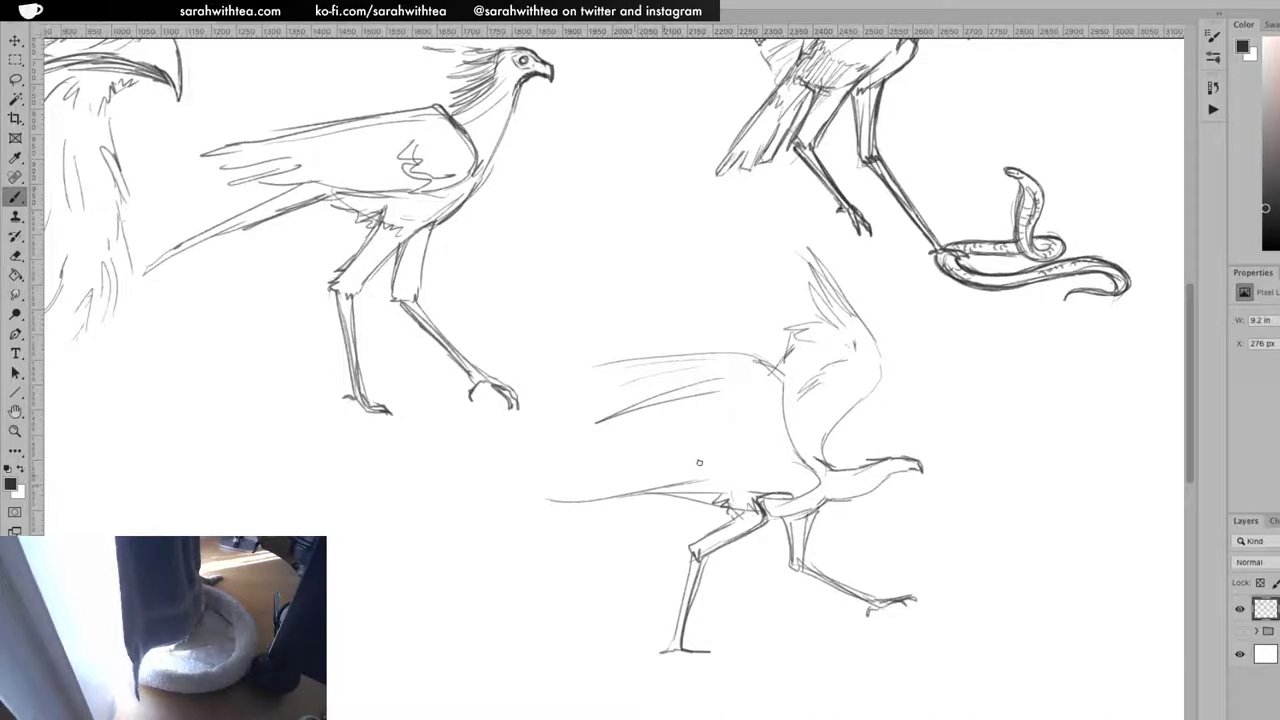
pyautogui.moveTo(741, 388)
pyautogui.mouseDown()
pyautogui.moveTo(763, 471)
pyautogui.moveTo(754, 439)
pyautogui.moveTo(757, 468)
pyautogui.moveTo(714, 470)
pyautogui.moveTo(704, 405)
pyautogui.moveTo(624, 419)
pyautogui.moveTo(603, 437)
pyautogui.moveTo(605, 421)
pyautogui.moveTo(740, 372)
pyautogui.mouseUp()
pyautogui.moveTo(648, 400); pyautogui.dragTo(625, 411)
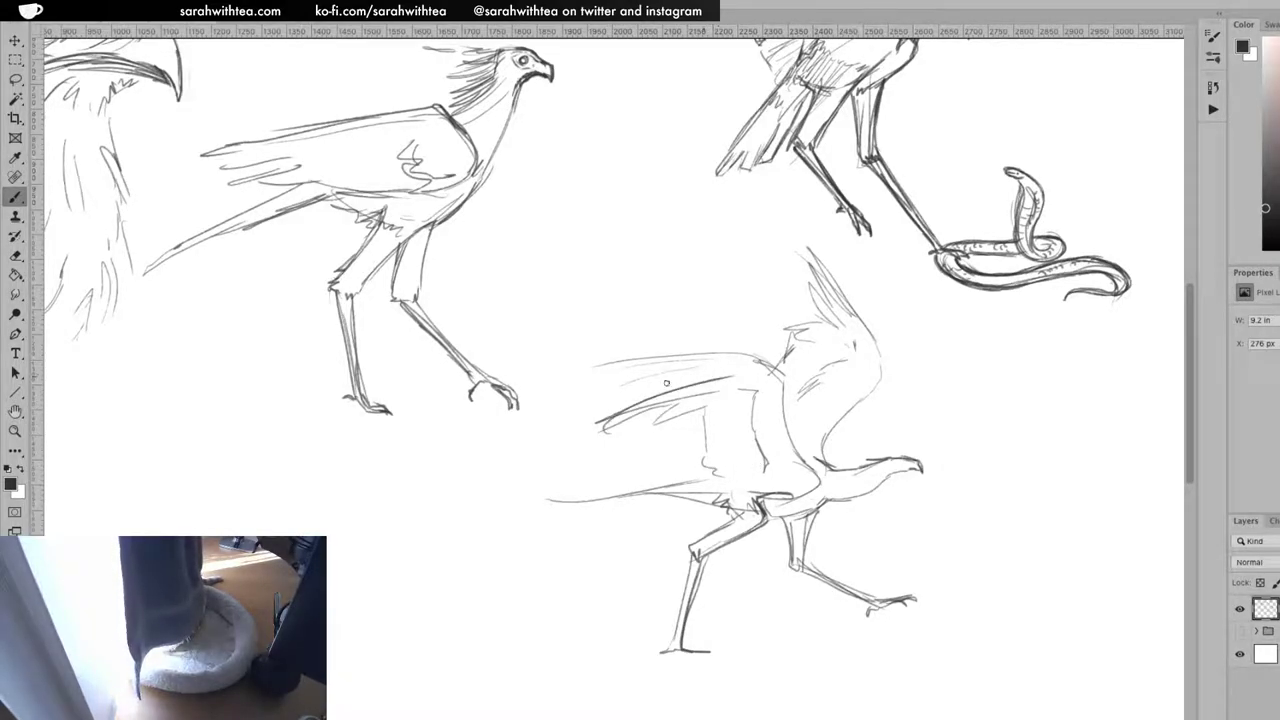
pyautogui.moveTo(748, 352)
pyautogui.mouseDown()
pyautogui.moveTo(631, 341)
pyautogui.moveTo(638, 356)
pyautogui.moveTo(571, 371)
pyautogui.mouseUp()
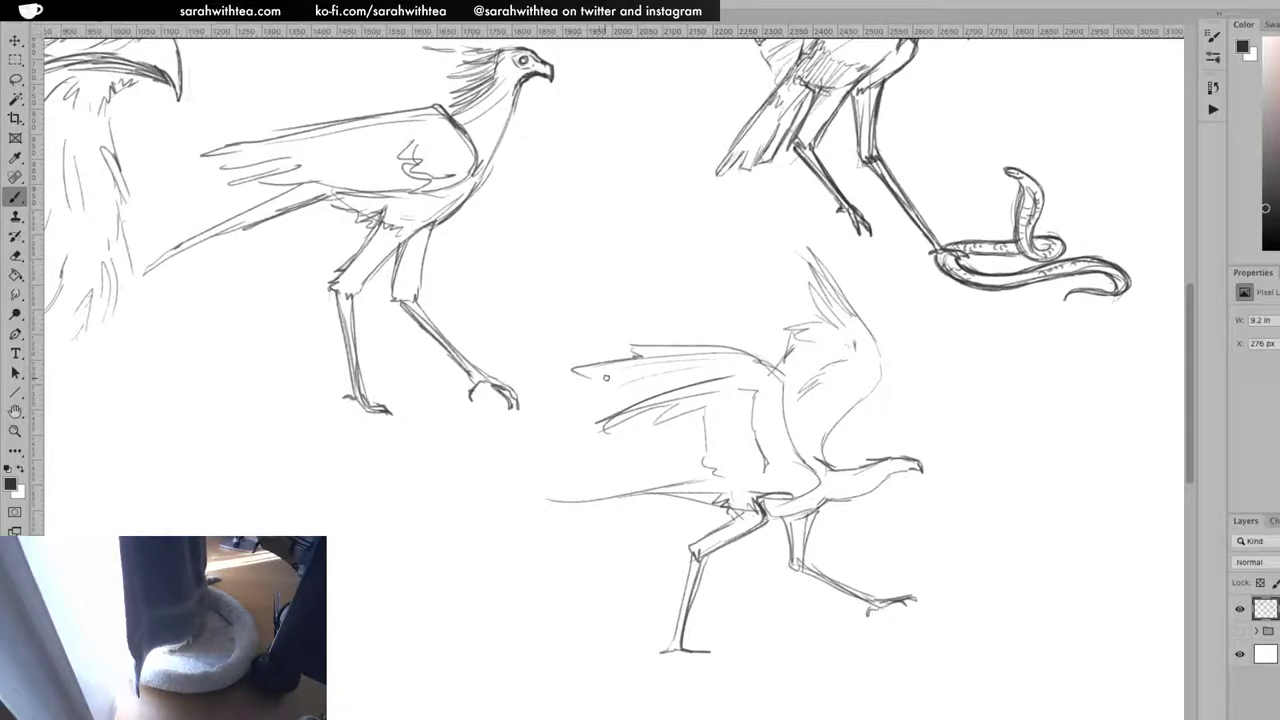
pyautogui.moveTo(704, 367)
pyautogui.mouseDown()
pyautogui.moveTo(616, 378)
pyautogui.moveTo(593, 416)
pyautogui.moveTo(708, 364)
pyautogui.moveTo(598, 379)
pyautogui.mouseUp()
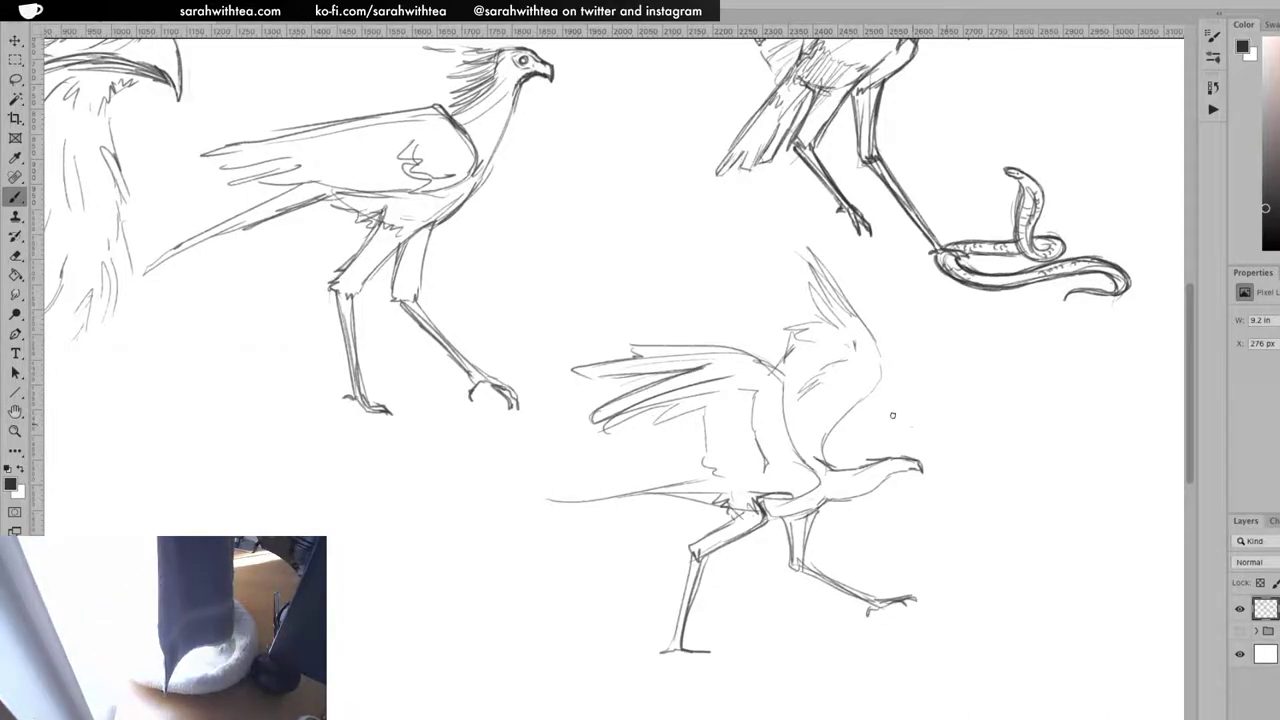
# Add inner feather lines to the near wing and darken its leading edge from shoulder to tip
pyautogui.moveTo(685, 390); pyautogui.dragTo(760, 381)
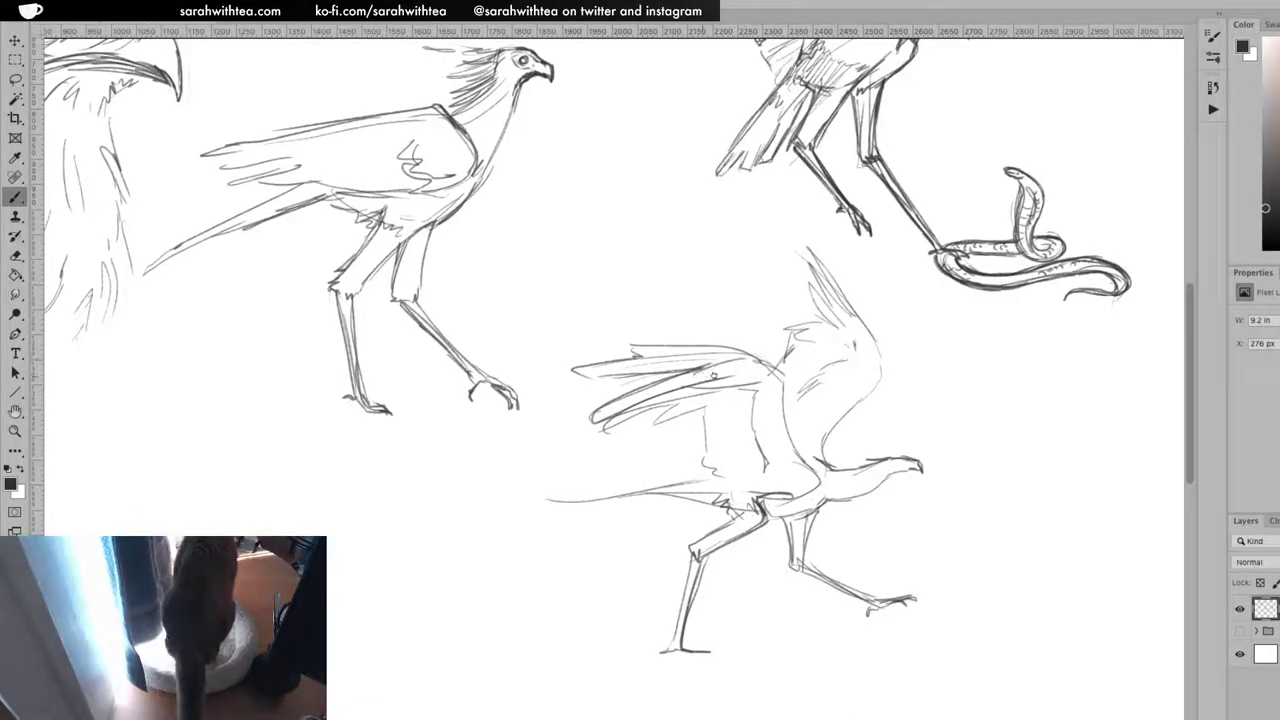
pyautogui.moveTo(785, 400)
pyautogui.mouseDown()
pyautogui.moveTo(771, 362)
pyautogui.moveTo(798, 460)
pyautogui.mouseUp()
pyautogui.moveTo(766, 362); pyautogui.dragTo(632, 346)
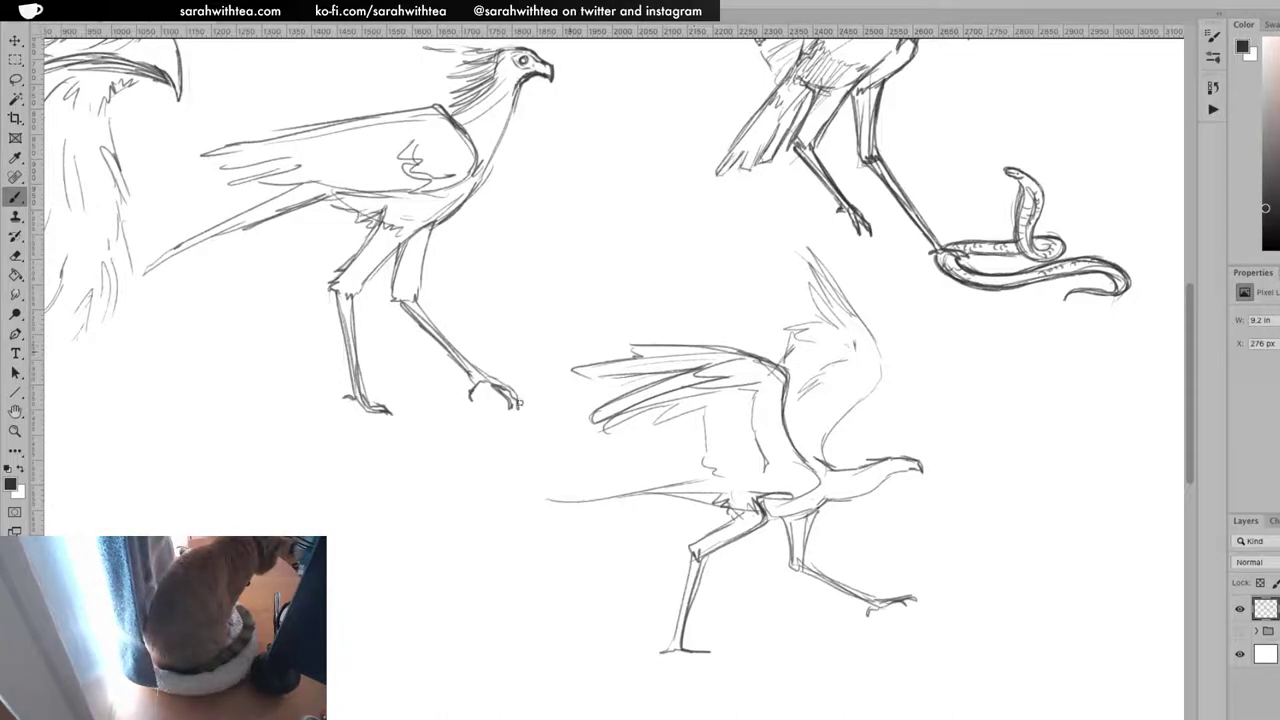
# Darken the near wing's trailing edge and define the running bird's tail feathers and rear thigh
pyautogui.moveTo(696, 412)
pyautogui.mouseDown()
pyautogui.moveTo(726, 475)
pyautogui.moveTo(772, 475)
pyautogui.mouseUp()
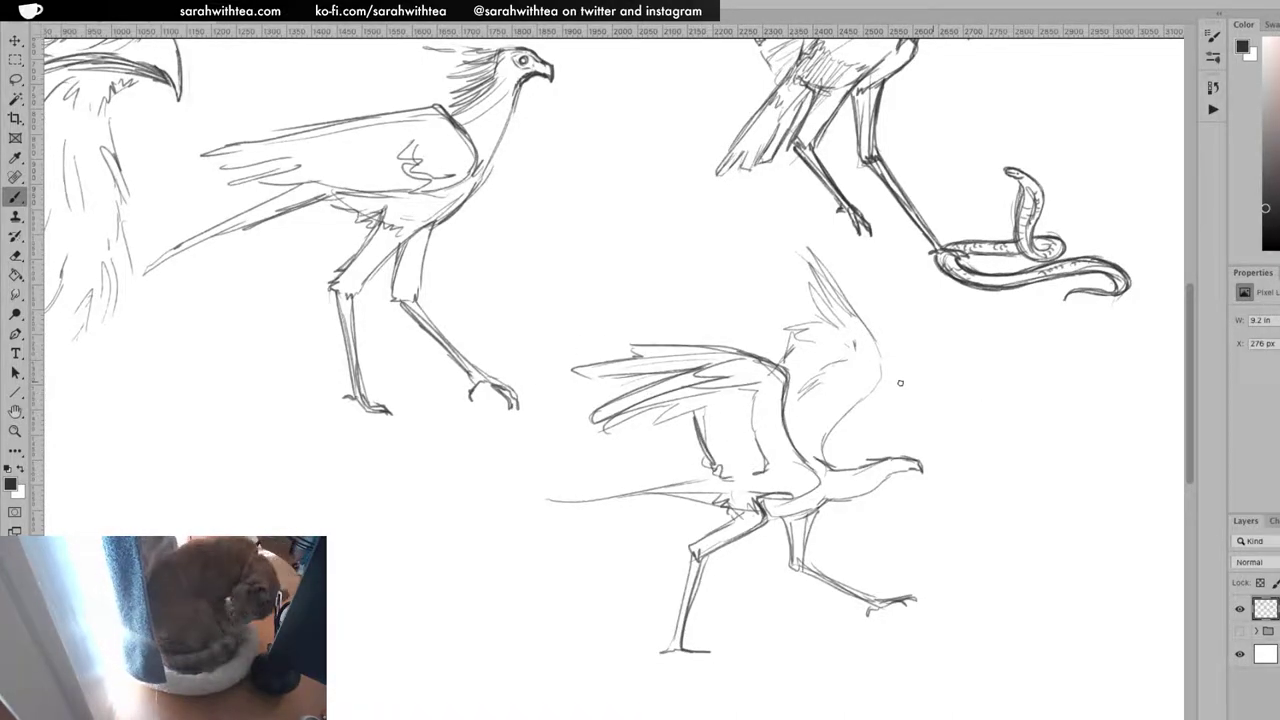
pyautogui.moveTo(594, 498)
pyautogui.mouseDown()
pyautogui.moveTo(543, 500)
pyautogui.moveTo(716, 469)
pyautogui.mouseUp()
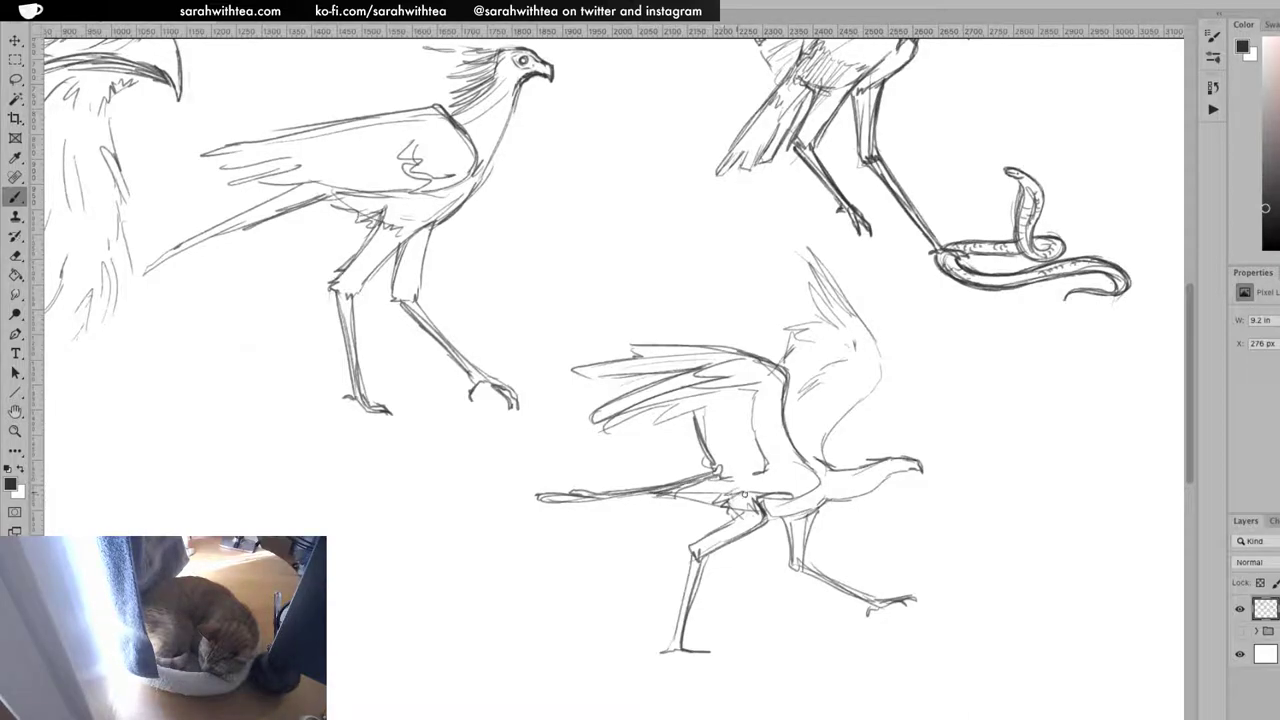
pyautogui.moveTo(755, 514); pyautogui.dragTo(694, 549)
# Erase the rough eye and beak lines on the running bird's head and redraw the crown and hooked beak
pyautogui.press('z')
pyautogui.moveTo(912, 466); pyautogui.dragTo(1005, 466)
pyautogui.press('e')
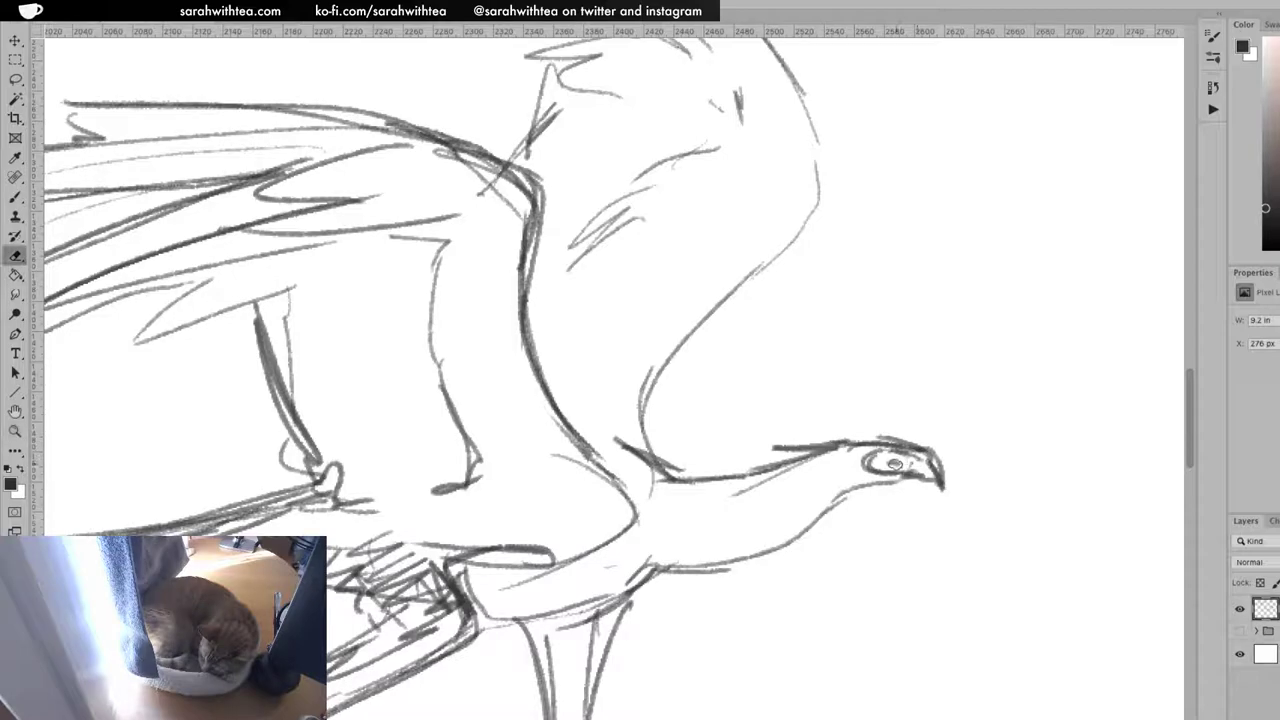
pyautogui.moveTo(886, 455); pyautogui.dragTo(929, 457)
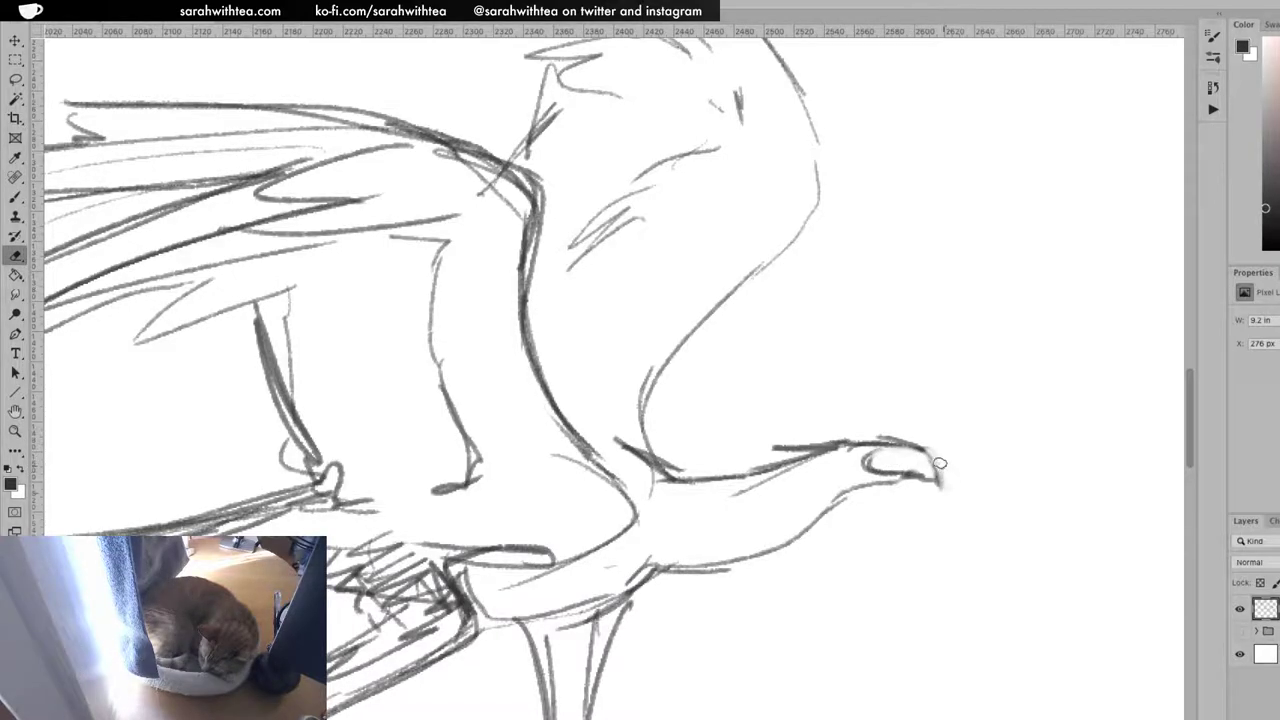
pyautogui.press('b')
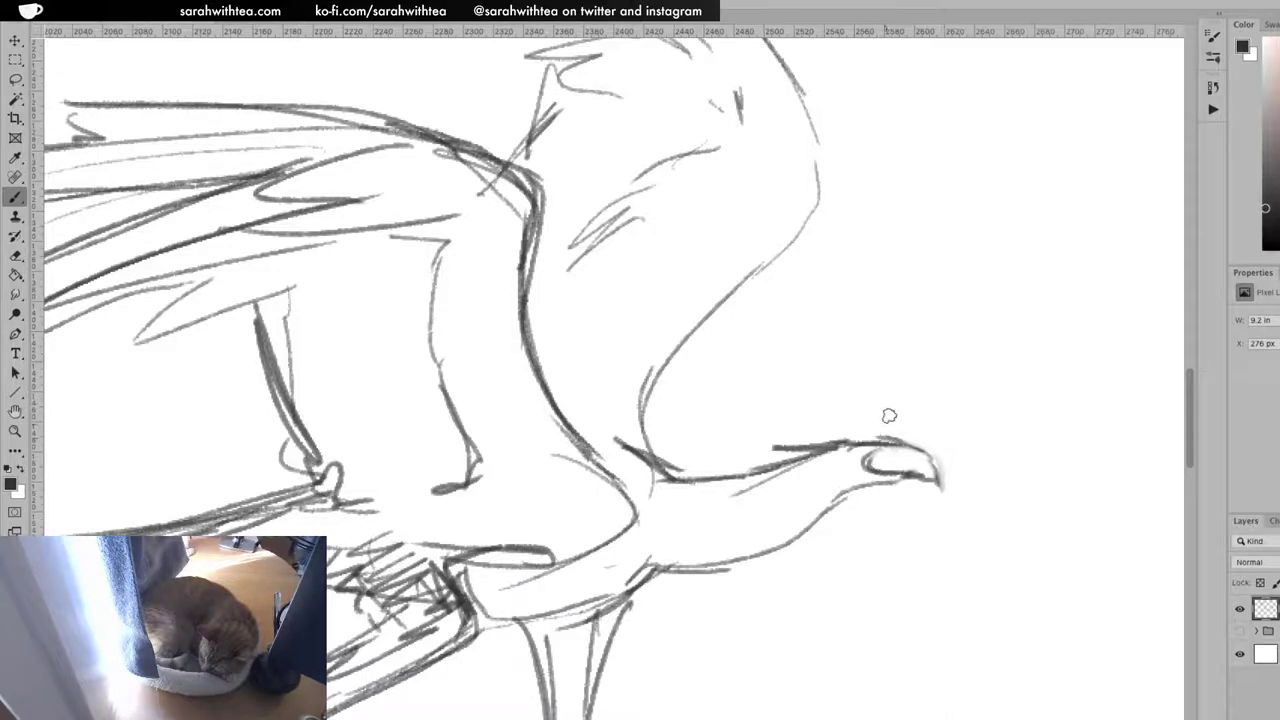
pyautogui.moveTo(874, 439)
pyautogui.mouseDown()
pyautogui.moveTo(928, 447)
pyautogui.moveTo(907, 442)
pyautogui.moveTo(942, 485)
pyautogui.moveTo(911, 475)
pyautogui.mouseUp()
pyautogui.press('e')
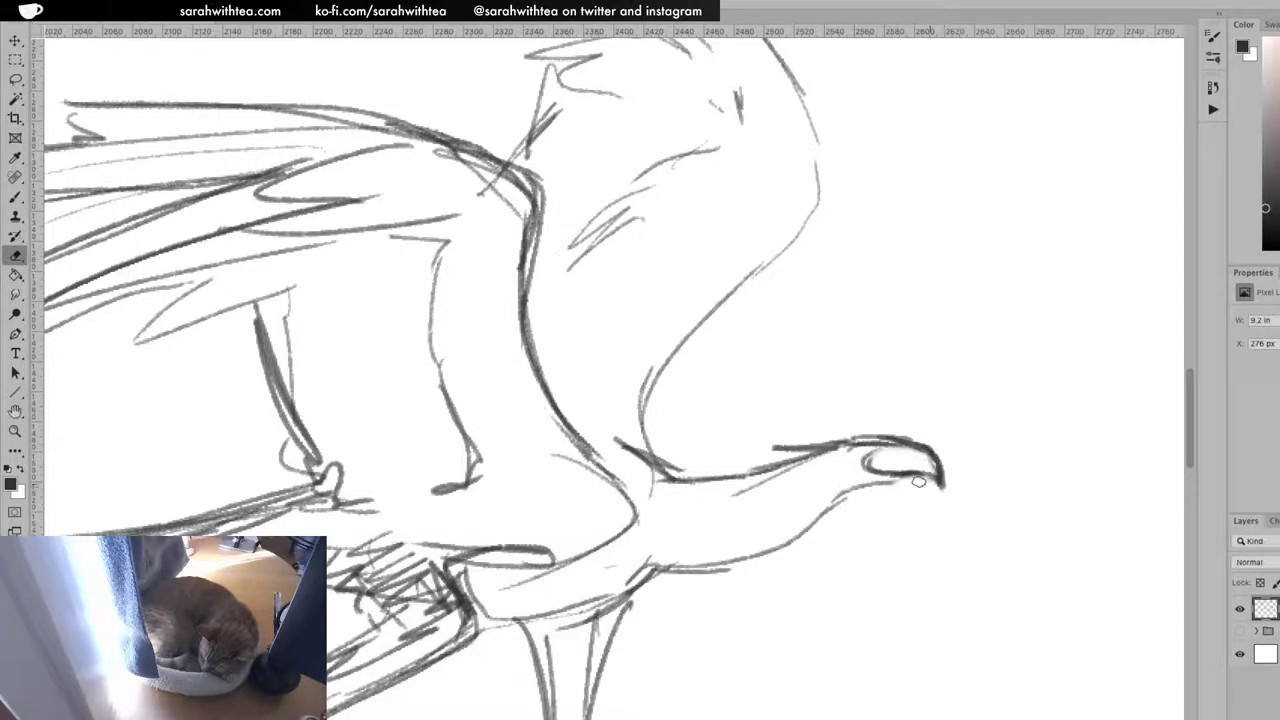
# Draw the running bird's eye and strengthen its jaw, throat and chest contours with feathery strokes
pyautogui.press('b')
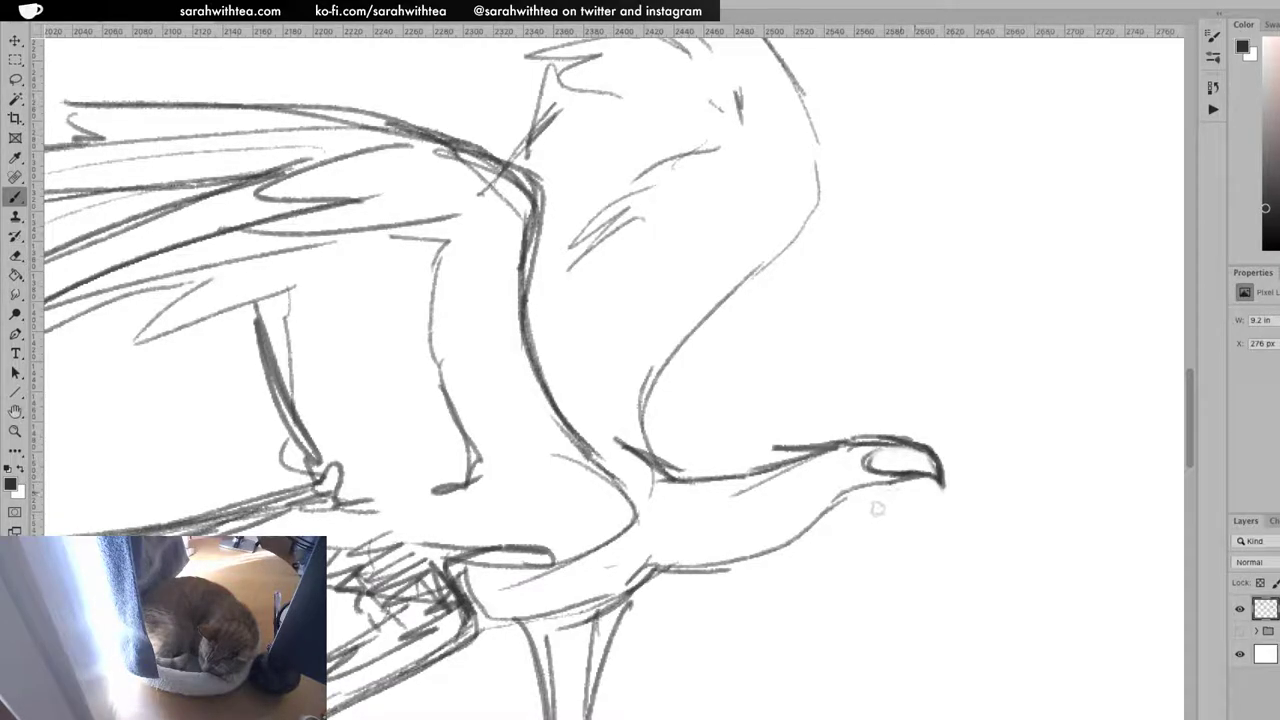
pyautogui.moveTo(887, 462); pyautogui.dragTo(888, 457)
pyautogui.moveTo(836, 504); pyautogui.dragTo(915, 477)
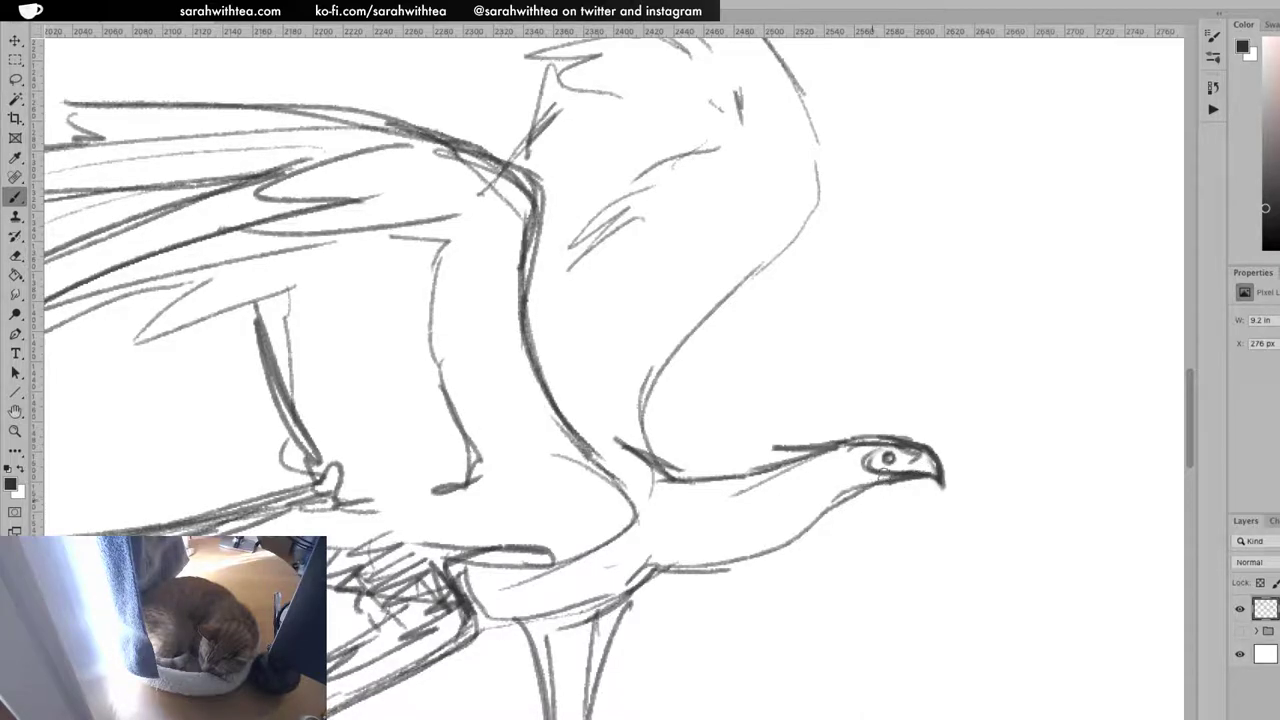
pyautogui.moveTo(846, 493)
pyautogui.mouseDown()
pyautogui.moveTo(758, 568)
pyautogui.moveTo(789, 542)
pyautogui.moveTo(734, 566)
pyautogui.moveTo(790, 550)
pyautogui.moveTo(738, 577)
pyautogui.moveTo(652, 576)
pyautogui.moveTo(618, 560)
pyautogui.moveTo(647, 544)
pyautogui.moveTo(620, 556)
pyautogui.moveTo(618, 571)
pyautogui.moveTo(632, 571)
pyautogui.moveTo(596, 609)
pyautogui.moveTo(594, 580)
pyautogui.moveTo(522, 574)
pyautogui.mouseUp()
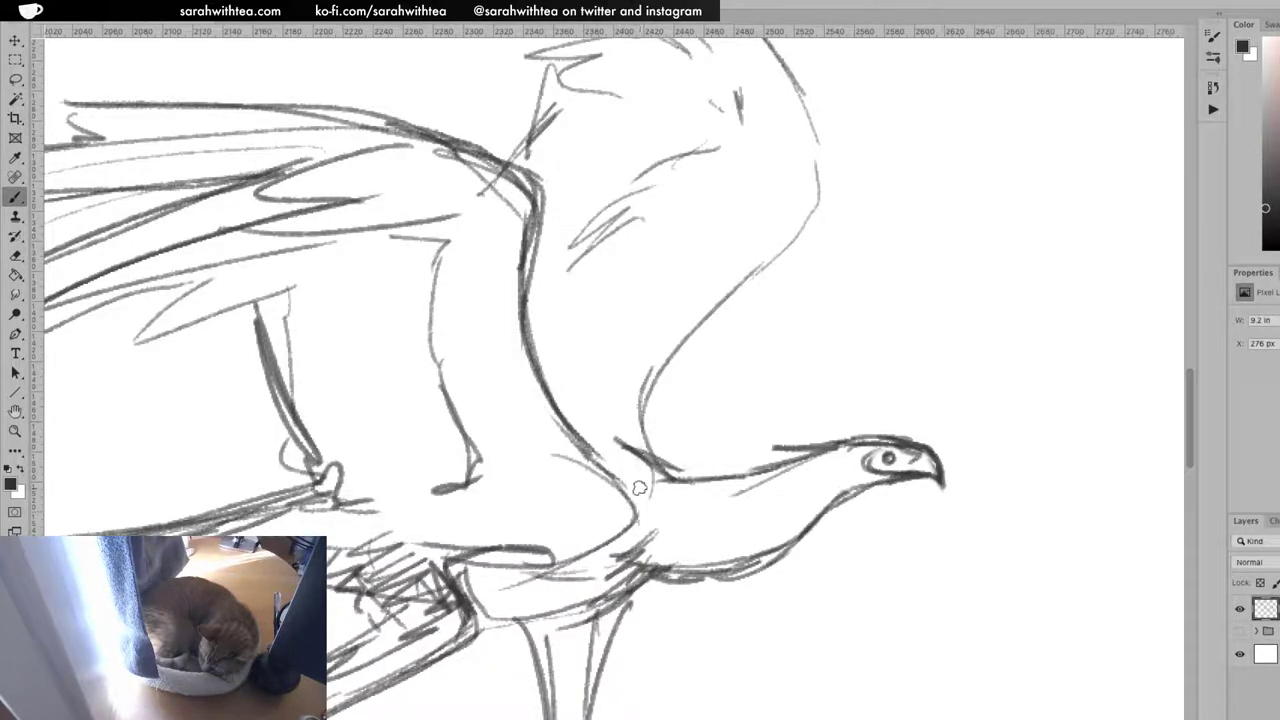
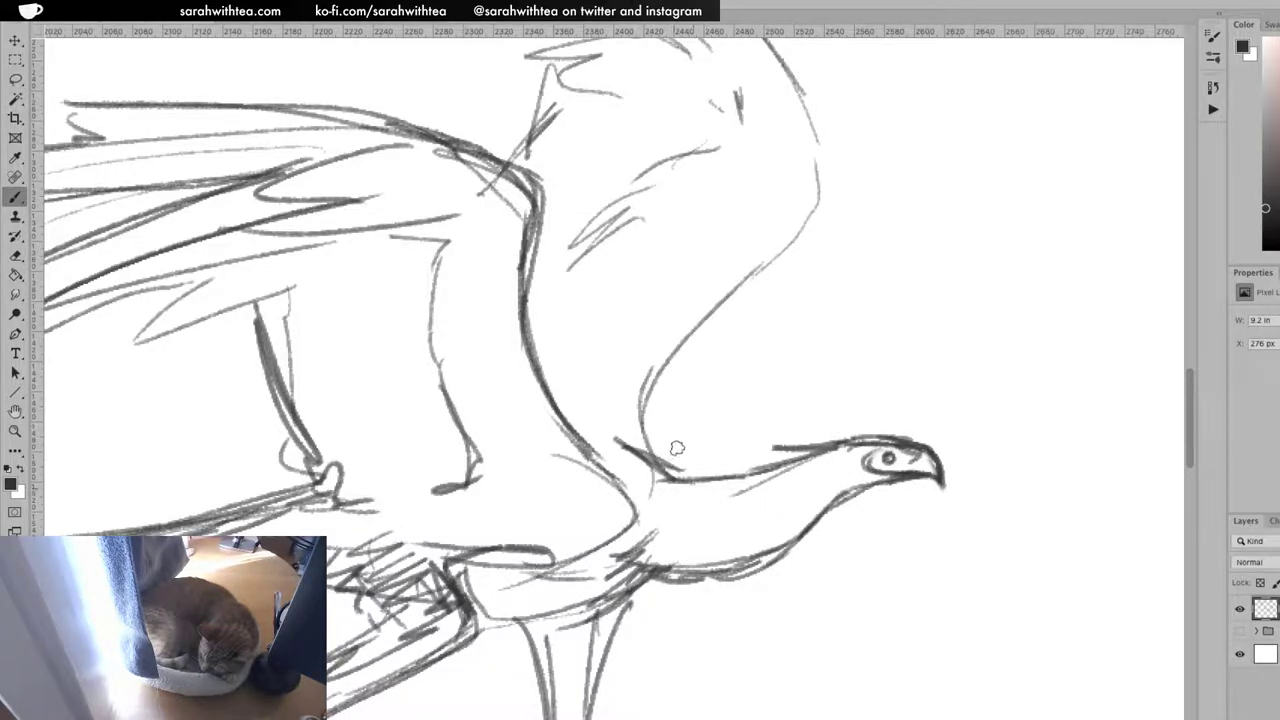
# Add feather strokes inside the far wing and layered feather edges and divisions across the near wing
pyautogui.moveTo(605, 432)
pyautogui.mouseDown()
pyautogui.moveTo(630, 463)
pyautogui.moveTo(605, 439)
pyautogui.moveTo(615, 405)
pyautogui.moveTo(700, 277)
pyautogui.moveTo(777, 217)
pyautogui.moveTo(788, 185)
pyautogui.mouseUp()
pyautogui.moveTo(739, 92)
pyautogui.mouseDown()
pyautogui.moveTo(736, 151)
pyautogui.moveTo(670, 155)
pyautogui.moveTo(662, 198)
pyautogui.moveTo(679, 188)
pyautogui.moveTo(664, 180)
pyautogui.moveTo(574, 241)
pyautogui.moveTo(579, 253)
pyautogui.moveTo(542, 292)
pyautogui.moveTo(560, 360)
pyautogui.mouseUp()
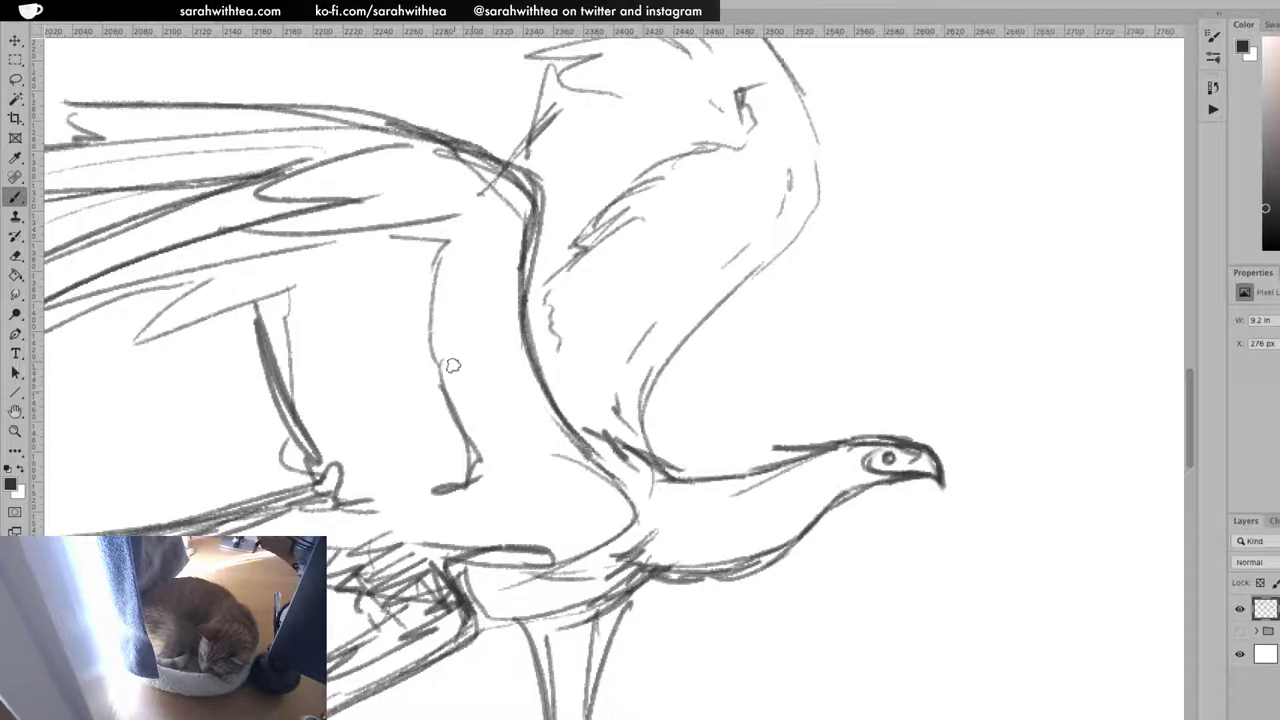
pyautogui.moveTo(468, 221)
pyautogui.mouseDown()
pyautogui.moveTo(454, 222)
pyautogui.moveTo(384, 234)
pyautogui.moveTo(396, 230)
pyautogui.moveTo(286, 219)
pyautogui.mouseUp()
pyautogui.moveTo(286, 219); pyautogui.dragTo(316, 206)
pyautogui.moveTo(298, 182)
pyautogui.mouseDown()
pyautogui.moveTo(282, 192)
pyautogui.moveTo(295, 200)
pyautogui.mouseUp()
pyautogui.moveTo(445, 260); pyautogui.dragTo(425, 352)
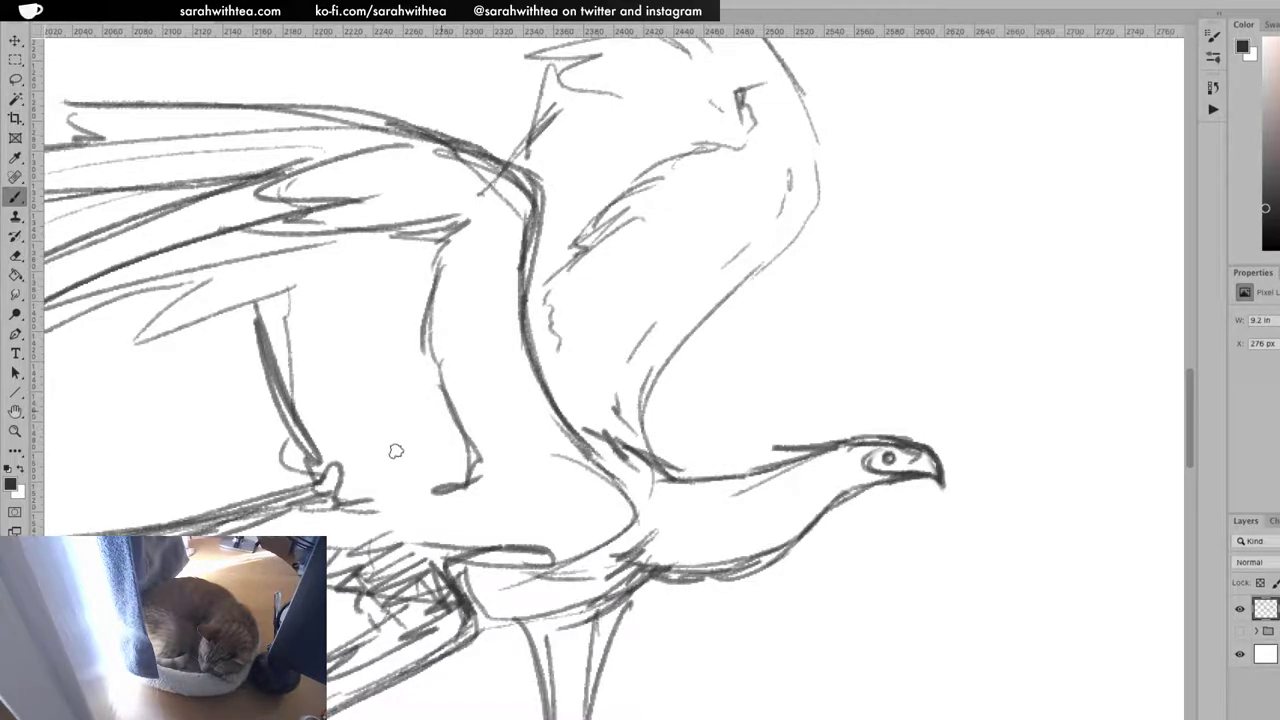
pyautogui.moveTo(441, 459)
pyautogui.mouseDown()
pyautogui.moveTo(333, 458)
pyautogui.moveTo(425, 425)
pyautogui.mouseUp()
pyautogui.moveTo(296, 415); pyautogui.dragTo(375, 404)
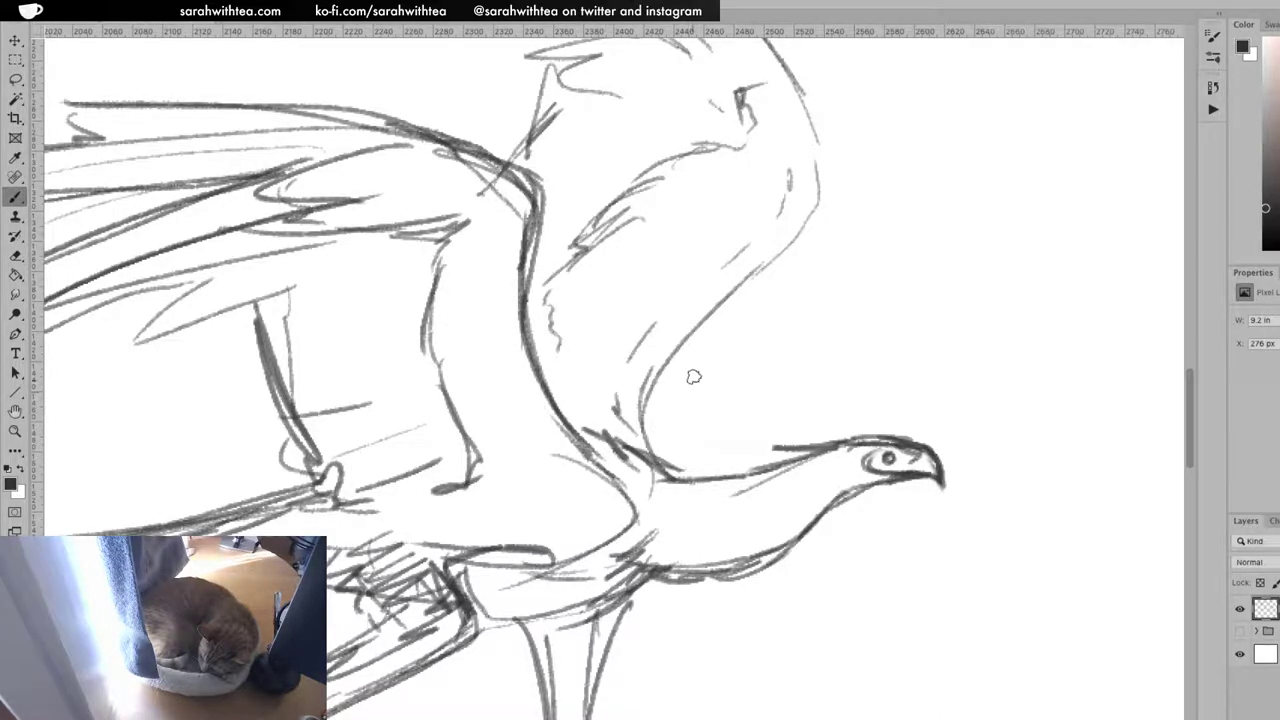
# Lighten the heavy line atop the running bird's rear thigh with the Eraser and add hatching where the thigh meets the body
pyautogui.press('z')
pyautogui.keyDown('alt'); pyautogui.click(749, 449); pyautogui.keyUp('alt')
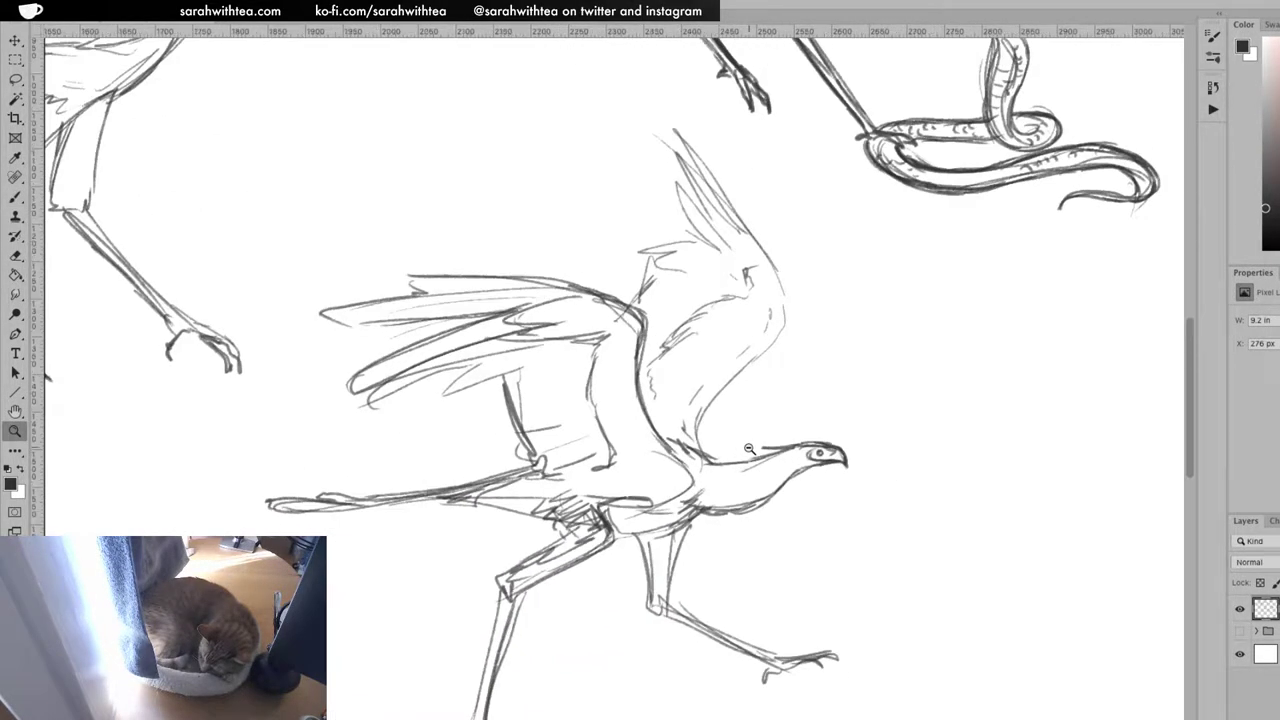
pyautogui.keyDown('alt'); pyautogui.click(780, 448); pyautogui.keyUp('alt')
pyautogui.keyDown('alt'); pyautogui.click(813, 447); pyautogui.keyUp('alt')
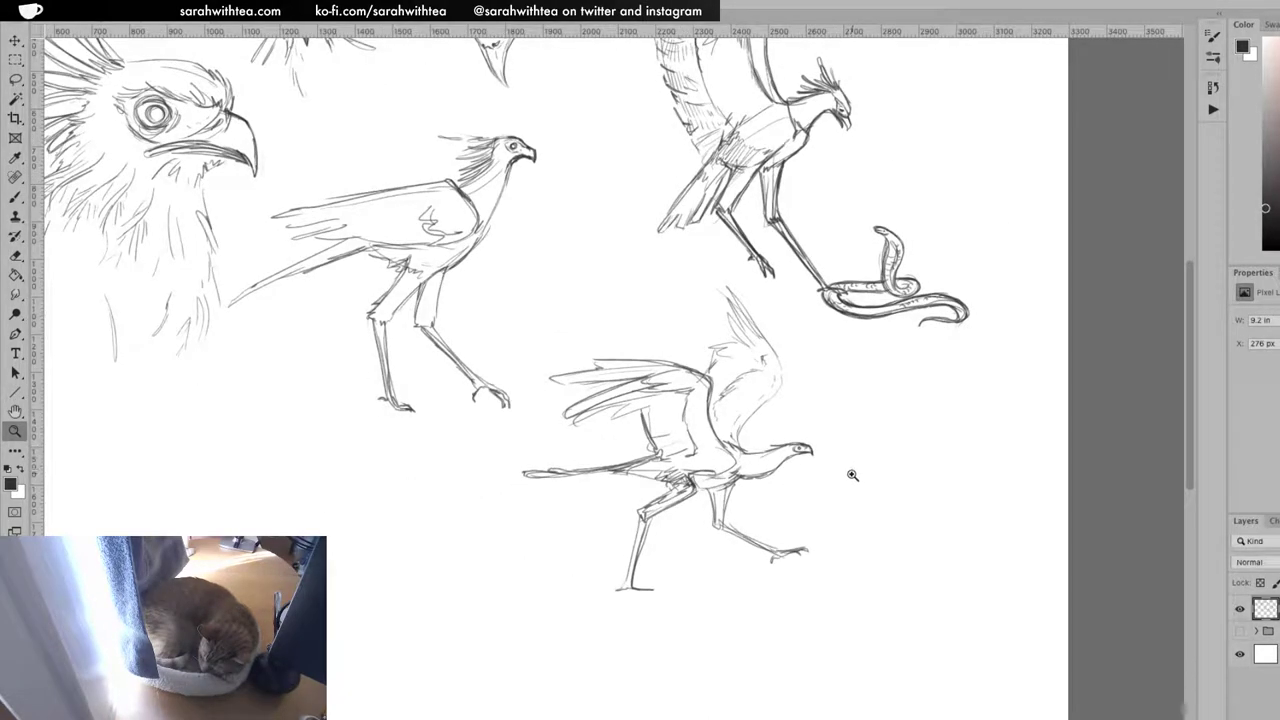
pyautogui.moveTo(688, 474); pyautogui.dragTo(703, 470)
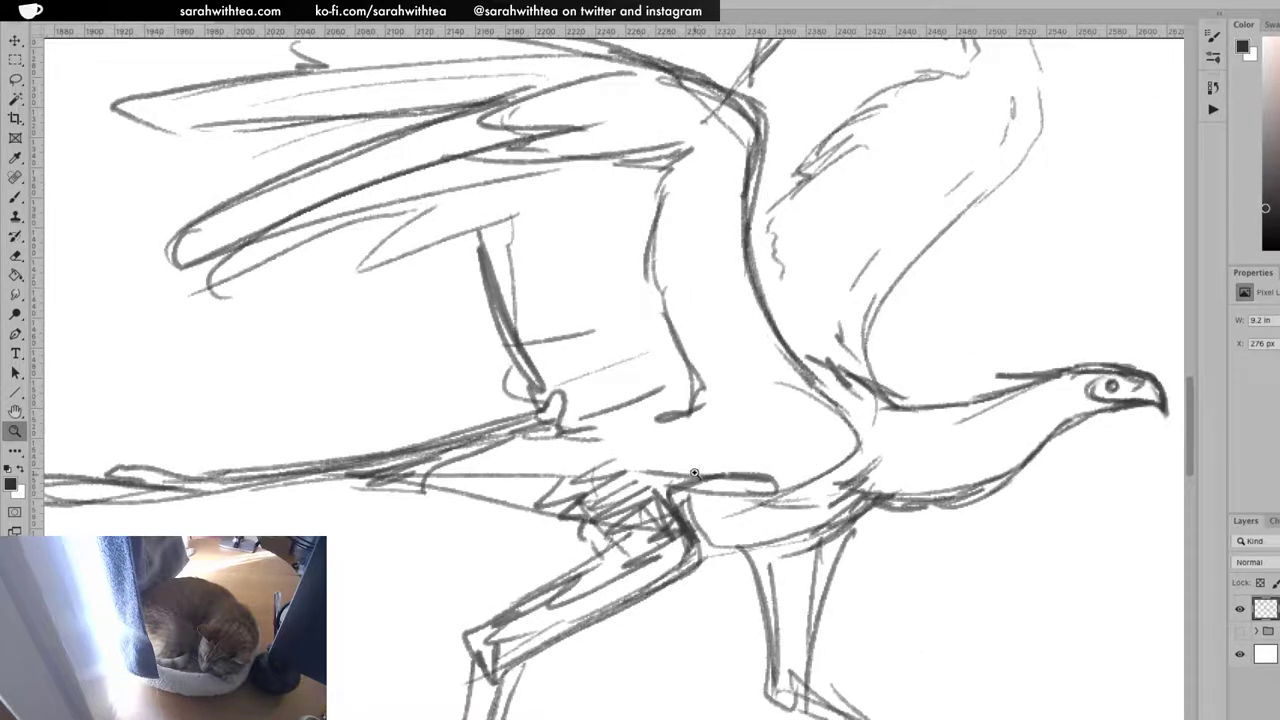
pyautogui.press('e')
pyautogui.moveTo(662, 512)
pyautogui.mouseDown()
pyautogui.moveTo(670, 522)
pyautogui.moveTo(667, 507)
pyautogui.moveTo(697, 500)
pyautogui.mouseUp()
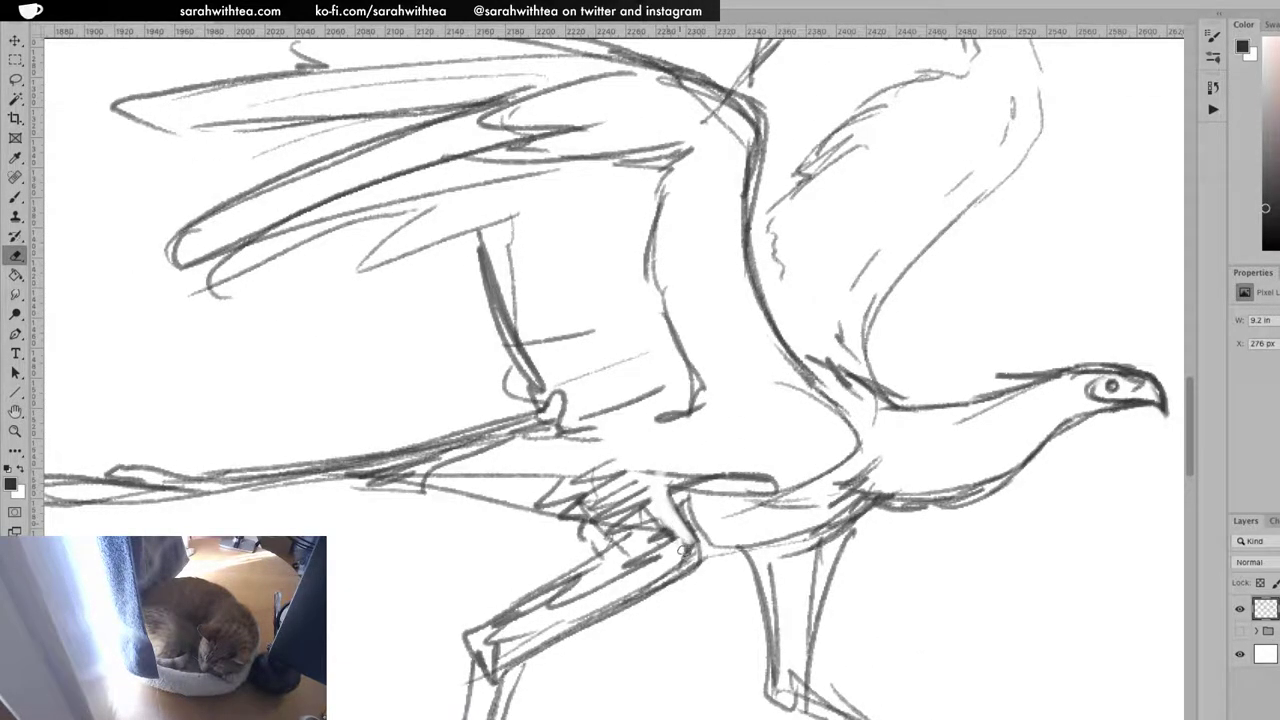
pyautogui.press('b')
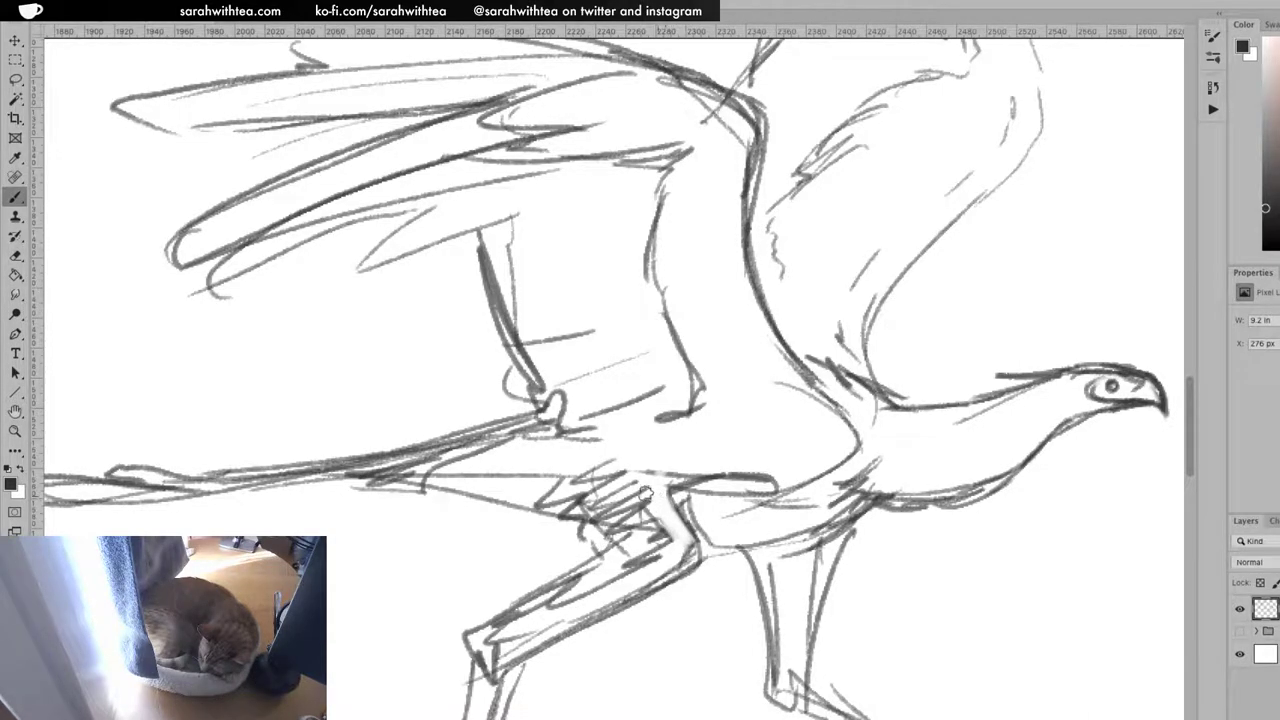
pyautogui.moveTo(686, 555)
pyautogui.mouseDown()
pyautogui.moveTo(657, 527)
pyautogui.moveTo(605, 505)
pyautogui.moveTo(638, 485)
pyautogui.moveTo(565, 488)
pyautogui.mouseUp()
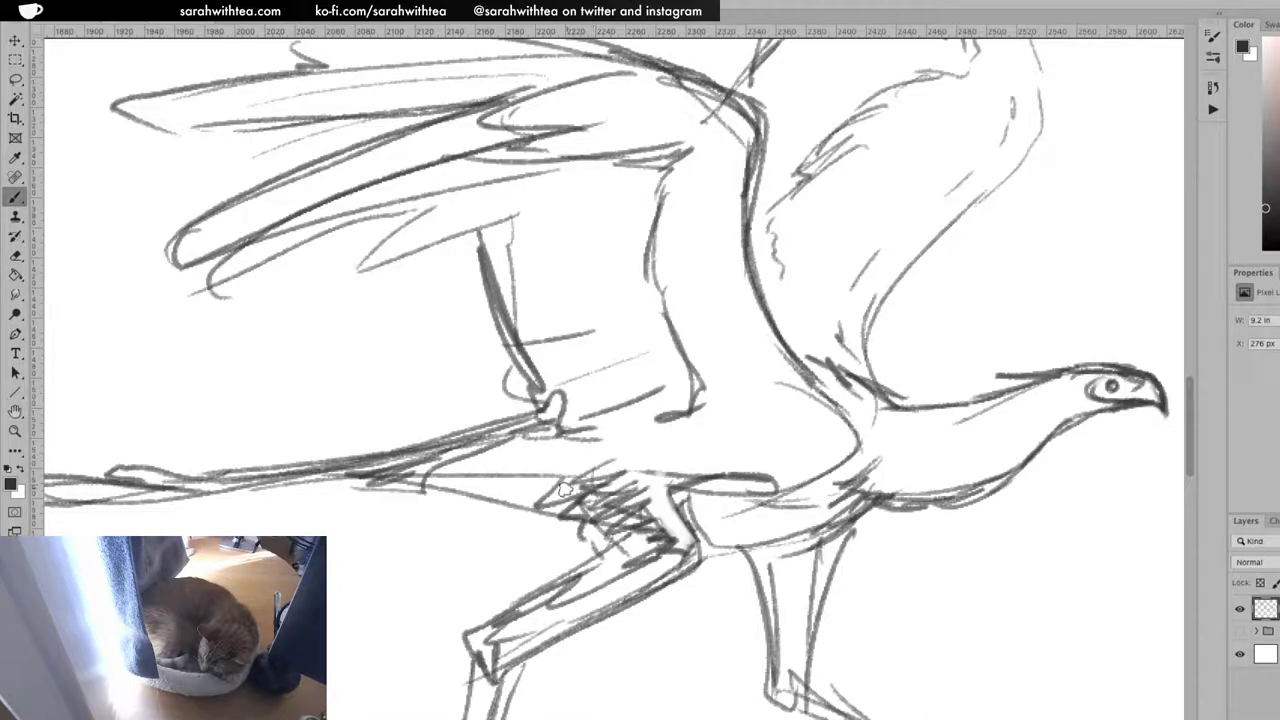
# Strengthen the running bird's belly line and shade both feathered thighs with diagonal hatching
pyautogui.moveTo(690, 532)
pyautogui.mouseDown()
pyautogui.moveTo(668, 574)
pyautogui.moveTo(737, 549)
pyautogui.moveTo(714, 540)
pyautogui.moveTo(740, 528)
pyautogui.moveTo(706, 535)
pyautogui.moveTo(788, 540)
pyautogui.moveTo(780, 548)
pyautogui.moveTo(837, 510)
pyautogui.moveTo(768, 553)
pyautogui.moveTo(846, 517)
pyautogui.mouseUp()
pyautogui.moveTo(787, 563); pyautogui.dragTo(840, 530)
pyautogui.moveTo(758, 556)
pyautogui.mouseDown()
pyautogui.moveTo(766, 595)
pyautogui.moveTo(780, 558)
pyautogui.moveTo(783, 568)
pyautogui.moveTo(764, 618)
pyautogui.moveTo(792, 567)
pyautogui.moveTo(782, 611)
pyautogui.moveTo(804, 580)
pyautogui.moveTo(802, 678)
pyautogui.mouseUp()
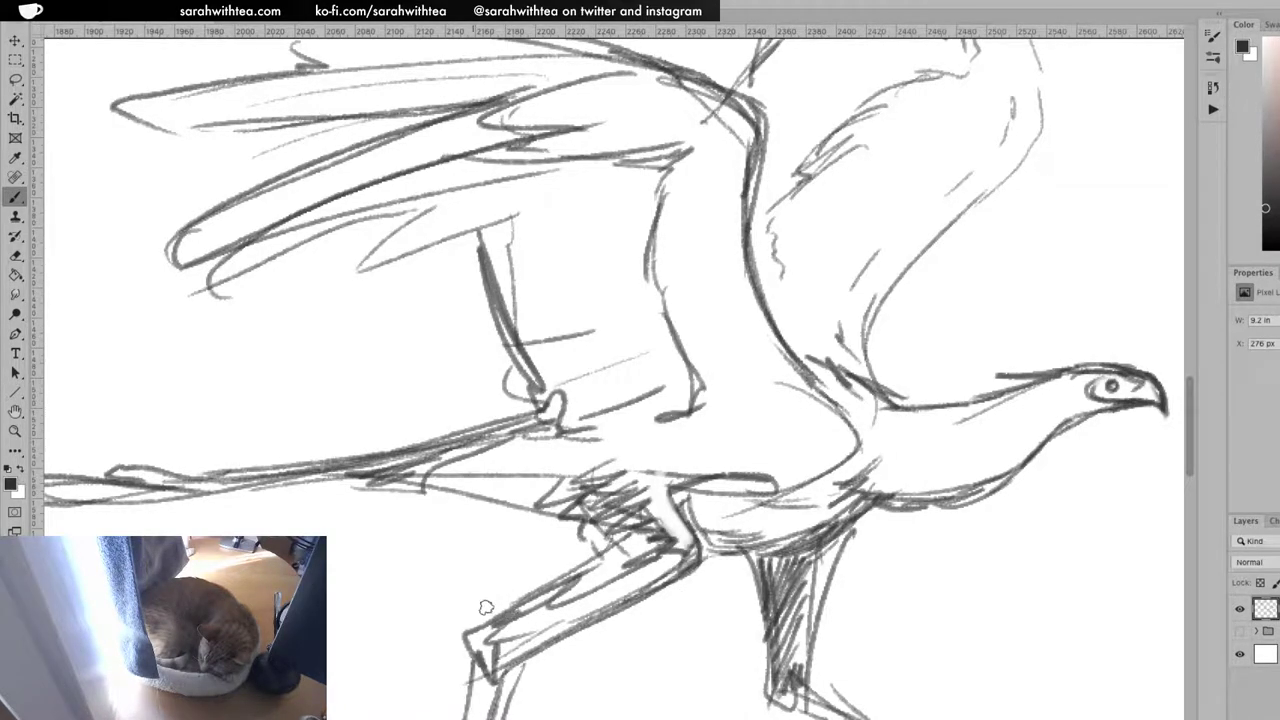
pyautogui.moveTo(480, 632)
pyautogui.mouseDown()
pyautogui.moveTo(518, 628)
pyautogui.moveTo(474, 642)
pyautogui.moveTo(527, 652)
pyautogui.moveTo(578, 596)
pyautogui.moveTo(564, 594)
pyautogui.moveTo(568, 573)
pyautogui.moveTo(648, 544)
pyautogui.mouseUp()
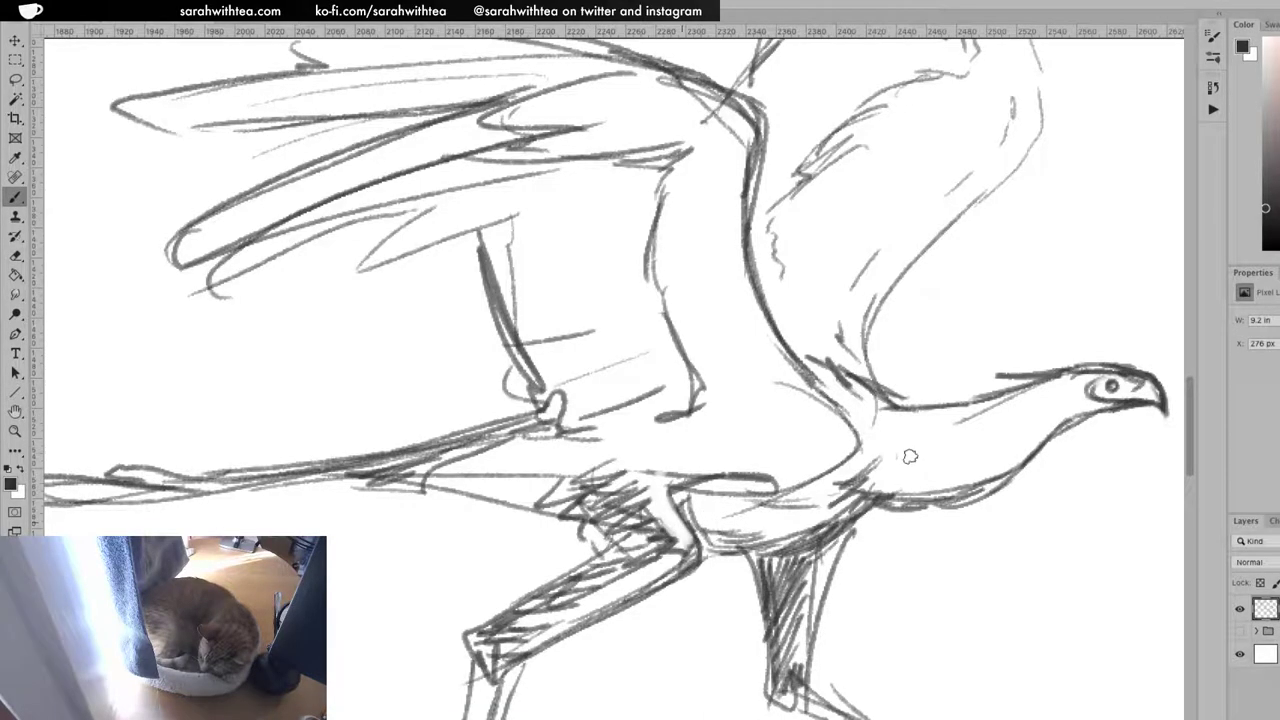
# Sketch a left-facing secretary bird's head, spiky crest and long neck in the empty area ahead of the running bird
pyautogui.press('z')
pyautogui.keyDown('alt'); pyautogui.click(931, 410); pyautogui.keyUp('alt')
pyautogui.keyDown('alt'); pyautogui.click(931, 410); pyautogui.keyUp('alt')
pyautogui.keyDown('alt'); pyautogui.click(931, 410); pyautogui.keyUp('alt')
pyautogui.keyDown('alt'); pyautogui.click(1017, 469); pyautogui.keyUp('alt')
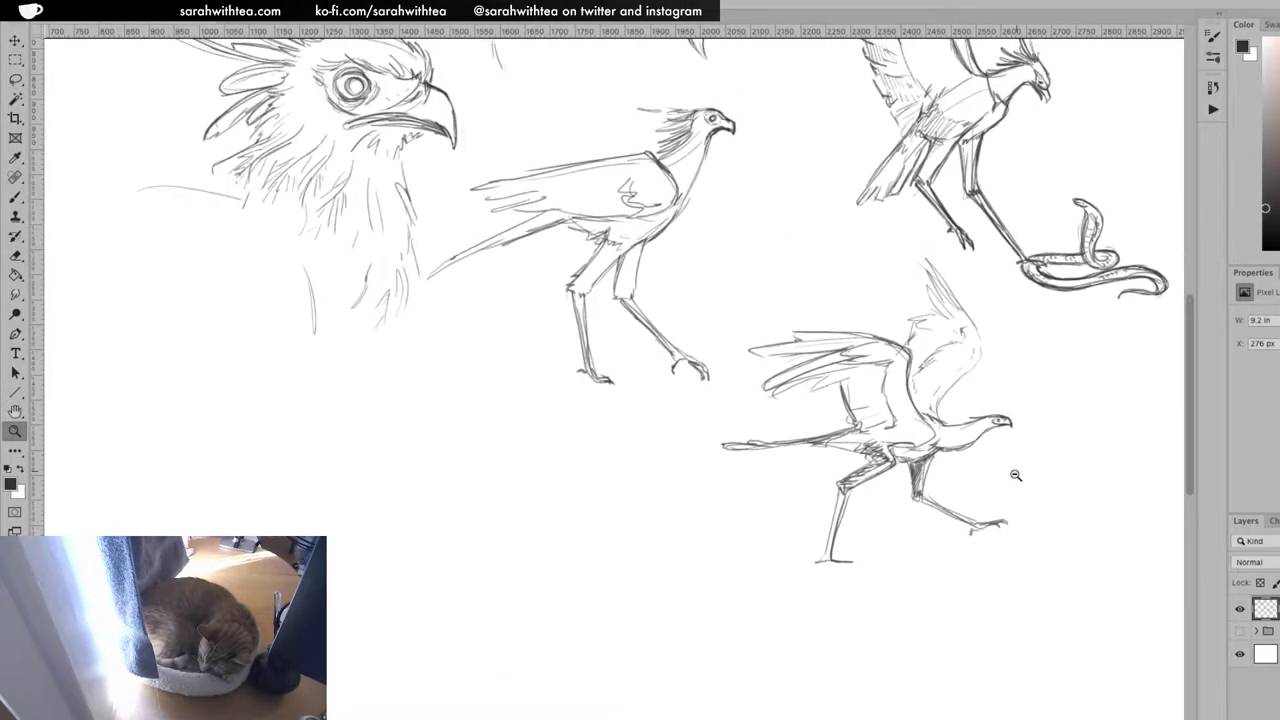
pyautogui.keyDown('alt'); pyautogui.click(1014, 474); pyautogui.keyUp('alt')
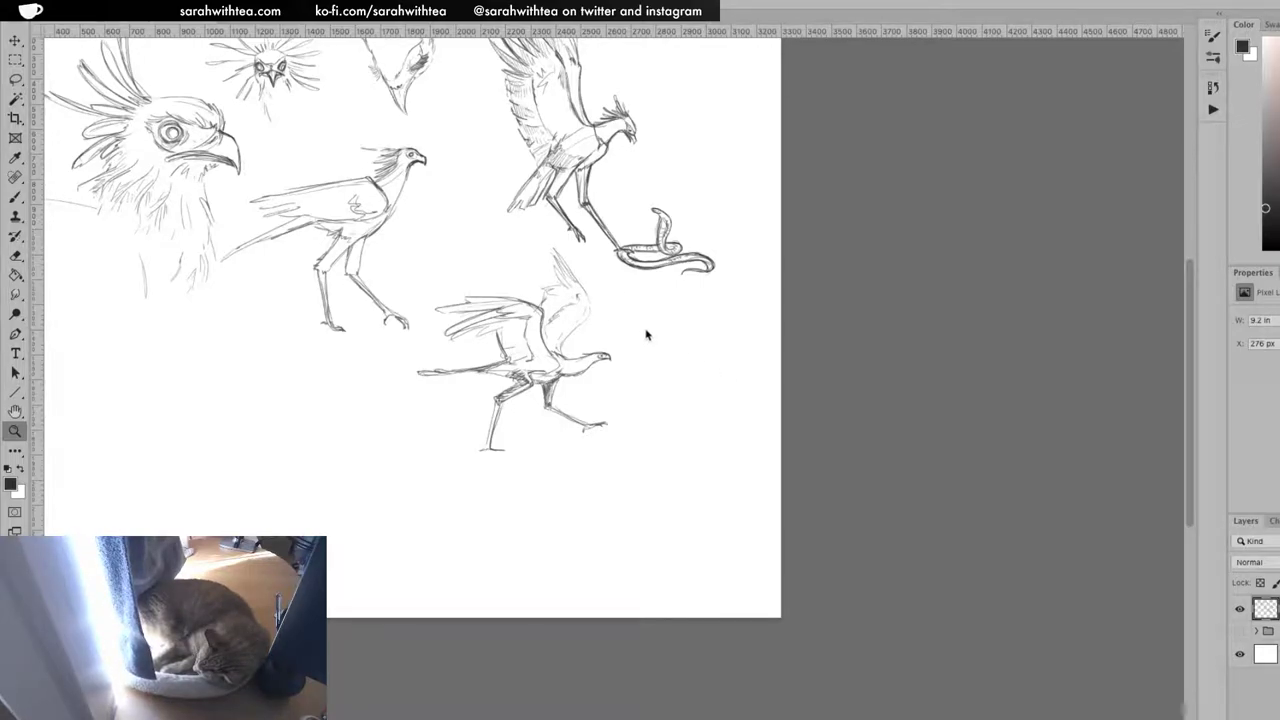
pyautogui.click(676, 323)
pyautogui.click(715, 334)
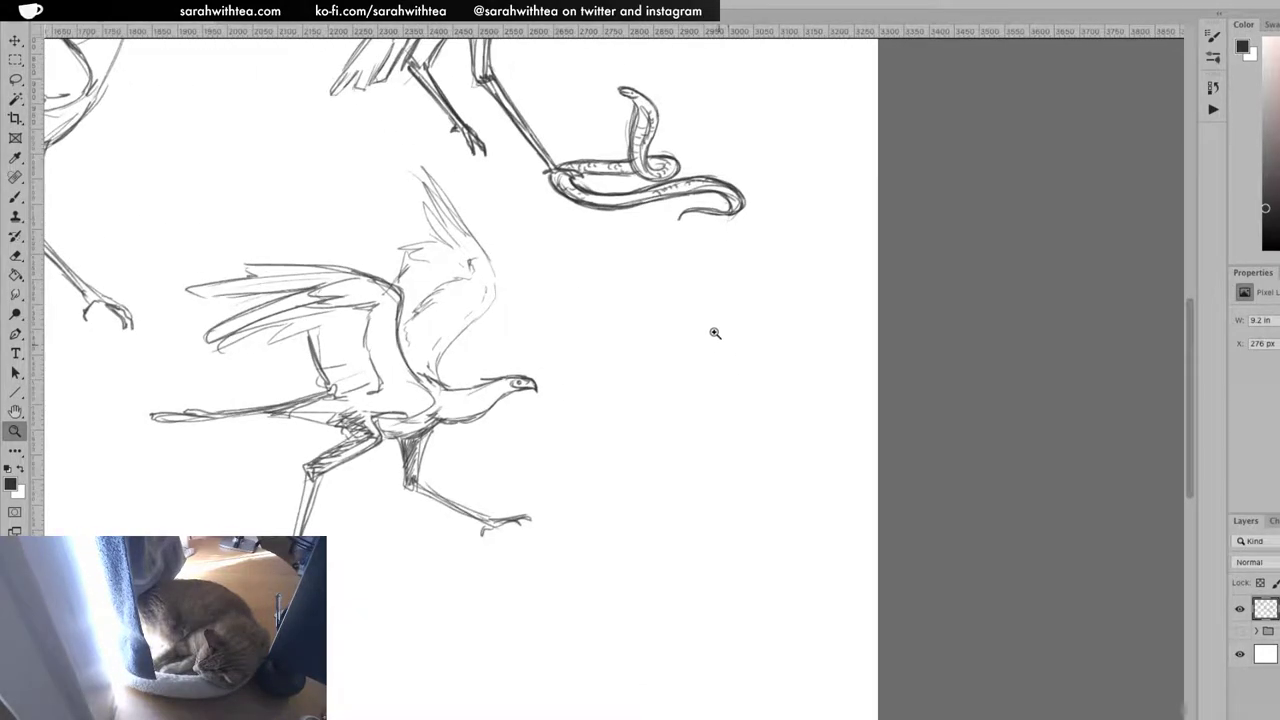
pyautogui.press('b')
pyautogui.moveTo(689, 316)
pyautogui.mouseDown()
pyautogui.moveTo(695, 327)
pyautogui.moveTo(675, 334)
pyautogui.moveTo(661, 402)
pyautogui.moveTo(663, 390)
pyautogui.moveTo(692, 462)
pyautogui.mouseUp()
pyautogui.moveTo(701, 468)
pyautogui.mouseDown()
pyautogui.moveTo(729, 442)
pyautogui.moveTo(697, 391)
pyautogui.moveTo(697, 355)
pyautogui.moveTo(700, 376)
pyautogui.mouseUp()
pyautogui.moveTo(685, 313)
pyautogui.mouseDown()
pyautogui.moveTo(722, 308)
pyautogui.moveTo(701, 322)
pyautogui.moveTo(731, 325)
pyautogui.mouseUp()
pyautogui.moveTo(701, 326)
pyautogui.mouseDown()
pyautogui.moveTo(728, 347)
pyautogui.moveTo(701, 339)
pyautogui.moveTo(707, 356)
pyautogui.moveTo(699, 306)
pyautogui.mouseUp()
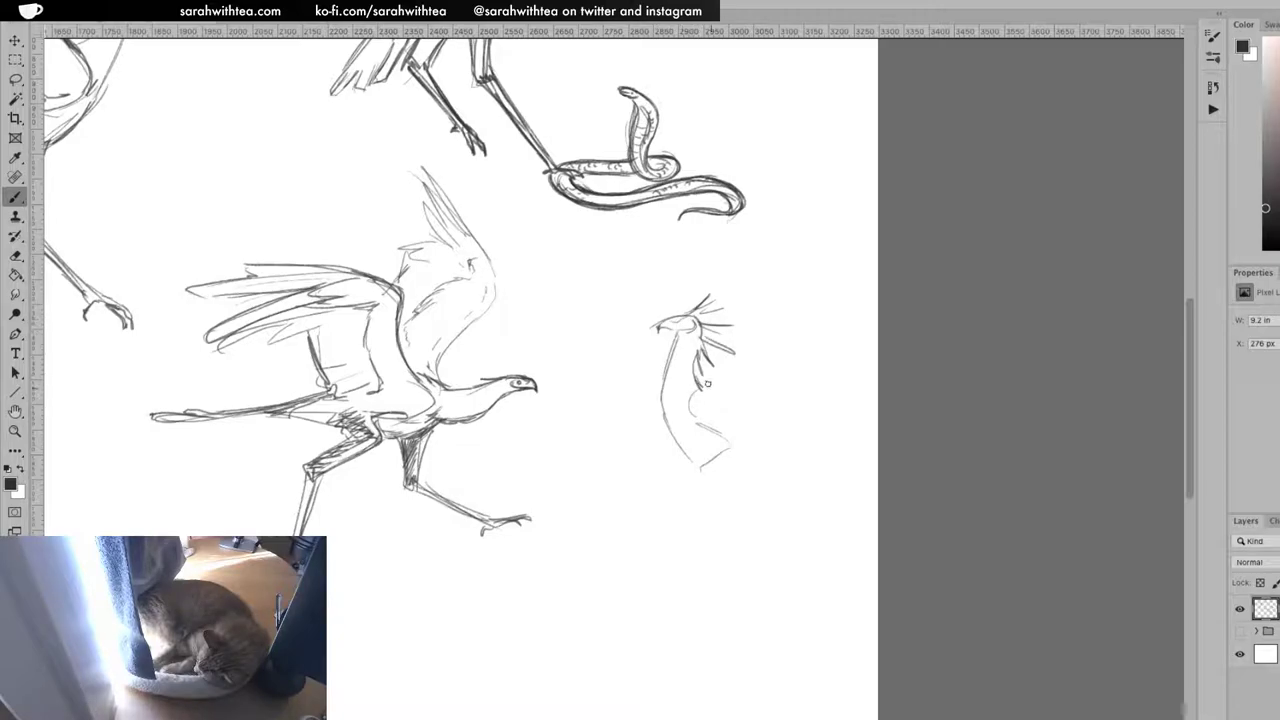
# Sketch the new bird's back, folded wing, rear thigh and tail feathers reaching toward the page edge
pyautogui.moveTo(698, 388)
pyautogui.mouseDown()
pyautogui.moveTo(767, 393)
pyautogui.moveTo(723, 394)
pyautogui.moveTo(808, 418)
pyautogui.moveTo(782, 411)
pyautogui.moveTo(805, 427)
pyautogui.moveTo(763, 454)
pyautogui.moveTo(762, 443)
pyautogui.moveTo(733, 445)
pyautogui.moveTo(704, 468)
pyautogui.moveTo(766, 524)
pyautogui.mouseUp()
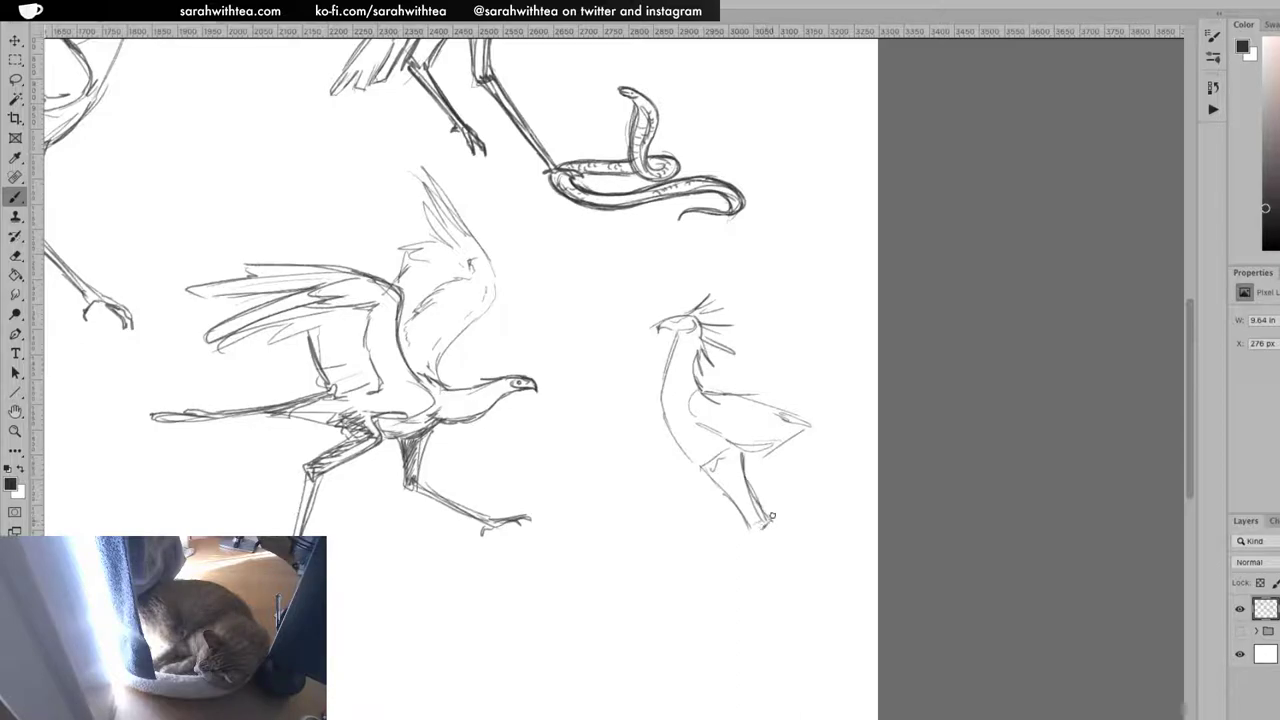
pyautogui.moveTo(749, 466)
pyautogui.mouseDown()
pyautogui.moveTo(812, 436)
pyautogui.moveTo(855, 449)
pyautogui.moveTo(766, 458)
pyautogui.mouseUp()
pyautogui.moveTo(832, 455)
pyautogui.mouseDown()
pyautogui.moveTo(790, 458)
pyautogui.moveTo(832, 454)
pyautogui.moveTo(800, 424)
pyautogui.mouseUp()
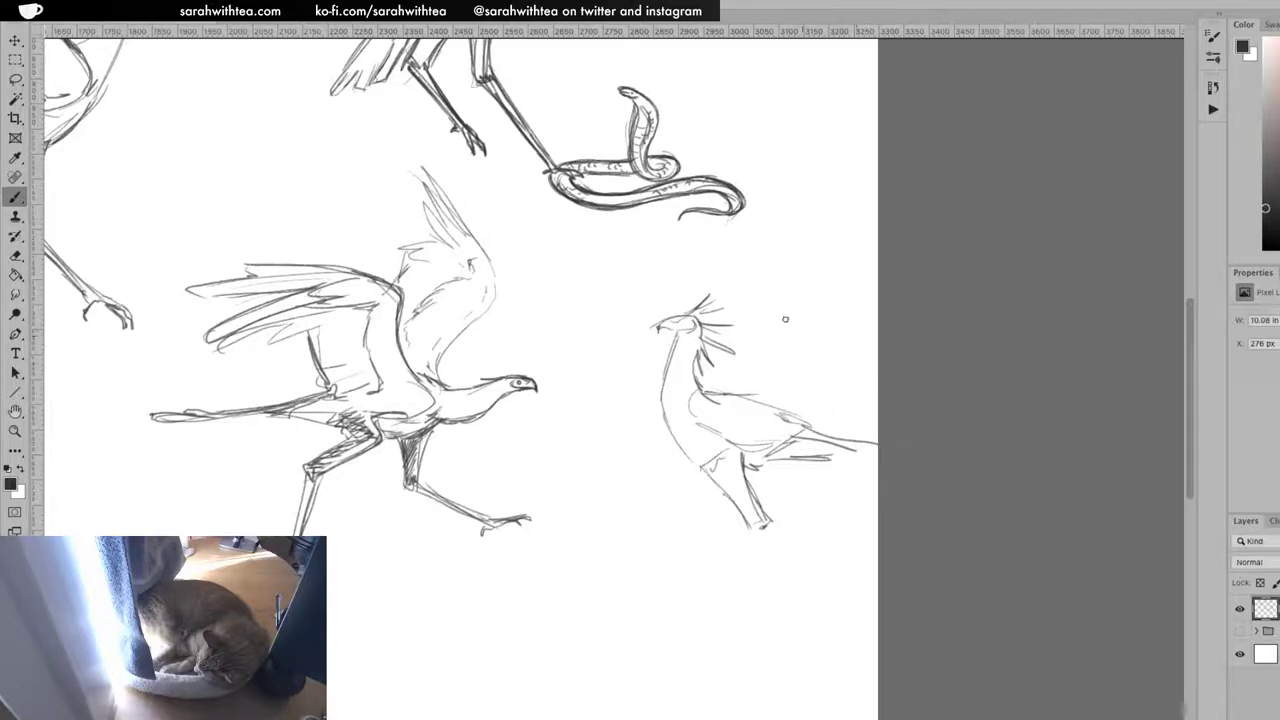
# Lasso the new bird sketch, scale it down slightly, shift it toward the running bird and deselect it
pyautogui.press('l')
pyautogui.moveTo(779, 304)
pyautogui.mouseDown()
pyautogui.moveTo(920, 417)
pyautogui.moveTo(787, 266)
pyautogui.mouseUp()
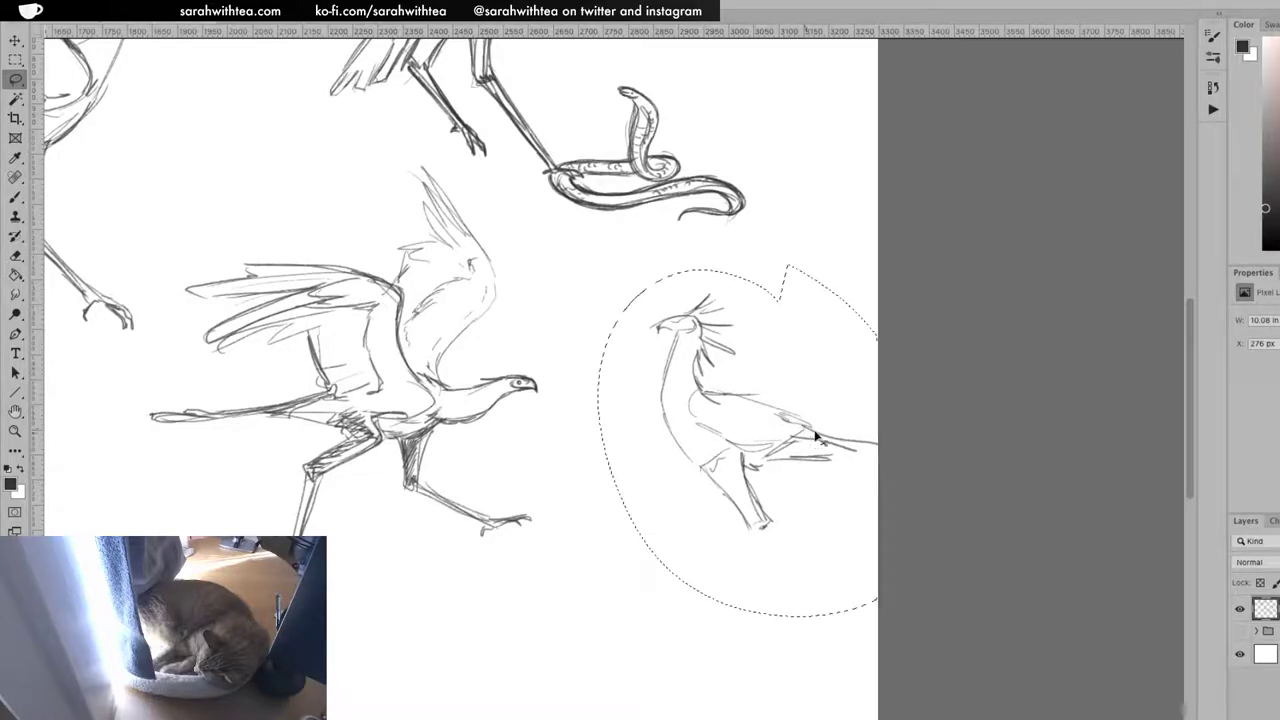
pyautogui.hotkey('ctrl', 't')
pyautogui.moveTo(877, 258); pyautogui.dragTo(834, 318)
pyautogui.moveTo(737, 467); pyautogui.dragTo(707, 427)
pyautogui.press('Return')
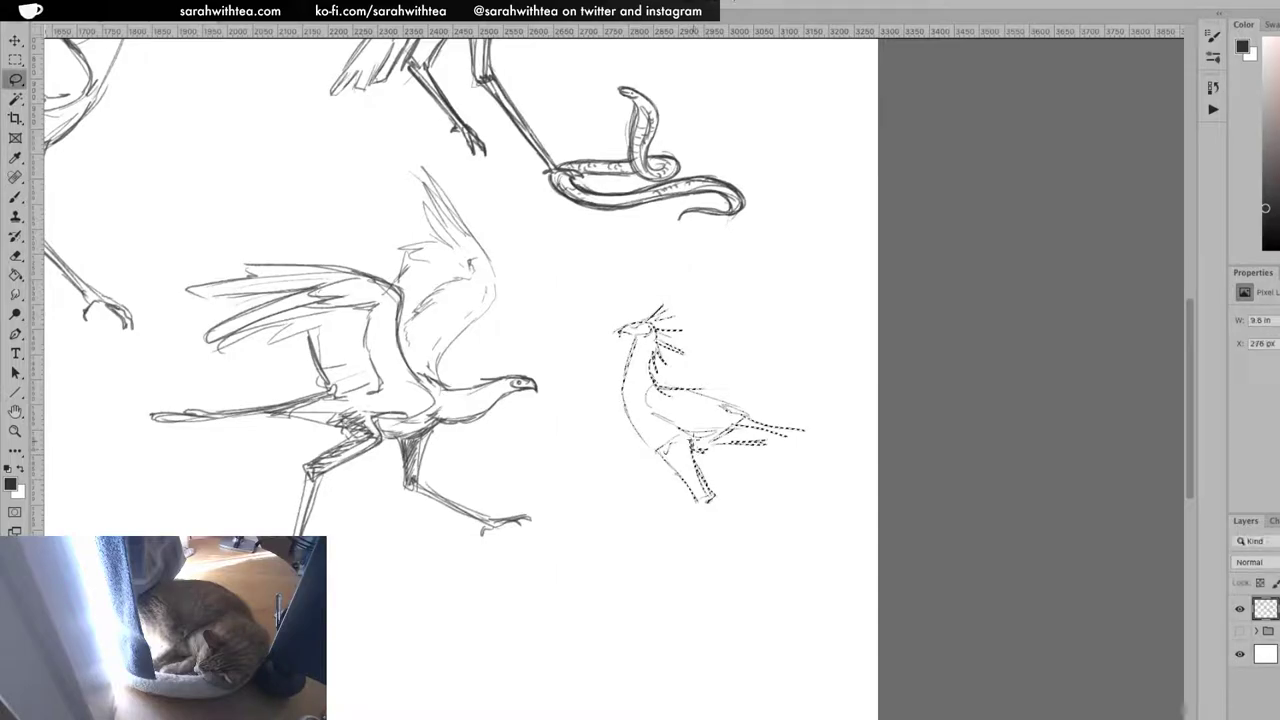
pyautogui.hotkey('ctrl', 'd')
# Extend the walking bird's long tail feathers to the page edge and darken its folded wing feathers and lower wing edge
pyautogui.press('b')
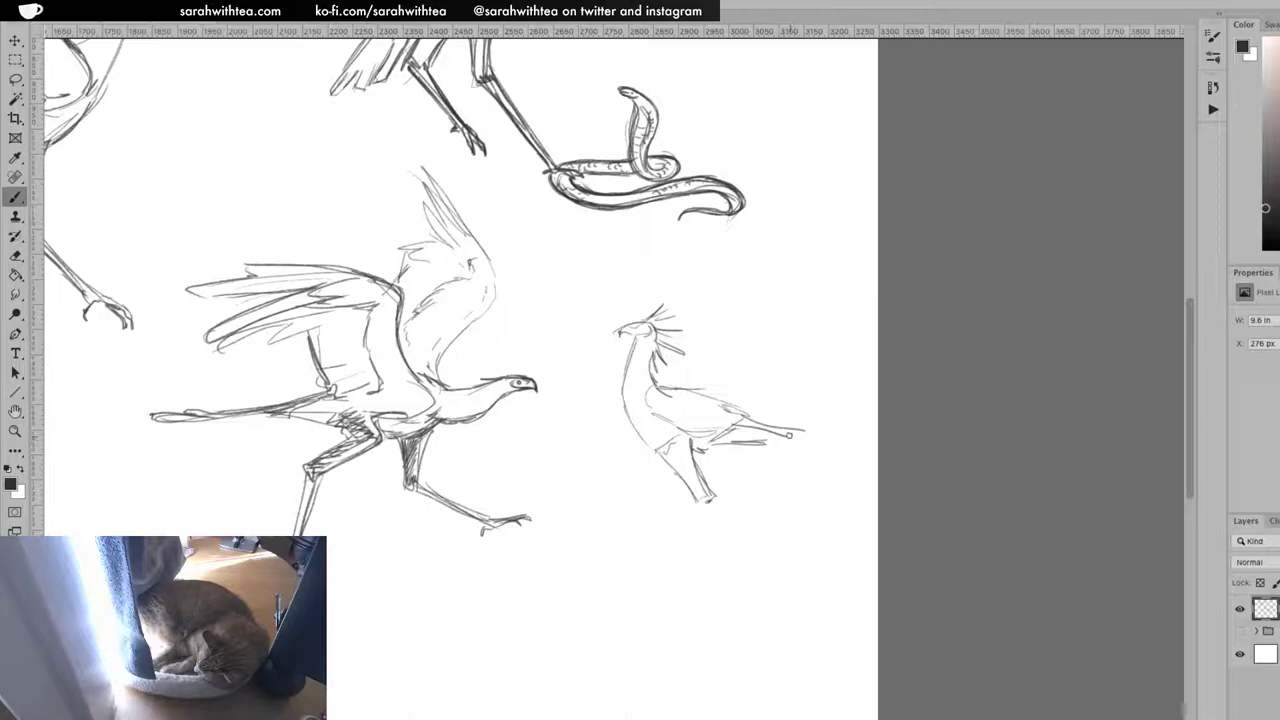
pyautogui.moveTo(786, 433); pyautogui.dragTo(855, 455)
pyautogui.moveTo(780, 444)
pyautogui.mouseDown()
pyautogui.moveTo(887, 458)
pyautogui.moveTo(824, 451)
pyautogui.moveTo(872, 466)
pyautogui.mouseUp()
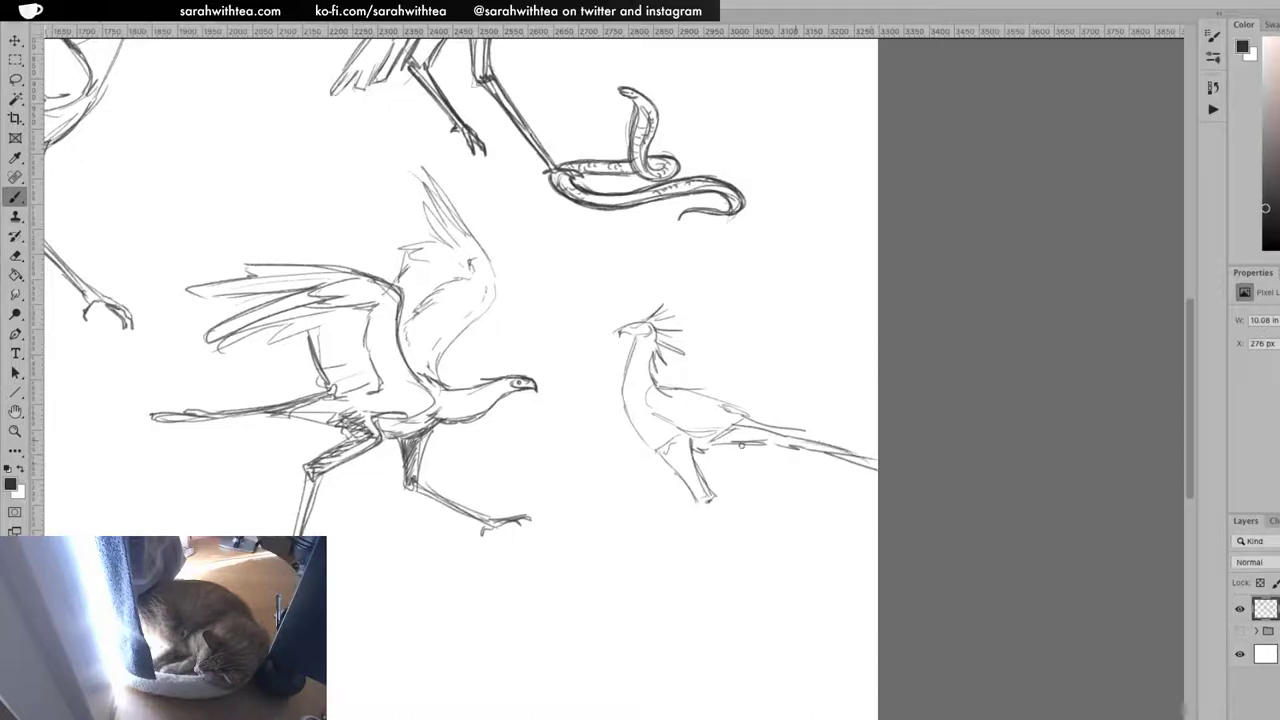
pyautogui.moveTo(742, 420)
pyautogui.mouseDown()
pyautogui.moveTo(812, 435)
pyautogui.moveTo(745, 418)
pyautogui.moveTo(782, 427)
pyautogui.moveTo(706, 434)
pyautogui.moveTo(740, 412)
pyautogui.moveTo(690, 432)
pyautogui.mouseUp()
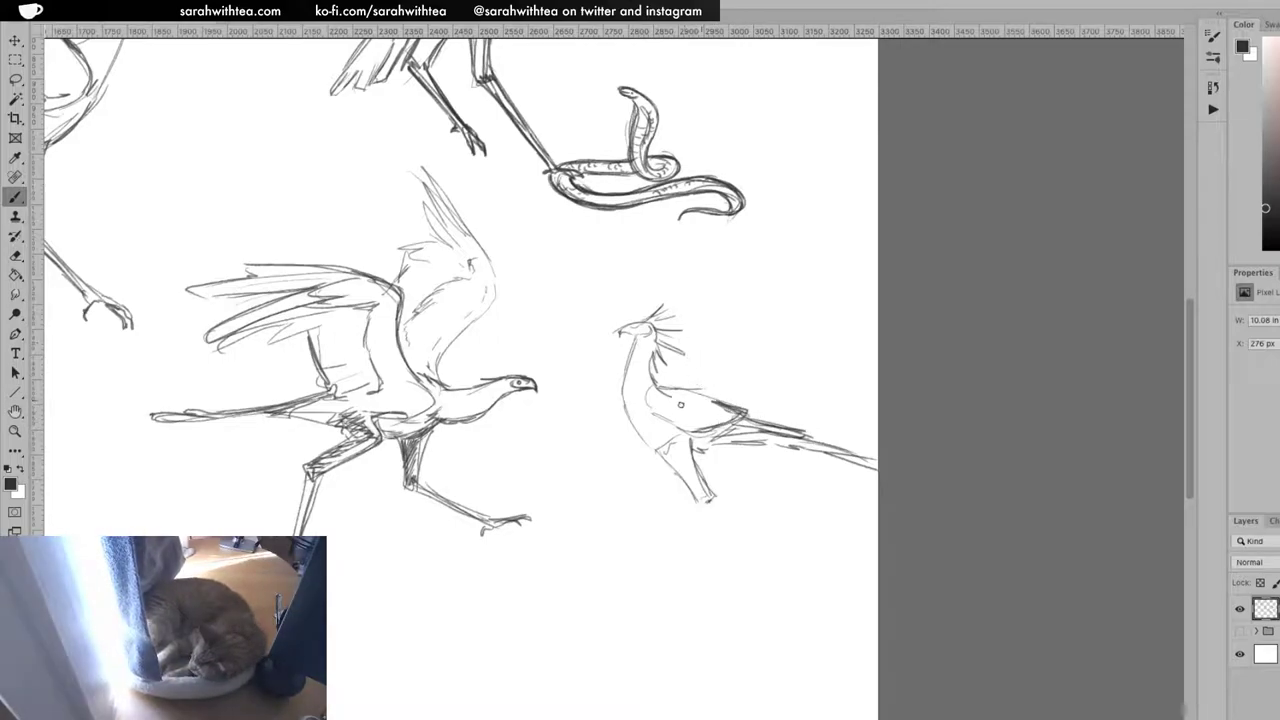
pyautogui.moveTo(654, 412)
pyautogui.mouseDown()
pyautogui.moveTo(716, 418)
pyautogui.moveTo(686, 409)
pyautogui.moveTo(677, 449)
pyautogui.mouseUp()
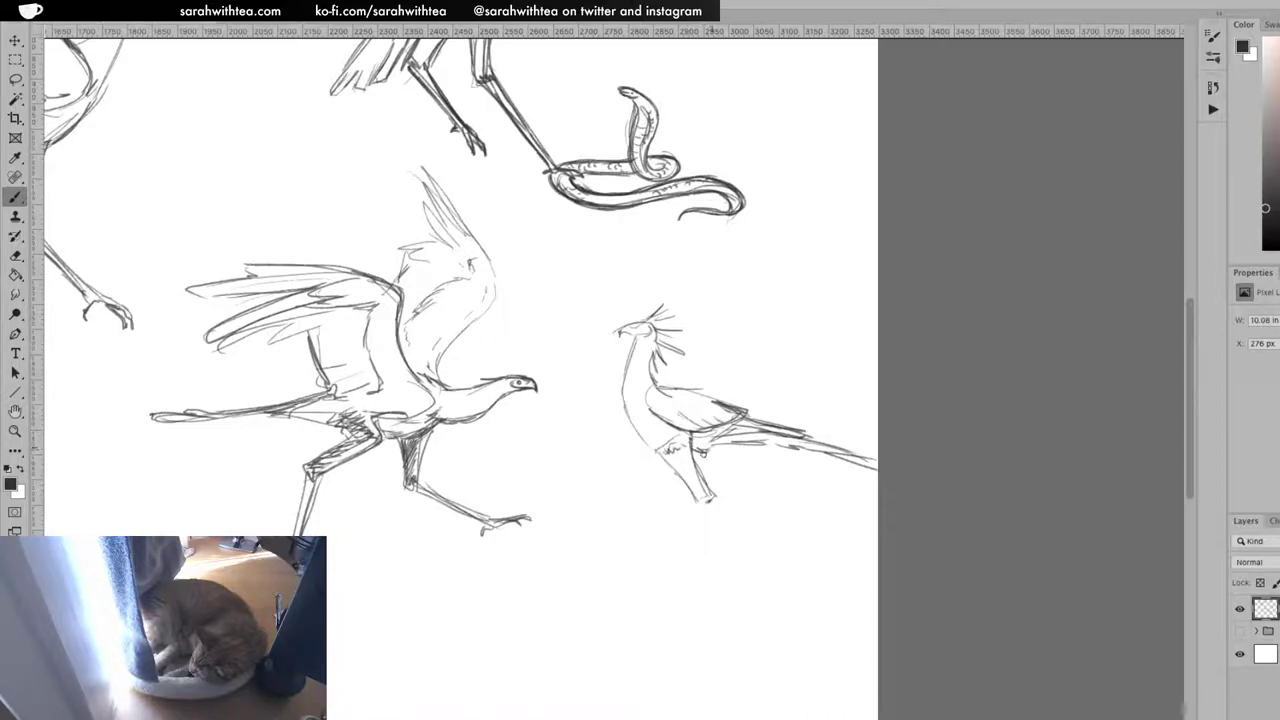
# Draw the walking bird's two striding legs with clawed feet, and refine its eye, hooked beak and neck contour
pyautogui.moveTo(657, 448); pyautogui.dragTo(647, 508)
pyautogui.moveTo(663, 507)
pyautogui.mouseDown()
pyautogui.moveTo(646, 442)
pyautogui.moveTo(653, 501)
pyautogui.moveTo(577, 563)
pyautogui.moveTo(662, 490)
pyautogui.moveTo(580, 552)
pyautogui.mouseUp()
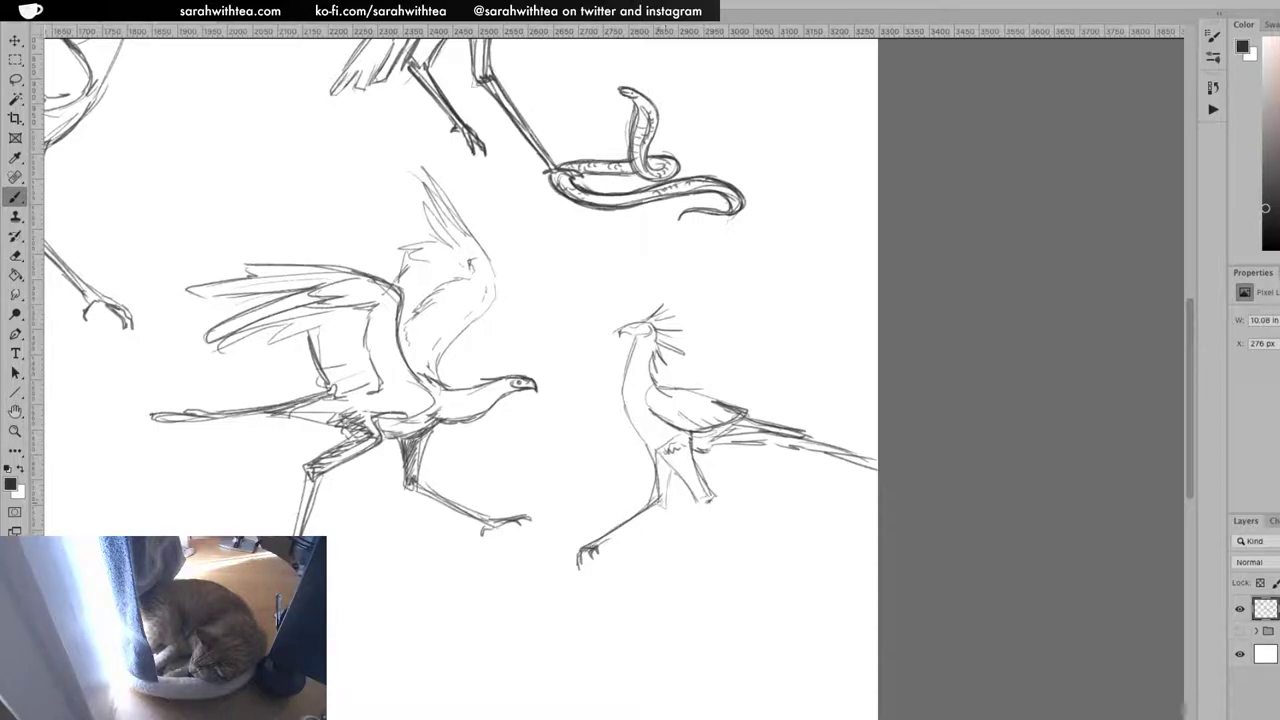
pyautogui.moveTo(663, 507)
pyautogui.mouseDown()
pyautogui.moveTo(638, 522)
pyautogui.moveTo(664, 504)
pyautogui.moveTo(726, 587)
pyautogui.mouseUp()
pyautogui.moveTo(705, 518); pyautogui.dragTo(719, 572)
pyautogui.moveTo(712, 502)
pyautogui.mouseDown()
pyautogui.moveTo(726, 585)
pyautogui.moveTo(697, 595)
pyautogui.moveTo(708, 590)
pyautogui.mouseUp()
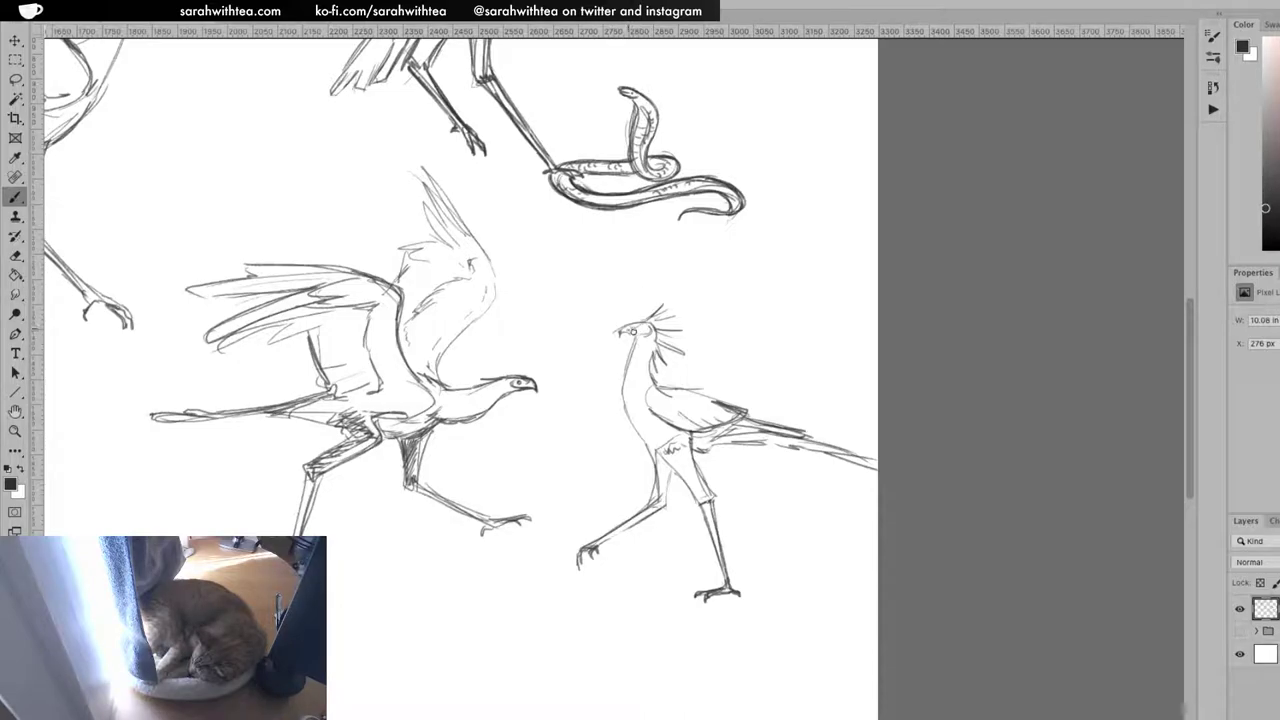
pyautogui.moveTo(653, 343); pyautogui.dragTo(657, 357)
pyautogui.moveTo(619, 331); pyautogui.dragTo(636, 323)
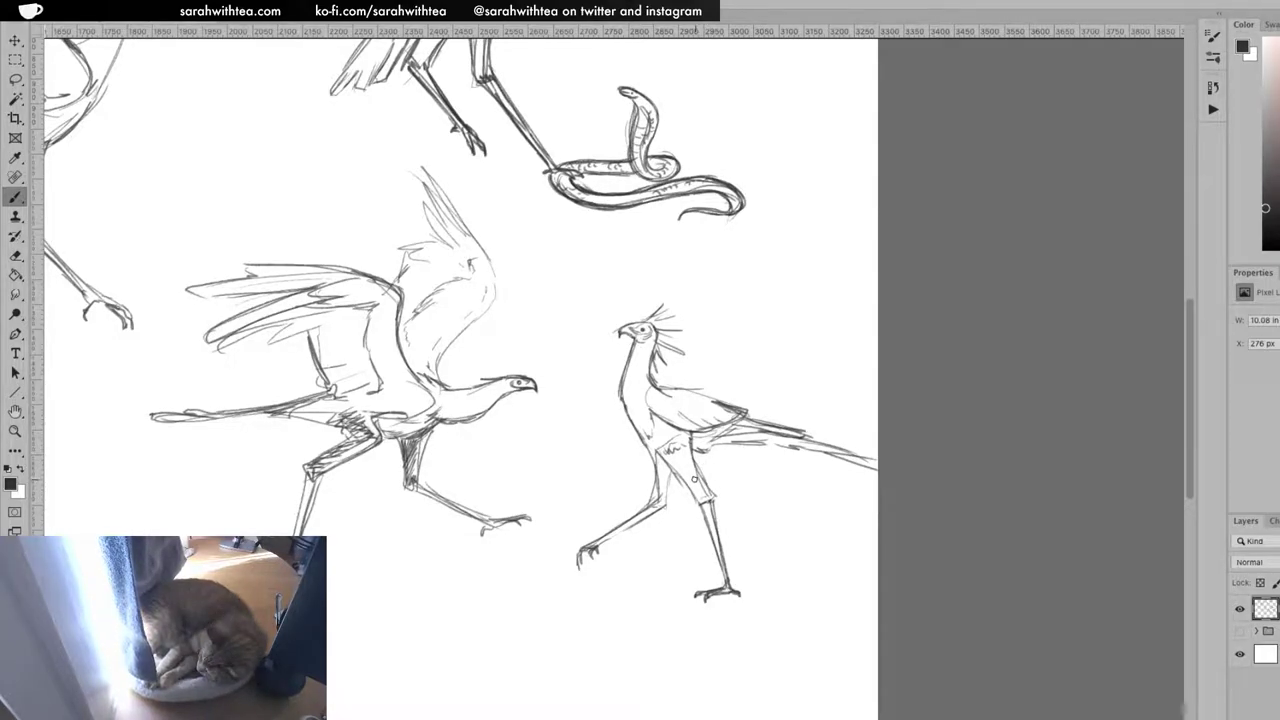
# Show the painted black bird's layer group and move it into the blank area below the standing secretary bird
pyautogui.press('z')
pyautogui.keyDown('alt'); pyautogui.click(697, 422); pyautogui.keyUp('alt')
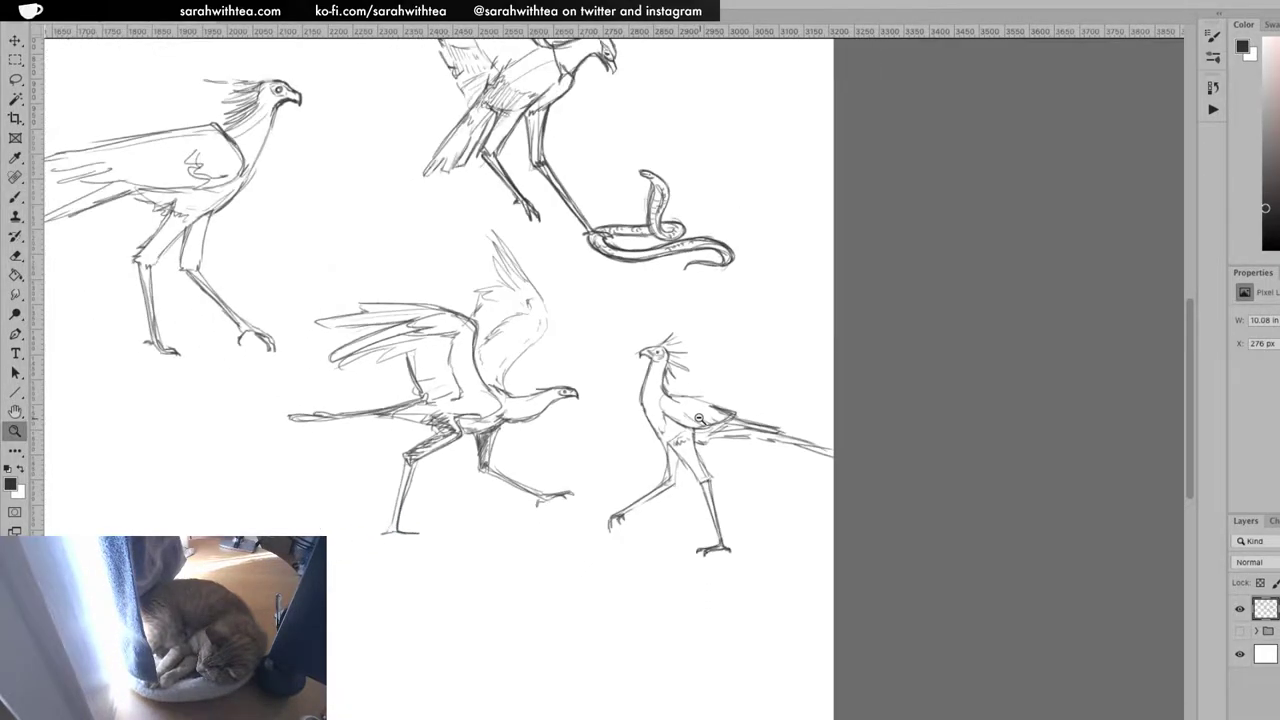
pyautogui.keyDown('alt'); pyautogui.click(692, 423); pyautogui.keyUp('alt')
pyautogui.moveTo(665, 463)
pyautogui.mouseDown()
pyautogui.moveTo(769, 540)
pyautogui.moveTo(871, 543)
pyautogui.mouseUp()
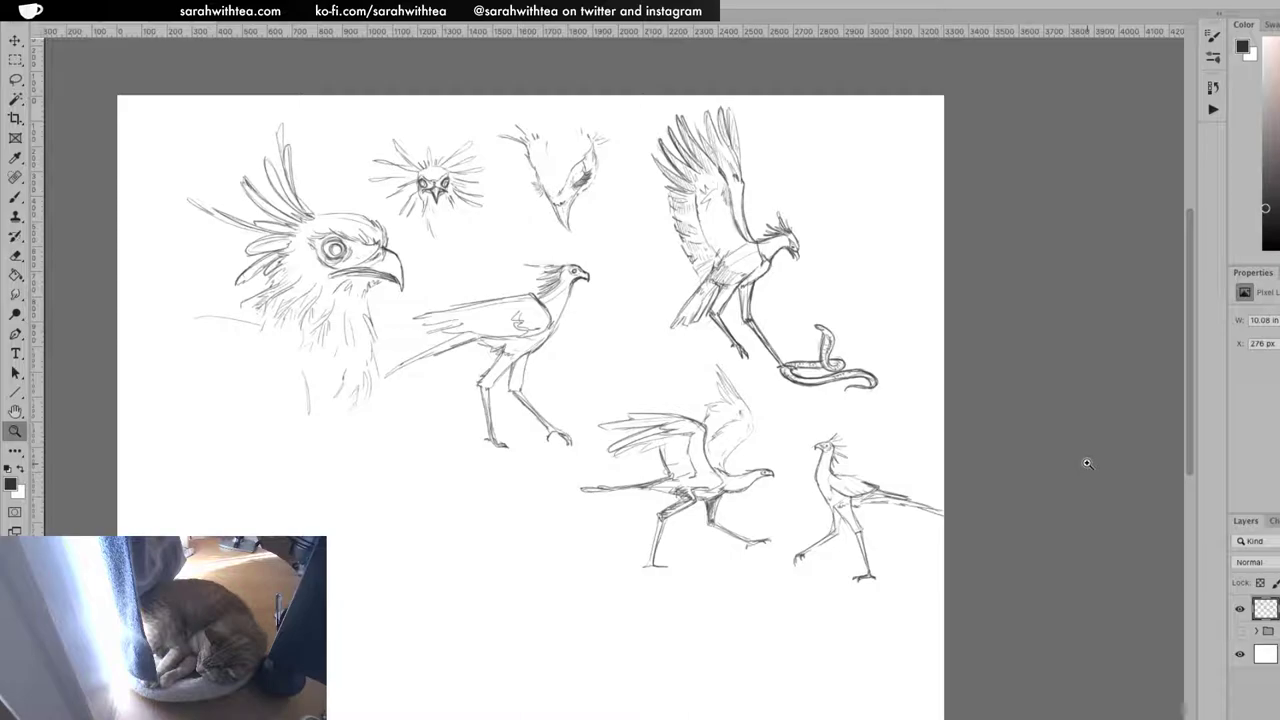
pyautogui.click(1240, 632)
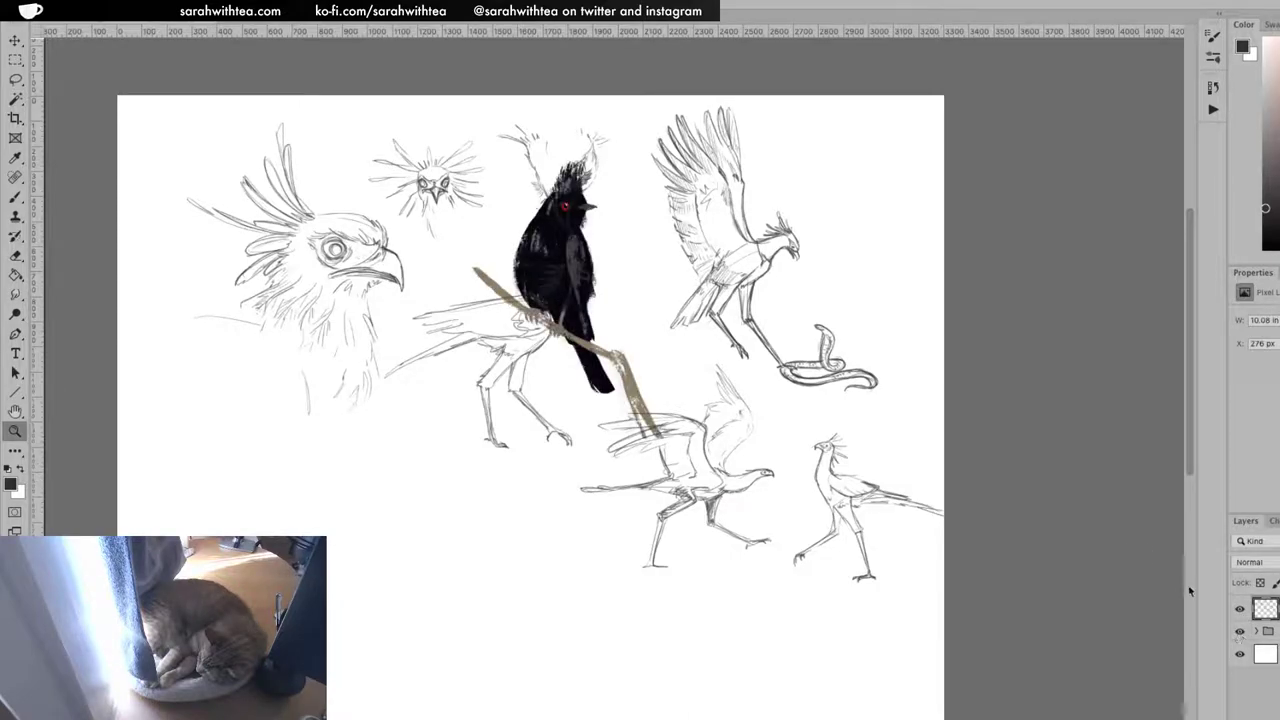
pyautogui.press('v')
pyautogui.moveTo(585, 313); pyautogui.dragTo(400, 635)
pyautogui.click(1052, 350)
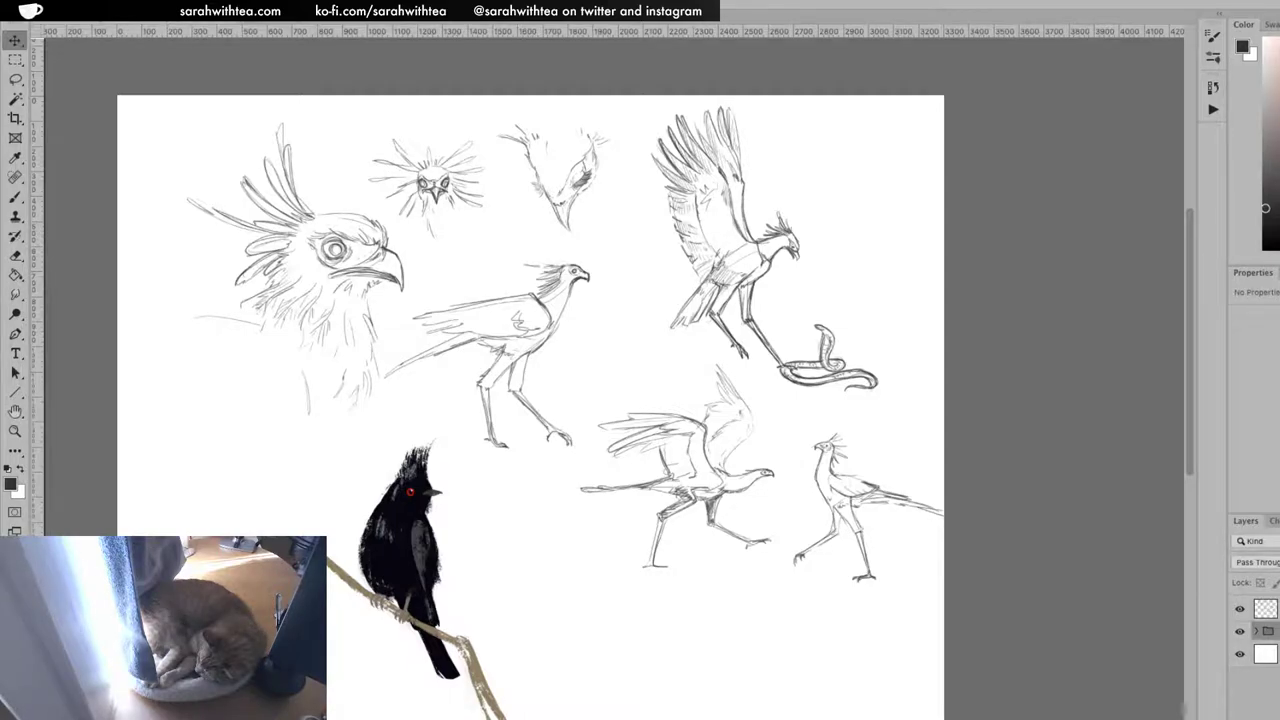
# Hide the painted bird group and the secretary bird sketch layer, and add a new blank layer above them
pyautogui.scroll(1, 668, 515)
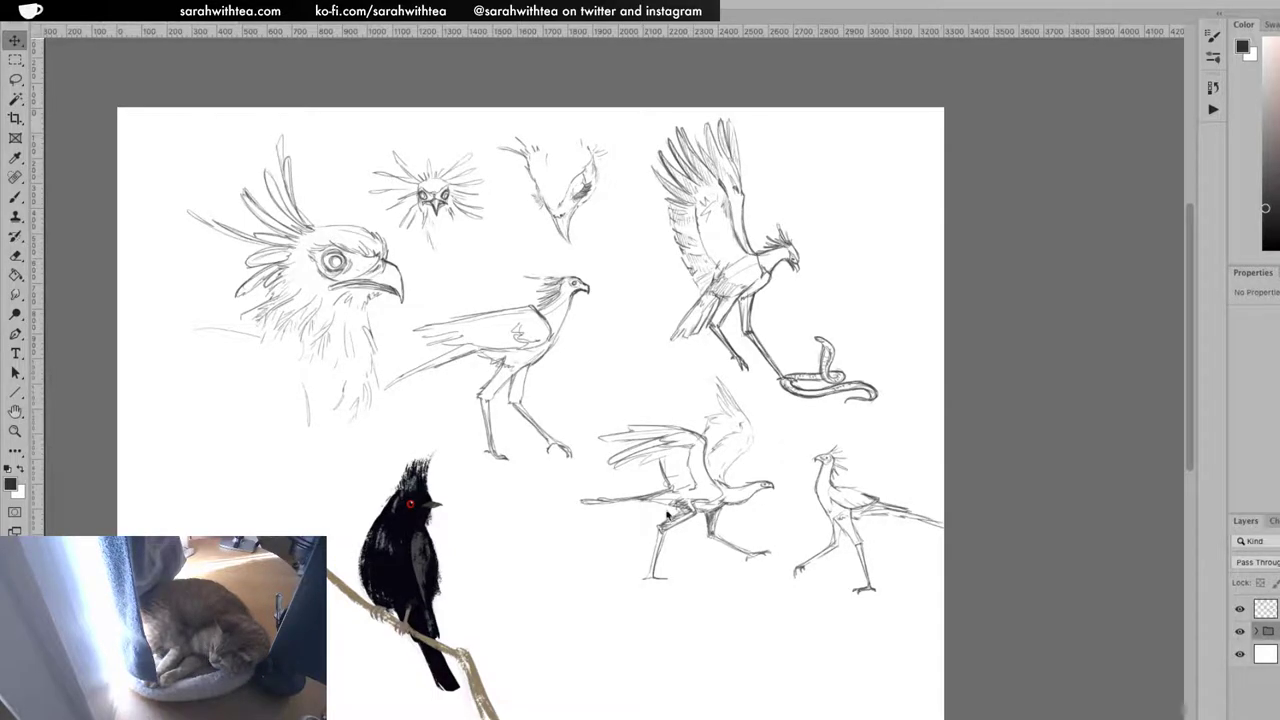
pyautogui.click(1240, 630)
pyautogui.click(1240, 630)
pyautogui.moveTo(1240, 631); pyautogui.dragTo(1240, 609)
pyautogui.click(1272, 615)
pyautogui.hotkey('ctrl', 'alt', 'shift', 'n')
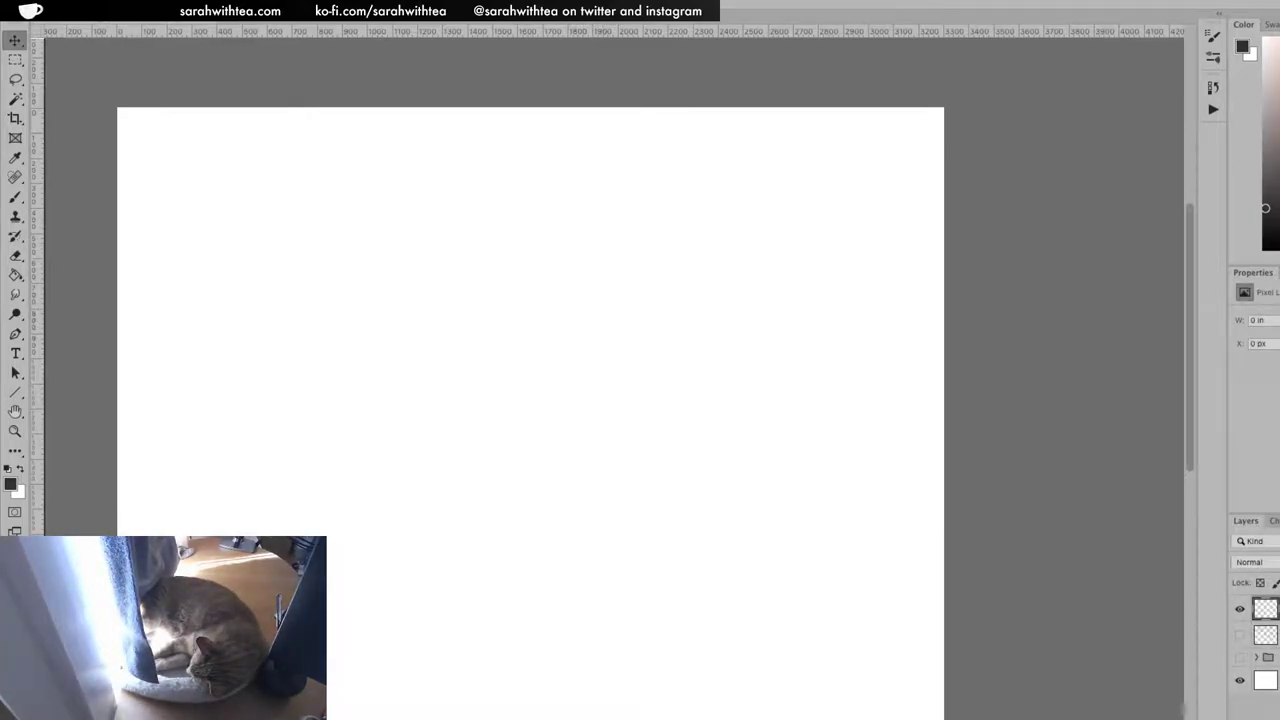
# Rough out a new right-facing bird head on the blank layer with a curved crown, face division and small beak
pyautogui.press('z')
pyautogui.click(606, 299)
pyautogui.moveTo(597, 303); pyautogui.dragTo(797, 351)
pyautogui.hotkey('ctrl', 'r')
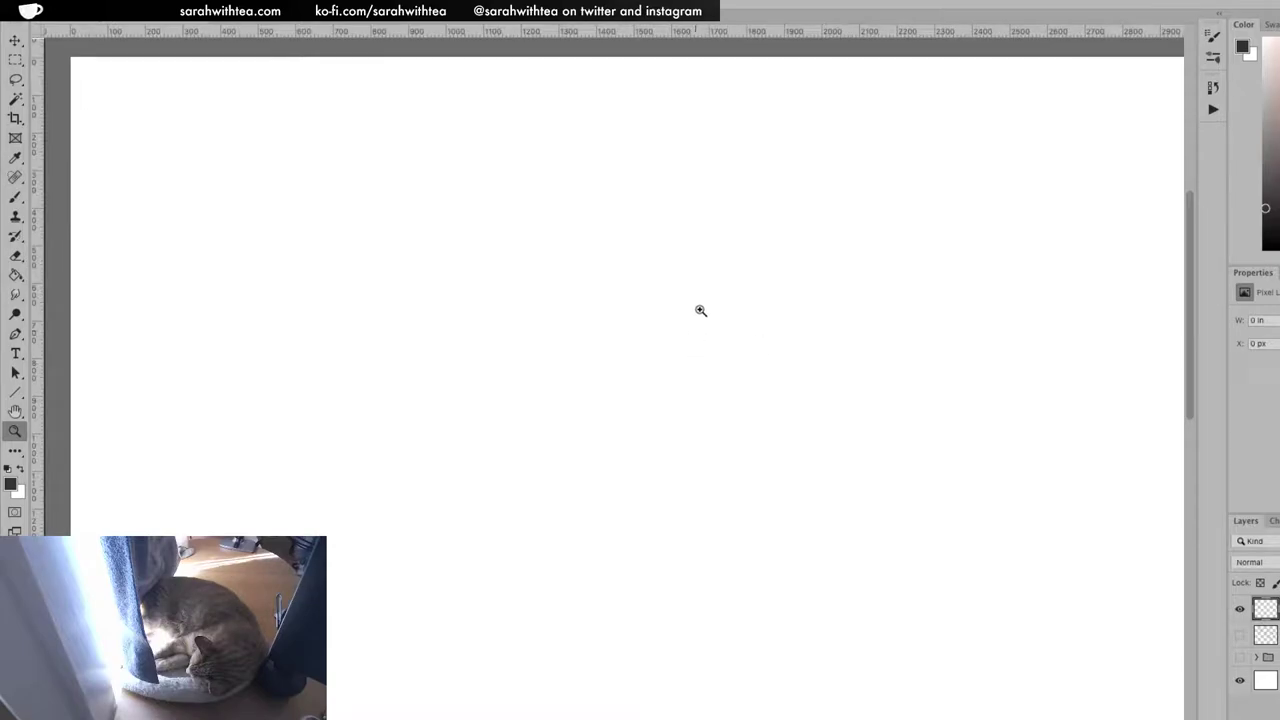
pyautogui.press('b')
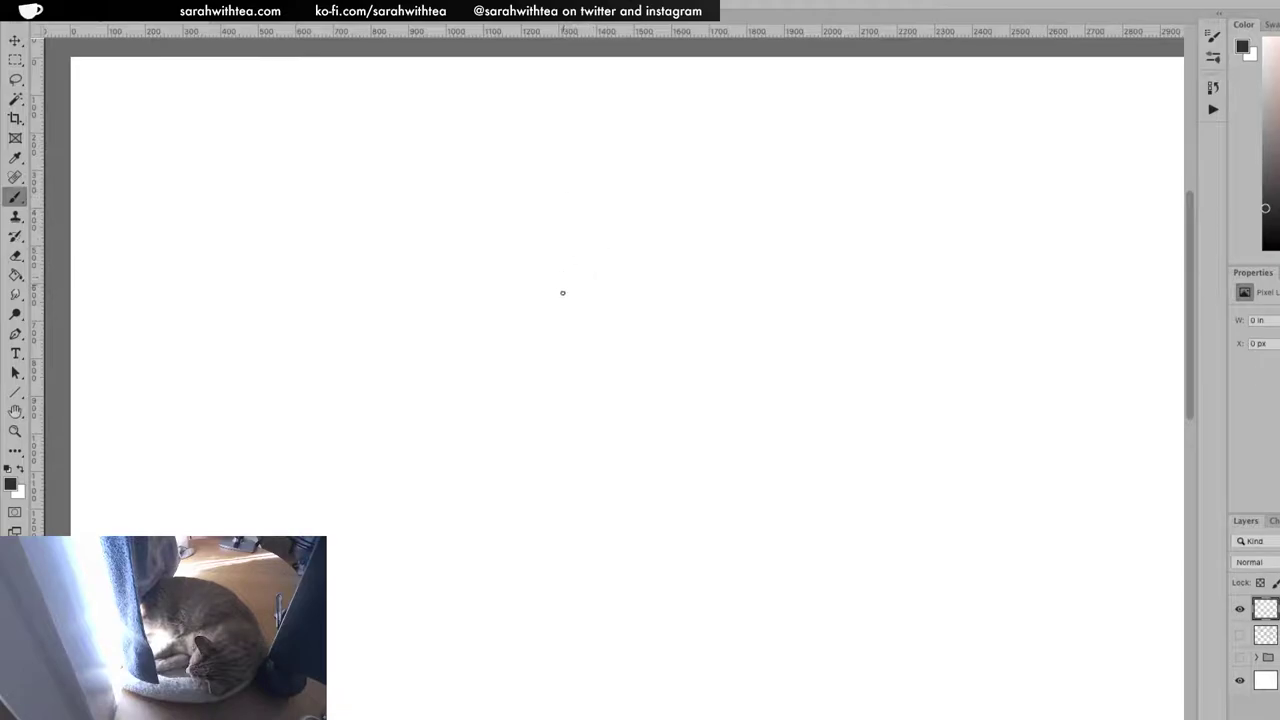
pyautogui.moveTo(566, 303)
pyautogui.mouseDown()
pyautogui.moveTo(563, 246)
pyautogui.moveTo(627, 232)
pyautogui.moveTo(656, 244)
pyautogui.moveTo(701, 299)
pyautogui.moveTo(674, 313)
pyautogui.moveTo(654, 350)
pyautogui.moveTo(660, 340)
pyautogui.moveTo(637, 336)
pyautogui.moveTo(684, 305)
pyautogui.moveTo(620, 216)
pyautogui.moveTo(670, 258)
pyautogui.mouseUp()
pyautogui.moveTo(546, 281); pyautogui.dragTo(588, 214)
pyautogui.moveTo(599, 267); pyautogui.dragTo(568, 326)
pyautogui.moveTo(573, 300)
pyautogui.mouseDown()
pyautogui.moveTo(622, 262)
pyautogui.moveTo(658, 296)
pyautogui.moveTo(664, 256)
pyautogui.mouseUp()
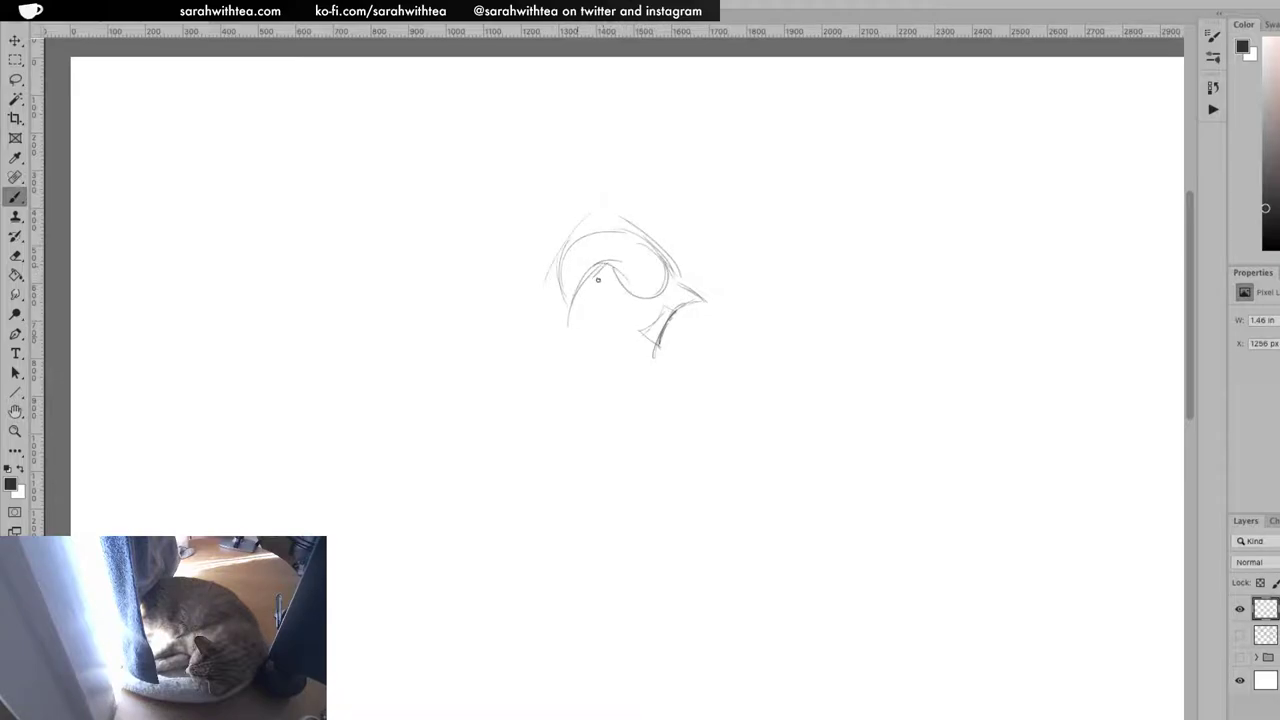
# Outline the new head's rounded cheek, darken its short pointed beak and reinforce the crown and back of the head
pyautogui.moveTo(574, 302)
pyautogui.mouseDown()
pyautogui.moveTo(614, 361)
pyautogui.moveTo(634, 366)
pyautogui.mouseUp()
pyautogui.moveTo(634, 366)
pyautogui.mouseDown()
pyautogui.moveTo(600, 355)
pyautogui.moveTo(605, 264)
pyautogui.mouseUp()
pyautogui.moveTo(607, 264)
pyautogui.mouseDown()
pyautogui.moveTo(640, 297)
pyautogui.moveTo(670, 266)
pyautogui.mouseUp()
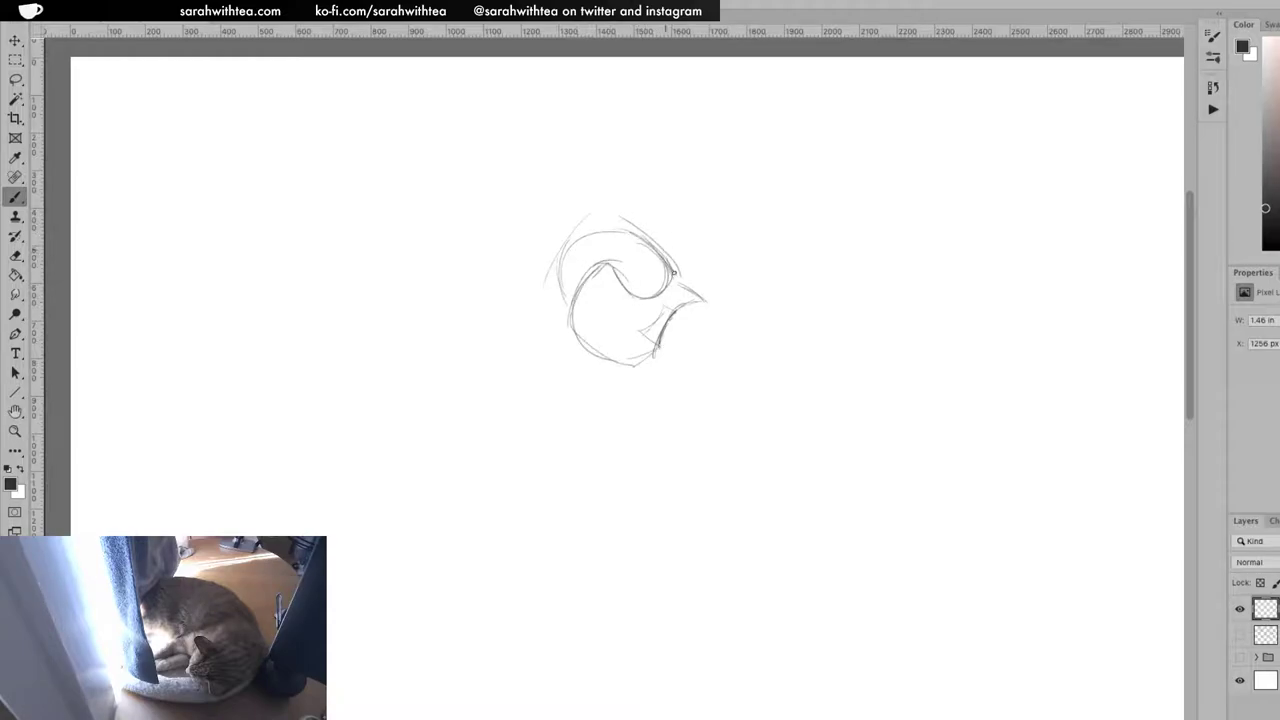
pyautogui.moveTo(676, 270)
pyautogui.mouseDown()
pyautogui.moveTo(679, 294)
pyautogui.moveTo(706, 302)
pyautogui.moveTo(664, 314)
pyautogui.moveTo(707, 304)
pyautogui.moveTo(690, 277)
pyautogui.mouseUp()
pyautogui.moveTo(683, 279)
pyautogui.mouseDown()
pyautogui.moveTo(617, 214)
pyautogui.moveTo(585, 232)
pyautogui.moveTo(577, 268)
pyautogui.moveTo(622, 220)
pyautogui.moveTo(570, 227)
pyautogui.mouseUp()
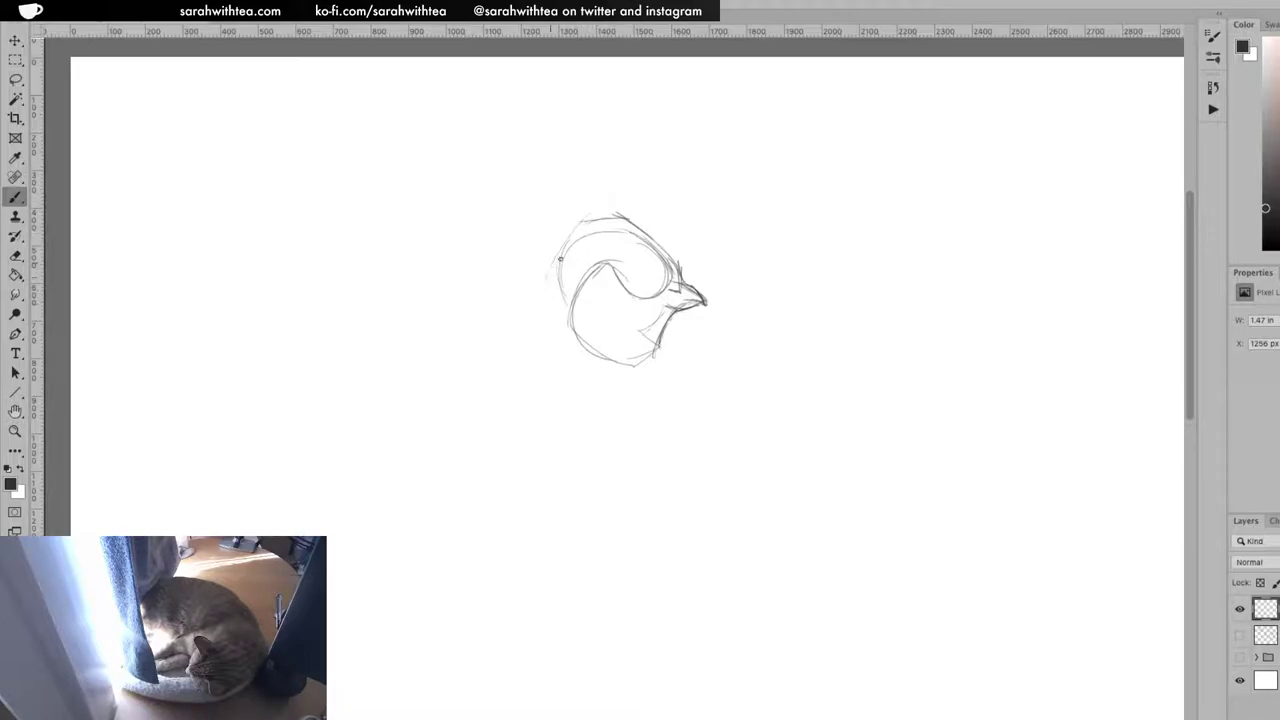
pyautogui.moveTo(540, 276)
pyautogui.mouseDown()
pyautogui.moveTo(551, 308)
pyautogui.moveTo(550, 256)
pyautogui.moveTo(537, 276)
pyautogui.moveTo(592, 216)
pyautogui.moveTo(570, 228)
pyautogui.moveTo(616, 217)
pyautogui.mouseUp()
pyautogui.moveTo(628, 231)
pyautogui.mouseDown()
pyautogui.moveTo(569, 332)
pyautogui.moveTo(564, 323)
pyautogui.moveTo(614, 360)
pyautogui.mouseUp()
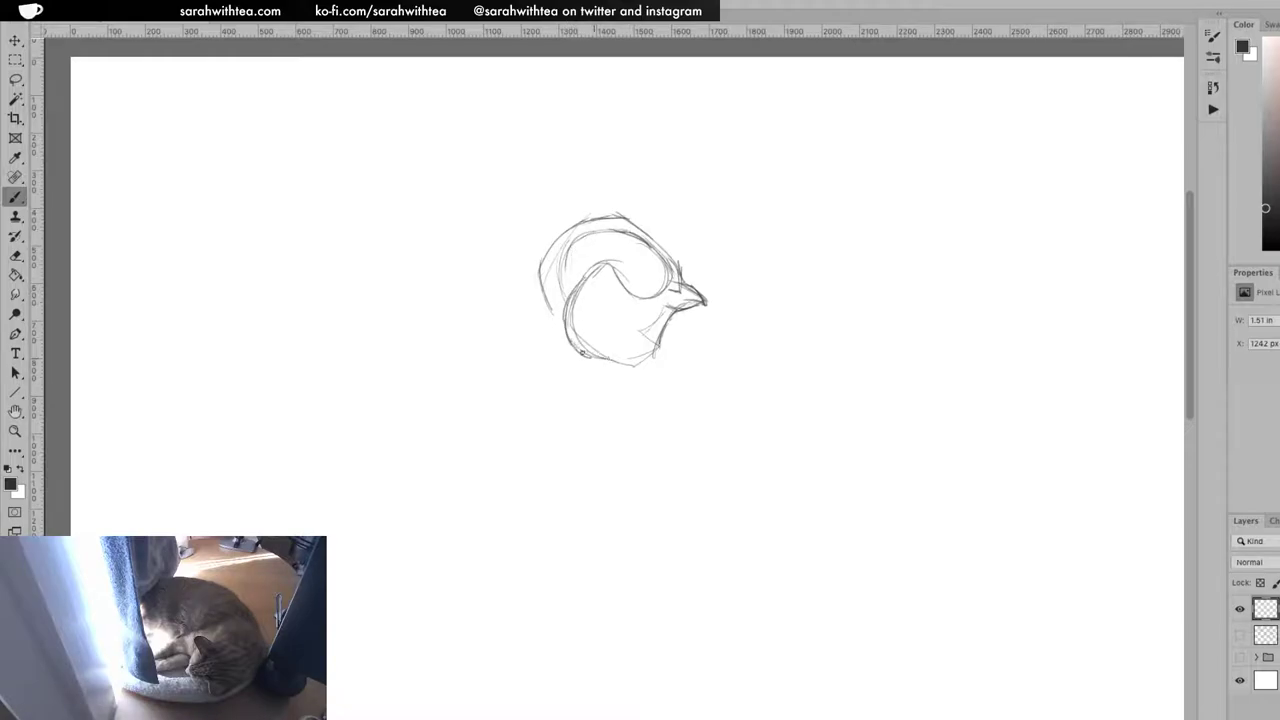
# Draw the inner cheek curve, the face marking beneath the eye and a small round eye on the bird head
pyautogui.moveTo(576, 291)
pyautogui.mouseDown()
pyautogui.moveTo(608, 356)
pyautogui.moveTo(632, 365)
pyautogui.moveTo(656, 351)
pyautogui.moveTo(614, 337)
pyautogui.moveTo(590, 278)
pyautogui.moveTo(606, 288)
pyautogui.moveTo(590, 278)
pyautogui.moveTo(632, 266)
pyautogui.moveTo(646, 276)
pyautogui.mouseUp()
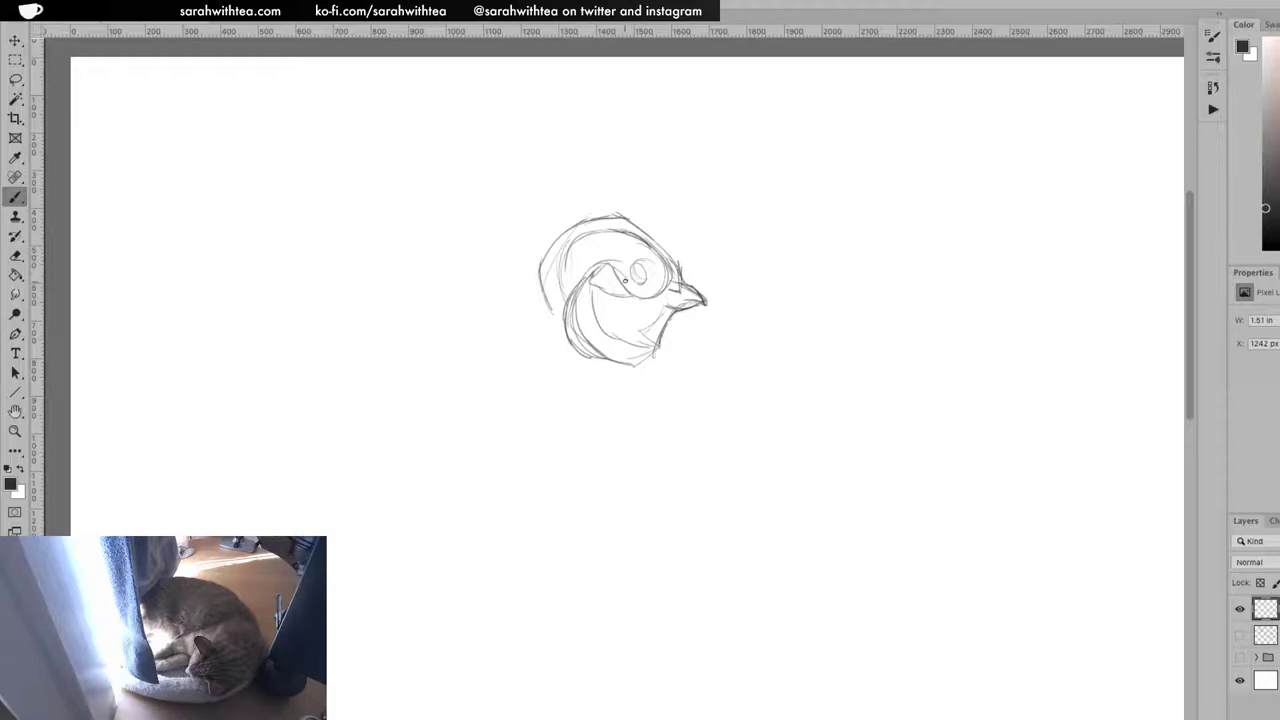
pyautogui.moveTo(640, 268)
pyautogui.mouseDown()
pyautogui.moveTo(683, 266)
pyautogui.moveTo(665, 304)
pyautogui.mouseUp()
pyautogui.moveTo(657, 290); pyautogui.dragTo(666, 288)
pyautogui.moveTo(646, 264)
pyautogui.mouseDown()
pyautogui.moveTo(632, 270)
pyautogui.moveTo(648, 278)
pyautogui.moveTo(652, 266)
pyautogui.mouseUp()
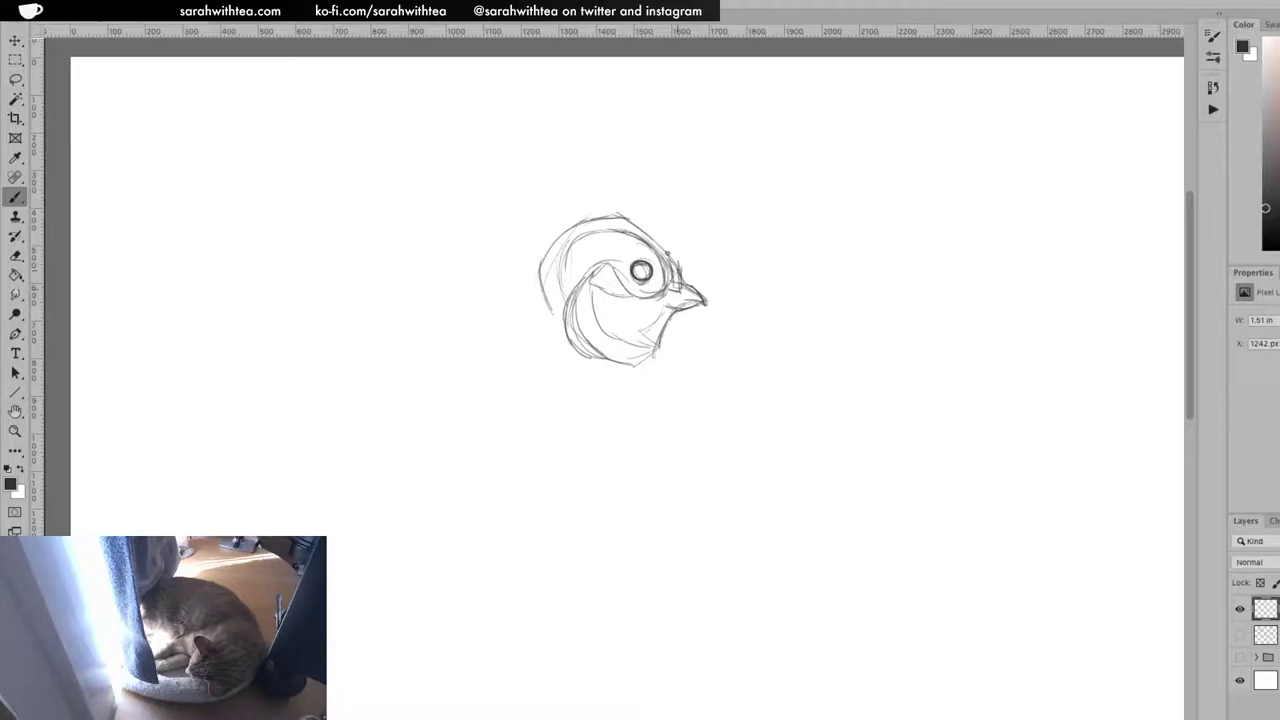
# Reinforce the forehead and cheek marking, and define the beak's lower edge and throat lines on the head sketch
pyautogui.moveTo(637, 215); pyautogui.dragTo(678, 264)
pyautogui.moveTo(602, 258); pyautogui.dragTo(628, 294)
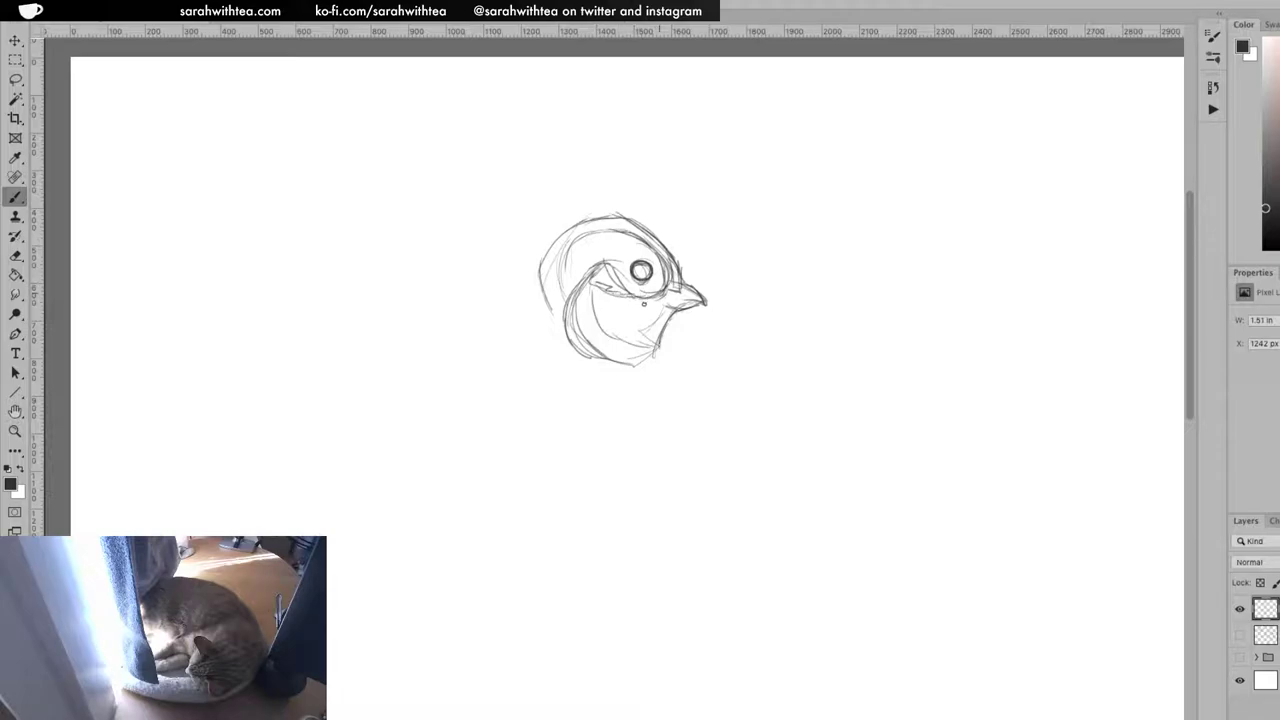
pyautogui.moveTo(660, 297)
pyautogui.mouseDown()
pyautogui.moveTo(602, 325)
pyautogui.moveTo(626, 296)
pyautogui.mouseUp()
pyautogui.moveTo(632, 344)
pyautogui.mouseDown()
pyautogui.moveTo(700, 302)
pyautogui.moveTo(673, 299)
pyautogui.moveTo(702, 300)
pyautogui.mouseUp()
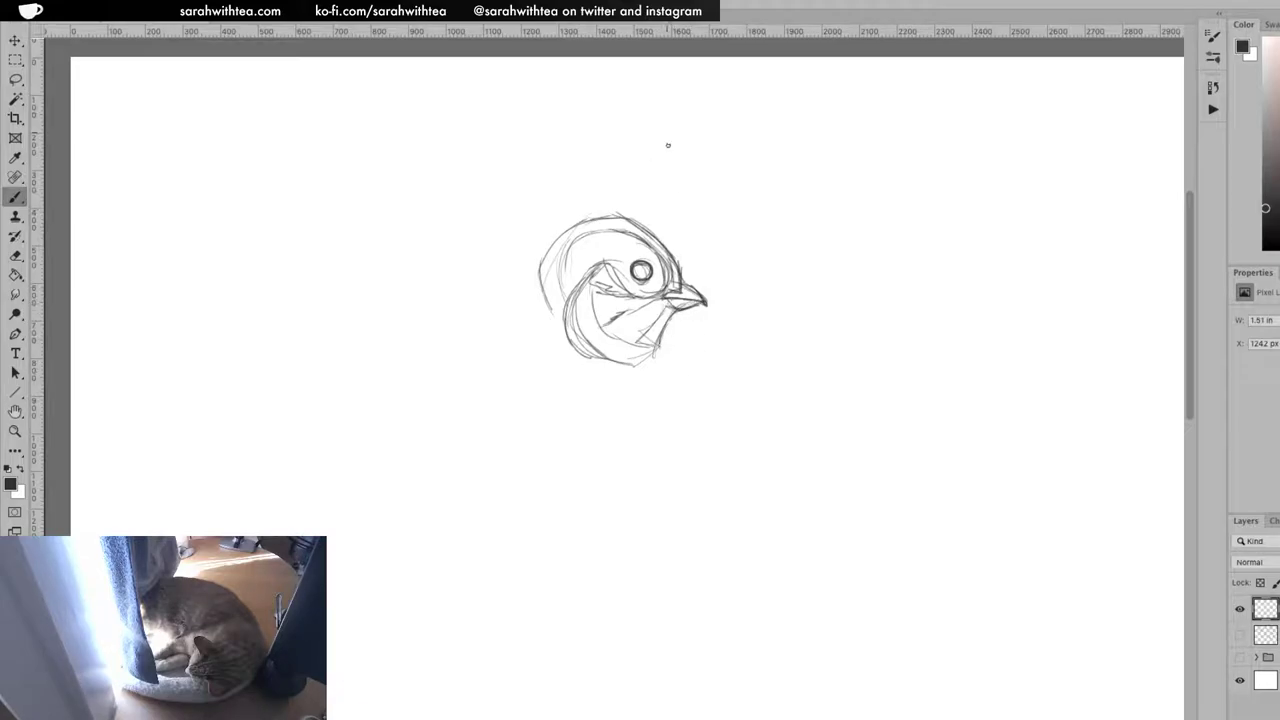
# Darken the rim around the eye and strengthen the back of the head and inner crown band
pyautogui.moveTo(640, 265); pyautogui.dragTo(628, 265)
pyautogui.moveTo(640, 262)
pyautogui.mouseDown()
pyautogui.moveTo(625, 263)
pyautogui.moveTo(652, 266)
pyautogui.moveTo(642, 285)
pyautogui.moveTo(631, 261)
pyautogui.moveTo(653, 263)
pyautogui.mouseUp()
pyautogui.moveTo(553, 242)
pyautogui.mouseDown()
pyautogui.moveTo(541, 280)
pyautogui.moveTo(560, 320)
pyautogui.moveTo(578, 239)
pyautogui.moveTo(560, 266)
pyautogui.moveTo(561, 254)
pyautogui.mouseUp()
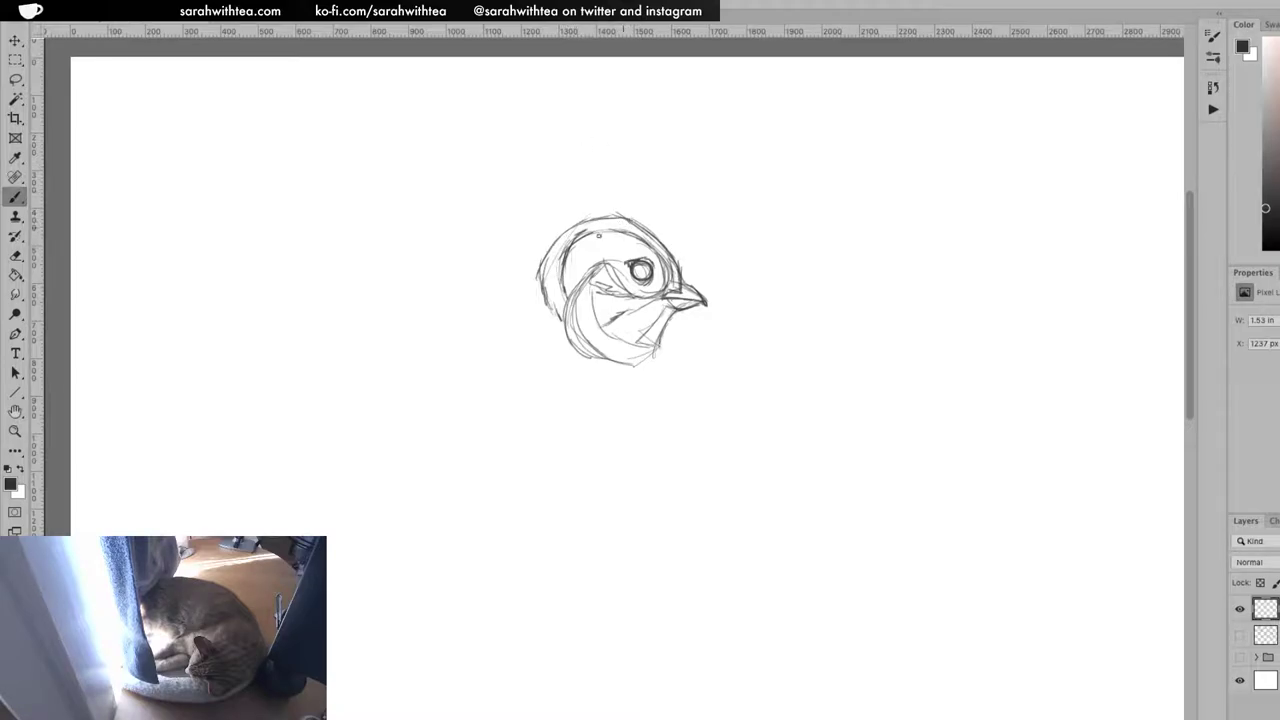
pyautogui.moveTo(600, 229)
pyautogui.mouseDown()
pyautogui.moveTo(570, 246)
pyautogui.moveTo(628, 229)
pyautogui.moveTo(666, 264)
pyautogui.mouseUp()
pyautogui.moveTo(566, 302)
pyautogui.mouseDown()
pyautogui.moveTo(576, 244)
pyautogui.moveTo(568, 292)
pyautogui.moveTo(580, 252)
pyautogui.moveTo(606, 231)
pyautogui.mouseUp()
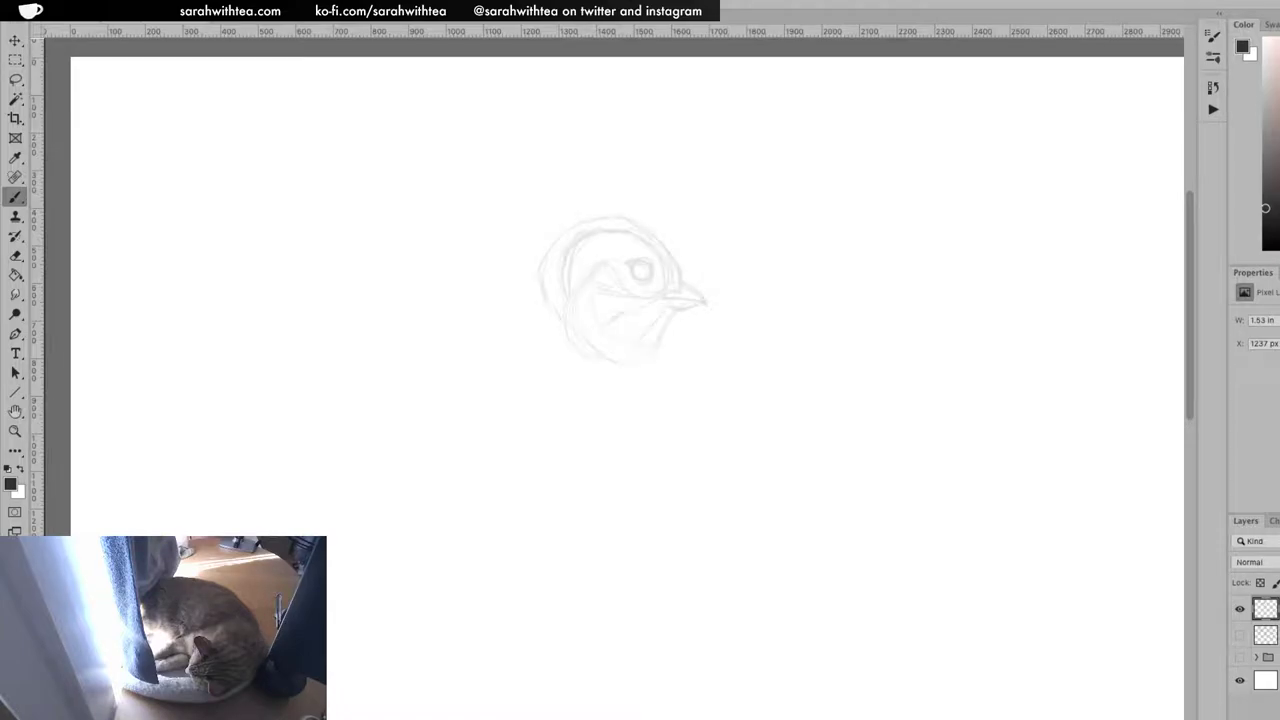
# Add a blank layer and rough out a smaller right-facing bird head with neck and breast line beside the faded head
pyautogui.hotkey('ctrl', 'shift', 'alt', 'n')
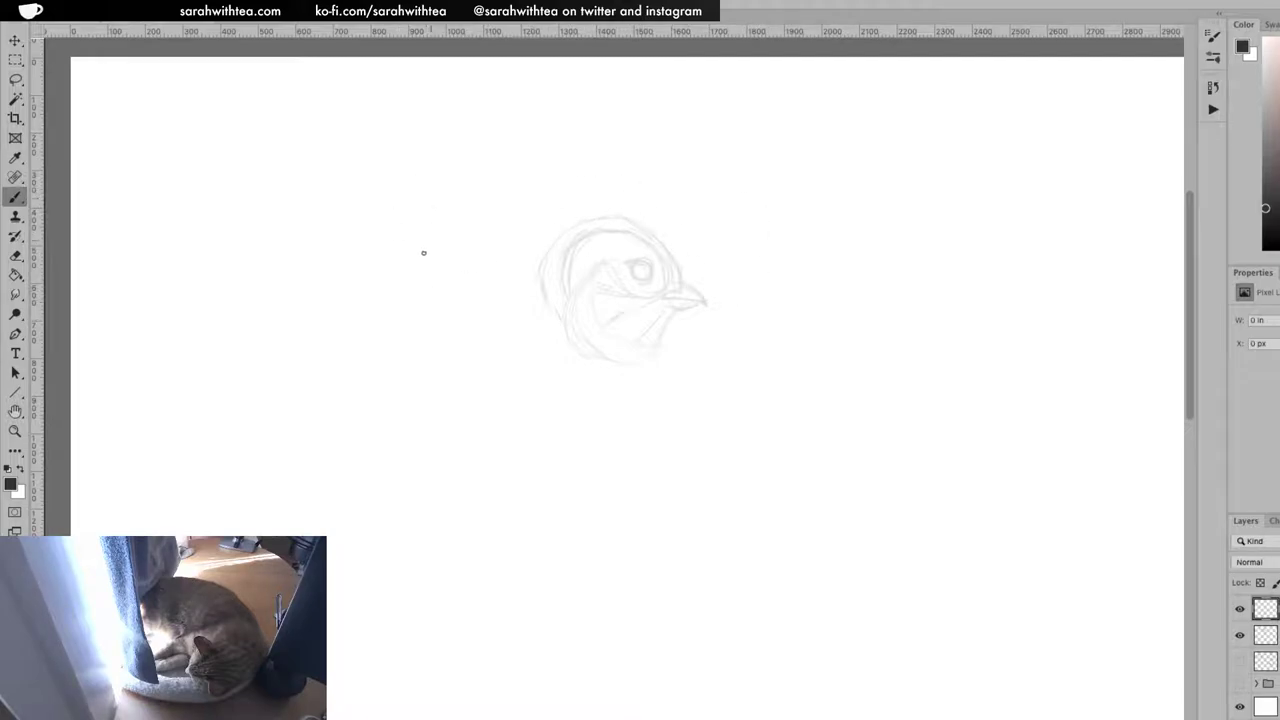
pyautogui.moveTo(440, 286)
pyautogui.mouseDown()
pyautogui.moveTo(419, 251)
pyautogui.moveTo(465, 272)
pyautogui.moveTo(466, 225)
pyautogui.moveTo(430, 282)
pyautogui.moveTo(448, 298)
pyautogui.moveTo(427, 271)
pyautogui.moveTo(462, 299)
pyautogui.moveTo(473, 273)
pyautogui.moveTo(496, 265)
pyautogui.moveTo(426, 257)
pyautogui.moveTo(420, 318)
pyautogui.mouseUp()
pyautogui.moveTo(408, 253)
pyautogui.mouseDown()
pyautogui.moveTo(413, 292)
pyautogui.moveTo(411, 232)
pyautogui.moveTo(426, 218)
pyautogui.moveTo(477, 243)
pyautogui.mouseUp()
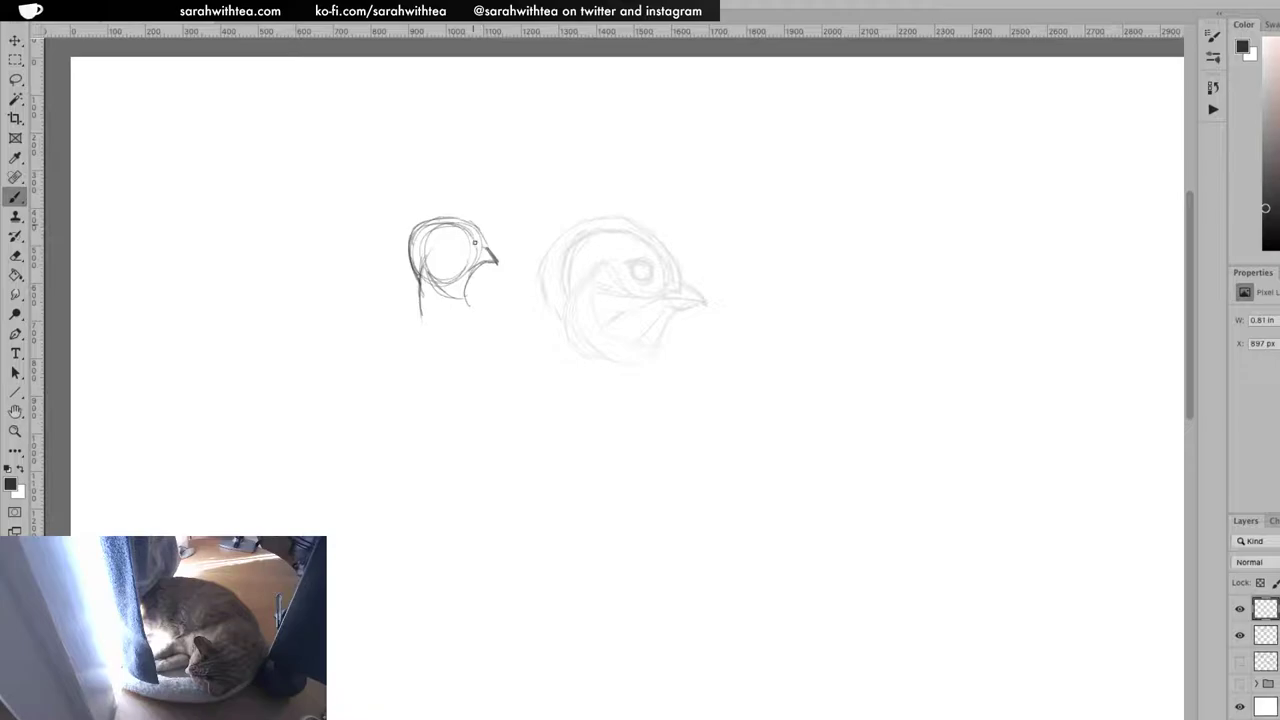
pyautogui.moveTo(415, 289); pyautogui.dragTo(408, 330)
pyautogui.moveTo(467, 281); pyautogui.dragTo(474, 305)
pyautogui.moveTo(485, 261)
pyautogui.mouseDown()
pyautogui.moveTo(474, 303)
pyautogui.moveTo(493, 315)
pyautogui.moveTo(522, 392)
pyautogui.moveTo(502, 478)
pyautogui.mouseUp()
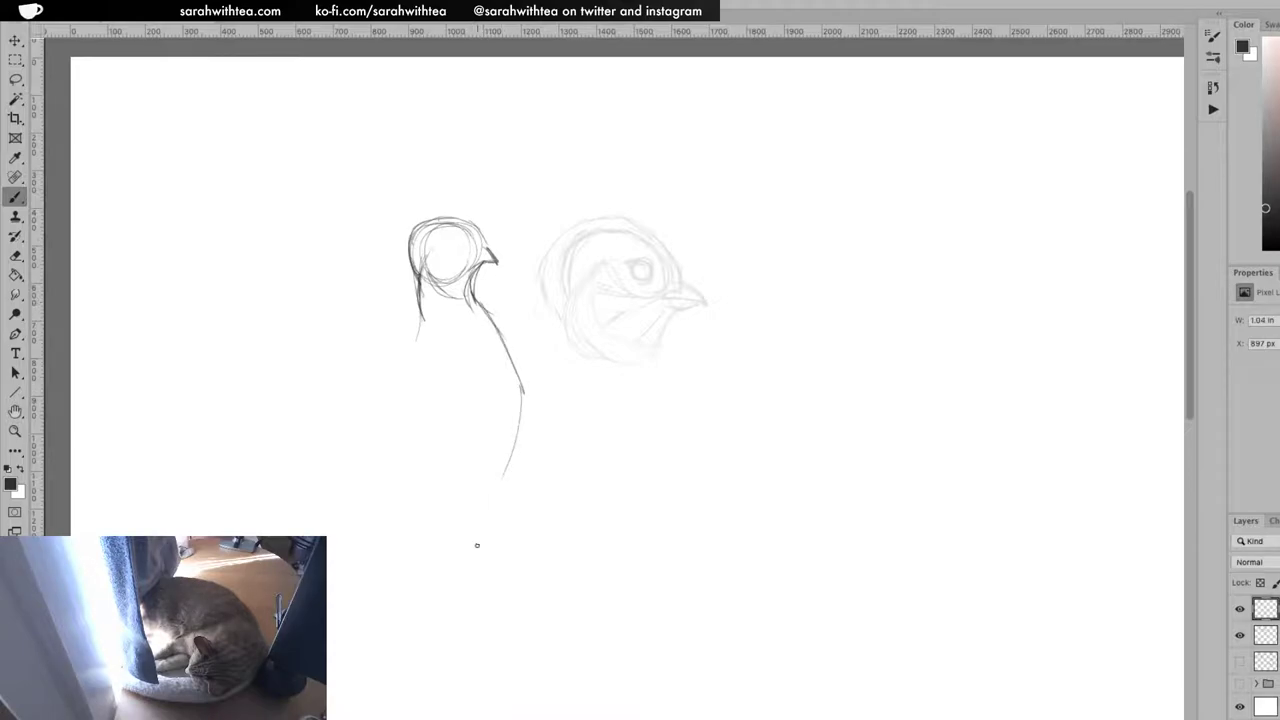
# Sketch the standing bird's plump body with its belly, sloping back, folded wing, feather tips and start of the tail
pyautogui.moveTo(502, 472); pyautogui.dragTo(463, 487)
pyautogui.moveTo(388, 441)
pyautogui.mouseDown()
pyautogui.moveTo(400, 514)
pyautogui.moveTo(458, 454)
pyautogui.mouseUp()
pyautogui.moveTo(485, 318)
pyautogui.mouseDown()
pyautogui.moveTo(501, 392)
pyautogui.moveTo(442, 474)
pyautogui.moveTo(474, 430)
pyautogui.moveTo(376, 520)
pyautogui.mouseUp()
pyautogui.moveTo(388, 447)
pyautogui.mouseDown()
pyautogui.moveTo(348, 511)
pyautogui.moveTo(349, 483)
pyautogui.moveTo(343, 511)
pyautogui.moveTo(325, 477)
pyautogui.moveTo(316, 521)
pyautogui.moveTo(293, 488)
pyautogui.moveTo(309, 498)
pyautogui.moveTo(384, 366)
pyautogui.mouseUp()
pyautogui.moveTo(408, 334); pyautogui.dragTo(304, 442)
pyautogui.moveTo(362, 368); pyautogui.dragTo(302, 508)
pyautogui.moveTo(309, 458); pyautogui.dragTo(303, 513)
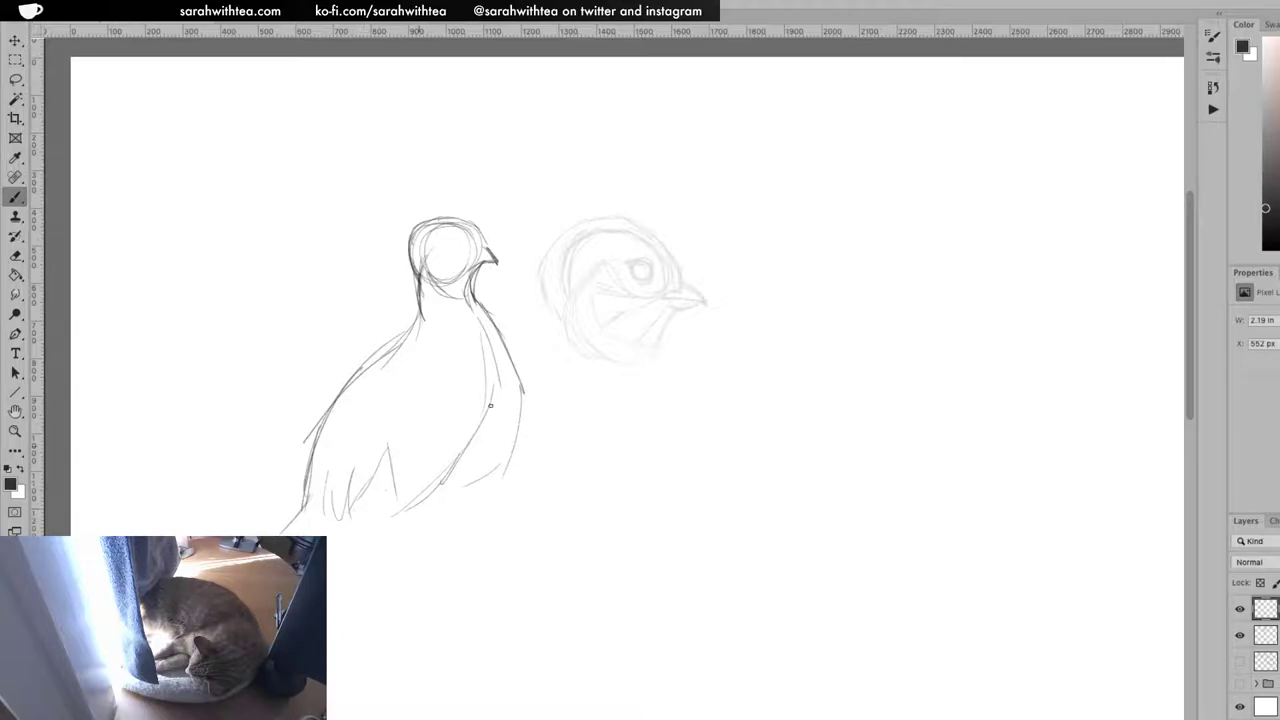
pyautogui.moveTo(512, 456)
pyautogui.mouseDown()
pyautogui.moveTo(433, 519)
pyautogui.moveTo(459, 488)
pyautogui.moveTo(427, 518)
pyautogui.moveTo(351, 511)
pyautogui.mouseUp()
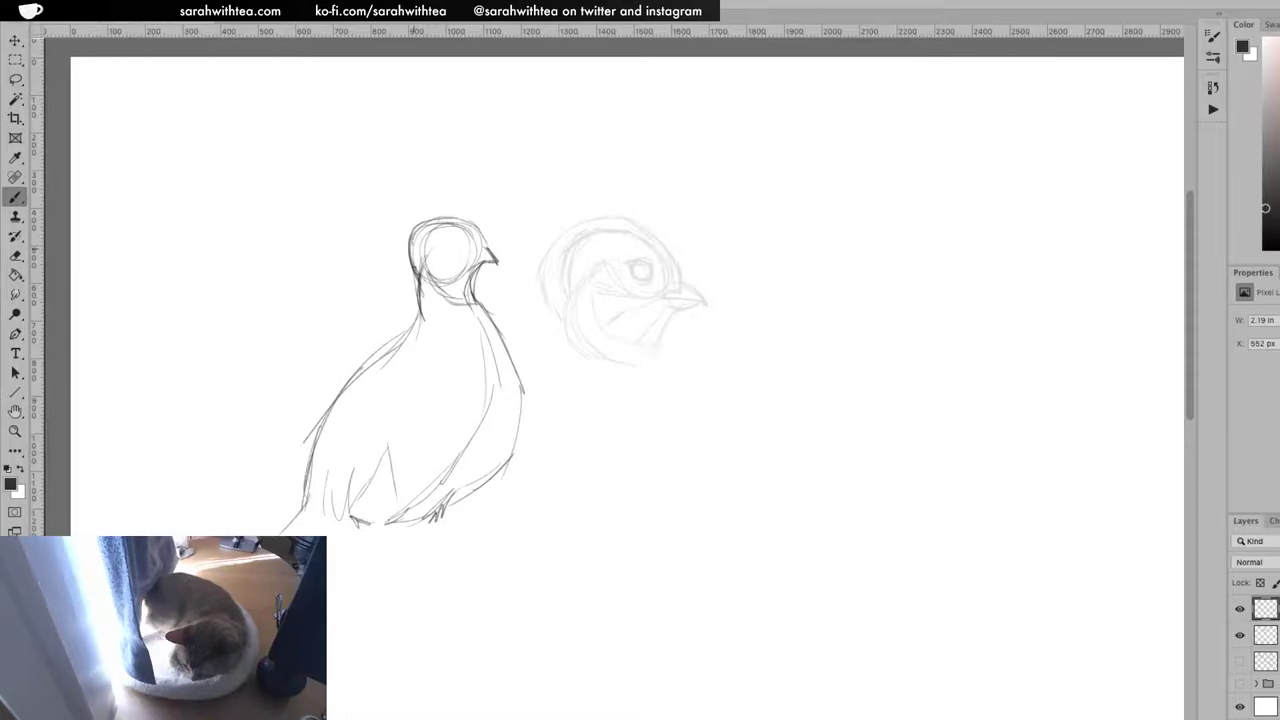
# Reinforce the back of the neck and draw the throat line, curved cheek marking and round eye
pyautogui.moveTo(421, 304); pyautogui.dragTo(408, 334)
pyautogui.moveTo(418, 272); pyautogui.dragTo(418, 320)
pyautogui.moveTo(418, 275); pyautogui.dragTo(409, 258)
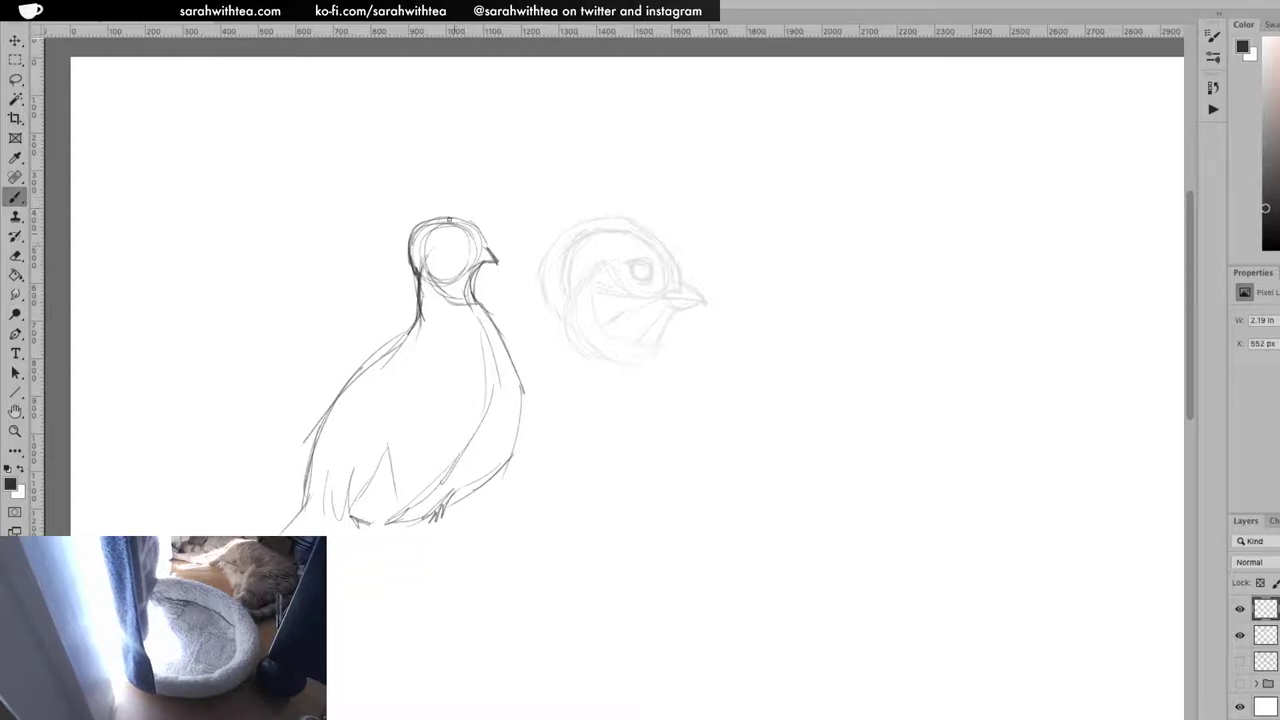
pyautogui.moveTo(436, 259)
pyautogui.mouseDown()
pyautogui.moveTo(444, 285)
pyautogui.moveTo(484, 248)
pyautogui.moveTo(472, 224)
pyautogui.moveTo(482, 234)
pyautogui.moveTo(480, 304)
pyautogui.mouseUp()
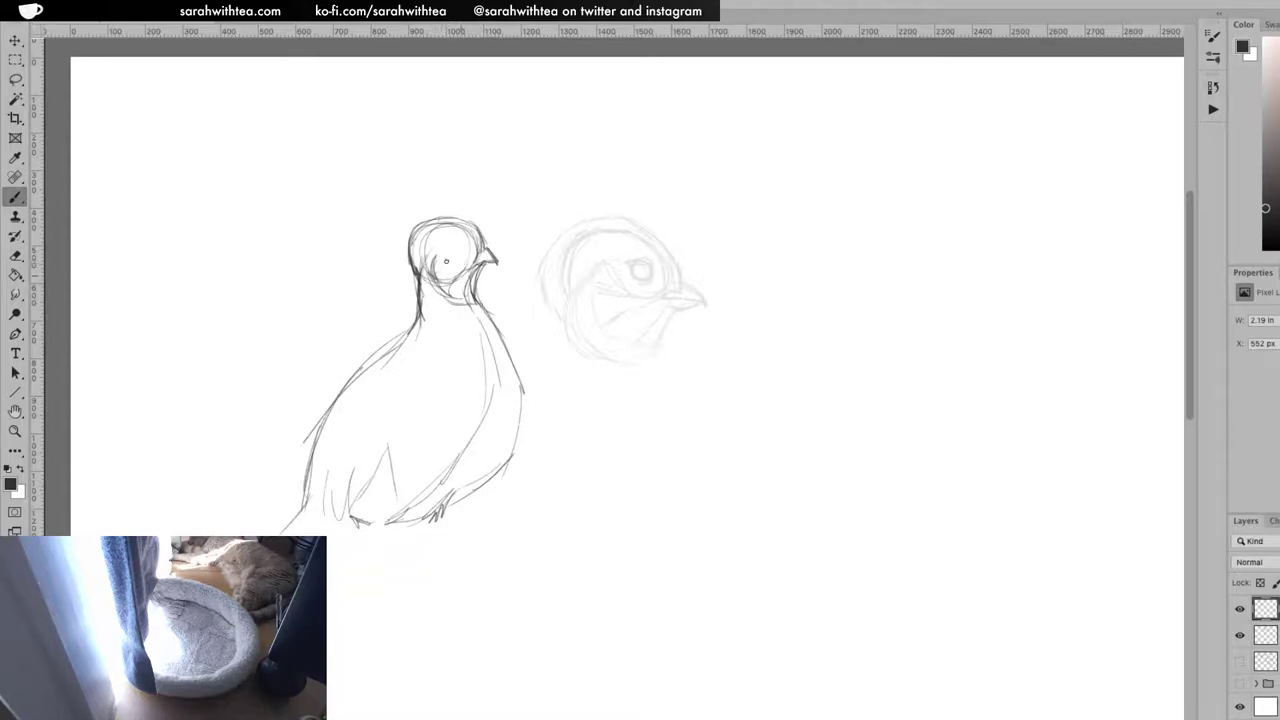
pyautogui.moveTo(433, 246)
pyautogui.mouseDown()
pyautogui.moveTo(450, 262)
pyautogui.moveTo(476, 252)
pyautogui.moveTo(457, 221)
pyautogui.moveTo(454, 259)
pyautogui.moveTo(420, 265)
pyautogui.moveTo(432, 278)
pyautogui.moveTo(436, 231)
pyautogui.moveTo(456, 222)
pyautogui.moveTo(470, 243)
pyautogui.moveTo(452, 246)
pyautogui.mouseUp()
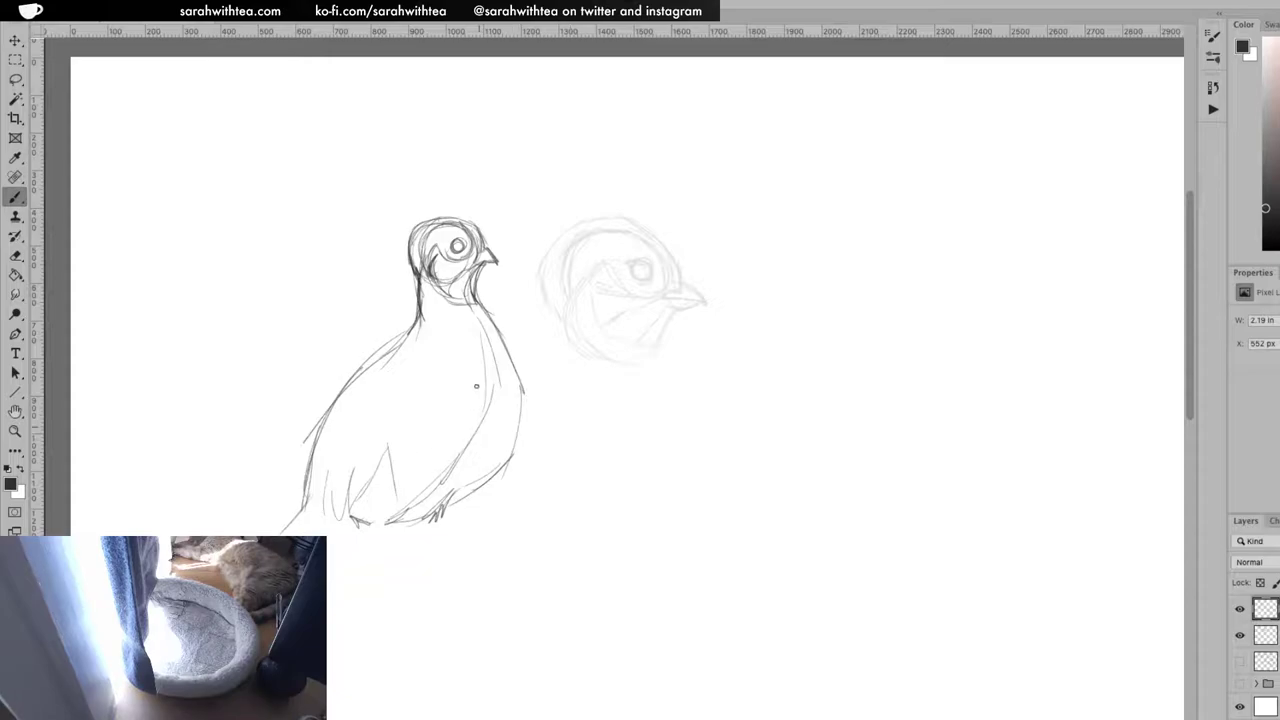
# Draw the bird's two short legs with clawed toes beneath the belly
pyautogui.moveTo(406, 520); pyautogui.dragTo(421, 566)
pyautogui.moveTo(404, 522)
pyautogui.mouseDown()
pyautogui.moveTo(427, 602)
pyautogui.moveTo(437, 573)
pyautogui.moveTo(480, 587)
pyautogui.moveTo(429, 586)
pyautogui.moveTo(441, 608)
pyautogui.moveTo(467, 573)
pyautogui.mouseUp()
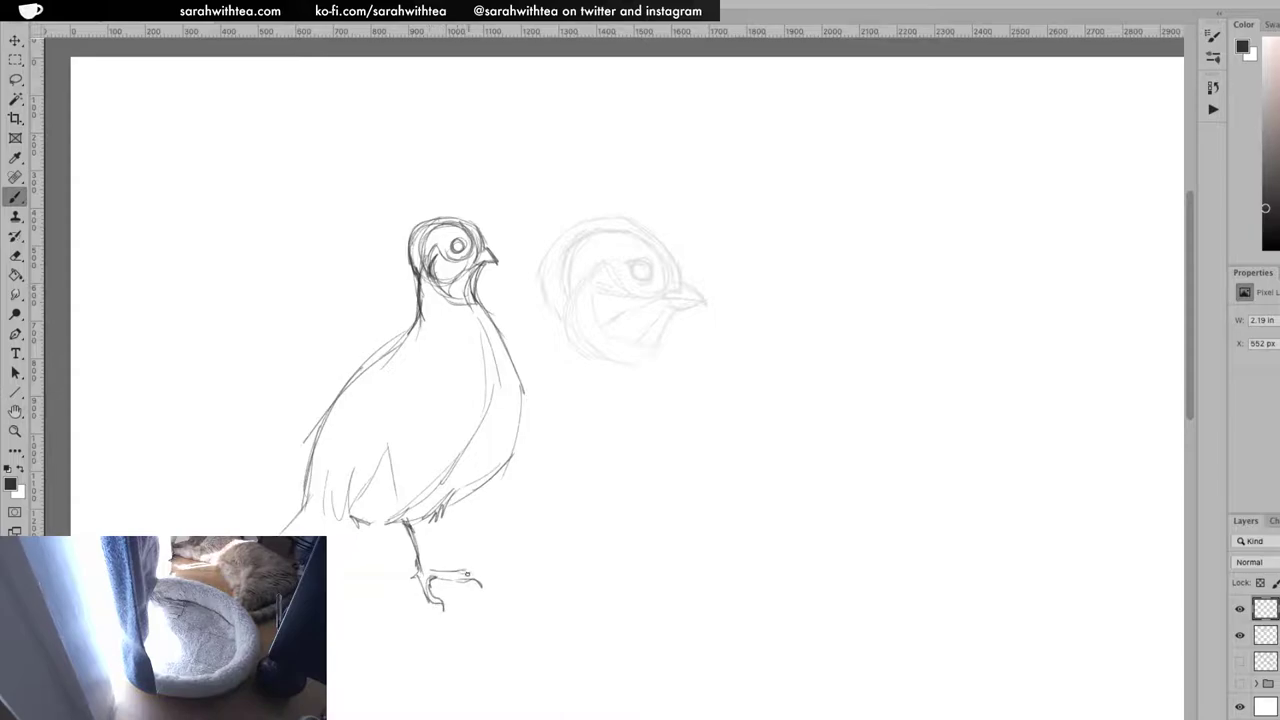
pyautogui.moveTo(424, 530)
pyautogui.mouseDown()
pyautogui.moveTo(428, 568)
pyautogui.moveTo(442, 570)
pyautogui.moveTo(422, 567)
pyautogui.moveTo(424, 518)
pyautogui.moveTo(430, 569)
pyautogui.moveTo(482, 578)
pyautogui.moveTo(431, 585)
pyautogui.moveTo(444, 615)
pyautogui.mouseUp()
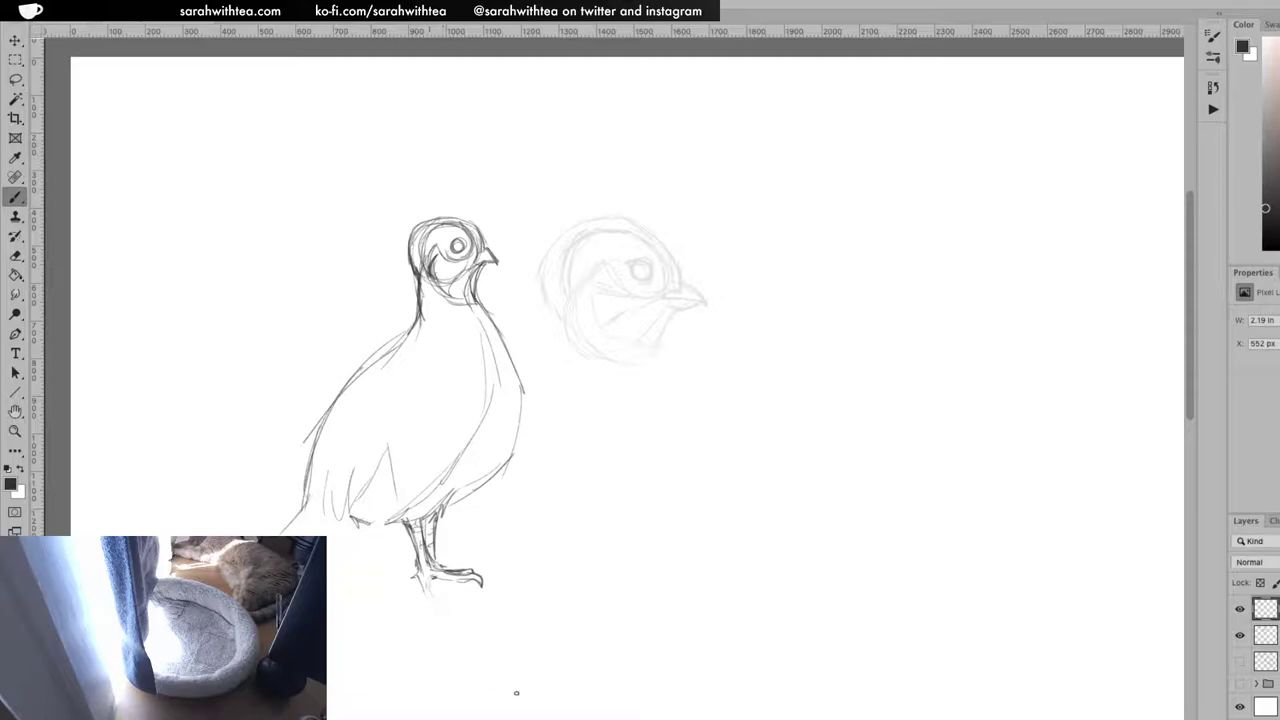
pyautogui.moveTo(423, 578); pyautogui.dragTo(456, 598)
pyautogui.moveTo(430, 580); pyautogui.dragTo(443, 591)
pyautogui.moveTo(424, 572); pyautogui.dragTo(434, 580)
# Fill the neck, breast and shoulder with small U-shaped feather marks, continuing along the front edge of the breast
pyautogui.moveTo(414, 476)
pyautogui.mouseDown()
pyautogui.moveTo(454, 453)
pyautogui.moveTo(439, 439)
pyautogui.moveTo(448, 428)
pyautogui.moveTo(456, 435)
pyautogui.moveTo(420, 434)
pyautogui.moveTo(446, 411)
pyautogui.moveTo(387, 444)
pyautogui.moveTo(385, 362)
pyautogui.moveTo(411, 359)
pyautogui.moveTo(408, 413)
pyautogui.moveTo(445, 392)
pyautogui.mouseUp()
pyautogui.moveTo(448, 384)
pyautogui.mouseDown()
pyautogui.moveTo(456, 392)
pyautogui.moveTo(436, 370)
pyautogui.moveTo(446, 360)
pyautogui.moveTo(440, 404)
pyautogui.moveTo(472, 378)
pyautogui.mouseUp()
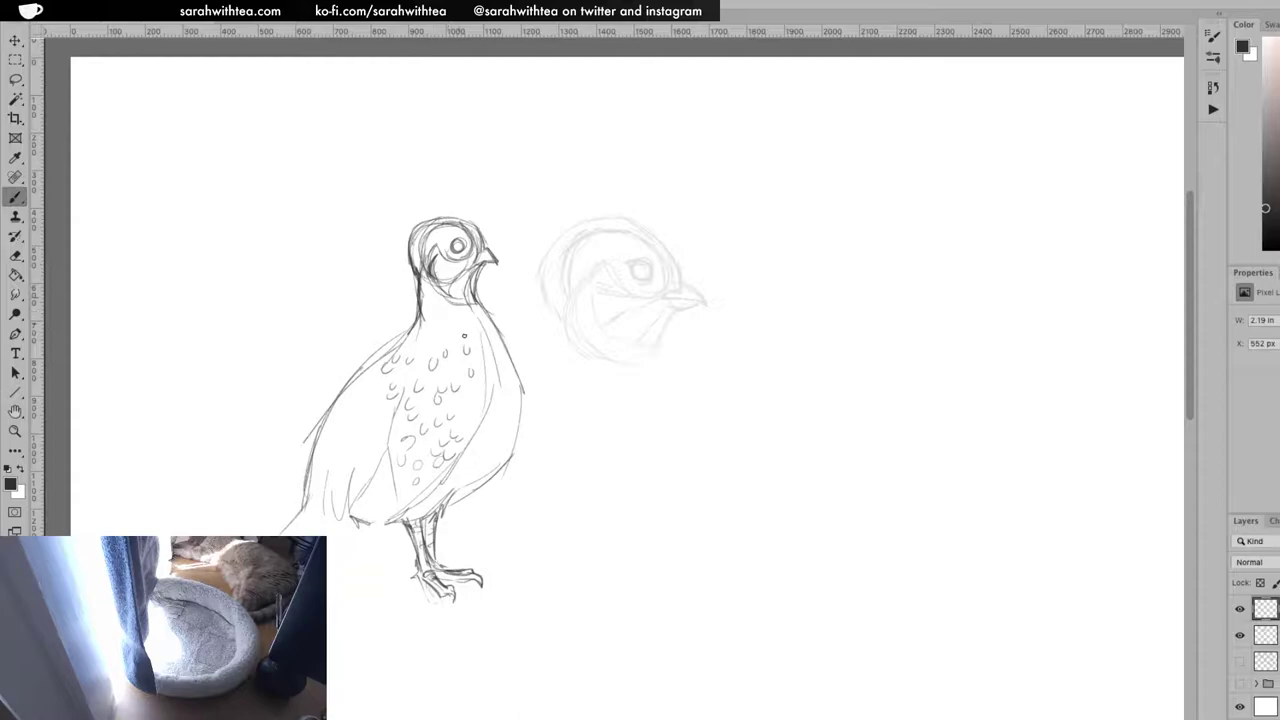
pyautogui.moveTo(426, 332)
pyautogui.mouseDown()
pyautogui.moveTo(431, 345)
pyautogui.moveTo(459, 338)
pyautogui.moveTo(434, 322)
pyautogui.moveTo(455, 322)
pyautogui.mouseUp()
pyautogui.moveTo(461, 315); pyautogui.dragTo(471, 321)
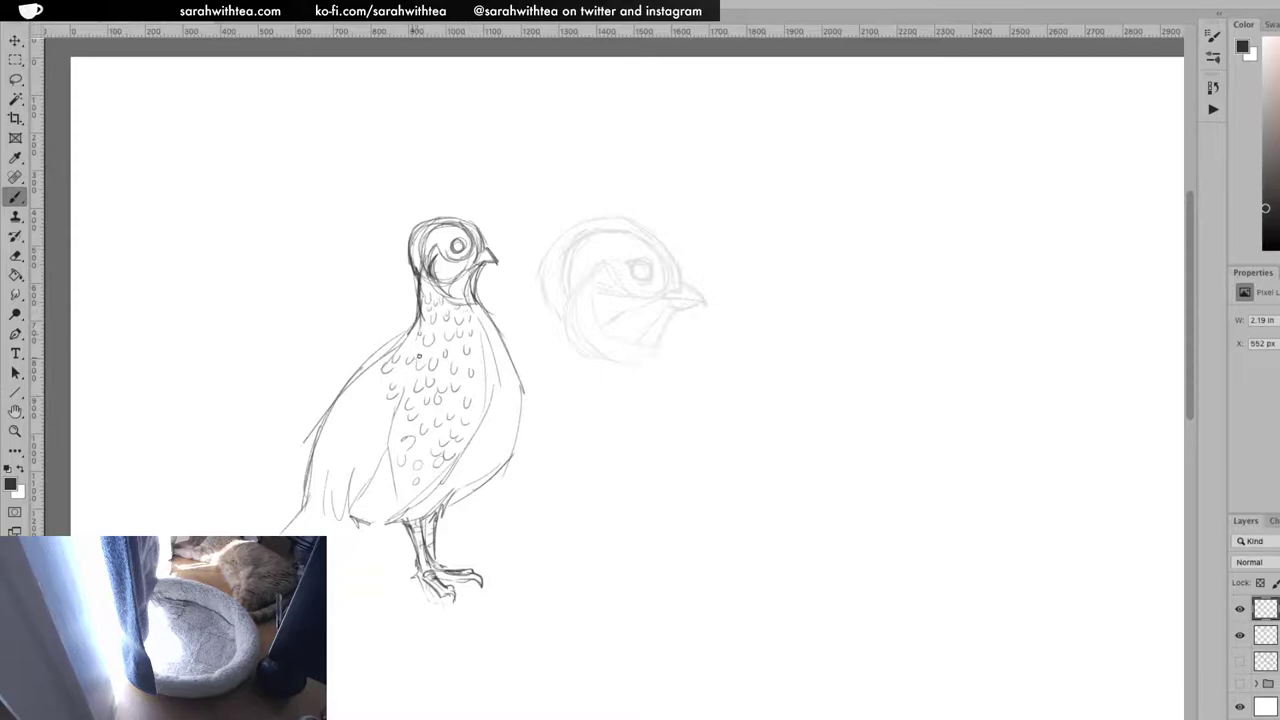
pyautogui.moveTo(445, 383); pyautogui.dragTo(451, 389)
pyautogui.moveTo(510, 371)
pyautogui.mouseDown()
pyautogui.moveTo(508, 358)
pyautogui.moveTo(519, 406)
pyautogui.mouseUp()
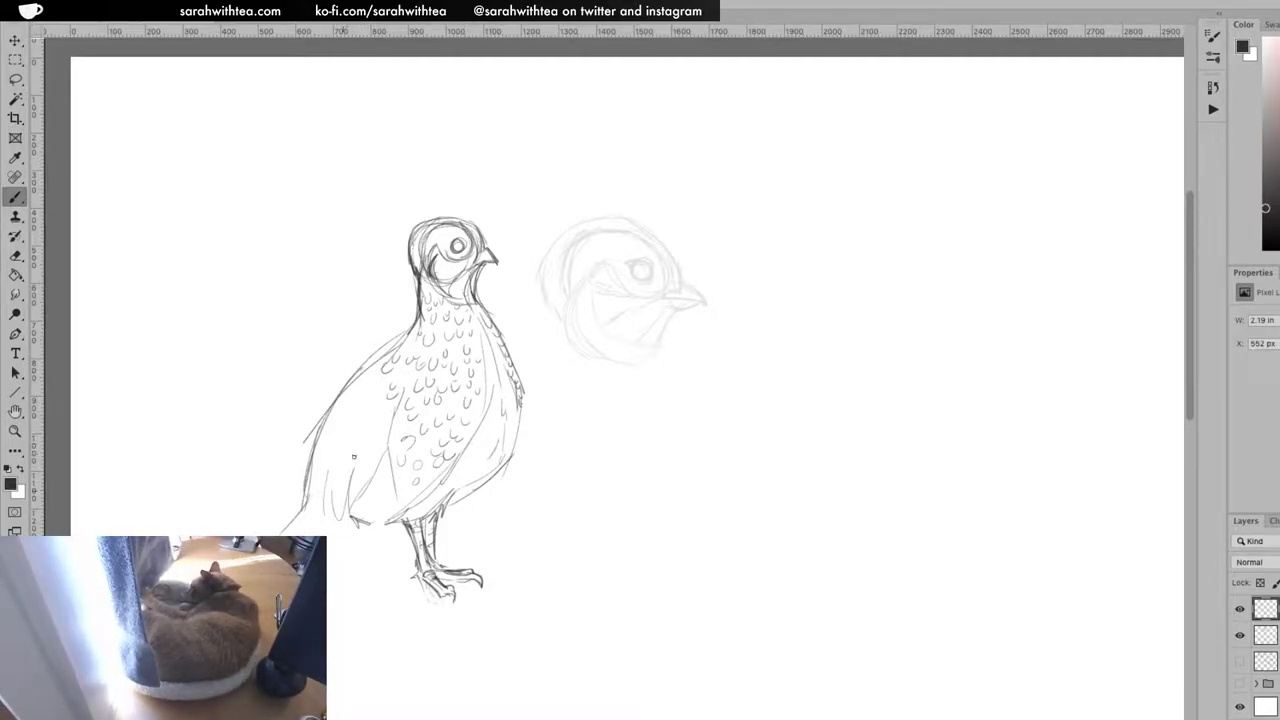
# Add small scalloped feathers and long flight-feather lines to the folded wing, and reinforce the tail
pyautogui.moveTo(352, 487); pyautogui.dragTo(375, 418)
pyautogui.moveTo(370, 462); pyautogui.dragTo(380, 424)
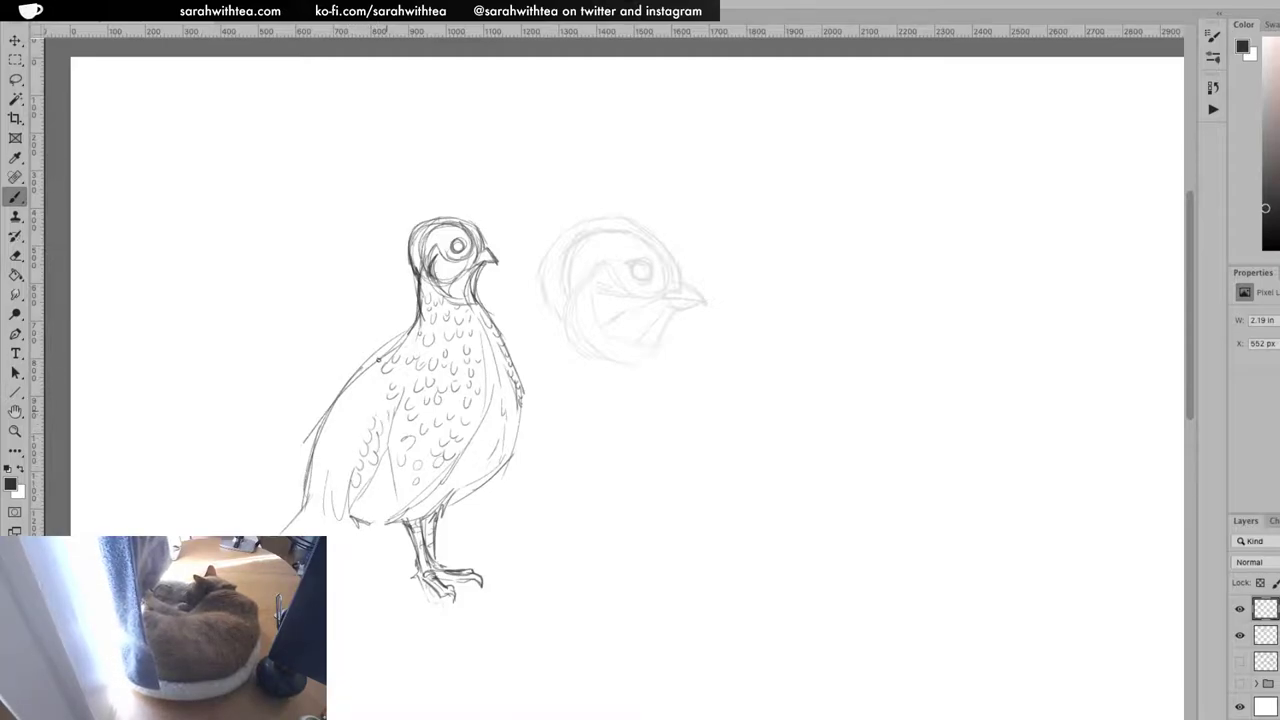
pyautogui.moveTo(314, 504)
pyautogui.mouseDown()
pyautogui.moveTo(286, 529)
pyautogui.moveTo(298, 532)
pyautogui.mouseUp()
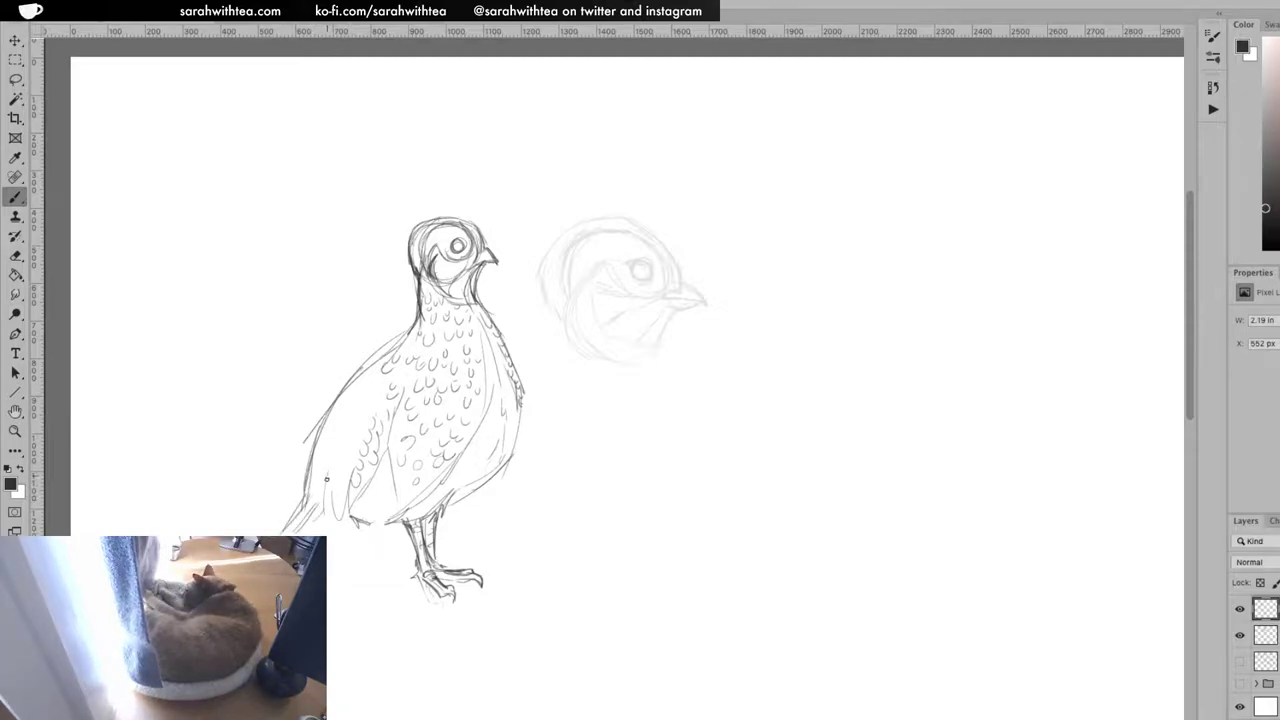
pyautogui.moveTo(333, 472); pyautogui.dragTo(339, 514)
pyautogui.moveTo(339, 484); pyautogui.dragTo(350, 458)
pyautogui.moveTo(347, 451); pyautogui.dragTo(354, 443)
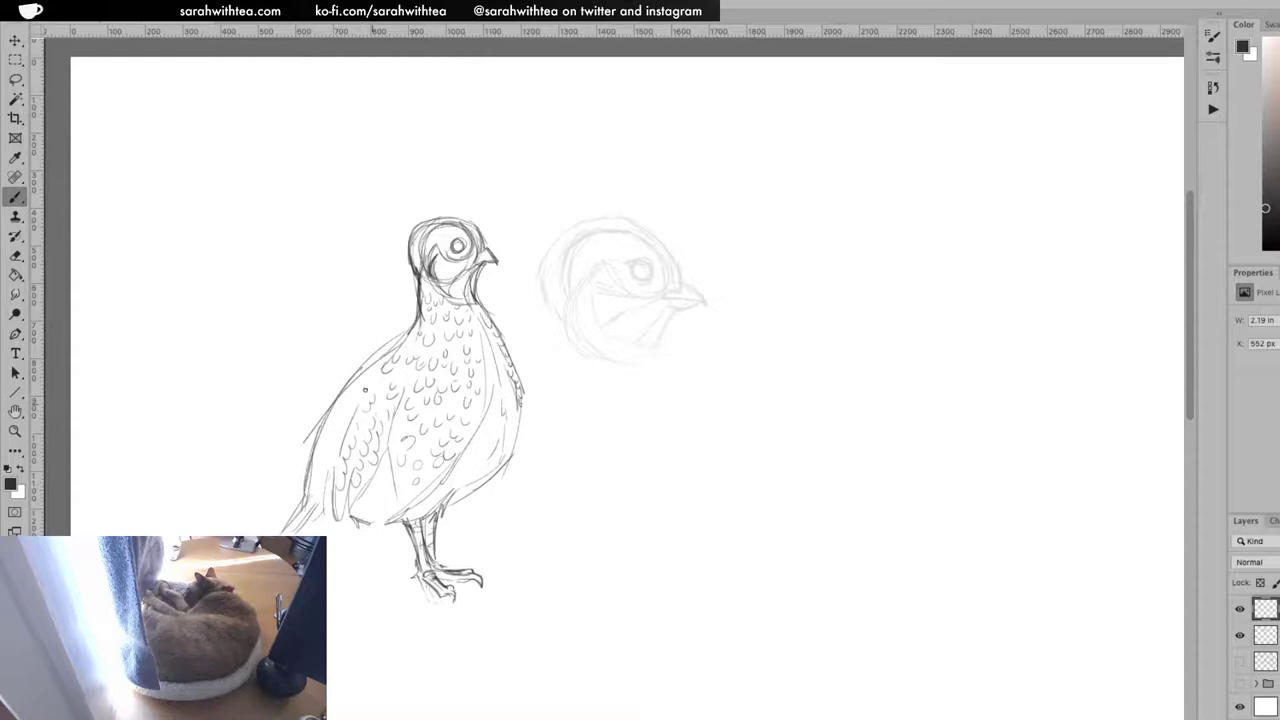
pyautogui.moveTo(330, 440)
pyautogui.mouseDown()
pyautogui.moveTo(310, 466)
pyautogui.moveTo(314, 492)
pyautogui.mouseUp()
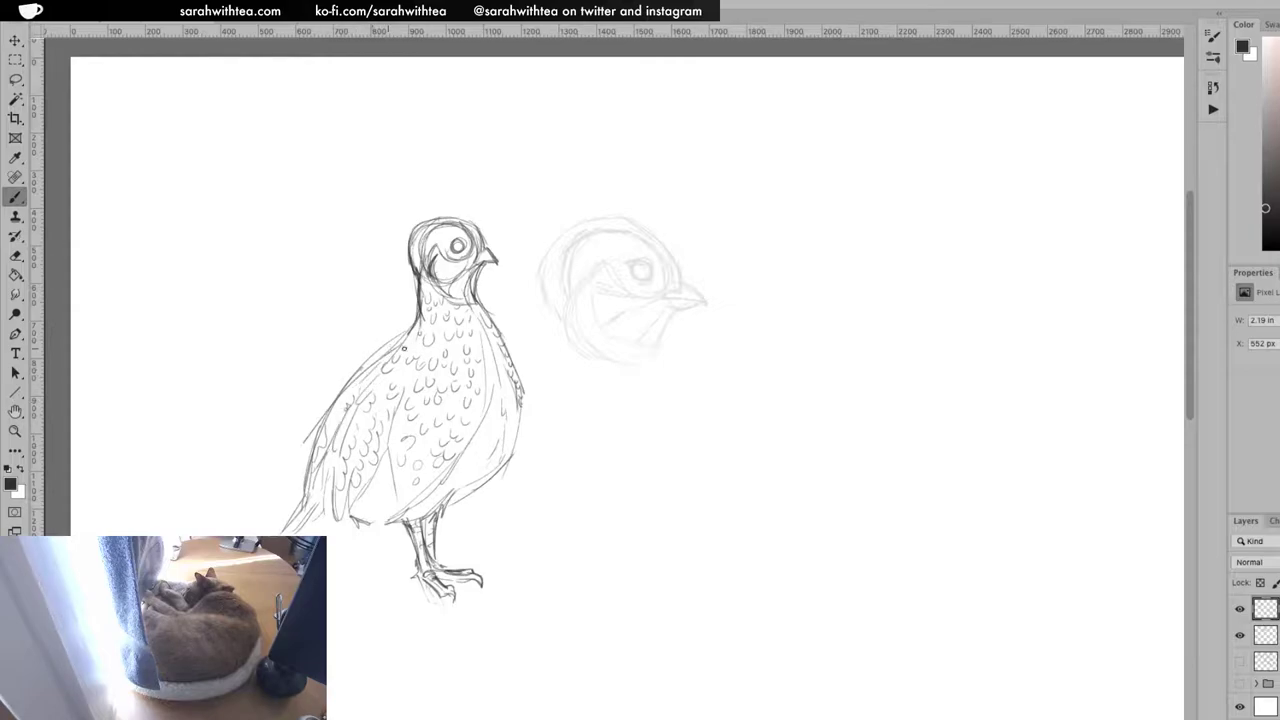
# Hatch shading under the tail, on the lower belly and along the breast fold beside the scalloped feathers
pyautogui.moveTo(278, 535)
pyautogui.mouseDown()
pyautogui.moveTo(323, 508)
pyautogui.moveTo(368, 518)
pyautogui.mouseUp()
pyautogui.moveTo(380, 462)
pyautogui.mouseDown()
pyautogui.moveTo(373, 510)
pyautogui.moveTo(397, 512)
pyautogui.mouseUp()
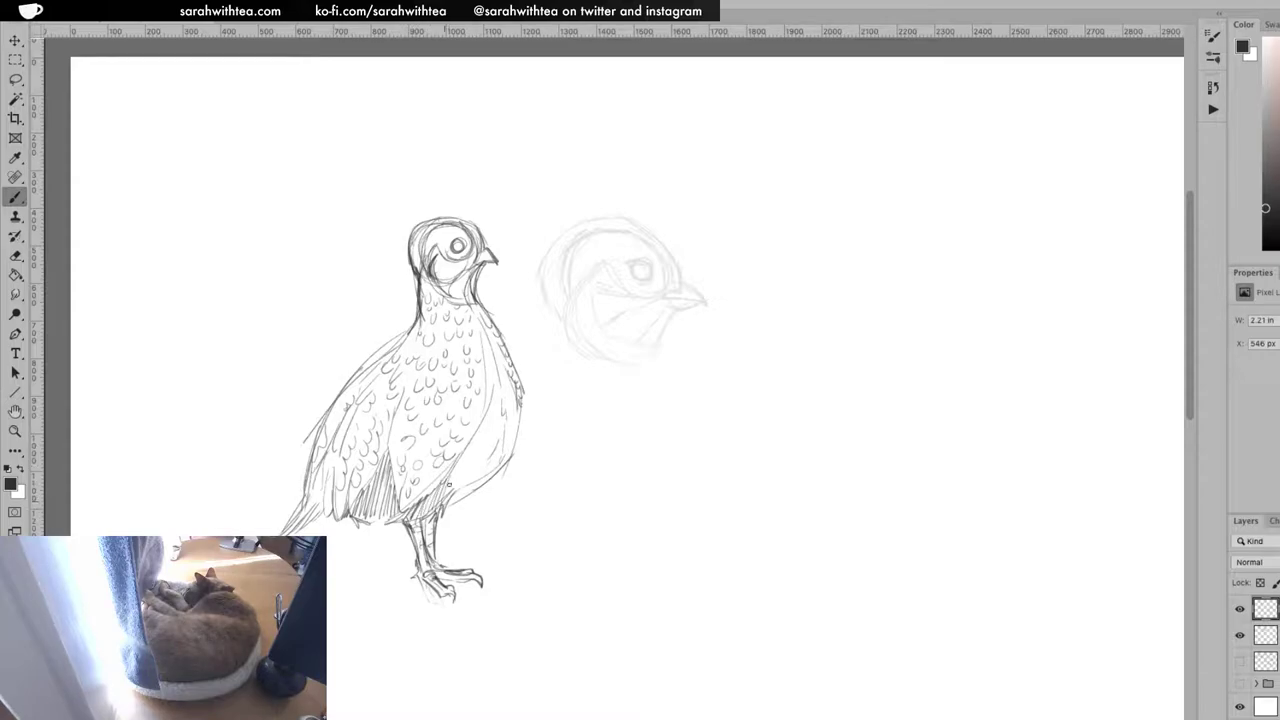
pyautogui.moveTo(456, 477)
pyautogui.mouseDown()
pyautogui.moveTo(482, 432)
pyautogui.moveTo(488, 455)
pyautogui.mouseUp()
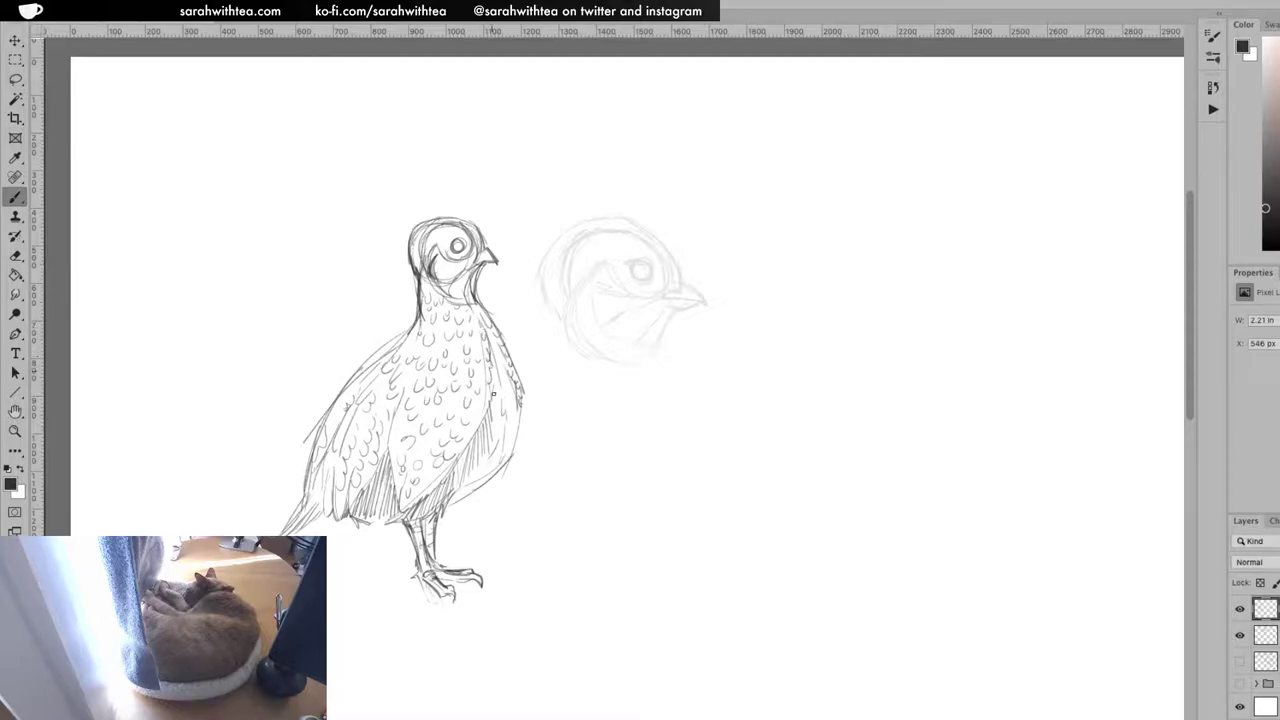
pyautogui.moveTo(479, 411); pyautogui.dragTo(470, 420)
pyautogui.moveTo(502, 350); pyautogui.dragTo(496, 404)
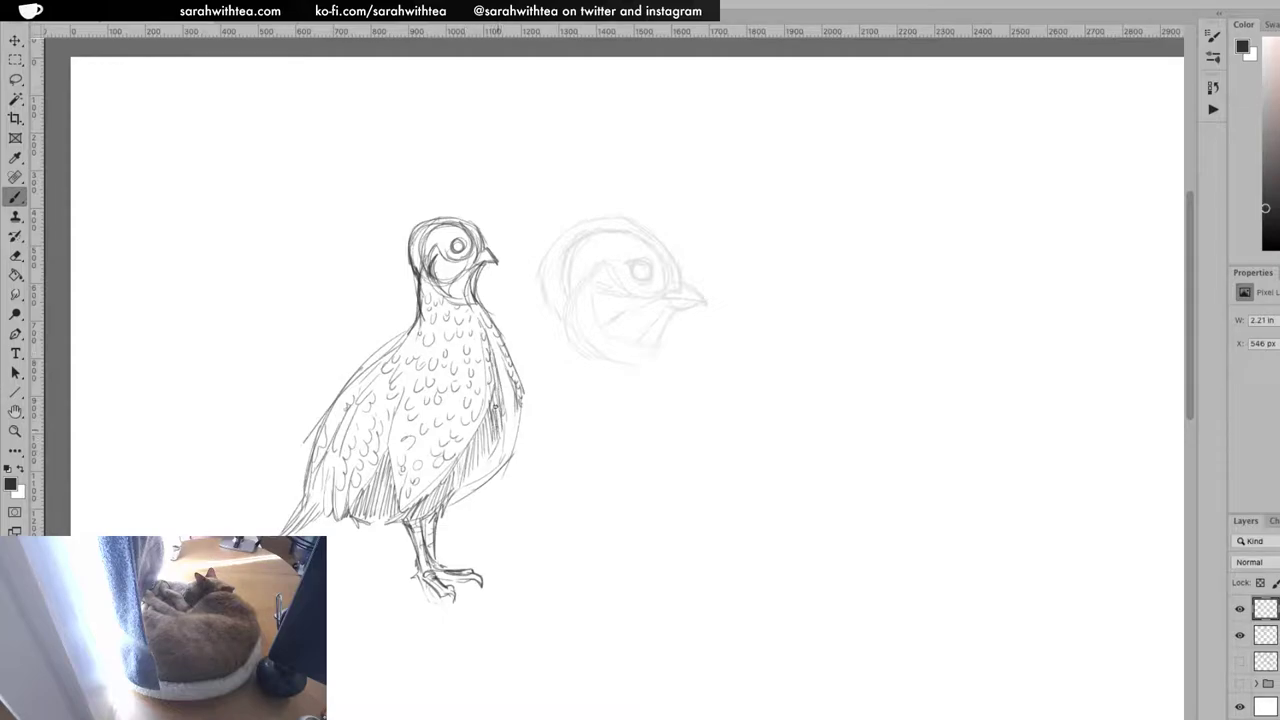
pyautogui.moveTo(497, 342)
pyautogui.mouseDown()
pyautogui.moveTo(505, 394)
pyautogui.moveTo(509, 352)
pyautogui.moveTo(518, 422)
pyautogui.mouseUp()
# Darken the eye, shade the cheek patch with hatching and strengthen the dark band around the face
pyautogui.moveTo(453, 245)
pyautogui.mouseDown()
pyautogui.moveTo(489, 260)
pyautogui.moveTo(472, 292)
pyautogui.mouseUp()
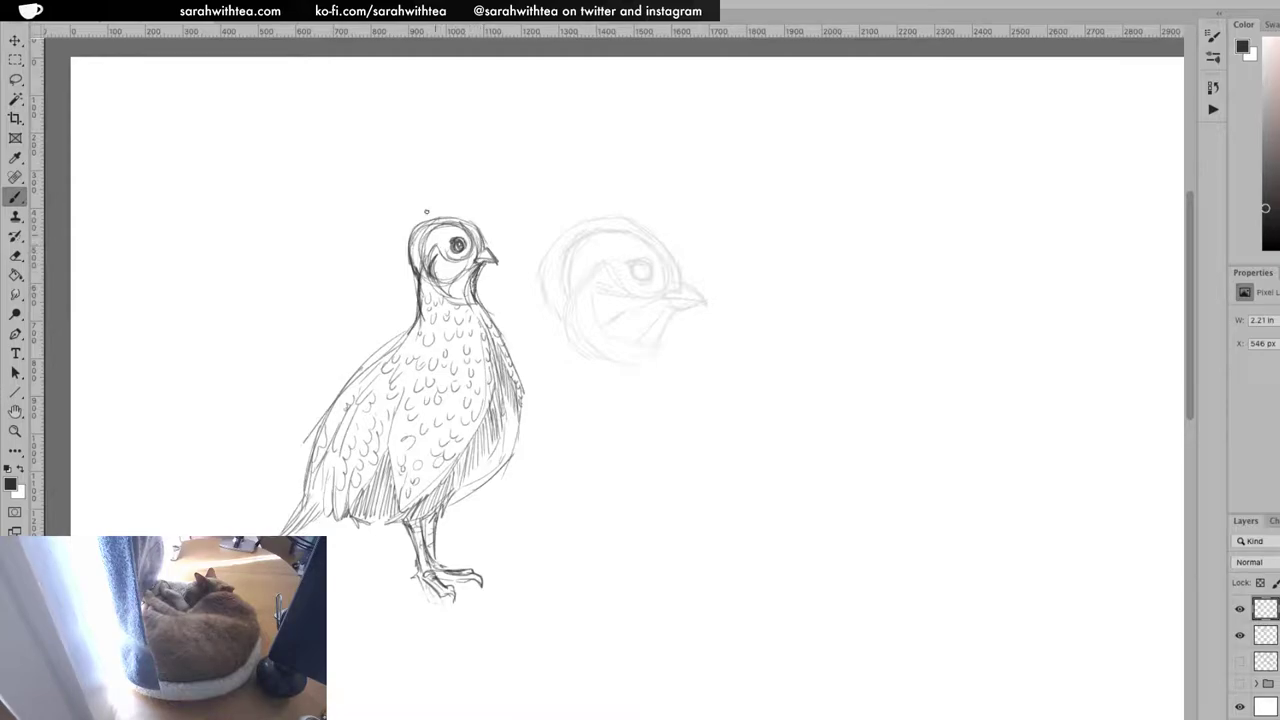
pyautogui.moveTo(436, 246)
pyautogui.mouseDown()
pyautogui.moveTo(440, 260)
pyautogui.moveTo(456, 264)
pyautogui.moveTo(438, 243)
pyautogui.moveTo(434, 258)
pyautogui.moveTo(467, 255)
pyautogui.moveTo(442, 276)
pyautogui.mouseUp()
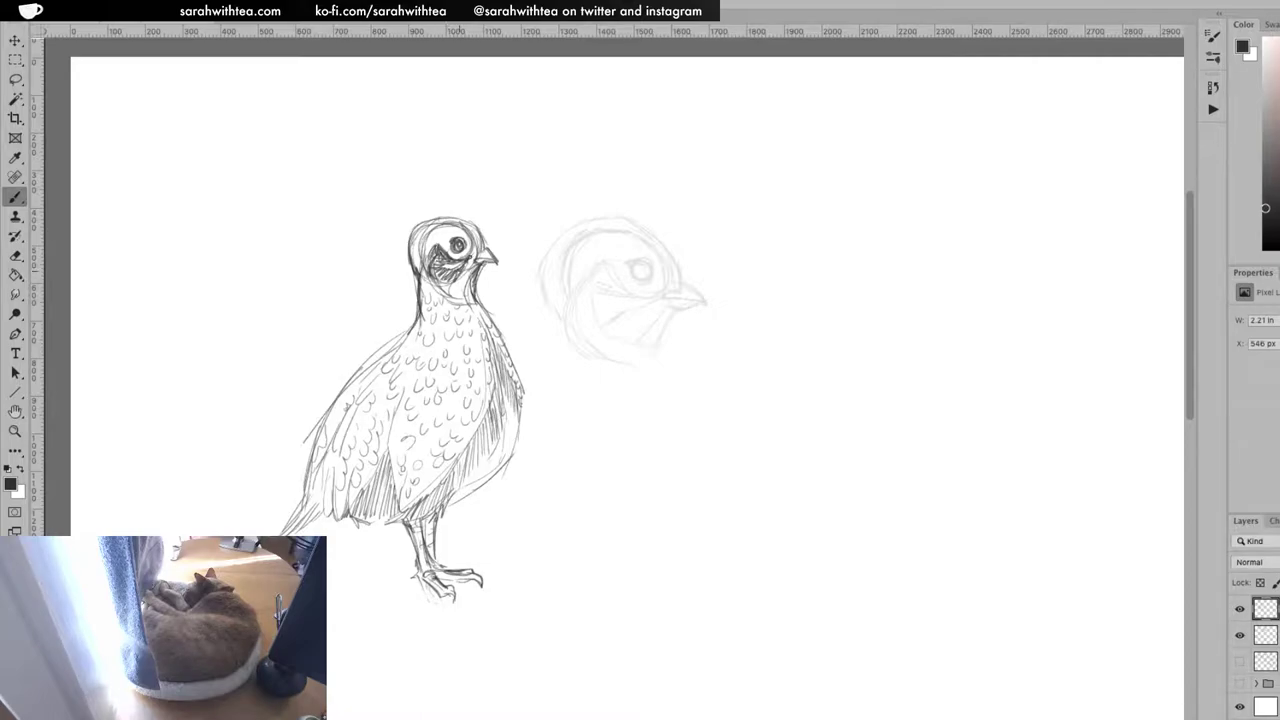
pyautogui.moveTo(475, 250); pyautogui.dragTo(477, 230)
pyautogui.moveTo(463, 257)
pyautogui.mouseDown()
pyautogui.moveTo(470, 268)
pyautogui.moveTo(421, 263)
pyautogui.moveTo(423, 240)
pyautogui.moveTo(417, 267)
pyautogui.mouseUp()
pyautogui.moveTo(430, 222); pyautogui.dragTo(406, 262)
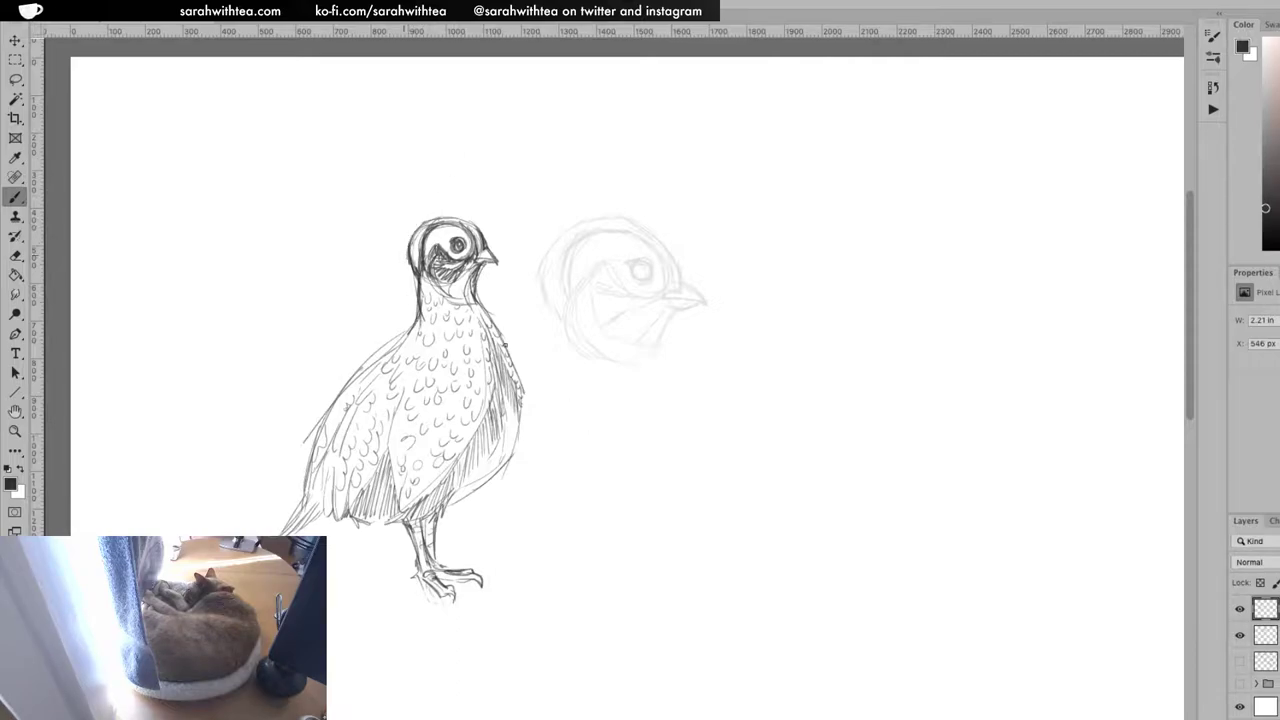
# Shade the crown and nape, thicken the dark collar under the throat, and darken the eye and beak tip
pyautogui.moveTo(410, 267); pyautogui.dragTo(417, 287)
pyautogui.moveTo(428, 222)
pyautogui.mouseDown()
pyautogui.moveTo(410, 246)
pyautogui.moveTo(418, 272)
pyautogui.mouseUp()
pyautogui.moveTo(446, 219)
pyautogui.mouseDown()
pyautogui.moveTo(481, 235)
pyautogui.moveTo(456, 300)
pyautogui.moveTo(474, 306)
pyautogui.moveTo(442, 298)
pyautogui.moveTo(481, 300)
pyautogui.mouseUp()
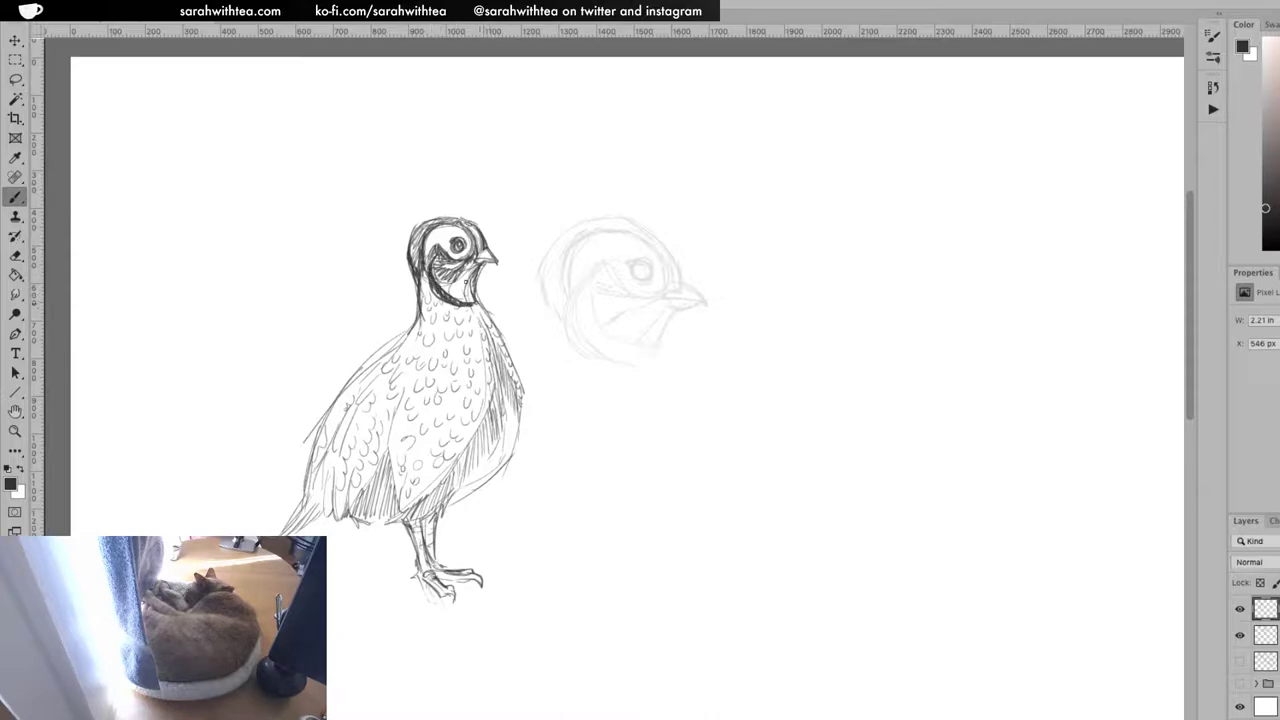
pyautogui.moveTo(454, 244); pyautogui.dragTo(450, 238)
pyautogui.moveTo(484, 262)
pyautogui.mouseDown()
pyautogui.moveTo(496, 250)
pyautogui.moveTo(497, 264)
pyautogui.mouseUp()
# Hide the faded large head sketch and delete its layer
pyautogui.click(1240, 635)
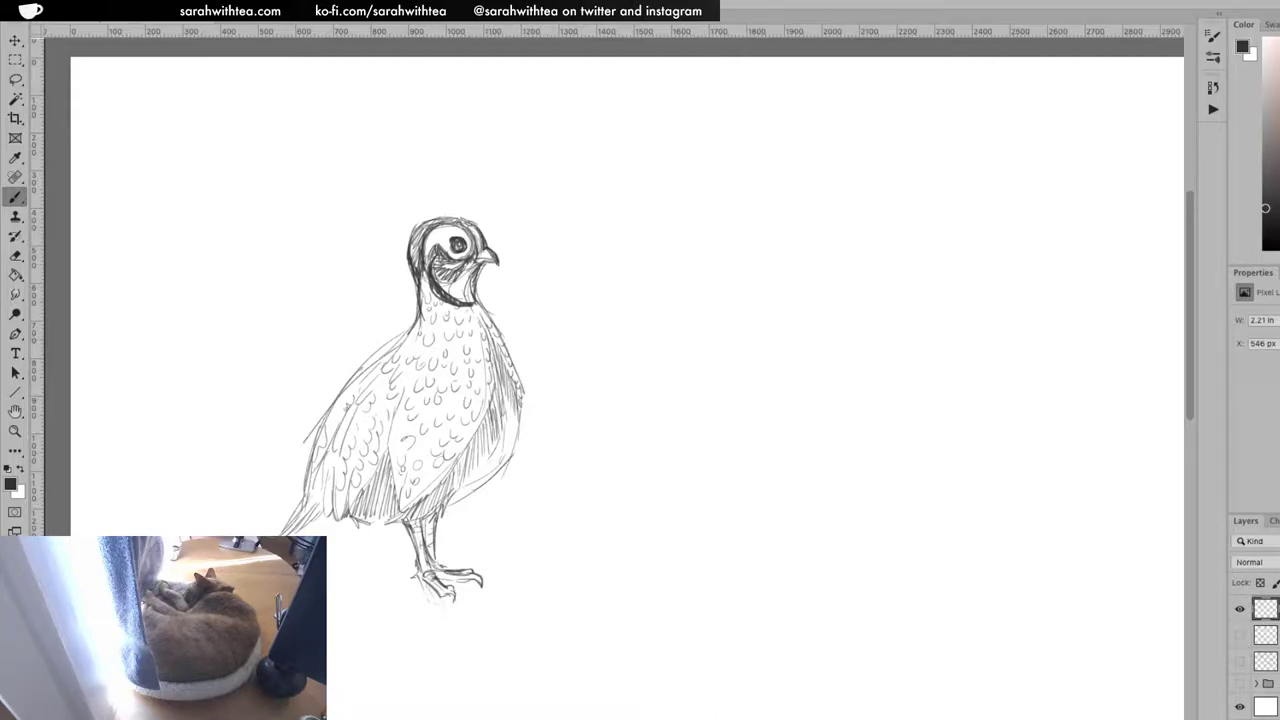
pyautogui.press('Delete')
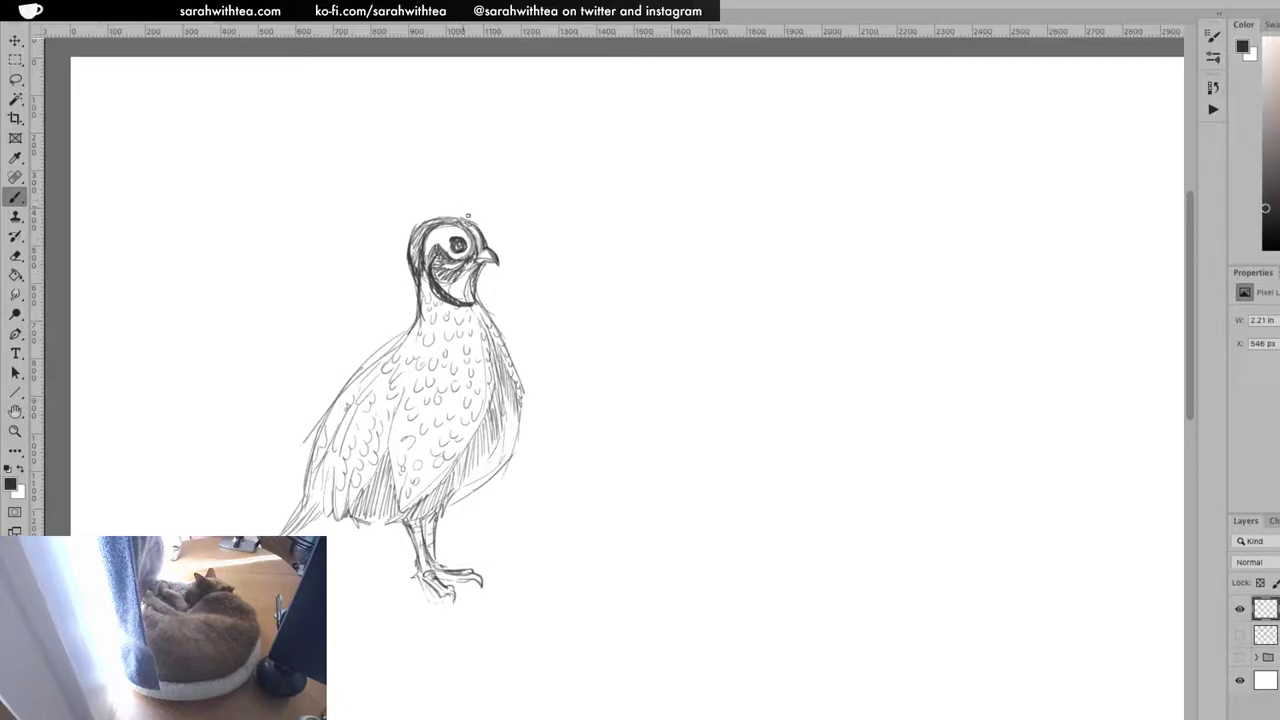
# Erase the stray construction lines around the eye, cheek, throat and crown of the bird's head
pyautogui.press('z')
pyautogui.moveTo(515, 259)
pyautogui.mouseDown()
pyautogui.moveTo(526, 257)
pyautogui.moveTo(494, 264)
pyautogui.mouseUp()
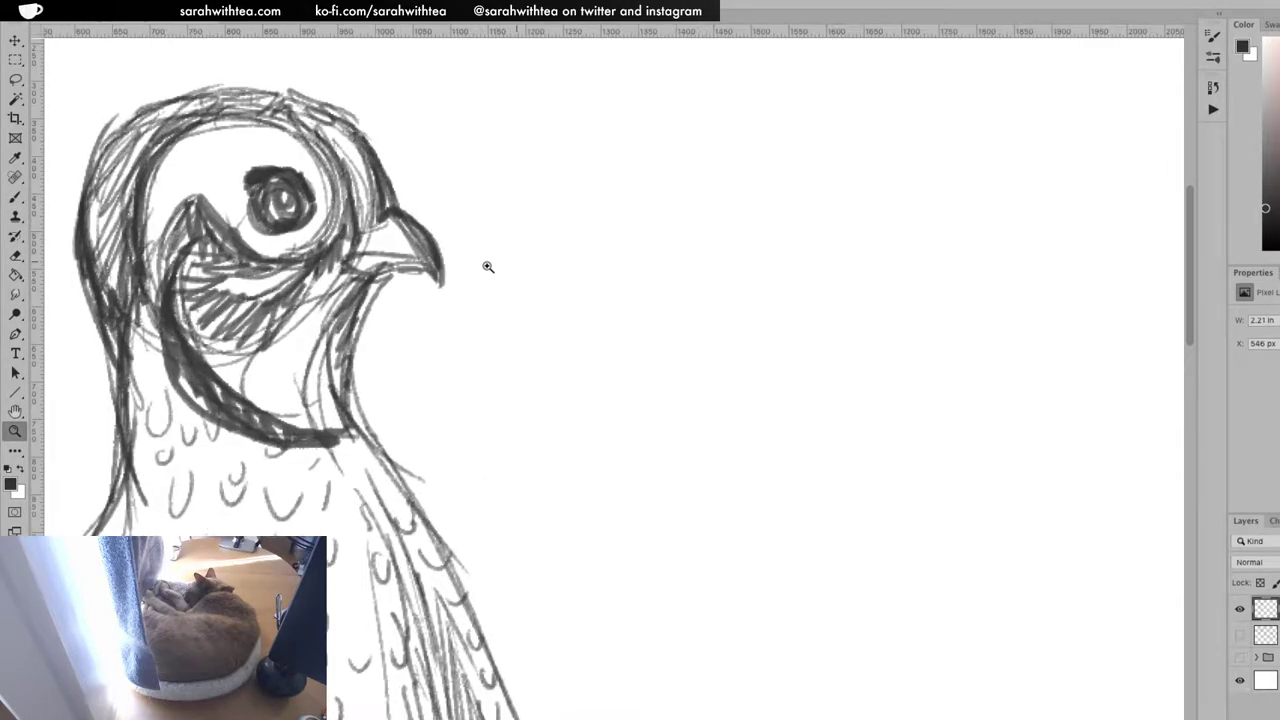
pyautogui.press('r')
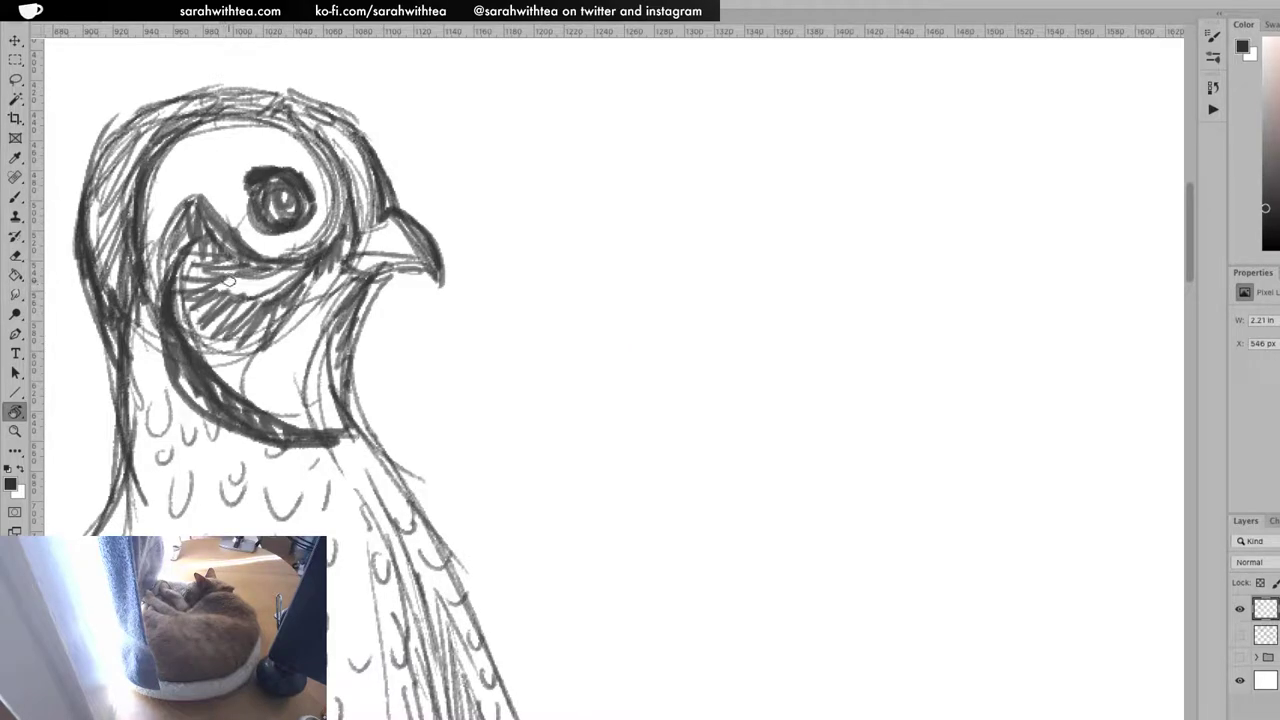
pyautogui.press('e')
pyautogui.moveTo(324, 233)
pyautogui.mouseDown()
pyautogui.moveTo(275, 251)
pyautogui.moveTo(301, 250)
pyautogui.moveTo(318, 213)
pyautogui.moveTo(317, 229)
pyautogui.moveTo(273, 255)
pyautogui.moveTo(320, 231)
pyautogui.moveTo(319, 176)
pyautogui.moveTo(296, 143)
pyautogui.moveTo(332, 197)
pyautogui.moveTo(316, 160)
pyautogui.mouseUp()
pyautogui.moveTo(283, 97)
pyautogui.mouseDown()
pyautogui.moveTo(141, 107)
pyautogui.moveTo(71, 183)
pyautogui.moveTo(130, 116)
pyautogui.moveTo(70, 205)
pyautogui.moveTo(118, 129)
pyautogui.moveTo(105, 142)
pyautogui.moveTo(222, 75)
pyautogui.moveTo(87, 148)
pyautogui.moveTo(283, 71)
pyautogui.moveTo(352, 84)
pyautogui.moveTo(293, 84)
pyautogui.moveTo(375, 112)
pyautogui.moveTo(384, 136)
pyautogui.moveTo(340, 137)
pyautogui.moveTo(365, 202)
pyautogui.moveTo(337, 136)
pyautogui.moveTo(340, 290)
pyautogui.moveTo(311, 311)
pyautogui.moveTo(325, 292)
pyautogui.moveTo(292, 399)
pyautogui.moveTo(309, 344)
pyautogui.moveTo(274, 396)
pyautogui.moveTo(231, 369)
pyautogui.moveTo(312, 411)
pyautogui.moveTo(242, 381)
pyautogui.moveTo(273, 410)
pyautogui.moveTo(271, 365)
pyautogui.moveTo(297, 334)
pyautogui.moveTo(294, 379)
pyautogui.moveTo(333, 295)
pyautogui.moveTo(286, 347)
pyautogui.moveTo(153, 224)
pyautogui.moveTo(152, 201)
pyautogui.moveTo(152, 283)
pyautogui.moveTo(180, 145)
pyautogui.moveTo(168, 220)
pyautogui.mouseUp()
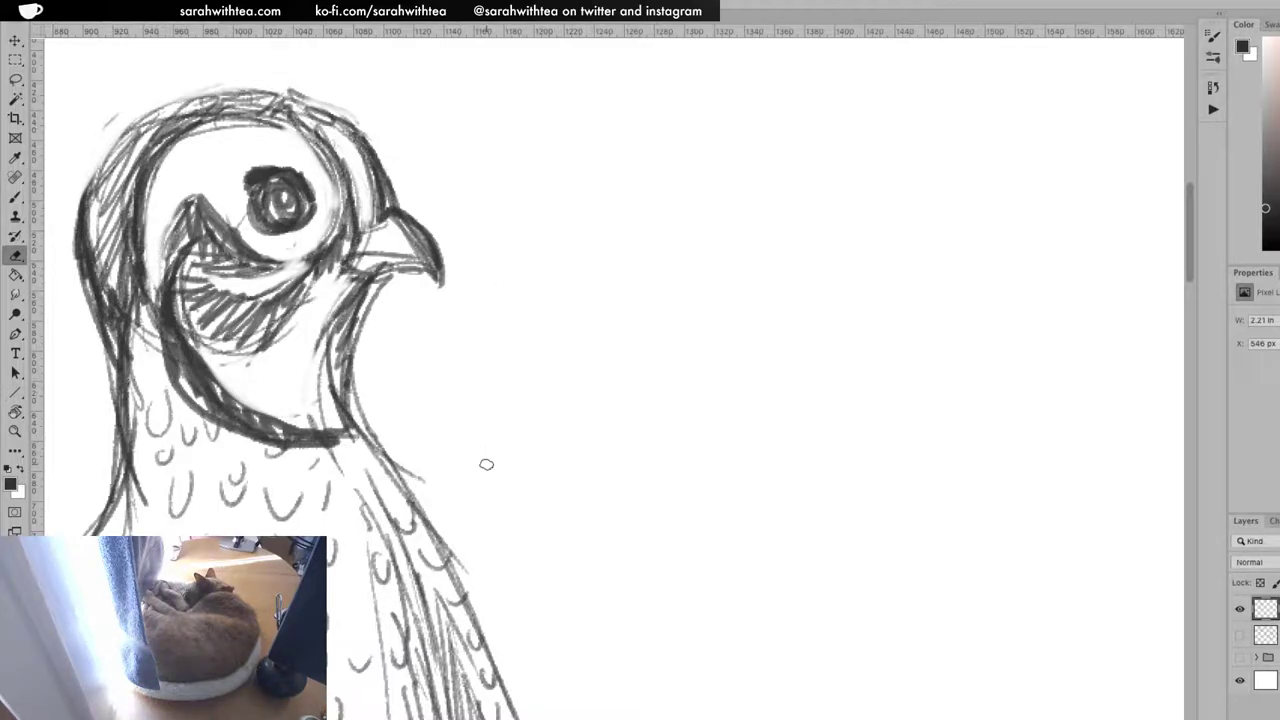
# Darken the standing bird's outline from the base of the neck along the back to the top of the wing
pyautogui.press('z')
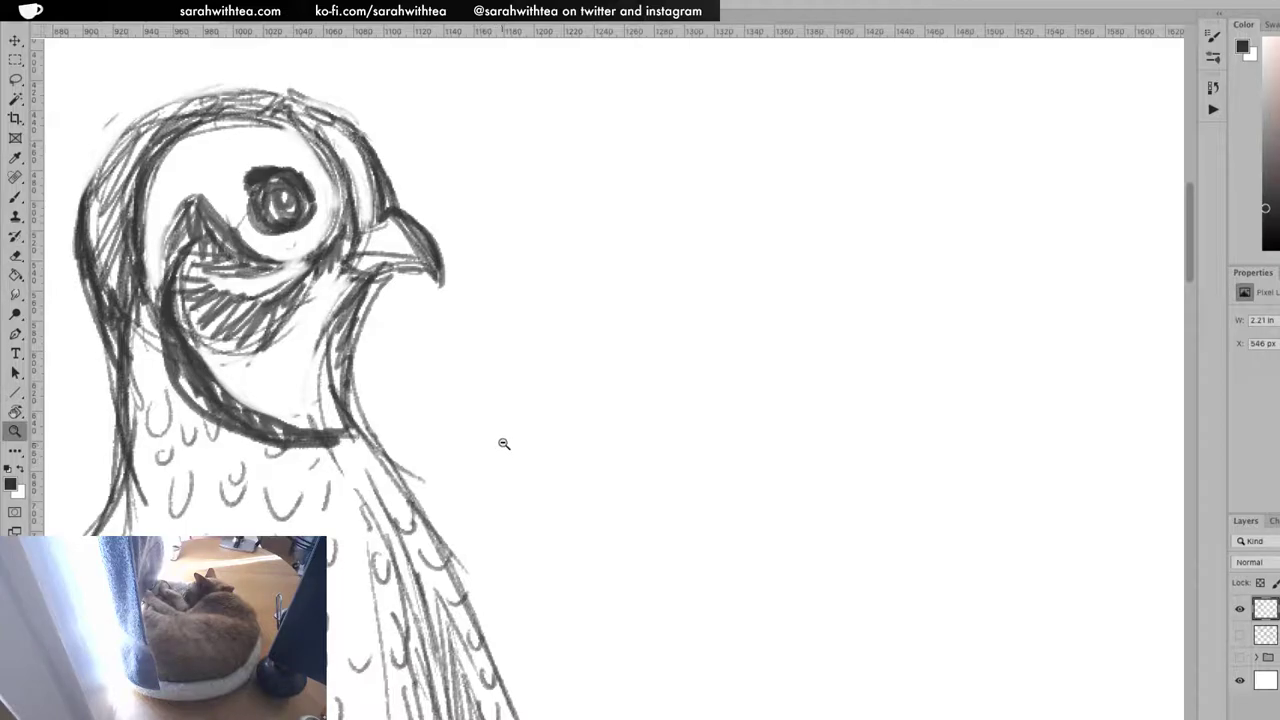
pyautogui.keyDown('alt'); pyautogui.click(504, 448); pyautogui.keyUp('alt')
pyautogui.keyDown('alt'); pyautogui.click(510, 465); pyautogui.keyUp('alt')
pyautogui.keyDown('alt'); pyautogui.click(521, 484); pyautogui.keyUp('alt')
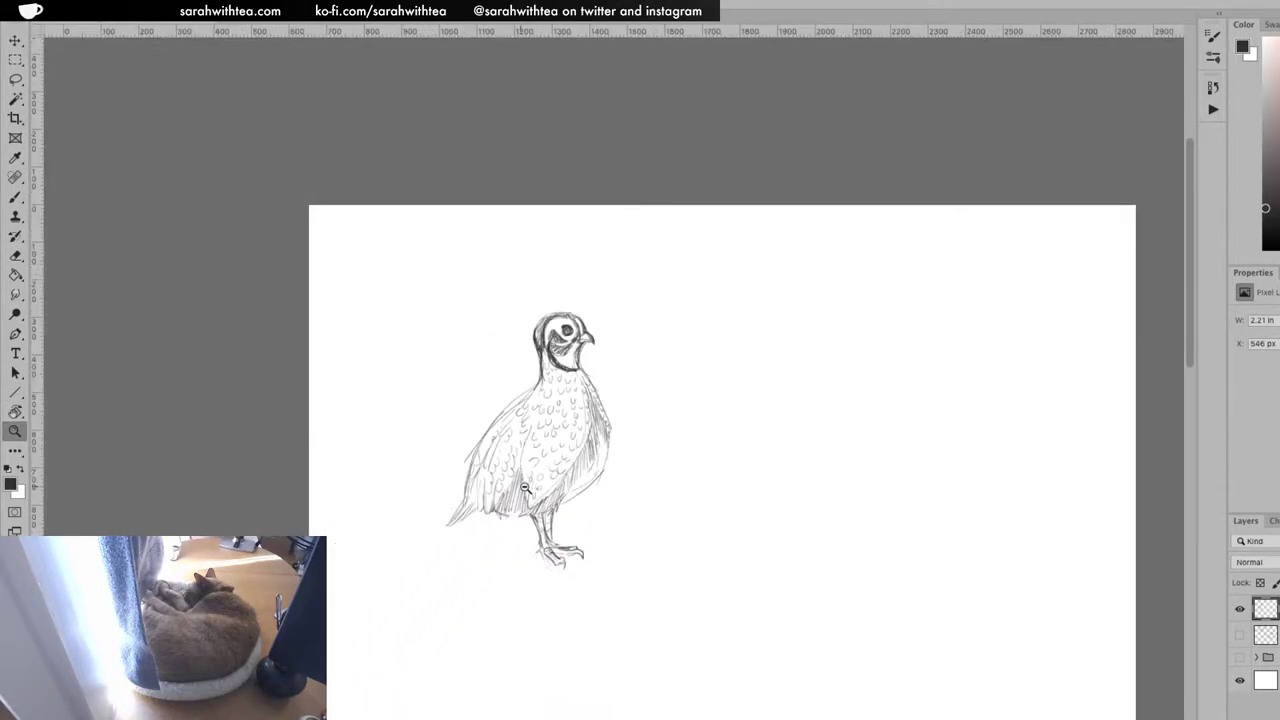
pyautogui.click(557, 430)
pyautogui.click(557, 428)
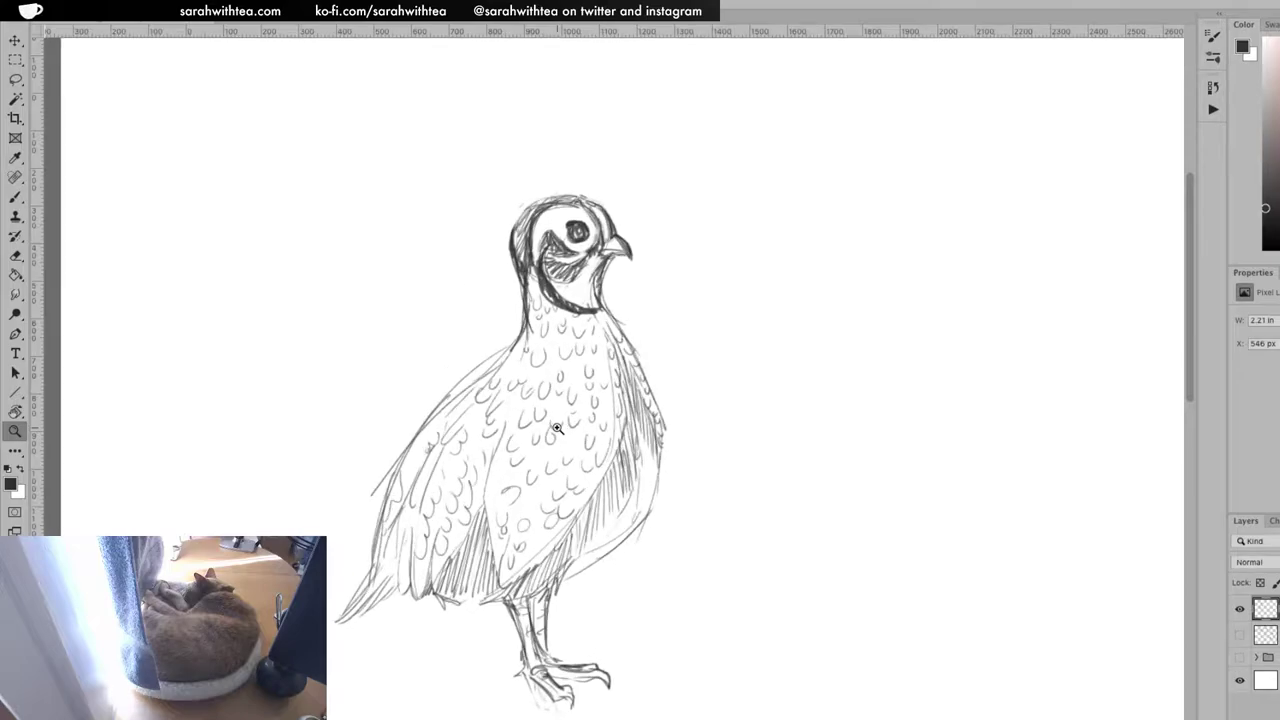
pyautogui.click(558, 451)
pyautogui.press('b')
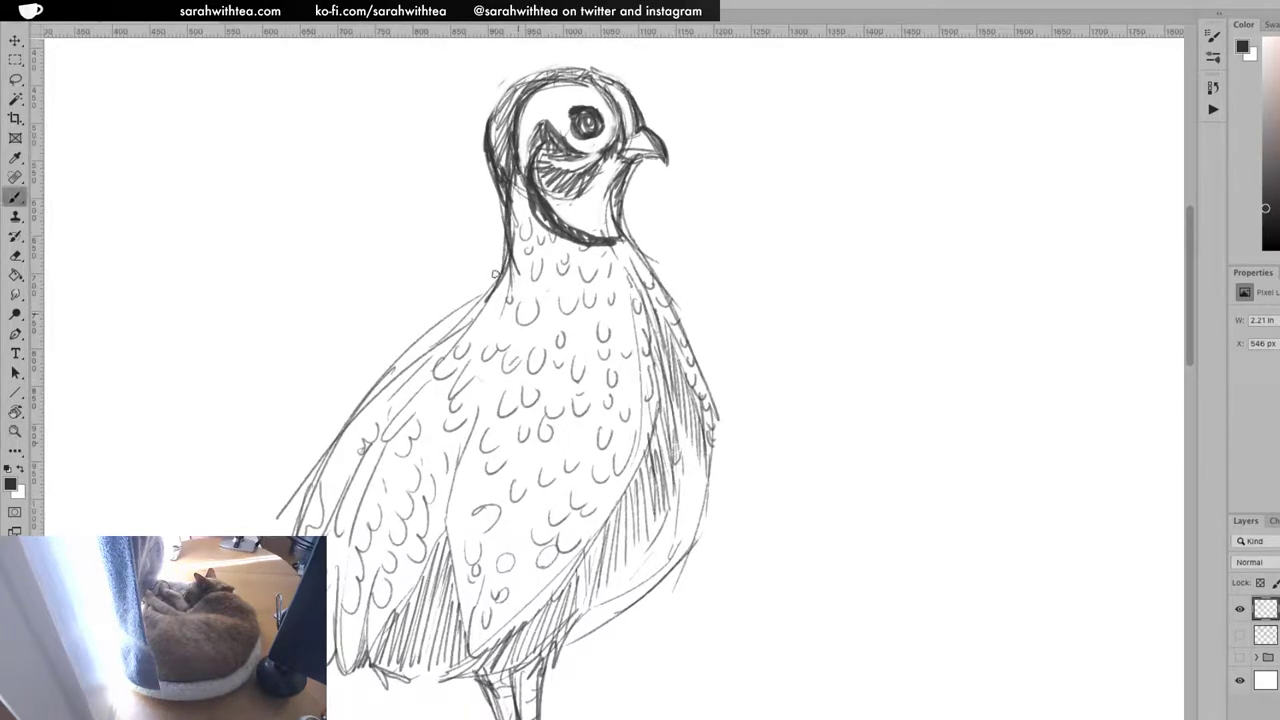
pyautogui.moveTo(506, 243); pyautogui.dragTo(428, 350)
pyautogui.moveTo(474, 300)
pyautogui.mouseDown()
pyautogui.moveTo(412, 356)
pyautogui.moveTo(464, 325)
pyautogui.moveTo(360, 405)
pyautogui.mouseUp()
pyautogui.moveTo(428, 334); pyautogui.dragTo(335, 468)
pyautogui.moveTo(374, 385); pyautogui.dragTo(330, 446)
pyautogui.moveTo(392, 391); pyautogui.dragTo(463, 331)
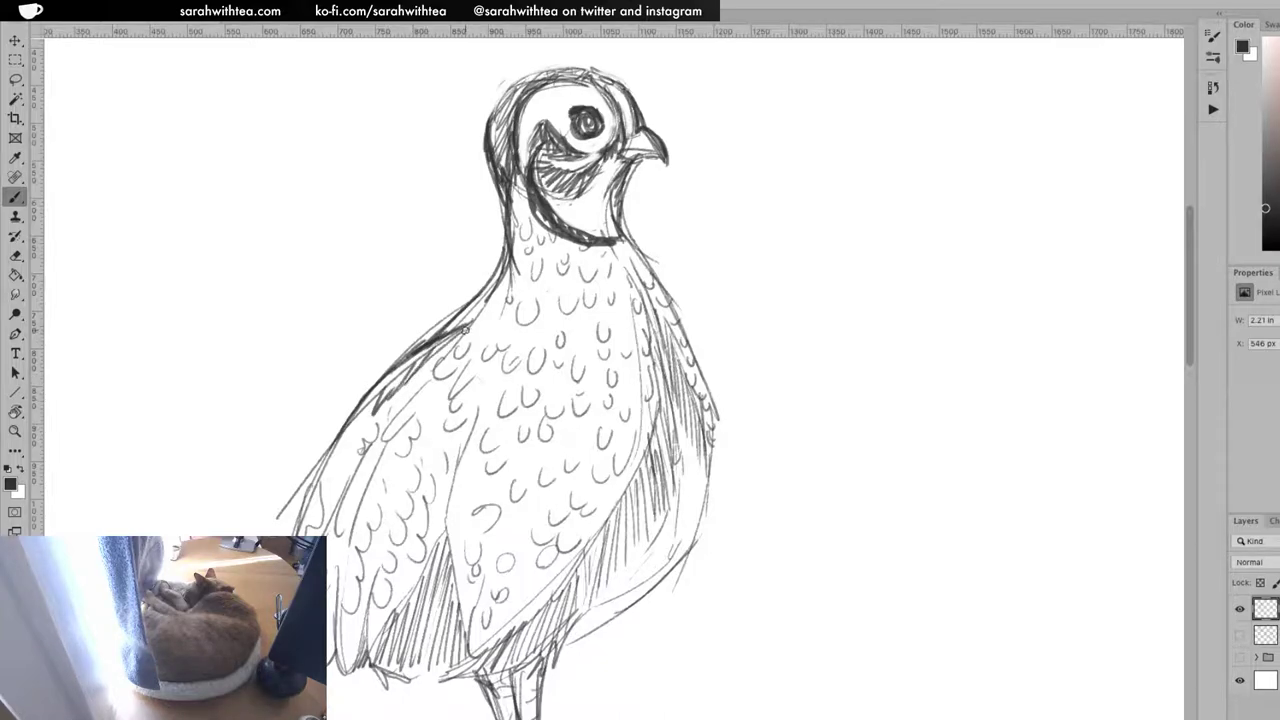
# Fill the standing bird's inner wing feathers with rows of dark spots
pyautogui.moveTo(377, 410)
pyautogui.mouseDown()
pyautogui.moveTo(334, 460)
pyautogui.moveTo(404, 390)
pyautogui.moveTo(394, 404)
pyautogui.moveTo(412, 430)
pyautogui.moveTo(374, 488)
pyautogui.moveTo(350, 592)
pyautogui.mouseUp()
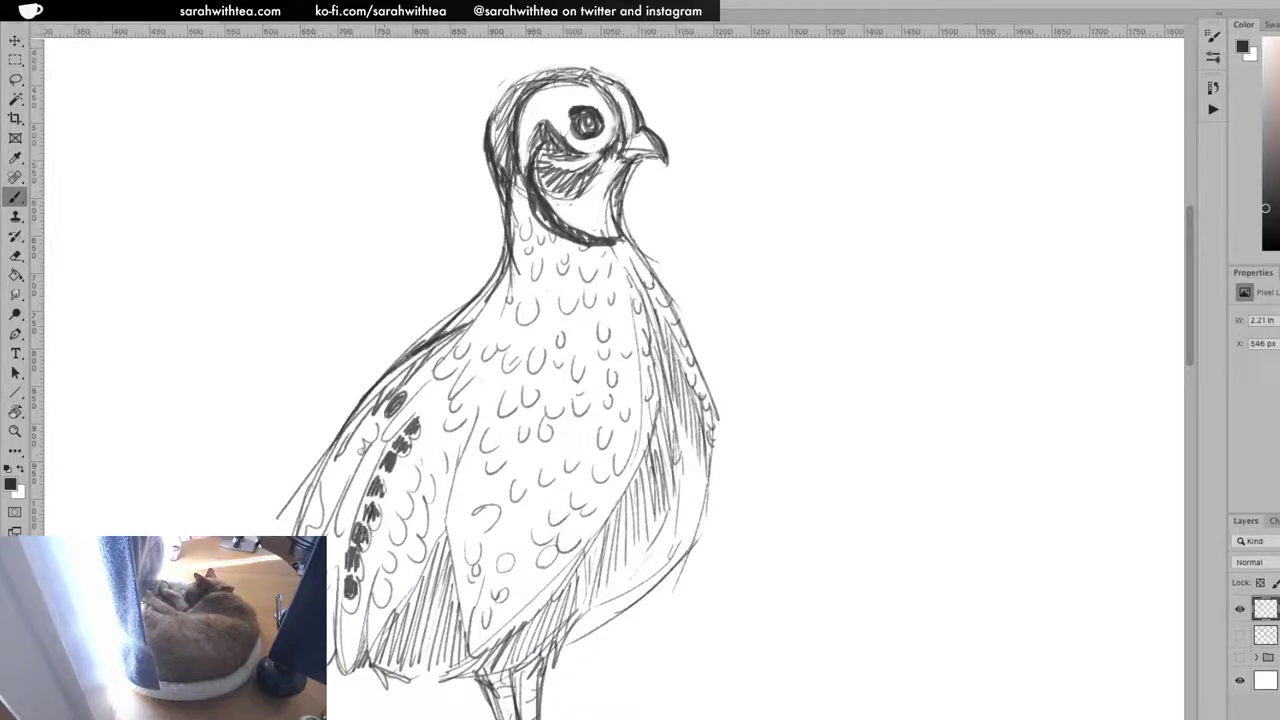
pyautogui.moveTo(384, 560)
pyautogui.mouseDown()
pyautogui.moveTo(389, 527)
pyautogui.moveTo(385, 543)
pyautogui.moveTo(410, 480)
pyautogui.moveTo(415, 492)
pyautogui.moveTo(422, 481)
pyautogui.moveTo(415, 552)
pyautogui.mouseUp()
pyautogui.moveTo(426, 481)
pyautogui.mouseDown()
pyautogui.moveTo(430, 510)
pyautogui.moveTo(446, 446)
pyautogui.mouseUp()
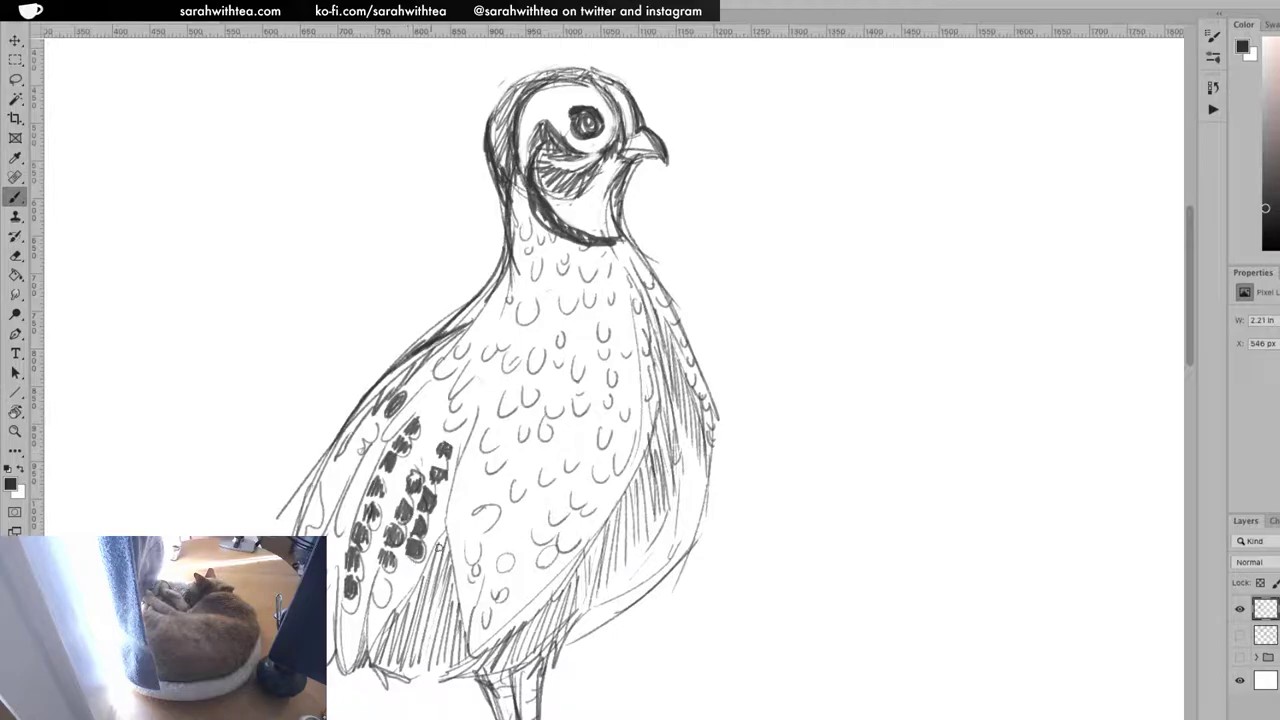
pyautogui.moveTo(402, 570)
pyautogui.mouseDown()
pyautogui.moveTo(376, 584)
pyautogui.moveTo(371, 622)
pyautogui.moveTo(386, 598)
pyautogui.moveTo(344, 610)
pyautogui.moveTo(348, 645)
pyautogui.mouseUp()
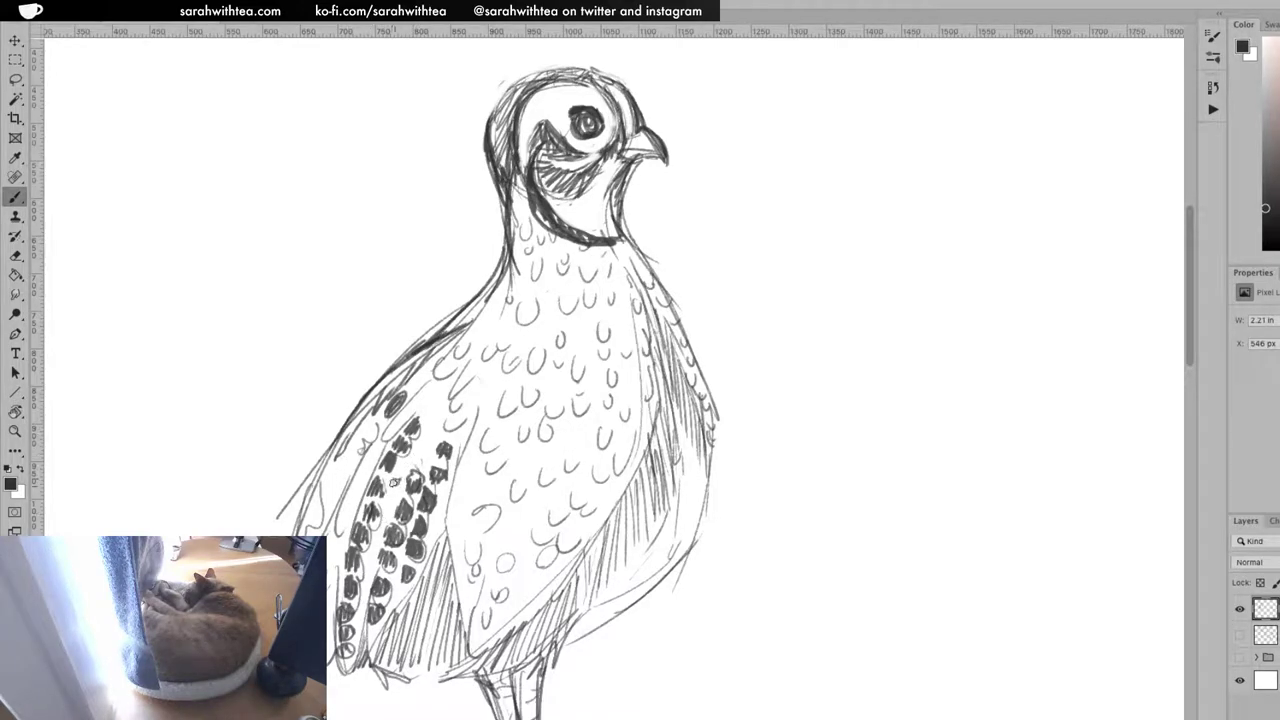
pyautogui.moveTo(418, 450)
pyautogui.mouseDown()
pyautogui.moveTo(432, 422)
pyautogui.moveTo(456, 422)
pyautogui.moveTo(450, 412)
pyautogui.mouseUp()
# Add dark spots between the existing rows and along the outer edge of the standing bird's wing
pyautogui.moveTo(323, 634); pyautogui.dragTo(334, 586)
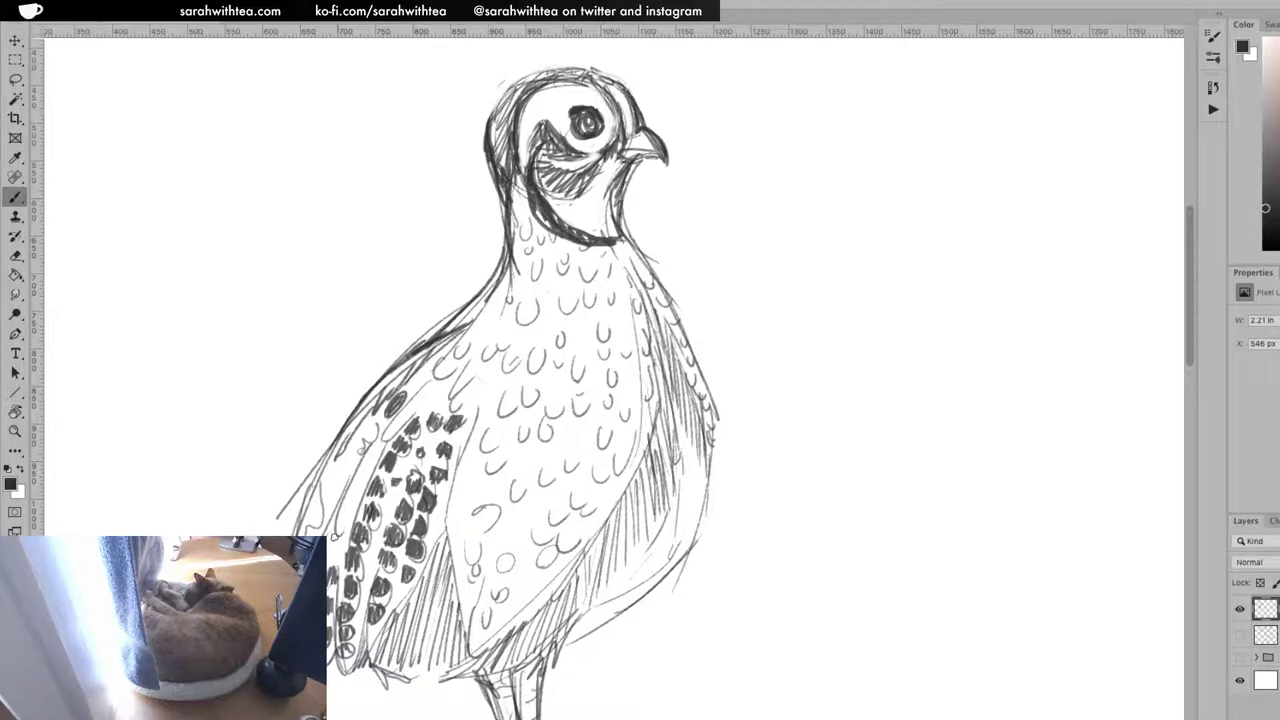
pyautogui.moveTo(336, 530); pyautogui.dragTo(340, 556)
pyautogui.moveTo(343, 504)
pyautogui.mouseDown()
pyautogui.moveTo(340, 522)
pyautogui.moveTo(356, 520)
pyautogui.mouseUp()
pyautogui.moveTo(358, 476)
pyautogui.mouseDown()
pyautogui.moveTo(354, 494)
pyautogui.moveTo(374, 468)
pyautogui.mouseUp()
pyautogui.moveTo(408, 440); pyautogui.dragTo(412, 452)
pyautogui.moveTo(307, 514)
pyautogui.mouseDown()
pyautogui.moveTo(310, 530)
pyautogui.moveTo(338, 452)
pyautogui.moveTo(340, 474)
pyautogui.moveTo(368, 416)
pyautogui.moveTo(370, 428)
pyautogui.mouseUp()
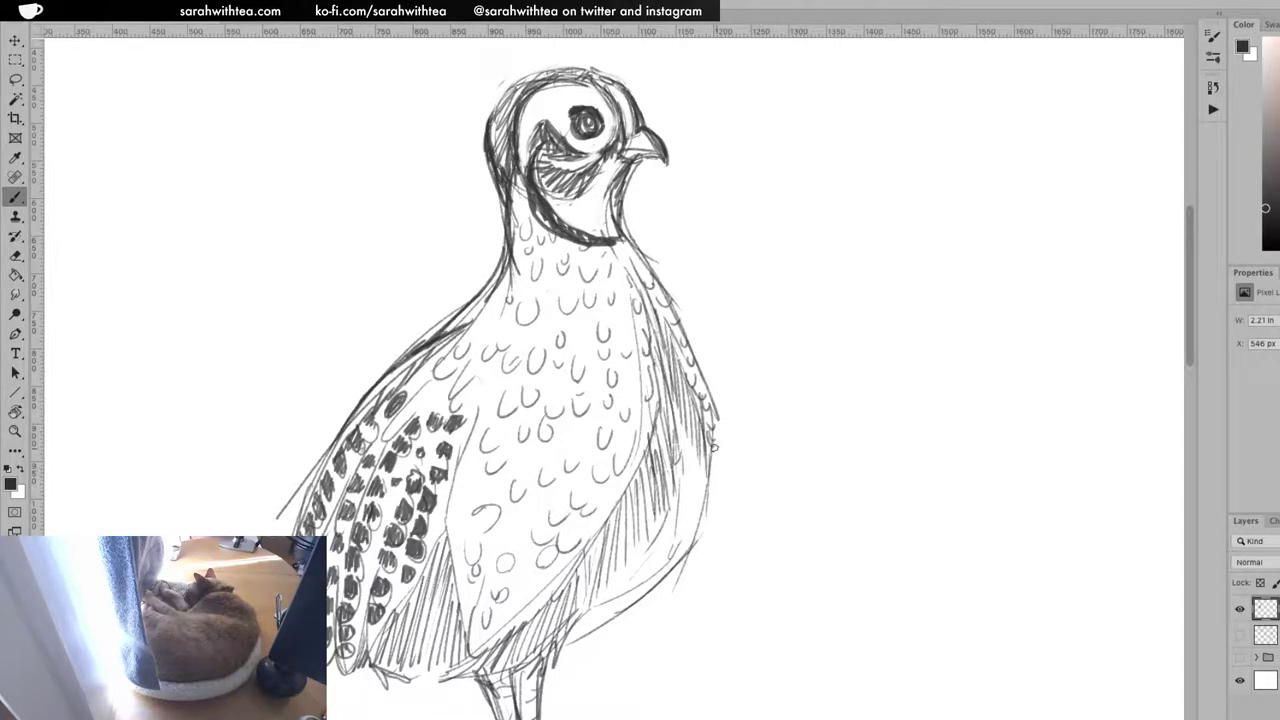
# Move the standing bird up and left, closer to the page's upper-left corner
pyautogui.press('z')
pyautogui.keyDown('alt'); pyautogui.click(701, 461); pyautogui.keyUp('alt')
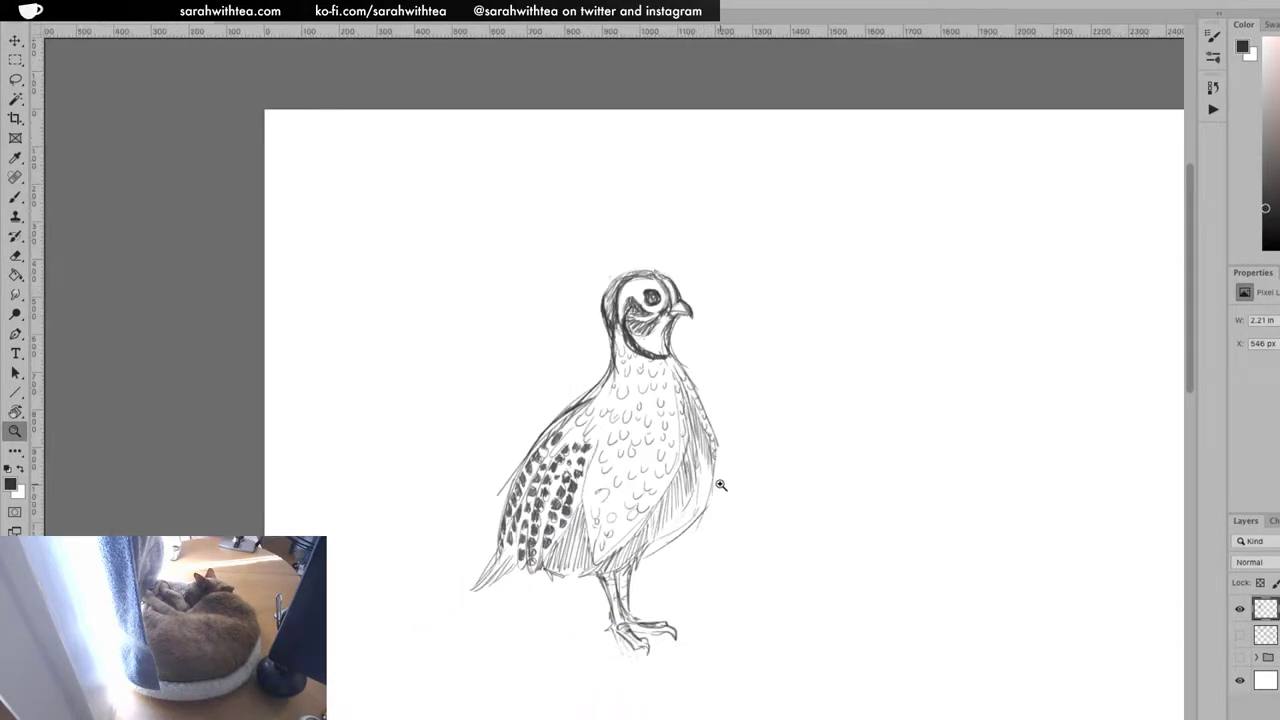
pyautogui.press('v')
pyautogui.moveTo(614, 515)
pyautogui.mouseDown()
pyautogui.moveTo(520, 450)
pyautogui.moveTo(553, 428)
pyautogui.mouseUp()
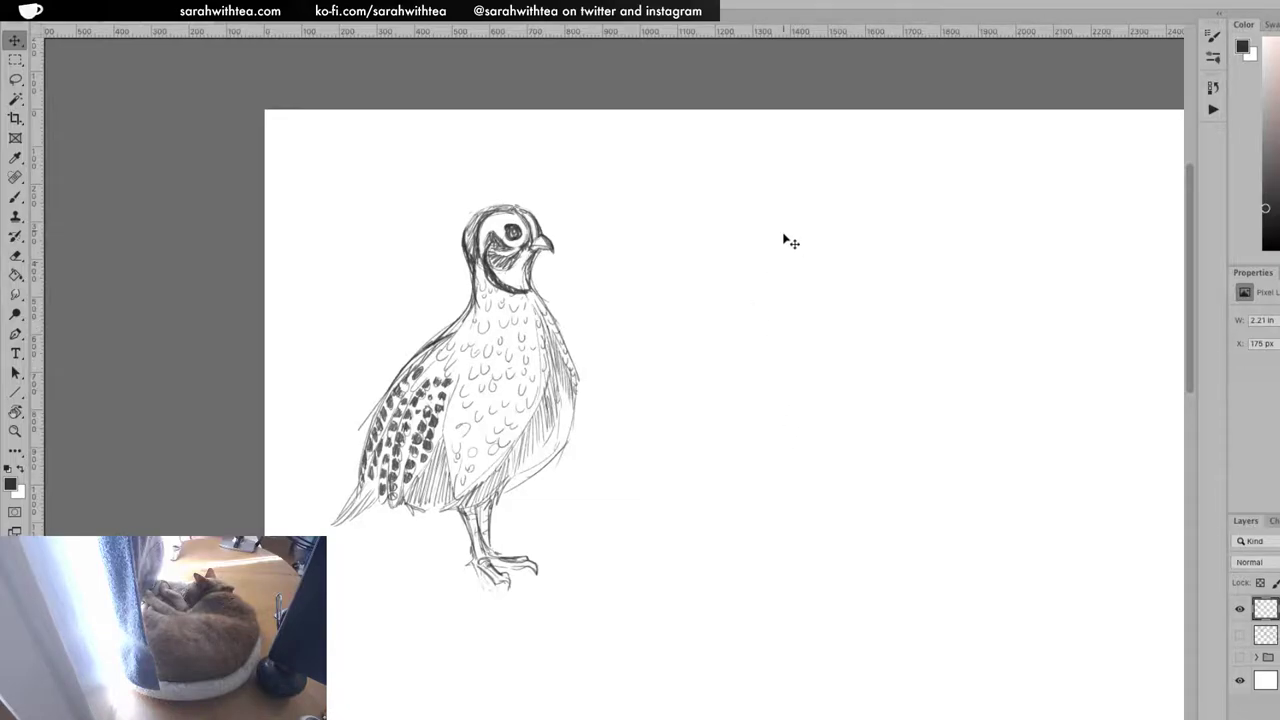
pyautogui.press('b')
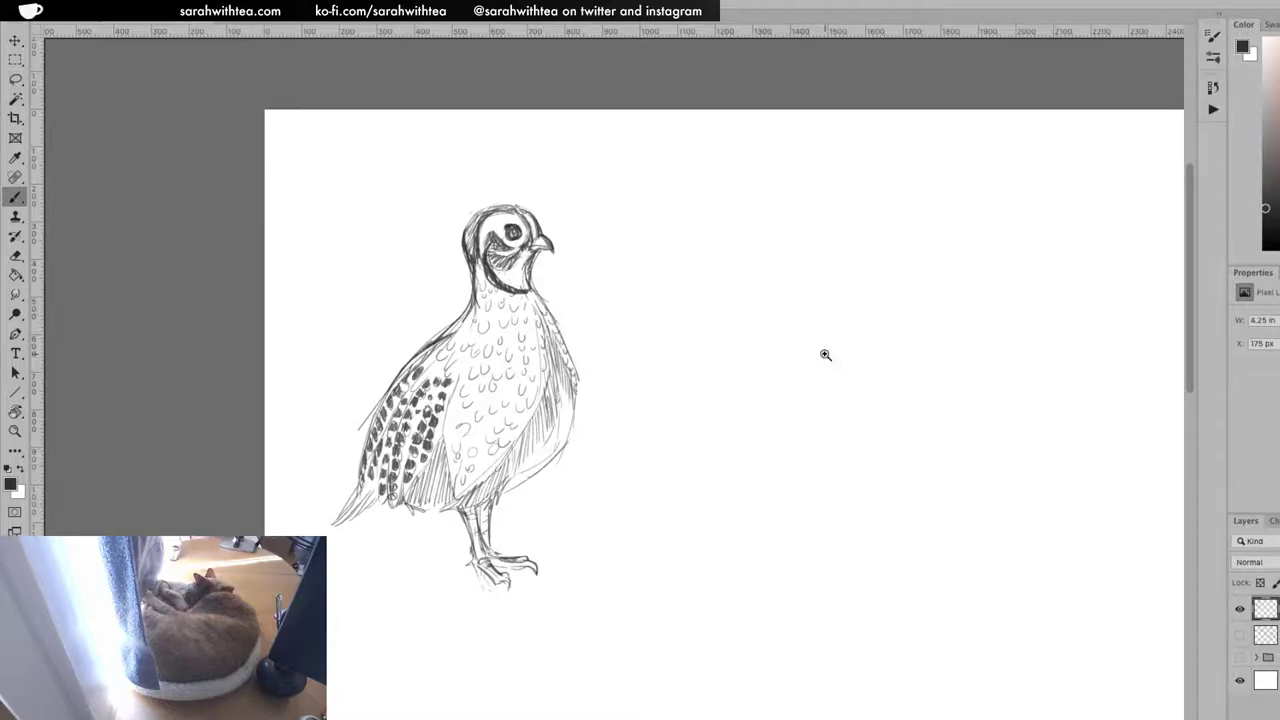
pyautogui.press('z')
pyautogui.click(825, 354)
pyautogui.click(825, 362)
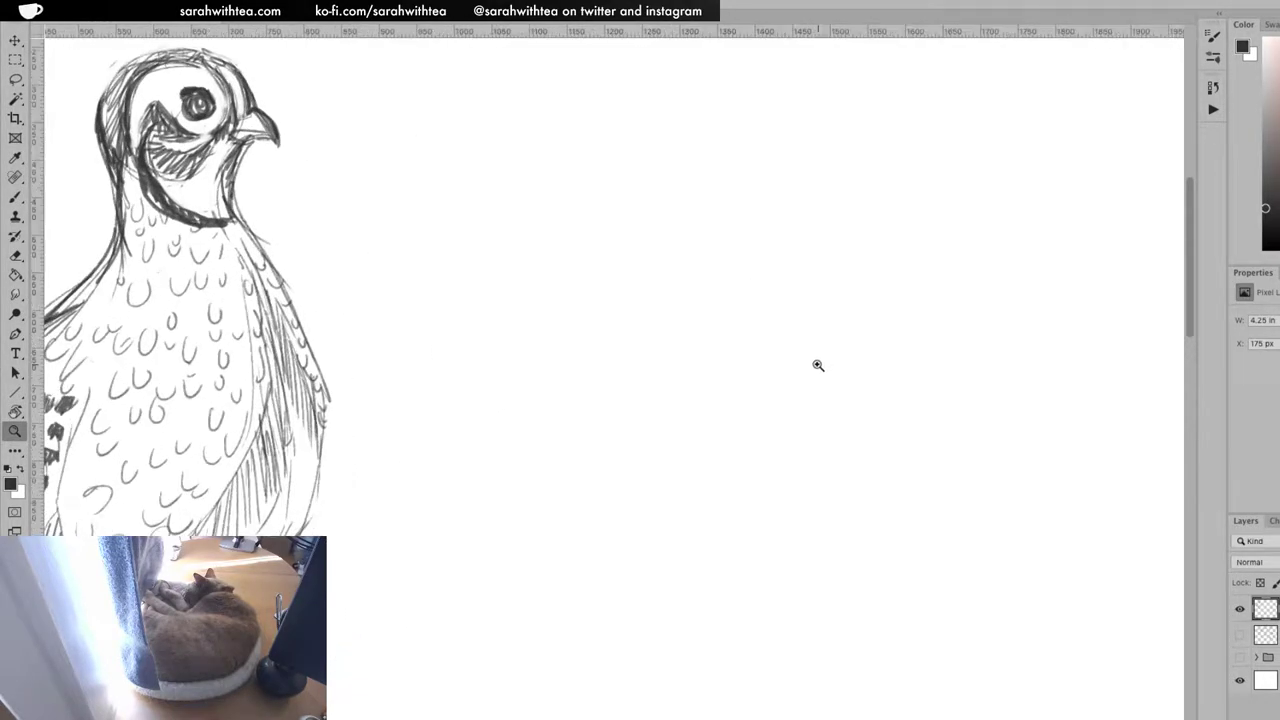
pyautogui.press('b')
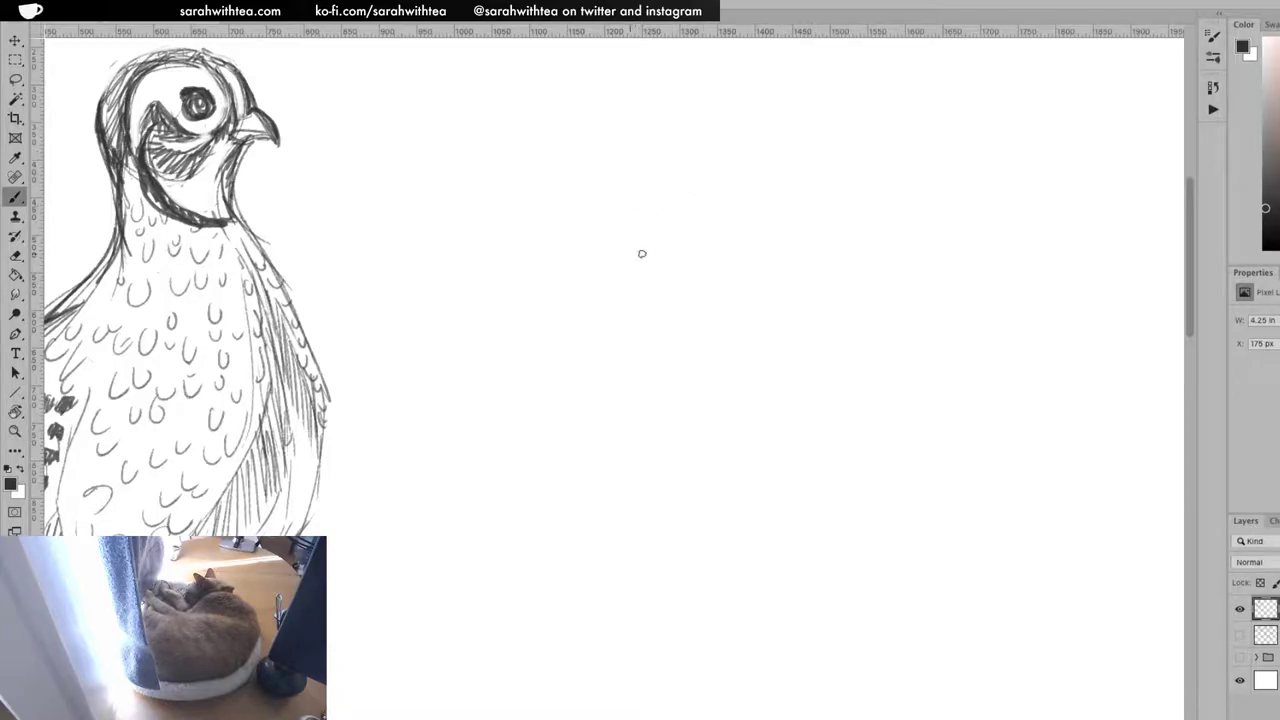
pyautogui.moveTo(628, 284)
pyautogui.mouseDown()
pyautogui.moveTo(657, 262)
pyautogui.moveTo(674, 201)
pyautogui.mouseUp()
pyautogui.moveTo(654, 256)
pyautogui.mouseDown()
pyautogui.moveTo(688, 197)
pyautogui.moveTo(706, 199)
pyautogui.moveTo(756, 264)
pyautogui.mouseUp()
pyautogui.moveTo(627, 285); pyautogui.dragTo(656, 287)
pyautogui.moveTo(668, 206); pyautogui.dragTo(692, 242)
pyautogui.moveTo(701, 186); pyautogui.dragTo(696, 193)
pyautogui.moveTo(708, 194); pyautogui.dragTo(711, 207)
pyautogui.moveTo(701, 279)
pyautogui.mouseDown()
pyautogui.moveTo(636, 286)
pyautogui.moveTo(652, 267)
pyautogui.moveTo(674, 288)
pyautogui.mouseUp()
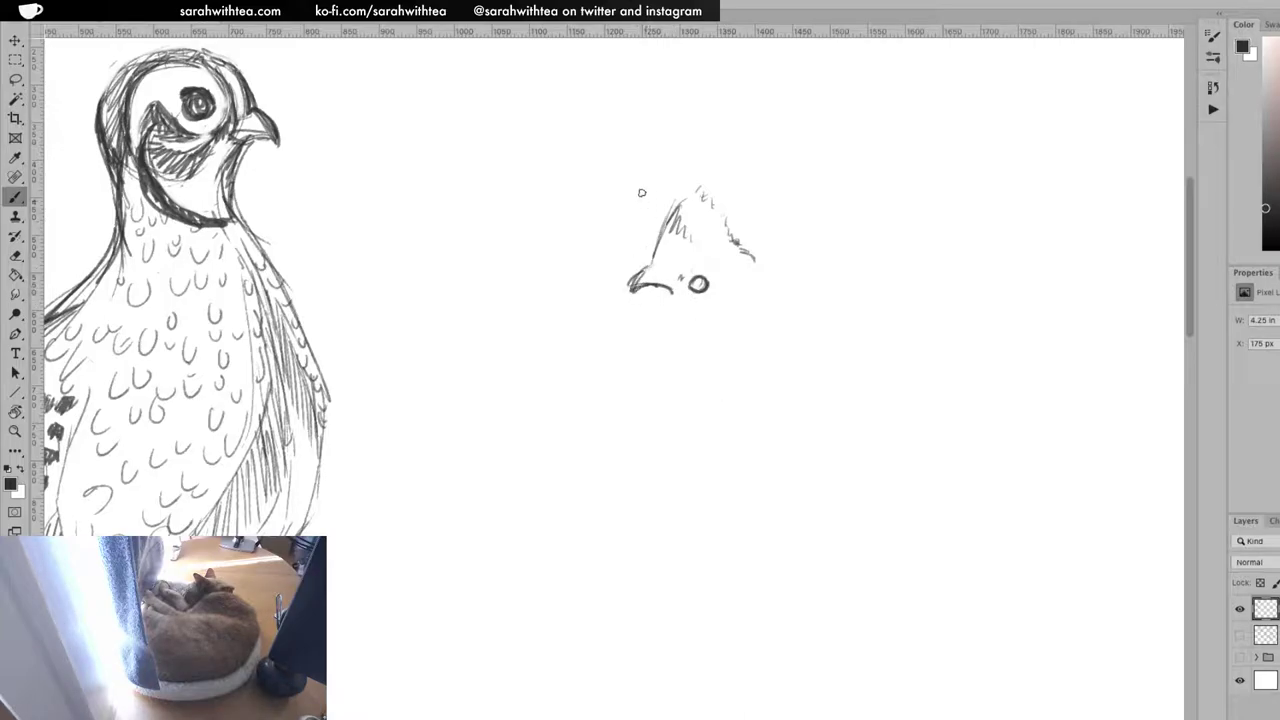
pyautogui.moveTo(650, 275); pyautogui.dragTo(674, 290)
pyautogui.moveTo(639, 287); pyautogui.dragTo(684, 286)
pyautogui.press('l')
pyautogui.moveTo(686, 337)
pyautogui.mouseDown()
pyautogui.moveTo(815, 292)
pyautogui.moveTo(695, 347)
pyautogui.mouseUp()
pyautogui.press('Delete')
pyautogui.hotkey('ctrl', 'd')
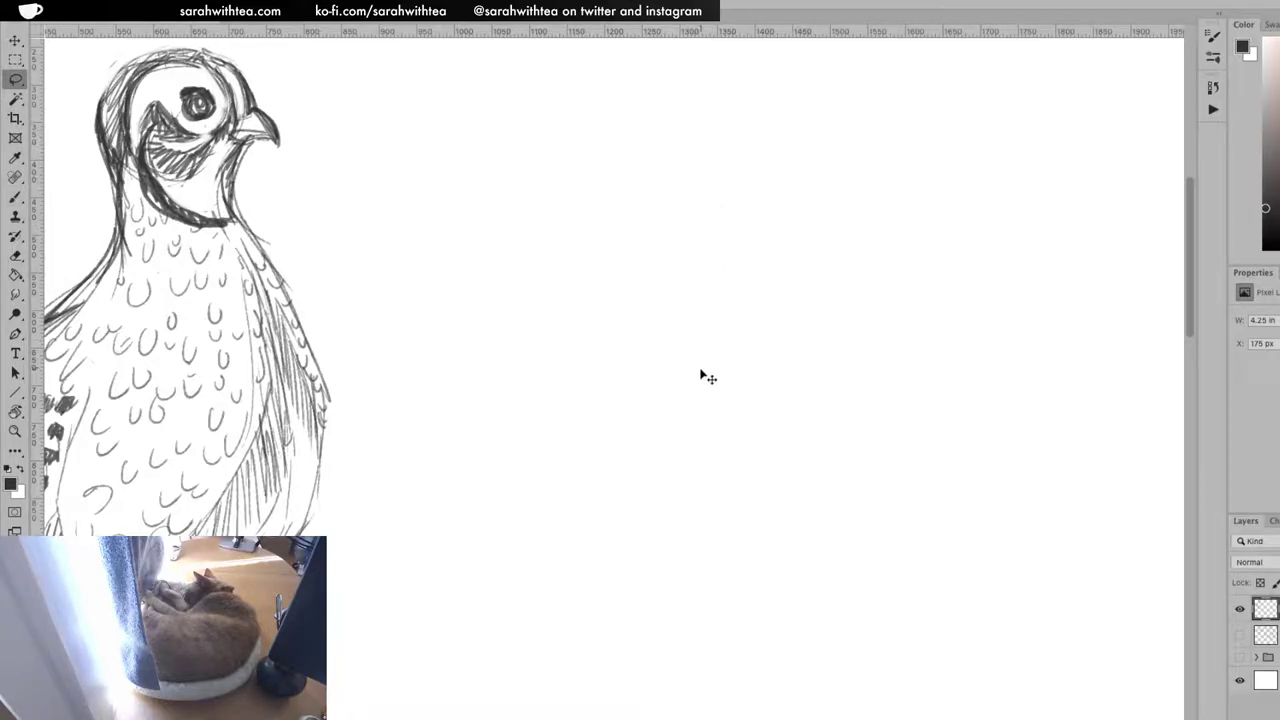
# Sketch a second bird's left-facing head beside the standing bird, with a pointed beak, round eye and swept-back feathered crest
pyautogui.press('b')
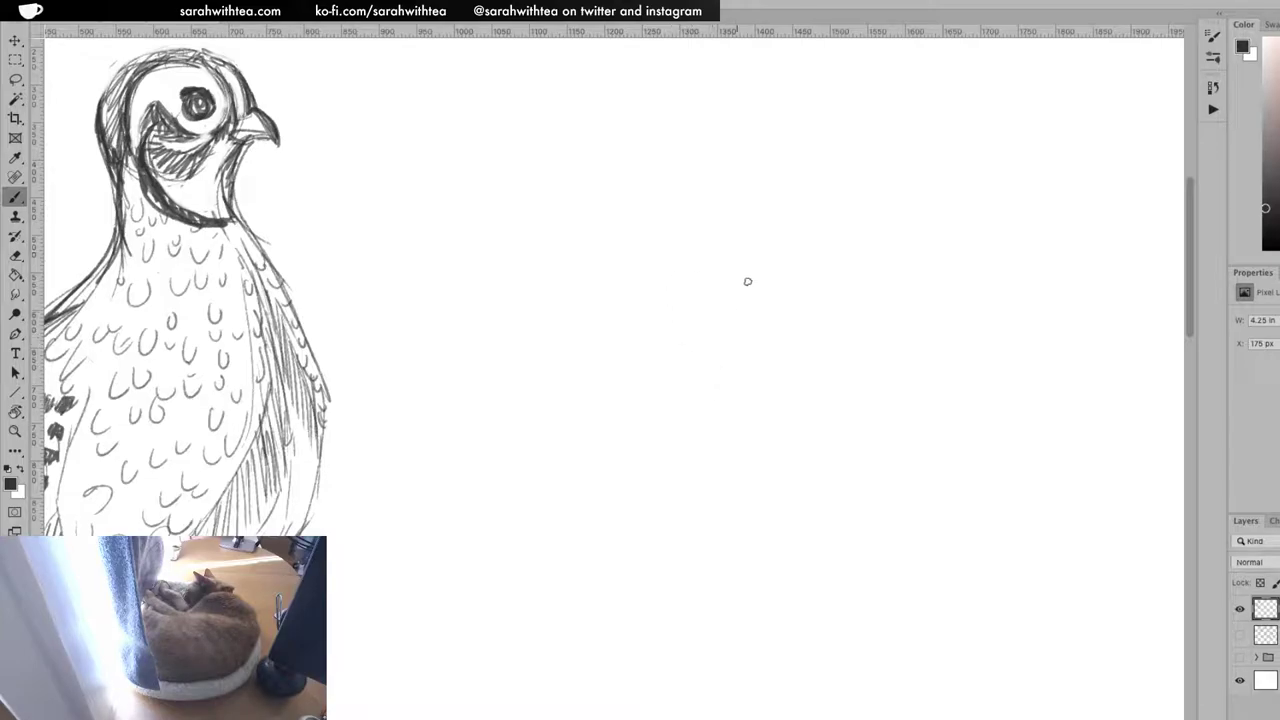
pyautogui.moveTo(679, 262)
pyautogui.mouseDown()
pyautogui.moveTo(704, 264)
pyautogui.moveTo(670, 268)
pyautogui.moveTo(700, 280)
pyautogui.moveTo(703, 265)
pyautogui.mouseUp()
pyautogui.moveTo(724, 281)
pyautogui.mouseDown()
pyautogui.moveTo(736, 278)
pyautogui.moveTo(727, 295)
pyautogui.moveTo(728, 283)
pyautogui.mouseUp()
pyautogui.moveTo(698, 267)
pyautogui.mouseDown()
pyautogui.moveTo(756, 246)
pyautogui.moveTo(744, 241)
pyautogui.moveTo(791, 206)
pyautogui.moveTo(781, 243)
pyautogui.moveTo(792, 287)
pyautogui.mouseUp()
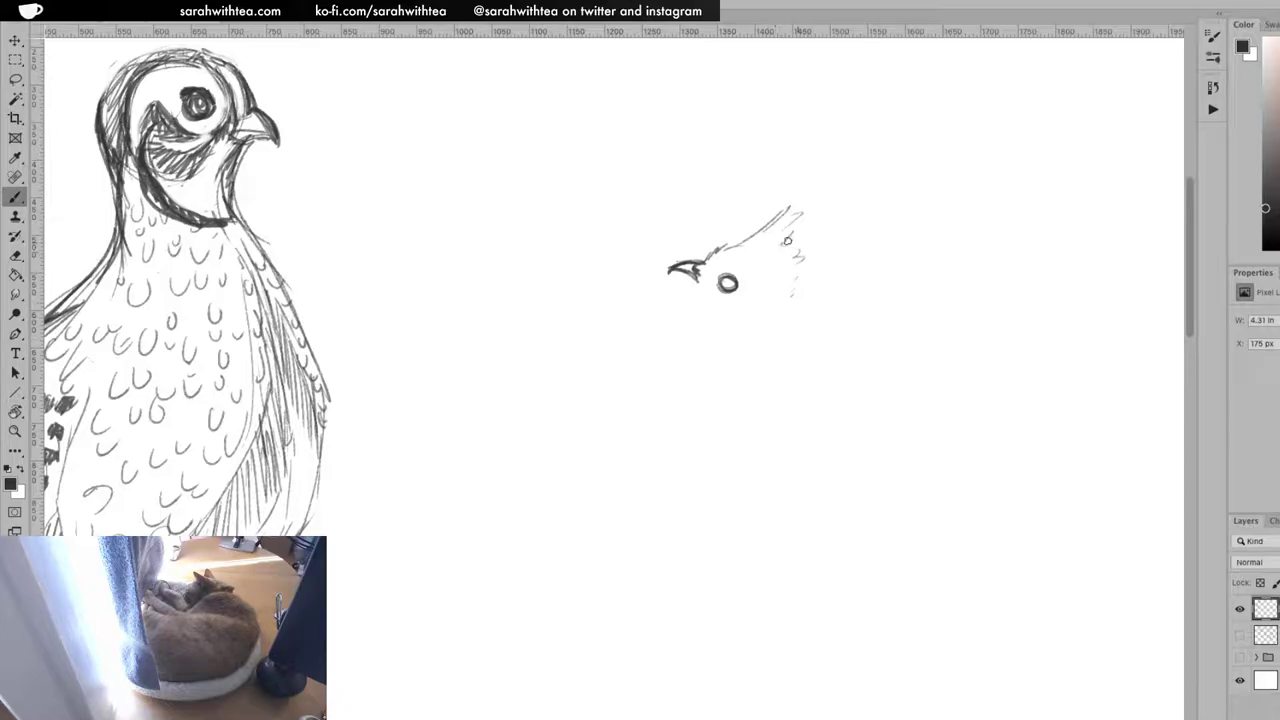
pyautogui.moveTo(793, 233)
pyautogui.mouseDown()
pyautogui.moveTo(818, 244)
pyautogui.moveTo(801, 278)
pyautogui.mouseUp()
pyautogui.moveTo(738, 244)
pyautogui.mouseDown()
pyautogui.moveTo(786, 206)
pyautogui.moveTo(750, 242)
pyautogui.moveTo(788, 222)
pyautogui.moveTo(784, 236)
pyautogui.mouseUp()
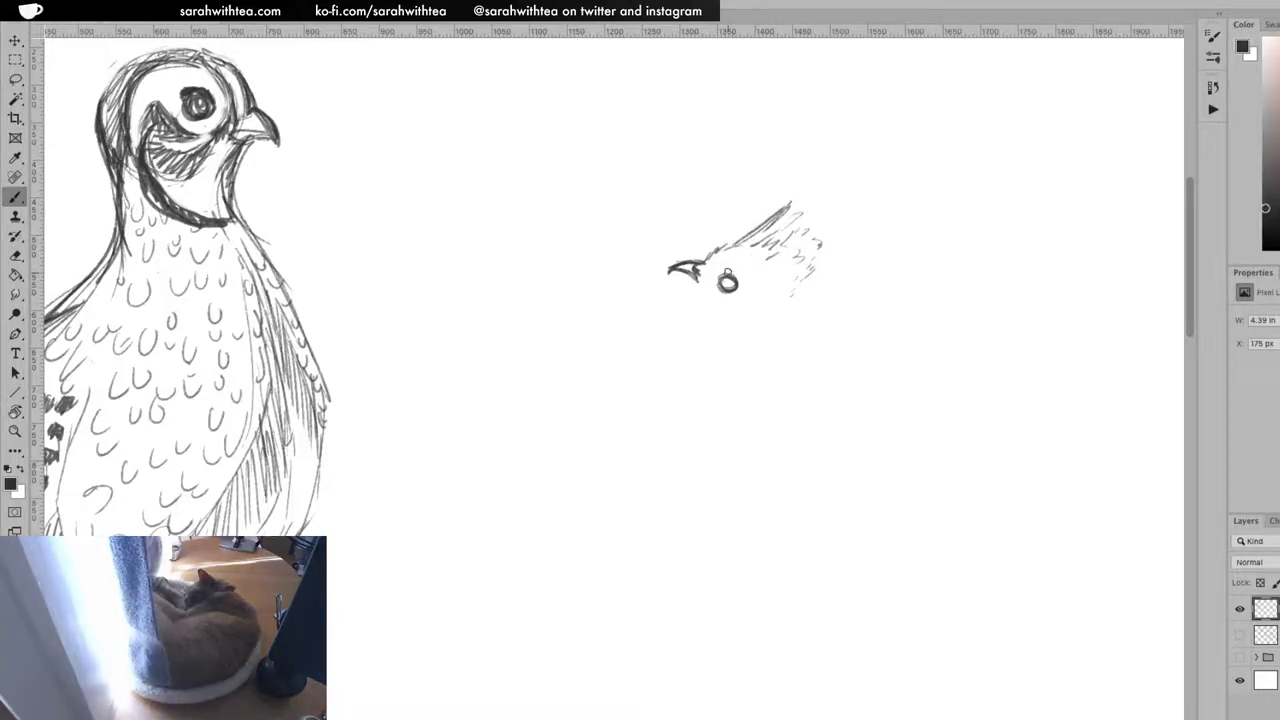
# Draw the second bird's throat, curved breast and nape, adding a cheek patch and a few scalloped feathers low on the neck
pyautogui.moveTo(692, 283)
pyautogui.mouseDown()
pyautogui.moveTo(670, 280)
pyautogui.moveTo(701, 328)
pyautogui.moveTo(736, 320)
pyautogui.mouseUp()
pyautogui.moveTo(796, 287); pyautogui.dragTo(822, 398)
pyautogui.moveTo(697, 326)
pyautogui.mouseDown()
pyautogui.moveTo(708, 366)
pyautogui.moveTo(680, 440)
pyautogui.mouseUp()
pyautogui.moveTo(700, 398); pyautogui.dragTo(645, 492)
pyautogui.moveTo(707, 368); pyautogui.dragTo(624, 565)
pyautogui.moveTo(818, 395)
pyautogui.mouseDown()
pyautogui.moveTo(797, 411)
pyautogui.moveTo(828, 410)
pyautogui.moveTo(813, 448)
pyautogui.moveTo(781, 446)
pyautogui.mouseUp()
pyautogui.moveTo(730, 286)
pyautogui.mouseDown()
pyautogui.moveTo(766, 326)
pyautogui.moveTo(737, 338)
pyautogui.mouseUp()
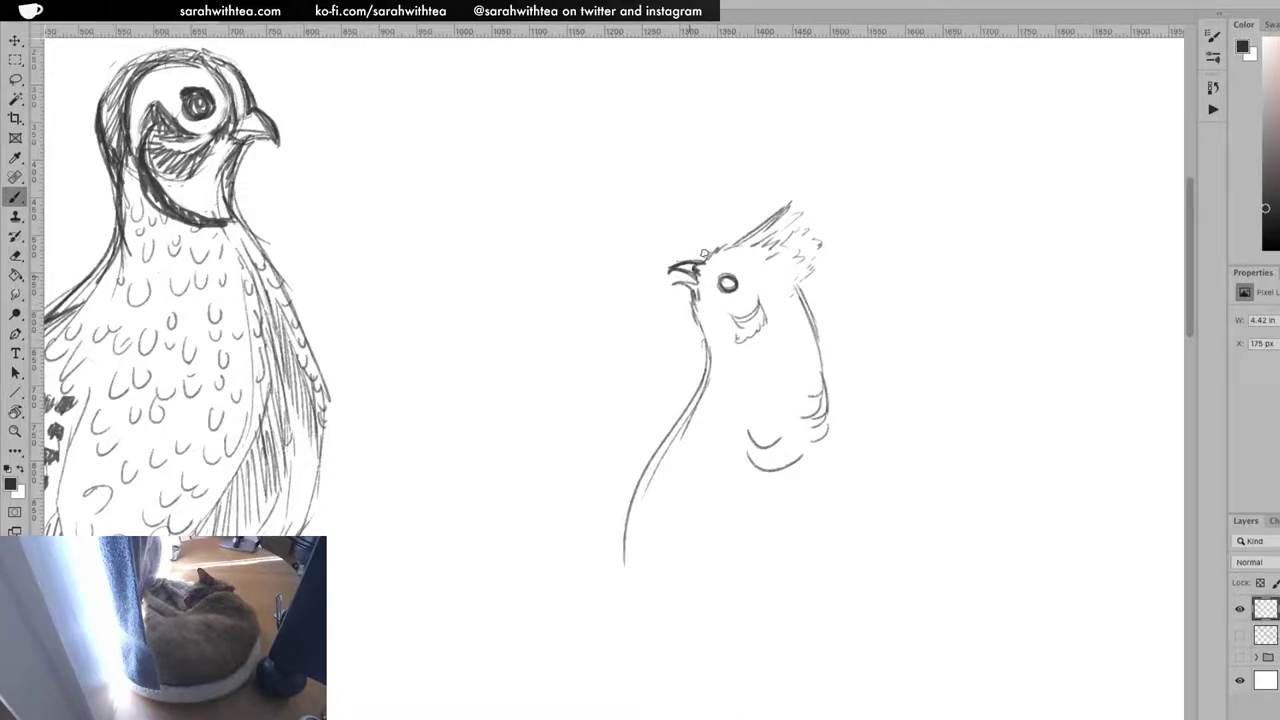
# Darken the crested bird's open beak and throat, and extend the neck with scalloped feathers and a longer back line
pyautogui.moveTo(704, 260)
pyautogui.mouseDown()
pyautogui.moveTo(715, 250)
pyautogui.moveTo(720, 263)
pyautogui.mouseUp()
pyautogui.moveTo(674, 281)
pyautogui.mouseDown()
pyautogui.moveTo(696, 287)
pyautogui.moveTo(707, 364)
pyautogui.moveTo(722, 341)
pyautogui.moveTo(716, 367)
pyautogui.mouseUp()
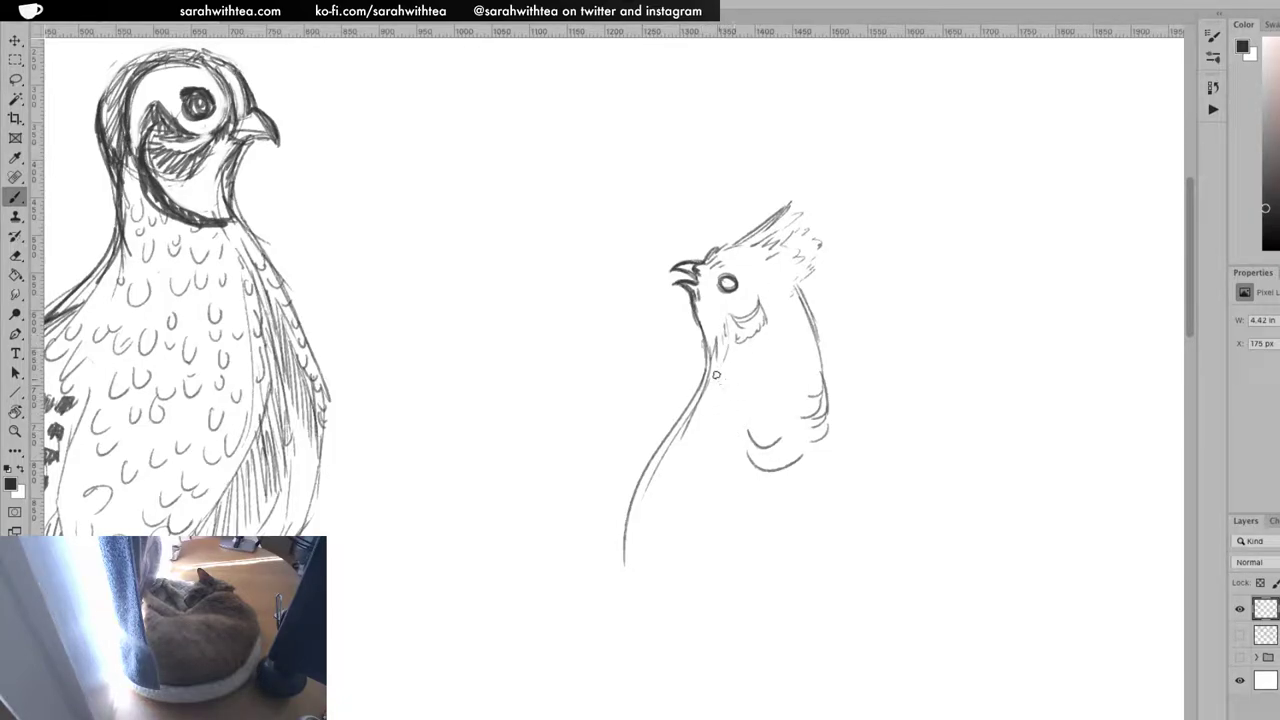
pyautogui.moveTo(693, 400)
pyautogui.mouseDown()
pyautogui.moveTo(710, 413)
pyautogui.moveTo(721, 399)
pyautogui.moveTo(748, 408)
pyautogui.mouseUp()
pyautogui.moveTo(653, 479); pyautogui.dragTo(686, 506)
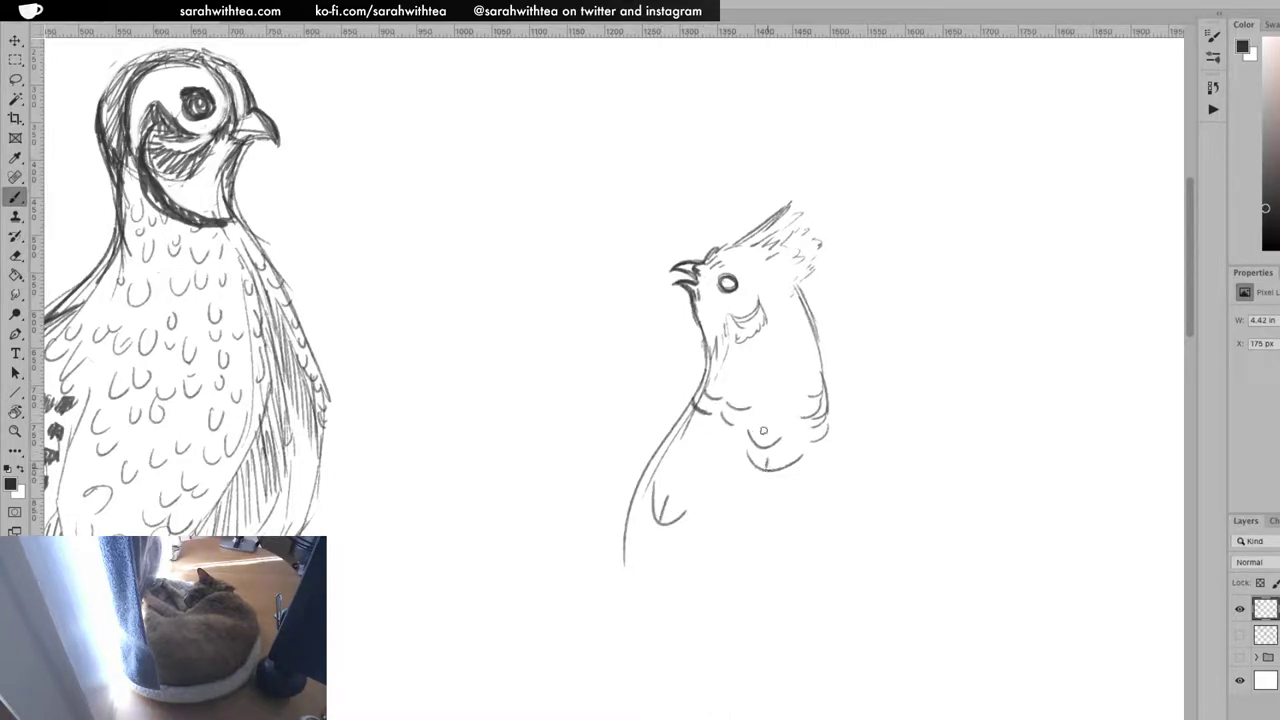
pyautogui.moveTo(724, 463); pyautogui.dragTo(721, 487)
pyautogui.moveTo(826, 548)
pyautogui.mouseDown()
pyautogui.moveTo(828, 431)
pyautogui.moveTo(828, 445)
pyautogui.moveTo(806, 305)
pyautogui.mouseUp()
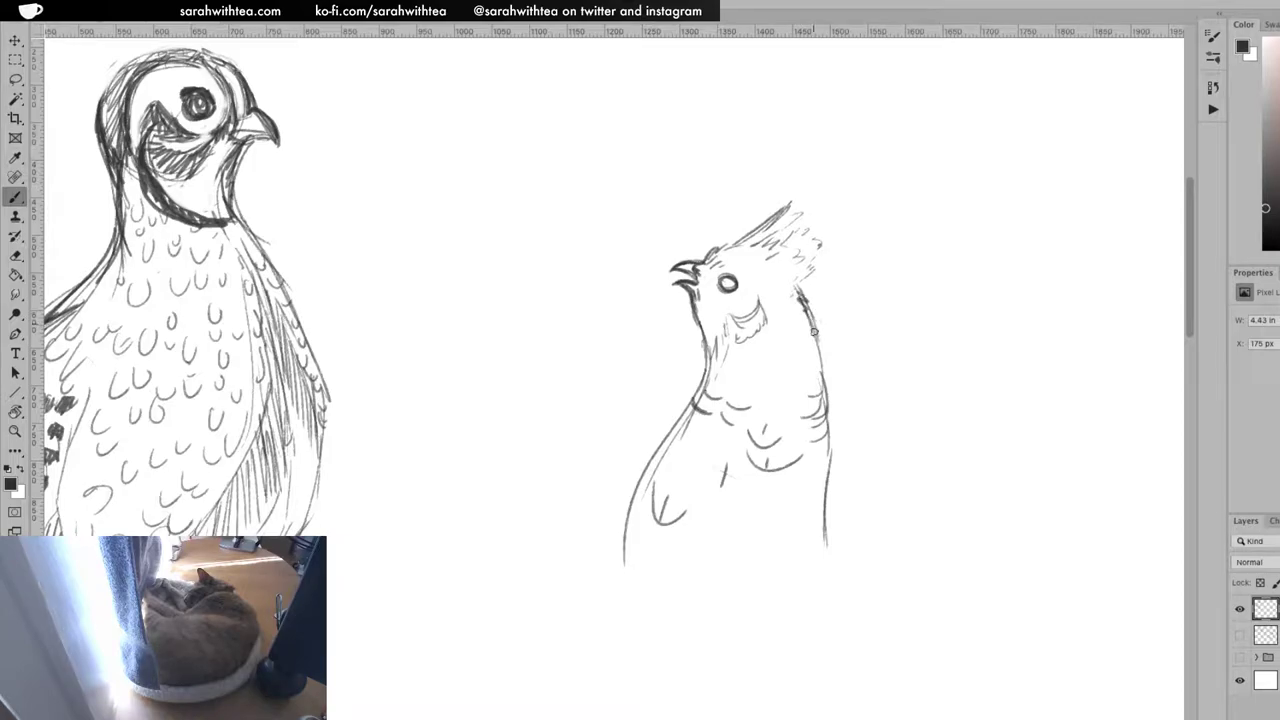
# Draw heavy scalloped feathers with central shafts along the lower edge of the crested bird's neck plumage
pyautogui.moveTo(727, 284); pyautogui.dragTo(793, 298)
pyautogui.moveTo(830, 532)
pyautogui.mouseDown()
pyautogui.moveTo(822, 552)
pyautogui.moveTo(787, 544)
pyautogui.moveTo(814, 546)
pyautogui.mouseUp()
pyautogui.moveTo(776, 508)
pyautogui.mouseDown()
pyautogui.moveTo(806, 516)
pyautogui.moveTo(758, 496)
pyautogui.mouseUp()
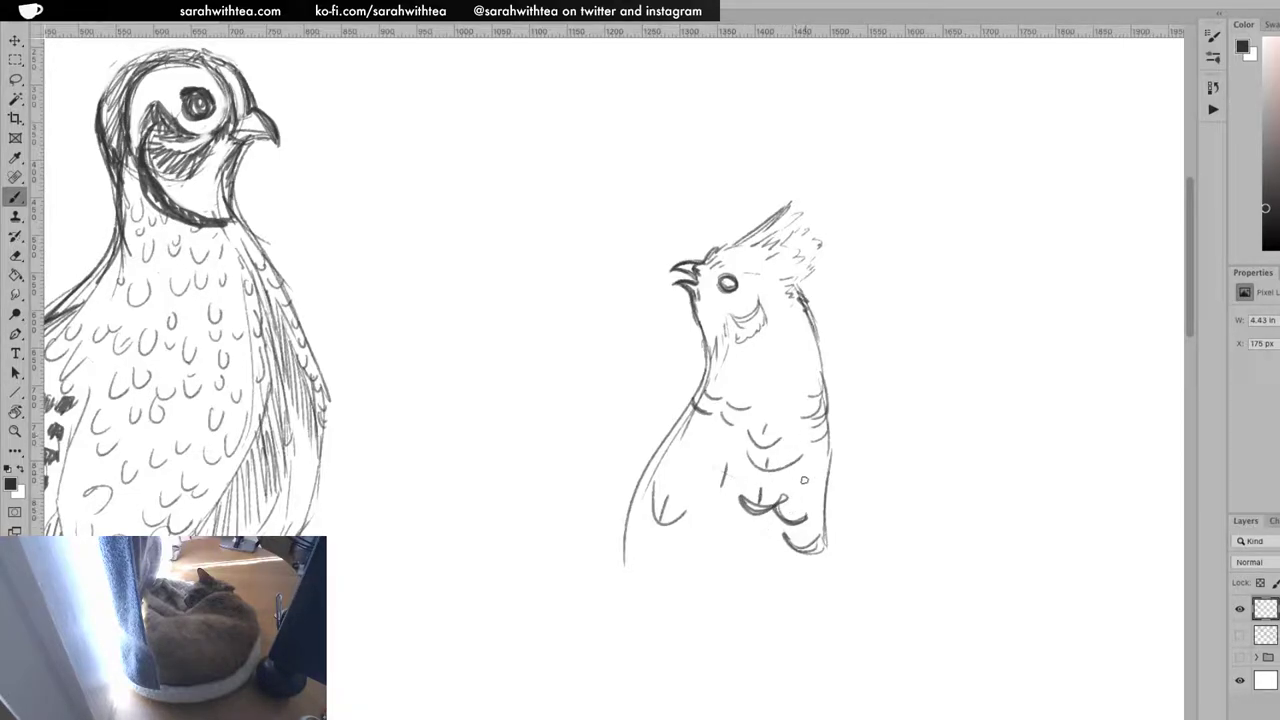
pyautogui.moveTo(791, 518); pyautogui.dragTo(797, 503)
pyautogui.moveTo(801, 546); pyautogui.dragTo(816, 490)
pyautogui.moveTo(742, 458)
pyautogui.mouseDown()
pyautogui.moveTo(793, 454)
pyautogui.moveTo(706, 474)
pyautogui.moveTo(745, 488)
pyautogui.moveTo(711, 494)
pyautogui.moveTo(704, 457)
pyautogui.moveTo(694, 498)
pyautogui.moveTo(670, 518)
pyautogui.mouseUp()
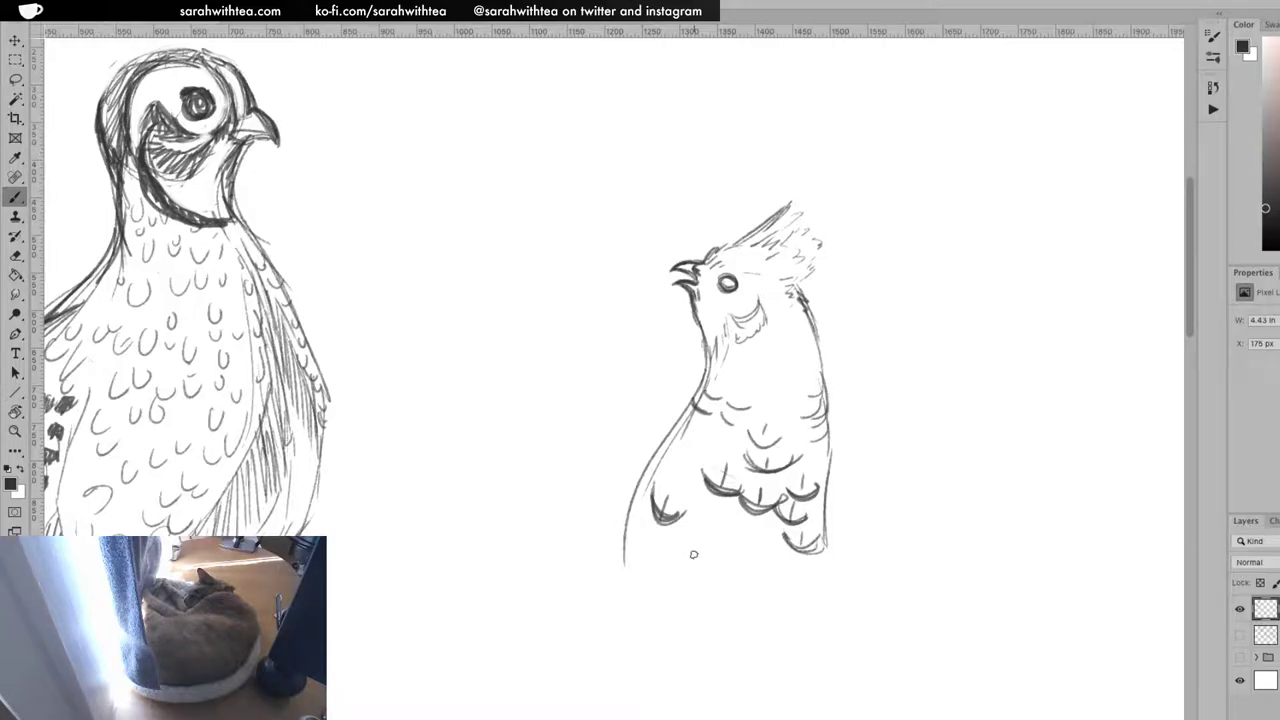
# Fill the crested bird's neck with smaller overlapping scalloped feathers and add feather tips along the nape
pyautogui.moveTo(700, 478)
pyautogui.mouseDown()
pyautogui.moveTo(698, 441)
pyautogui.moveTo(684, 452)
pyautogui.moveTo(712, 453)
pyautogui.moveTo(682, 449)
pyautogui.moveTo(698, 458)
pyautogui.moveTo(744, 415)
pyautogui.mouseUp()
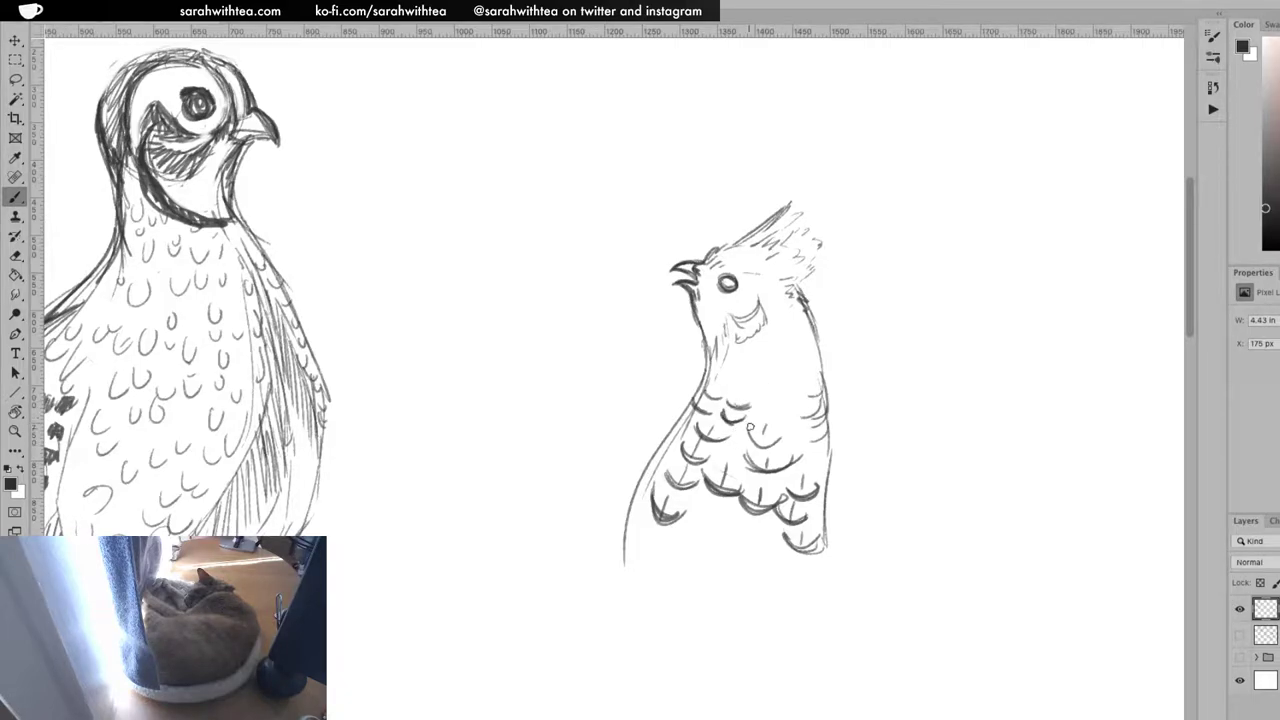
pyautogui.moveTo(752, 406)
pyautogui.mouseDown()
pyautogui.moveTo(778, 406)
pyautogui.moveTo(782, 392)
pyautogui.mouseUp()
pyautogui.click(780, 380)
pyautogui.moveTo(805, 376)
pyautogui.mouseDown()
pyautogui.moveTo(744, 379)
pyautogui.moveTo(779, 363)
pyautogui.moveTo(737, 388)
pyautogui.moveTo(746, 355)
pyautogui.moveTo(792, 348)
pyautogui.moveTo(775, 340)
pyautogui.moveTo(812, 364)
pyautogui.mouseUp()
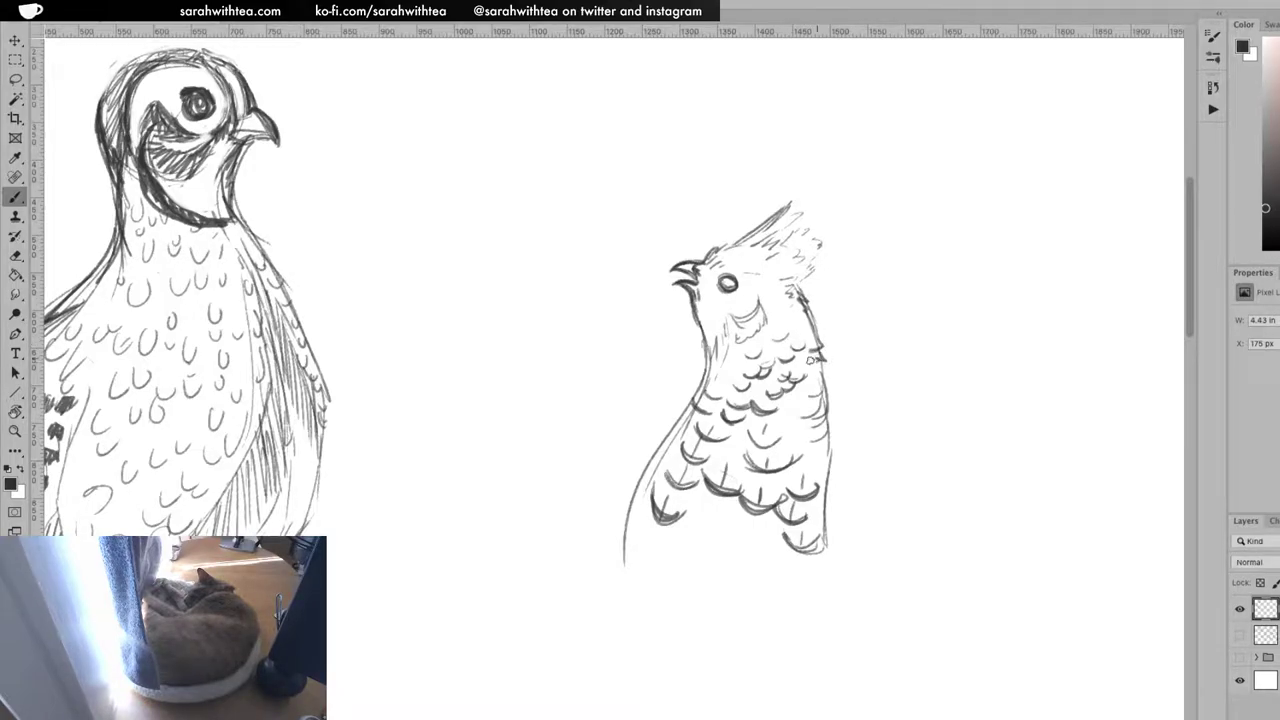
pyautogui.moveTo(829, 431); pyautogui.dragTo(833, 466)
# Extend the crested bird's back line downward and outline its front wing edge, adding scalloped feathers along the breast
pyautogui.moveTo(824, 540)
pyautogui.mouseDown()
pyautogui.moveTo(855, 582)
pyautogui.moveTo(826, 548)
pyautogui.mouseUp()
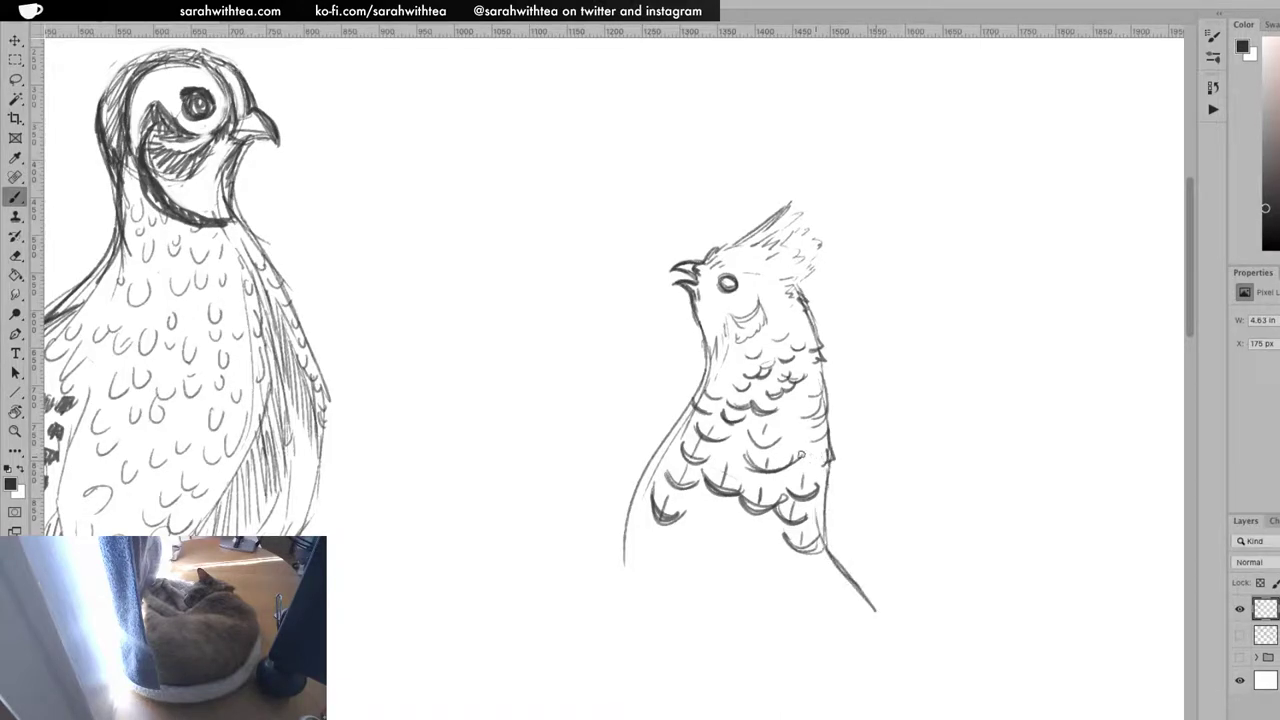
pyautogui.moveTo(646, 554); pyautogui.dragTo(688, 670)
pyautogui.moveTo(662, 530); pyautogui.dragTo(675, 510)
pyautogui.moveTo(667, 563); pyautogui.dragTo(716, 671)
pyautogui.moveTo(629, 582)
pyautogui.mouseDown()
pyautogui.moveTo(645, 584)
pyautogui.moveTo(643, 552)
pyautogui.mouseUp()
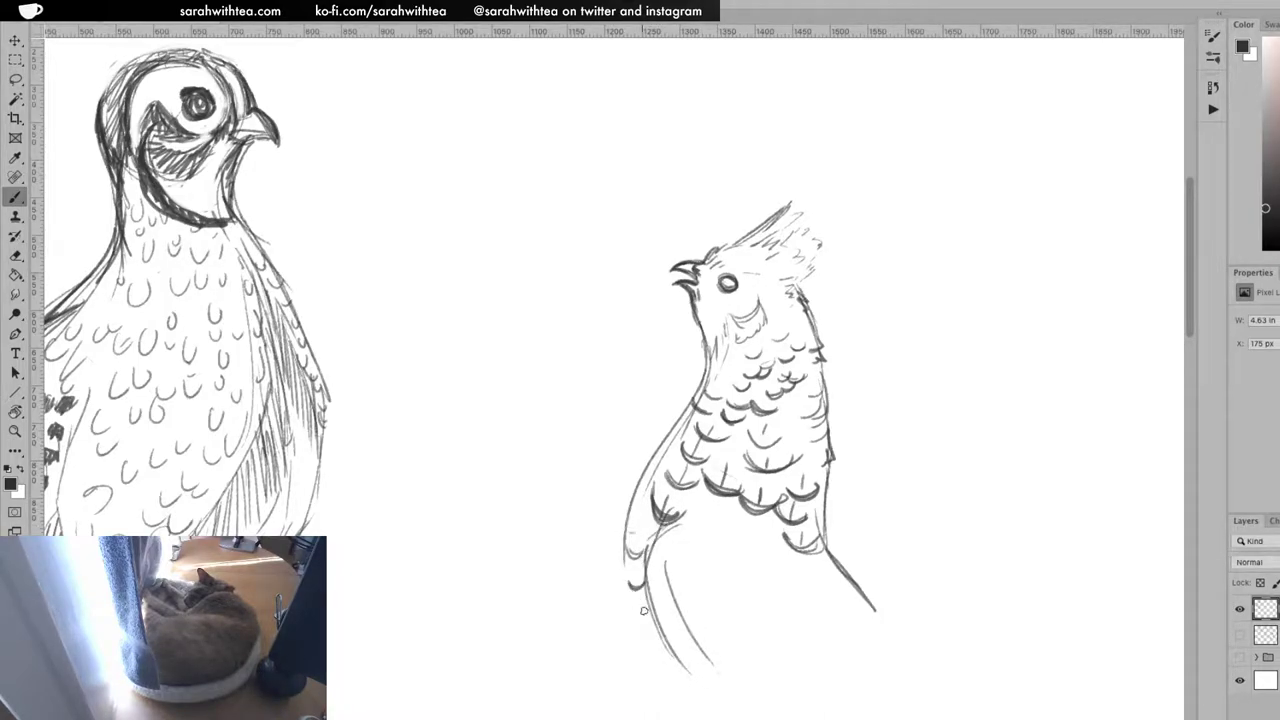
pyautogui.moveTo(637, 616)
pyautogui.mouseDown()
pyautogui.moveTo(652, 618)
pyautogui.moveTo(646, 640)
pyautogui.mouseUp()
pyautogui.moveTo(633, 513)
pyautogui.mouseDown()
pyautogui.moveTo(654, 518)
pyautogui.moveTo(651, 491)
pyautogui.mouseUp()
# Draw a second contour outside the crested bird's lower neck and back line
pyautogui.moveTo(834, 525); pyautogui.dragTo(918, 636)
pyautogui.moveTo(822, 495); pyautogui.dragTo(866, 574)
pyautogui.moveTo(826, 450)
pyautogui.mouseDown()
pyautogui.moveTo(830, 515)
pyautogui.moveTo(832, 494)
pyautogui.mouseUp()
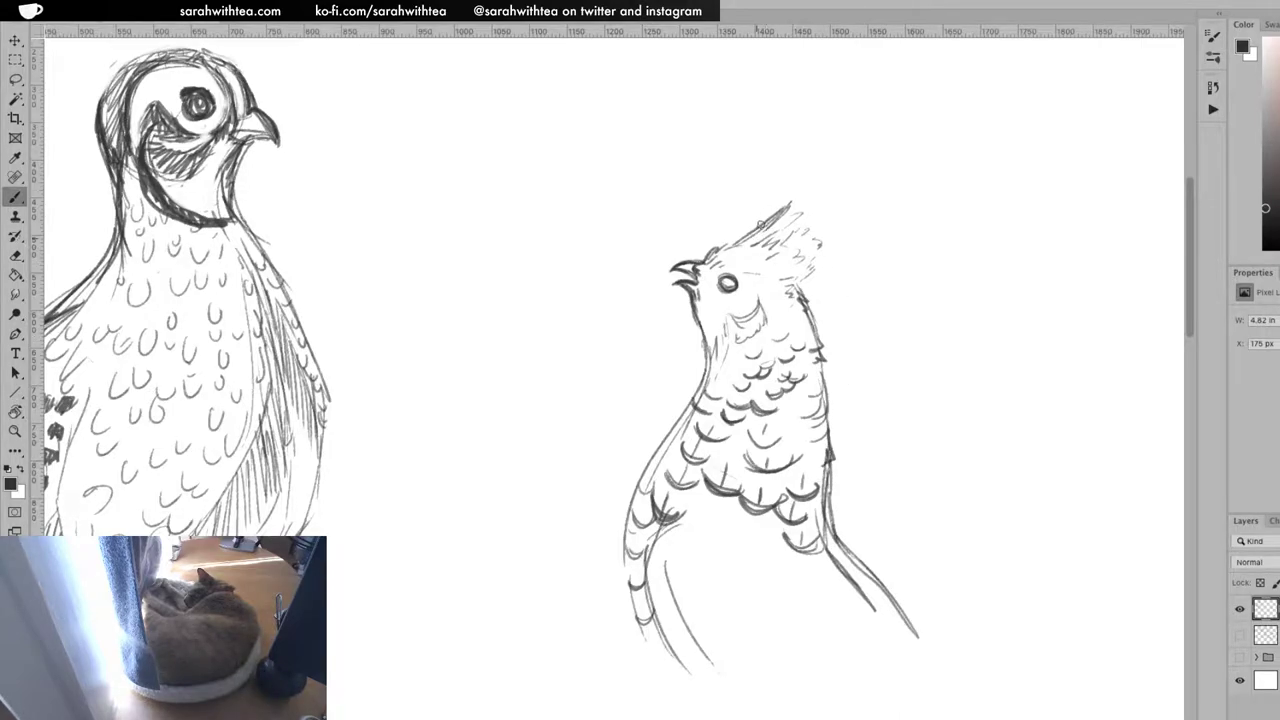
# Shade the base of the crest with short dark strokes and undo the last few strokes
pyautogui.moveTo(784, 258)
pyautogui.mouseDown()
pyautogui.moveTo(792, 284)
pyautogui.moveTo(772, 256)
pyautogui.mouseUp()
pyautogui.moveTo(766, 233); pyautogui.dragTo(776, 232)
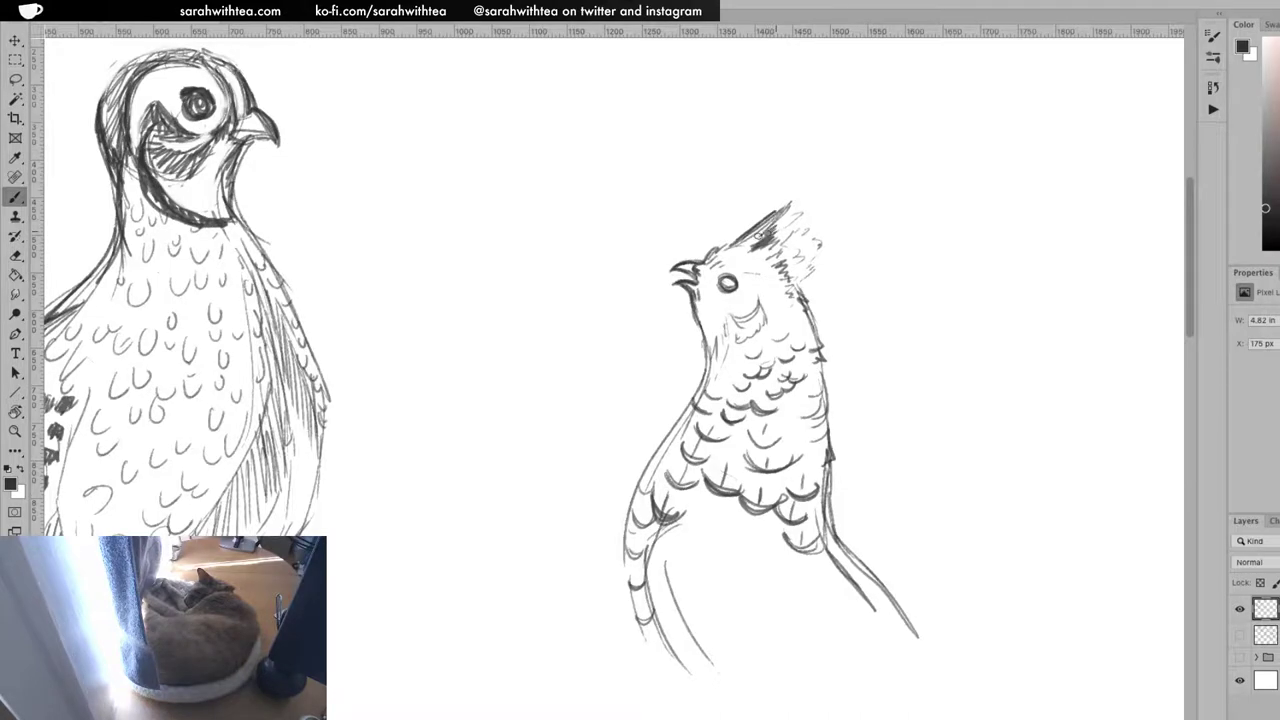
pyautogui.hotkey('ctrl', 'z')
pyautogui.hotkey('ctrl', 'z')
pyautogui.hotkey('ctrl', 'z')
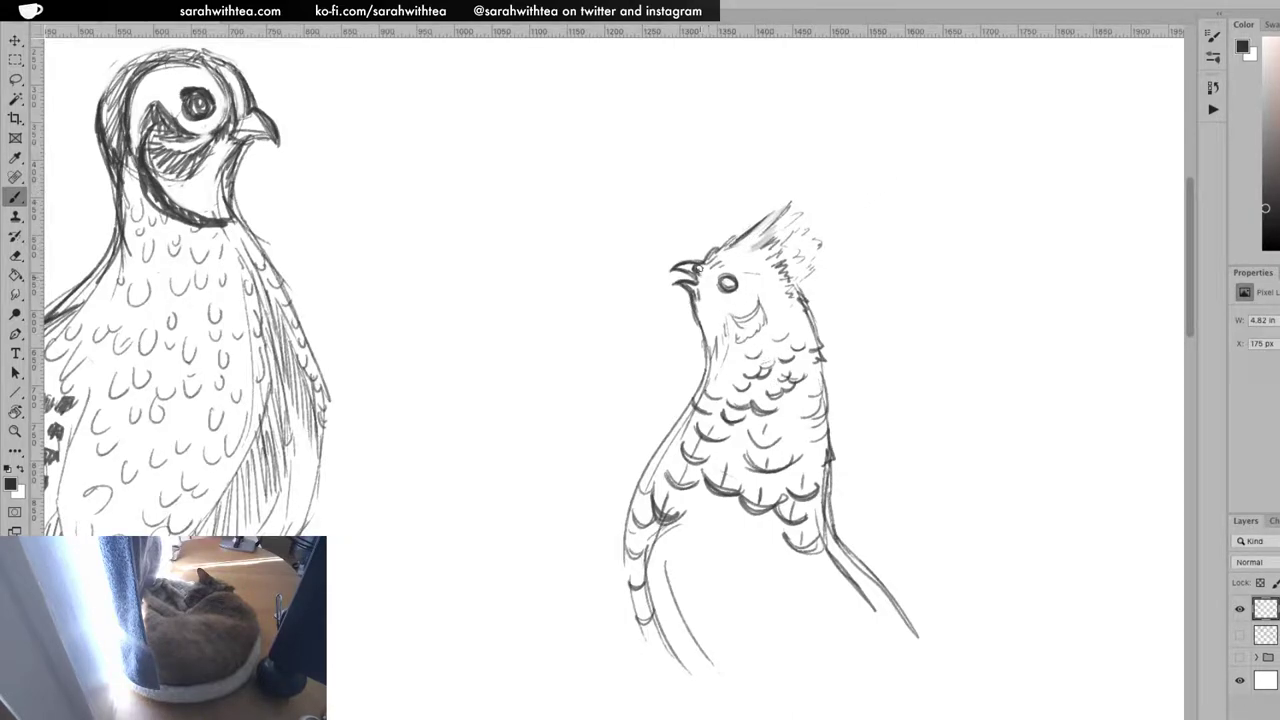
pyautogui.press('z')
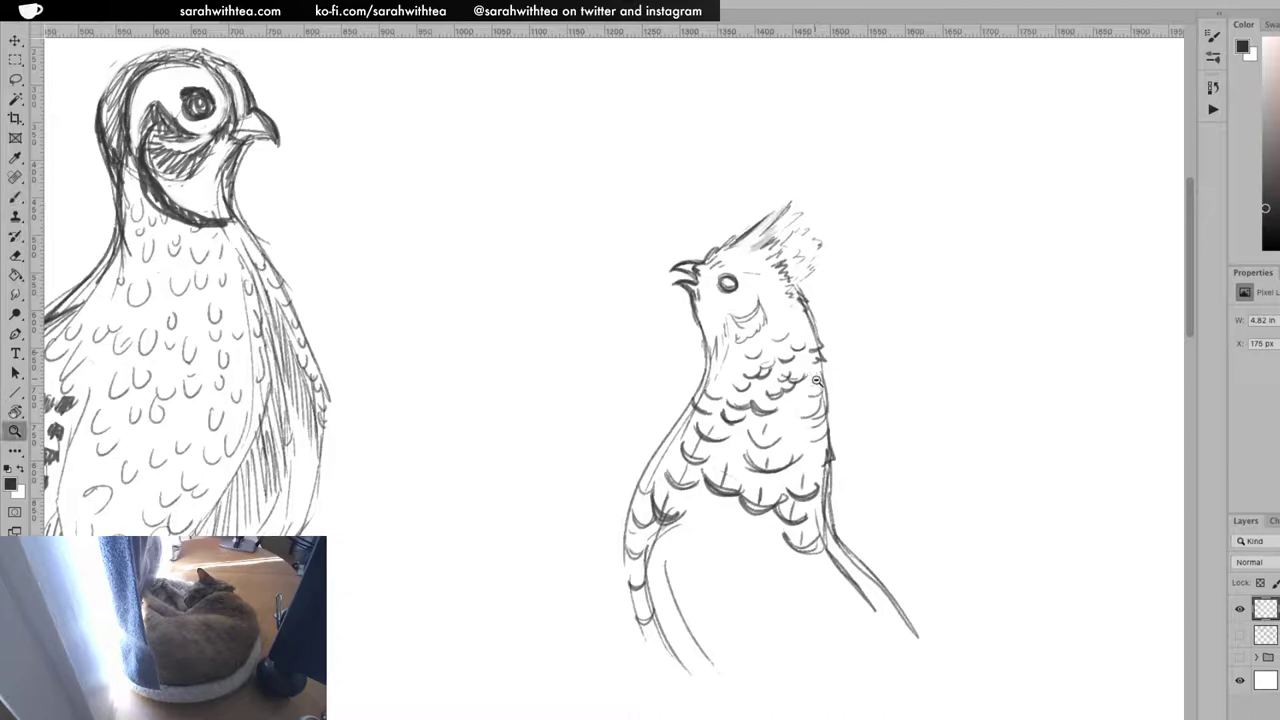
pyautogui.keyDown('alt'); pyautogui.click(814, 383); pyautogui.keyUp('alt')
pyautogui.keyDown('alt'); pyautogui.click(817, 420); pyautogui.keyUp('alt')
pyautogui.keyDown('alt'); pyautogui.click(817, 448); pyautogui.keyUp('alt')
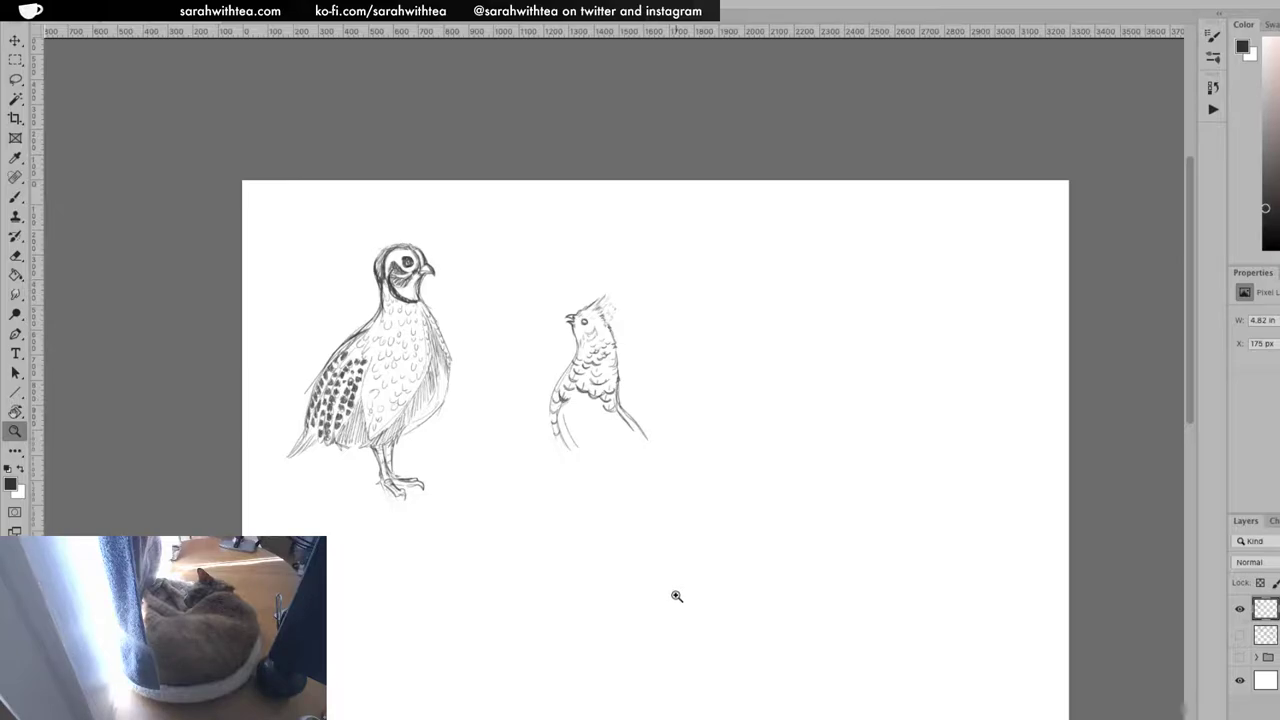
# Select the unfinished crested bird, scale it up slightly, move it higher beside the spotted bird and deselect it
pyautogui.moveTo(611, 363); pyautogui.dragTo(624, 372)
pyautogui.press('v')
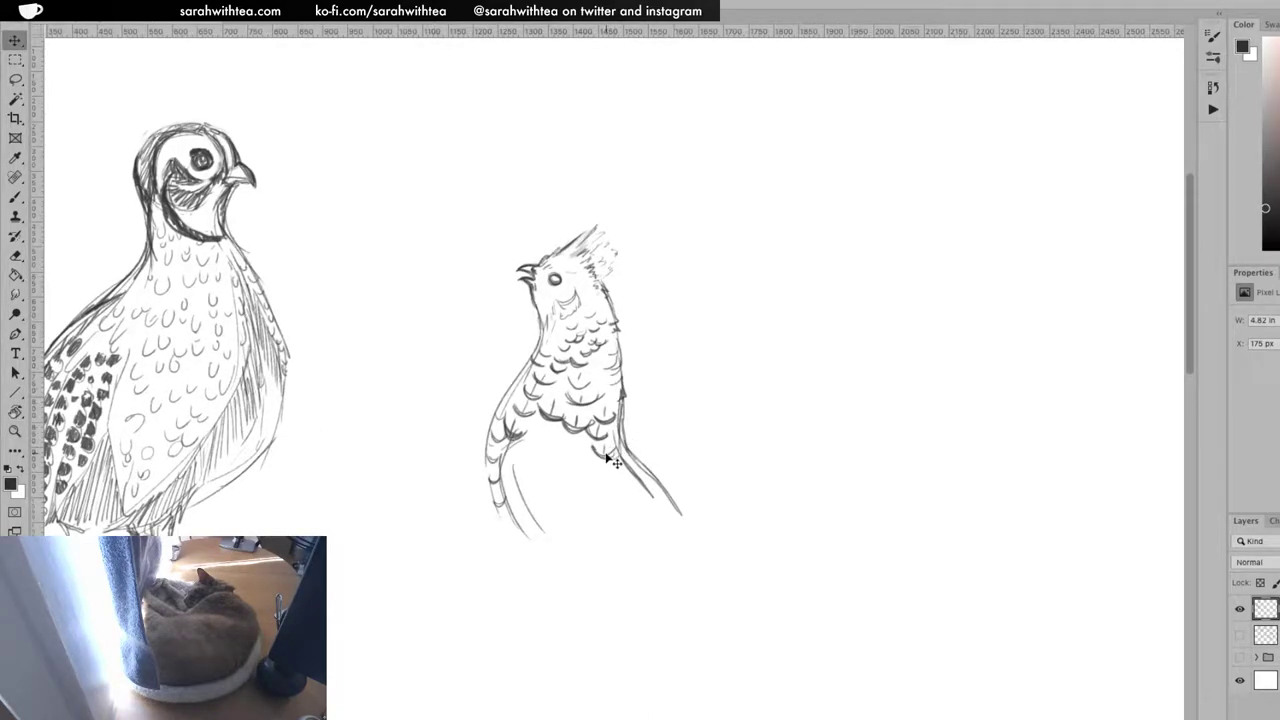
pyautogui.moveTo(610, 457); pyautogui.dragTo(657, 447)
pyautogui.press('l')
pyautogui.moveTo(693, 218)
pyautogui.mouseDown()
pyautogui.moveTo(528, 603)
pyautogui.moveTo(740, 250)
pyautogui.moveTo(693, 218)
pyautogui.mouseUp()
pyautogui.hotkey('ctrl', 't')
pyautogui.moveTo(791, 178); pyautogui.dragTo(855, 100)
pyautogui.press('Return')
pyautogui.press('v')
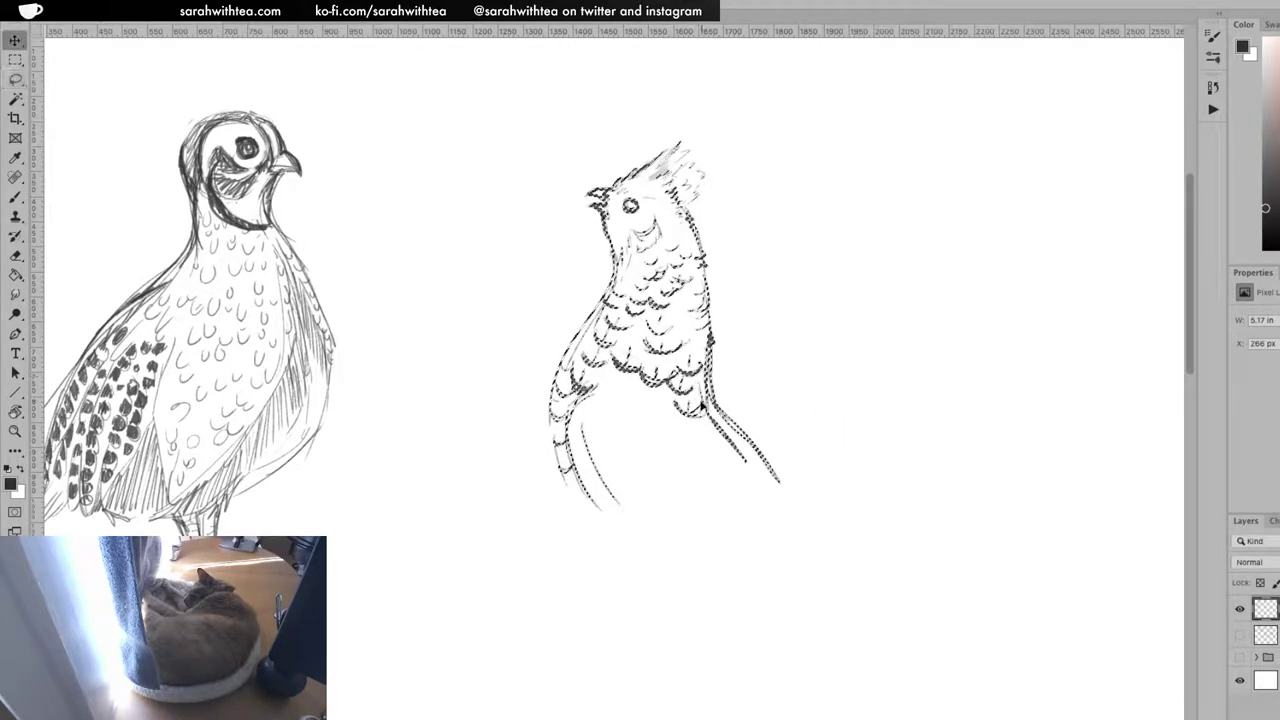
pyautogui.moveTo(699, 410); pyautogui.dragTo(692, 355)
pyautogui.hotkey('ctrl', 'd')
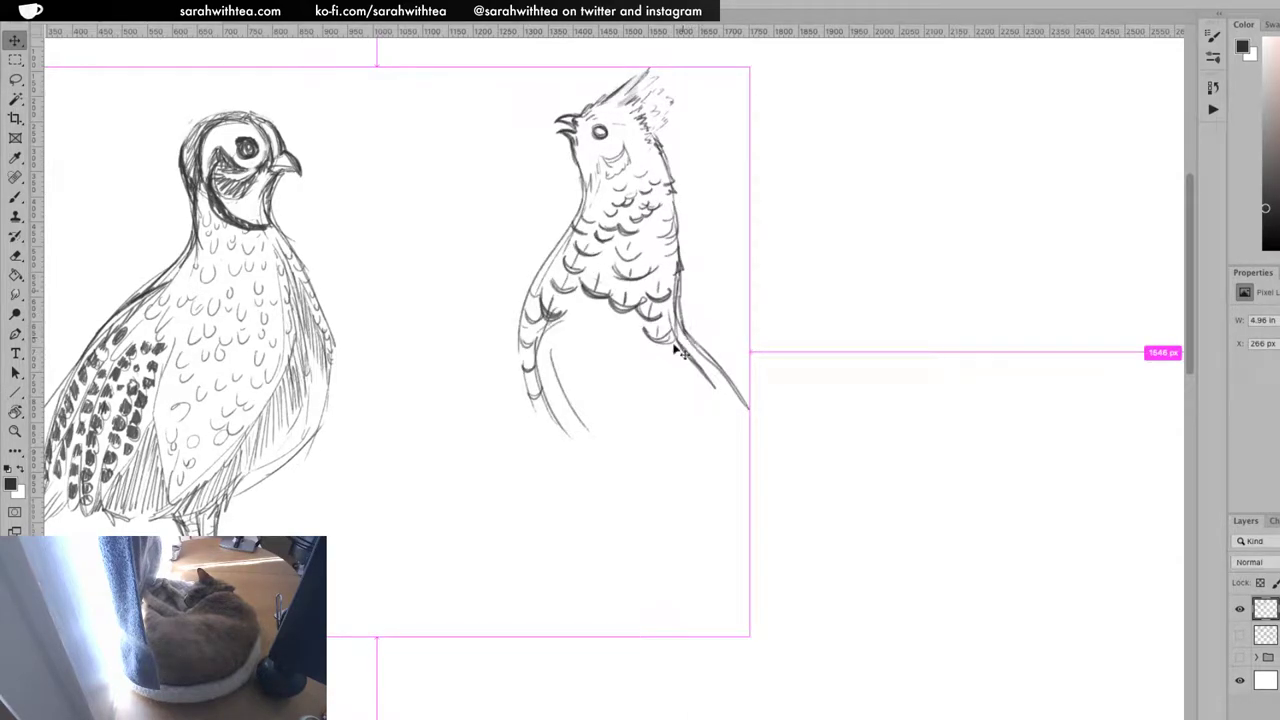
# Sketch the crested bird's belly curve, lower wing edge and long sloping back ending in a pointed tail
pyautogui.press('b')
pyautogui.moveTo(522, 405); pyautogui.dragTo(605, 520)
pyautogui.moveTo(594, 459)
pyautogui.mouseDown()
pyautogui.moveTo(721, 562)
pyautogui.moveTo(717, 536)
pyautogui.moveTo(836, 604)
pyautogui.mouseUp()
pyautogui.moveTo(772, 558); pyautogui.dragTo(822, 592)
pyautogui.moveTo(716, 352)
pyautogui.mouseDown()
pyautogui.moveTo(806, 574)
pyautogui.moveTo(818, 570)
pyautogui.mouseUp()
pyautogui.moveTo(741, 401); pyautogui.dragTo(832, 566)
pyautogui.moveTo(781, 482); pyautogui.dragTo(838, 582)
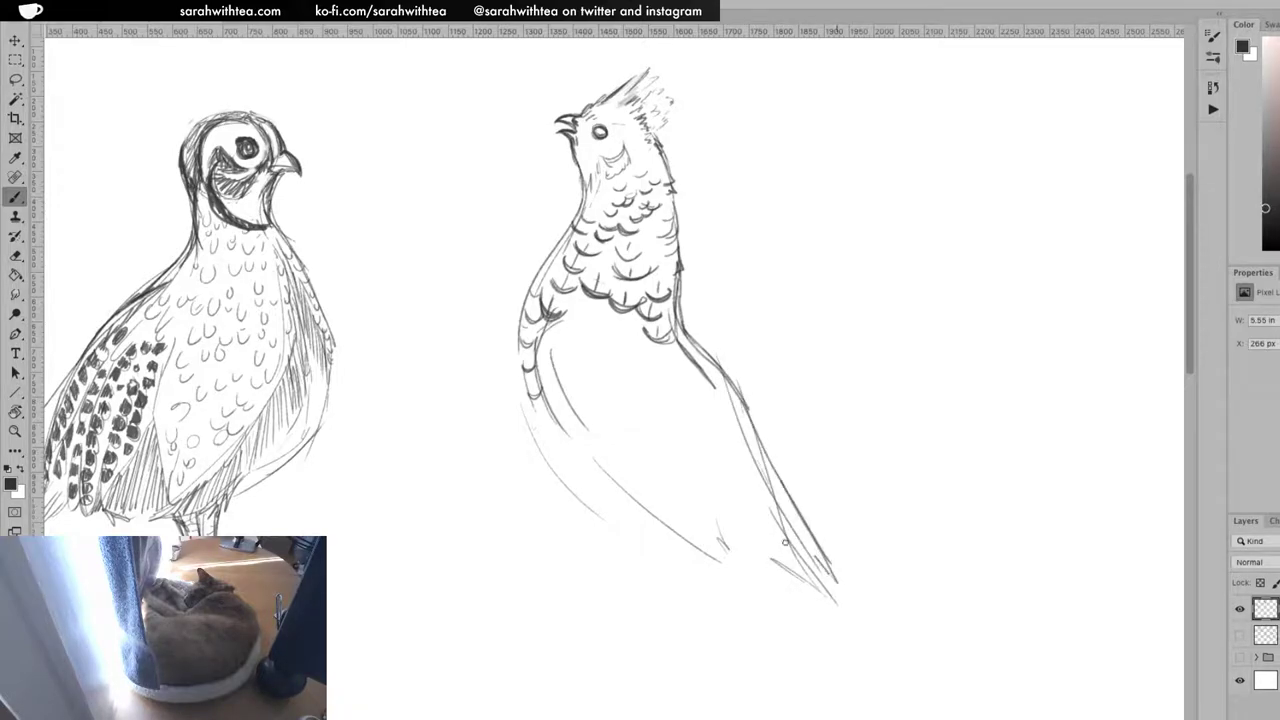
# Close the crested bird's underside and wing tip, strengthen the back and tail edges, and draw the upper leg
pyautogui.moveTo(656, 532); pyautogui.dragTo(738, 585)
pyautogui.moveTo(667, 562)
pyautogui.mouseDown()
pyautogui.moveTo(668, 628)
pyautogui.moveTo(668, 614)
pyautogui.mouseUp()
pyautogui.moveTo(644, 539); pyautogui.dragTo(666, 556)
pyautogui.moveTo(589, 497)
pyautogui.mouseDown()
pyautogui.moveTo(607, 501)
pyautogui.moveTo(578, 485)
pyautogui.moveTo(672, 566)
pyautogui.moveTo(822, 604)
pyautogui.mouseUp()
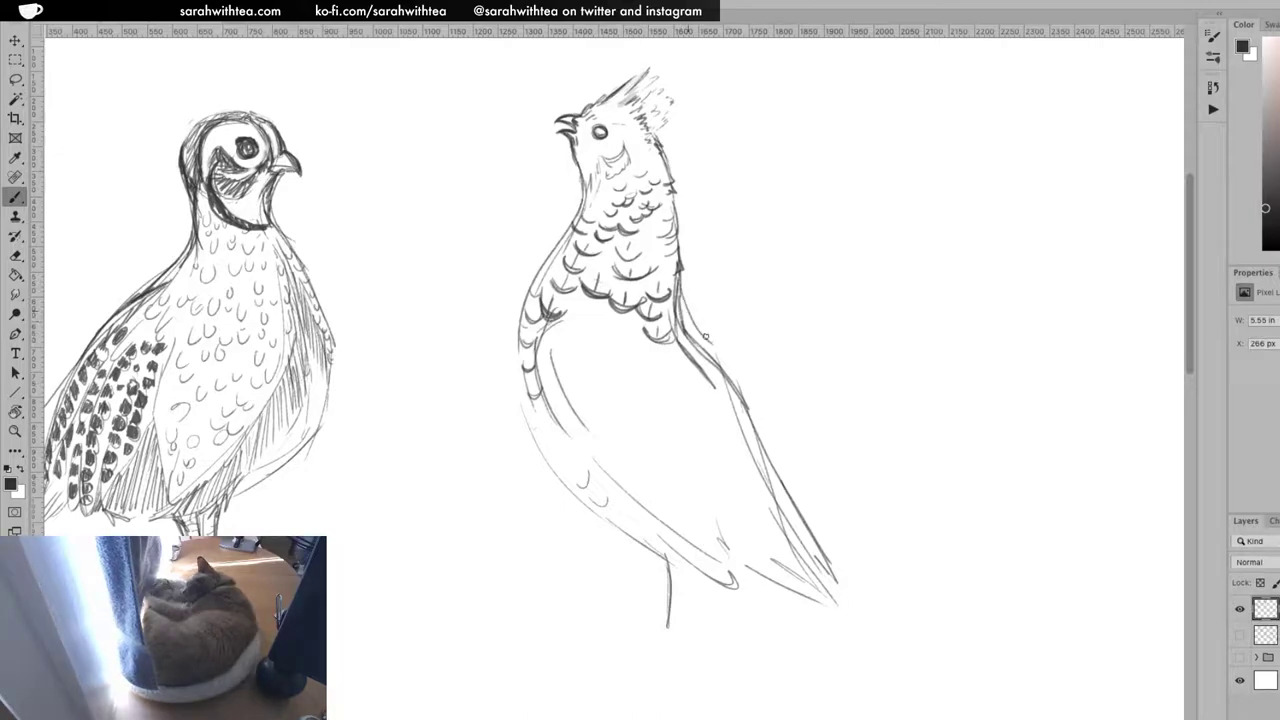
pyautogui.moveTo(734, 380)
pyautogui.mouseDown()
pyautogui.moveTo(790, 492)
pyautogui.moveTo(713, 440)
pyautogui.mouseUp()
pyautogui.moveTo(724, 516)
pyautogui.mouseDown()
pyautogui.moveTo(738, 550)
pyautogui.moveTo(832, 612)
pyautogui.mouseUp()
pyautogui.moveTo(684, 566)
pyautogui.mouseDown()
pyautogui.moveTo(676, 642)
pyautogui.moveTo(688, 561)
pyautogui.moveTo(678, 624)
pyautogui.mouseUp()
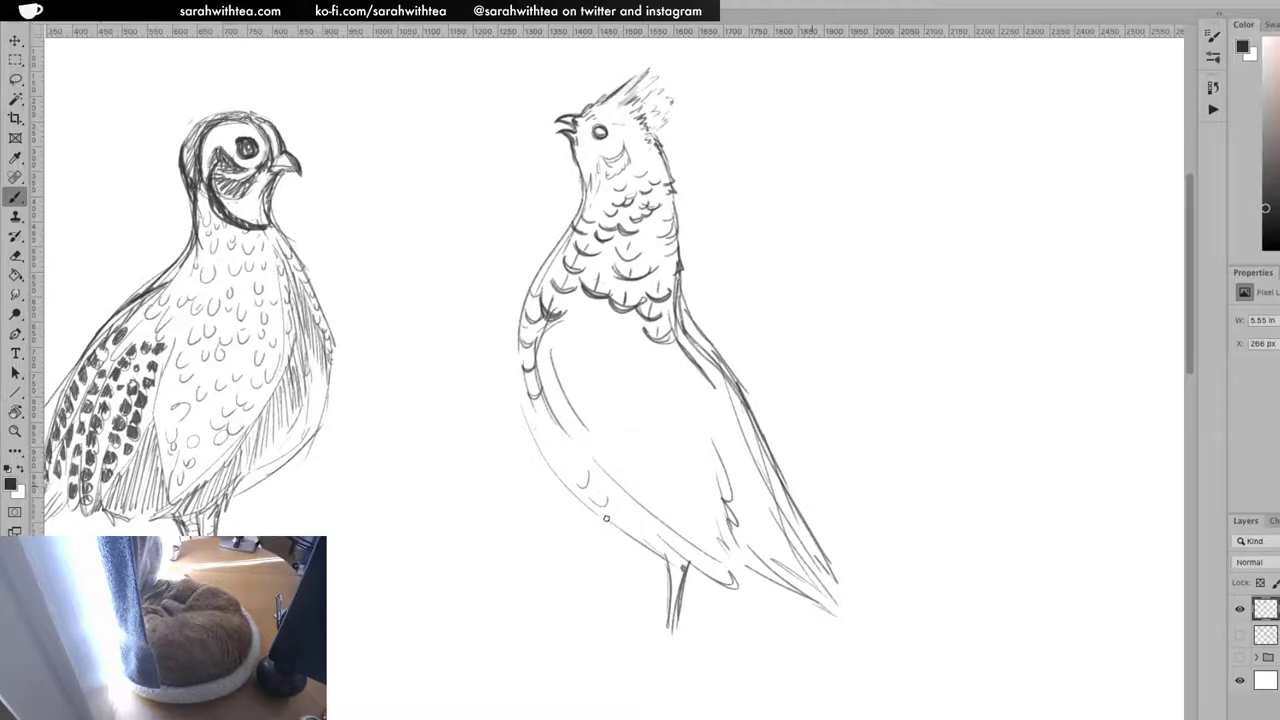
# Hide the layer with the two birds and add a new empty layer for another study
pyautogui.click(1241, 609)
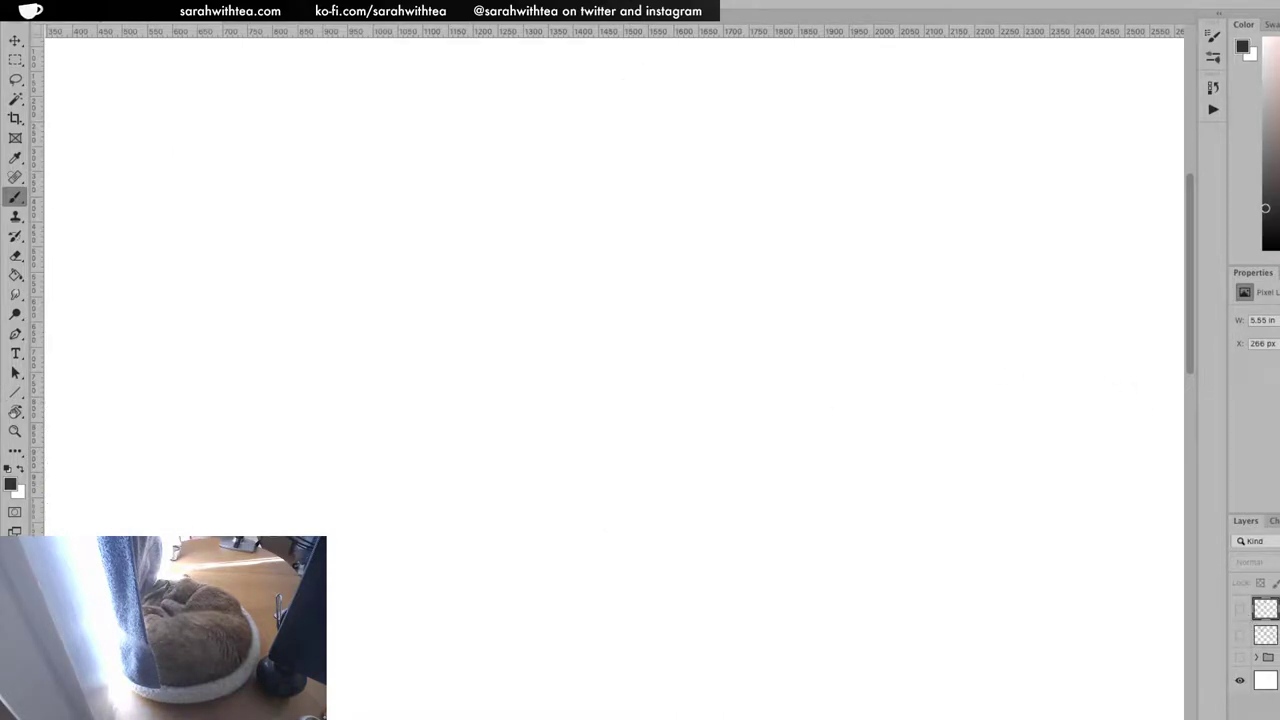
pyautogui.press('super+shift+alt+n')
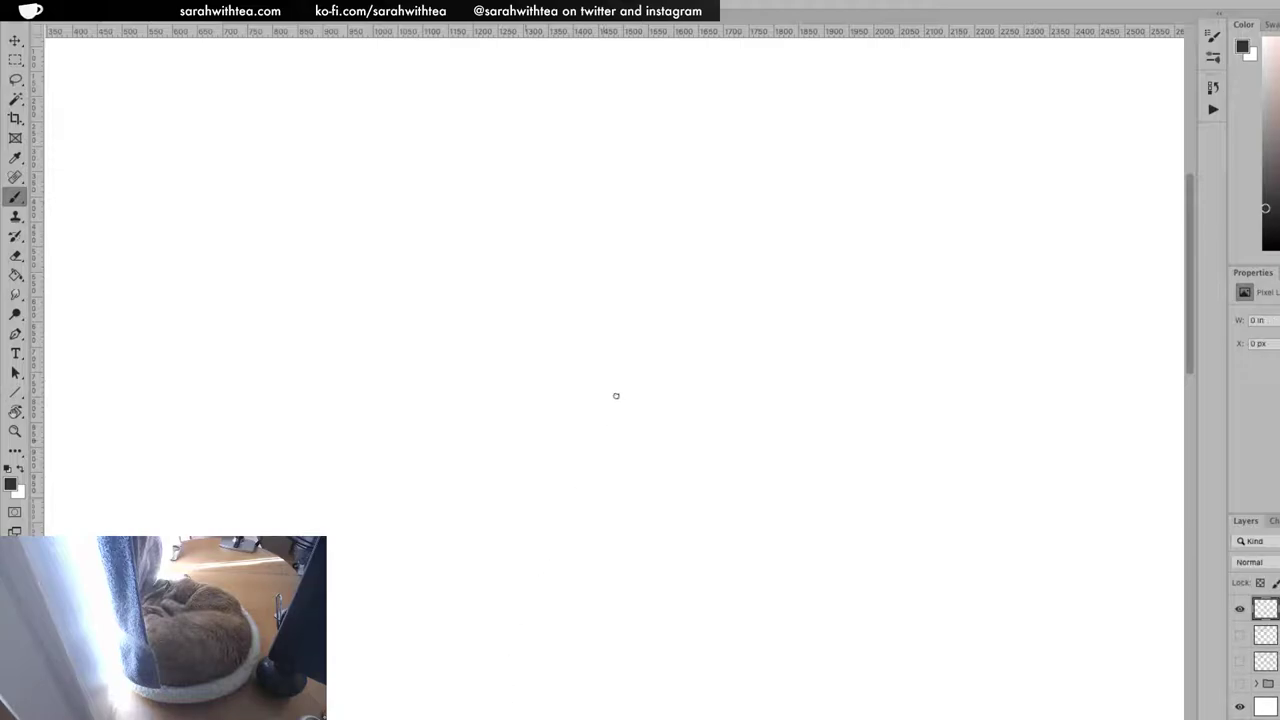
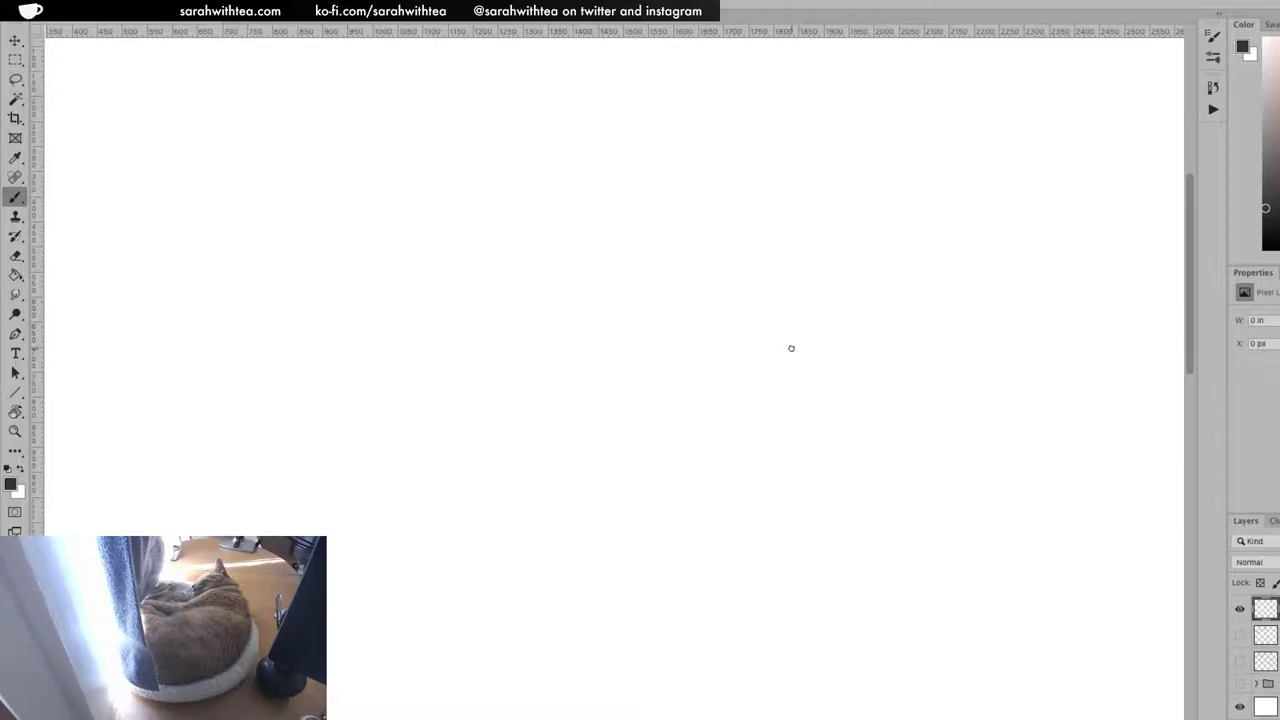
# Start a new long-billed bird with two light curved strokes for its beak on the blank layer
pyautogui.press('z')
pyautogui.moveTo(518, 336); pyautogui.dragTo(593, 379)
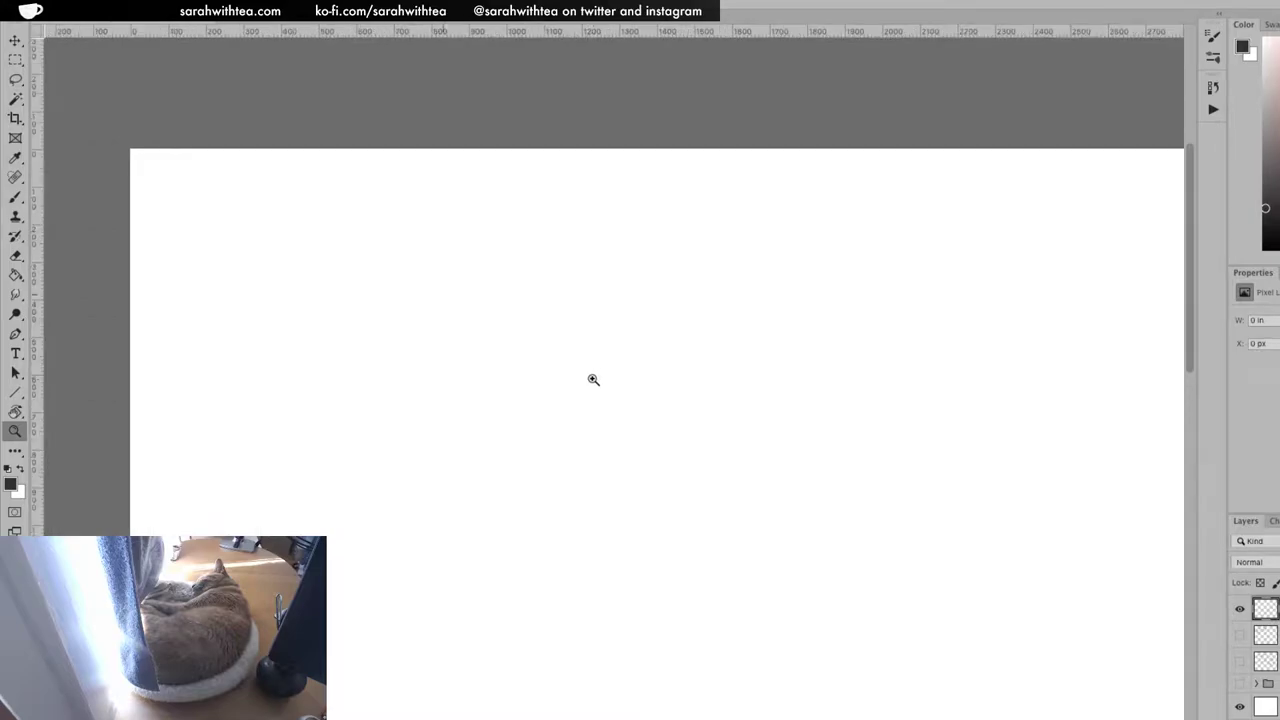
pyautogui.click(593, 379)
pyautogui.moveTo(459, 344); pyautogui.dragTo(565, 318)
pyautogui.click(534, 311)
pyautogui.moveTo(486, 300)
pyautogui.mouseDown()
pyautogui.moveTo(506, 309)
pyautogui.moveTo(501, 300)
pyautogui.mouseUp()
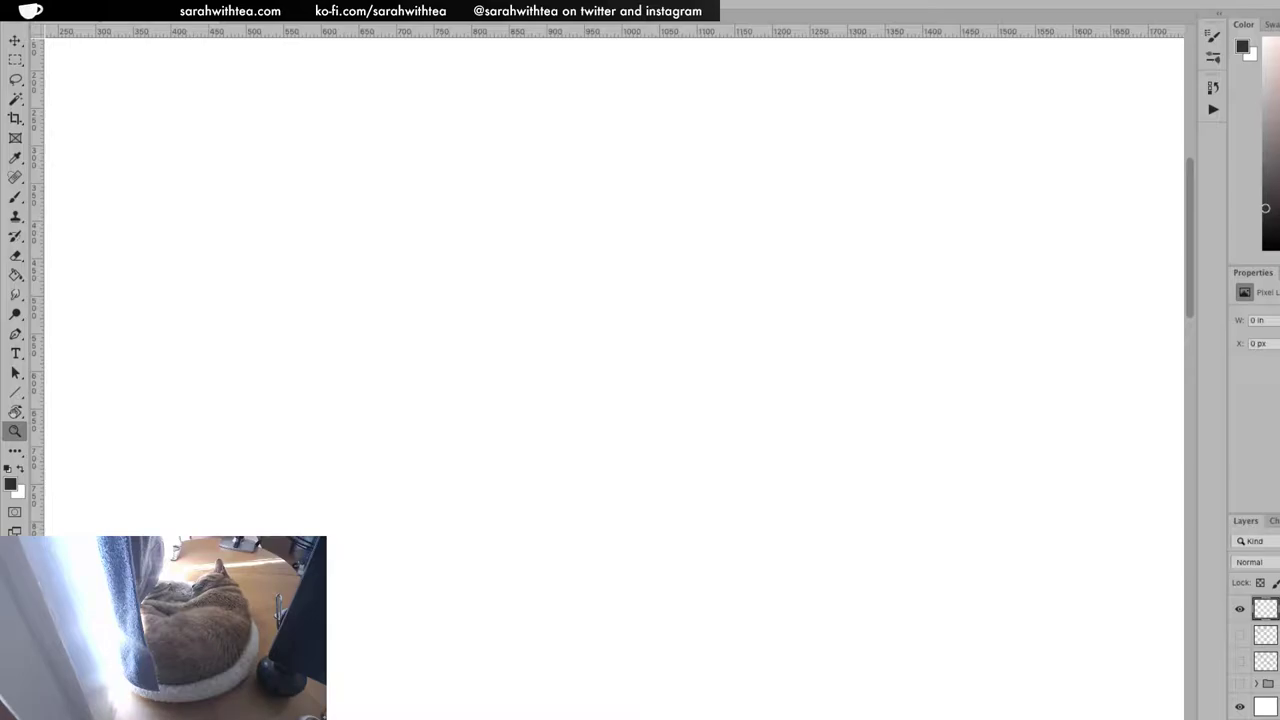
pyautogui.click(640, 302)
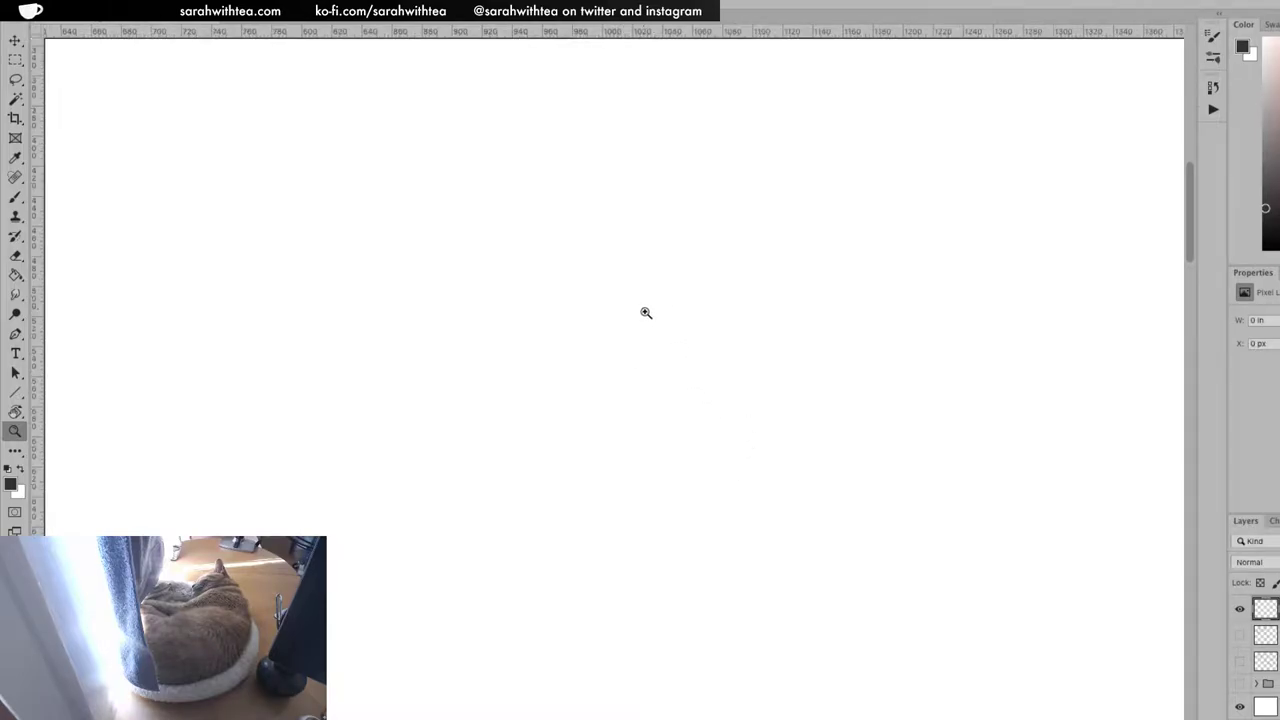
pyautogui.click(573, 262)
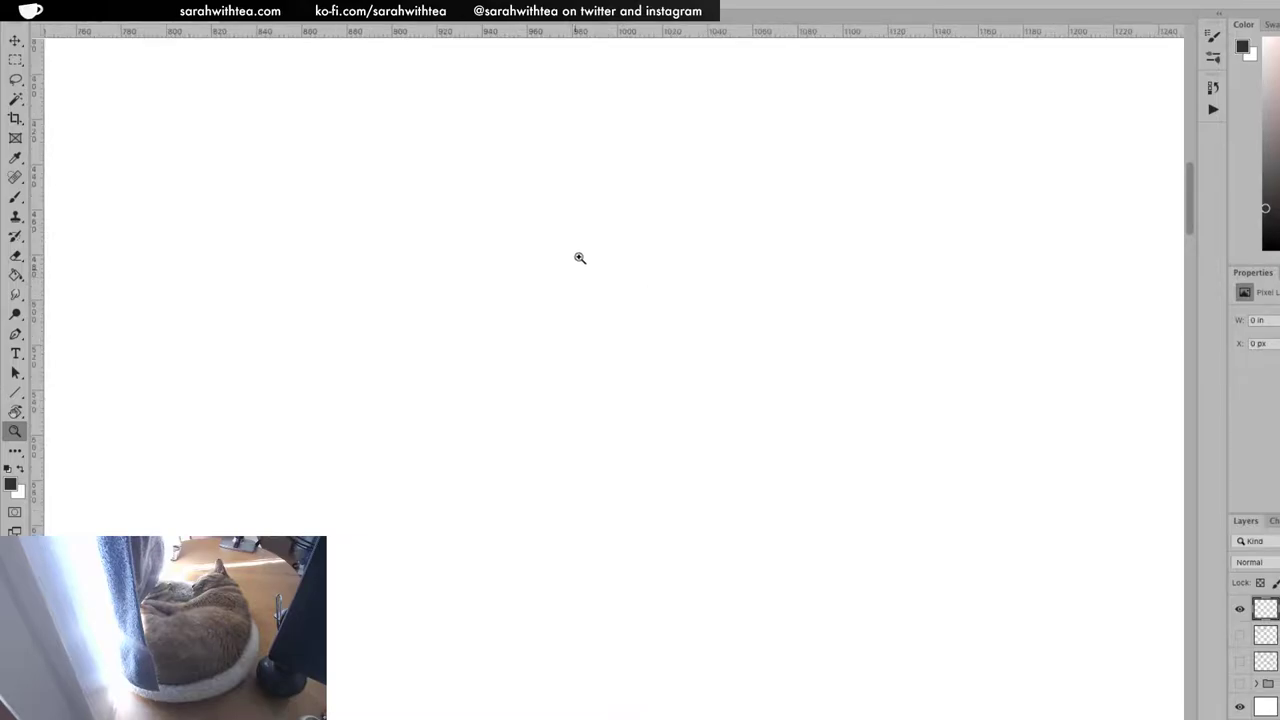
pyautogui.press('b')
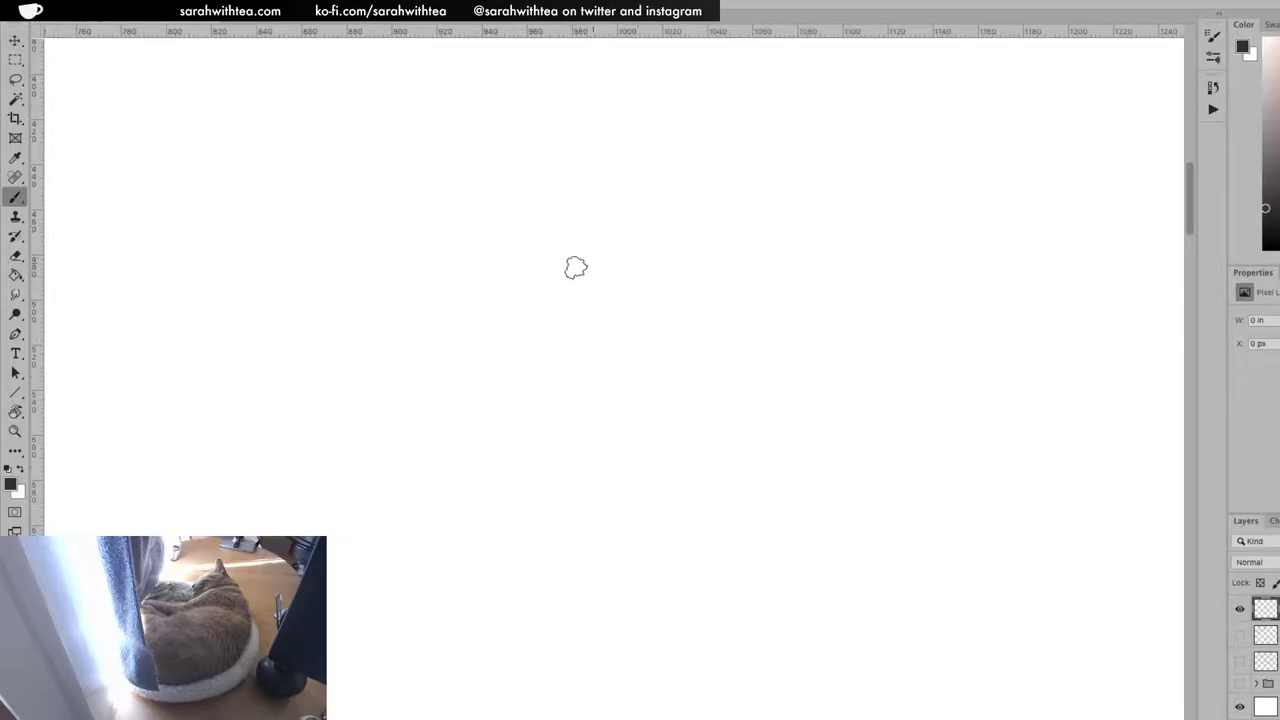
pyautogui.moveTo(612, 273)
pyautogui.mouseDown()
pyautogui.moveTo(446, 390)
pyautogui.moveTo(614, 285)
pyautogui.mouseUp()
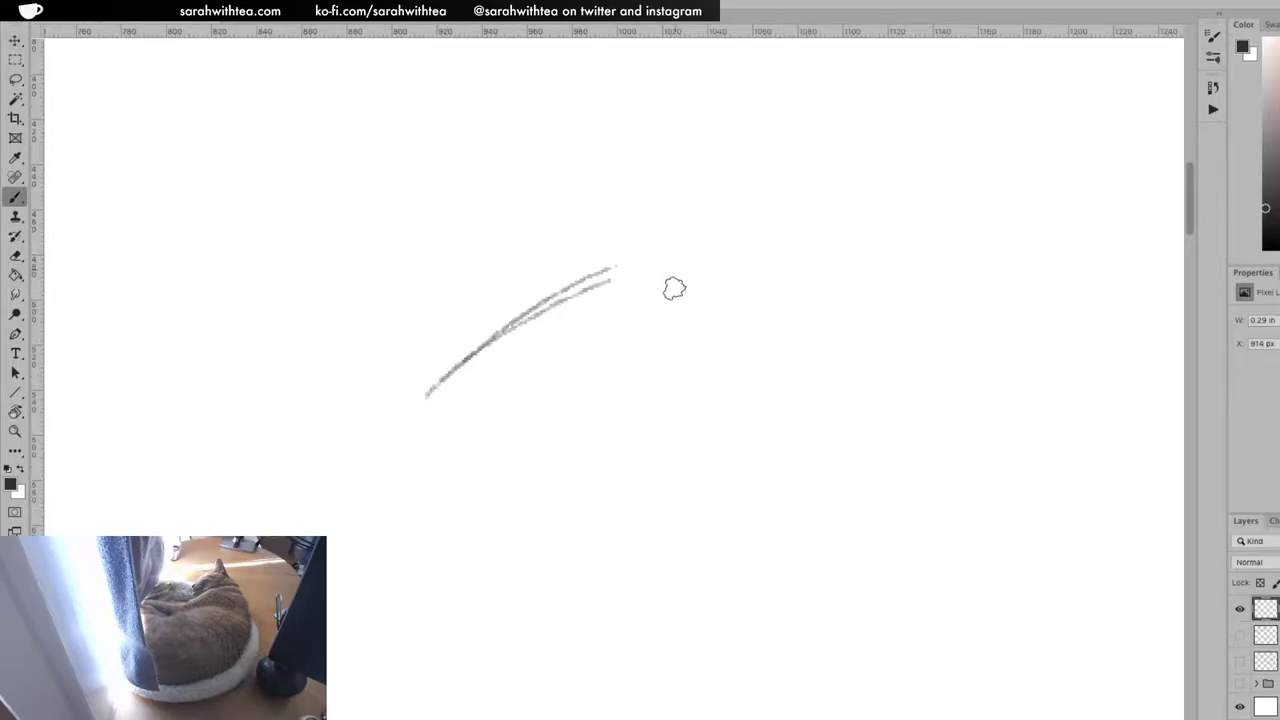
# Complete the long down-curved beak and outline the head with a swept-back pointed crest
pyautogui.press('z')
pyautogui.keyDown('alt'); pyautogui.click(633, 325); pyautogui.keyUp('alt')
pyautogui.keyDown('alt'); pyautogui.click(631, 337); pyautogui.keyUp('alt')
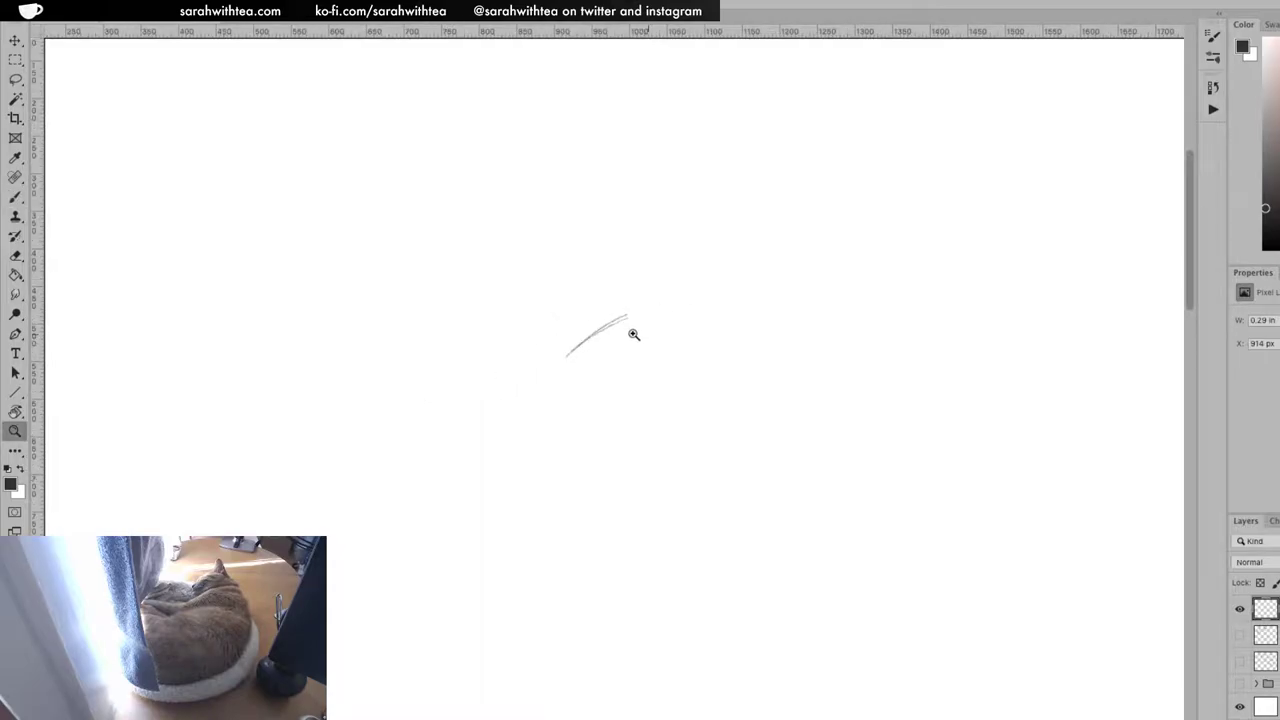
pyautogui.press('b')
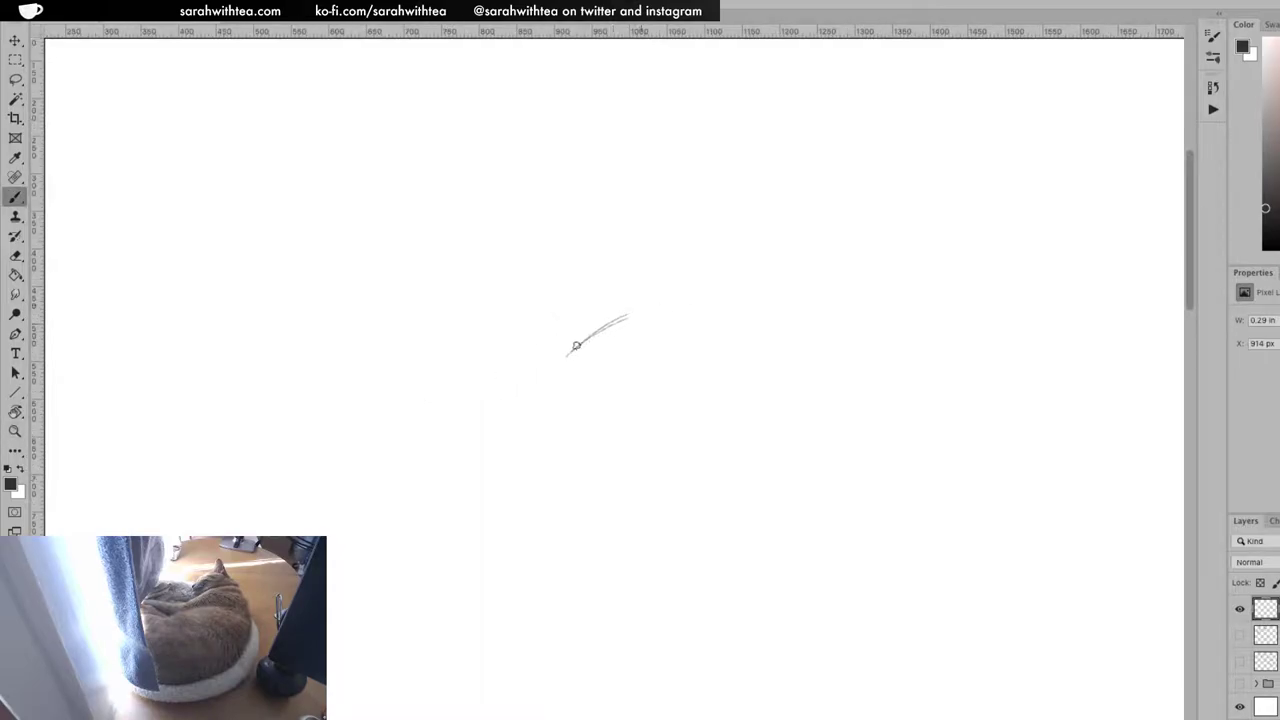
pyautogui.moveTo(559, 366)
pyautogui.mouseDown()
pyautogui.moveTo(636, 309)
pyautogui.moveTo(556, 367)
pyautogui.moveTo(640, 315)
pyautogui.moveTo(661, 319)
pyautogui.moveTo(775, 262)
pyautogui.moveTo(715, 289)
pyautogui.mouseUp()
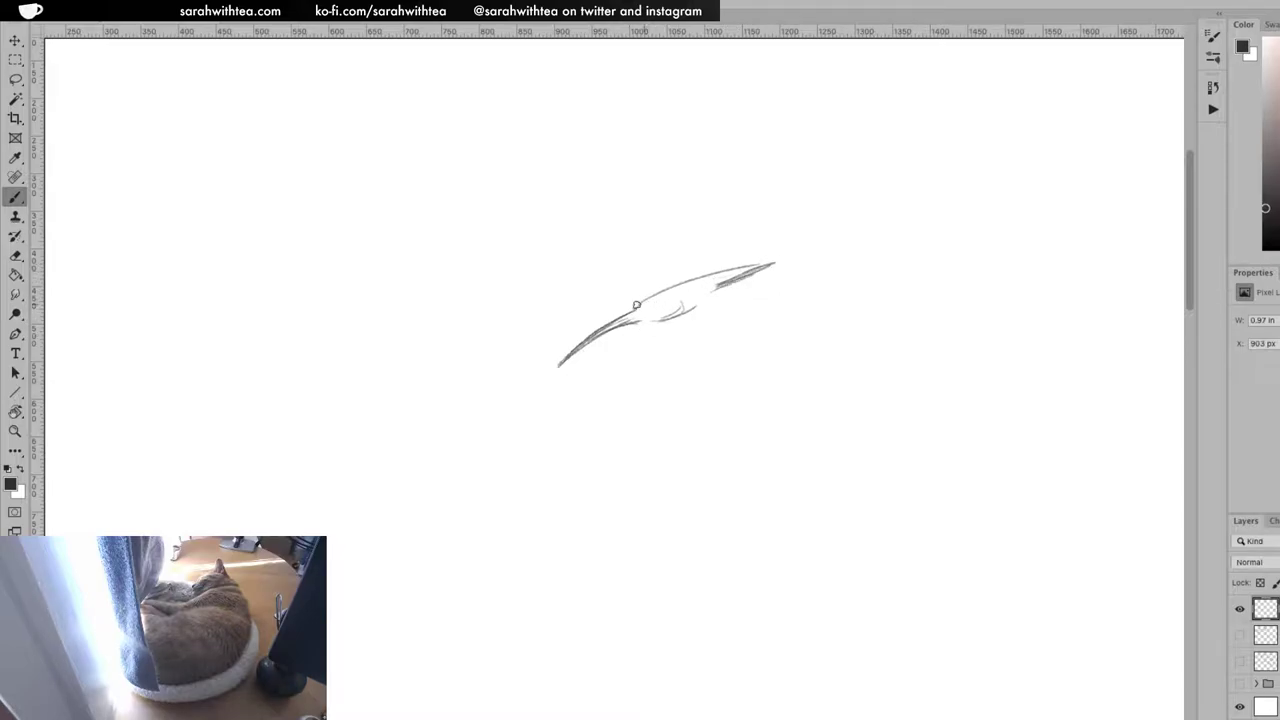
pyautogui.moveTo(636, 306)
pyautogui.mouseDown()
pyautogui.moveTo(704, 270)
pyautogui.moveTo(776, 262)
pyautogui.mouseUp()
pyautogui.moveTo(640, 308)
pyautogui.mouseDown()
pyautogui.moveTo(556, 370)
pyautogui.moveTo(654, 326)
pyautogui.mouseUp()
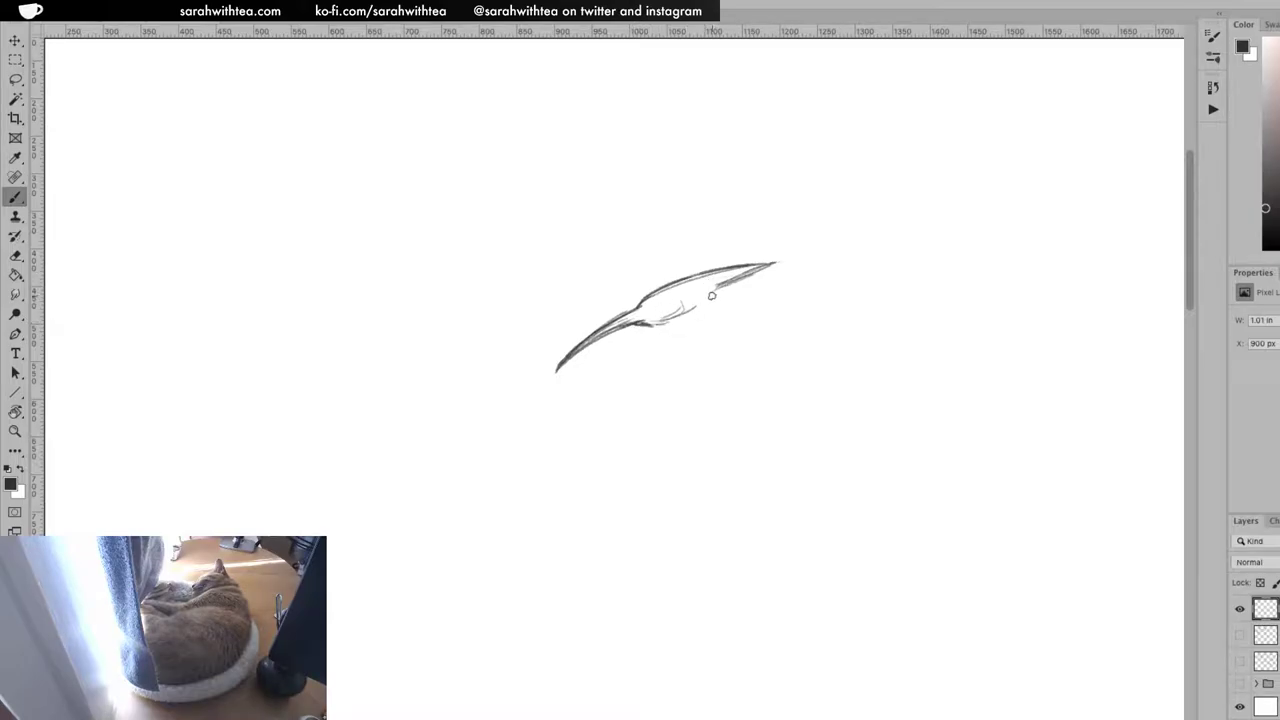
# Outline the long-billed bird's neck, breast, sloping back, folded wing and belly, and extend a narrow tail
pyautogui.moveTo(704, 301)
pyautogui.mouseDown()
pyautogui.moveTo(644, 326)
pyautogui.moveTo(657, 376)
pyautogui.moveTo(690, 416)
pyautogui.mouseUp()
pyautogui.moveTo(649, 342); pyautogui.dragTo(660, 388)
pyautogui.moveTo(702, 328); pyautogui.dragTo(872, 428)
pyautogui.moveTo(862, 428)
pyautogui.mouseDown()
pyautogui.moveTo(720, 430)
pyautogui.moveTo(743, 449)
pyautogui.moveTo(692, 421)
pyautogui.moveTo(745, 452)
pyautogui.mouseUp()
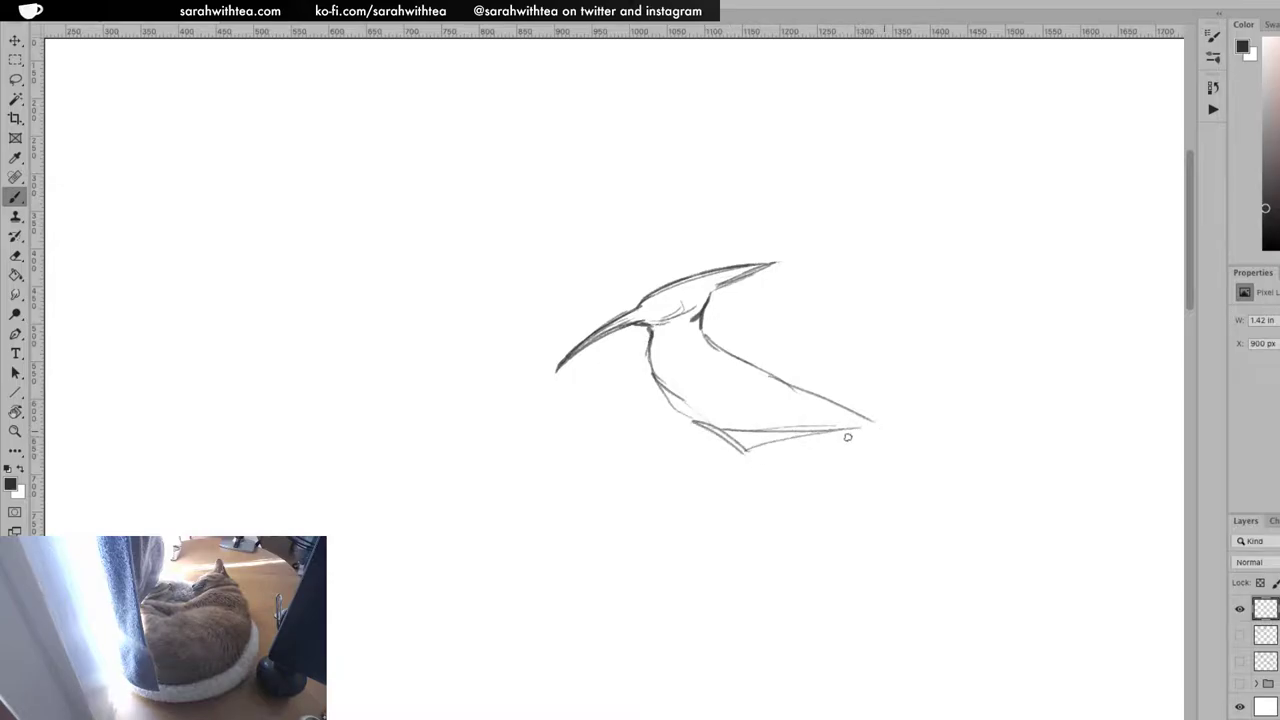
pyautogui.moveTo(815, 433); pyautogui.dragTo(956, 457)
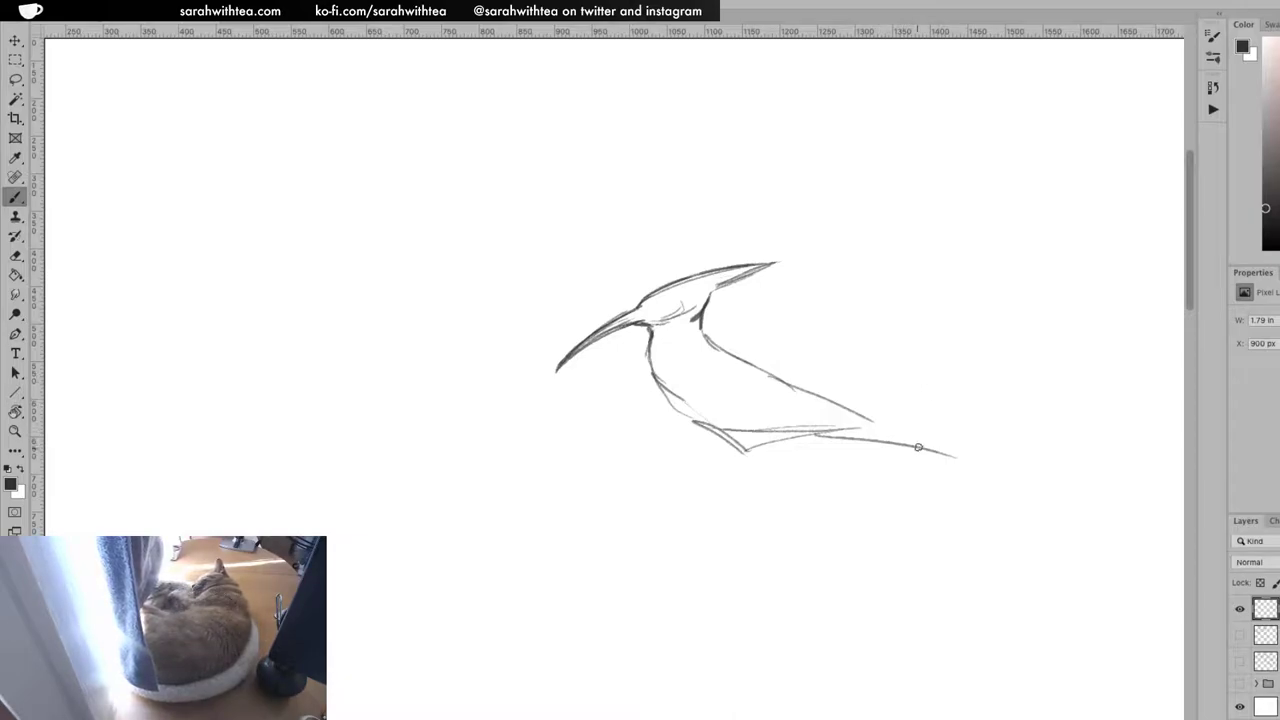
pyautogui.moveTo(871, 427); pyautogui.dragTo(955, 451)
pyautogui.moveTo(862, 426); pyautogui.dragTo(958, 452)
# Add diagonal bands and small dark blocks across the wing, and shade the tail
pyautogui.moveTo(666, 377)
pyautogui.mouseDown()
pyautogui.moveTo(736, 355)
pyautogui.moveTo(652, 391)
pyautogui.moveTo(674, 391)
pyautogui.moveTo(705, 419)
pyautogui.moveTo(682, 404)
pyautogui.moveTo(692, 389)
pyautogui.moveTo(753, 364)
pyautogui.moveTo(683, 414)
pyautogui.moveTo(754, 367)
pyautogui.moveTo(668, 398)
pyautogui.mouseUp()
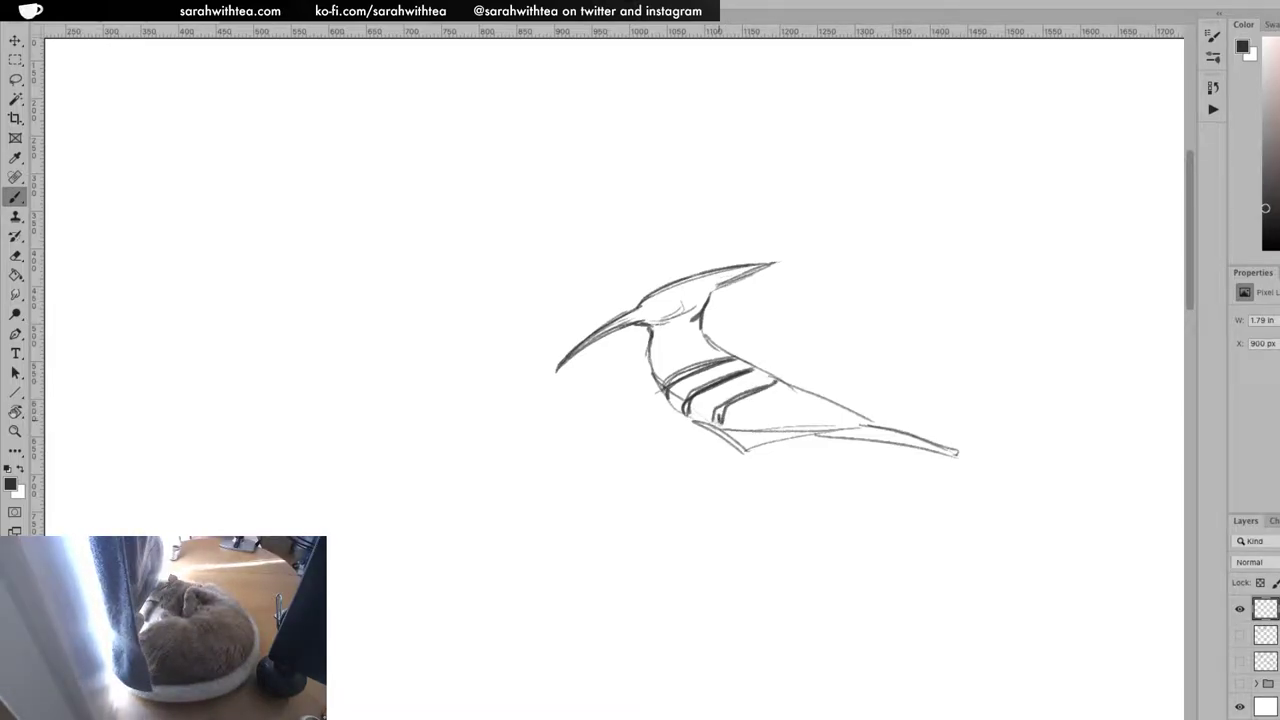
pyautogui.moveTo(714, 418); pyautogui.dragTo(777, 379)
pyautogui.moveTo(753, 423); pyautogui.dragTo(790, 413)
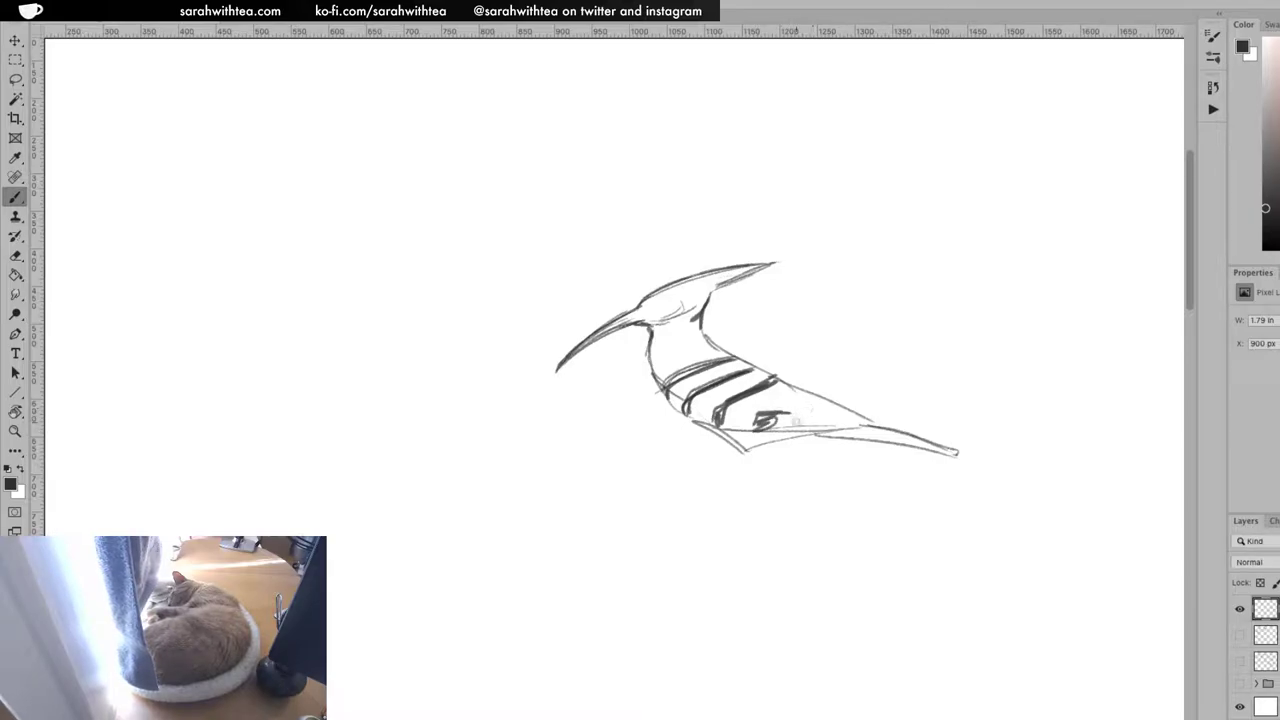
pyautogui.moveTo(796, 415)
pyautogui.mouseDown()
pyautogui.moveTo(816, 413)
pyautogui.moveTo(798, 430)
pyautogui.moveTo(812, 428)
pyautogui.moveTo(832, 399)
pyautogui.moveTo(758, 400)
pyautogui.moveTo(805, 426)
pyautogui.moveTo(918, 450)
pyautogui.mouseUp()
pyautogui.moveTo(908, 444); pyautogui.dragTo(944, 454)
pyautogui.moveTo(906, 436); pyautogui.dragTo(959, 454)
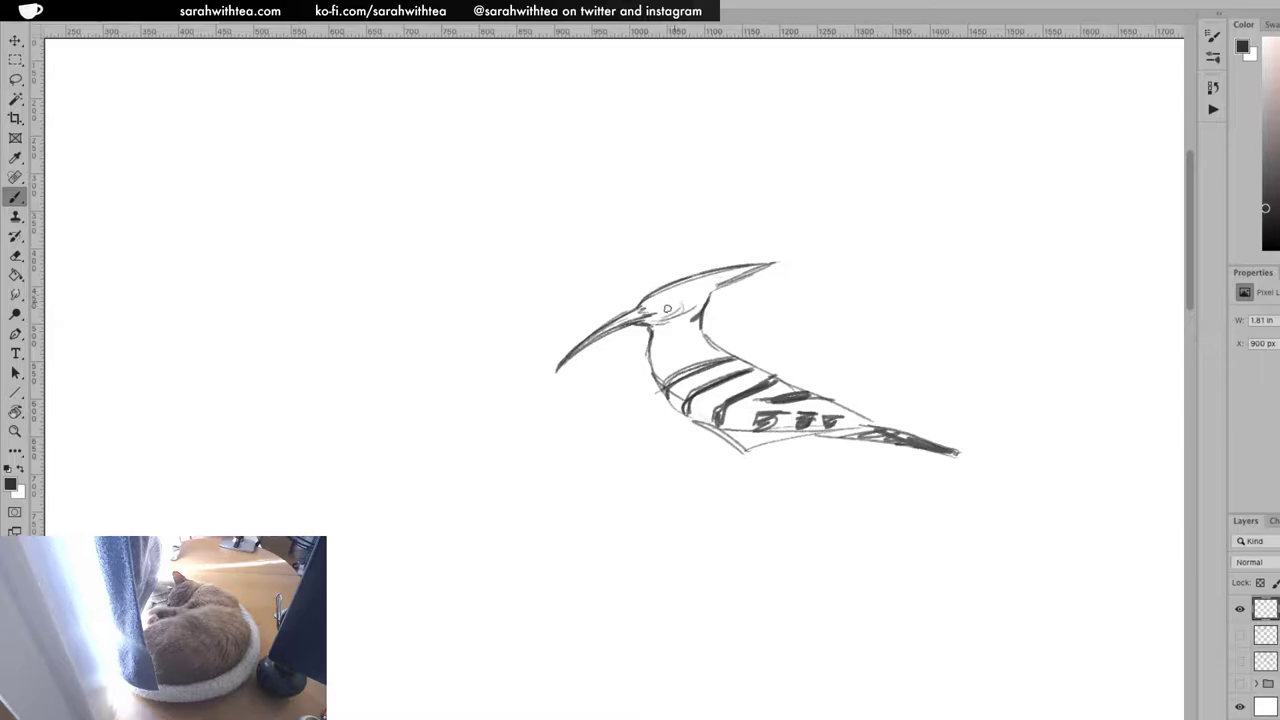
# Draw the long-billed bird's dark eye, mark the crest feathers with dark tips, and hatch the neck below the head
pyautogui.moveTo(668, 303); pyautogui.dragTo(672, 306)
pyautogui.moveTo(706, 275)
pyautogui.mouseDown()
pyautogui.moveTo(687, 280)
pyautogui.moveTo(771, 263)
pyautogui.mouseUp()
pyautogui.moveTo(720, 282)
pyautogui.mouseDown()
pyautogui.moveTo(760, 269)
pyautogui.moveTo(710, 298)
pyautogui.mouseUp()
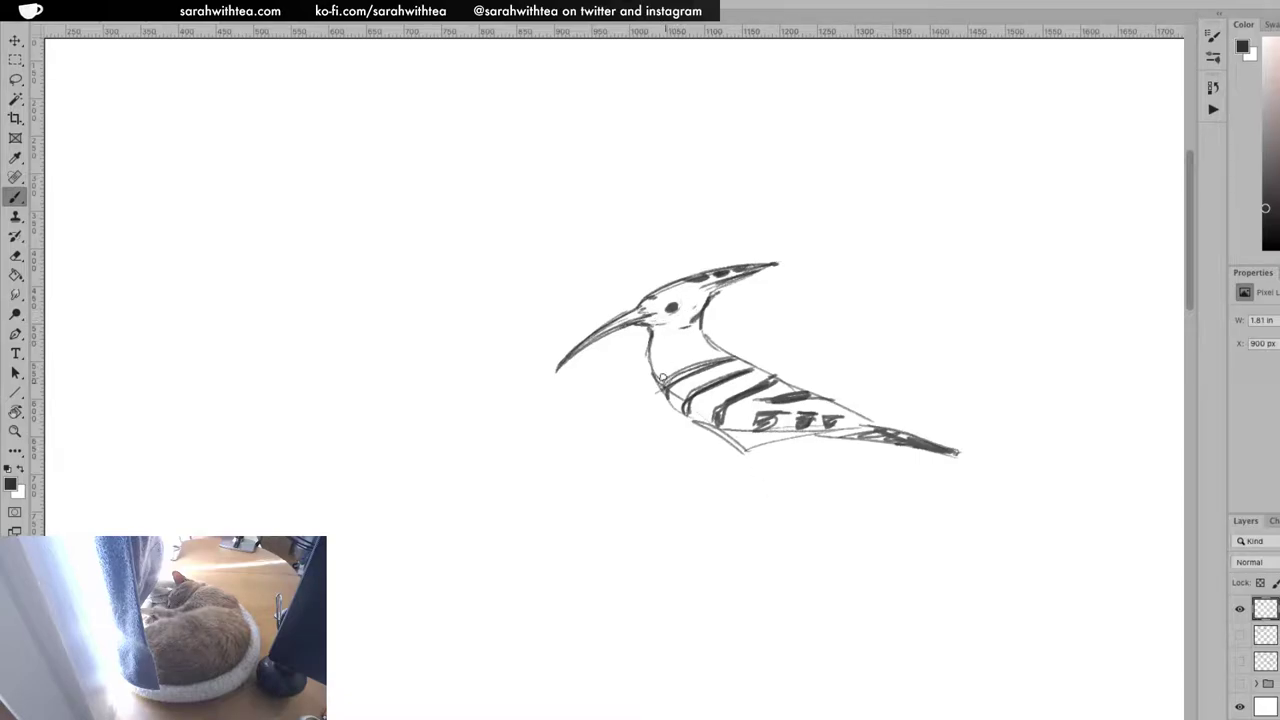
pyautogui.moveTo(685, 331); pyautogui.dragTo(706, 334)
# Darken and thicken the wing bands and blocks, and fill in the base of the tail
pyautogui.moveTo(662, 390); pyautogui.dragTo(716, 358)
pyautogui.moveTo(682, 409); pyautogui.dragTo(758, 369)
pyautogui.moveTo(720, 430)
pyautogui.mouseDown()
pyautogui.moveTo(720, 406)
pyautogui.moveTo(776, 378)
pyautogui.moveTo(770, 400)
pyautogui.moveTo(805, 395)
pyautogui.moveTo(762, 424)
pyautogui.moveTo(845, 423)
pyautogui.mouseUp()
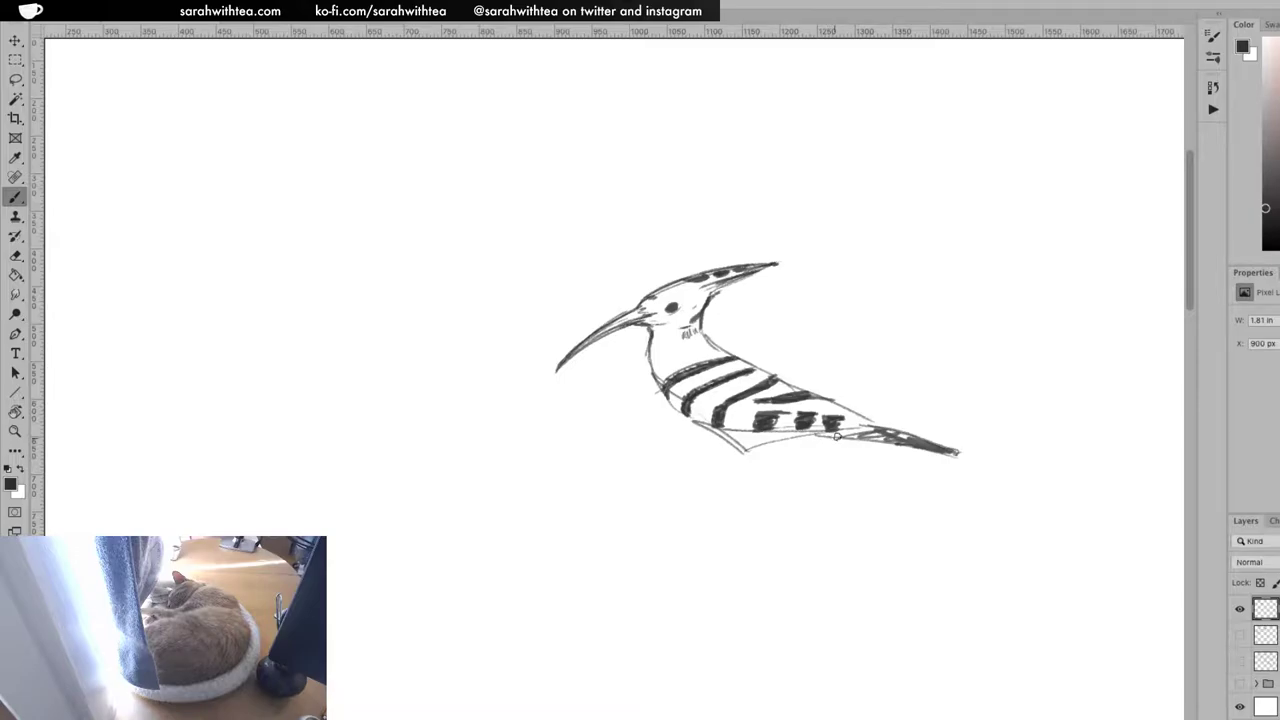
pyautogui.moveTo(857, 434)
pyautogui.mouseDown()
pyautogui.moveTo(912, 436)
pyautogui.moveTo(842, 427)
pyautogui.moveTo(880, 424)
pyautogui.moveTo(962, 452)
pyautogui.moveTo(893, 442)
pyautogui.moveTo(912, 445)
pyautogui.mouseUp()
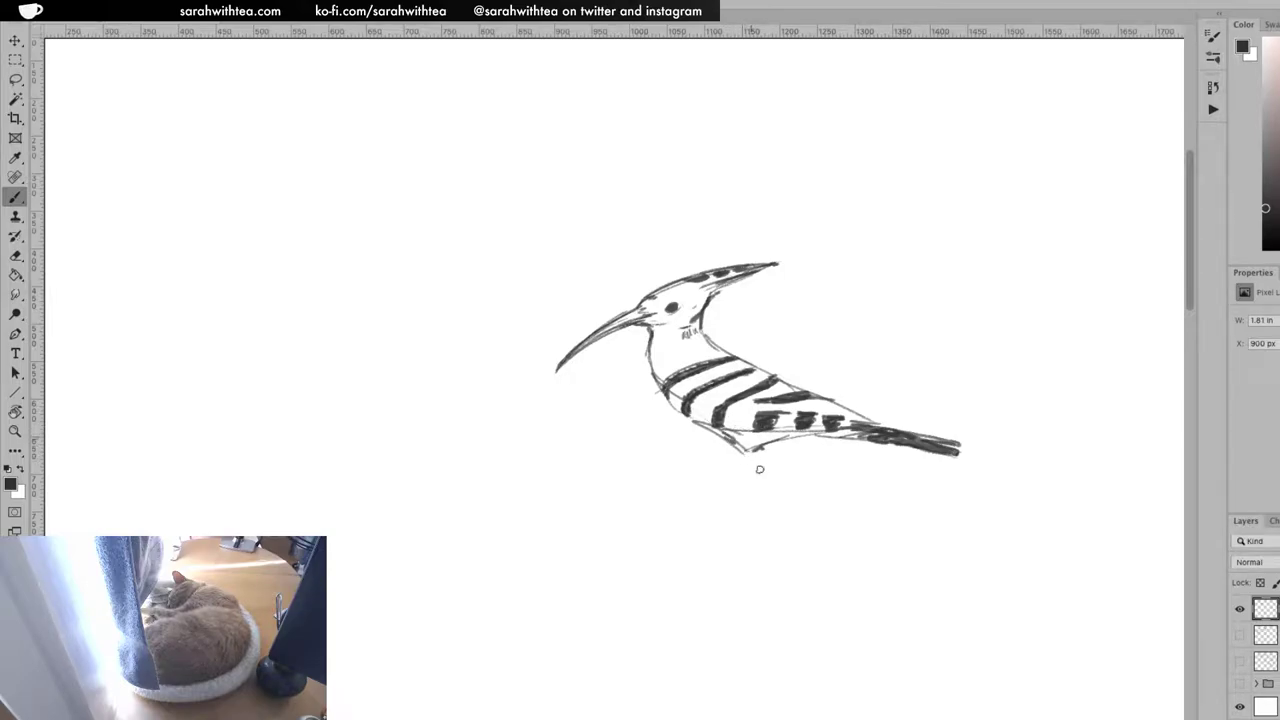
# Draw the long-billed bird's short legs and feet, and add a dark mark at the rear of the wing
pyautogui.moveTo(748, 453)
pyautogui.mouseDown()
pyautogui.moveTo(735, 480)
pyautogui.moveTo(711, 485)
pyautogui.moveTo(740, 474)
pyautogui.mouseUp()
pyautogui.moveTo(720, 433)
pyautogui.mouseDown()
pyautogui.moveTo(730, 472)
pyautogui.moveTo(734, 457)
pyautogui.moveTo(705, 486)
pyautogui.moveTo(737, 485)
pyautogui.mouseUp()
pyautogui.moveTo(727, 476)
pyautogui.mouseDown()
pyautogui.moveTo(692, 481)
pyautogui.moveTo(727, 476)
pyautogui.mouseUp()
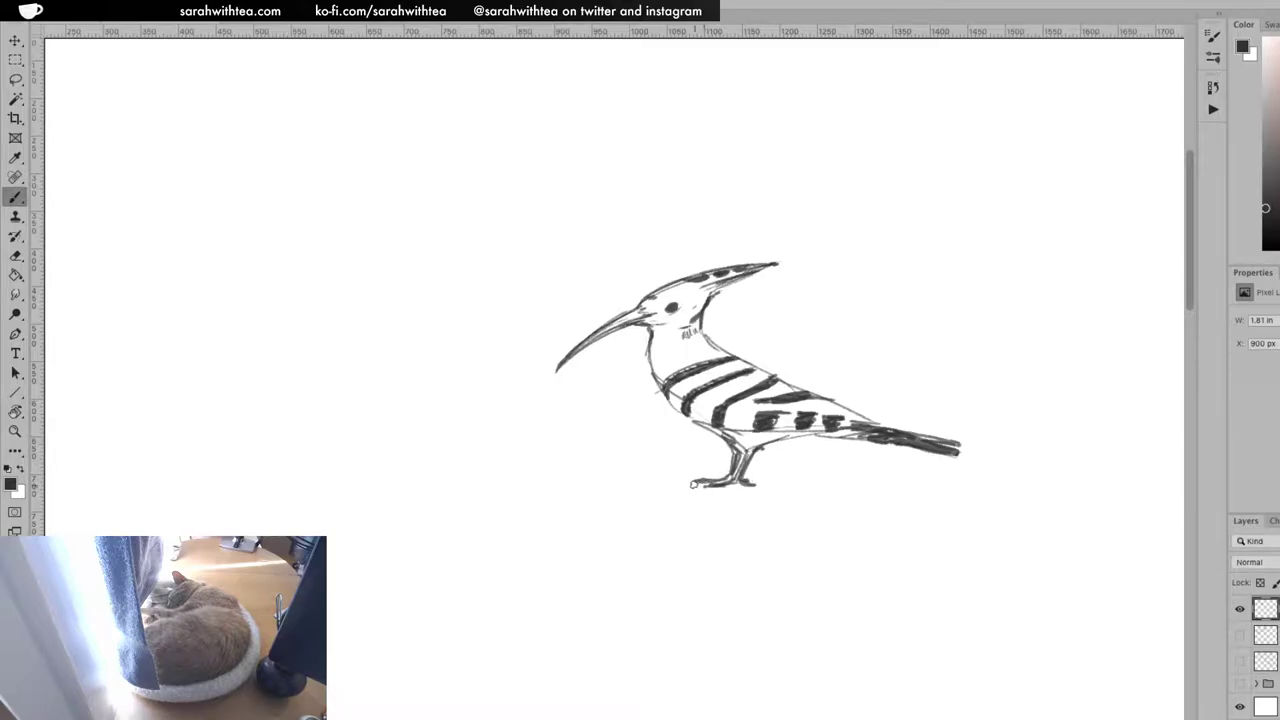
pyautogui.moveTo(752, 483); pyautogui.dragTo(757, 488)
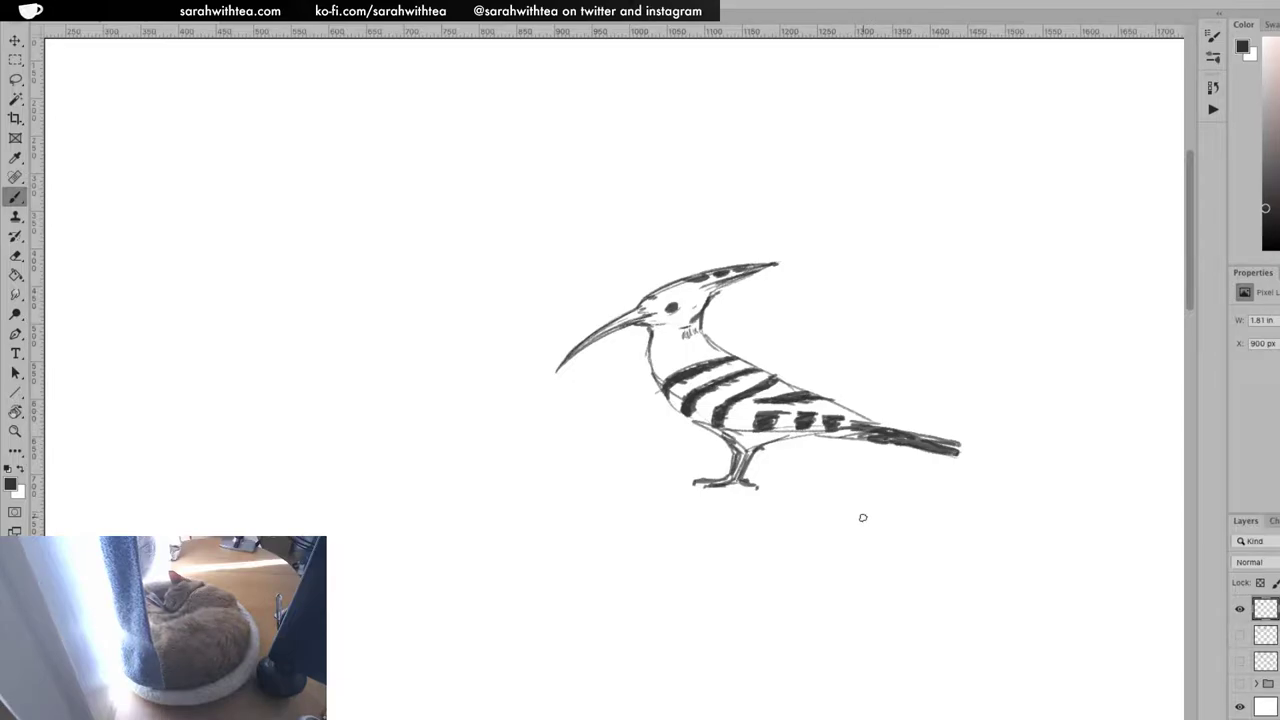
pyautogui.moveTo(822, 410); pyautogui.dragTo(882, 413)
# Sketch a wide-open curved beak above and beside the striped bird, with short feather strokes under the chin
pyautogui.moveTo(380, 268); pyautogui.dragTo(470, 236)
pyautogui.moveTo(378, 270)
pyautogui.mouseDown()
pyautogui.moveTo(493, 232)
pyautogui.moveTo(512, 246)
pyautogui.moveTo(407, 298)
pyautogui.moveTo(520, 246)
pyautogui.moveTo(408, 300)
pyautogui.moveTo(503, 249)
pyautogui.mouseUp()
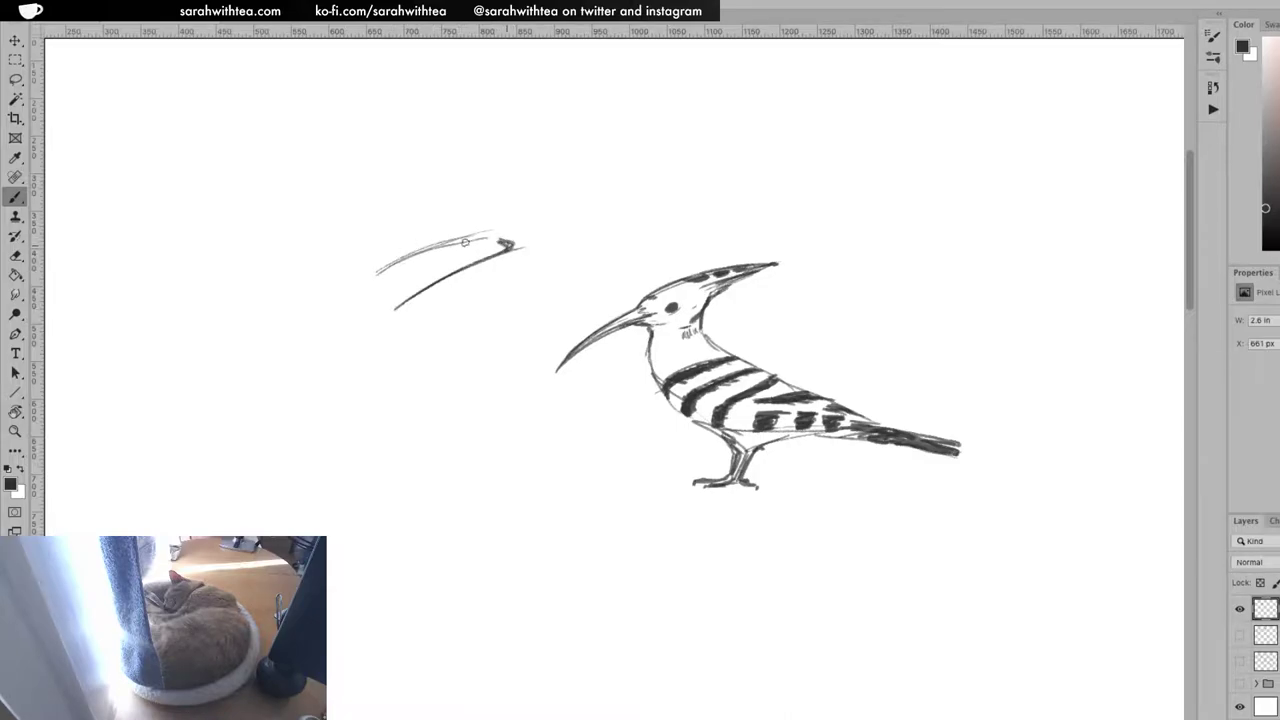
pyautogui.moveTo(478, 241)
pyautogui.mouseDown()
pyautogui.moveTo(402, 262)
pyautogui.moveTo(446, 249)
pyautogui.moveTo(432, 253)
pyautogui.mouseUp()
pyautogui.moveTo(362, 280); pyautogui.dragTo(484, 230)
pyautogui.moveTo(400, 260)
pyautogui.mouseDown()
pyautogui.moveTo(492, 230)
pyautogui.moveTo(478, 233)
pyautogui.mouseUp()
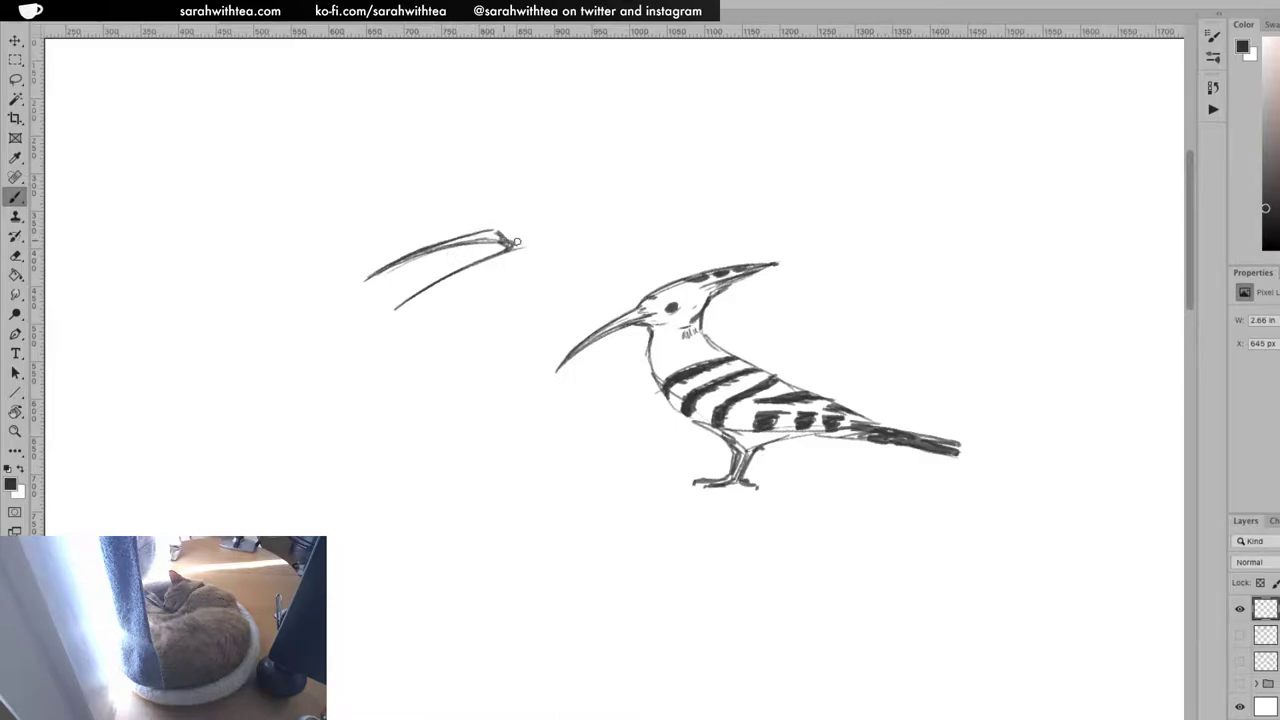
pyautogui.moveTo(395, 310)
pyautogui.mouseDown()
pyautogui.moveTo(513, 250)
pyautogui.moveTo(421, 290)
pyautogui.mouseUp()
pyautogui.moveTo(507, 265); pyautogui.dragTo(532, 268)
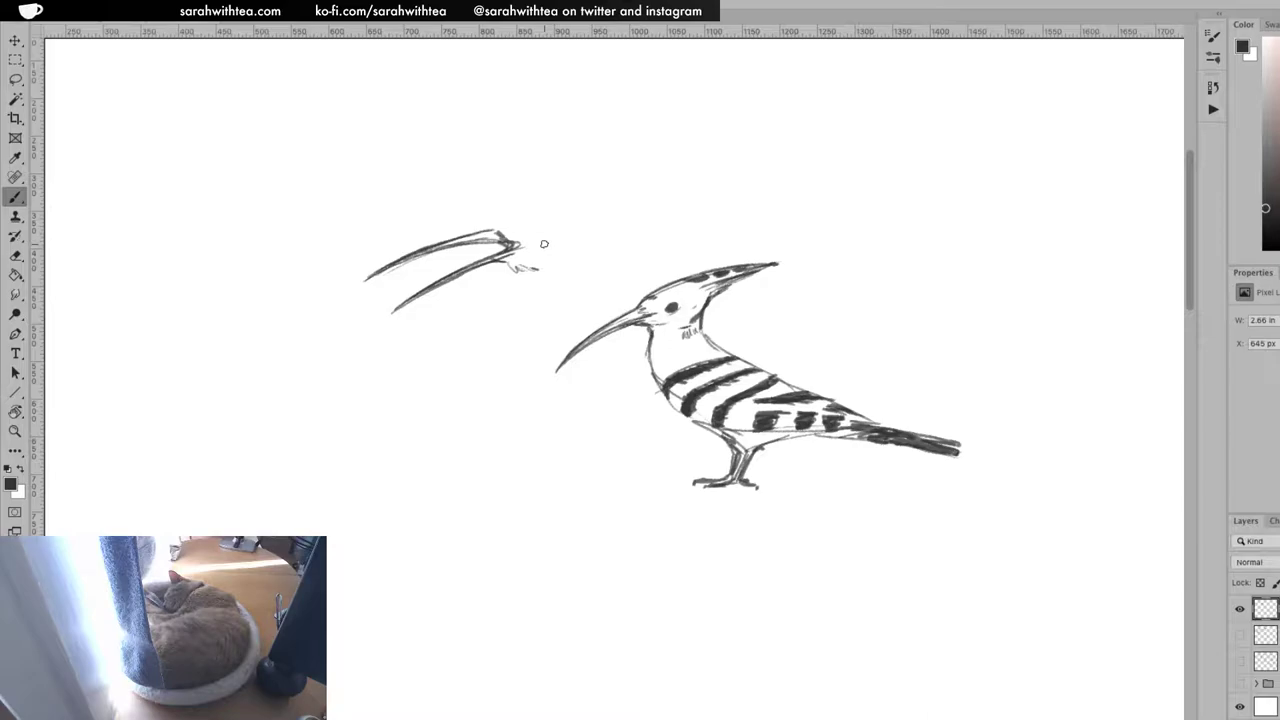
# Add the open-beaked bird's head outline, eye, cheek feathers and long swept-back crest with dark spots
pyautogui.moveTo(498, 226); pyautogui.dragTo(545, 203)
pyautogui.moveTo(541, 231)
pyautogui.mouseDown()
pyautogui.moveTo(598, 232)
pyautogui.moveTo(567, 264)
pyautogui.moveTo(655, 205)
pyautogui.mouseUp()
pyautogui.moveTo(504, 219)
pyautogui.mouseDown()
pyautogui.moveTo(662, 183)
pyautogui.moveTo(732, 187)
pyautogui.mouseUp()
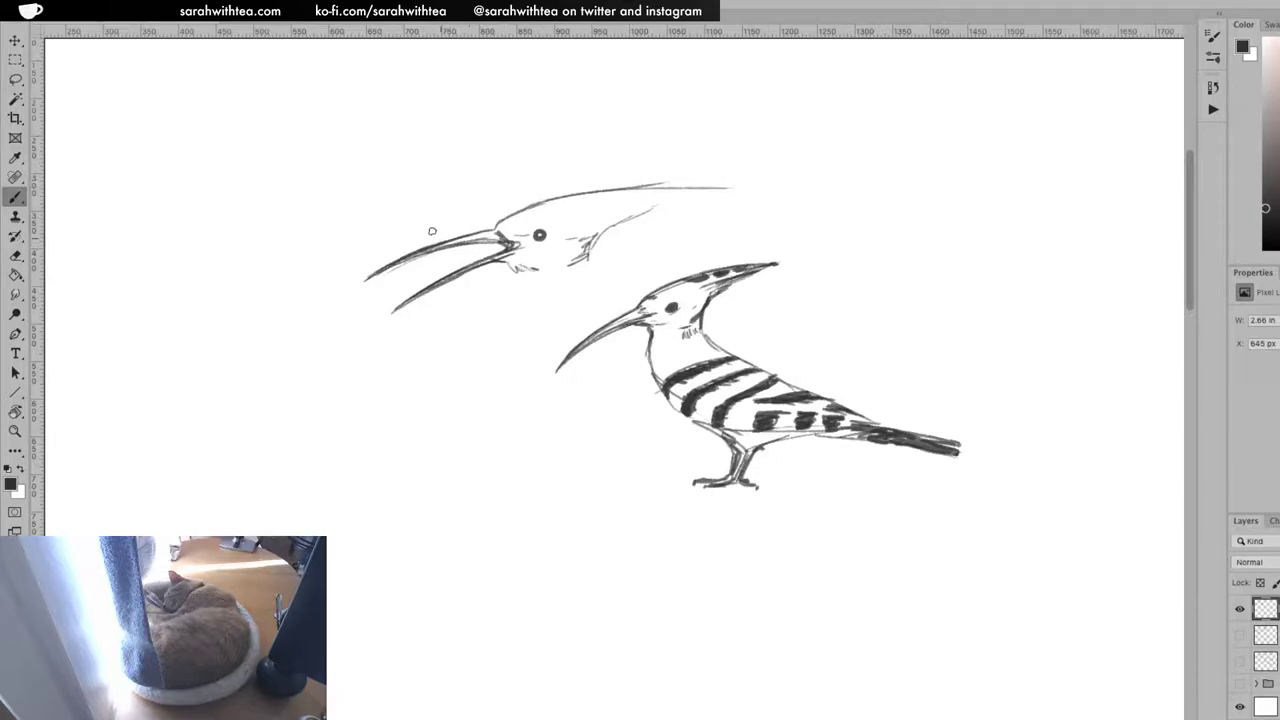
pyautogui.moveTo(462, 245); pyautogui.dragTo(514, 244)
pyautogui.moveTo(619, 194)
pyautogui.mouseDown()
pyautogui.moveTo(572, 195)
pyautogui.moveTo(750, 188)
pyautogui.mouseUp()
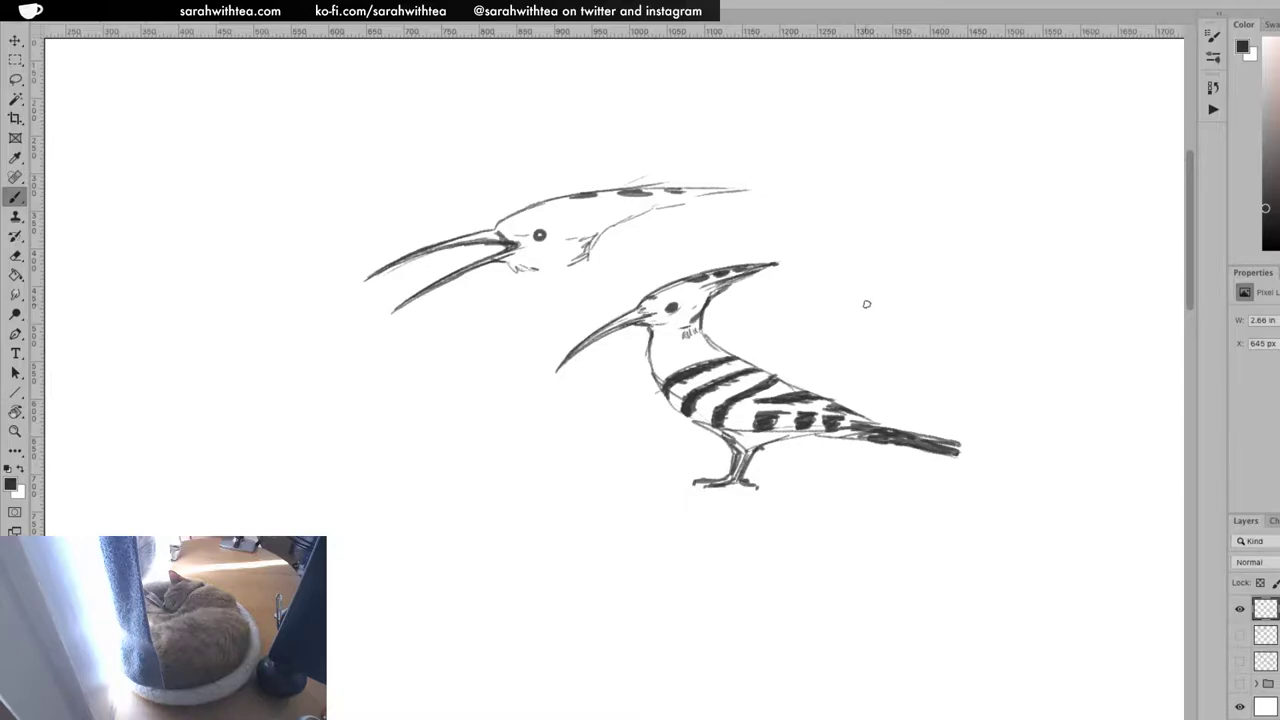
pyautogui.press('space')
pyautogui.moveTo(568, 436); pyautogui.dragTo(566, 434)
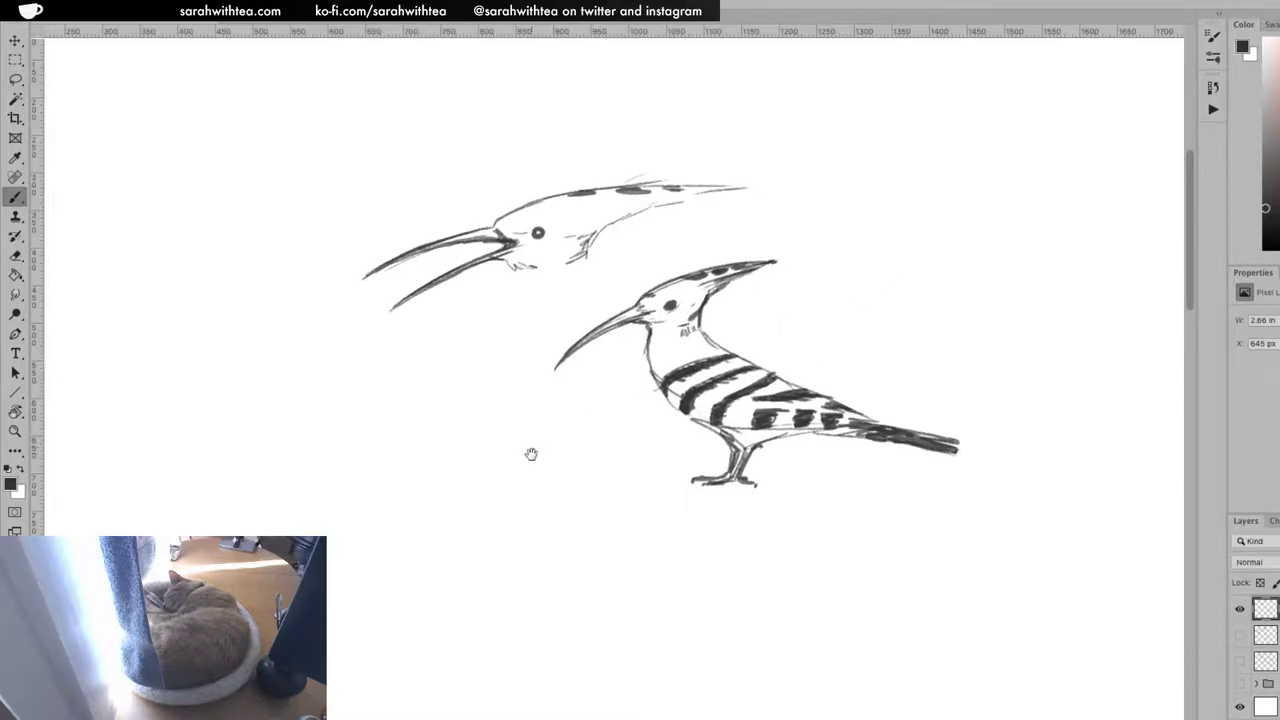
# Move both sketched birds down and to the left on the canvas to free space beside them
pyautogui.press('v')
pyautogui.moveTo(690, 425)
pyautogui.mouseDown()
pyautogui.moveTo(422, 462)
pyautogui.moveTo(432, 395)
pyautogui.moveTo(469, 473)
pyautogui.mouseUp()
pyautogui.press('b')
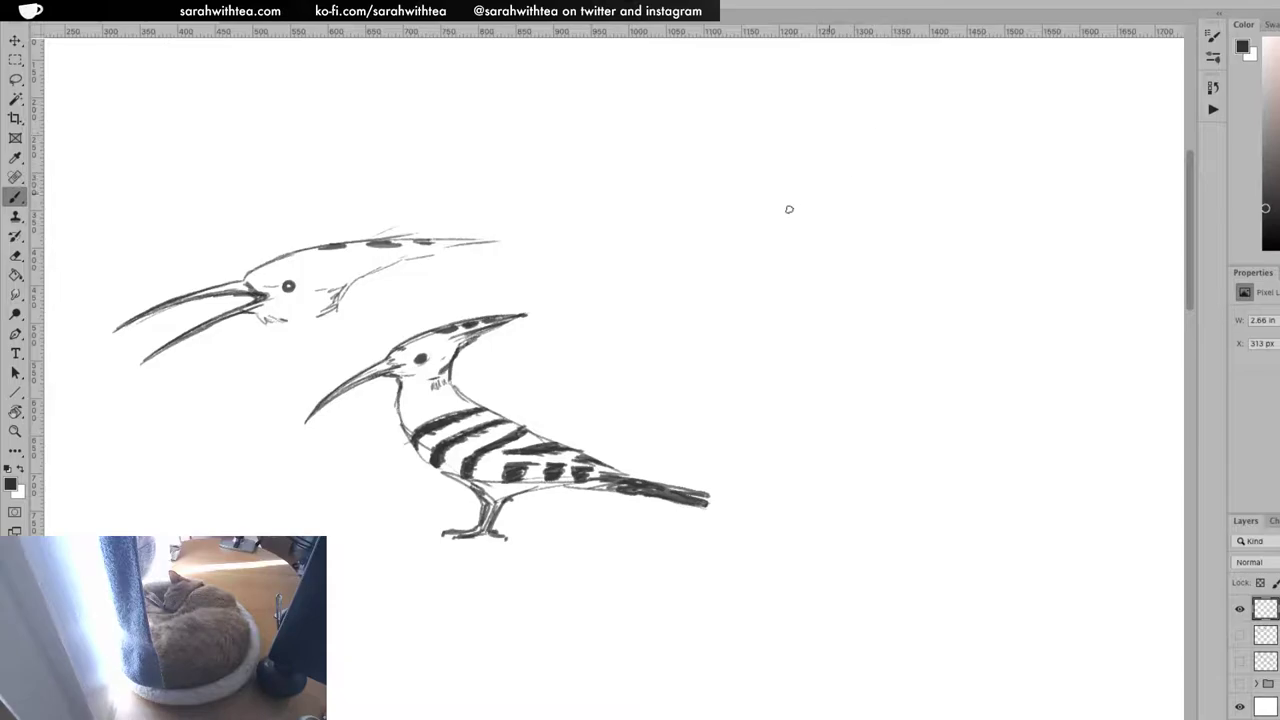
# Sketch a third bird's long curved beak and back of the head, with a rough outline for a raised fan crest
pyautogui.moveTo(820, 198)
pyautogui.mouseDown()
pyautogui.moveTo(721, 235)
pyautogui.moveTo(858, 196)
pyautogui.moveTo(792, 201)
pyautogui.moveTo(716, 242)
pyautogui.moveTo(858, 207)
pyautogui.mouseUp()
pyautogui.moveTo(718, 236)
pyautogui.mouseDown()
pyautogui.moveTo(851, 205)
pyautogui.moveTo(715, 235)
pyautogui.moveTo(872, 196)
pyautogui.moveTo(878, 180)
pyautogui.moveTo(949, 181)
pyautogui.moveTo(932, 222)
pyautogui.moveTo(828, 209)
pyautogui.moveTo(879, 216)
pyautogui.mouseUp()
pyautogui.moveTo(782, 213)
pyautogui.mouseDown()
pyautogui.moveTo(729, 229)
pyautogui.moveTo(834, 195)
pyautogui.moveTo(832, 156)
pyautogui.moveTo(885, 85)
pyautogui.moveTo(937, 74)
pyautogui.mouseUp()
pyautogui.moveTo(932, 81)
pyautogui.mouseDown()
pyautogui.moveTo(976, 81)
pyautogui.moveTo(1020, 110)
pyautogui.moveTo(1012, 168)
pyautogui.moveTo(950, 180)
pyautogui.mouseUp()
pyautogui.moveTo(952, 181)
pyautogui.mouseDown()
pyautogui.moveTo(997, 182)
pyautogui.moveTo(957, 185)
pyautogui.moveTo(992, 179)
pyautogui.moveTo(926, 216)
pyautogui.moveTo(972, 199)
pyautogui.moveTo(954, 184)
pyautogui.moveTo(1005, 176)
pyautogui.mouseUp()
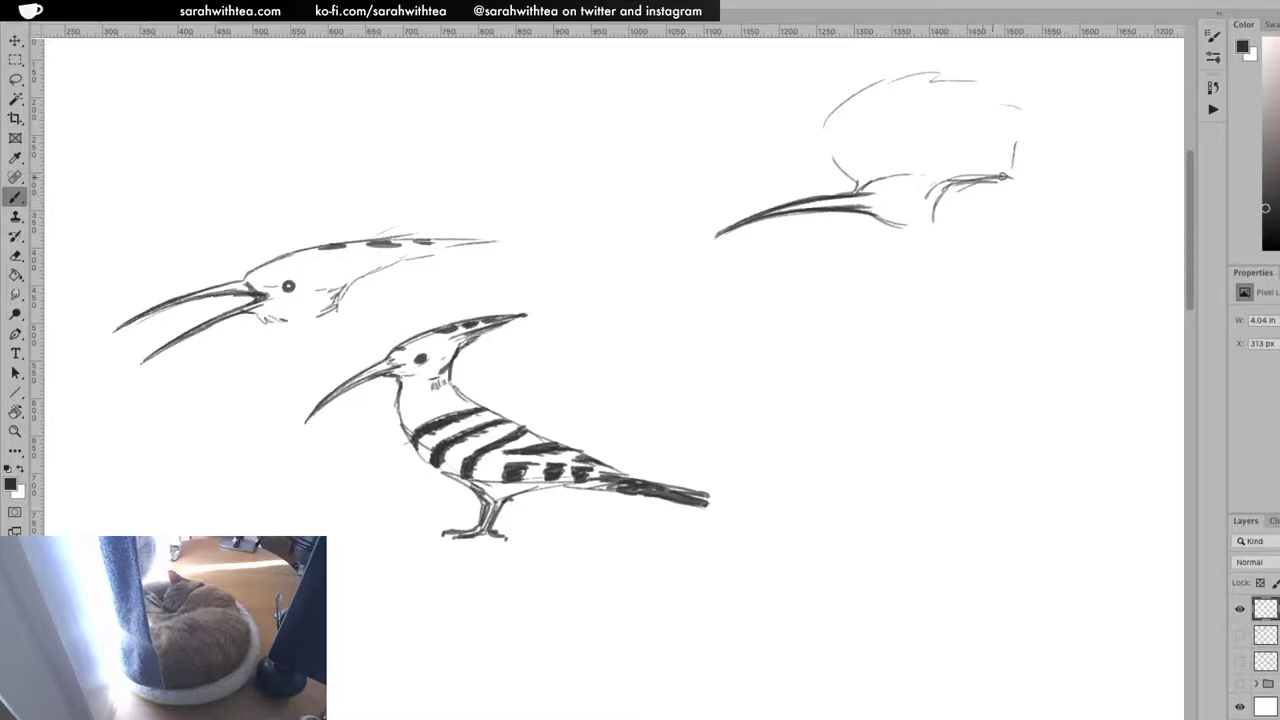
# Draw the front crest feathers of the third bird with dark tips, and add short strokes on top of its head
pyautogui.moveTo(829, 131); pyautogui.dragTo(857, 172)
pyautogui.moveTo(829, 126); pyautogui.dragTo(832, 131)
pyautogui.moveTo(849, 84)
pyautogui.mouseDown()
pyautogui.moveTo(851, 150)
pyautogui.moveTo(850, 89)
pyautogui.moveTo(865, 164)
pyautogui.moveTo(868, 92)
pyautogui.mouseUp()
pyautogui.moveTo(875, 150)
pyautogui.mouseDown()
pyautogui.moveTo(920, 70)
pyautogui.moveTo(938, 67)
pyautogui.moveTo(914, 98)
pyautogui.mouseUp()
pyautogui.moveTo(890, 172); pyautogui.dragTo(918, 158)
pyautogui.moveTo(900, 170); pyautogui.dragTo(928, 158)
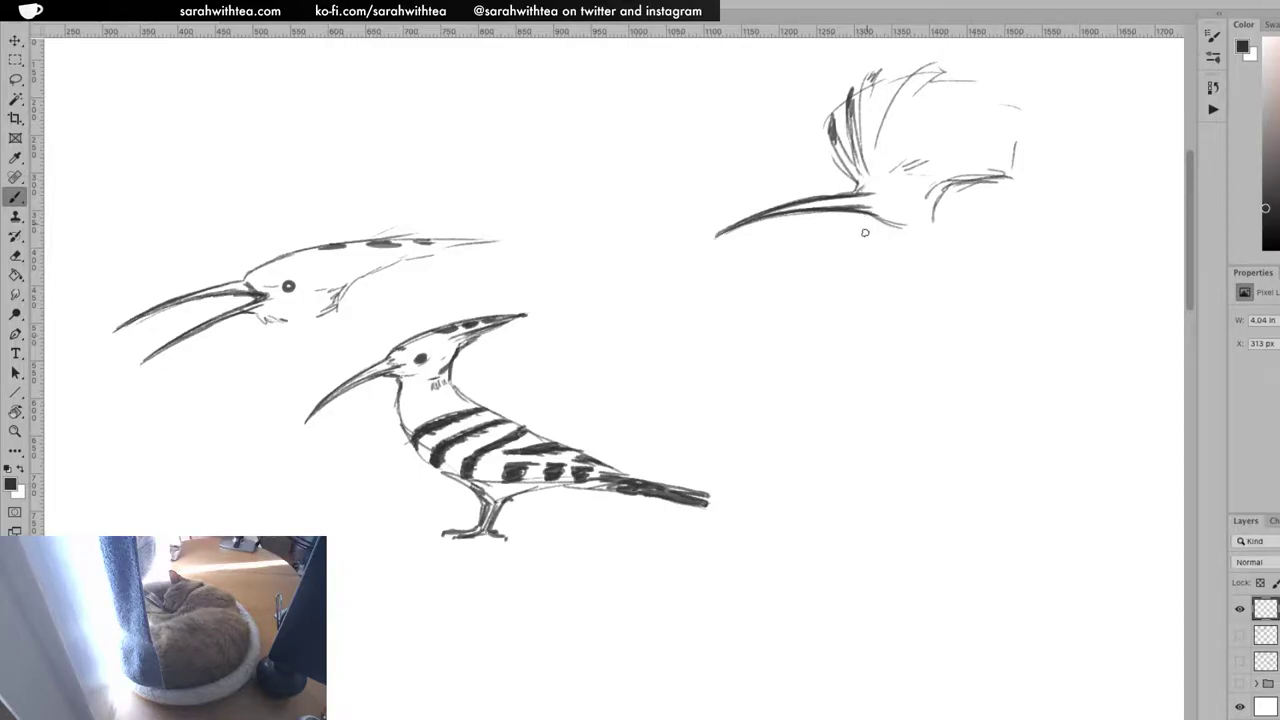
# Sketch the third bird's throat, neck and breast outline, and draw dark chevron bands across its upper back
pyautogui.moveTo(871, 211); pyautogui.dragTo(876, 226)
pyautogui.moveTo(872, 216); pyautogui.dragTo(884, 262)
pyautogui.moveTo(930, 206)
pyautogui.mouseDown()
pyautogui.moveTo(972, 285)
pyautogui.moveTo(951, 305)
pyautogui.moveTo(890, 279)
pyautogui.moveTo(873, 307)
pyautogui.moveTo(892, 377)
pyautogui.mouseUp()
pyautogui.moveTo(866, 304); pyautogui.dragTo(903, 408)
pyautogui.moveTo(886, 281)
pyautogui.mouseDown()
pyautogui.moveTo(882, 366)
pyautogui.moveTo(897, 400)
pyautogui.mouseUp()
pyautogui.moveTo(976, 285); pyautogui.dragTo(958, 320)
pyautogui.moveTo(892, 294)
pyautogui.mouseDown()
pyautogui.moveTo(935, 299)
pyautogui.moveTo(937, 311)
pyautogui.moveTo(891, 298)
pyautogui.moveTo(963, 325)
pyautogui.moveTo(896, 285)
pyautogui.moveTo(876, 294)
pyautogui.moveTo(969, 289)
pyautogui.mouseUp()
pyautogui.moveTo(880, 292)
pyautogui.mouseDown()
pyautogui.moveTo(864, 322)
pyautogui.moveTo(872, 280)
pyautogui.moveTo(958, 312)
pyautogui.moveTo(970, 280)
pyautogui.moveTo(962, 308)
pyautogui.moveTo(992, 290)
pyautogui.moveTo(964, 337)
pyautogui.moveTo(900, 320)
pyautogui.moveTo(968, 346)
pyautogui.moveTo(996, 292)
pyautogui.mouseUp()
pyautogui.moveTo(966, 344)
pyautogui.mouseDown()
pyautogui.moveTo(997, 292)
pyautogui.moveTo(952, 346)
pyautogui.moveTo(1000, 292)
pyautogui.moveTo(978, 334)
pyautogui.moveTo(934, 346)
pyautogui.moveTo(996, 402)
pyautogui.moveTo(993, 336)
pyautogui.moveTo(990, 373)
pyautogui.mouseUp()
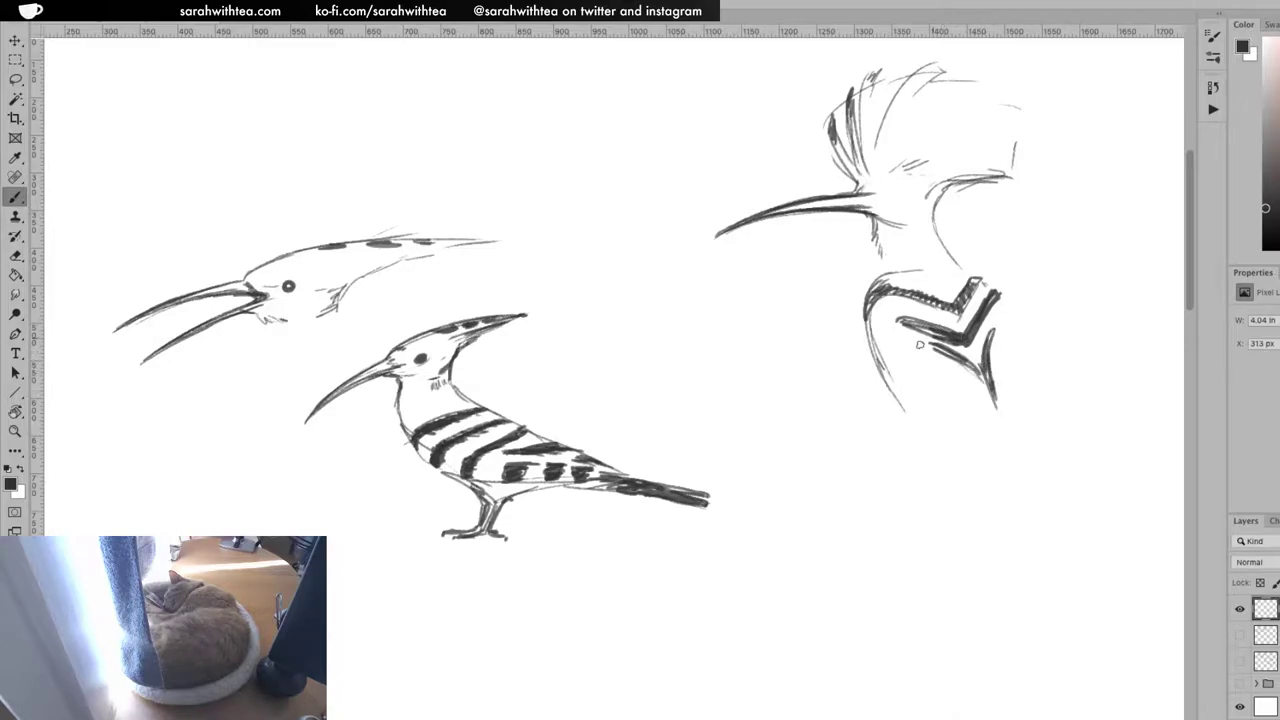
# Darken the near wing's edge and fill the wing with curved bands and checkered blocks
pyautogui.moveTo(918, 349)
pyautogui.mouseDown()
pyautogui.moveTo(884, 332)
pyautogui.moveTo(918, 336)
pyautogui.moveTo(879, 351)
pyautogui.moveTo(911, 332)
pyautogui.moveTo(882, 354)
pyautogui.moveTo(943, 446)
pyautogui.moveTo(895, 394)
pyautogui.moveTo(918, 420)
pyautogui.moveTo(885, 363)
pyautogui.moveTo(962, 476)
pyautogui.mouseUp()
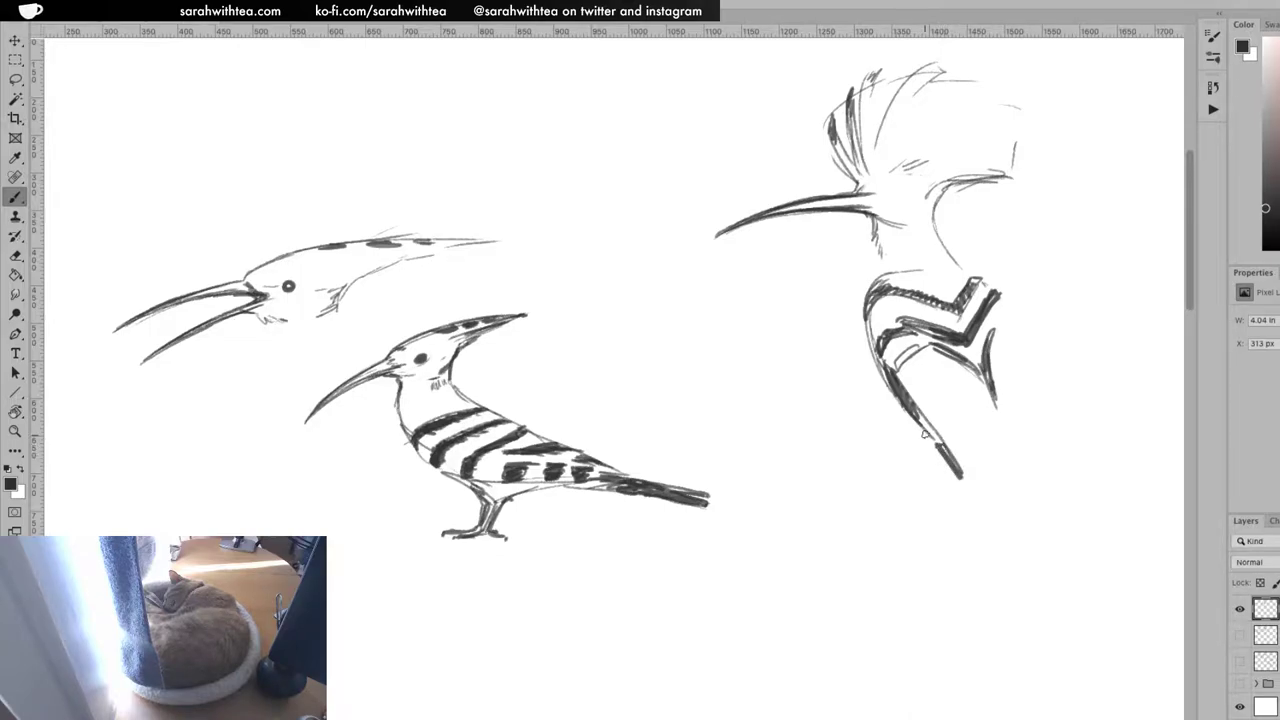
pyautogui.moveTo(890, 372)
pyautogui.mouseDown()
pyautogui.moveTo(918, 344)
pyautogui.moveTo(944, 350)
pyautogui.moveTo(918, 384)
pyautogui.moveTo(954, 418)
pyautogui.mouseUp()
pyautogui.moveTo(900, 374); pyautogui.dragTo(962, 460)
pyautogui.moveTo(945, 408)
pyautogui.mouseDown()
pyautogui.moveTo(955, 398)
pyautogui.moveTo(966, 420)
pyautogui.moveTo(955, 434)
pyautogui.moveTo(976, 422)
pyautogui.moveTo(980, 398)
pyautogui.mouseUp()
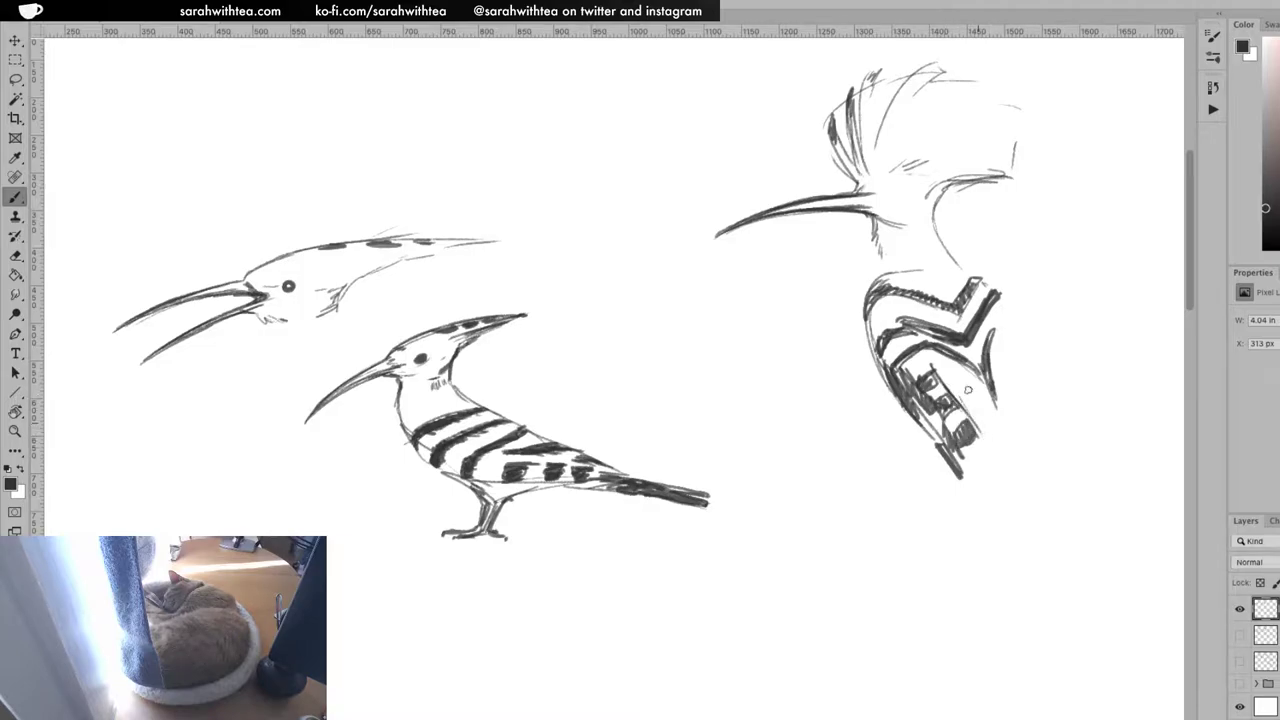
pyautogui.moveTo(913, 370)
pyautogui.mouseDown()
pyautogui.moveTo(943, 367)
pyautogui.moveTo(999, 414)
pyautogui.mouseUp()
pyautogui.moveTo(1004, 358)
pyautogui.mouseDown()
pyautogui.moveTo(1008, 412)
pyautogui.moveTo(1002, 362)
pyautogui.mouseUp()
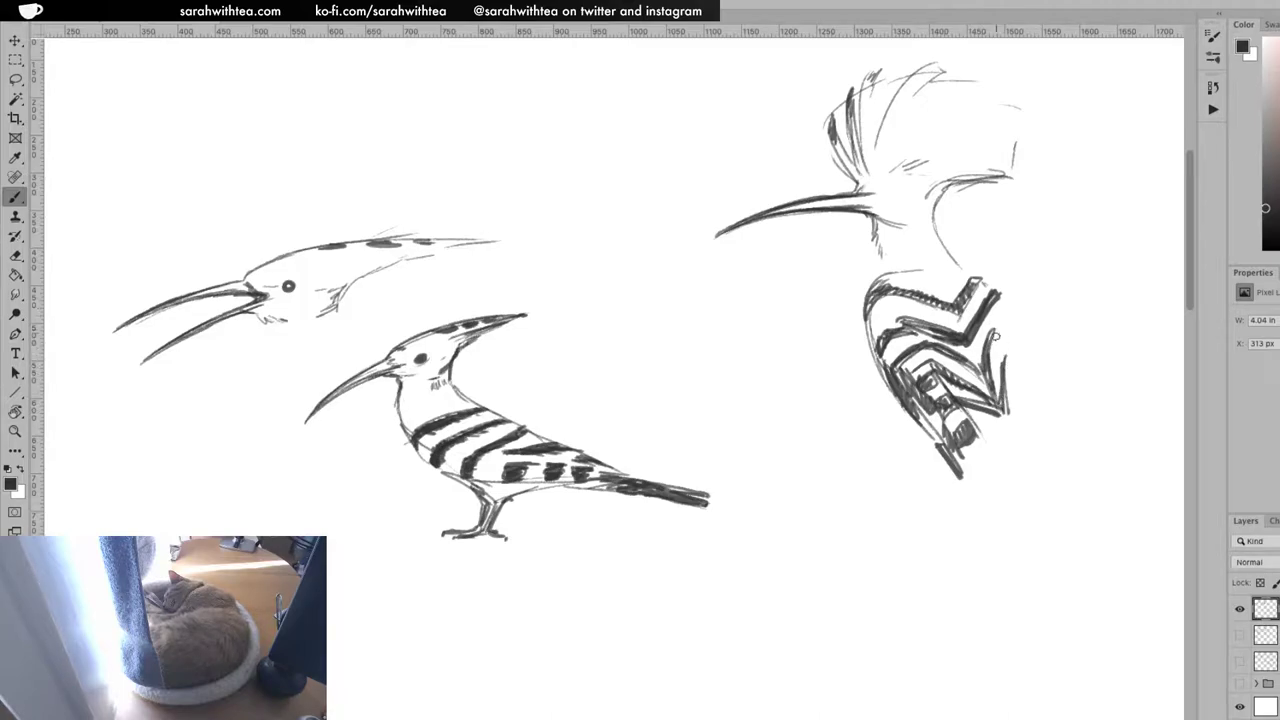
# Outline the far wing of the third bird with long strokes running from the shoulder to the wingtip
pyautogui.moveTo(1000, 310)
pyautogui.mouseDown()
pyautogui.moveTo(1025, 388)
pyautogui.moveTo(1021, 449)
pyautogui.moveTo(1008, 424)
pyautogui.moveTo(1044, 464)
pyautogui.mouseUp()
pyautogui.moveTo(1005, 363); pyautogui.dragTo(1036, 452)
pyautogui.moveTo(1000, 298); pyautogui.dragTo(1030, 420)
pyautogui.moveTo(1008, 338); pyautogui.dragTo(1042, 468)
pyautogui.moveTo(1024, 420); pyautogui.dragTo(1046, 472)
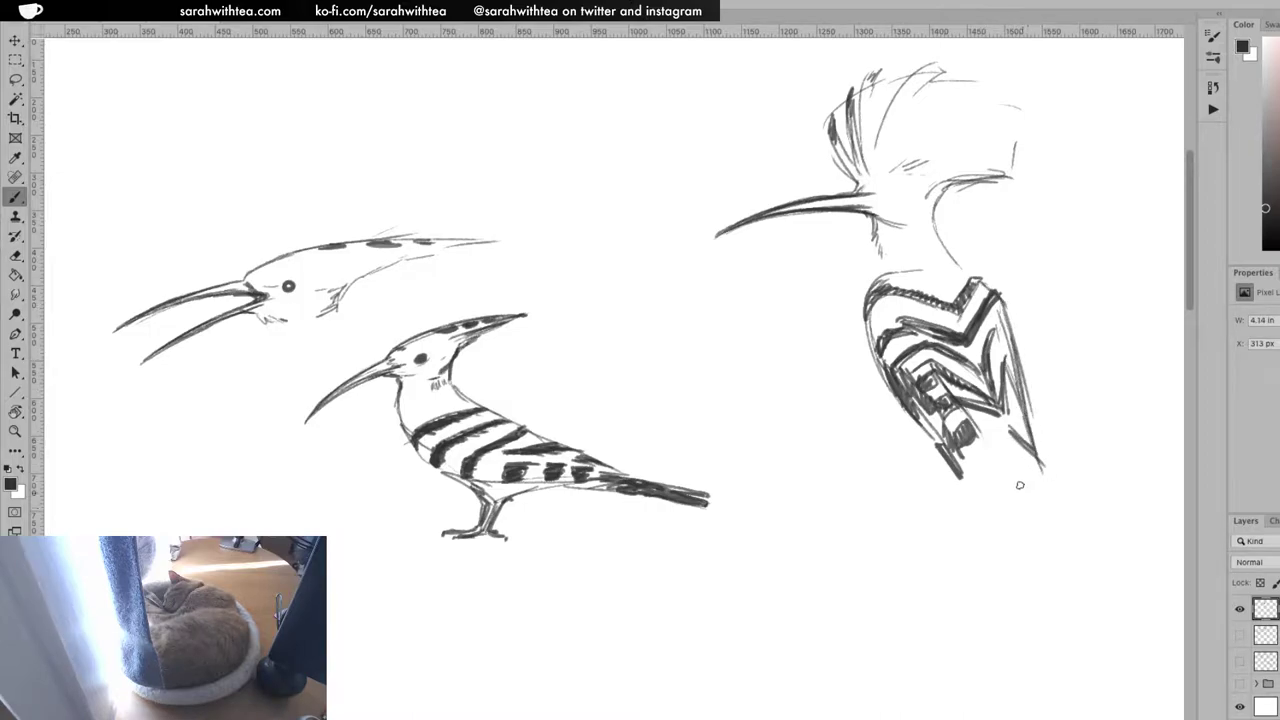
# Close the lower ends of the wings and draw the long tail with a hatched band and dark end
pyautogui.moveTo(990, 435); pyautogui.dragTo(1022, 490)
pyautogui.moveTo(952, 458); pyautogui.dragTo(1030, 484)
pyautogui.moveTo(1019, 537)
pyautogui.mouseDown()
pyautogui.moveTo(996, 491)
pyautogui.moveTo(1041, 590)
pyautogui.mouseUp()
pyautogui.moveTo(1021, 494)
pyautogui.mouseDown()
pyautogui.moveTo(1051, 509)
pyautogui.moveTo(1037, 478)
pyautogui.moveTo(1043, 493)
pyautogui.moveTo(1019, 513)
pyautogui.moveTo(1039, 511)
pyautogui.moveTo(1011, 508)
pyautogui.moveTo(1041, 514)
pyautogui.moveTo(1036, 492)
pyautogui.moveTo(1049, 515)
pyautogui.moveTo(1015, 528)
pyautogui.moveTo(1061, 527)
pyautogui.moveTo(1023, 527)
pyautogui.moveTo(1038, 586)
pyautogui.mouseUp()
pyautogui.moveTo(1032, 536)
pyautogui.mouseDown()
pyautogui.moveTo(1040, 590)
pyautogui.moveTo(1064, 586)
pyautogui.mouseUp()
pyautogui.moveTo(1074, 540); pyautogui.dragTo(1076, 578)
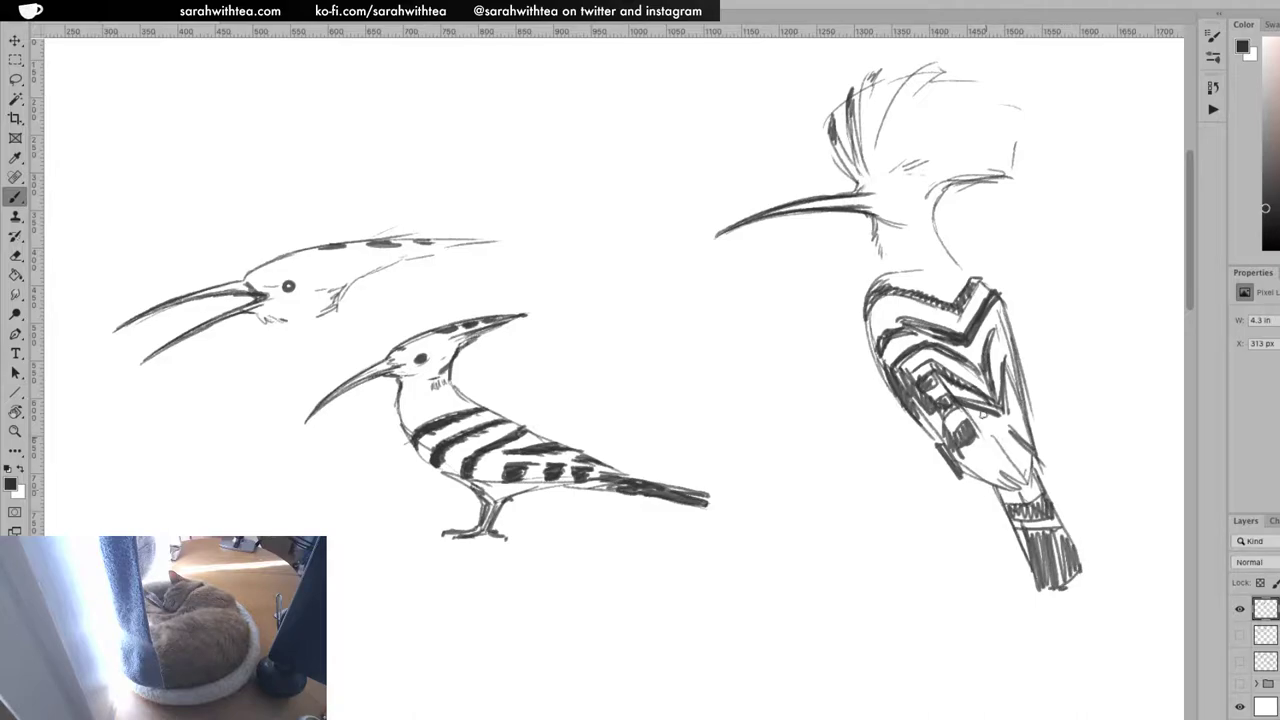
# Hatch the feathers at the rear of the near wing and darken the far wing's edge
pyautogui.moveTo(1018, 490)
pyautogui.mouseDown()
pyautogui.moveTo(975, 439)
pyautogui.moveTo(1016, 471)
pyautogui.moveTo(979, 442)
pyautogui.mouseUp()
pyautogui.moveTo(970, 467); pyautogui.dragTo(997, 452)
pyautogui.moveTo(990, 478)
pyautogui.mouseDown()
pyautogui.moveTo(1003, 458)
pyautogui.moveTo(1020, 466)
pyautogui.moveTo(980, 424)
pyautogui.moveTo(1008, 440)
pyautogui.moveTo(1030, 484)
pyautogui.mouseUp()
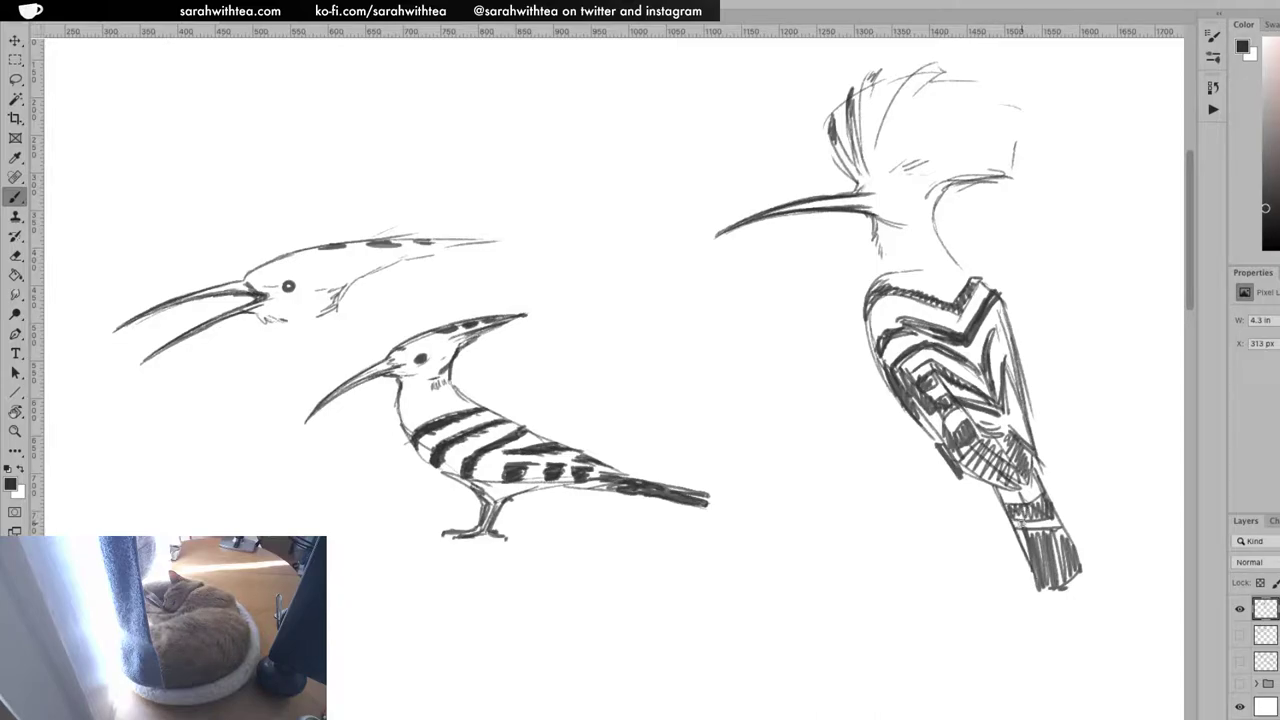
pyautogui.moveTo(1012, 400); pyautogui.dragTo(1028, 448)
pyautogui.moveTo(997, 333)
pyautogui.mouseDown()
pyautogui.moveTo(1010, 328)
pyautogui.moveTo(1004, 362)
pyautogui.moveTo(1013, 323)
pyautogui.moveTo(1038, 466)
pyautogui.mouseUp()
pyautogui.moveTo(1028, 420); pyautogui.dragTo(1038, 468)
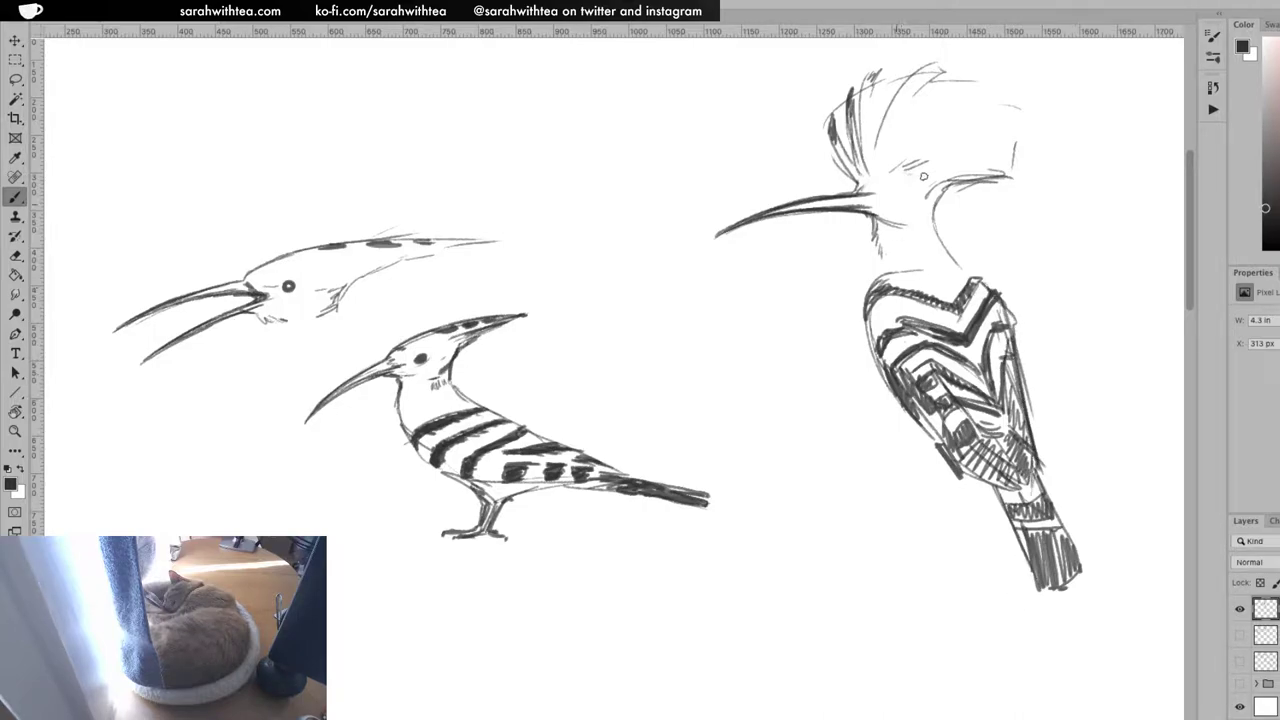
# Strengthen the neck lines, add the eye, chin feathers and crown line, and darken the third bird's beak
pyautogui.moveTo(880, 253)
pyautogui.mouseDown()
pyautogui.moveTo(965, 190)
pyautogui.moveTo(939, 192)
pyautogui.moveTo(974, 180)
pyautogui.moveTo(940, 192)
pyautogui.moveTo(929, 228)
pyautogui.moveTo(951, 187)
pyautogui.moveTo(955, 260)
pyautogui.moveTo(988, 290)
pyautogui.mouseUp()
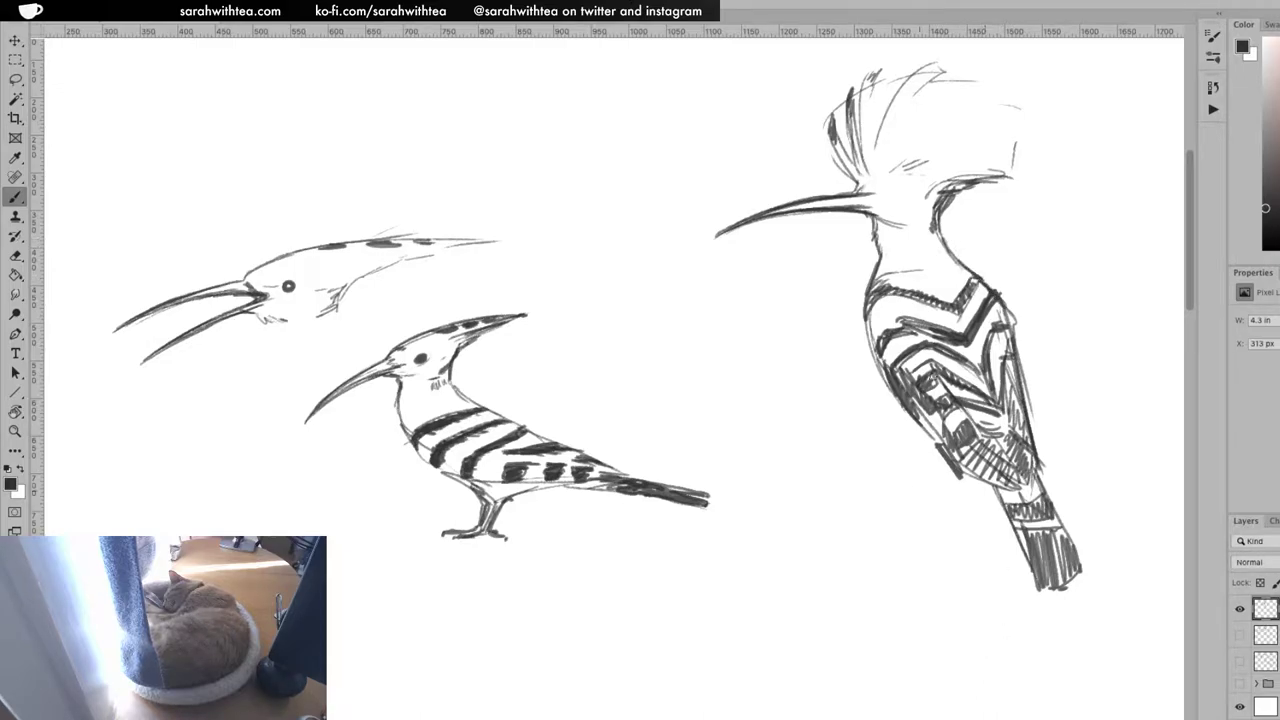
pyautogui.moveTo(880, 224); pyautogui.dragTo(908, 228)
pyautogui.moveTo(868, 192); pyautogui.dragTo(862, 195)
pyautogui.moveTo(903, 170); pyautogui.dragTo(1005, 175)
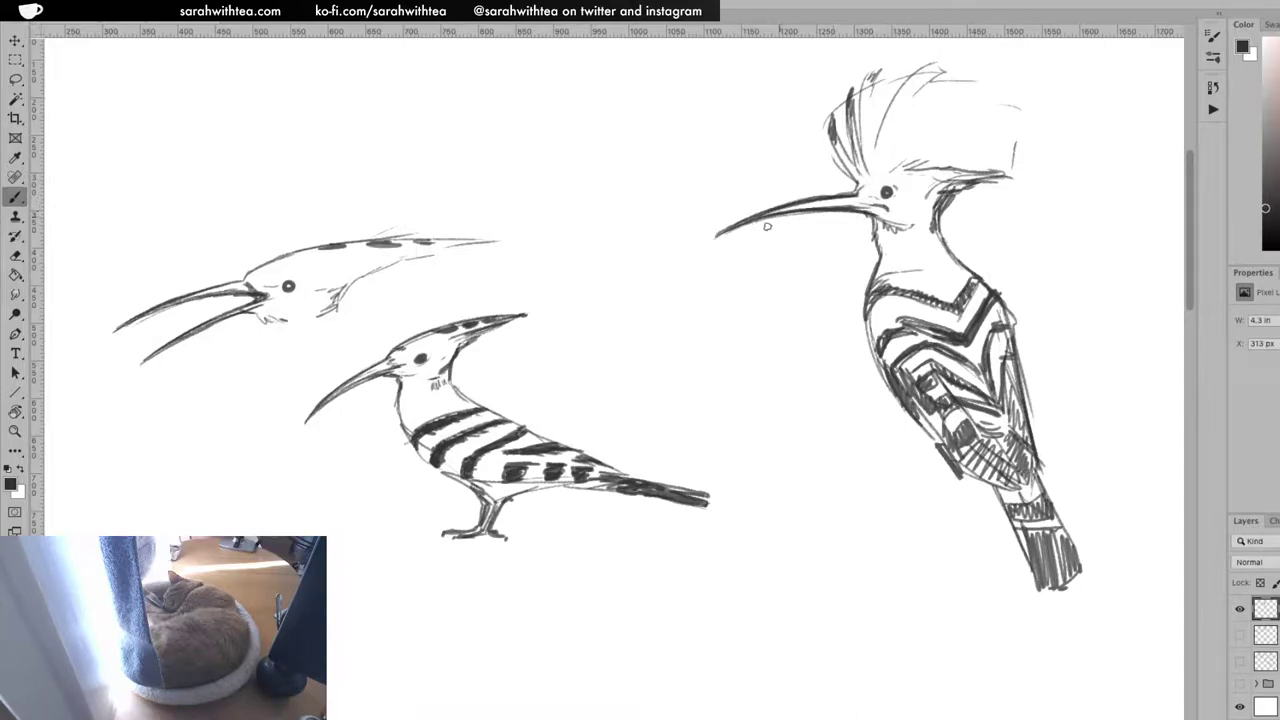
pyautogui.moveTo(765, 214)
pyautogui.mouseDown()
pyautogui.moveTo(886, 205)
pyautogui.moveTo(868, 202)
pyautogui.moveTo(886, 172)
pyautogui.moveTo(910, 167)
pyautogui.mouseUp()
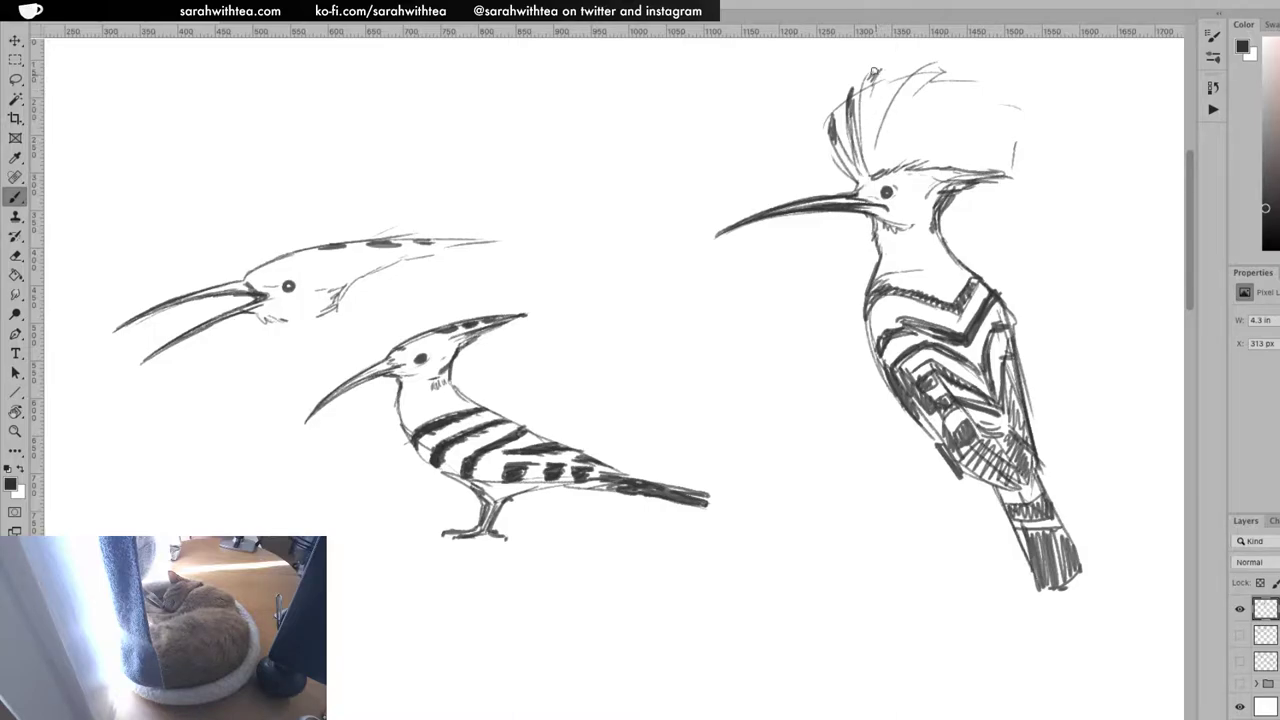
# Fill the raised fan crest with long radiating feathers and dark tips out to its rear edge
pyautogui.moveTo(869, 81)
pyautogui.mouseDown()
pyautogui.moveTo(876, 154)
pyautogui.moveTo(929, 68)
pyautogui.moveTo(884, 128)
pyautogui.mouseUp()
pyautogui.moveTo(918, 82)
pyautogui.mouseDown()
pyautogui.moveTo(887, 162)
pyautogui.moveTo(872, 109)
pyautogui.moveTo(866, 159)
pyautogui.moveTo(898, 72)
pyautogui.mouseUp()
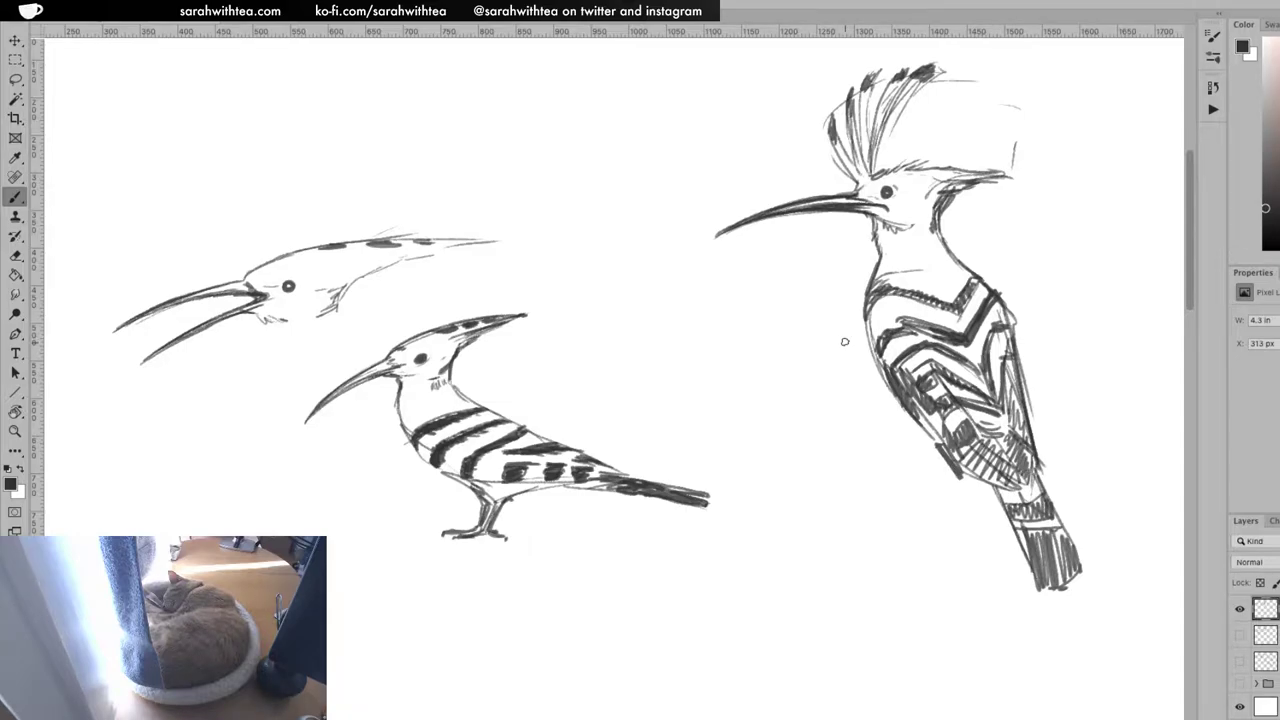
pyautogui.moveTo(957, 160); pyautogui.dragTo(1015, 168)
pyautogui.moveTo(947, 111)
pyautogui.mouseDown()
pyautogui.moveTo(1003, 100)
pyautogui.moveTo(983, 105)
pyautogui.moveTo(968, 76)
pyautogui.moveTo(945, 86)
pyautogui.moveTo(964, 90)
pyautogui.mouseUp()
pyautogui.moveTo(904, 146)
pyautogui.mouseDown()
pyautogui.moveTo(966, 98)
pyautogui.moveTo(1024, 120)
pyautogui.mouseUp()
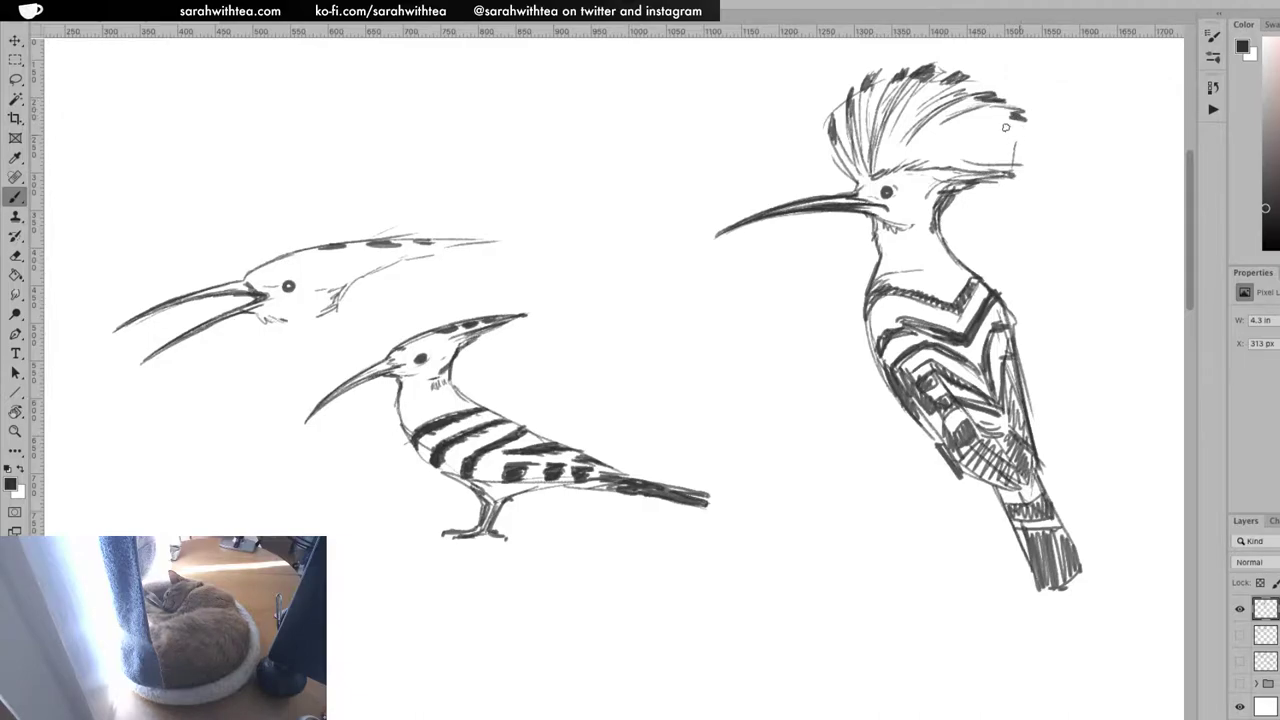
pyautogui.moveTo(938, 153)
pyautogui.mouseDown()
pyautogui.moveTo(1030, 134)
pyautogui.moveTo(1020, 160)
pyautogui.moveTo(964, 164)
pyautogui.moveTo(985, 159)
pyautogui.mouseUp()
pyautogui.moveTo(905, 170); pyautogui.dragTo(978, 133)
pyautogui.moveTo(904, 169)
pyautogui.mouseDown()
pyautogui.moveTo(975, 124)
pyautogui.moveTo(990, 146)
pyautogui.moveTo(919, 163)
pyautogui.moveTo(966, 160)
pyautogui.moveTo(967, 171)
pyautogui.mouseUp()
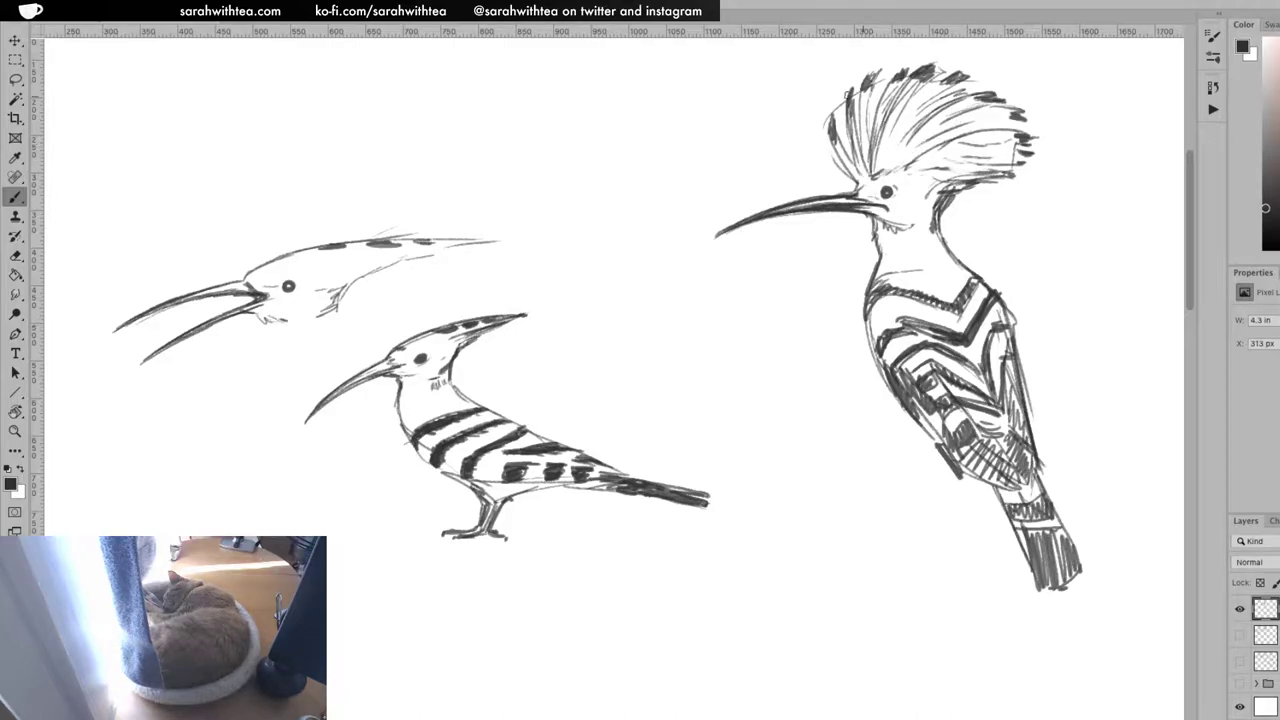
# Erase the stray guide line at the rear of the crest, and draw the third bird's leg and foot
pyautogui.press('e')
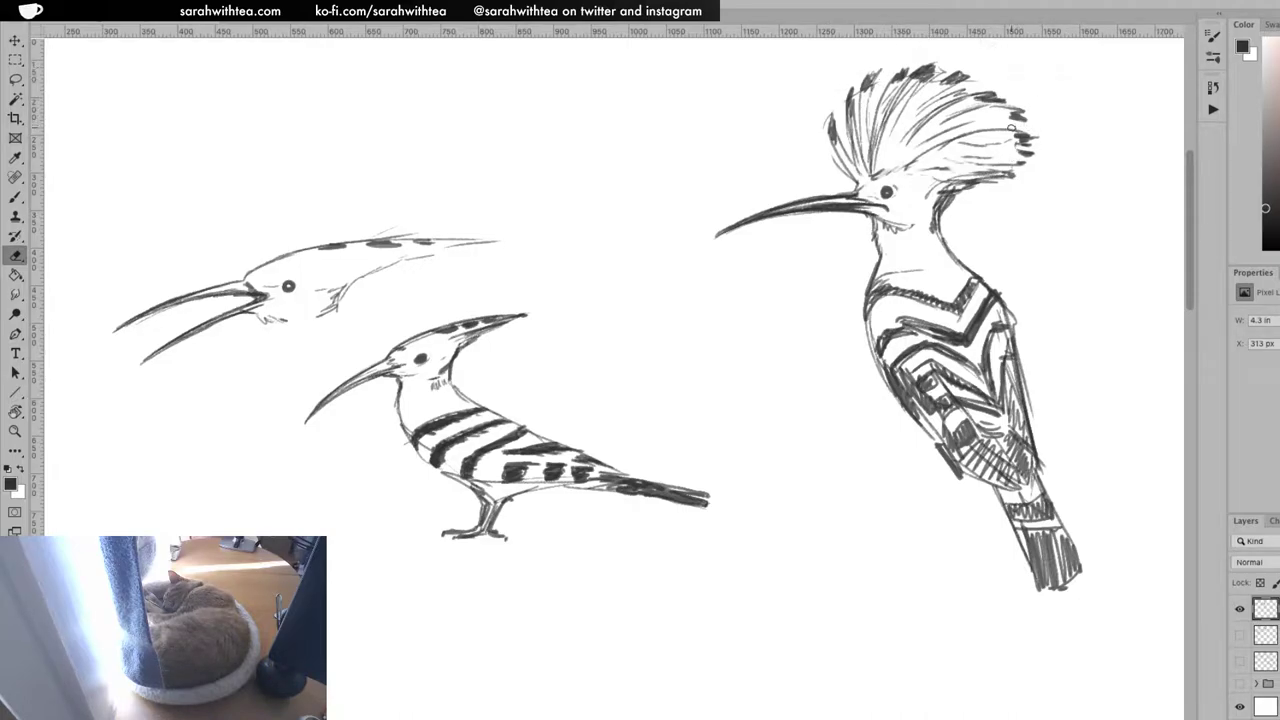
pyautogui.press('r')
pyautogui.moveTo(941, 143); pyautogui.dragTo(1027, 128)
pyautogui.press('e')
pyautogui.press('b')
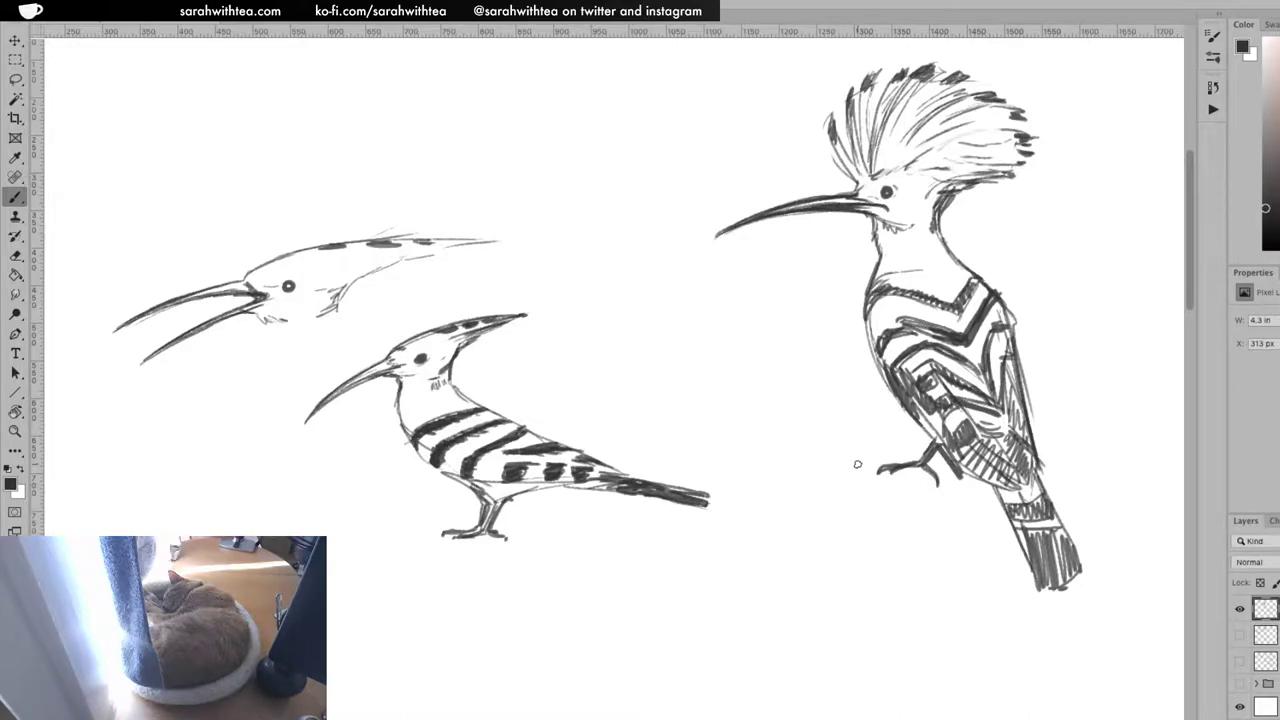
# Select the third bird with a lasso, move it closer to the other two birds, and deselect it
pyautogui.press('z')
pyautogui.keyDown('alt'); pyautogui.click(890, 399); pyautogui.keyUp('alt')
pyautogui.keyDown('alt'); pyautogui.click(895, 420); pyautogui.keyUp('alt')
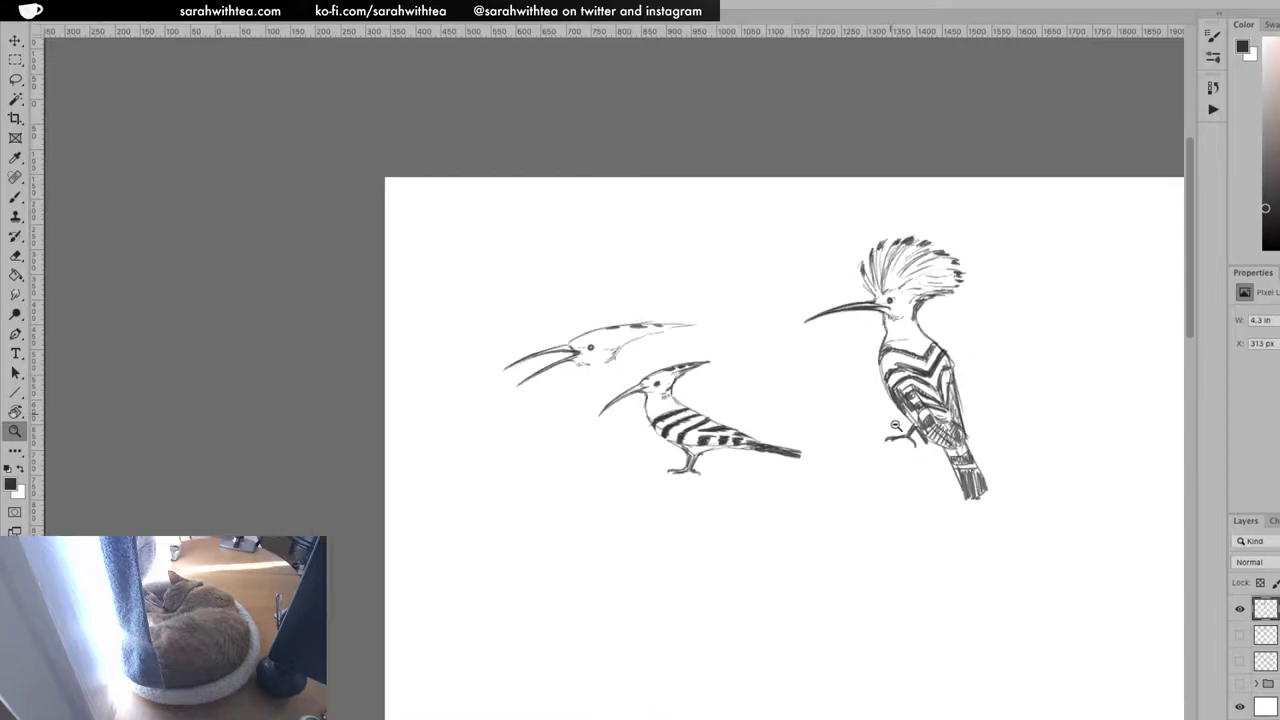
pyautogui.hscroll(5, 977, 446)
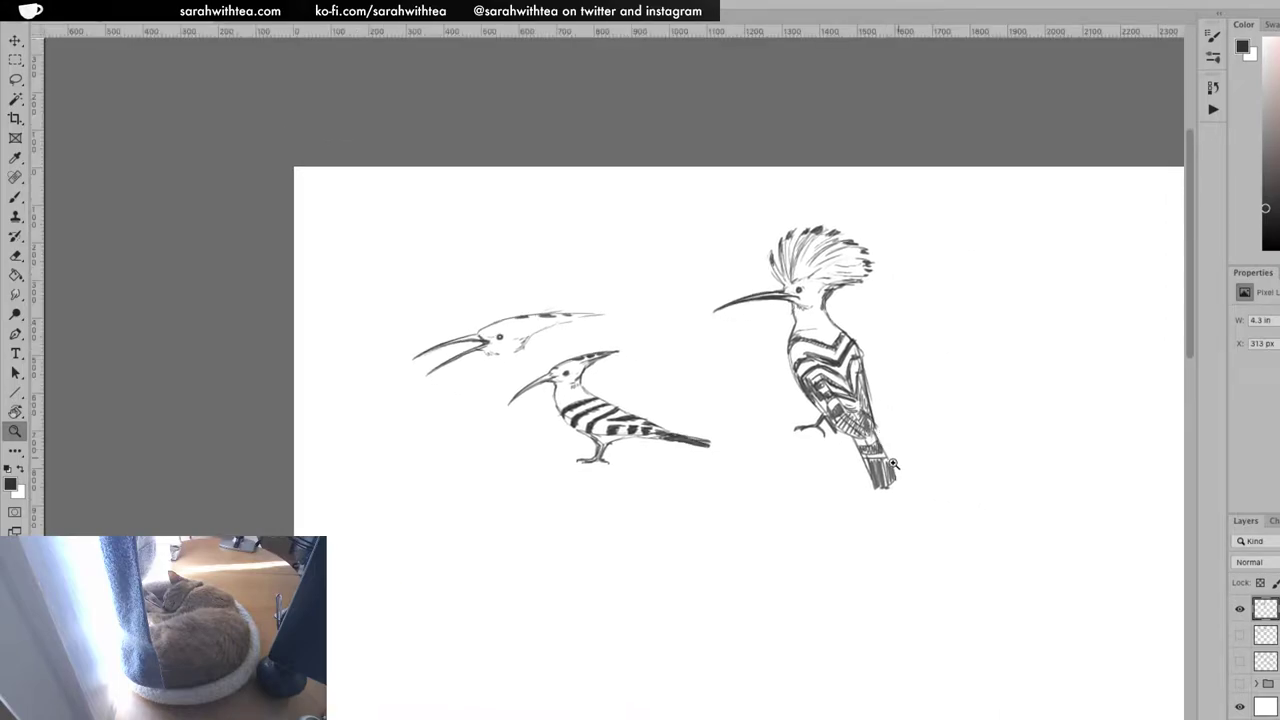
pyautogui.press('v')
pyautogui.press('l')
pyautogui.moveTo(759, 231)
pyautogui.mouseDown()
pyautogui.moveTo(689, 293)
pyautogui.moveTo(735, 418)
pyautogui.moveTo(924, 518)
pyautogui.moveTo(866, 229)
pyautogui.mouseUp()
pyautogui.press('v')
pyautogui.moveTo(842, 426); pyautogui.dragTo(747, 401)
pyautogui.hotkey('ctrl', 'd')
# Add a new layer and place it beneath the bird sketch layer for colouring
pyautogui.press('z')
pyautogui.moveTo(735, 300); pyautogui.dragTo(754, 306)
pyautogui.hotkey('ctrl', 'shift', 'alt', 'n')
pyautogui.moveTo(1266, 609); pyautogui.dragTo(1264, 646)
pyautogui.keyDown('alt'); pyautogui.click(692, 385); pyautogui.keyUp('alt')
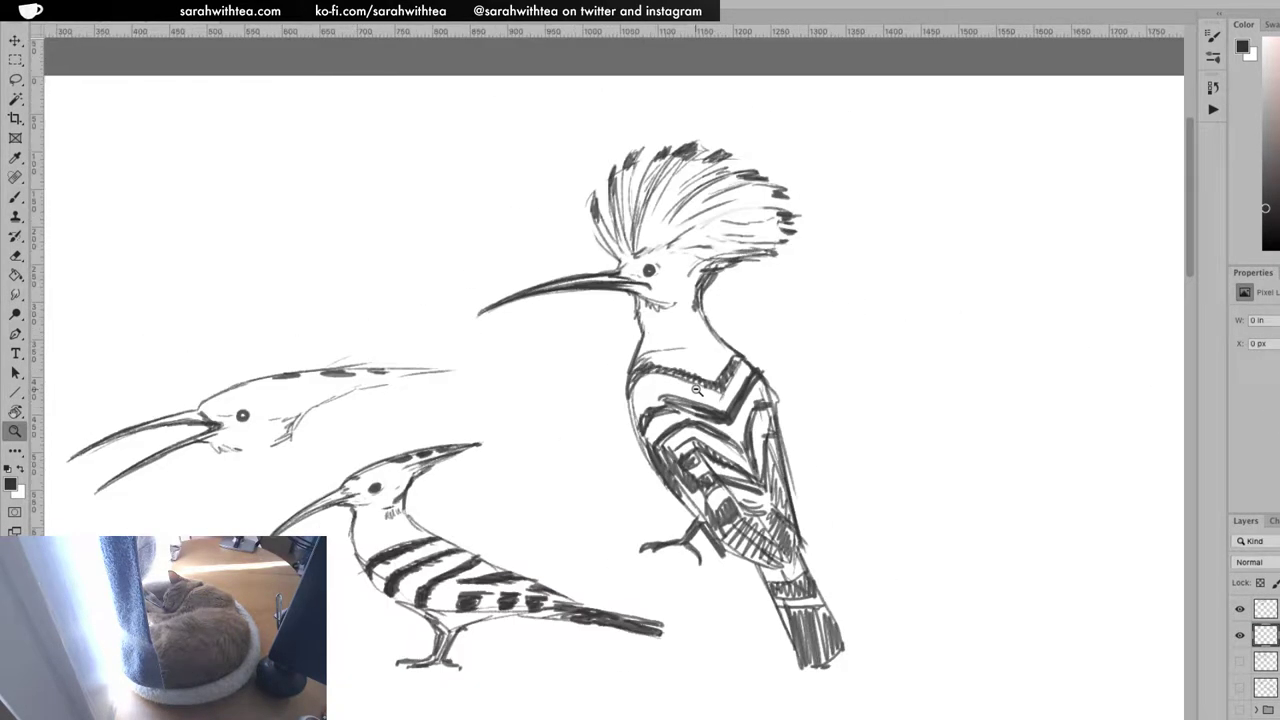
pyautogui.keyDown('alt'); pyautogui.click(692, 390); pyautogui.keyUp('alt')
pyautogui.click(692, 400)
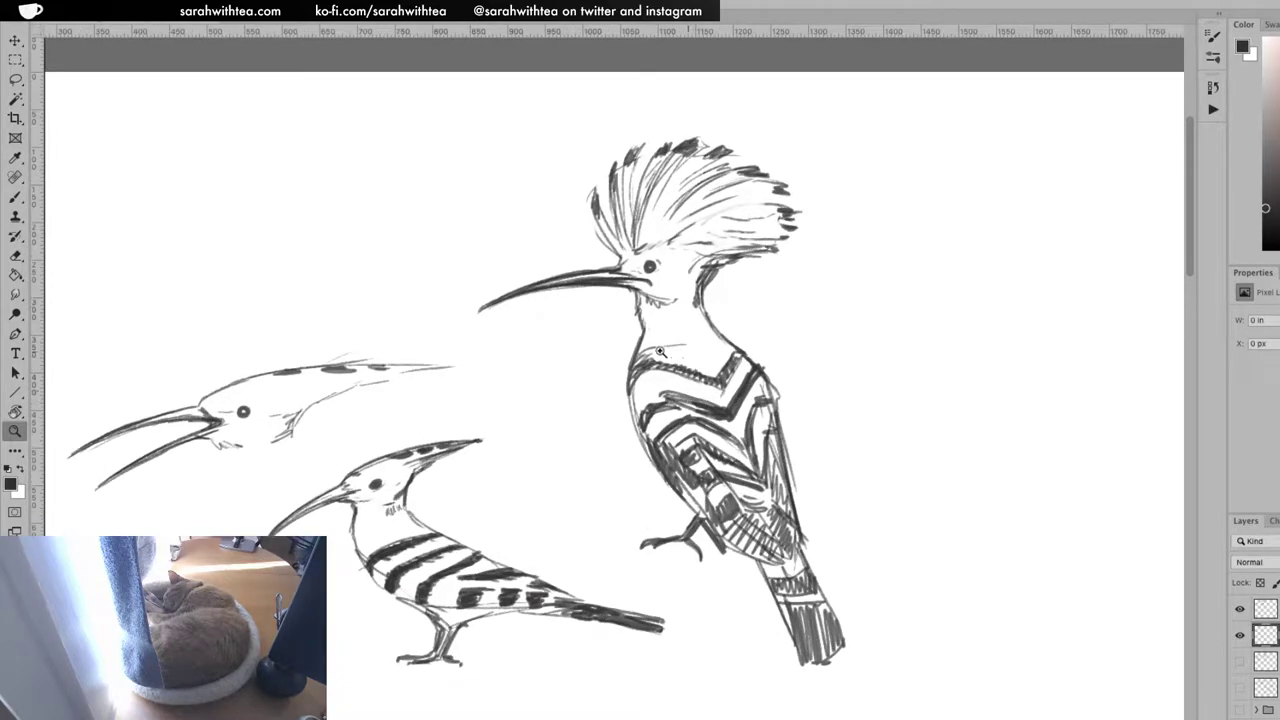
# Choose the KYLE Ultimate Watercolor Basic brush and set the foreground colour to orange
pyautogui.press('b')
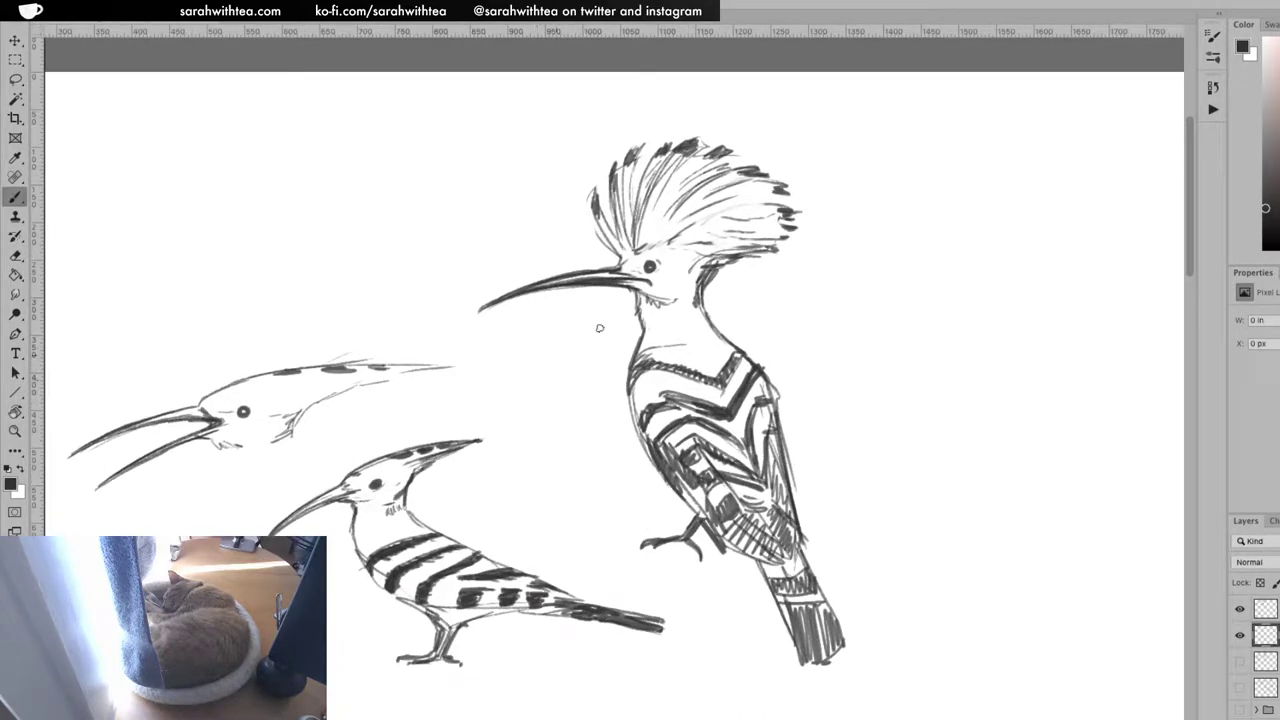
pyautogui.click(55, 10)
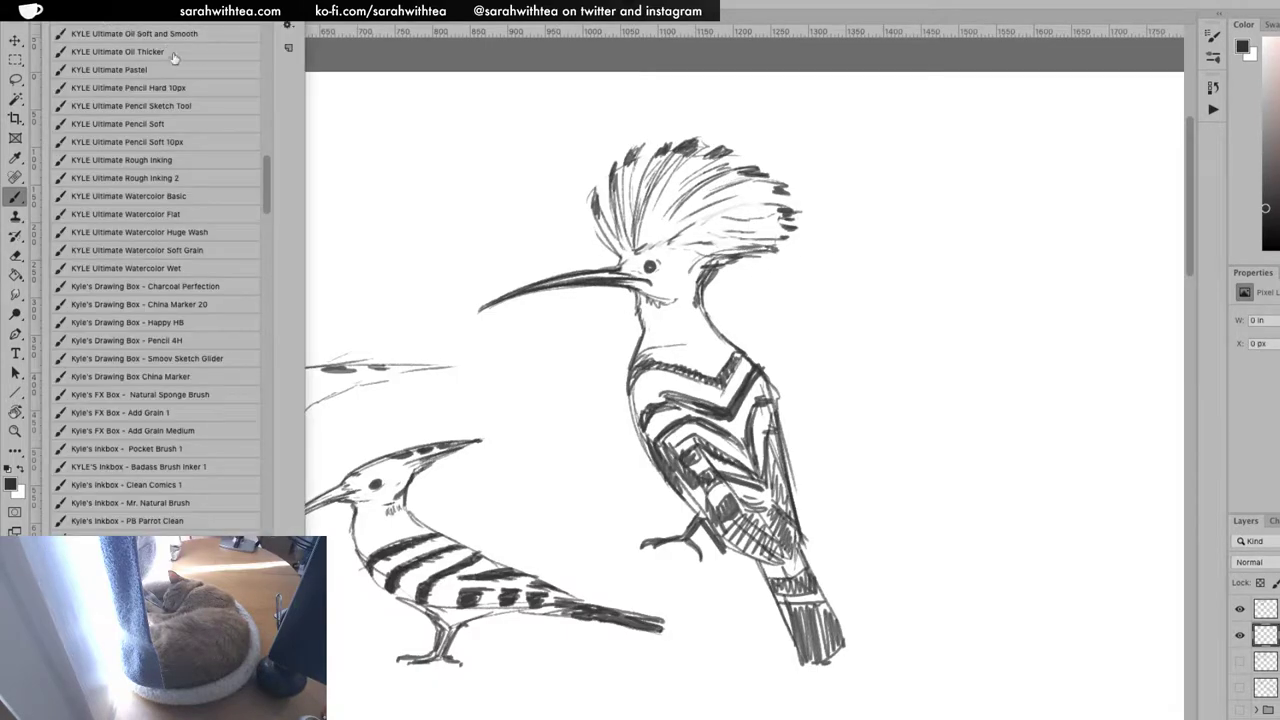
pyautogui.click(212, 197)
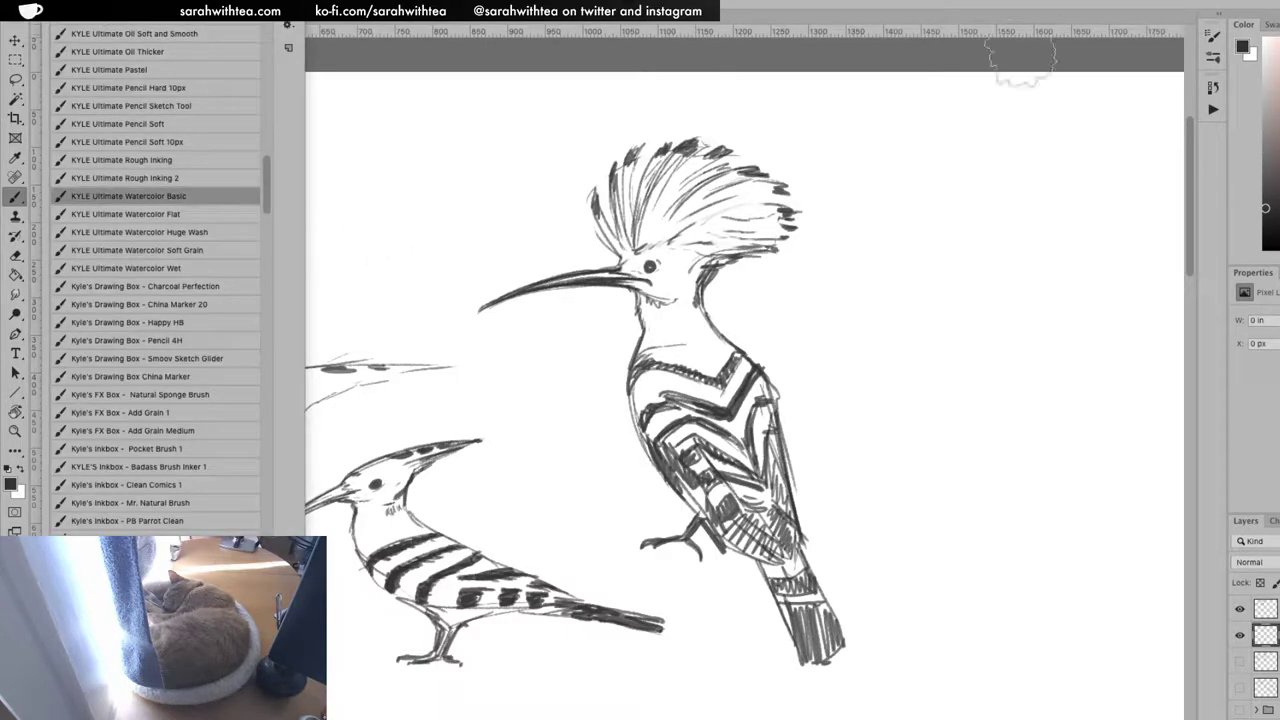
pyautogui.press('Return')
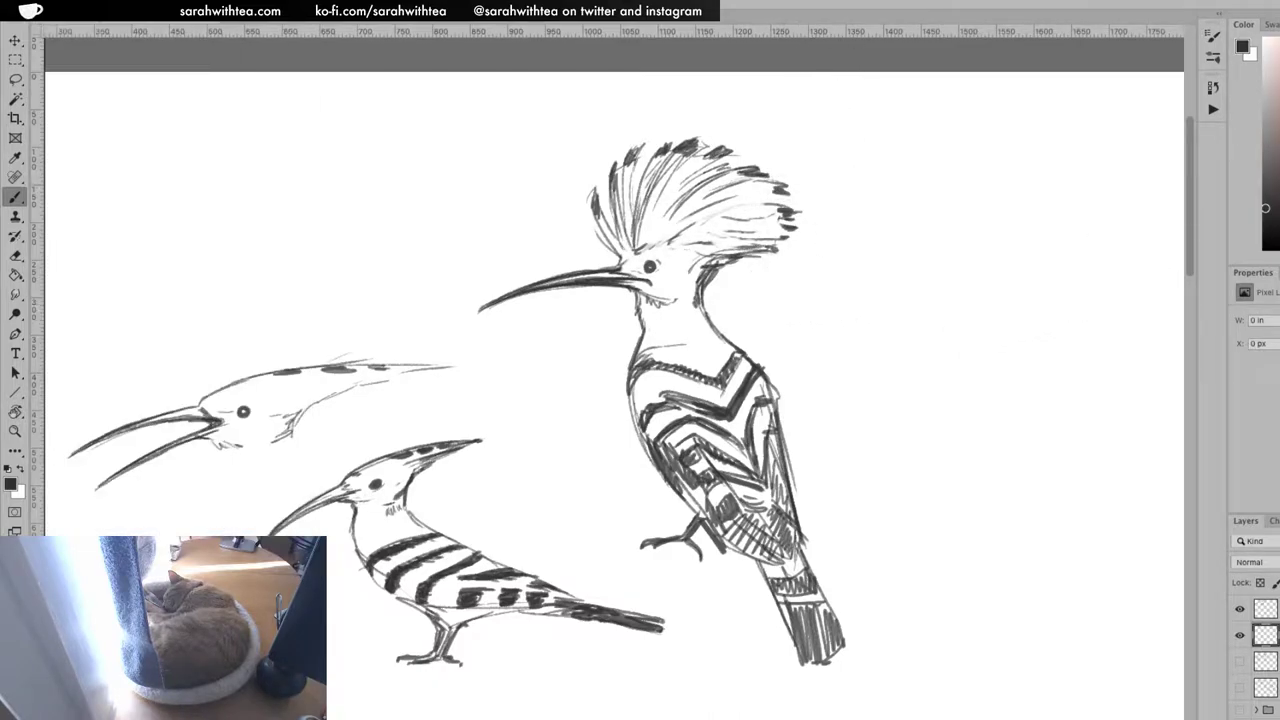
pyautogui.click(1276, 70)
pyautogui.moveTo(800, 295)
pyautogui.mouseDown()
pyautogui.moveTo(814, 311)
pyautogui.moveTo(846, 308)
pyautogui.mouseUp()
pyautogui.hotkey('ctrl', 'z')
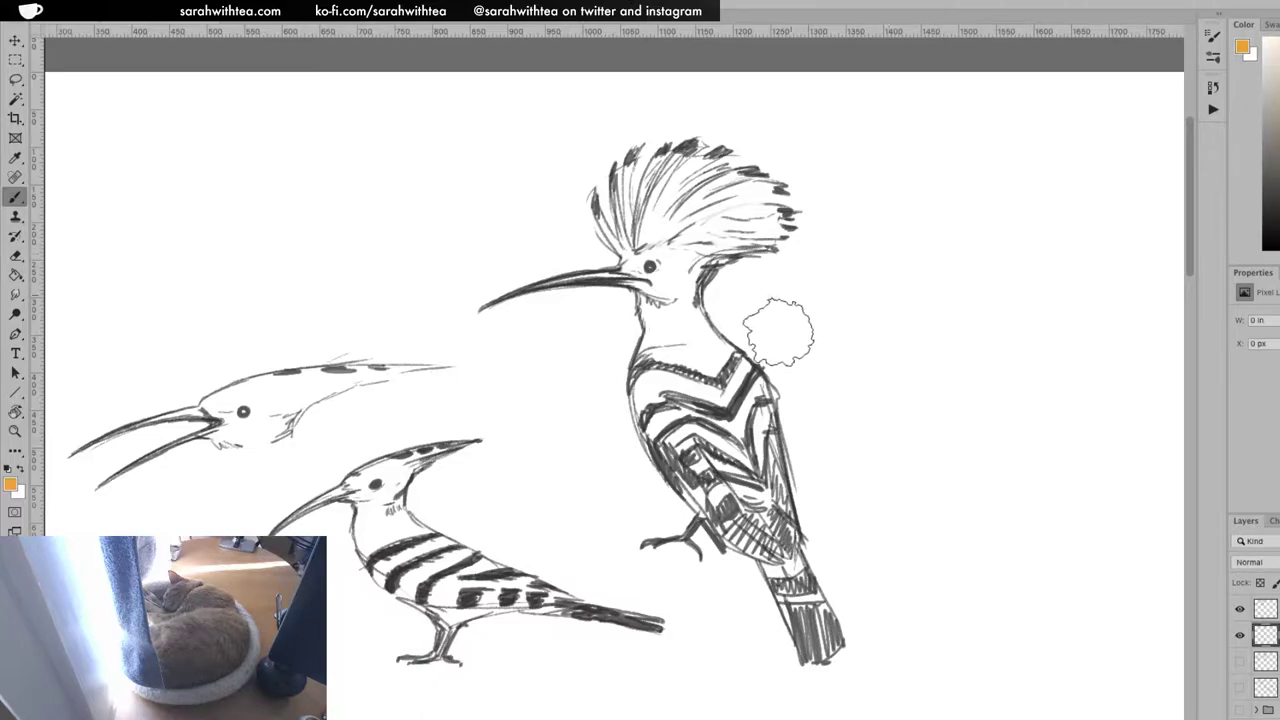
pyautogui.moveTo(857, 314); pyautogui.dragTo(834, 343)
pyautogui.hotkey('ctrl', 'z')
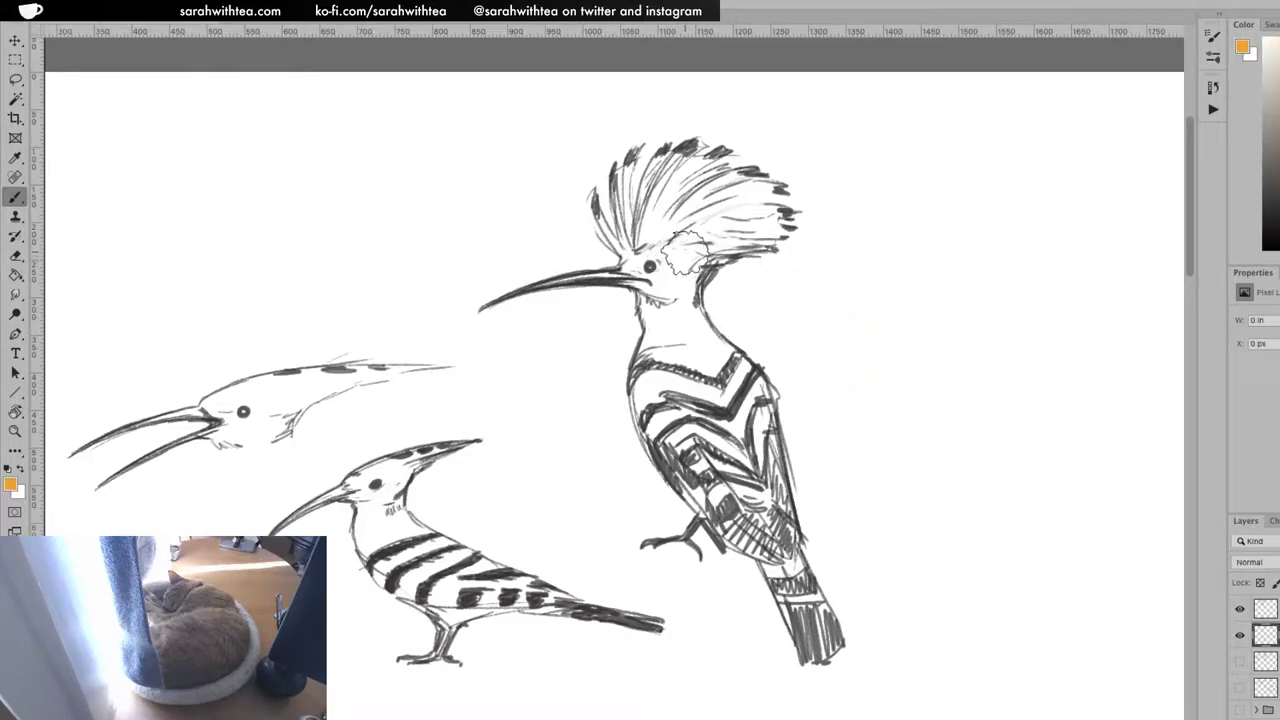
# Paint the fan-crested bird's crest, head and neck with an orange watercolor wash
pyautogui.moveTo(702, 248)
pyautogui.mouseDown()
pyautogui.moveTo(637, 240)
pyautogui.moveTo(665, 266)
pyautogui.moveTo(658, 288)
pyautogui.moveTo(670, 252)
pyautogui.moveTo(693, 268)
pyautogui.moveTo(645, 315)
pyautogui.moveTo(643, 355)
pyautogui.moveTo(675, 355)
pyautogui.moveTo(668, 338)
pyautogui.moveTo(677, 350)
pyautogui.moveTo(691, 292)
pyautogui.moveTo(720, 358)
pyautogui.moveTo(698, 358)
pyautogui.moveTo(667, 237)
pyautogui.moveTo(635, 250)
pyautogui.moveTo(597, 210)
pyautogui.moveTo(650, 242)
pyautogui.moveTo(663, 160)
pyautogui.moveTo(658, 233)
pyautogui.moveTo(695, 190)
pyautogui.moveTo(668, 233)
pyautogui.moveTo(747, 183)
pyautogui.moveTo(693, 218)
pyautogui.moveTo(745, 198)
pyautogui.moveTo(753, 205)
pyautogui.moveTo(717, 215)
pyautogui.moveTo(783, 218)
pyautogui.moveTo(757, 238)
pyautogui.moveTo(737, 215)
pyautogui.moveTo(693, 252)
pyautogui.moveTo(757, 242)
pyautogui.moveTo(725, 215)
pyautogui.moveTo(755, 198)
pyautogui.moveTo(722, 210)
pyautogui.moveTo(707, 237)
pyautogui.moveTo(732, 237)
pyautogui.moveTo(689, 258)
pyautogui.moveTo(688, 272)
pyautogui.moveTo(652, 238)
pyautogui.moveTo(696, 194)
pyautogui.moveTo(697, 172)
pyautogui.moveTo(659, 238)
pyautogui.moveTo(718, 214)
pyautogui.moveTo(698, 285)
pyautogui.moveTo(737, 210)
pyautogui.moveTo(688, 314)
pyautogui.moveTo(720, 290)
pyautogui.moveTo(673, 338)
pyautogui.moveTo(655, 340)
pyautogui.moveTo(648, 318)
pyautogui.moveTo(703, 347)
pyautogui.moveTo(663, 299)
pyautogui.mouseUp()
pyautogui.click(658, 285)
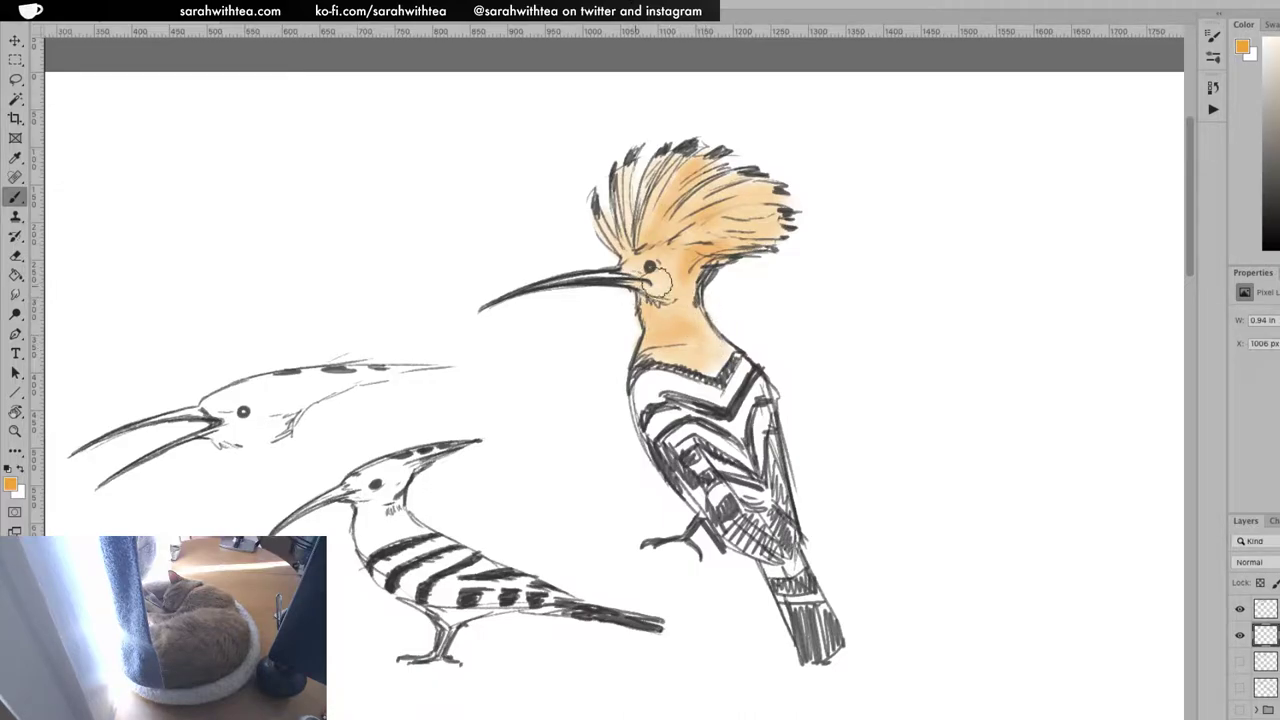
pyautogui.moveTo(697, 260)
pyautogui.mouseDown()
pyautogui.moveTo(732, 243)
pyautogui.moveTo(712, 253)
pyautogui.mouseUp()
pyautogui.moveTo(710, 359)
pyautogui.mouseDown()
pyautogui.moveTo(700, 362)
pyautogui.moveTo(735, 372)
pyautogui.mouseUp()
# Tint the lower part of the wings orange, and deepen the orange on the neck, head and crest
pyautogui.moveTo(756, 479)
pyautogui.mouseDown()
pyautogui.moveTo(739, 464)
pyautogui.moveTo(799, 600)
pyautogui.moveTo(762, 535)
pyautogui.moveTo(782, 500)
pyautogui.moveTo(775, 535)
pyautogui.moveTo(765, 530)
pyautogui.moveTo(780, 505)
pyautogui.mouseUp()
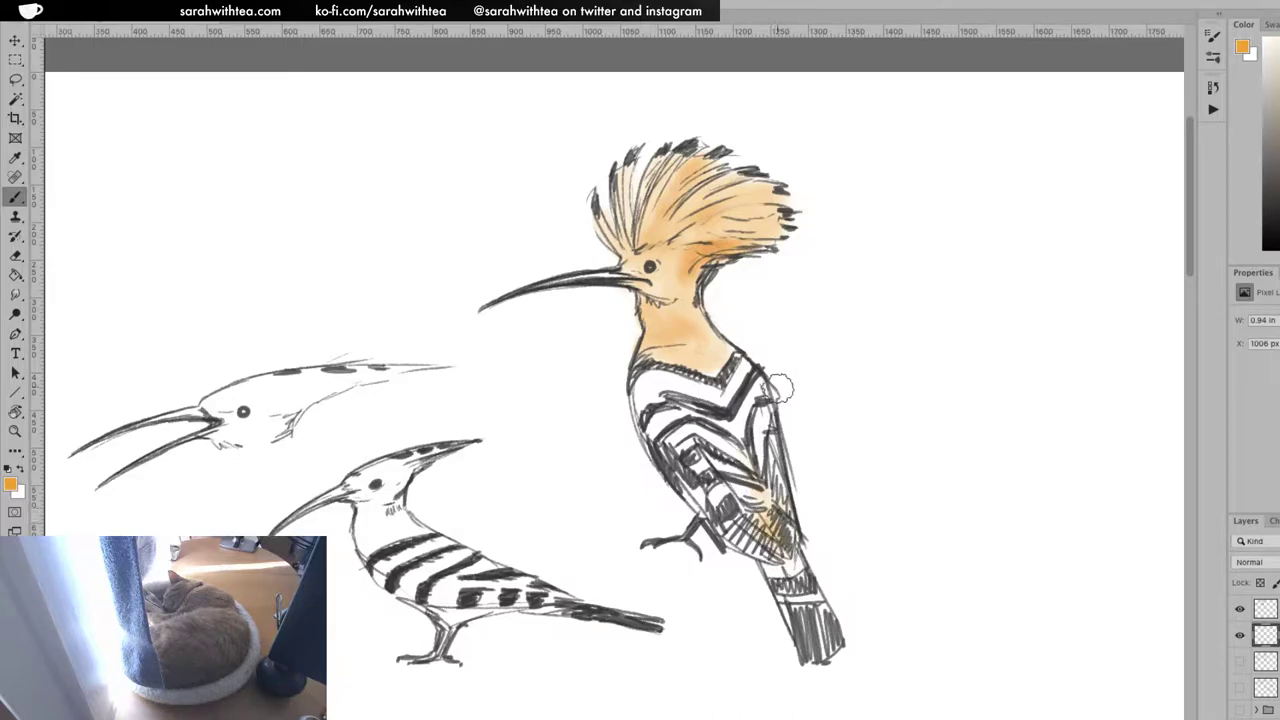
pyautogui.moveTo(695, 300)
pyautogui.mouseDown()
pyautogui.moveTo(720, 341)
pyautogui.moveTo(710, 383)
pyautogui.moveTo(708, 352)
pyautogui.mouseUp()
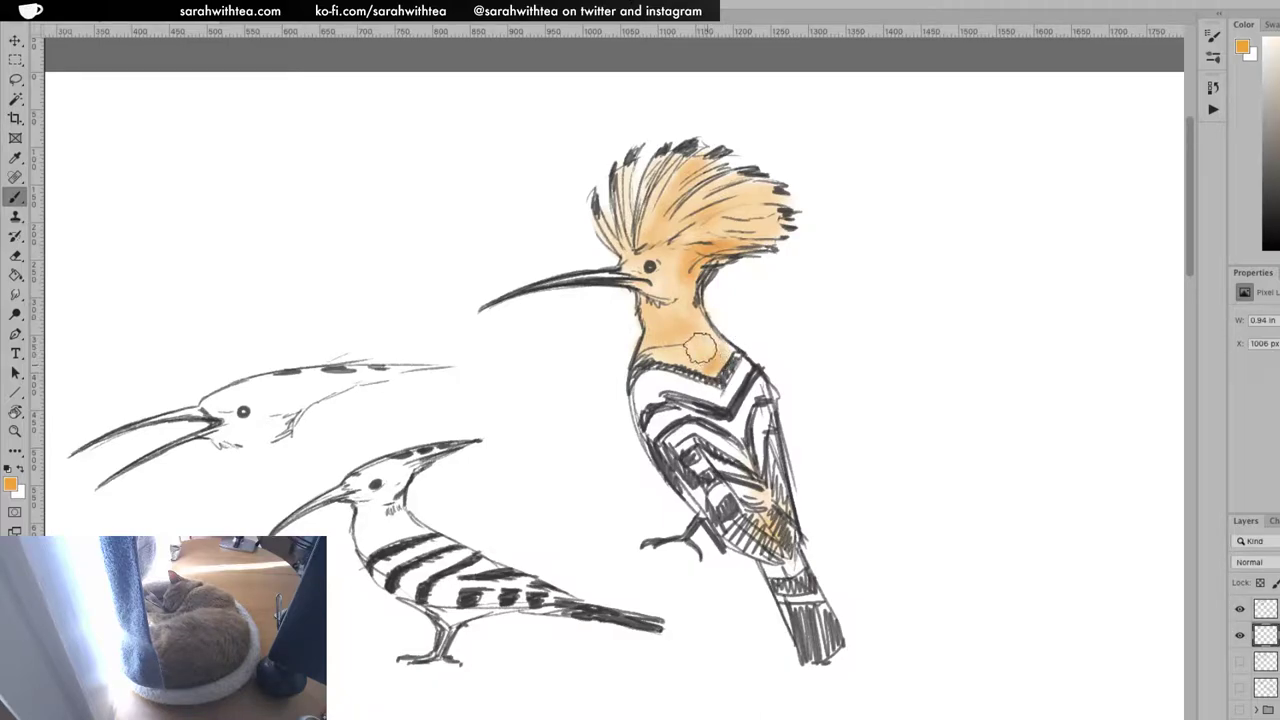
pyautogui.moveTo(700, 240); pyautogui.dragTo(756, 194)
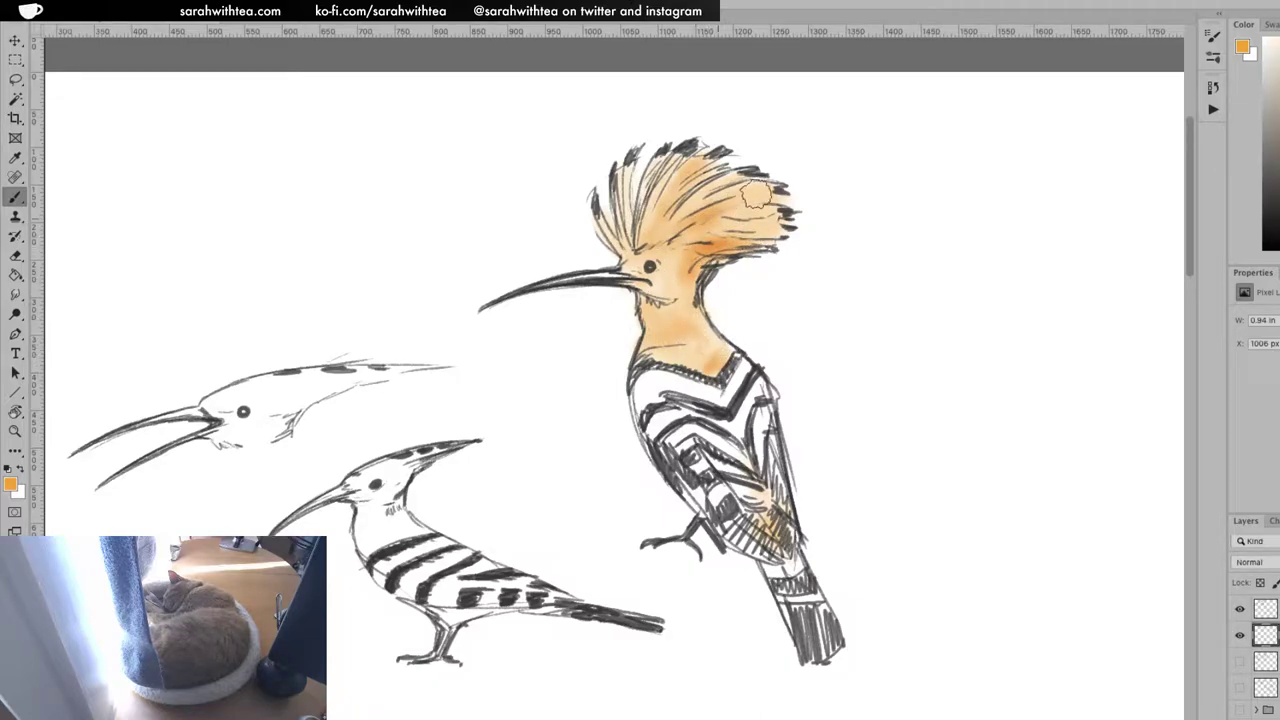
pyautogui.moveTo(684, 231)
pyautogui.mouseDown()
pyautogui.moveTo(720, 230)
pyautogui.moveTo(703, 235)
pyautogui.moveTo(698, 209)
pyautogui.moveTo(663, 230)
pyautogui.moveTo(673, 175)
pyautogui.moveTo(643, 235)
pyautogui.moveTo(661, 163)
pyautogui.moveTo(637, 238)
pyautogui.moveTo(619, 185)
pyautogui.moveTo(634, 246)
pyautogui.moveTo(638, 236)
pyautogui.moveTo(618, 262)
pyautogui.moveTo(652, 305)
pyautogui.mouseUp()
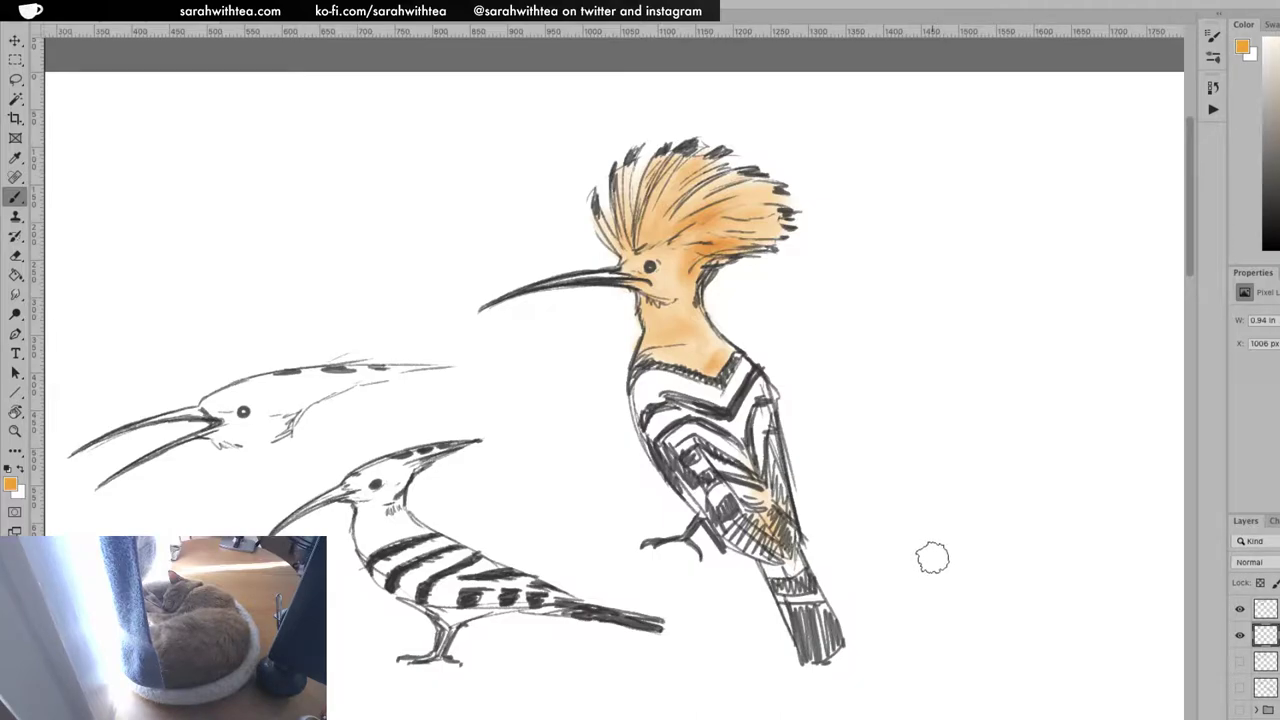
# Set the foreground colour to dark brown and shade the lower wings and tail of the fan-crested bird
pyautogui.click(1274, 150)
pyautogui.moveTo(756, 508)
pyautogui.mouseDown()
pyautogui.moveTo(752, 524)
pyautogui.moveTo(764, 516)
pyautogui.moveTo(766, 536)
pyautogui.moveTo(768, 512)
pyautogui.moveTo(786, 542)
pyautogui.moveTo(745, 555)
pyautogui.moveTo(770, 540)
pyautogui.moveTo(755, 570)
pyautogui.moveTo(800, 540)
pyautogui.mouseUp()
pyautogui.moveTo(804, 624); pyautogui.dragTo(828, 616)
pyautogui.moveTo(746, 527)
pyautogui.mouseDown()
pyautogui.moveTo(763, 505)
pyautogui.moveTo(752, 470)
pyautogui.mouseUp()
pyautogui.moveTo(731, 537)
pyautogui.mouseDown()
pyautogui.moveTo(708, 520)
pyautogui.moveTo(743, 549)
pyautogui.mouseUp()
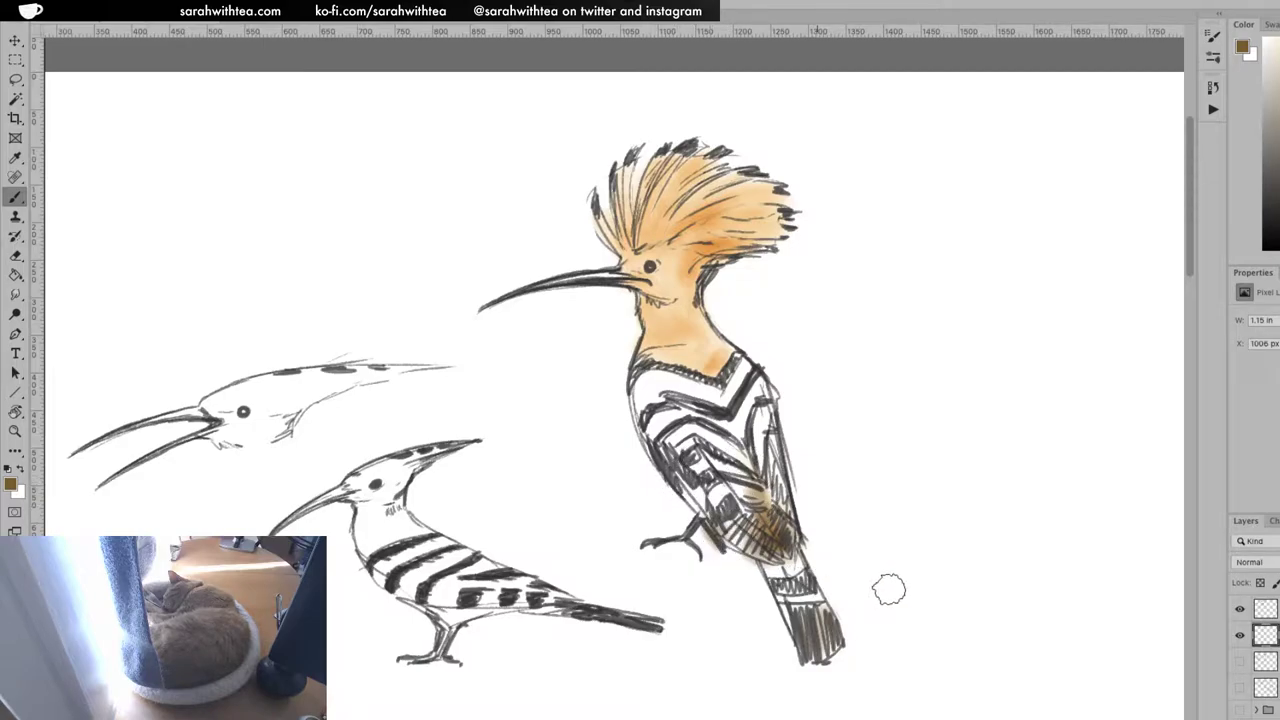
# Place the reference photo of the two flying hoopoes on the blank canvas beside the fan-crested bird
pyautogui.press('z')
pyautogui.keyDown('alt'); pyautogui.click(846, 434); pyautogui.keyUp('alt')
pyautogui.moveTo(841, 479); pyautogui.dragTo(845, 401)
pyautogui.hotkey('ctrl', 'r')
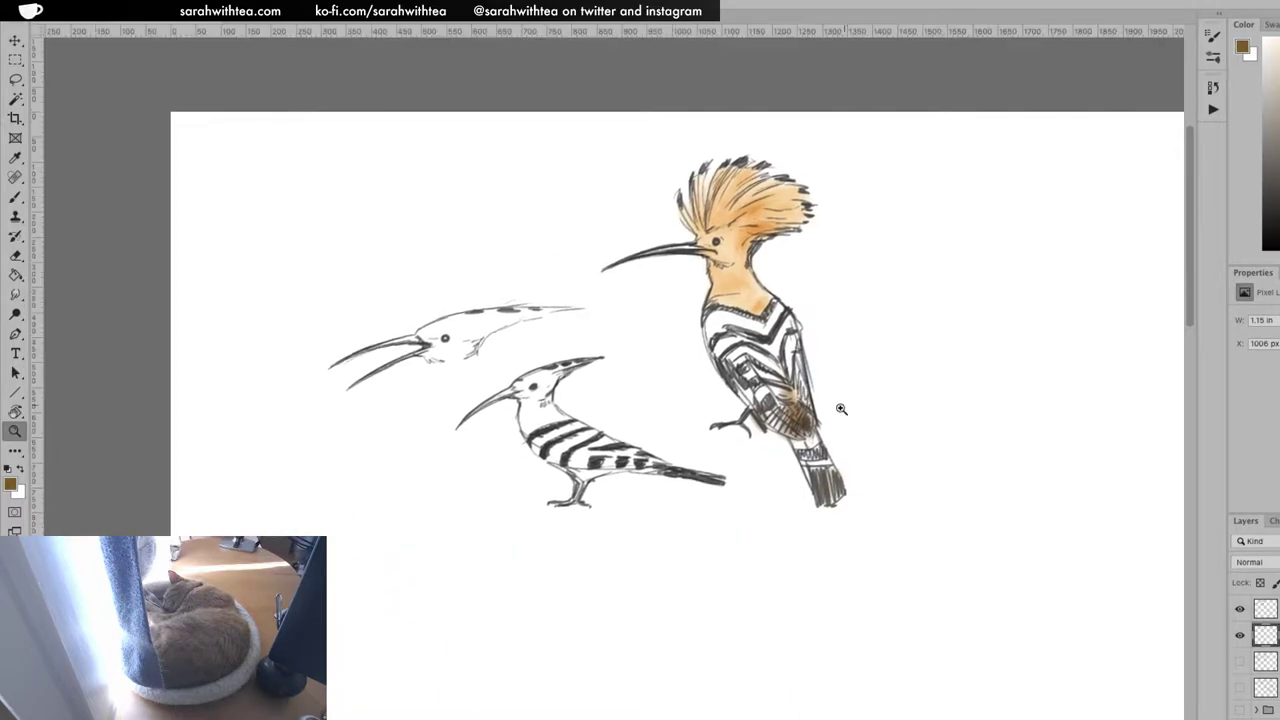
pyautogui.click(683, 389)
pyautogui.click(717, 440)
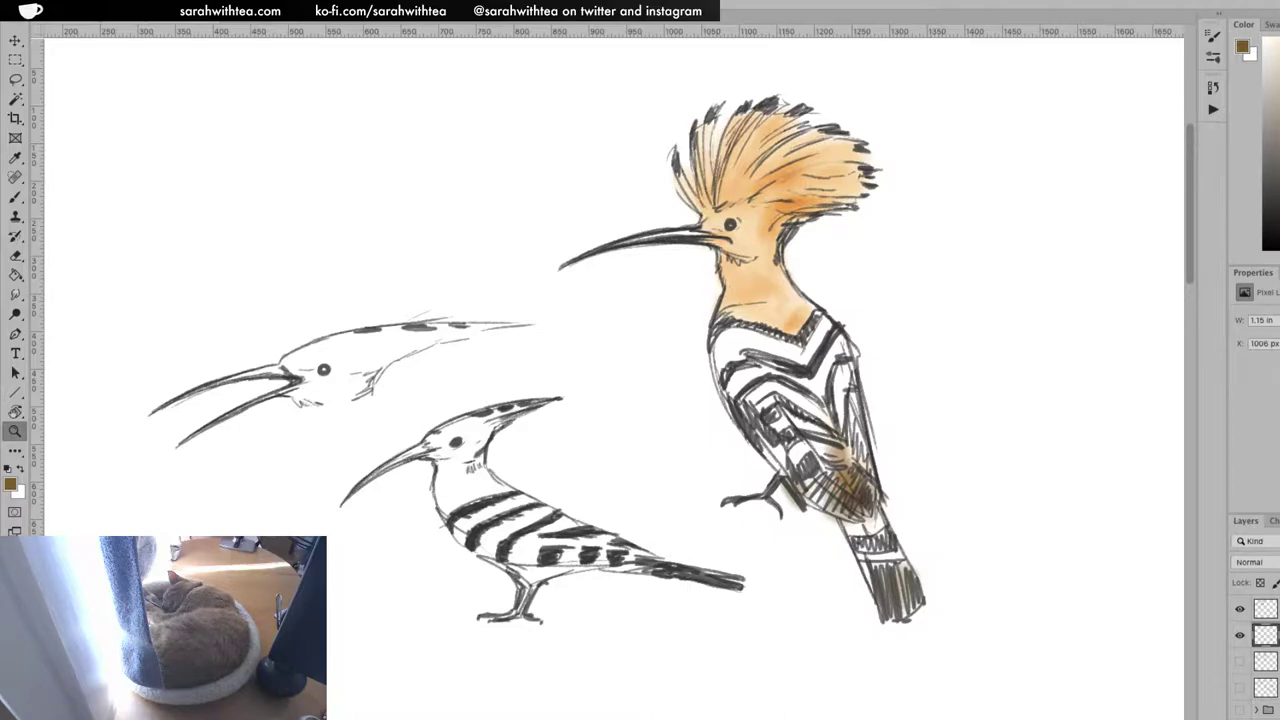
pyautogui.moveTo(909, 397); pyautogui.dragTo(1020, 437)
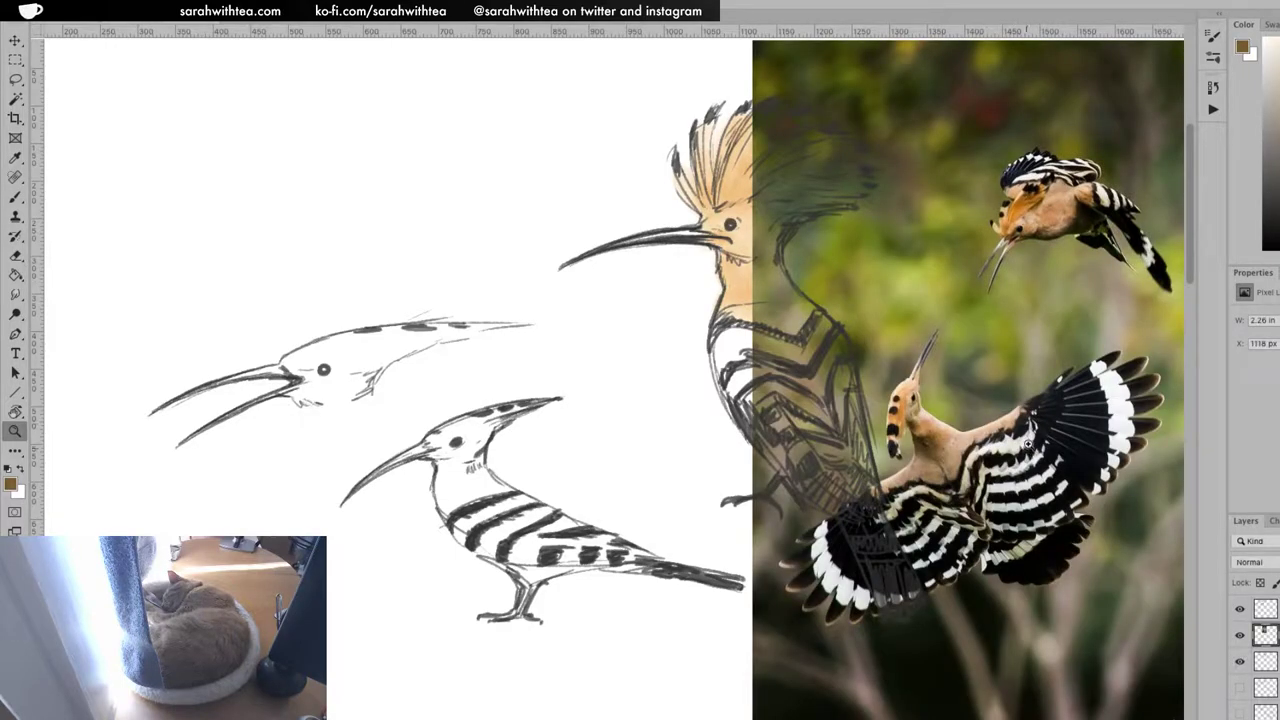
pyautogui.keyDown('alt'); pyautogui.click(936, 446); pyautogui.keyUp('alt')
pyautogui.press('v')
pyautogui.moveTo(944, 449); pyautogui.dragTo(545, 369)
pyautogui.moveTo(755, 442); pyautogui.dragTo(835, 448)
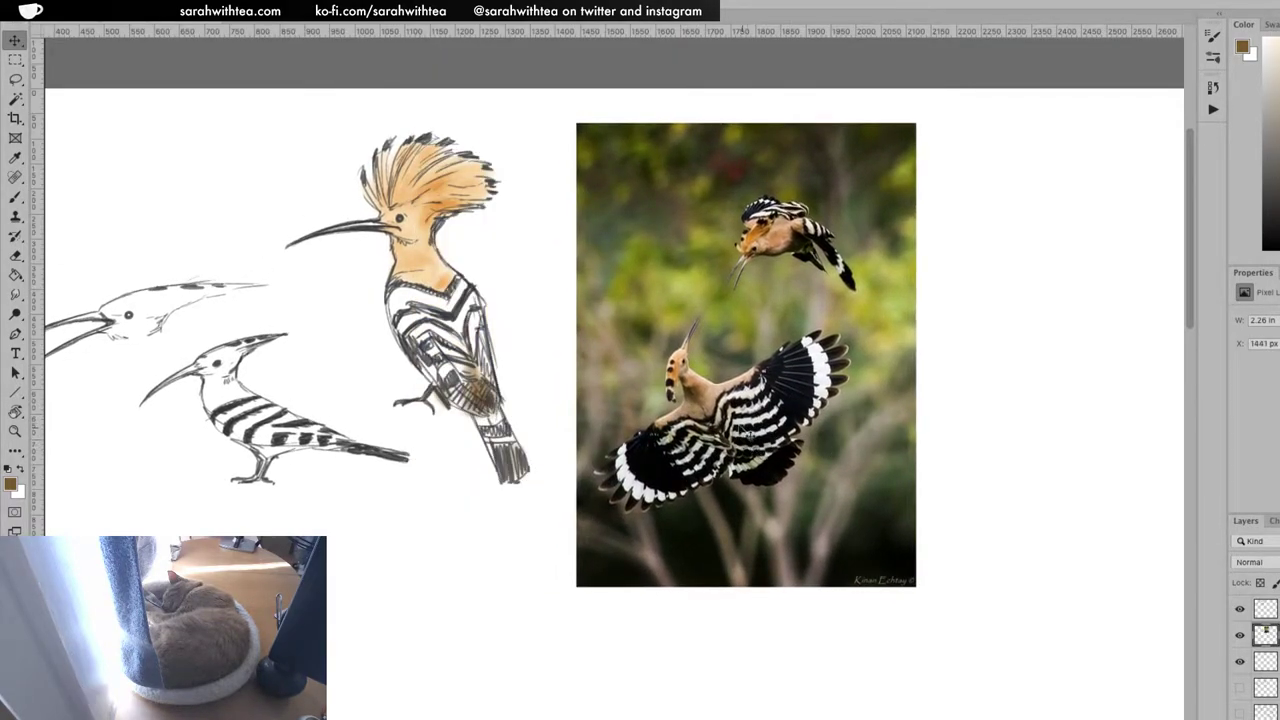
# Examine the spread wings of the lower flying hoopoe in the photo up close, and hide the photo layer
pyautogui.press('z')
pyautogui.click(756, 450)
pyautogui.click(768, 463)
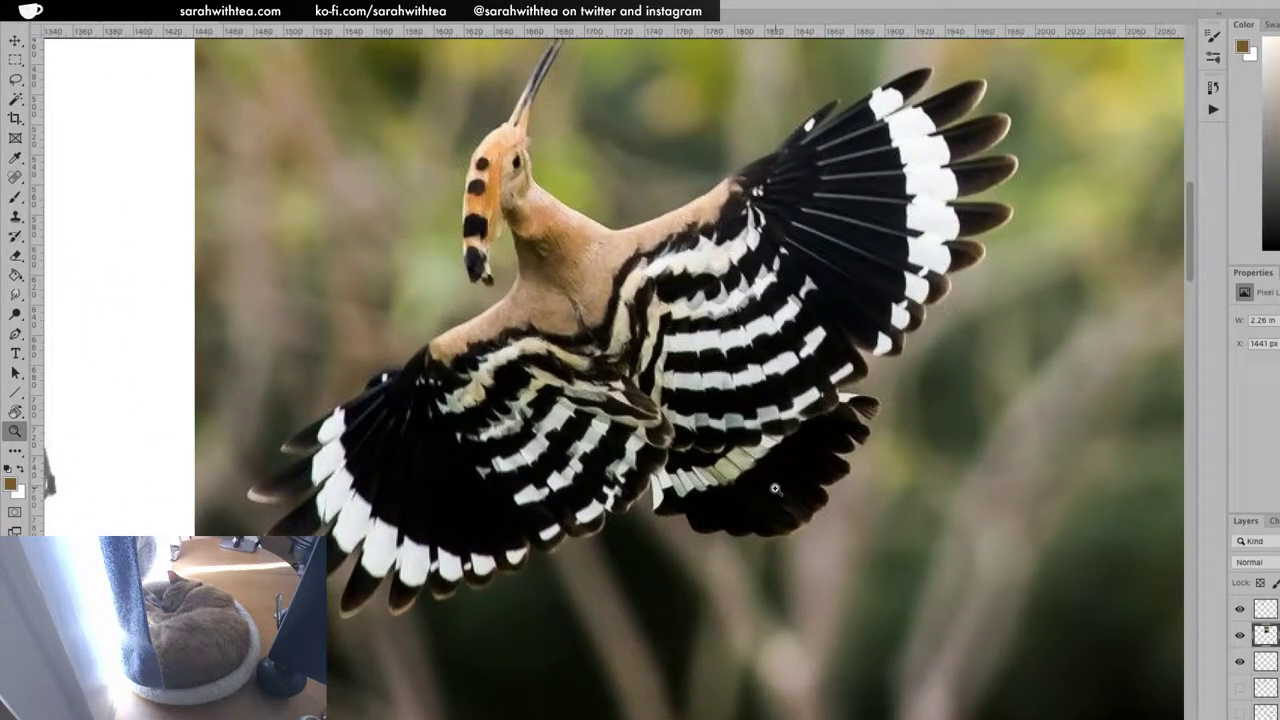
pyautogui.moveTo(774, 503); pyautogui.dragTo(788, 549)
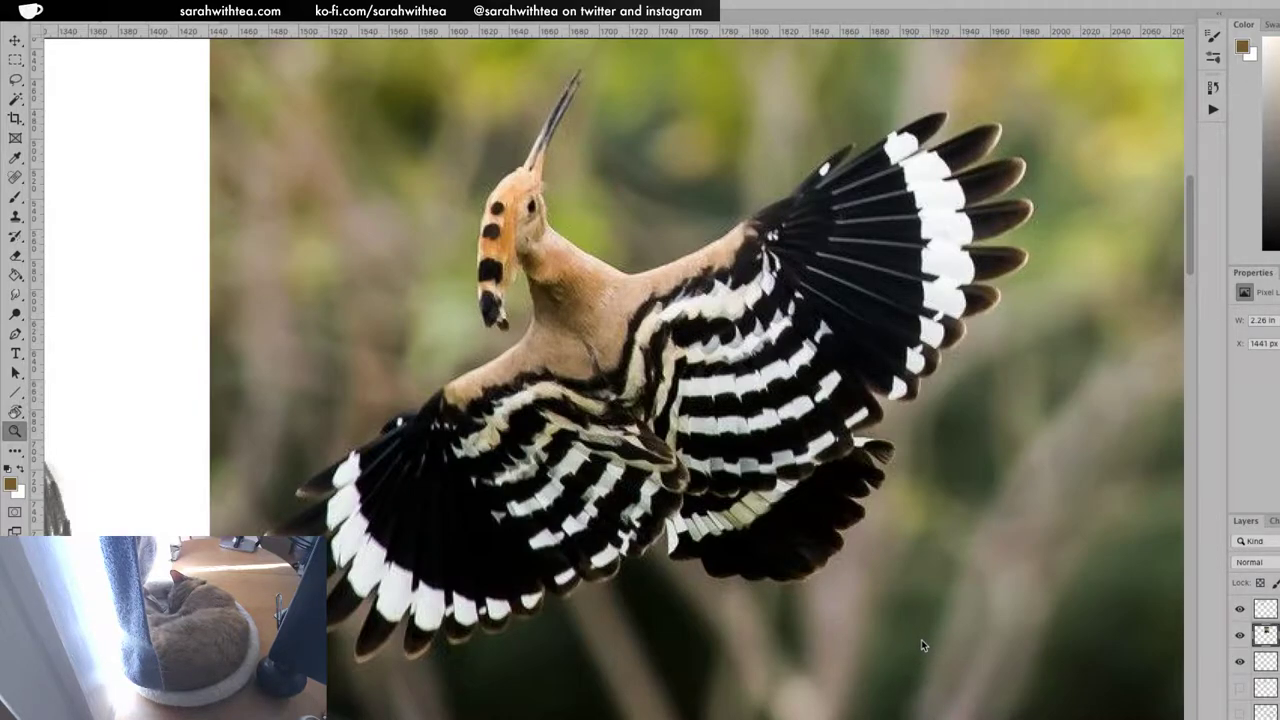
pyautogui.click(1240, 635)
pyautogui.moveTo(522, 336)
pyautogui.mouseDown()
pyautogui.moveTo(511, 371)
pyautogui.moveTo(456, 359)
pyautogui.moveTo(794, 420)
pyautogui.moveTo(885, 461)
pyautogui.mouseUp()
pyautogui.moveTo(620, 457); pyautogui.dragTo(631, 463)
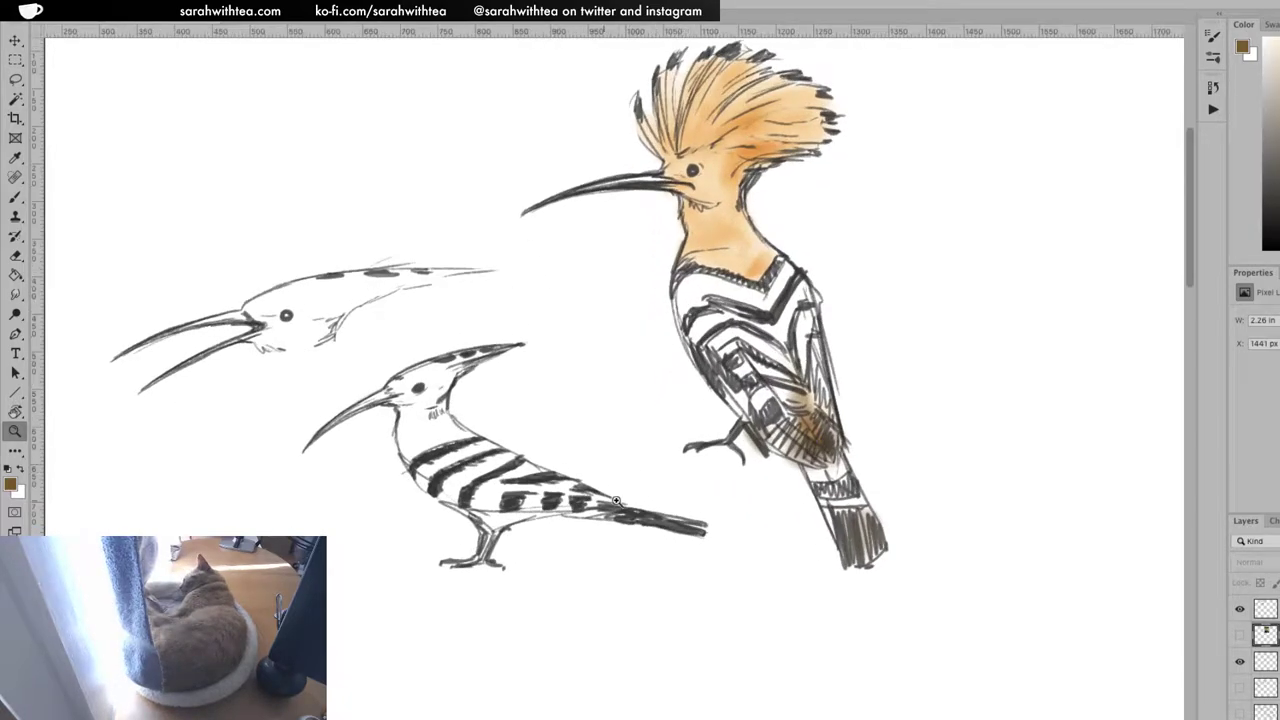
pyautogui.moveTo(614, 398); pyautogui.dragTo(564, 398)
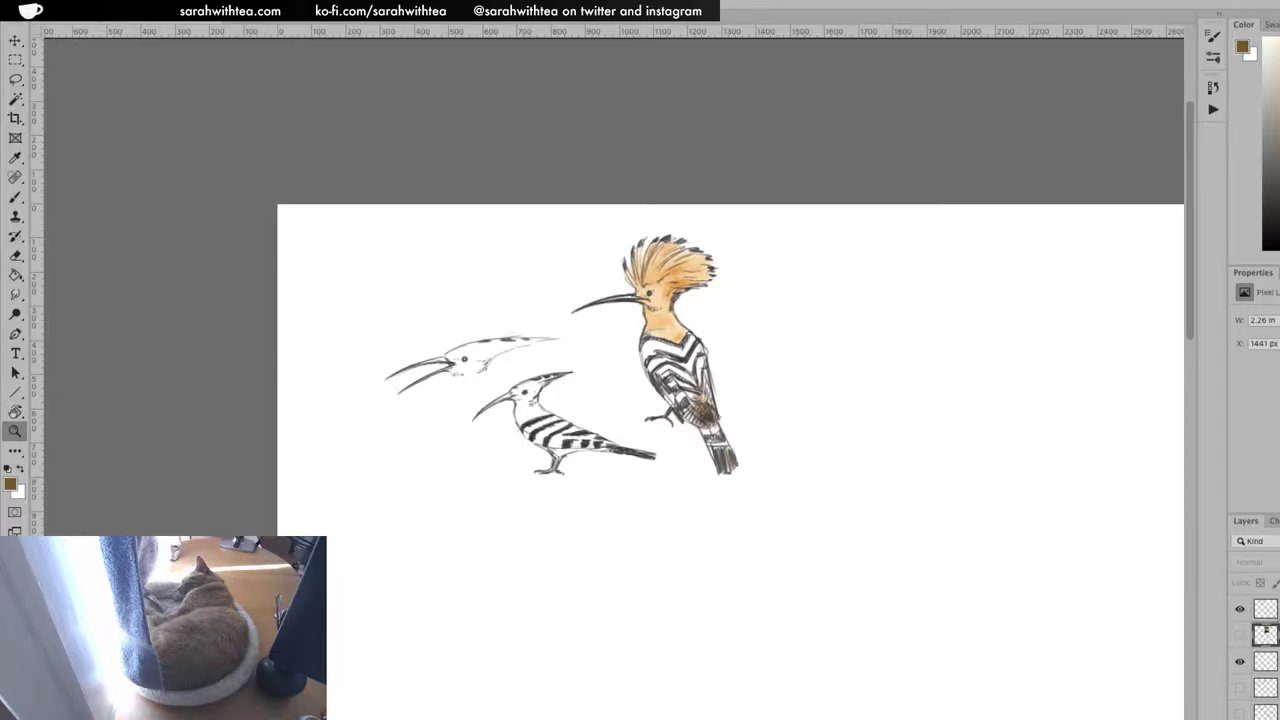
# Group the hoopoe sketch, photo and colour layers, and hide the group
pyautogui.click(1268, 661)
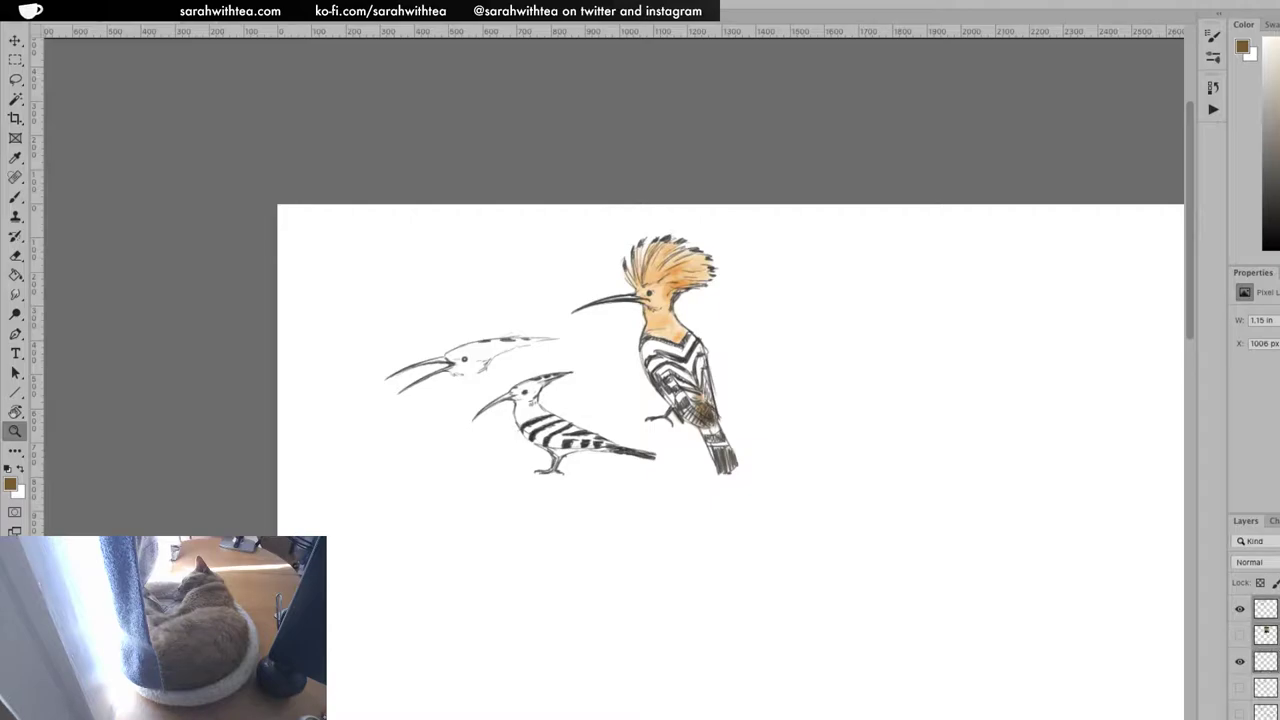
pyautogui.hotkey('ctrl', 'g')
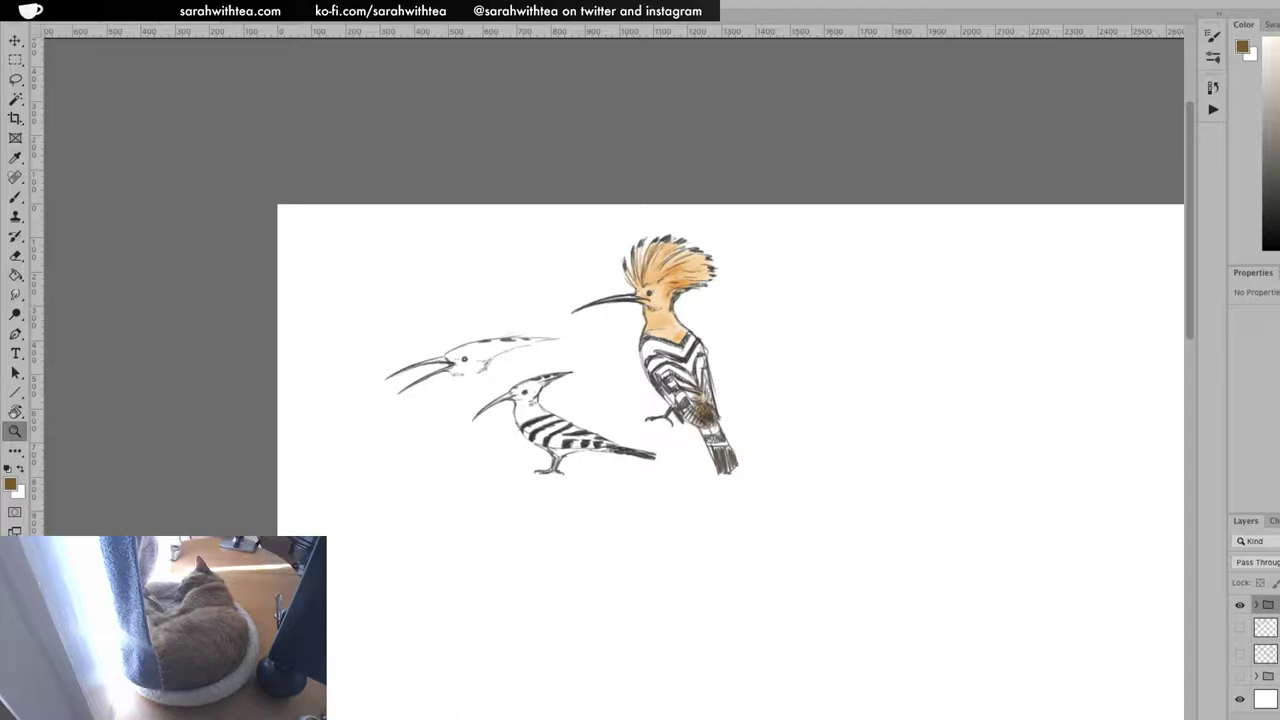
pyautogui.click(1240, 605)
pyautogui.click(1240, 627)
pyautogui.click(1240, 627)
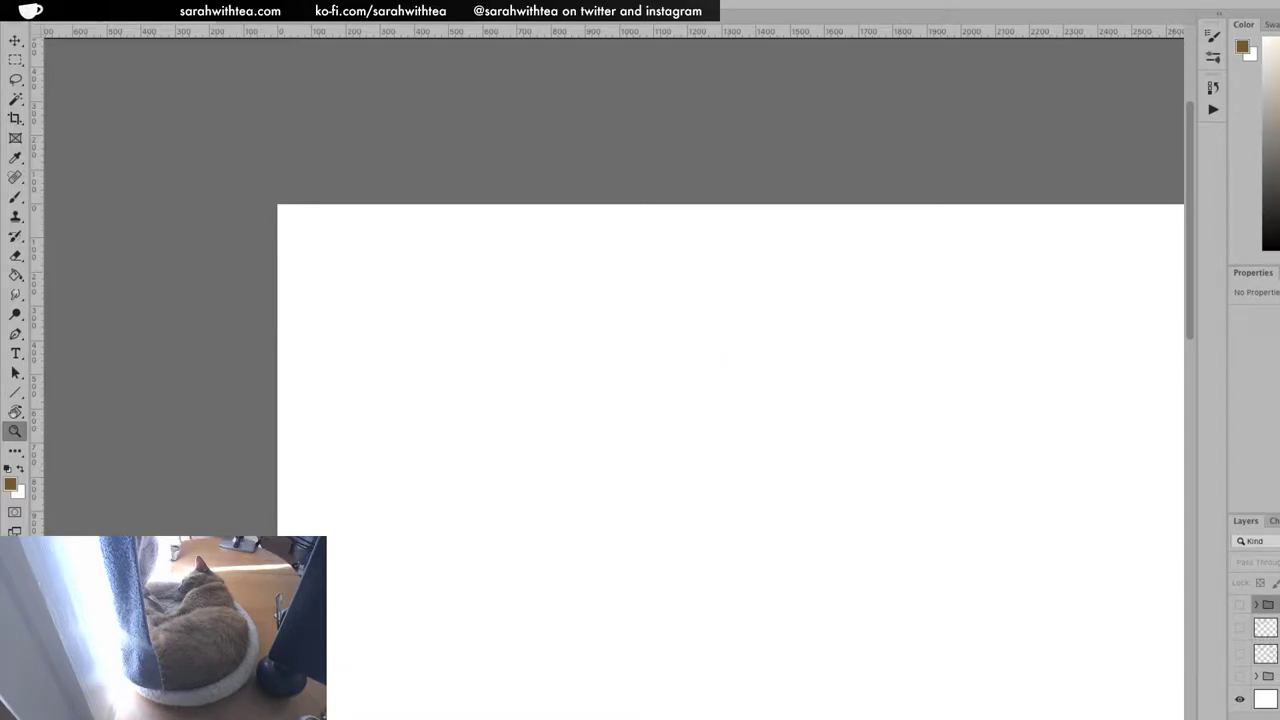
# Add a new empty layer above the hidden hoopoe group
pyautogui.moveTo(1268, 674); pyautogui.dragTo(1268, 662)
pyautogui.click(1268, 605)
pyautogui.press('super+shift+alt+n')
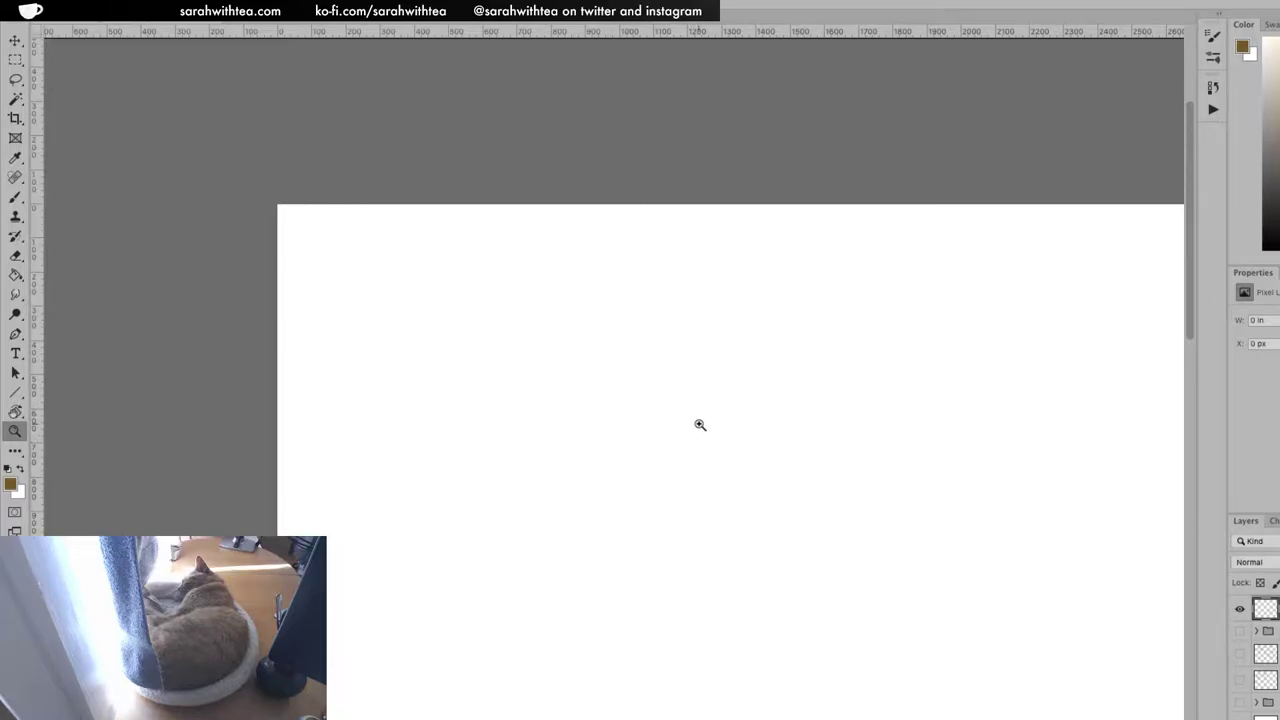
pyautogui.scroll(3, 697, 423)
pyautogui.moveTo(595, 397); pyautogui.dragTo(703, 386)
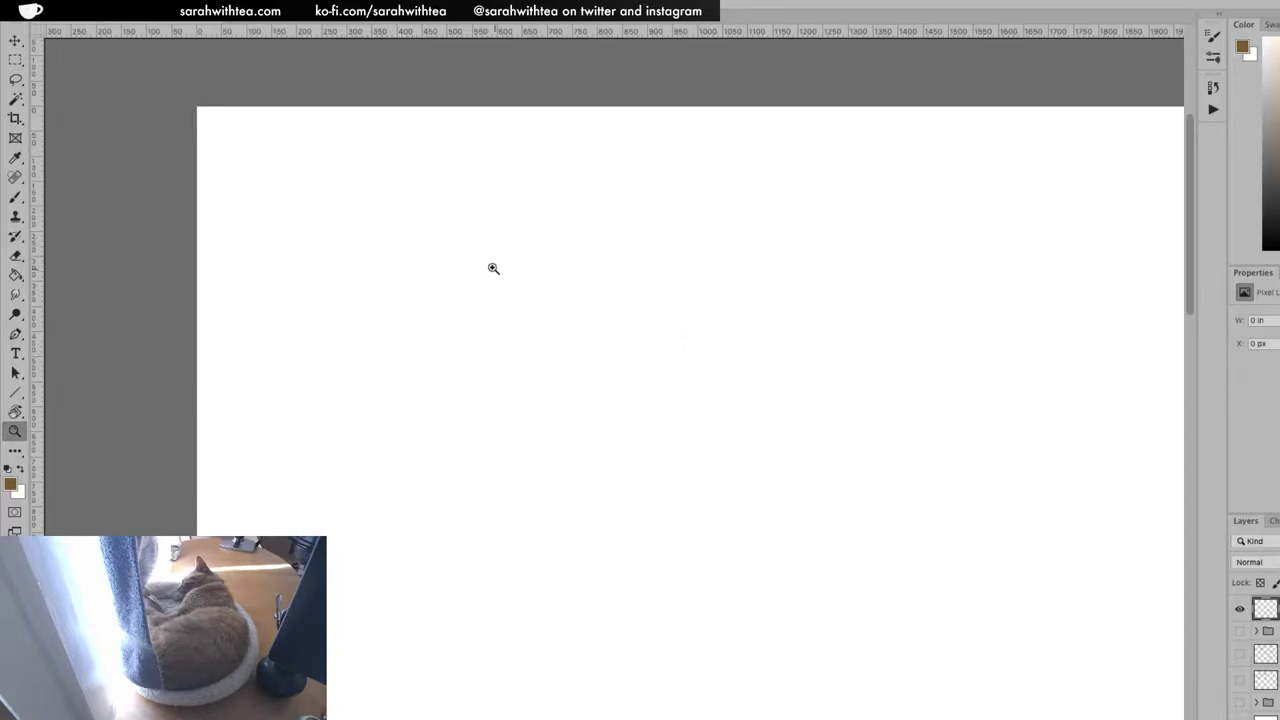
# Choose the KYLE Ultimate Pencil Sketch Tool brush with its dark grey colour
pyautogui.press('b')
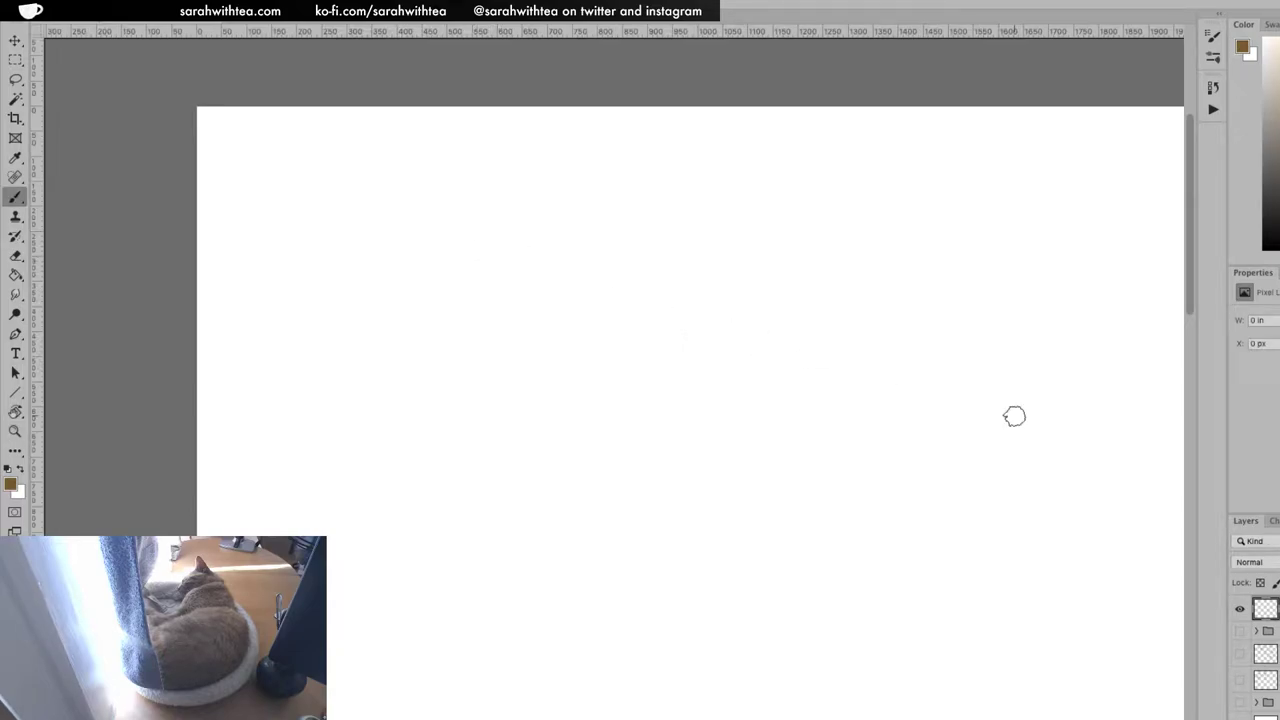
pyautogui.click(62, 12)
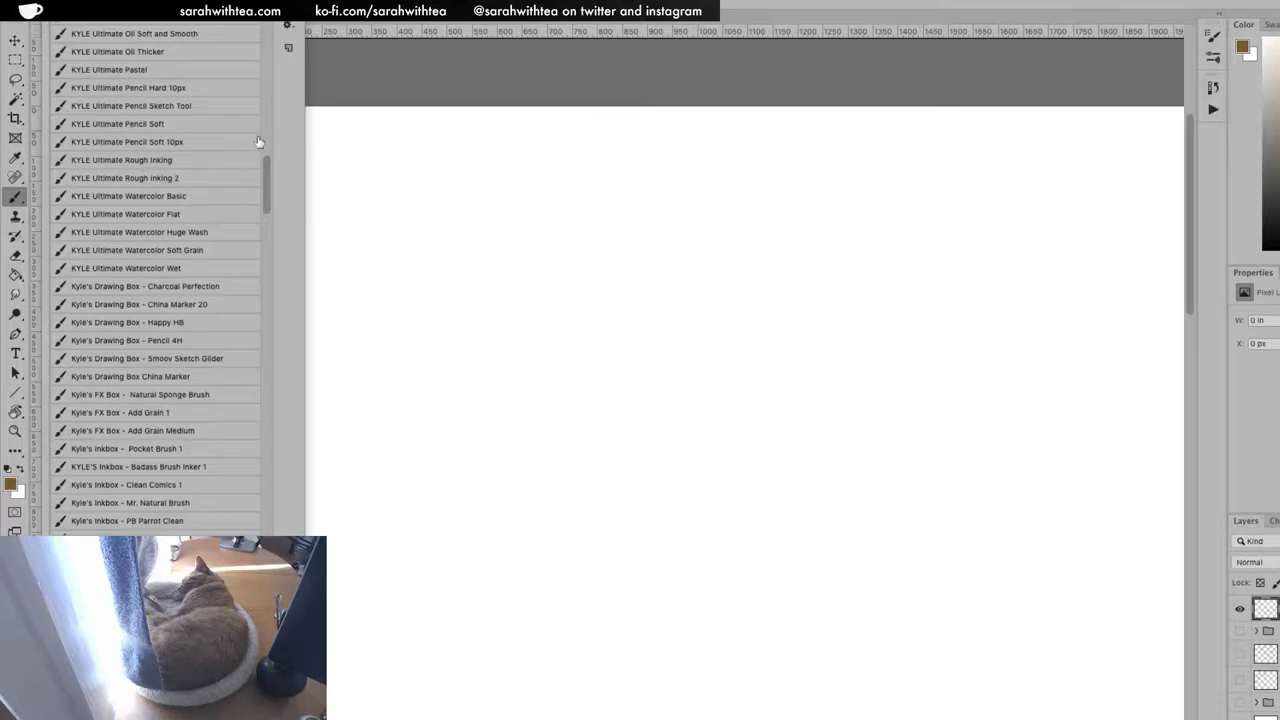
pyautogui.scroll(5, 272, 157)
pyautogui.scroll(2, 279, 132)
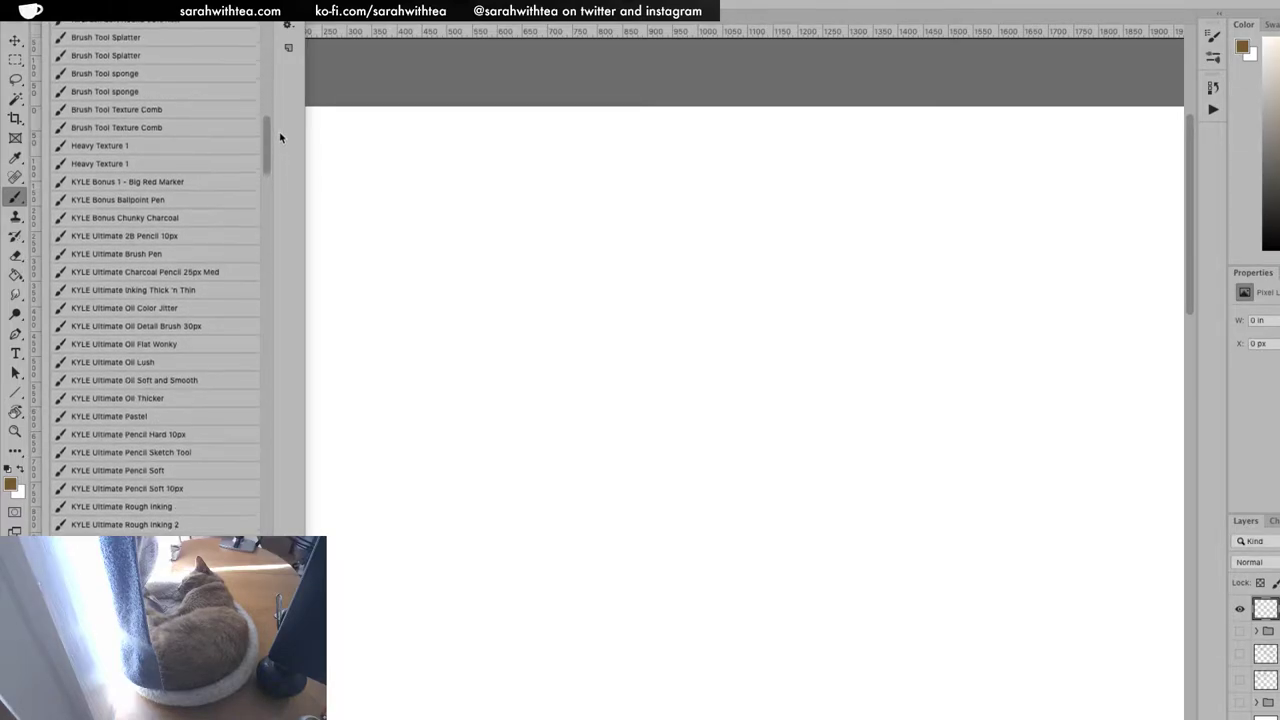
pyautogui.scroll(-5, 280, 131)
pyautogui.scroll(-2, 280, 163)
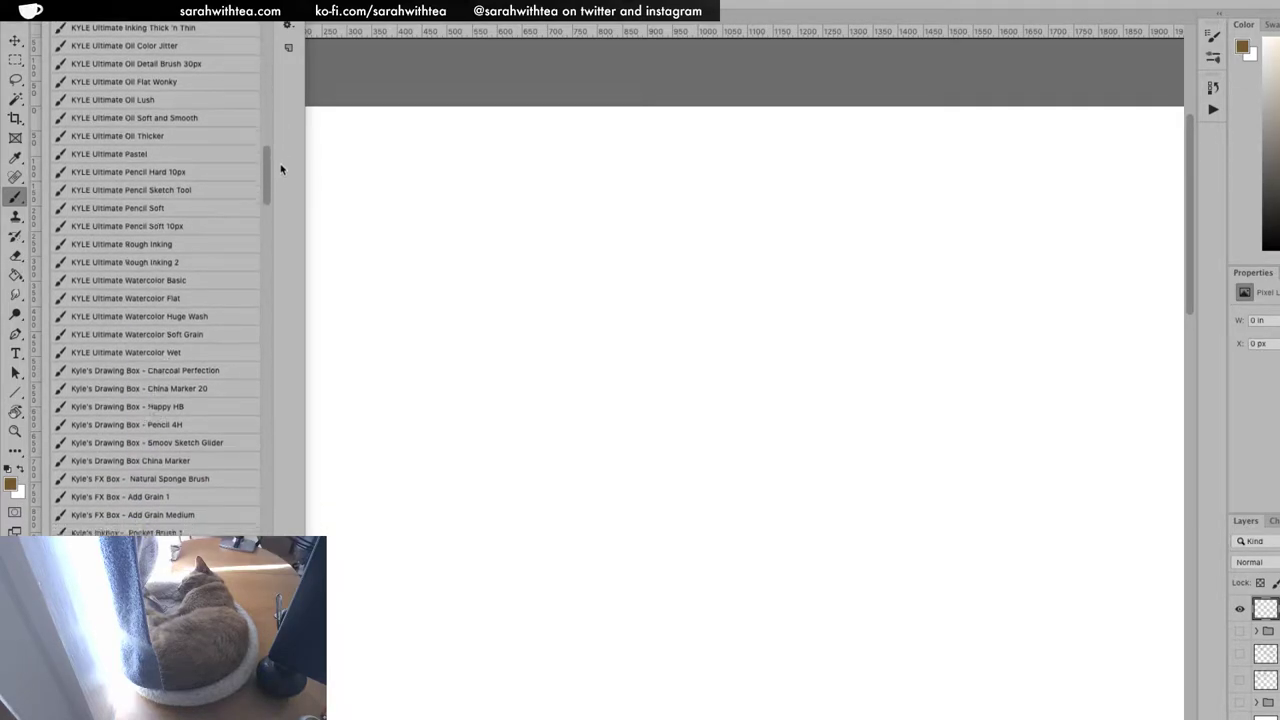
pyautogui.click(216, 198)
pyautogui.press('Return')
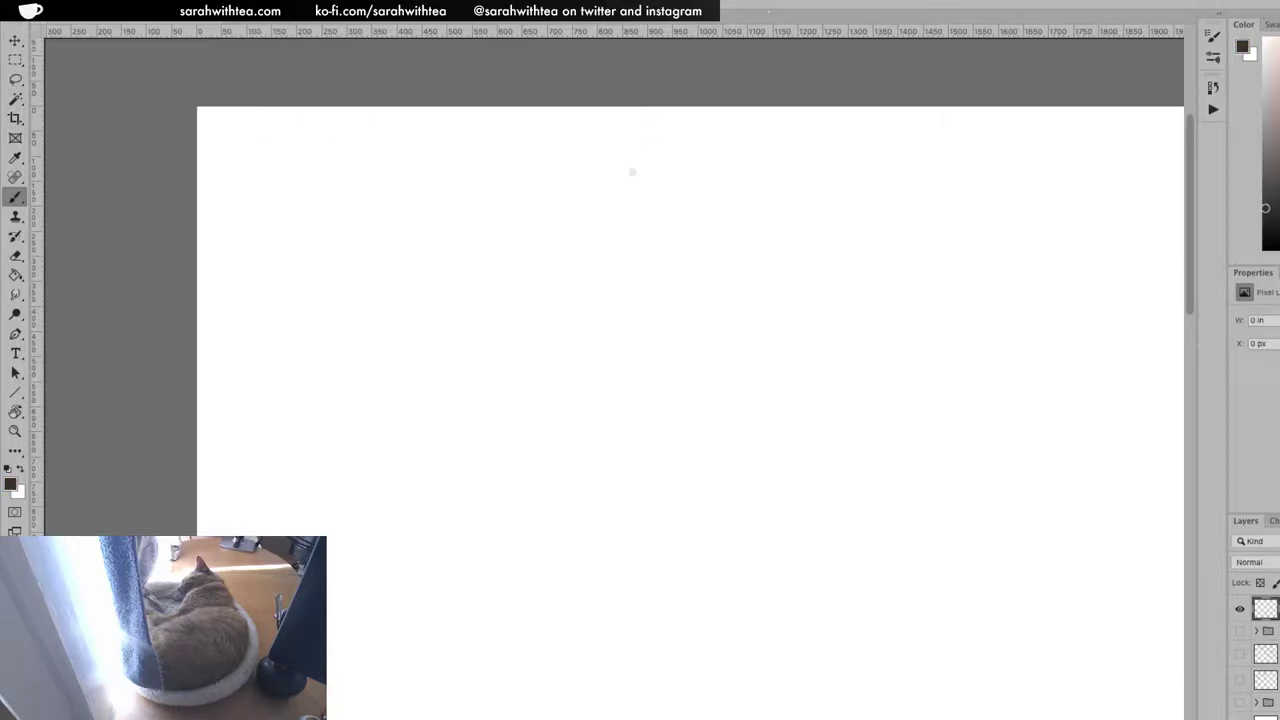
# Sketch a new bird's head facing right with a rounded crown, circular eye and short pointed beak
pyautogui.press('z')
pyautogui.click(651, 308)
pyautogui.moveTo(645, 323)
pyautogui.mouseDown()
pyautogui.moveTo(788, 376)
pyautogui.moveTo(794, 391)
pyautogui.moveTo(774, 396)
pyautogui.moveTo(686, 317)
pyautogui.mouseUp()
pyautogui.press('b')
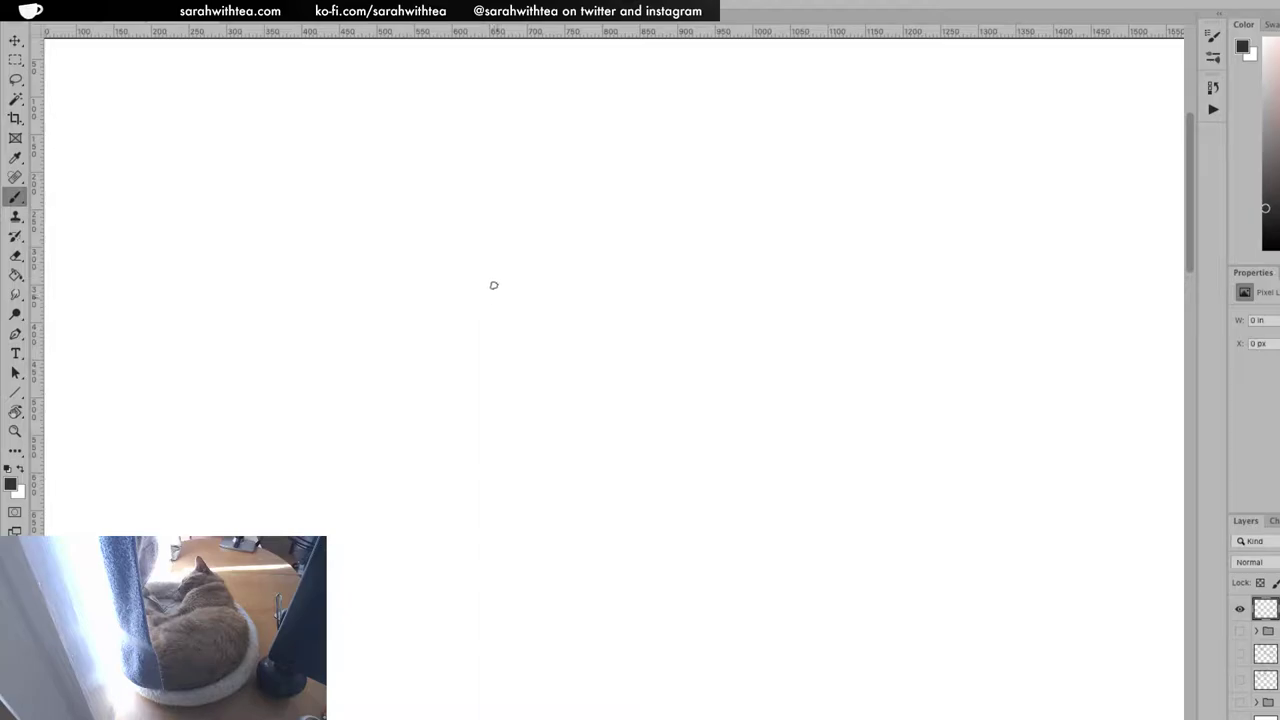
pyautogui.moveTo(481, 293)
pyautogui.mouseDown()
pyautogui.moveTo(494, 252)
pyautogui.moveTo(536, 246)
pyautogui.moveTo(553, 261)
pyautogui.moveTo(519, 276)
pyautogui.moveTo(531, 264)
pyautogui.moveTo(517, 269)
pyautogui.moveTo(573, 298)
pyautogui.moveTo(549, 245)
pyautogui.moveTo(549, 262)
pyautogui.moveTo(517, 250)
pyautogui.moveTo(498, 280)
pyautogui.moveTo(552, 312)
pyautogui.moveTo(577, 308)
pyautogui.moveTo(545, 305)
pyautogui.mouseUp()
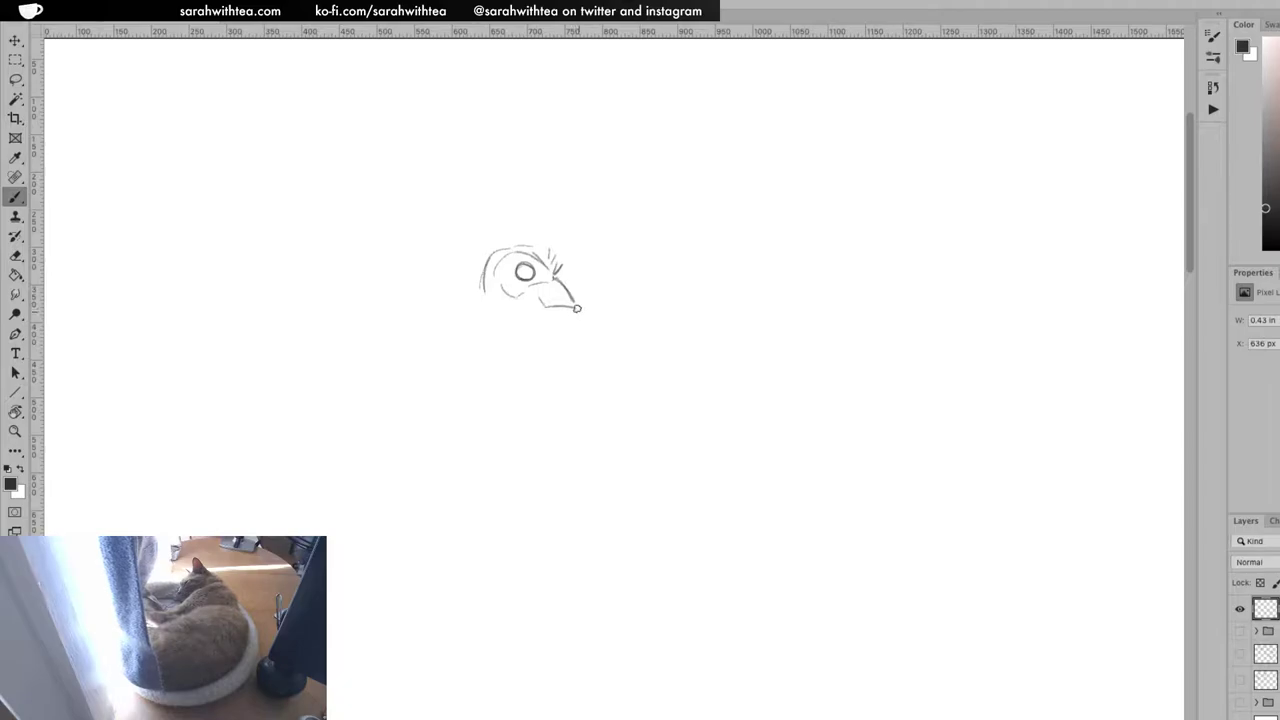
pyautogui.moveTo(577, 311)
pyautogui.mouseDown()
pyautogui.moveTo(539, 298)
pyautogui.moveTo(547, 279)
pyautogui.mouseUp()
pyautogui.press('e')
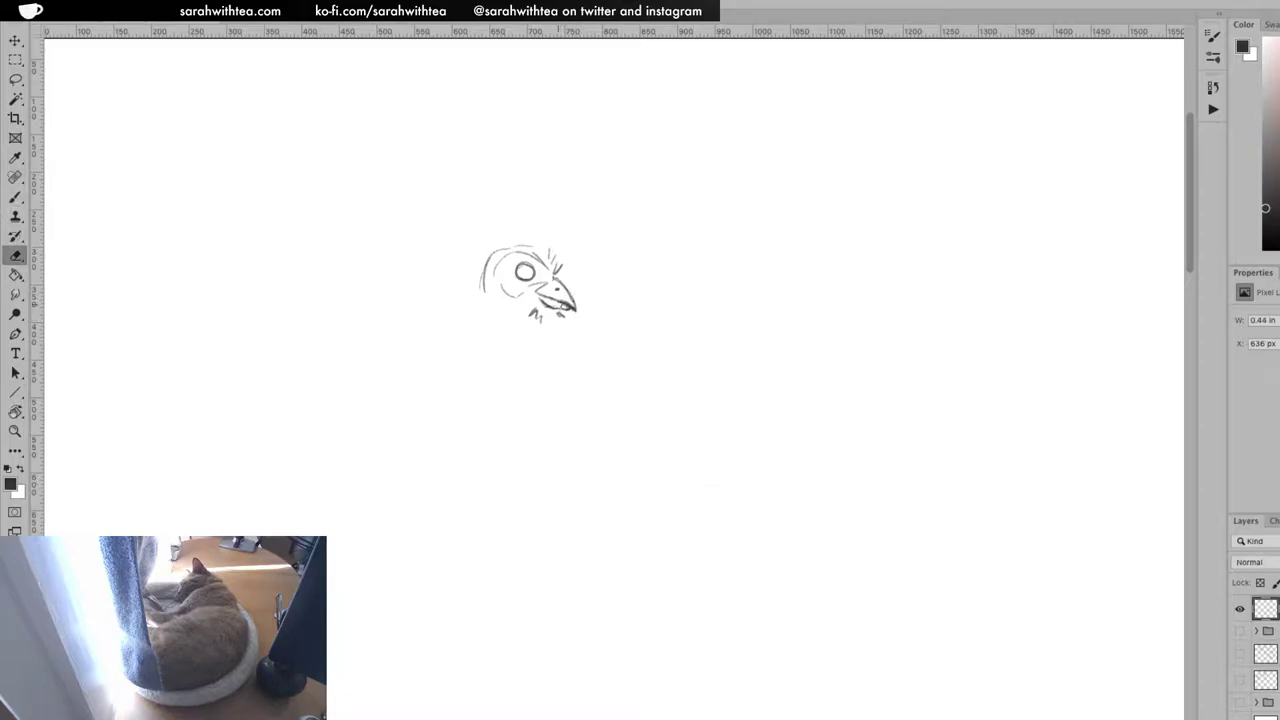
# Darken the beak outline, add small feather marks around its base, and sketch the curved front of the neck
pyautogui.press('z')
pyautogui.click(583, 283)
pyautogui.click(577, 287)
pyautogui.press('b')
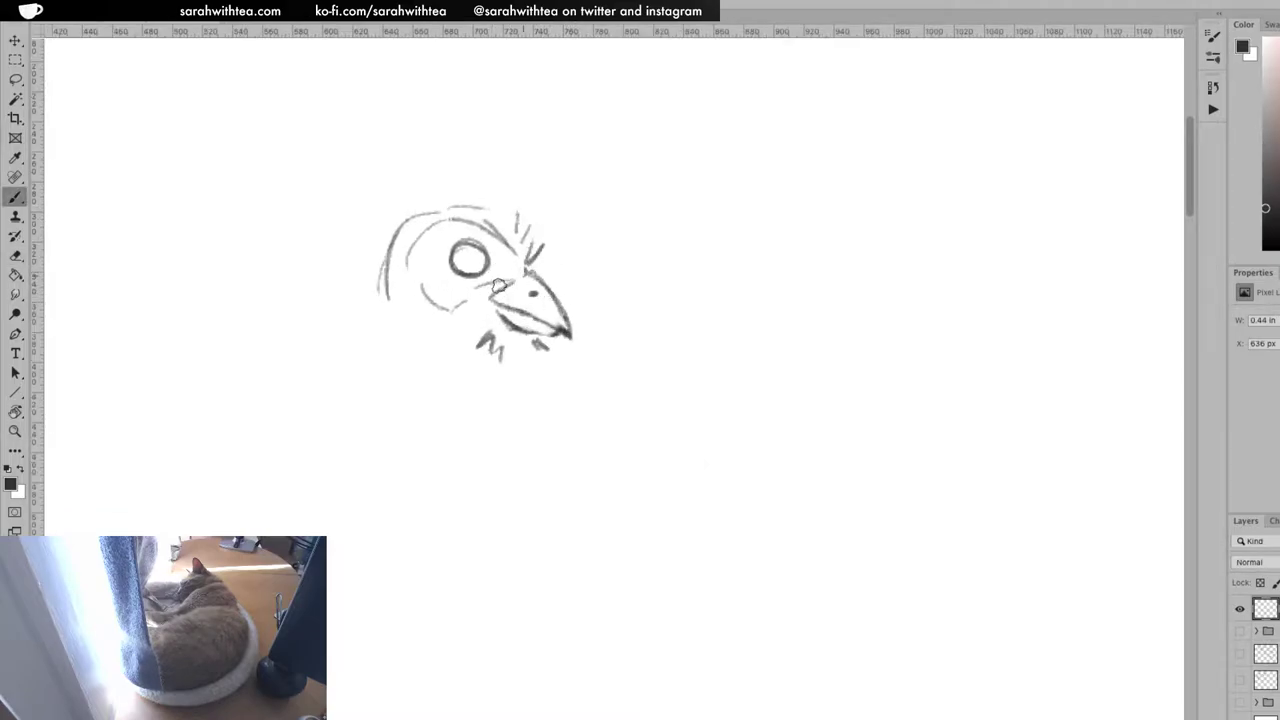
pyautogui.moveTo(481, 297)
pyautogui.mouseDown()
pyautogui.moveTo(520, 270)
pyautogui.moveTo(486, 297)
pyautogui.moveTo(525, 280)
pyautogui.moveTo(553, 292)
pyautogui.moveTo(511, 287)
pyautogui.moveTo(528, 270)
pyautogui.moveTo(492, 294)
pyautogui.moveTo(573, 343)
pyautogui.moveTo(472, 308)
pyautogui.mouseUp()
pyautogui.moveTo(540, 350)
pyautogui.mouseDown()
pyautogui.moveTo(560, 380)
pyautogui.moveTo(535, 384)
pyautogui.moveTo(566, 428)
pyautogui.moveTo(543, 506)
pyautogui.mouseUp()
pyautogui.moveTo(532, 423); pyautogui.dragTo(460, 571)
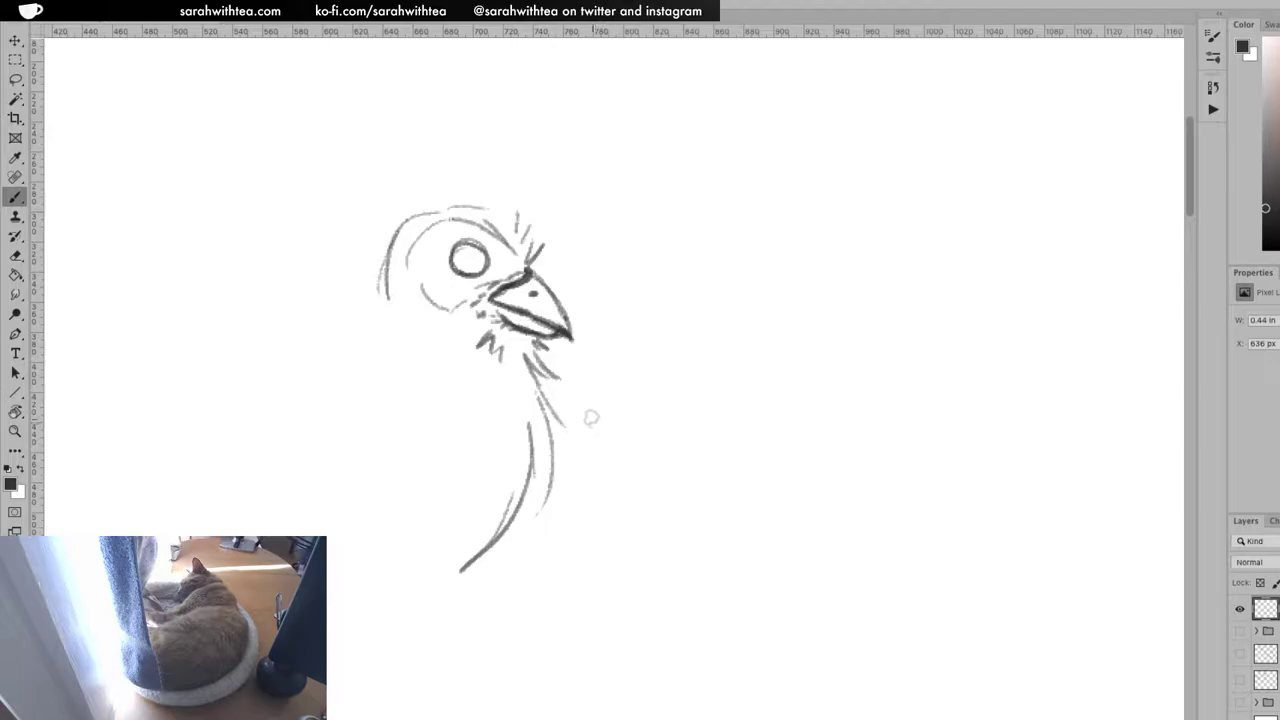
# Draw the eye with a thick pointed rim, an inner iris ring and a dark filled pupil
pyautogui.press('z')
pyautogui.moveTo(607, 399)
pyautogui.mouseDown()
pyautogui.moveTo(589, 393)
pyautogui.moveTo(674, 363)
pyautogui.moveTo(683, 329)
pyautogui.moveTo(646, 303)
pyautogui.mouseUp()
pyautogui.hotkey('ctrl', 'r')
pyautogui.press('b')
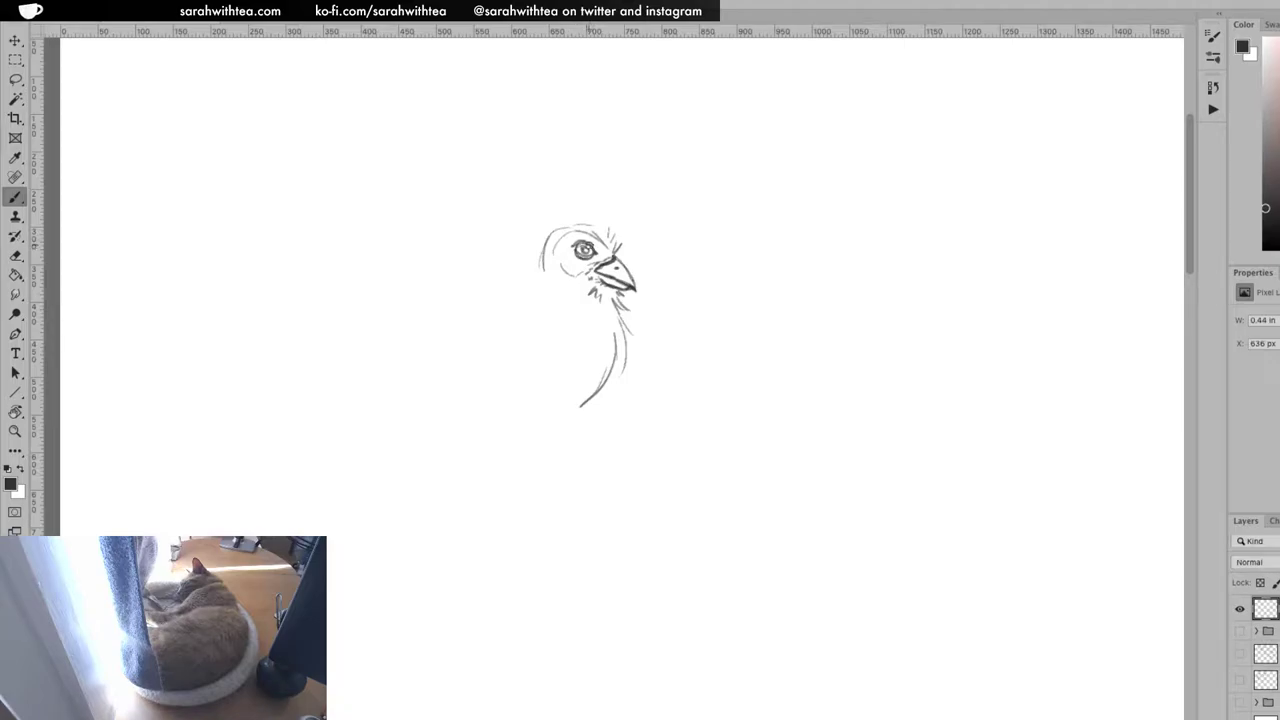
pyautogui.press('z')
pyautogui.click(592, 245)
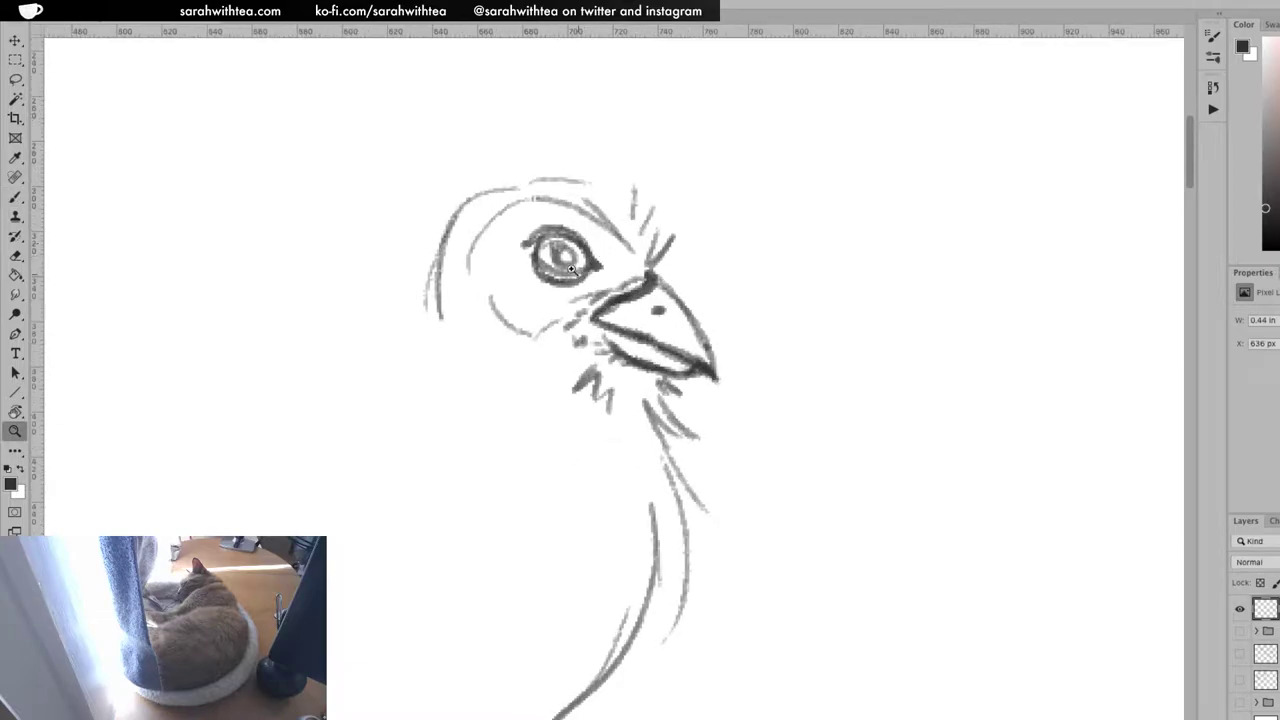
pyautogui.press('b')
pyautogui.moveTo(572, 264)
pyautogui.mouseDown()
pyautogui.moveTo(560, 255)
pyautogui.moveTo(580, 258)
pyautogui.mouseUp()
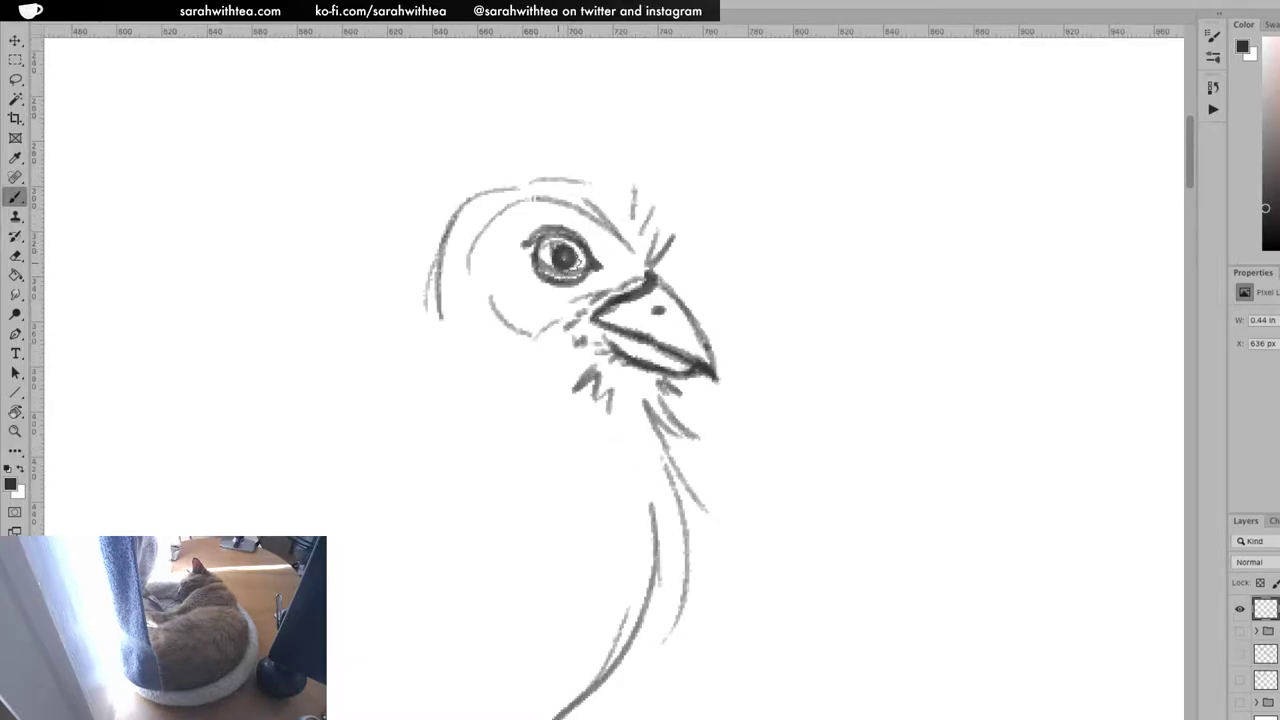
# Sketch cheek speckles, jagged feathers behind the cheek and long drooping feathers down the neck
pyautogui.moveTo(492, 238)
pyautogui.mouseDown()
pyautogui.moveTo(540, 303)
pyautogui.moveTo(507, 298)
pyautogui.moveTo(516, 311)
pyautogui.moveTo(551, 320)
pyautogui.moveTo(467, 335)
pyautogui.moveTo(451, 360)
pyautogui.moveTo(467, 337)
pyautogui.moveTo(456, 375)
pyautogui.moveTo(497, 337)
pyautogui.moveTo(495, 354)
pyautogui.moveTo(479, 294)
pyautogui.moveTo(511, 345)
pyautogui.moveTo(492, 377)
pyautogui.moveTo(531, 414)
pyautogui.moveTo(539, 477)
pyautogui.moveTo(529, 422)
pyautogui.moveTo(512, 461)
pyautogui.moveTo(556, 530)
pyautogui.mouseUp()
pyautogui.moveTo(574, 450)
pyautogui.mouseDown()
pyautogui.moveTo(584, 553)
pyautogui.moveTo(580, 464)
pyautogui.moveTo(601, 466)
pyautogui.moveTo(608, 550)
pyautogui.mouseUp()
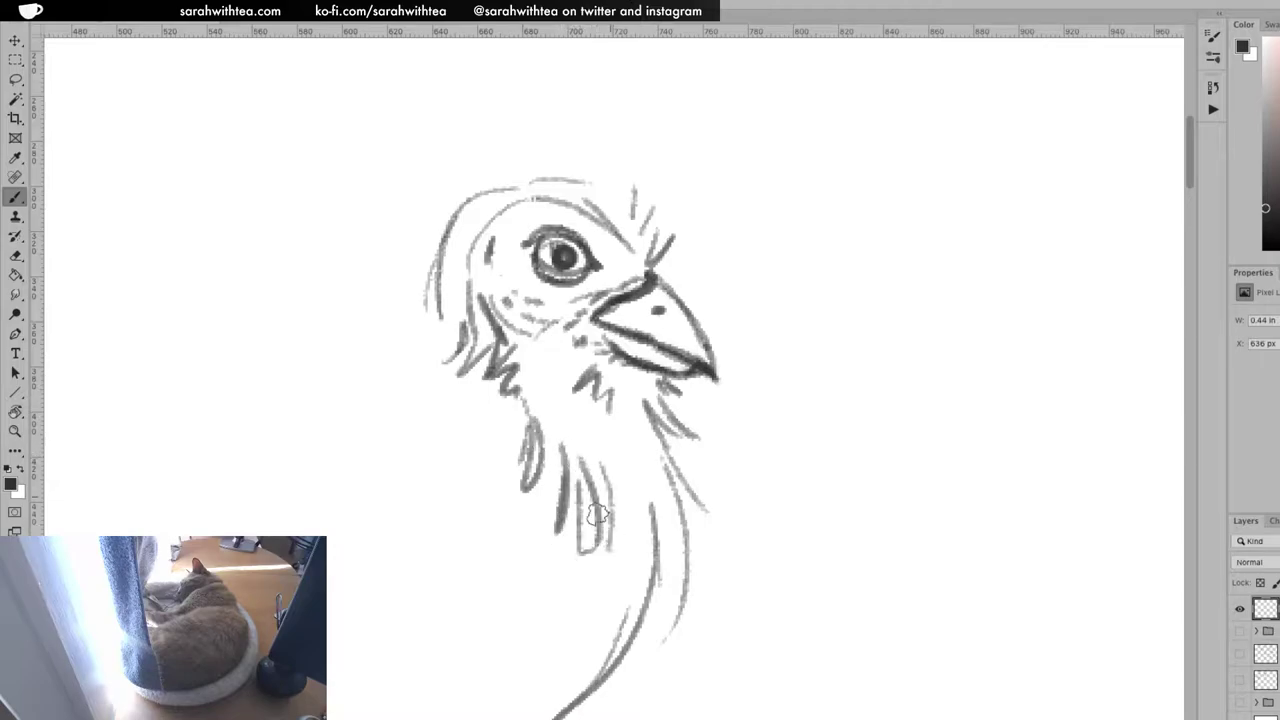
pyautogui.moveTo(566, 363); pyautogui.dragTo(545, 323)
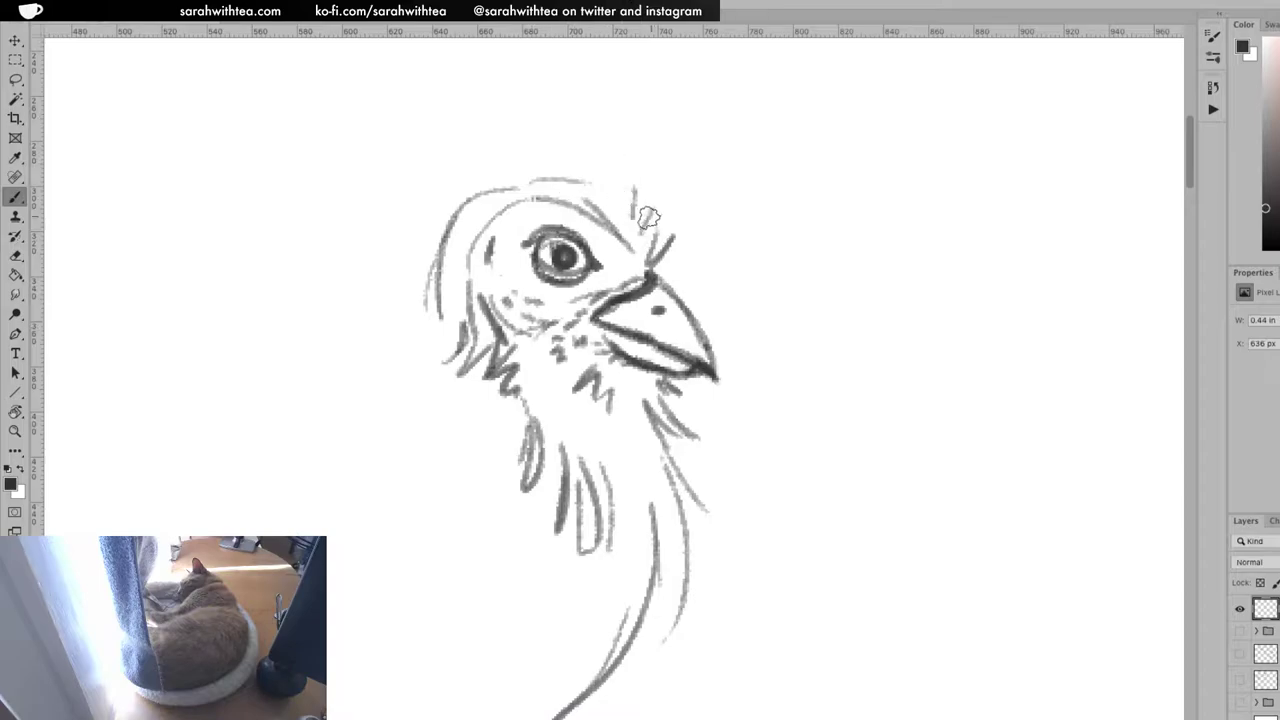
# Lighten the eye rim and the beak's base with the eraser, and redraw both with cleaner dark lines
pyautogui.press('e')
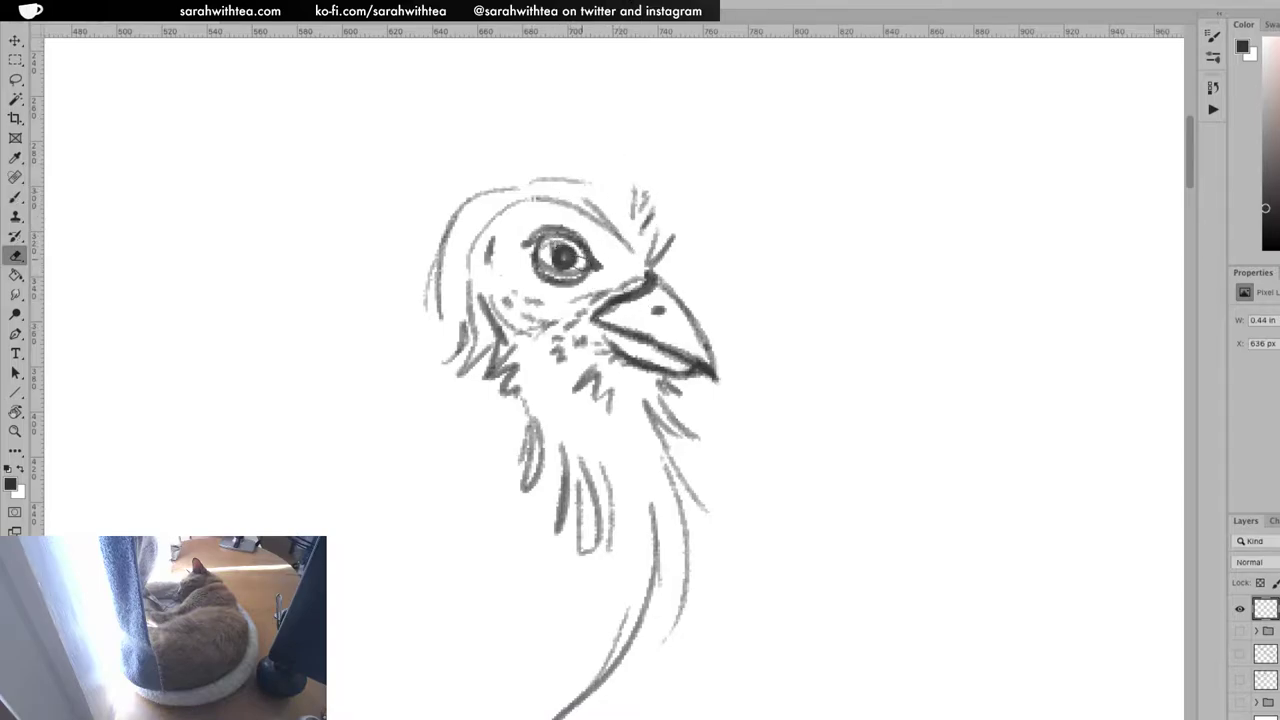
pyautogui.moveTo(556, 287)
pyautogui.mouseDown()
pyautogui.moveTo(523, 245)
pyautogui.moveTo(569, 225)
pyautogui.moveTo(534, 243)
pyautogui.moveTo(584, 236)
pyautogui.moveTo(609, 260)
pyautogui.moveTo(561, 279)
pyautogui.moveTo(597, 245)
pyautogui.mouseUp()
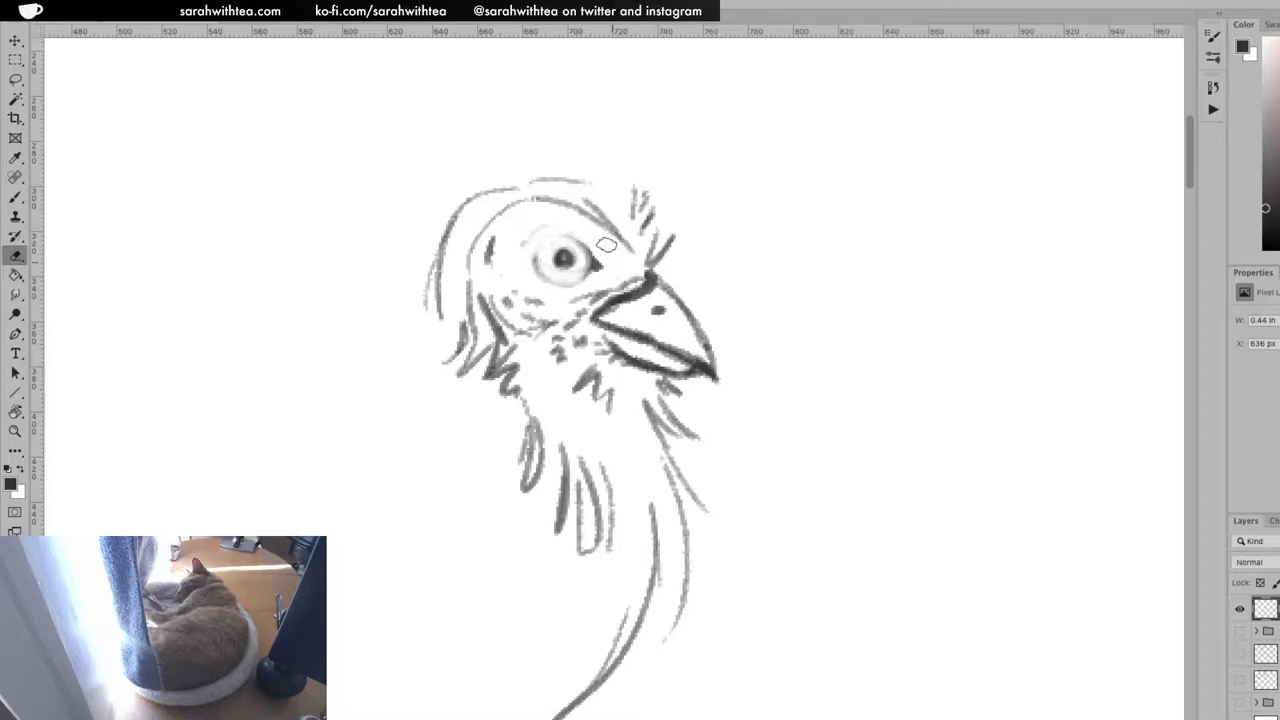
pyautogui.moveTo(612, 318)
pyautogui.mouseDown()
pyautogui.moveTo(648, 285)
pyautogui.moveTo(626, 291)
pyautogui.moveTo(630, 328)
pyautogui.moveTo(661, 300)
pyautogui.moveTo(644, 310)
pyautogui.moveTo(708, 356)
pyautogui.mouseUp()
pyautogui.press('b')
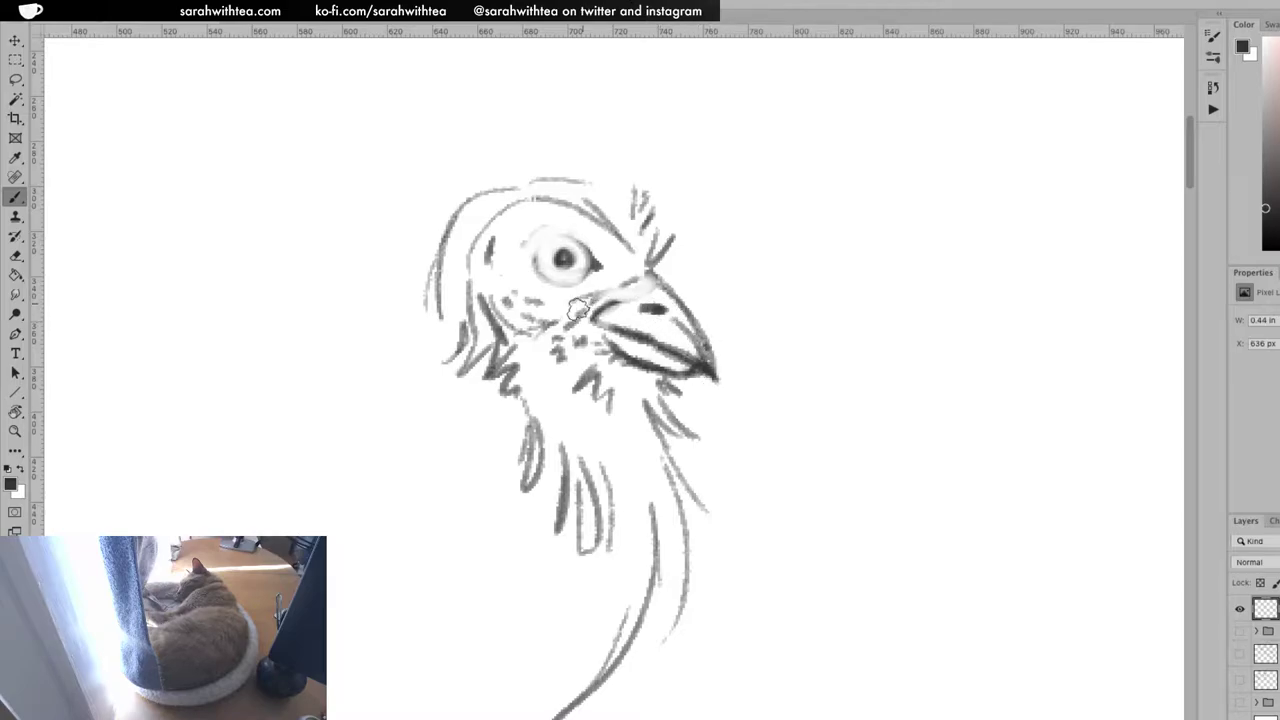
pyautogui.moveTo(600, 318)
pyautogui.mouseDown()
pyautogui.moveTo(653, 288)
pyautogui.moveTo(600, 290)
pyautogui.mouseUp()
pyautogui.moveTo(563, 266)
pyautogui.mouseDown()
pyautogui.moveTo(544, 270)
pyautogui.moveTo(579, 272)
pyautogui.moveTo(589, 265)
pyautogui.moveTo(540, 278)
pyautogui.moveTo(533, 246)
pyautogui.moveTo(558, 228)
pyautogui.moveTo(532, 246)
pyautogui.moveTo(590, 248)
pyautogui.mouseUp()
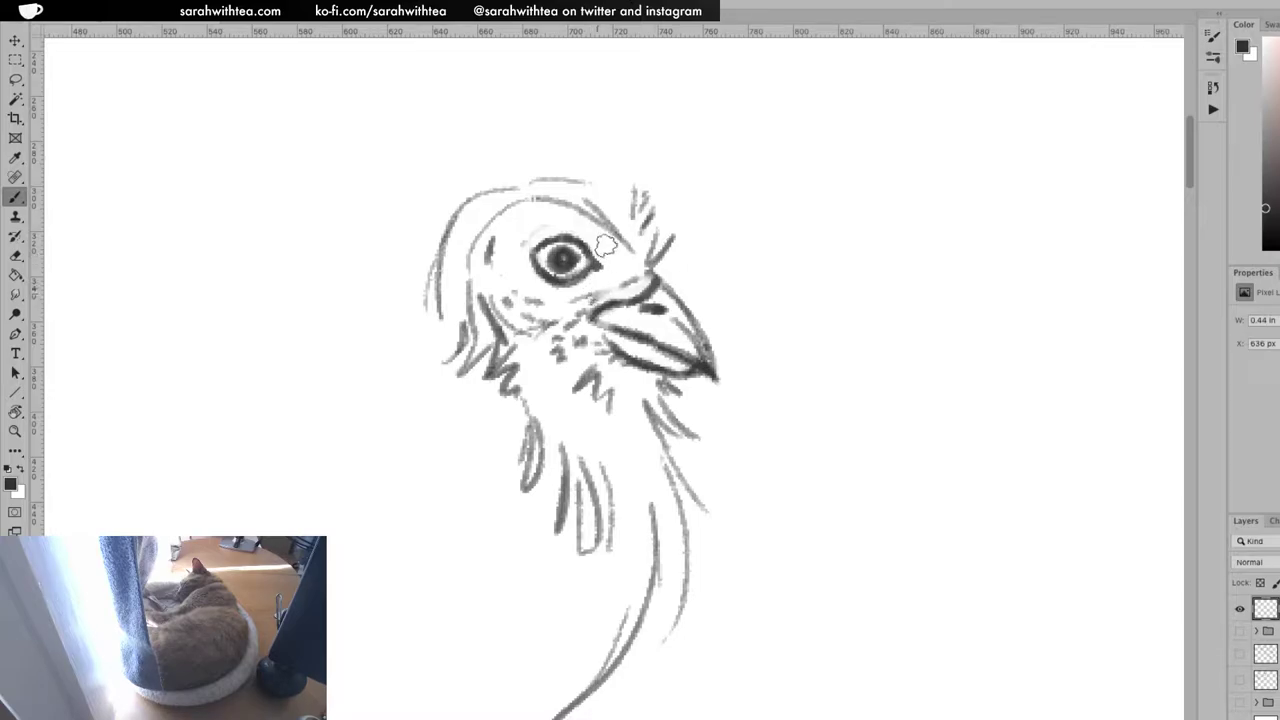
# Add short feather strokes above the beak, darken the face contour around the eye and feather the back of the head
pyautogui.moveTo(622, 275)
pyautogui.mouseDown()
pyautogui.moveTo(608, 229)
pyautogui.moveTo(682, 278)
pyautogui.moveTo(662, 268)
pyautogui.mouseUp()
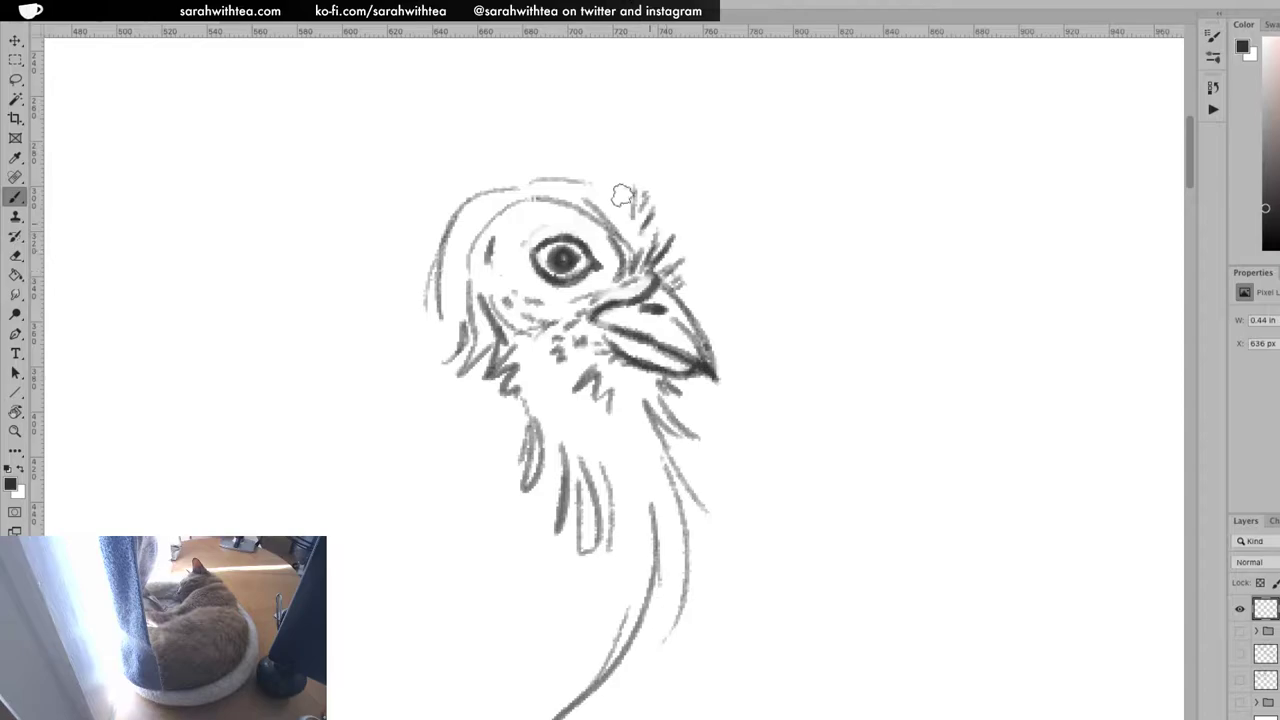
pyautogui.moveTo(575, 208)
pyautogui.mouseDown()
pyautogui.moveTo(527, 205)
pyautogui.moveTo(507, 237)
pyautogui.moveTo(503, 222)
pyautogui.moveTo(474, 259)
pyautogui.moveTo(476, 238)
pyautogui.moveTo(442, 296)
pyautogui.moveTo(454, 251)
pyautogui.moveTo(428, 273)
pyautogui.moveTo(462, 212)
pyautogui.moveTo(440, 243)
pyautogui.moveTo(448, 325)
pyautogui.moveTo(471, 373)
pyautogui.moveTo(487, 269)
pyautogui.moveTo(484, 342)
pyautogui.mouseUp()
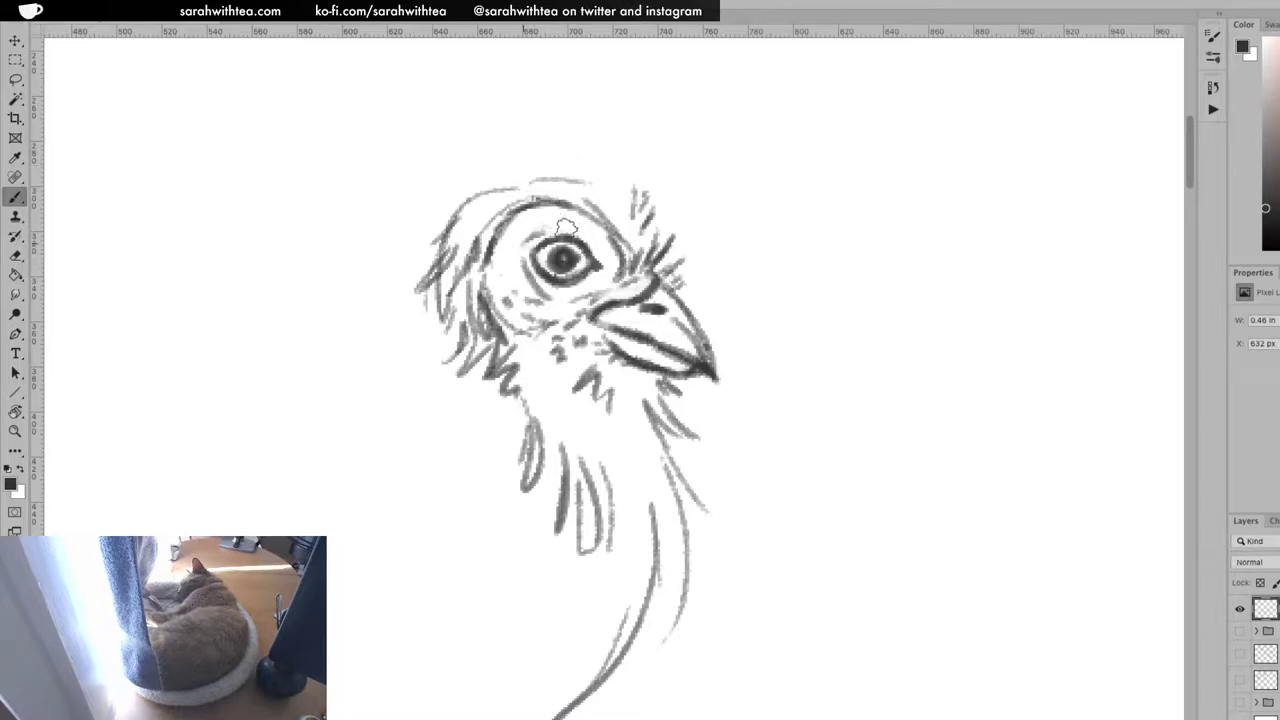
pyautogui.press('z')
pyautogui.keyDown('alt'); pyautogui.click(605, 179); pyautogui.keyUp('alt')
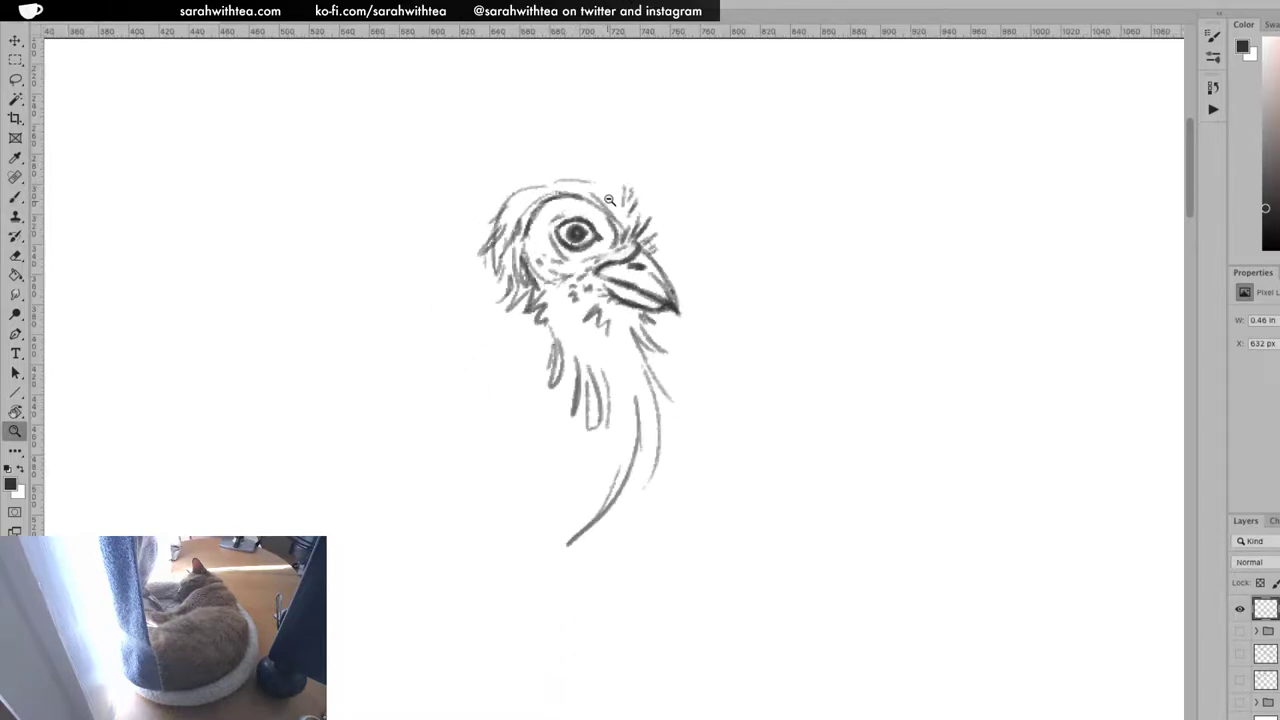
# Rough in the first crest feathers and the bird's body outline along the nape, shoulder, breast and belly
pyautogui.keyDown('alt'); pyautogui.click(616, 188); pyautogui.keyUp('alt')
pyautogui.moveTo(632, 210); pyautogui.dragTo(658, 319)
pyautogui.hotkey('ctrl', 'r')
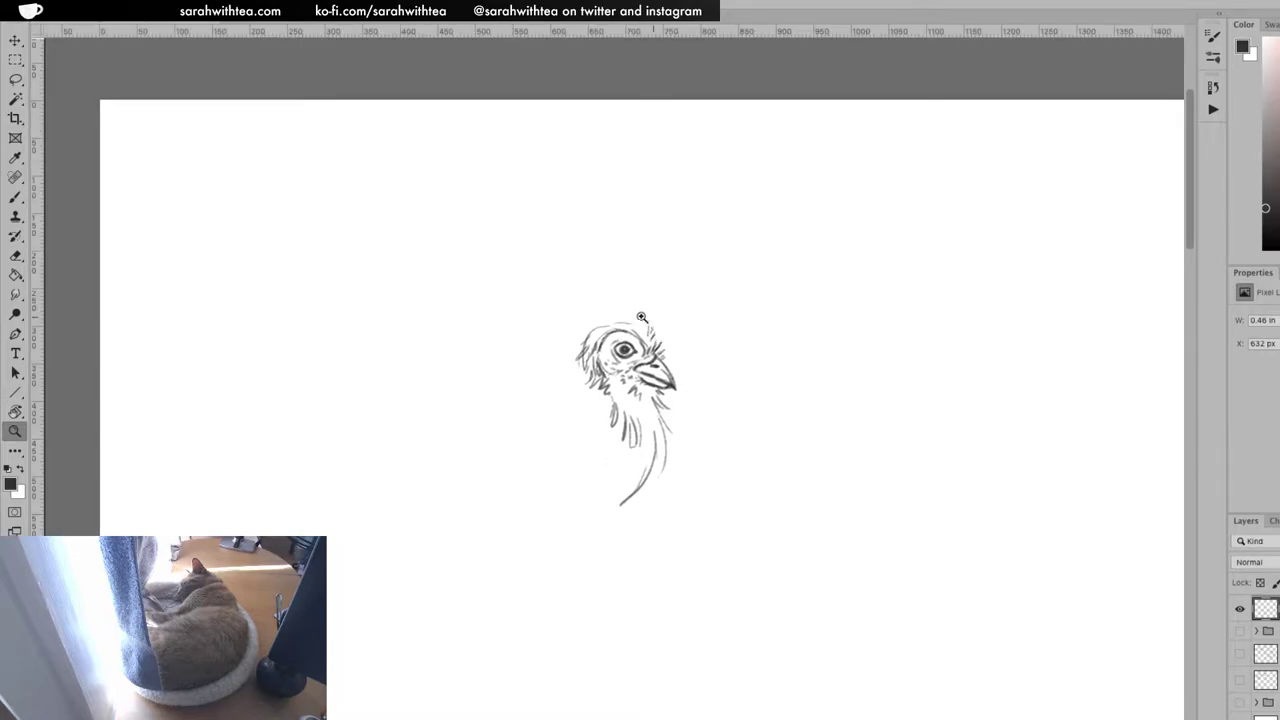
pyautogui.click(629, 366)
pyautogui.press('b')
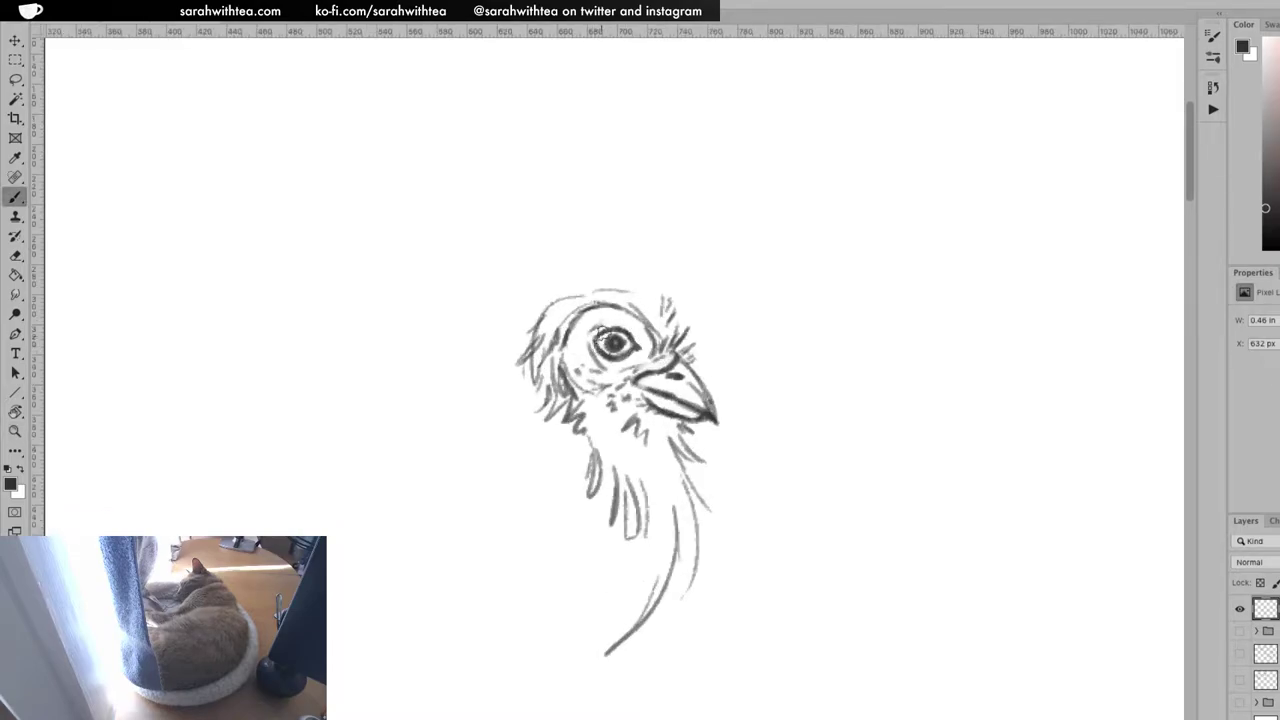
pyautogui.press('z')
pyautogui.keyDown('alt'); pyautogui.click(668, 308); pyautogui.keyUp('alt')
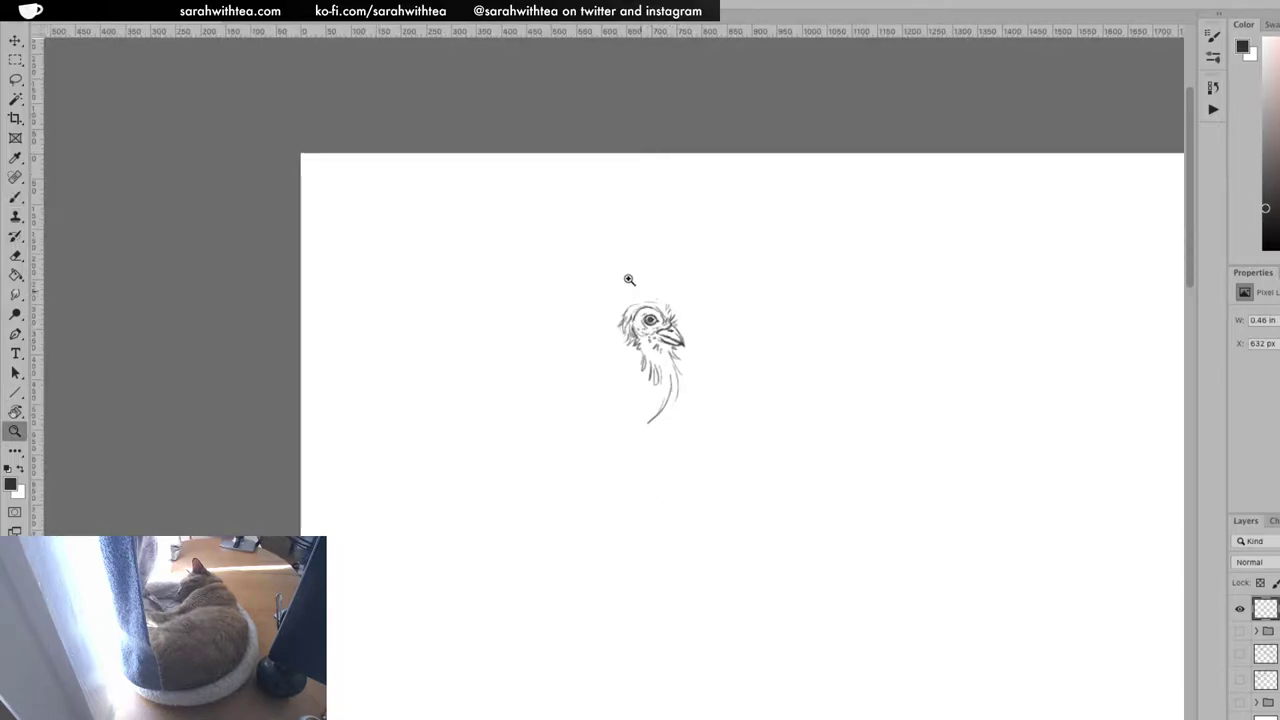
pyautogui.press('b')
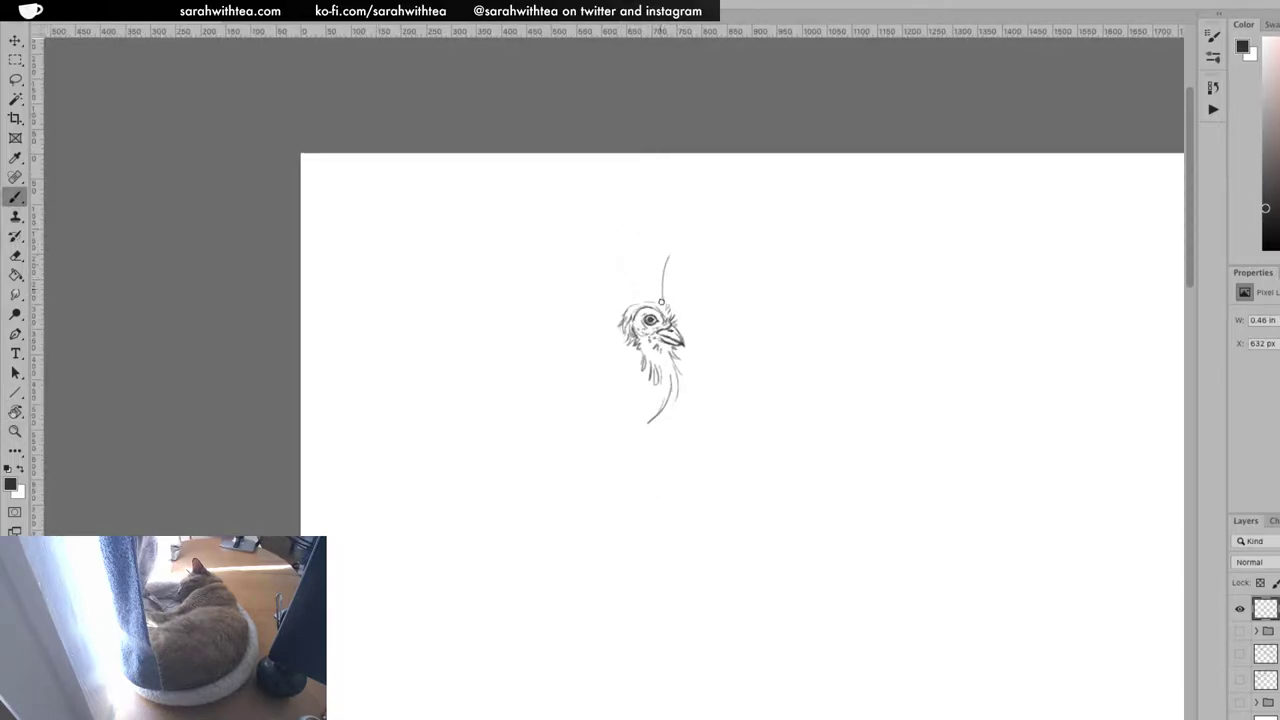
pyautogui.moveTo(656, 299); pyautogui.dragTo(650, 258)
pyautogui.moveTo(611, 362)
pyautogui.mouseDown()
pyautogui.moveTo(549, 358)
pyautogui.moveTo(507, 410)
pyautogui.mouseUp()
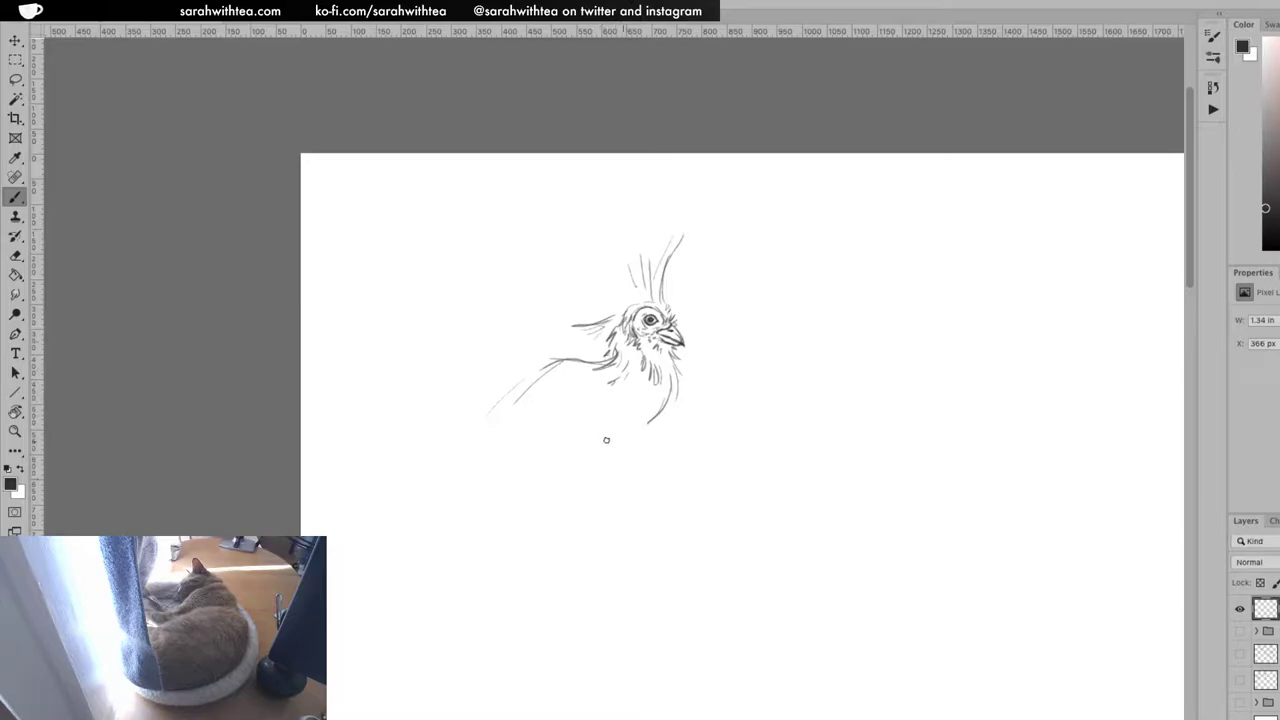
pyautogui.moveTo(646, 417)
pyautogui.mouseDown()
pyautogui.moveTo(656, 453)
pyautogui.moveTo(664, 405)
pyautogui.moveTo(631, 479)
pyautogui.moveTo(517, 563)
pyautogui.mouseUp()
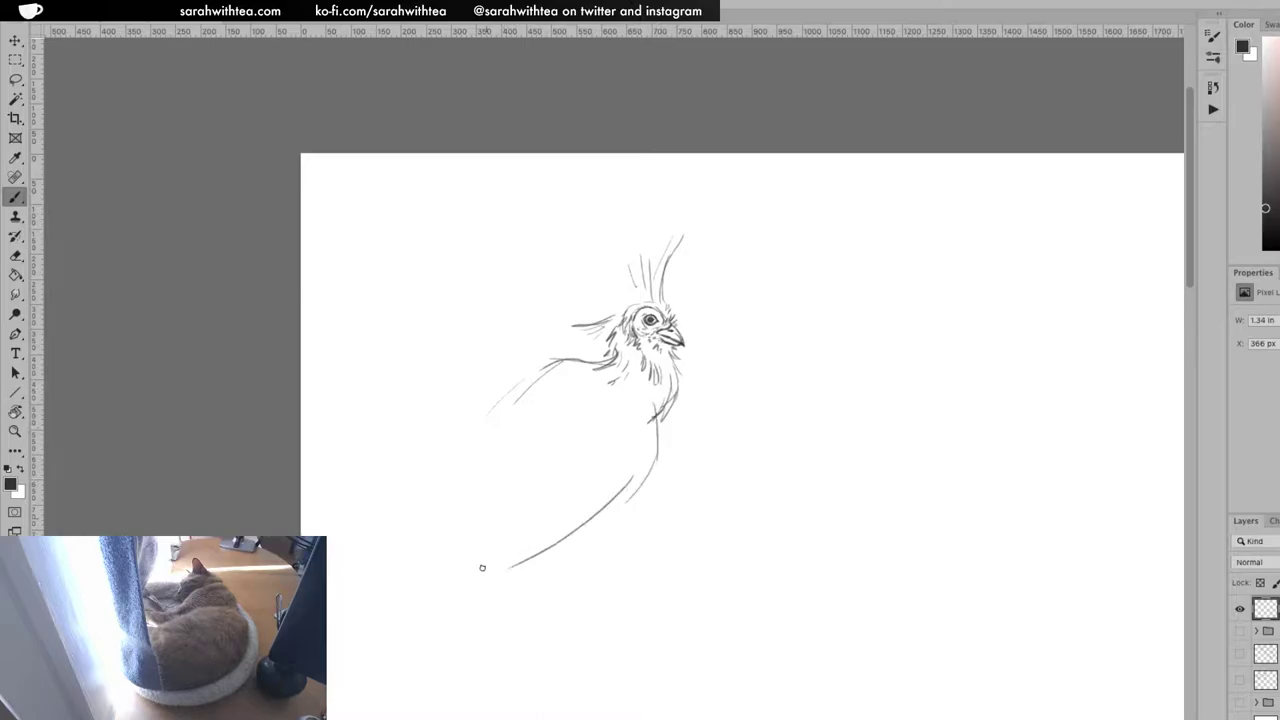
# Sketch the pointed feather edges of the folded wing and the outline of the long tapering tail
pyautogui.moveTo(512, 456); pyautogui.dragTo(483, 572)
pyautogui.moveTo(369, 606)
pyautogui.mouseDown()
pyautogui.moveTo(491, 431)
pyautogui.moveTo(383, 611)
pyautogui.moveTo(446, 620)
pyautogui.moveTo(478, 598)
pyautogui.mouseUp()
pyautogui.moveTo(480, 596)
pyautogui.mouseDown()
pyautogui.moveTo(422, 630)
pyautogui.moveTo(468, 600)
pyautogui.mouseUp()
pyautogui.moveTo(521, 431); pyautogui.dragTo(486, 484)
pyautogui.moveTo(486, 484)
pyautogui.mouseDown()
pyautogui.moveTo(520, 464)
pyautogui.moveTo(477, 566)
pyautogui.moveTo(538, 539)
pyautogui.moveTo(486, 578)
pyautogui.moveTo(575, 527)
pyautogui.moveTo(617, 474)
pyautogui.mouseUp()
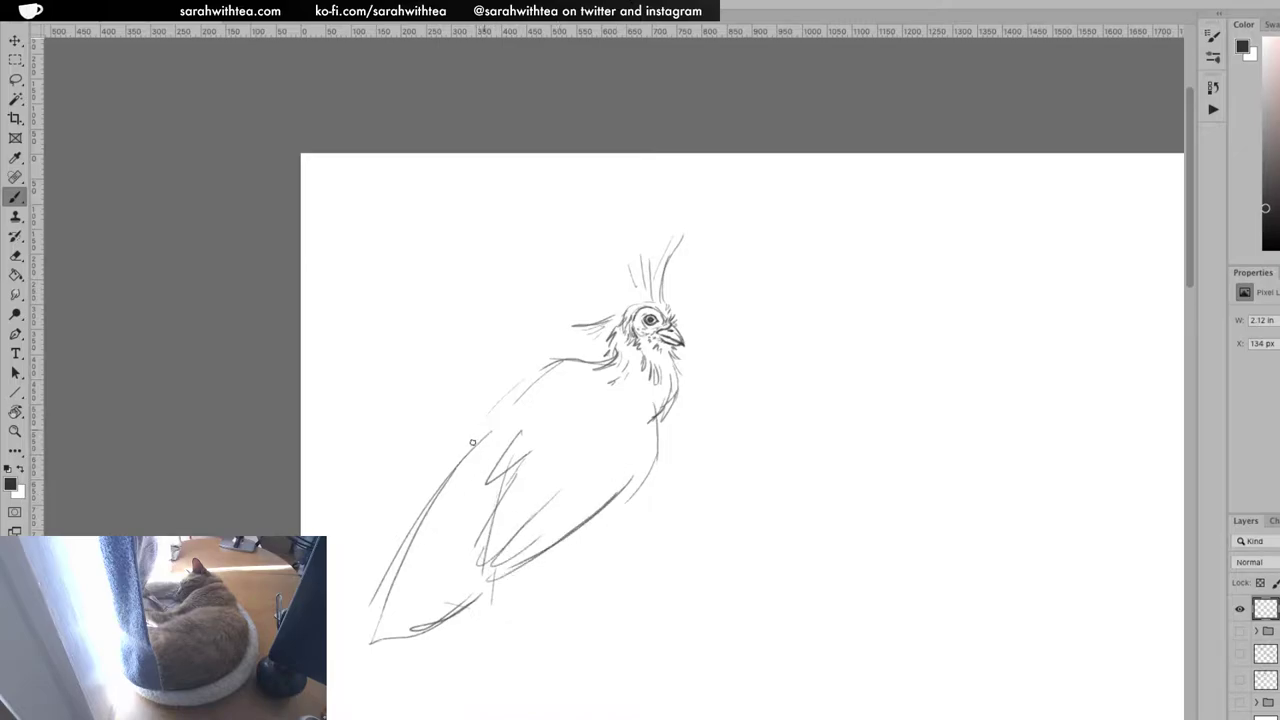
# Darken the contour of the back and add short jagged feather strokes where it meets the tail
pyautogui.moveTo(511, 393); pyautogui.dragTo(448, 469)
pyautogui.moveTo(493, 414); pyautogui.dragTo(464, 445)
pyautogui.moveTo(536, 369); pyautogui.dragTo(456, 442)
pyautogui.moveTo(580, 358)
pyautogui.mouseDown()
pyautogui.moveTo(484, 412)
pyautogui.moveTo(454, 458)
pyautogui.mouseUp()
pyautogui.moveTo(474, 446); pyautogui.dragTo(459, 463)
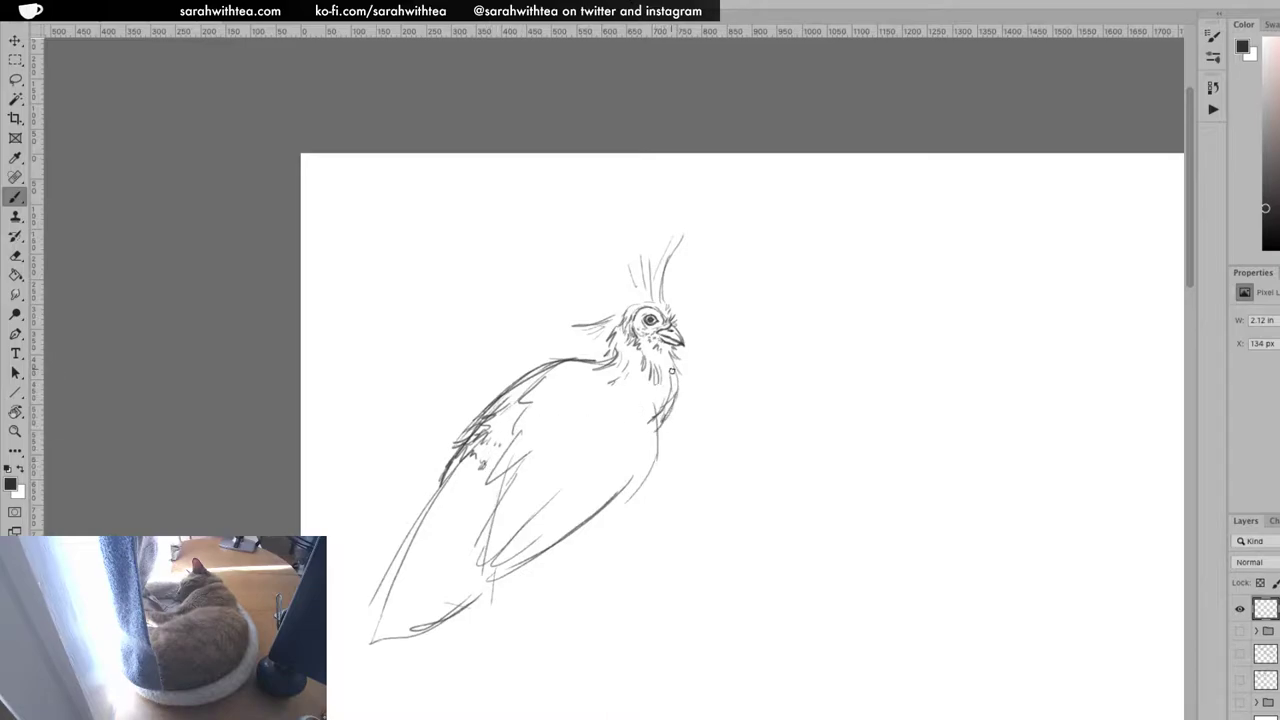
# Draw a curved line across the lower breast, reinforce the belly edge and divide the tail with long feather lines
pyautogui.moveTo(641, 474); pyautogui.dragTo(546, 452)
pyautogui.moveTo(630, 479); pyautogui.dragTo(484, 591)
pyautogui.moveTo(390, 624)
pyautogui.mouseDown()
pyautogui.moveTo(470, 596)
pyautogui.moveTo(478, 457)
pyautogui.mouseUp()
pyautogui.moveTo(482, 465); pyautogui.dragTo(452, 606)
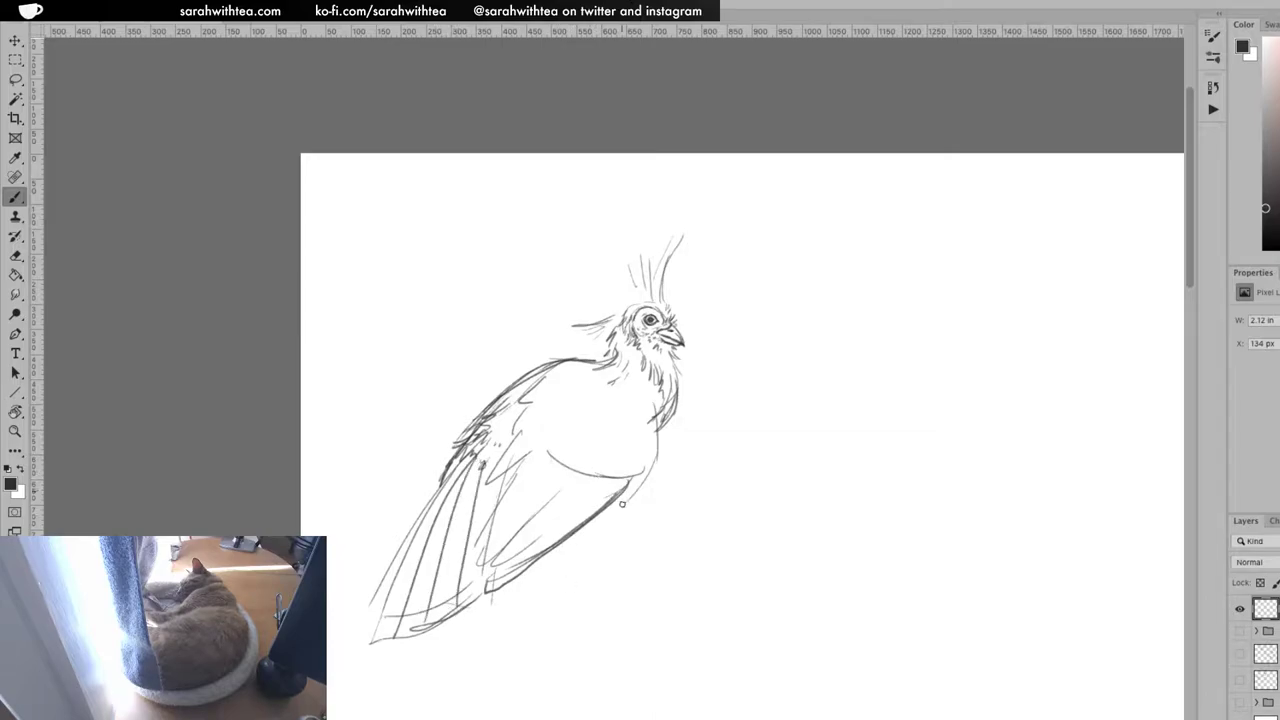
# Sketch the clawed feet below the belly and shade the breast front with dark strokes and scalloped feather marks
pyautogui.moveTo(660, 436)
pyautogui.mouseDown()
pyautogui.moveTo(618, 500)
pyautogui.moveTo(613, 513)
pyautogui.moveTo(629, 511)
pyautogui.moveTo(610, 549)
pyautogui.moveTo(641, 502)
pyautogui.moveTo(664, 498)
pyautogui.moveTo(587, 518)
pyautogui.moveTo(636, 493)
pyautogui.mouseUp()
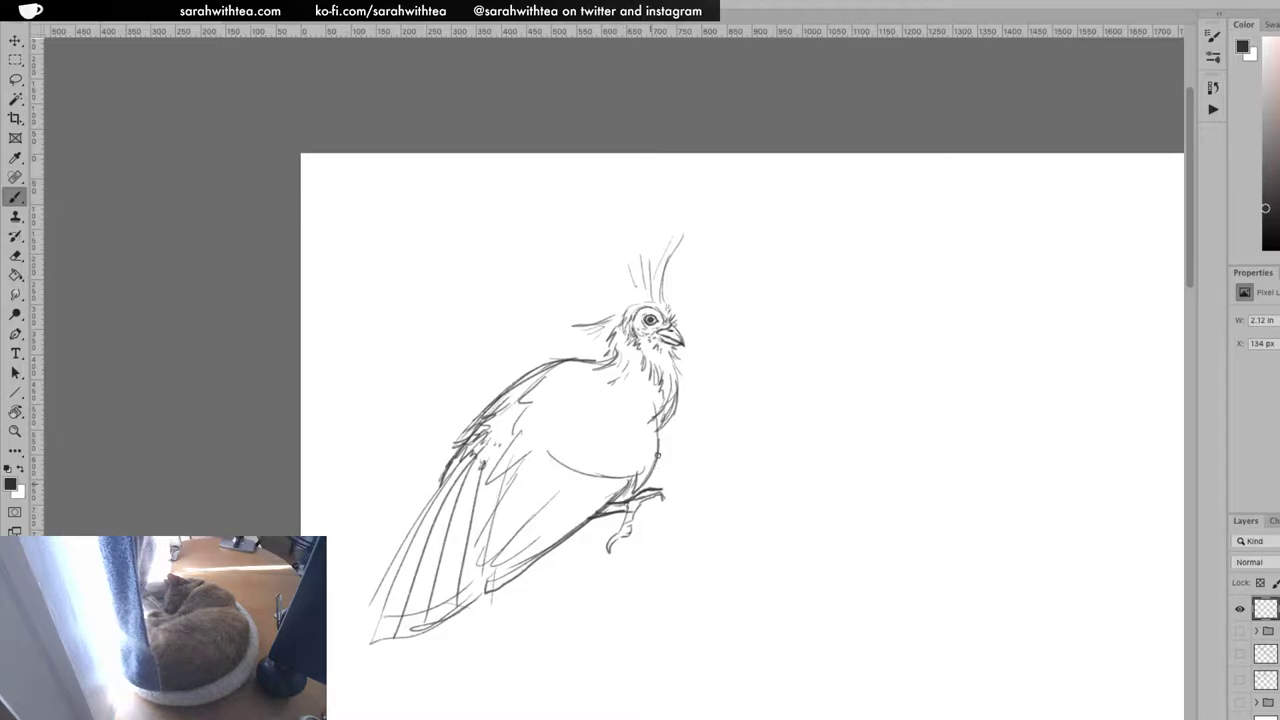
pyautogui.moveTo(648, 433); pyautogui.dragTo(635, 486)
pyautogui.moveTo(647, 436)
pyautogui.mouseDown()
pyautogui.moveTo(639, 464)
pyautogui.moveTo(644, 453)
pyautogui.moveTo(603, 420)
pyautogui.moveTo(631, 425)
pyautogui.moveTo(632, 446)
pyautogui.moveTo(618, 422)
pyautogui.moveTo(640, 416)
pyautogui.moveTo(634, 406)
pyautogui.moveTo(634, 436)
pyautogui.moveTo(599, 418)
pyautogui.moveTo(596, 448)
pyautogui.moveTo(612, 432)
pyautogui.moveTo(588, 415)
pyautogui.moveTo(613, 425)
pyautogui.moveTo(628, 482)
pyautogui.mouseUp()
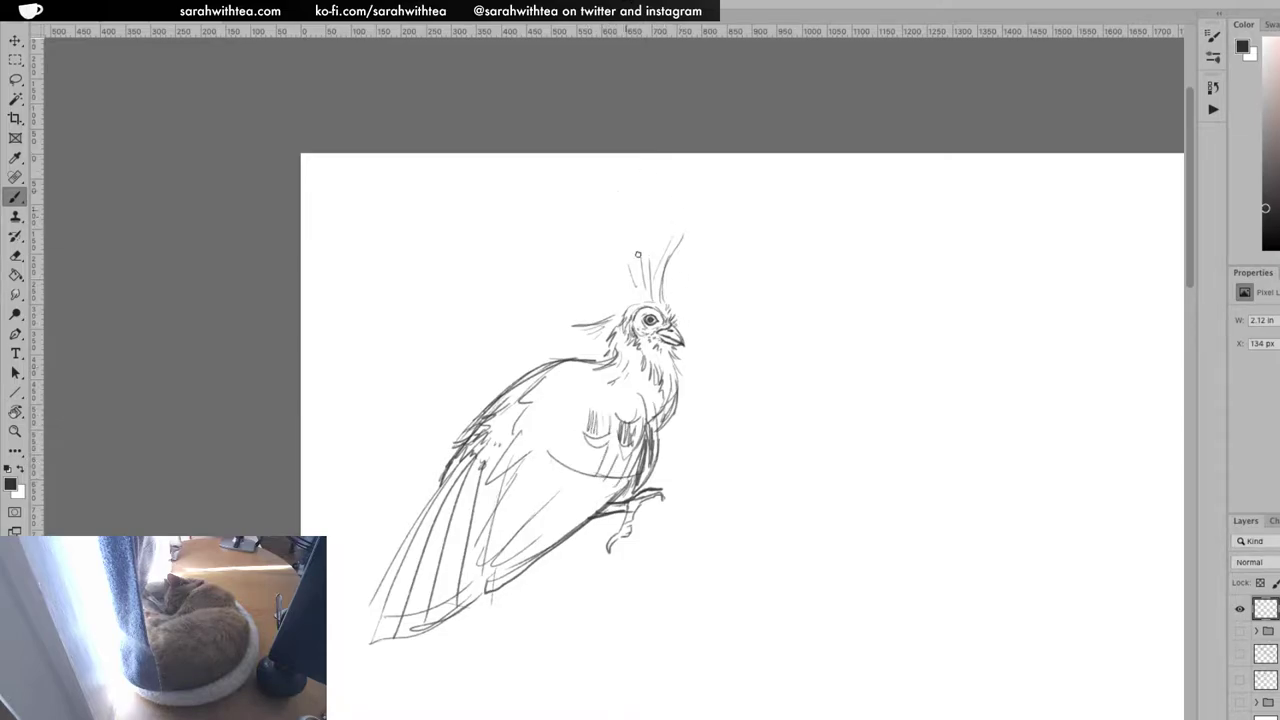
# Fill out the crest with long thin feathers fanning from the forehead to the back of the head
pyautogui.moveTo(631, 224); pyautogui.dragTo(628, 292)
pyautogui.moveTo(636, 223); pyautogui.dragTo(640, 285)
pyautogui.moveTo(656, 236)
pyautogui.mouseDown()
pyautogui.moveTo(652, 284)
pyautogui.moveTo(600, 288)
pyautogui.mouseUp()
pyautogui.moveTo(628, 297); pyautogui.dragTo(611, 251)
pyautogui.moveTo(614, 310)
pyautogui.mouseDown()
pyautogui.moveTo(573, 312)
pyautogui.moveTo(630, 307)
pyautogui.moveTo(594, 342)
pyautogui.mouseUp()
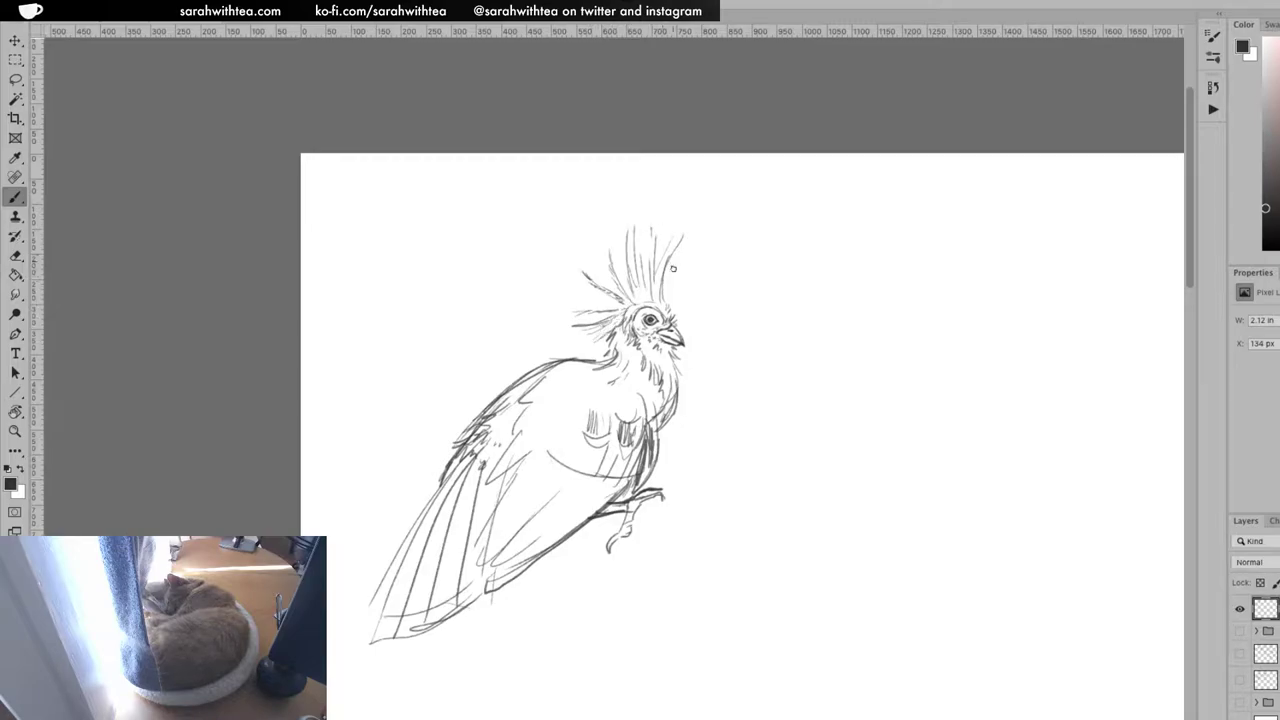
pyautogui.moveTo(659, 283); pyautogui.dragTo(686, 229)
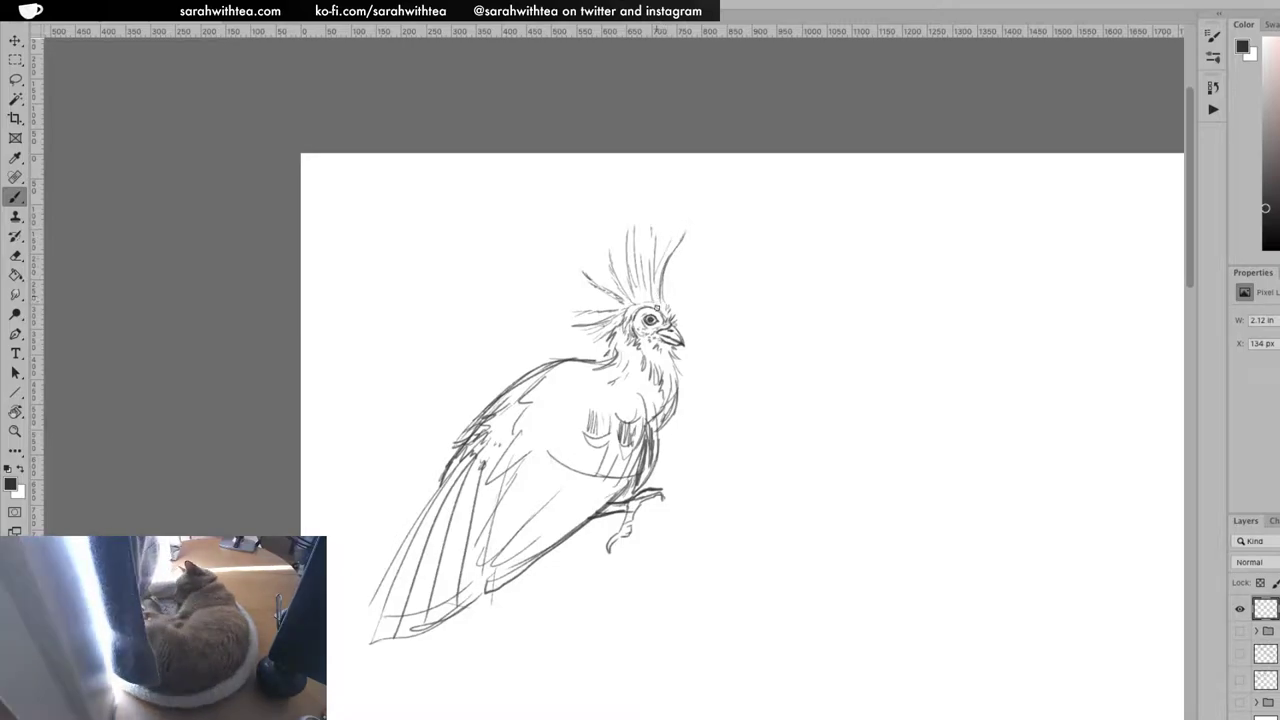
pyautogui.moveTo(650, 296); pyautogui.dragTo(651, 217)
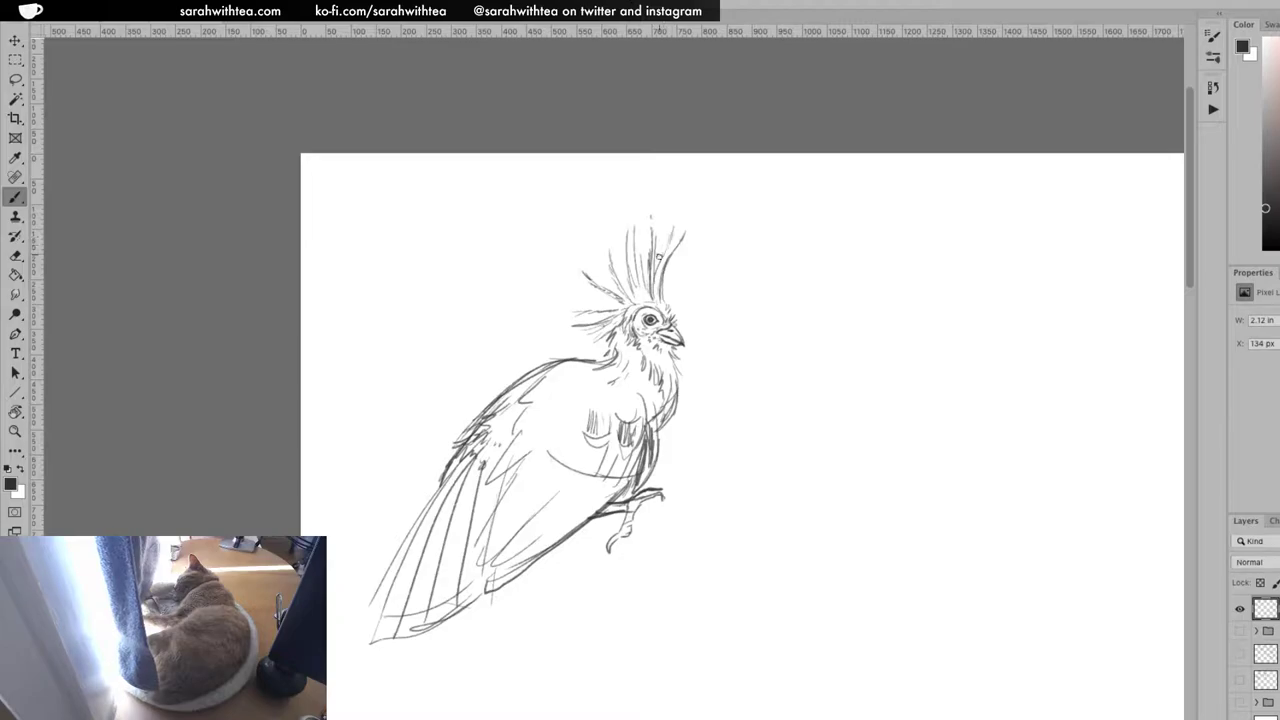
pyautogui.moveTo(633, 254); pyautogui.dragTo(642, 277)
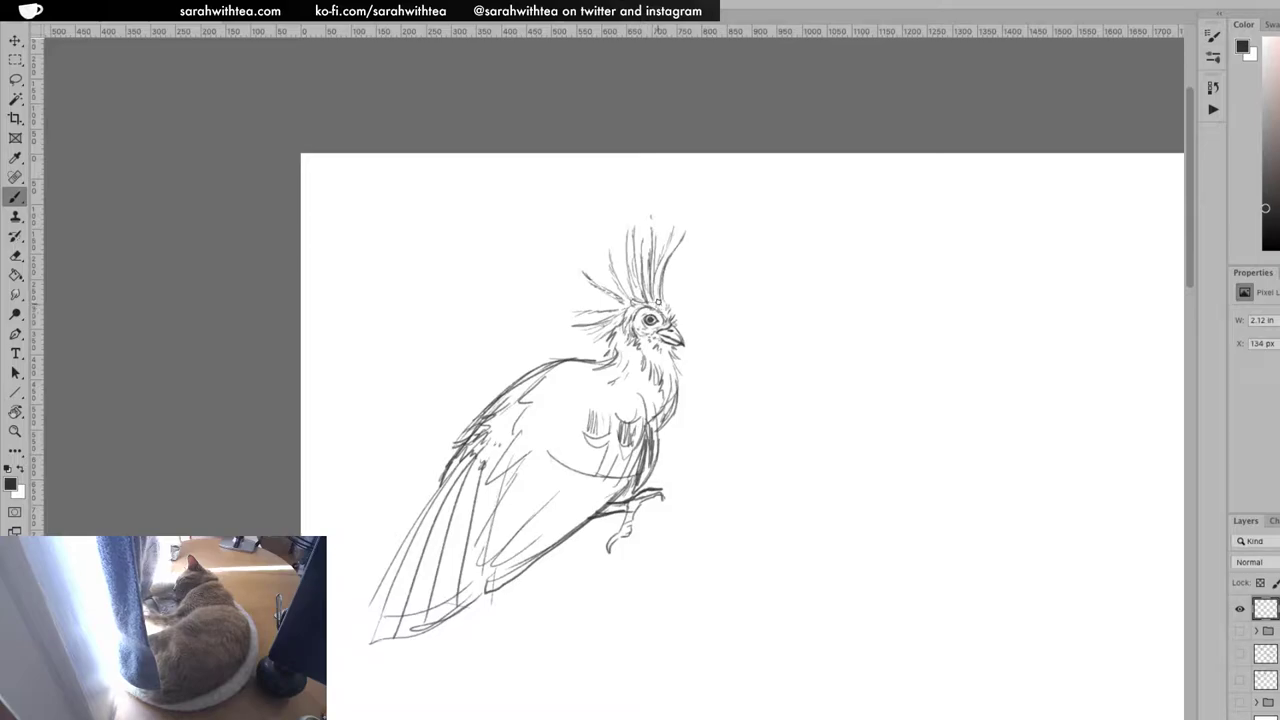
# Draw the upper wing's edge across the body and add short feather marks down the neck
pyautogui.moveTo(600, 399)
pyautogui.mouseDown()
pyautogui.moveTo(534, 431)
pyautogui.moveTo(547, 410)
pyautogui.moveTo(500, 494)
pyautogui.moveTo(530, 440)
pyautogui.mouseUp()
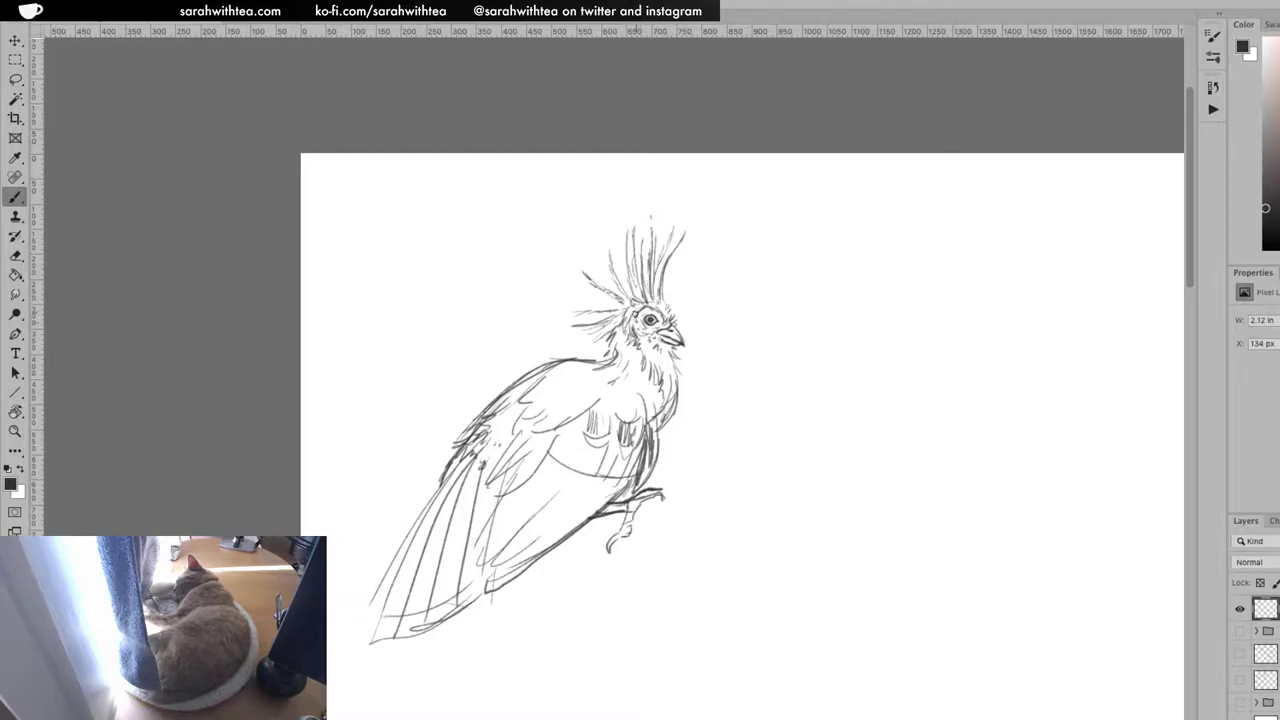
pyautogui.moveTo(636, 328)
pyautogui.mouseDown()
pyautogui.moveTo(650, 342)
pyautogui.moveTo(627, 376)
pyautogui.moveTo(647, 396)
pyautogui.mouseUp()
pyautogui.moveTo(625, 335); pyautogui.dragTo(619, 360)
pyautogui.moveTo(628, 336); pyautogui.dragTo(627, 362)
pyautogui.moveTo(642, 340); pyautogui.dragTo(652, 368)
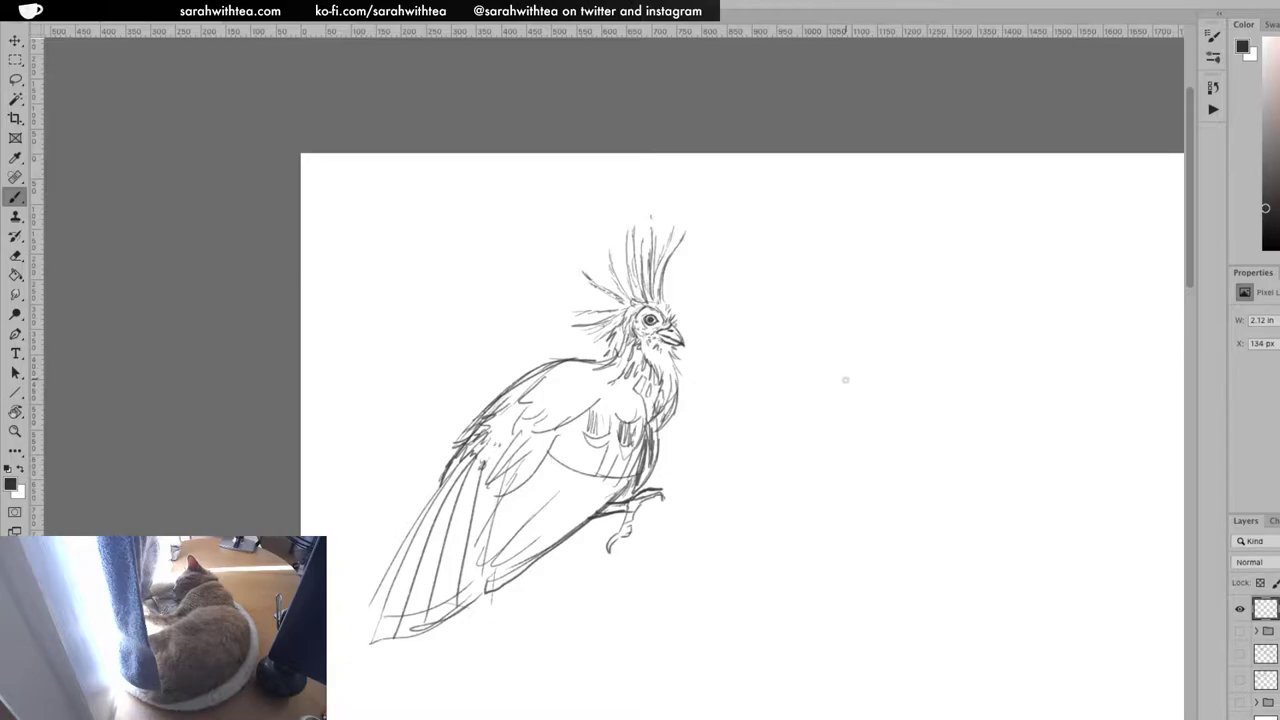
# Start a second bird in the empty space beside the first with light strokes for the raised wing's leading edge
pyautogui.press('z')
pyautogui.click(863, 371)
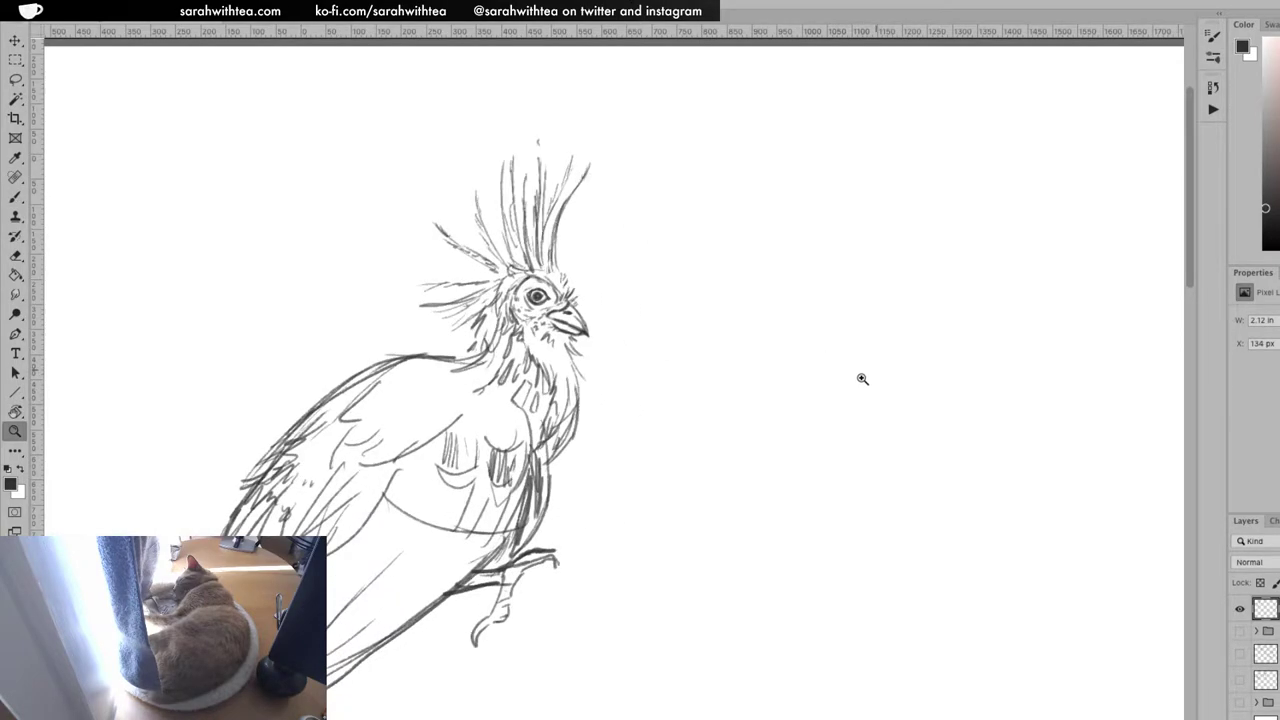
pyautogui.moveTo(849, 386)
pyautogui.mouseDown()
pyautogui.moveTo(700, 329)
pyautogui.moveTo(597, 326)
pyautogui.mouseUp()
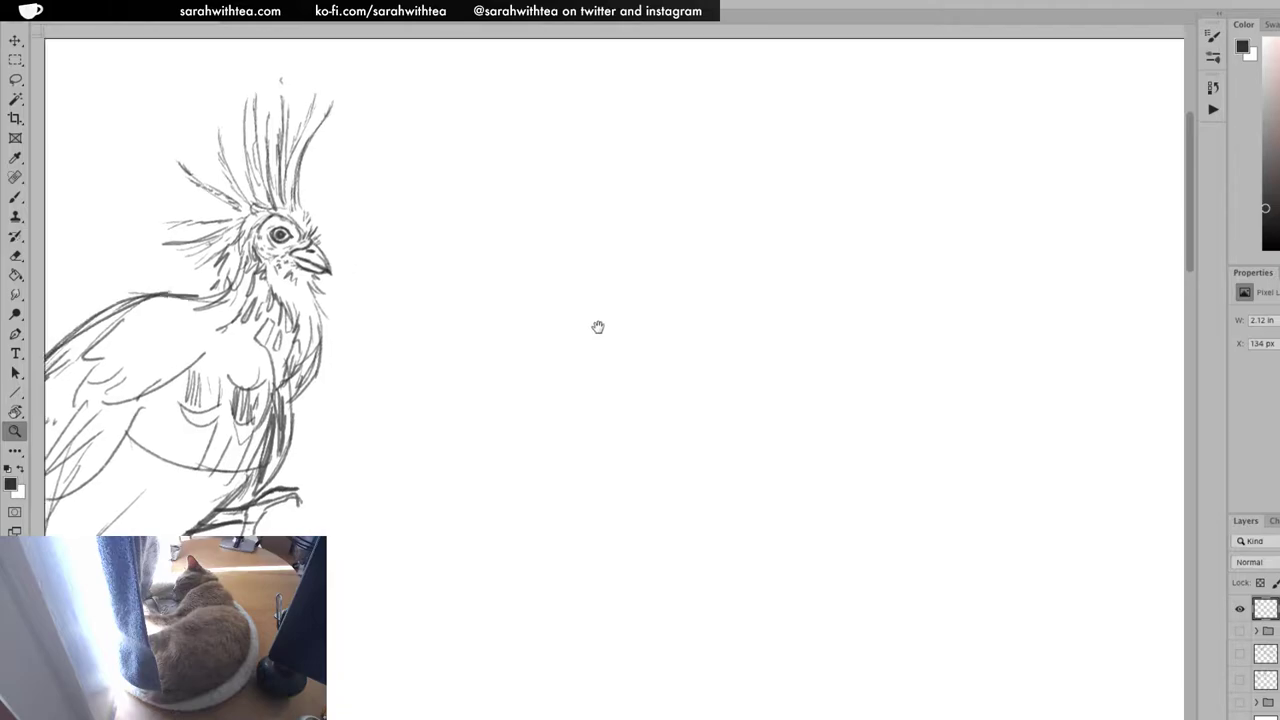
pyautogui.hotkey('ctrl', 'r')
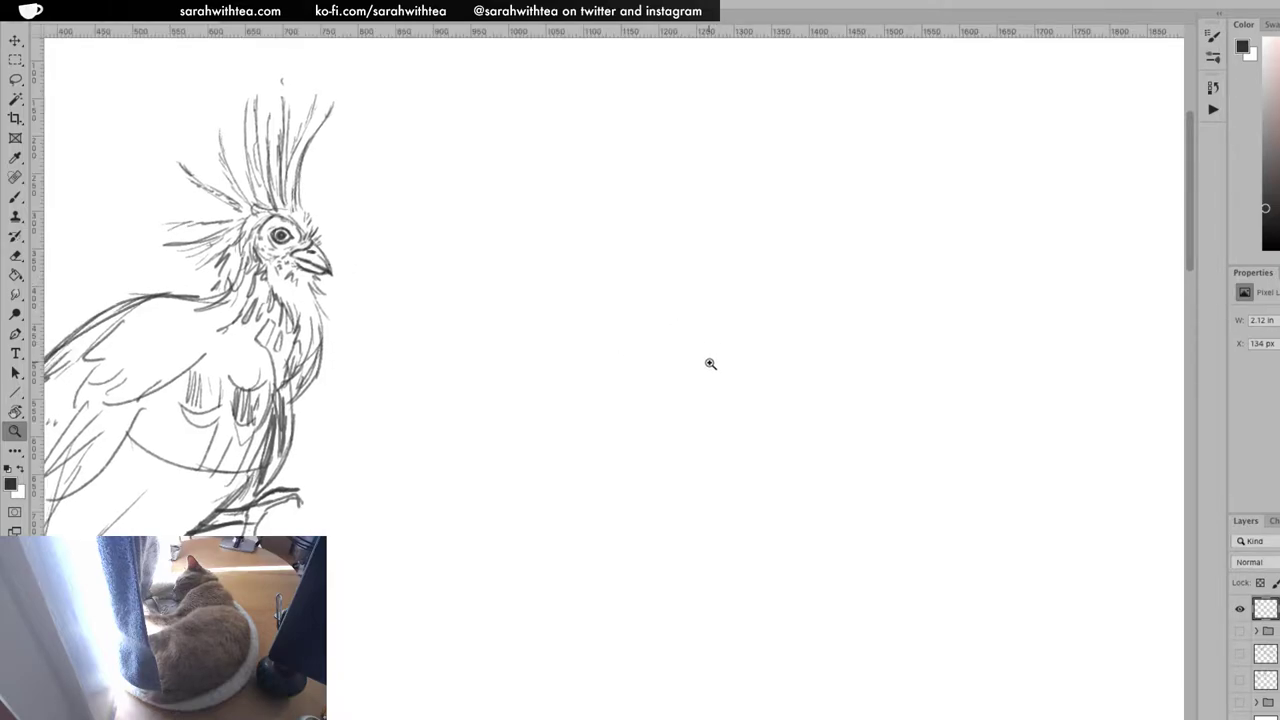
pyautogui.keyDown('alt'); pyautogui.click(655, 395); pyautogui.keyUp('alt')
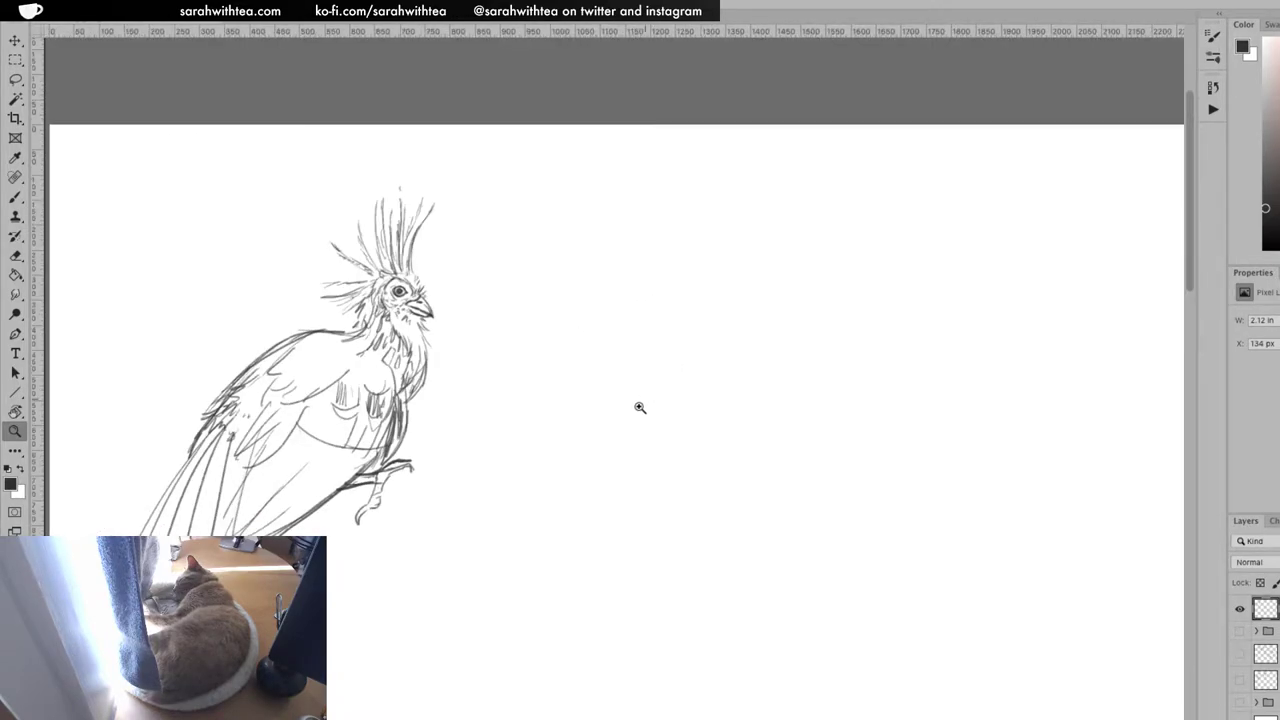
pyautogui.click(637, 403)
pyautogui.moveTo(620, 394); pyautogui.dragTo(760, 364)
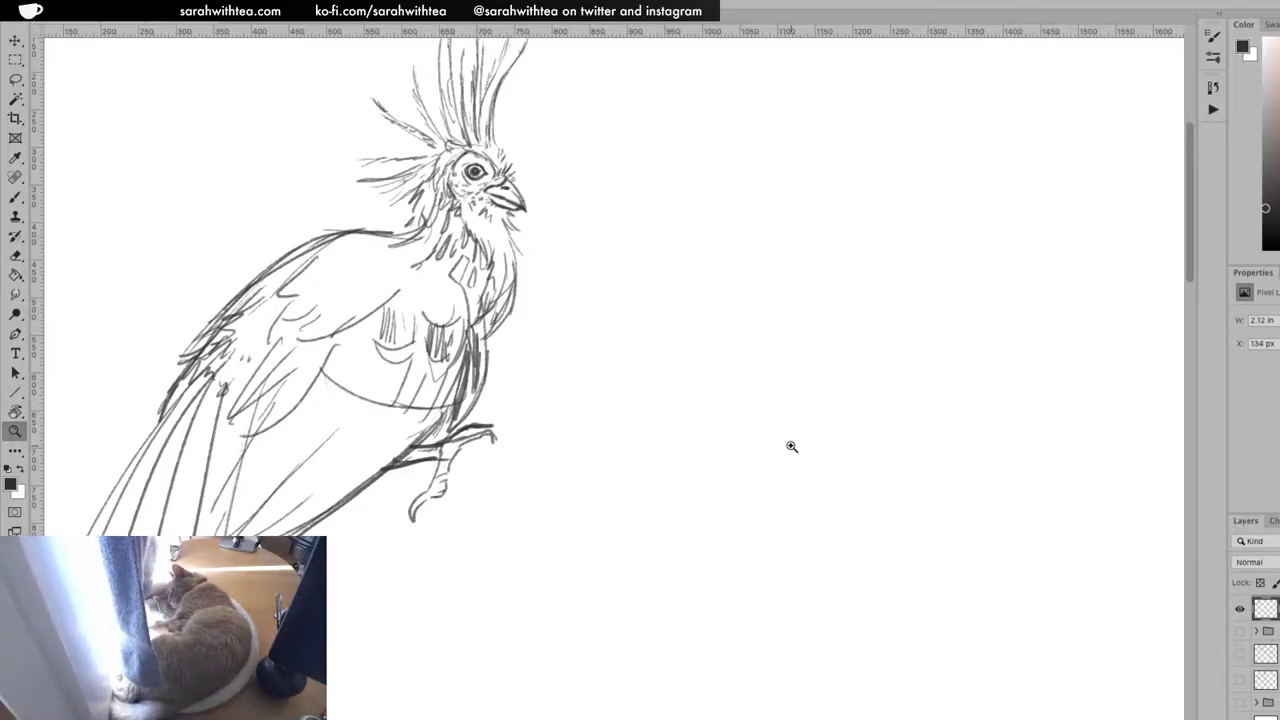
pyautogui.press('b')
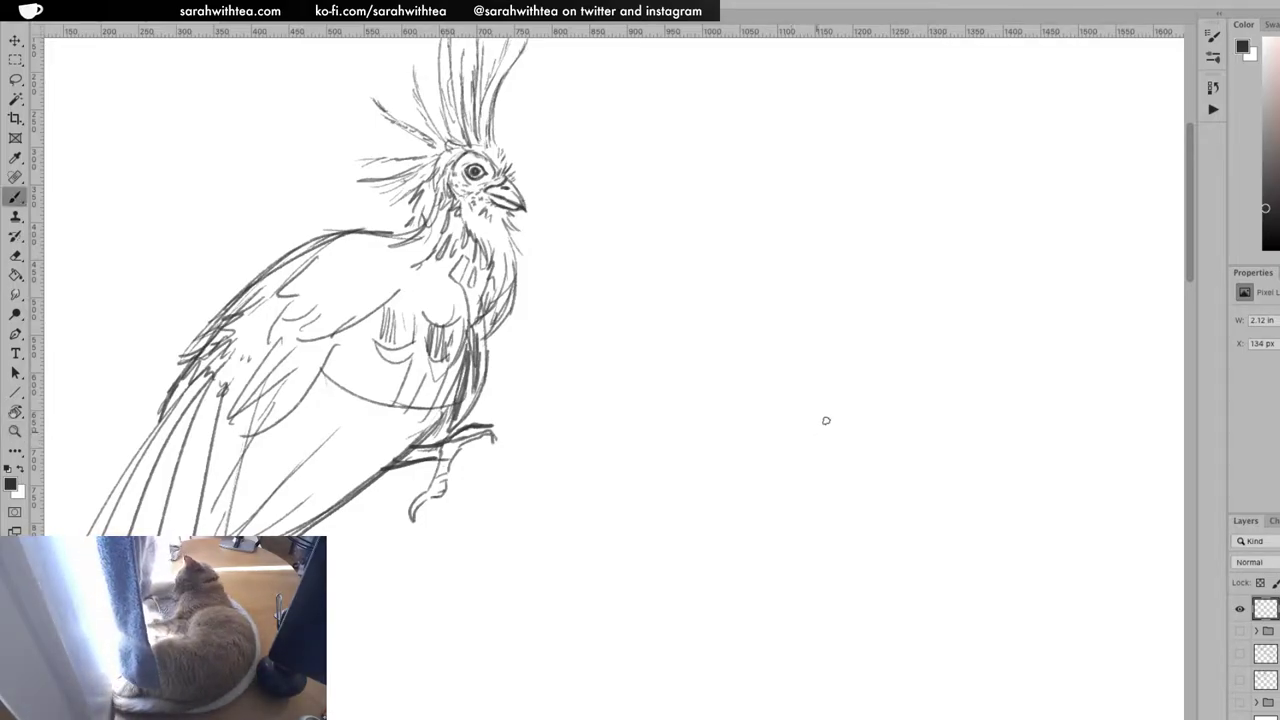
pyautogui.moveTo(811, 389); pyautogui.dragTo(633, 358)
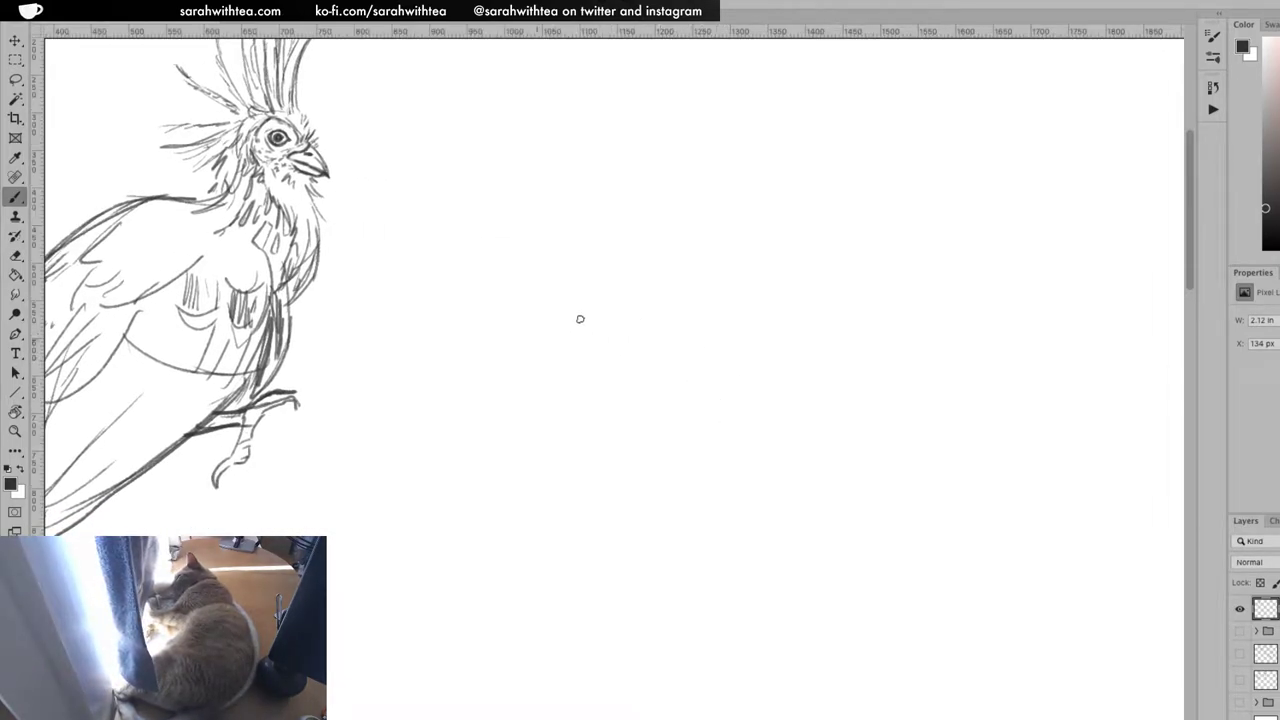
pyautogui.moveTo(620, 349)
pyautogui.mouseDown()
pyautogui.moveTo(635, 284)
pyautogui.moveTo(620, 259)
pyautogui.moveTo(569, 233)
pyautogui.moveTo(532, 272)
pyautogui.moveTo(576, 285)
pyautogui.mouseUp()
pyautogui.moveTo(587, 353); pyautogui.dragTo(591, 364)
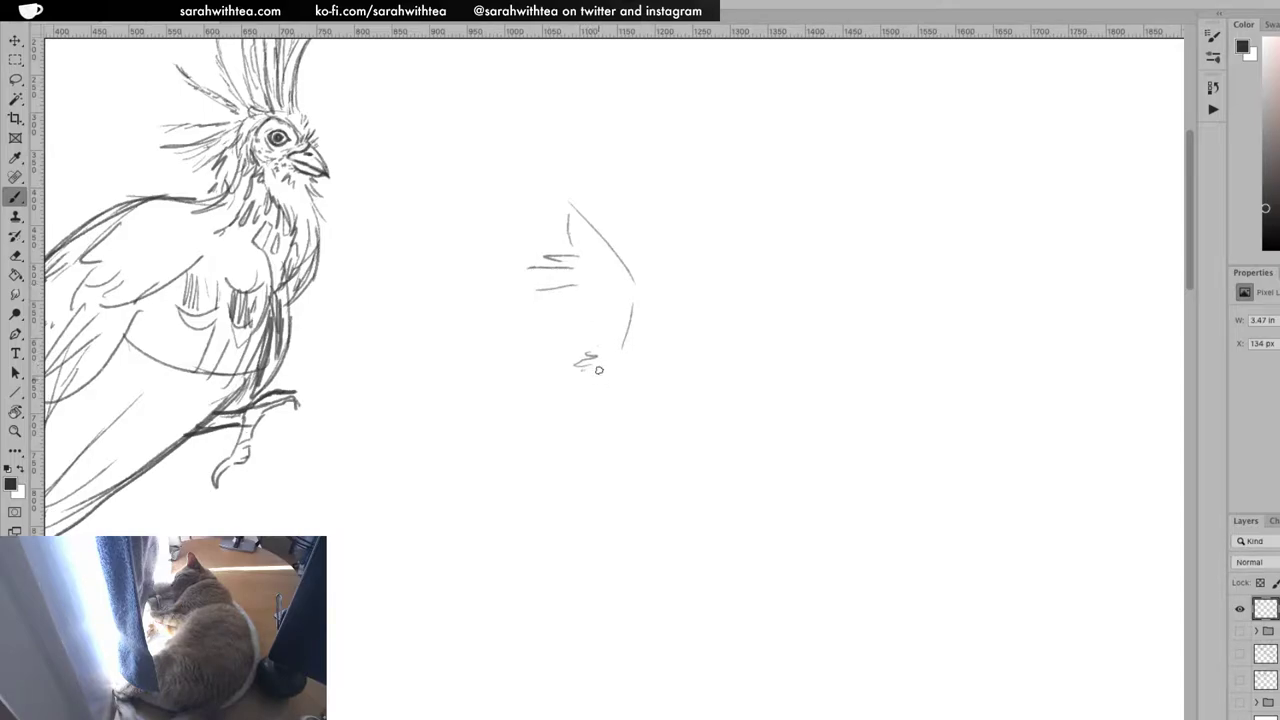
# Sketch long rounded flight feathers fanning backward from the tip of the raised wing
pyautogui.moveTo(569, 197); pyautogui.dragTo(454, 111)
pyautogui.moveTo(530, 190); pyautogui.dragTo(466, 123)
pyautogui.moveTo(548, 212)
pyautogui.mouseDown()
pyautogui.moveTo(437, 152)
pyautogui.moveTo(447, 185)
pyautogui.moveTo(541, 233)
pyautogui.moveTo(419, 149)
pyautogui.moveTo(553, 213)
pyautogui.mouseUp()
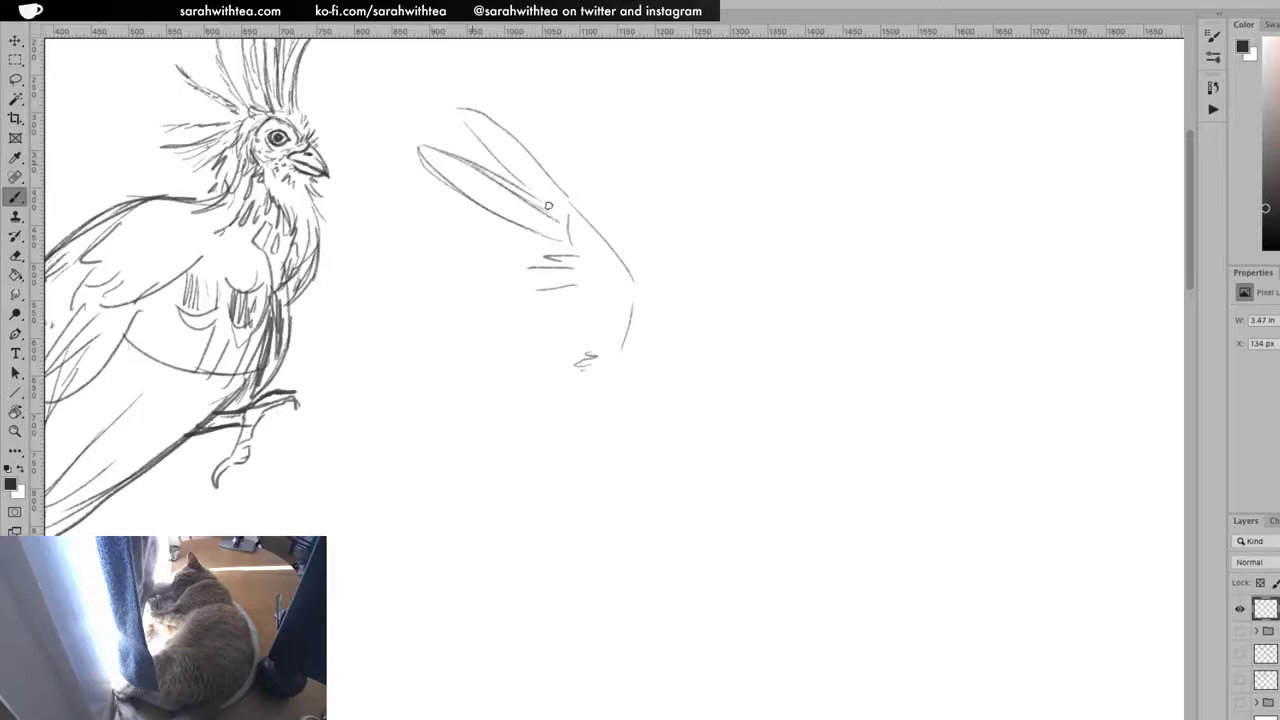
pyautogui.moveTo(457, 131); pyautogui.dragTo(559, 216)
pyautogui.moveTo(457, 113)
pyautogui.mouseDown()
pyautogui.moveTo(537, 208)
pyautogui.moveTo(533, 243)
pyautogui.moveTo(394, 244)
pyautogui.moveTo(416, 271)
pyautogui.mouseUp()
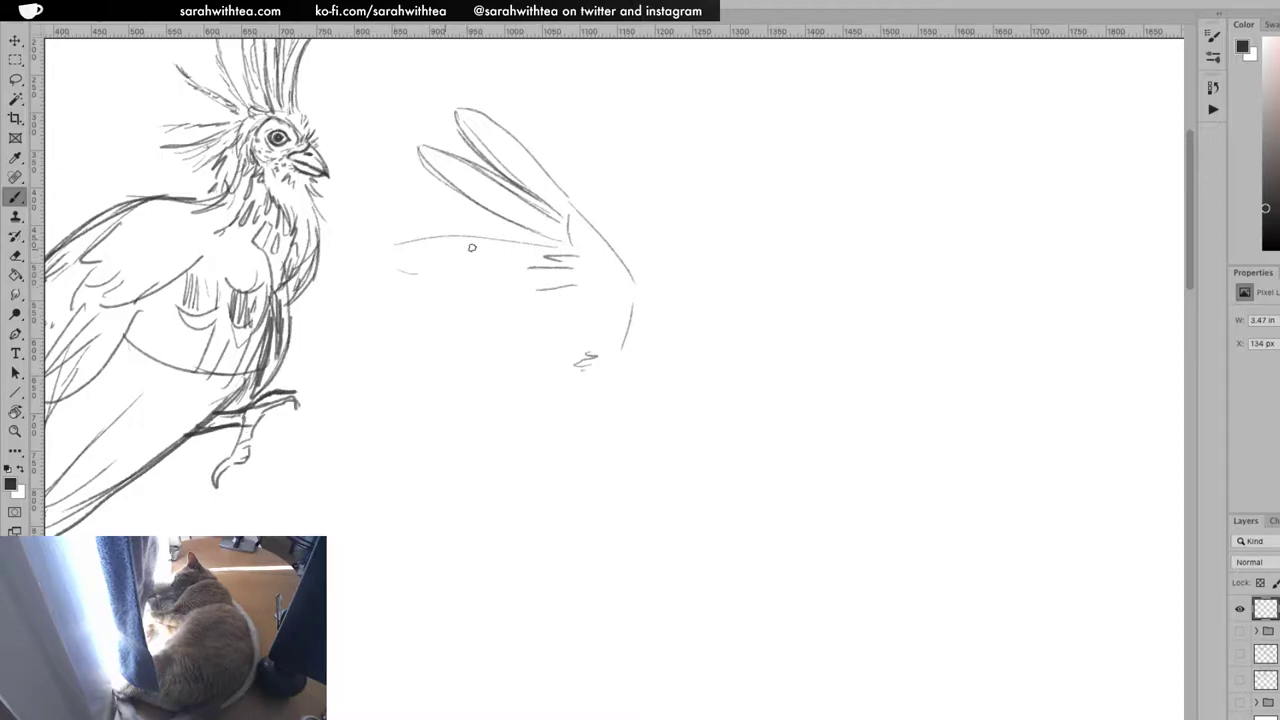
pyautogui.moveTo(510, 212); pyautogui.dragTo(388, 209)
pyautogui.moveTo(545, 226); pyautogui.dragTo(398, 230)
# Sketch the wing's base at the shoulder, the nape line rising from it and the curve of the body down to the leg
pyautogui.moveTo(608, 387)
pyautogui.mouseDown()
pyautogui.moveTo(597, 386)
pyautogui.moveTo(654, 369)
pyautogui.mouseUp()
pyautogui.moveTo(654, 369); pyautogui.dragTo(642, 299)
pyautogui.moveTo(621, 347)
pyautogui.mouseDown()
pyautogui.moveTo(633, 377)
pyautogui.moveTo(659, 373)
pyautogui.mouseUp()
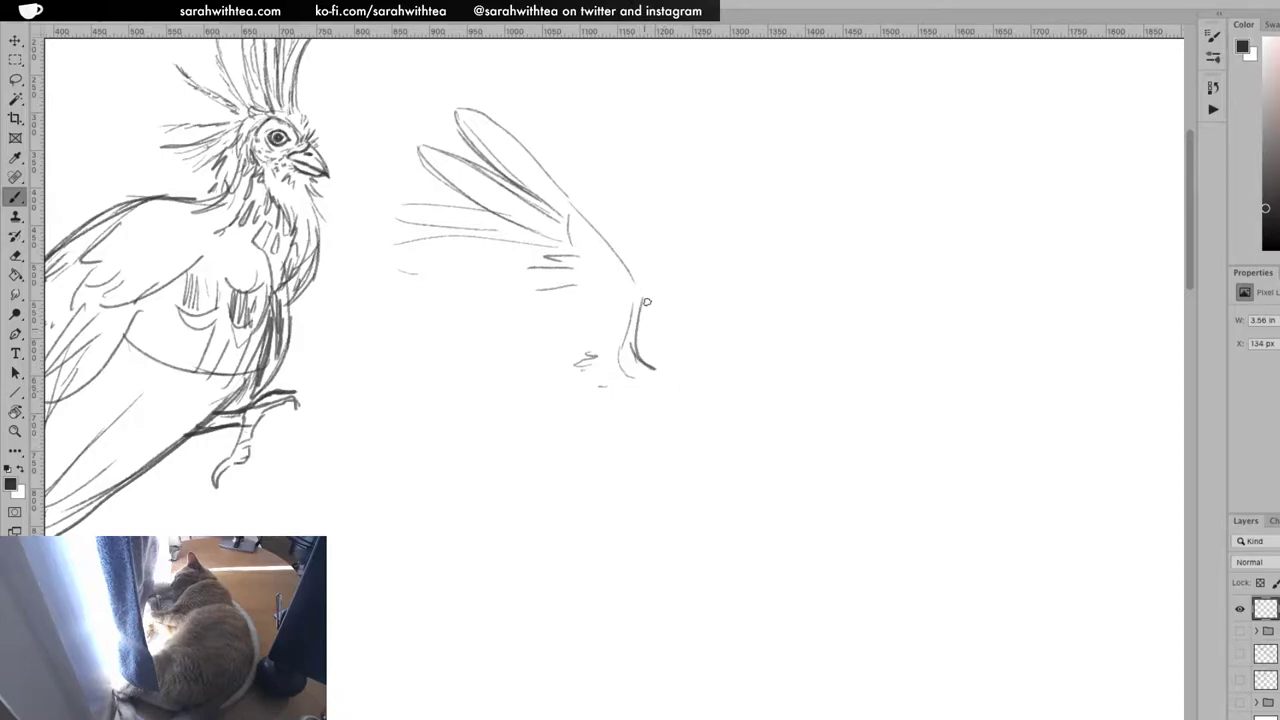
pyautogui.moveTo(652, 364)
pyautogui.mouseDown()
pyautogui.moveTo(717, 414)
pyautogui.moveTo(653, 363)
pyautogui.moveTo(684, 401)
pyautogui.mouseUp()
pyautogui.moveTo(637, 357)
pyautogui.mouseDown()
pyautogui.moveTo(690, 360)
pyautogui.moveTo(762, 334)
pyautogui.mouseUp()
pyautogui.moveTo(682, 364)
pyautogui.mouseDown()
pyautogui.moveTo(682, 405)
pyautogui.moveTo(680, 451)
pyautogui.moveTo(640, 503)
pyautogui.moveTo(684, 463)
pyautogui.moveTo(633, 546)
pyautogui.mouseUp()
pyautogui.moveTo(644, 495); pyautogui.dragTo(630, 550)
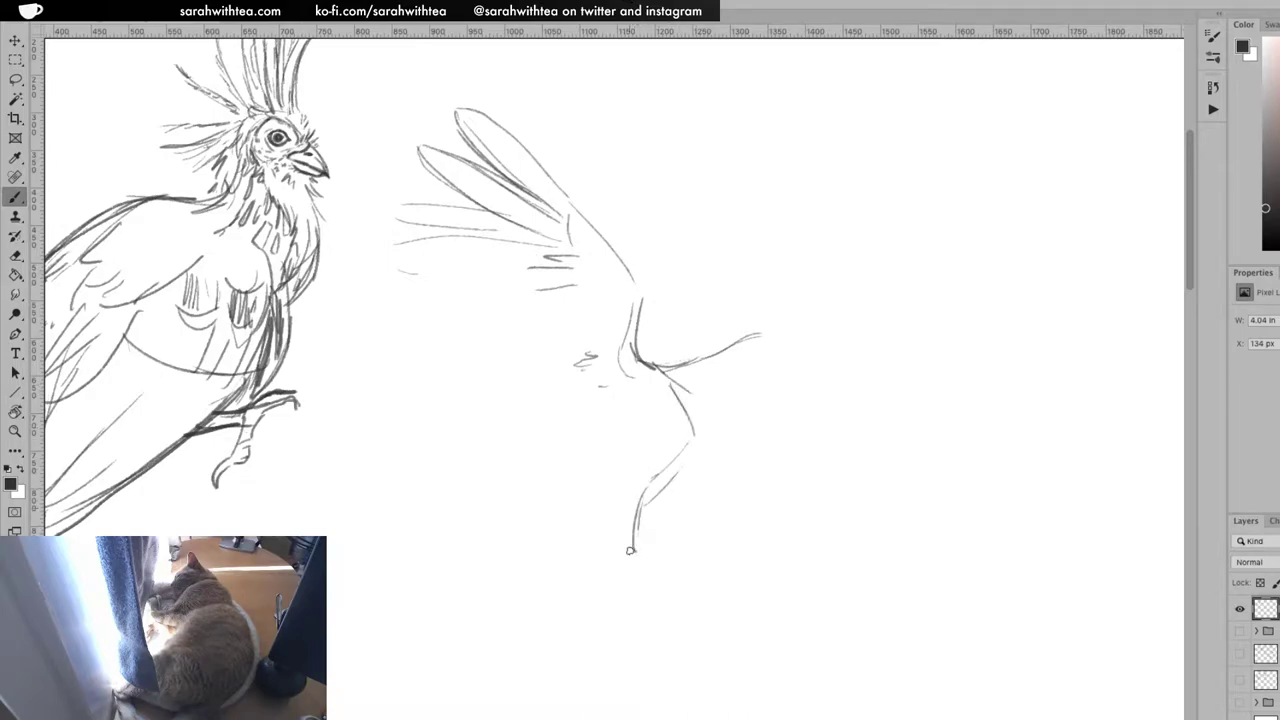
# Reinforce the second bird's belly and thigh lines and outline its underside and rump with jagged feathers
pyautogui.moveTo(688, 384)
pyautogui.mouseDown()
pyautogui.moveTo(681, 478)
pyautogui.moveTo(638, 510)
pyautogui.mouseUp()
pyautogui.moveTo(690, 478); pyautogui.dragTo(630, 512)
pyautogui.moveTo(634, 506); pyautogui.dragTo(624, 552)
pyautogui.moveTo(628, 553)
pyautogui.mouseDown()
pyautogui.moveTo(580, 565)
pyautogui.moveTo(564, 527)
pyautogui.moveTo(604, 550)
pyautogui.mouseUp()
pyautogui.moveTo(558, 505); pyautogui.dragTo(580, 552)
pyautogui.moveTo(519, 473); pyautogui.dragTo(548, 465)
pyautogui.moveTo(574, 394)
pyautogui.mouseDown()
pyautogui.moveTo(542, 422)
pyautogui.moveTo(561, 508)
pyautogui.moveTo(534, 521)
pyautogui.moveTo(568, 562)
pyautogui.moveTo(593, 535)
pyautogui.moveTo(632, 554)
pyautogui.moveTo(590, 530)
pyautogui.mouseUp()
pyautogui.moveTo(530, 478)
pyautogui.mouseDown()
pyautogui.moveTo(582, 540)
pyautogui.moveTo(492, 458)
pyautogui.moveTo(500, 436)
pyautogui.mouseUp()
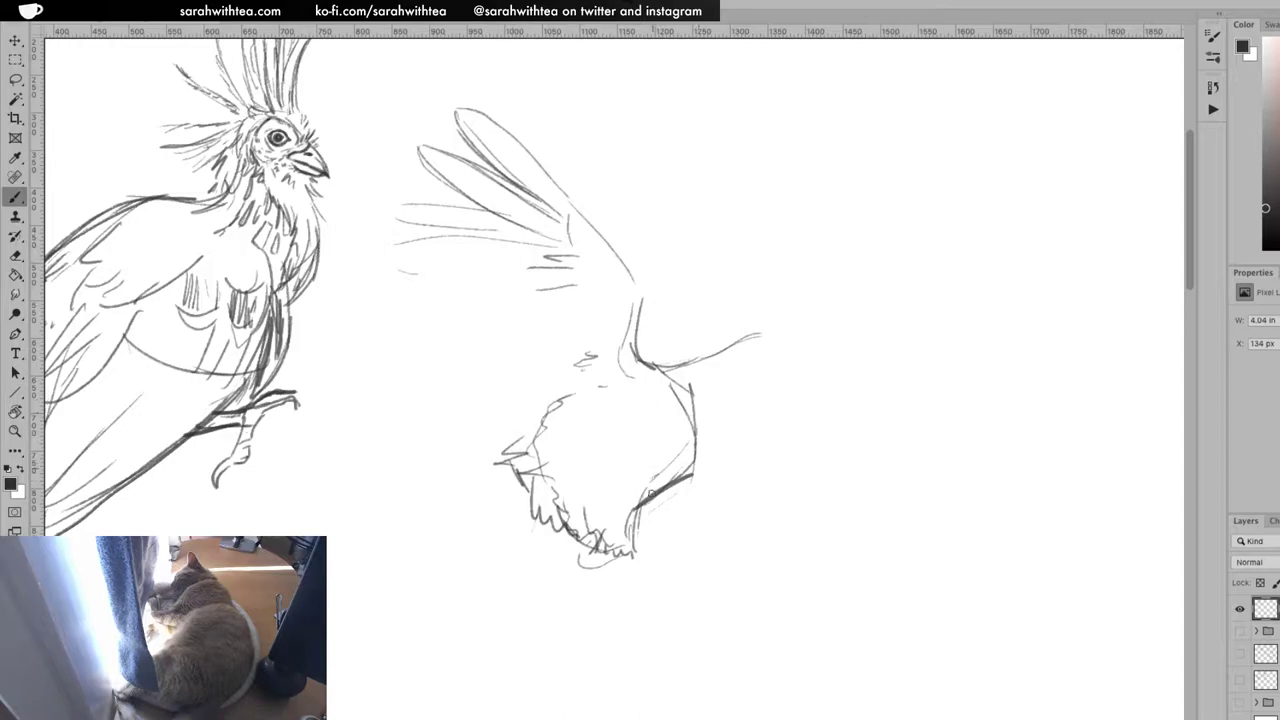
# Draw the dark bent leg with its gripping foot and add ragged feathers at the second bird's rear
pyautogui.moveTo(661, 467)
pyautogui.mouseDown()
pyautogui.moveTo(634, 547)
pyautogui.moveTo(688, 560)
pyautogui.moveTo(737, 547)
pyautogui.moveTo(686, 555)
pyautogui.moveTo(716, 543)
pyautogui.mouseUp()
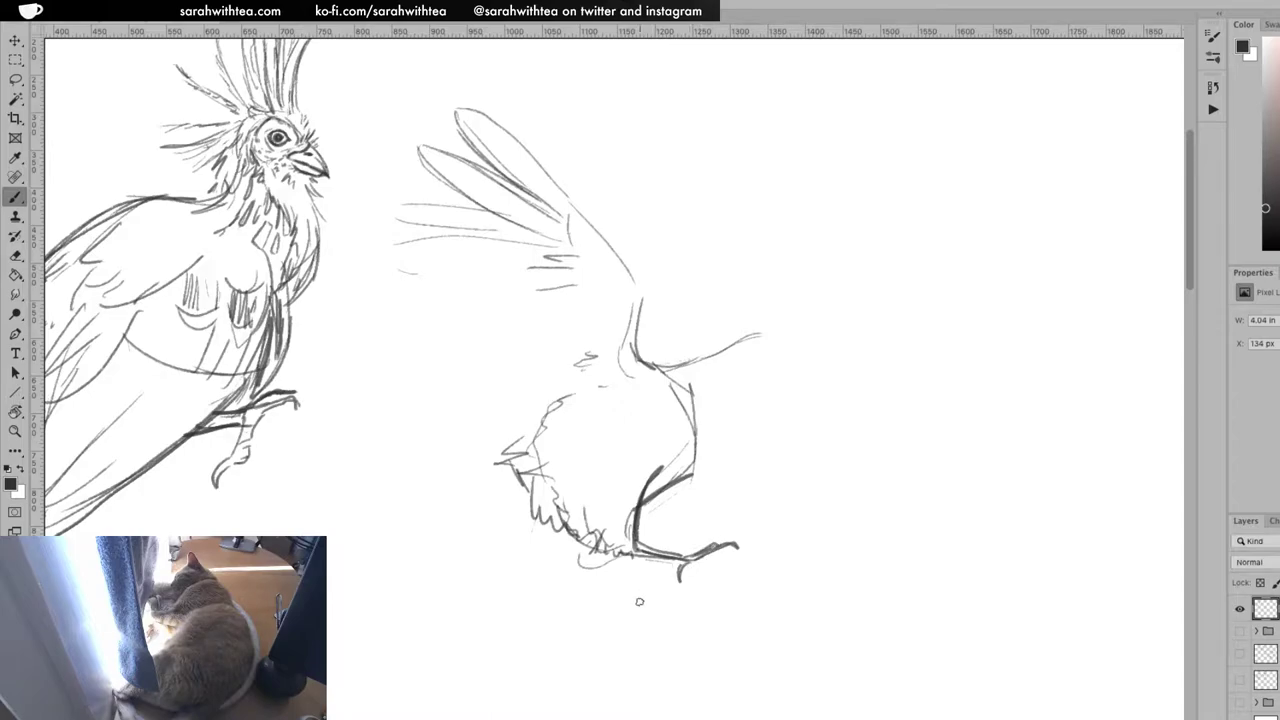
pyautogui.moveTo(584, 540)
pyautogui.mouseDown()
pyautogui.moveTo(537, 564)
pyautogui.moveTo(516, 552)
pyautogui.mouseUp()
pyautogui.moveTo(516, 552)
pyautogui.mouseDown()
pyautogui.moveTo(534, 563)
pyautogui.moveTo(578, 540)
pyautogui.moveTo(501, 456)
pyautogui.moveTo(544, 403)
pyautogui.mouseUp()
# Draw the second bird's breast and throat line up to the head and sketch the outer curves of its crest
pyautogui.moveTo(646, 499)
pyautogui.mouseDown()
pyautogui.moveTo(709, 454)
pyautogui.moveTo(727, 423)
pyautogui.mouseUp()
pyautogui.moveTo(697, 466)
pyautogui.mouseDown()
pyautogui.moveTo(755, 403)
pyautogui.moveTo(769, 358)
pyautogui.moveTo(695, 470)
pyautogui.moveTo(772, 337)
pyautogui.moveTo(800, 342)
pyautogui.mouseUp()
pyautogui.moveTo(766, 382)
pyautogui.mouseDown()
pyautogui.moveTo(811, 340)
pyautogui.moveTo(805, 300)
pyautogui.moveTo(795, 308)
pyautogui.moveTo(832, 240)
pyautogui.mouseUp()
pyautogui.moveTo(740, 259); pyautogui.dragTo(814, 240)
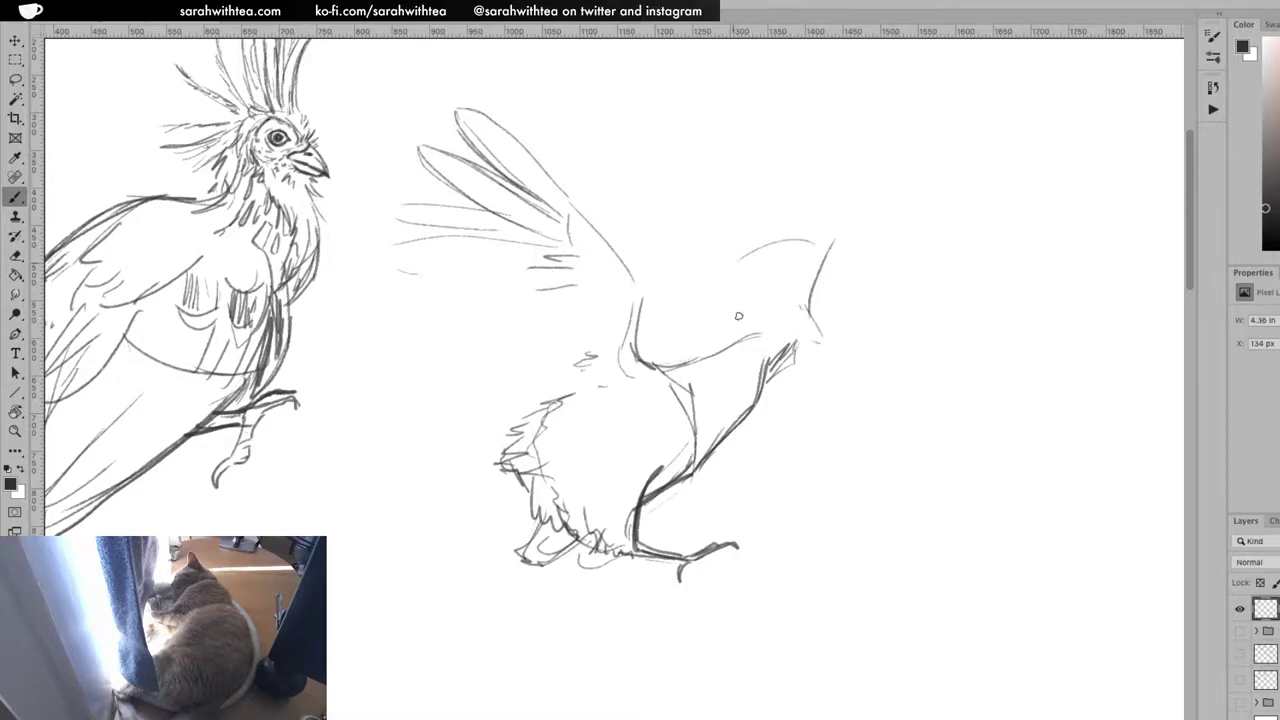
# Sketch the running bird's nape and short beak, and draw its standing leg with the foot
pyautogui.moveTo(752, 290)
pyautogui.mouseDown()
pyautogui.moveTo(775, 317)
pyautogui.moveTo(686, 364)
pyautogui.mouseUp()
pyautogui.moveTo(798, 348); pyautogui.dragTo(832, 356)
pyautogui.moveTo(529, 556)
pyautogui.mouseDown()
pyautogui.moveTo(531, 610)
pyautogui.moveTo(505, 617)
pyautogui.moveTo(574, 600)
pyautogui.moveTo(592, 612)
pyautogui.moveTo(535, 611)
pyautogui.mouseUp()
pyautogui.moveTo(538, 560); pyautogui.dragTo(534, 610)
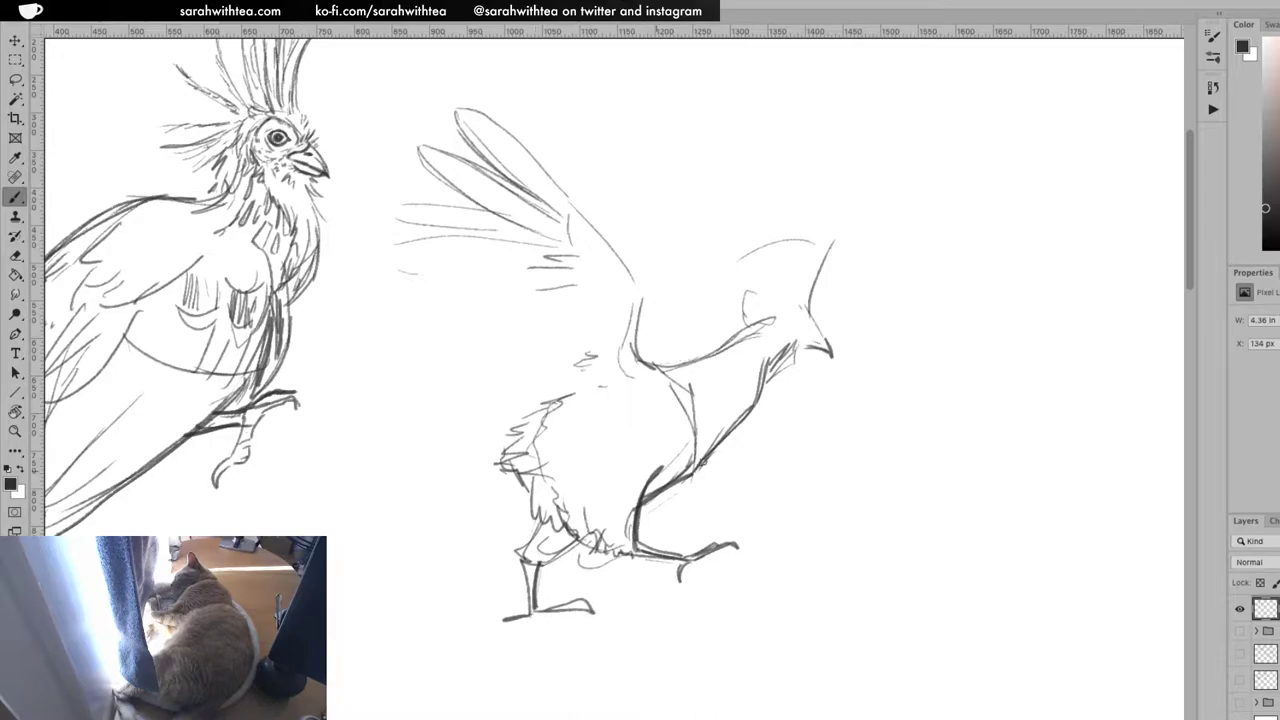
# Add a narrow upright flight feather at the top of the raised wing
pyautogui.moveTo(528, 97); pyautogui.dragTo(568, 192)
pyautogui.moveTo(521, 96); pyautogui.dragTo(546, 170)
pyautogui.moveTo(525, 108); pyautogui.dragTo(545, 182)
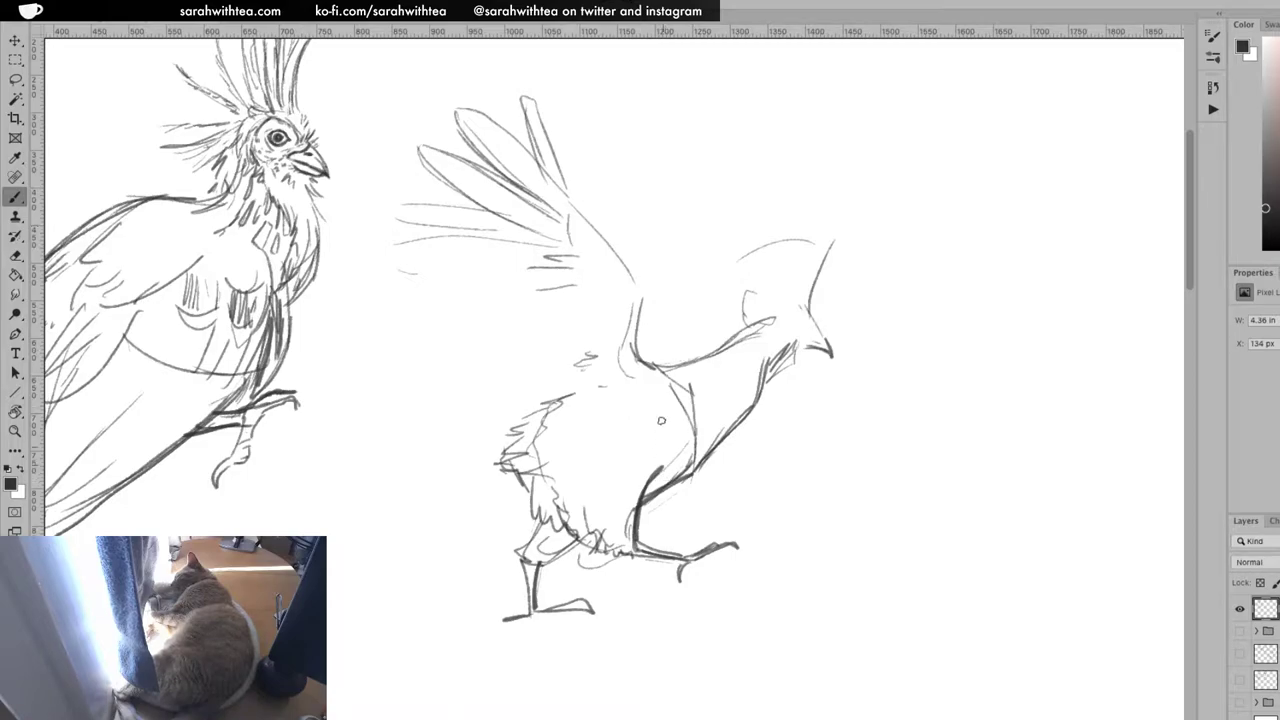
# Lasso the whole running bird sketch, move it sideways away from the perched bird, and clear the selection
pyautogui.press('l')
pyautogui.moveTo(567, 88)
pyautogui.mouseDown()
pyautogui.moveTo(371, 509)
pyautogui.moveTo(934, 322)
pyautogui.moveTo(582, 77)
pyautogui.mouseUp()
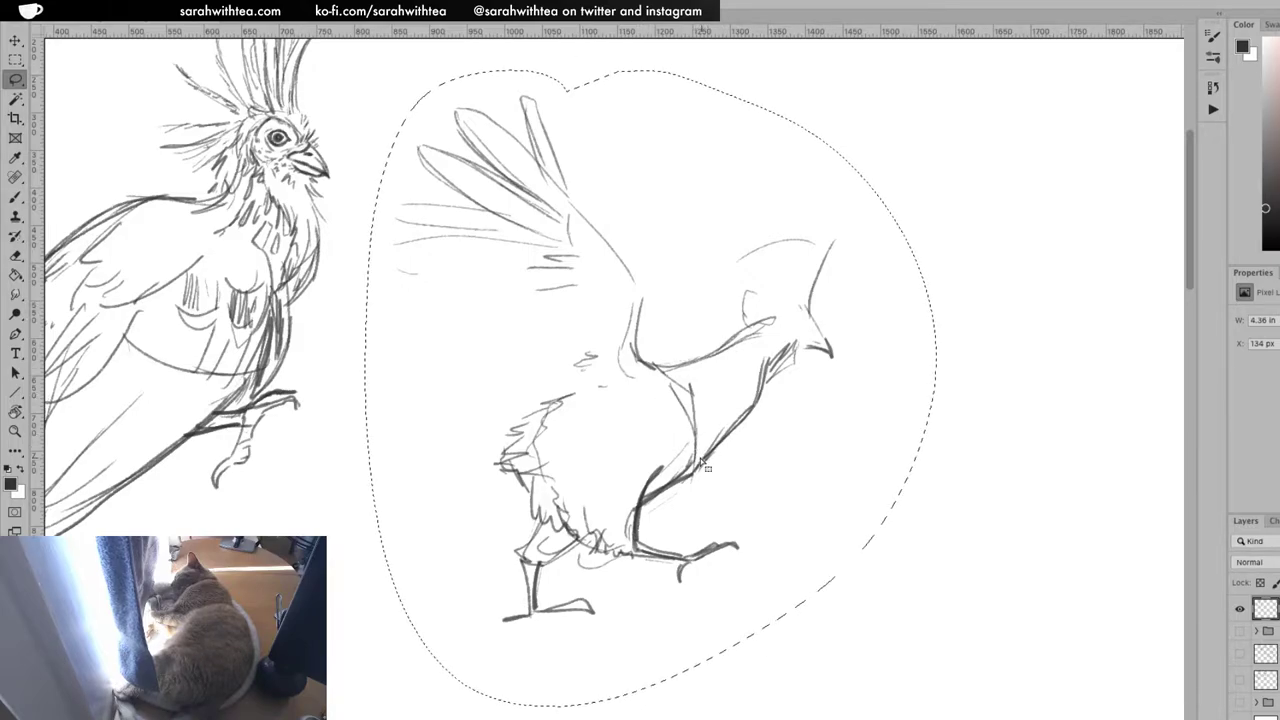
pyautogui.press('v')
pyautogui.moveTo(724, 469); pyautogui.dragTo(822, 470)
pyautogui.hotkey('ctrl', 'd')
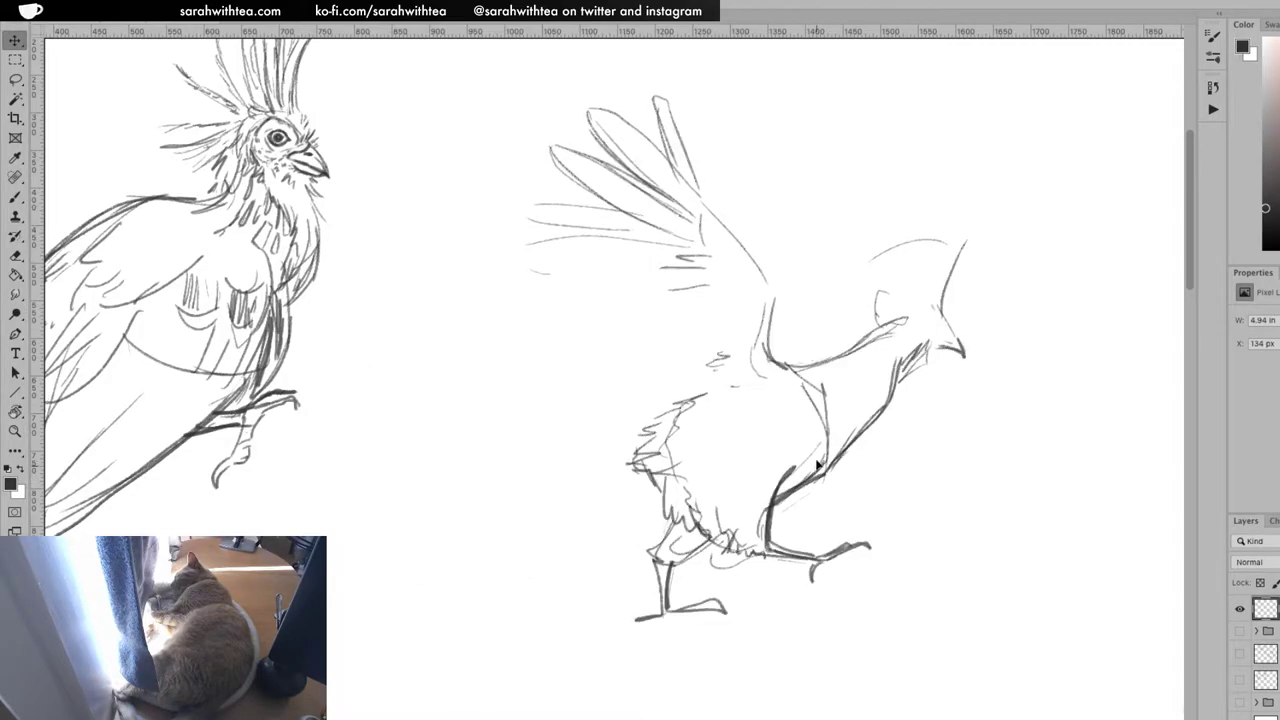
# Brush short feather strokes along the bird's breast, back, rump and thigh
pyautogui.press('b')
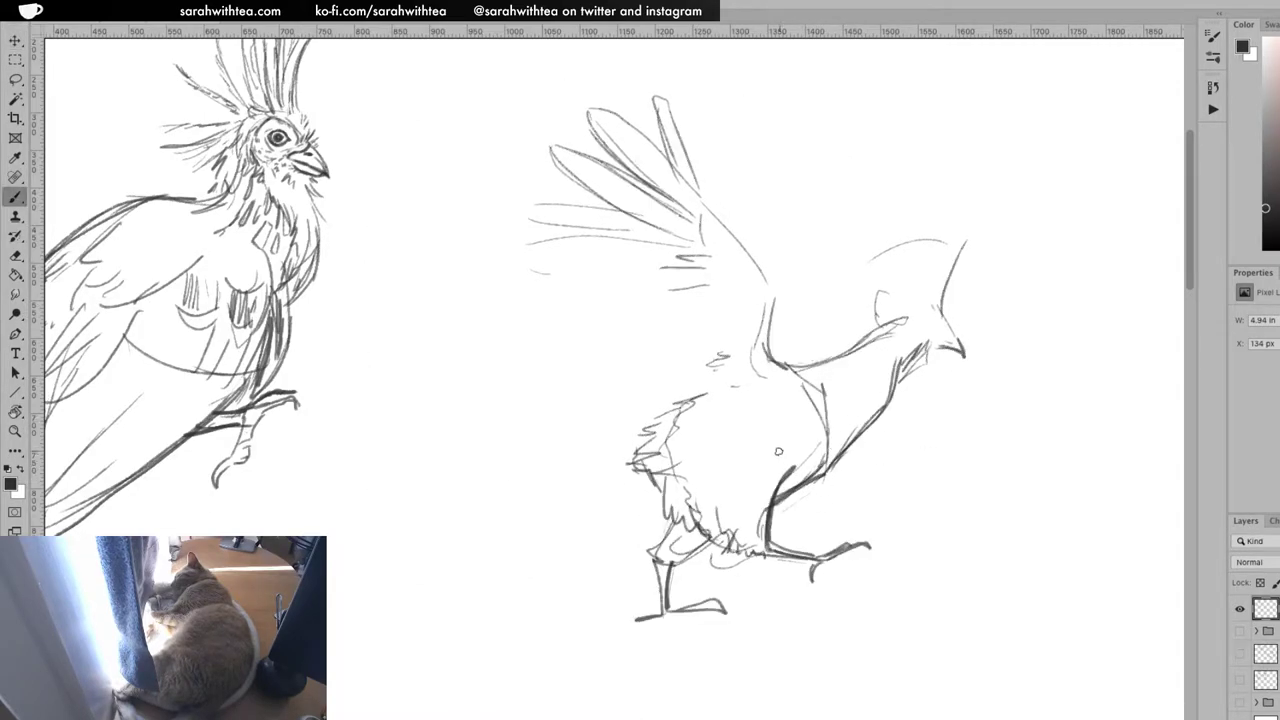
pyautogui.moveTo(832, 432)
pyautogui.mouseDown()
pyautogui.moveTo(783, 488)
pyautogui.moveTo(835, 418)
pyautogui.moveTo(745, 496)
pyautogui.mouseUp()
pyautogui.moveTo(712, 538)
pyautogui.mouseDown()
pyautogui.moveTo(740, 555)
pyautogui.moveTo(715, 549)
pyautogui.mouseUp()
pyautogui.moveTo(728, 380)
pyautogui.mouseDown()
pyautogui.moveTo(789, 370)
pyautogui.moveTo(790, 415)
pyautogui.moveTo(788, 382)
pyautogui.moveTo(778, 385)
pyautogui.moveTo(811, 413)
pyautogui.mouseUp()
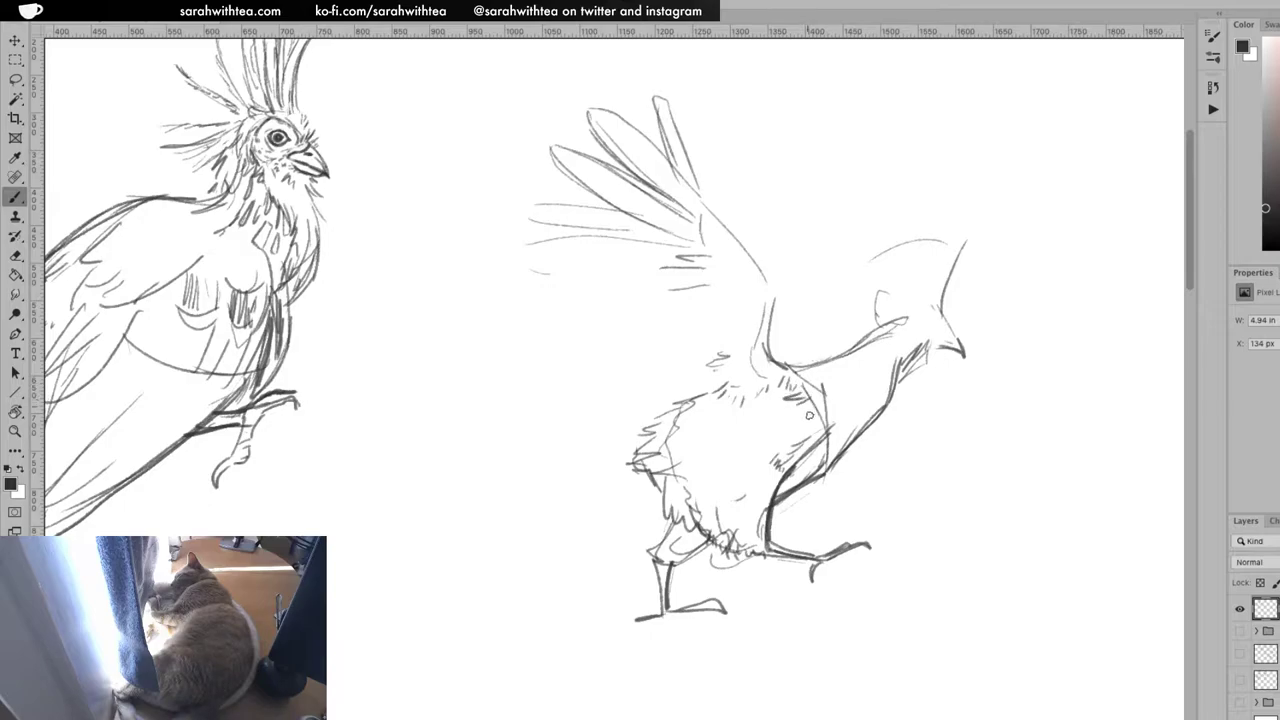
pyautogui.moveTo(623, 479)
pyautogui.mouseDown()
pyautogui.moveTo(630, 456)
pyautogui.moveTo(670, 484)
pyautogui.moveTo(664, 536)
pyautogui.moveTo(645, 545)
pyautogui.moveTo(706, 552)
pyautogui.moveTo(720, 538)
pyautogui.mouseUp()
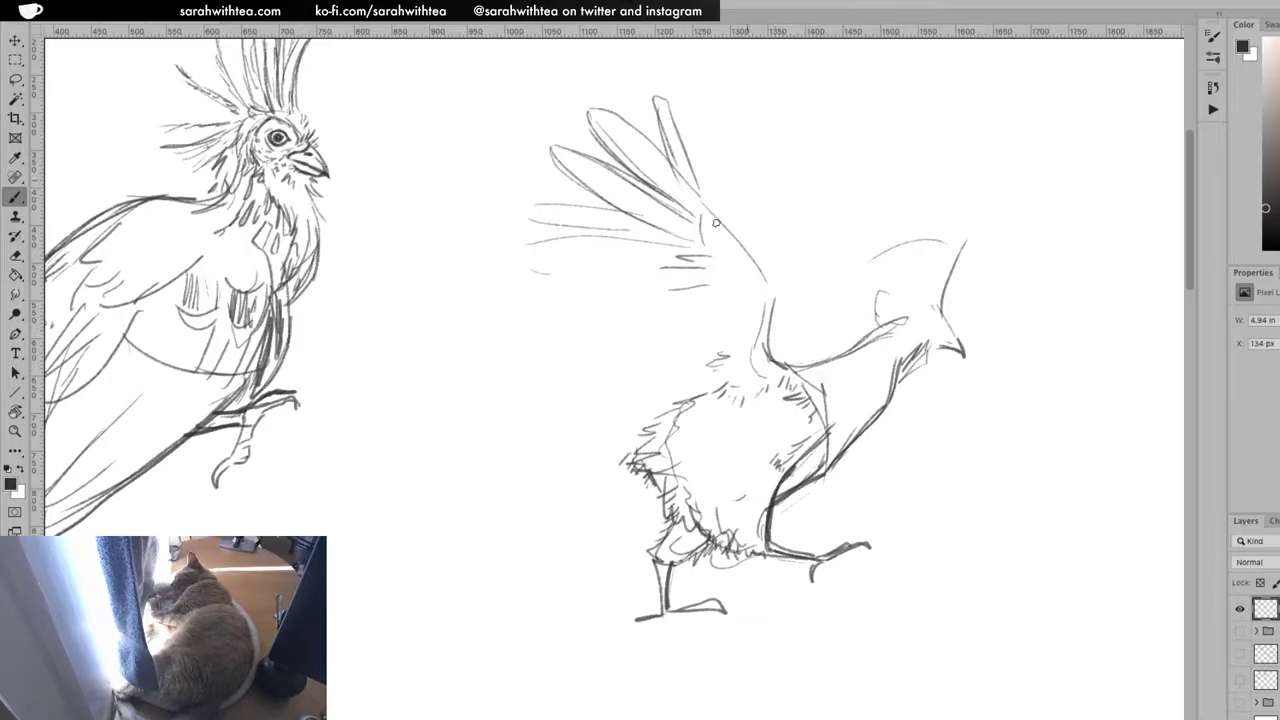
# Darken the raised wing's leading edge and outline its upper flight feathers, adding a small rounded feather in front of the wingtip
pyautogui.moveTo(774, 290)
pyautogui.mouseDown()
pyautogui.moveTo(712, 184)
pyautogui.moveTo(745, 250)
pyautogui.moveTo(710, 207)
pyautogui.mouseUp()
pyautogui.moveTo(752, 252); pyautogui.dragTo(673, 162)
pyautogui.moveTo(612, 112)
pyautogui.mouseDown()
pyautogui.moveTo(700, 196)
pyautogui.moveTo(640, 127)
pyautogui.moveTo(591, 112)
pyautogui.moveTo(645, 178)
pyautogui.mouseUp()
pyautogui.moveTo(585, 148)
pyautogui.mouseDown()
pyautogui.moveTo(540, 152)
pyautogui.moveTo(605, 200)
pyautogui.mouseUp()
pyautogui.moveTo(536, 150)
pyautogui.mouseDown()
pyautogui.moveTo(607, 183)
pyautogui.moveTo(607, 219)
pyautogui.moveTo(589, 204)
pyautogui.moveTo(600, 191)
pyautogui.moveTo(500, 200)
pyautogui.moveTo(606, 241)
pyautogui.mouseUp()
pyautogui.moveTo(532, 214)
pyautogui.mouseDown()
pyautogui.moveTo(665, 247)
pyautogui.moveTo(558, 222)
pyautogui.mouseUp()
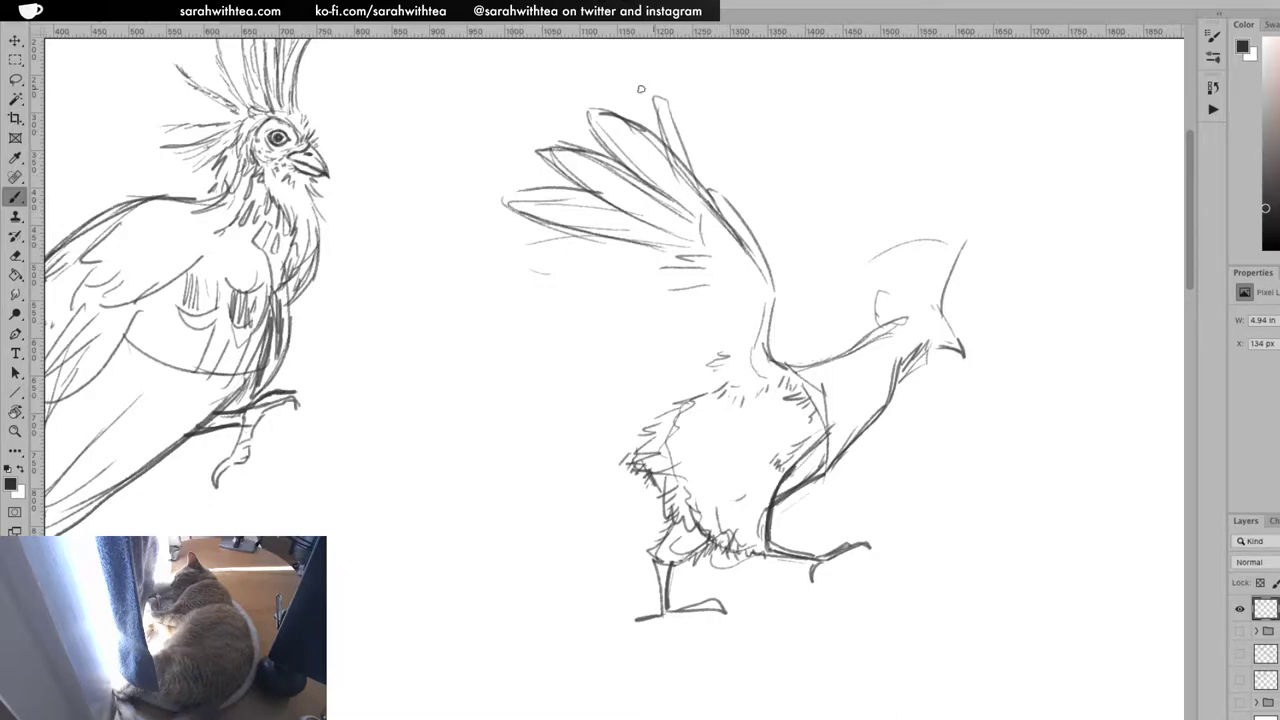
pyautogui.moveTo(713, 178)
pyautogui.mouseDown()
pyautogui.moveTo(690, 128)
pyautogui.moveTo(715, 190)
pyautogui.mouseUp()
# Draw the bird's round eye and fanned crest feathers, and add short feather strokes on its throat and neck
pyautogui.moveTo(935, 325); pyautogui.dragTo(934, 324)
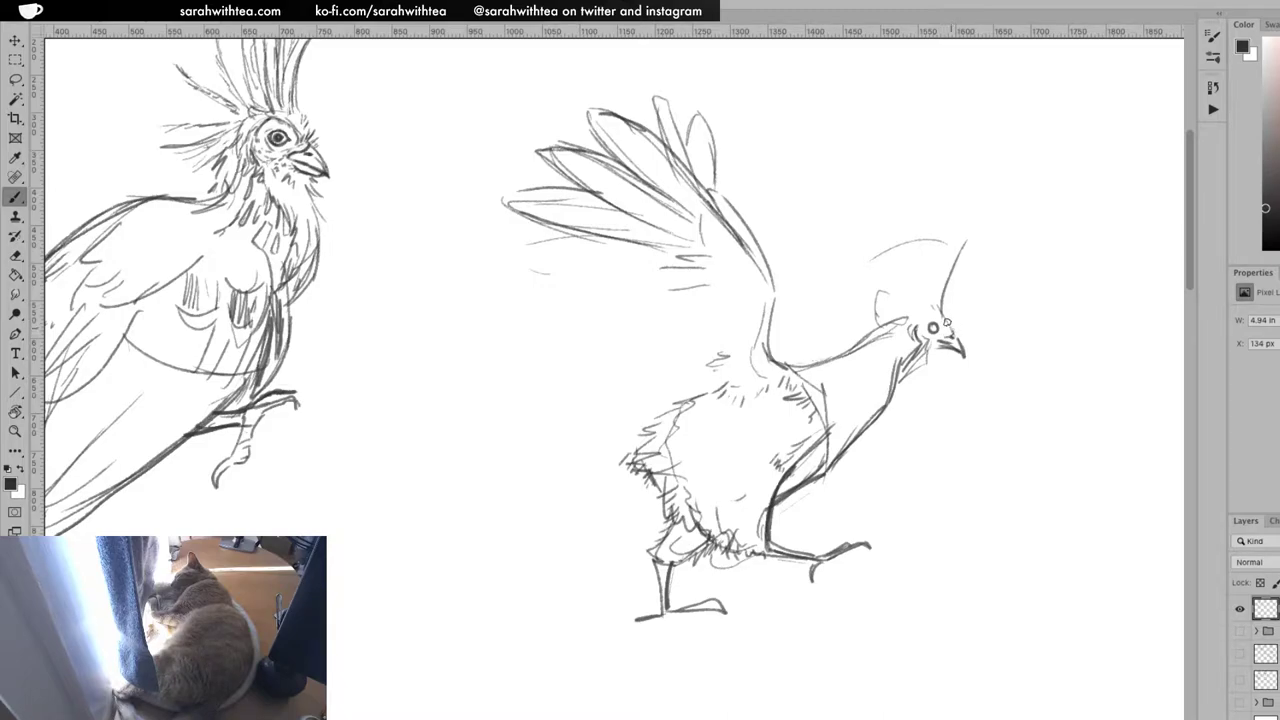
pyautogui.moveTo(963, 241)
pyautogui.mouseDown()
pyautogui.moveTo(937, 306)
pyautogui.moveTo(959, 242)
pyautogui.mouseUp()
pyautogui.moveTo(912, 301)
pyautogui.mouseDown()
pyautogui.moveTo(911, 240)
pyautogui.moveTo(922, 240)
pyautogui.mouseUp()
pyautogui.moveTo(837, 312)
pyautogui.mouseDown()
pyautogui.moveTo(903, 308)
pyautogui.moveTo(855, 287)
pyautogui.moveTo(942, 240)
pyautogui.moveTo(942, 321)
pyautogui.mouseUp()
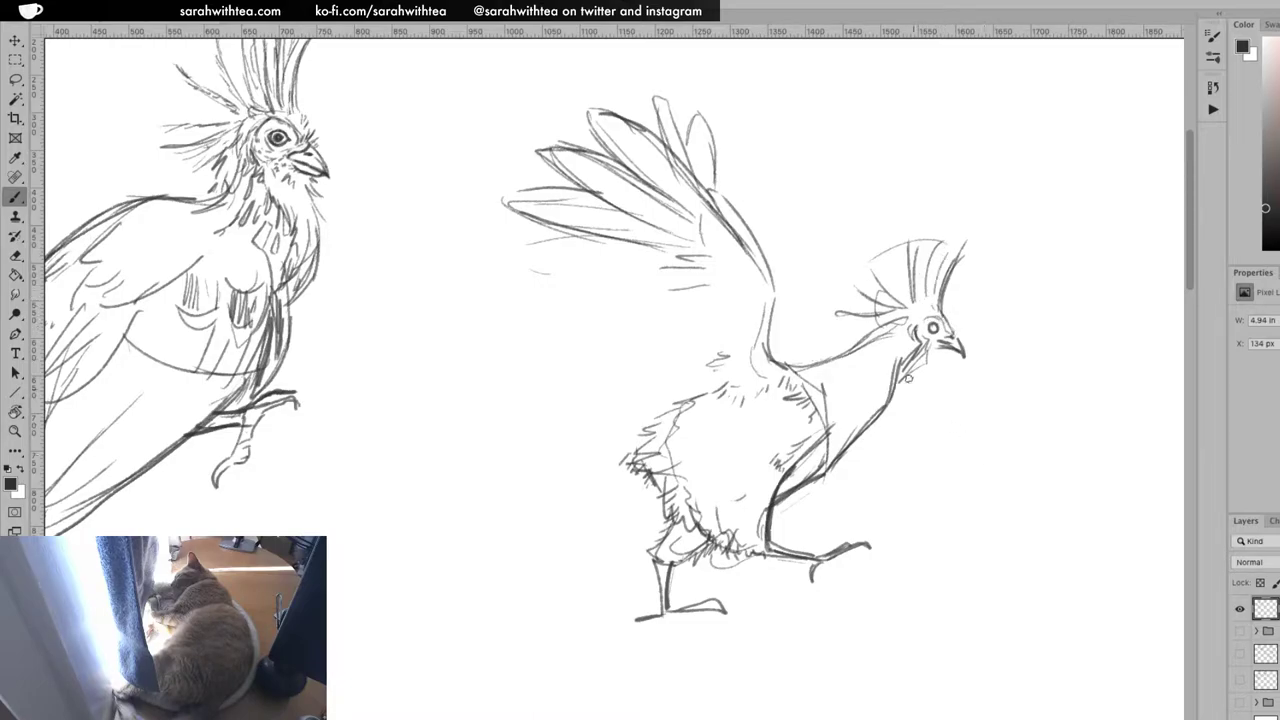
pyautogui.moveTo(927, 347); pyautogui.dragTo(906, 369)
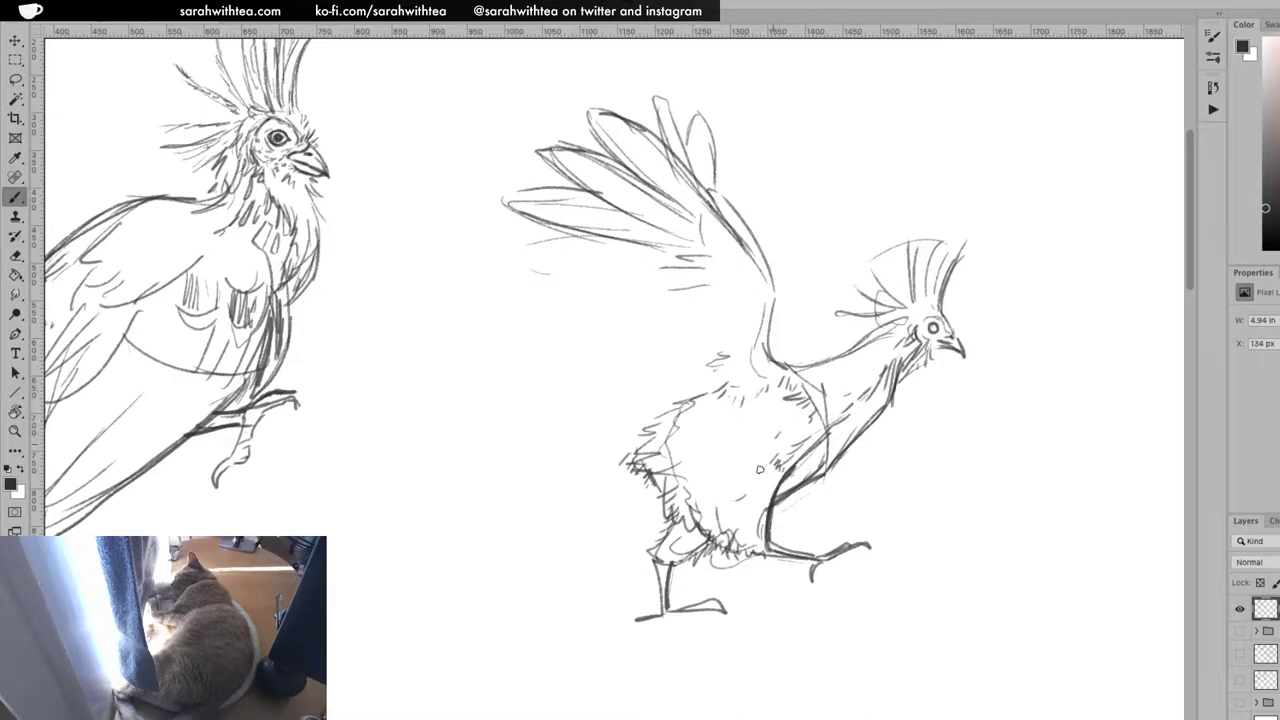
# Sketch the raised wing's lower flight feathers and inner covert edge, and darken its topmost feather
pyautogui.moveTo(618, 422)
pyautogui.mouseDown()
pyautogui.moveTo(722, 394)
pyautogui.moveTo(558, 378)
pyautogui.moveTo(690, 329)
pyautogui.moveTo(570, 328)
pyautogui.moveTo(530, 306)
pyautogui.mouseUp()
pyautogui.moveTo(524, 235)
pyautogui.mouseDown()
pyautogui.moveTo(530, 300)
pyautogui.moveTo(660, 326)
pyautogui.mouseUp()
pyautogui.moveTo(606, 278); pyautogui.dragTo(550, 298)
pyautogui.moveTo(560, 351)
pyautogui.mouseDown()
pyautogui.moveTo(626, 416)
pyautogui.moveTo(690, 420)
pyautogui.mouseUp()
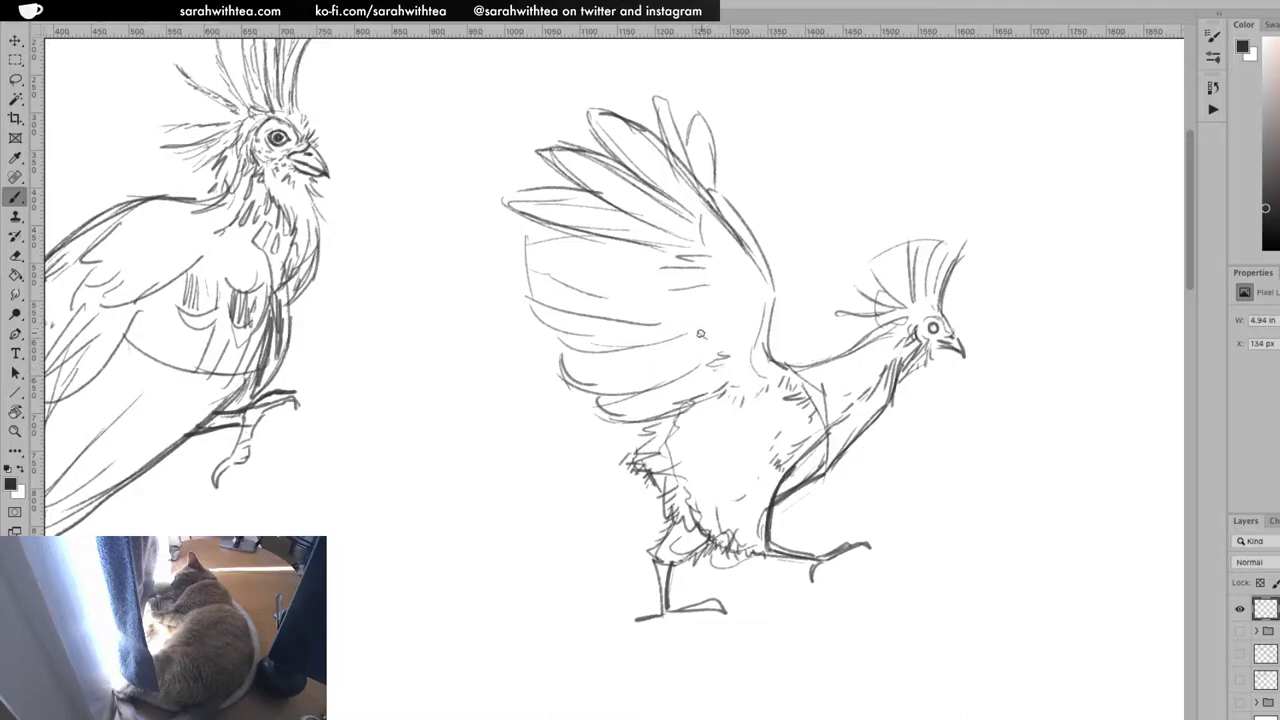
pyautogui.moveTo(698, 334)
pyautogui.mouseDown()
pyautogui.moveTo(690, 246)
pyautogui.moveTo(713, 277)
pyautogui.mouseUp()
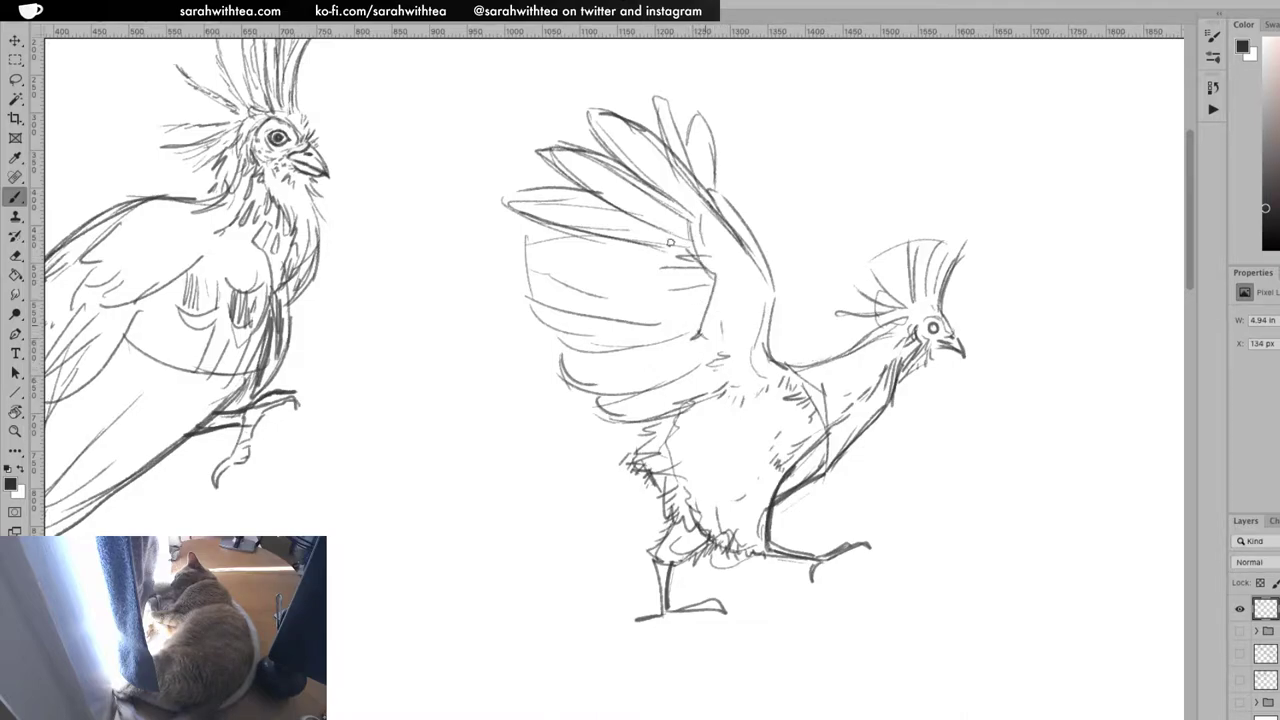
pyautogui.moveTo(650, 88)
pyautogui.mouseDown()
pyautogui.moveTo(668, 148)
pyautogui.moveTo(708, 178)
pyautogui.moveTo(714, 204)
pyautogui.mouseUp()
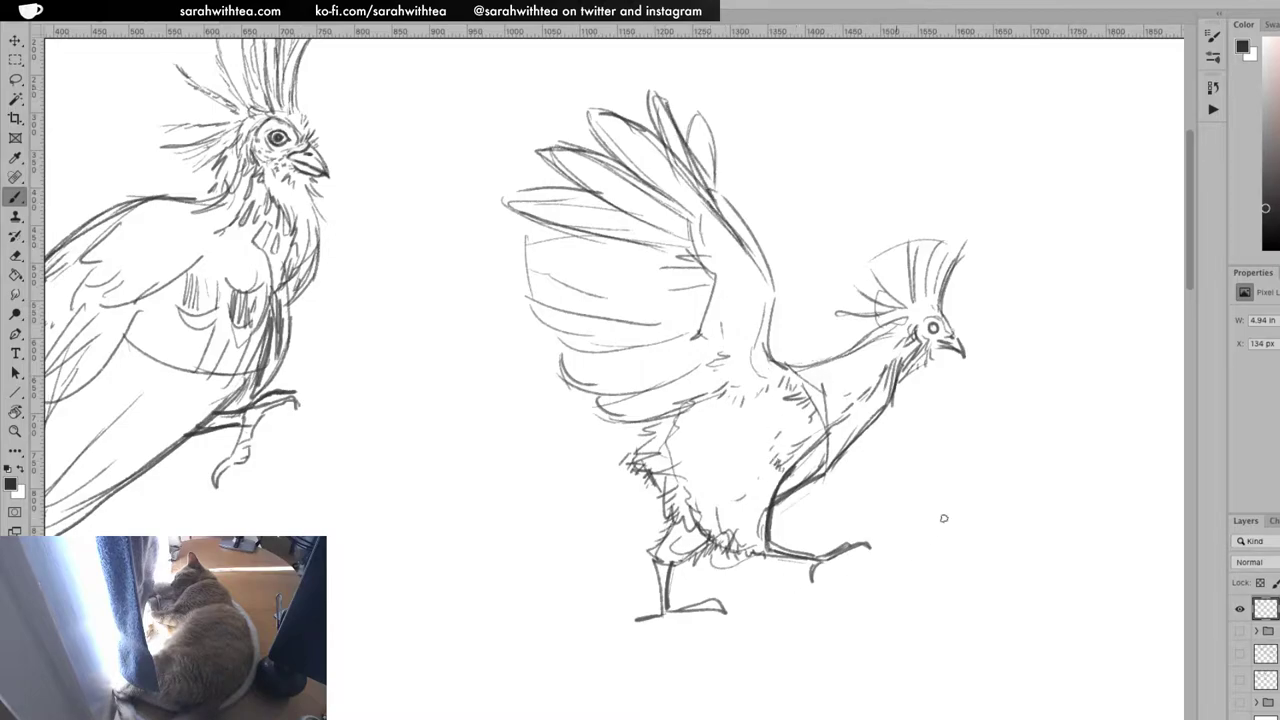
# Sketch the first long tail feathers sweeping back and down from the bird's rump
pyautogui.moveTo(659, 459); pyautogui.dragTo(661, 482)
pyautogui.moveTo(803, 446); pyautogui.dragTo(946, 357)
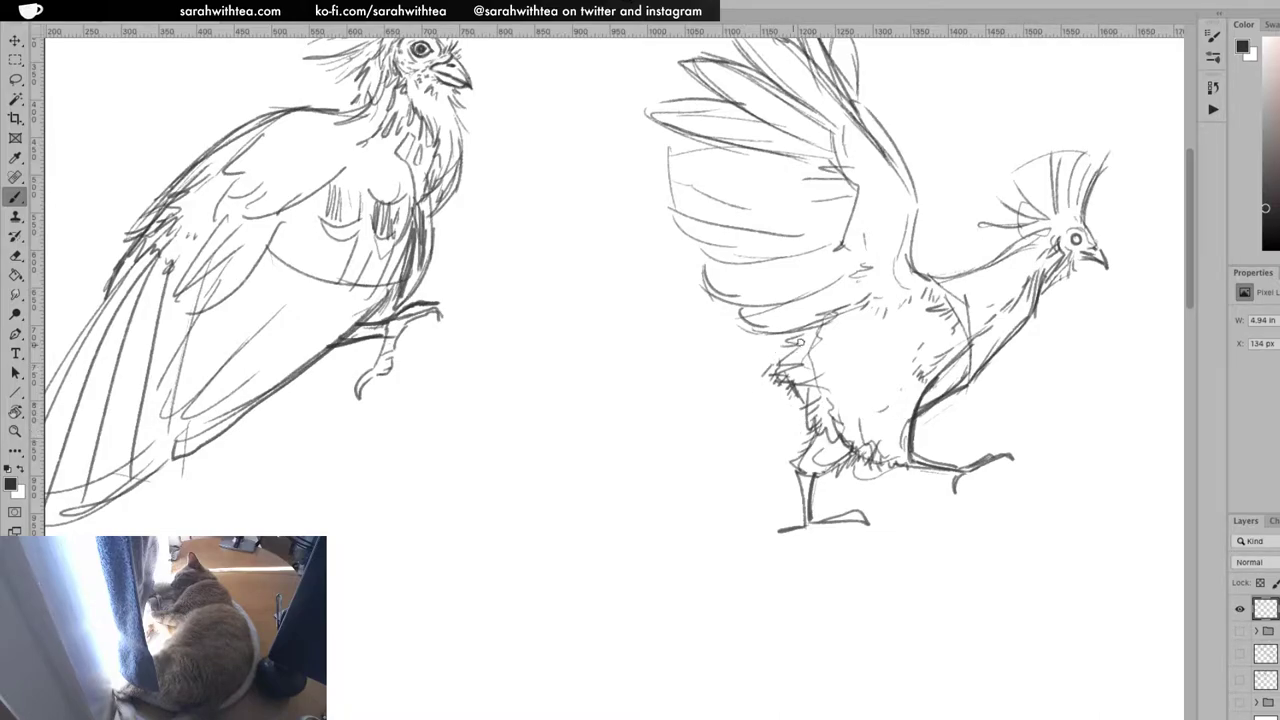
pyautogui.moveTo(795, 338); pyautogui.dragTo(538, 425)
pyautogui.moveTo(474, 469)
pyautogui.mouseDown()
pyautogui.moveTo(659, 378)
pyautogui.moveTo(795, 338)
pyautogui.mouseUp()
pyautogui.moveTo(720, 356)
pyautogui.mouseDown()
pyautogui.moveTo(497, 435)
pyautogui.moveTo(782, 339)
pyautogui.mouseUp()
pyautogui.moveTo(466, 488); pyautogui.dragTo(677, 375)
pyautogui.moveTo(602, 407); pyautogui.dragTo(743, 343)
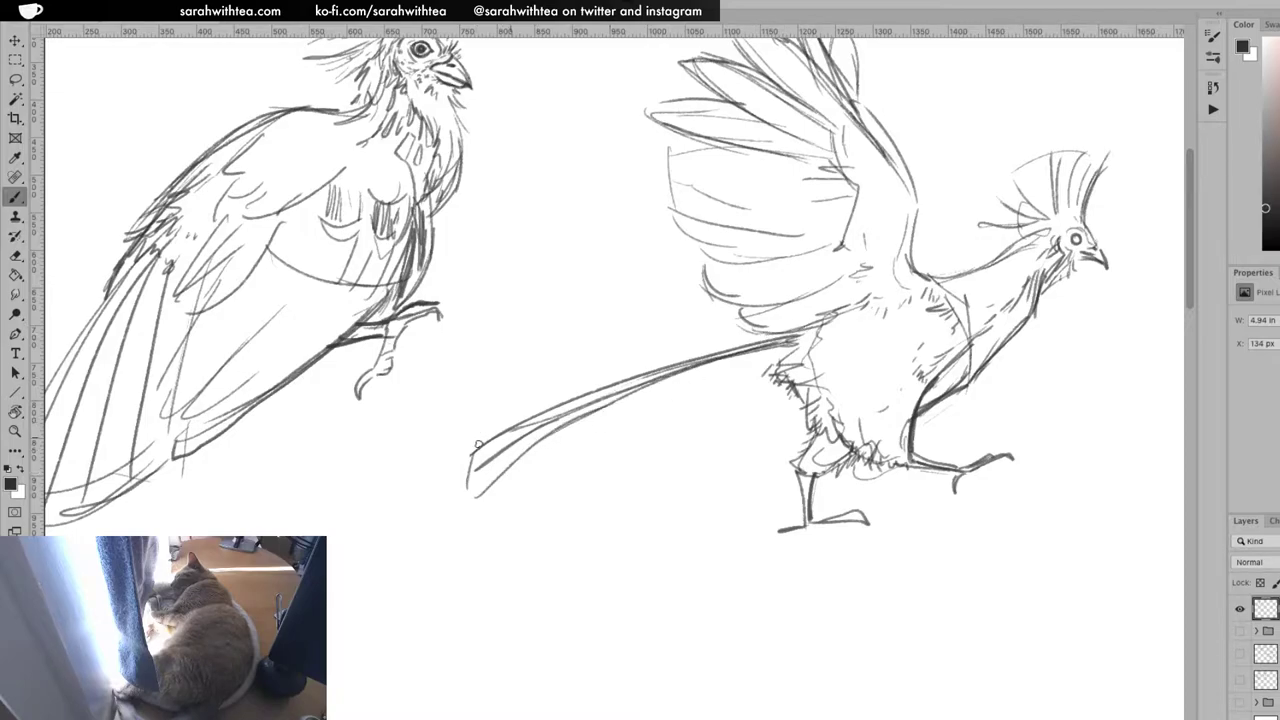
# Add more long feathers beneath the tail, mark their tips, and darken the tail's upper and lower edges
pyautogui.moveTo(538, 418); pyautogui.dragTo(519, 454)
pyautogui.moveTo(738, 370)
pyautogui.mouseDown()
pyautogui.moveTo(502, 490)
pyautogui.moveTo(510, 478)
pyautogui.mouseUp()
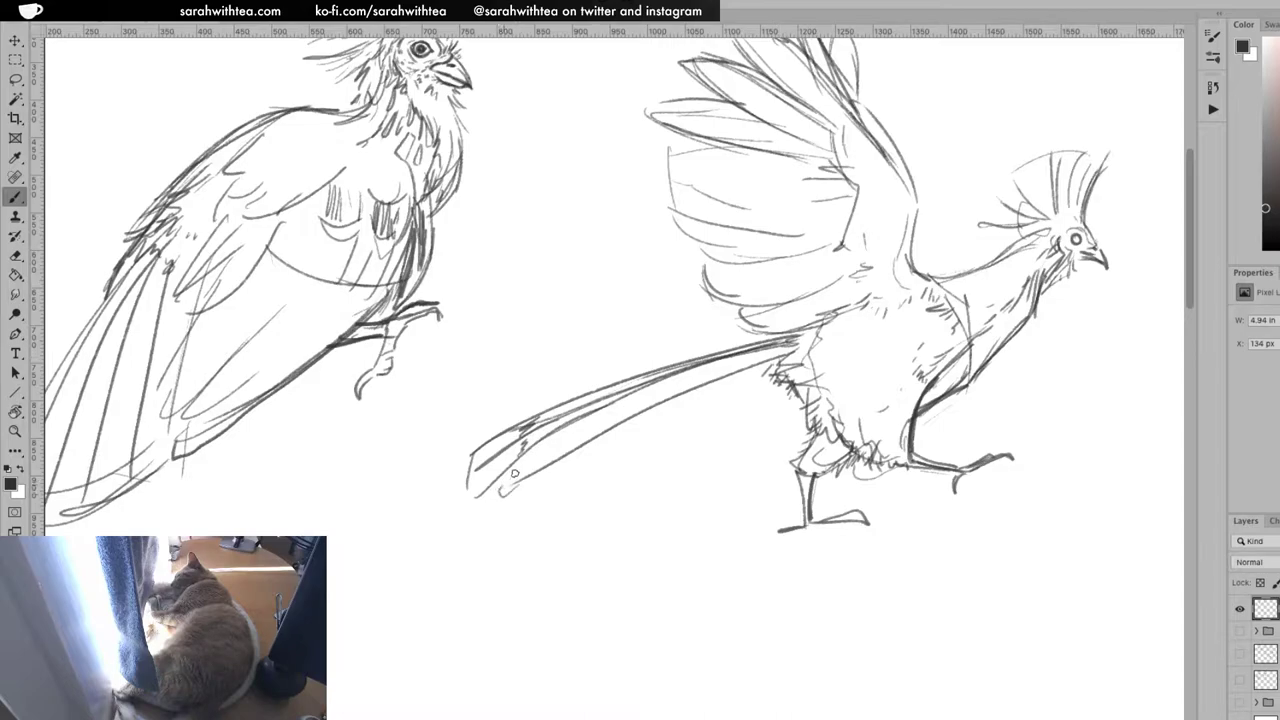
pyautogui.moveTo(786, 356)
pyautogui.mouseDown()
pyautogui.moveTo(503, 523)
pyautogui.moveTo(794, 350)
pyautogui.mouseUp()
pyautogui.moveTo(706, 405)
pyautogui.mouseDown()
pyautogui.moveTo(540, 512)
pyautogui.moveTo(534, 432)
pyautogui.moveTo(552, 492)
pyautogui.mouseUp()
pyautogui.moveTo(480, 438); pyautogui.dragTo(800, 332)
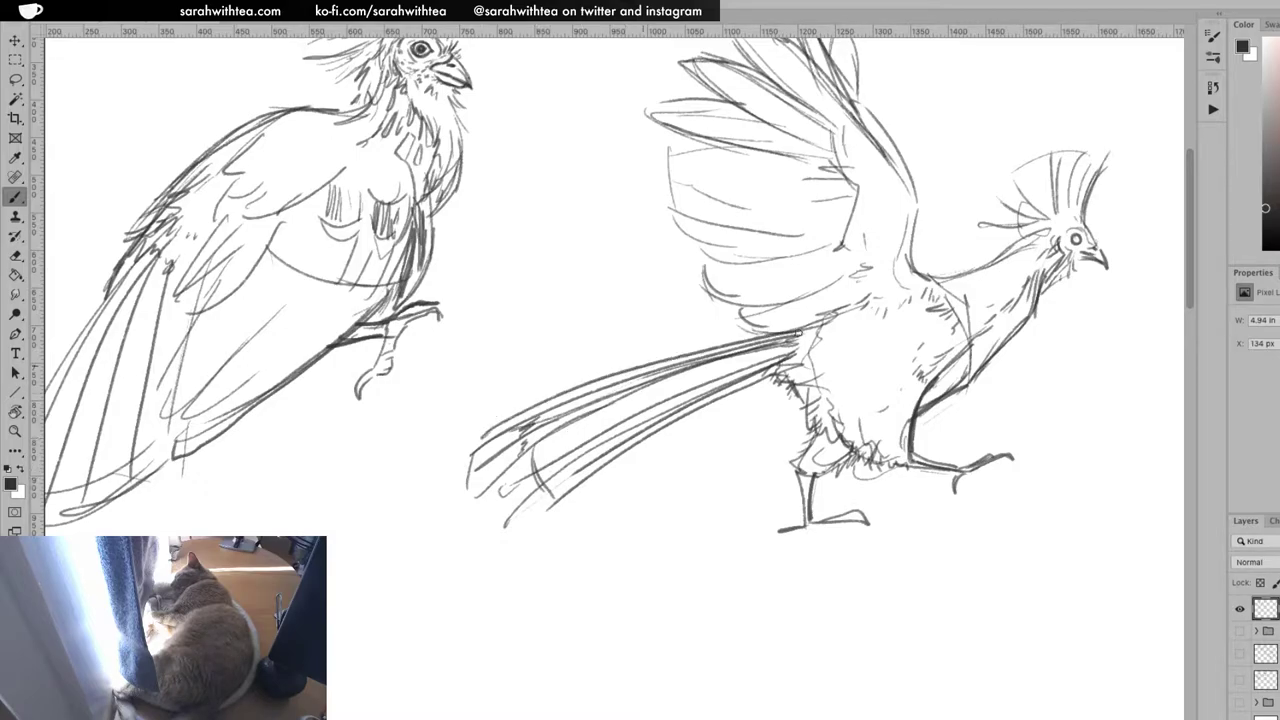
pyautogui.moveTo(546, 403); pyautogui.dragTo(525, 420)
pyautogui.moveTo(755, 383)
pyautogui.mouseDown()
pyautogui.moveTo(507, 529)
pyautogui.moveTo(606, 454)
pyautogui.mouseUp()
pyautogui.moveTo(555, 497); pyautogui.dragTo(655, 429)
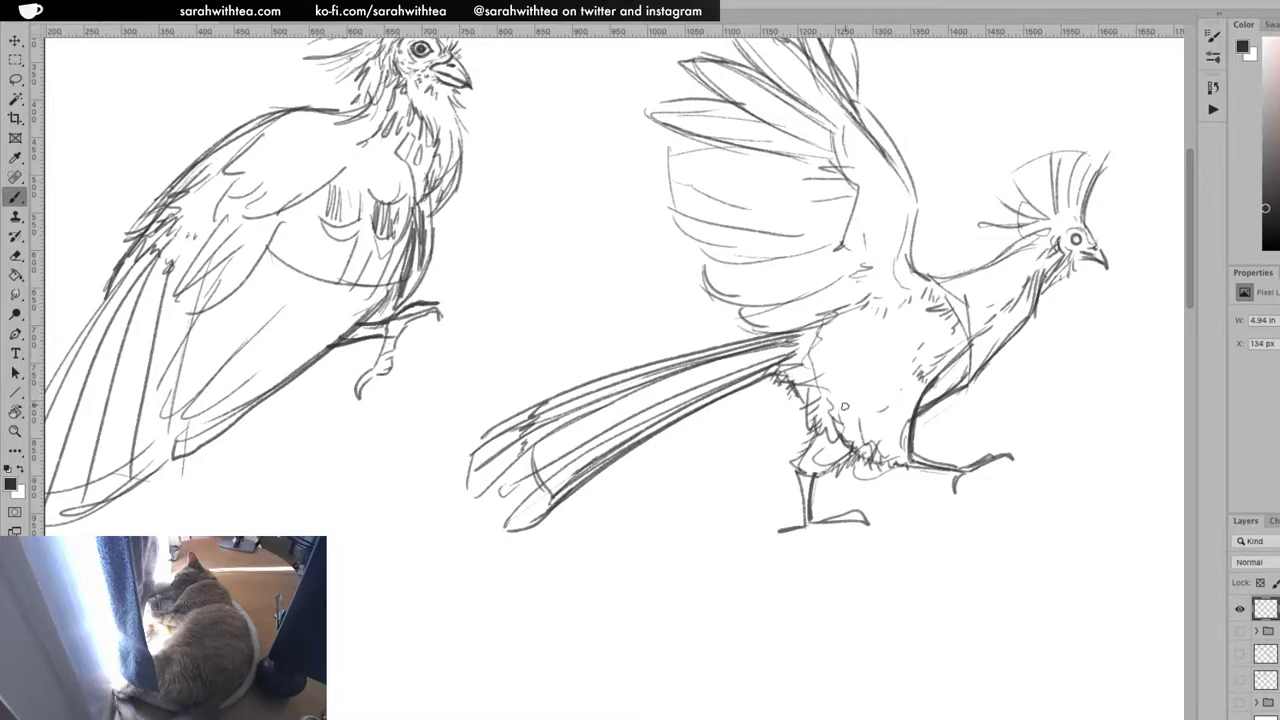
pyautogui.press('z')
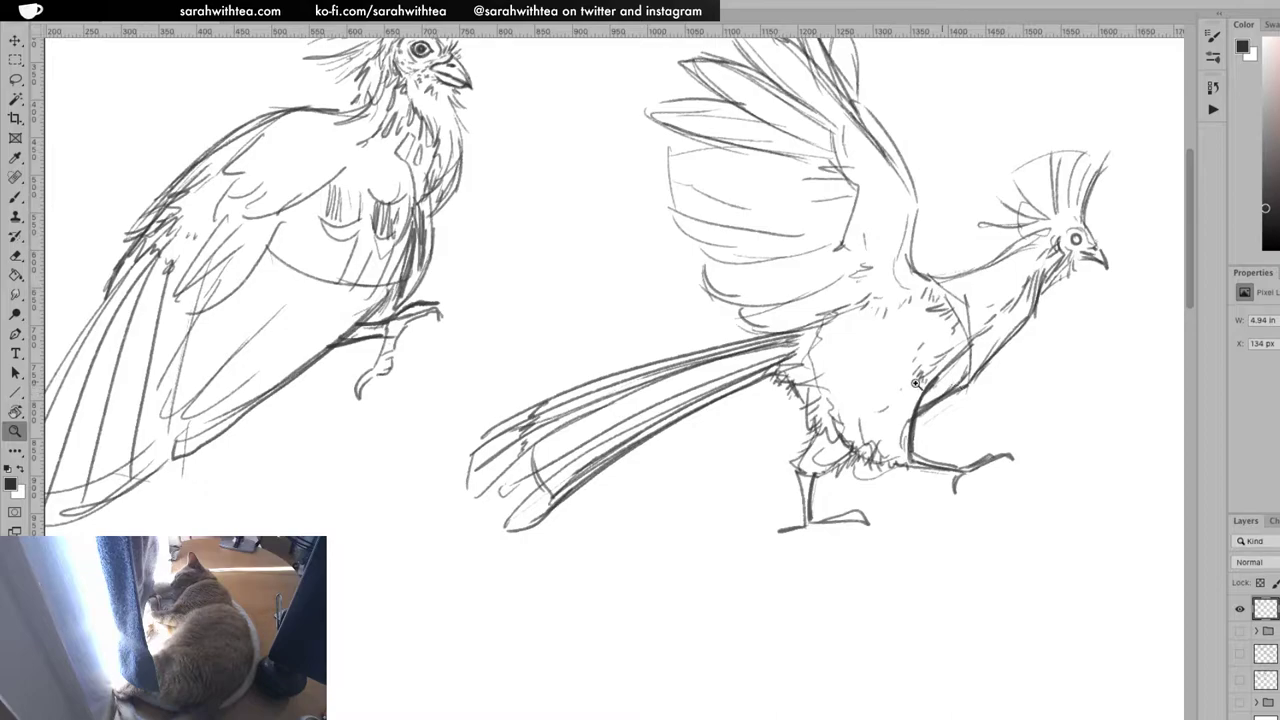
pyautogui.press('3')
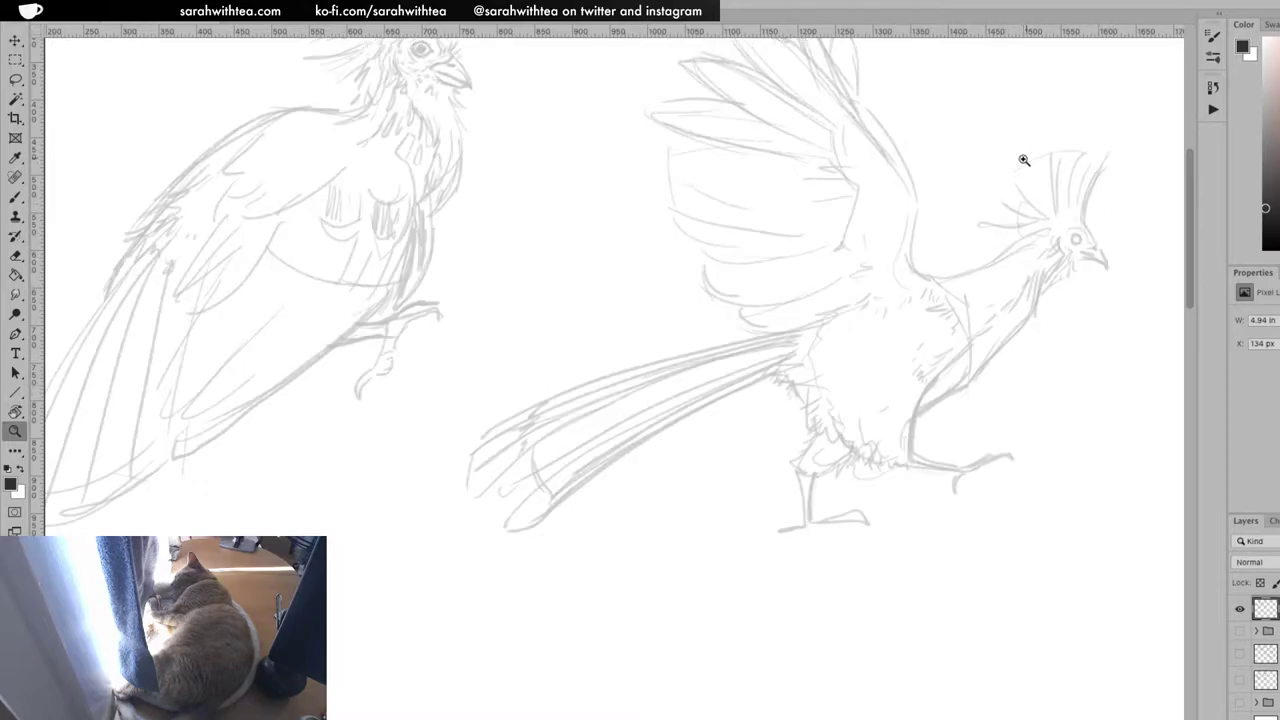
pyautogui.press('0')
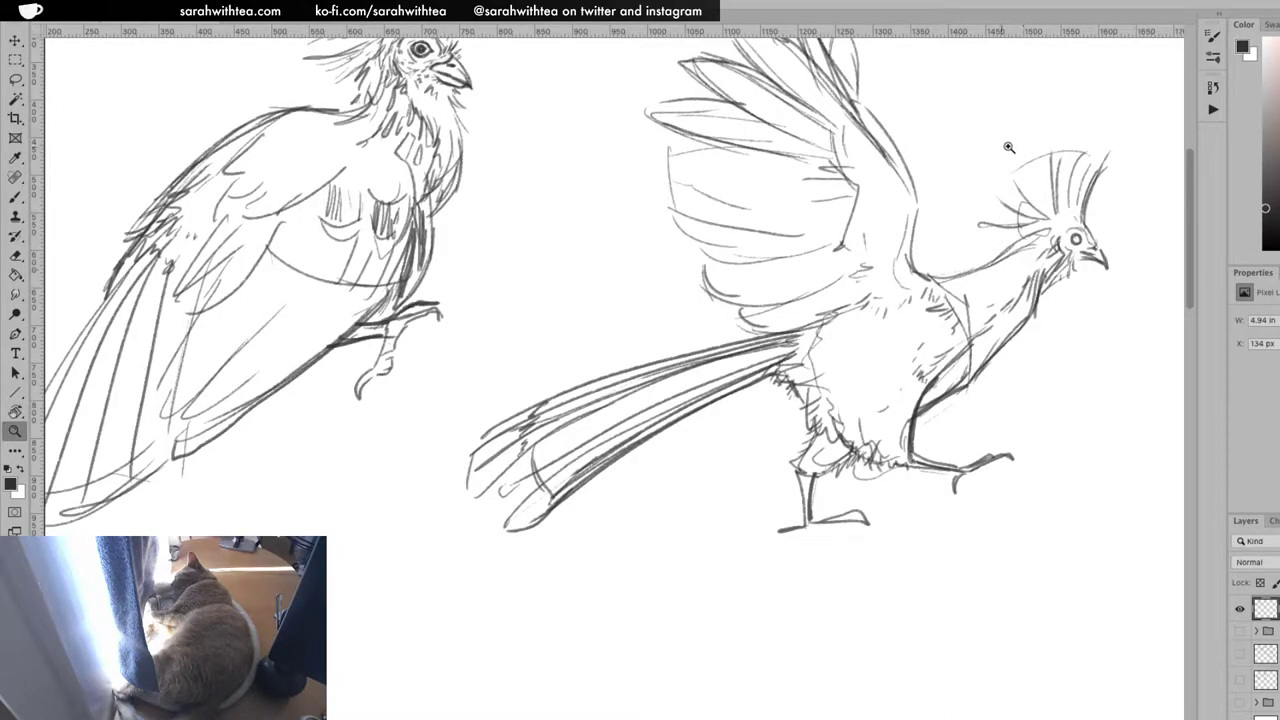
# Erase the curved guideline around the crest of the running bird
pyautogui.press('e')
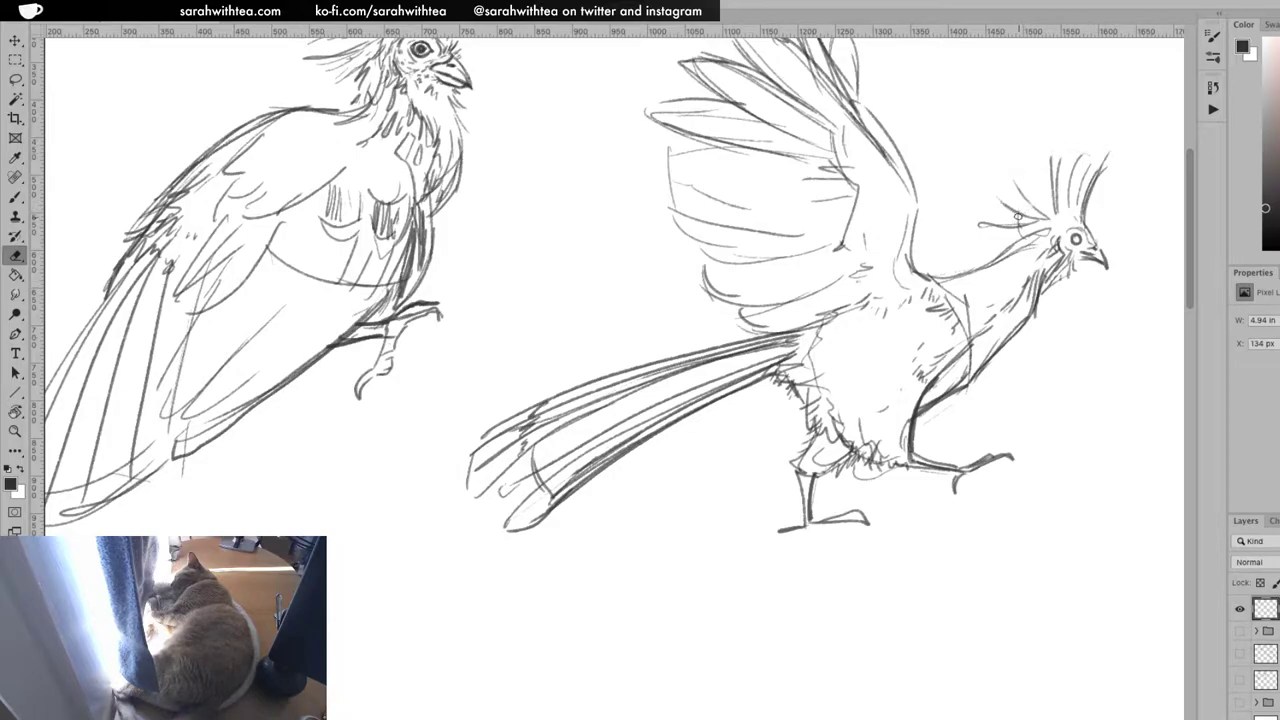
pyautogui.hscroll(5, 1037, 366)
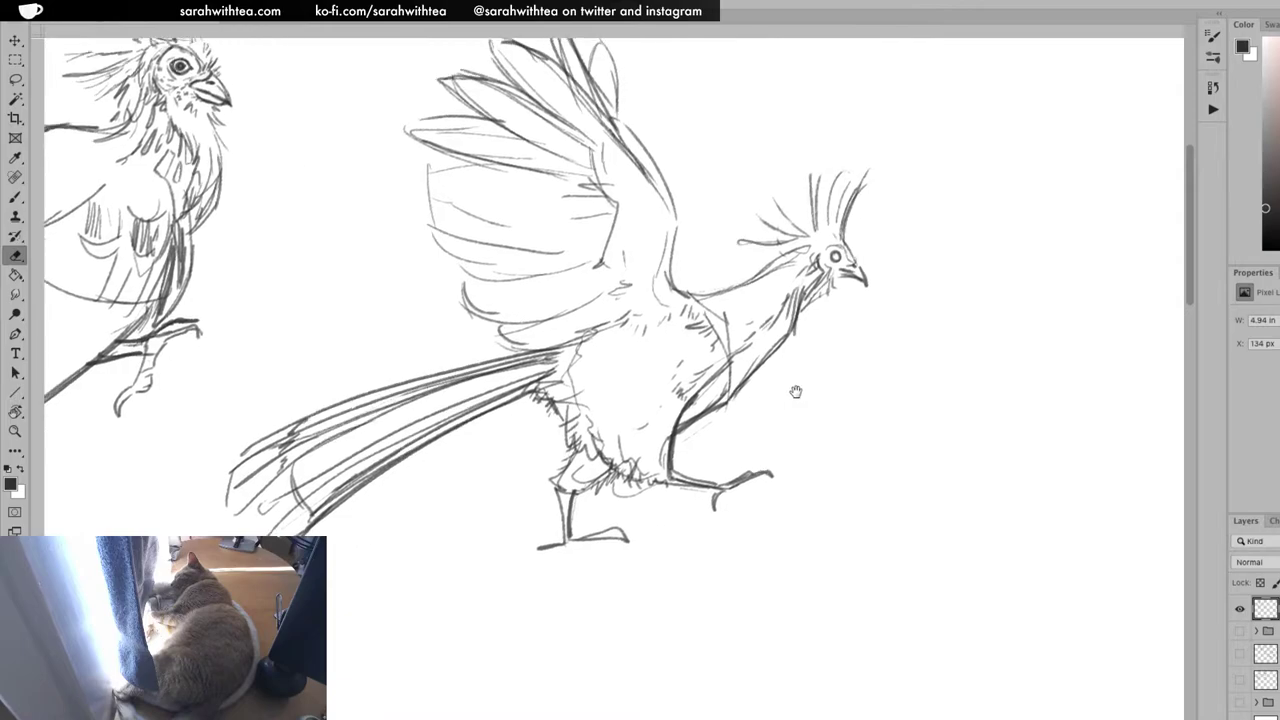
# Fill the bird's crest, rump, body, shoulder and neck with more short feather strokes
pyautogui.press('b')
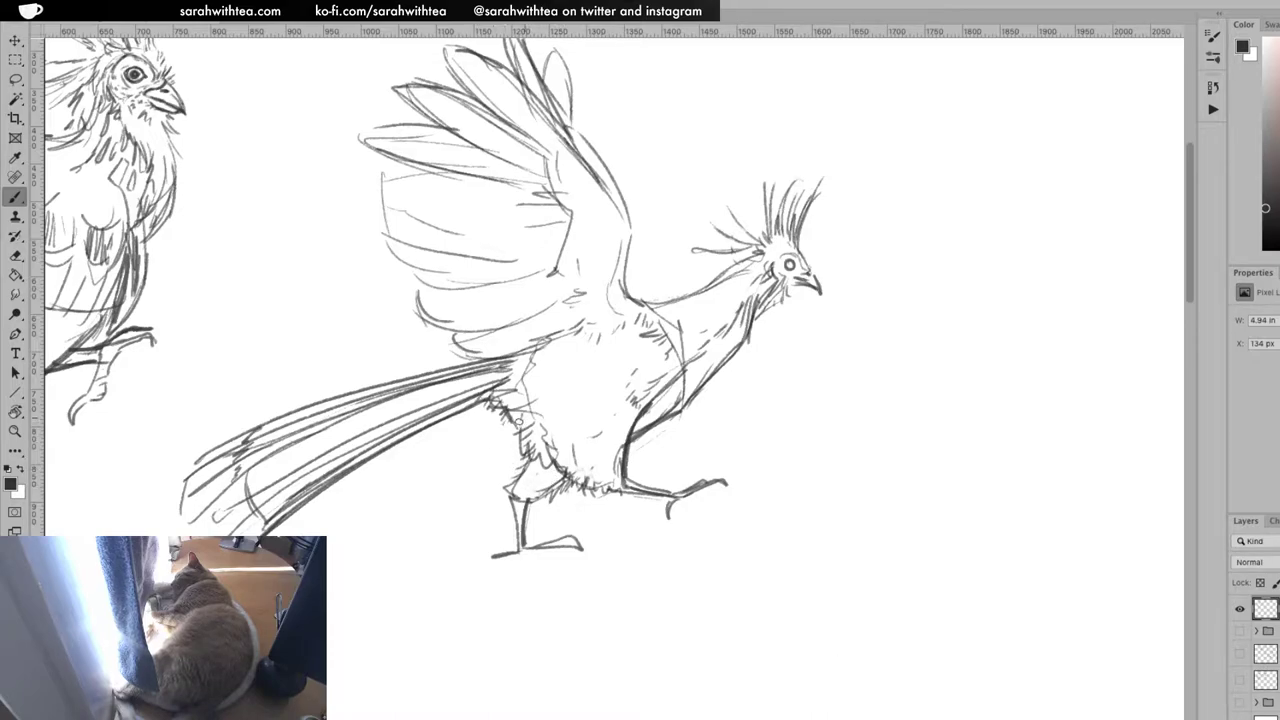
pyautogui.moveTo(479, 410)
pyautogui.mouseDown()
pyautogui.moveTo(524, 422)
pyautogui.moveTo(571, 392)
pyautogui.moveTo(561, 411)
pyautogui.moveTo(594, 437)
pyautogui.moveTo(585, 376)
pyautogui.moveTo(549, 383)
pyautogui.moveTo(606, 385)
pyautogui.moveTo(598, 401)
pyautogui.moveTo(612, 410)
pyautogui.moveTo(613, 351)
pyautogui.moveTo(617, 368)
pyautogui.mouseUp()
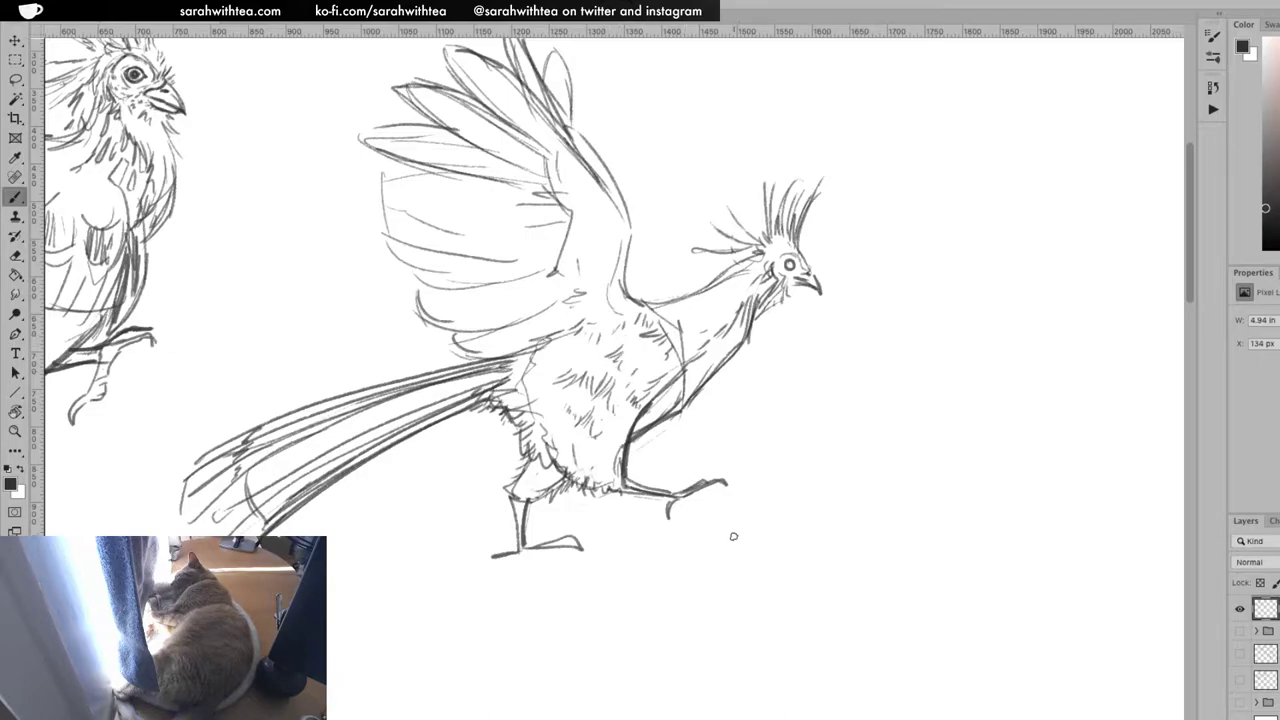
pyautogui.moveTo(632, 310)
pyautogui.mouseDown()
pyautogui.moveTo(676, 326)
pyautogui.moveTo(669, 376)
pyautogui.mouseUp()
pyautogui.moveTo(702, 322)
pyautogui.mouseDown()
pyautogui.moveTo(724, 302)
pyautogui.moveTo(697, 338)
pyautogui.moveTo(734, 305)
pyautogui.mouseUp()
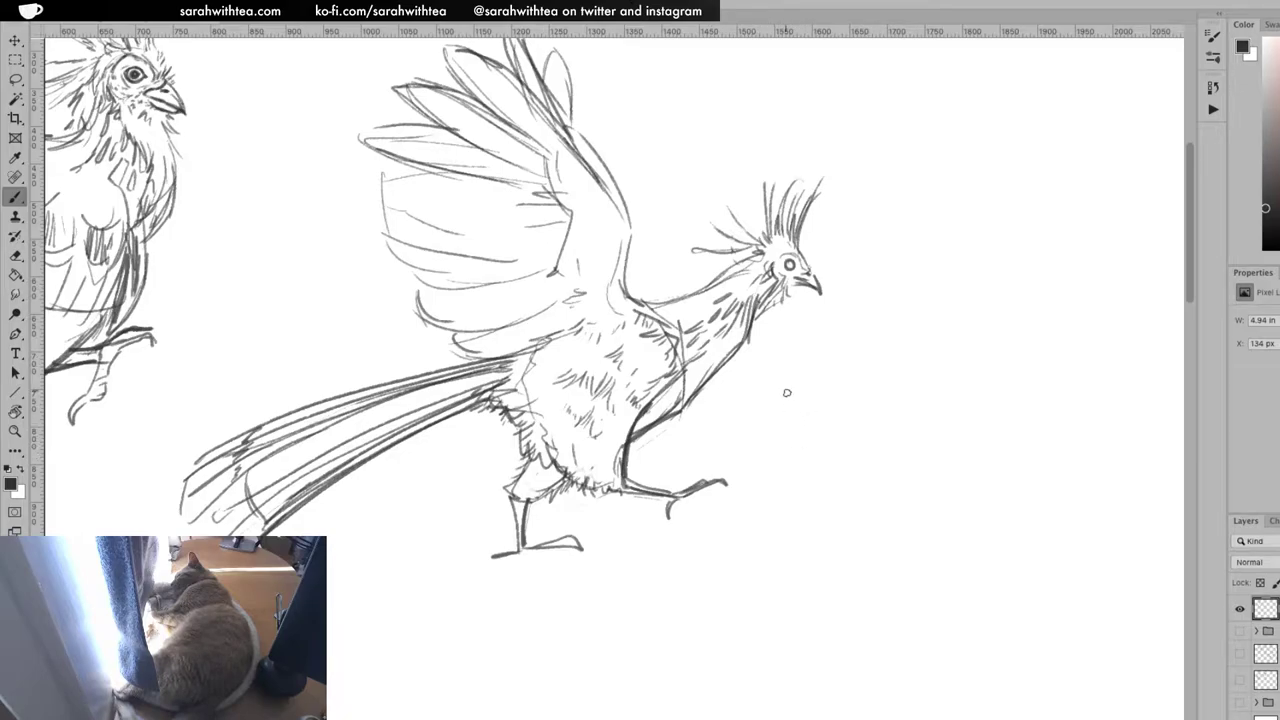
# Erase the small rounded feather in front of the raised wing's tip
pyautogui.press('z')
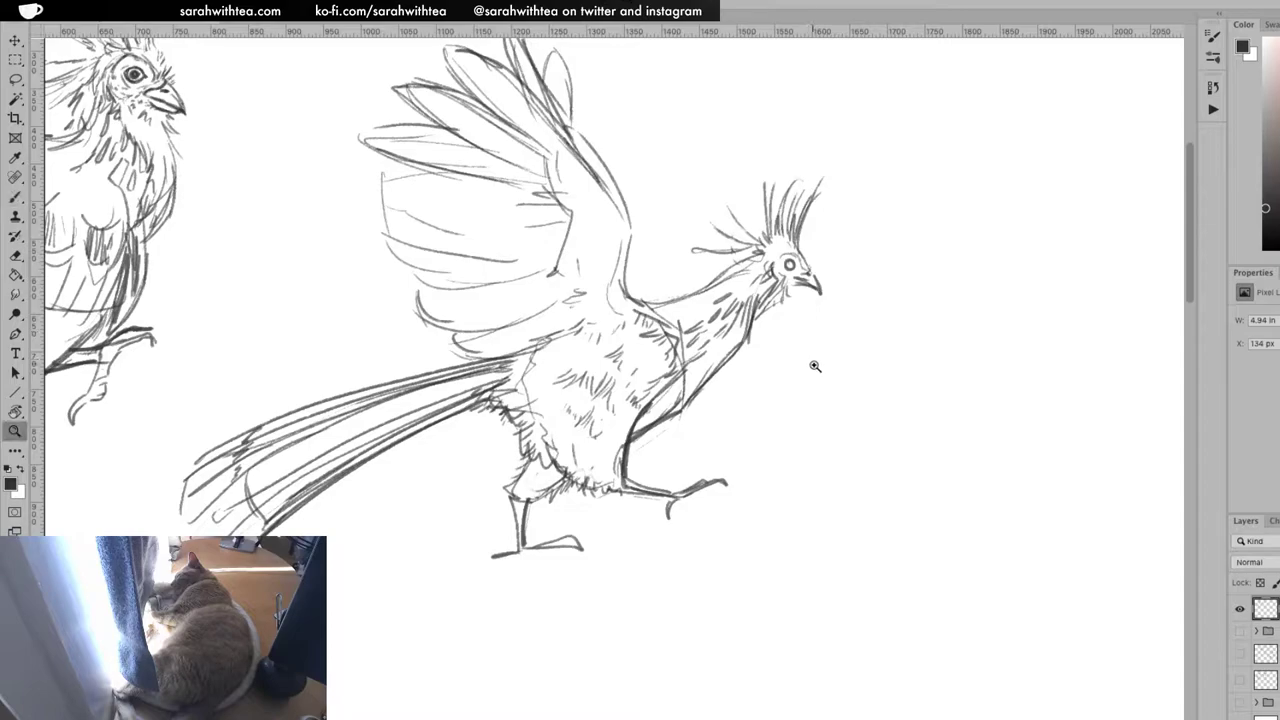
pyautogui.keyDown('alt'); pyautogui.click(816, 366); pyautogui.keyUp('alt')
pyautogui.keyDown('alt'); pyautogui.click(816, 368); pyautogui.keyUp('alt')
pyautogui.keyDown('alt'); pyautogui.click(820, 372); pyautogui.keyUp('alt')
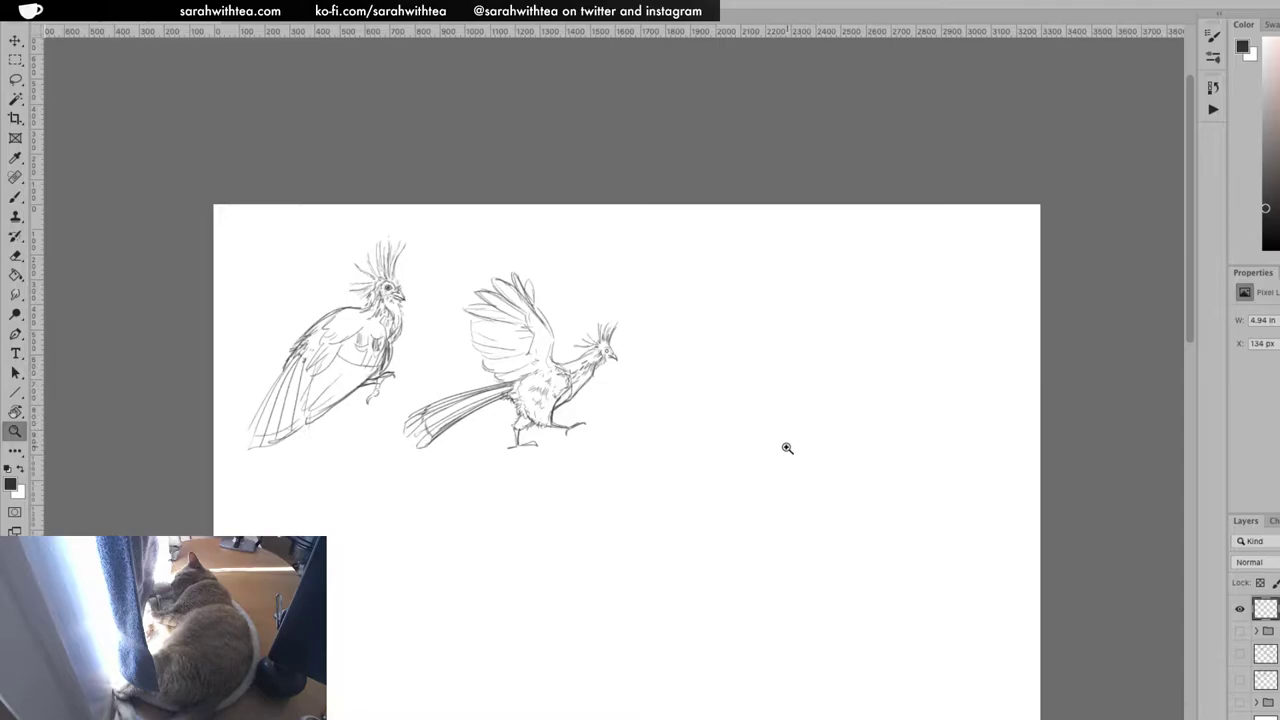
pyautogui.press('r')
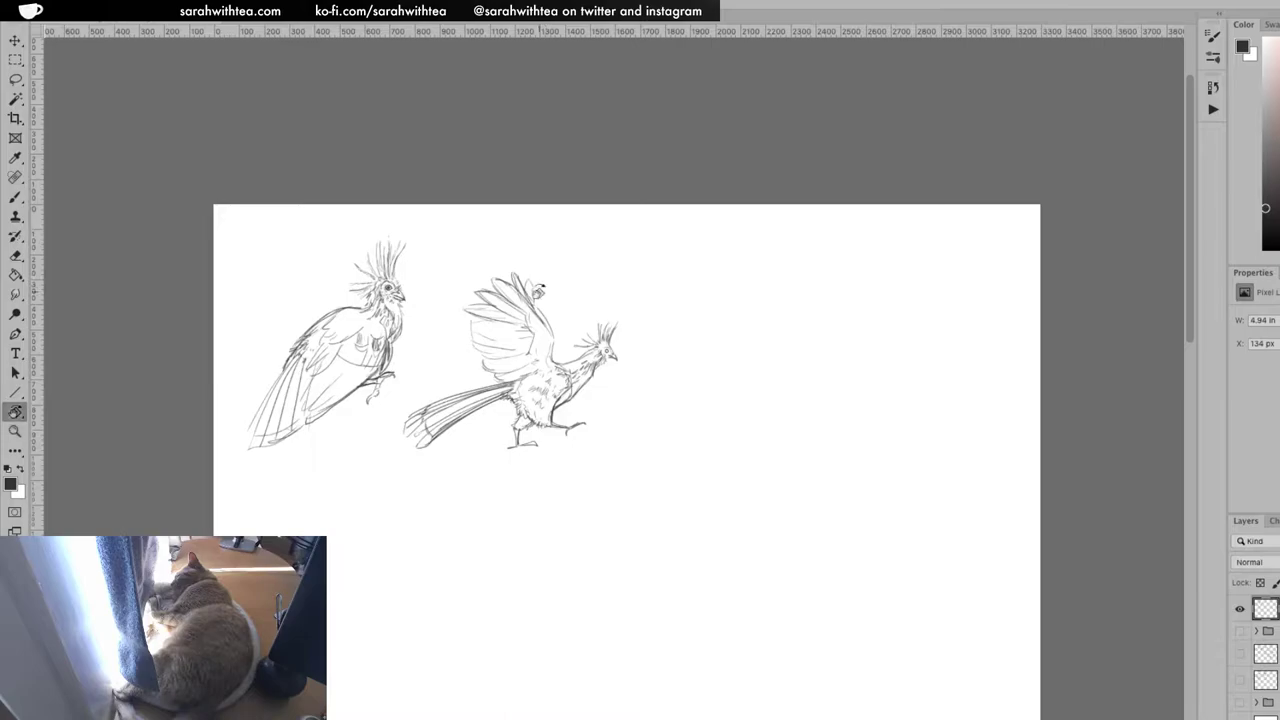
pyautogui.press('e')
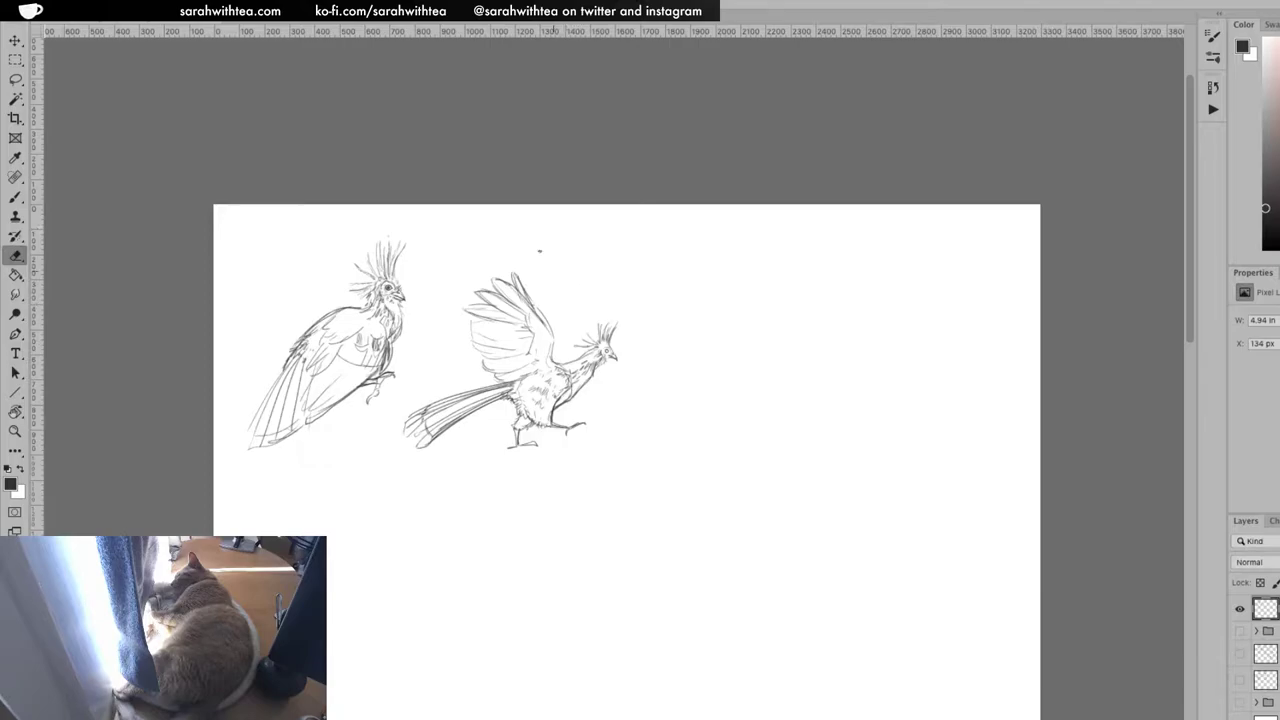
# Brush darker feather lines across the middle of the raised wing
pyautogui.press('b')
pyautogui.moveTo(468, 322); pyautogui.dragTo(486, 321)
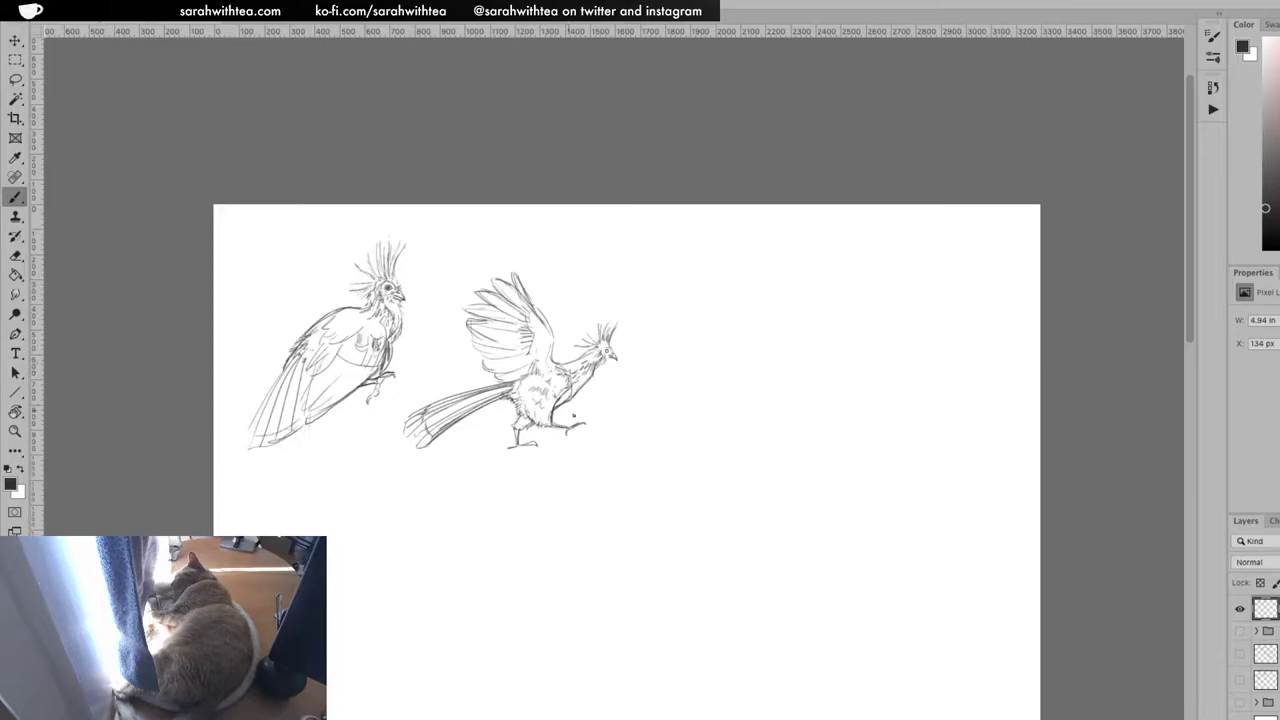
# Fill the running bird's neck and nape with short feather strokes and add small strokes above its eye
pyautogui.press('z')
pyautogui.click(627, 386)
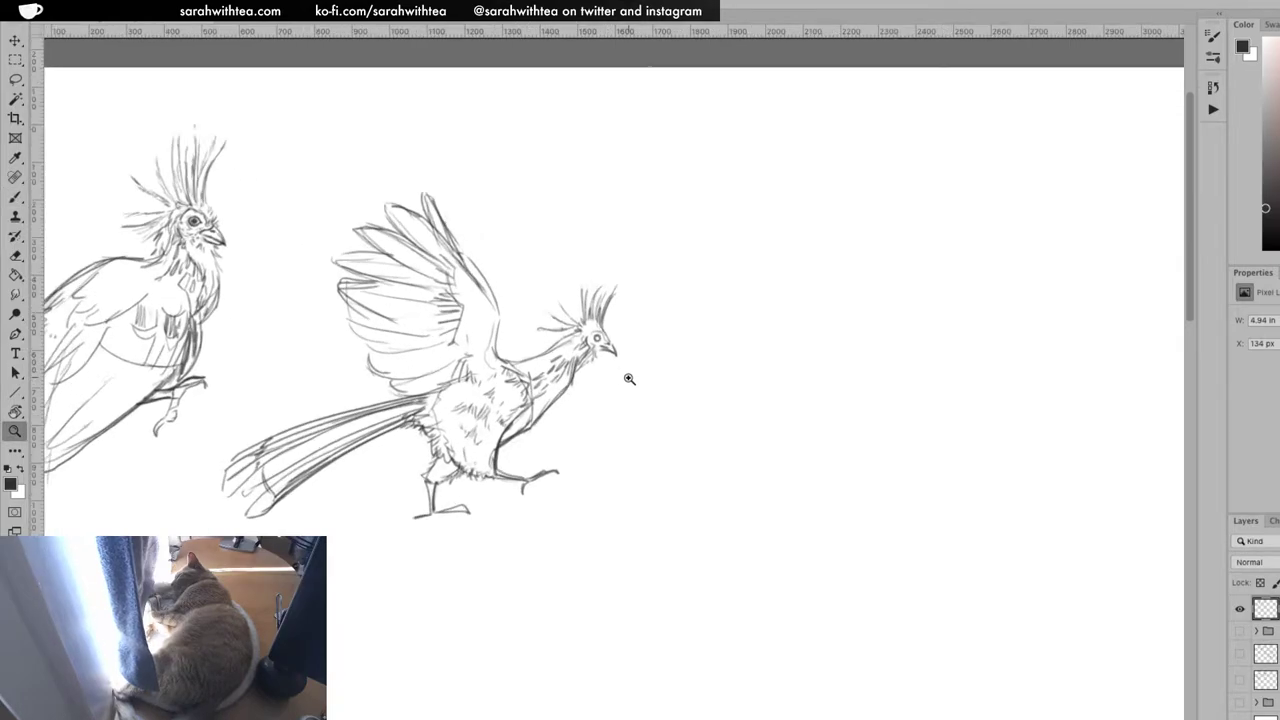
pyautogui.click(627, 387)
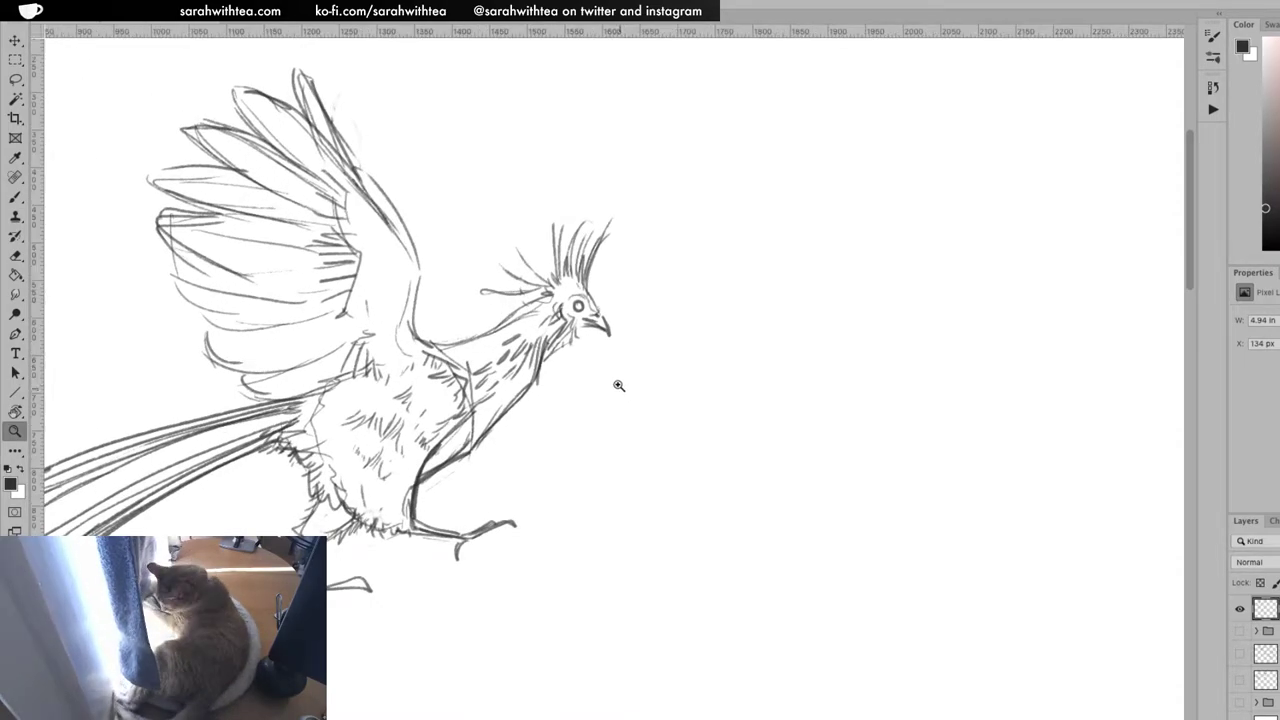
pyautogui.click(568, 300)
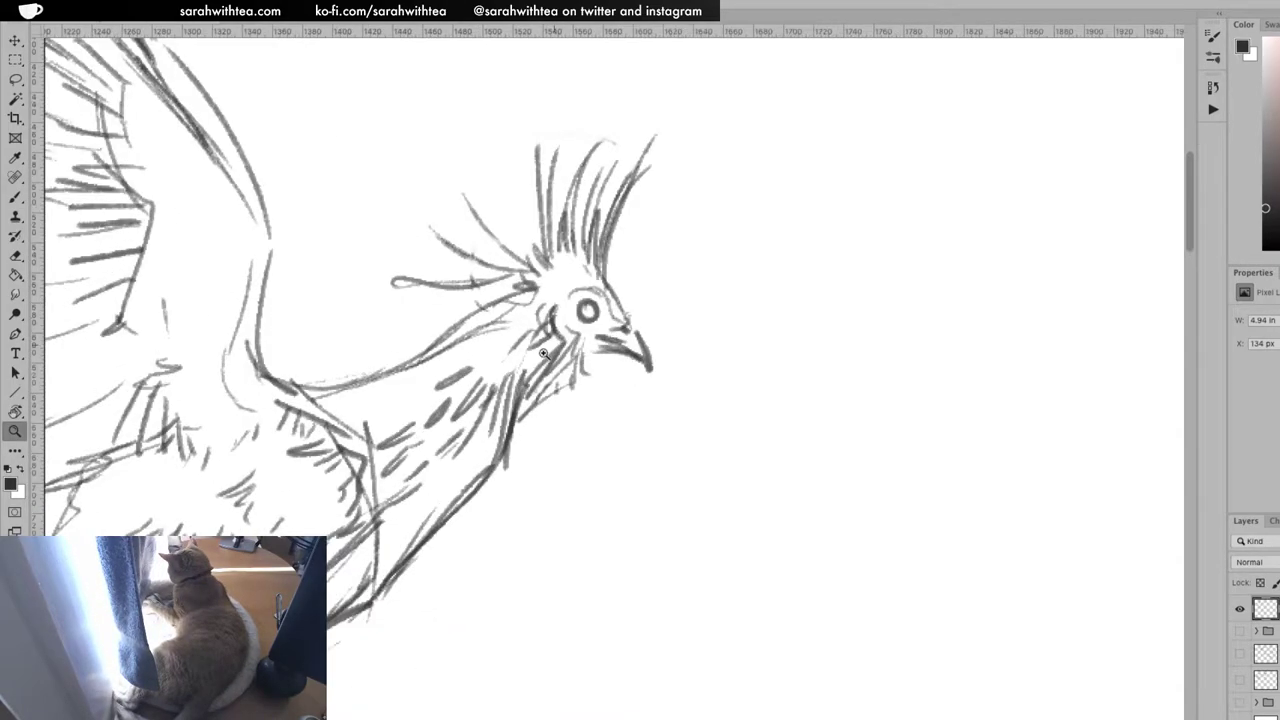
pyautogui.press('b')
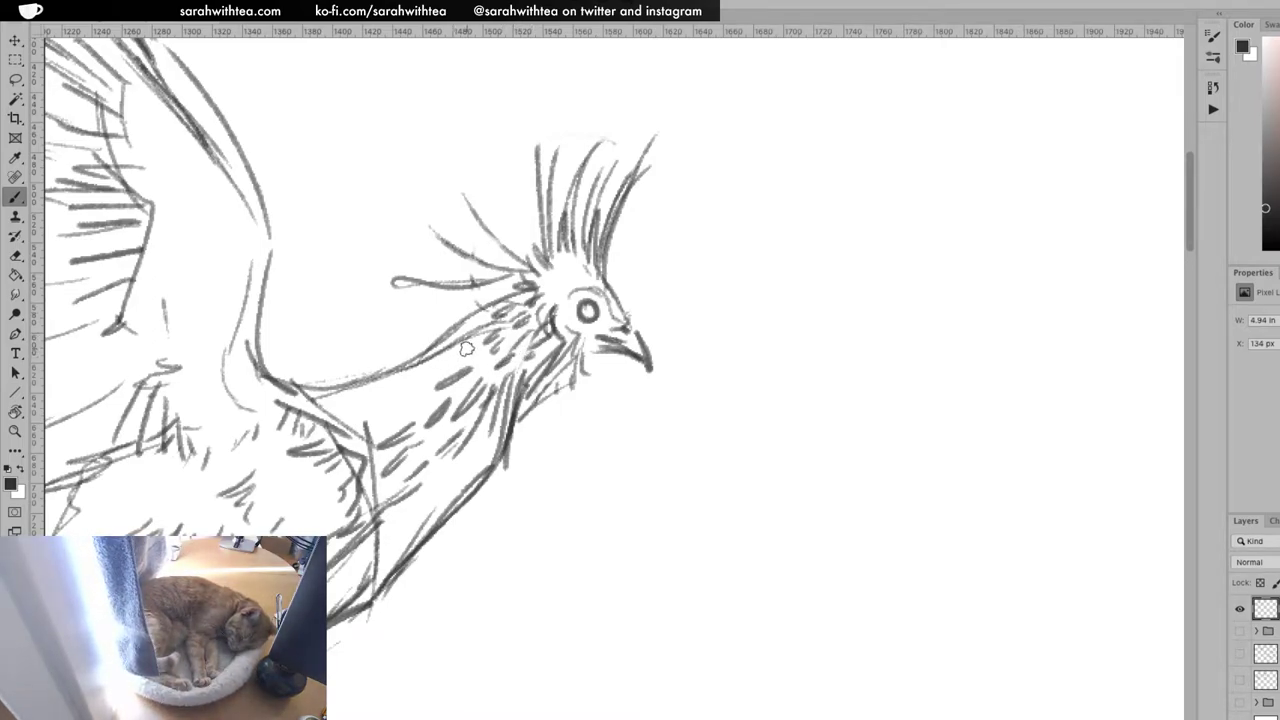
pyautogui.moveTo(393, 406); pyautogui.dragTo(420, 389)
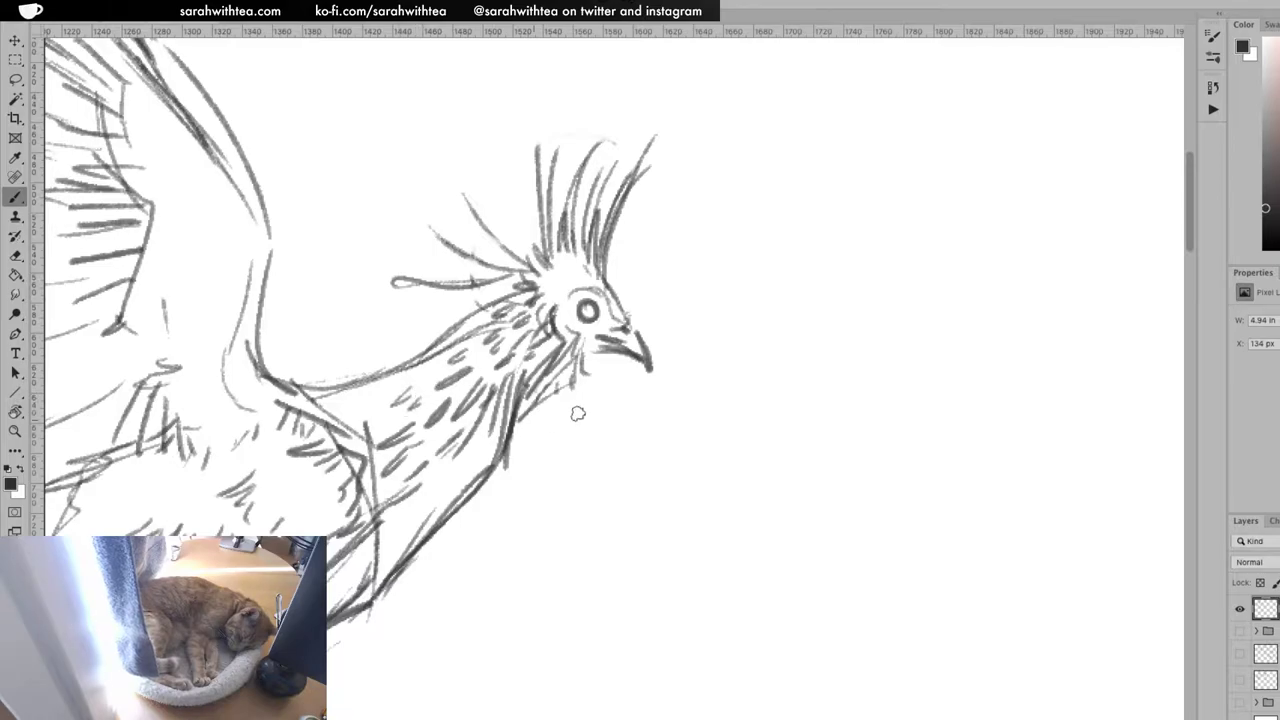
pyautogui.moveTo(562, 280); pyautogui.dragTo(573, 276)
pyautogui.moveTo(582, 276); pyautogui.dragTo(593, 281)
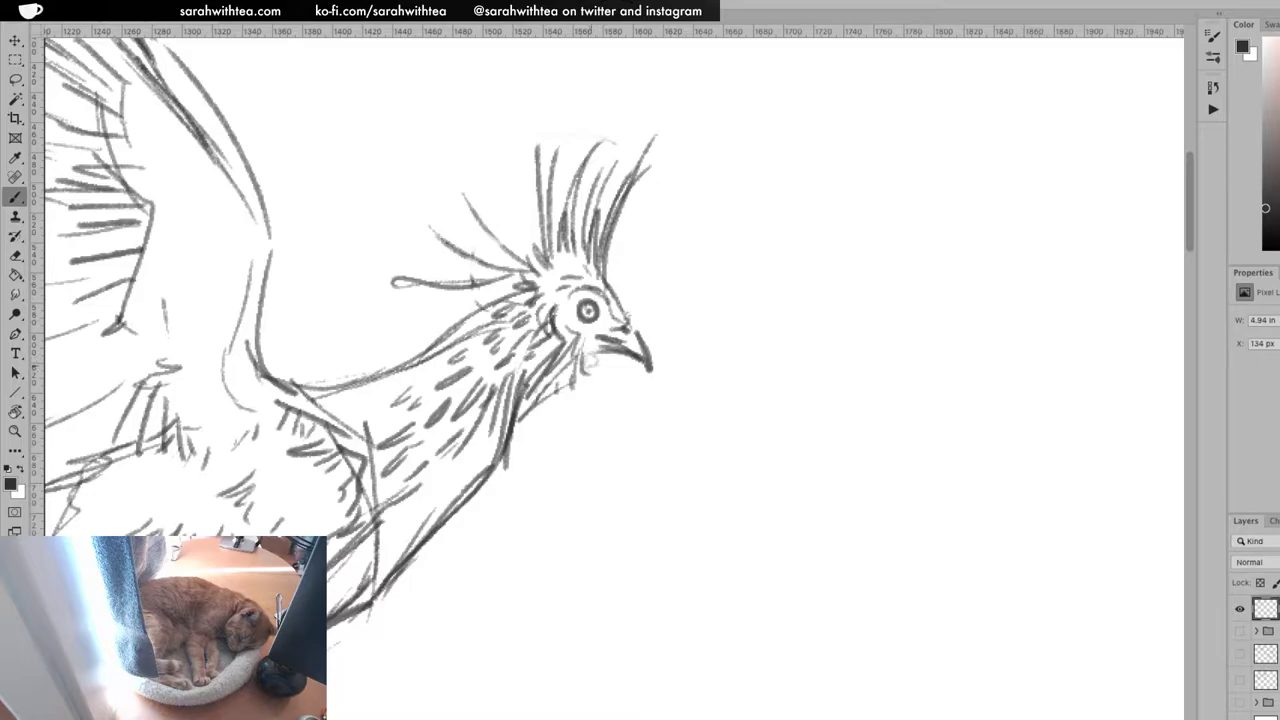
# Thicken the toes of the running bird's feet with short brush strokes
pyautogui.press('z')
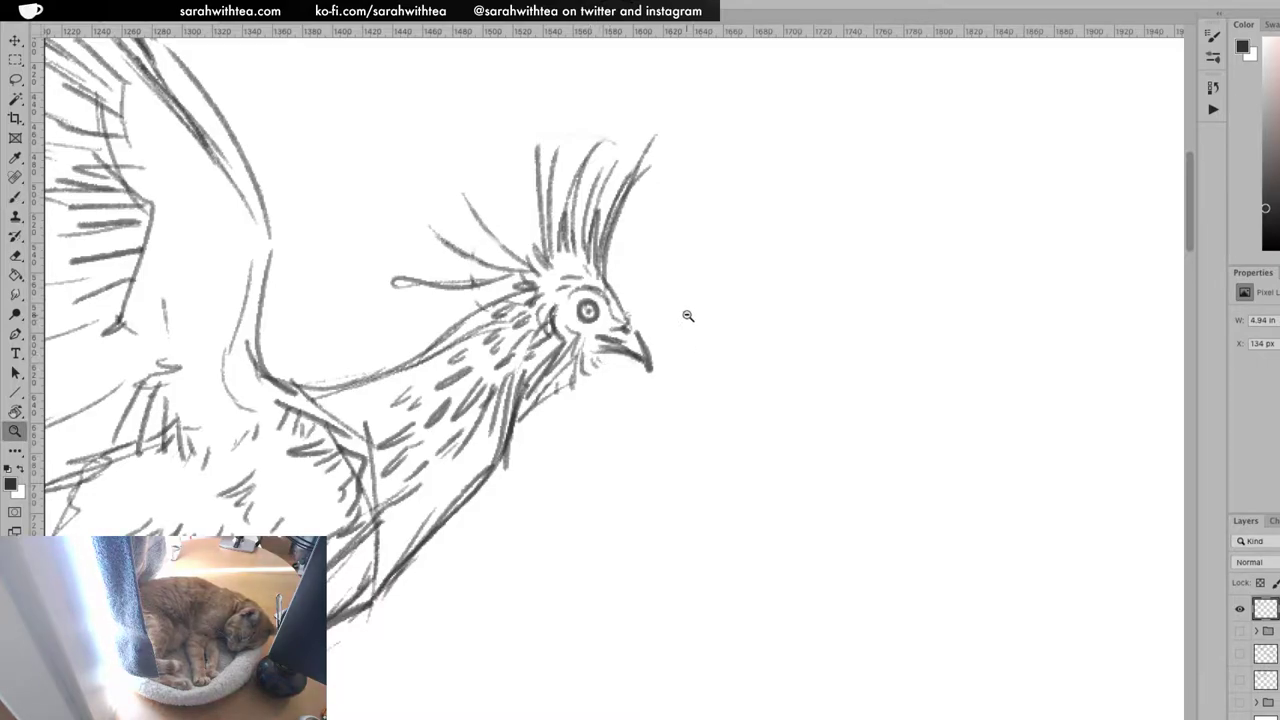
pyautogui.keyDown('alt'); pyautogui.click(694, 322); pyautogui.keyUp('alt')
pyautogui.keyDown('alt'); pyautogui.click(700, 324); pyautogui.keyUp('alt')
pyautogui.keyDown('alt'); pyautogui.click(718, 330); pyautogui.keyUp('alt')
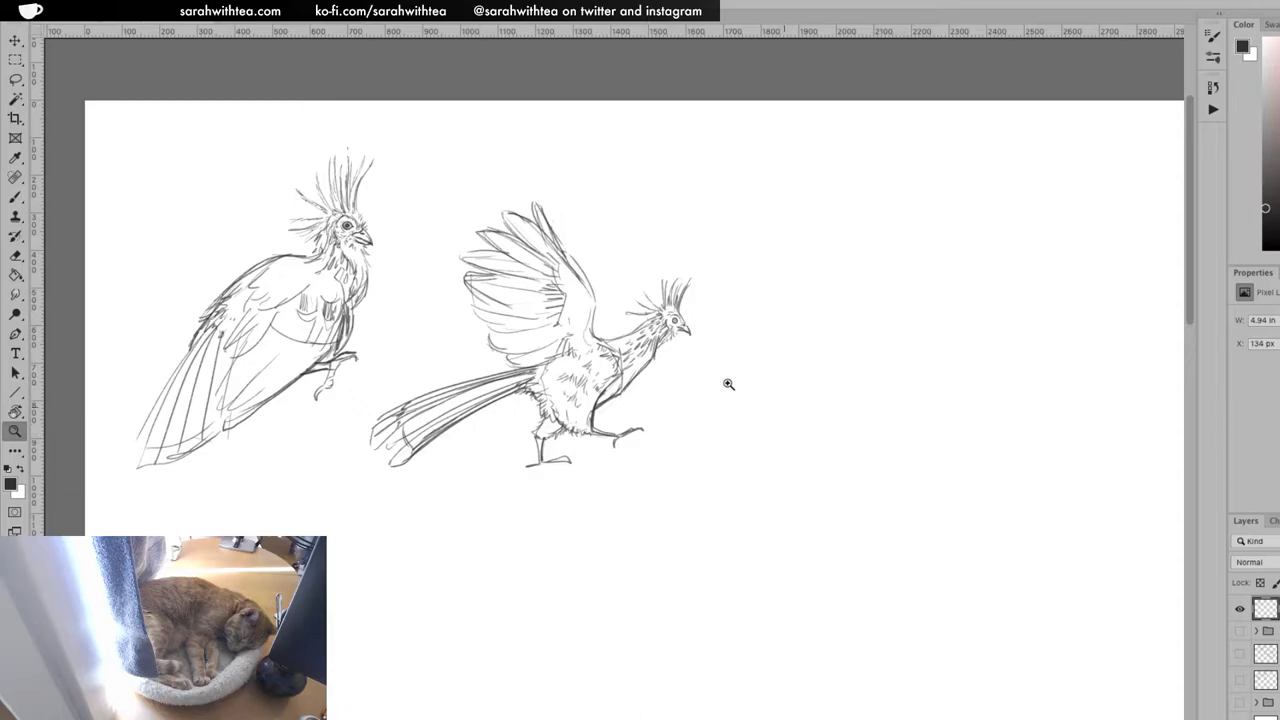
pyautogui.click(647, 399)
pyautogui.click(631, 398)
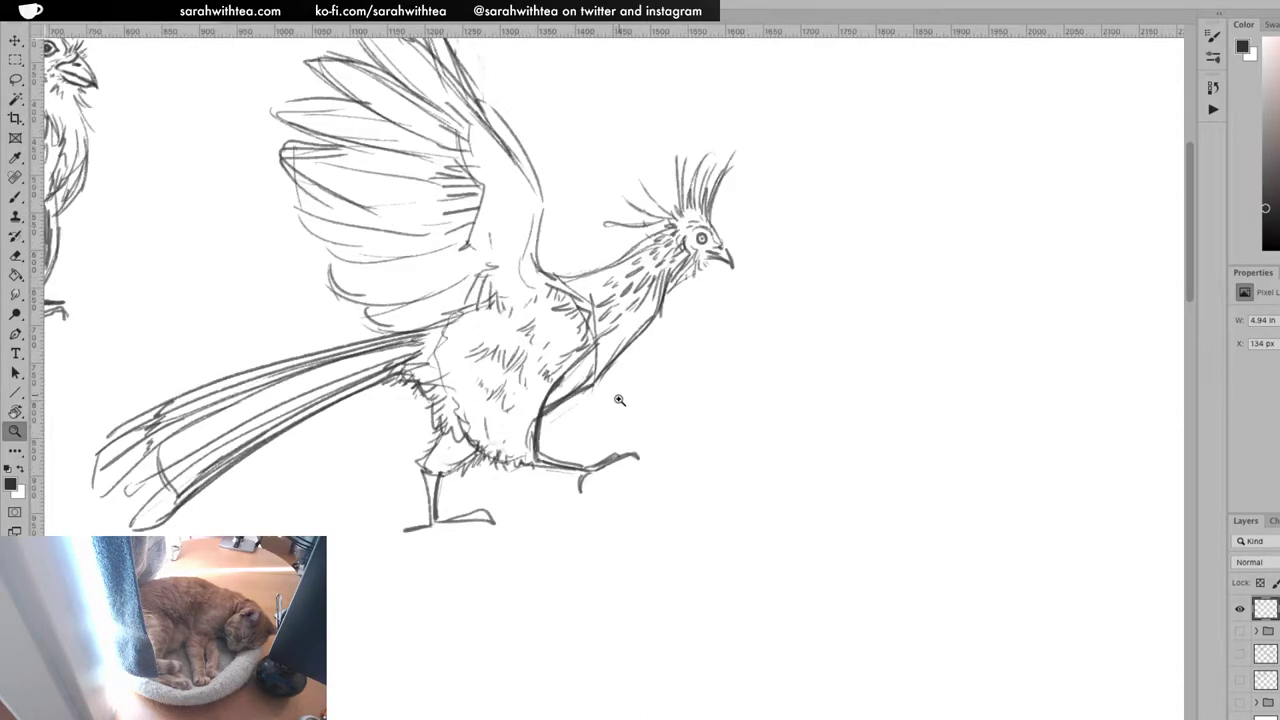
pyautogui.press('b')
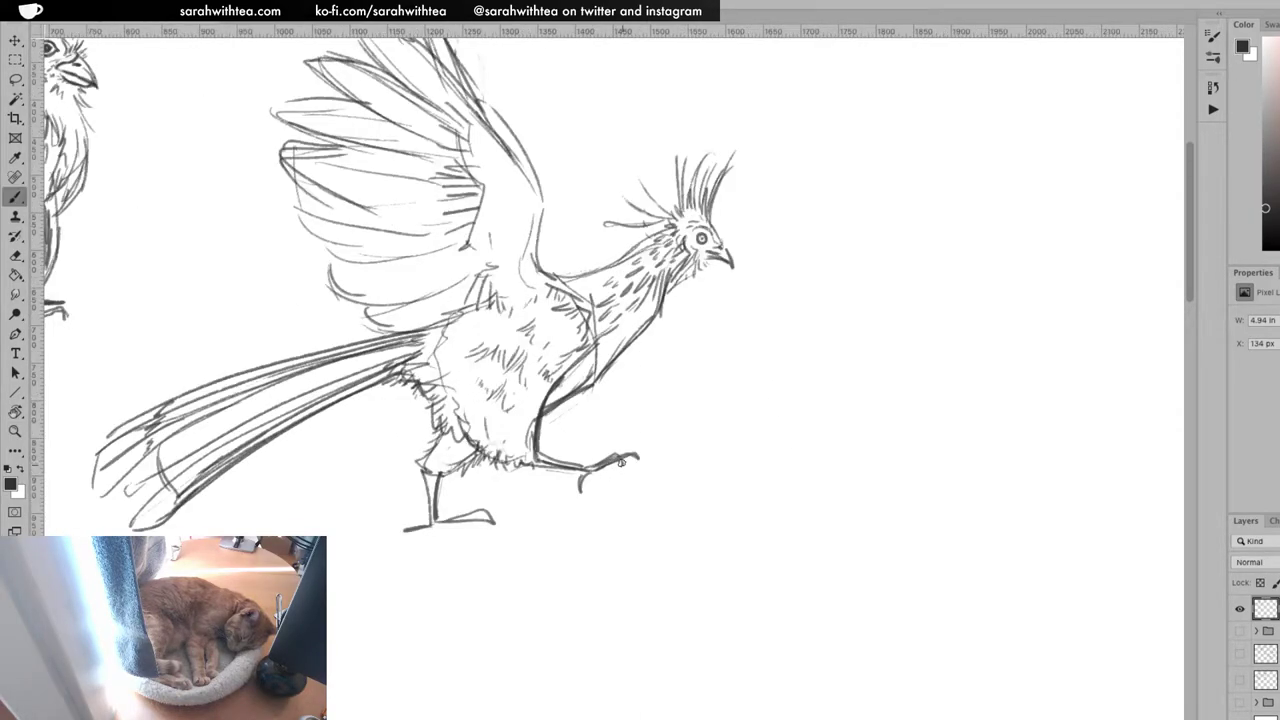
pyautogui.moveTo(436, 522); pyautogui.dragTo(483, 526)
# Sketch a curved left-facing beak with a nostril and lower edge in the blank area above the running bird's head
pyautogui.press('z')
pyautogui.keyDown('alt'); pyautogui.click(800, 383); pyautogui.keyUp('alt')
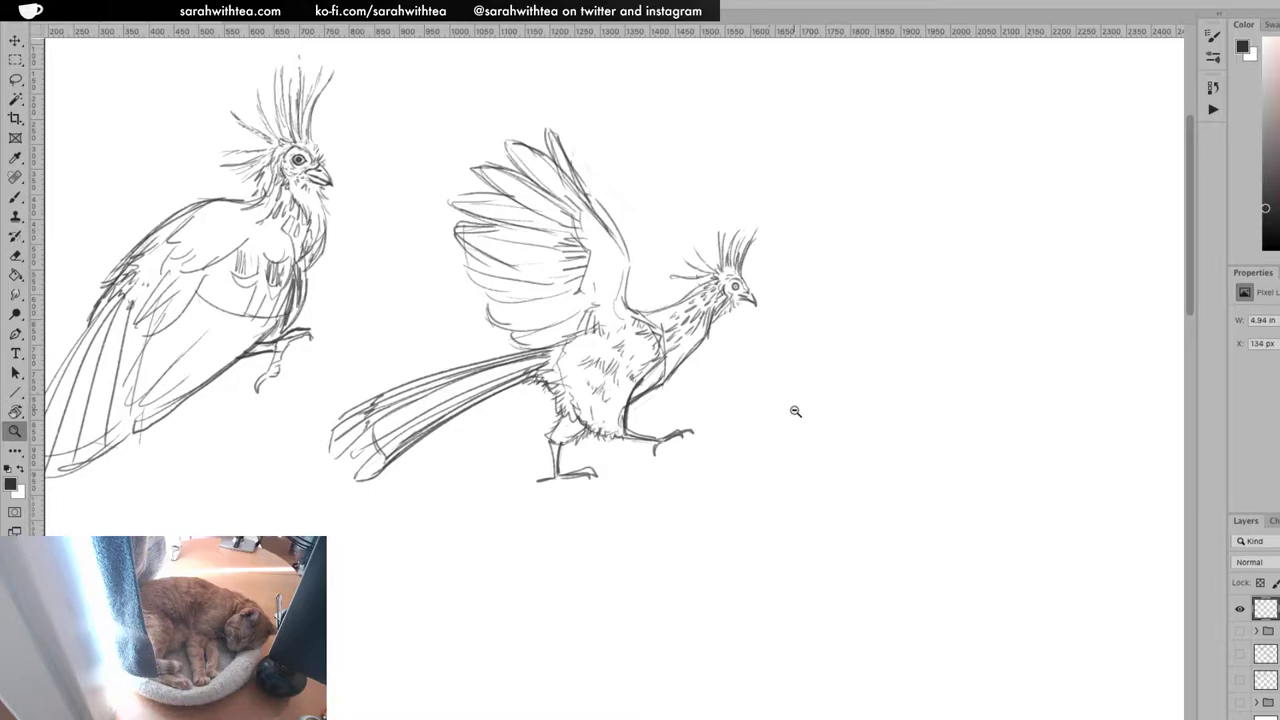
pyautogui.keyDown('alt'); pyautogui.click(796, 411); pyautogui.keyUp('alt')
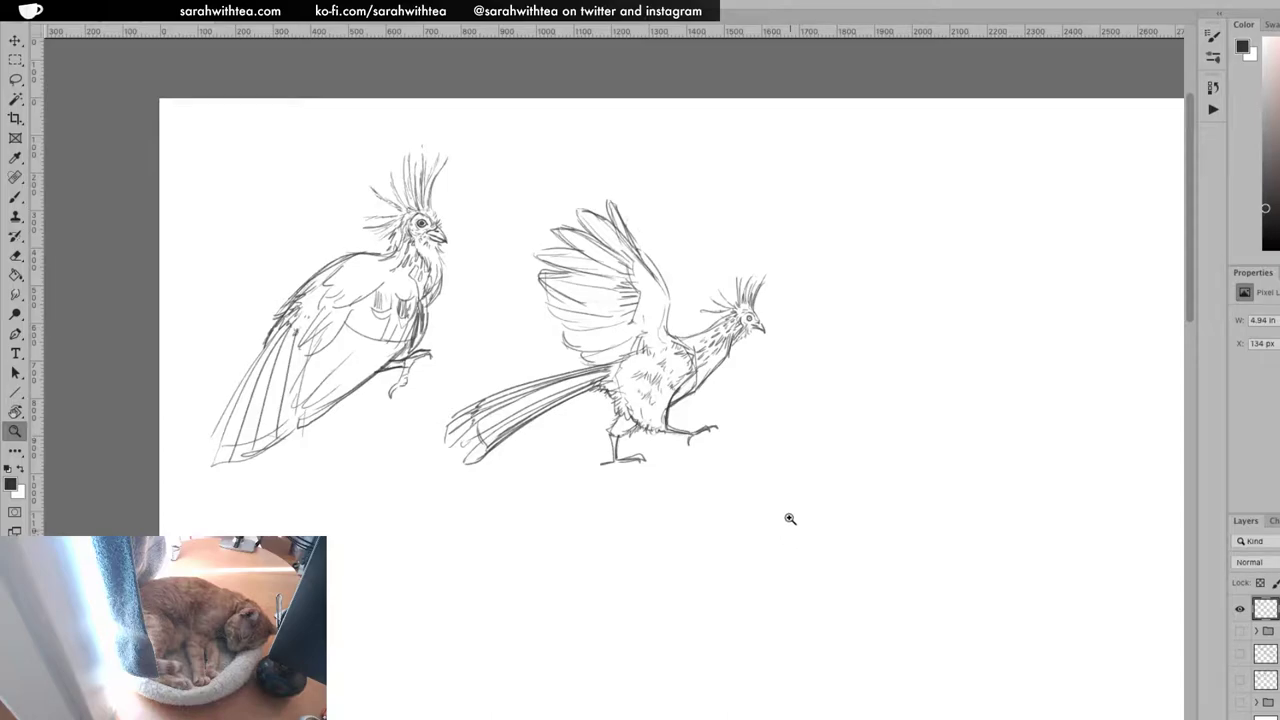
pyautogui.click(880, 358)
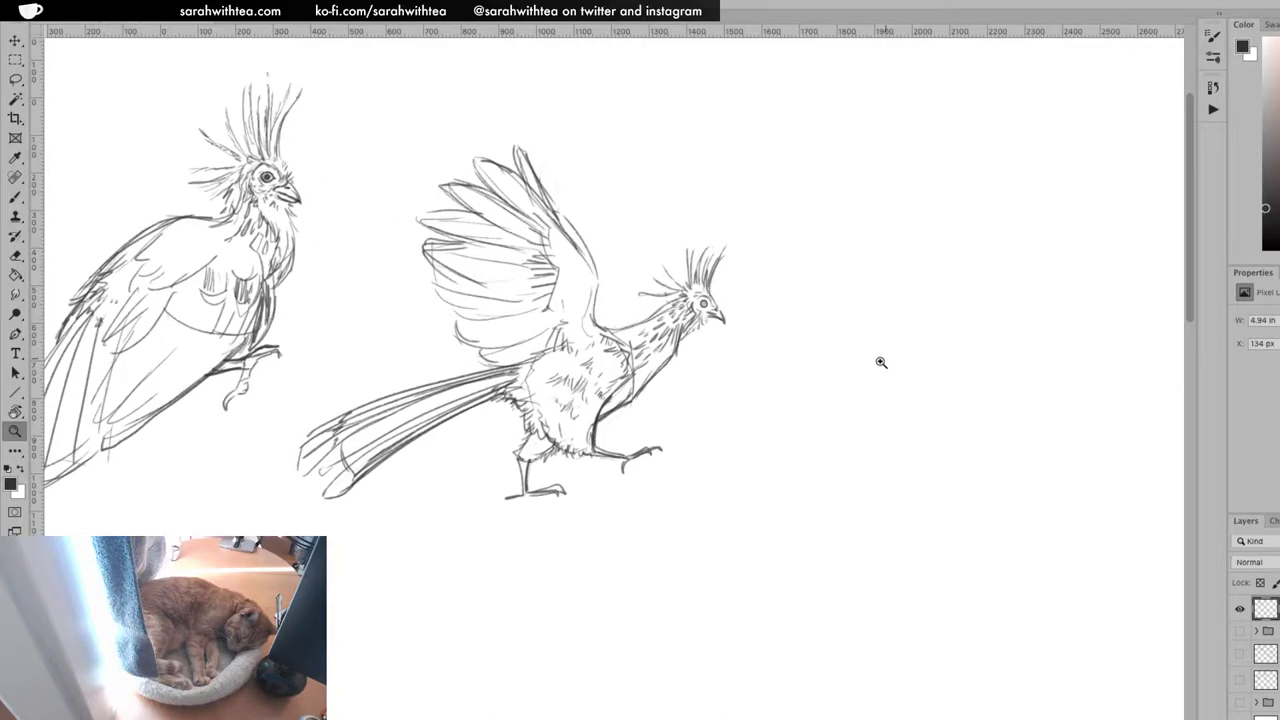
pyautogui.click(840, 348)
pyautogui.moveTo(837, 346); pyautogui.dragTo(654, 551)
pyautogui.hotkey('ctrl', 'r')
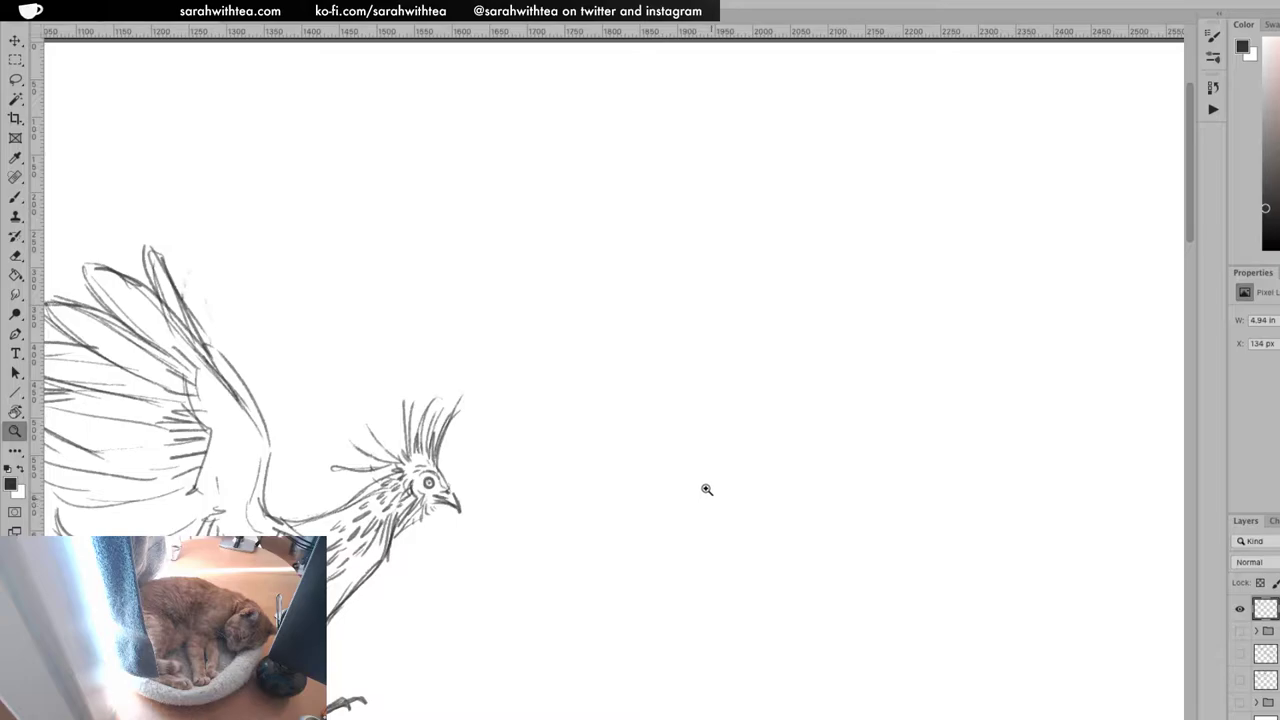
pyautogui.press('b')
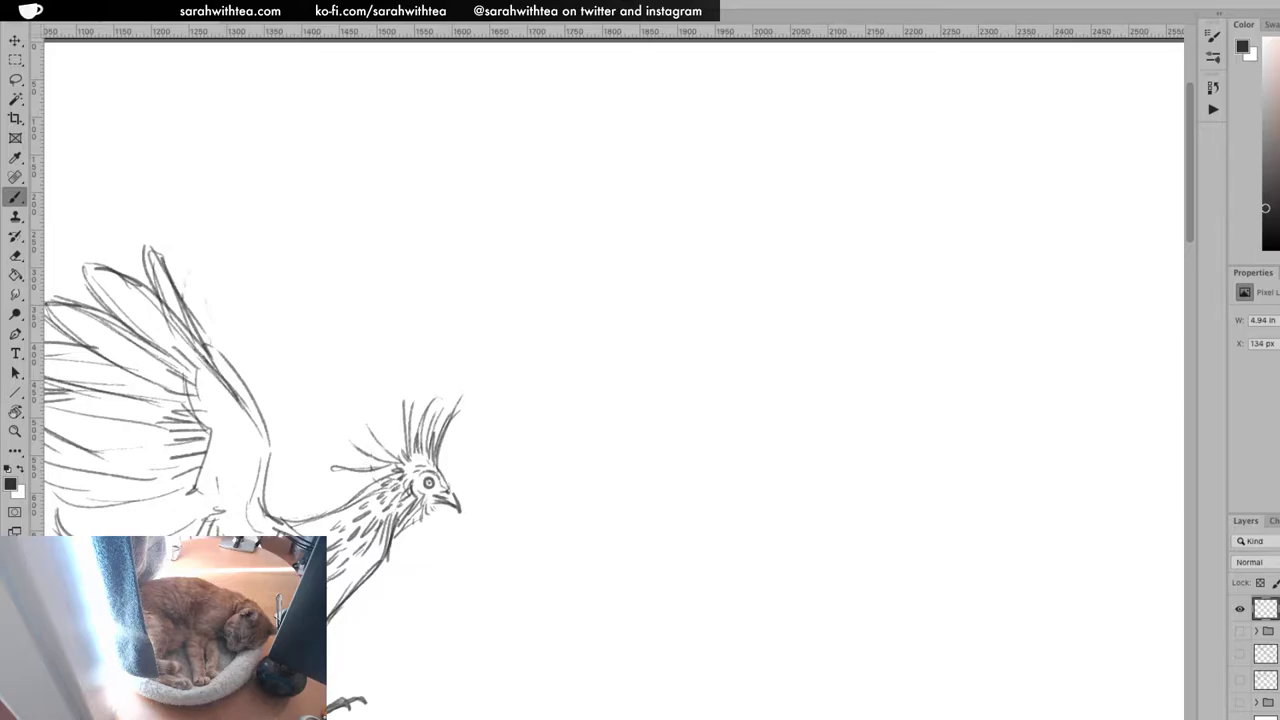
pyautogui.moveTo(464, 327); pyautogui.dragTo(1050, 312)
pyautogui.moveTo(1006, 248); pyautogui.dragTo(687, 332)
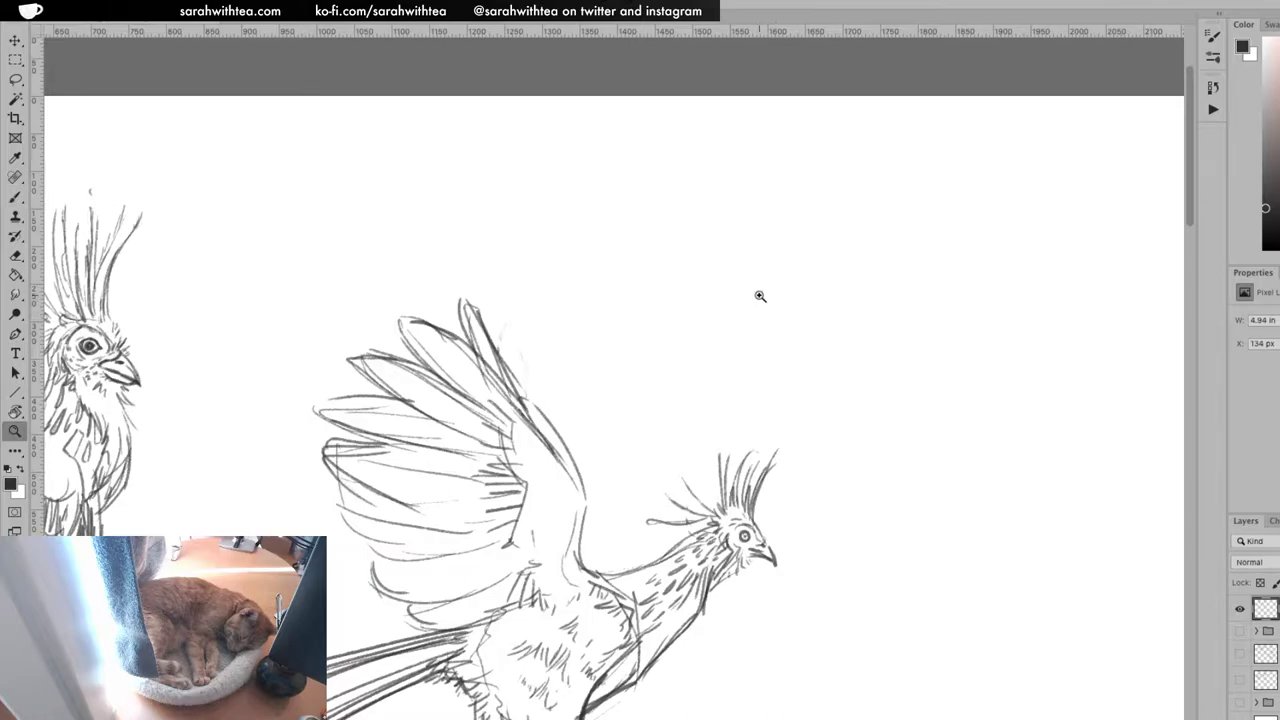
pyautogui.keyDown('ctrl'); pyautogui.click(763, 300); pyautogui.keyUp('ctrl')
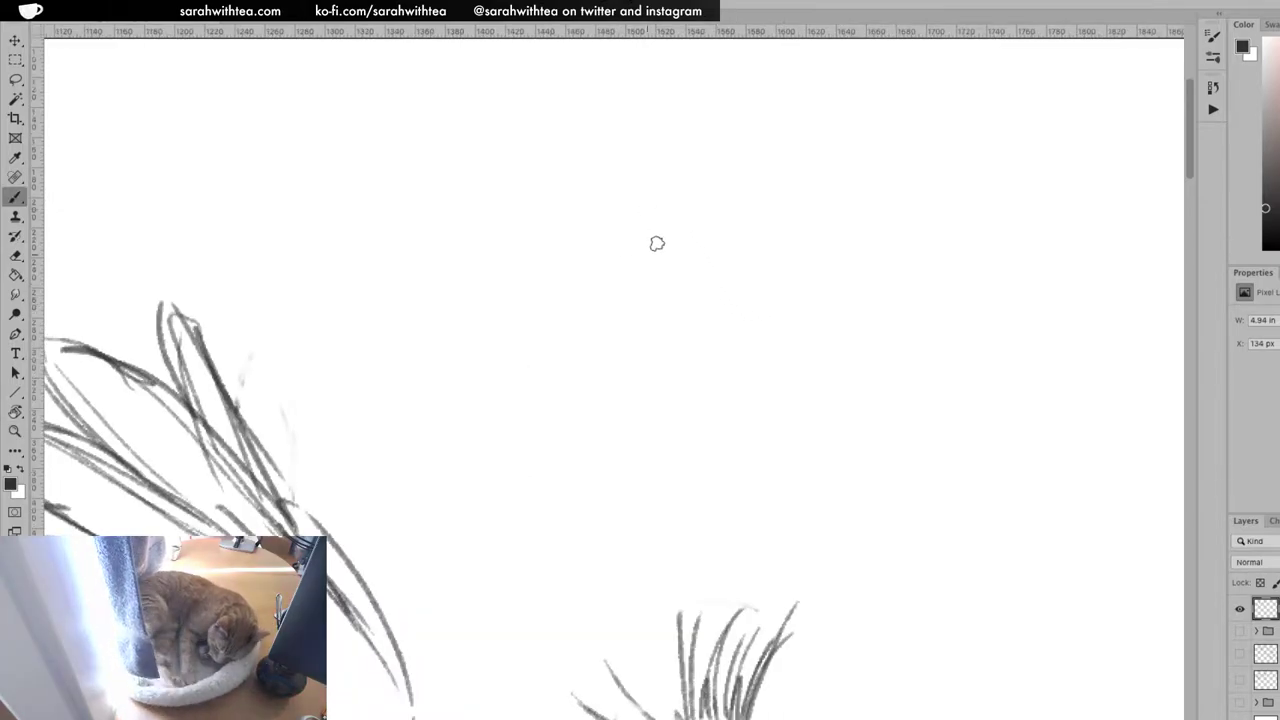
pyautogui.moveTo(634, 239)
pyautogui.mouseDown()
pyautogui.moveTo(574, 300)
pyautogui.moveTo(603, 258)
pyautogui.moveTo(574, 306)
pyautogui.moveTo(667, 278)
pyautogui.mouseUp()
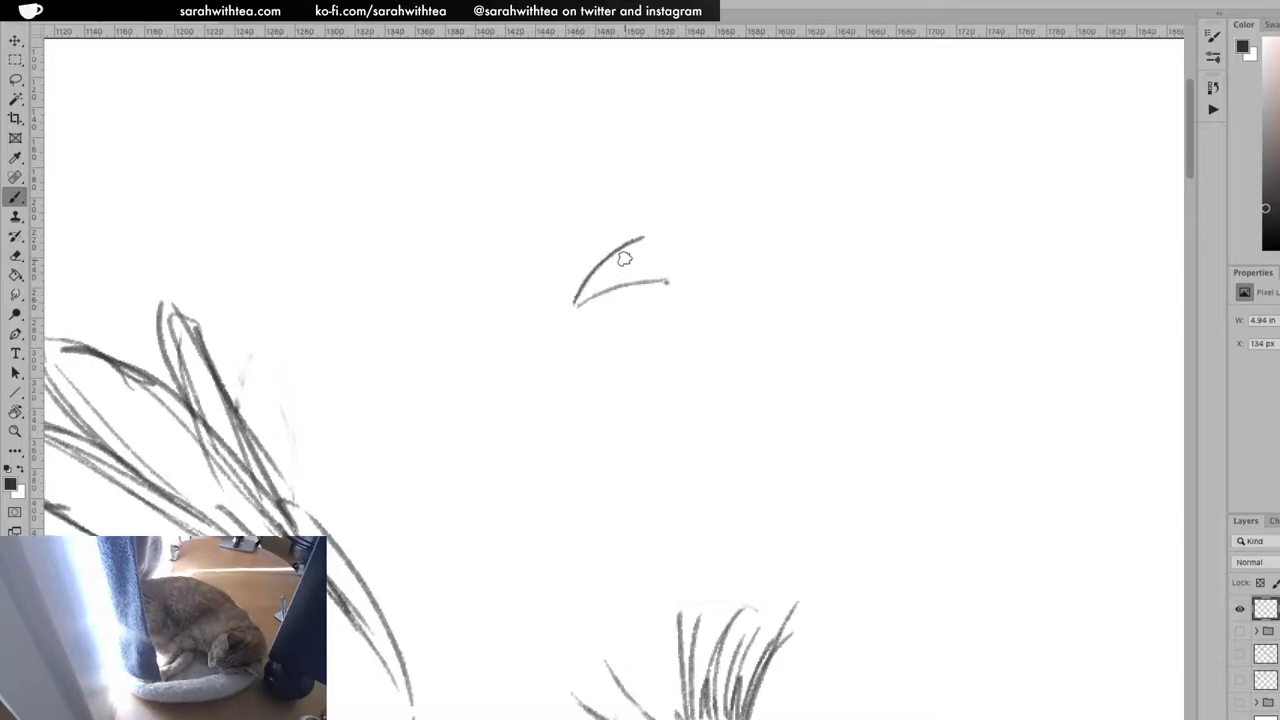
pyautogui.moveTo(628, 262)
pyautogui.mouseDown()
pyautogui.moveTo(574, 312)
pyautogui.moveTo(668, 290)
pyautogui.mouseUp()
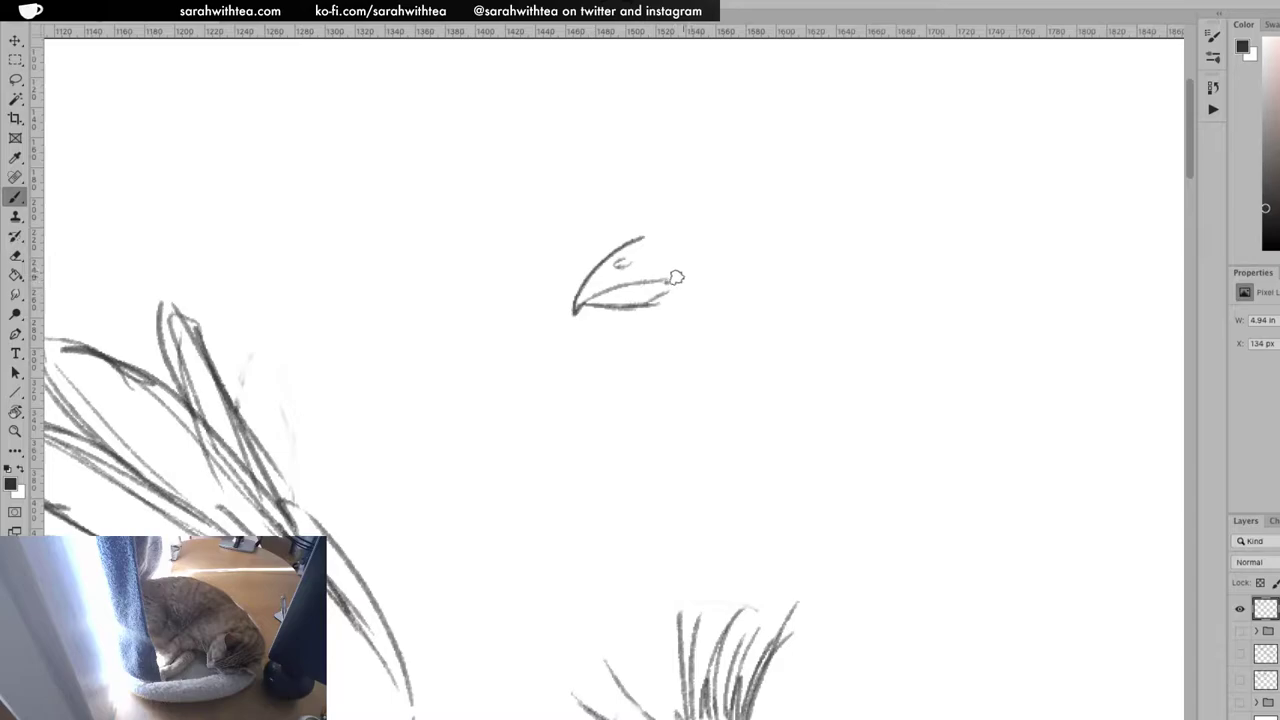
# Clean up and redraw the lower edge of the new beak, and darken its mouth line
pyautogui.press('r')
pyautogui.moveTo(657, 286); pyautogui.dragTo(664, 286)
pyautogui.press('e')
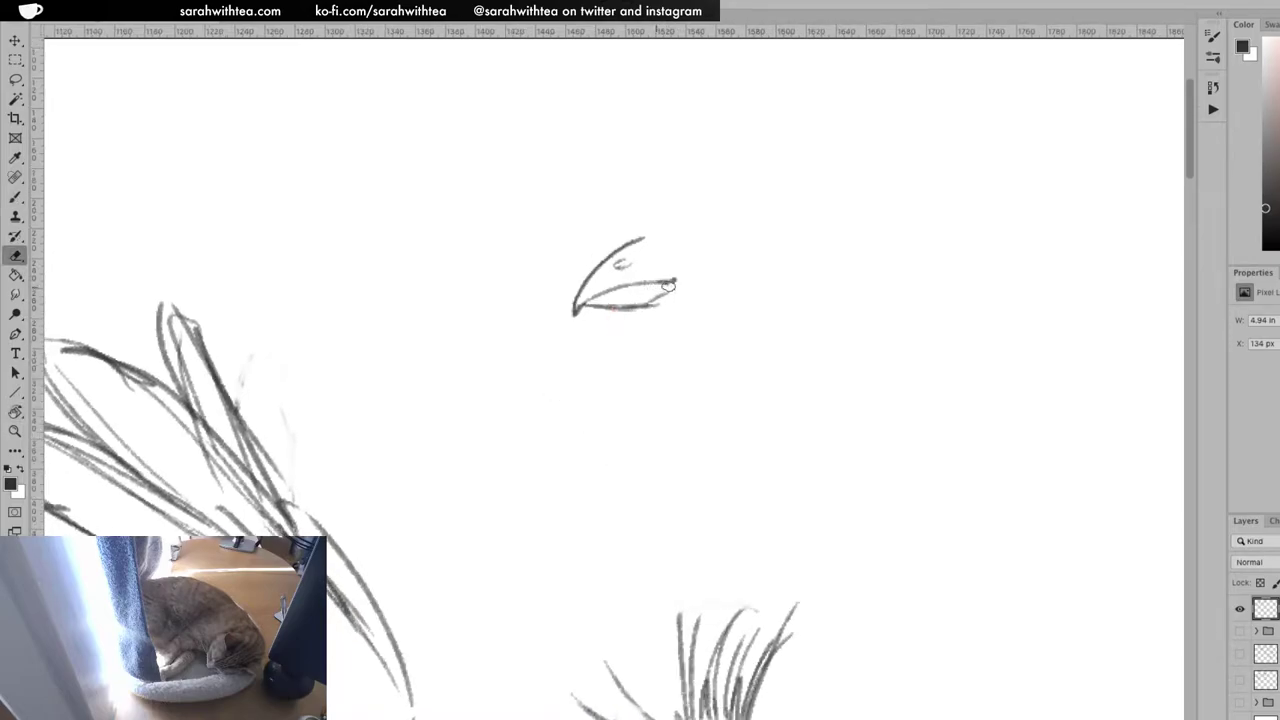
pyautogui.press('b')
pyautogui.moveTo(670, 285)
pyautogui.mouseDown()
pyautogui.moveTo(584, 307)
pyautogui.moveTo(639, 311)
pyautogui.moveTo(640, 298)
pyautogui.moveTo(626, 315)
pyautogui.moveTo(638, 297)
pyautogui.moveTo(596, 300)
pyautogui.moveTo(646, 298)
pyautogui.moveTo(586, 311)
pyautogui.moveTo(631, 307)
pyautogui.mouseUp()
pyautogui.press('e')
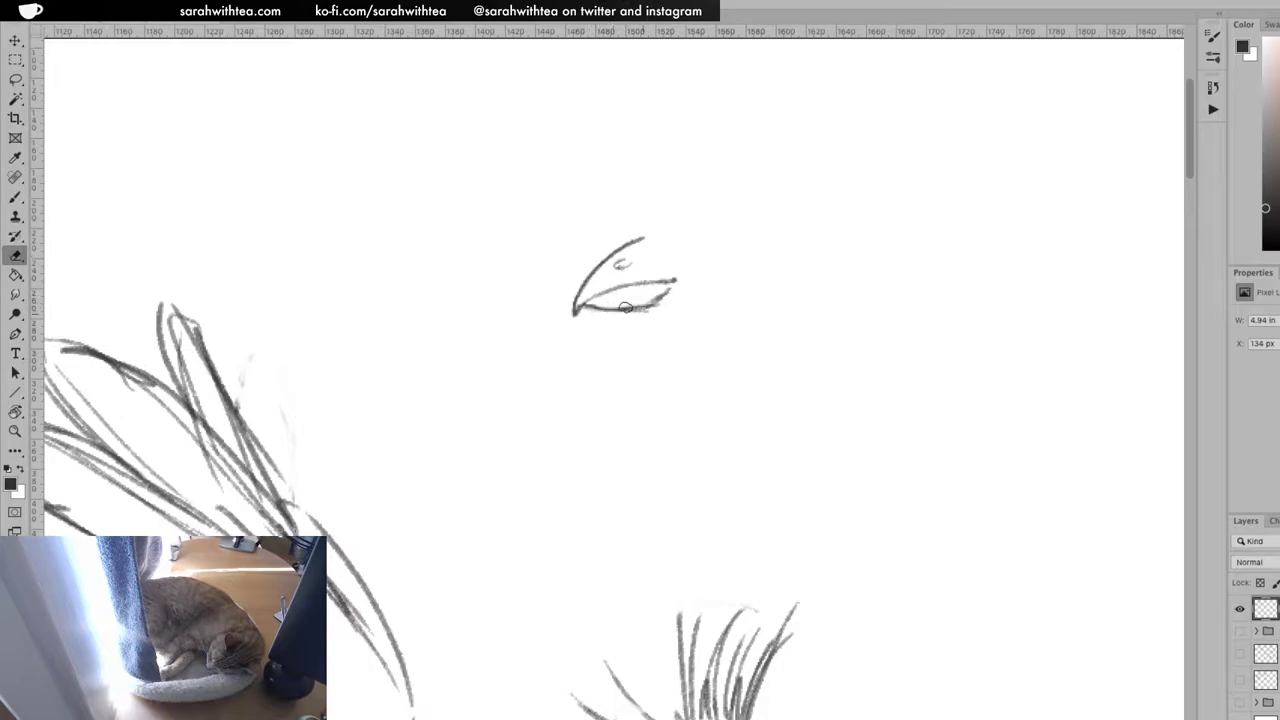
pyautogui.press('b')
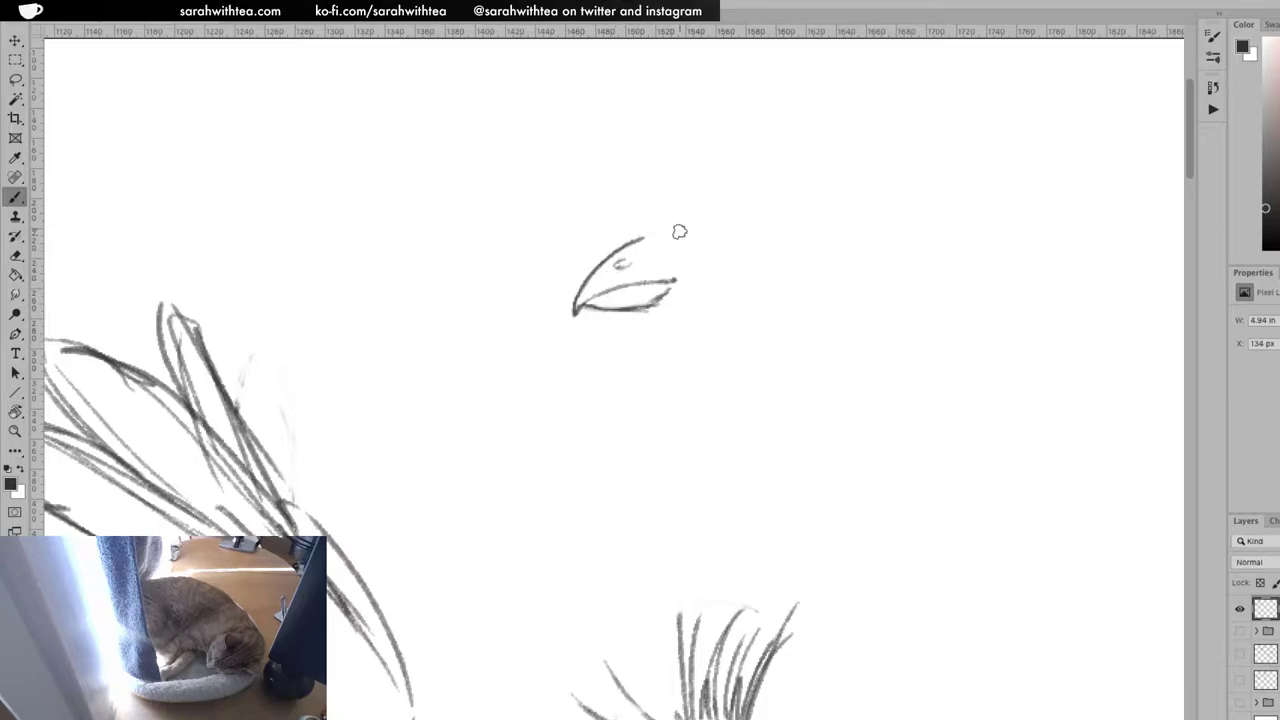
pyautogui.moveTo(574, 312); pyautogui.dragTo(669, 280)
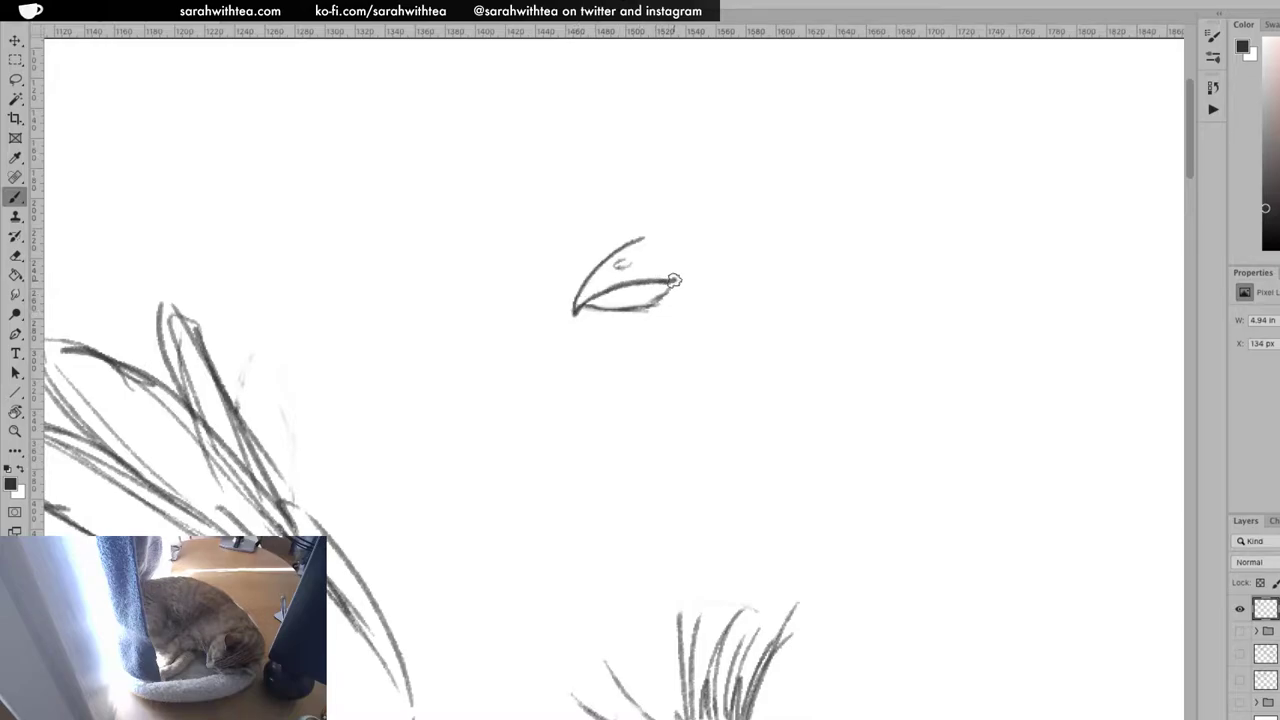
# Darken the new beak's nostril and add short strokes at its base and behind the mouth corner
pyautogui.moveTo(668, 269); pyautogui.dragTo(700, 268)
pyautogui.moveTo(628, 258); pyautogui.dragTo(654, 255)
pyautogui.moveTo(652, 242); pyautogui.dragTo(666, 226)
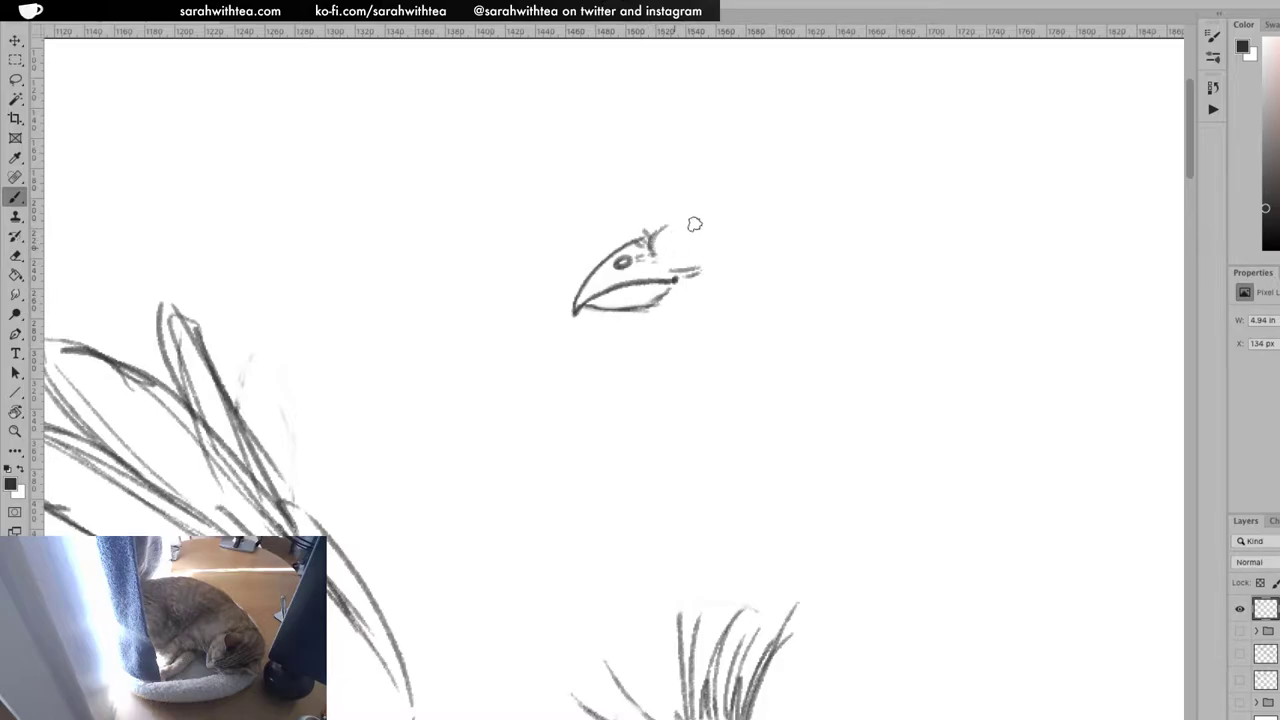
# Draw a round ringed eye with a dark pupil behind the beak, adding brow and lid lines and an ear spot
pyautogui.moveTo(681, 224)
pyautogui.mouseDown()
pyautogui.moveTo(710, 242)
pyautogui.moveTo(671, 237)
pyautogui.moveTo(715, 222)
pyautogui.moveTo(700, 251)
pyautogui.moveTo(680, 226)
pyautogui.moveTo(710, 220)
pyautogui.mouseUp()
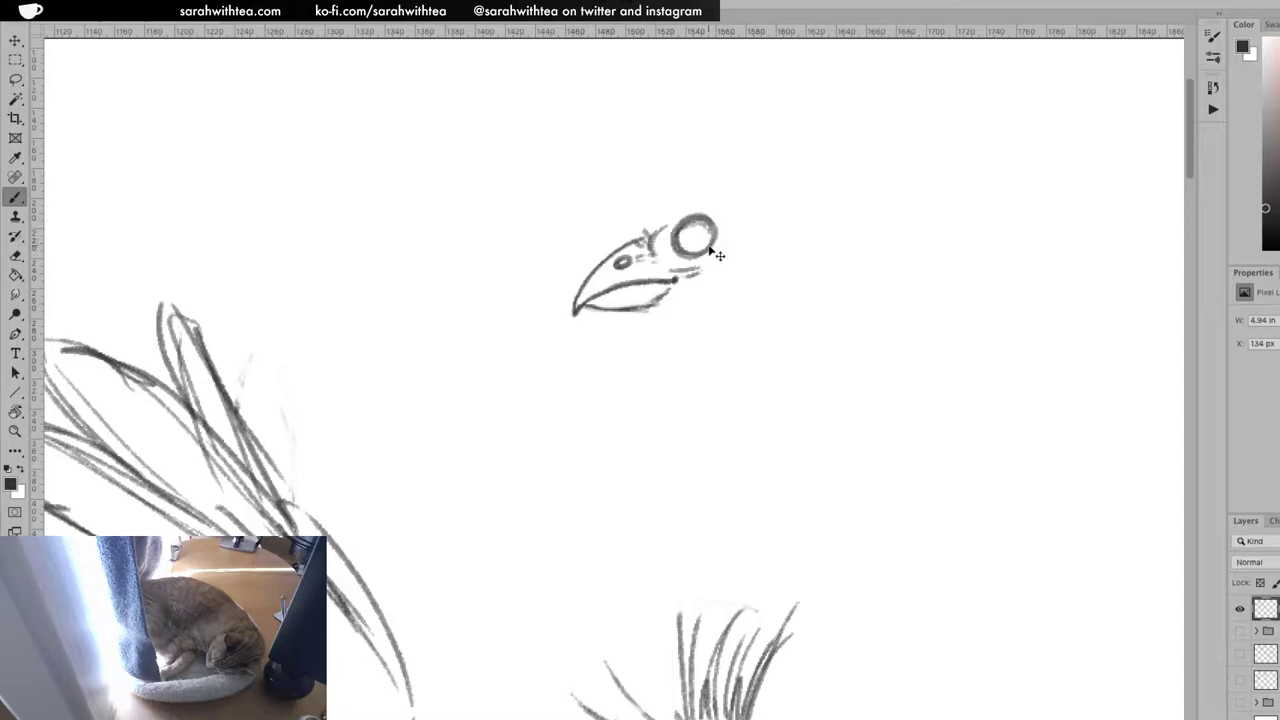
pyautogui.hotkey('ctrl', 'z')
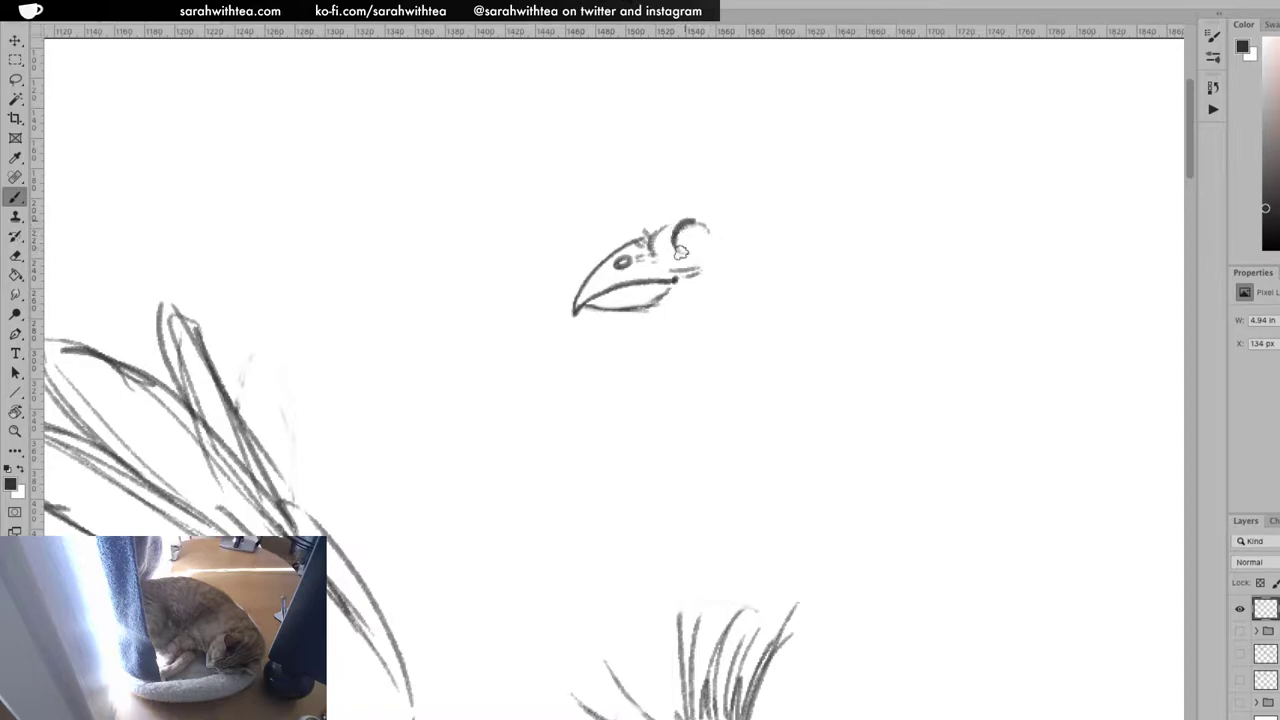
pyautogui.moveTo(693, 221); pyautogui.dragTo(691, 219)
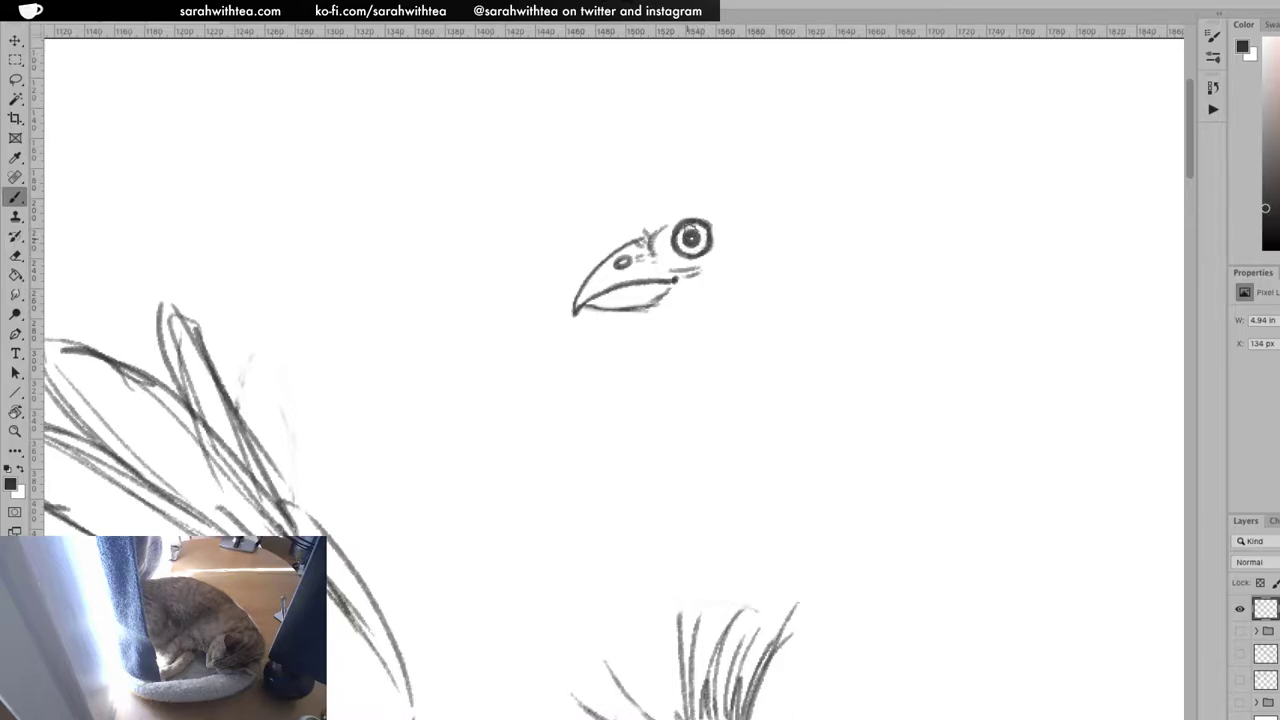
pyautogui.moveTo(671, 227)
pyautogui.mouseDown()
pyautogui.moveTo(668, 252)
pyautogui.moveTo(672, 226)
pyautogui.moveTo(706, 220)
pyautogui.moveTo(651, 236)
pyautogui.moveTo(655, 255)
pyautogui.mouseUp()
pyautogui.moveTo(670, 203)
pyautogui.mouseDown()
pyautogui.moveTo(661, 257)
pyautogui.moveTo(703, 263)
pyautogui.moveTo(726, 225)
pyautogui.moveTo(711, 256)
pyautogui.moveTo(750, 269)
pyautogui.mouseUp()
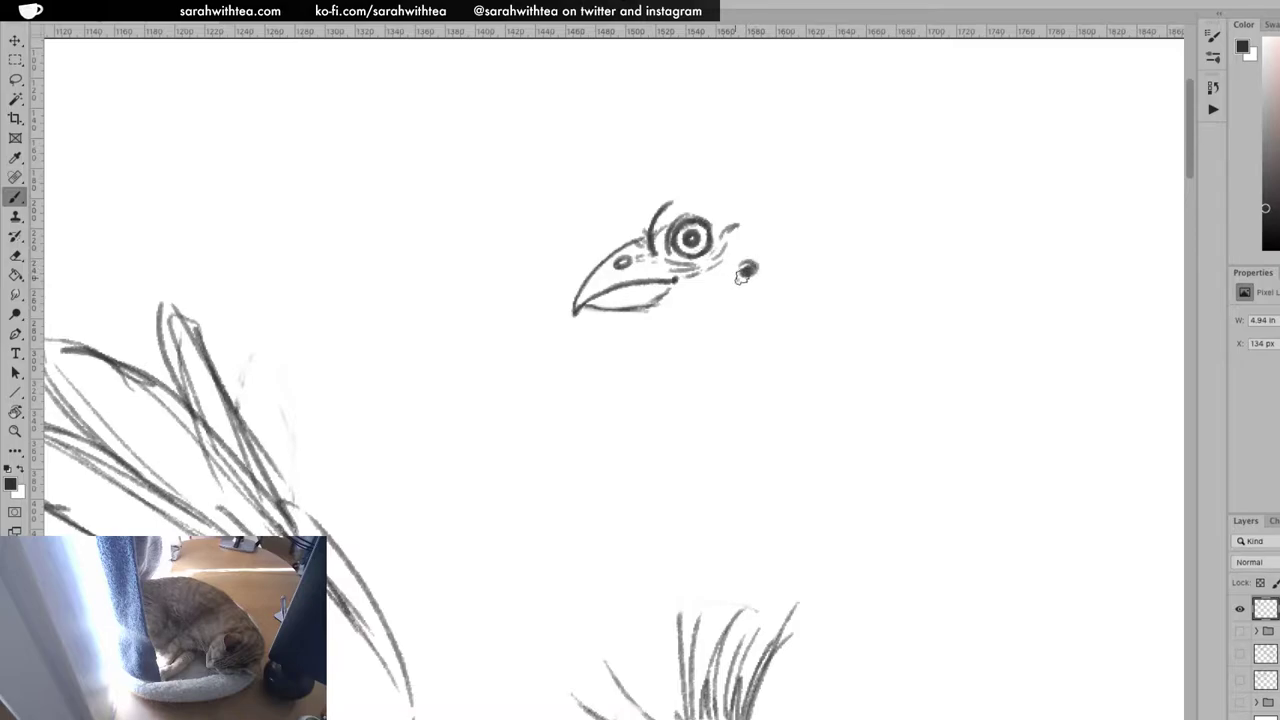
# Brush short feather strokes under the chin and around the forehead, crown and cheek of the new head
pyautogui.moveTo(668, 310)
pyautogui.mouseDown()
pyautogui.moveTo(675, 346)
pyautogui.moveTo(695, 306)
pyautogui.moveTo(699, 327)
pyautogui.moveTo(702, 317)
pyautogui.moveTo(669, 311)
pyautogui.mouseUp()
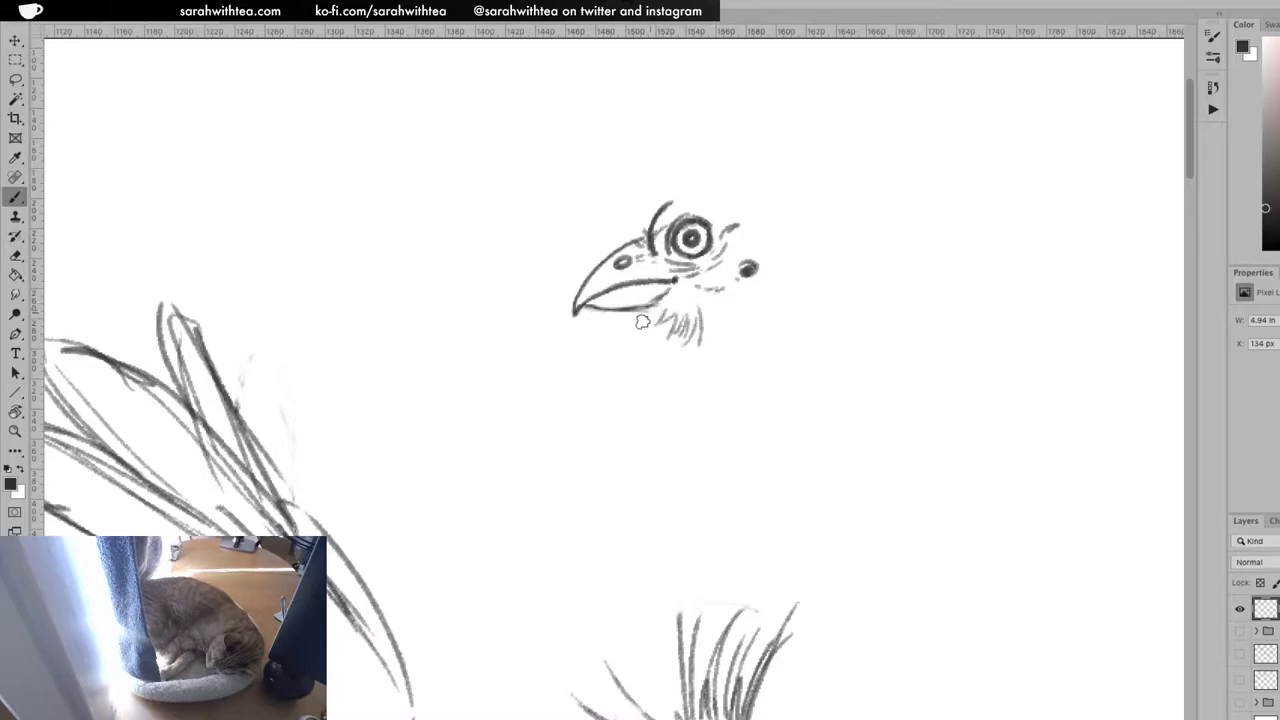
pyautogui.moveTo(636, 227); pyautogui.dragTo(668, 190)
pyautogui.moveTo(741, 294); pyautogui.dragTo(765, 262)
pyautogui.moveTo(694, 199)
pyautogui.mouseDown()
pyautogui.moveTo(736, 216)
pyautogui.moveTo(759, 258)
pyautogui.mouseUp()
# Sketch the throat line and nape of the new bird's neck with spaced feather strokes
pyautogui.moveTo(713, 331)
pyautogui.mouseDown()
pyautogui.moveTo(714, 394)
pyautogui.moveTo(724, 351)
pyautogui.moveTo(766, 455)
pyautogui.mouseUp()
pyautogui.moveTo(748, 298); pyautogui.dragTo(794, 340)
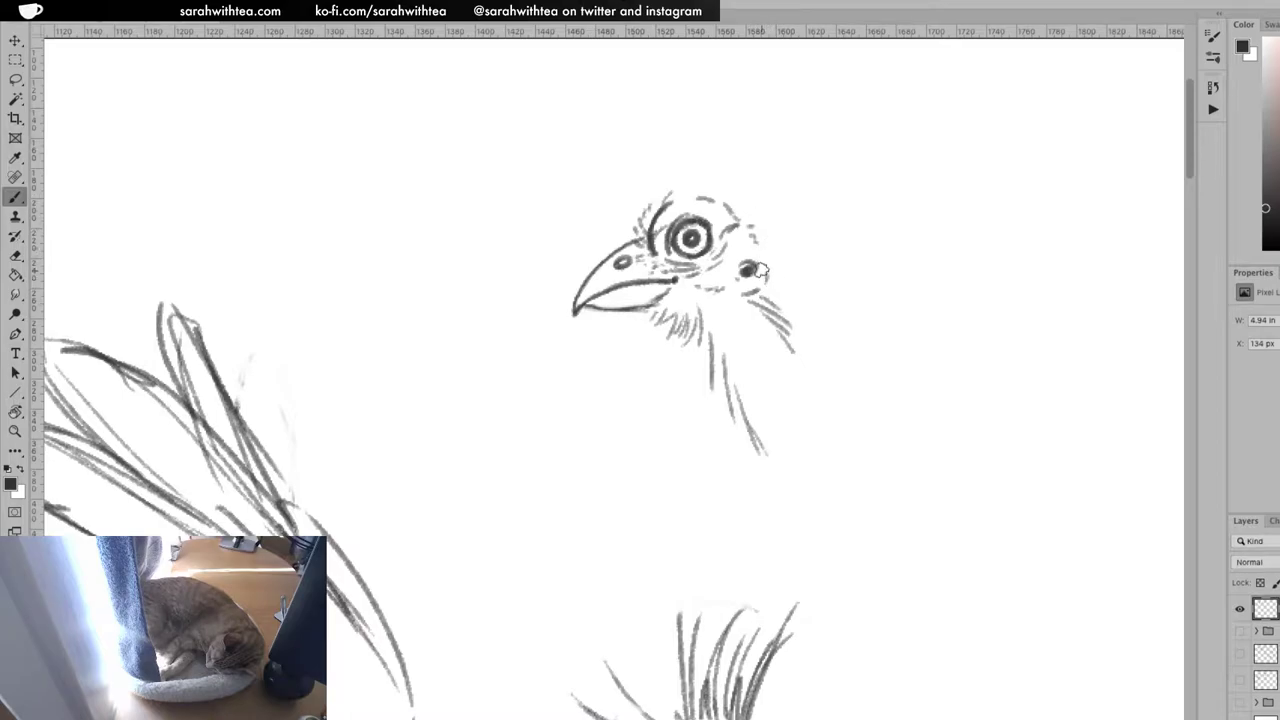
pyautogui.moveTo(771, 261); pyautogui.dragTo(820, 344)
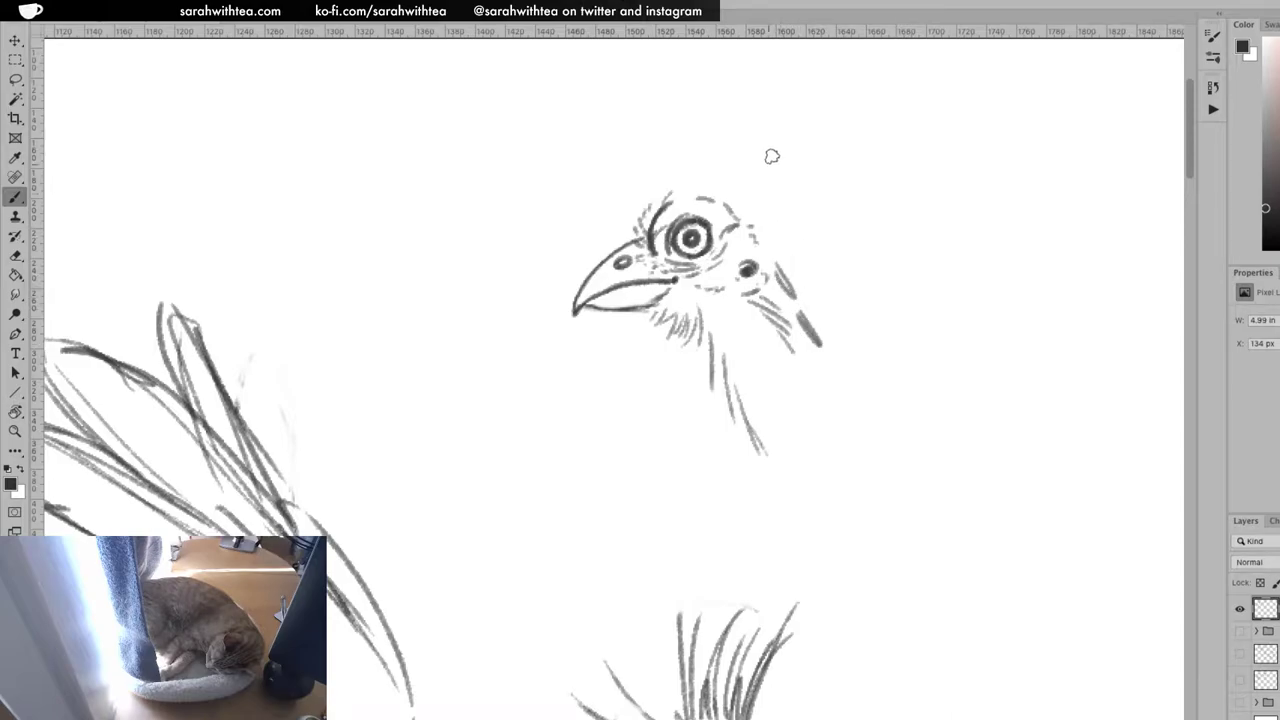
pyautogui.moveTo(755, 215); pyautogui.dragTo(786, 241)
# Draw the front and rear edges of the new head's crest as long curved feather lines rising from the forehead and back of the crown
pyautogui.moveTo(688, 148); pyautogui.dragTo(675, 184)
pyautogui.moveTo(684, 145); pyautogui.dragTo(665, 189)
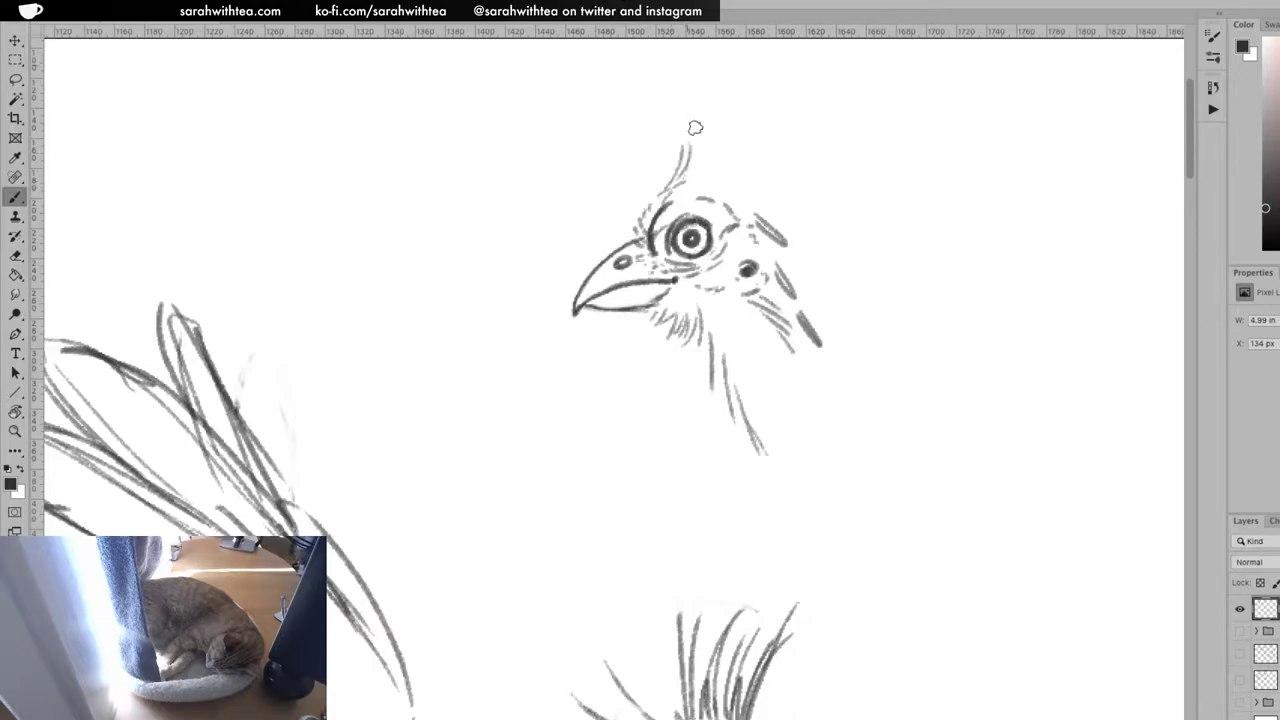
pyautogui.moveTo(662, 76); pyautogui.dragTo(683, 185)
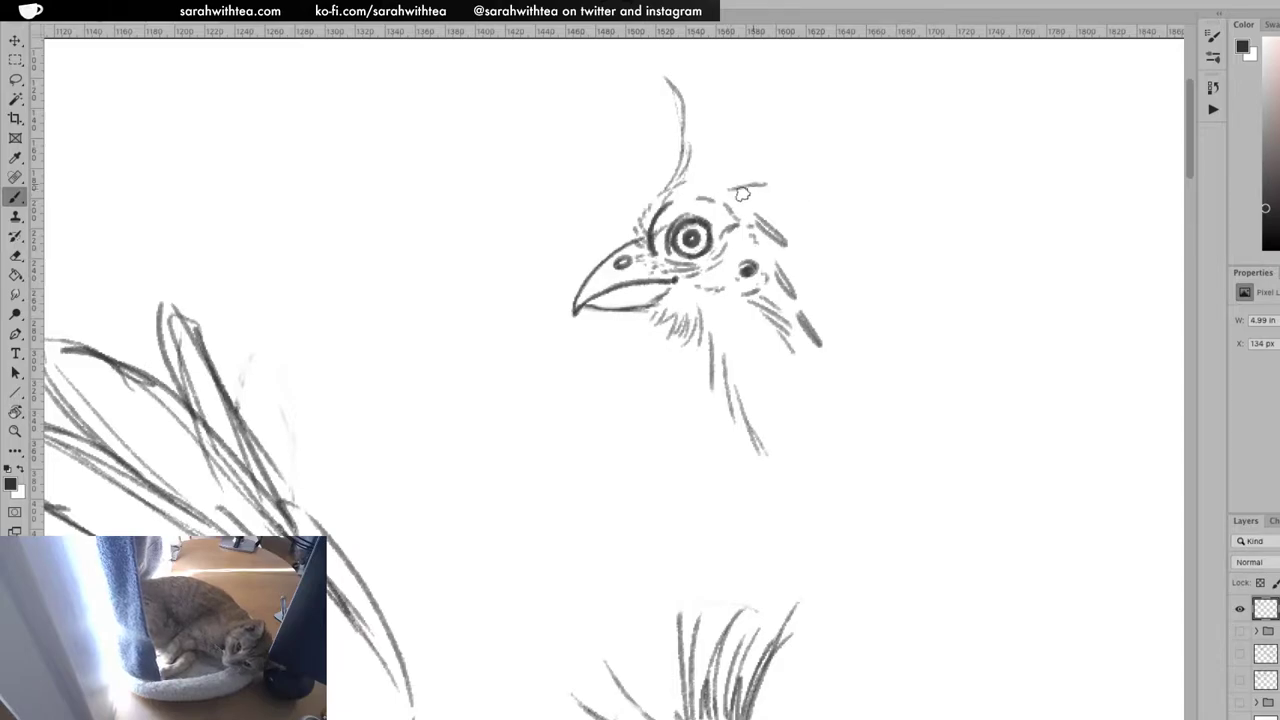
pyautogui.moveTo(730, 190); pyautogui.dragTo(890, 157)
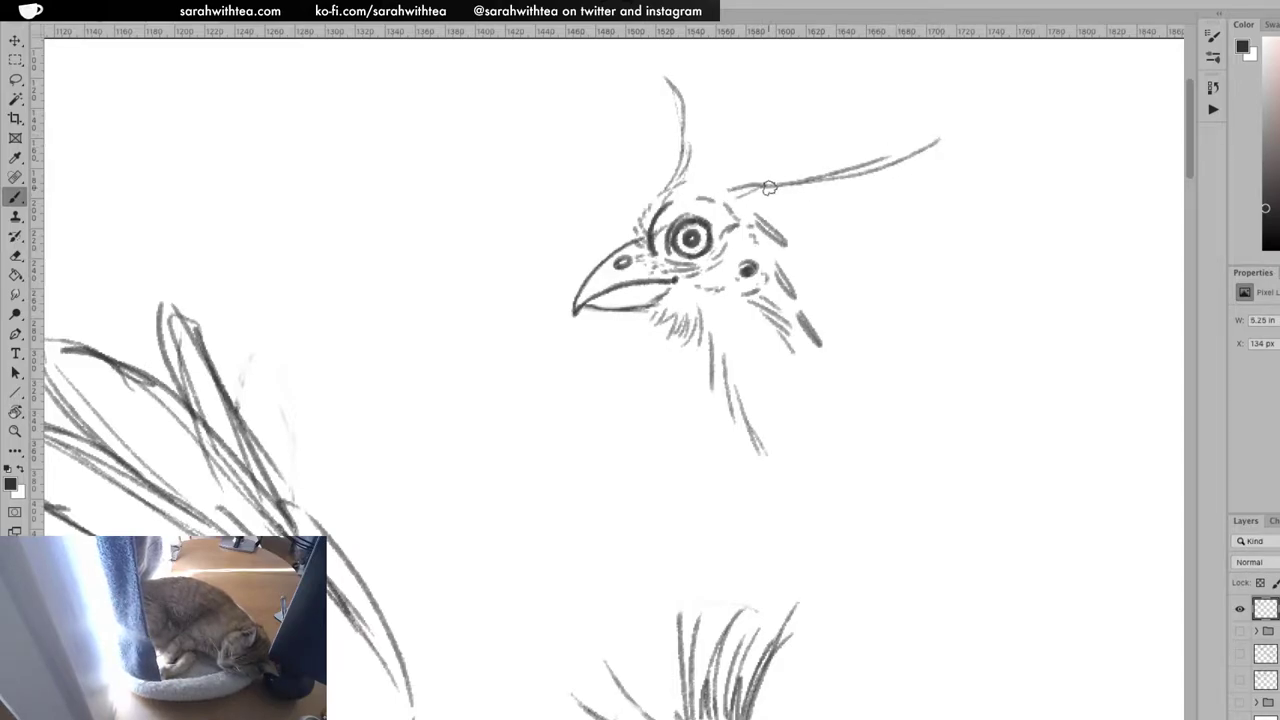
# Extend the front crest feather and fan out four thin curved feather lines between the crest's front and rear edges
pyautogui.moveTo(809, 206); pyautogui.dragTo(725, 341)
pyautogui.hotkey('ctrl', 'r')
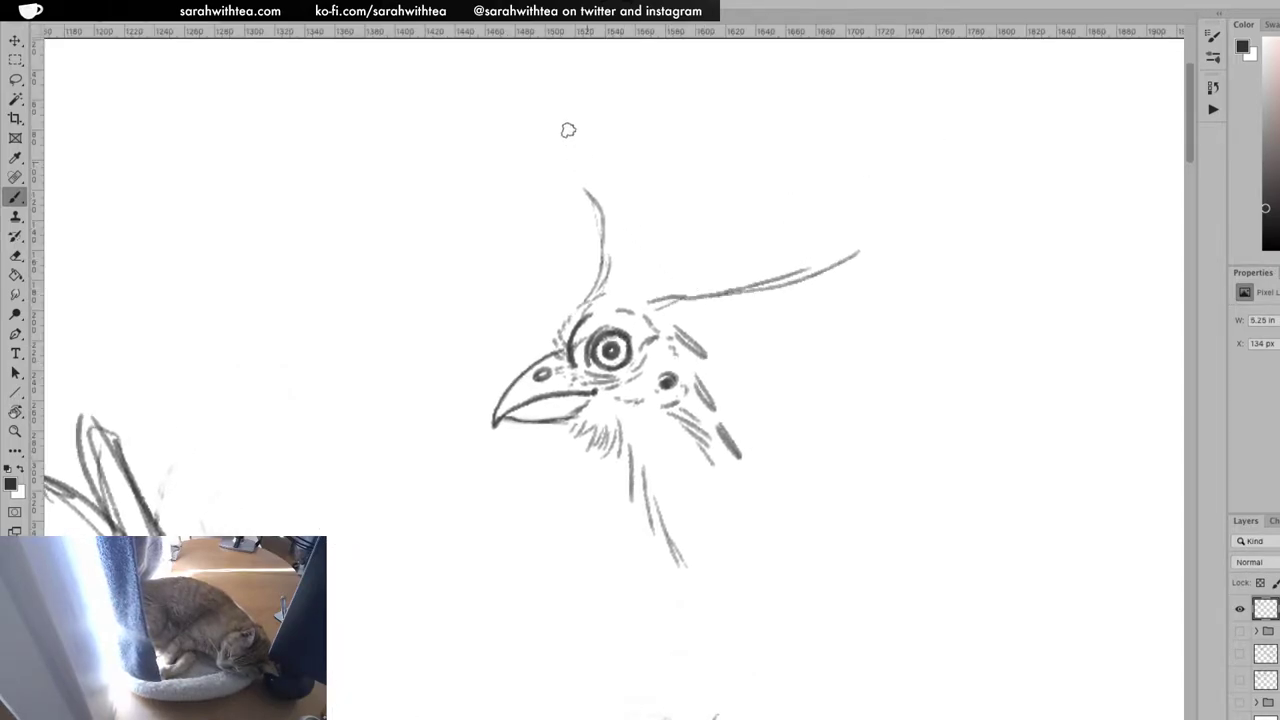
pyautogui.moveTo(522, 107); pyautogui.dragTo(606, 236)
pyautogui.moveTo(617, 282); pyautogui.dragTo(609, 140)
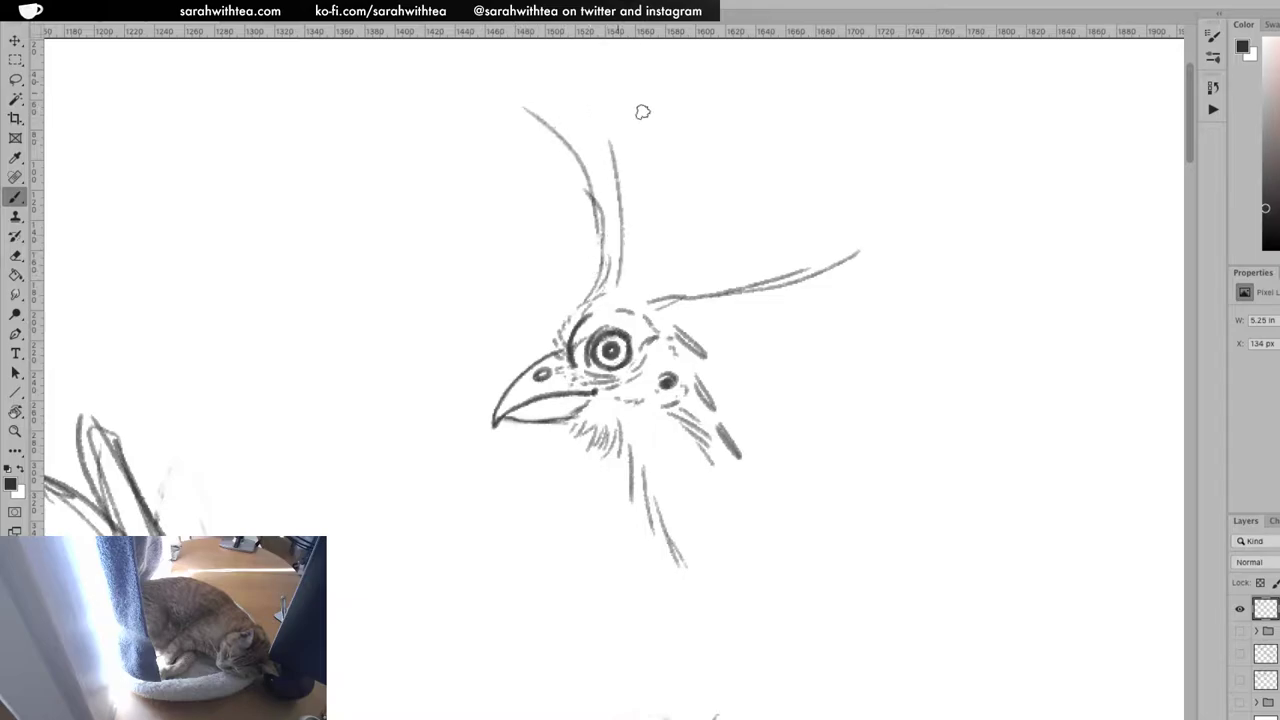
pyautogui.moveTo(668, 86)
pyautogui.mouseDown()
pyautogui.moveTo(632, 270)
pyautogui.moveTo(745, 142)
pyautogui.mouseUp()
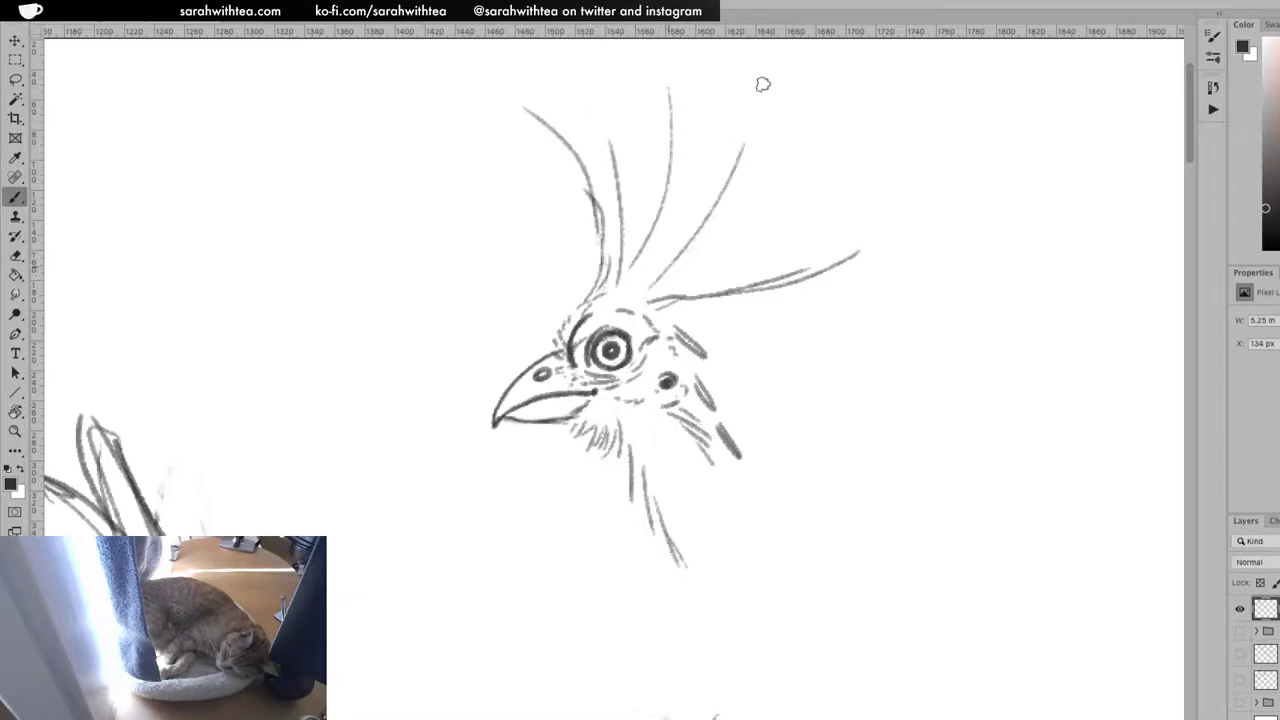
pyautogui.moveTo(674, 272); pyautogui.dragTo(830, 180)
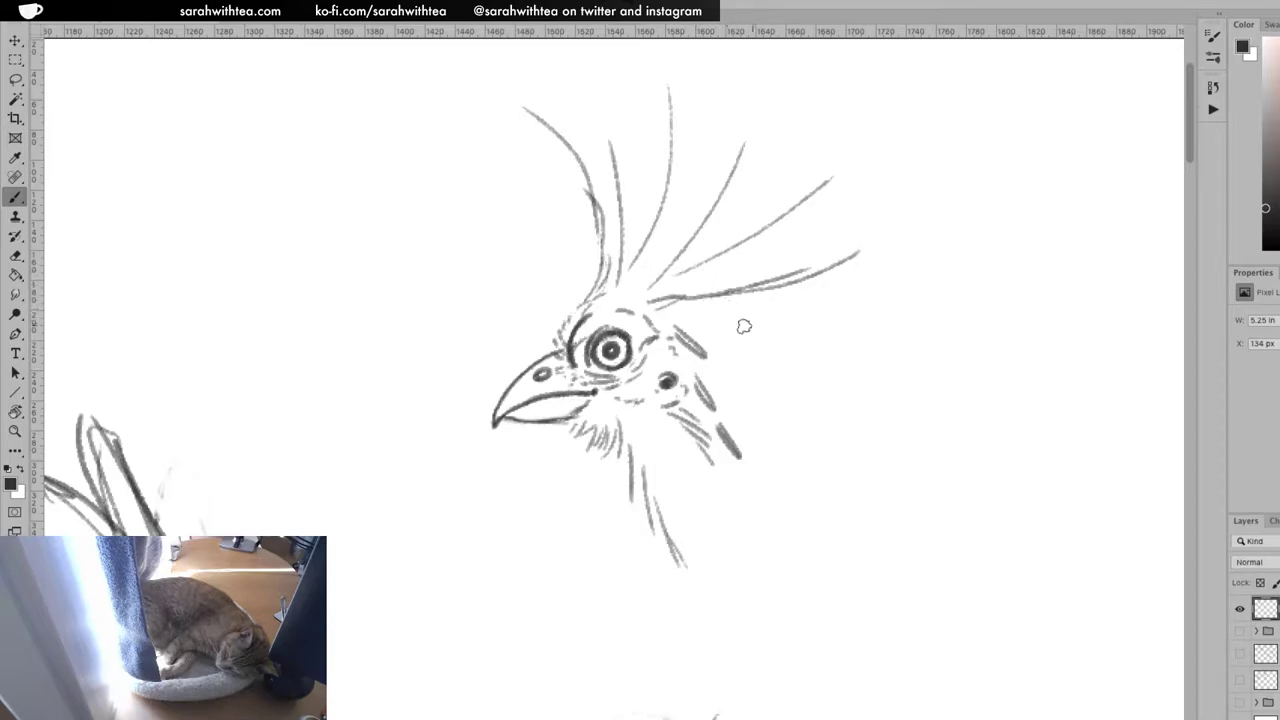
# Add low crest plumes sweeping back from the head and short feather strokes down the nape
pyautogui.moveTo(682, 321); pyautogui.dragTo(845, 335)
pyautogui.moveTo(683, 325); pyautogui.dragTo(792, 358)
pyautogui.moveTo(686, 323)
pyautogui.mouseDown()
pyautogui.moveTo(743, 349)
pyautogui.moveTo(698, 343)
pyautogui.moveTo(731, 374)
pyautogui.moveTo(715, 380)
pyautogui.moveTo(707, 365)
pyautogui.moveTo(726, 400)
pyautogui.moveTo(715, 372)
pyautogui.moveTo(744, 407)
pyautogui.mouseUp()
pyautogui.moveTo(684, 345); pyautogui.dragTo(745, 430)
pyautogui.moveTo(708, 372)
pyautogui.mouseDown()
pyautogui.moveTo(743, 434)
pyautogui.moveTo(727, 456)
pyautogui.moveTo(730, 504)
pyautogui.moveTo(727, 458)
pyautogui.moveTo(760, 526)
pyautogui.mouseUp()
pyautogui.moveTo(750, 478); pyautogui.dragTo(772, 508)
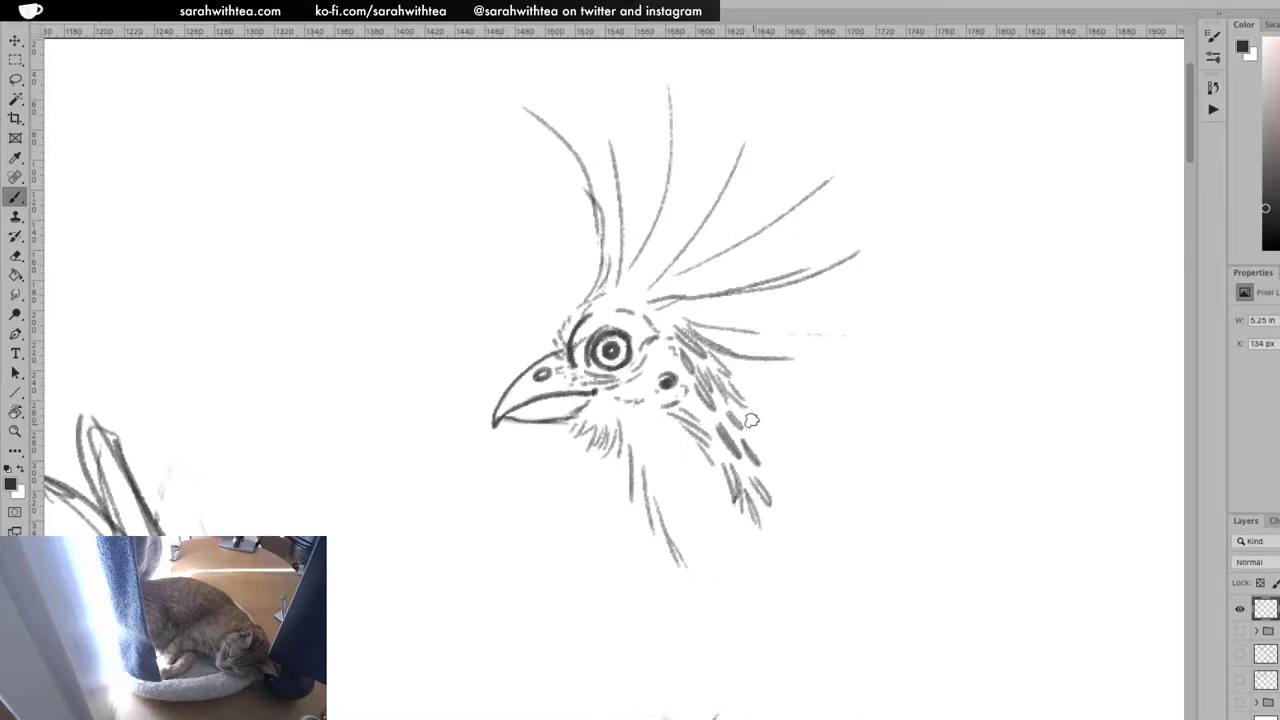
pyautogui.moveTo(754, 406); pyautogui.dragTo(786, 464)
# Thicken the two front crest feathers with overlapping strokes and feather the forehead at their base
pyautogui.moveTo(566, 328)
pyautogui.mouseDown()
pyautogui.moveTo(561, 298)
pyautogui.moveTo(565, 317)
pyautogui.moveTo(588, 280)
pyautogui.mouseUp()
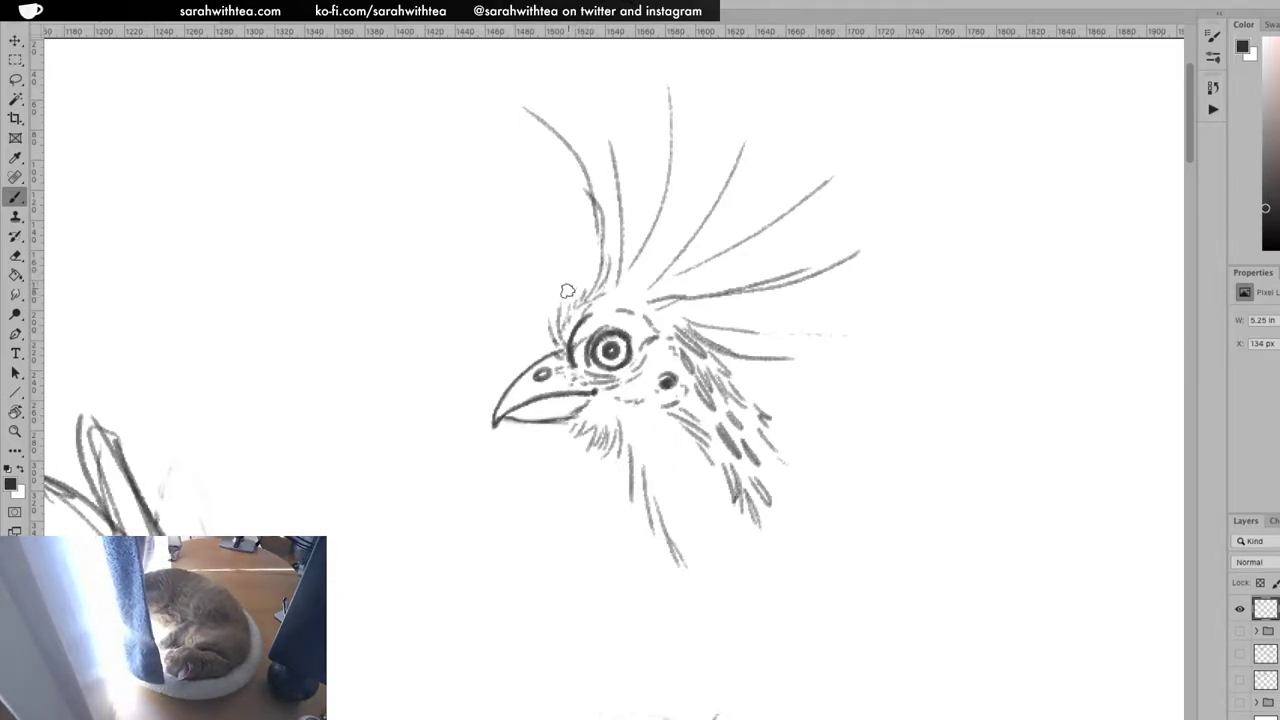
pyautogui.moveTo(524, 106)
pyautogui.mouseDown()
pyautogui.moveTo(581, 166)
pyautogui.moveTo(576, 141)
pyautogui.moveTo(584, 149)
pyautogui.moveTo(600, 210)
pyautogui.mouseUp()
pyautogui.moveTo(606, 121)
pyautogui.mouseDown()
pyautogui.moveTo(627, 190)
pyautogui.moveTo(618, 264)
pyautogui.moveTo(600, 276)
pyautogui.mouseUp()
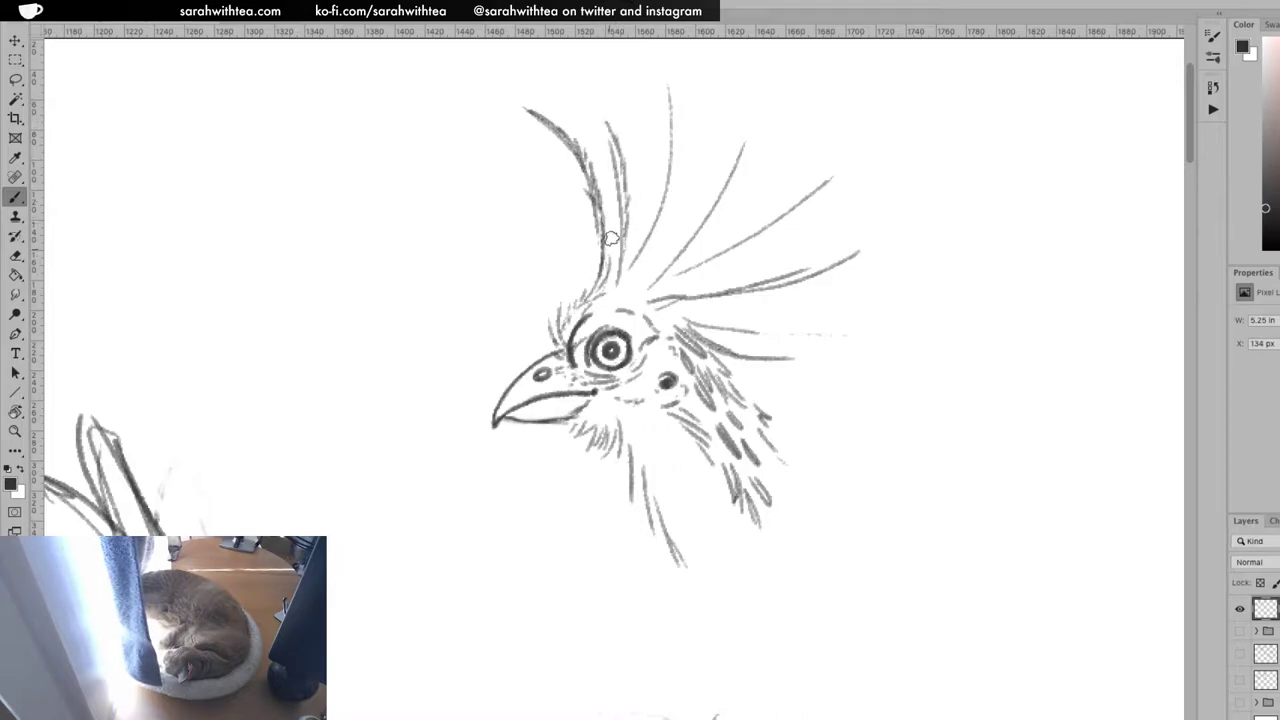
pyautogui.moveTo(631, 232)
pyautogui.mouseDown()
pyautogui.moveTo(625, 258)
pyautogui.moveTo(609, 262)
pyautogui.mouseUp()
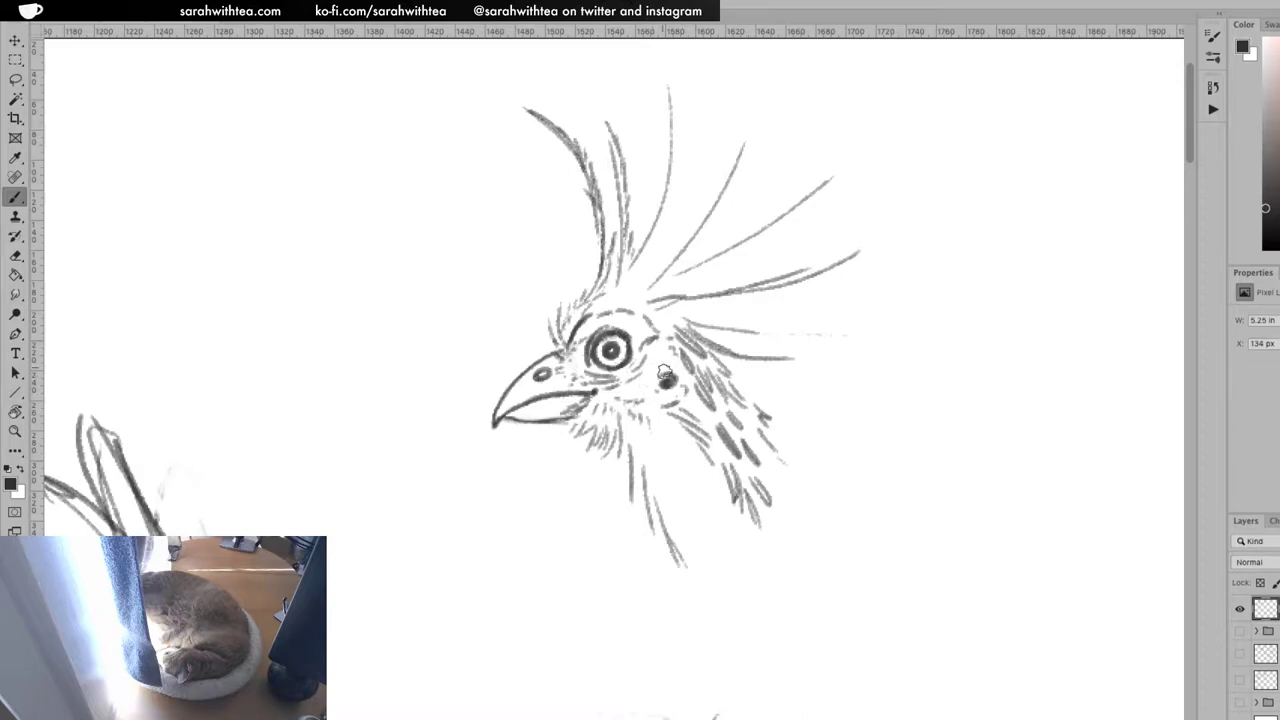
# Add short strokes at the back of the crown and lengthen the throat with long downward feather strokes
pyautogui.moveTo(652, 316); pyautogui.dragTo(670, 331)
pyautogui.moveTo(658, 314)
pyautogui.mouseDown()
pyautogui.moveTo(672, 328)
pyautogui.moveTo(682, 319)
pyautogui.mouseUp()
pyautogui.moveTo(621, 436)
pyautogui.mouseDown()
pyautogui.moveTo(617, 491)
pyautogui.moveTo(625, 435)
pyautogui.moveTo(624, 487)
pyautogui.moveTo(638, 463)
pyautogui.moveTo(631, 531)
pyautogui.moveTo(641, 481)
pyautogui.moveTo(660, 574)
pyautogui.mouseUp()
pyautogui.moveTo(650, 515); pyautogui.dragTo(696, 614)
pyautogui.moveTo(668, 555)
pyautogui.mouseDown()
pyautogui.moveTo(691, 624)
pyautogui.moveTo(689, 575)
pyautogui.mouseUp()
pyautogui.moveTo(674, 487); pyautogui.dragTo(692, 536)
pyautogui.moveTo(690, 522); pyautogui.dragTo(699, 549)
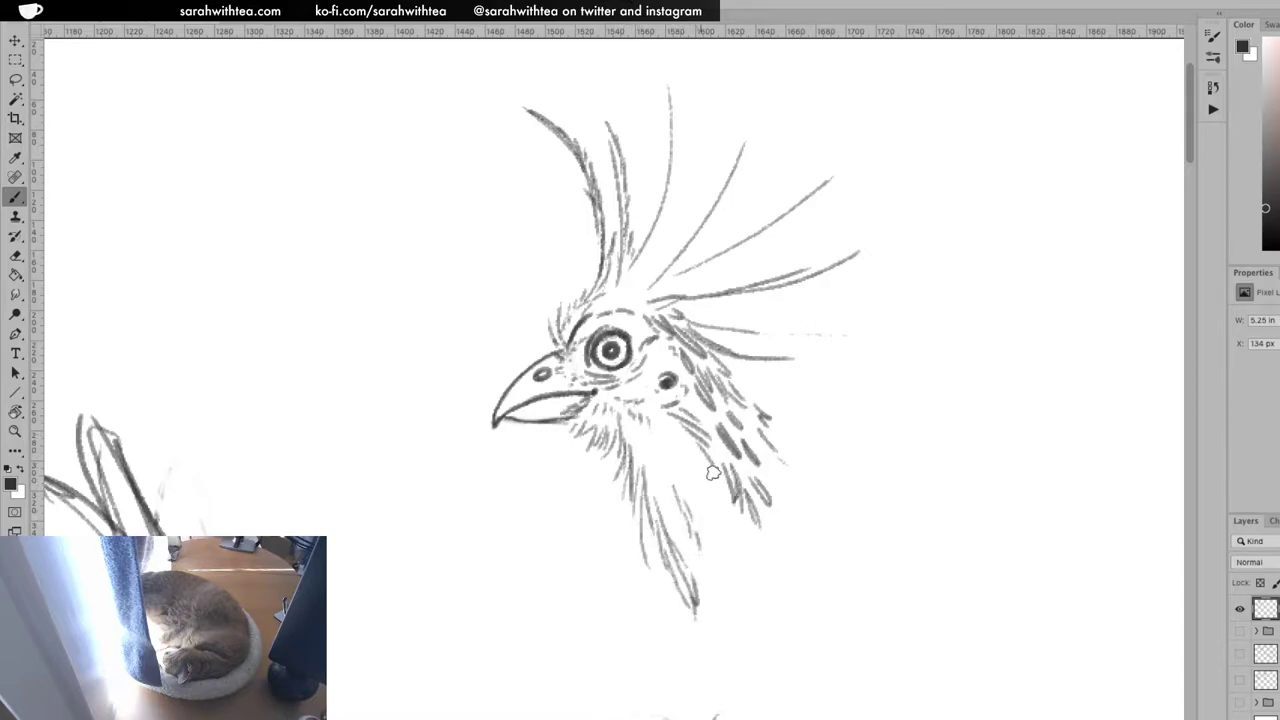
# Extend the nape and lower neck with short dark feather marks and strengthen the plumes at the back of the head
pyautogui.moveTo(737, 385); pyautogui.dragTo(766, 418)
pyautogui.moveTo(775, 468); pyautogui.dragTo(794, 495)
pyautogui.moveTo(755, 355)
pyautogui.mouseDown()
pyautogui.moveTo(695, 318)
pyautogui.moveTo(893, 332)
pyautogui.moveTo(695, 316)
pyautogui.moveTo(736, 304)
pyautogui.mouseUp()
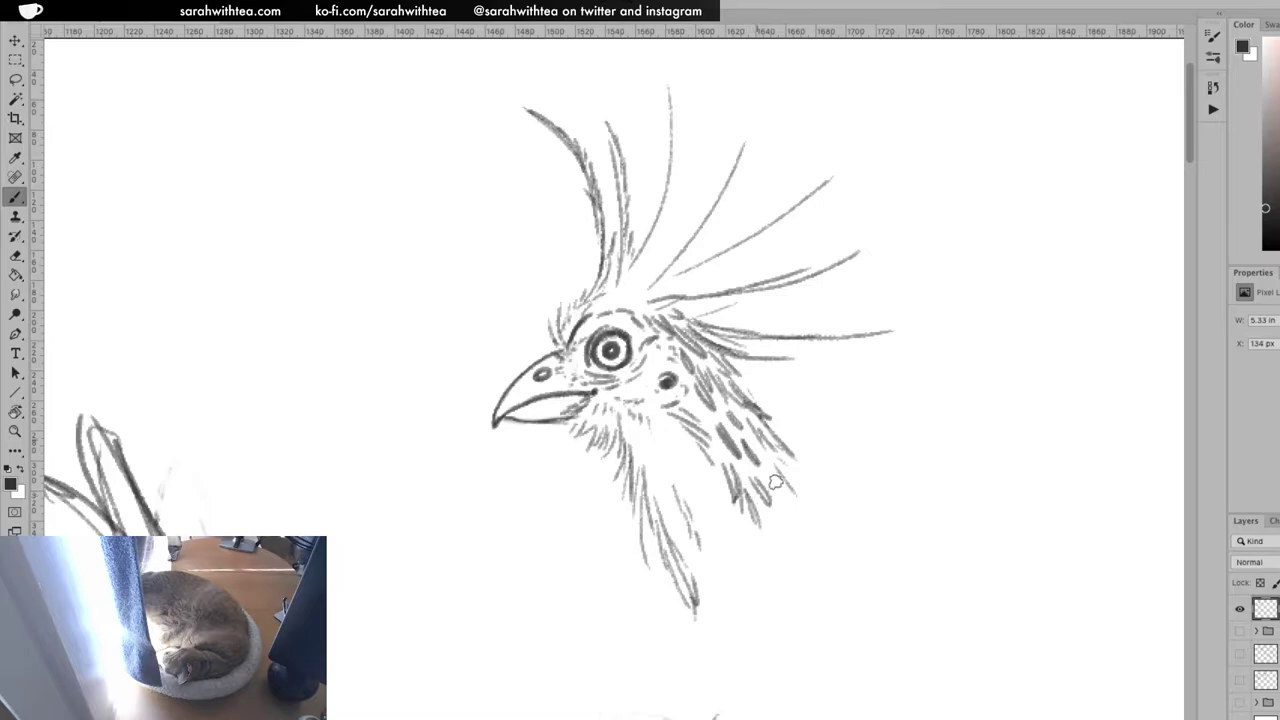
pyautogui.moveTo(780, 453)
pyautogui.mouseDown()
pyautogui.moveTo(810, 497)
pyautogui.moveTo(853, 506)
pyautogui.moveTo(767, 508)
pyautogui.moveTo(790, 544)
pyautogui.moveTo(769, 525)
pyautogui.moveTo(784, 602)
pyautogui.mouseUp()
pyautogui.moveTo(772, 558)
pyautogui.mouseDown()
pyautogui.moveTo(788, 604)
pyautogui.moveTo(822, 606)
pyautogui.moveTo(836, 584)
pyautogui.mouseUp()
pyautogui.moveTo(712, 607)
pyautogui.mouseDown()
pyautogui.moveTo(734, 645)
pyautogui.moveTo(756, 637)
pyautogui.mouseUp()
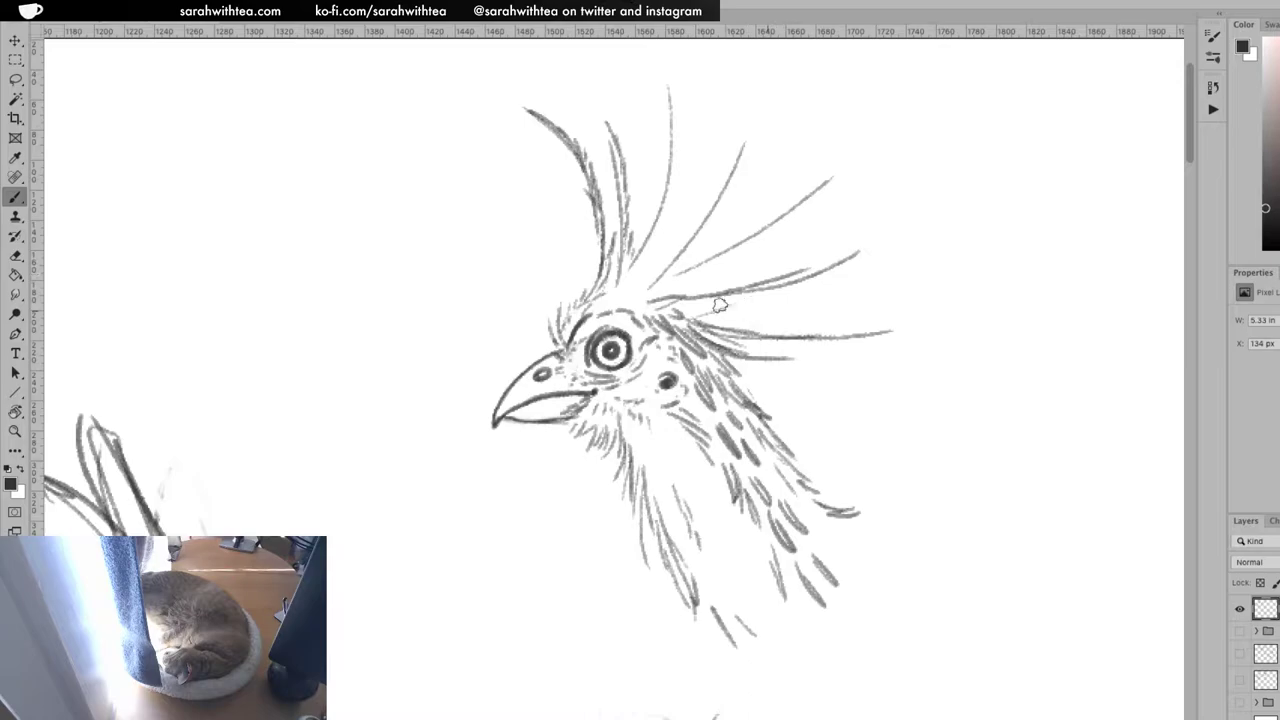
# Thicken the middle and rear crest feathers with layered strokes, adding another feather and fine barbs near the crown
pyautogui.moveTo(698, 299)
pyautogui.mouseDown()
pyautogui.moveTo(746, 303)
pyautogui.moveTo(818, 278)
pyautogui.moveTo(886, 231)
pyautogui.mouseUp()
pyautogui.moveTo(803, 275); pyautogui.dragTo(870, 248)
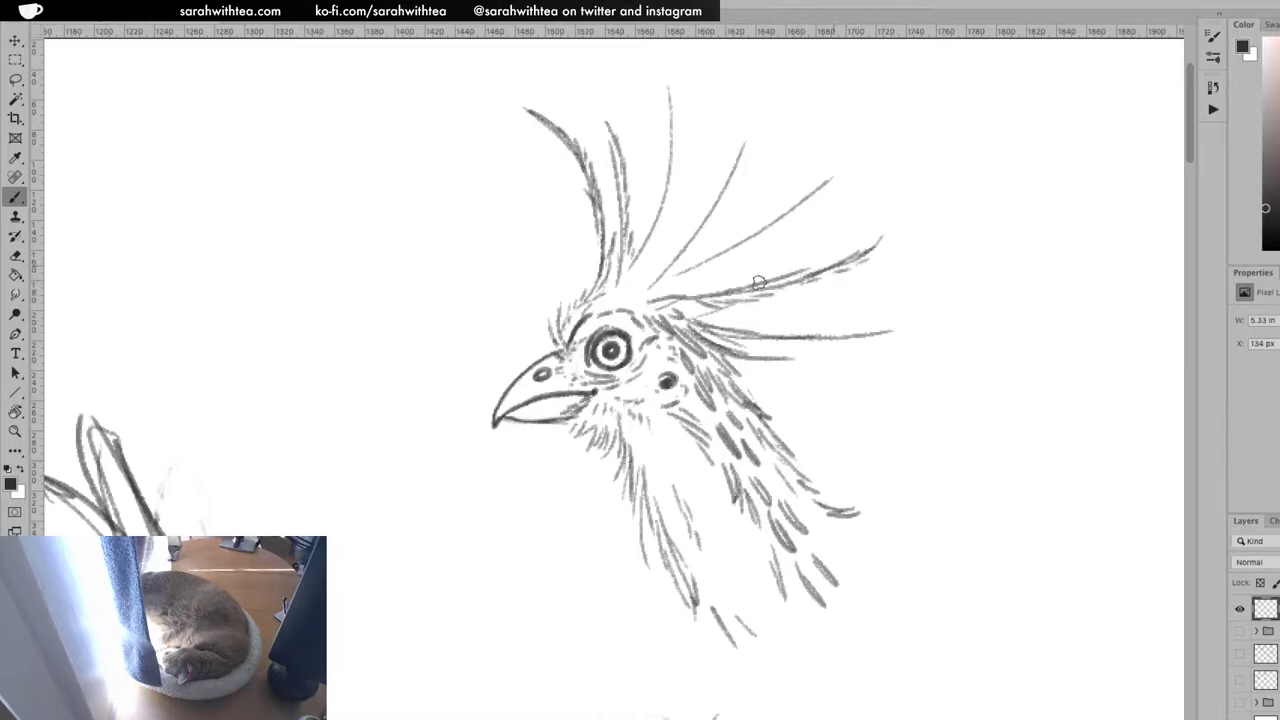
pyautogui.moveTo(650, 293)
pyautogui.mouseDown()
pyautogui.moveTo(847, 163)
pyautogui.moveTo(782, 218)
pyautogui.moveTo(804, 211)
pyautogui.moveTo(685, 282)
pyautogui.moveTo(758, 258)
pyautogui.moveTo(685, 292)
pyautogui.moveTo(740, 293)
pyautogui.moveTo(703, 313)
pyautogui.moveTo(769, 311)
pyautogui.mouseUp()
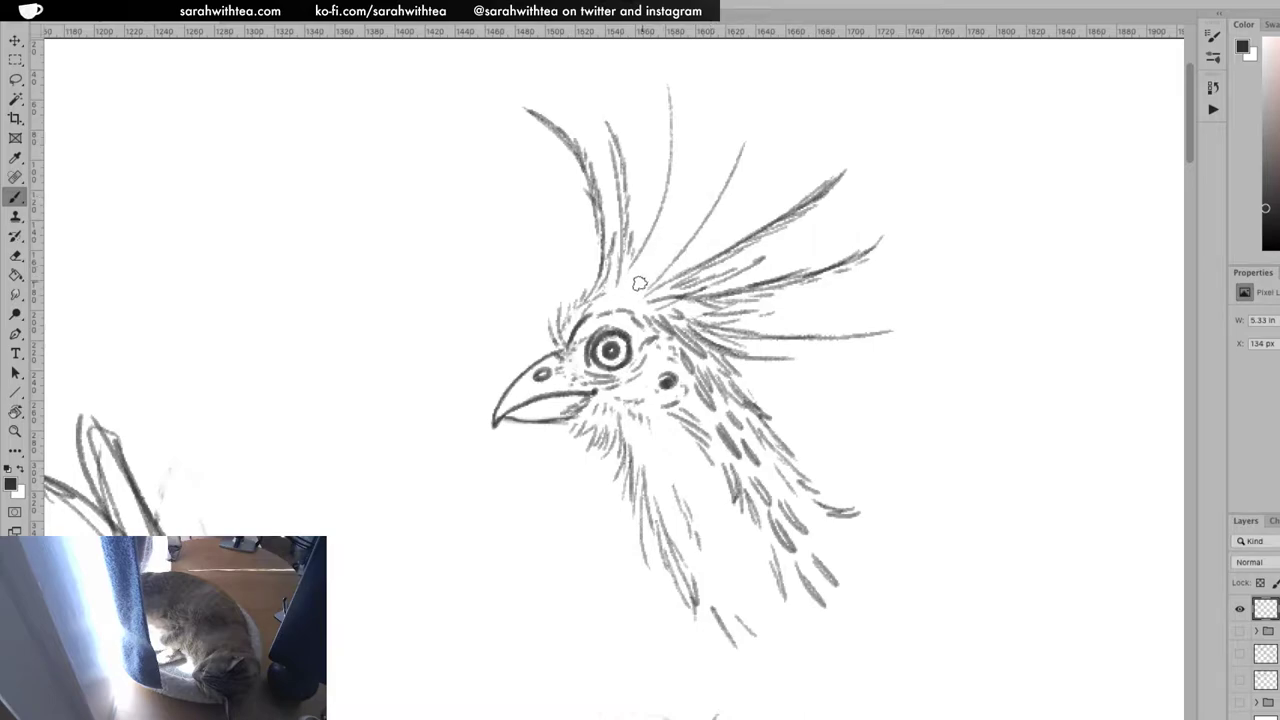
pyautogui.moveTo(636, 278); pyautogui.dragTo(712, 150)
pyautogui.moveTo(674, 224)
pyautogui.mouseDown()
pyautogui.moveTo(719, 133)
pyautogui.moveTo(666, 252)
pyautogui.mouseUp()
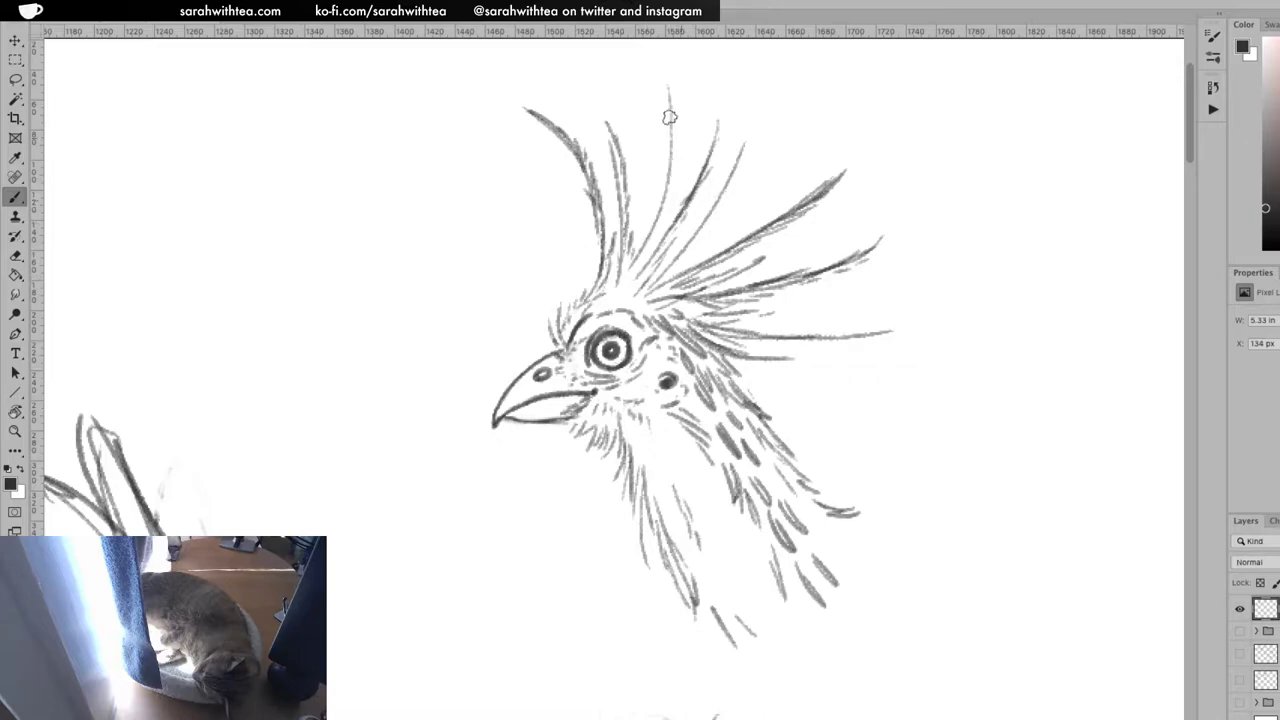
pyautogui.moveTo(673, 118)
pyautogui.mouseDown()
pyautogui.moveTo(667, 205)
pyautogui.moveTo(638, 268)
pyautogui.moveTo(665, 196)
pyautogui.mouseUp()
pyautogui.moveTo(668, 92); pyautogui.dragTo(665, 188)
pyautogui.moveTo(712, 118)
pyautogui.mouseDown()
pyautogui.moveTo(695, 200)
pyautogui.moveTo(718, 200)
pyautogui.moveTo(746, 143)
pyautogui.moveTo(751, 123)
pyautogui.moveTo(650, 292)
pyautogui.mouseUp()
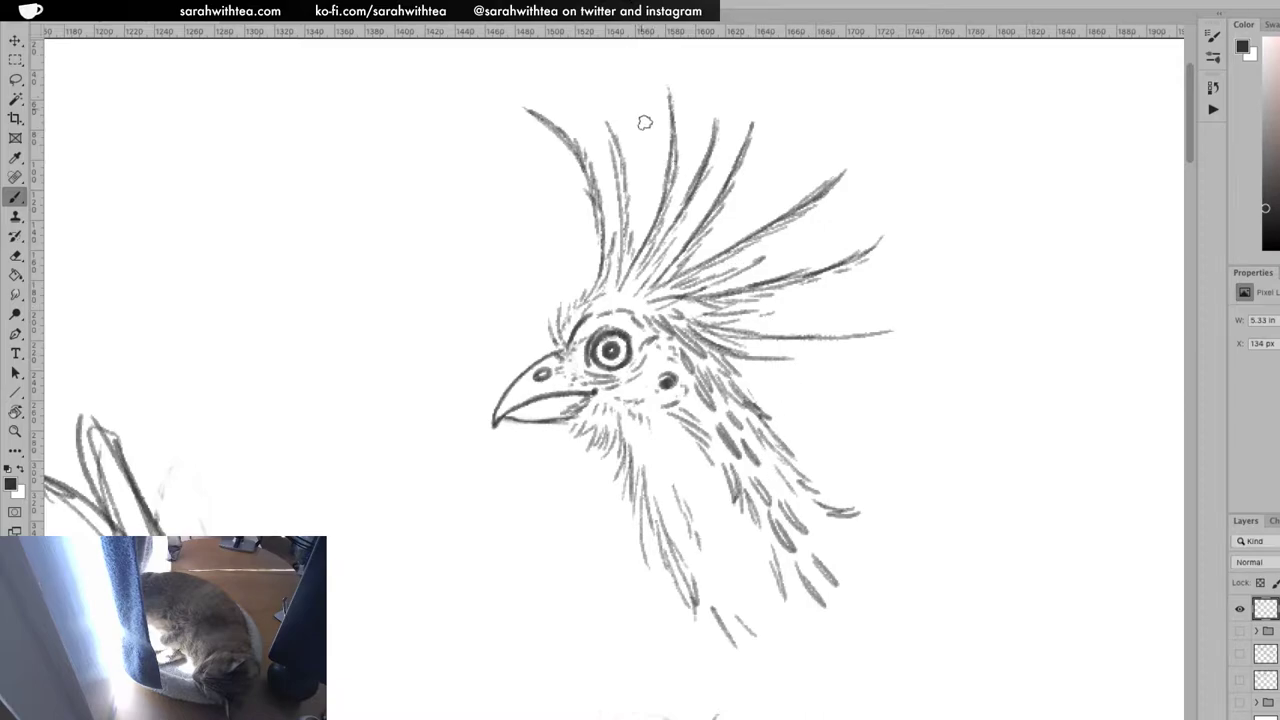
# Draw a tall dark feather in the middle of the crest and fill its base with finer strokes
pyautogui.moveTo(638, 70)
pyautogui.mouseDown()
pyautogui.moveTo(651, 176)
pyautogui.moveTo(636, 262)
pyautogui.mouseUp()
pyautogui.moveTo(648, 102)
pyautogui.mouseDown()
pyautogui.moveTo(653, 178)
pyautogui.moveTo(630, 282)
pyautogui.mouseUp()
pyautogui.moveTo(642, 238); pyautogui.dragTo(622, 294)
pyautogui.moveTo(654, 142); pyautogui.dragTo(630, 268)
pyautogui.moveTo(651, 115)
pyautogui.mouseDown()
pyautogui.moveTo(655, 298)
pyautogui.moveTo(579, 166)
pyautogui.mouseUp()
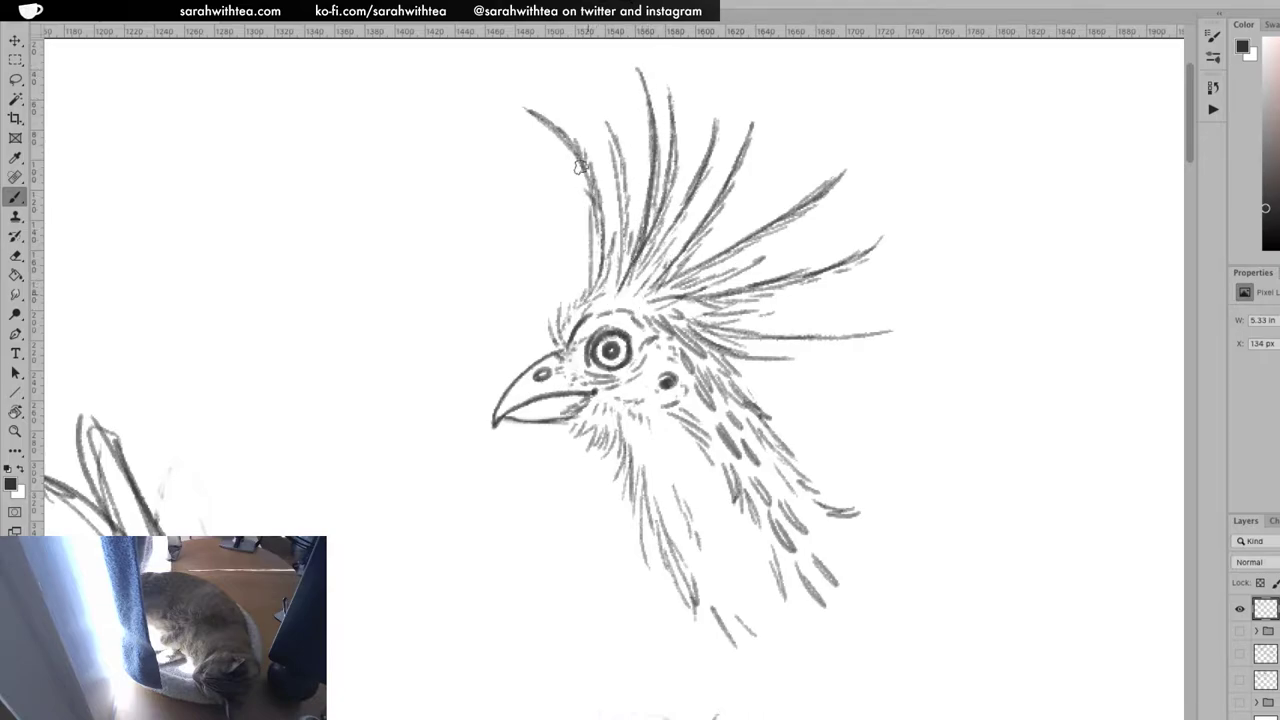
# Rough in the back, belly line and upper legs of a new bird in the blank space beside the running bird
pyautogui.press('z')
pyautogui.keyDown('alt'); pyautogui.click(797, 355); pyautogui.keyUp('alt')
pyautogui.keyDown('alt'); pyautogui.click(802, 390); pyautogui.keyUp('alt')
pyautogui.keyDown('alt'); pyautogui.click(815, 501); pyautogui.keyUp('alt')
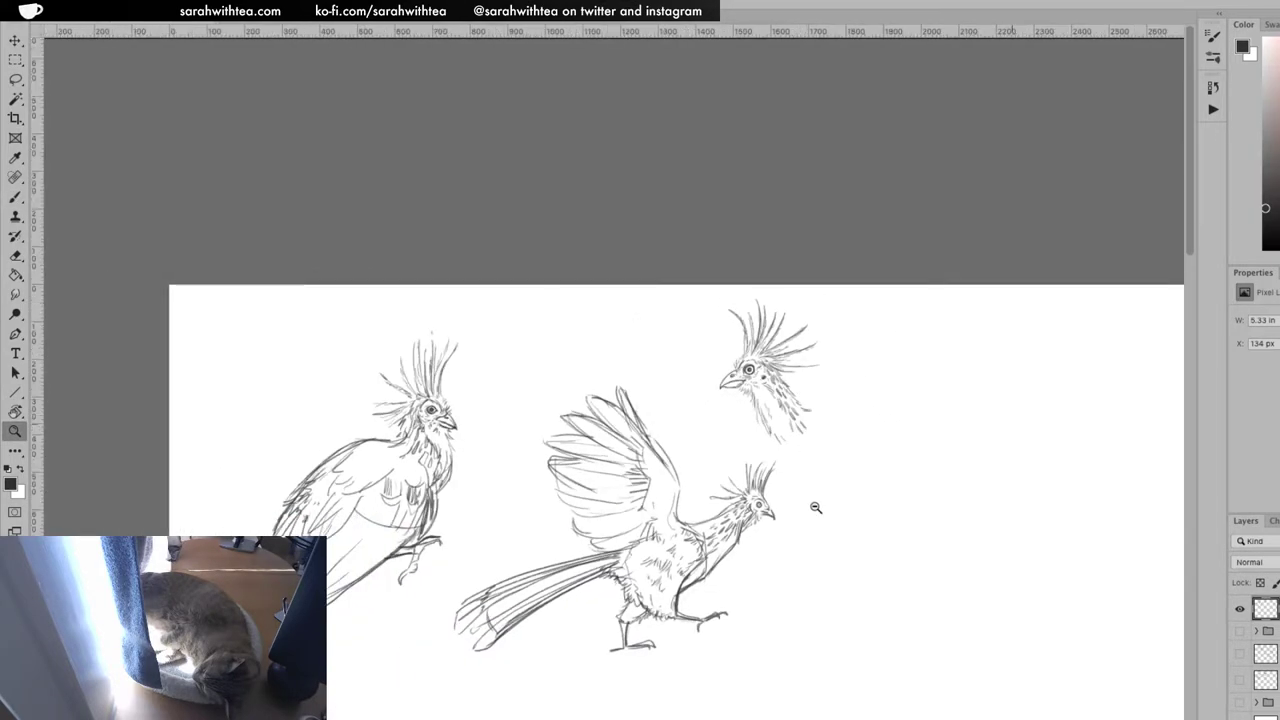
pyautogui.moveTo(797, 520); pyautogui.dragTo(777, 423)
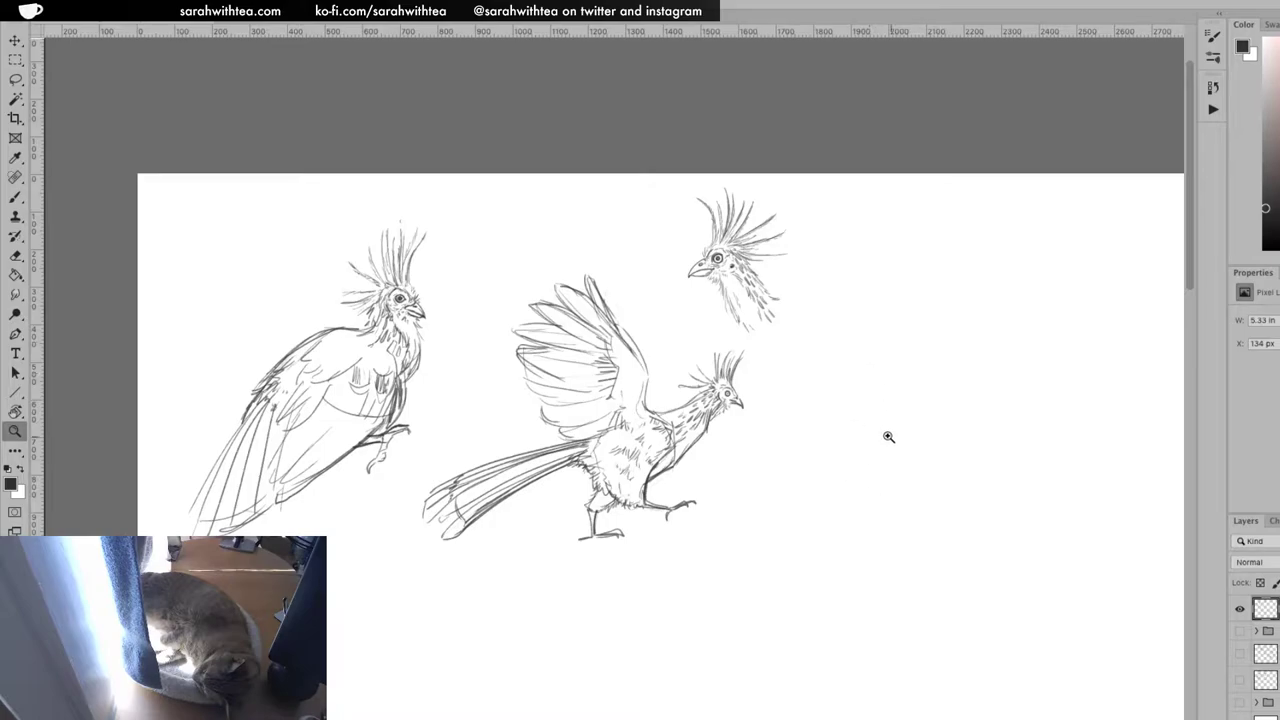
pyautogui.moveTo(858, 421); pyautogui.dragTo(749, 389)
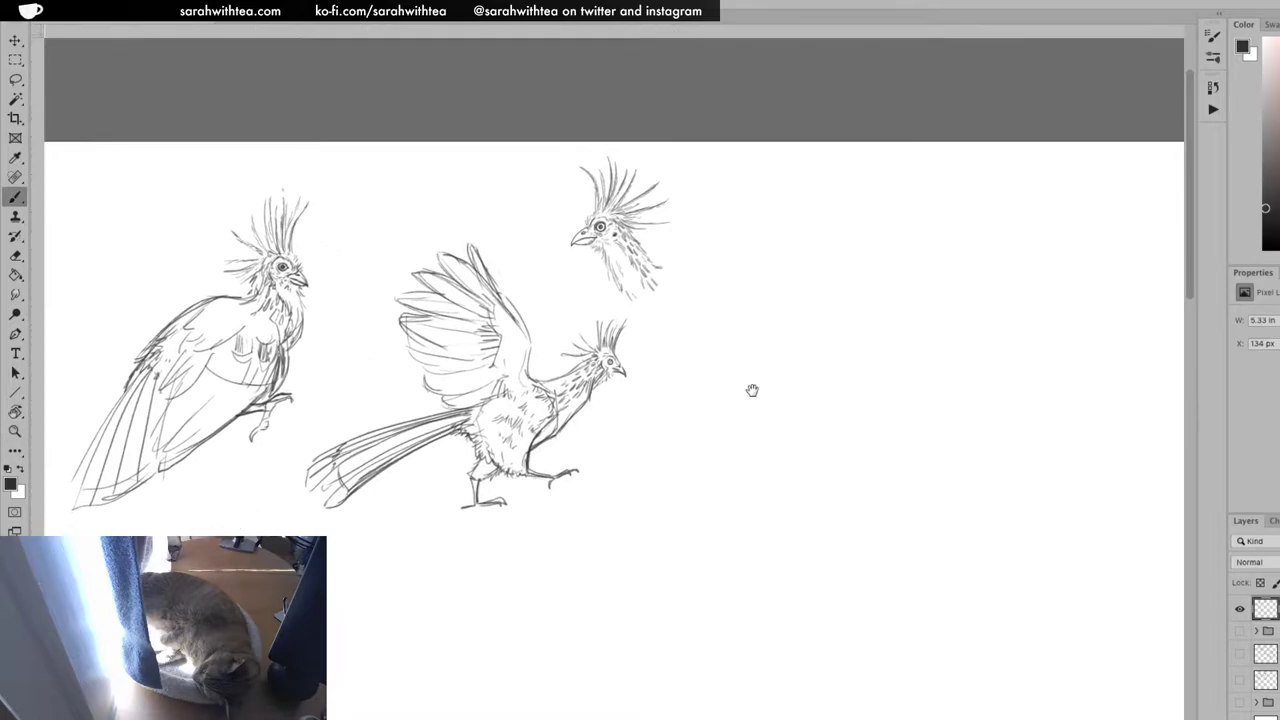
pyautogui.click(788, 404)
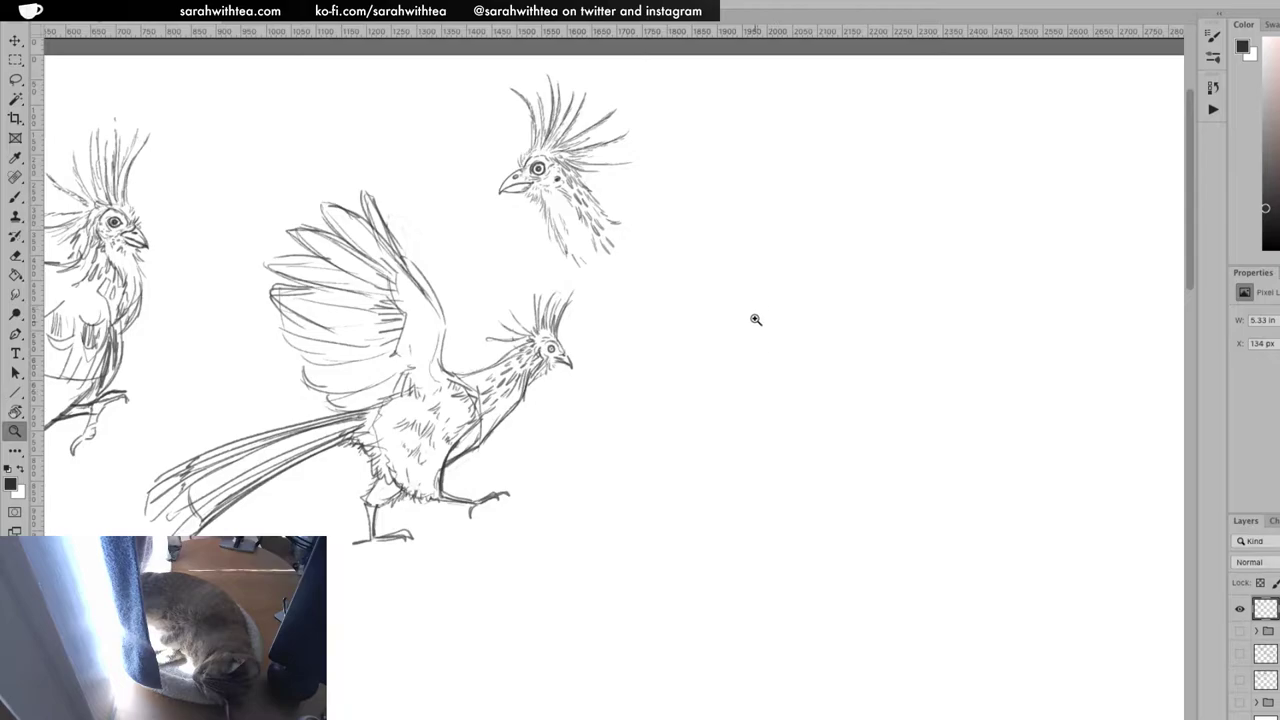
pyautogui.press('b')
pyautogui.moveTo(727, 342); pyautogui.dragTo(770, 333)
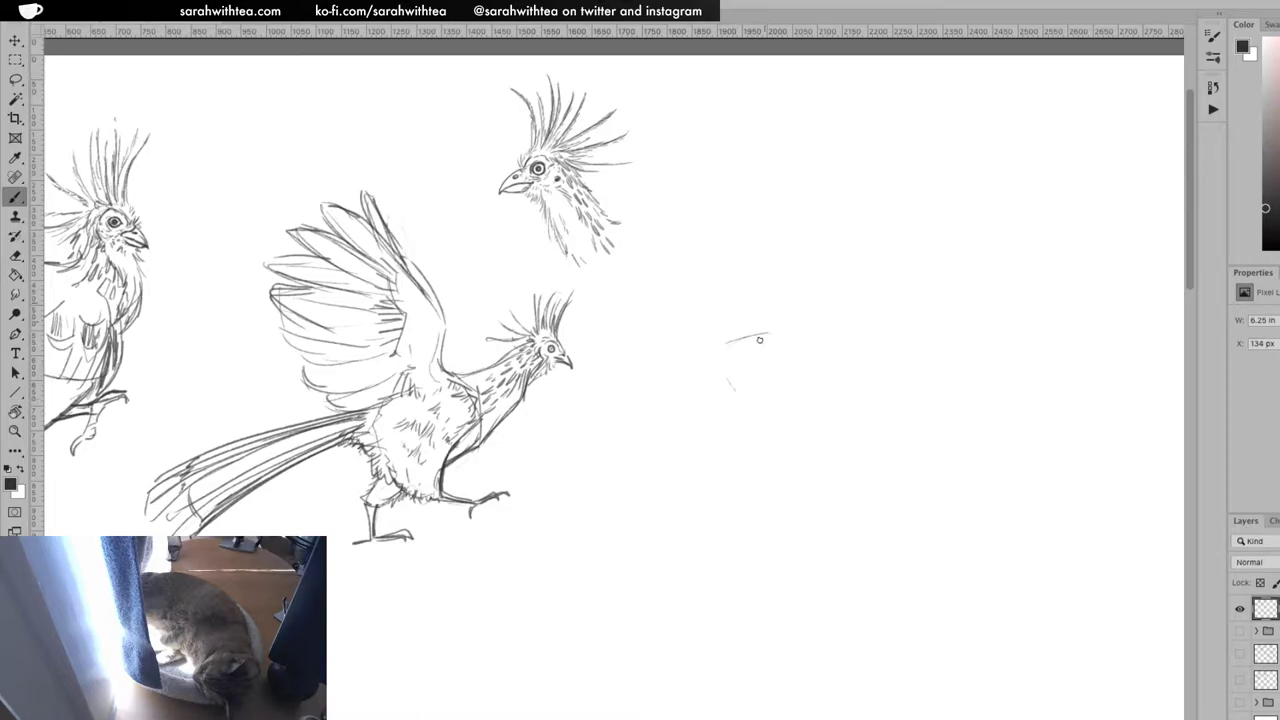
pyautogui.moveTo(780, 368)
pyautogui.mouseDown()
pyautogui.moveTo(788, 397)
pyautogui.moveTo(838, 379)
pyautogui.moveTo(817, 403)
pyautogui.mouseUp()
pyautogui.moveTo(811, 447)
pyautogui.mouseDown()
pyautogui.moveTo(824, 392)
pyautogui.moveTo(807, 446)
pyautogui.moveTo(772, 436)
pyautogui.mouseUp()
pyautogui.moveTo(777, 410)
pyautogui.mouseDown()
pyautogui.moveTo(798, 408)
pyautogui.moveTo(804, 439)
pyautogui.moveTo(775, 436)
pyautogui.moveTo(762, 451)
pyautogui.mouseUp()
# Sketch the new bird's rounded rump and rear contour with short ragged feather strokes
pyautogui.moveTo(732, 358); pyautogui.dragTo(712, 378)
pyautogui.moveTo(722, 370); pyautogui.dragTo(730, 404)
pyautogui.moveTo(732, 341); pyautogui.dragTo(708, 376)
pyautogui.moveTo(716, 380); pyautogui.dragTo(731, 412)
pyautogui.moveTo(731, 408); pyautogui.dragTo(746, 419)
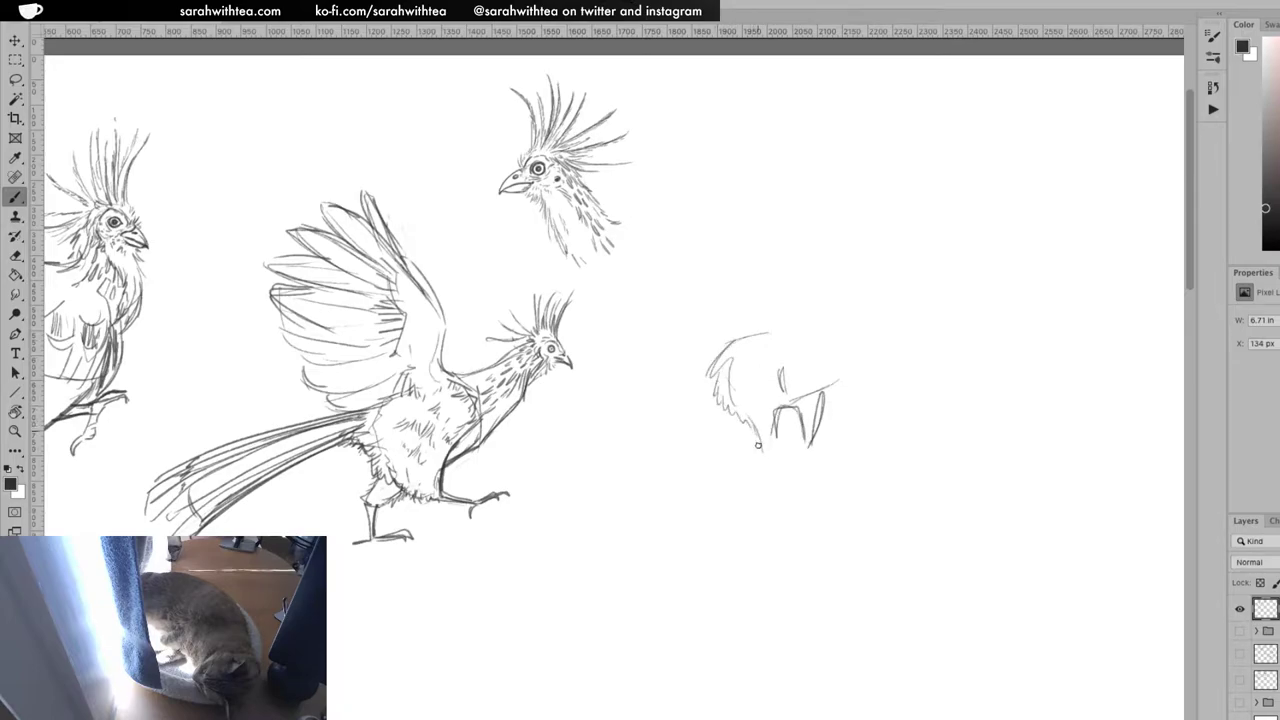
# Draw the new bird's lower legs and toes, reinforce the rump feathers, and add a slanting shoulder line above the back
pyautogui.moveTo(800, 483)
pyautogui.mouseDown()
pyautogui.moveTo(771, 453)
pyautogui.moveTo(781, 490)
pyautogui.moveTo(798, 476)
pyautogui.moveTo(846, 480)
pyautogui.moveTo(858, 460)
pyautogui.moveTo(866, 474)
pyautogui.moveTo(819, 427)
pyautogui.moveTo(824, 416)
pyautogui.moveTo(810, 446)
pyautogui.mouseUp()
pyautogui.moveTo(790, 403)
pyautogui.mouseDown()
pyautogui.moveTo(831, 377)
pyautogui.moveTo(800, 388)
pyautogui.moveTo(808, 419)
pyautogui.moveTo(788, 404)
pyautogui.moveTo(802, 446)
pyautogui.mouseUp()
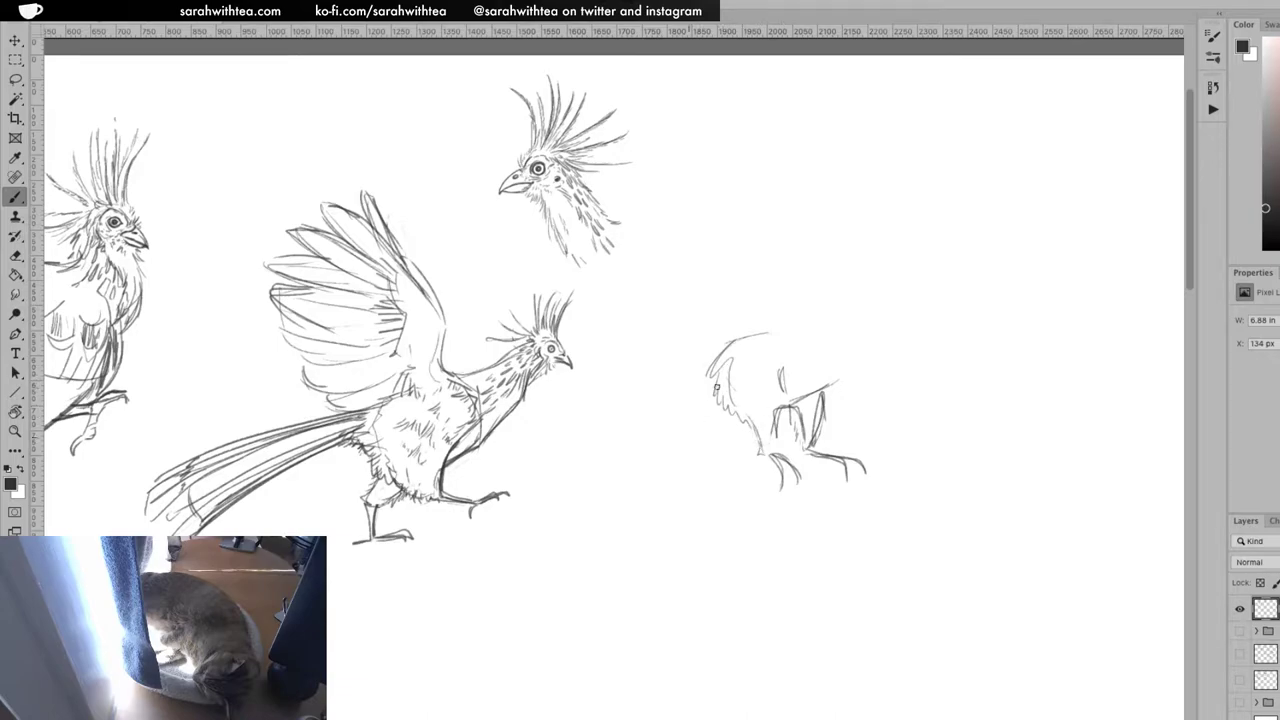
pyautogui.moveTo(712, 392); pyautogui.dragTo(740, 346)
pyautogui.moveTo(798, 316); pyautogui.dragTo(845, 348)
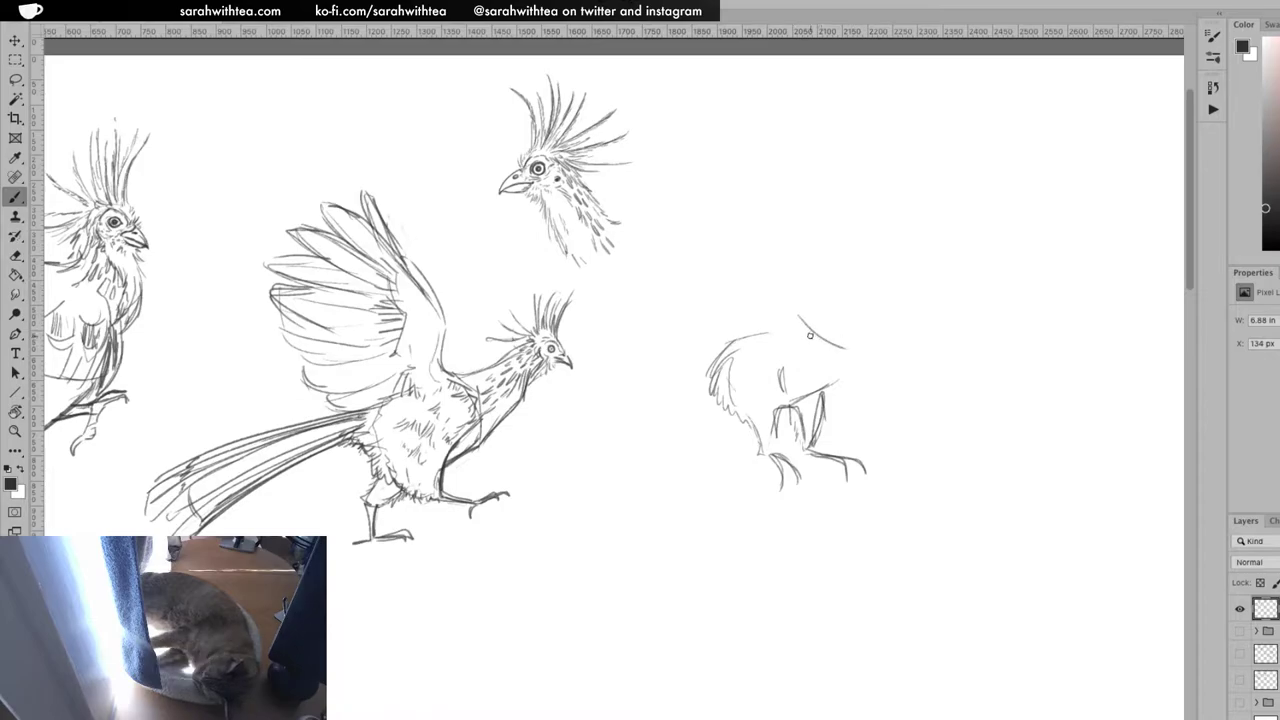
# Sketch the new bird's outstretched neck and lowered head with hooked beak and fanned crest, and darken the belly line
pyautogui.moveTo(790, 407)
pyautogui.mouseDown()
pyautogui.moveTo(874, 388)
pyautogui.moveTo(916, 416)
pyautogui.moveTo(931, 404)
pyautogui.moveTo(915, 388)
pyautogui.moveTo(936, 390)
pyautogui.moveTo(938, 414)
pyautogui.moveTo(962, 430)
pyautogui.moveTo(939, 390)
pyautogui.moveTo(980, 359)
pyautogui.moveTo(932, 388)
pyautogui.mouseUp()
pyautogui.moveTo(954, 354); pyautogui.dragTo(948, 390)
pyautogui.moveTo(968, 332)
pyautogui.mouseDown()
pyautogui.moveTo(937, 357)
pyautogui.moveTo(944, 388)
pyautogui.mouseUp()
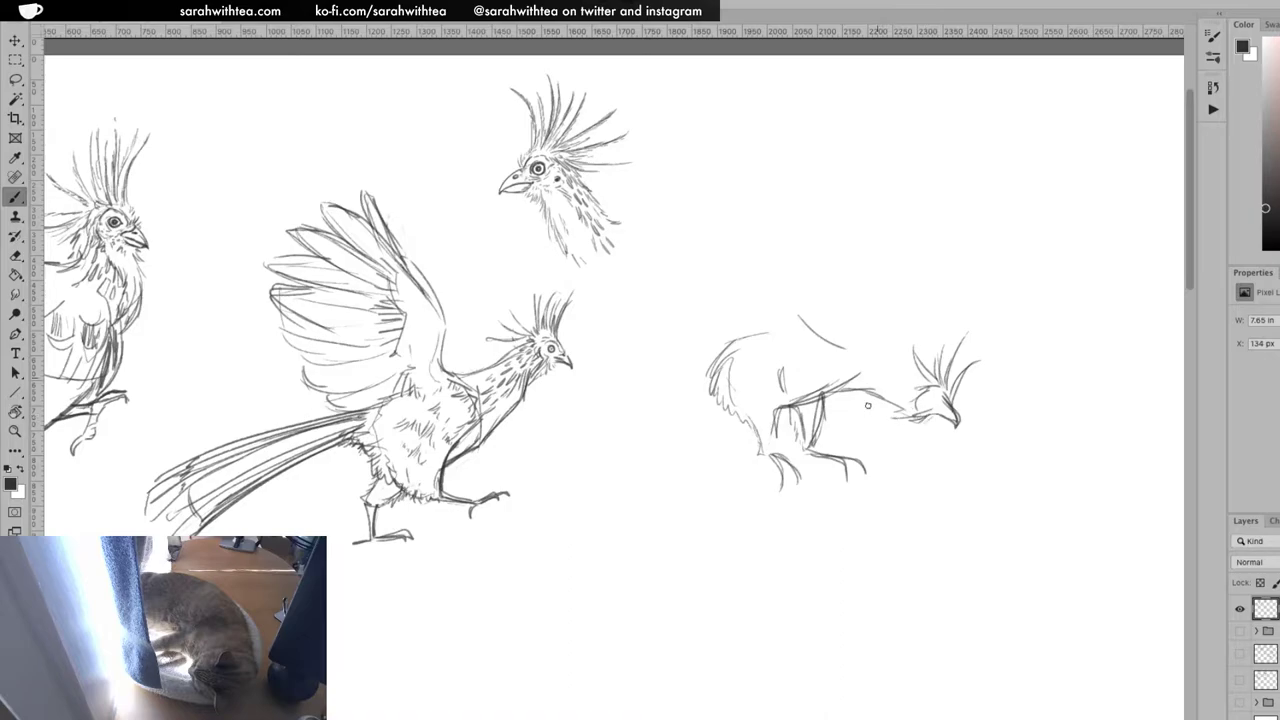
pyautogui.moveTo(902, 410)
pyautogui.mouseDown()
pyautogui.moveTo(836, 382)
pyautogui.moveTo(808, 334)
pyautogui.moveTo(852, 342)
pyautogui.moveTo(918, 388)
pyautogui.mouseUp()
pyautogui.moveTo(840, 322); pyautogui.dragTo(880, 358)
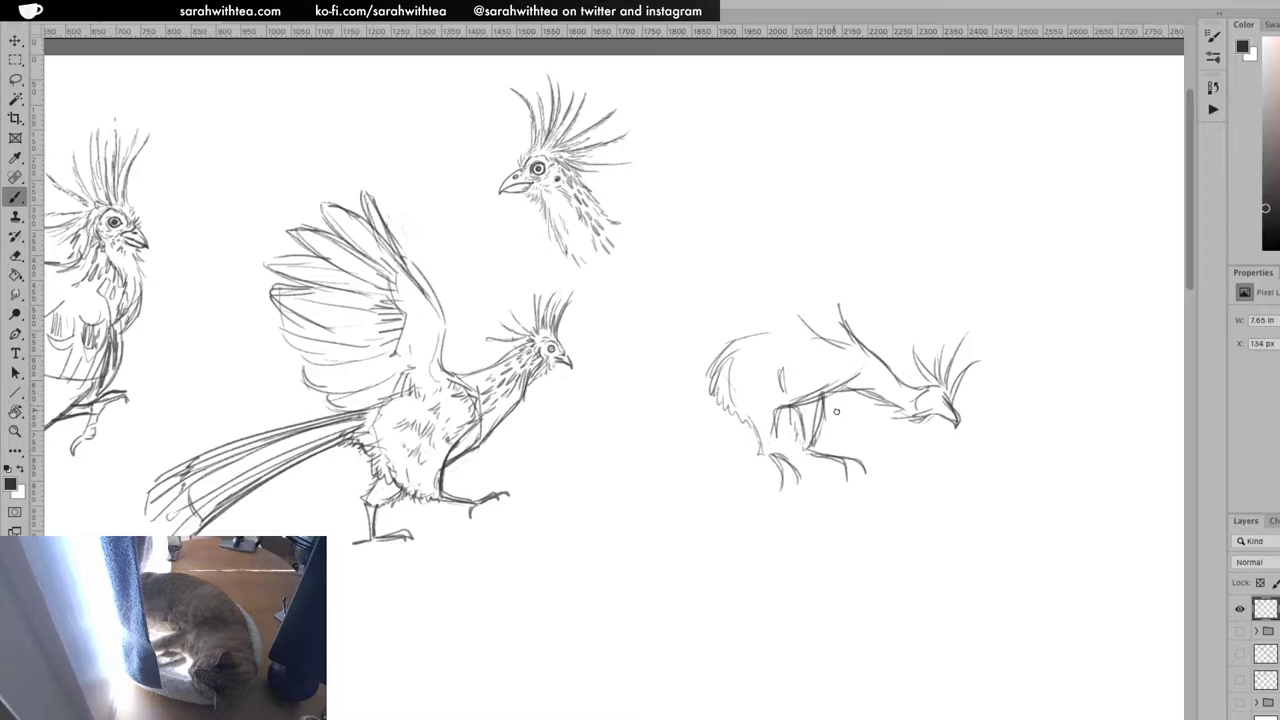
pyautogui.moveTo(786, 406); pyautogui.dragTo(845, 391)
# Lasso the new bird's head and neck, shift them slightly down and closer to the body, and deselect
pyautogui.press('l')
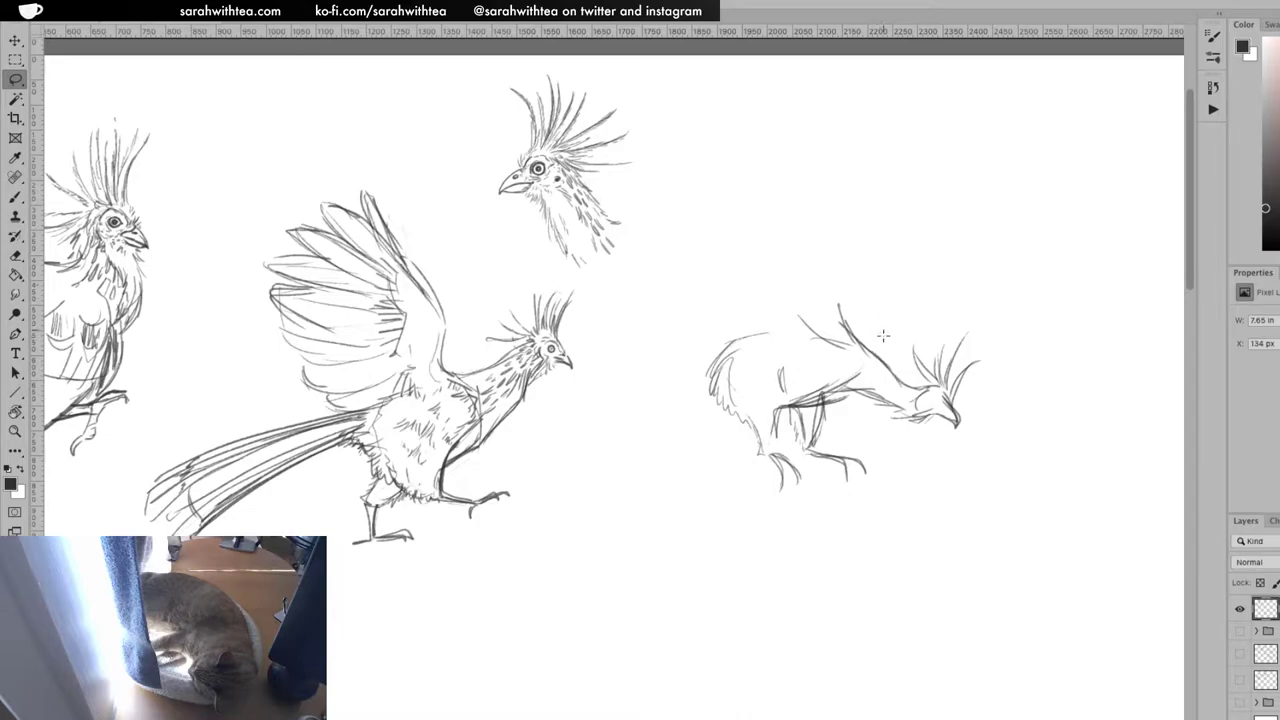
pyautogui.moveTo(883, 313)
pyautogui.mouseDown()
pyautogui.moveTo(842, 379)
pyautogui.moveTo(862, 421)
pyautogui.moveTo(981, 465)
pyautogui.moveTo(973, 317)
pyautogui.moveTo(893, 290)
pyautogui.mouseUp()
pyautogui.press('v')
pyautogui.moveTo(879, 407); pyautogui.dragTo(908, 423)
pyautogui.hotkey('ctrl', 'd')
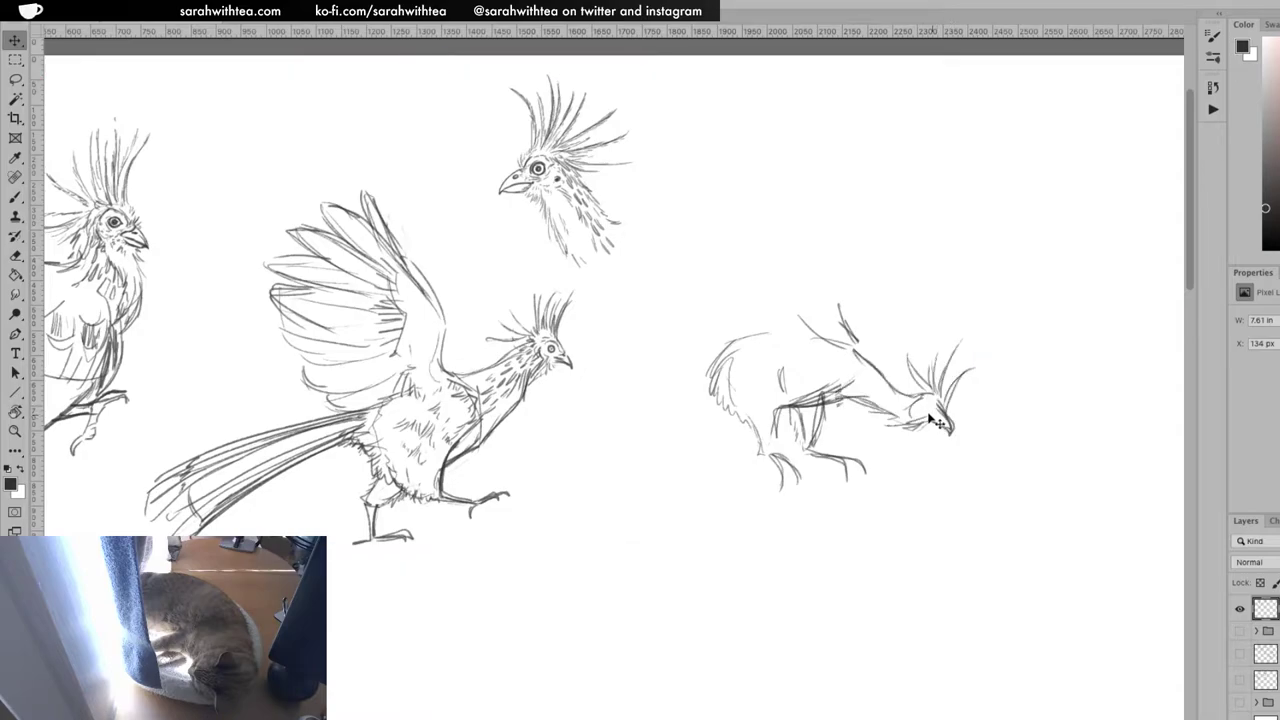
# Draw the lowered head's ringed eye, add feather marks along the neck, and start the wing base at the shoulder
pyautogui.press('b')
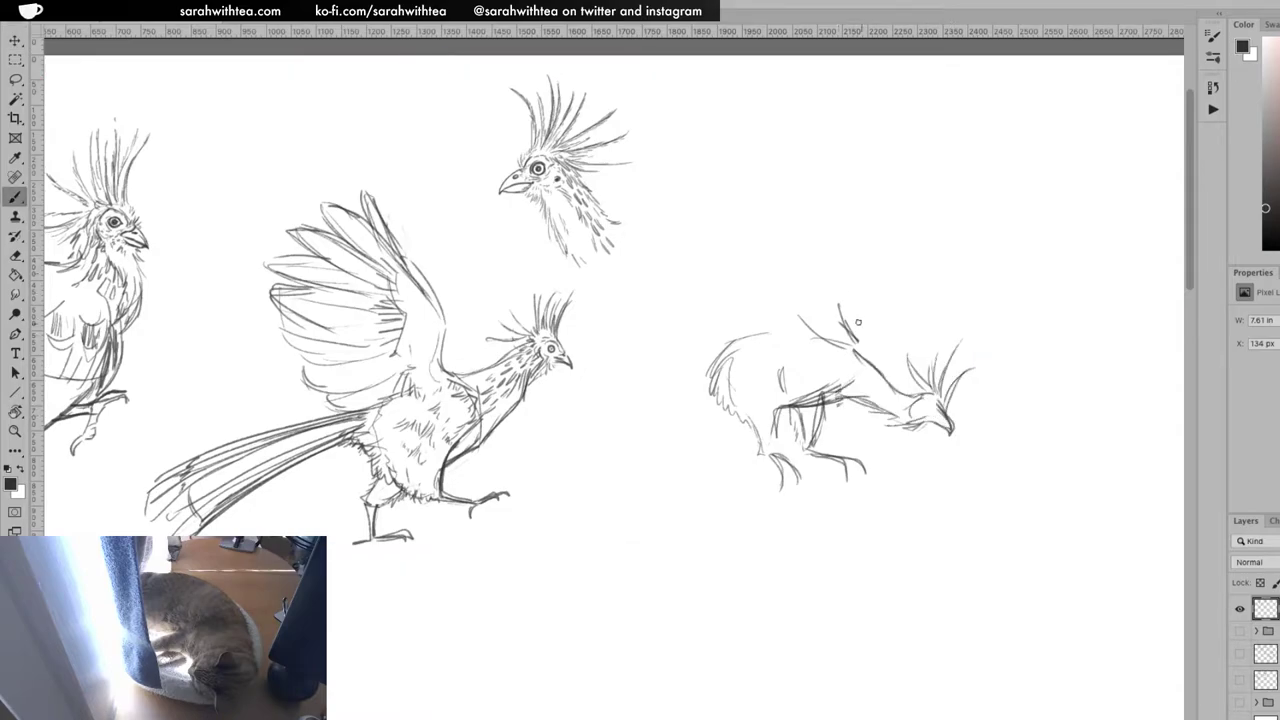
pyautogui.moveTo(855, 324)
pyautogui.mouseDown()
pyautogui.moveTo(877, 372)
pyautogui.moveTo(850, 304)
pyautogui.moveTo(892, 384)
pyautogui.moveTo(868, 356)
pyautogui.moveTo(908, 394)
pyautogui.moveTo(900, 363)
pyautogui.mouseUp()
pyautogui.moveTo(940, 403)
pyautogui.mouseDown()
pyautogui.moveTo(962, 376)
pyautogui.moveTo(929, 405)
pyautogui.moveTo(948, 429)
pyautogui.moveTo(932, 412)
pyautogui.mouseUp()
pyautogui.moveTo(872, 306)
pyautogui.mouseDown()
pyautogui.moveTo(863, 343)
pyautogui.moveTo(863, 324)
pyautogui.moveTo(891, 398)
pyautogui.mouseUp()
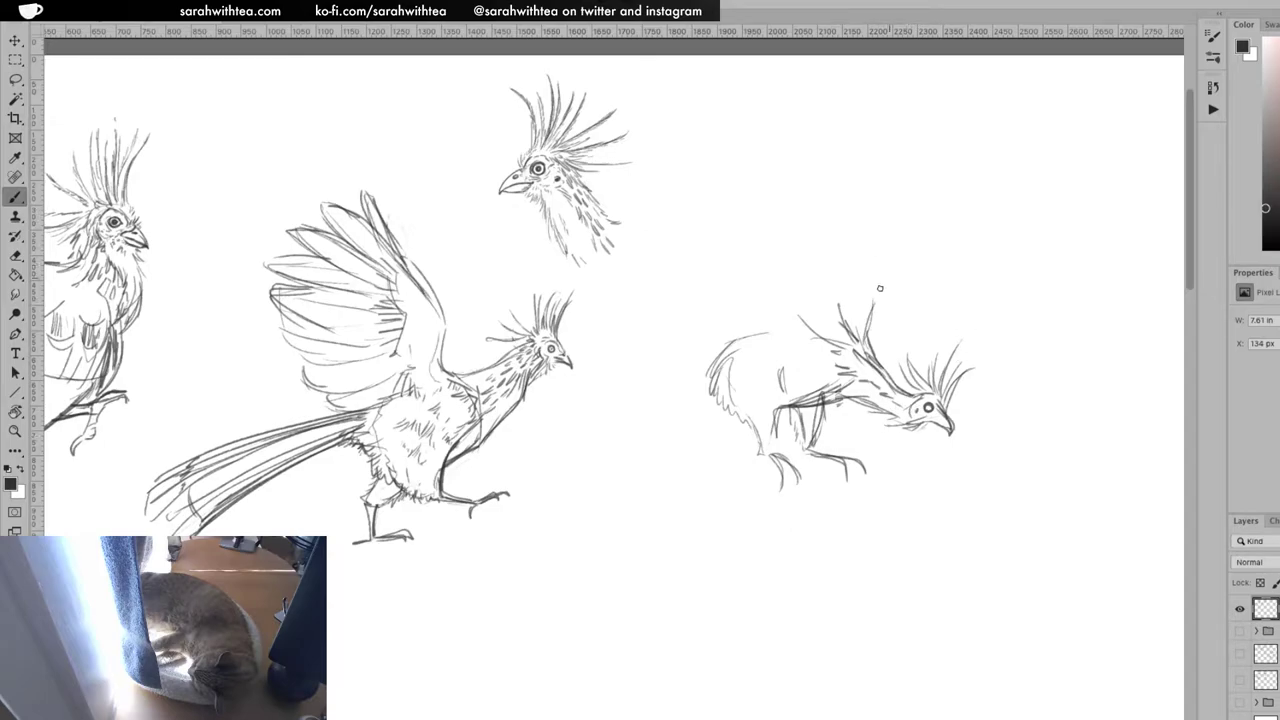
# Sketch the raised wing above the new bird's head with a curved arm line and spread feather strokes at its tip
pyautogui.moveTo(906, 252)
pyautogui.mouseDown()
pyautogui.moveTo(969, 247)
pyautogui.moveTo(918, 244)
pyautogui.moveTo(991, 196)
pyautogui.moveTo(930, 232)
pyautogui.mouseUp()
pyautogui.moveTo(990, 158); pyautogui.dragTo(918, 232)
pyautogui.moveTo(910, 232); pyautogui.dragTo(935, 153)
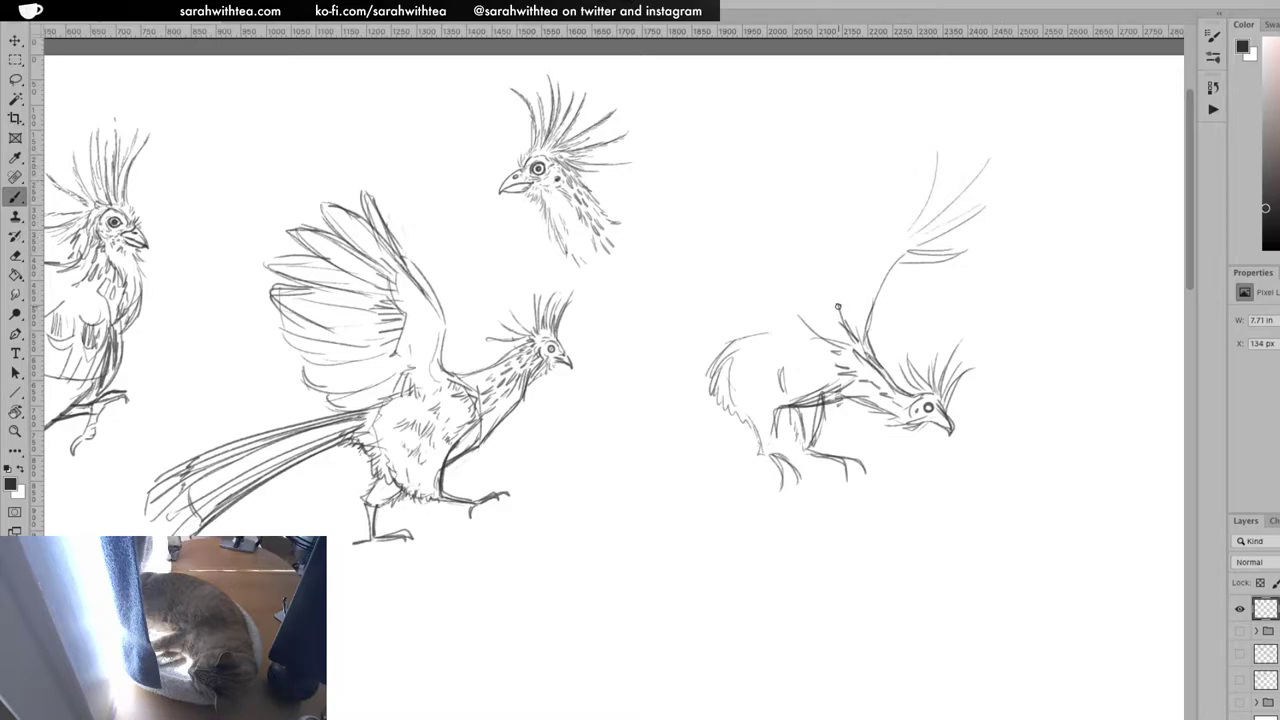
# Sketch the crouching bird's near wing with a long curved leading edge and the first inner feather strokes
pyautogui.moveTo(791, 295)
pyautogui.mouseDown()
pyautogui.moveTo(829, 298)
pyautogui.moveTo(812, 291)
pyautogui.mouseUp()
pyautogui.moveTo(778, 240); pyautogui.dragTo(796, 281)
pyautogui.moveTo(775, 208); pyautogui.dragTo(798, 265)
pyautogui.moveTo(800, 262); pyautogui.dragTo(789, 192)
pyautogui.moveTo(836, 296)
pyautogui.mouseDown()
pyautogui.moveTo(777, 146)
pyautogui.moveTo(834, 282)
pyautogui.mouseUp()
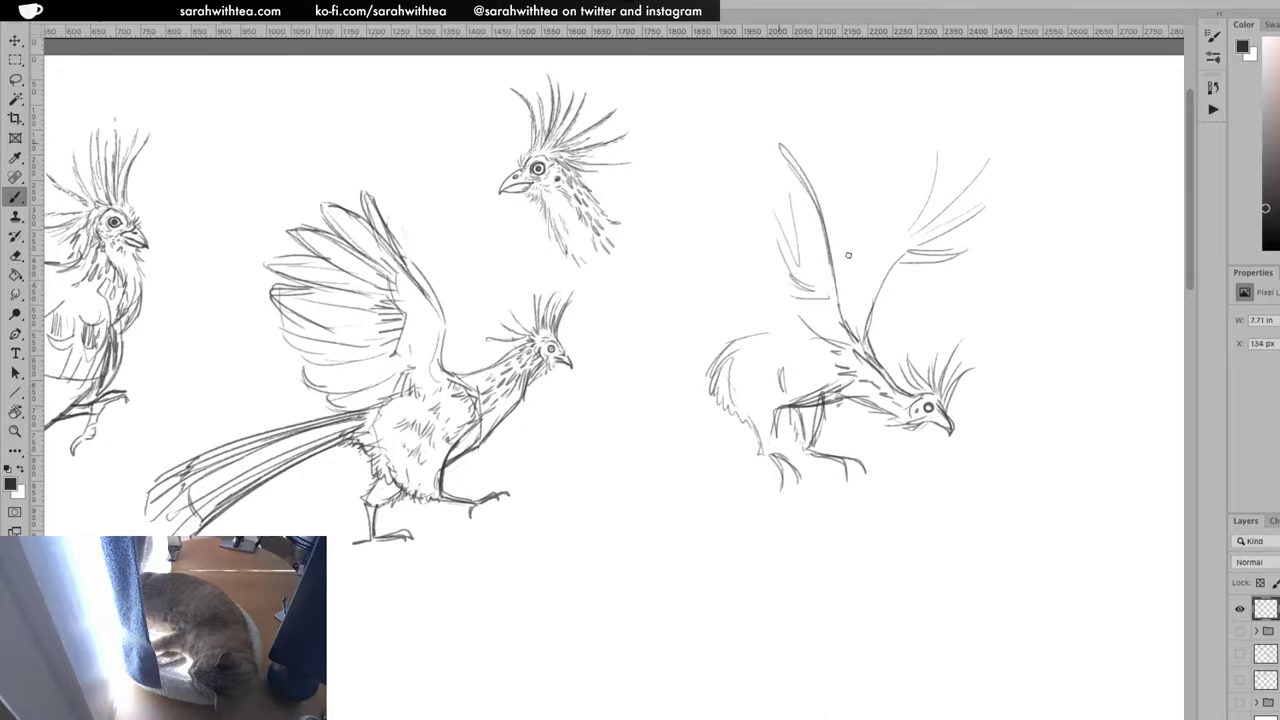
# Fill out the crouching bird's far wing with fanned flight feathers and darken its front edge
pyautogui.moveTo(833, 170)
pyautogui.mouseDown()
pyautogui.moveTo(885, 125)
pyautogui.moveTo(897, 222)
pyautogui.mouseUp()
pyautogui.moveTo(981, 131); pyautogui.dragTo(905, 238)
pyautogui.moveTo(968, 152)
pyautogui.mouseDown()
pyautogui.moveTo(916, 222)
pyautogui.moveTo(874, 240)
pyautogui.moveTo(926, 276)
pyautogui.mouseUp()
pyautogui.moveTo(862, 314)
pyautogui.mouseDown()
pyautogui.moveTo(961, 278)
pyautogui.moveTo(990, 238)
pyautogui.mouseUp()
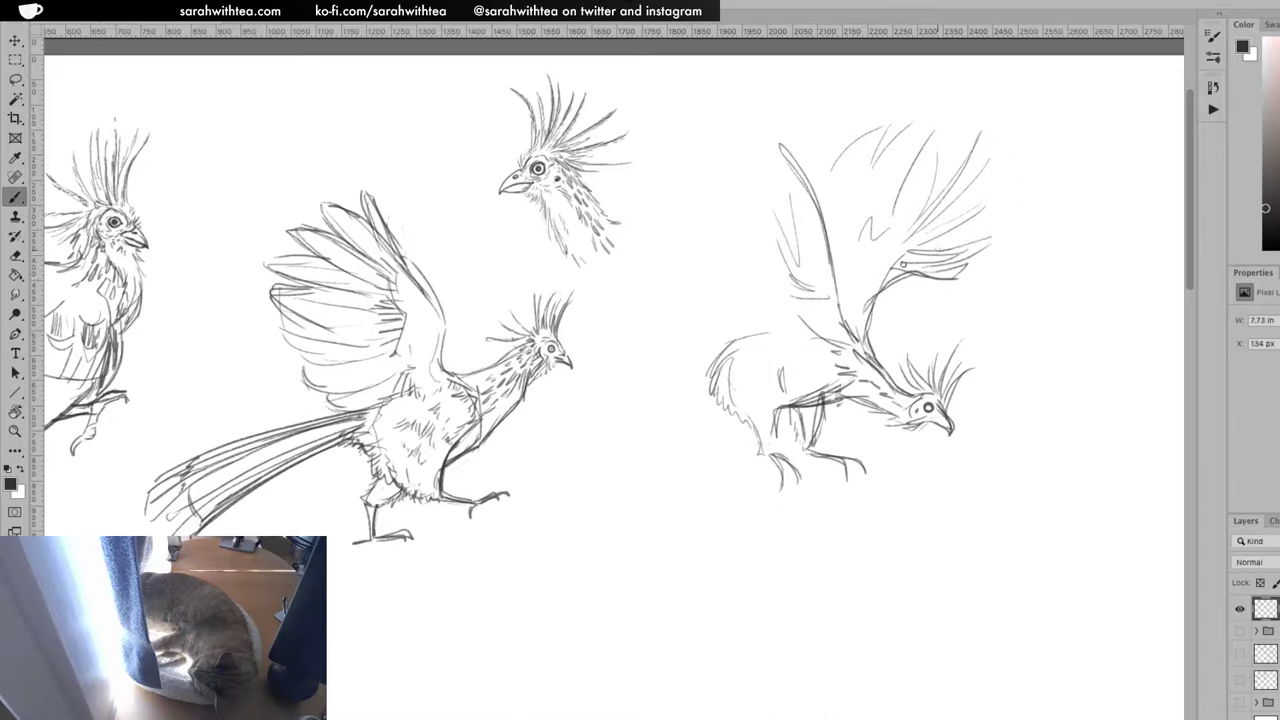
pyautogui.moveTo(910, 234); pyautogui.dragTo(880, 246)
# Outline the near wing's long primary feathers and the shorter trailing feathers down to the bird's back
pyautogui.moveTo(745, 298)
pyautogui.mouseDown()
pyautogui.moveTo(788, 308)
pyautogui.moveTo(718, 246)
pyautogui.mouseUp()
pyautogui.moveTo(750, 115); pyautogui.dragTo(796, 170)
pyautogui.moveTo(747, 119)
pyautogui.mouseDown()
pyautogui.moveTo(768, 140)
pyautogui.moveTo(790, 212)
pyautogui.moveTo(782, 200)
pyautogui.mouseUp()
pyautogui.moveTo(724, 136)
pyautogui.mouseDown()
pyautogui.moveTo(764, 204)
pyautogui.moveTo(756, 196)
pyautogui.moveTo(760, 240)
pyautogui.mouseUp()
pyautogui.moveTo(775, 196); pyautogui.dragTo(779, 225)
pyautogui.moveTo(770, 272); pyautogui.dragTo(798, 296)
pyautogui.moveTo(745, 180); pyautogui.dragTo(786, 266)
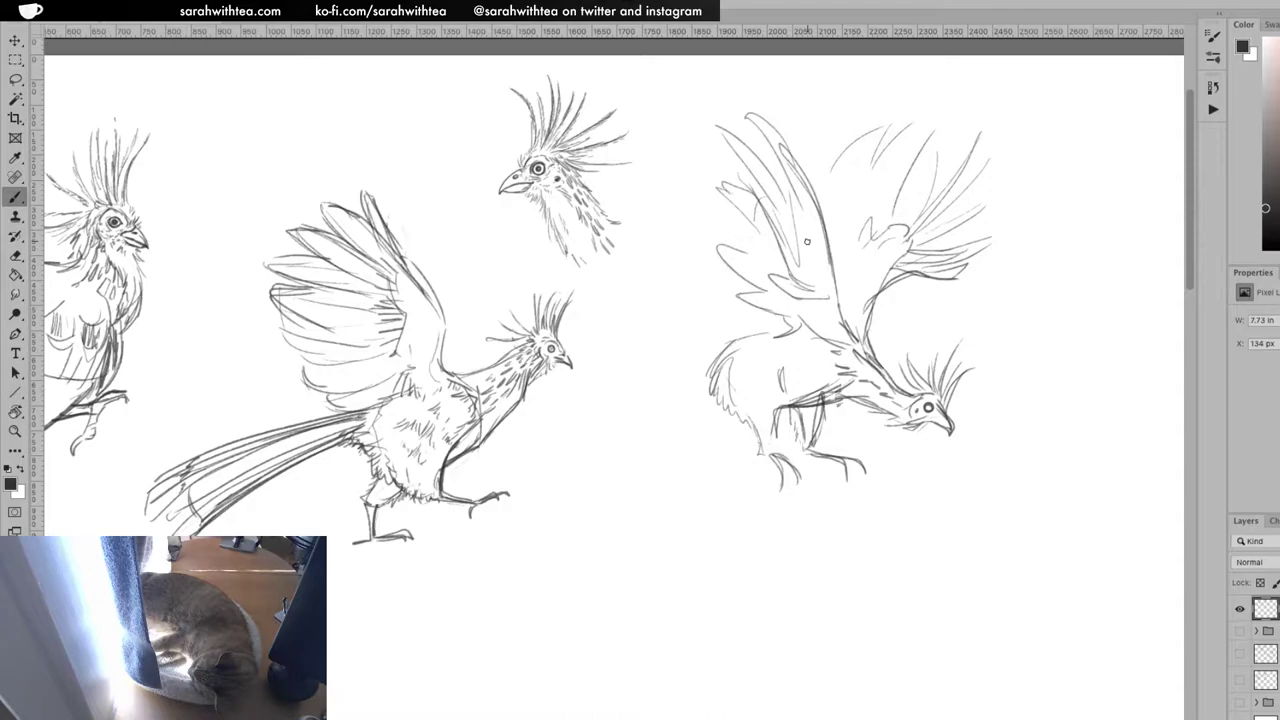
# Add inner feather detail to both raised wings and strengthen the crouching bird's back and flank with feather strokes
pyautogui.moveTo(862, 263); pyautogui.dragTo(869, 270)
pyautogui.moveTo(864, 146); pyautogui.dragTo(853, 257)
pyautogui.moveTo(893, 278); pyautogui.dragTo(955, 278)
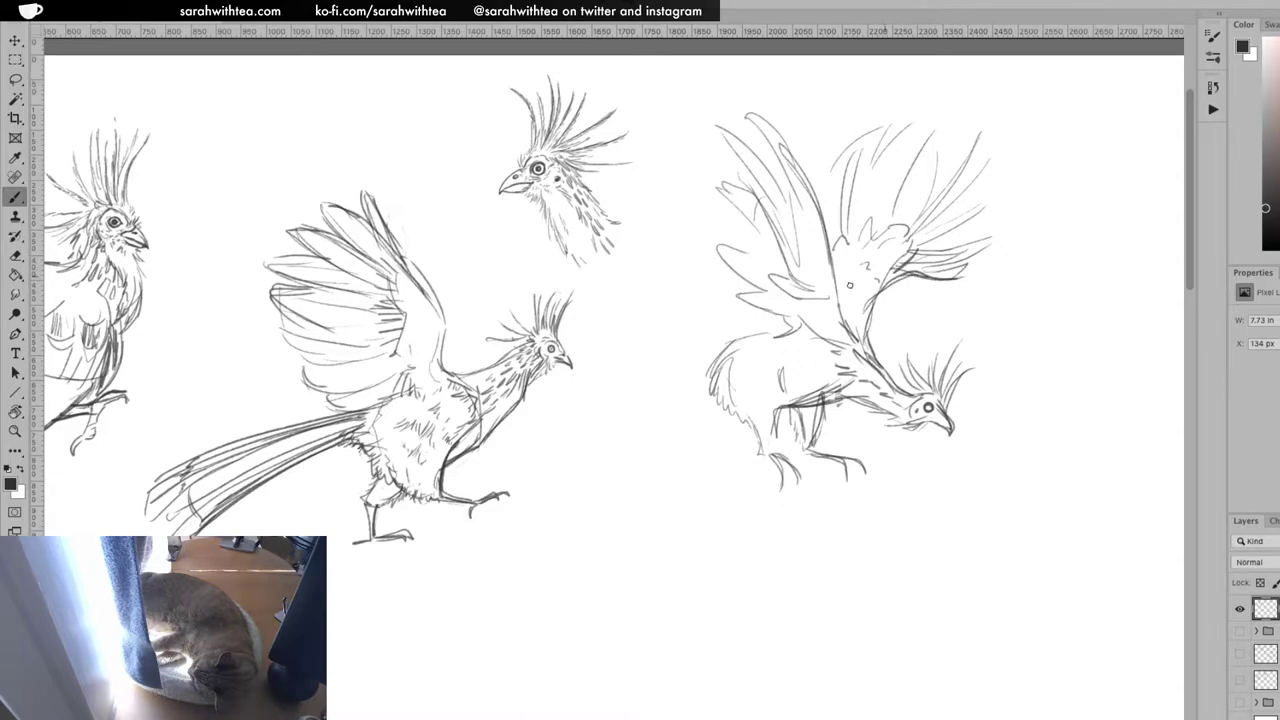
pyautogui.moveTo(826, 298); pyautogui.dragTo(802, 296)
pyautogui.moveTo(785, 321); pyautogui.dragTo(716, 372)
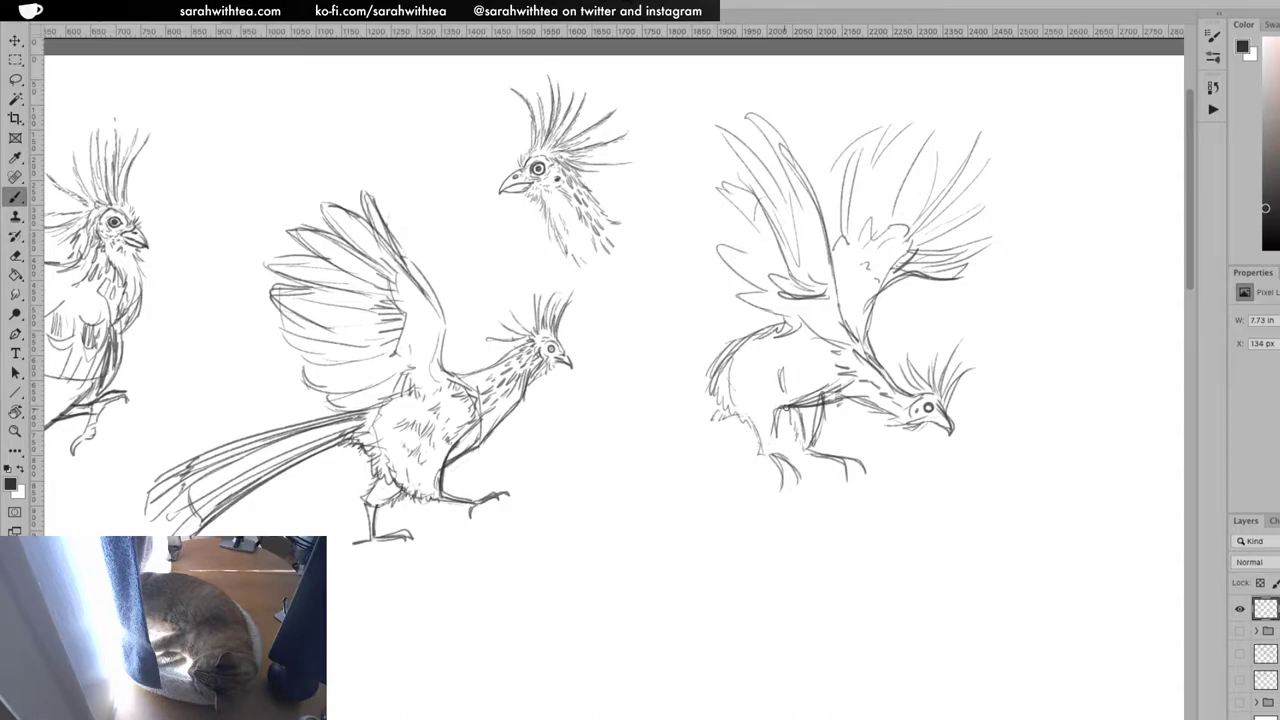
pyautogui.moveTo(781, 427); pyautogui.dragTo(791, 398)
pyautogui.moveTo(828, 393)
pyautogui.mouseDown()
pyautogui.moveTo(816, 398)
pyautogui.moveTo(820, 386)
pyautogui.mouseUp()
# Sketch the crouching bird's long fanned tail with feather divisions, a jagged band near the rounded tips, and darkened edges
pyautogui.moveTo(707, 388)
pyautogui.mouseDown()
pyautogui.moveTo(618, 538)
pyautogui.moveTo(722, 563)
pyautogui.moveTo(730, 420)
pyautogui.moveTo(712, 556)
pyautogui.mouseUp()
pyautogui.moveTo(708, 393); pyautogui.dragTo(614, 540)
pyautogui.moveTo(706, 396); pyautogui.dragTo(618, 545)
pyautogui.moveTo(652, 490); pyautogui.dragTo(630, 568)
pyautogui.moveTo(672, 513)
pyautogui.mouseDown()
pyautogui.moveTo(658, 537)
pyautogui.moveTo(654, 524)
pyautogui.moveTo(657, 534)
pyautogui.moveTo(673, 520)
pyautogui.moveTo(659, 538)
pyautogui.moveTo(711, 524)
pyautogui.moveTo(685, 572)
pyautogui.mouseUp()
pyautogui.moveTo(728, 418)
pyautogui.mouseDown()
pyautogui.moveTo(694, 489)
pyautogui.moveTo(719, 409)
pyautogui.mouseUp()
pyautogui.moveTo(666, 487)
pyautogui.mouseDown()
pyautogui.moveTo(718, 410)
pyautogui.moveTo(656, 479)
pyautogui.mouseUp()
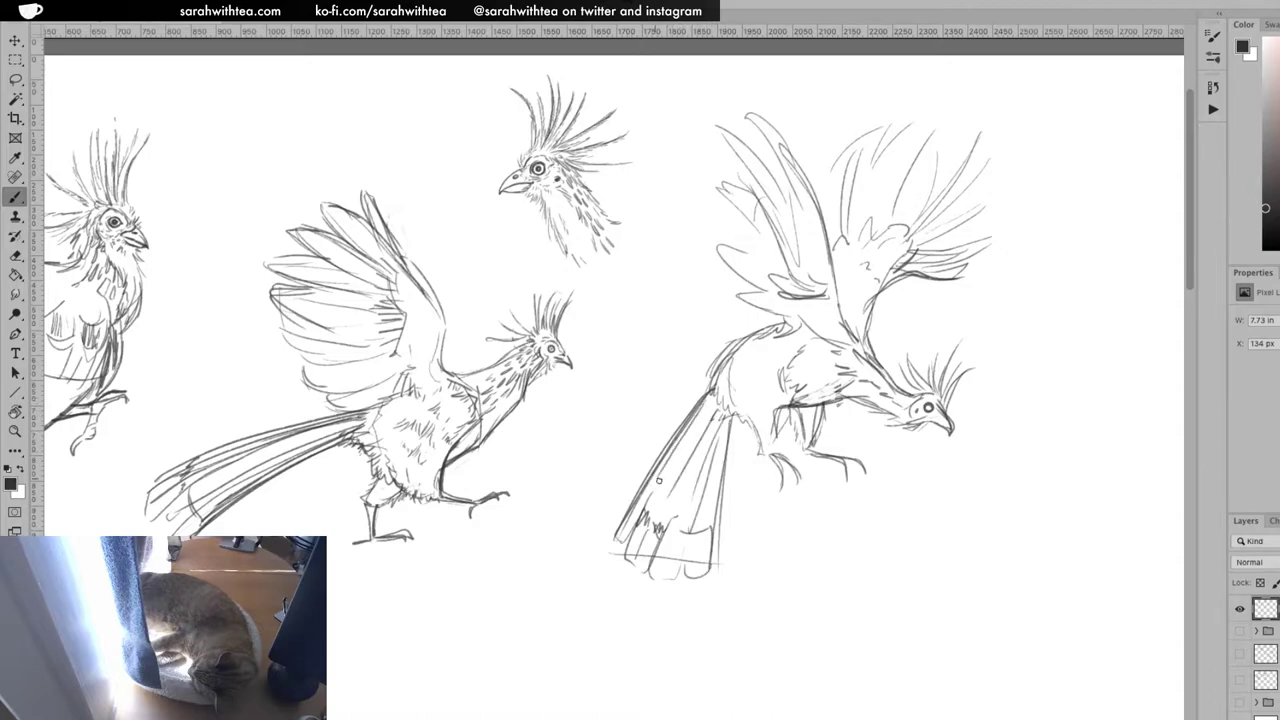
pyautogui.moveTo(707, 528); pyautogui.dragTo(713, 521)
pyautogui.moveTo(712, 568)
pyautogui.mouseDown()
pyautogui.moveTo(722, 362)
pyautogui.moveTo(650, 490)
pyautogui.mouseUp()
pyautogui.moveTo(678, 432); pyautogui.dragTo(614, 538)
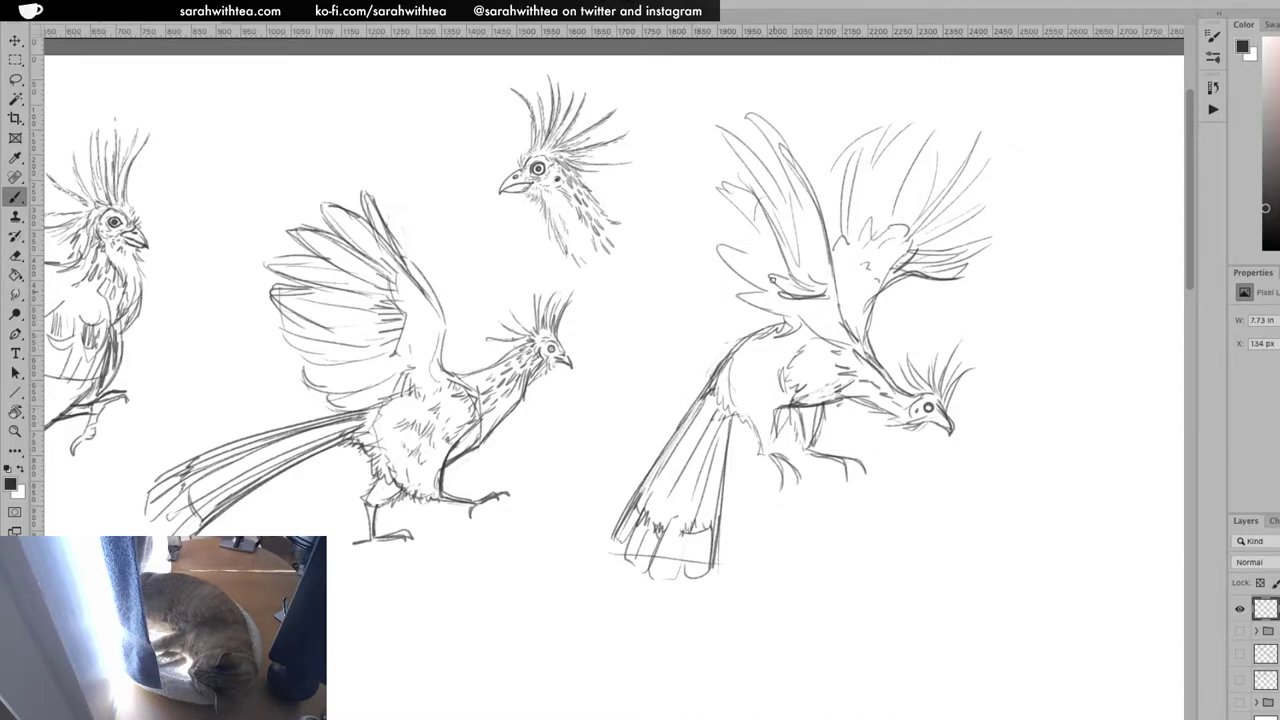
pyautogui.press('k')
pyautogui.moveTo(776, 318)
pyautogui.mouseDown()
pyautogui.moveTo(792, 432)
pyautogui.moveTo(776, 391)
pyautogui.mouseUp()
pyautogui.press('l')
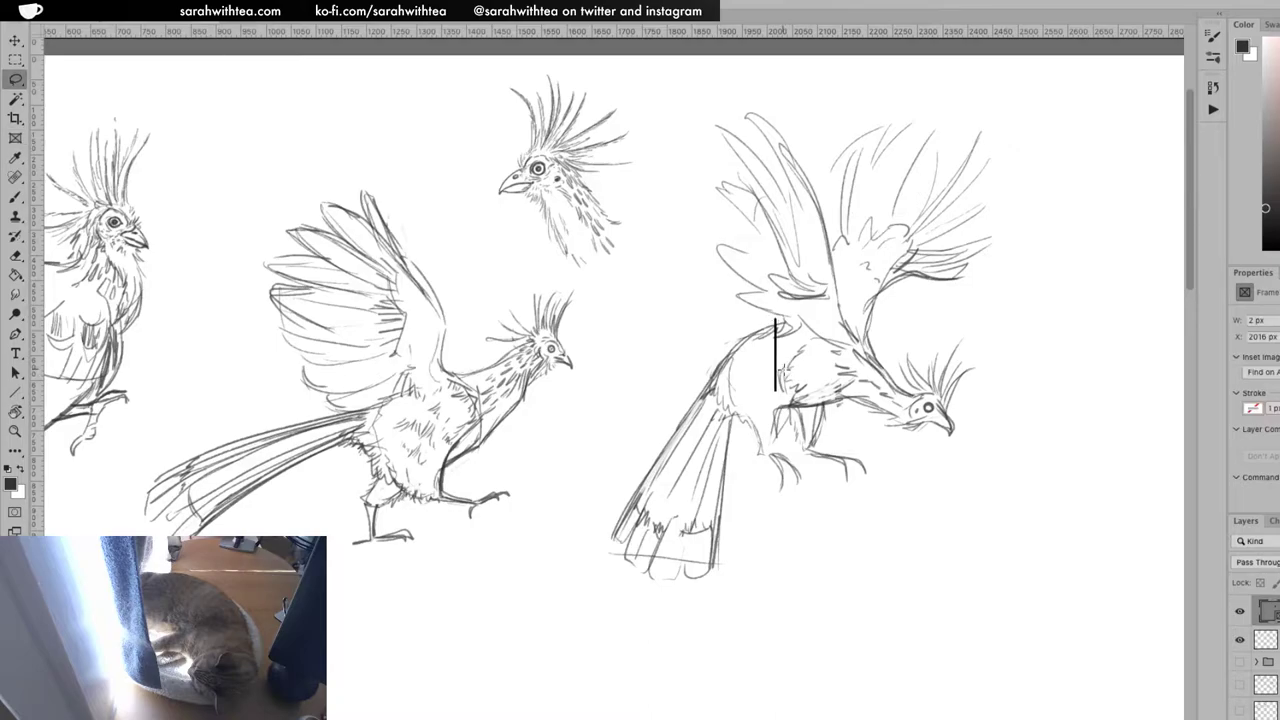
pyautogui.hotkey('ctrl', 'z')
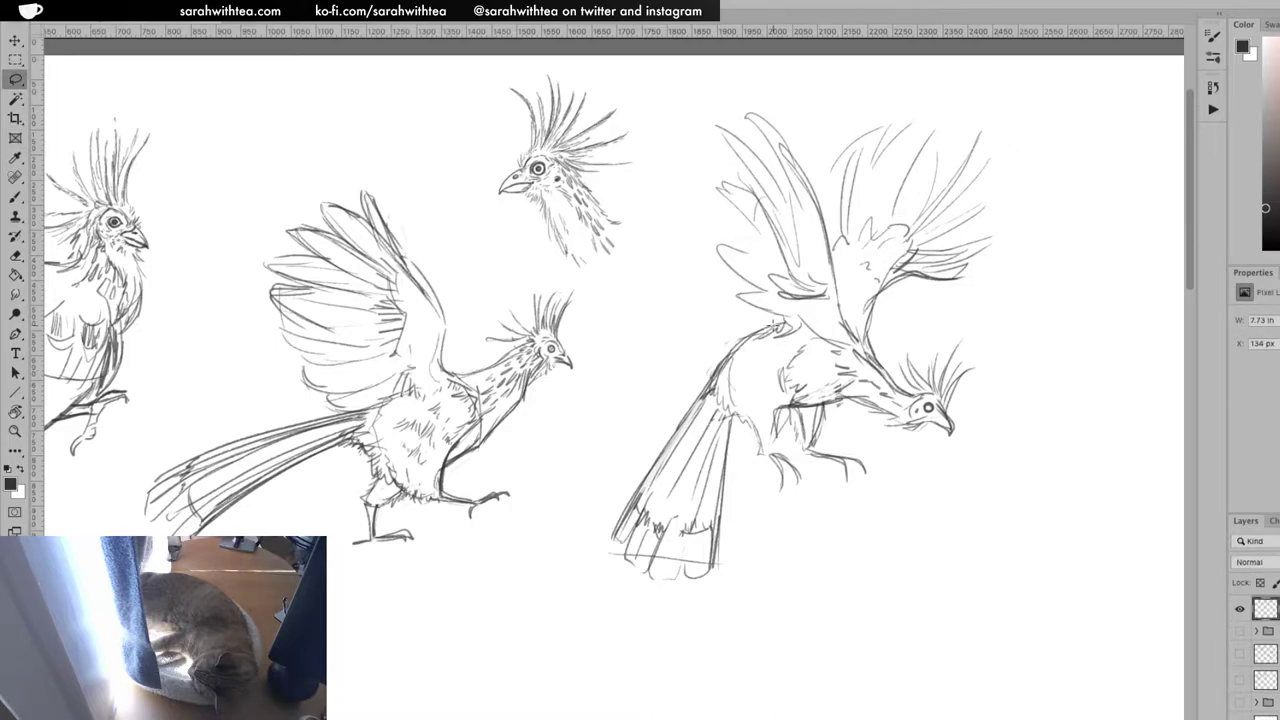
# Lasso the crouching bird's rump, tail and rear leg, shift them slightly toward the front of the body, and deselect
pyautogui.moveTo(780, 318)
pyautogui.mouseDown()
pyautogui.moveTo(809, 521)
pyautogui.moveTo(632, 630)
pyautogui.moveTo(621, 400)
pyautogui.moveTo(782, 314)
pyautogui.mouseUp()
pyautogui.press('v')
pyautogui.moveTo(716, 541); pyautogui.dragTo(718, 545)
pyautogui.hotkey('ctrl', 'd')
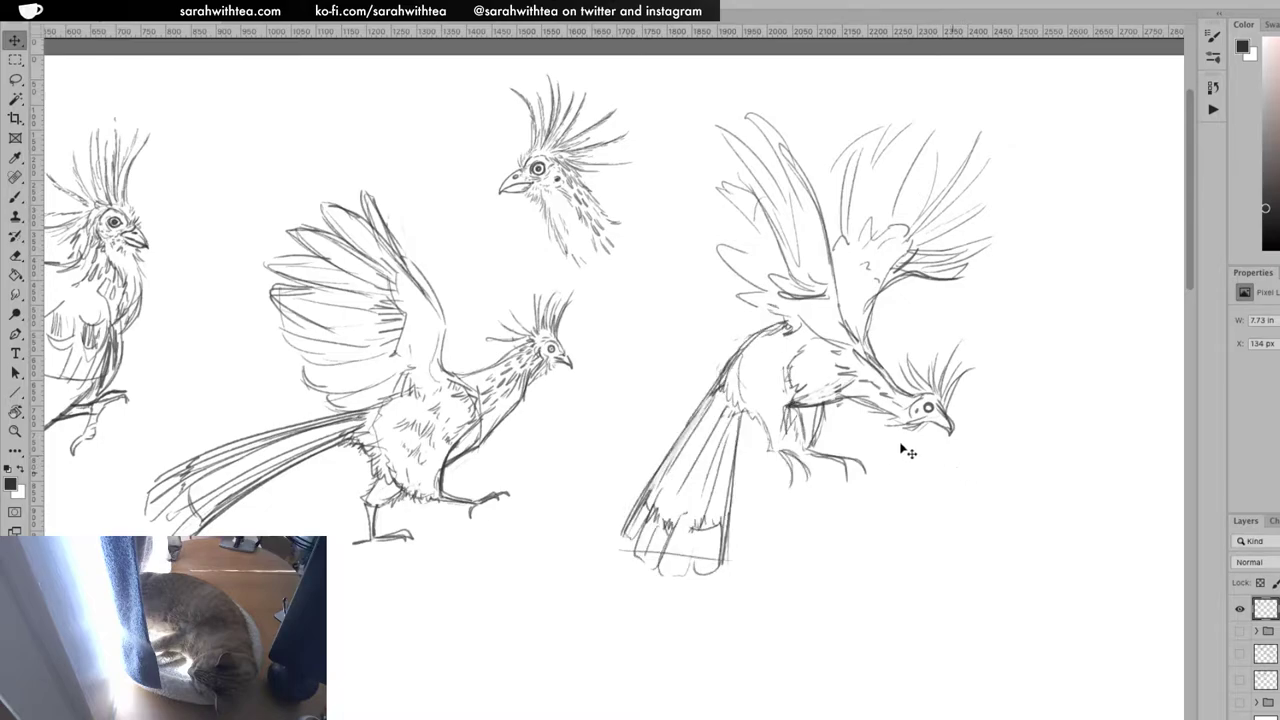
# Check the proportions and spacing of all the bird sketches across the whole page
pyautogui.press('z')
pyautogui.keyDown('alt'); pyautogui.click(883, 451); pyautogui.keyUp('alt')
pyautogui.keyDown('alt'); pyautogui.click(893, 460); pyautogui.keyUp('alt')
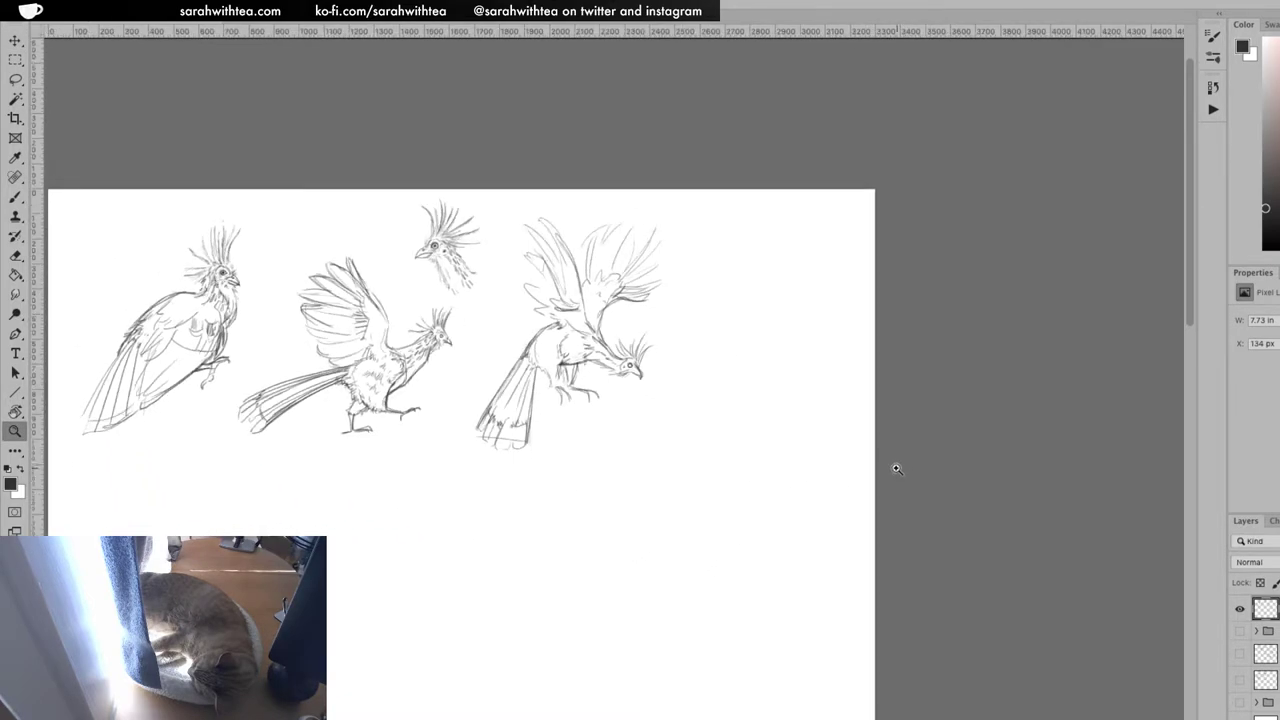
pyautogui.moveTo(529, 451); pyautogui.dragTo(785, 470)
pyautogui.press('e')
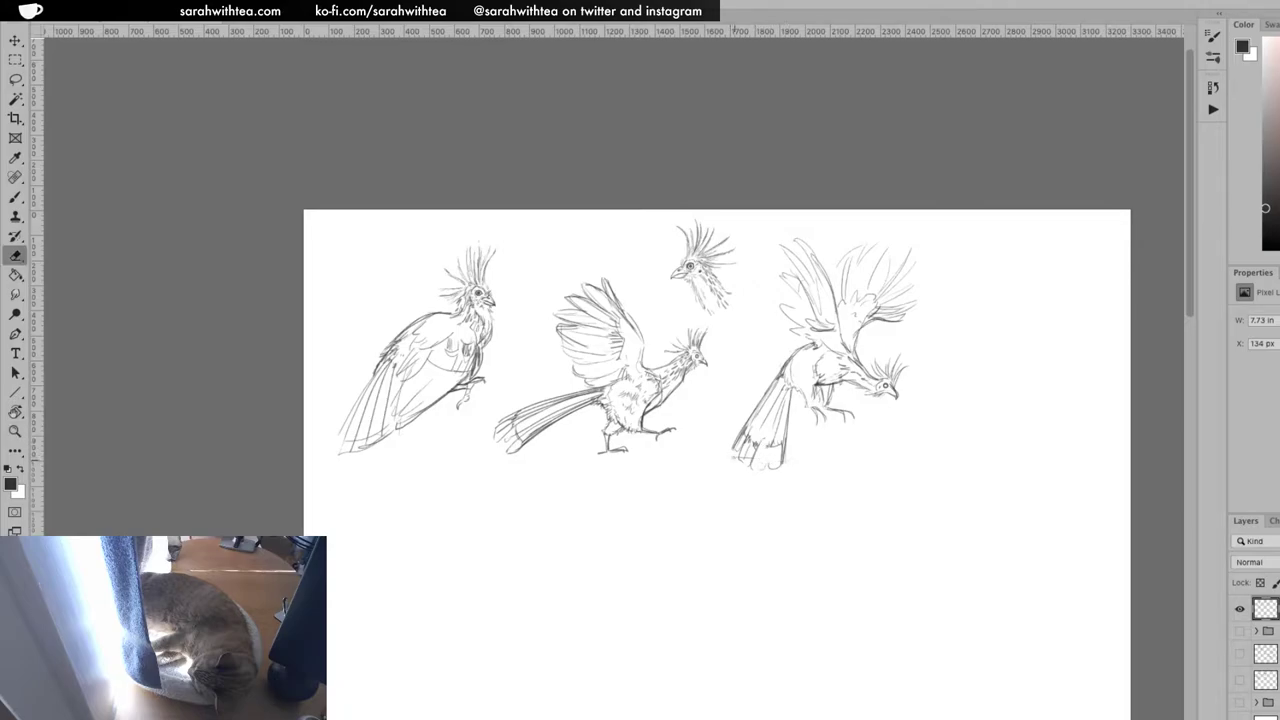
pyautogui.press('z')
pyautogui.click(745, 454)
pyautogui.click(747, 432)
pyautogui.moveTo(745, 432); pyautogui.dragTo(803, 470)
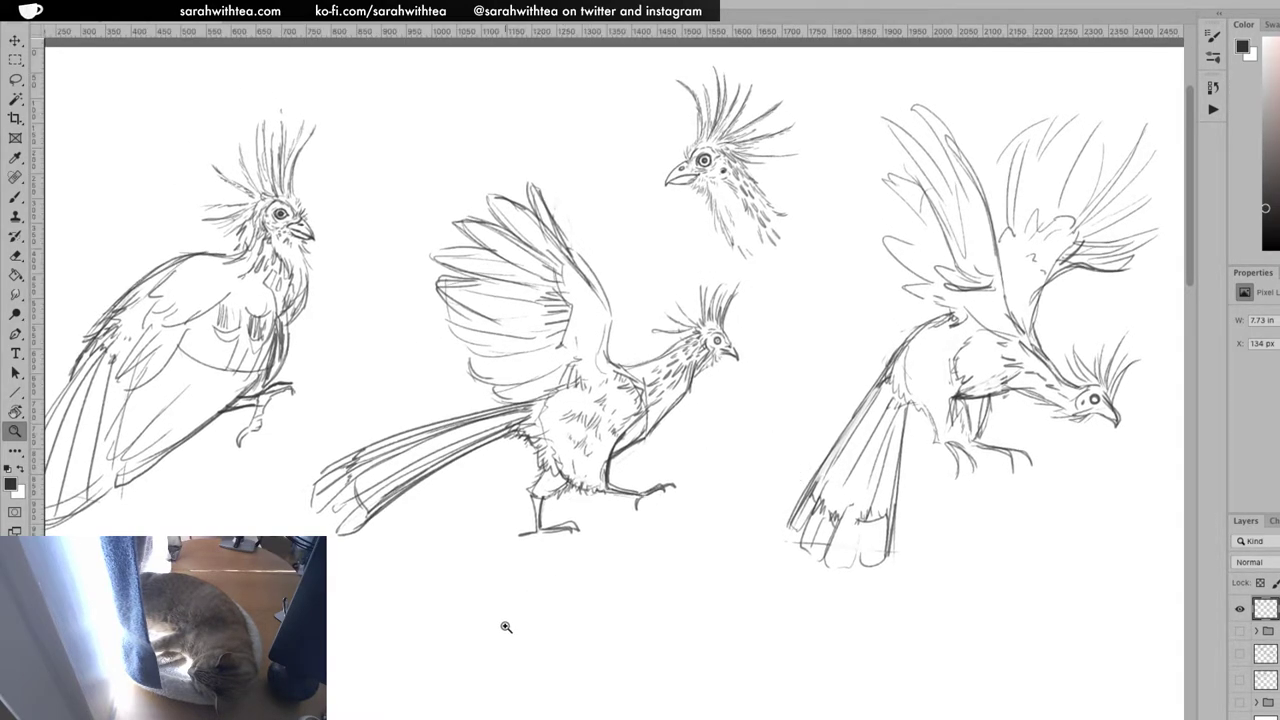
# Add a new layer beneath the bird sketches and choose the KYLE Ultimate Watercolor Basic brush
pyautogui.press('b')
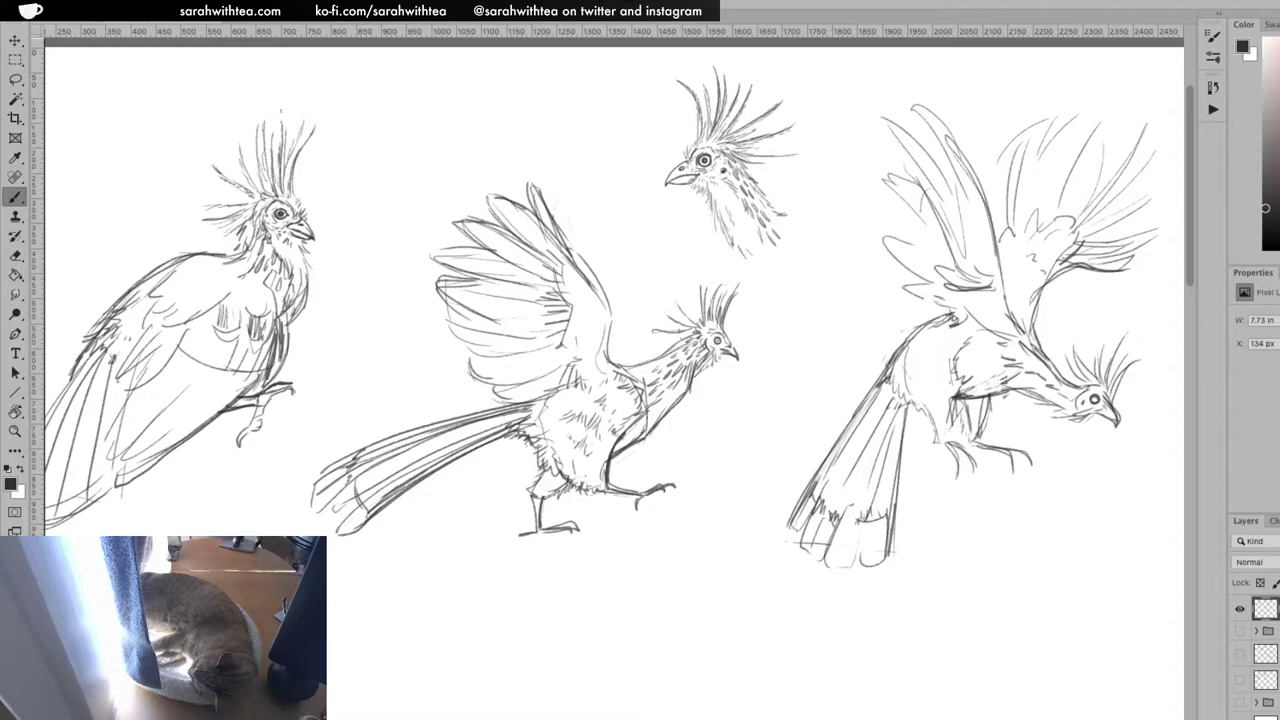
pyautogui.press('super+shift+alt+n')
pyautogui.press('super+[')
pyautogui.click(76, 14)
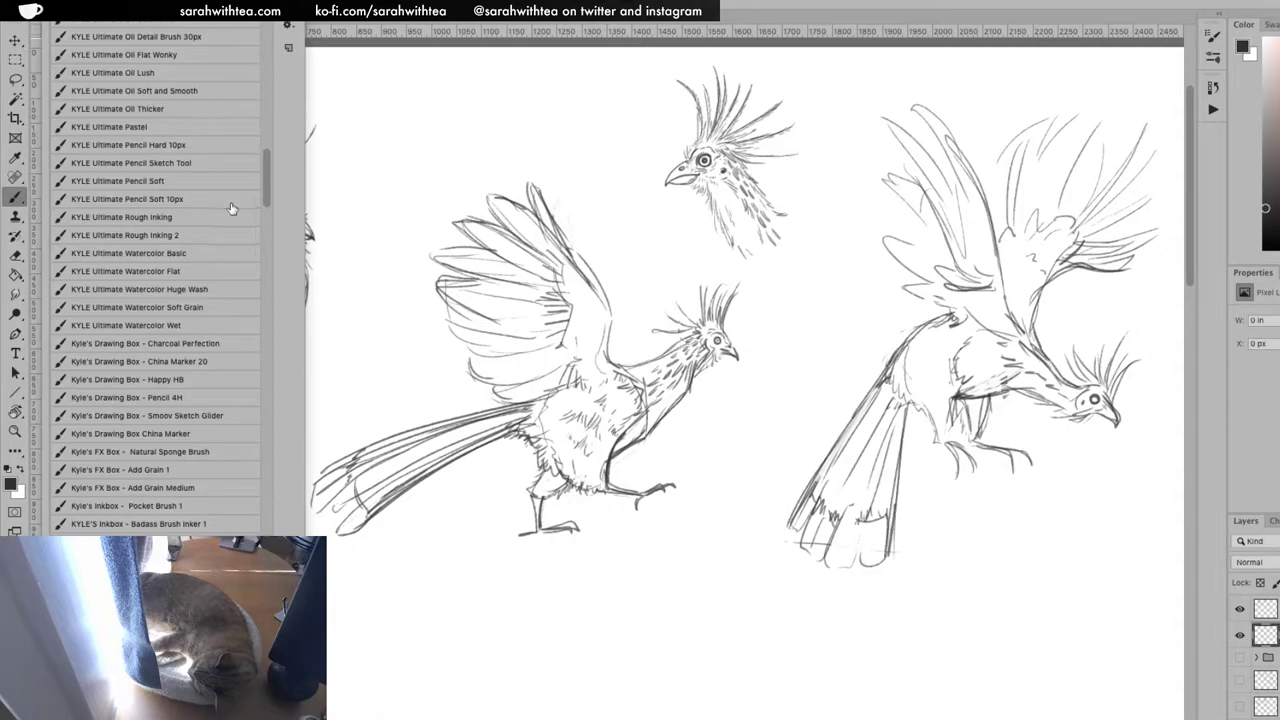
pyautogui.click(206, 253)
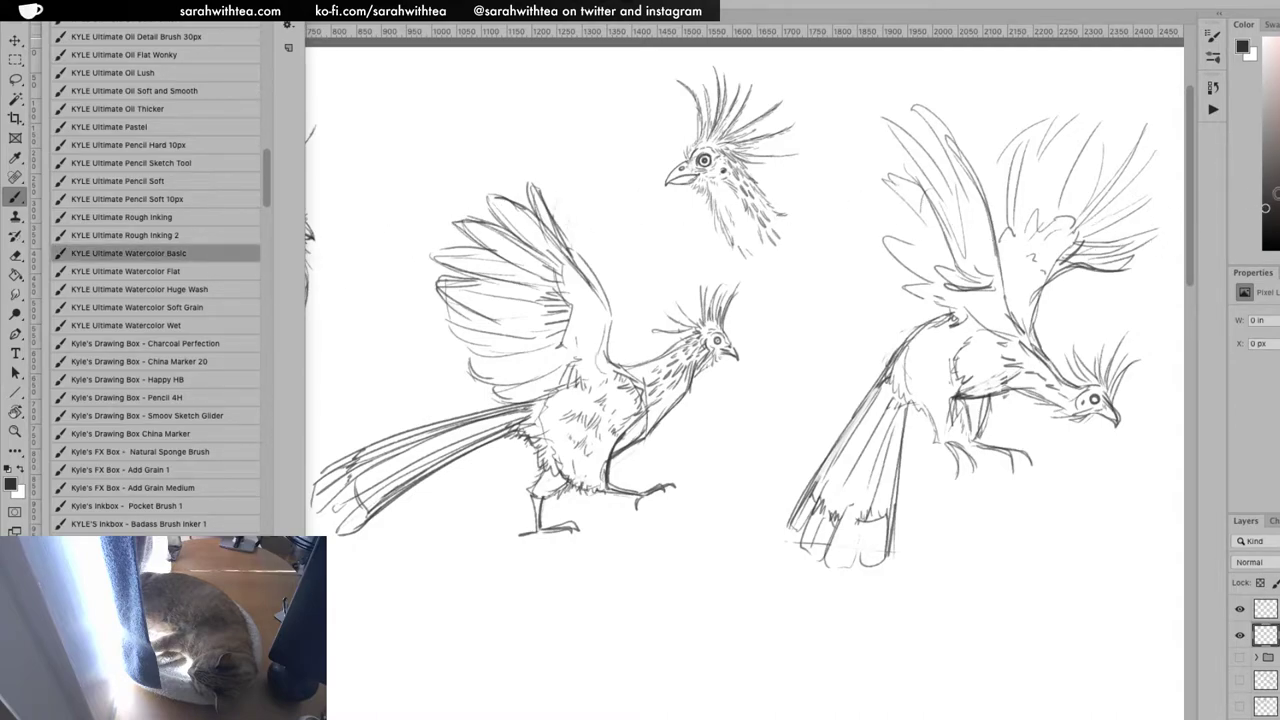
# Color the head study's eye red with a much smaller brush
pyautogui.click(1278, 104)
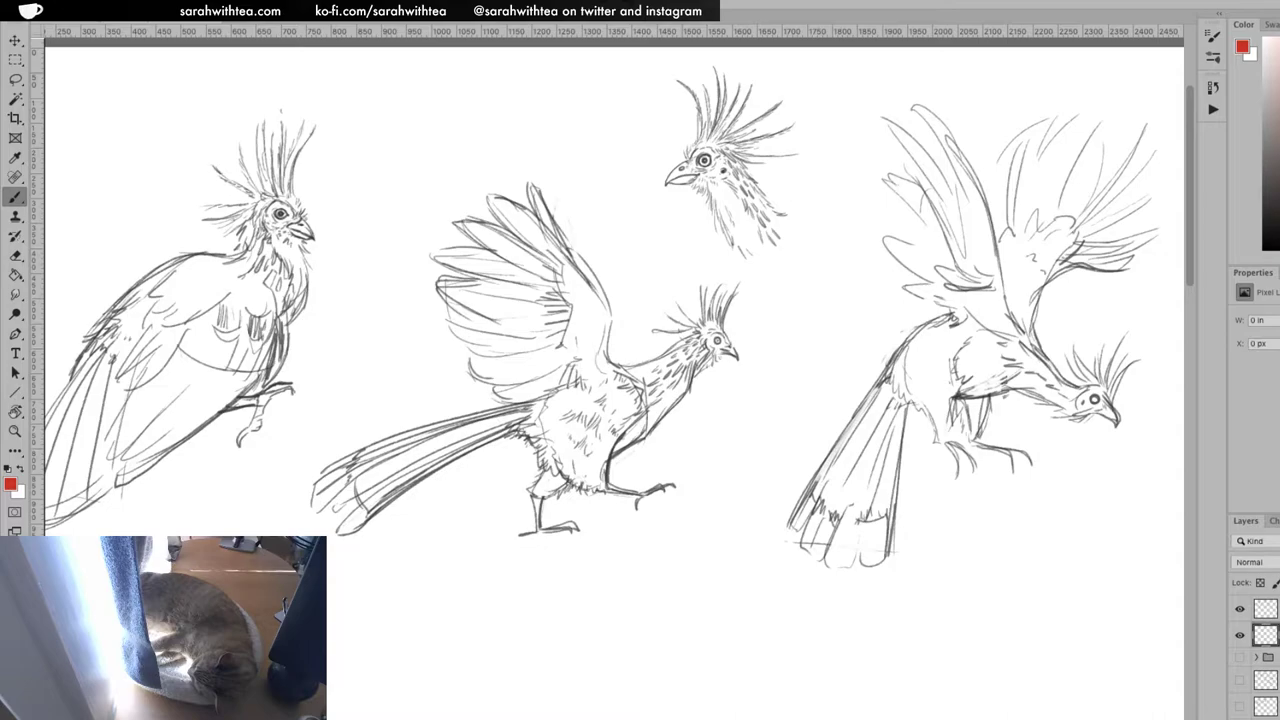
pyautogui.moveTo(712, 148); pyautogui.dragTo(705, 155)
pyautogui.press('[')
pyautogui.press('[')
pyautogui.press('[')
pyautogui.press('[')
pyautogui.press('[')
pyautogui.press('[')
pyautogui.press('[')
pyautogui.press('[')
pyautogui.moveTo(704, 160); pyautogui.dragTo(706, 160)
# Paint the head study's face blue, its beak gray-blue, and its crest in orange tones
pyautogui.click(1246, 84)
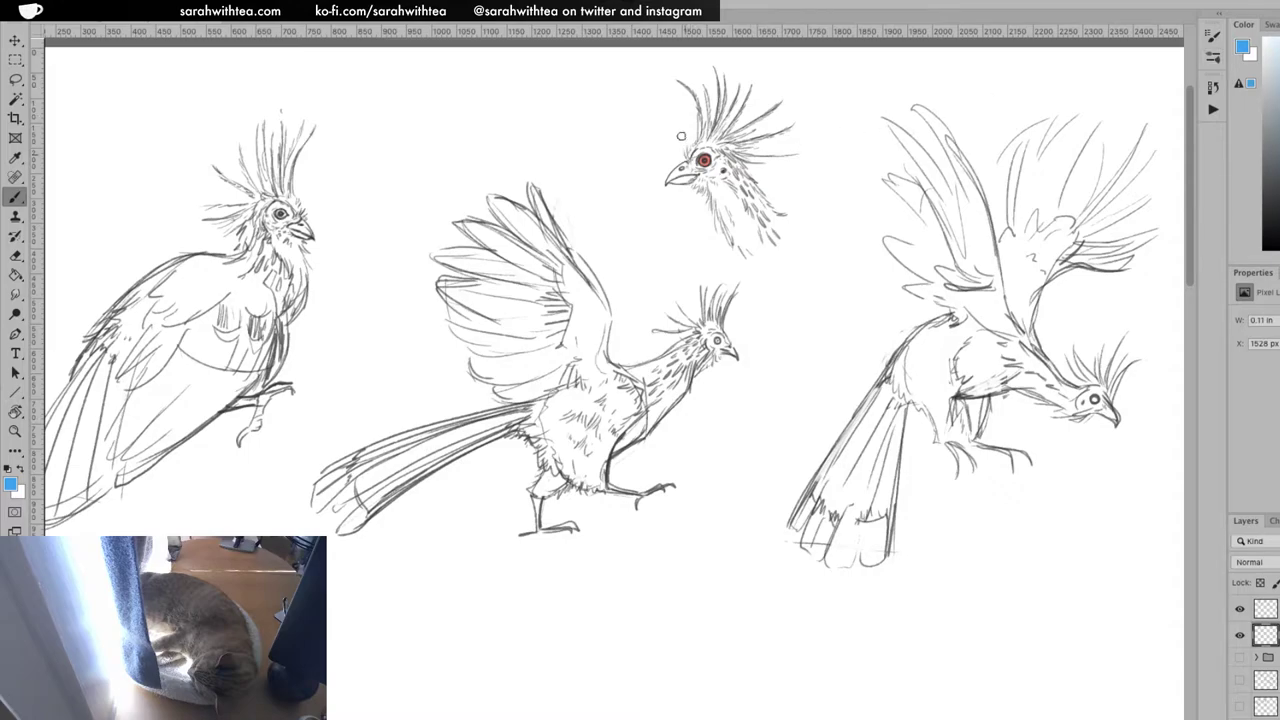
pyautogui.moveTo(696, 154)
pyautogui.mouseDown()
pyautogui.moveTo(712, 152)
pyautogui.moveTo(708, 166)
pyautogui.moveTo(684, 166)
pyautogui.moveTo(723, 170)
pyautogui.moveTo(720, 152)
pyautogui.moveTo(718, 163)
pyautogui.moveTo(704, 151)
pyautogui.mouseUp()
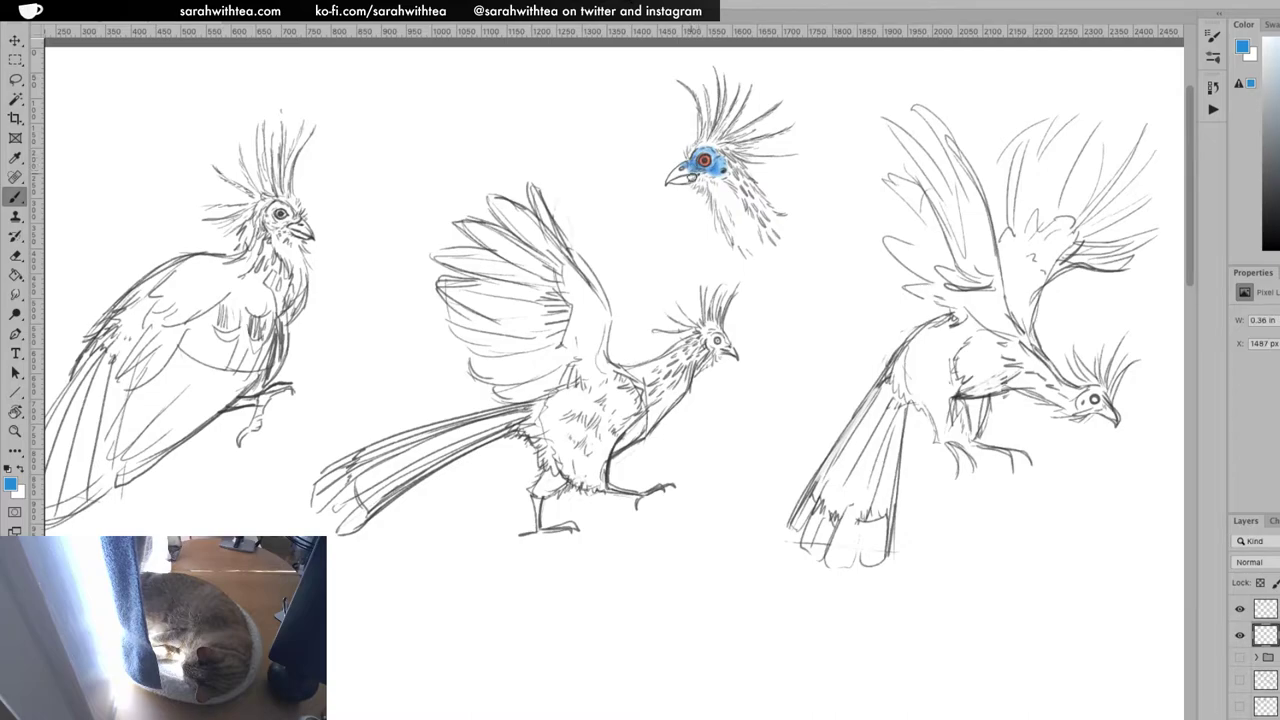
pyautogui.click(1250, 83)
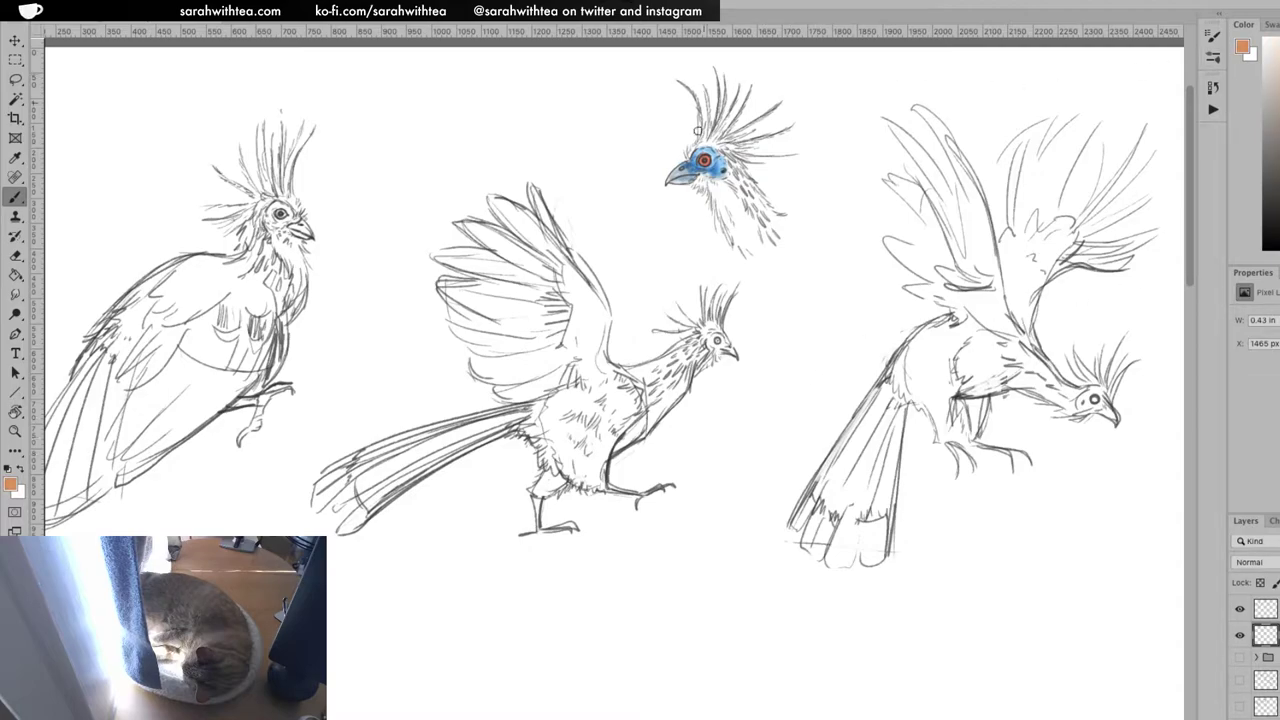
pyautogui.moveTo(698, 122)
pyautogui.mouseDown()
pyautogui.moveTo(699, 144)
pyautogui.moveTo(716, 132)
pyautogui.moveTo(730, 152)
pyautogui.mouseUp()
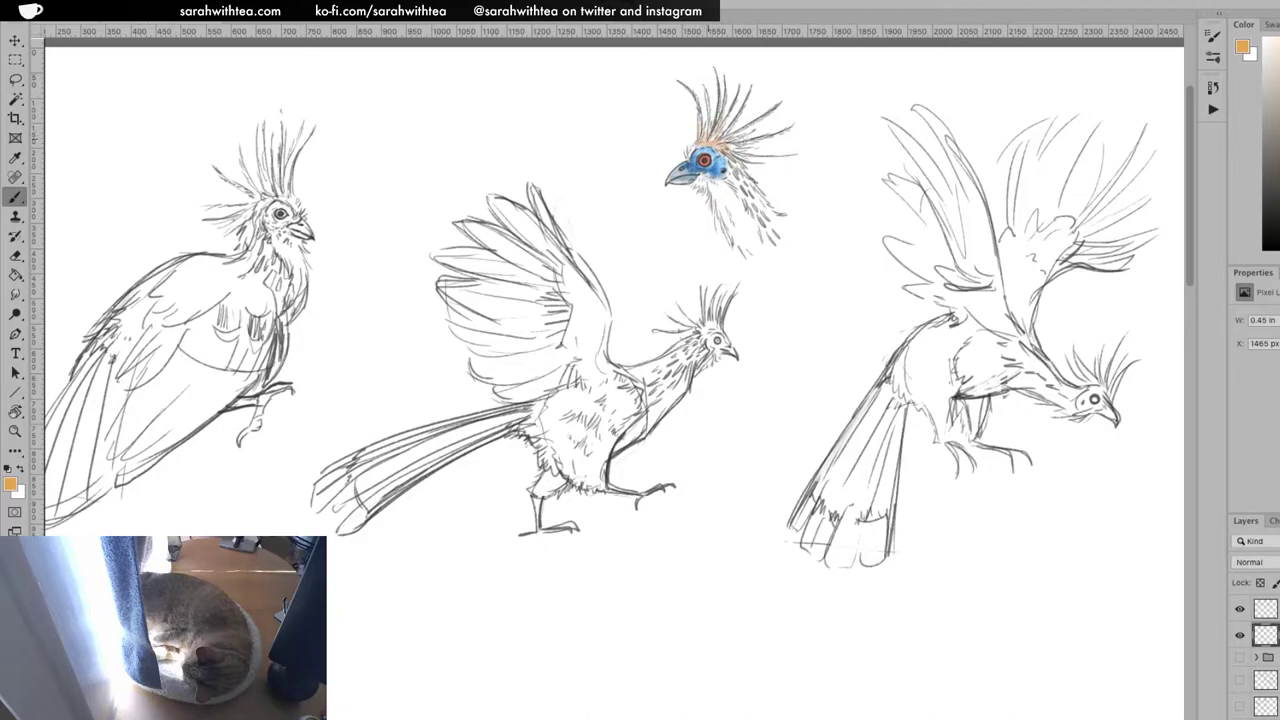
pyautogui.moveTo(728, 146)
pyautogui.mouseDown()
pyautogui.moveTo(749, 156)
pyautogui.moveTo(726, 122)
pyautogui.moveTo(734, 98)
pyautogui.mouseUp()
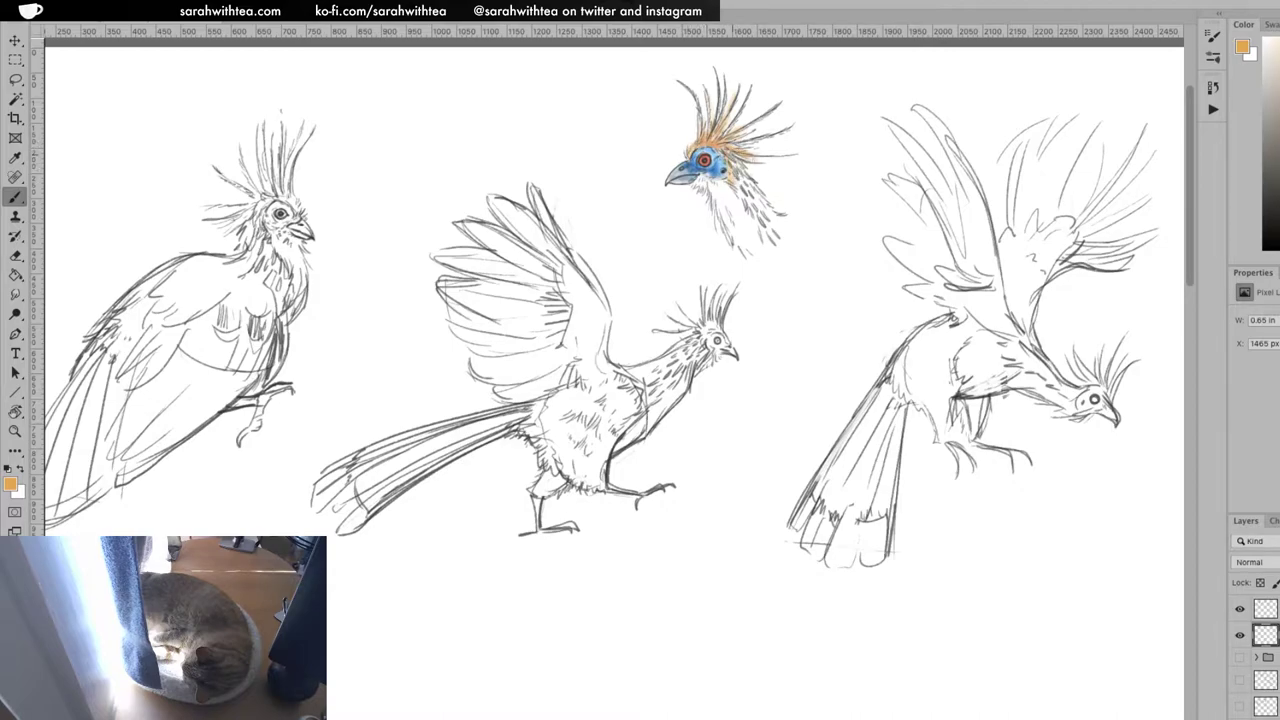
# Color the back of the head study's neck brown and its throat pale cream
pyautogui.keyDown('alt'); pyautogui.click(722, 135); pyautogui.keyUp('alt')
pyautogui.moveTo(740, 175)
pyautogui.mouseDown()
pyautogui.moveTo(778, 248)
pyautogui.moveTo(755, 198)
pyautogui.moveTo(776, 222)
pyautogui.moveTo(762, 234)
pyautogui.moveTo(776, 218)
pyautogui.moveTo(746, 194)
pyautogui.moveTo(759, 216)
pyautogui.moveTo(743, 220)
pyautogui.mouseUp()
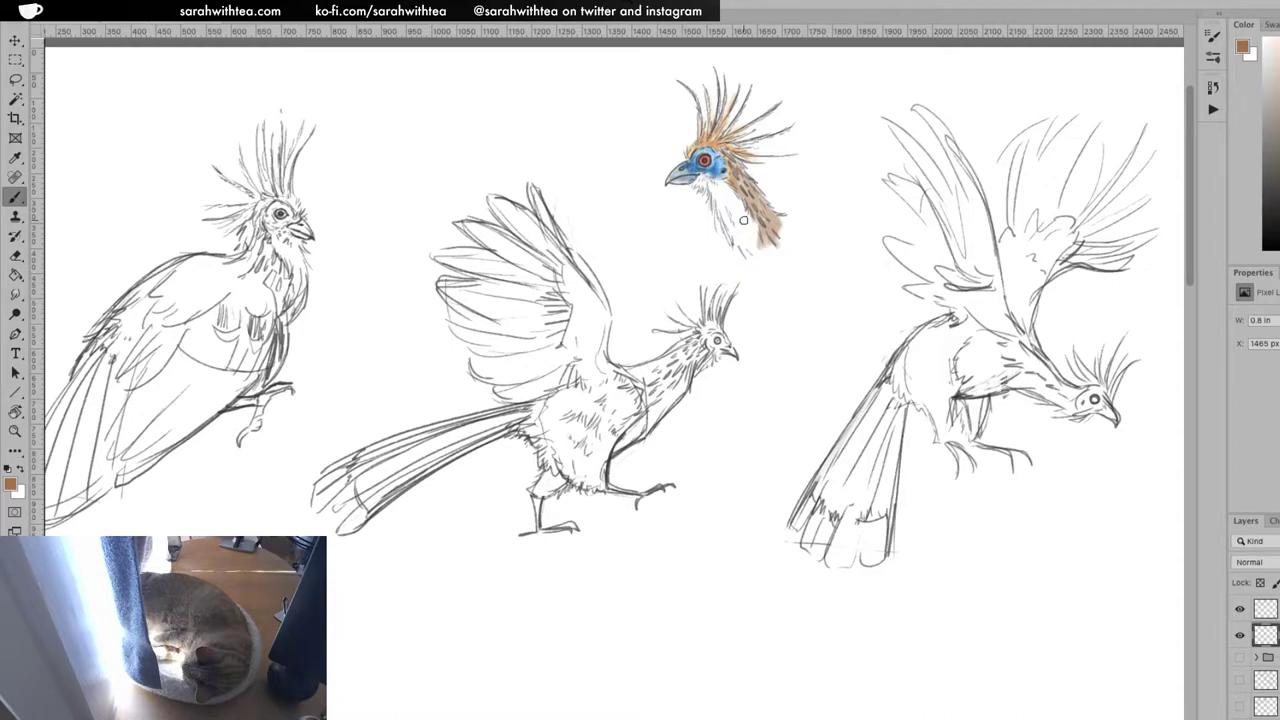
pyautogui.moveTo(739, 185)
pyautogui.mouseDown()
pyautogui.moveTo(762, 238)
pyautogui.moveTo(774, 226)
pyautogui.moveTo(763, 214)
pyautogui.moveTo(774, 222)
pyautogui.mouseUp()
pyautogui.click(1270, 48)
pyautogui.moveTo(710, 183)
pyautogui.mouseDown()
pyautogui.moveTo(750, 226)
pyautogui.moveTo(720, 203)
pyautogui.moveTo(721, 230)
pyautogui.moveTo(735, 235)
pyautogui.moveTo(735, 221)
pyautogui.moveTo(755, 256)
pyautogui.moveTo(735, 201)
pyautogui.moveTo(744, 256)
pyautogui.mouseUp()
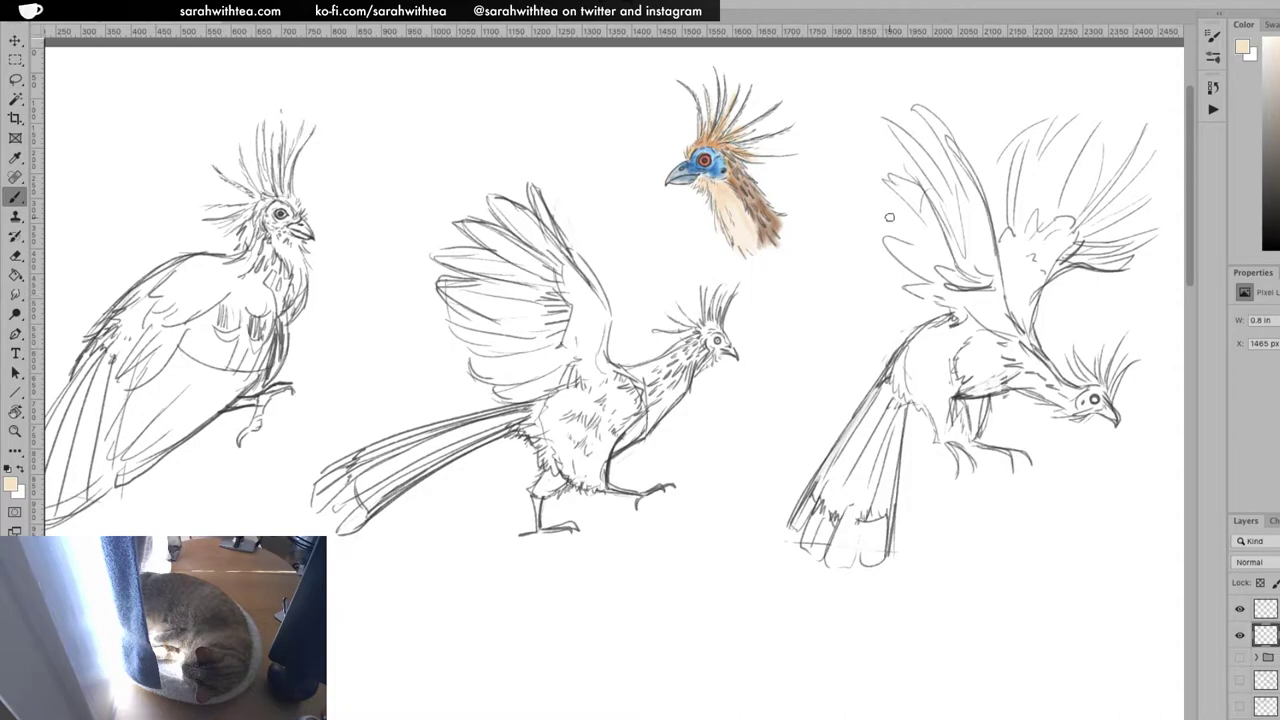
# Try other brush presets and settle on KYLE Ultimate Pencil Soft 10px in dark gray
pyautogui.click(80, 12)
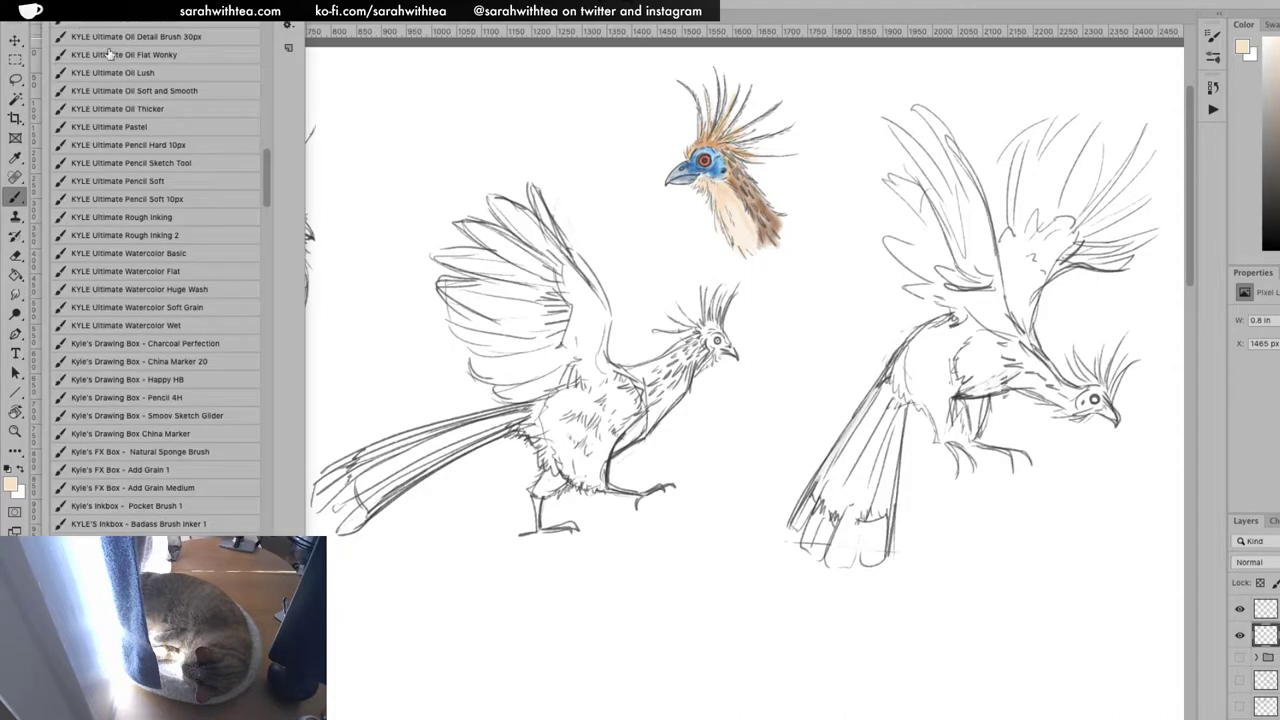
pyautogui.click(190, 199)
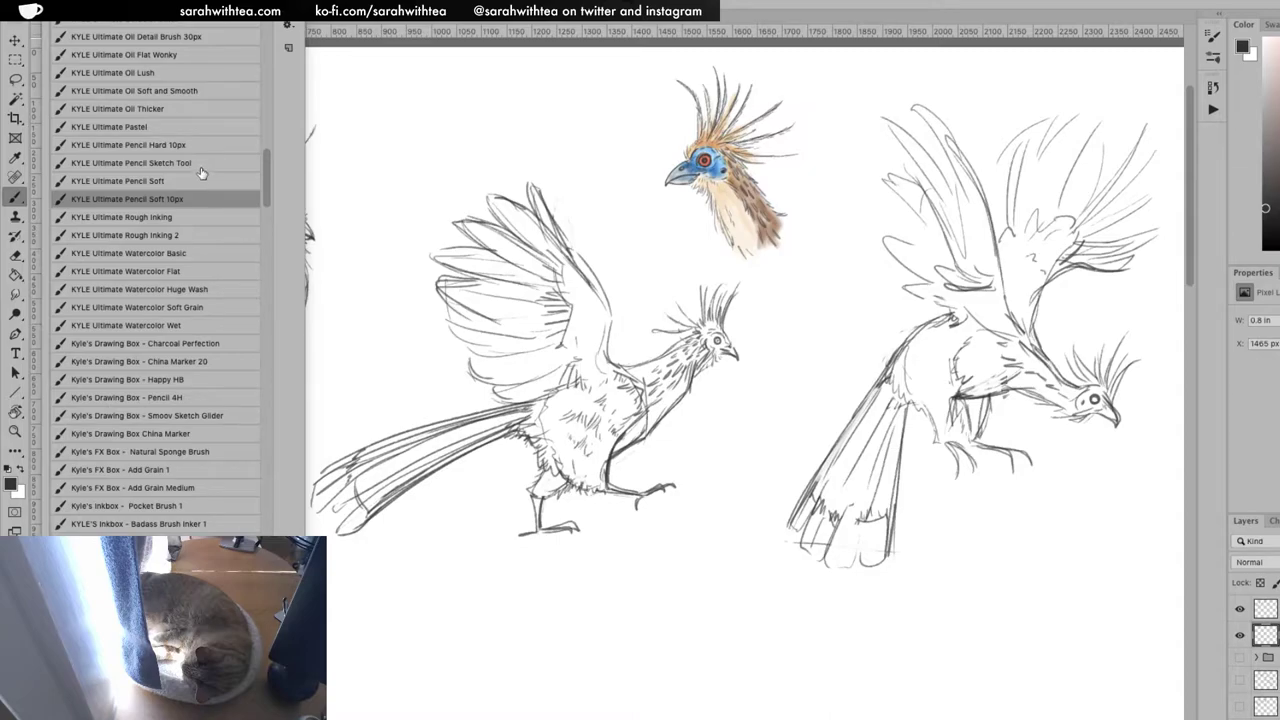
pyautogui.click(177, 129)
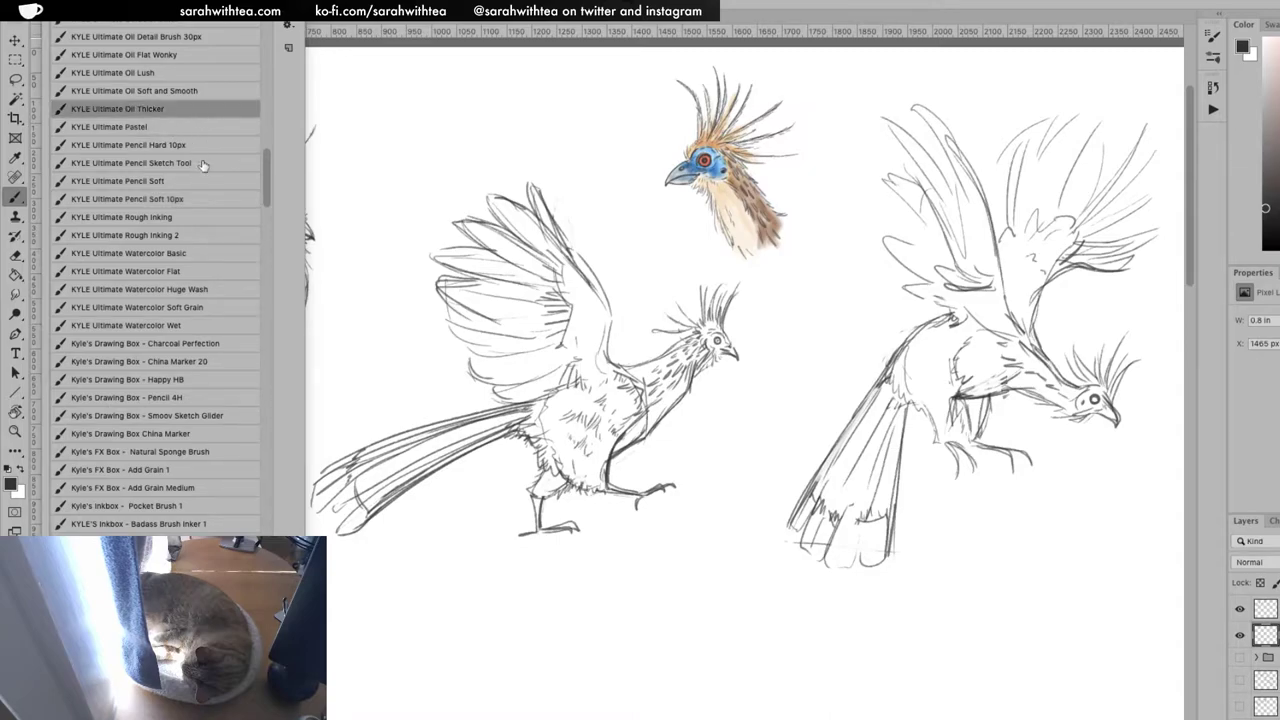
pyautogui.click(197, 274)
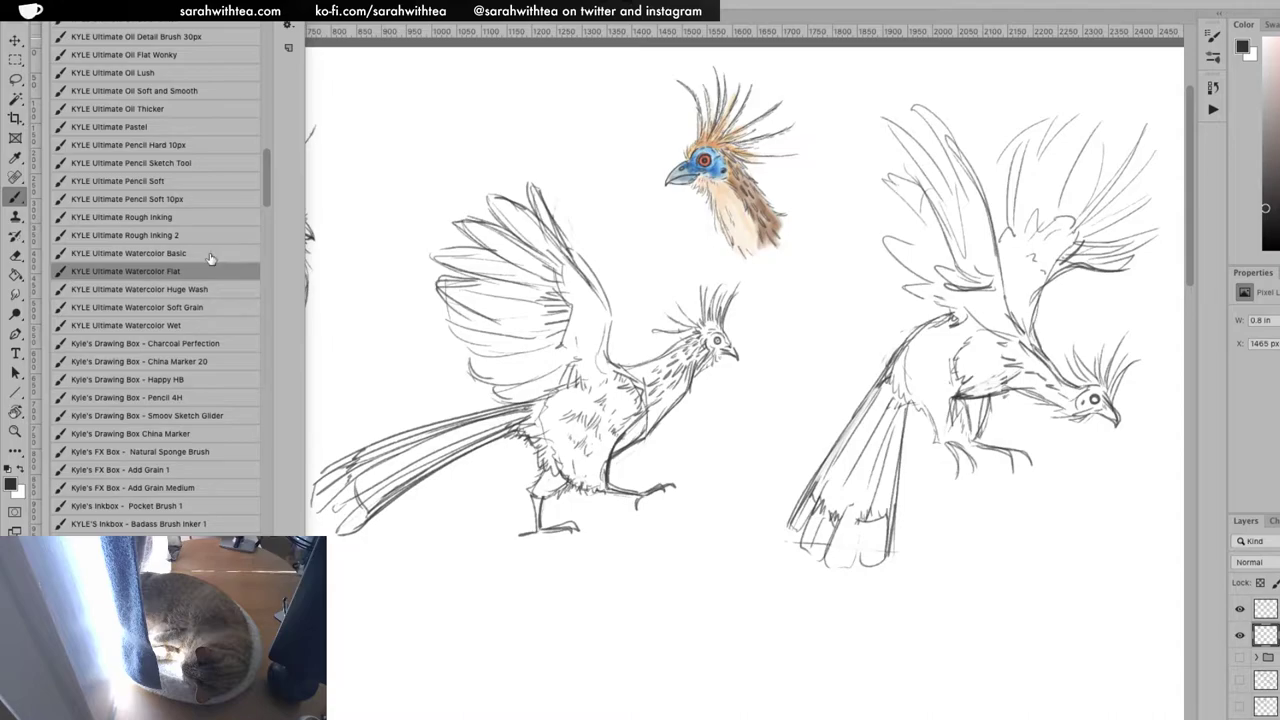
pyautogui.click(184, 200)
pyautogui.press('Return')
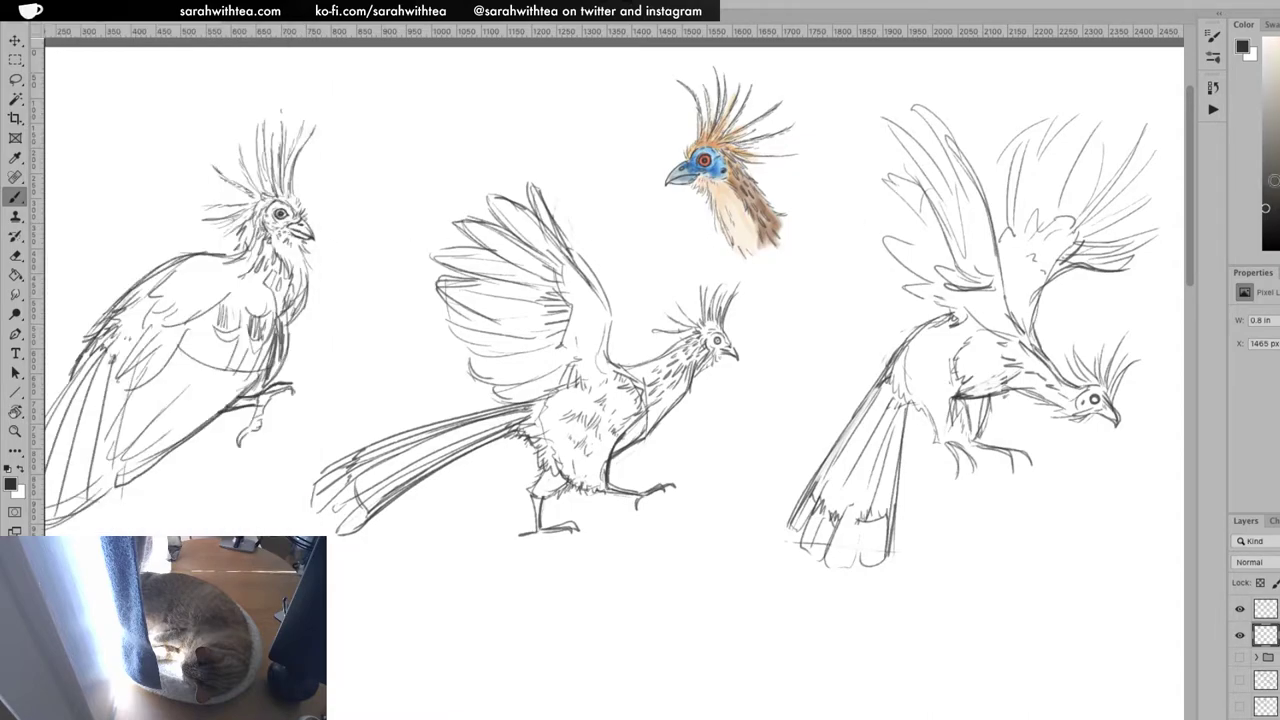
pyautogui.keyDown('alt'); pyautogui.click(740, 202); pyautogui.keyUp('alt')
pyautogui.click(85, 12)
pyautogui.click(50, 12)
pyautogui.click(50, 12)
pyautogui.click(50, 12)
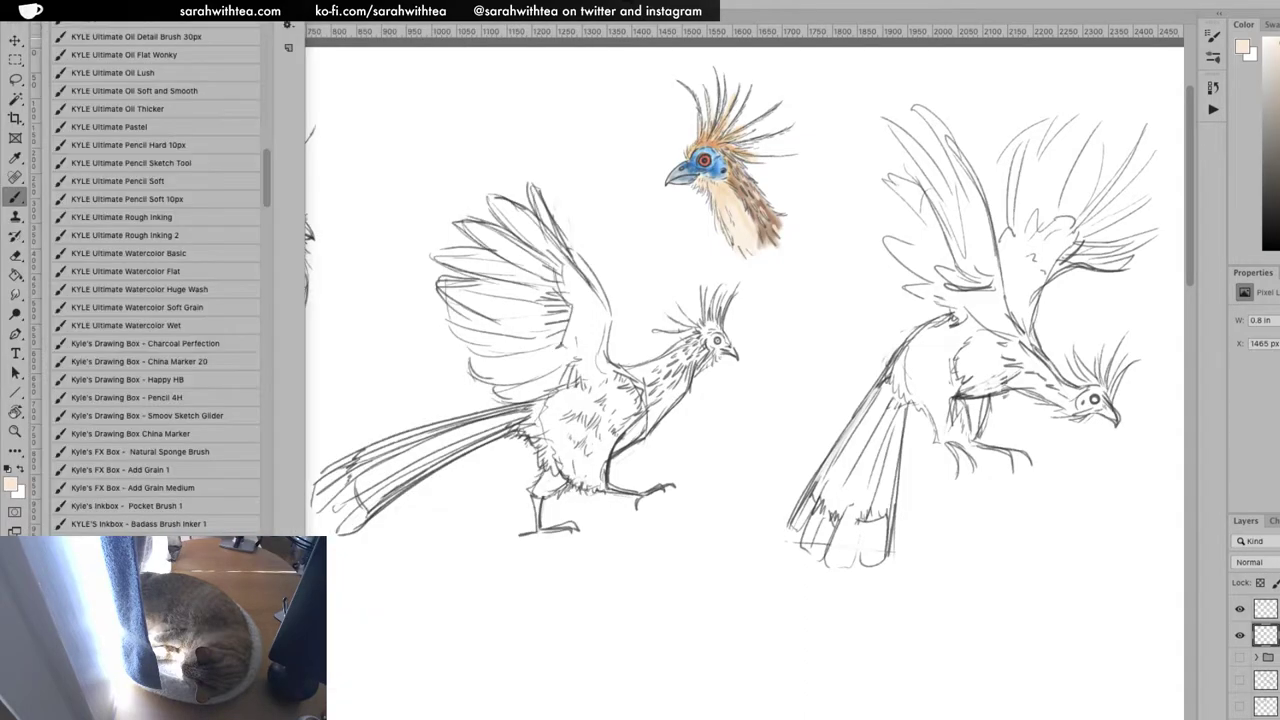
pyautogui.click(194, 202)
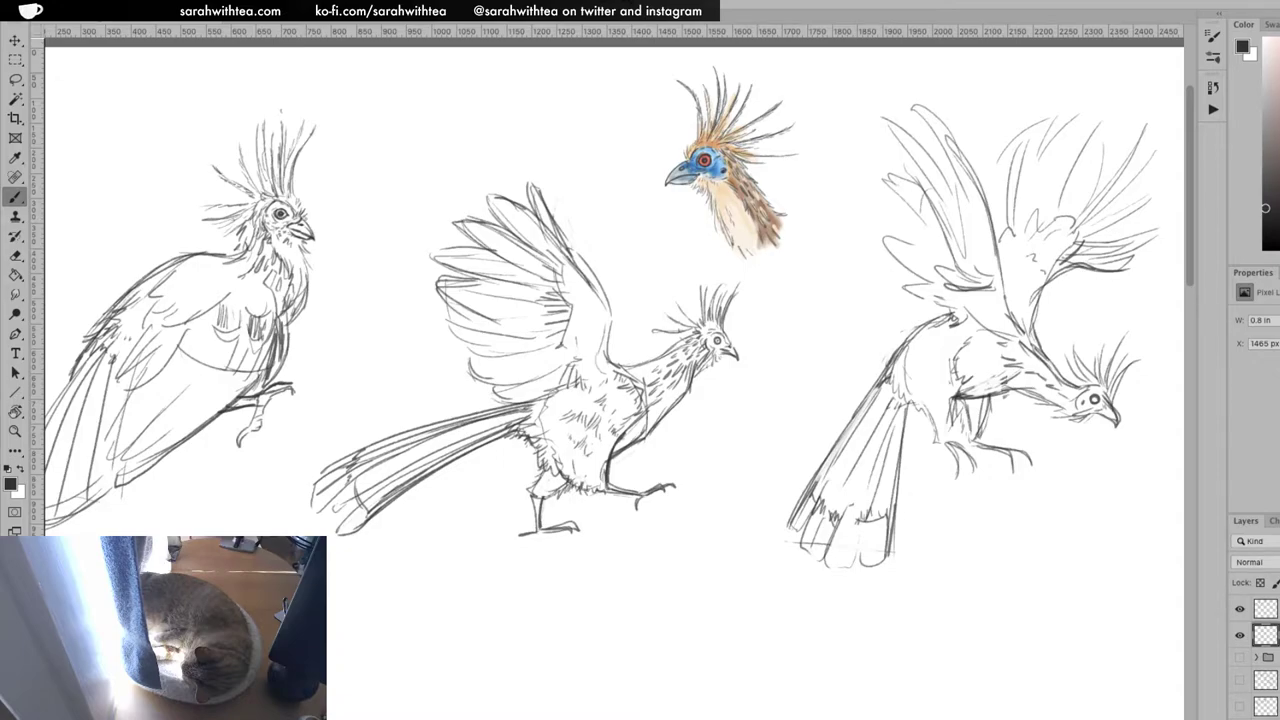
# Group the bird sketch layer with its color layer and hide the group to leave a blank canvas
pyautogui.press('z')
pyautogui.keyDown('alt'); pyautogui.click(775, 485); pyautogui.keyUp('alt')
pyautogui.moveTo(771, 494); pyautogui.dragTo(696, 394)
pyautogui.hotkey('ctrl', 'r')
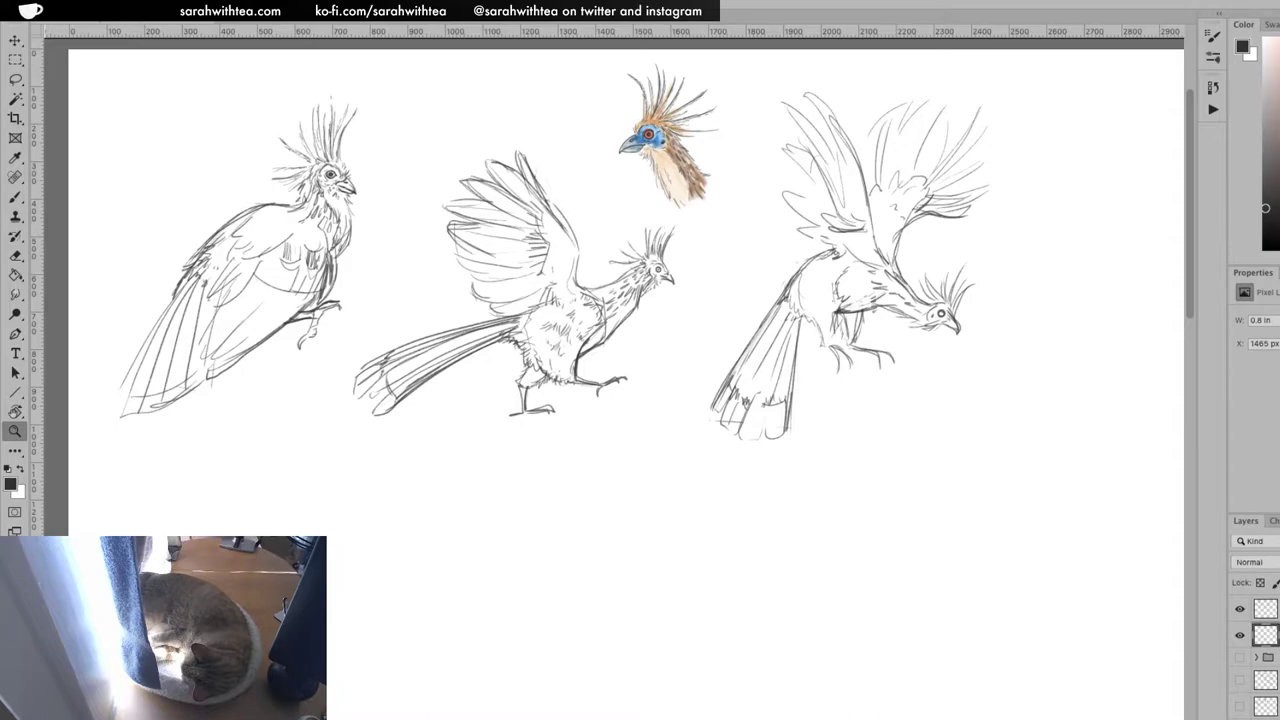
pyautogui.click(1265, 609)
pyautogui.click(1265, 635)
pyautogui.press('super+g')
pyautogui.click(1240, 606)
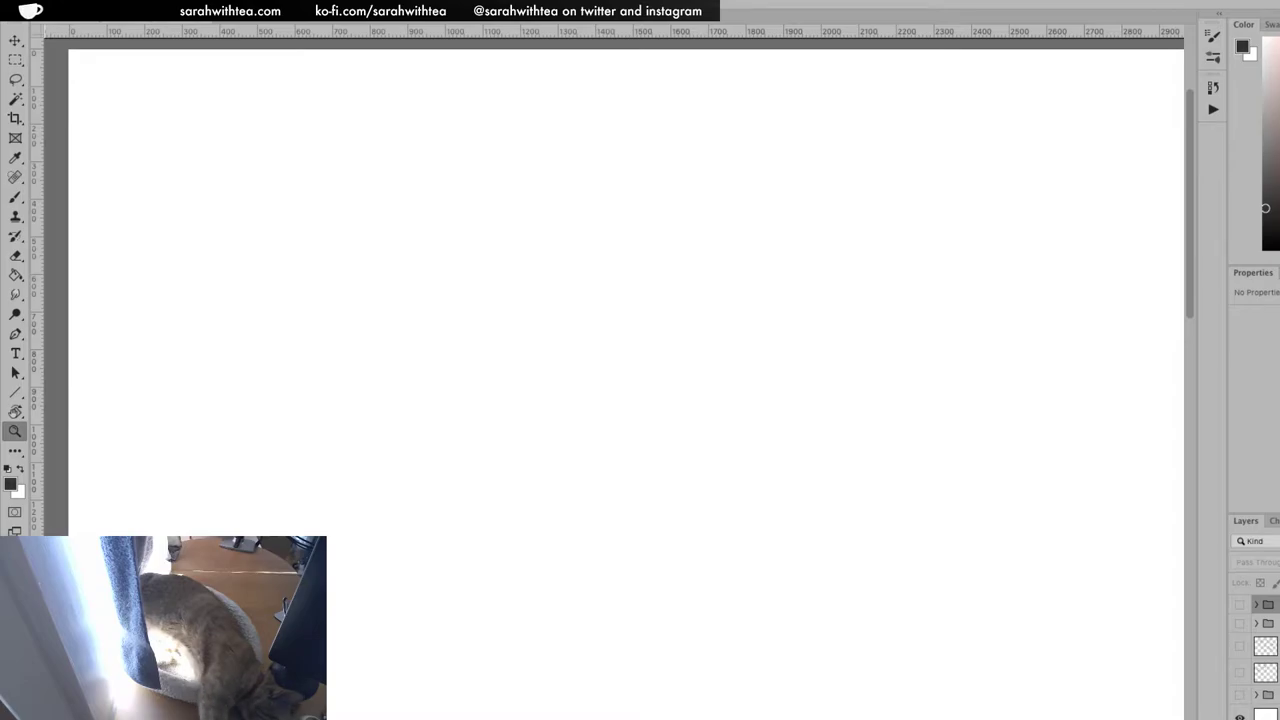
# Position the reference photo papuan frogmouth 02.jpg over the blank canvas and switch back to Photoshop
pyautogui.moveTo(353, 55); pyautogui.dragTo(817, 227)
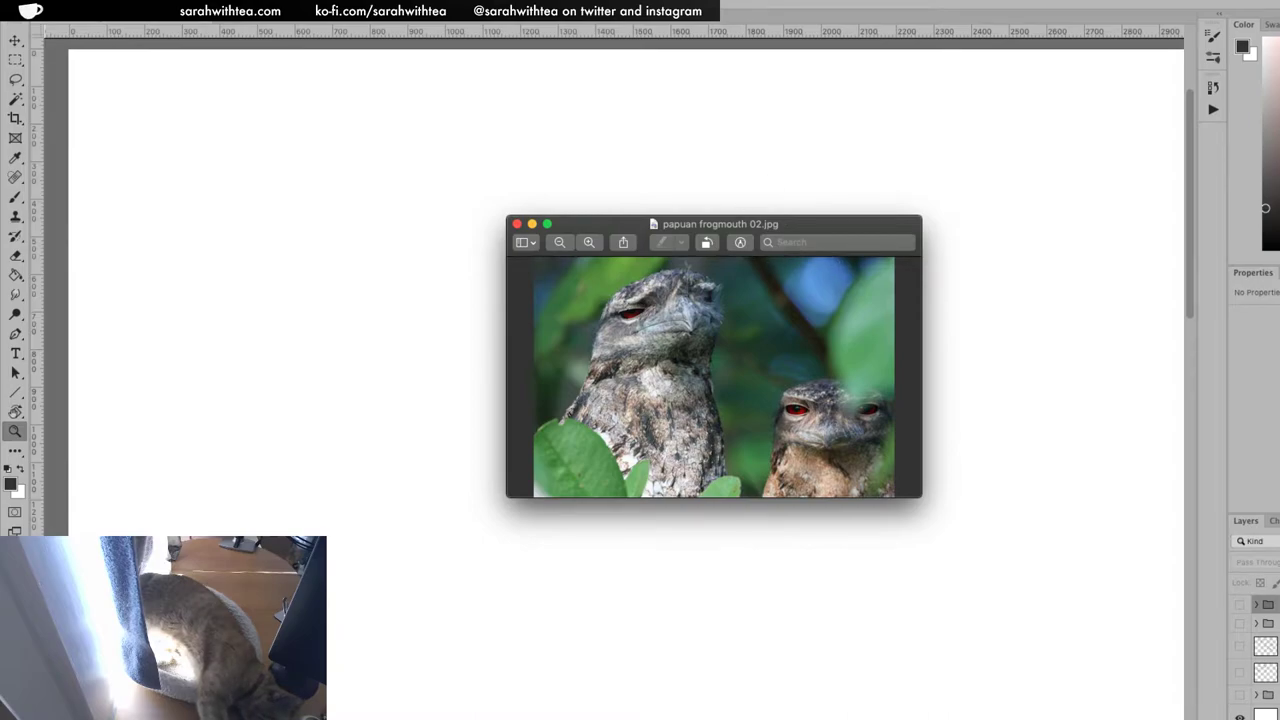
pyautogui.press('super+Tab')
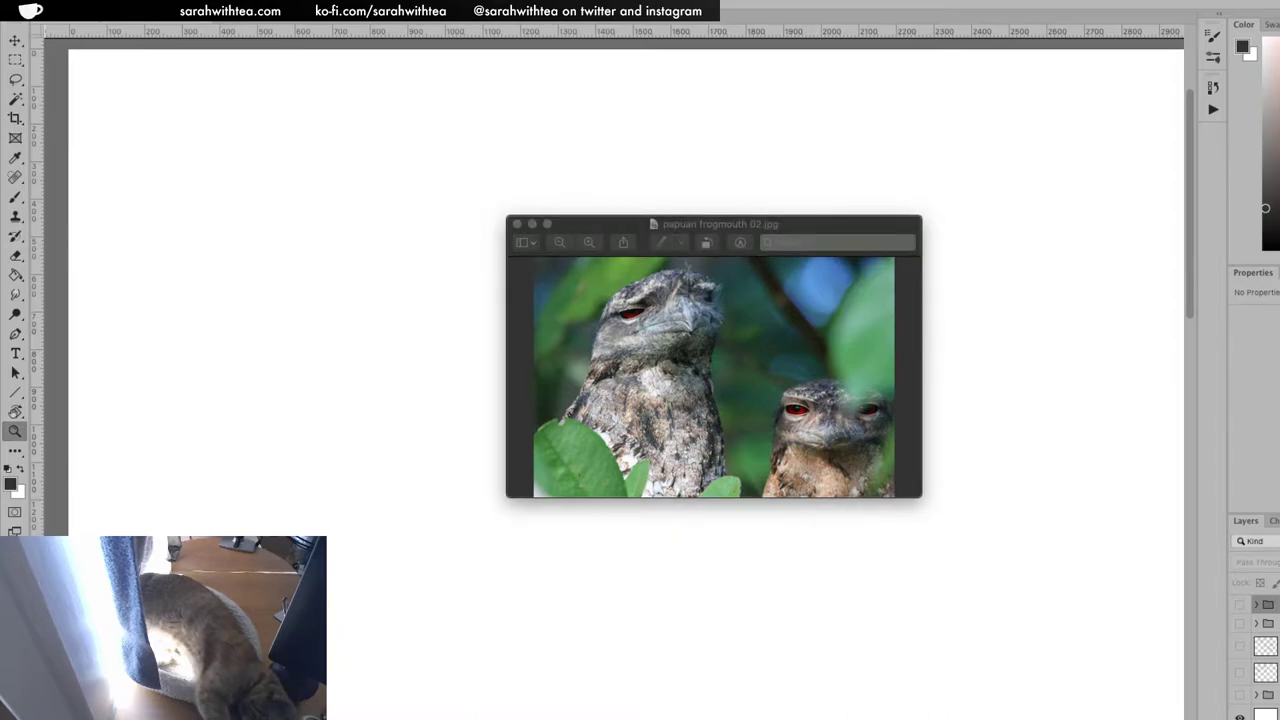
# Place Papuanfrogmouth043.jpg and cairns-zoom-and-wildlife-dome-bird-show-with-papuan-frogmouth.jpg over the canvas to study the frogmouth's poses and markings
pyautogui.moveTo(0, 12); pyautogui.dragTo(337, 115)
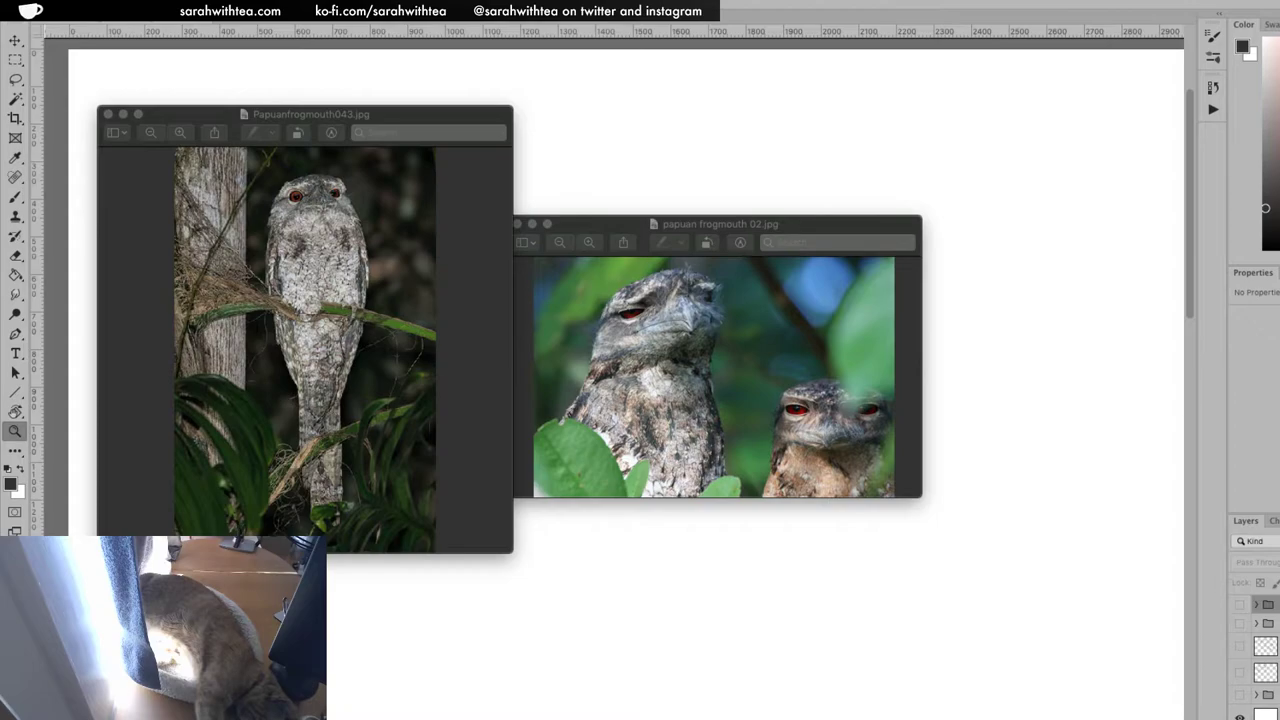
pyautogui.moveTo(285, 560); pyautogui.dragTo(289, 442)
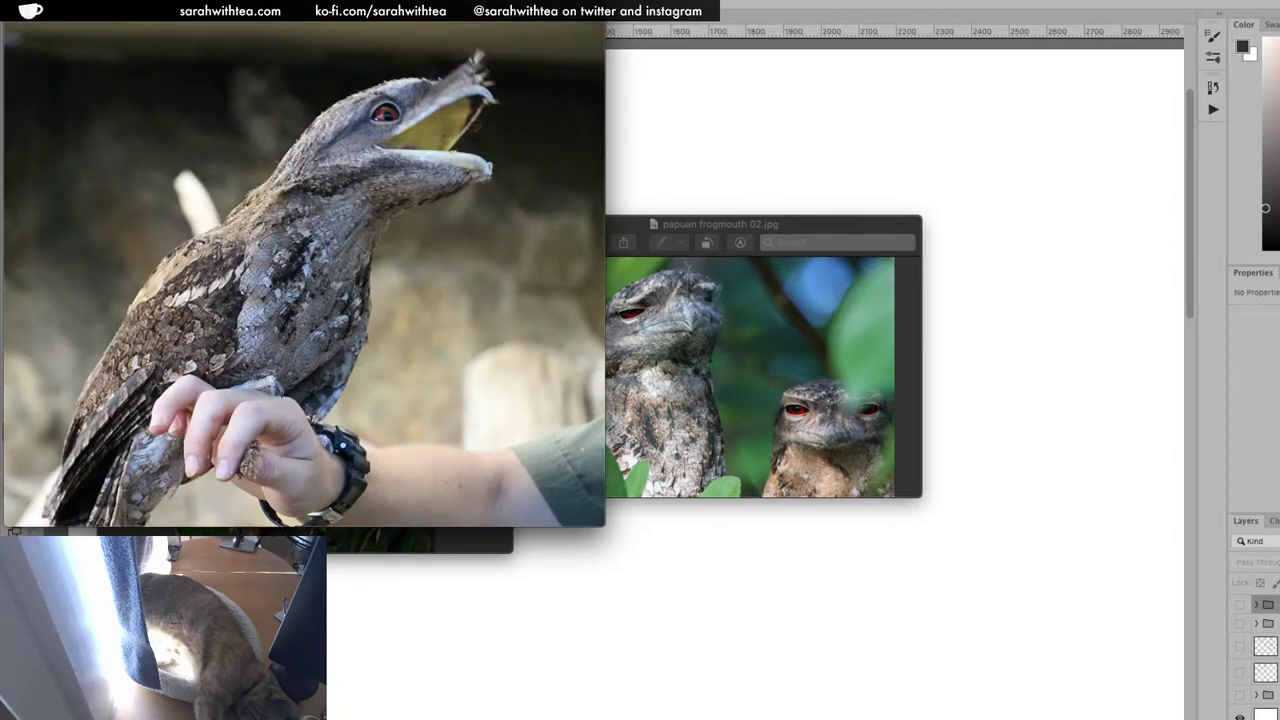
pyautogui.moveTo(369, 11); pyautogui.dragTo(676, 78)
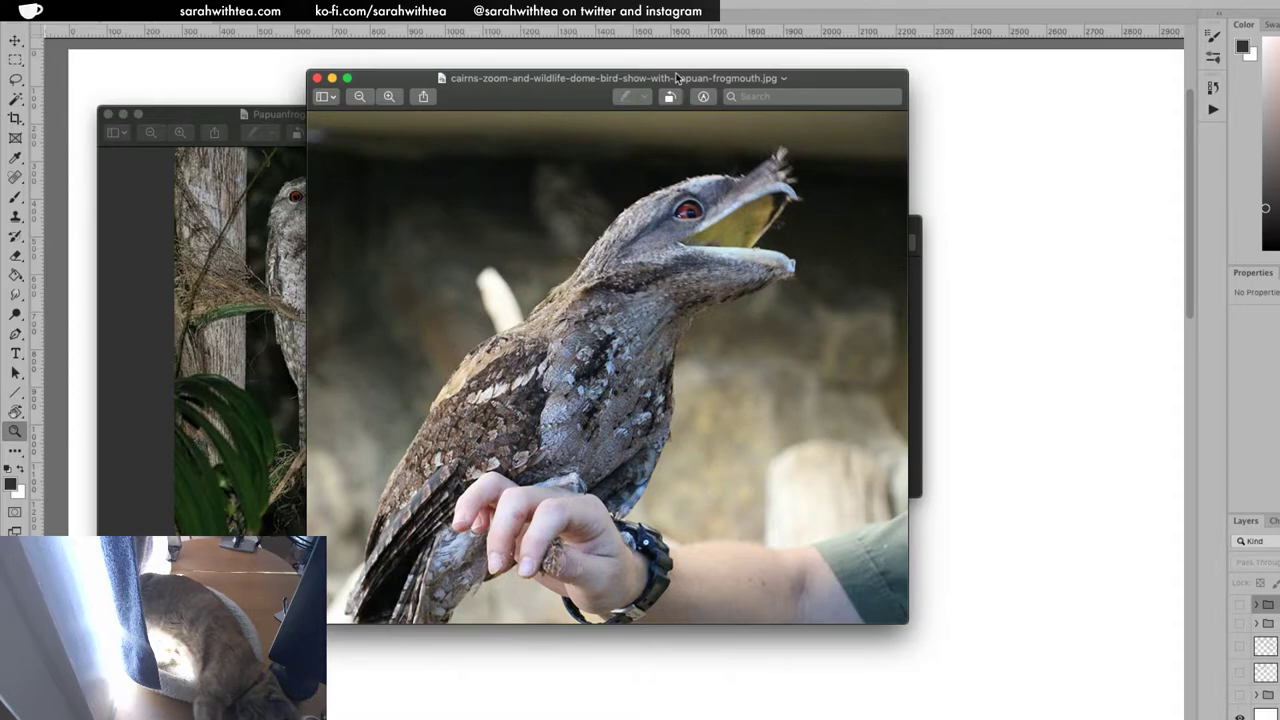
pyautogui.moveTo(856, 80); pyautogui.dragTo(875, 70)
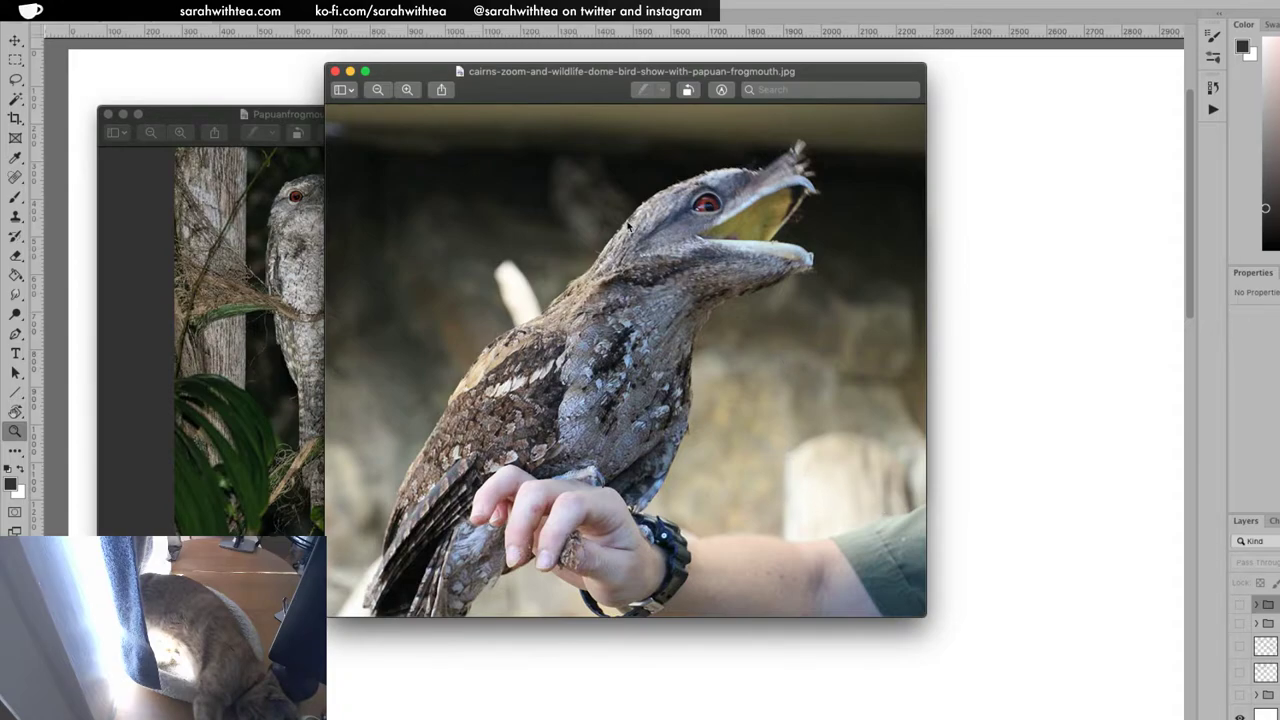
# Close all three Papuan frogmouth reference photos to clear the canvas
pyautogui.click(336, 73)
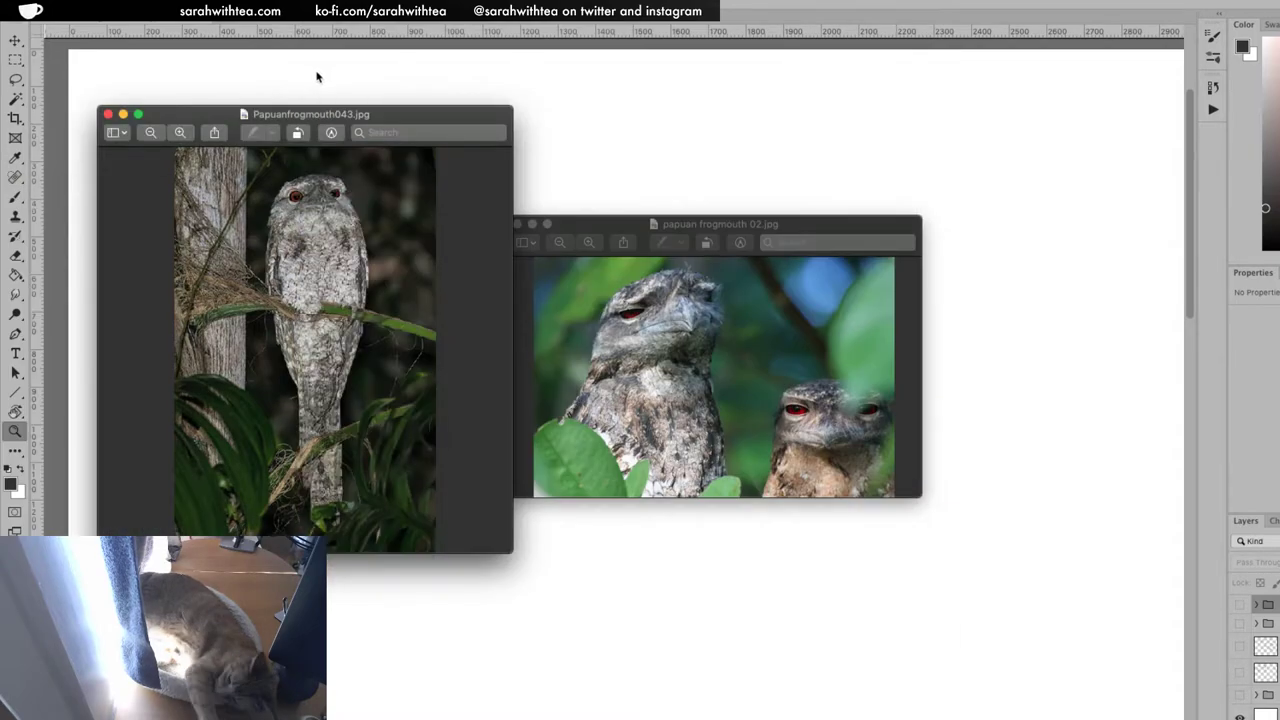
pyautogui.click(108, 116)
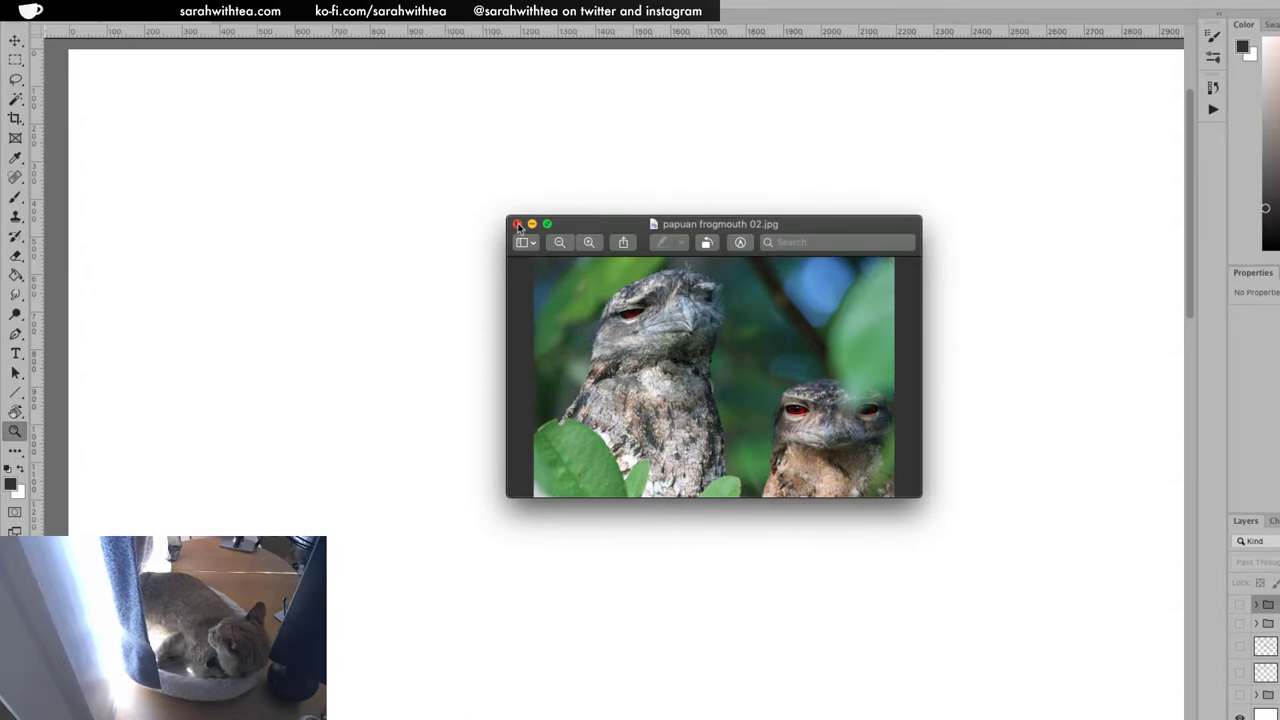
pyautogui.click(517, 224)
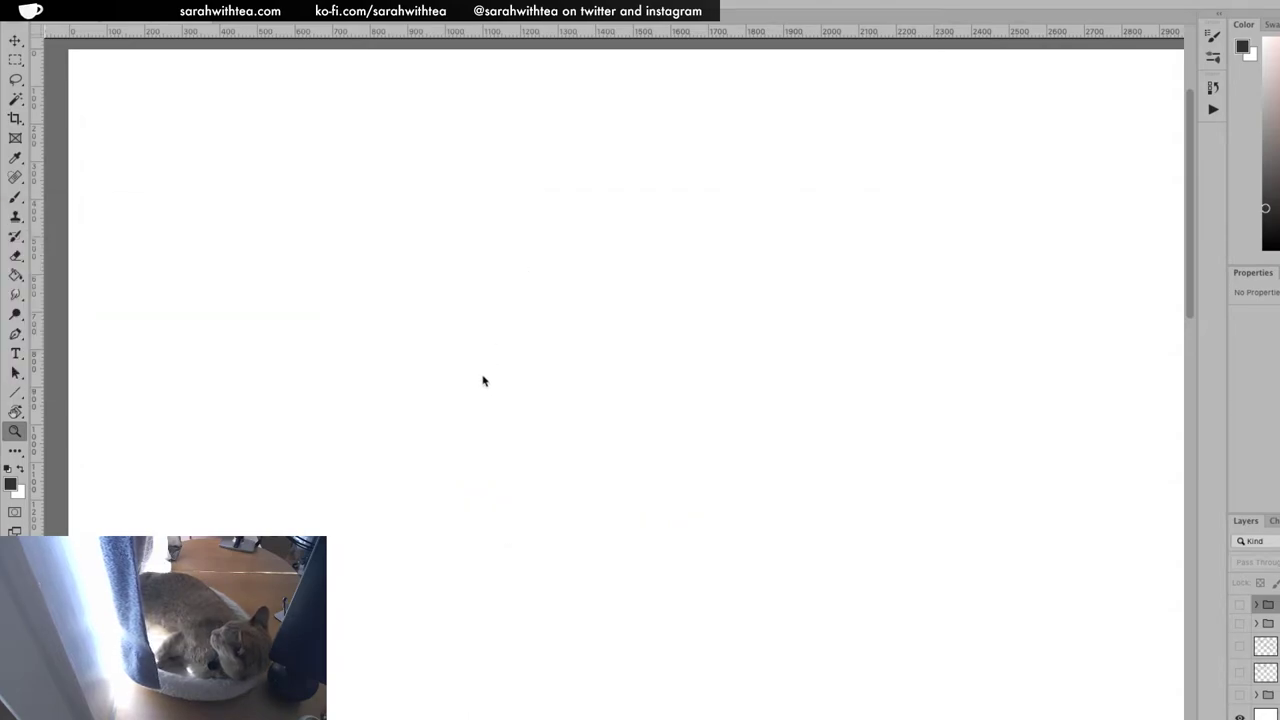
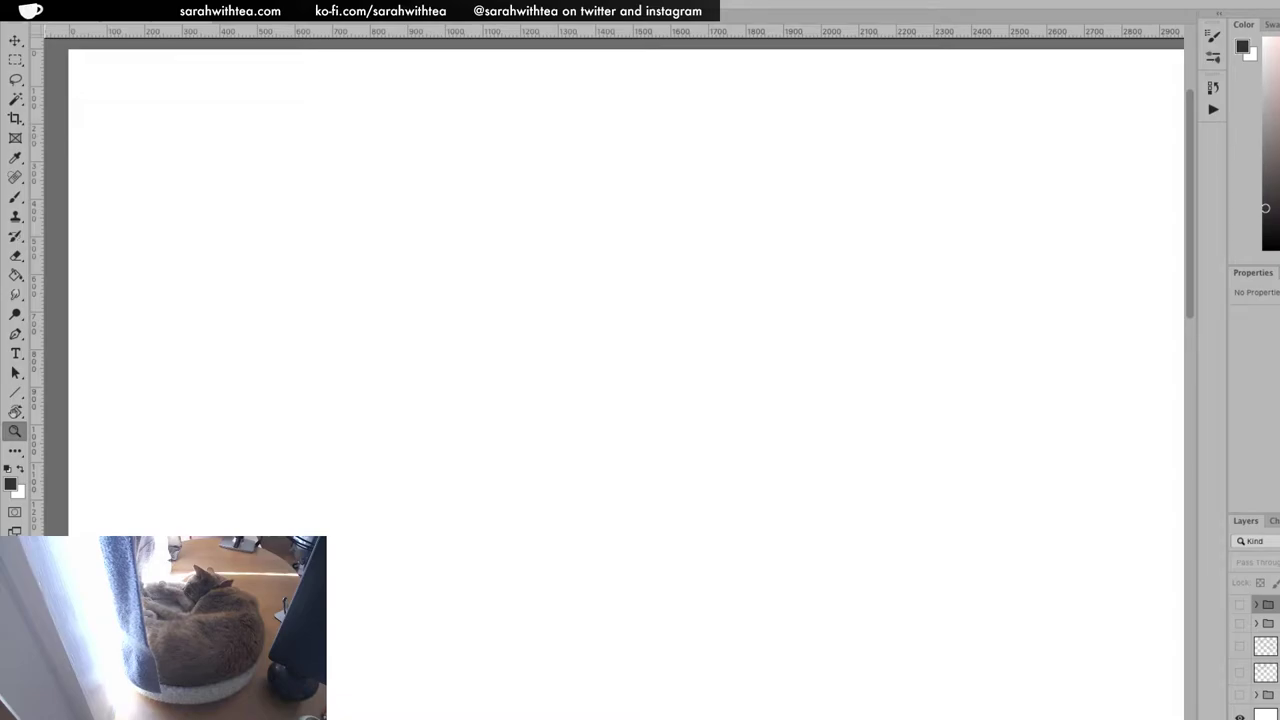
# On a new layer, sketch a cassowary's large domed body outline with ragged feather tips along its lower edge
pyautogui.hotkey('ctrl', 'alt', 'shift', 'n')
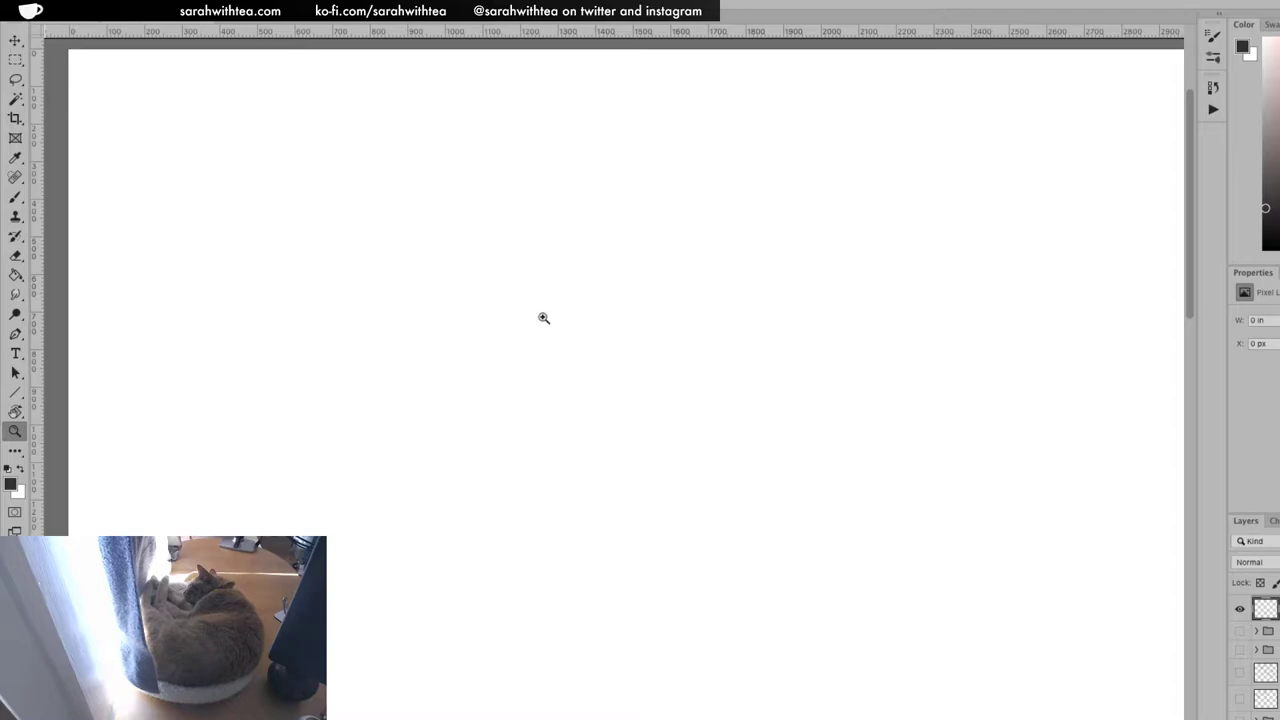
pyautogui.press('b')
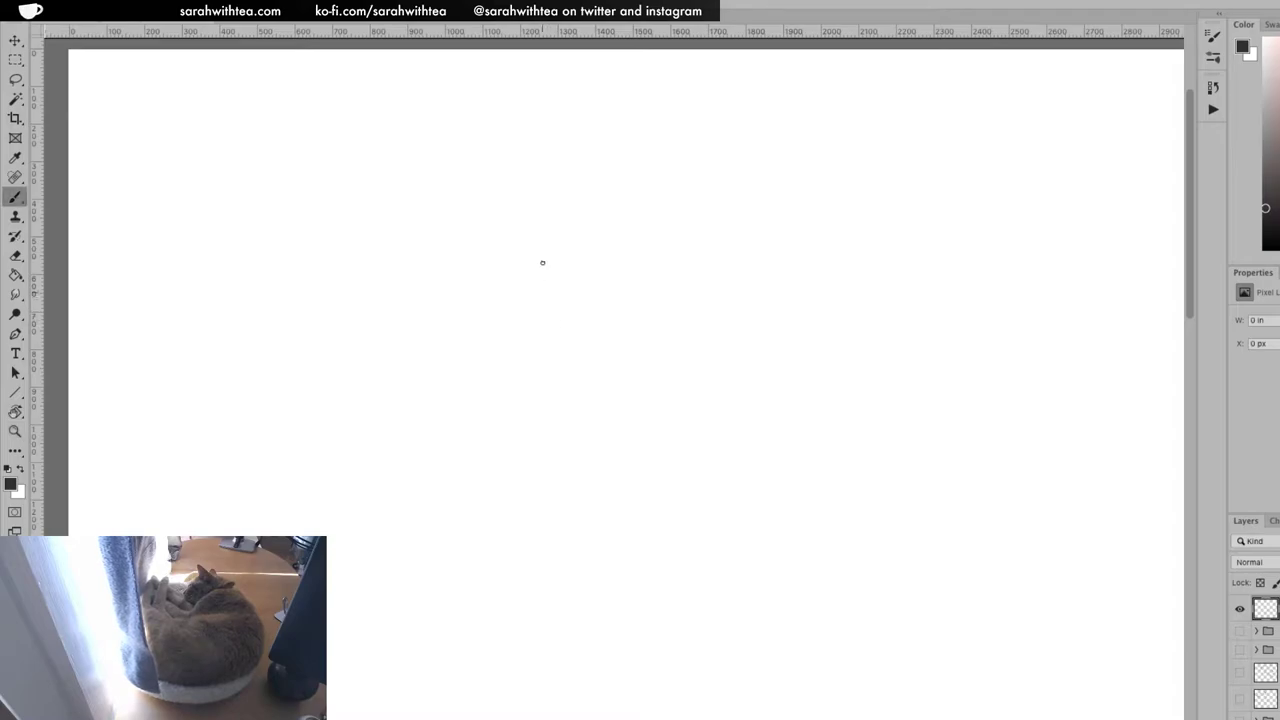
pyautogui.moveTo(569, 326)
pyautogui.mouseDown()
pyautogui.moveTo(672, 233)
pyautogui.moveTo(828, 277)
pyautogui.moveTo(841, 316)
pyautogui.mouseUp()
pyautogui.moveTo(796, 240); pyautogui.dragTo(755, 233)
pyautogui.moveTo(579, 321)
pyautogui.mouseDown()
pyautogui.moveTo(583, 362)
pyautogui.moveTo(610, 371)
pyautogui.mouseUp()
pyautogui.moveTo(624, 349); pyautogui.dragTo(665, 404)
pyautogui.moveTo(660, 357)
pyautogui.mouseDown()
pyautogui.moveTo(672, 381)
pyautogui.moveTo(712, 399)
pyautogui.mouseUp()
pyautogui.moveTo(727, 374); pyautogui.dragTo(744, 389)
pyautogui.moveTo(850, 352); pyautogui.dragTo(870, 369)
pyautogui.moveTo(833, 287)
pyautogui.mouseDown()
pyautogui.moveTo(839, 375)
pyautogui.moveTo(840, 358)
pyautogui.moveTo(824, 398)
pyautogui.mouseUp()
pyautogui.moveTo(806, 358); pyautogui.dragTo(824, 396)
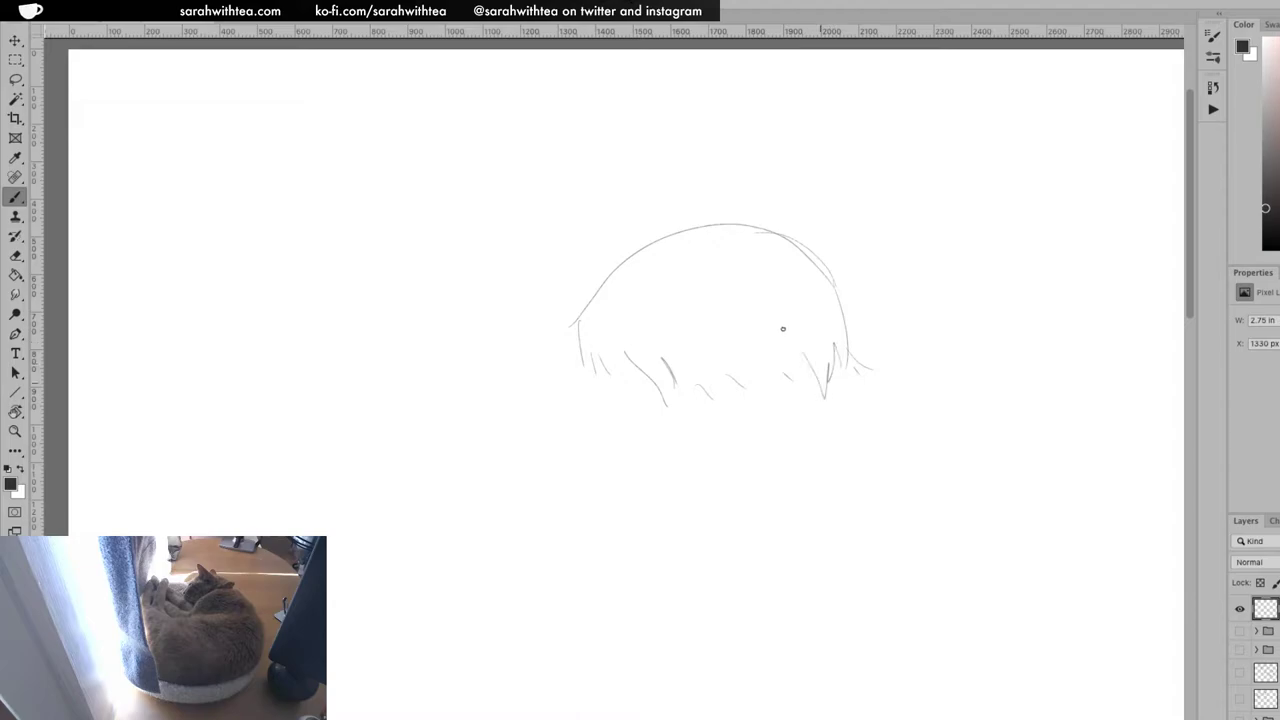
# Add slanted feather strokes across the cassowary's flank and along the underside of its body
pyautogui.moveTo(760, 352); pyautogui.dragTo(812, 380)
pyautogui.moveTo(748, 358)
pyautogui.mouseDown()
pyautogui.moveTo(807, 389)
pyautogui.moveTo(739, 353)
pyautogui.moveTo(776, 396)
pyautogui.mouseUp()
pyautogui.moveTo(670, 296); pyautogui.dragTo(705, 325)
pyautogui.moveTo(716, 279); pyautogui.dragTo(742, 296)
pyautogui.moveTo(737, 265); pyautogui.dragTo(792, 302)
pyautogui.moveTo(617, 298); pyautogui.dragTo(629, 320)
pyautogui.moveTo(636, 306)
pyautogui.mouseDown()
pyautogui.moveTo(655, 327)
pyautogui.moveTo(622, 384)
pyautogui.moveTo(660, 414)
pyautogui.mouseUp()
pyautogui.moveTo(684, 362)
pyautogui.mouseDown()
pyautogui.moveTo(702, 388)
pyautogui.moveTo(720, 380)
pyautogui.mouseUp()
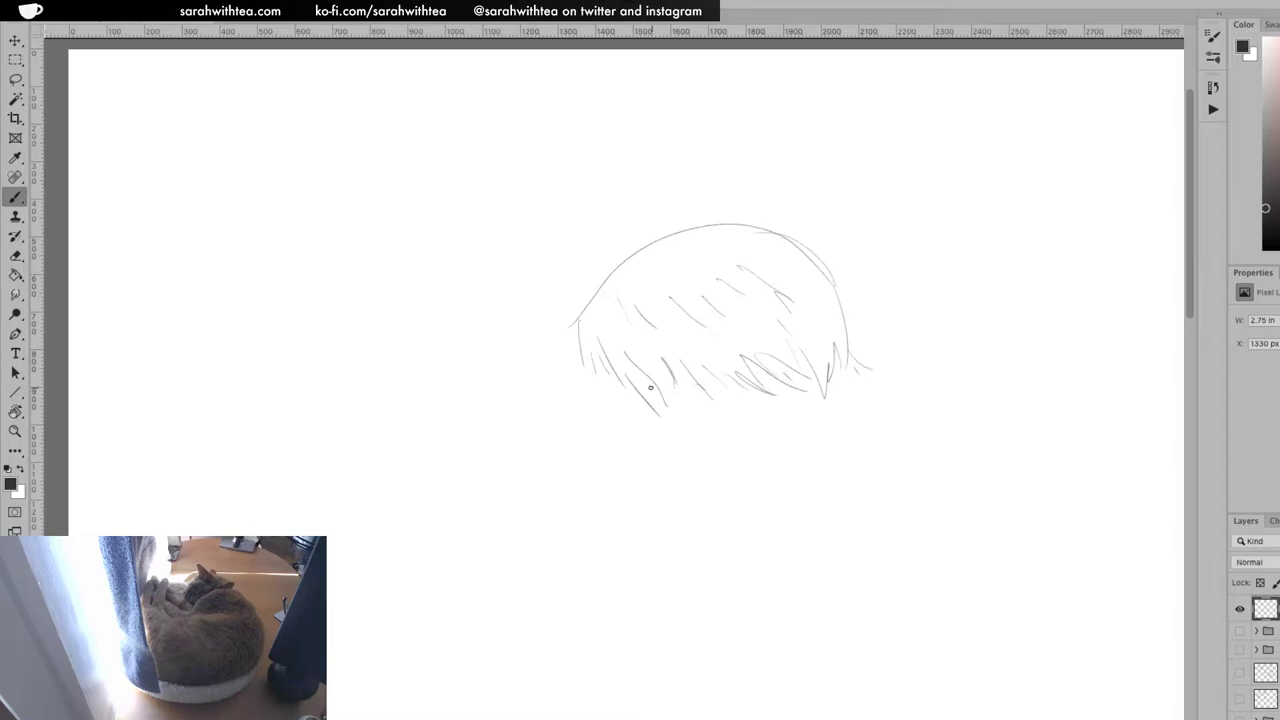
# Draw the cassowary's standing leg from thigh to foot, with the toes pointing forward
pyautogui.moveTo(688, 405)
pyautogui.mouseDown()
pyautogui.moveTo(706, 446)
pyautogui.moveTo(726, 418)
pyautogui.moveTo(750, 526)
pyautogui.mouseUp()
pyautogui.moveTo(724, 450)
pyautogui.mouseDown()
pyautogui.moveTo(743, 520)
pyautogui.moveTo(726, 540)
pyautogui.moveTo(721, 461)
pyautogui.mouseUp()
pyautogui.moveTo(710, 455)
pyautogui.mouseDown()
pyautogui.moveTo(716, 531)
pyautogui.moveTo(667, 551)
pyautogui.moveTo(750, 543)
pyautogui.moveTo(749, 531)
pyautogui.moveTo(737, 552)
pyautogui.moveTo(745, 530)
pyautogui.moveTo(743, 543)
pyautogui.moveTo(731, 514)
pyautogui.mouseUp()
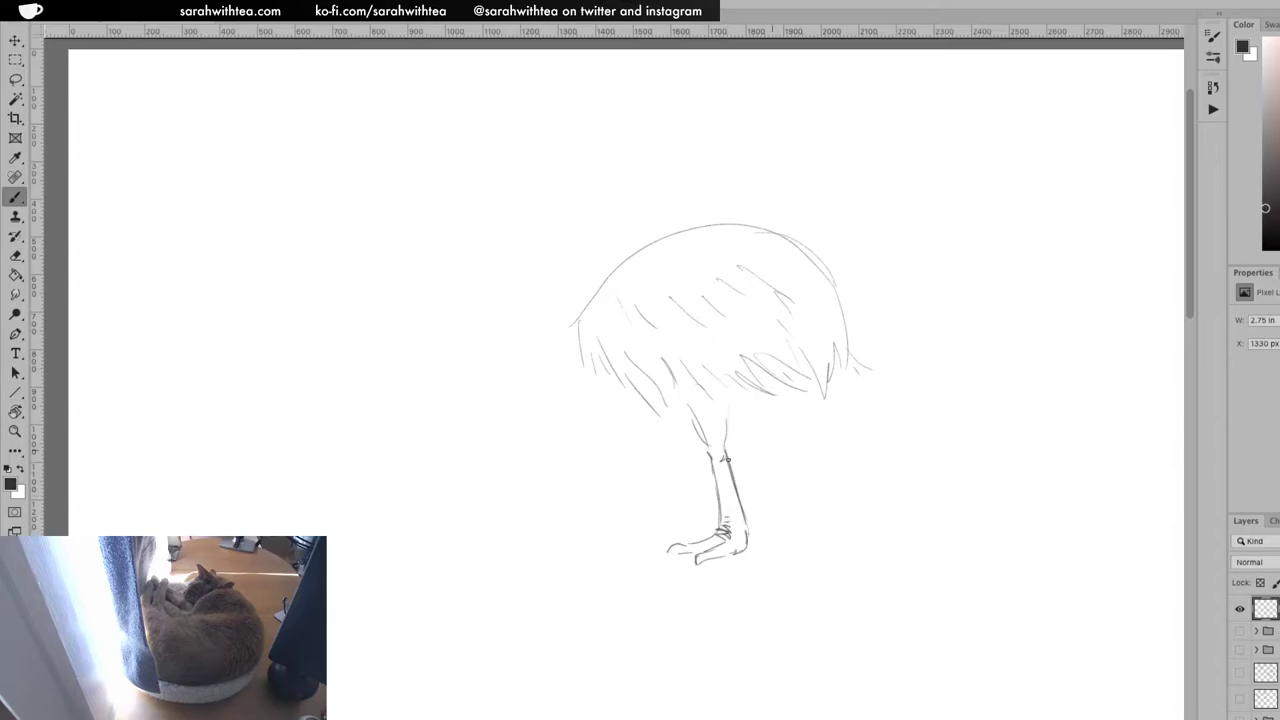
pyautogui.moveTo(692, 422); pyautogui.dragTo(710, 451)
pyautogui.moveTo(720, 402); pyautogui.dragTo(726, 430)
# Draw the second leg raised and bent behind the standing one, with its clawed foot hanging forward
pyautogui.moveTo(734, 405); pyautogui.dragTo(743, 431)
pyautogui.moveTo(761, 382)
pyautogui.mouseDown()
pyautogui.moveTo(773, 436)
pyautogui.moveTo(761, 446)
pyautogui.moveTo(776, 437)
pyautogui.moveTo(762, 447)
pyautogui.moveTo(739, 440)
pyautogui.moveTo(757, 422)
pyautogui.mouseUp()
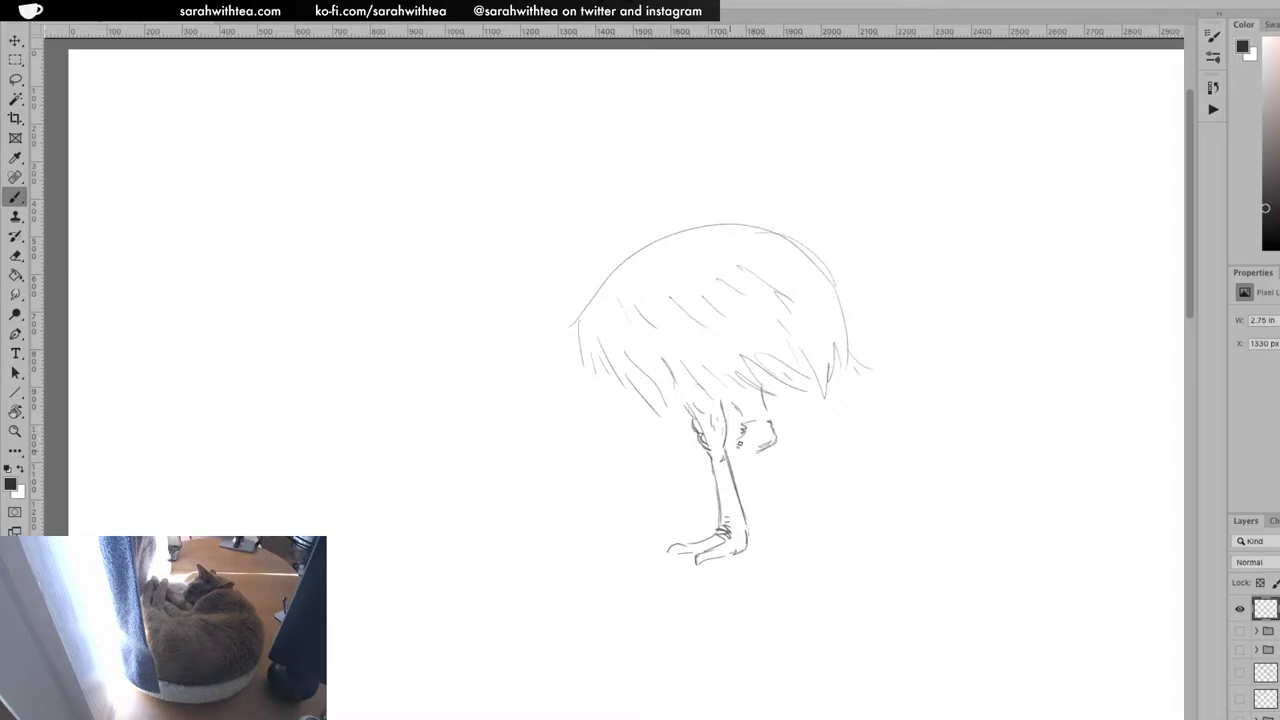
pyautogui.moveTo(661, 487)
pyautogui.mouseDown()
pyautogui.moveTo(713, 457)
pyautogui.moveTo(656, 487)
pyautogui.moveTo(674, 506)
pyautogui.moveTo(630, 543)
pyautogui.moveTo(657, 489)
pyautogui.moveTo(642, 516)
pyautogui.moveTo(668, 506)
pyautogui.moveTo(672, 486)
pyautogui.moveTo(650, 541)
pyautogui.mouseUp()
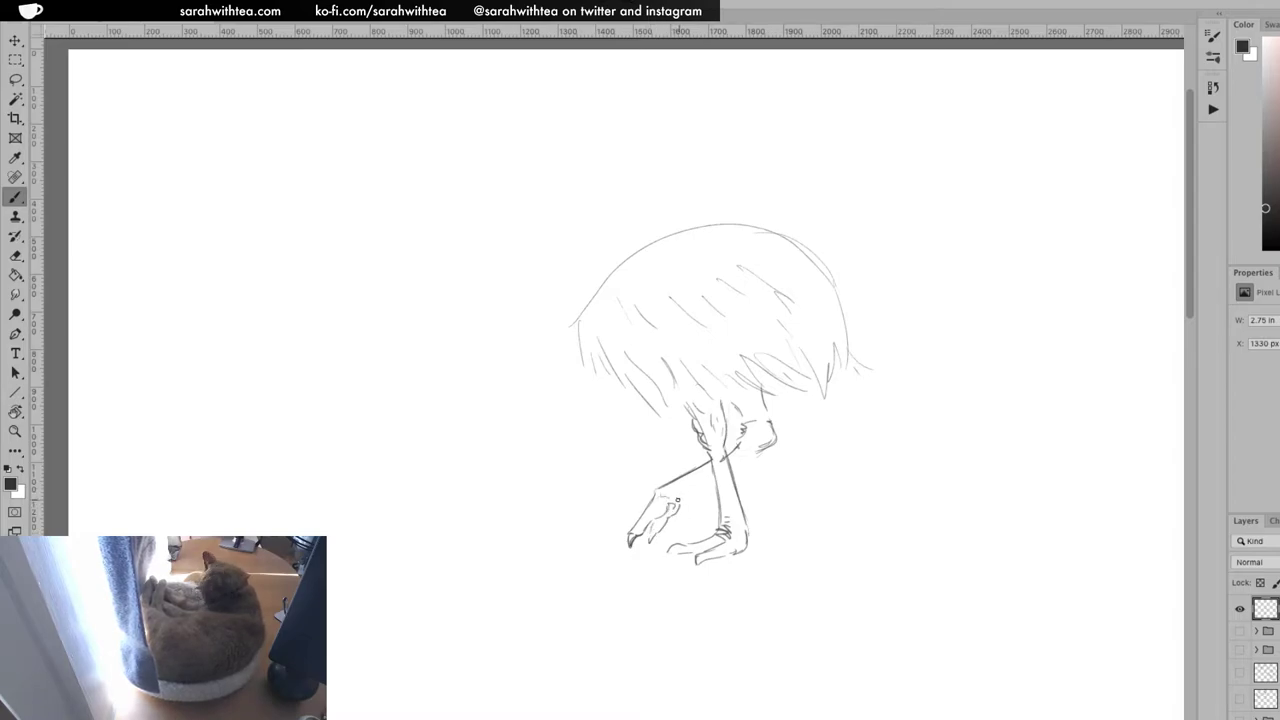
pyautogui.moveTo(677, 497)
pyautogui.mouseDown()
pyautogui.moveTo(710, 481)
pyautogui.moveTo(676, 504)
pyautogui.mouseUp()
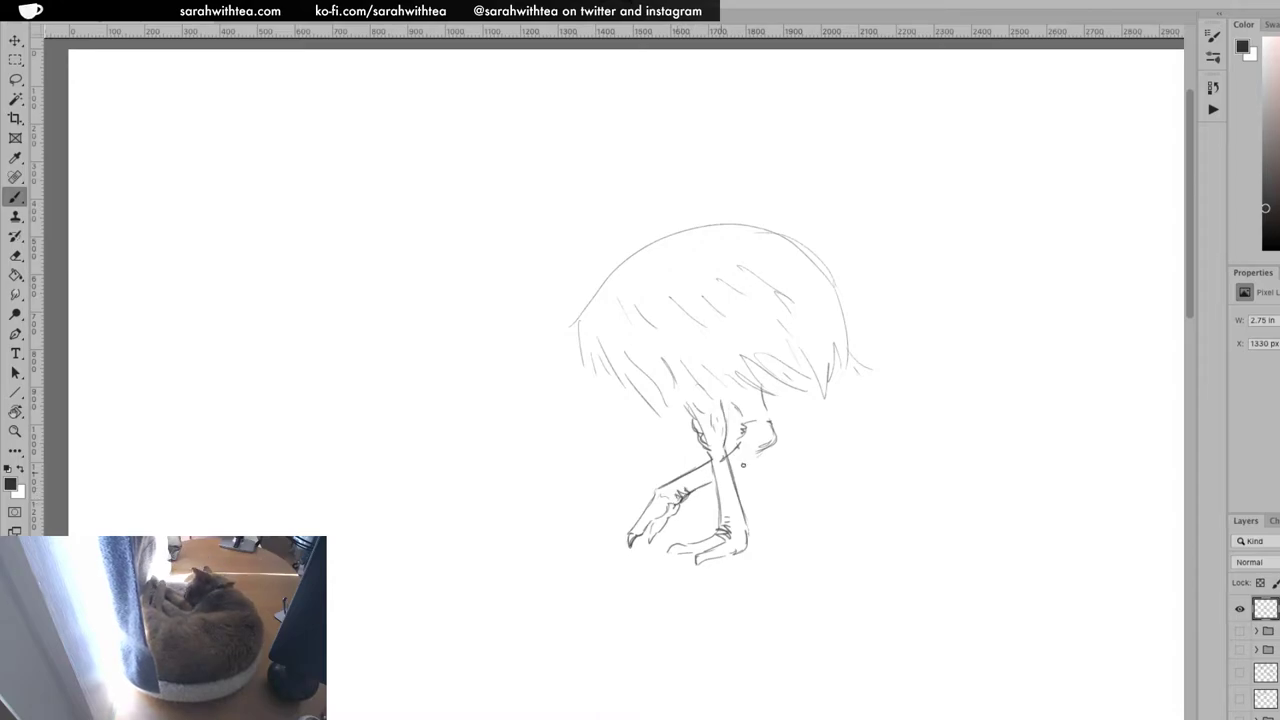
pyautogui.moveTo(734, 467); pyautogui.dragTo(768, 438)
pyautogui.moveTo(650, 380); pyautogui.dragTo(676, 420)
# Sketch the cassowary's curved neck, head, eye and pointed beak, with a long wattle hanging from the lower neck
pyautogui.moveTo(588, 301)
pyautogui.mouseDown()
pyautogui.moveTo(571, 319)
pyautogui.moveTo(564, 306)
pyautogui.moveTo(589, 302)
pyautogui.mouseUp()
pyautogui.moveTo(498, 264)
pyautogui.mouseDown()
pyautogui.moveTo(553, 254)
pyautogui.moveTo(564, 312)
pyautogui.moveTo(548, 253)
pyautogui.moveTo(473, 289)
pyautogui.moveTo(503, 273)
pyautogui.moveTo(466, 297)
pyautogui.mouseUp()
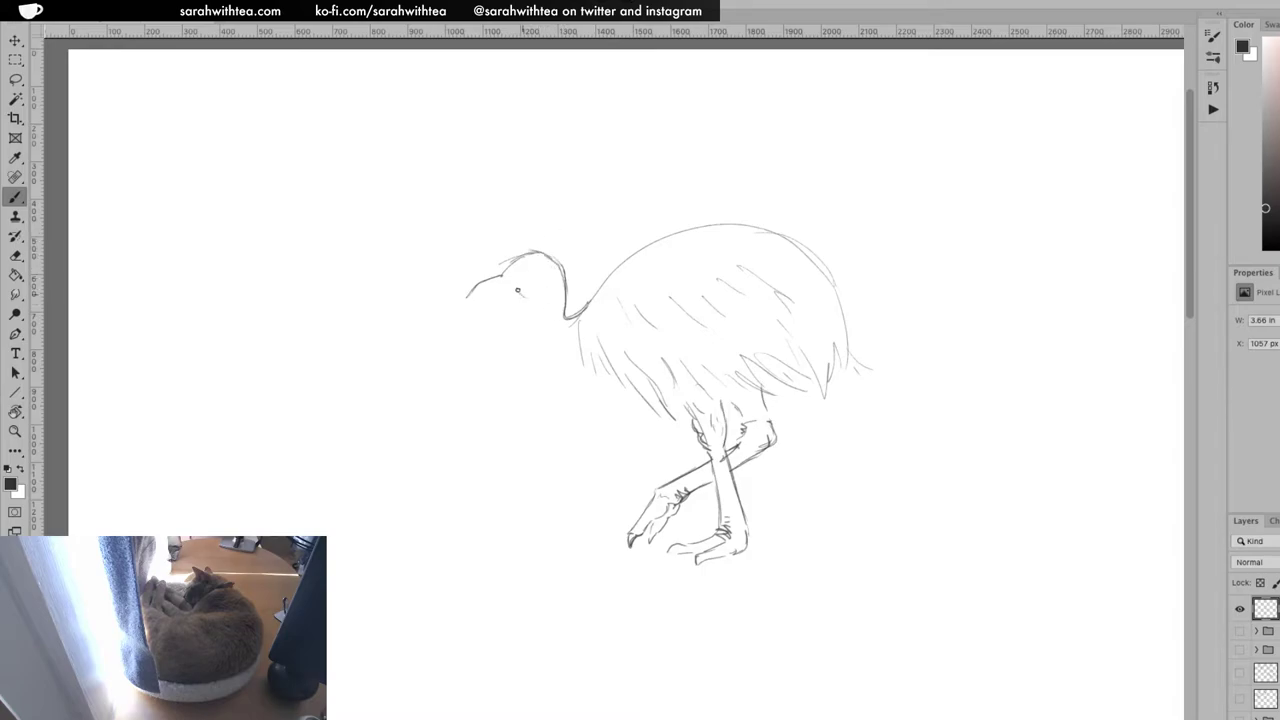
pyautogui.moveTo(468, 302)
pyautogui.mouseDown()
pyautogui.moveTo(504, 289)
pyautogui.moveTo(458, 307)
pyautogui.moveTo(520, 301)
pyautogui.mouseUp()
pyautogui.moveTo(510, 296)
pyautogui.mouseDown()
pyautogui.moveTo(522, 302)
pyautogui.moveTo(529, 281)
pyautogui.moveTo(508, 289)
pyautogui.moveTo(534, 272)
pyautogui.moveTo(511, 282)
pyautogui.moveTo(518, 270)
pyautogui.moveTo(541, 362)
pyautogui.moveTo(606, 376)
pyautogui.moveTo(588, 430)
pyautogui.moveTo(603, 452)
pyautogui.moveTo(580, 385)
pyautogui.mouseUp()
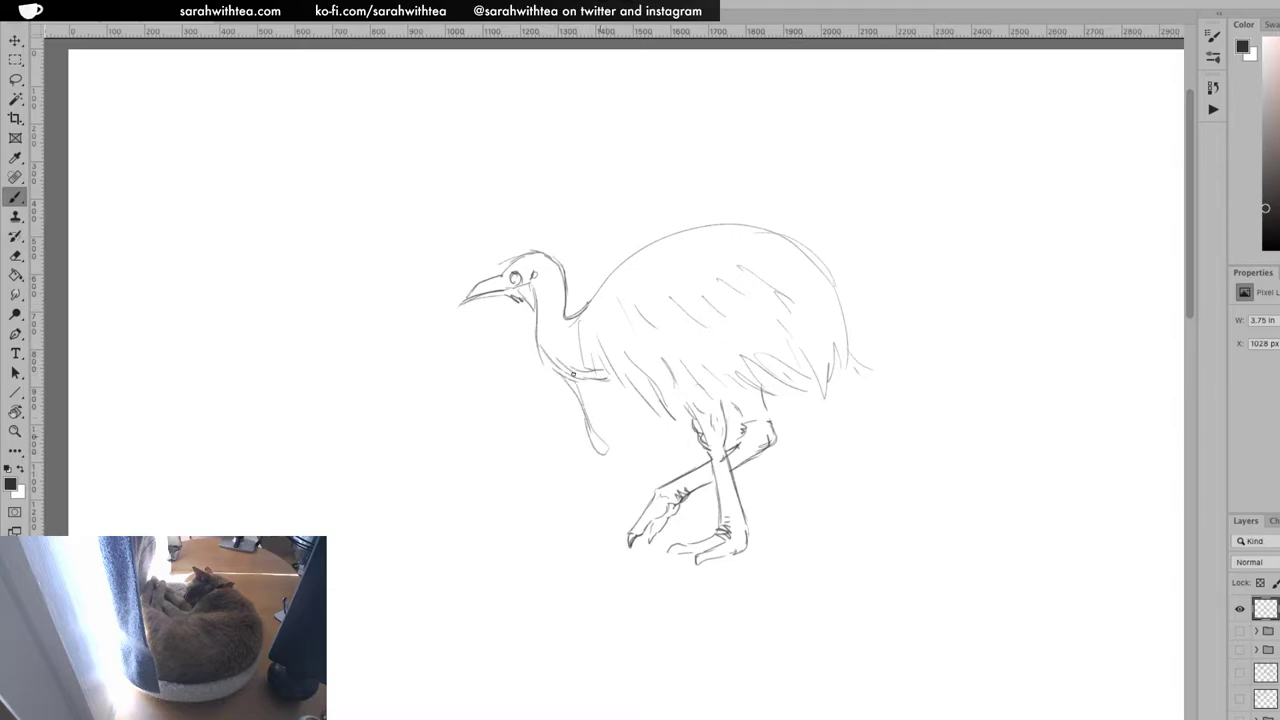
# Add the second wattle, skin folds along the neck and a darker beak tip
pyautogui.moveTo(538, 342)
pyautogui.mouseDown()
pyautogui.moveTo(559, 422)
pyautogui.moveTo(539, 354)
pyautogui.mouseUp()
pyautogui.moveTo(564, 380)
pyautogui.mouseDown()
pyautogui.moveTo(548, 350)
pyautogui.moveTo(570, 366)
pyautogui.moveTo(589, 352)
pyautogui.moveTo(564, 341)
pyautogui.mouseUp()
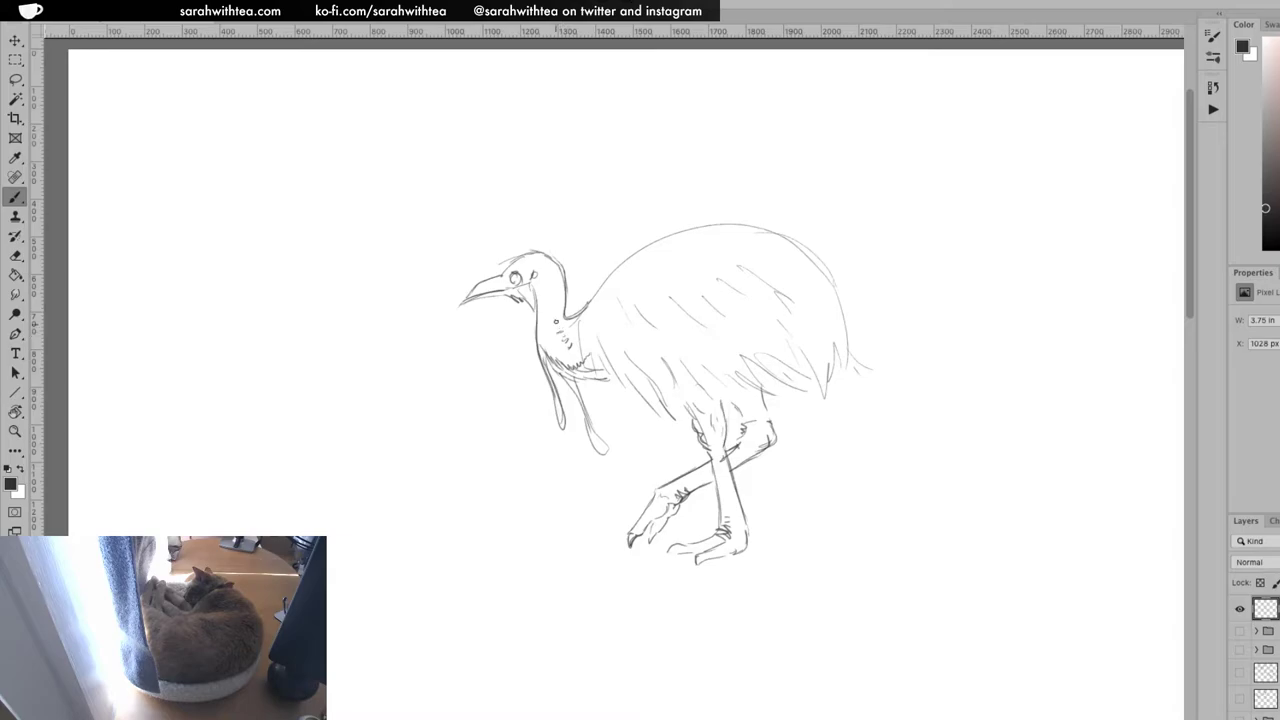
pyautogui.moveTo(555, 285)
pyautogui.mouseDown()
pyautogui.moveTo(560, 276)
pyautogui.moveTo(580, 349)
pyautogui.mouseUp()
pyautogui.moveTo(522, 297); pyautogui.dragTo(524, 300)
pyautogui.moveTo(467, 296)
pyautogui.mouseDown()
pyautogui.moveTo(503, 279)
pyautogui.moveTo(460, 305)
pyautogui.mouseUp()
# Draw the tall casque on the head with vertical texture lines, darken the eye and refine the beak
pyautogui.moveTo(495, 276)
pyautogui.mouseDown()
pyautogui.moveTo(497, 214)
pyautogui.moveTo(526, 186)
pyautogui.moveTo(540, 249)
pyautogui.mouseUp()
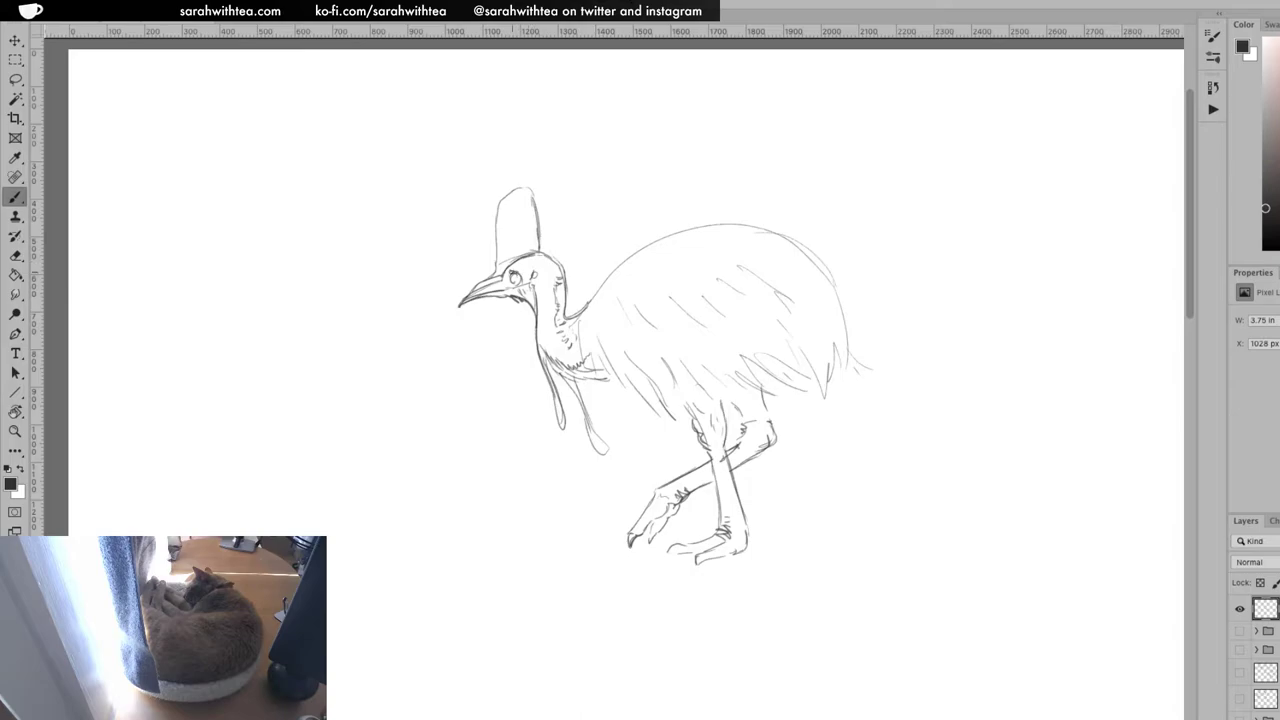
pyautogui.moveTo(511, 271)
pyautogui.mouseDown()
pyautogui.moveTo(521, 288)
pyautogui.moveTo(556, 268)
pyautogui.mouseUp()
pyautogui.moveTo(512, 206); pyautogui.dragTo(516, 234)
pyautogui.moveTo(520, 208)
pyautogui.mouseDown()
pyautogui.moveTo(532, 188)
pyautogui.moveTo(539, 238)
pyautogui.moveTo(537, 226)
pyautogui.mouseUp()
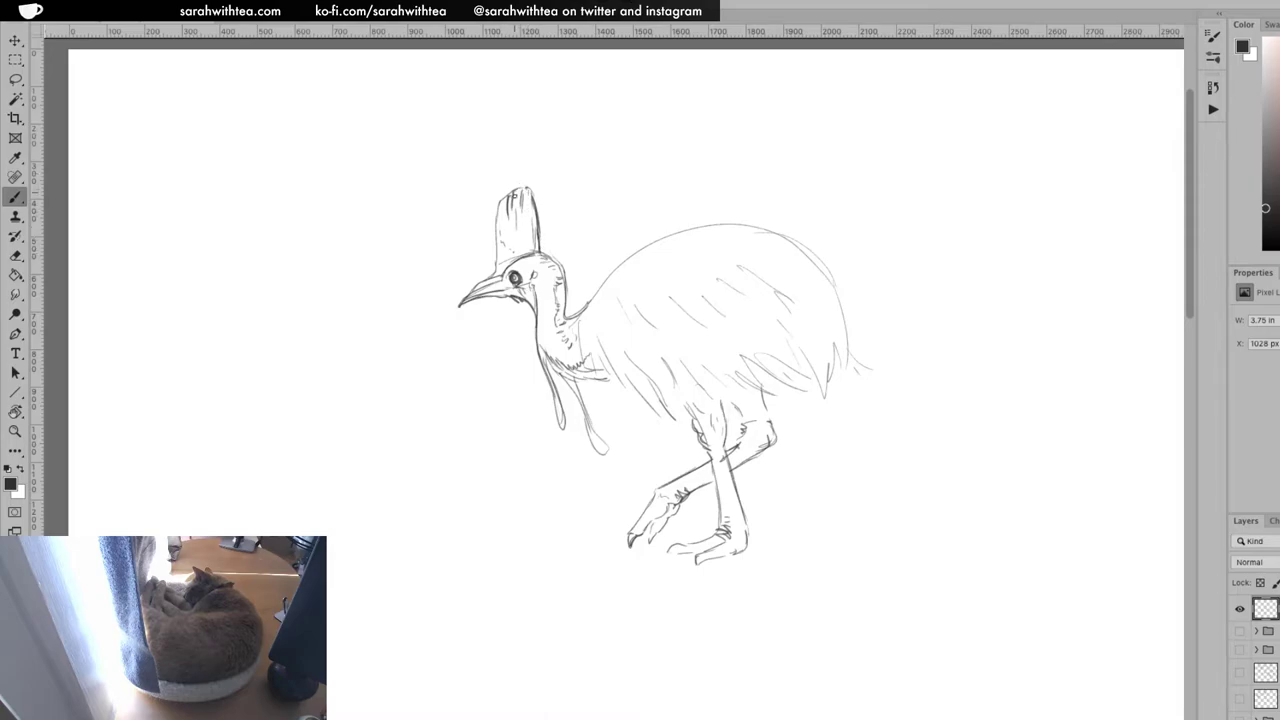
pyautogui.moveTo(517, 222); pyautogui.dragTo(517, 213)
pyautogui.moveTo(521, 220); pyautogui.dragTo(521, 212)
pyautogui.moveTo(498, 270); pyautogui.dragTo(501, 251)
pyautogui.moveTo(494, 294); pyautogui.dragTo(514, 286)
pyautogui.moveTo(477, 300); pyautogui.dragTo(515, 297)
# Strengthen the ragged feather tips and outline at the cassowary's rear
pyautogui.moveTo(830, 373); pyautogui.dragTo(816, 392)
pyautogui.moveTo(845, 333); pyautogui.dragTo(828, 383)
pyautogui.moveTo(847, 311); pyautogui.dragTo(842, 352)
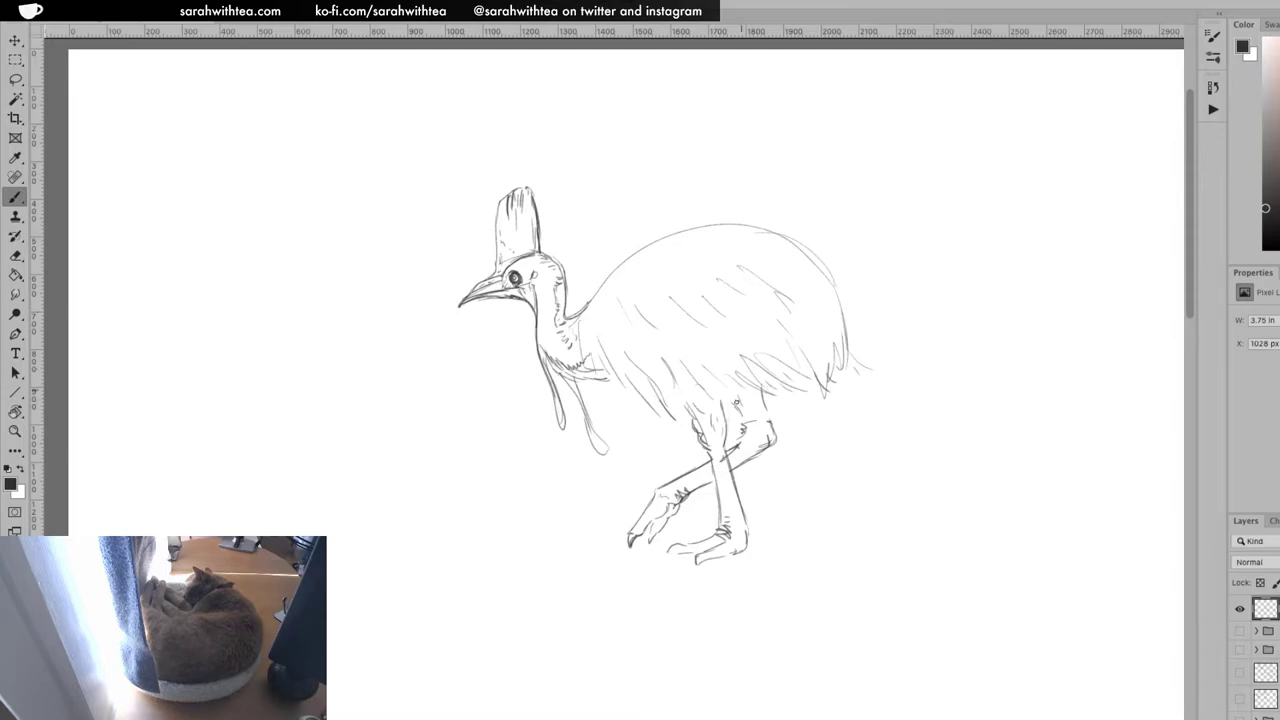
# Hatch the raised leg's thigh and darken the contours of both legs and the standing foot
pyautogui.moveTo(750, 390)
pyautogui.mouseDown()
pyautogui.moveTo(743, 424)
pyautogui.moveTo(755, 434)
pyautogui.mouseUp()
pyautogui.moveTo(768, 412)
pyautogui.mouseDown()
pyautogui.moveTo(762, 437)
pyautogui.moveTo(774, 440)
pyautogui.mouseUp()
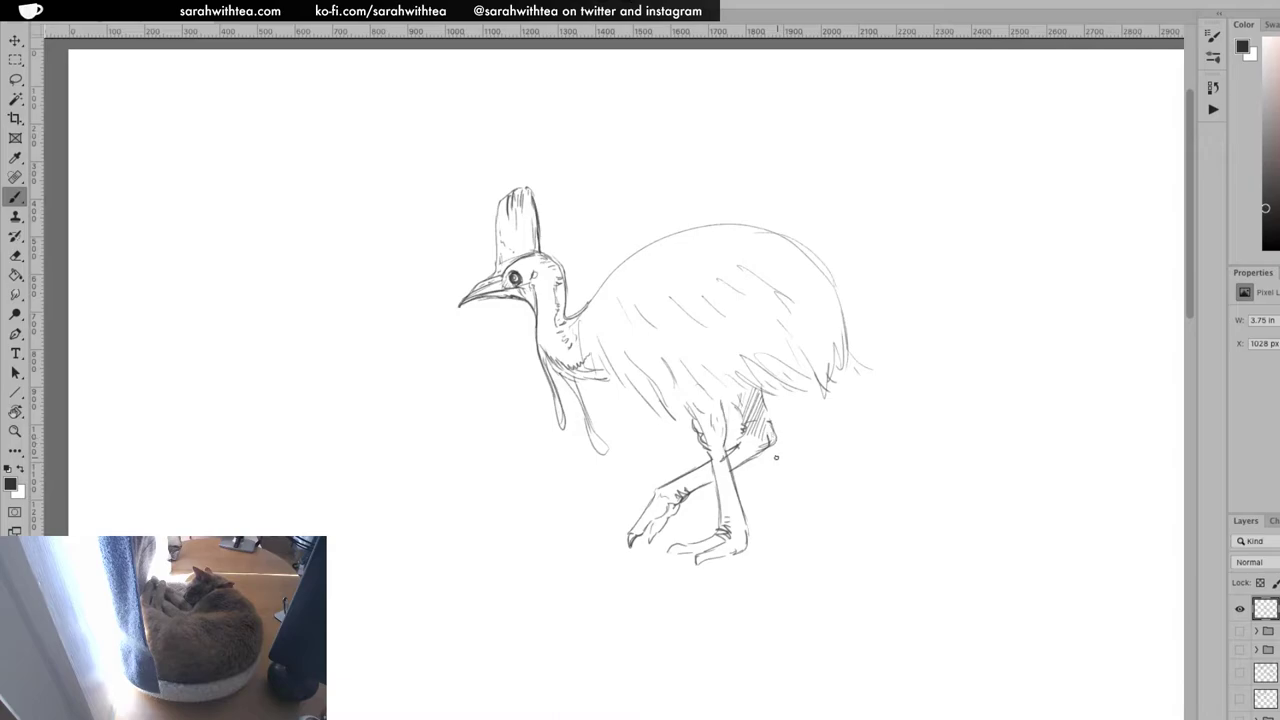
pyautogui.moveTo(657, 493)
pyautogui.mouseDown()
pyautogui.moveTo(710, 459)
pyautogui.moveTo(645, 501)
pyautogui.moveTo(707, 483)
pyautogui.mouseUp()
pyautogui.moveTo(733, 502); pyautogui.dragTo(741, 518)
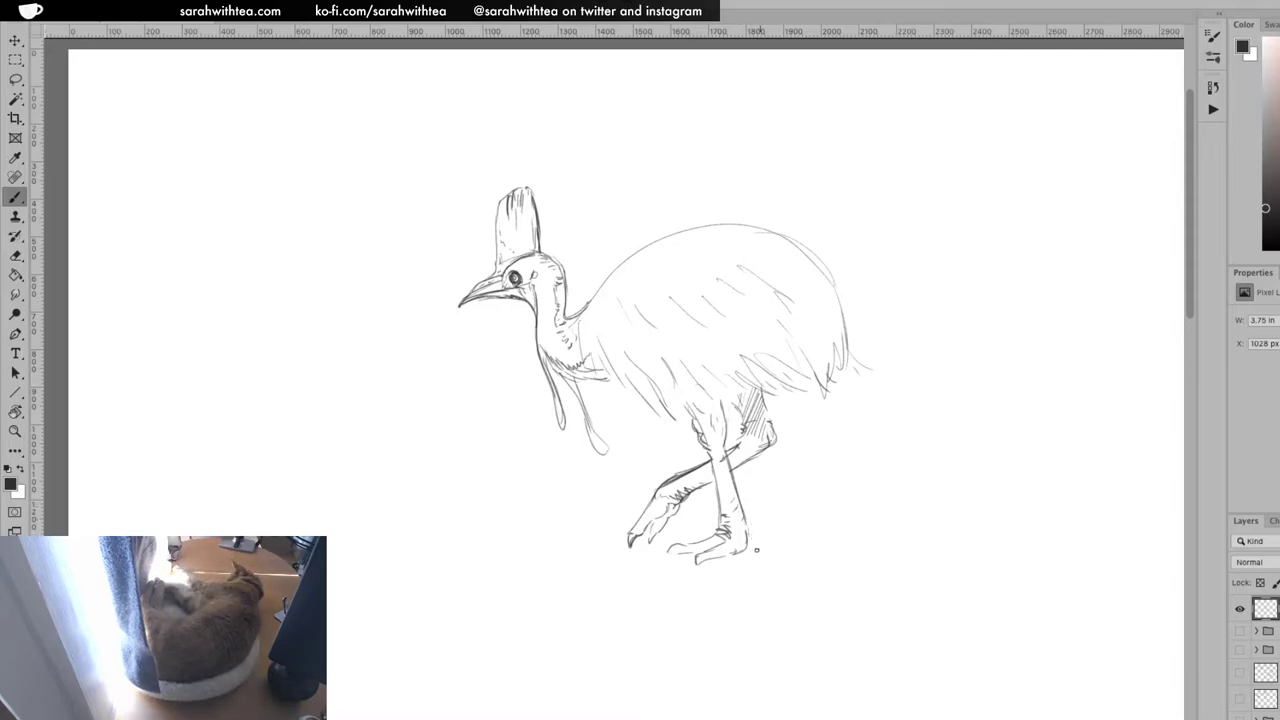
pyautogui.moveTo(744, 522); pyautogui.dragTo(749, 545)
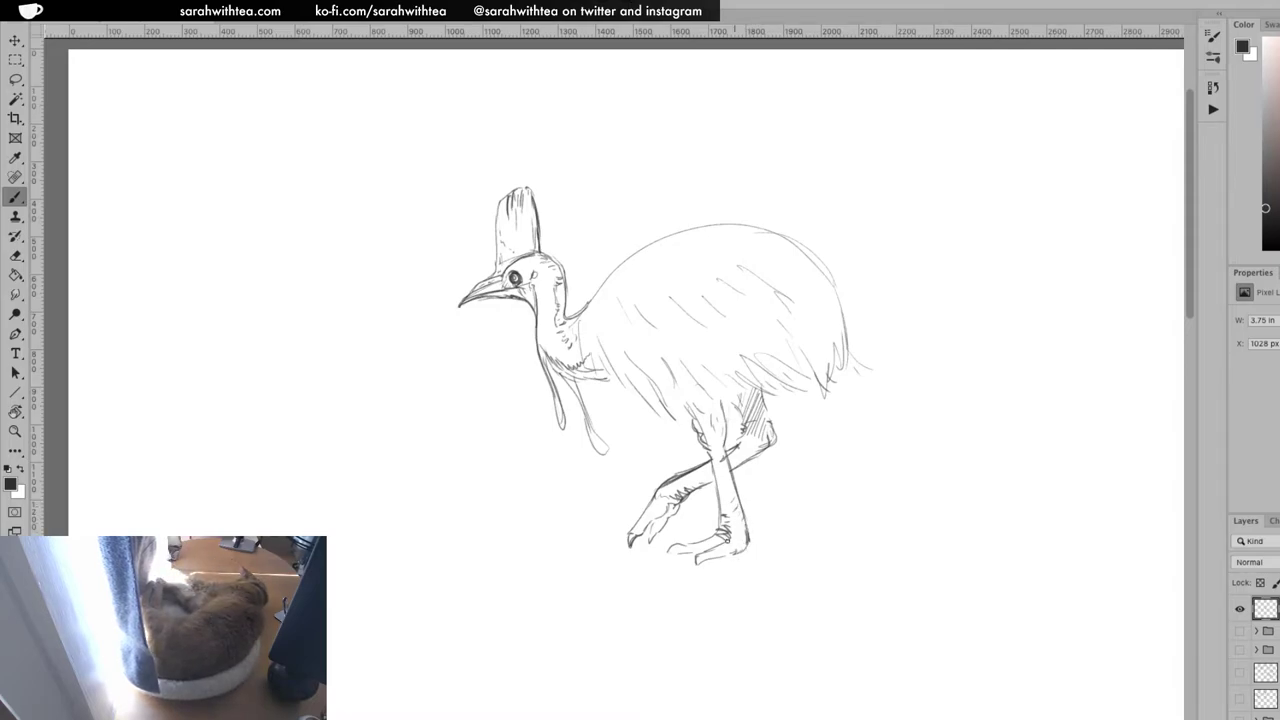
pyautogui.moveTo(668, 555); pyautogui.dragTo(711, 533)
# Darken the body's front edge at the neck base, and adjust the raised foot's position with a lasso selection
pyautogui.moveTo(525, 290); pyautogui.dragTo(533, 301)
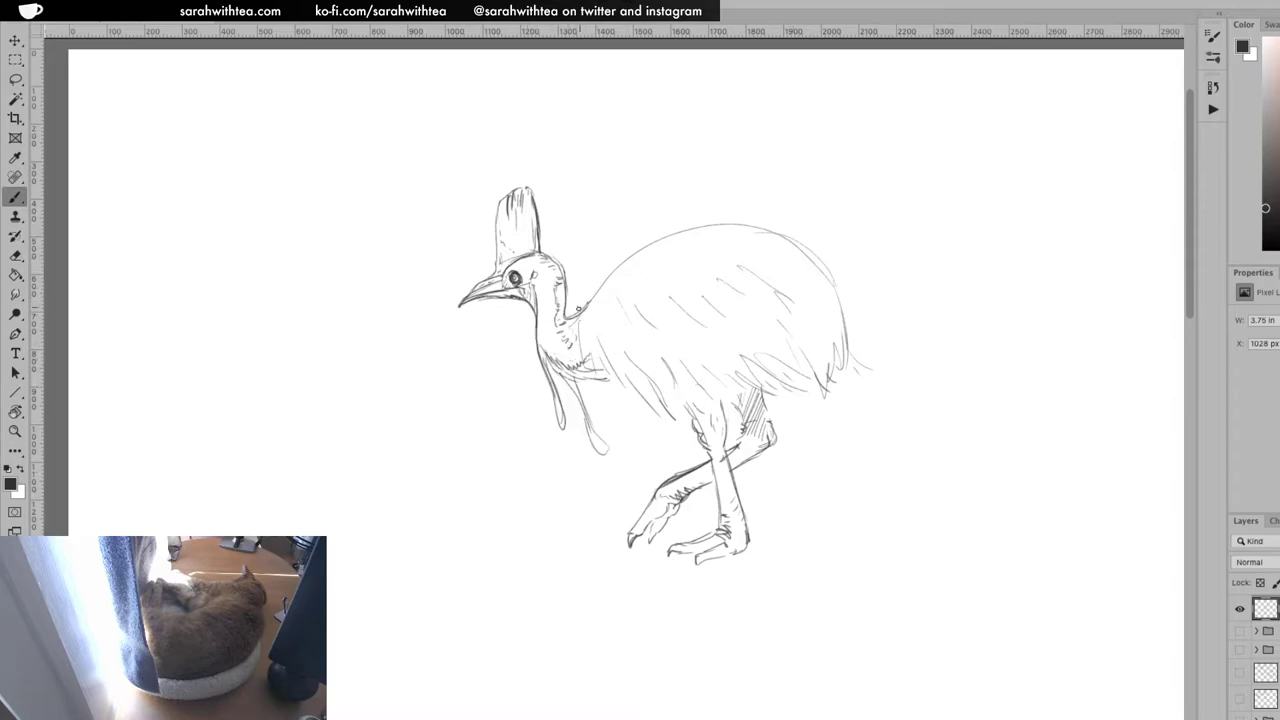
pyautogui.moveTo(595, 296)
pyautogui.mouseDown()
pyautogui.moveTo(583, 345)
pyautogui.moveTo(630, 388)
pyautogui.mouseUp()
pyautogui.press('l')
pyautogui.moveTo(668, 550)
pyautogui.mouseDown()
pyautogui.moveTo(604, 536)
pyautogui.moveTo(704, 450)
pyautogui.moveTo(692, 496)
pyautogui.moveTo(674, 504)
pyautogui.mouseUp()
pyautogui.press('v')
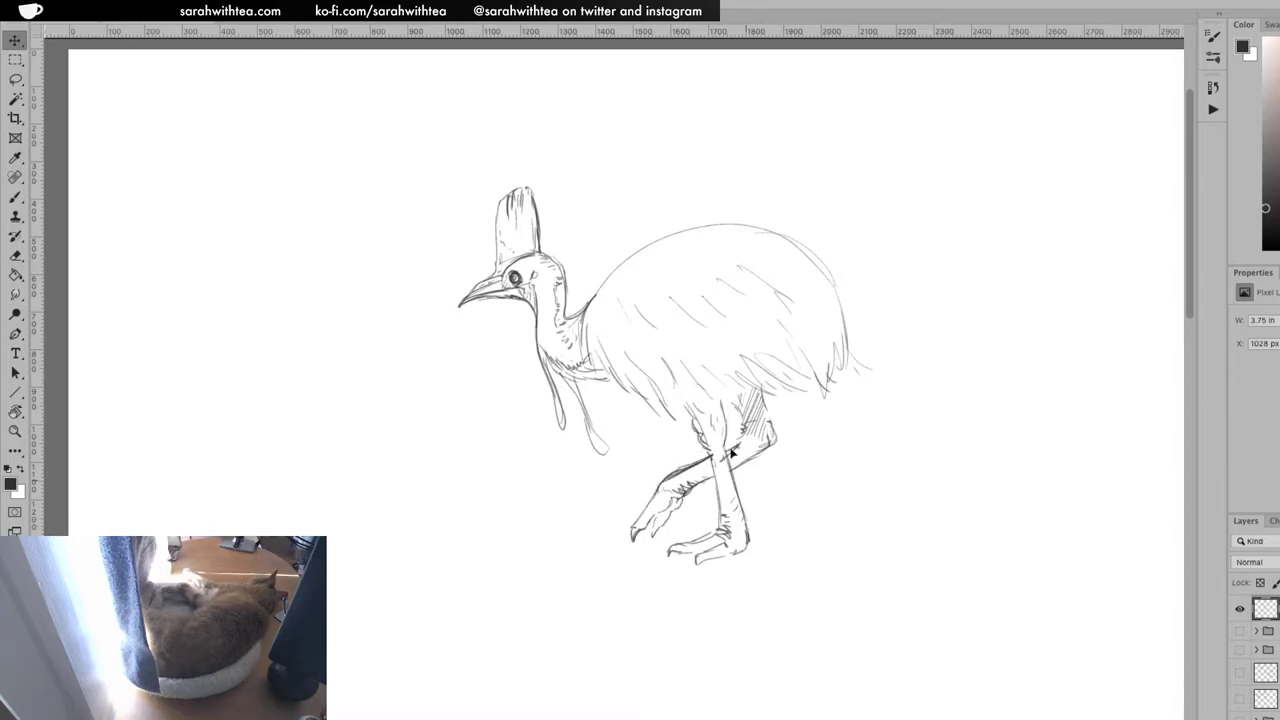
# Start a separate head study in front of the cassowary with a head-back curve and a straight guide line, then fade the guide
pyautogui.press('e')
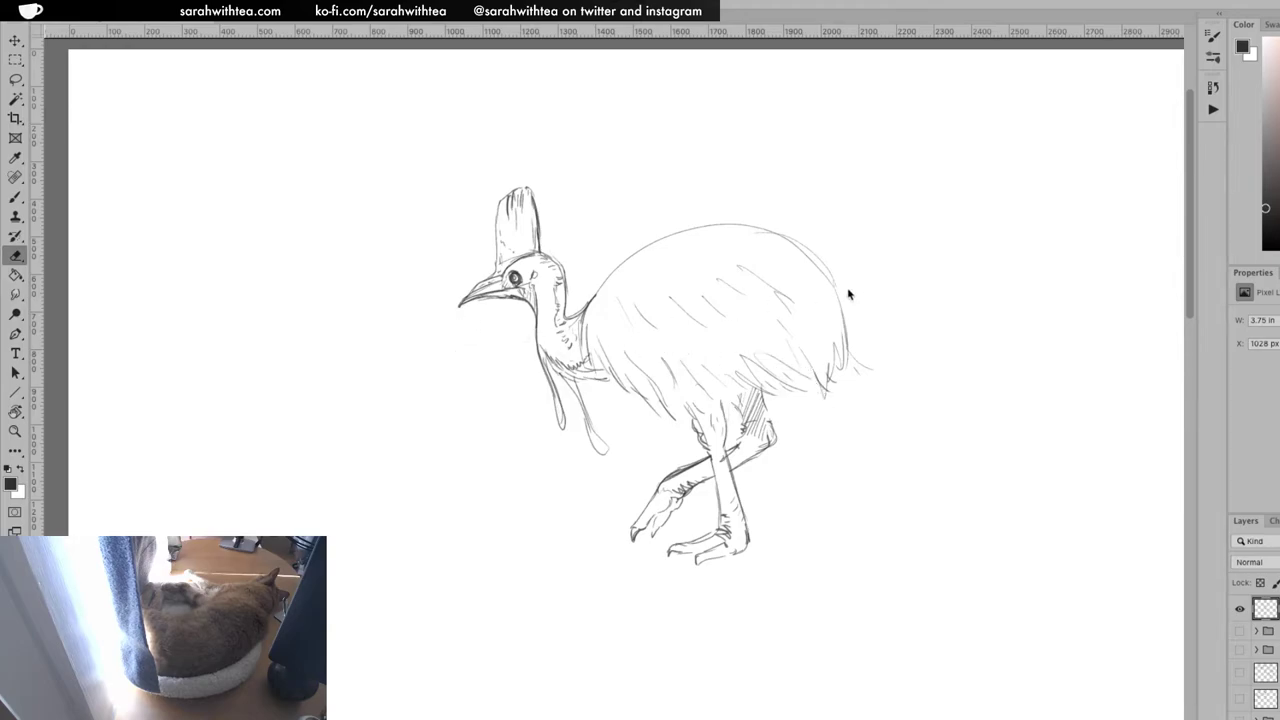
pyautogui.moveTo(497, 354); pyautogui.dragTo(597, 408)
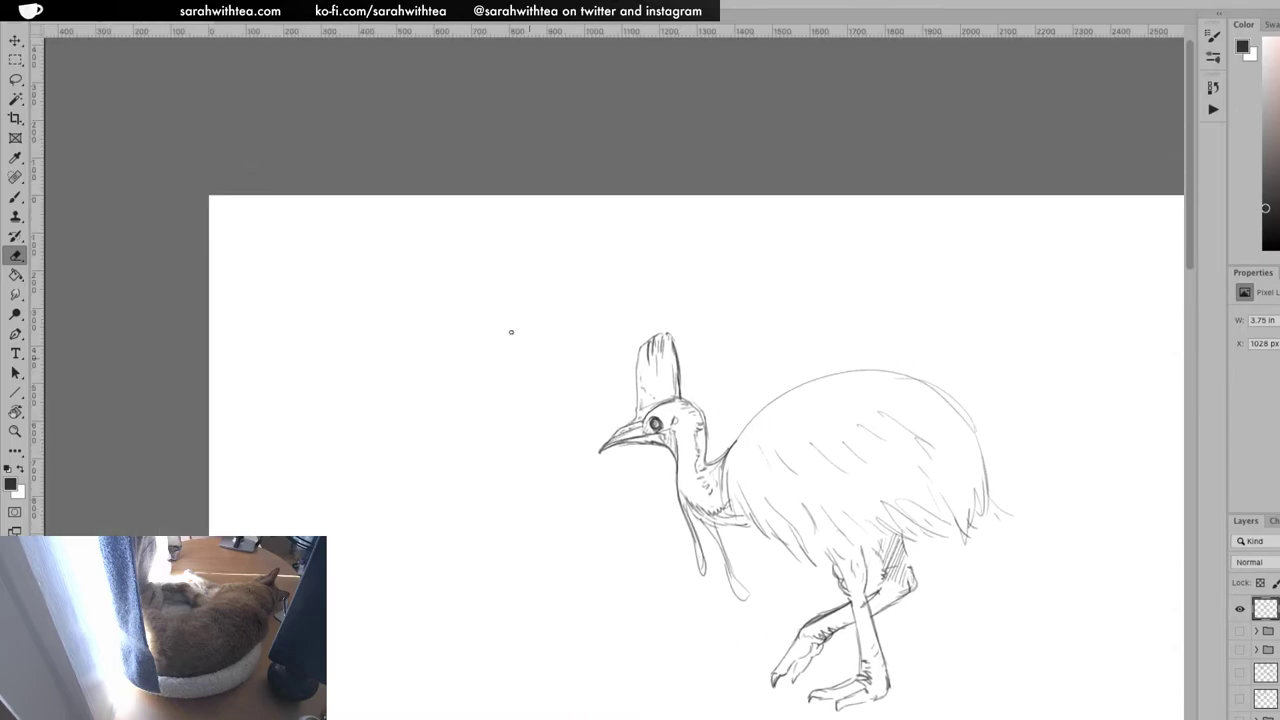
pyautogui.press('z')
pyautogui.moveTo(517, 337); pyautogui.dragTo(606, 332)
pyautogui.click(583, 363)
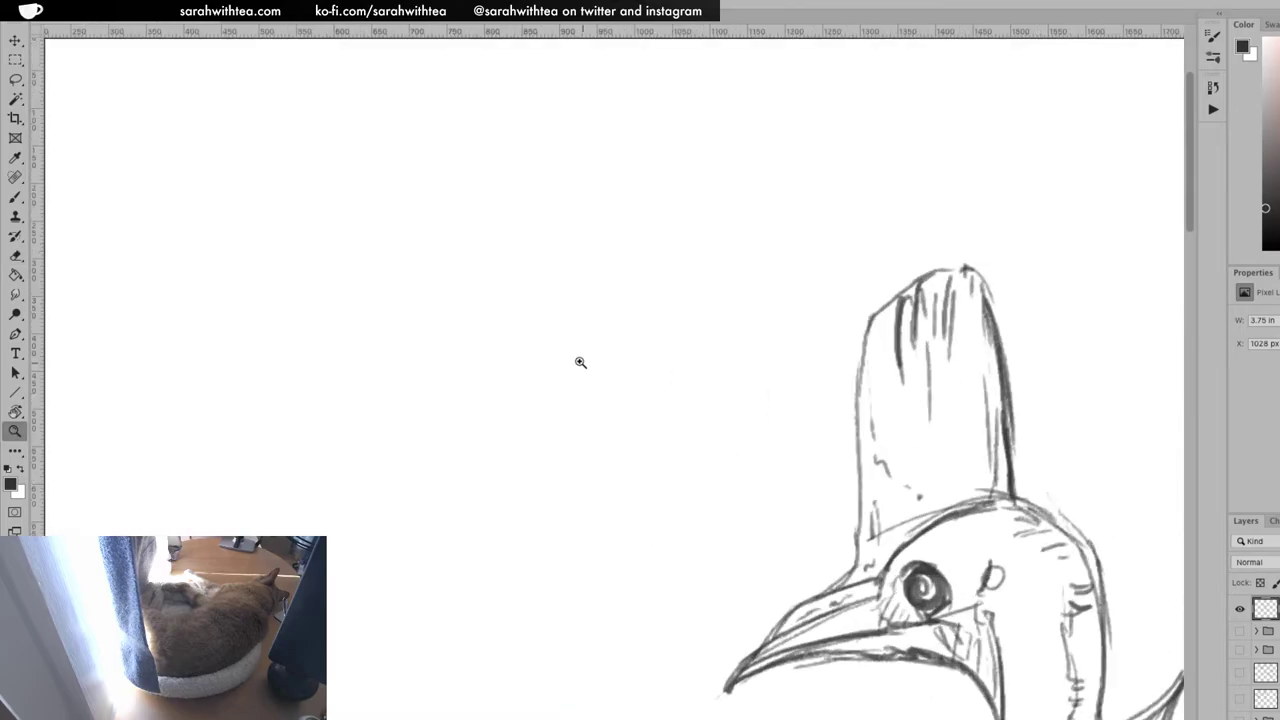
pyautogui.press('b')
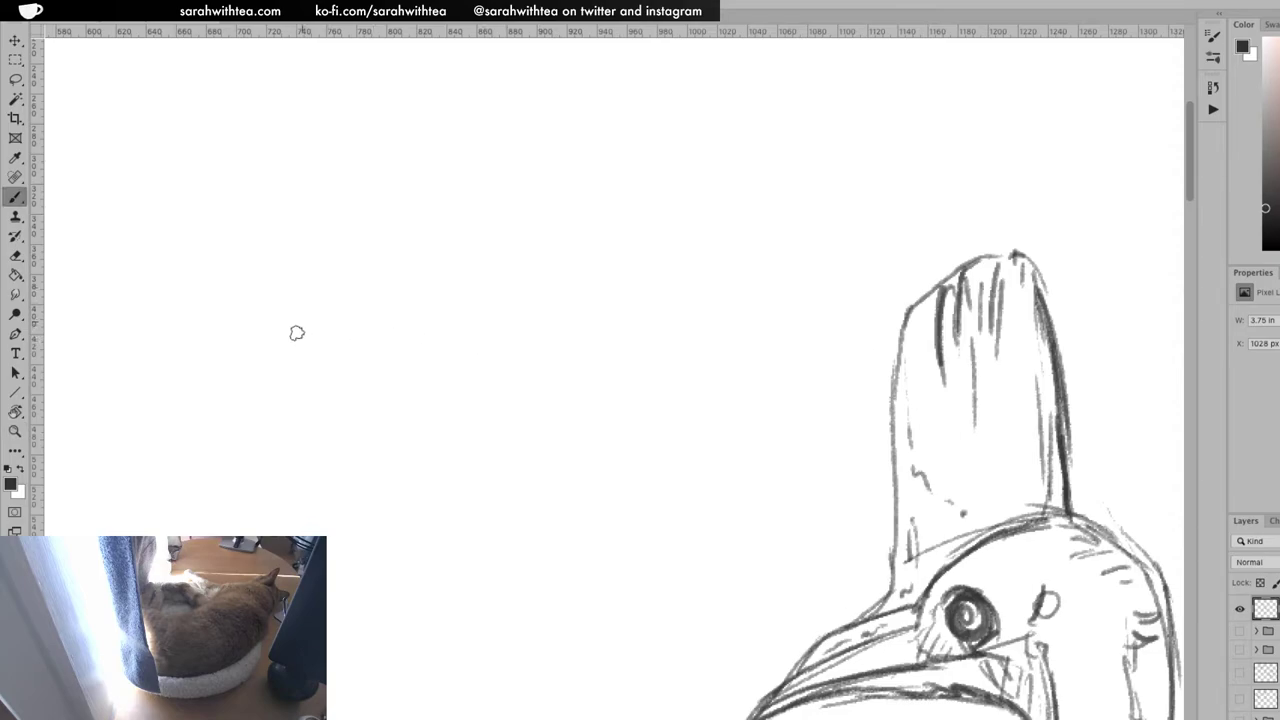
pyautogui.moveTo(603, 407)
pyautogui.mouseDown()
pyautogui.moveTo(288, 357)
pyautogui.moveTo(368, 266)
pyautogui.mouseUp()
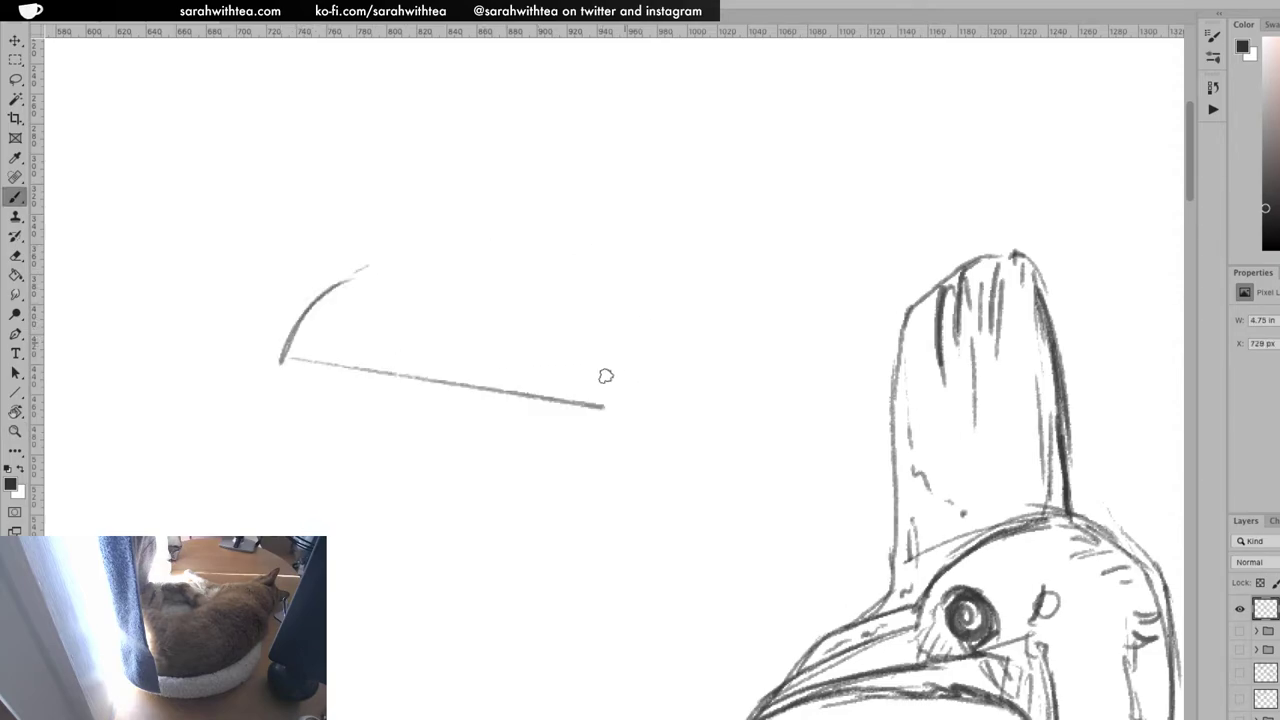
pyautogui.press('e')
pyautogui.moveTo(594, 403)
pyautogui.mouseDown()
pyautogui.moveTo(311, 358)
pyautogui.moveTo(437, 374)
pyautogui.mouseUp()
pyautogui.moveTo(594, 397)
pyautogui.mouseDown()
pyautogui.moveTo(526, 407)
pyautogui.moveTo(346, 355)
pyautogui.moveTo(416, 337)
pyautogui.moveTo(405, 374)
pyautogui.moveTo(418, 331)
pyautogui.moveTo(413, 368)
pyautogui.moveTo(399, 330)
pyautogui.moveTo(446, 334)
pyautogui.moveTo(541, 400)
pyautogui.mouseUp()
# Draw the head study's round eye with its brow line and the contours of the upper beak
pyautogui.press('b')
pyautogui.moveTo(466, 351); pyautogui.dragTo(518, 384)
pyautogui.moveTo(618, 426)
pyautogui.mouseDown()
pyautogui.moveTo(540, 369)
pyautogui.moveTo(568, 388)
pyautogui.mouseUp()
pyautogui.moveTo(517, 350); pyautogui.dragTo(511, 326)
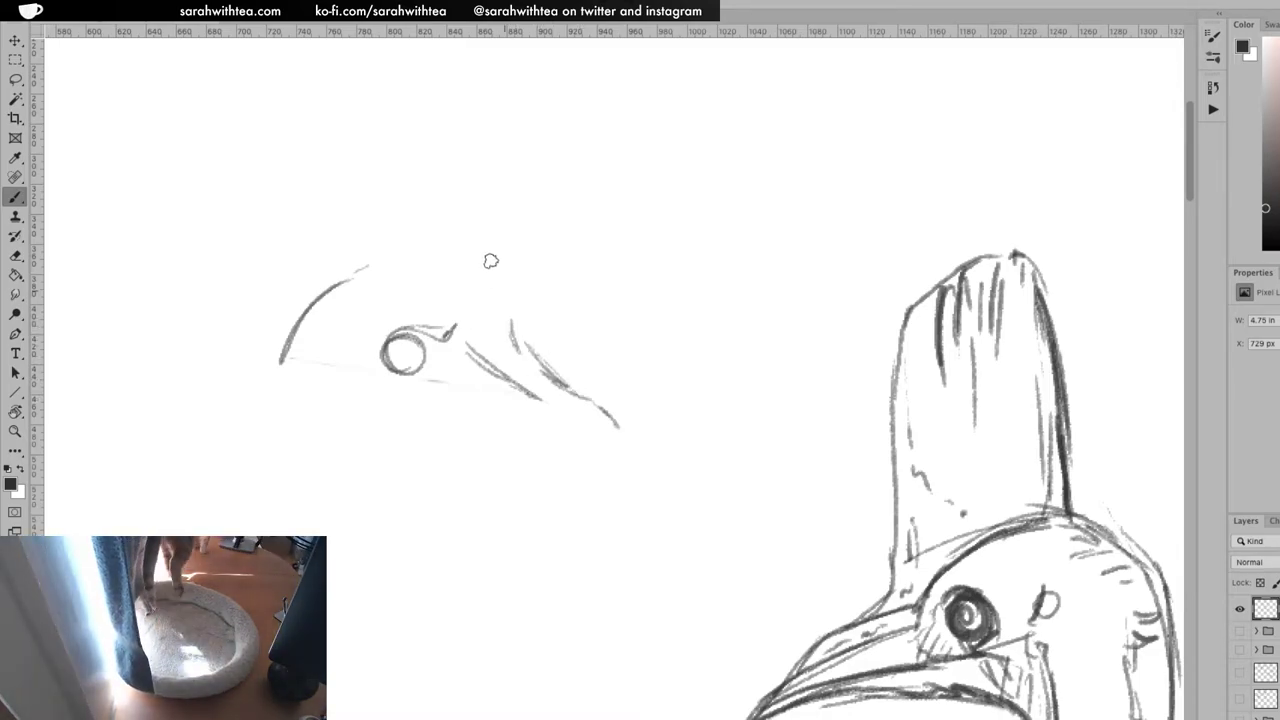
# Draw the head study's forehead line and tall rounded casque outline, and mark the nostril on the beak
pyautogui.moveTo(437, 311)
pyautogui.mouseDown()
pyautogui.moveTo(366, 277)
pyautogui.moveTo(361, 191)
pyautogui.mouseUp()
pyautogui.moveTo(365, 160)
pyautogui.mouseDown()
pyautogui.moveTo(432, 110)
pyautogui.moveTo(394, 126)
pyautogui.moveTo(431, 121)
pyautogui.moveTo(483, 157)
pyautogui.moveTo(528, 346)
pyautogui.mouseUp()
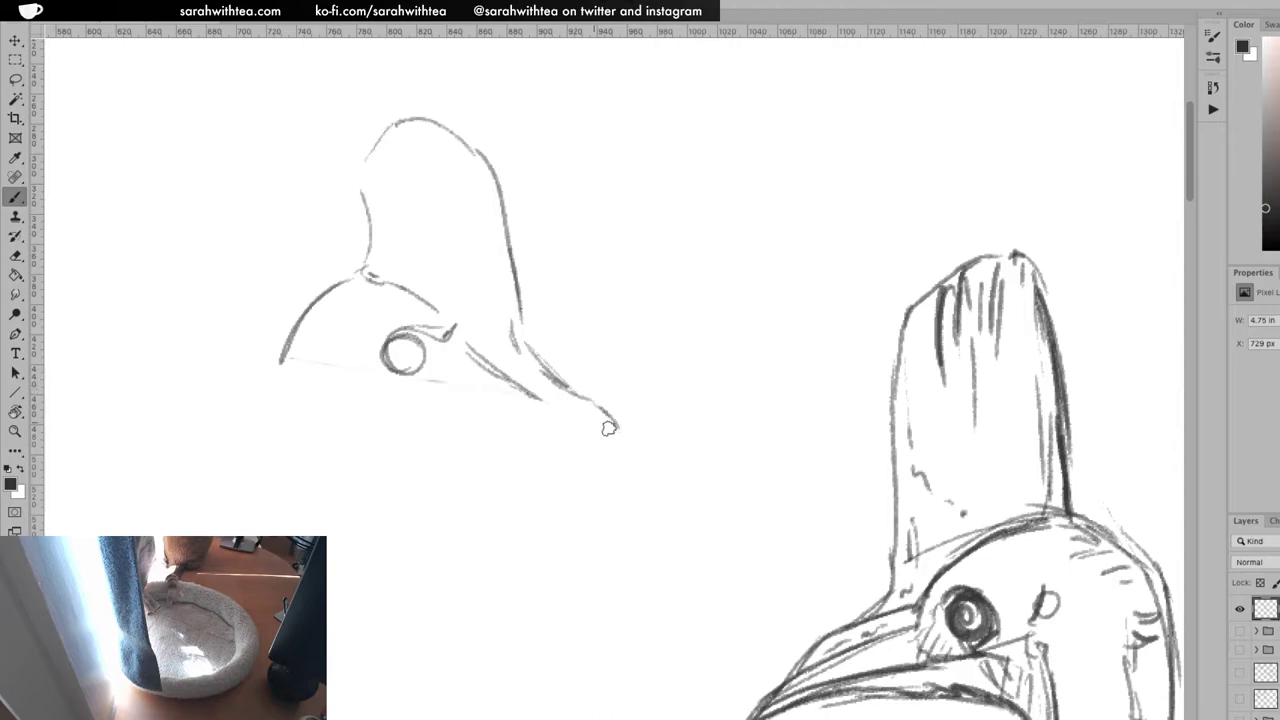
pyautogui.moveTo(549, 400)
pyautogui.mouseDown()
pyautogui.moveTo(578, 408)
pyautogui.moveTo(560, 404)
pyautogui.mouseUp()
# Add the ear opening, cheek creases and brow crease, and extend the back-of-head contour up to the casque and down to the nape
pyautogui.moveTo(336, 370)
pyautogui.mouseDown()
pyautogui.moveTo(338, 348)
pyautogui.moveTo(321, 397)
pyautogui.moveTo(380, 398)
pyautogui.moveTo(350, 416)
pyautogui.moveTo(376, 406)
pyautogui.moveTo(341, 455)
pyautogui.mouseUp()
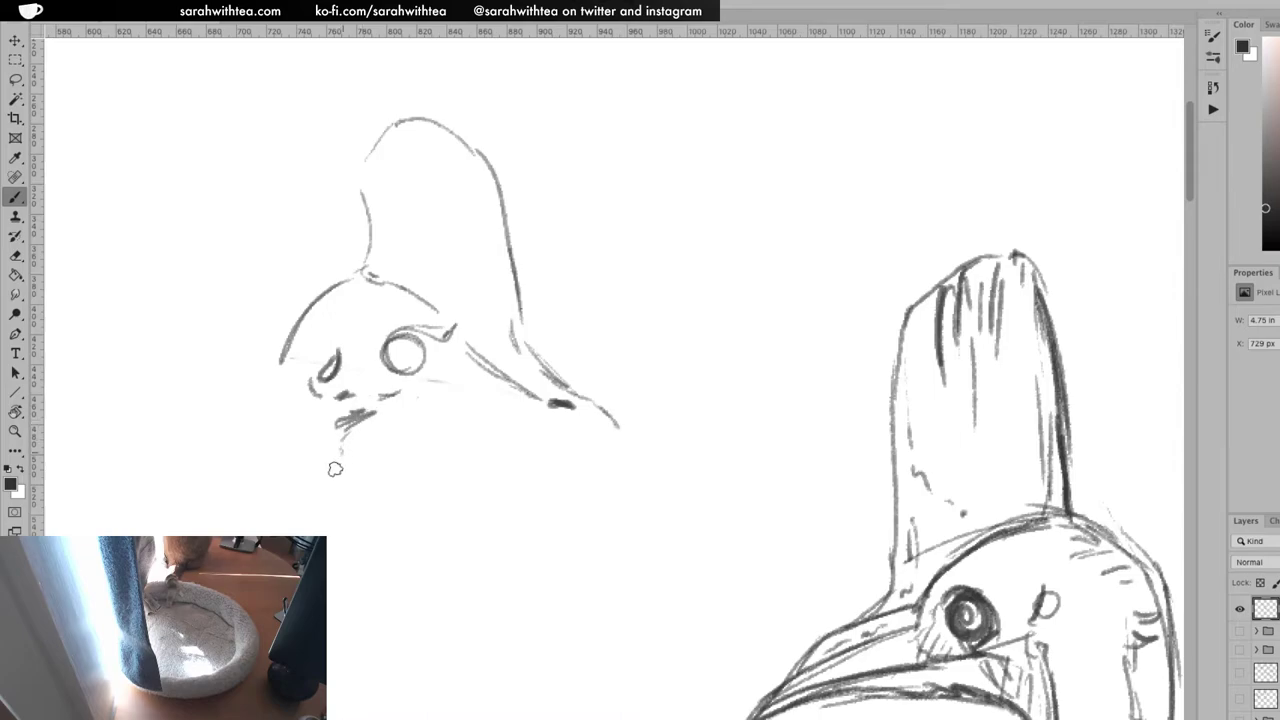
pyautogui.moveTo(327, 409); pyautogui.dragTo(320, 440)
pyautogui.moveTo(280, 364); pyautogui.dragTo(285, 417)
pyautogui.moveTo(368, 327)
pyautogui.mouseDown()
pyautogui.moveTo(410, 319)
pyautogui.moveTo(384, 329)
pyautogui.moveTo(385, 372)
pyautogui.mouseUp()
pyautogui.moveTo(337, 299)
pyautogui.mouseDown()
pyautogui.moveTo(342, 331)
pyautogui.moveTo(342, 283)
pyautogui.moveTo(331, 290)
pyautogui.moveTo(366, 268)
pyautogui.mouseUp()
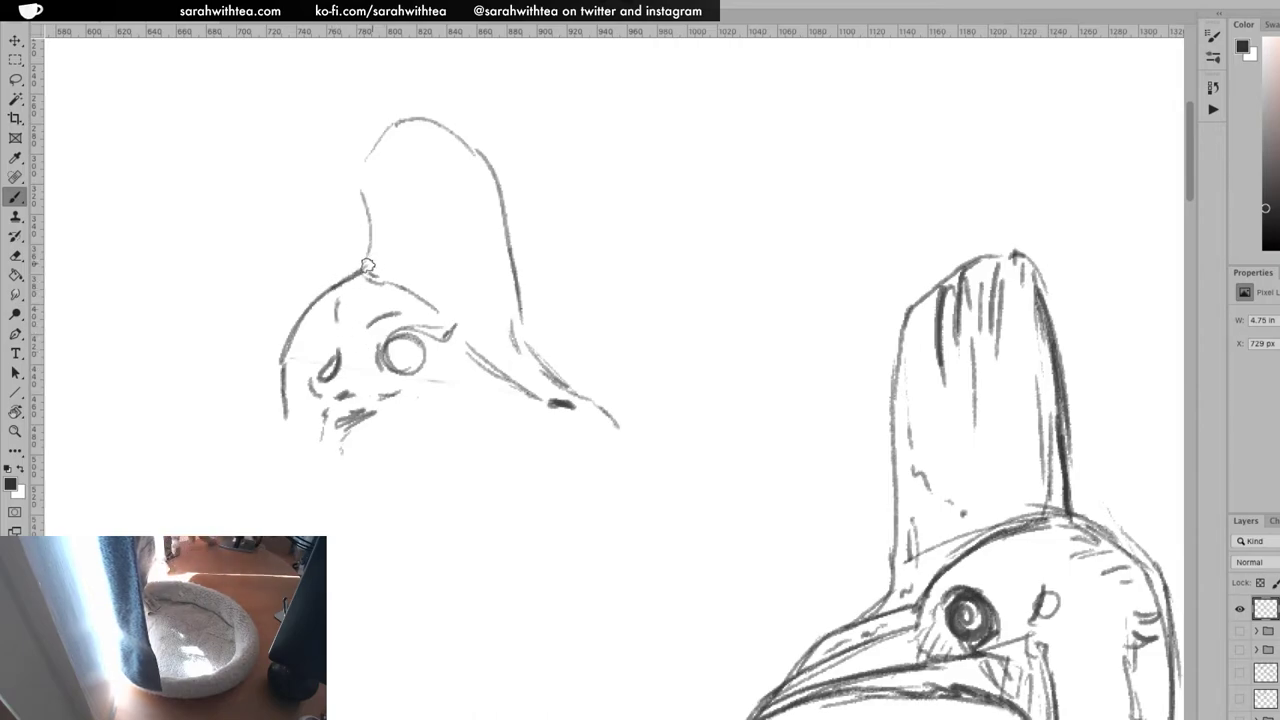
# Sketch the wrinkled nape and drooping throat fold, then darken the eye with a pupil and hatch beneath it
pyautogui.moveTo(301, 318)
pyautogui.mouseDown()
pyautogui.moveTo(285, 359)
pyautogui.moveTo(298, 395)
pyautogui.moveTo(302, 374)
pyautogui.moveTo(311, 395)
pyautogui.moveTo(290, 425)
pyautogui.moveTo(298, 449)
pyautogui.moveTo(309, 426)
pyautogui.moveTo(302, 465)
pyautogui.moveTo(310, 481)
pyautogui.moveTo(316, 465)
pyautogui.moveTo(320, 486)
pyautogui.moveTo(314, 531)
pyautogui.moveTo(299, 473)
pyautogui.moveTo(307, 536)
pyautogui.moveTo(341, 475)
pyautogui.moveTo(349, 553)
pyautogui.moveTo(348, 541)
pyautogui.moveTo(374, 572)
pyautogui.mouseUp()
pyautogui.moveTo(406, 591); pyautogui.dragTo(380, 575)
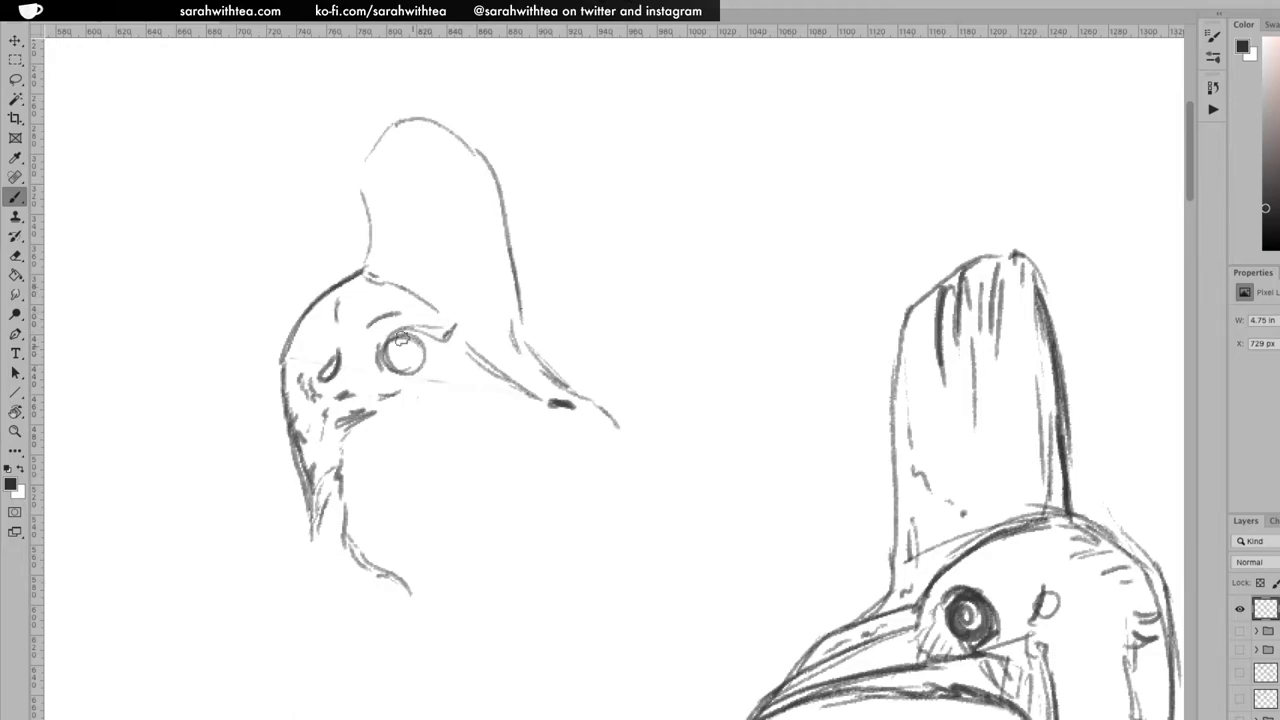
pyautogui.moveTo(405, 357)
pyautogui.mouseDown()
pyautogui.moveTo(407, 371)
pyautogui.moveTo(386, 346)
pyautogui.moveTo(432, 376)
pyautogui.moveTo(440, 362)
pyautogui.moveTo(421, 386)
pyautogui.moveTo(381, 397)
pyautogui.moveTo(430, 392)
pyautogui.mouseUp()
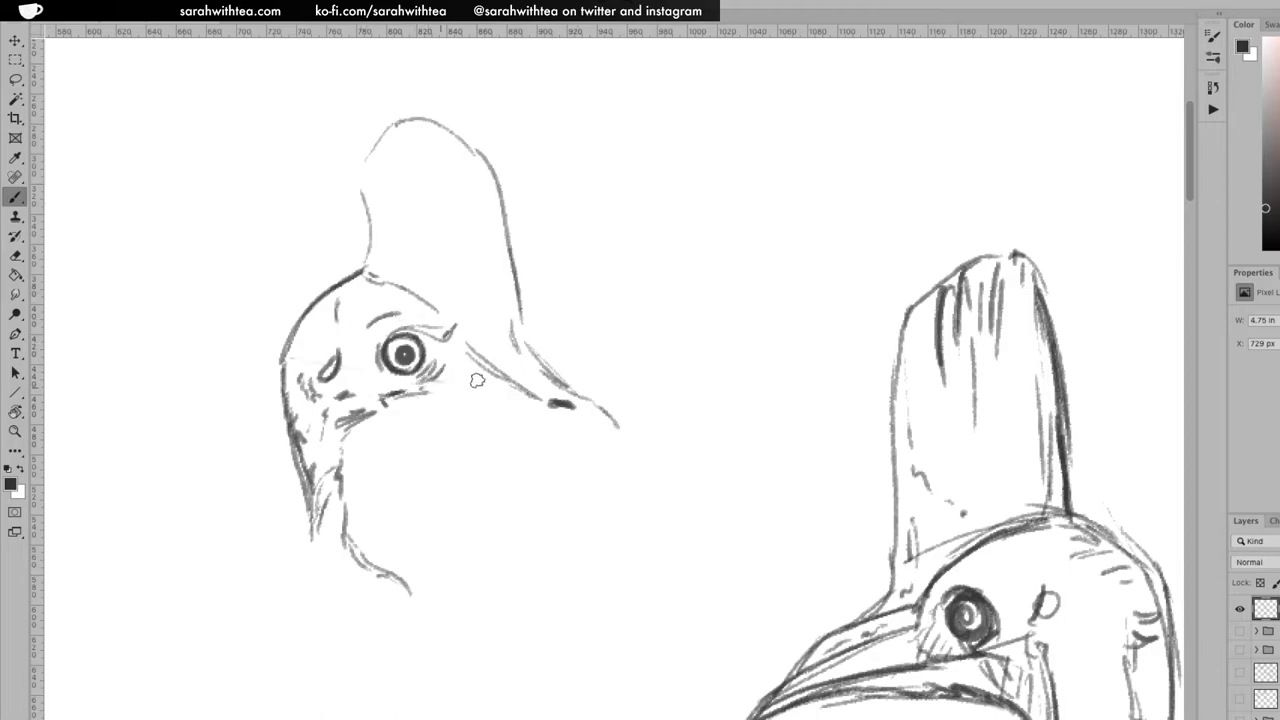
# Define the upper beak with darker ridge lines, a hooked tip and a bold mouth line running back below the eye
pyautogui.moveTo(469, 353); pyautogui.dragTo(529, 398)
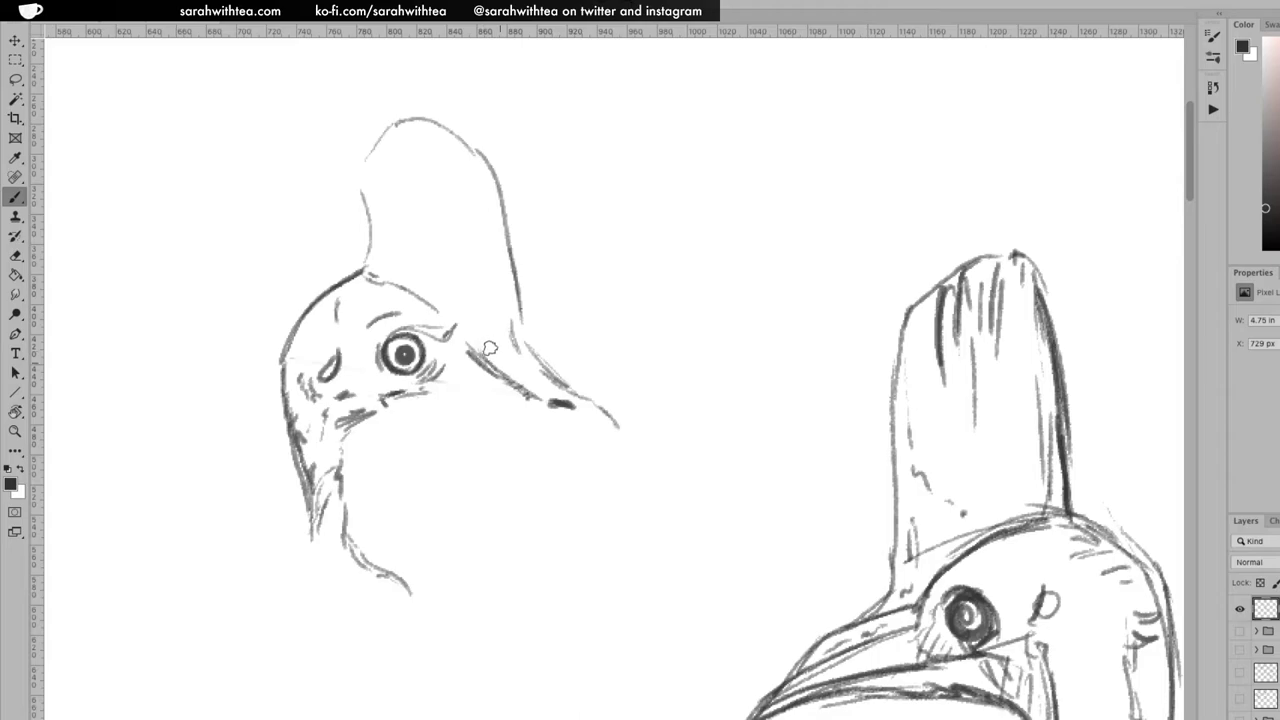
pyautogui.moveTo(501, 342); pyautogui.dragTo(498, 311)
pyautogui.moveTo(556, 386)
pyautogui.mouseDown()
pyautogui.moveTo(523, 359)
pyautogui.moveTo(590, 423)
pyautogui.mouseUp()
pyautogui.moveTo(462, 398); pyautogui.dragTo(601, 430)
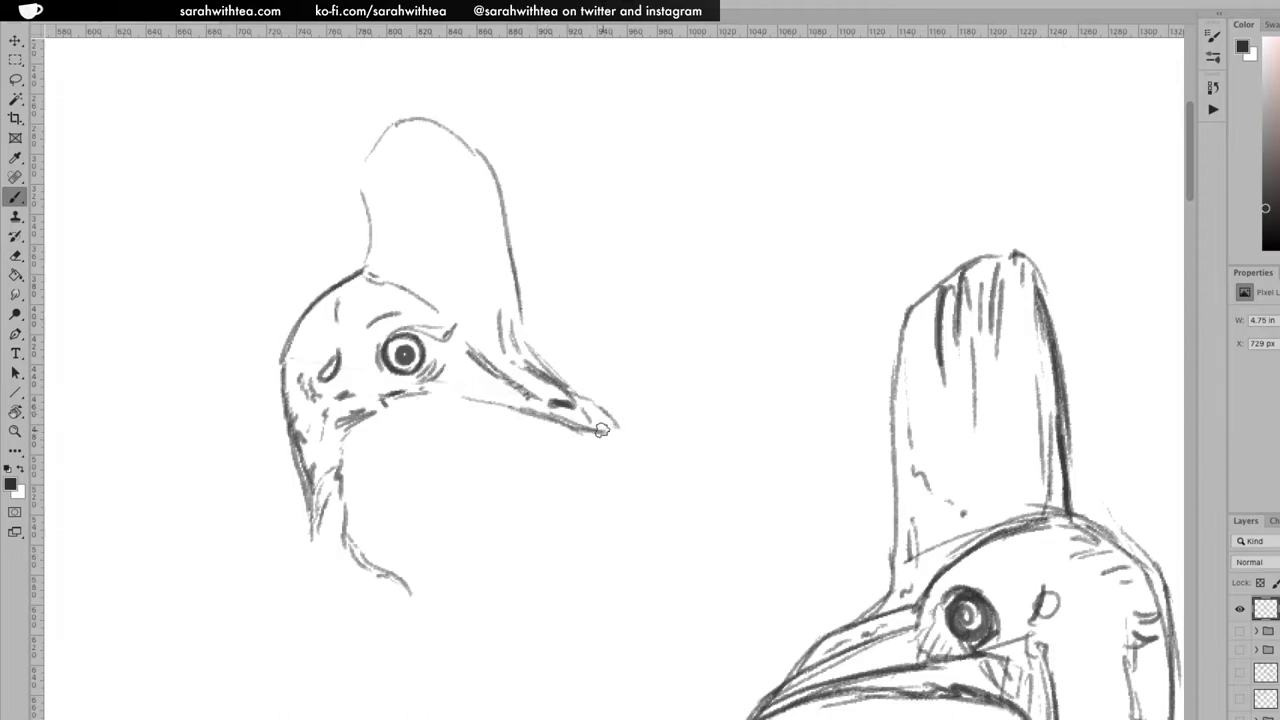
pyautogui.moveTo(566, 384); pyautogui.dragTo(608, 432)
pyautogui.hotkey('ctrl', 'z')
pyautogui.moveTo(596, 418)
pyautogui.mouseDown()
pyautogui.moveTo(600, 437)
pyautogui.moveTo(580, 428)
pyautogui.mouseUp()
pyautogui.moveTo(383, 402); pyautogui.dragTo(415, 389)
pyautogui.moveTo(382, 397)
pyautogui.mouseDown()
pyautogui.moveTo(417, 393)
pyautogui.moveTo(387, 402)
pyautogui.moveTo(432, 390)
pyautogui.moveTo(392, 400)
pyautogui.moveTo(448, 393)
pyautogui.moveTo(405, 398)
pyautogui.moveTo(590, 430)
pyautogui.mouseUp()
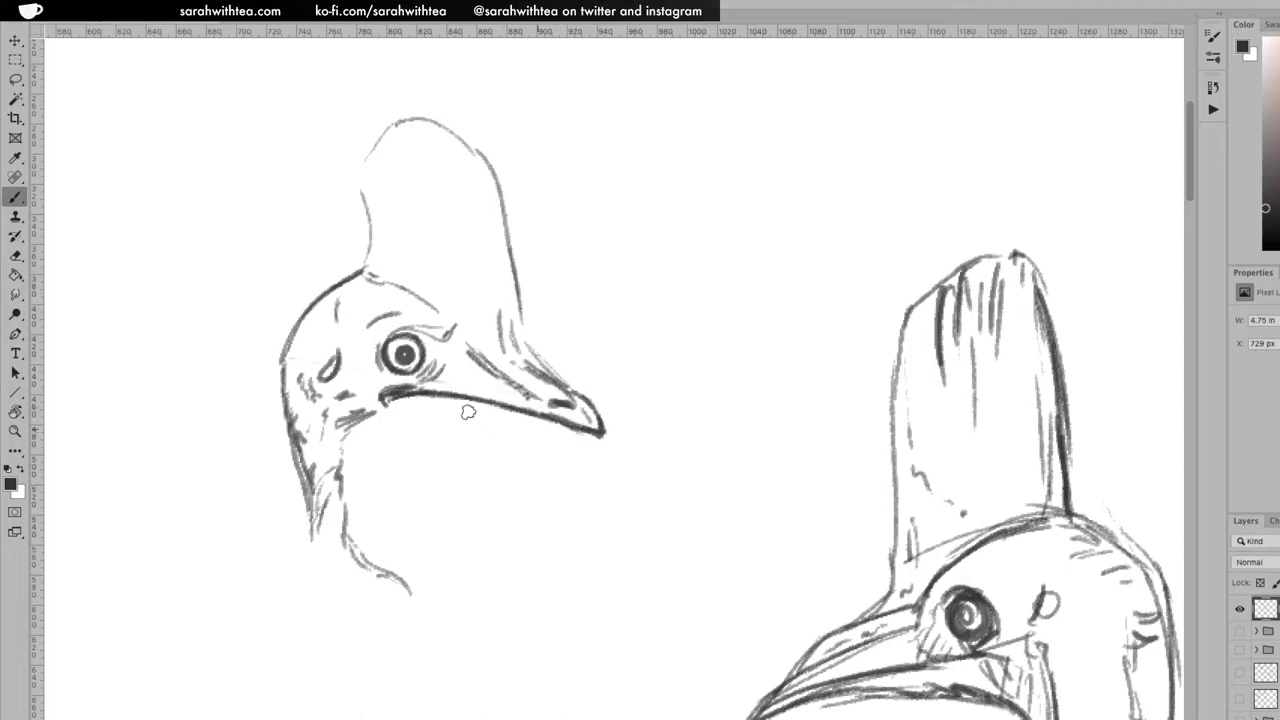
# Draw the lower beak edge, the chin curve and the first throat creases beneath it
pyautogui.moveTo(414, 400); pyautogui.dragTo(444, 398)
pyautogui.moveTo(406, 417)
pyautogui.mouseDown()
pyautogui.moveTo(517, 420)
pyautogui.moveTo(469, 408)
pyautogui.moveTo(584, 436)
pyautogui.mouseUp()
pyautogui.moveTo(407, 424); pyautogui.dragTo(412, 484)
pyautogui.moveTo(440, 440)
pyautogui.mouseDown()
pyautogui.moveTo(470, 416)
pyautogui.moveTo(441, 453)
pyautogui.moveTo(441, 438)
pyautogui.moveTo(456, 497)
pyautogui.mouseUp()
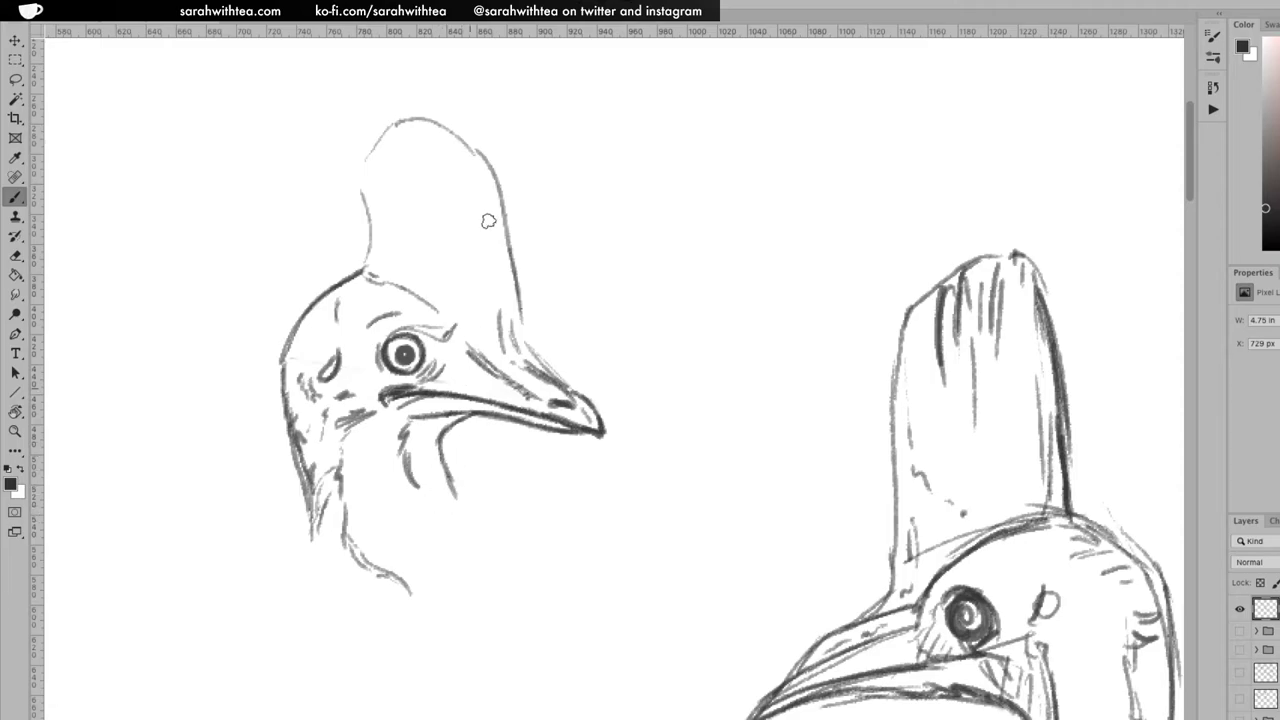
# Draw an inner contour along the casque's front and hatch dark texture across its crown
pyautogui.moveTo(481, 337); pyautogui.dragTo(464, 190)
pyautogui.moveTo(391, 146)
pyautogui.mouseDown()
pyautogui.moveTo(442, 171)
pyautogui.moveTo(420, 135)
pyautogui.moveTo(440, 160)
pyautogui.mouseUp()
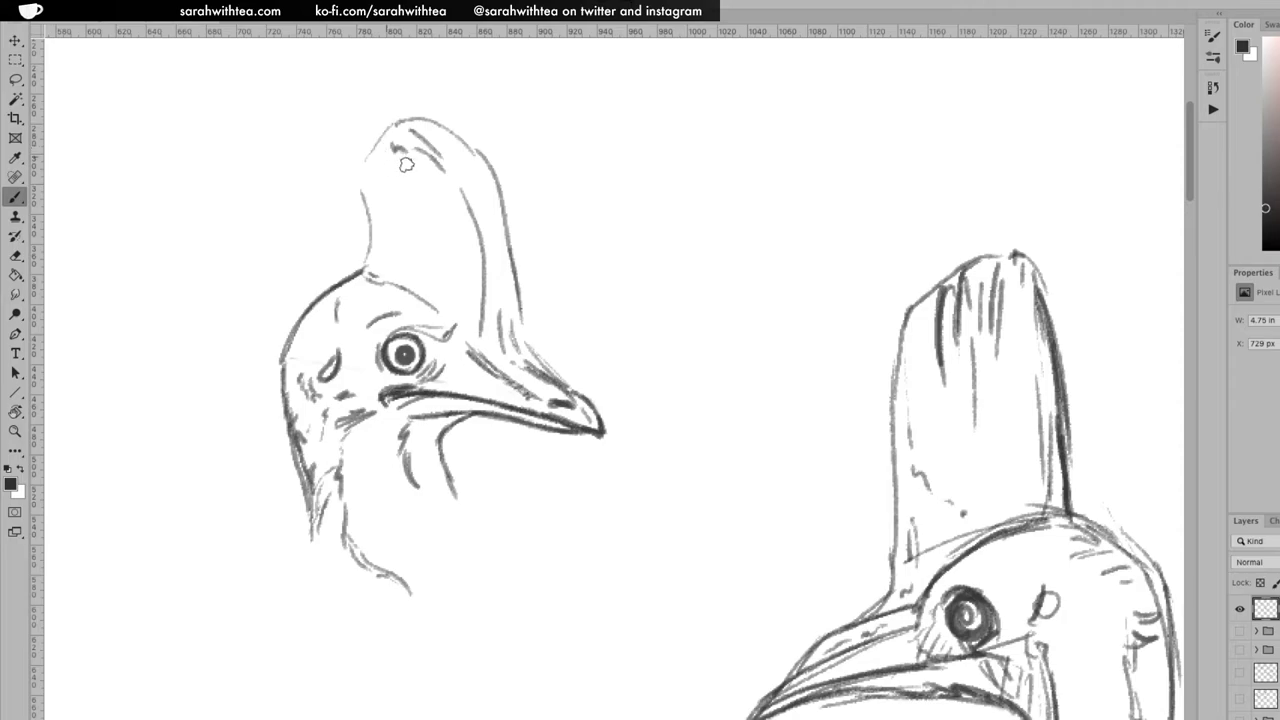
pyautogui.moveTo(382, 154)
pyautogui.mouseDown()
pyautogui.moveTo(378, 172)
pyautogui.moveTo(382, 159)
pyautogui.moveTo(392, 167)
pyautogui.moveTo(386, 150)
pyautogui.moveTo(408, 162)
pyautogui.moveTo(414, 150)
pyautogui.moveTo(440, 178)
pyautogui.moveTo(408, 129)
pyautogui.mouseUp()
pyautogui.moveTo(441, 170); pyautogui.dragTo(458, 193)
pyautogui.moveTo(500, 316)
pyautogui.mouseDown()
pyautogui.moveTo(487, 187)
pyautogui.moveTo(471, 161)
pyautogui.moveTo(490, 203)
pyautogui.moveTo(503, 318)
pyautogui.mouseUp()
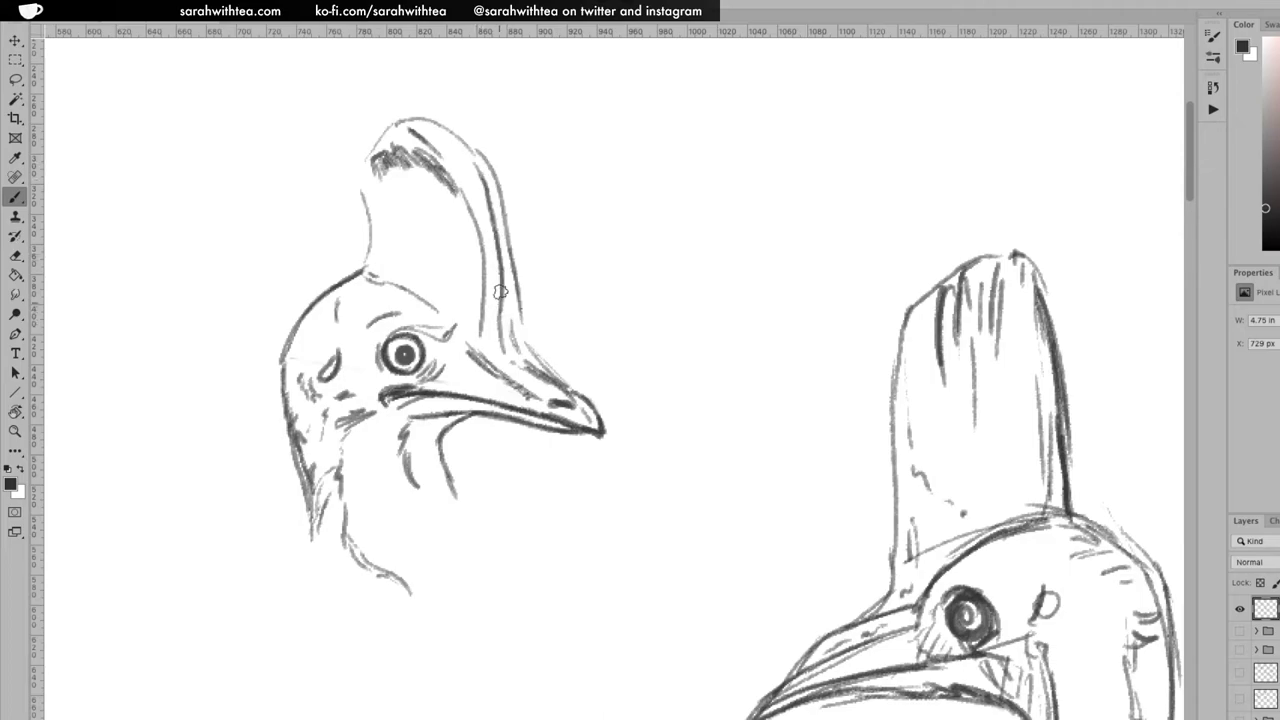
# Shade the casque's front edge with long strokes, undo the last few marks, and darken the beak's top ridge
pyautogui.moveTo(504, 272)
pyautogui.mouseDown()
pyautogui.moveTo(513, 349)
pyautogui.moveTo(505, 268)
pyautogui.mouseUp()
pyautogui.moveTo(488, 185); pyautogui.dragTo(521, 348)
pyautogui.moveTo(510, 264); pyautogui.dragTo(519, 346)
pyautogui.moveTo(503, 224); pyautogui.dragTo(513, 312)
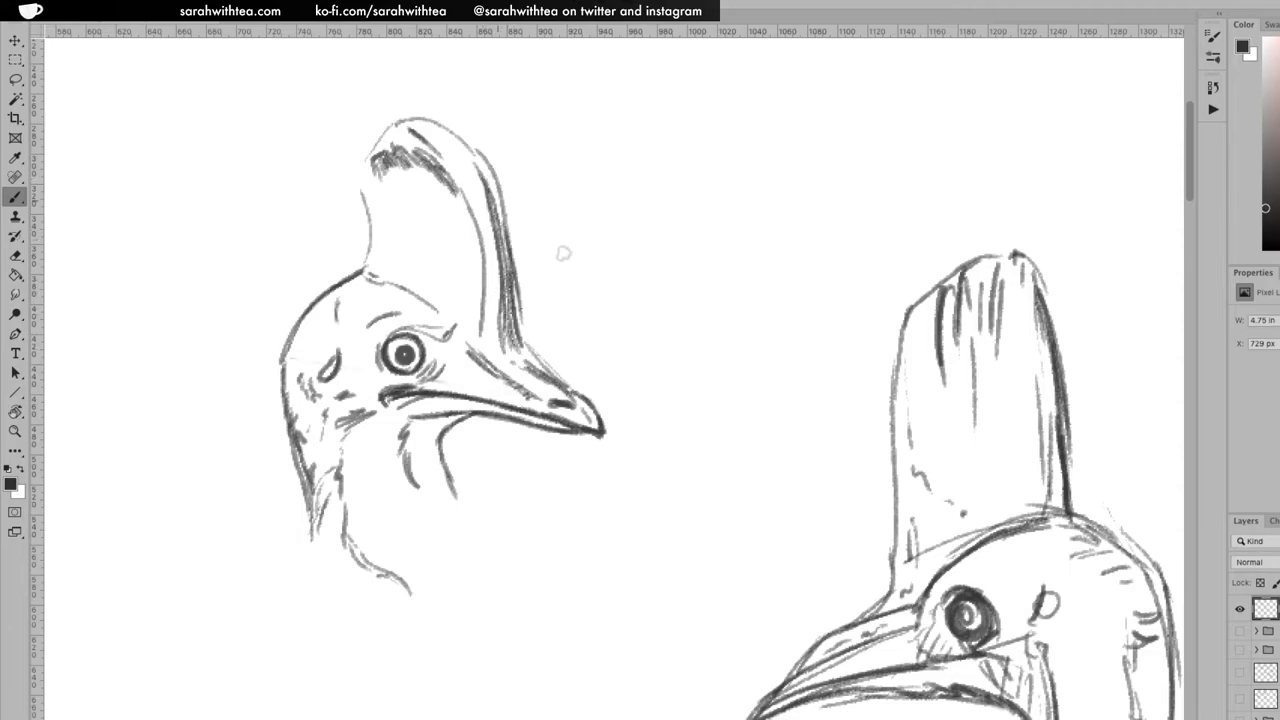
pyautogui.hotkey('ctrl', 'z')
pyautogui.hotkey('ctrl', 'z')
pyautogui.hotkey('ctrl', 'z')
pyautogui.moveTo(523, 346); pyautogui.dragTo(564, 387)
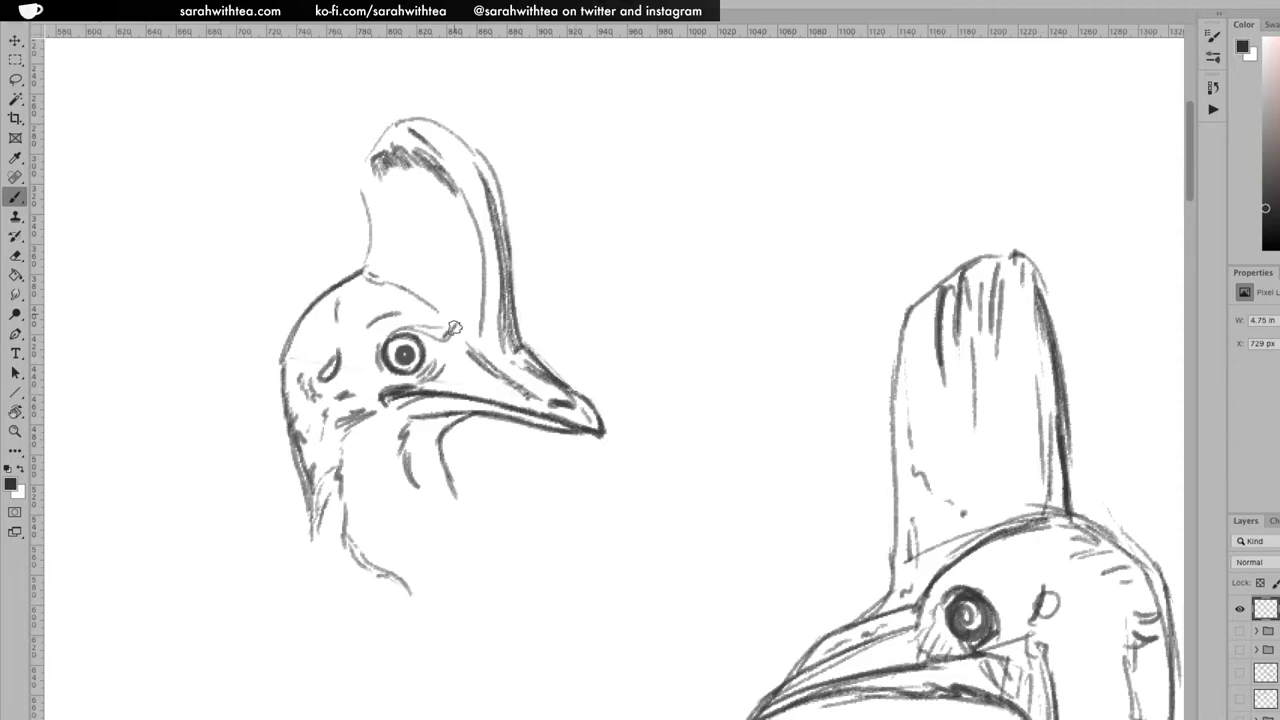
# Join the brow to the beak base, hatch between eye and beak, and add broken guide strokes down the throat
pyautogui.moveTo(456, 328); pyautogui.dragTo(466, 346)
pyautogui.moveTo(438, 304)
pyautogui.mouseDown()
pyautogui.moveTo(450, 320)
pyautogui.moveTo(429, 327)
pyautogui.moveTo(453, 326)
pyautogui.moveTo(426, 330)
pyautogui.mouseUp()
pyautogui.moveTo(428, 506); pyautogui.dragTo(452, 548)
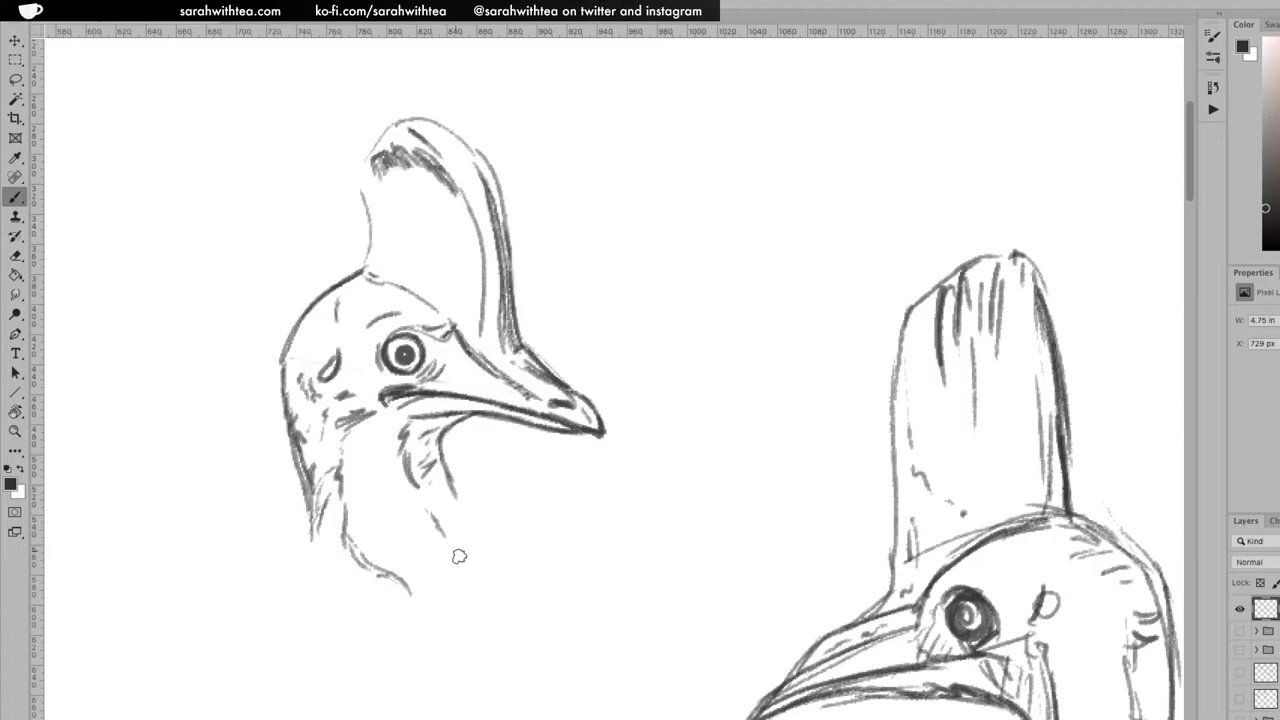
pyautogui.moveTo(482, 622); pyautogui.dragTo(490, 658)
pyautogui.moveTo(473, 596); pyautogui.dragTo(491, 648)
pyautogui.moveTo(442, 379); pyautogui.dragTo(467, 366)
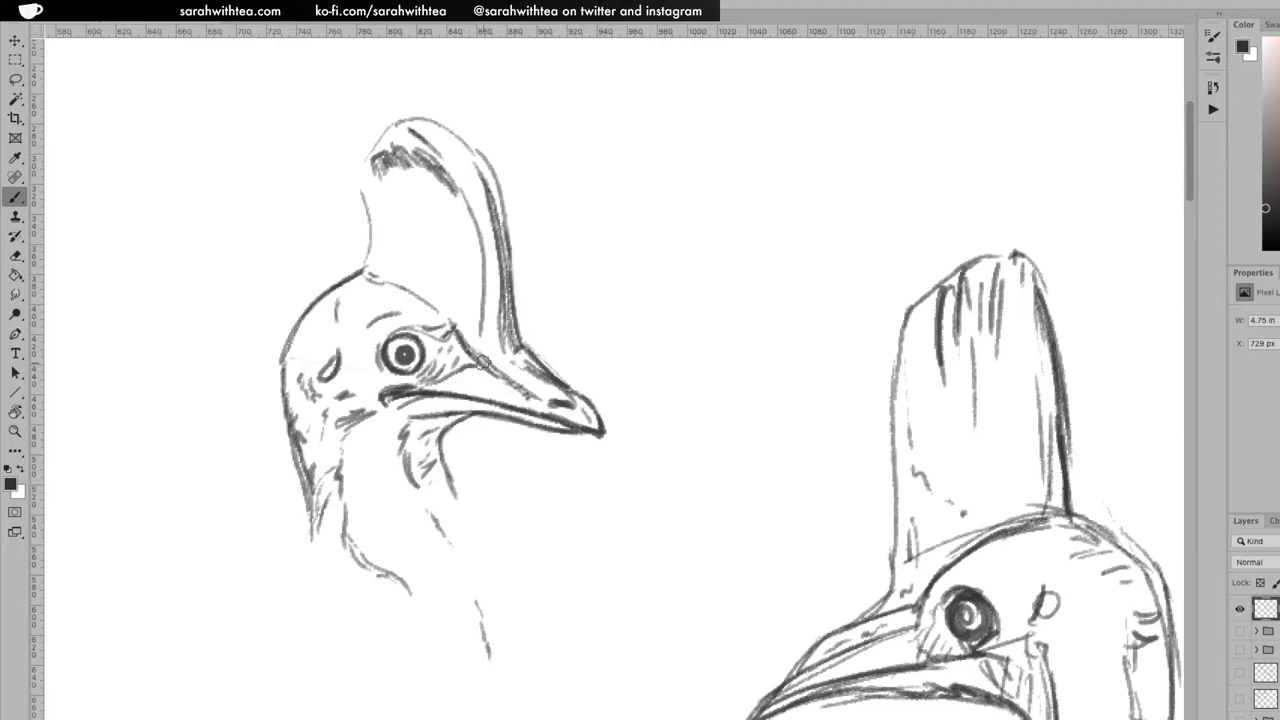
# Add vertical grain lines inside the casque, and thicken the back-of-head contour and the casque's front edge
pyautogui.moveTo(466, 312)
pyautogui.mouseDown()
pyautogui.moveTo(444, 200)
pyautogui.moveTo(434, 273)
pyautogui.mouseUp()
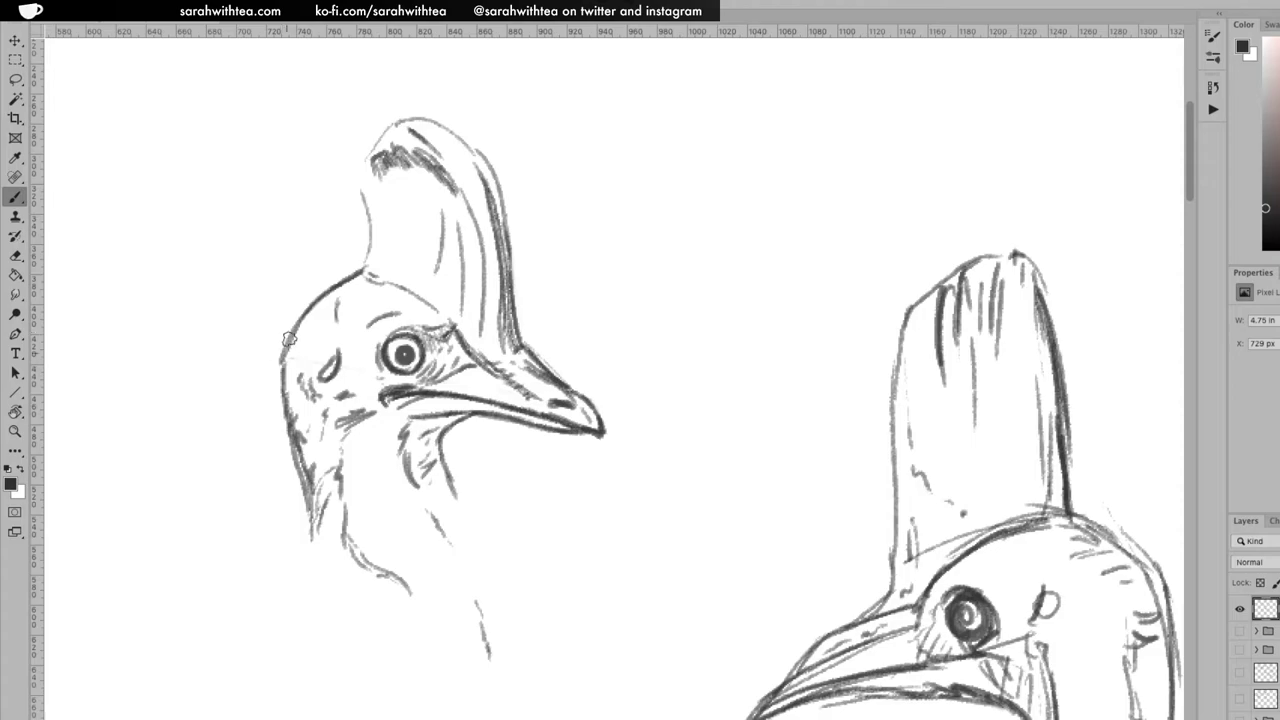
pyautogui.moveTo(287, 341)
pyautogui.mouseDown()
pyautogui.moveTo(279, 392)
pyautogui.moveTo(290, 336)
pyautogui.moveTo(316, 300)
pyautogui.moveTo(360, 266)
pyautogui.moveTo(385, 284)
pyautogui.mouseUp()
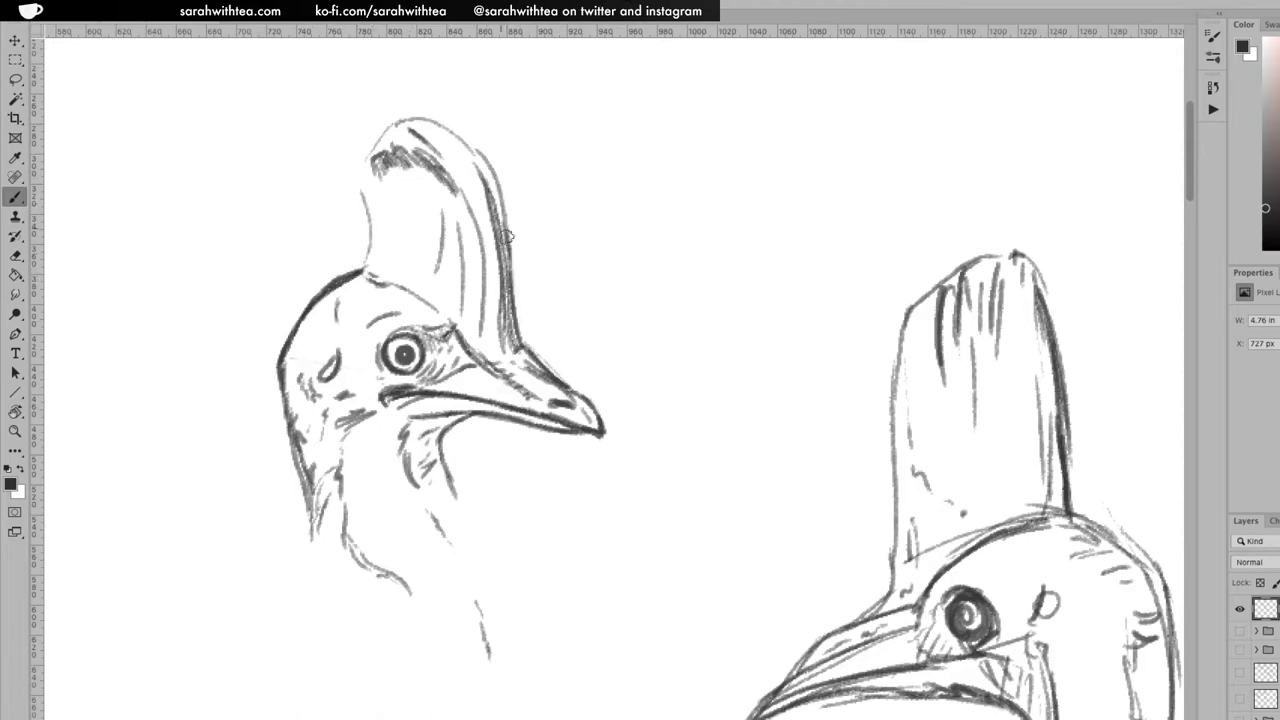
pyautogui.moveTo(471, 153)
pyautogui.mouseDown()
pyautogui.moveTo(495, 198)
pyautogui.moveTo(512, 307)
pyautogui.mouseUp()
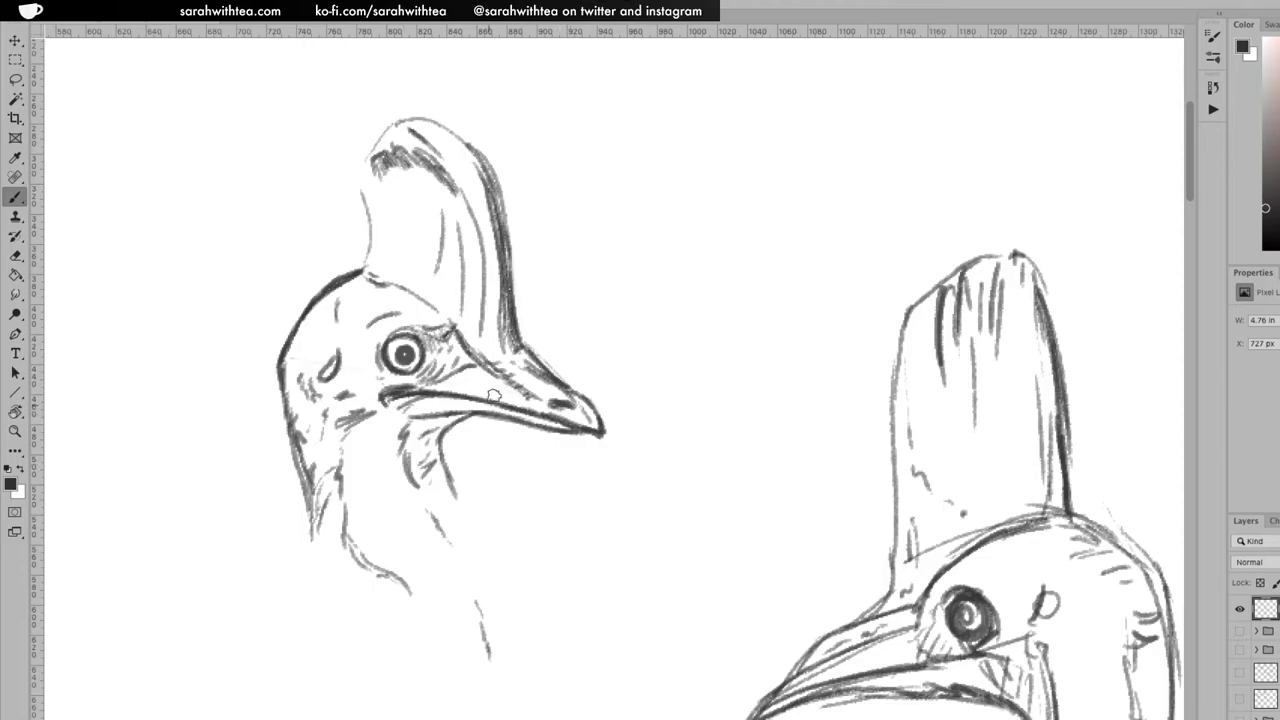
# Extend the throat fold with ragged hatching down to the front of the neck, and draw the hanging wattle's lines
pyautogui.moveTo(484, 603); pyautogui.dragTo(512, 686)
pyautogui.moveTo(416, 586); pyautogui.dragTo(474, 640)
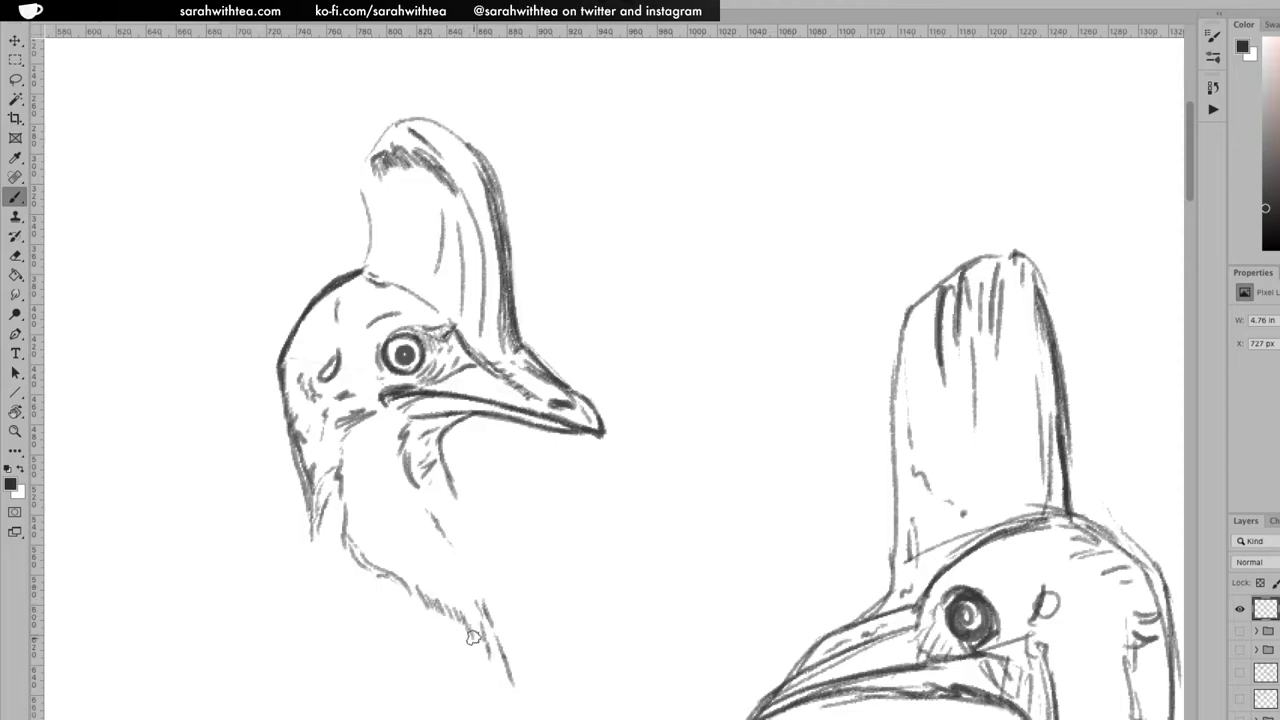
pyautogui.moveTo(510, 679); pyautogui.dragTo(516, 703)
pyautogui.moveTo(491, 652); pyautogui.dragTo(506, 716)
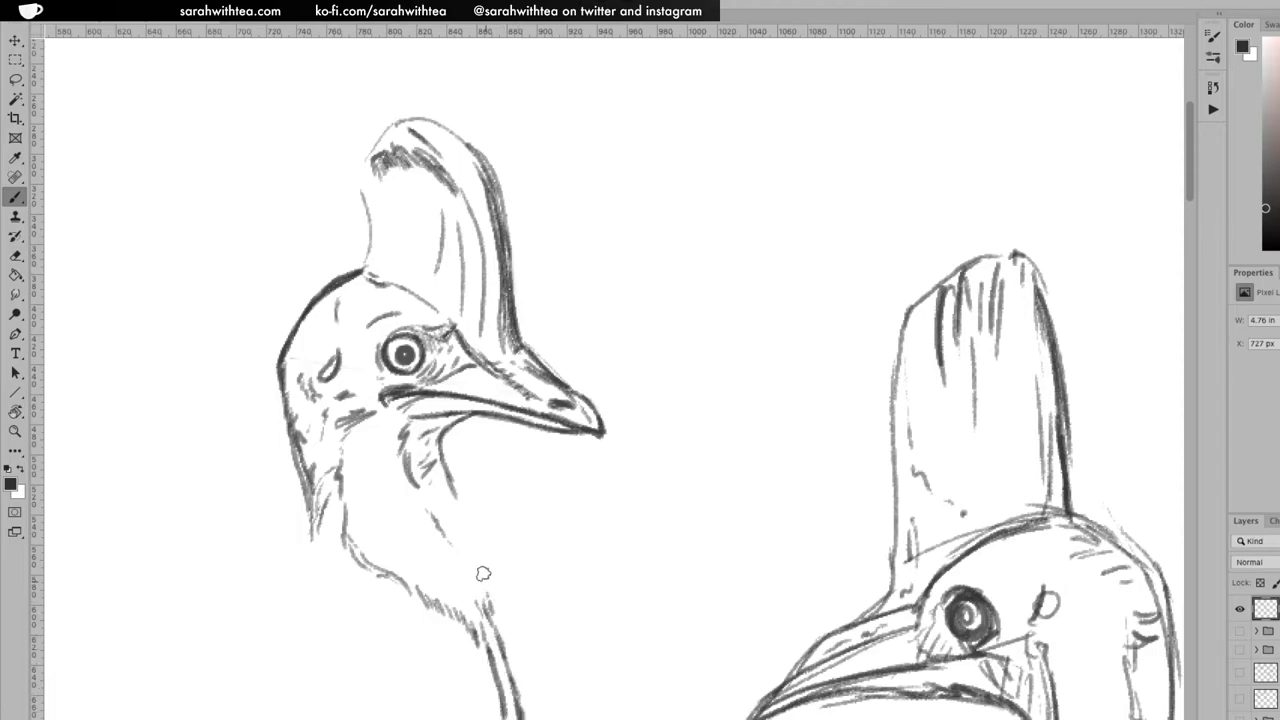
# Connect the chin to the wattle with a front throat contour, close the wattle's tip and continue the neck line below
pyautogui.moveTo(448, 478)
pyautogui.mouseDown()
pyautogui.moveTo(460, 520)
pyautogui.moveTo(440, 445)
pyautogui.moveTo(513, 687)
pyautogui.mouseUp()
pyautogui.moveTo(586, 524); pyautogui.dragTo(640, 366)
pyautogui.moveTo(548, 434); pyautogui.dragTo(578, 567)
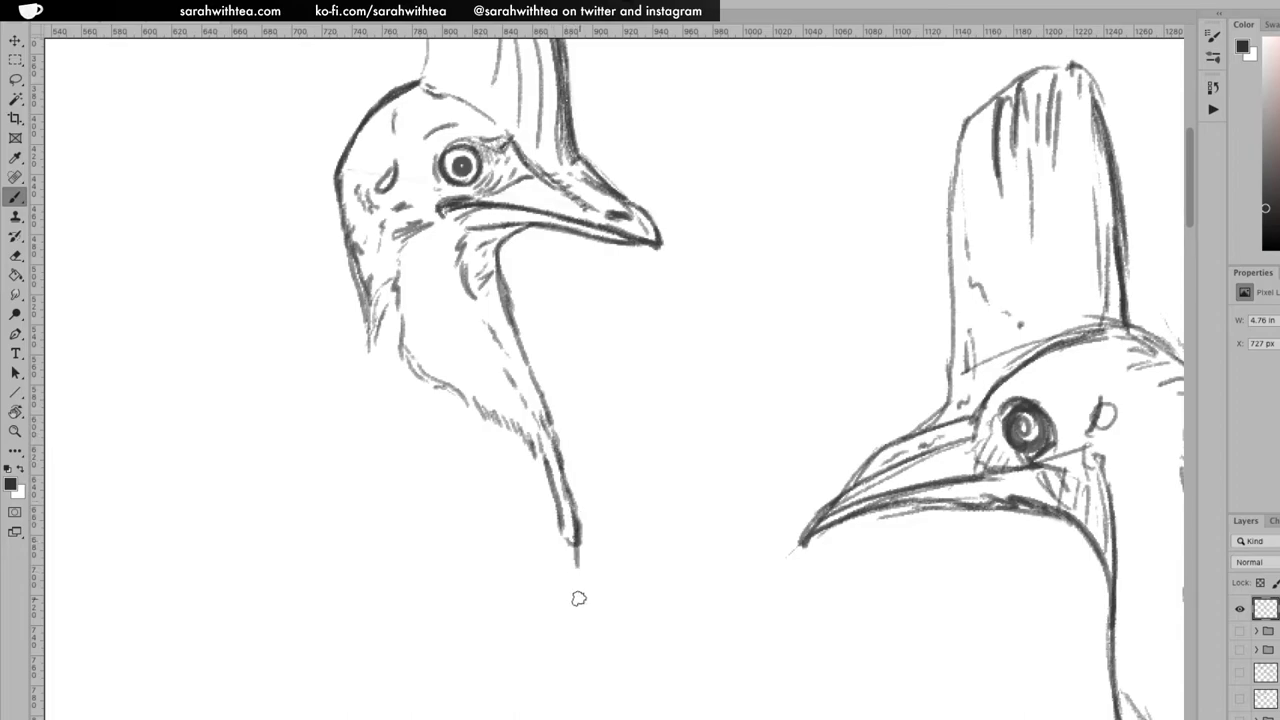
pyautogui.moveTo(578, 619)
pyautogui.mouseDown()
pyautogui.moveTo(591, 693)
pyautogui.moveTo(579, 569)
pyautogui.mouseUp()
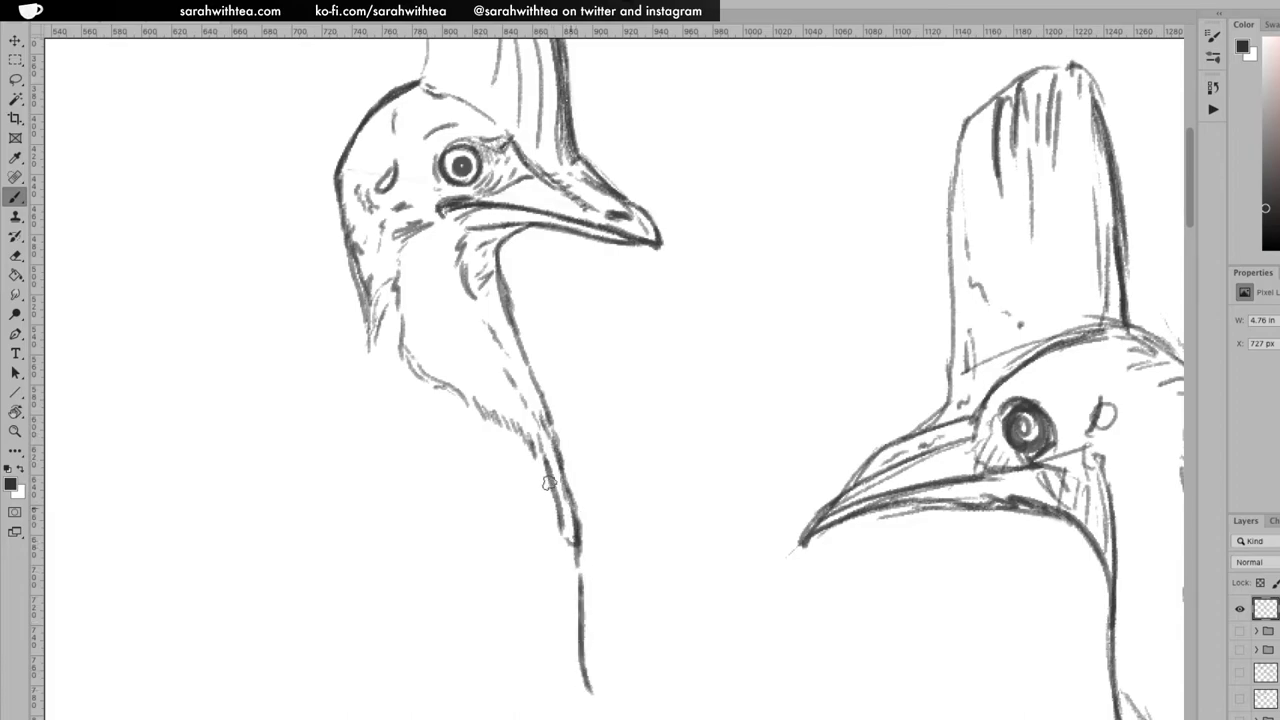
# Draw the inner line beside the wattle, extend the nape downward and sketch the ruffled feather edge at the neck's back
pyautogui.moveTo(485, 409)
pyautogui.mouseDown()
pyautogui.moveTo(519, 461)
pyautogui.moveTo(475, 435)
pyautogui.moveTo(505, 461)
pyautogui.moveTo(550, 576)
pyautogui.mouseUp()
pyautogui.moveTo(371, 329)
pyautogui.mouseDown()
pyautogui.moveTo(375, 305)
pyautogui.moveTo(415, 450)
pyautogui.mouseUp()
pyautogui.moveTo(414, 510); pyautogui.dragTo(386, 568)
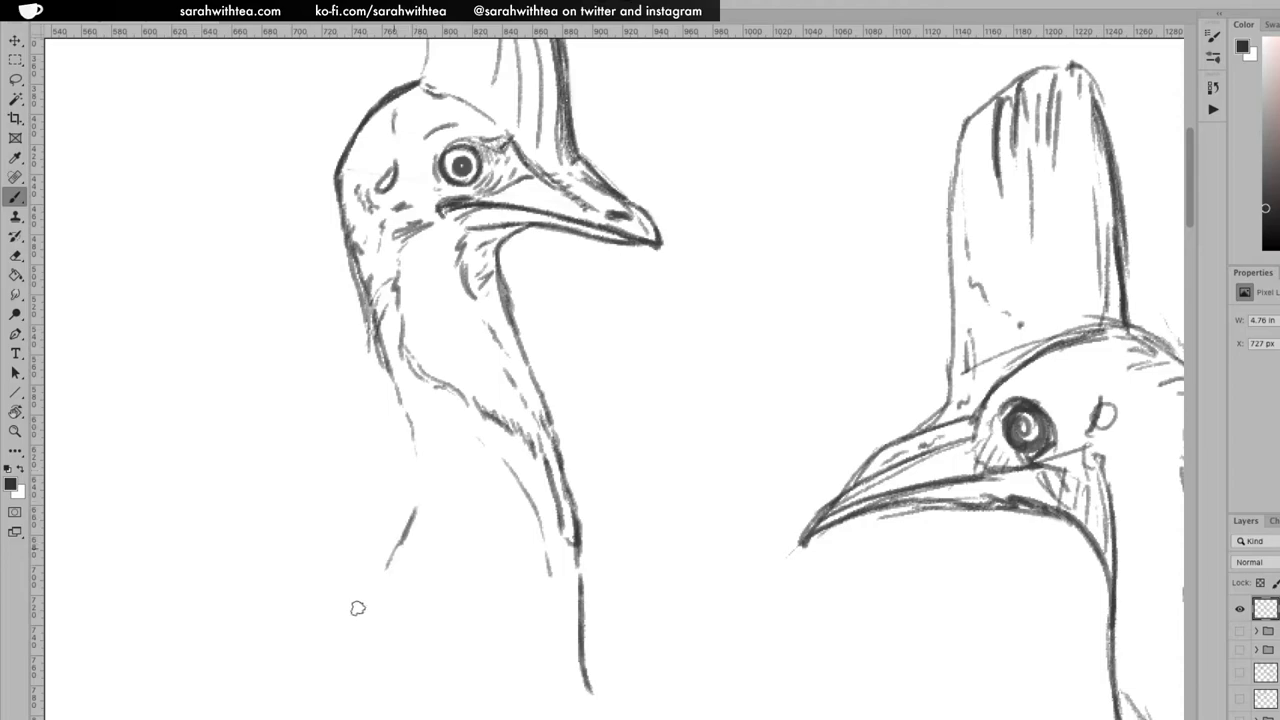
pyautogui.moveTo(385, 422)
pyautogui.mouseDown()
pyautogui.moveTo(396, 440)
pyautogui.moveTo(360, 500)
pyautogui.moveTo(390, 417)
pyautogui.moveTo(346, 518)
pyautogui.moveTo(383, 505)
pyautogui.mouseUp()
pyautogui.moveTo(408, 448)
pyautogui.mouseDown()
pyautogui.moveTo(392, 558)
pyautogui.moveTo(368, 562)
pyautogui.moveTo(392, 522)
pyautogui.mouseUp()
pyautogui.moveTo(394, 386)
pyautogui.mouseDown()
pyautogui.moveTo(398, 431)
pyautogui.moveTo(407, 425)
pyautogui.moveTo(389, 464)
pyautogui.moveTo(435, 419)
pyautogui.moveTo(421, 550)
pyautogui.mouseUp()
# Outline and hatch the lower neck patch, extend the front neck lines downward, and hatch the throat below the mouth corner
pyautogui.moveTo(451, 481)
pyautogui.mouseDown()
pyautogui.moveTo(478, 465)
pyautogui.moveTo(507, 492)
pyautogui.moveTo(551, 614)
pyautogui.mouseUp()
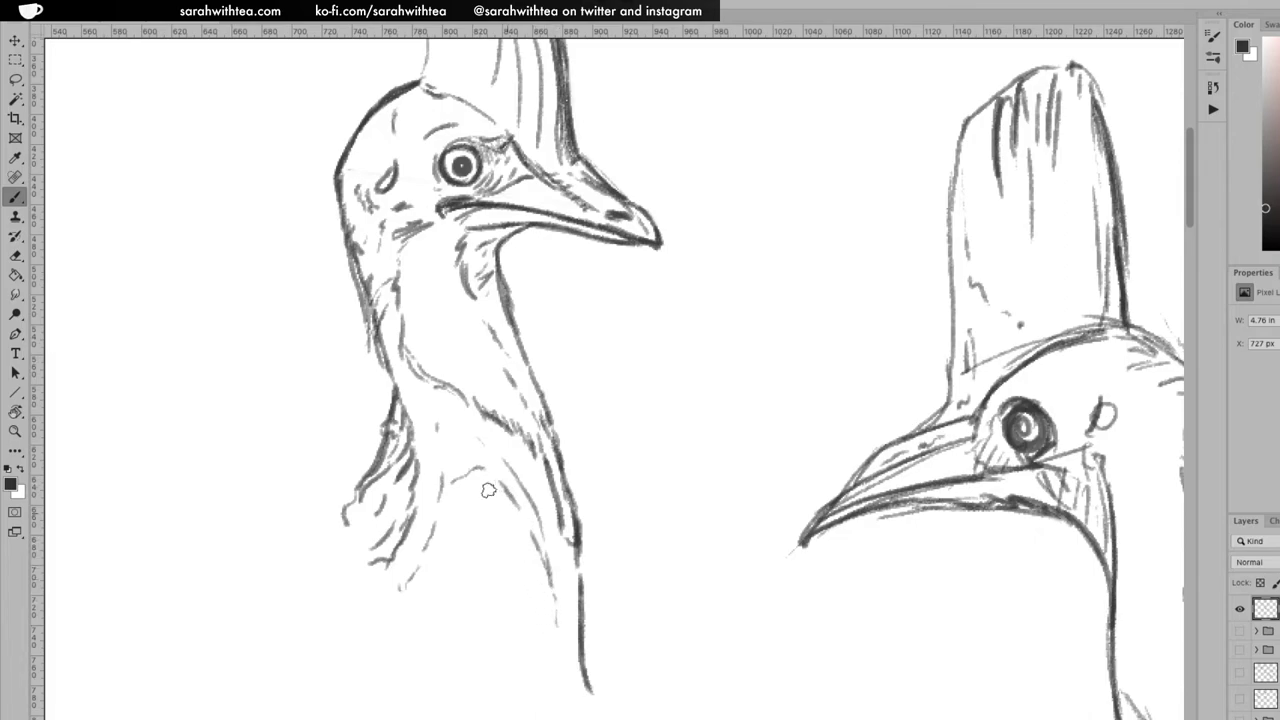
pyautogui.moveTo(463, 486)
pyautogui.mouseDown()
pyautogui.moveTo(514, 545)
pyautogui.moveTo(549, 653)
pyautogui.moveTo(581, 696)
pyautogui.mouseUp()
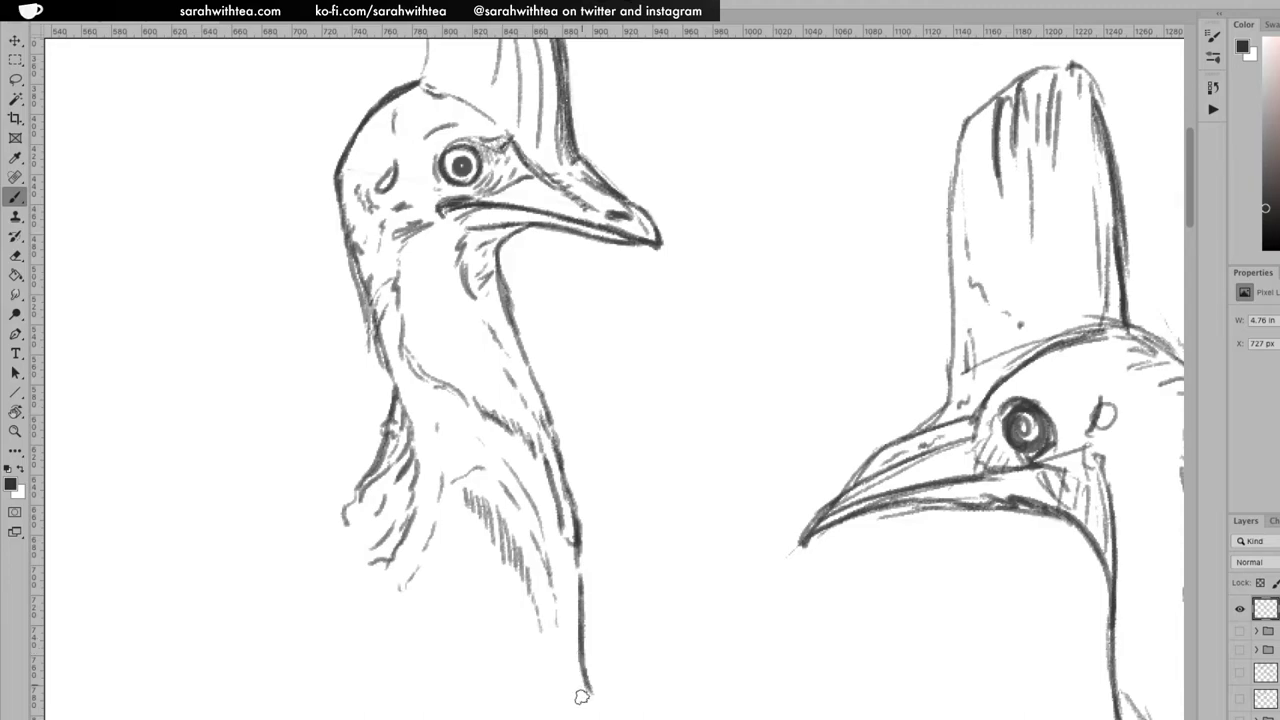
pyautogui.moveTo(578, 652); pyautogui.dragTo(590, 692)
pyautogui.moveTo(567, 561); pyautogui.dragTo(563, 706)
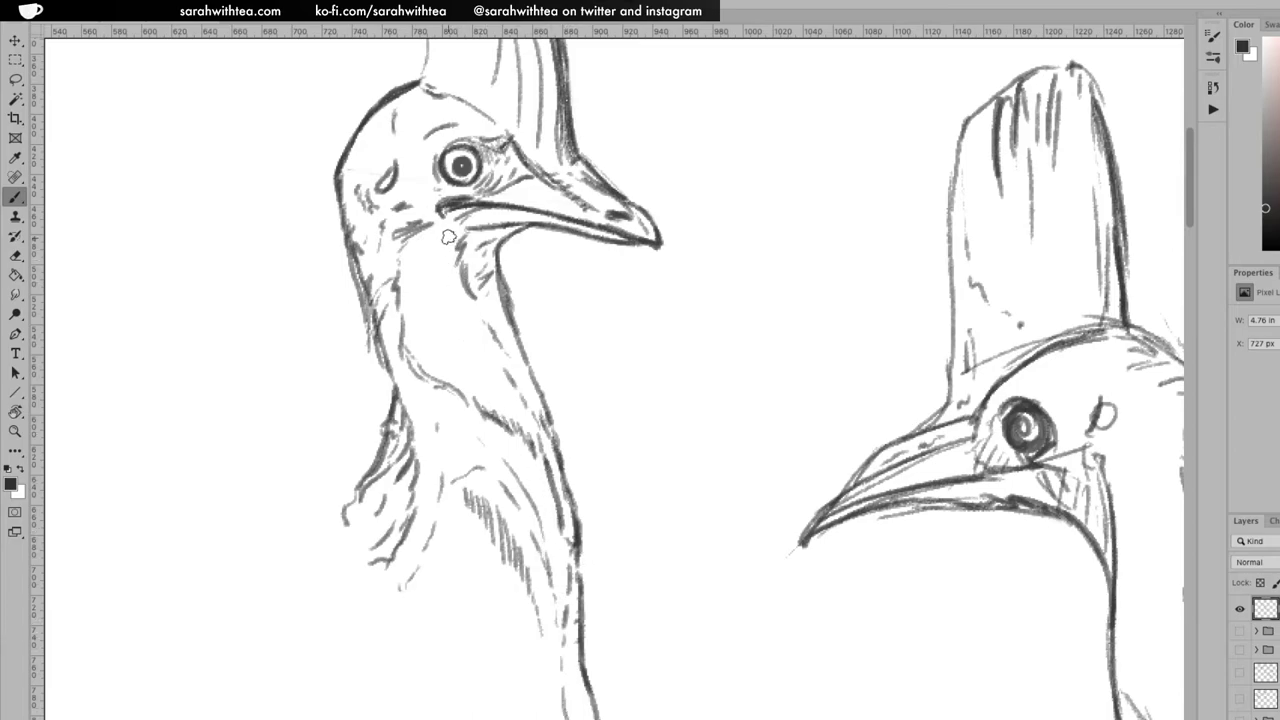
pyautogui.moveTo(437, 252)
pyautogui.mouseDown()
pyautogui.moveTo(442, 264)
pyautogui.moveTo(437, 254)
pyautogui.mouseUp()
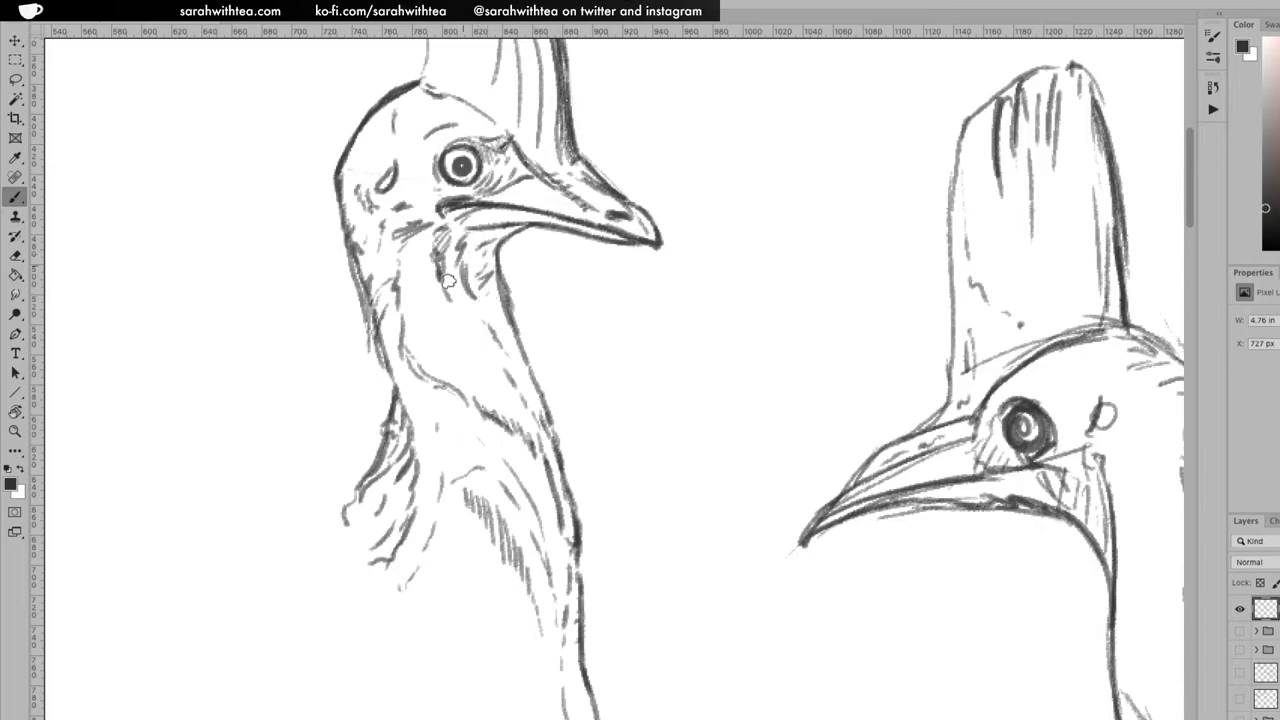
# Complete the casque's upper back edge with short contour and texture strokes
pyautogui.moveTo(647, 348); pyautogui.dragTo(649, 529)
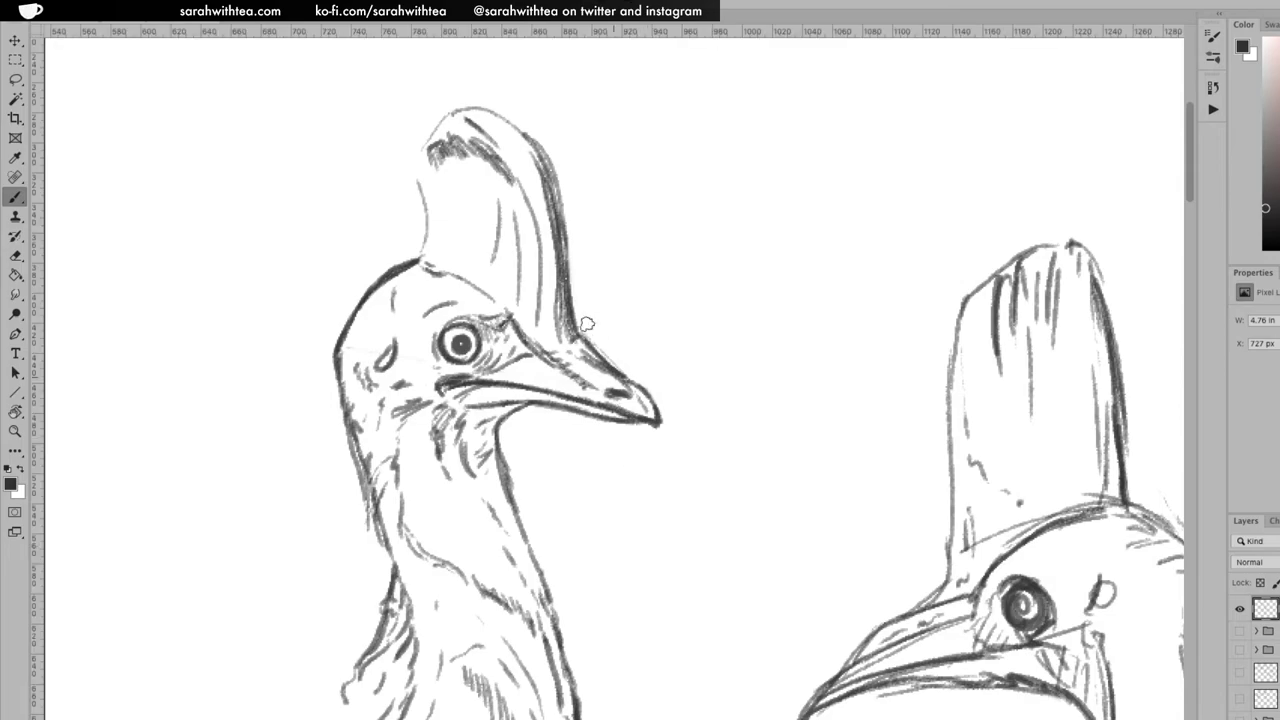
pyautogui.moveTo(435, 186); pyautogui.dragTo(437, 213)
pyautogui.moveTo(418, 165); pyautogui.dragTo(434, 128)
# Add a new layer and set up a smaller KYLE Ultimate Watercolor Basic brush with a saturated blue color
pyautogui.hotkey('ctrl', 'shift', 'alt', 'n')
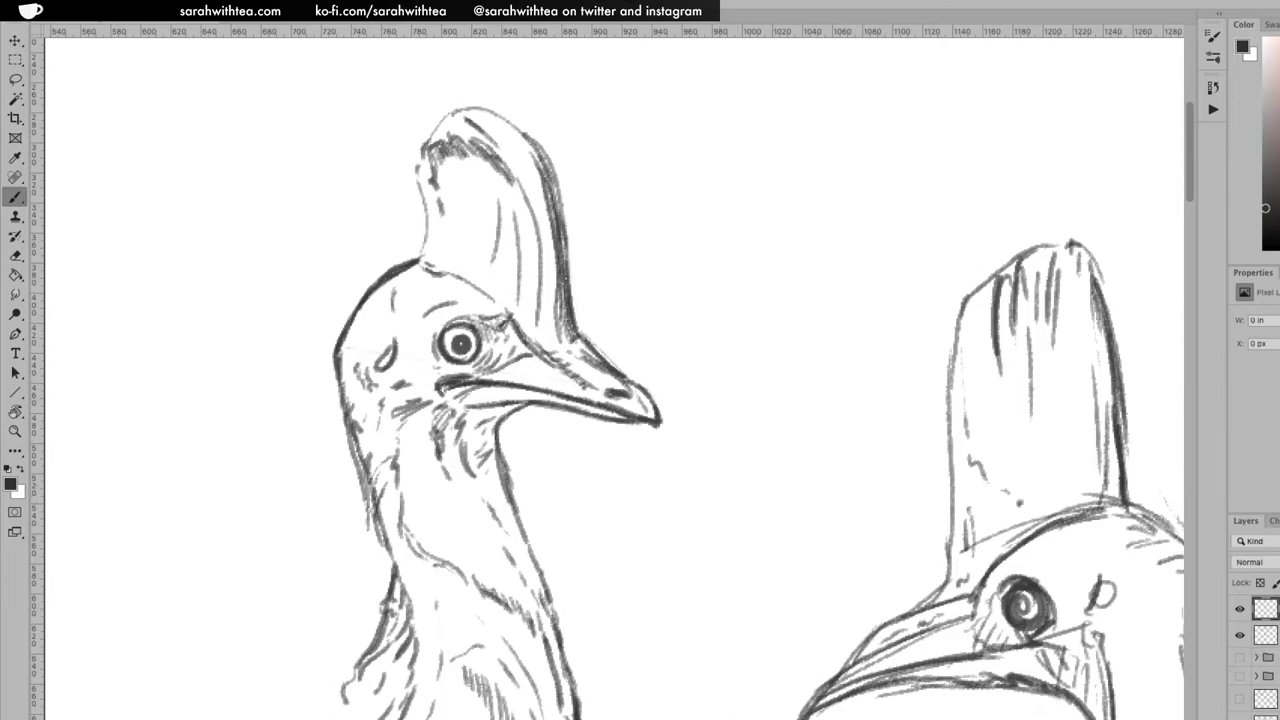
pyautogui.click(52, 12)
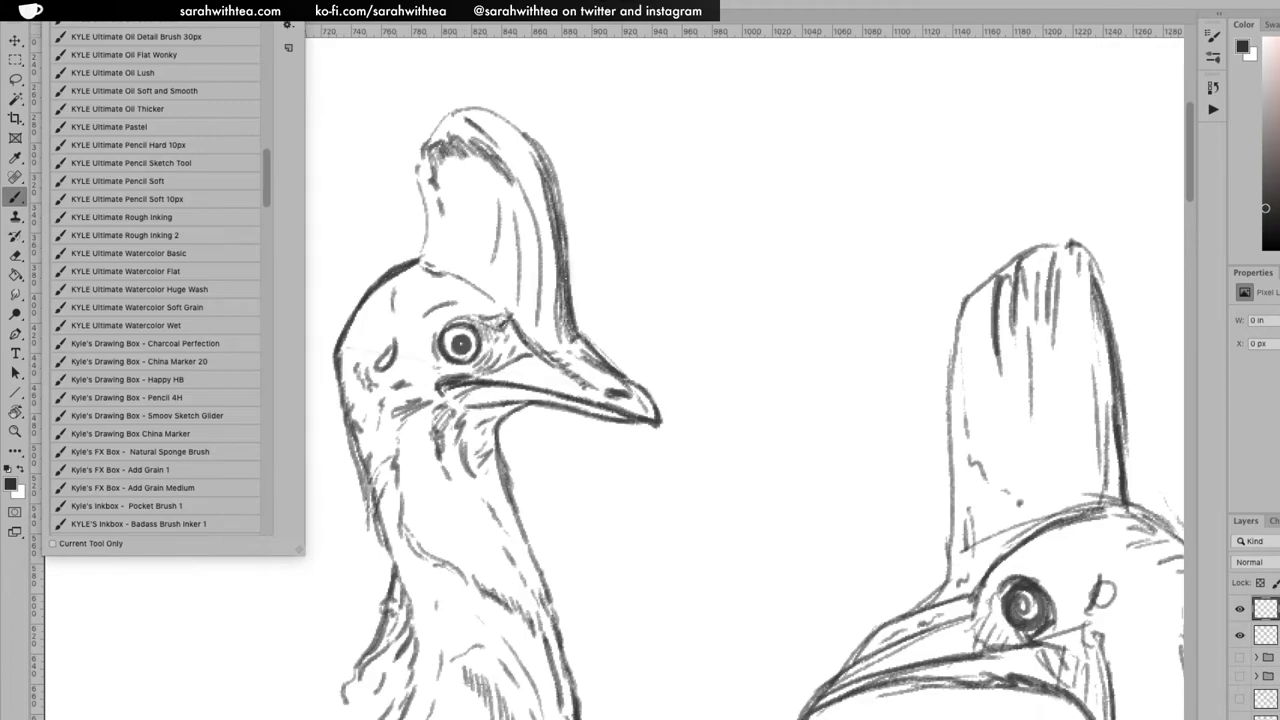
pyautogui.moveTo(264, 180)
pyautogui.mouseDown()
pyautogui.moveTo(264, 51)
pyautogui.moveTo(268, 189)
pyautogui.mouseUp()
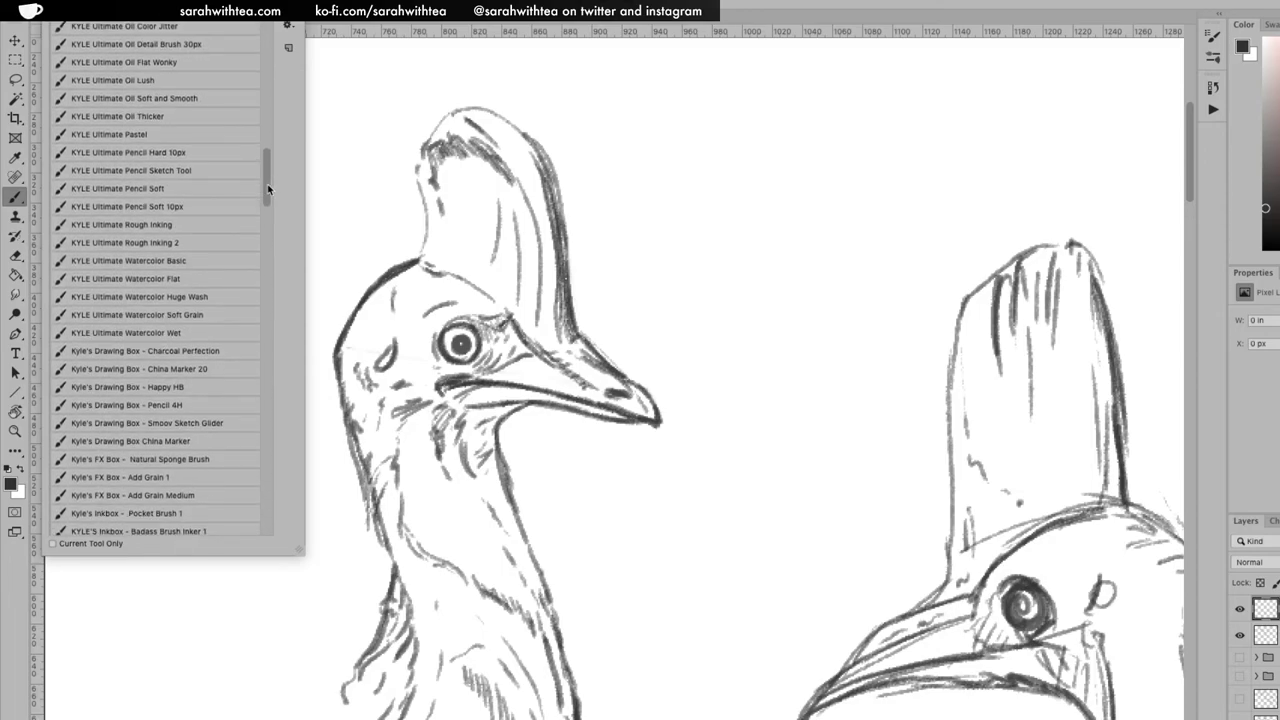
pyautogui.click(204, 262)
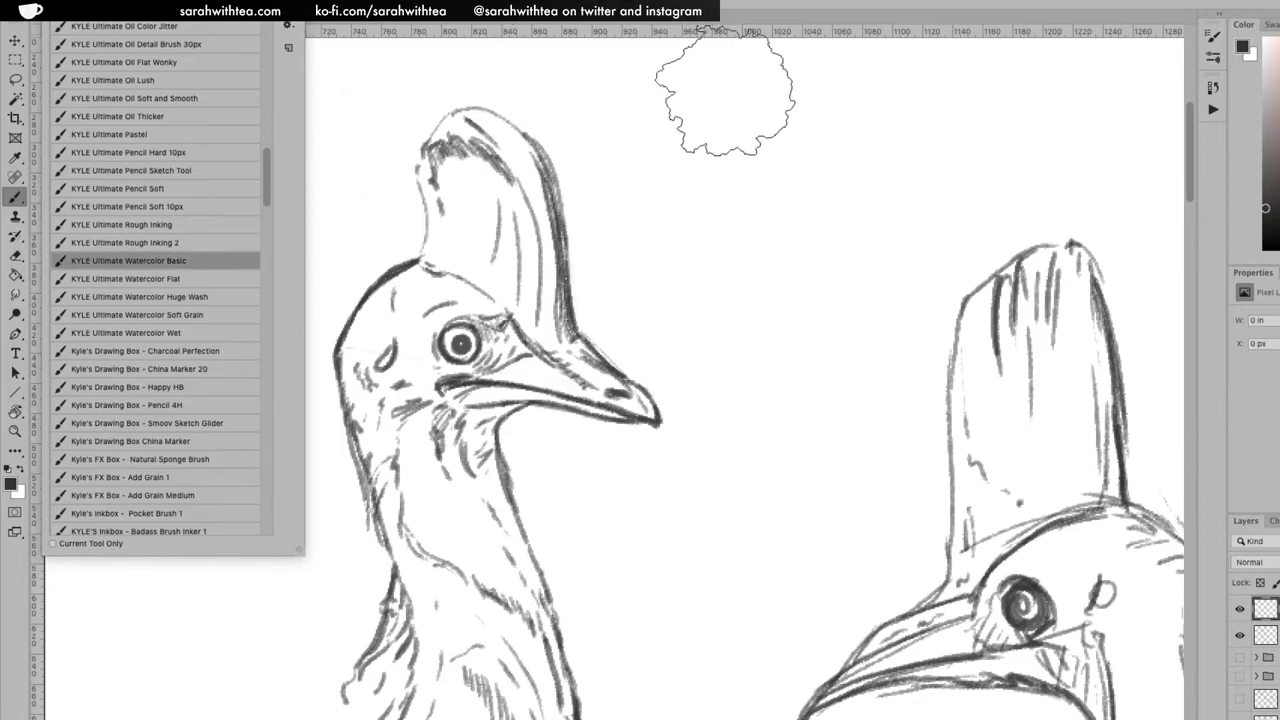
pyautogui.click(755, 22)
pyautogui.press('[')
pyautogui.press('[')
pyautogui.press('[')
pyautogui.press('[')
pyautogui.press('[')
pyautogui.press('[')
pyautogui.press('[')
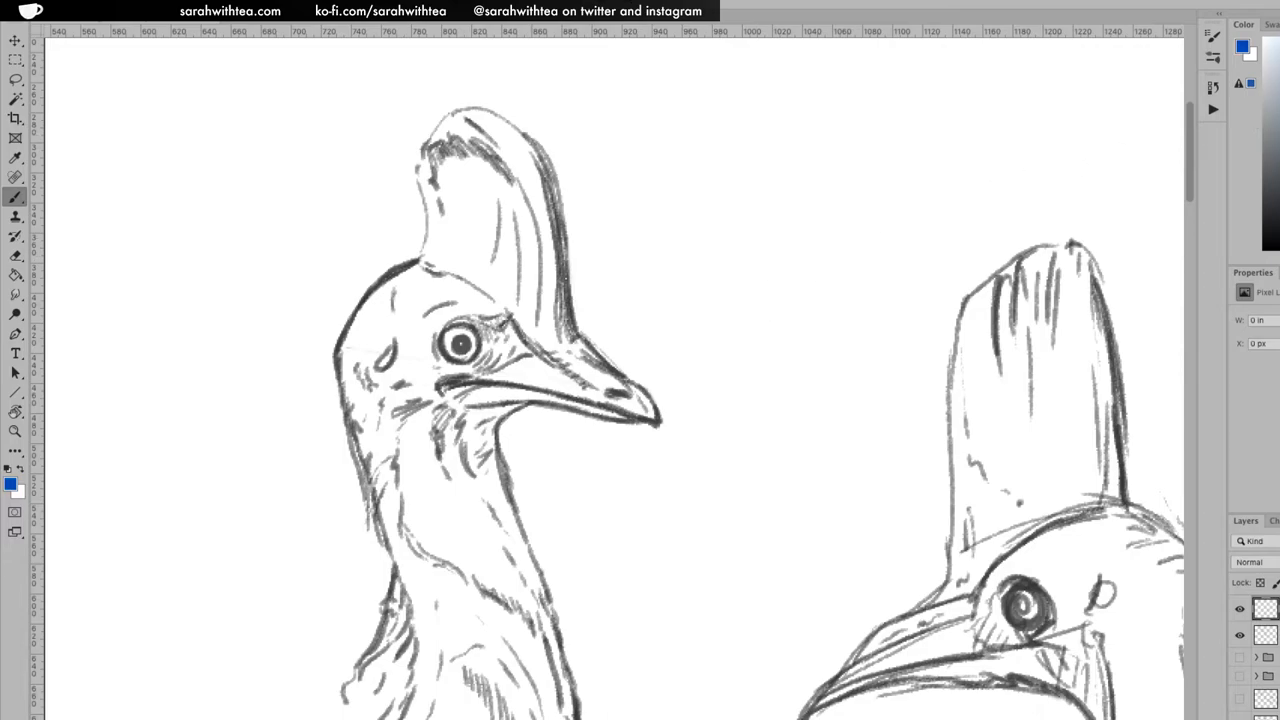
# Paint a blue watercolor wash over the head study's throat and neck and around its eye
pyautogui.moveTo(458, 445)
pyautogui.mouseDown()
pyautogui.moveTo(450, 482)
pyautogui.moveTo(470, 466)
pyautogui.moveTo(492, 538)
pyautogui.moveTo(473, 488)
pyautogui.moveTo(482, 411)
pyautogui.moveTo(459, 428)
pyautogui.moveTo(444, 400)
pyautogui.moveTo(402, 442)
pyautogui.moveTo(385, 407)
pyautogui.moveTo(374, 422)
pyautogui.moveTo(374, 438)
pyautogui.moveTo(400, 445)
pyautogui.moveTo(393, 505)
pyautogui.moveTo(384, 478)
pyautogui.moveTo(429, 628)
pyautogui.moveTo(414, 708)
pyautogui.moveTo(432, 640)
pyautogui.moveTo(407, 472)
pyautogui.moveTo(447, 422)
pyautogui.moveTo(441, 409)
pyautogui.moveTo(430, 562)
pyautogui.moveTo(445, 571)
pyautogui.moveTo(415, 487)
pyautogui.moveTo(430, 425)
pyautogui.moveTo(475, 435)
pyautogui.moveTo(502, 531)
pyautogui.moveTo(485, 423)
pyautogui.moveTo(502, 405)
pyautogui.moveTo(480, 461)
pyautogui.moveTo(560, 717)
pyautogui.moveTo(520, 645)
pyautogui.moveTo(522, 628)
pyautogui.moveTo(545, 655)
pyautogui.moveTo(505, 575)
pyautogui.moveTo(450, 635)
pyautogui.moveTo(480, 545)
pyautogui.moveTo(470, 522)
pyautogui.moveTo(495, 622)
pyautogui.moveTo(440, 612)
pyautogui.moveTo(458, 505)
pyautogui.moveTo(440, 610)
pyautogui.moveTo(405, 565)
pyautogui.moveTo(439, 526)
pyautogui.moveTo(456, 445)
pyautogui.moveTo(440, 425)
pyautogui.moveTo(522, 628)
pyautogui.mouseUp()
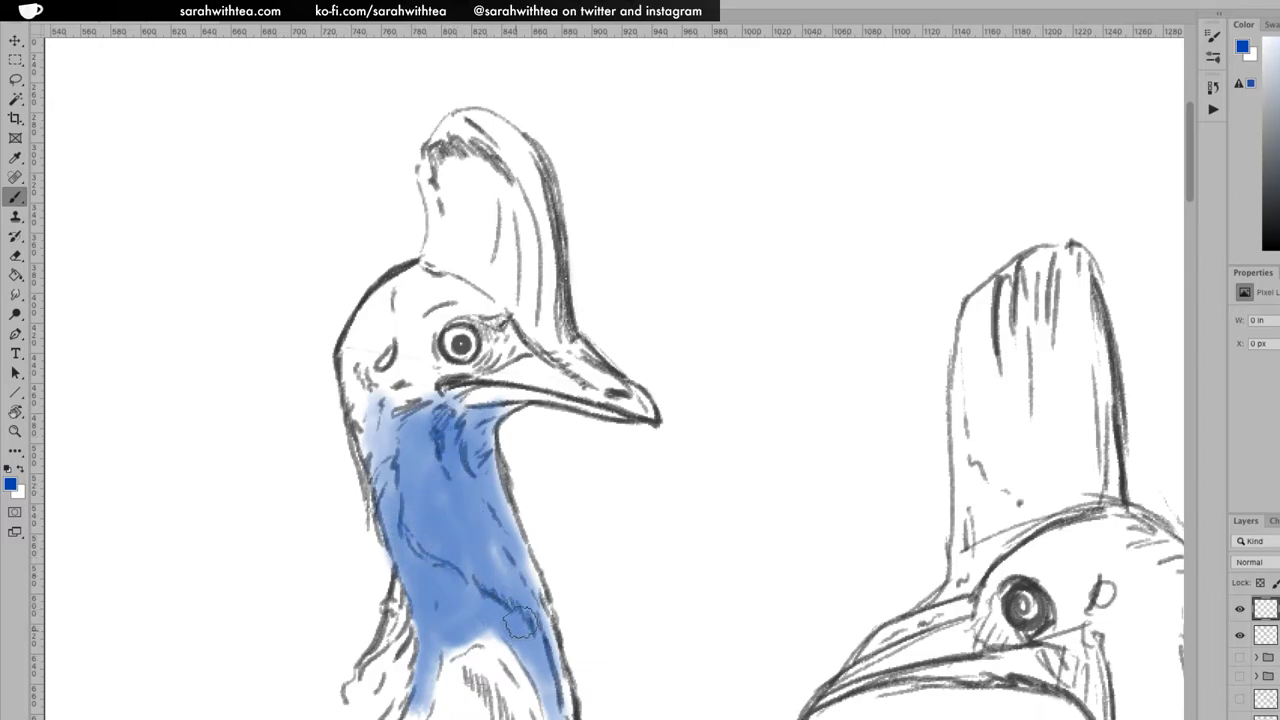
pyautogui.moveTo(465, 362)
pyautogui.mouseDown()
pyautogui.moveTo(448, 365)
pyautogui.moveTo(500, 340)
pyautogui.moveTo(505, 350)
pyautogui.moveTo(503, 336)
pyautogui.moveTo(510, 352)
pyautogui.moveTo(495, 360)
pyautogui.moveTo(470, 318)
pyautogui.moveTo(491, 320)
pyautogui.mouseUp()
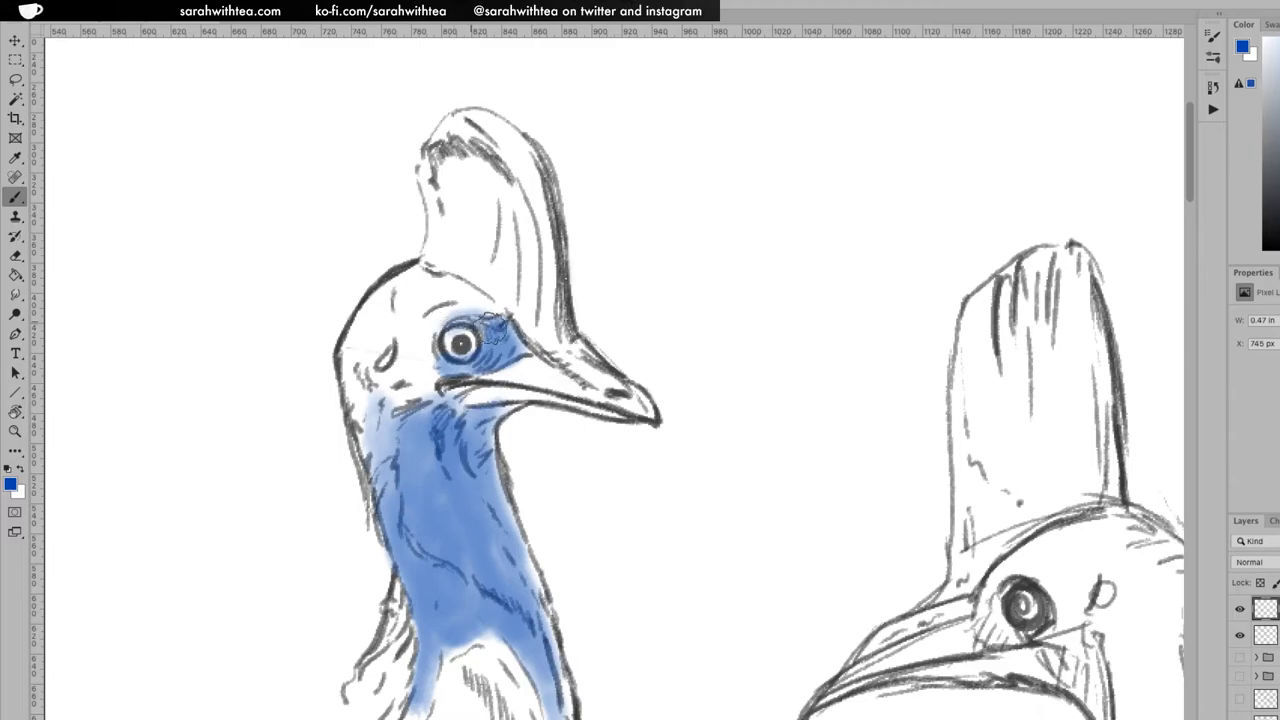
# Erase the blue inside the head study's eye and paint a light cyan wash over the crown and cheek
pyautogui.press('e')
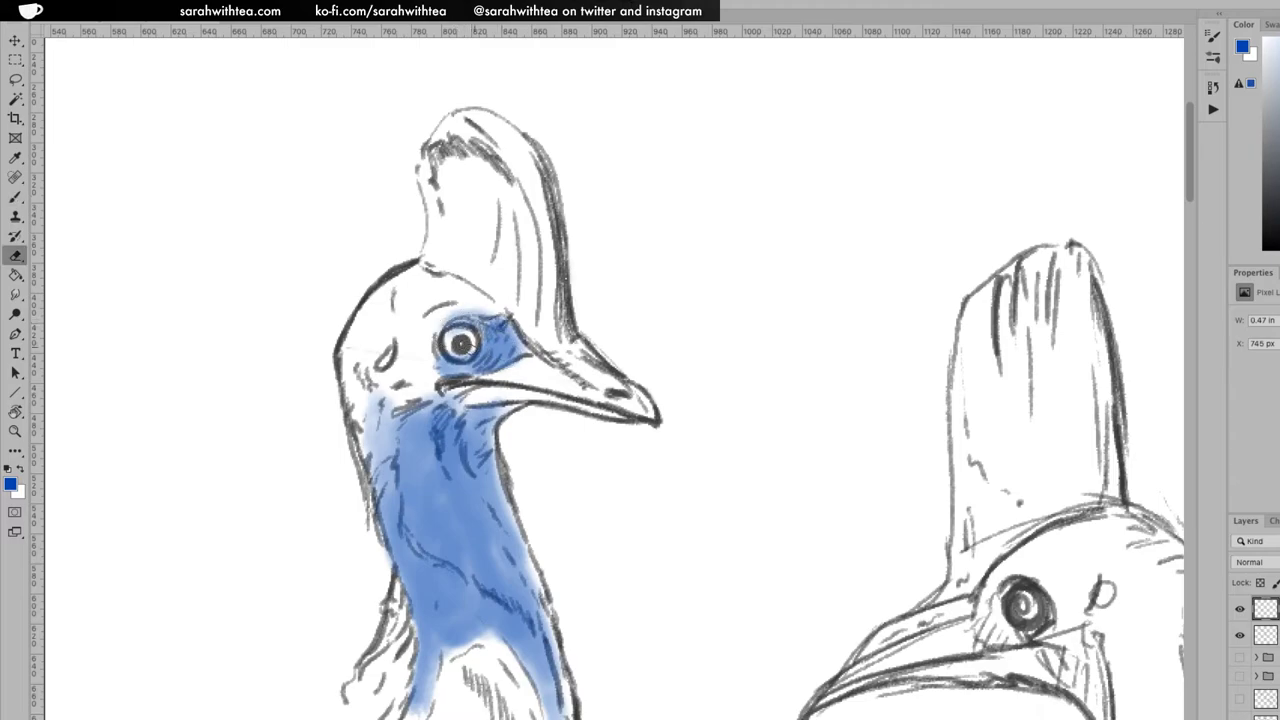
pyautogui.moveTo(461, 342); pyautogui.dragTo(460, 344)
pyautogui.press('b')
pyautogui.moveTo(383, 296)
pyautogui.mouseDown()
pyautogui.moveTo(419, 336)
pyautogui.moveTo(438, 306)
pyautogui.moveTo(467, 306)
pyautogui.moveTo(445, 285)
pyautogui.moveTo(394, 290)
pyautogui.moveTo(354, 362)
pyautogui.moveTo(374, 447)
pyautogui.moveTo(379, 352)
pyautogui.moveTo(392, 339)
pyautogui.moveTo(399, 409)
pyautogui.moveTo(432, 346)
pyautogui.moveTo(362, 368)
pyautogui.moveTo(346, 349)
pyautogui.moveTo(360, 425)
pyautogui.moveTo(390, 397)
pyautogui.mouseUp()
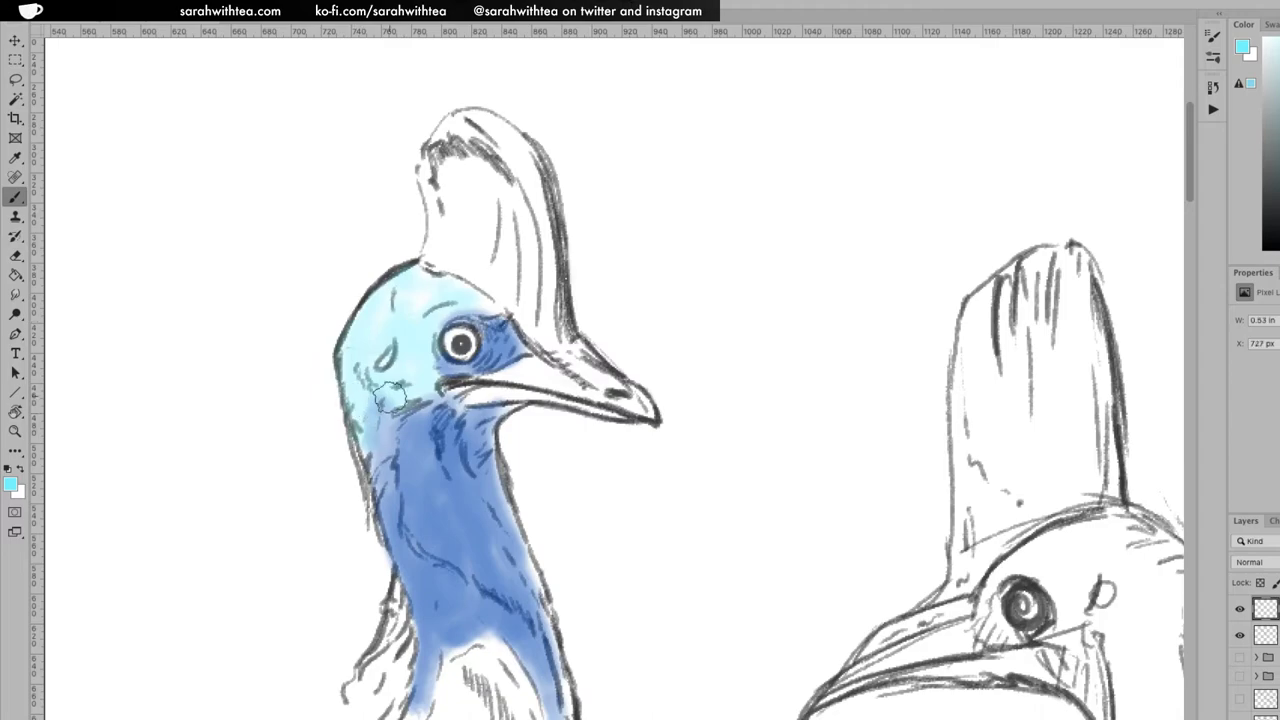
# Place the paint layer beneath the sketch layer, check the top layer's visibility, and make the paint layer active
pyautogui.moveTo(1250, 608); pyautogui.dragTo(1250, 600)
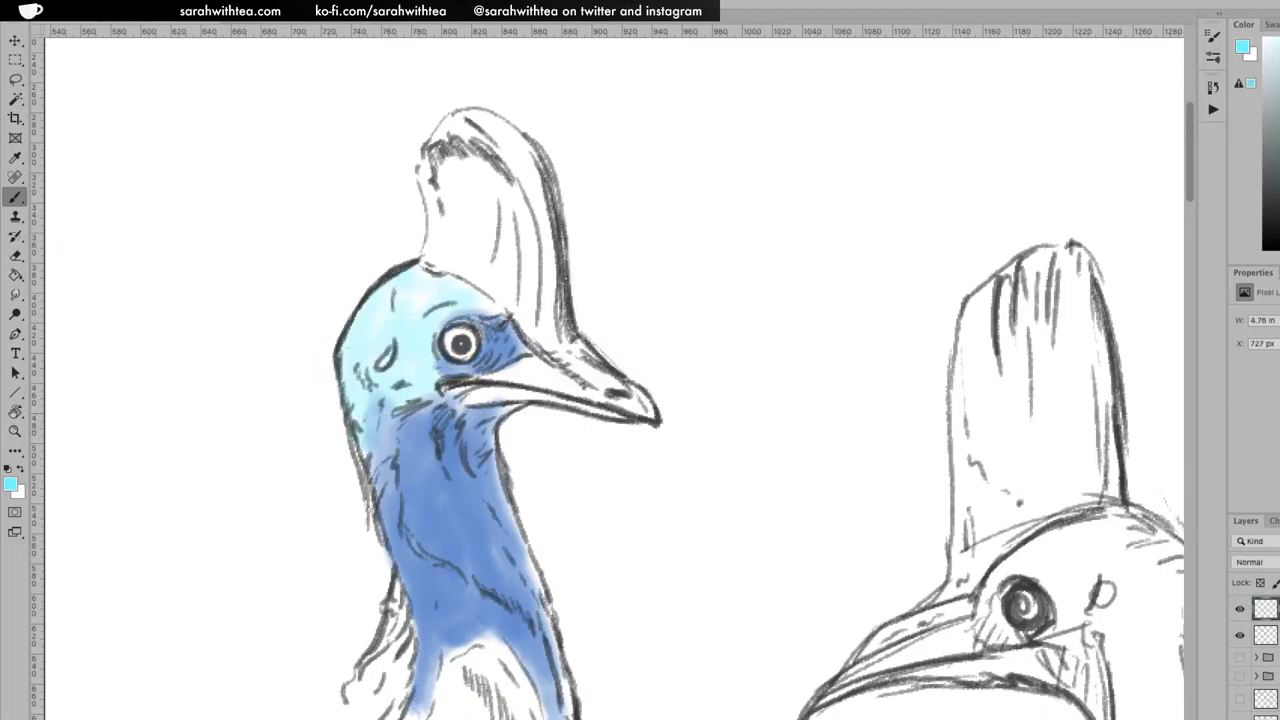
pyautogui.click(1240, 608)
pyautogui.click(1240, 608)
pyautogui.click(1264, 635)
# Blend light cyan down the nape into the neck and around the eye patch and mouth corner
pyautogui.click(410, 343)
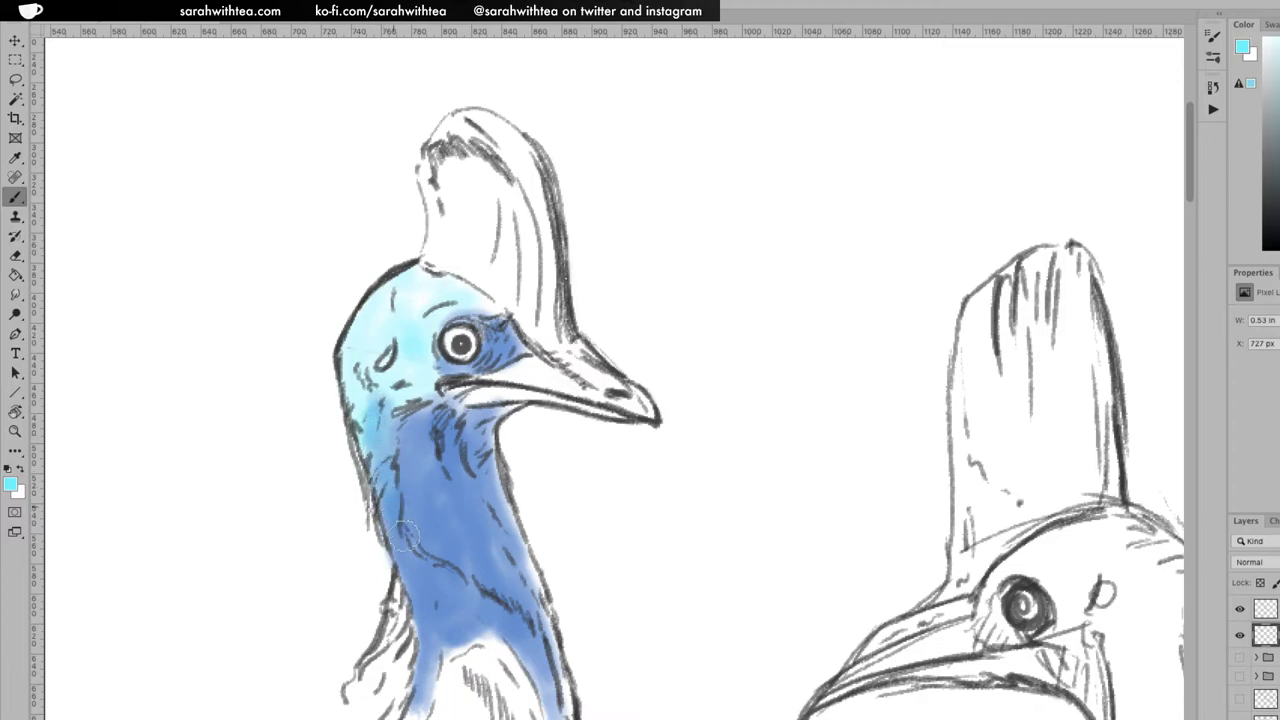
pyautogui.moveTo(433, 364); pyautogui.dragTo(440, 393)
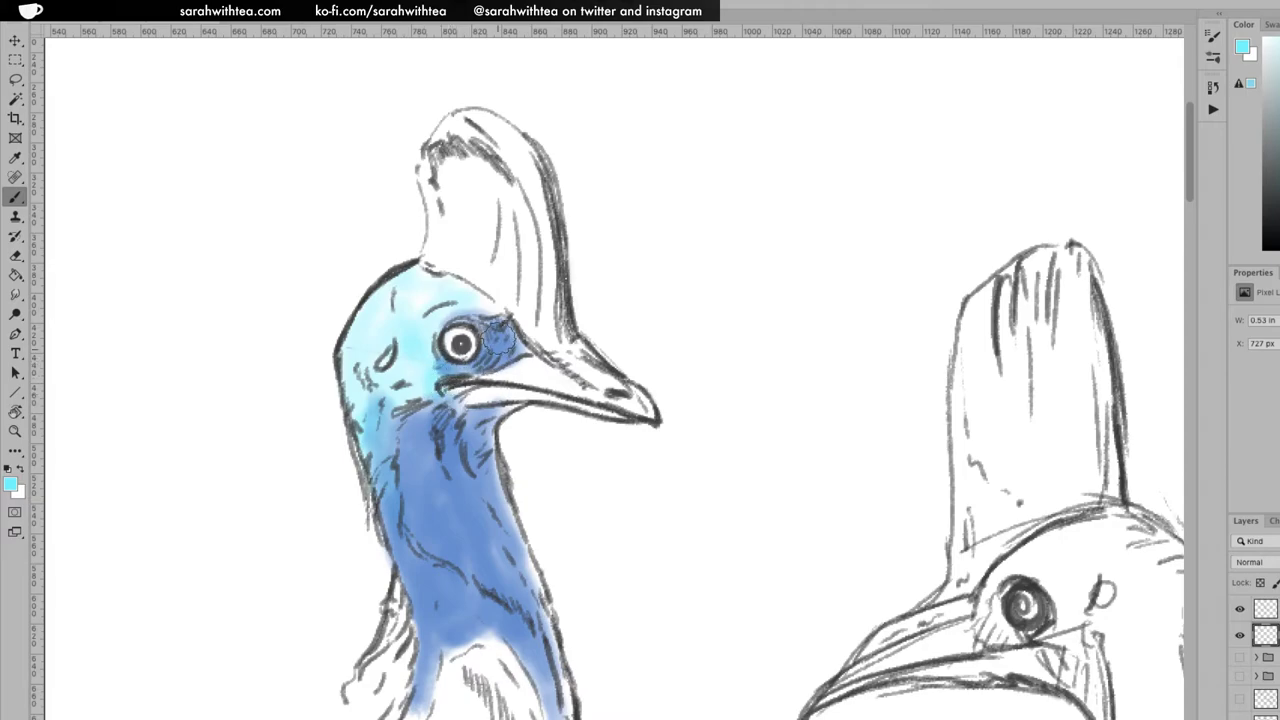
pyautogui.moveTo(491, 305)
pyautogui.mouseDown()
pyautogui.moveTo(474, 316)
pyautogui.moveTo(506, 320)
pyautogui.mouseUp()
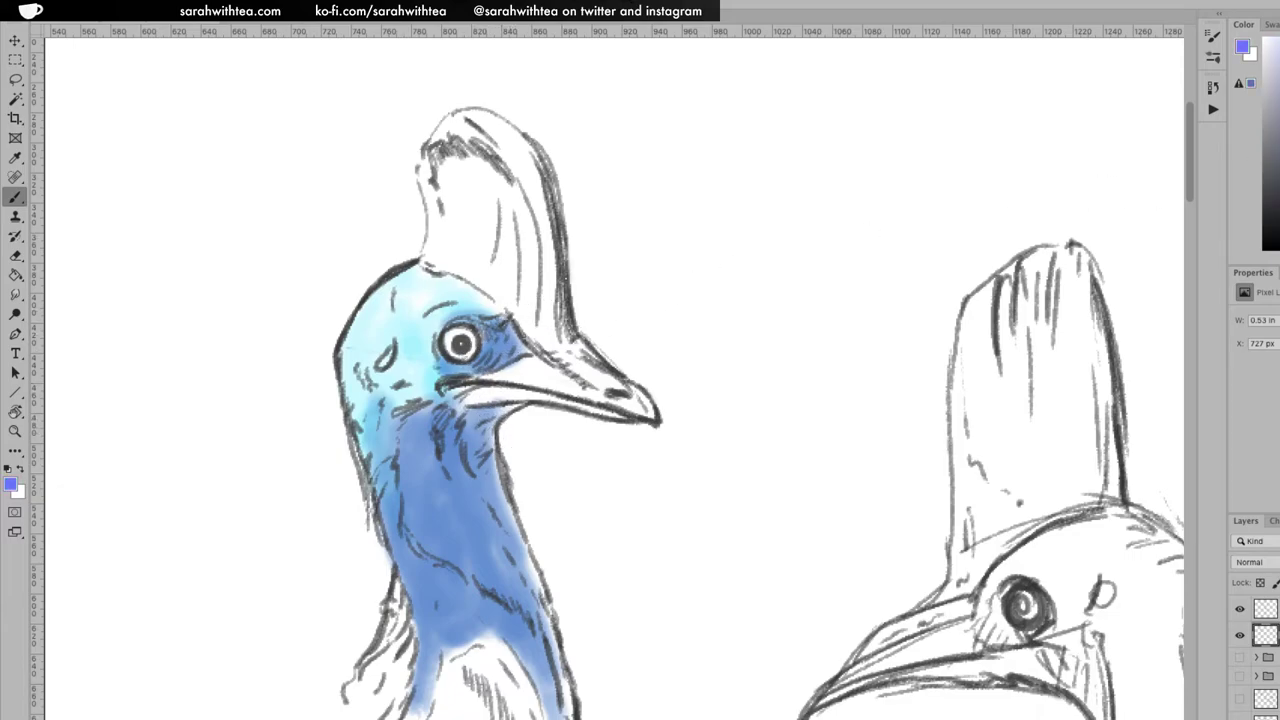
# Deepen the lower neck, front neck edge and throat with a violet-blue wash
pyautogui.moveTo(483, 617)
pyautogui.mouseDown()
pyautogui.moveTo(454, 578)
pyautogui.moveTo(516, 627)
pyautogui.moveTo(548, 704)
pyautogui.moveTo(499, 611)
pyautogui.moveTo(421, 537)
pyautogui.moveTo(451, 587)
pyautogui.moveTo(431, 679)
pyautogui.moveTo(426, 611)
pyautogui.moveTo(477, 606)
pyautogui.moveTo(450, 553)
pyautogui.moveTo(514, 640)
pyautogui.moveTo(467, 585)
pyautogui.moveTo(523, 621)
pyautogui.moveTo(500, 615)
pyautogui.moveTo(535, 651)
pyautogui.moveTo(482, 582)
pyautogui.mouseUp()
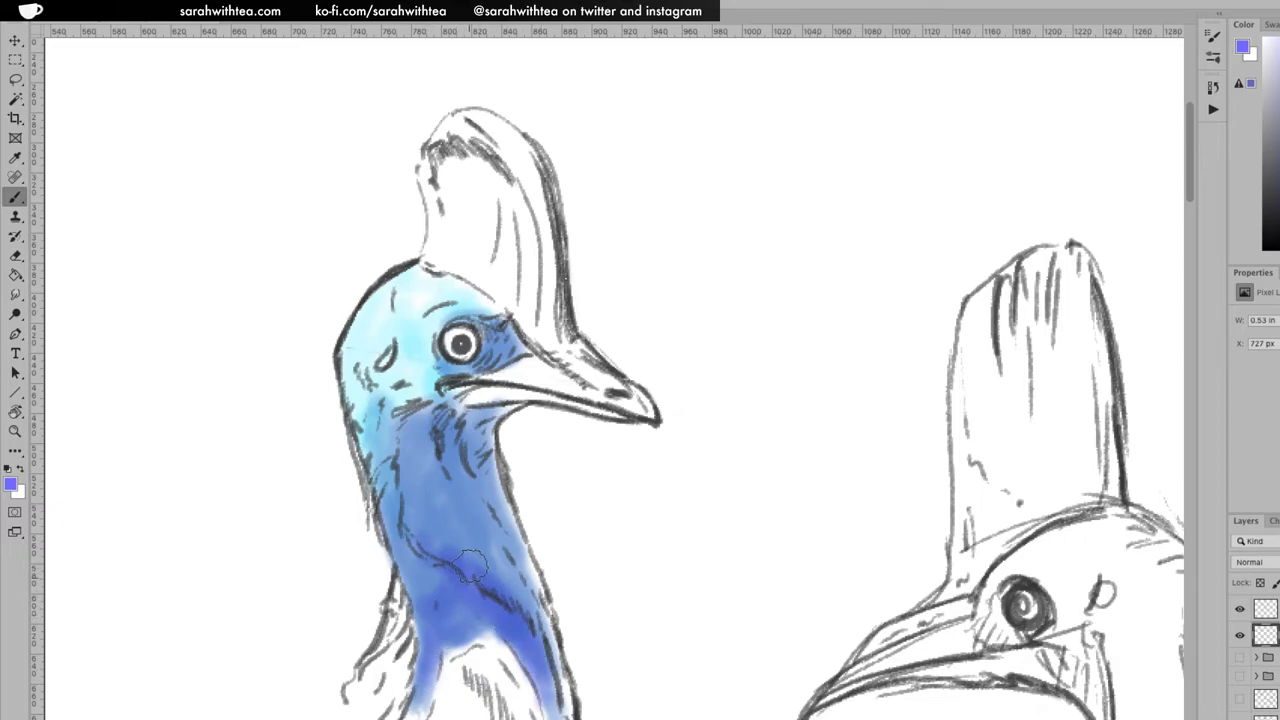
pyautogui.moveTo(460, 428)
pyautogui.mouseDown()
pyautogui.moveTo(476, 424)
pyautogui.moveTo(496, 496)
pyautogui.mouseUp()
pyautogui.moveTo(503, 405); pyautogui.dragTo(497, 409)
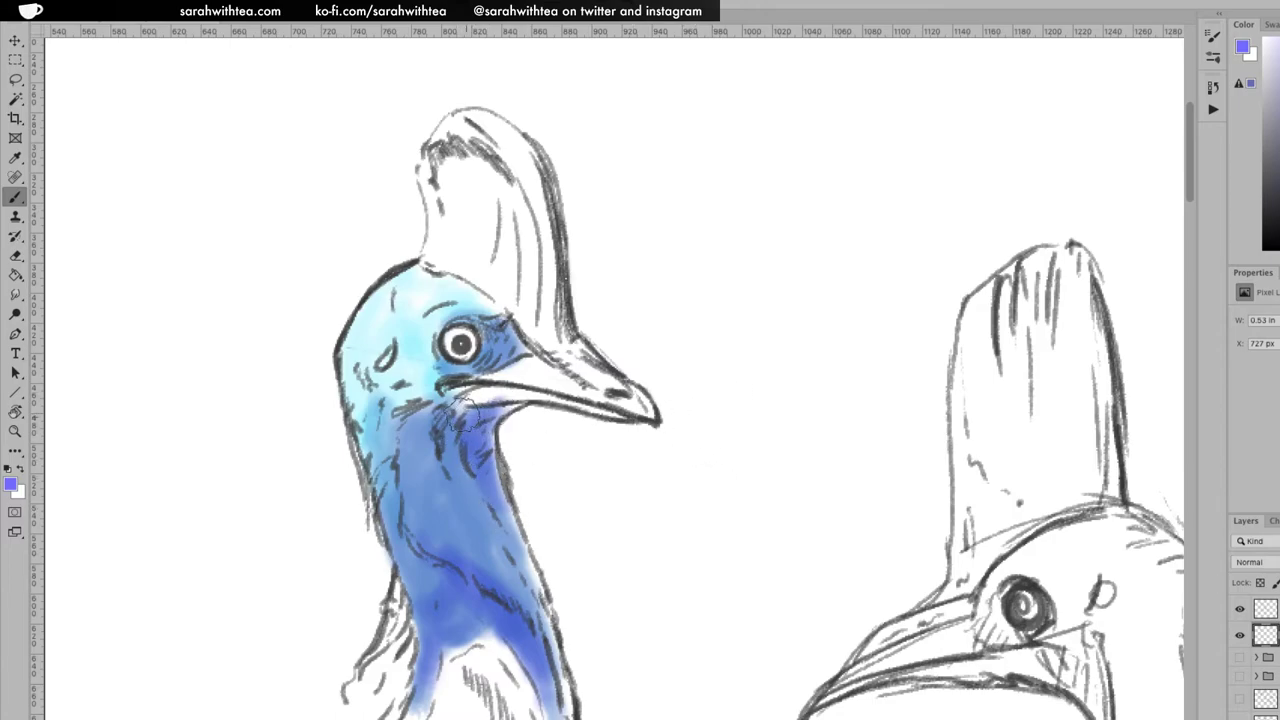
# Choose a muted gray-blue and paint the beak and the front band of the casque
pyautogui.click(1279, 156)
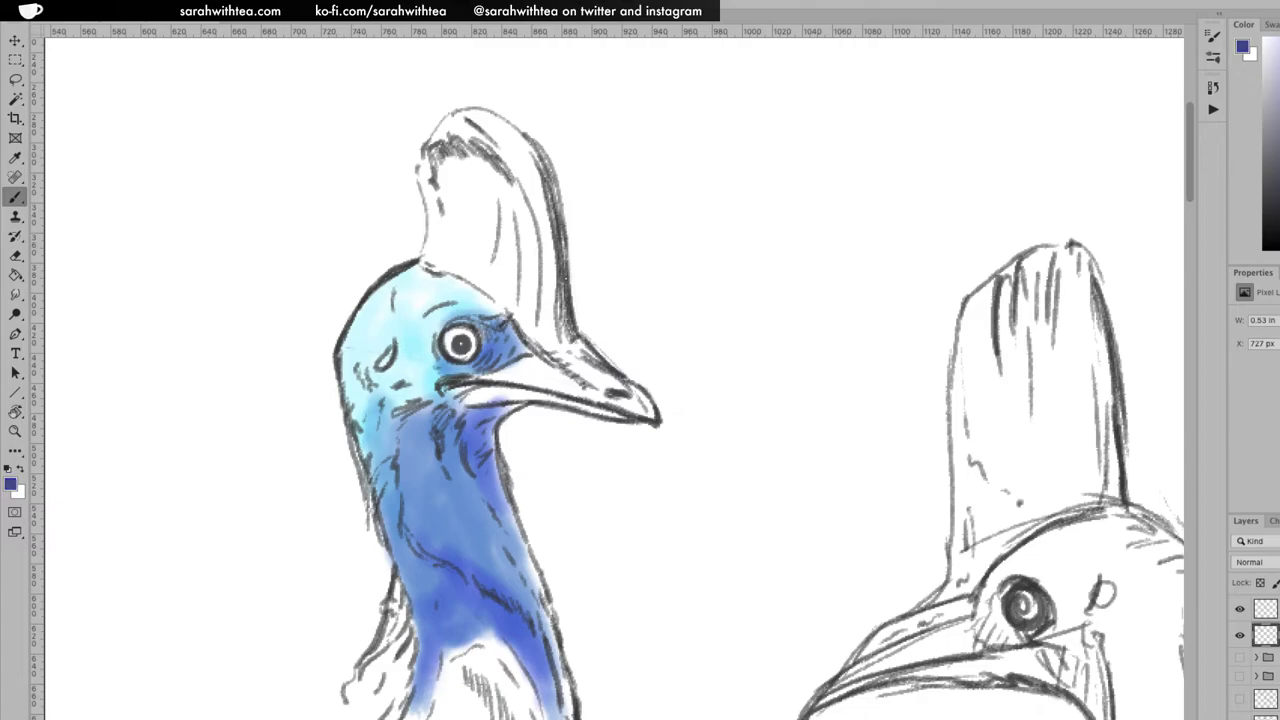
pyautogui.click(1279, 150)
pyautogui.moveTo(503, 386)
pyautogui.mouseDown()
pyautogui.moveTo(473, 392)
pyautogui.moveTo(515, 365)
pyautogui.moveTo(500, 332)
pyautogui.moveTo(466, 368)
pyautogui.moveTo(454, 362)
pyautogui.moveTo(500, 318)
pyautogui.moveTo(534, 342)
pyautogui.moveTo(548, 335)
pyautogui.moveTo(546, 240)
pyautogui.moveTo(560, 375)
pyautogui.moveTo(470, 400)
pyautogui.moveTo(550, 385)
pyautogui.moveTo(645, 412)
pyautogui.moveTo(592, 372)
pyautogui.moveTo(645, 410)
pyautogui.moveTo(606, 414)
pyautogui.mouseUp()
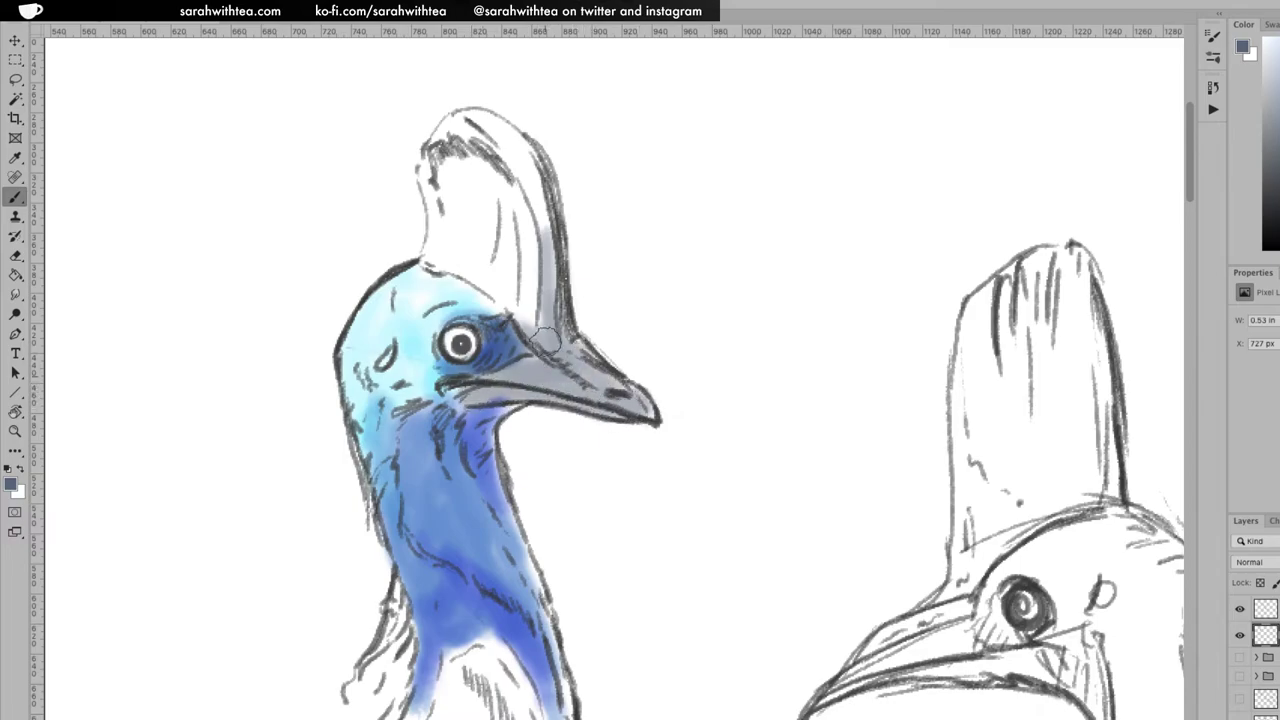
pyautogui.moveTo(545, 340)
pyautogui.mouseDown()
pyautogui.moveTo(526, 181)
pyautogui.moveTo(526, 311)
pyautogui.moveTo(509, 300)
pyautogui.moveTo(531, 172)
pyautogui.moveTo(571, 354)
pyautogui.moveTo(477, 385)
pyautogui.moveTo(504, 387)
pyautogui.moveTo(473, 385)
pyautogui.moveTo(504, 373)
pyautogui.moveTo(453, 385)
pyautogui.moveTo(524, 355)
pyautogui.moveTo(488, 372)
pyautogui.mouseUp()
# Shade the beak, mouth line and inner edge of the casque's front band with a dark slate blue
pyautogui.click(1277, 184)
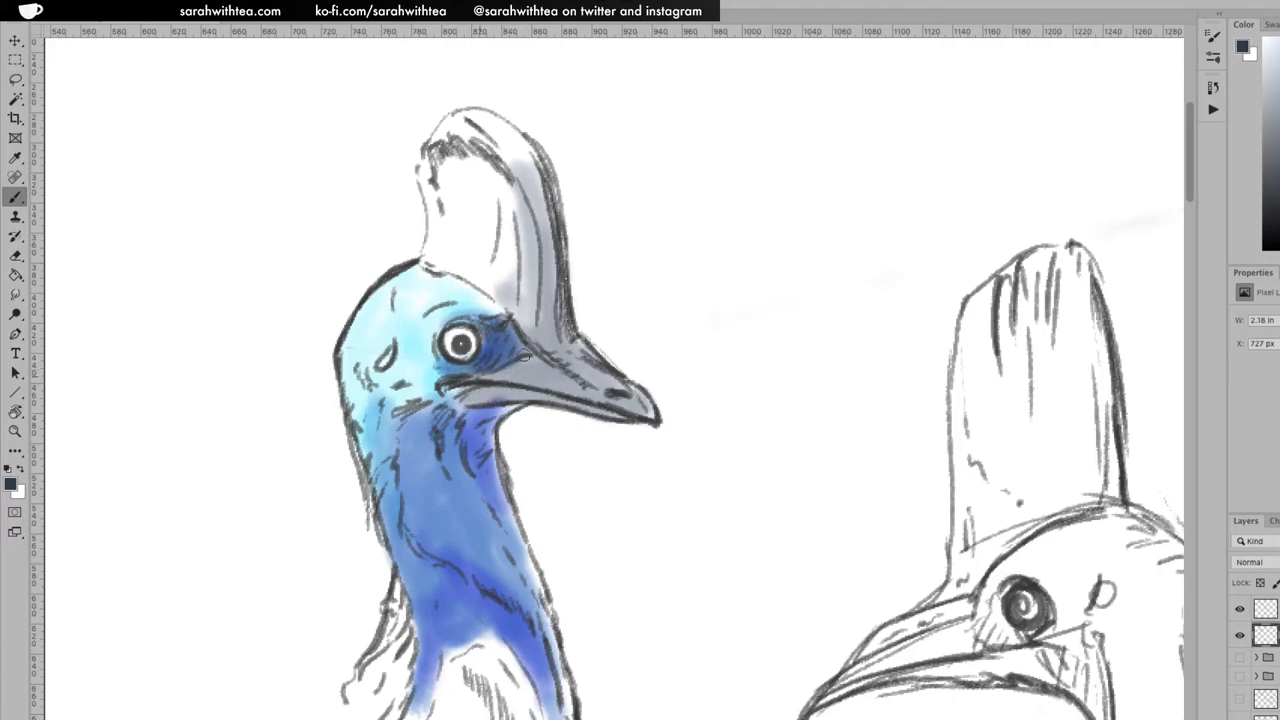
pyautogui.moveTo(502, 368)
pyautogui.mouseDown()
pyautogui.moveTo(534, 362)
pyautogui.moveTo(528, 374)
pyautogui.moveTo(557, 318)
pyautogui.moveTo(563, 377)
pyautogui.moveTo(528, 380)
pyautogui.moveTo(551, 386)
pyautogui.moveTo(537, 364)
pyautogui.moveTo(582, 383)
pyautogui.moveTo(535, 350)
pyautogui.moveTo(617, 396)
pyautogui.mouseUp()
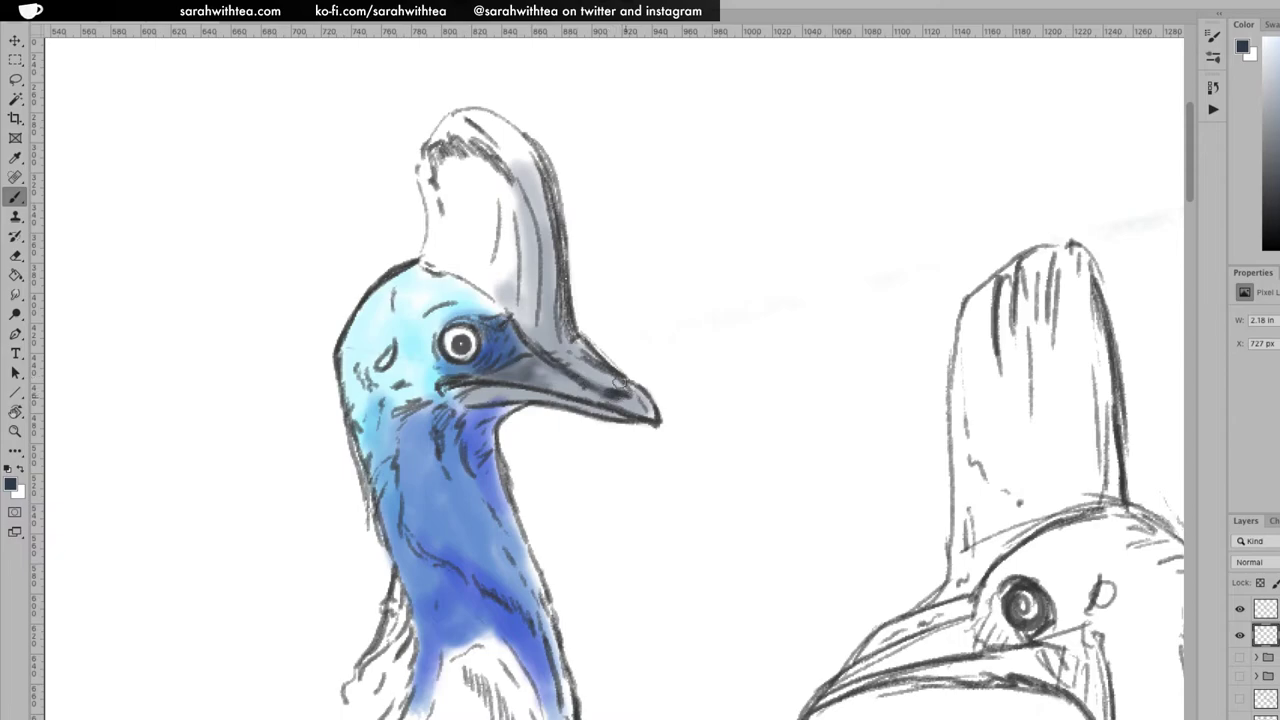
pyautogui.moveTo(582, 352)
pyautogui.mouseDown()
pyautogui.moveTo(561, 282)
pyautogui.moveTo(574, 347)
pyautogui.moveTo(556, 322)
pyautogui.moveTo(568, 333)
pyautogui.moveTo(523, 138)
pyautogui.moveTo(538, 336)
pyautogui.moveTo(528, 204)
pyautogui.moveTo(536, 258)
pyautogui.moveTo(520, 319)
pyautogui.mouseUp()
pyautogui.moveTo(520, 266); pyautogui.dragTo(531, 338)
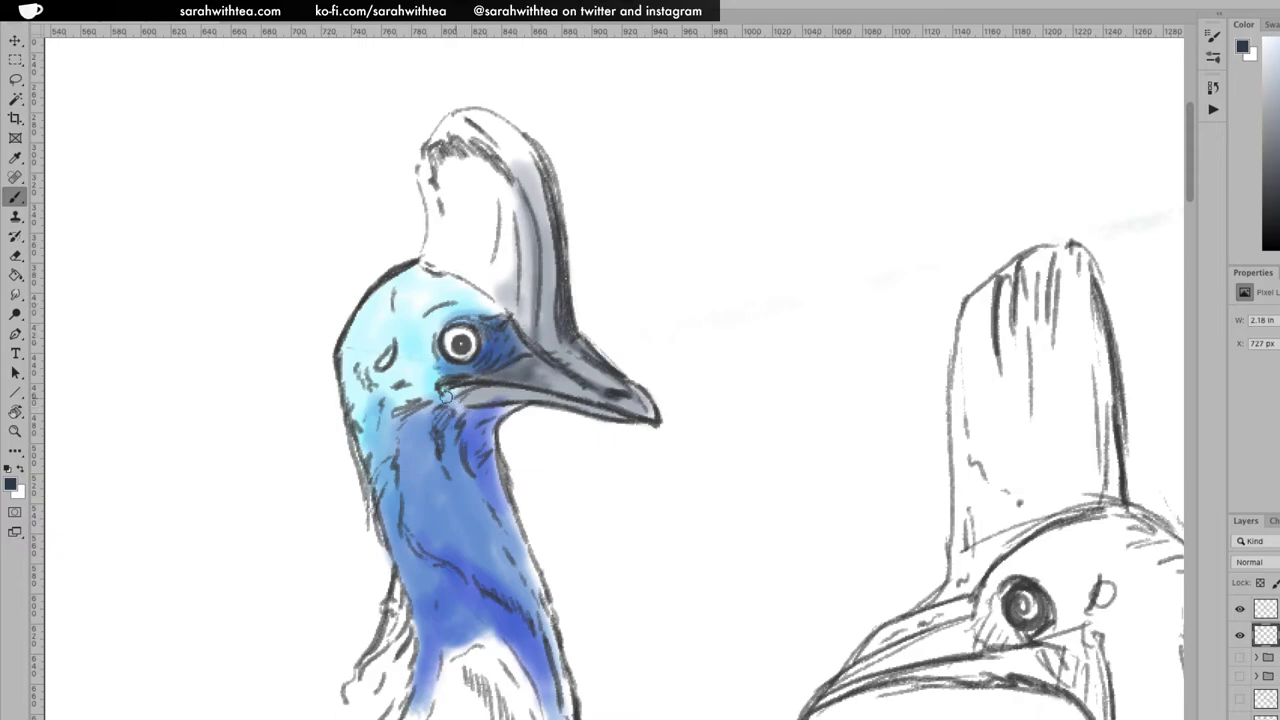
pyautogui.moveTo(514, 386); pyautogui.dragTo(456, 392)
pyautogui.moveTo(543, 393)
pyautogui.mouseDown()
pyautogui.moveTo(493, 405)
pyautogui.moveTo(616, 413)
pyautogui.mouseUp()
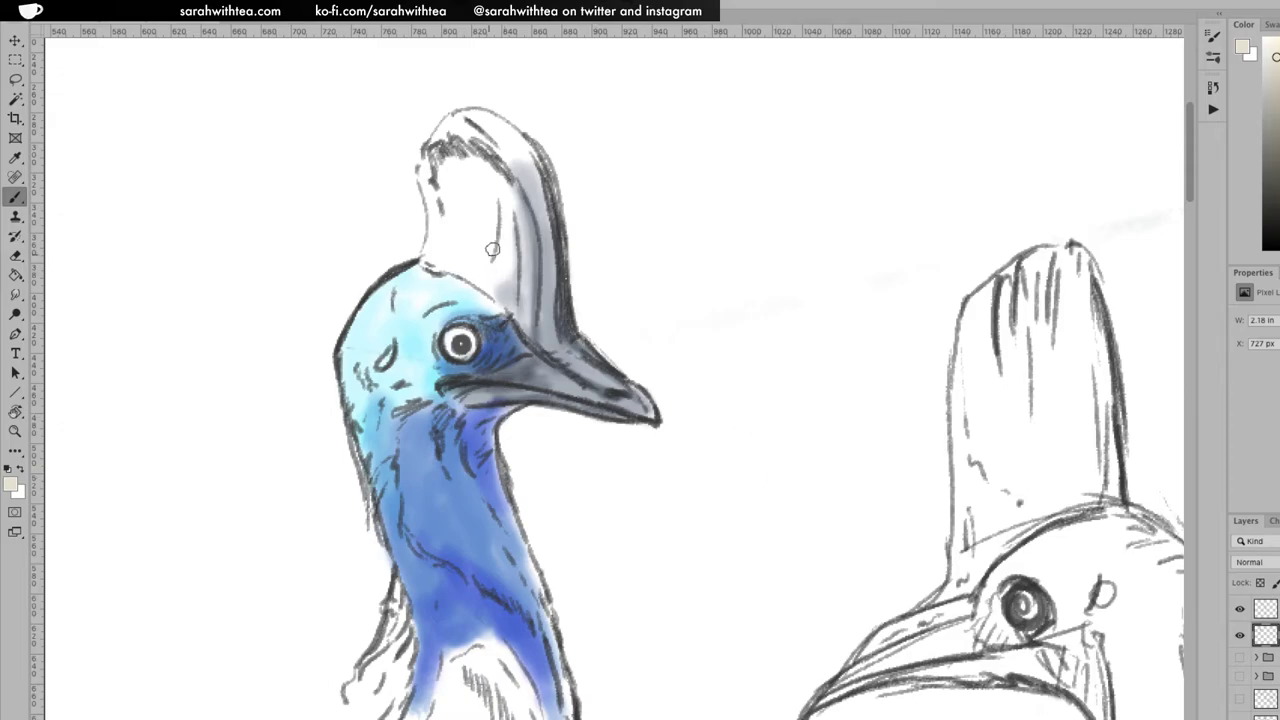
# Enlarge the brush and fill the casque's side and tip with a pale cream wash
pyautogui.press(']')
pyautogui.press(']')
pyautogui.press(']')
pyautogui.click(465, 175)
pyautogui.moveTo(452, 128)
pyautogui.mouseDown()
pyautogui.moveTo(451, 214)
pyautogui.moveTo(494, 204)
pyautogui.moveTo(488, 272)
pyautogui.moveTo(441, 251)
pyautogui.moveTo(446, 186)
pyautogui.moveTo(461, 152)
pyautogui.moveTo(495, 159)
pyautogui.moveTo(511, 147)
pyautogui.moveTo(484, 127)
pyautogui.moveTo(518, 178)
pyautogui.moveTo(506, 247)
pyautogui.moveTo(486, 276)
pyautogui.moveTo(446, 255)
pyautogui.moveTo(491, 157)
pyautogui.moveTo(467, 158)
pyautogui.moveTo(506, 204)
pyautogui.moveTo(518, 292)
pyautogui.moveTo(495, 233)
pyautogui.moveTo(499, 189)
pyautogui.moveTo(516, 300)
pyautogui.moveTo(498, 162)
pyautogui.mouseUp()
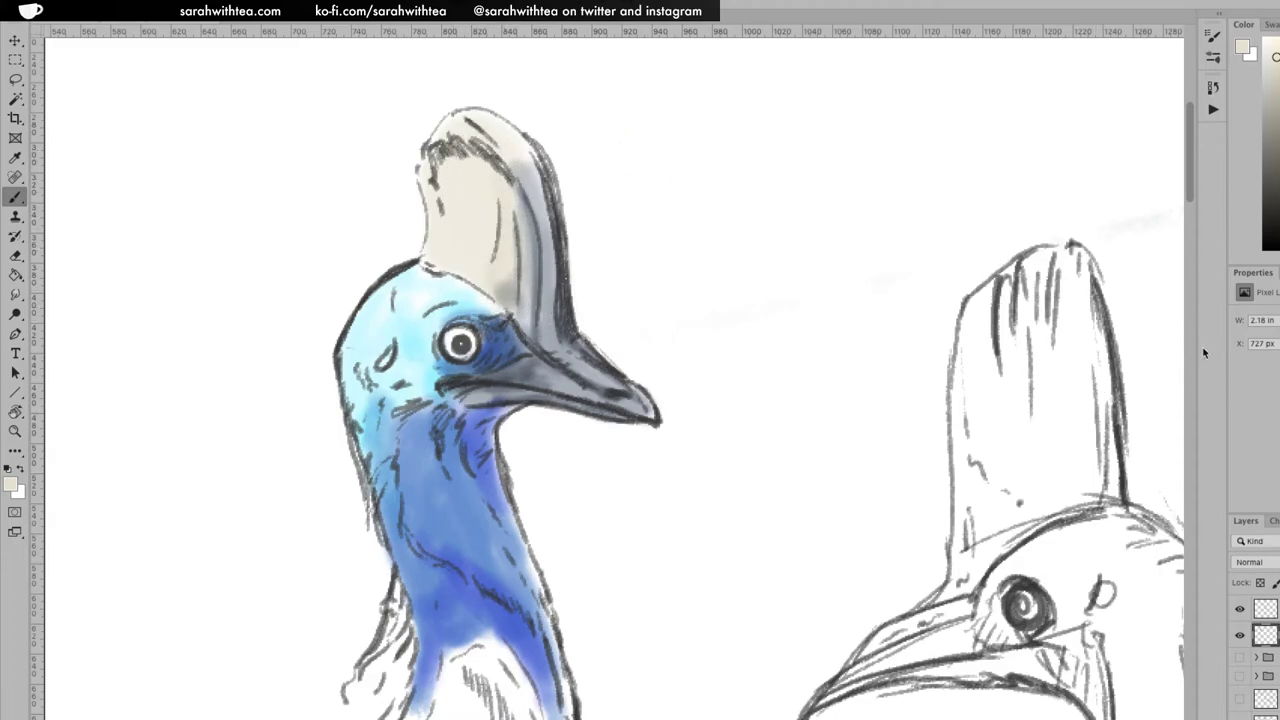
# Shade the casque with warm brown beneath its upper ridge, along both side edges and in vertical streaks
pyautogui.click(1276, 62)
pyautogui.click(1272, 90)
pyautogui.moveTo(470, 160)
pyautogui.mouseDown()
pyautogui.moveTo(523, 237)
pyautogui.moveTo(478, 131)
pyautogui.moveTo(516, 193)
pyautogui.moveTo(448, 147)
pyautogui.moveTo(434, 155)
pyautogui.moveTo(476, 155)
pyautogui.moveTo(513, 190)
pyautogui.moveTo(521, 219)
pyautogui.moveTo(496, 177)
pyautogui.moveTo(510, 301)
pyautogui.moveTo(517, 205)
pyautogui.moveTo(530, 333)
pyautogui.mouseUp()
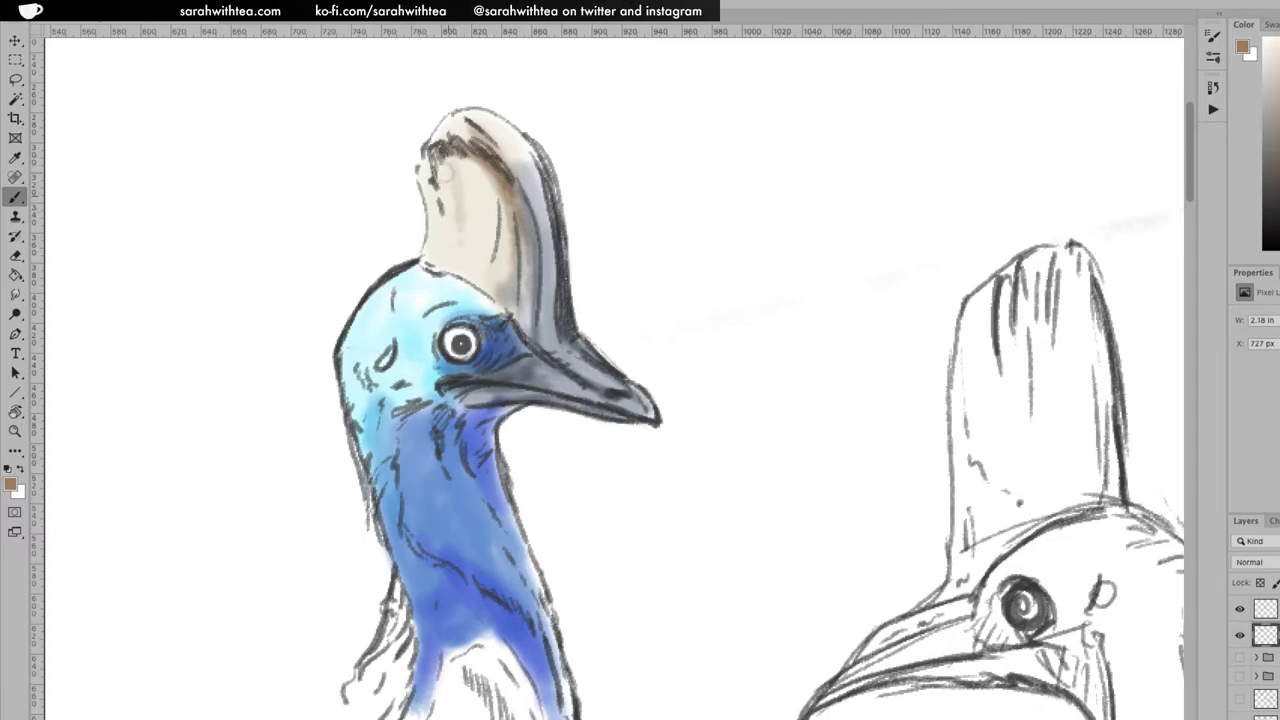
pyautogui.moveTo(439, 266); pyautogui.dragTo(432, 139)
pyautogui.moveTo(436, 228); pyautogui.dragTo(436, 150)
pyautogui.moveTo(432, 205); pyautogui.dragTo(441, 138)
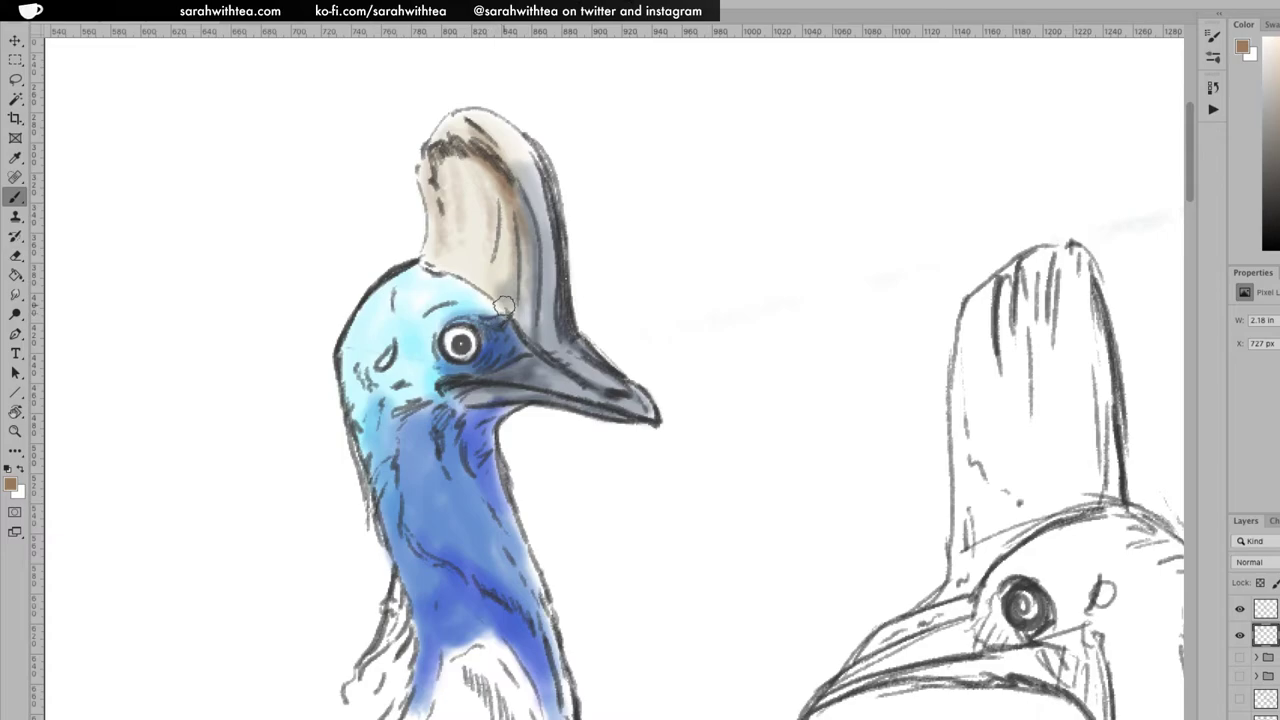
pyautogui.moveTo(486, 165); pyautogui.dragTo(491, 226)
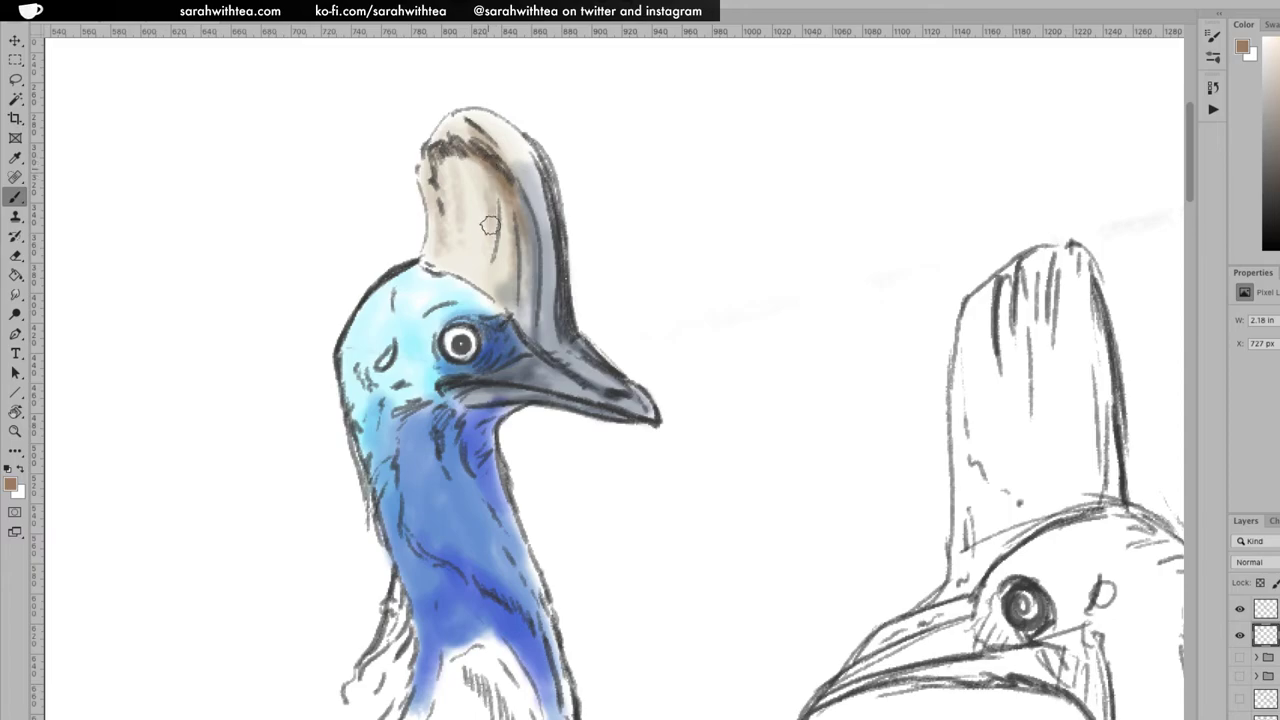
pyautogui.moveTo(484, 166); pyautogui.dragTo(492, 220)
# Sample the dark blue beside the eye and deepen shadows on the casque front, upper beak, throat and front neck
pyautogui.keyDown('alt'); pyautogui.click(492, 363); pyautogui.keyUp('alt')
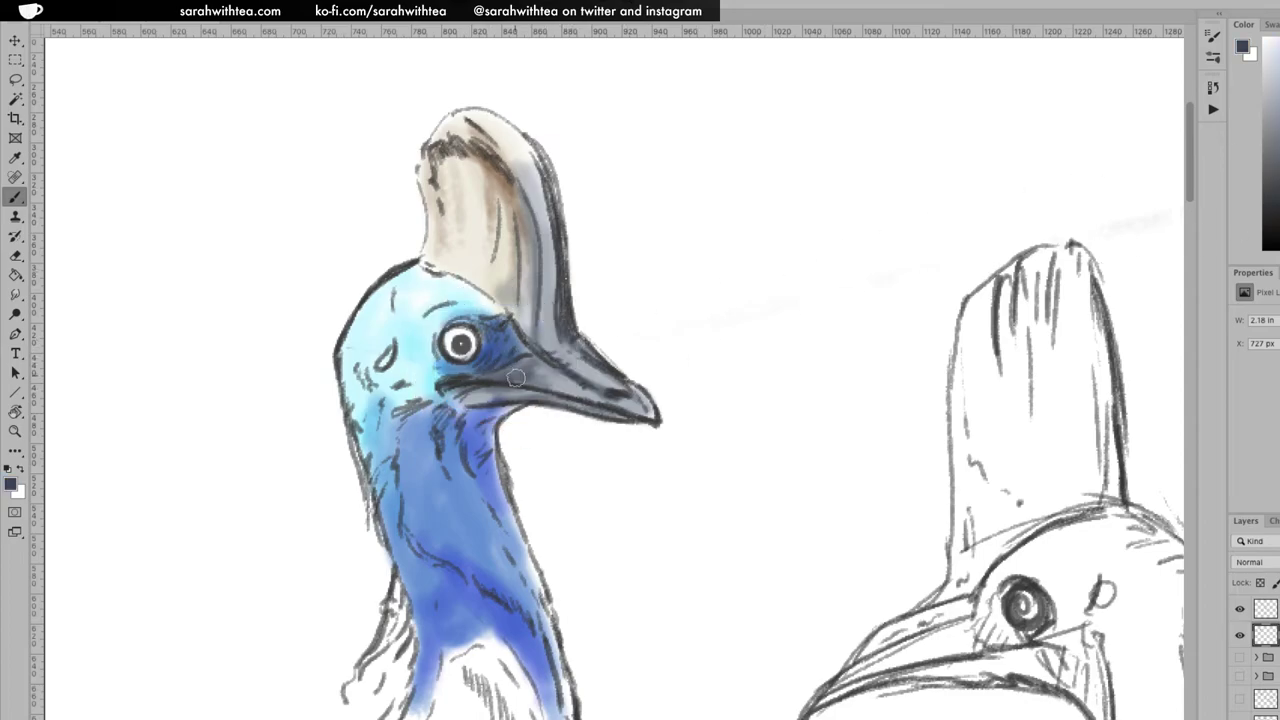
pyautogui.moveTo(540, 338)
pyautogui.mouseDown()
pyautogui.moveTo(545, 295)
pyautogui.moveTo(563, 363)
pyautogui.mouseUp()
pyautogui.moveTo(556, 277)
pyautogui.mouseDown()
pyautogui.moveTo(545, 300)
pyautogui.moveTo(545, 180)
pyautogui.moveTo(532, 150)
pyautogui.moveTo(557, 285)
pyautogui.moveTo(583, 354)
pyautogui.moveTo(605, 367)
pyautogui.mouseUp()
pyautogui.moveTo(507, 374)
pyautogui.mouseDown()
pyautogui.moveTo(484, 368)
pyautogui.moveTo(501, 329)
pyautogui.moveTo(512, 349)
pyautogui.mouseUp()
pyautogui.moveTo(475, 411)
pyautogui.mouseDown()
pyautogui.moveTo(487, 461)
pyautogui.moveTo(464, 428)
pyautogui.moveTo(482, 431)
pyautogui.moveTo(484, 488)
pyautogui.moveTo(497, 493)
pyautogui.moveTo(489, 445)
pyautogui.moveTo(510, 530)
pyautogui.mouseUp()
pyautogui.moveTo(442, 416); pyautogui.dragTo(441, 466)
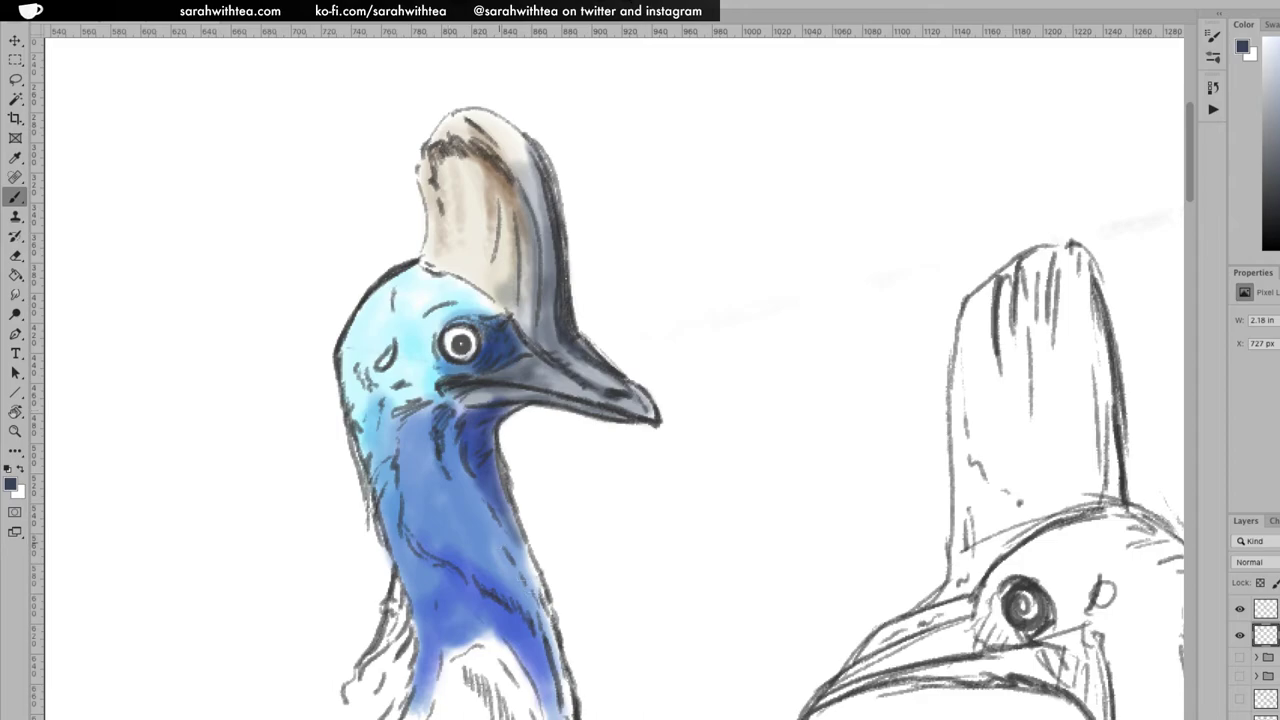
pyautogui.moveTo(533, 549); pyautogui.dragTo(554, 642)
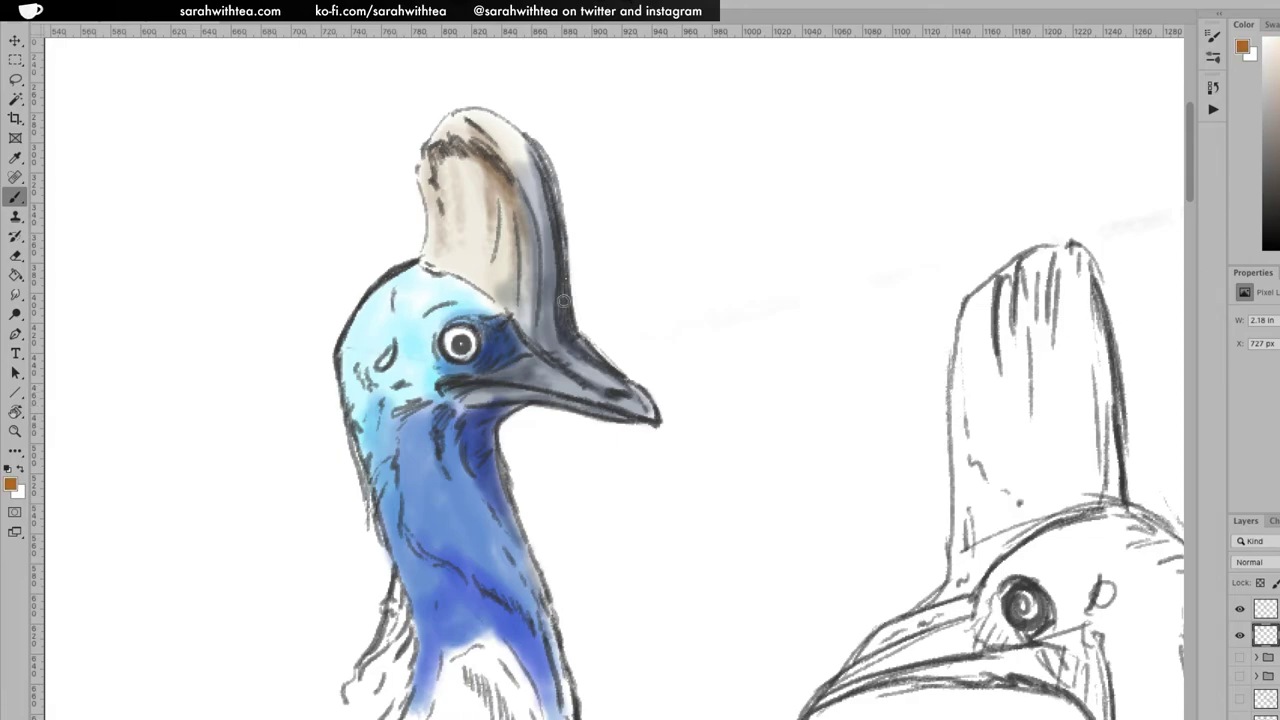
# Color the head study's iris orange-brown, building it up around the pupil
pyautogui.moveTo(468, 354)
pyautogui.mouseDown()
pyautogui.moveTo(452, 338)
pyautogui.moveTo(450, 352)
pyautogui.moveTo(460, 342)
pyautogui.mouseUp()
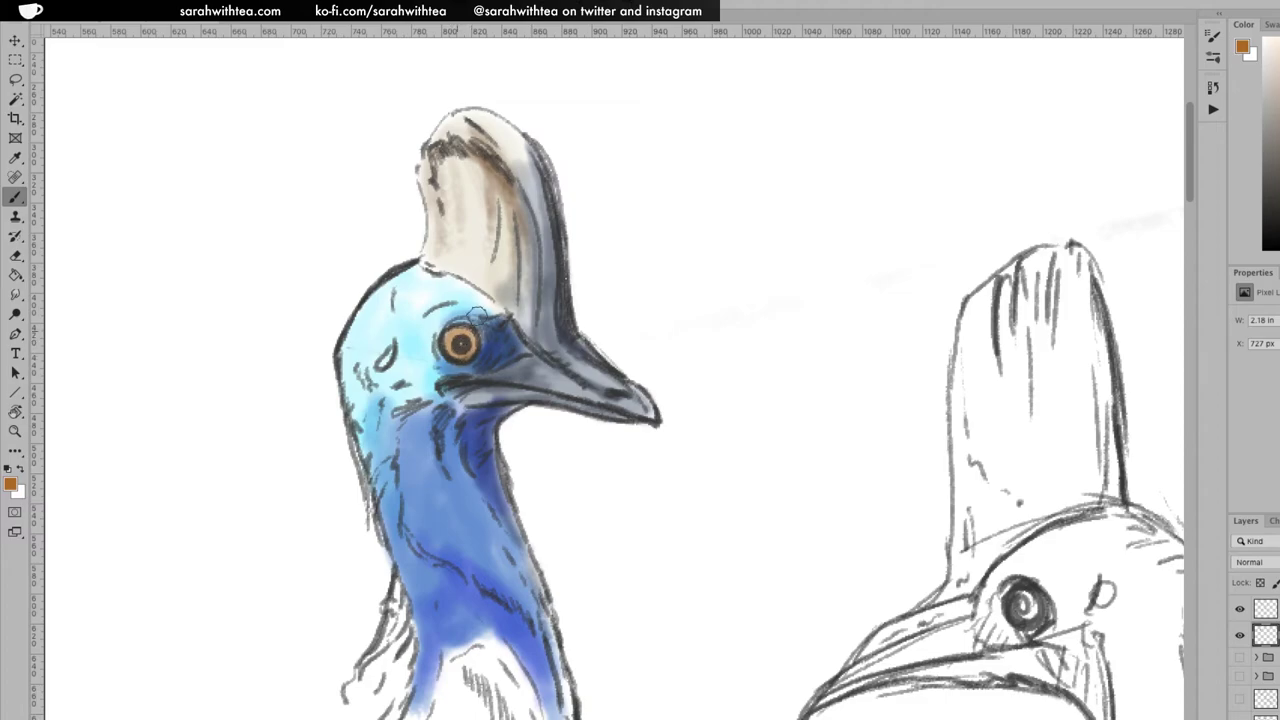
pyautogui.moveTo(454, 335); pyautogui.dragTo(457, 333)
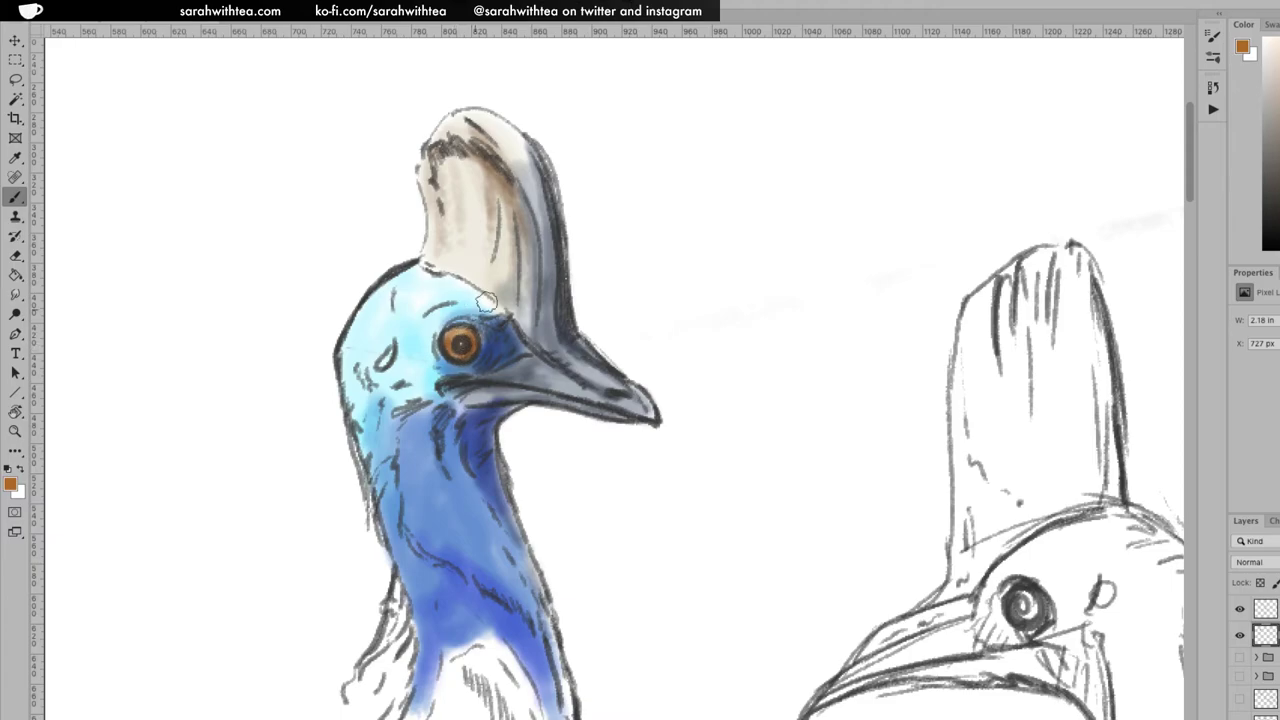
# Choose a saturated crimson pink and paint the long wattle strip hanging from the front of the neck
pyautogui.moveTo(627, 509); pyautogui.dragTo(629, 385)
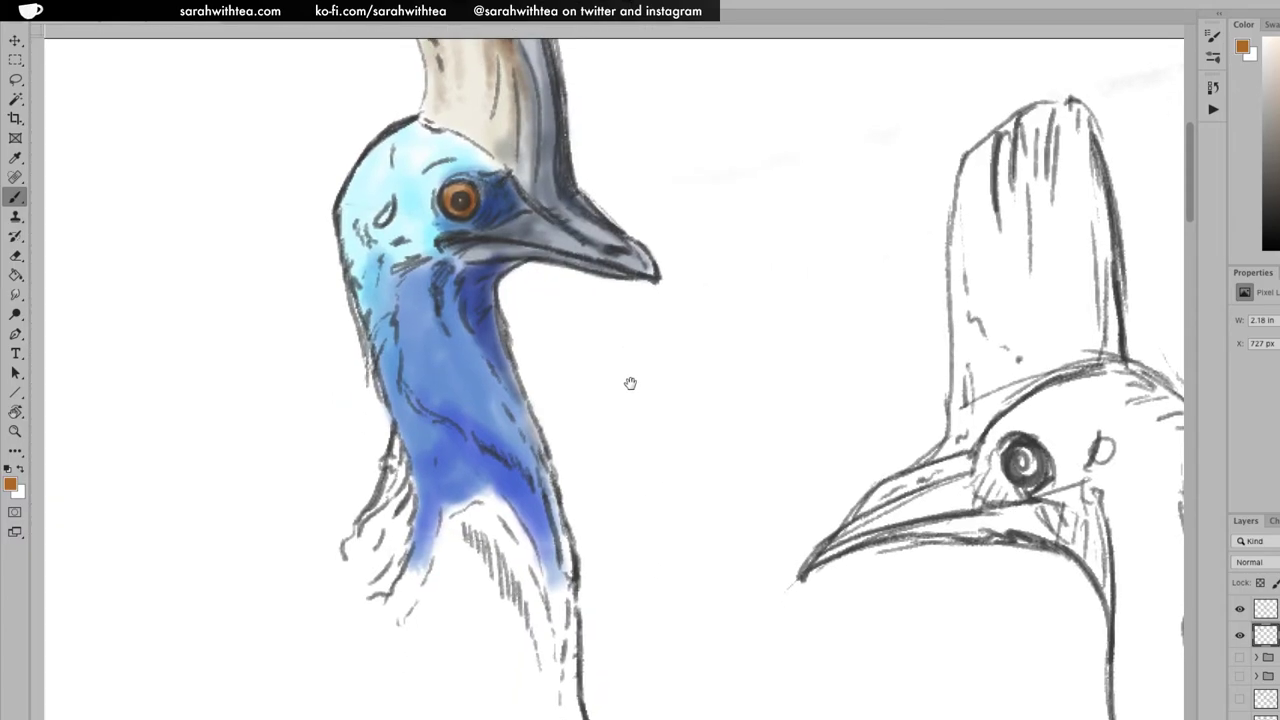
pyautogui.click(1279, 240)
pyautogui.click(1279, 64)
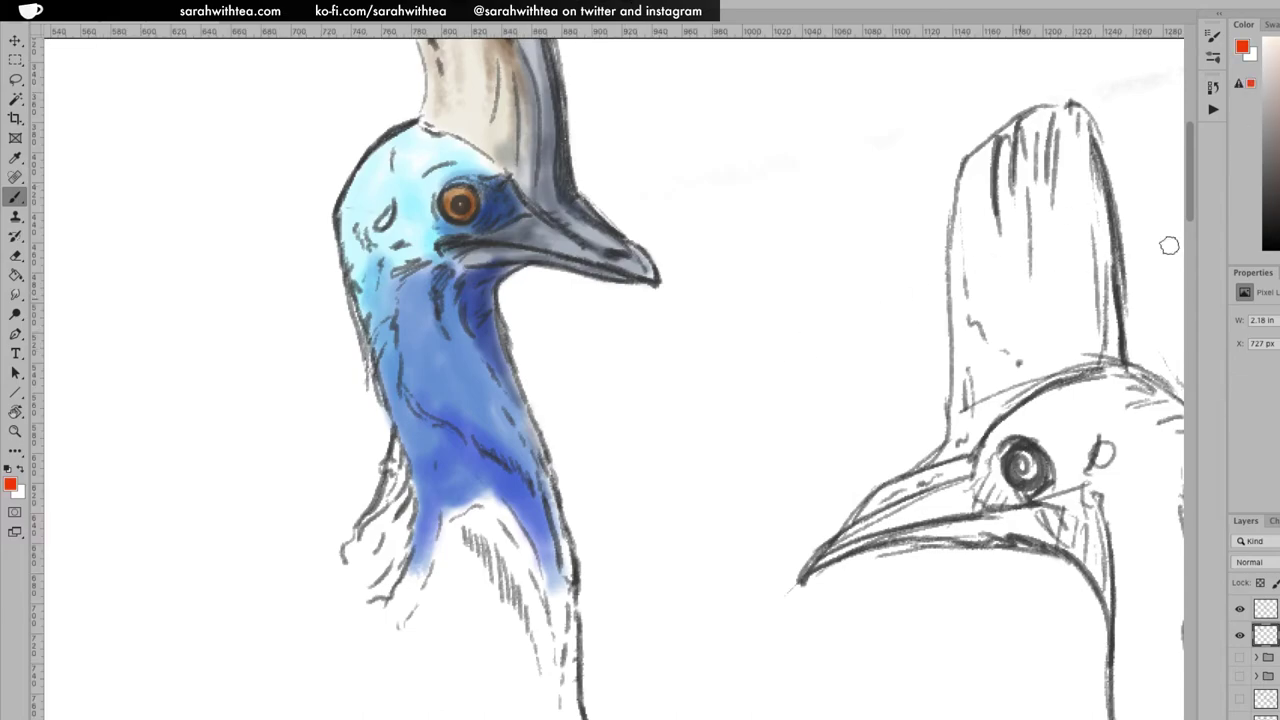
pyautogui.click(1279, 58)
pyautogui.scroll(-3, 570, 550)
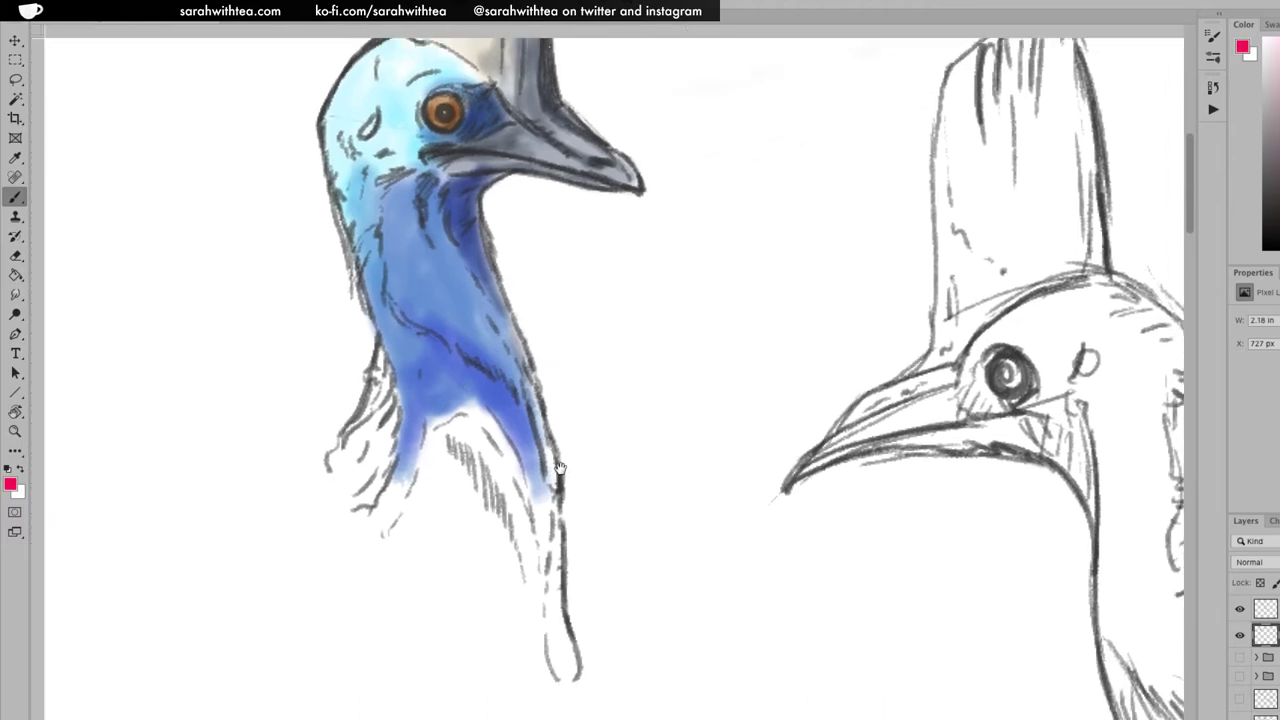
pyautogui.moveTo(556, 566)
pyautogui.mouseDown()
pyautogui.moveTo(563, 460)
pyautogui.moveTo(556, 600)
pyautogui.moveTo(572, 645)
pyautogui.moveTo(555, 612)
pyautogui.moveTo(554, 452)
pyautogui.moveTo(545, 535)
pyautogui.mouseUp()
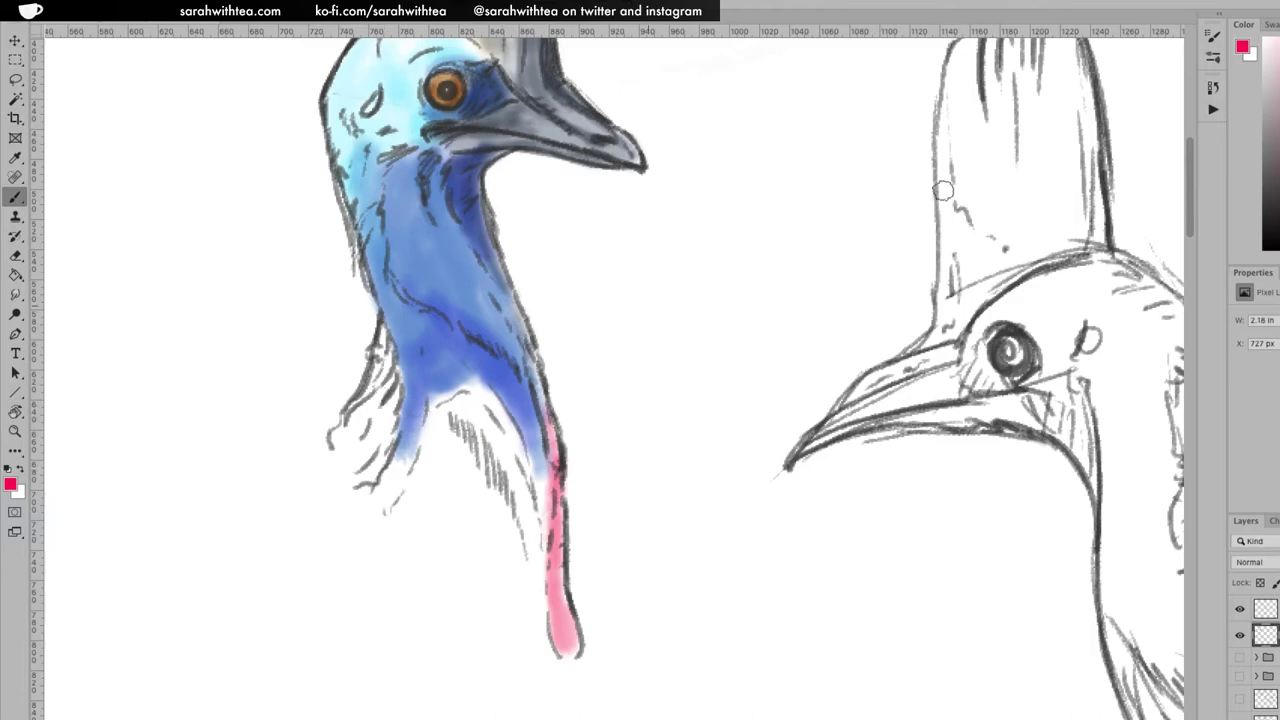
# Paint the fleshy patch behind the neck red and strengthen the front wattle with the same color
pyautogui.moveTo(382, 414)
pyautogui.mouseDown()
pyautogui.moveTo(358, 465)
pyautogui.moveTo(390, 412)
pyautogui.moveTo(379, 466)
pyautogui.moveTo(362, 472)
pyautogui.moveTo(348, 446)
pyautogui.moveTo(363, 426)
pyautogui.moveTo(340, 438)
pyautogui.moveTo(362, 402)
pyautogui.moveTo(386, 440)
pyautogui.moveTo(368, 345)
pyautogui.moveTo(395, 400)
pyautogui.moveTo(385, 328)
pyautogui.moveTo(398, 392)
pyautogui.moveTo(378, 450)
pyautogui.moveTo(348, 480)
pyautogui.moveTo(334, 434)
pyautogui.mouseUp()
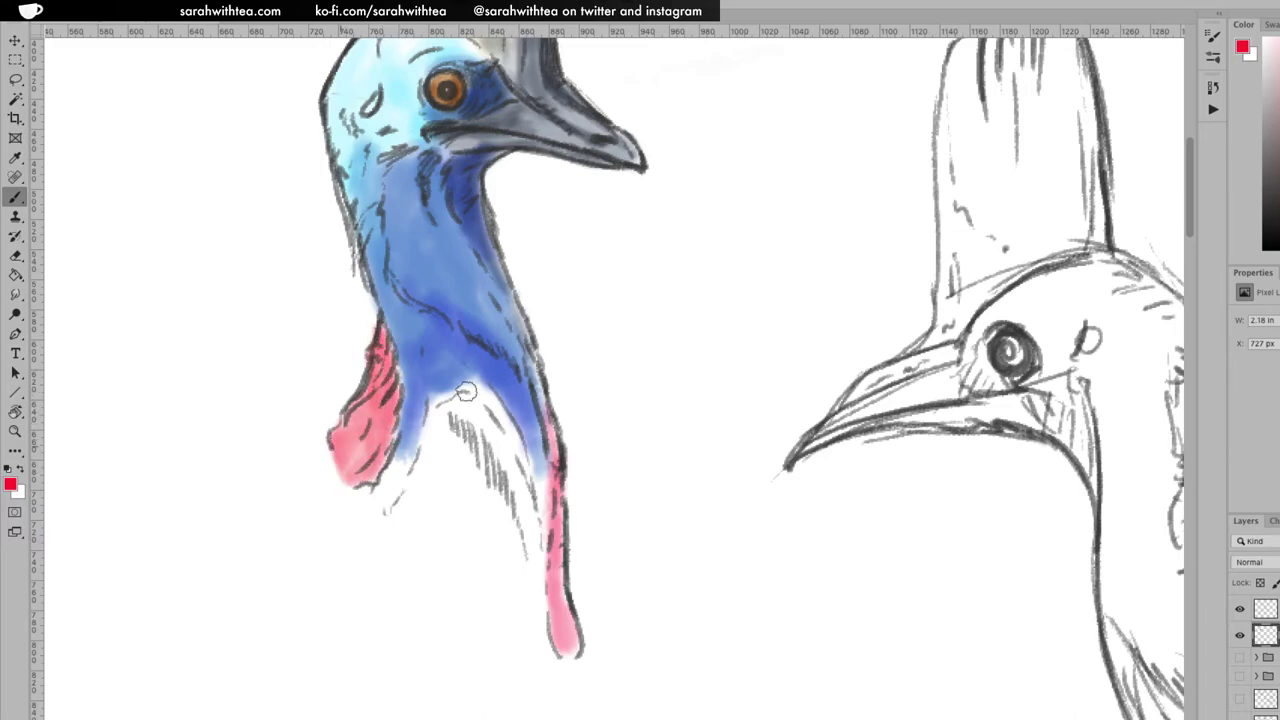
pyautogui.moveTo(398, 376); pyautogui.dragTo(384, 416)
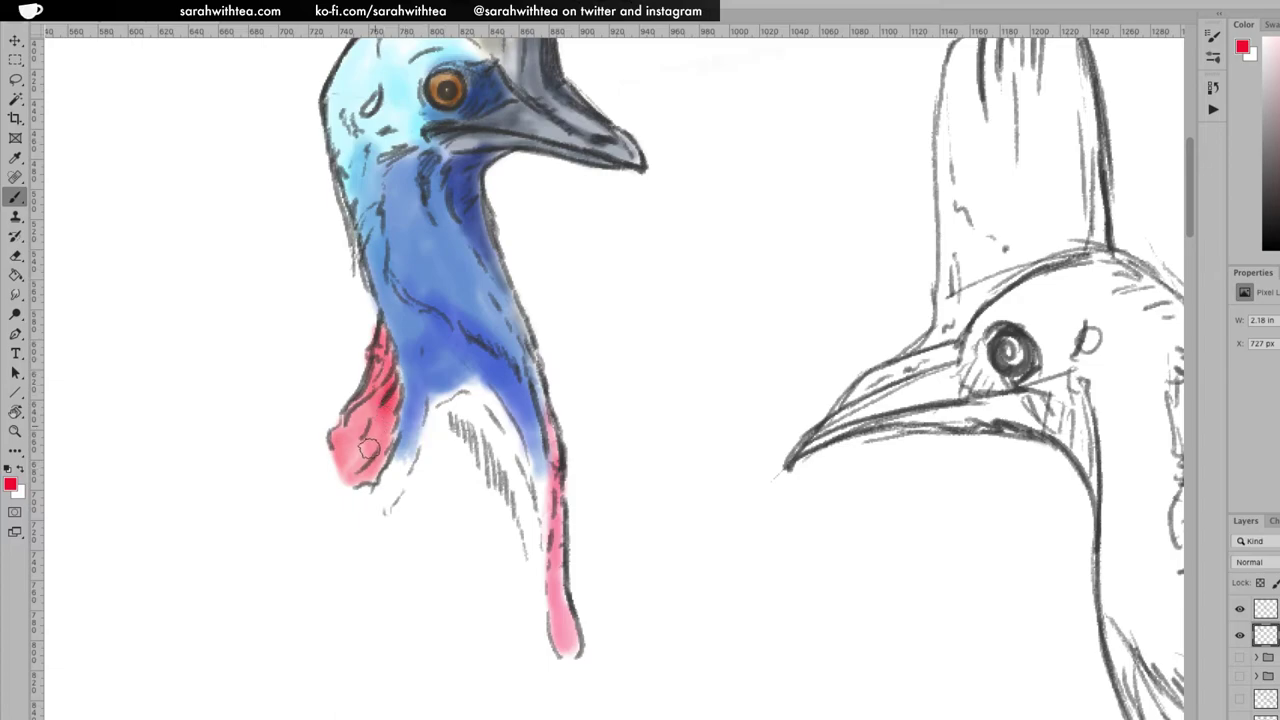
pyautogui.moveTo(553, 530)
pyautogui.mouseDown()
pyautogui.moveTo(563, 637)
pyautogui.moveTo(547, 392)
pyautogui.mouseUp()
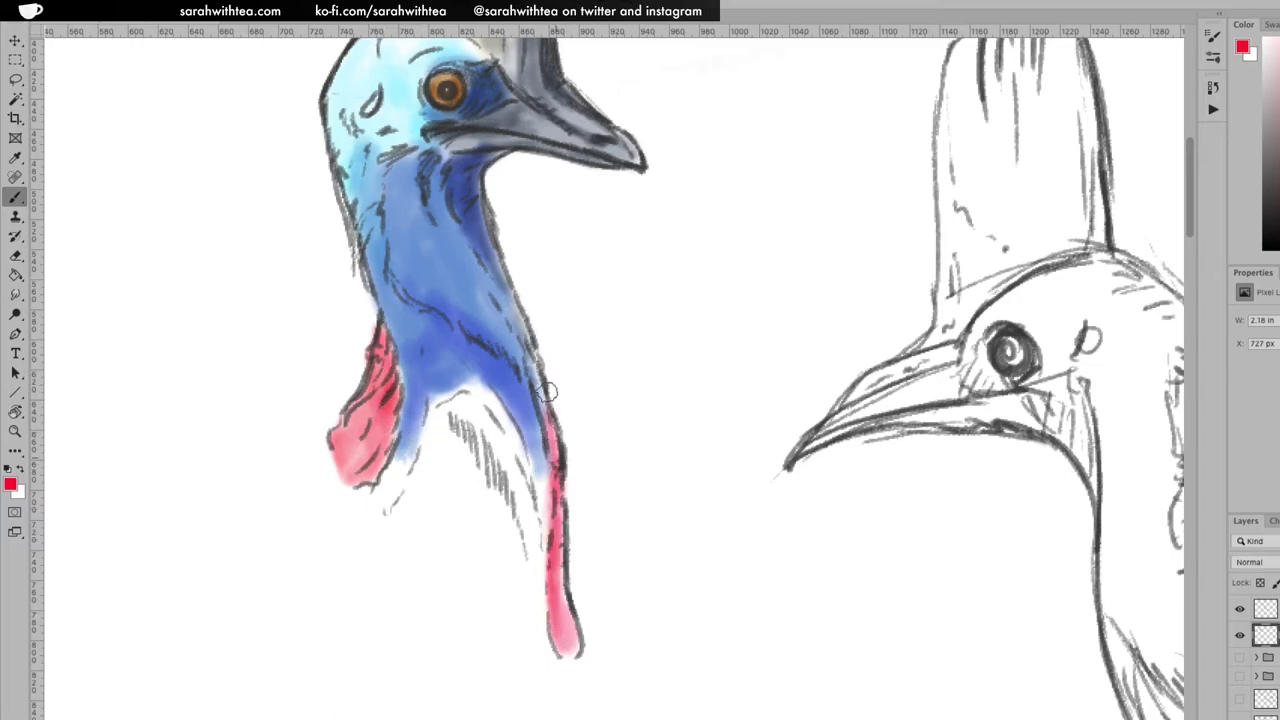
pyautogui.moveTo(554, 580); pyautogui.dragTo(558, 649)
# Layer orange-red over the rear neck patch and along the full length of the front wattle
pyautogui.moveTo(380, 428)
pyautogui.mouseDown()
pyautogui.moveTo(355, 449)
pyautogui.moveTo(385, 404)
pyautogui.moveTo(358, 452)
pyautogui.moveTo(381, 438)
pyautogui.moveTo(379, 449)
pyautogui.moveTo(355, 473)
pyautogui.moveTo(384, 329)
pyautogui.moveTo(383, 410)
pyautogui.moveTo(349, 444)
pyautogui.moveTo(386, 405)
pyautogui.moveTo(349, 443)
pyautogui.moveTo(351, 475)
pyautogui.mouseUp()
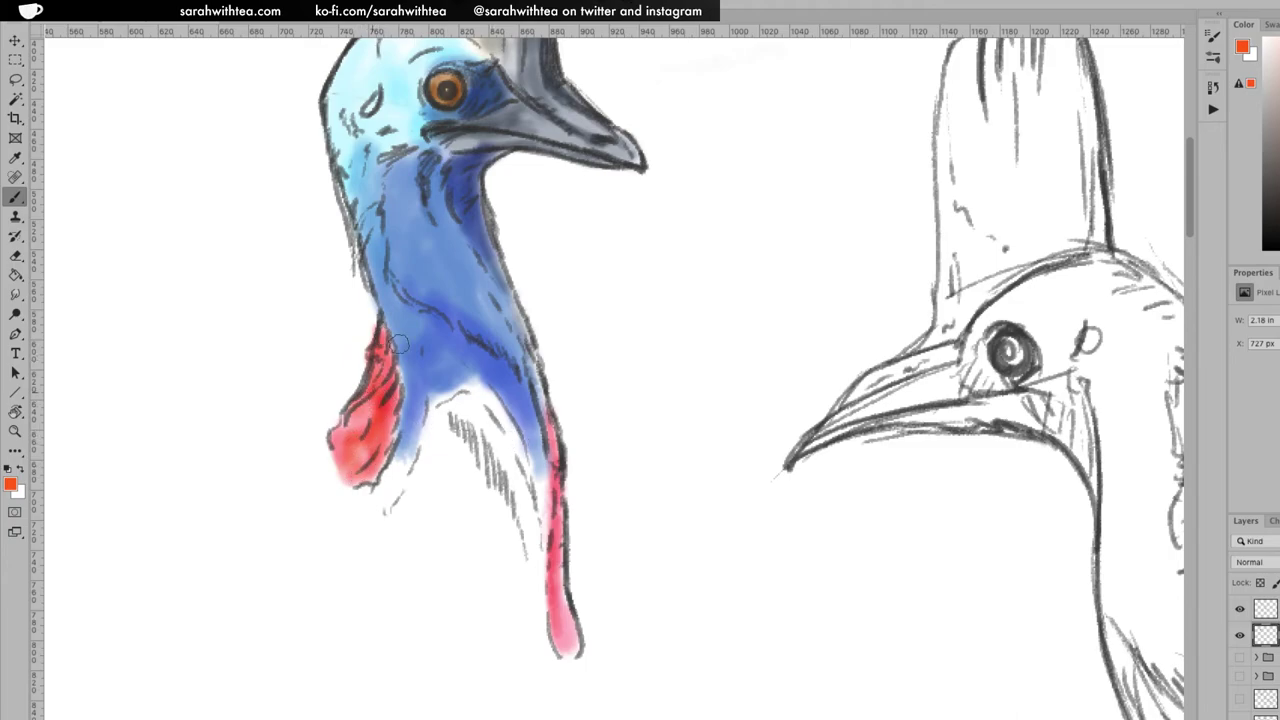
pyautogui.moveTo(570, 655)
pyautogui.mouseDown()
pyautogui.moveTo(557, 610)
pyautogui.moveTo(563, 645)
pyautogui.moveTo(567, 625)
pyautogui.moveTo(579, 649)
pyautogui.moveTo(556, 580)
pyautogui.mouseUp()
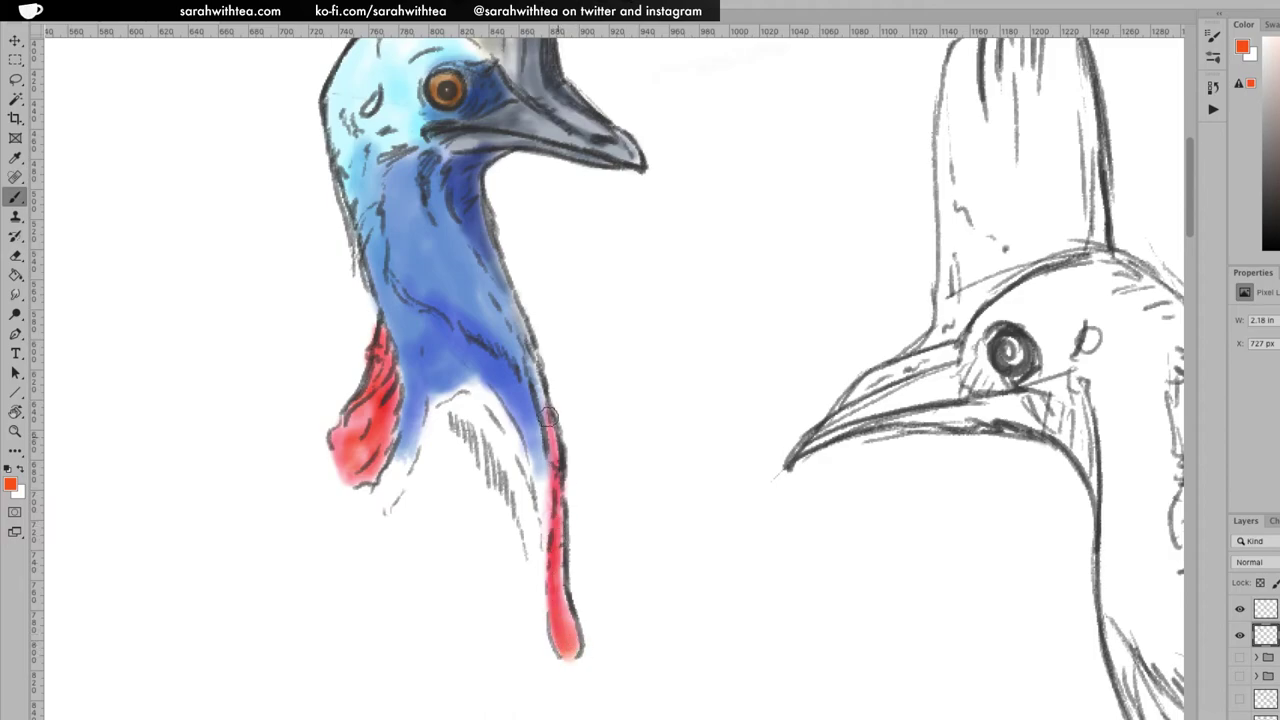
pyautogui.moveTo(543, 394)
pyautogui.mouseDown()
pyautogui.moveTo(534, 357)
pyautogui.moveTo(550, 480)
pyautogui.mouseUp()
pyautogui.moveTo(549, 550); pyautogui.dragTo(550, 470)
pyautogui.moveTo(565, 543); pyautogui.dragTo(562, 622)
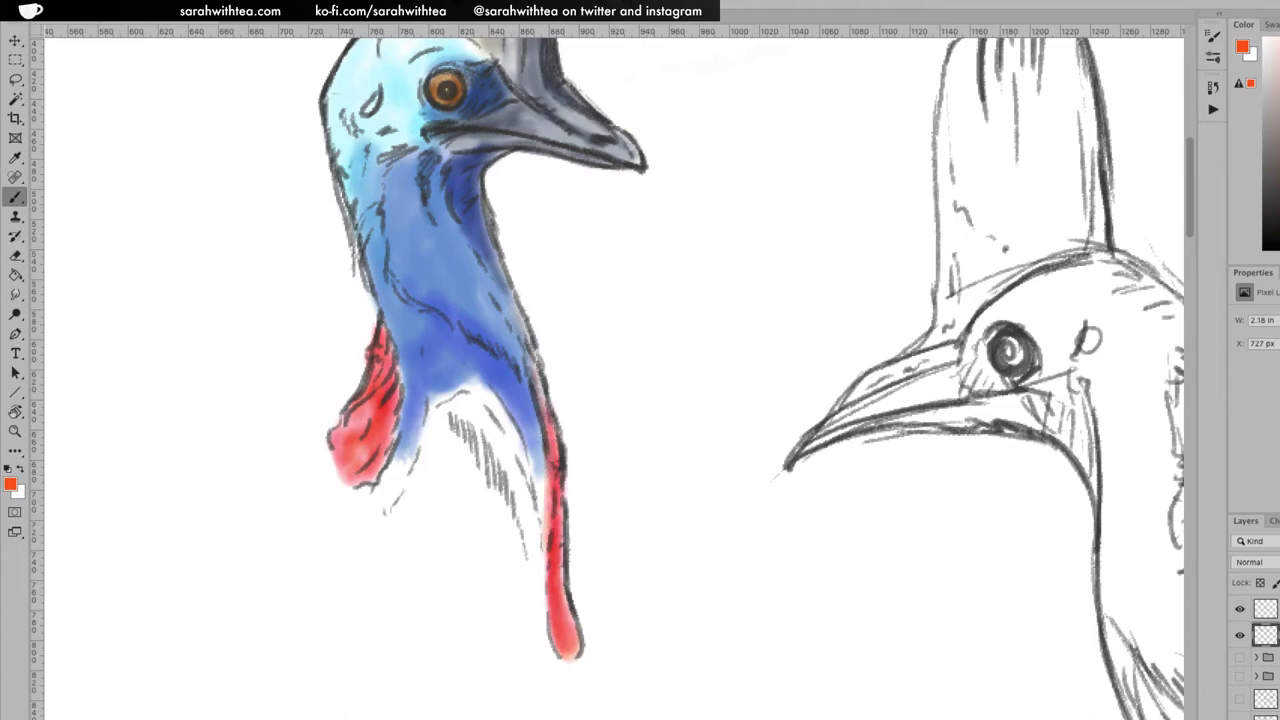
pyautogui.moveTo(651, 715)
pyautogui.press('z')
pyautogui.keyDown('alt'); pyautogui.click(631, 391); pyautogui.keyUp('alt')
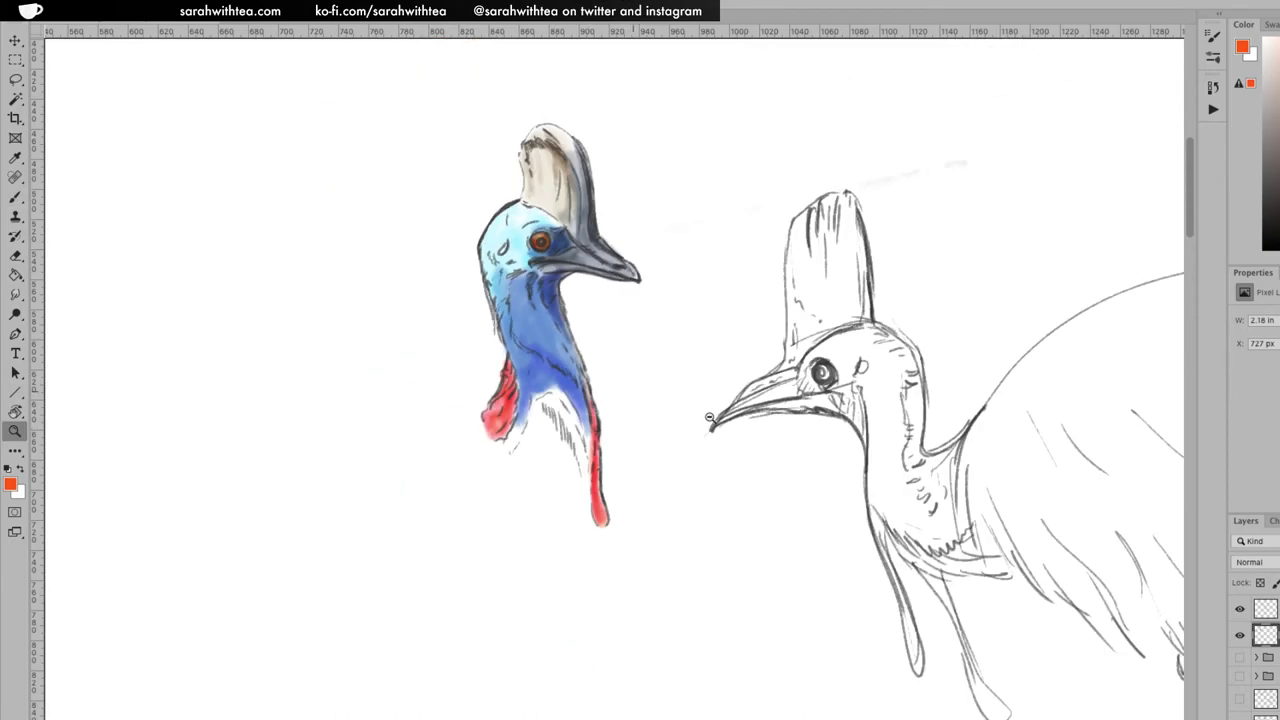
pyautogui.press('space')
pyautogui.moveTo(723, 455); pyautogui.dragTo(494, 457)
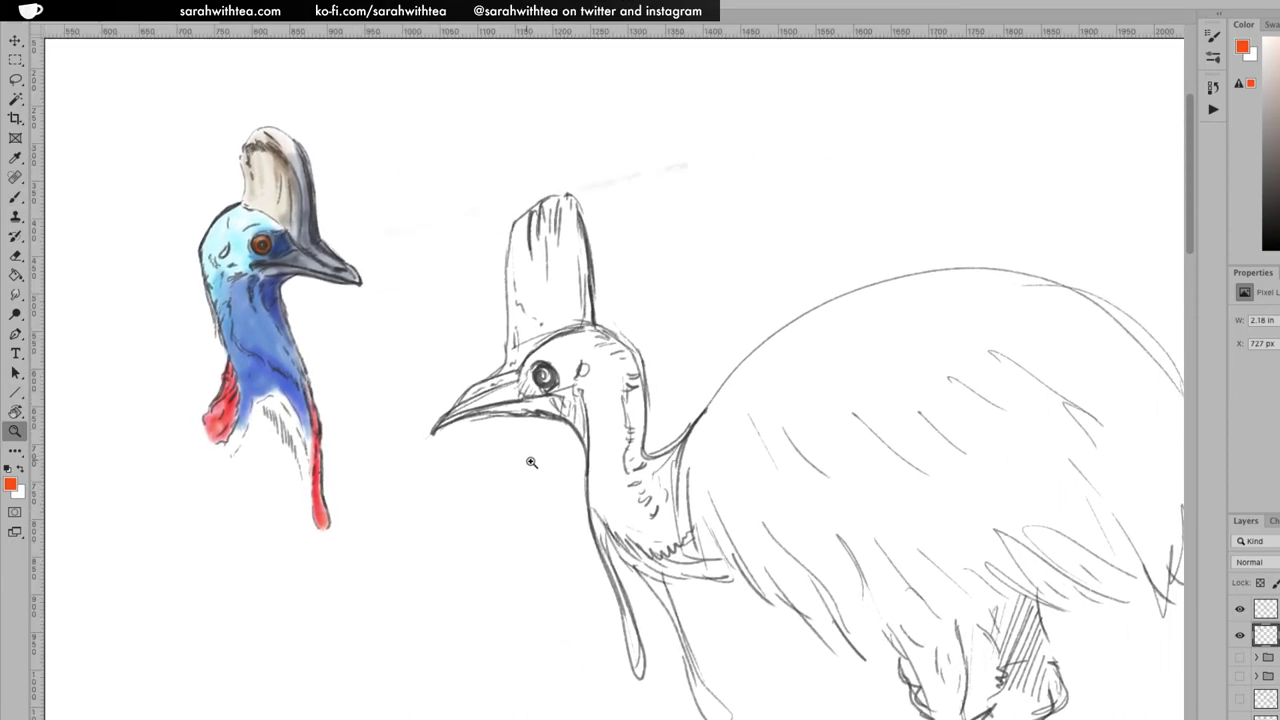
# On the full-body cassowary's sketch layer, erase the overshooting tip of the beak
pyautogui.click(1265, 609)
pyautogui.press('e')
pyautogui.moveTo(432, 434)
pyautogui.mouseDown()
pyautogui.moveTo(437, 411)
pyautogui.moveTo(440, 432)
pyautogui.mouseUp()
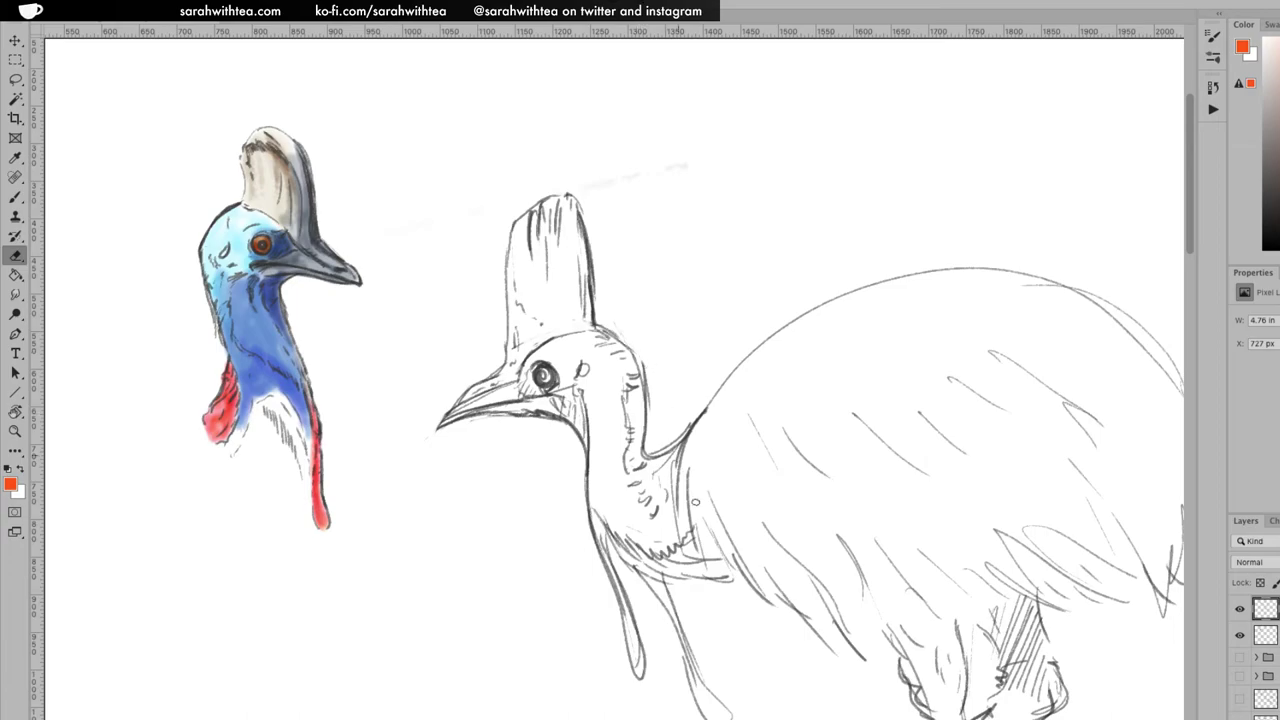
# Erase the faint stray guideline beside the full-body cassowary's casque, working on the layer that holds it
pyautogui.press('z')
pyautogui.keyDown('alt'); pyautogui.click(752, 465); pyautogui.keyUp('alt')
pyautogui.keyDown('alt'); pyautogui.click(765, 479); pyautogui.keyUp('alt')
pyautogui.keyDown('alt'); pyautogui.click(767, 483); pyautogui.keyUp('alt')
pyautogui.click(711, 329)
pyautogui.click(712, 329)
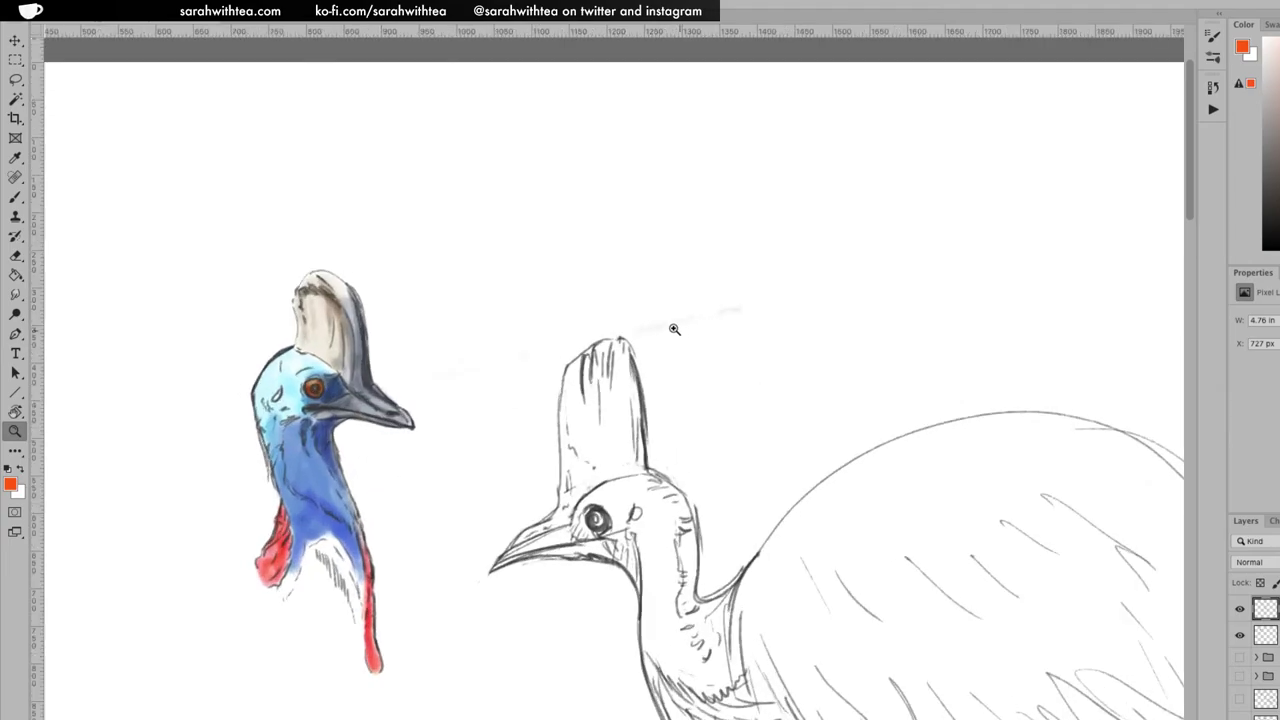
pyautogui.press('e')
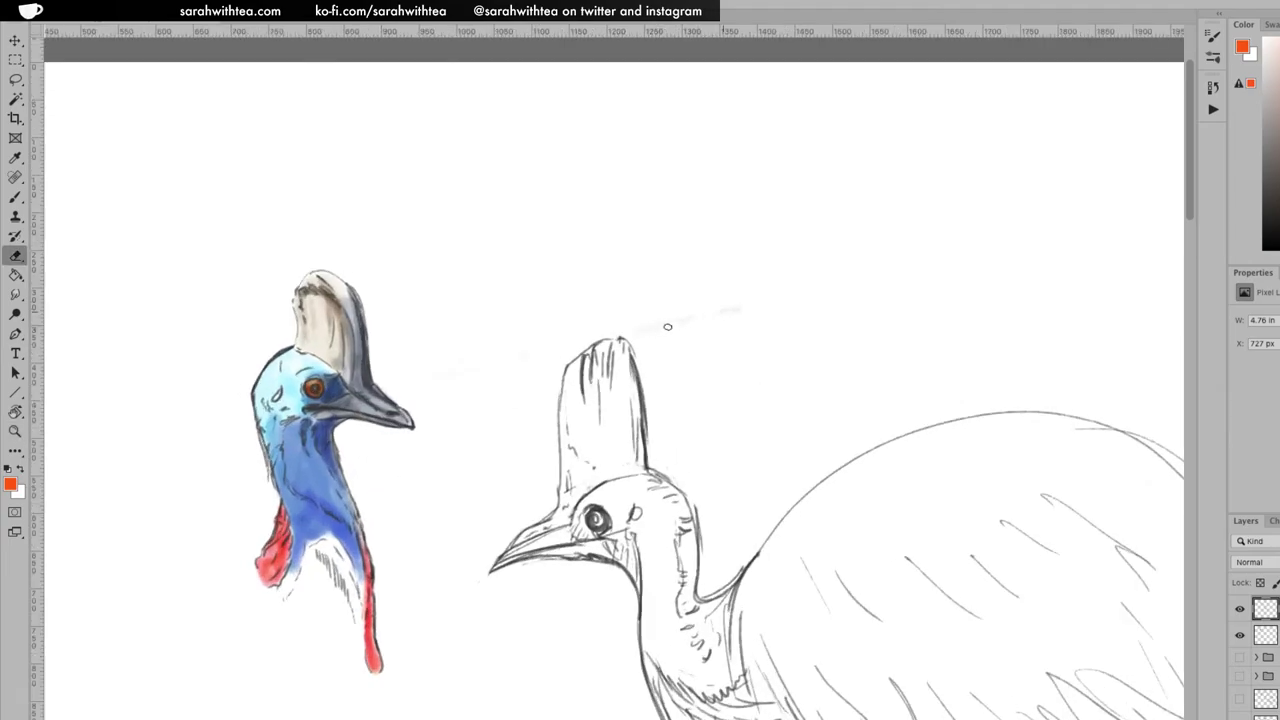
pyautogui.press('v')
pyautogui.click(1265, 635)
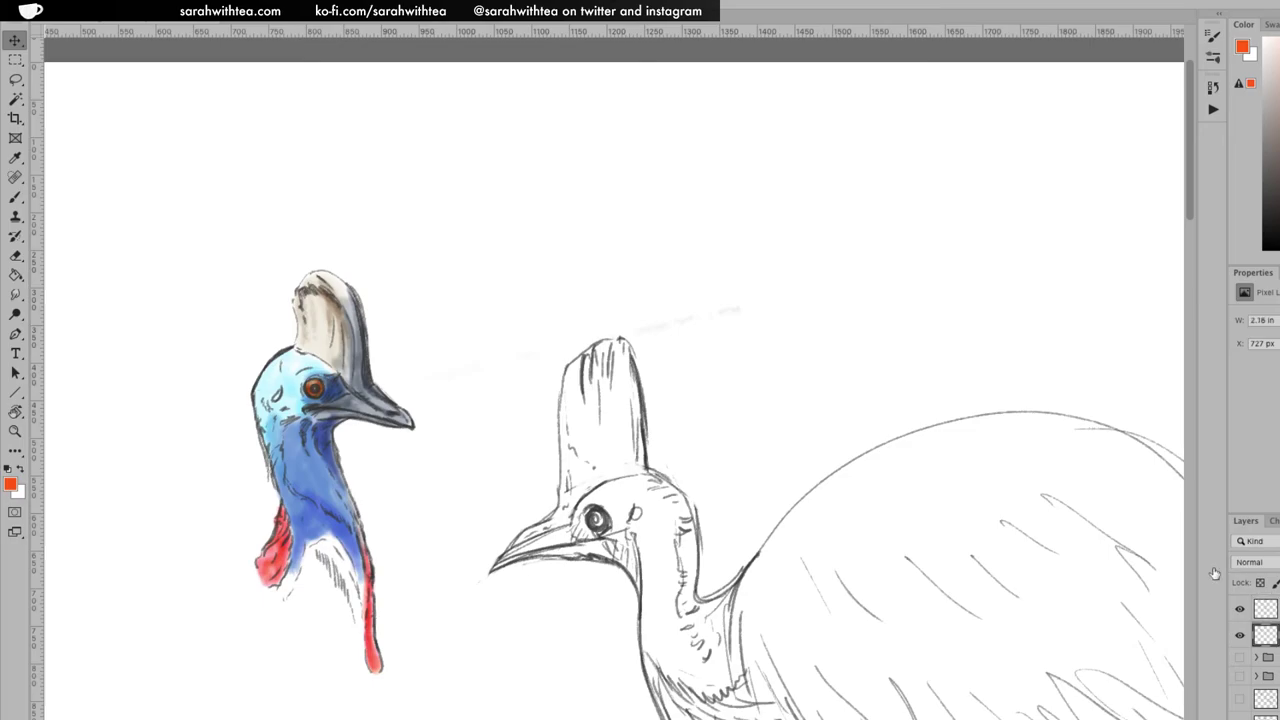
pyautogui.press('e')
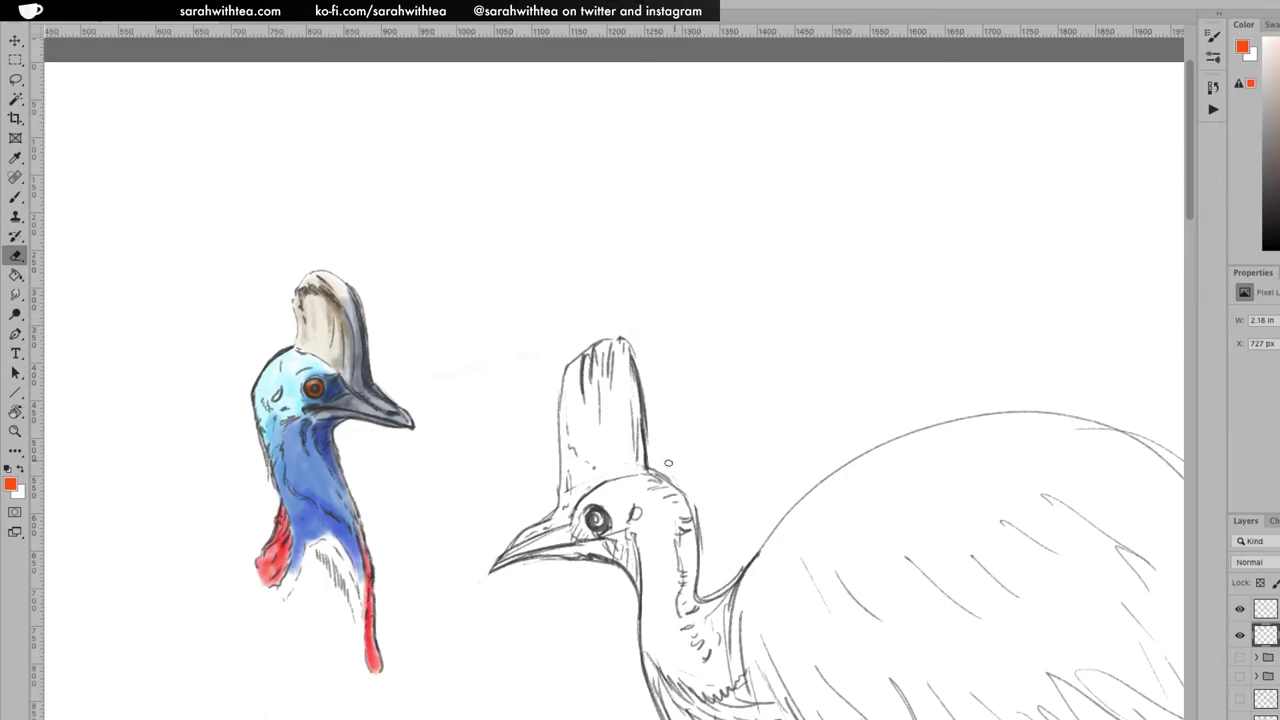
# Examine the colored cassowary head and the full-body sketch together at several magnifications
pyautogui.press('z')
pyautogui.keyDown('alt'); pyautogui.click(775, 455); pyautogui.keyUp('alt')
pyautogui.keyDown('alt'); pyautogui.click(775, 462); pyautogui.keyUp('alt')
pyautogui.keyDown('alt'); pyautogui.click(790, 475); pyautogui.keyUp('alt')
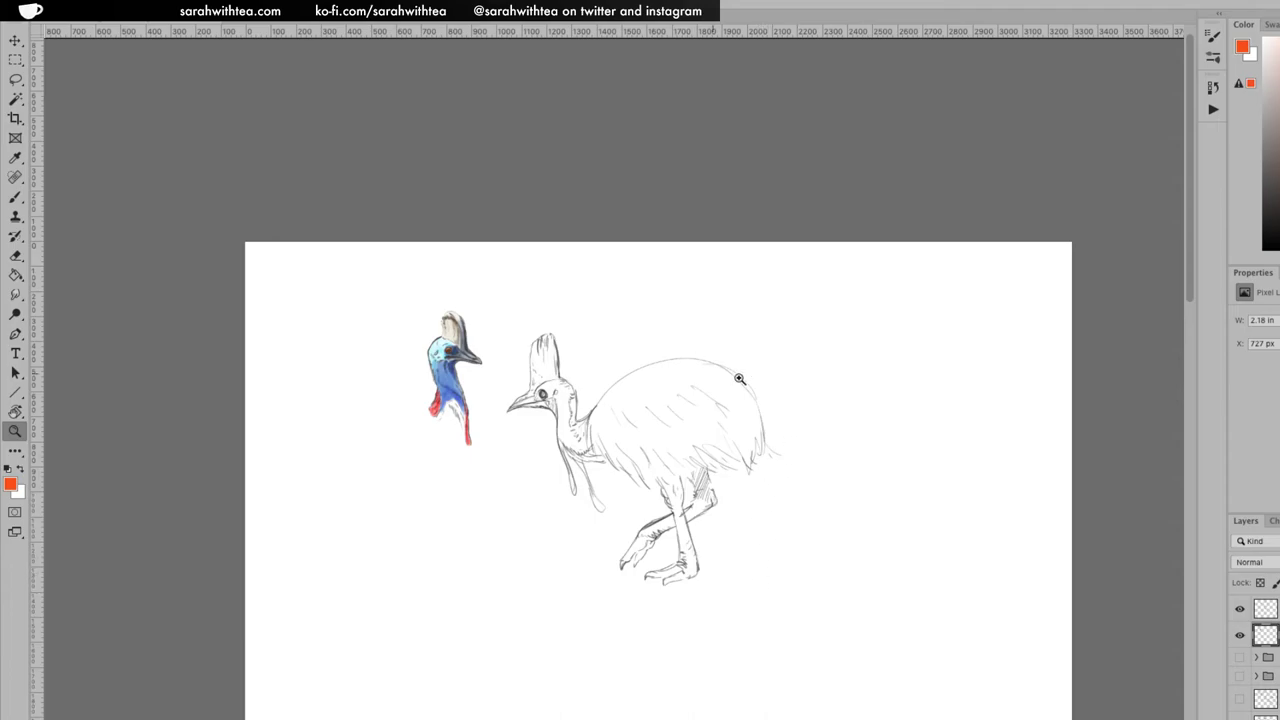
pyautogui.click(672, 470)
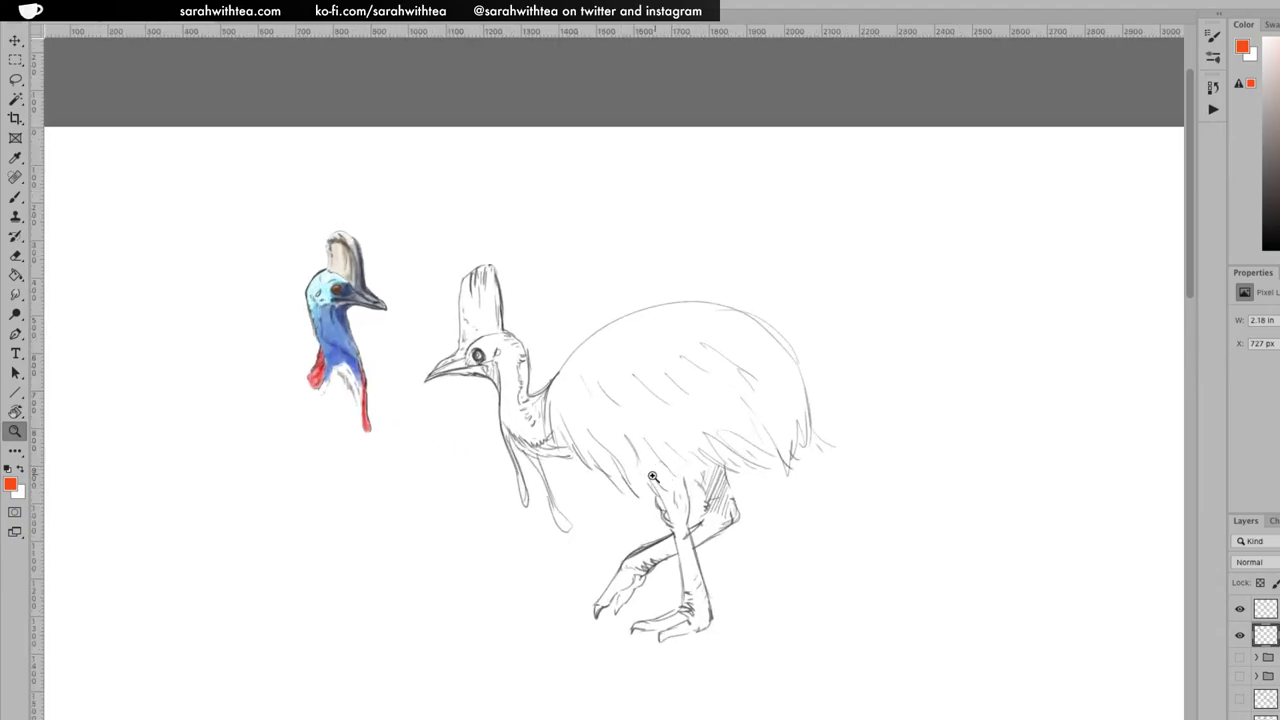
pyautogui.click(593, 507)
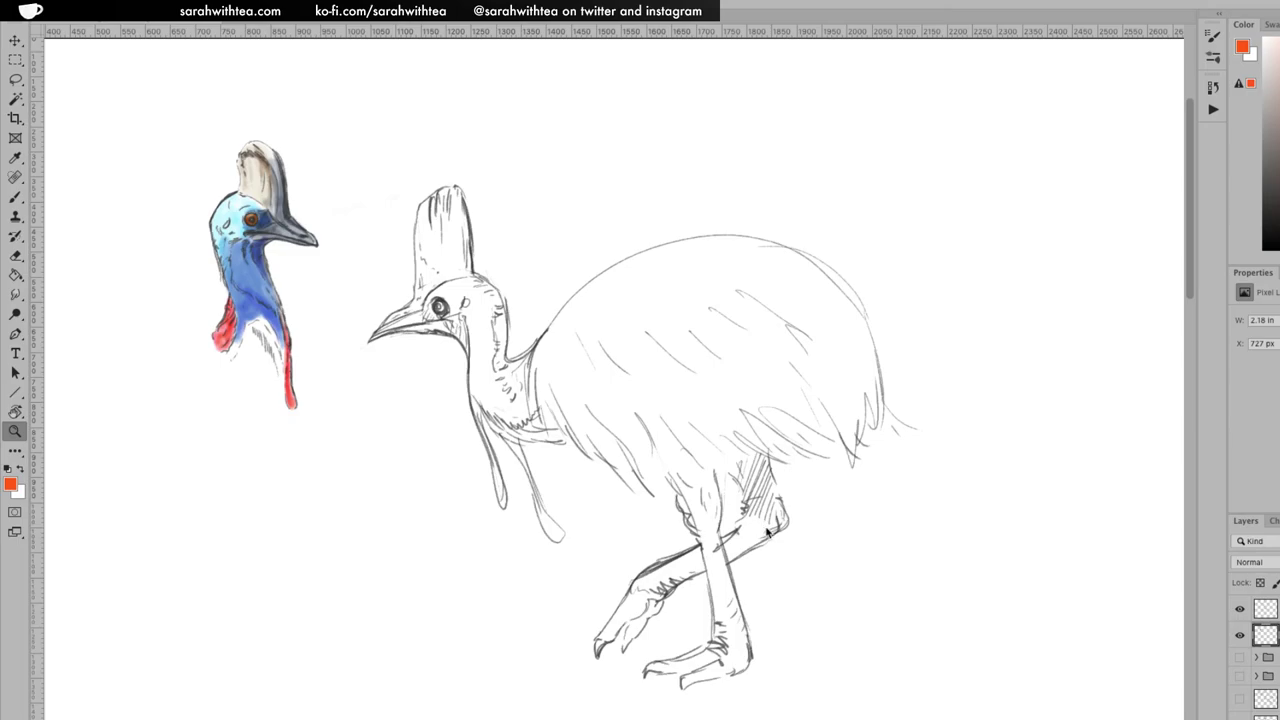
pyautogui.keyDown('alt'); pyautogui.click(776, 498); pyautogui.keyUp('alt')
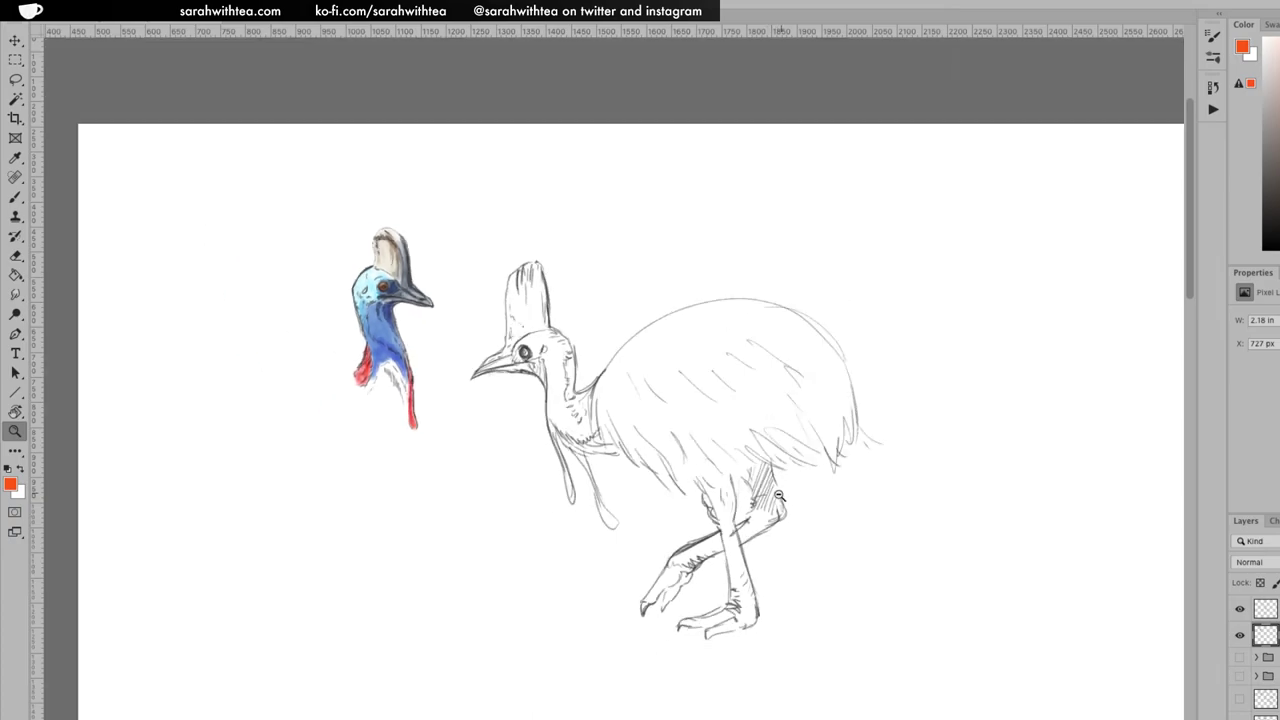
pyautogui.keyDown('alt'); pyautogui.click(780, 498); pyautogui.keyUp('alt')
pyautogui.keyDown('alt'); pyautogui.click(774, 506); pyautogui.keyUp('alt')
pyautogui.press('v')
pyautogui.rightClick(641, 369)
pyautogui.click(636, 376)
pyautogui.hotkey('ctrl', 'g')
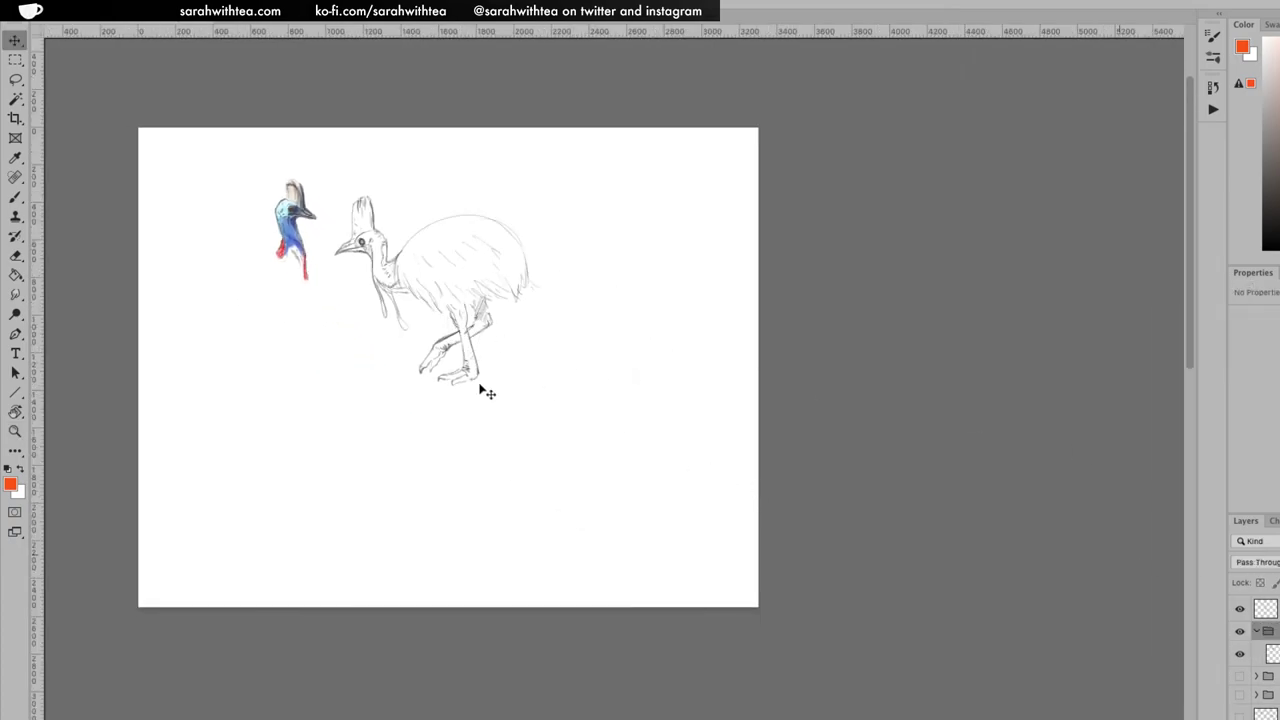
pyautogui.moveTo(468, 378); pyautogui.dragTo(410, 335)
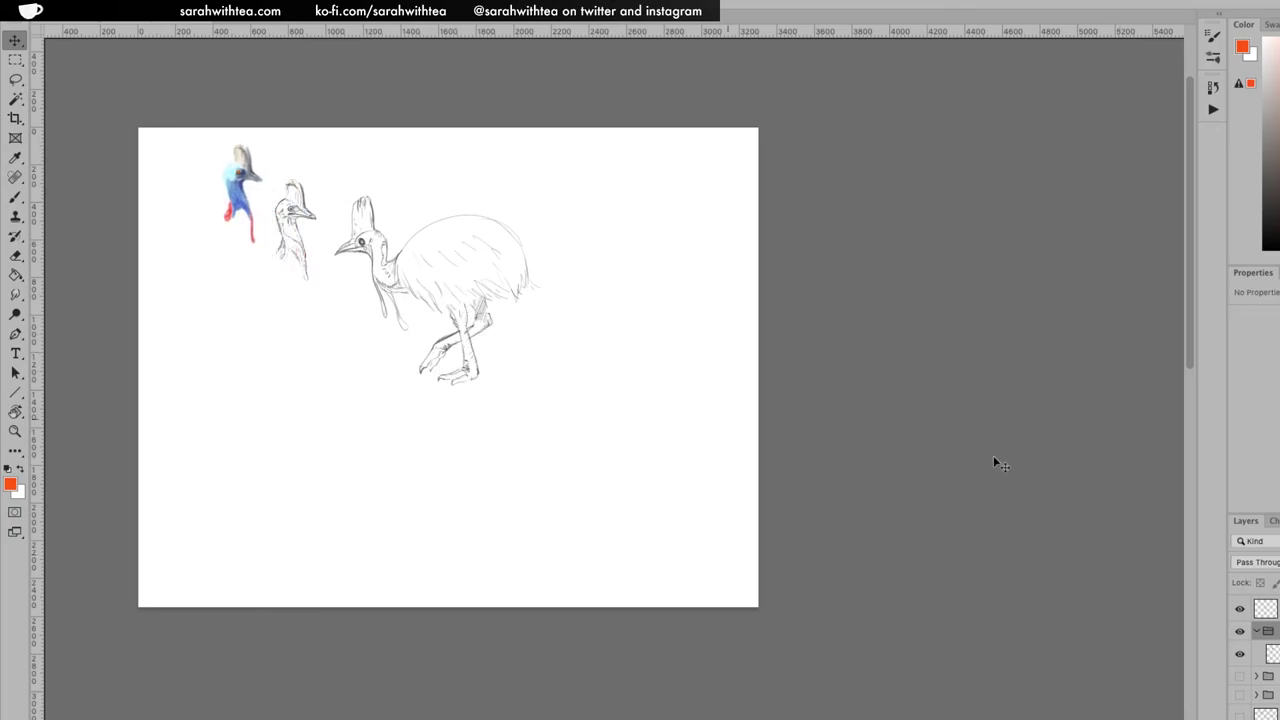
pyautogui.hotkey('ctrl', 'z')
pyautogui.hotkey('ctrl', 'z')
# Group the two cassowary layers, show the hoatzin group, and place the cassowaries below the hoatzins on the page's left side
pyautogui.keyDown('shift'); pyautogui.click(1268, 608); pyautogui.keyUp('shift')
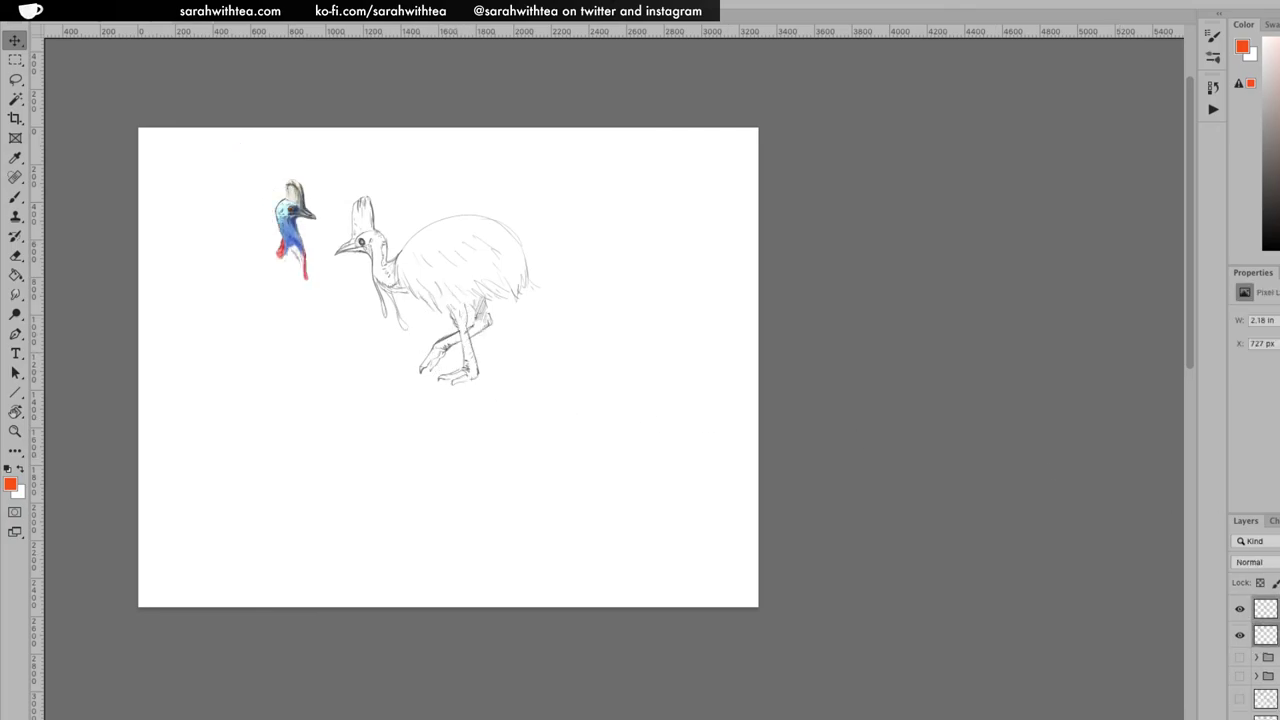
pyautogui.hotkey('ctrl', 'g')
pyautogui.moveTo(470, 368); pyautogui.dragTo(714, 309)
pyautogui.click(1240, 623)
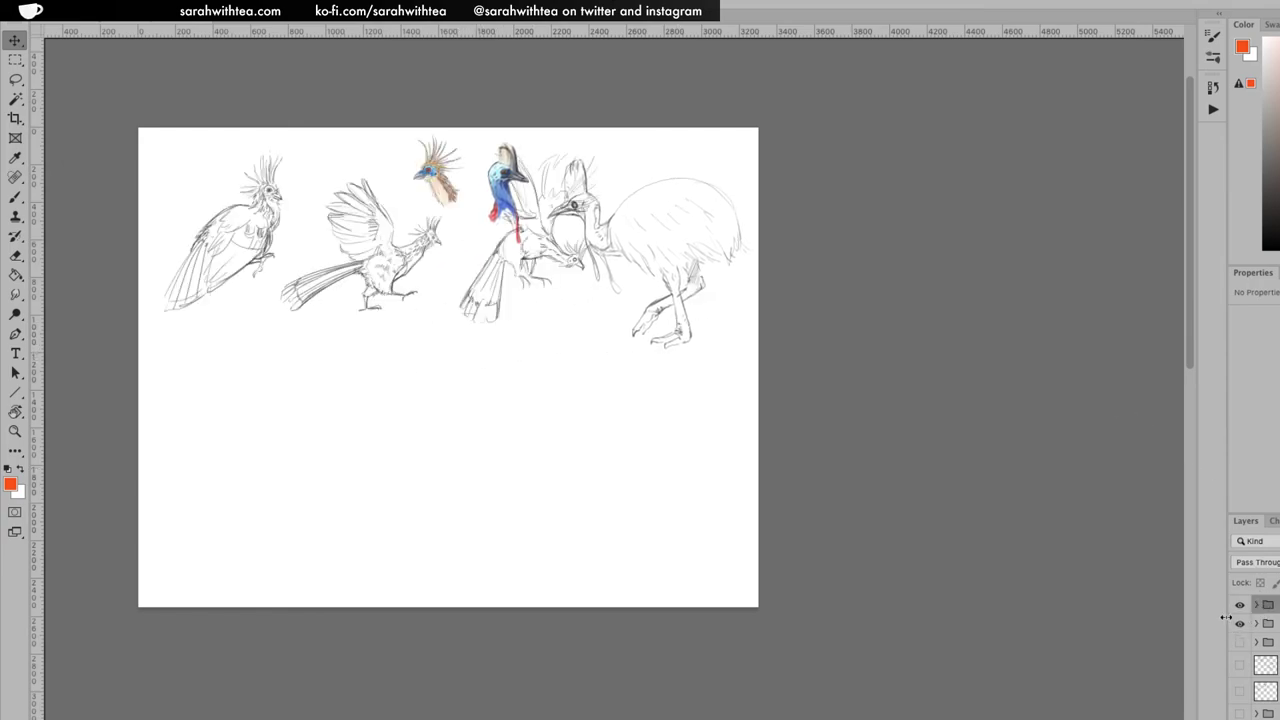
pyautogui.moveTo(471, 349)
pyautogui.mouseDown()
pyautogui.moveTo(483, 437)
pyautogui.moveTo(455, 484)
pyautogui.moveTo(280, 470)
pyautogui.moveTo(190, 482)
pyautogui.mouseUp()
# Show the hoopoe group and try placing its studies on the page's right side, below the flying hoatzin
pyautogui.click(1240, 642)
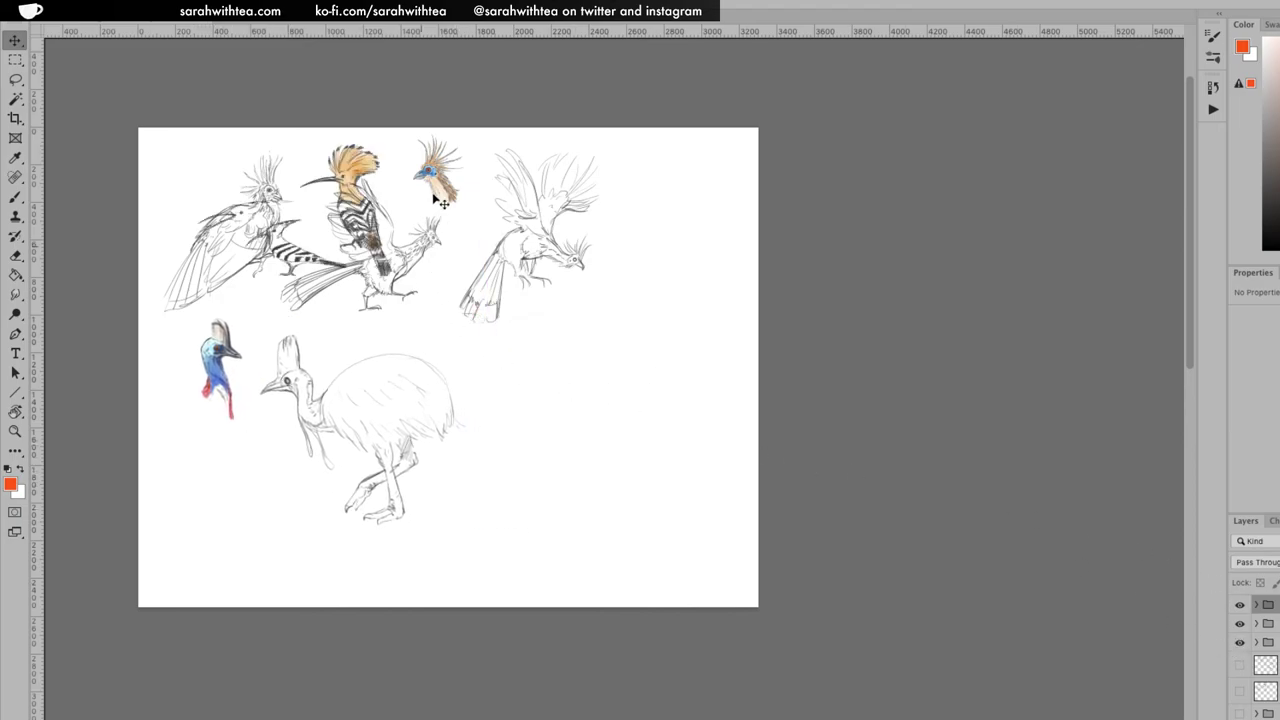
pyautogui.click(1268, 642)
pyautogui.moveTo(357, 186)
pyautogui.mouseDown()
pyautogui.moveTo(481, 232)
pyautogui.moveTo(604, 344)
pyautogui.moveTo(680, 290)
pyautogui.mouseUp()
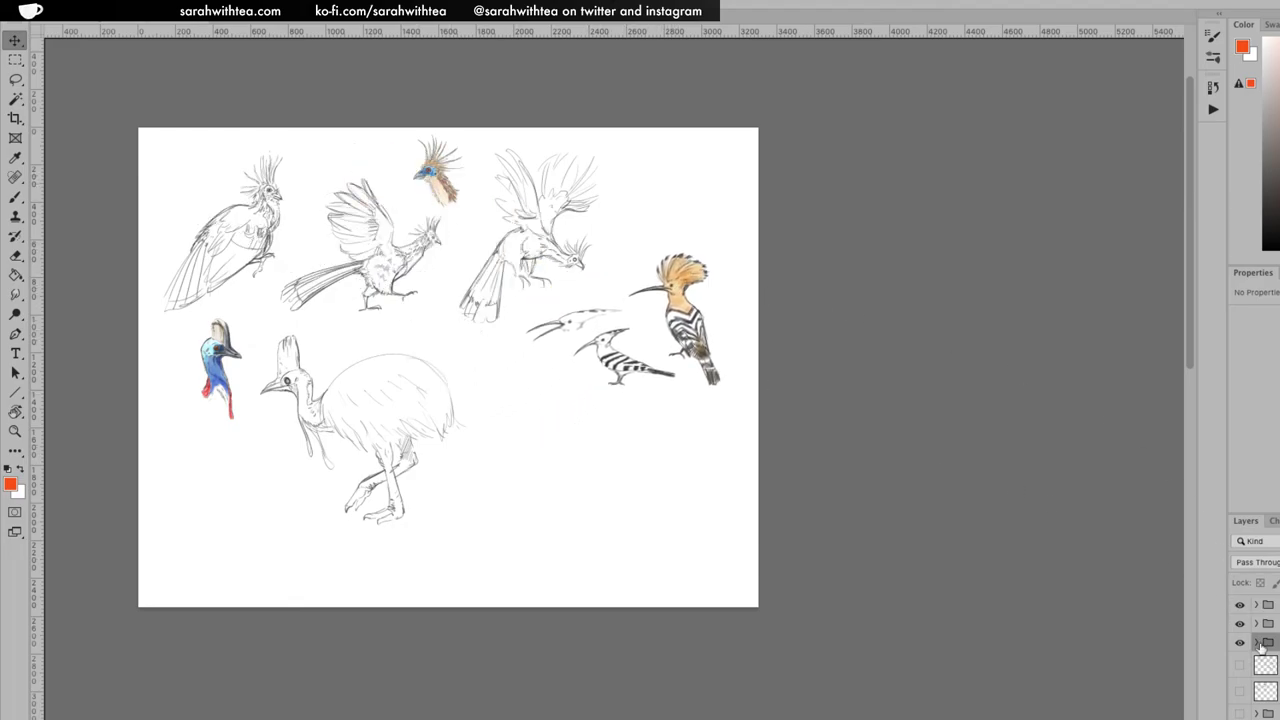
# Show only the secretary bird layer, hiding the other studies, and shift its sketches slightly left and down on the page
pyautogui.click(1240, 665)
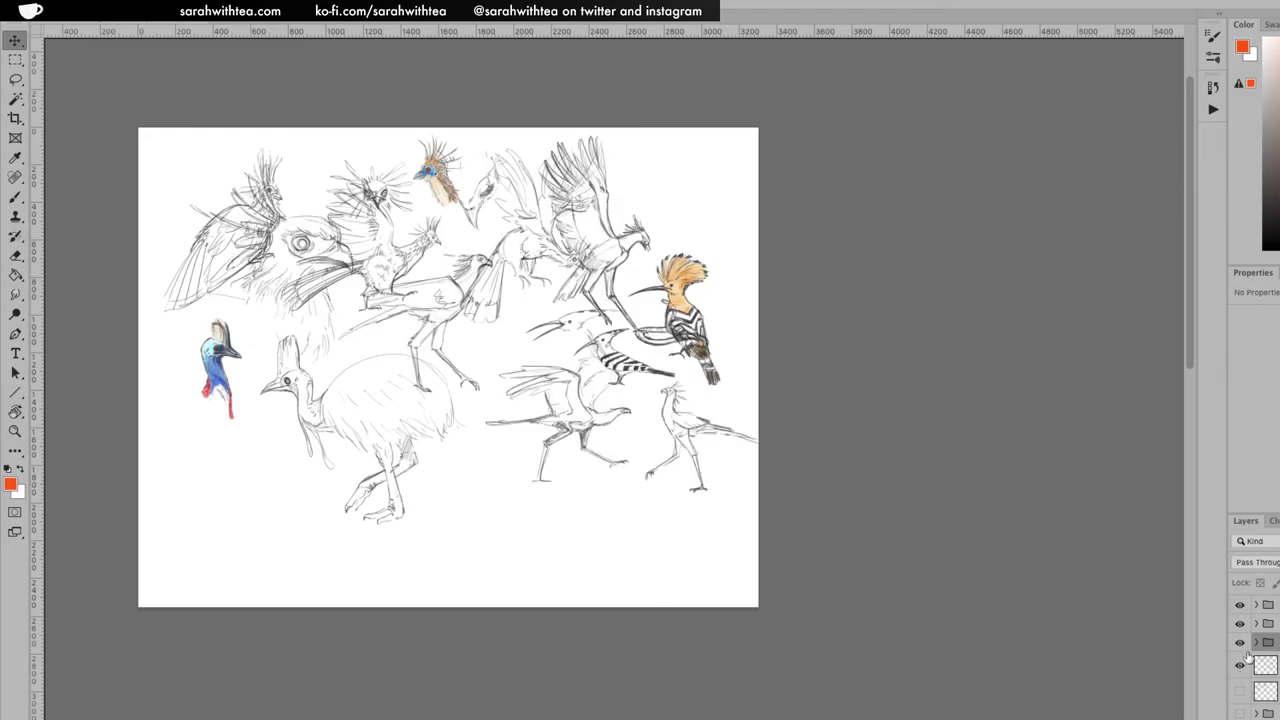
pyautogui.click(1240, 692)
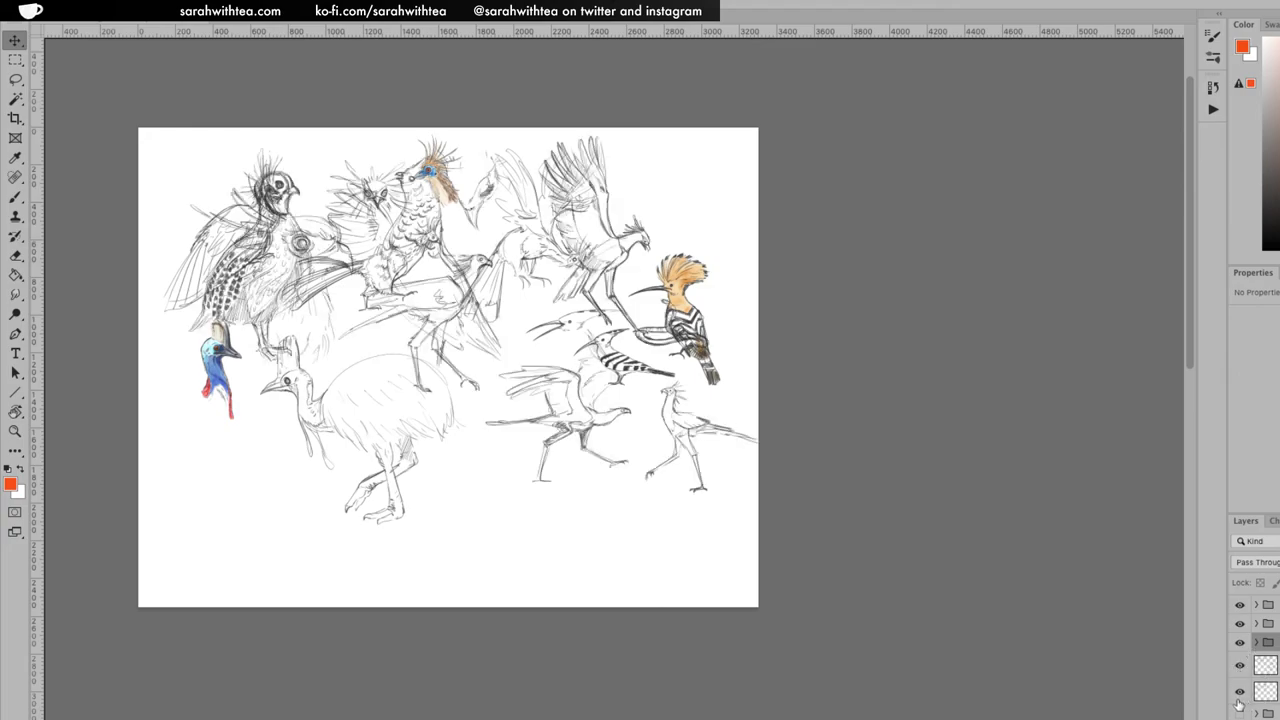
pyautogui.click(1239, 693)
pyautogui.moveTo(1239, 643); pyautogui.dragTo(1243, 590)
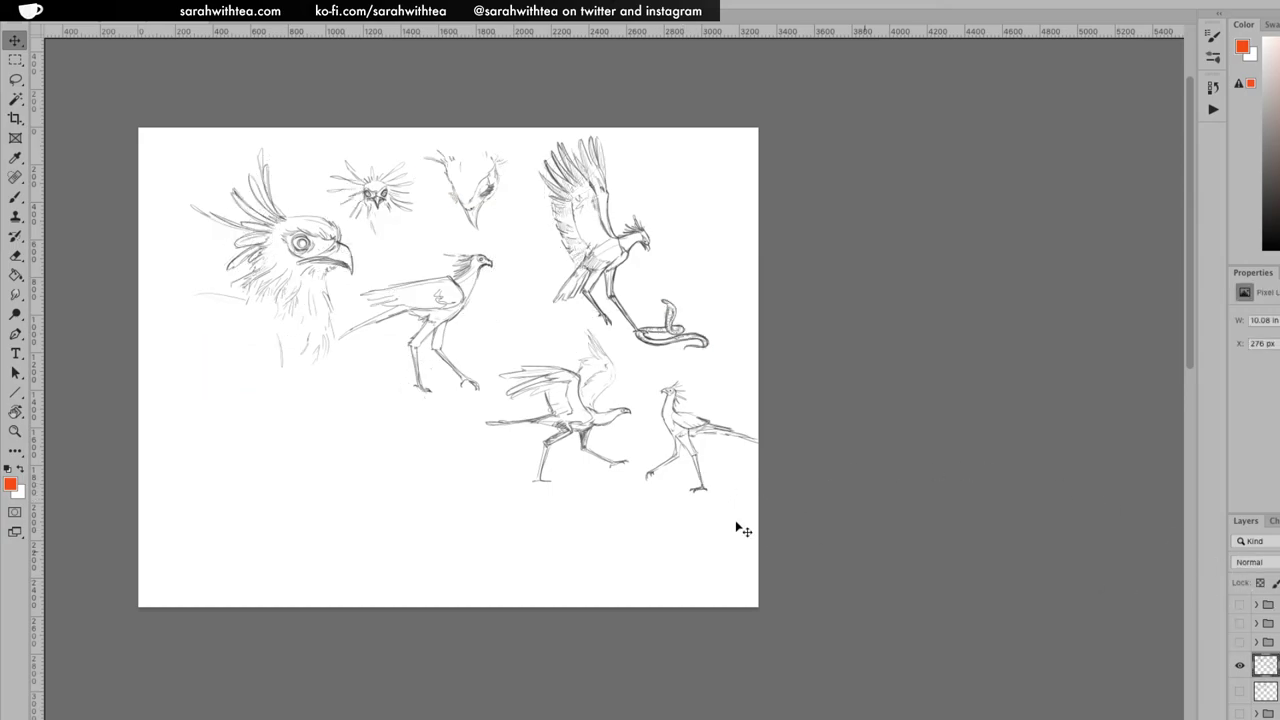
pyautogui.moveTo(694, 489); pyautogui.dragTo(656, 512)
# Extend the canvas downward and to the right with the Crop tool, to about 4935 px wide and 4826 px high
pyautogui.press('z')
pyautogui.keyDown('alt'); pyautogui.click(647, 495); pyautogui.keyUp('alt')
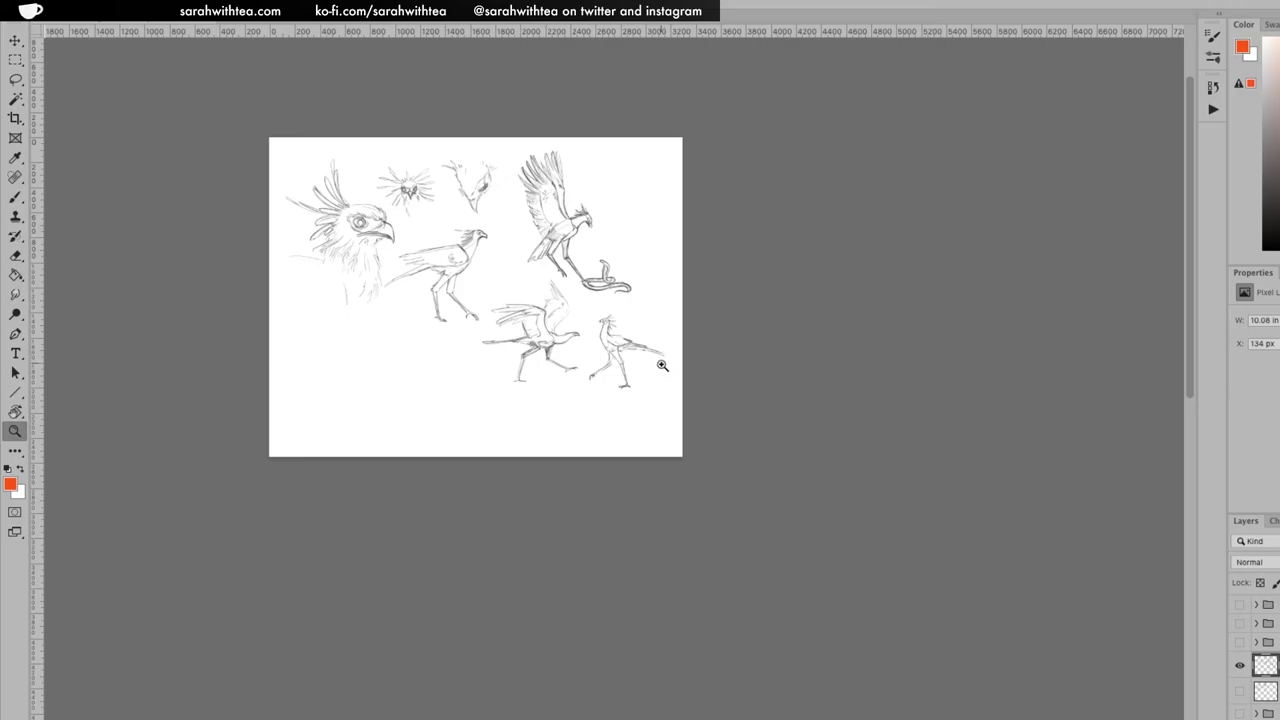
pyautogui.press('c')
pyautogui.moveTo(474, 454); pyautogui.dragTo(475, 582)
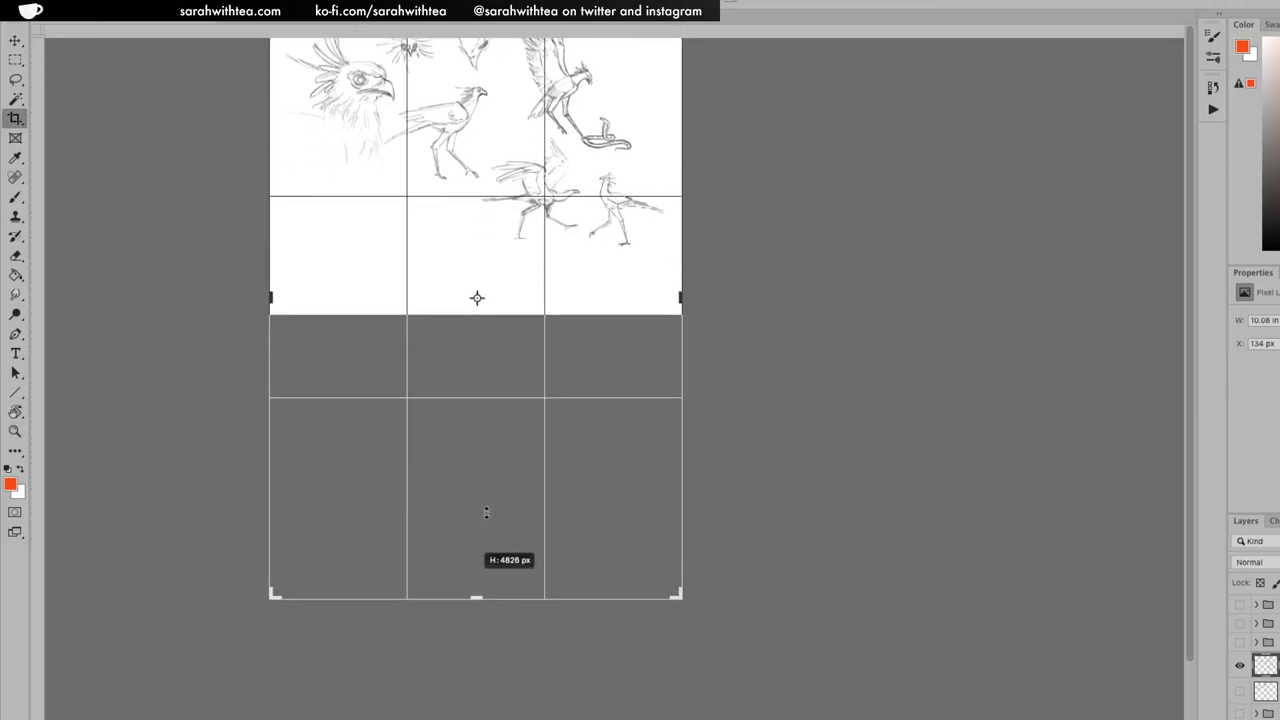
pyautogui.moveTo(823, 395); pyautogui.dragTo(934, 394)
pyautogui.doubleClick(848, 400)
pyautogui.hotkey('ctrl', 'alt', 'z')
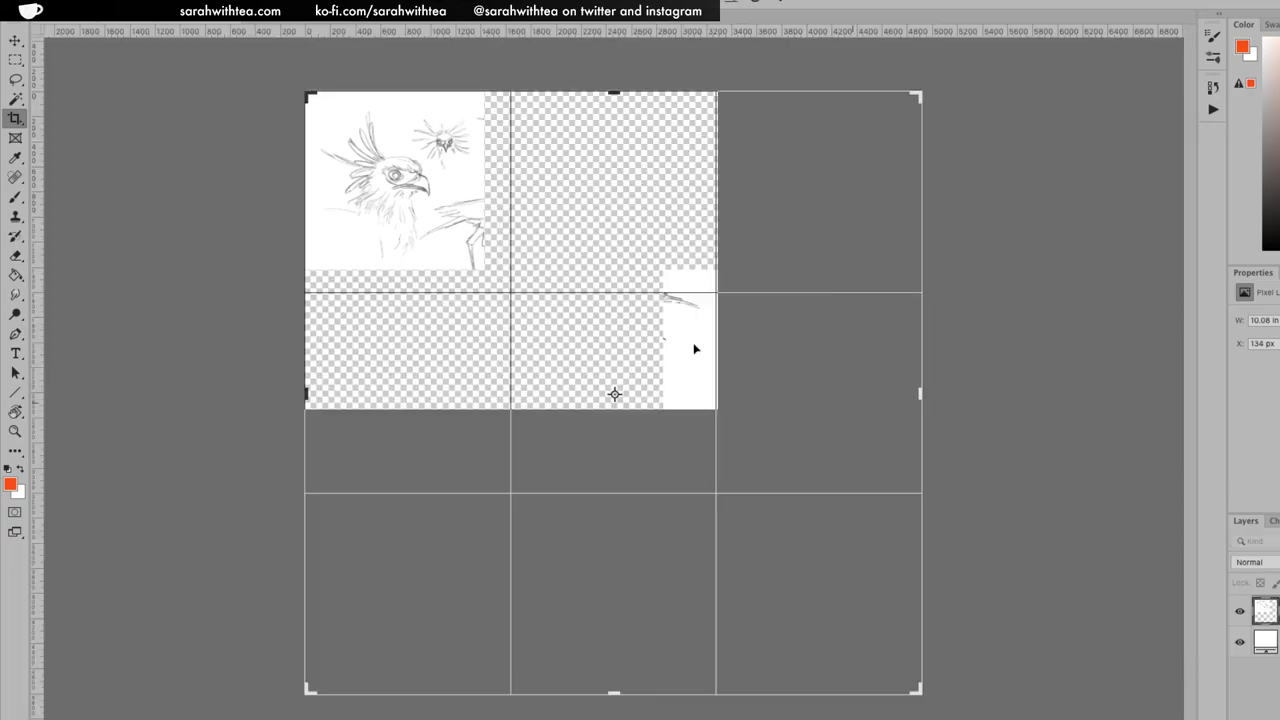
pyautogui.press('Escape')
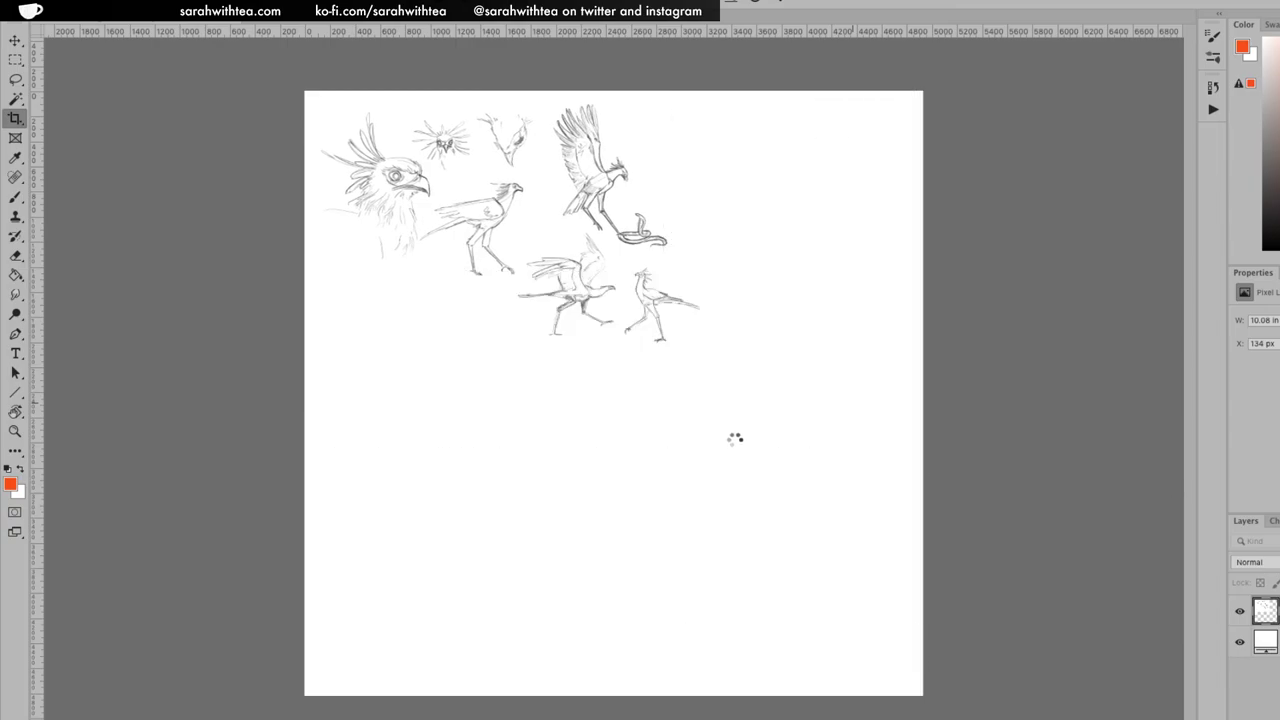
pyautogui.click(1240, 642)
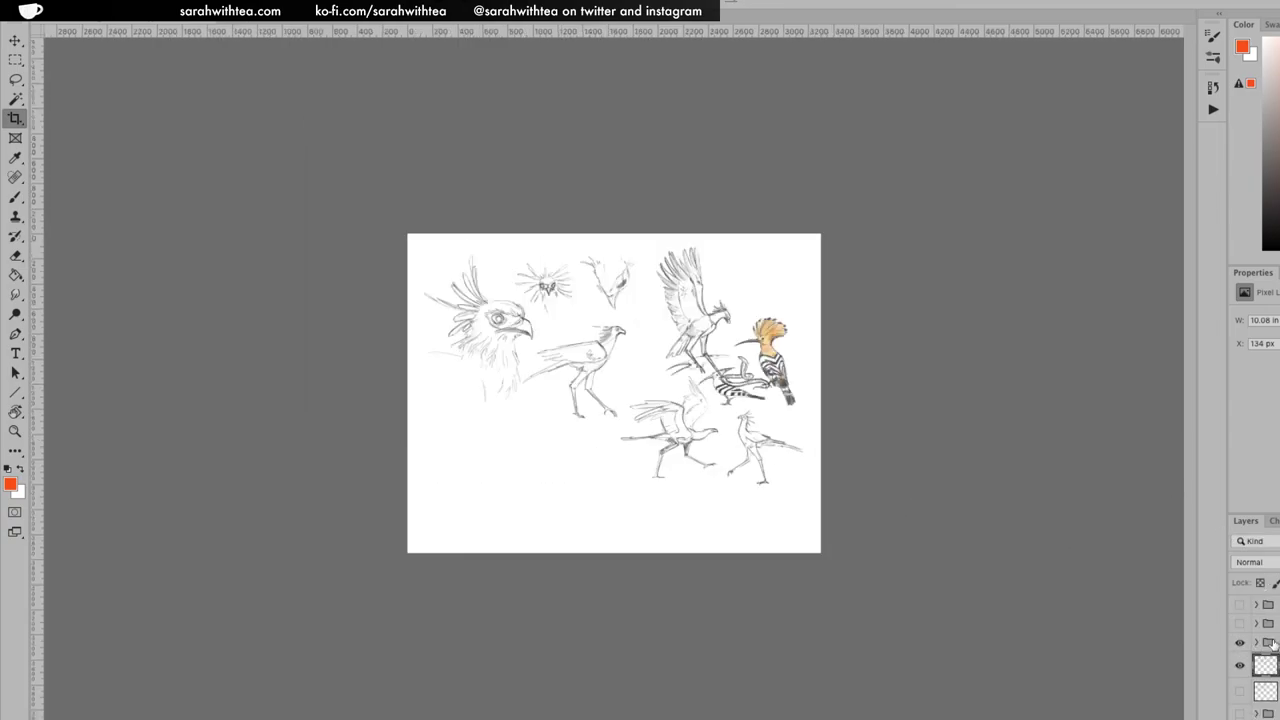
pyautogui.hotkey('ctrl', 'z')
pyautogui.hotkey('ctrl', 'z')
pyautogui.hotkey('ctrl', 'z')
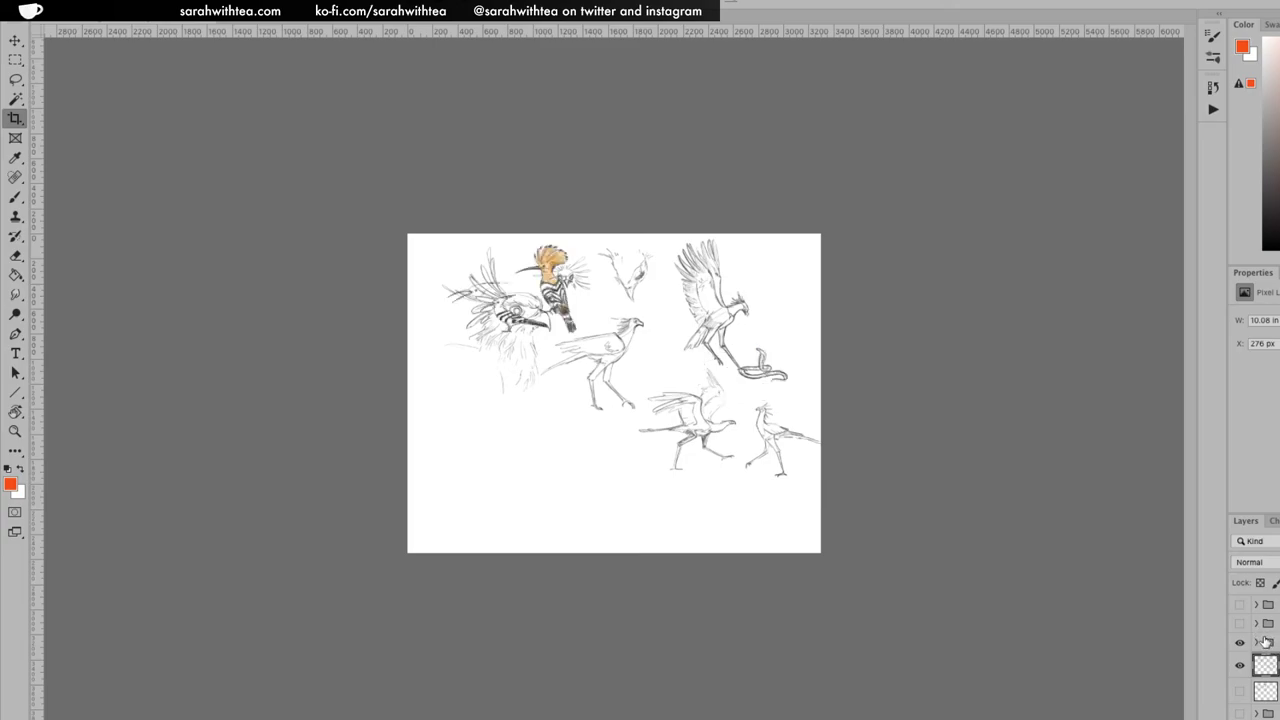
pyautogui.hotkey('ctrl', 'z')
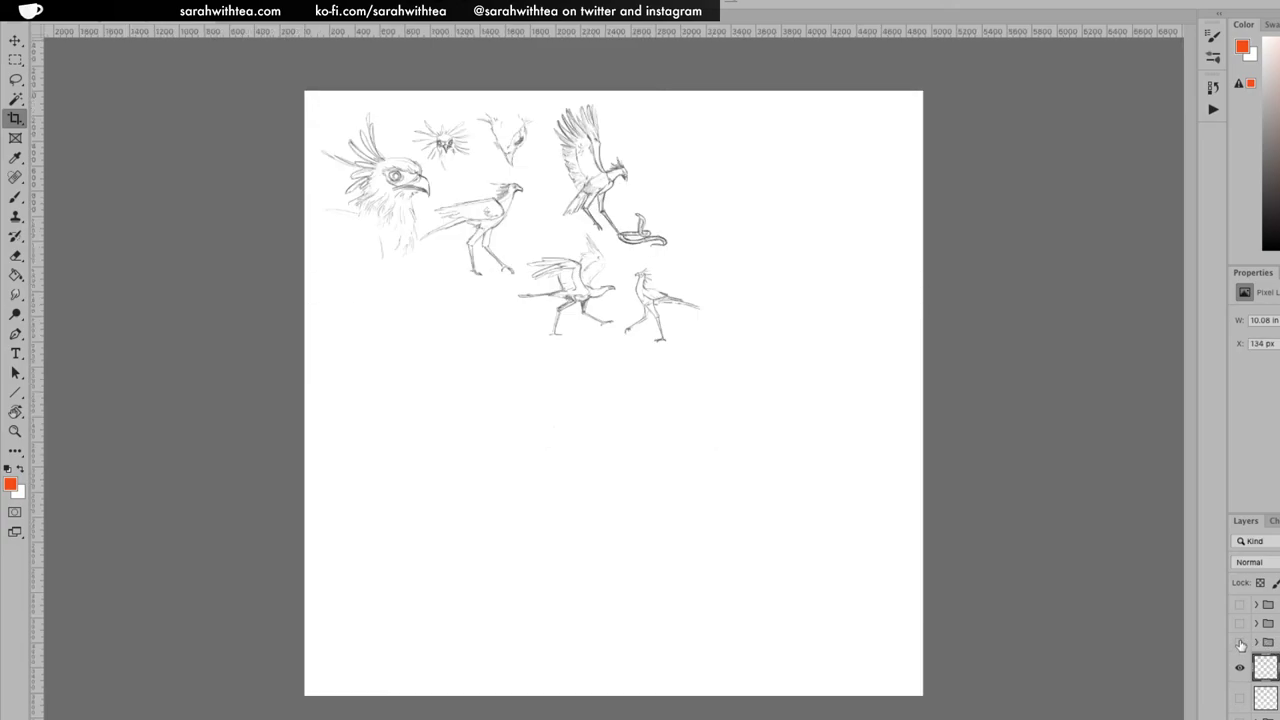
# Show the hoopoe group and move its studies into the upper-right corner of the enlarged canvas
pyautogui.click(1240, 642)
pyautogui.press('v')
pyautogui.moveTo(711, 242)
pyautogui.mouseDown()
pyautogui.moveTo(738, 236)
pyautogui.moveTo(774, 269)
pyautogui.moveTo(874, 246)
pyautogui.moveTo(665, 321)
pyautogui.mouseUp()
pyautogui.moveTo(668, 200)
pyautogui.mouseDown()
pyautogui.moveTo(754, 161)
pyautogui.moveTo(884, 135)
pyautogui.mouseUp()
# Move the secretary bird sketches right so they sit beside the hoopoes, leaving space at the canvas's upper left
pyautogui.click(607, 252)
pyautogui.moveTo(637, 244)
pyautogui.mouseDown()
pyautogui.moveTo(735, 220)
pyautogui.moveTo(763, 186)
pyautogui.mouseUp()
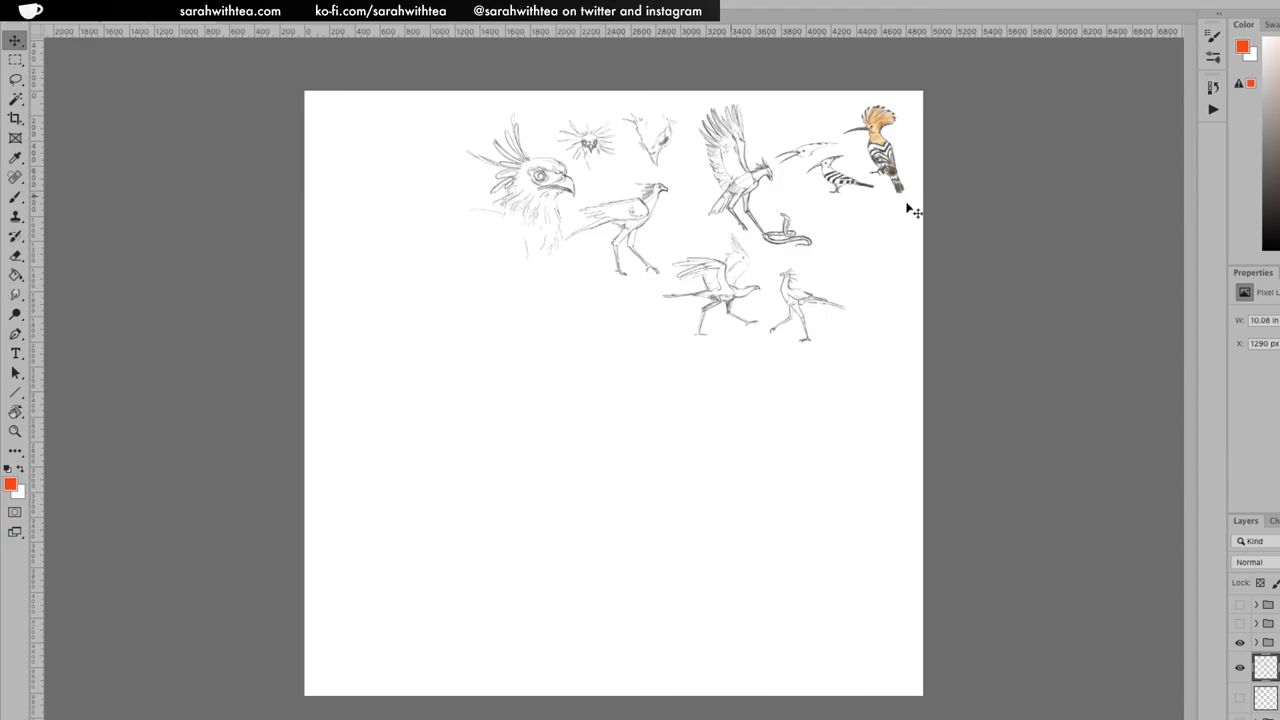
pyautogui.click(848, 187)
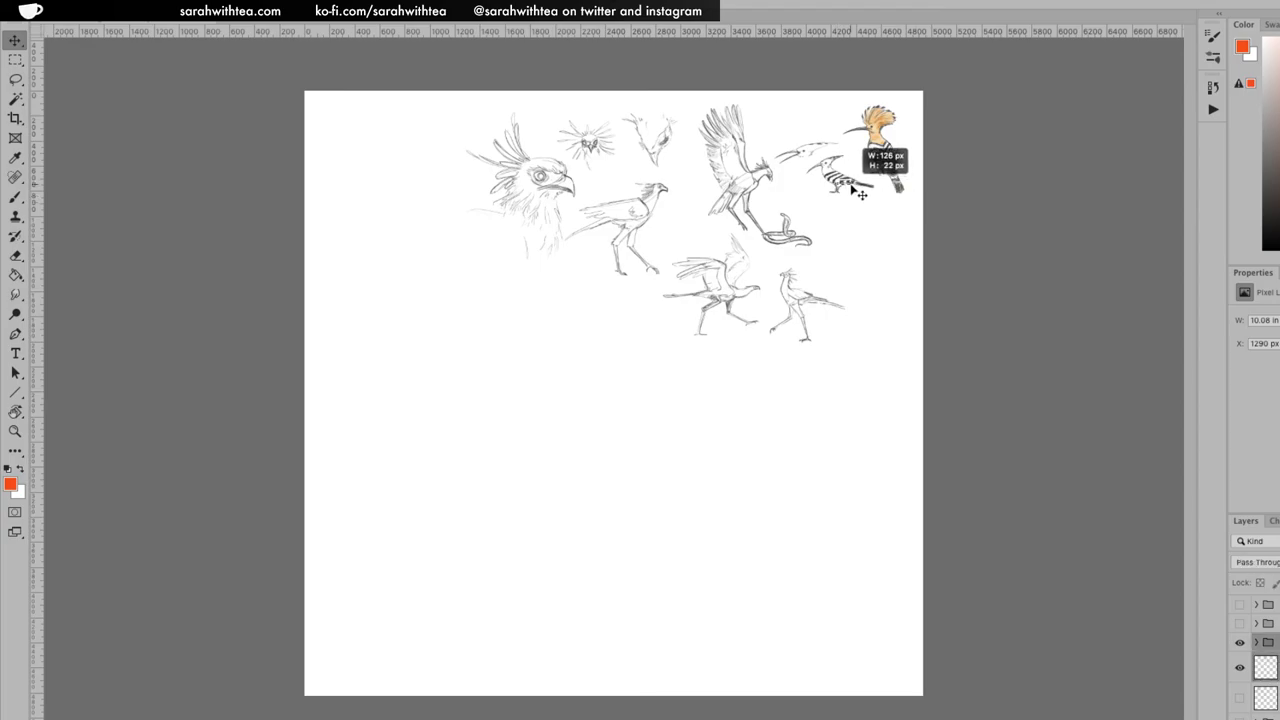
pyautogui.click(1050, 455)
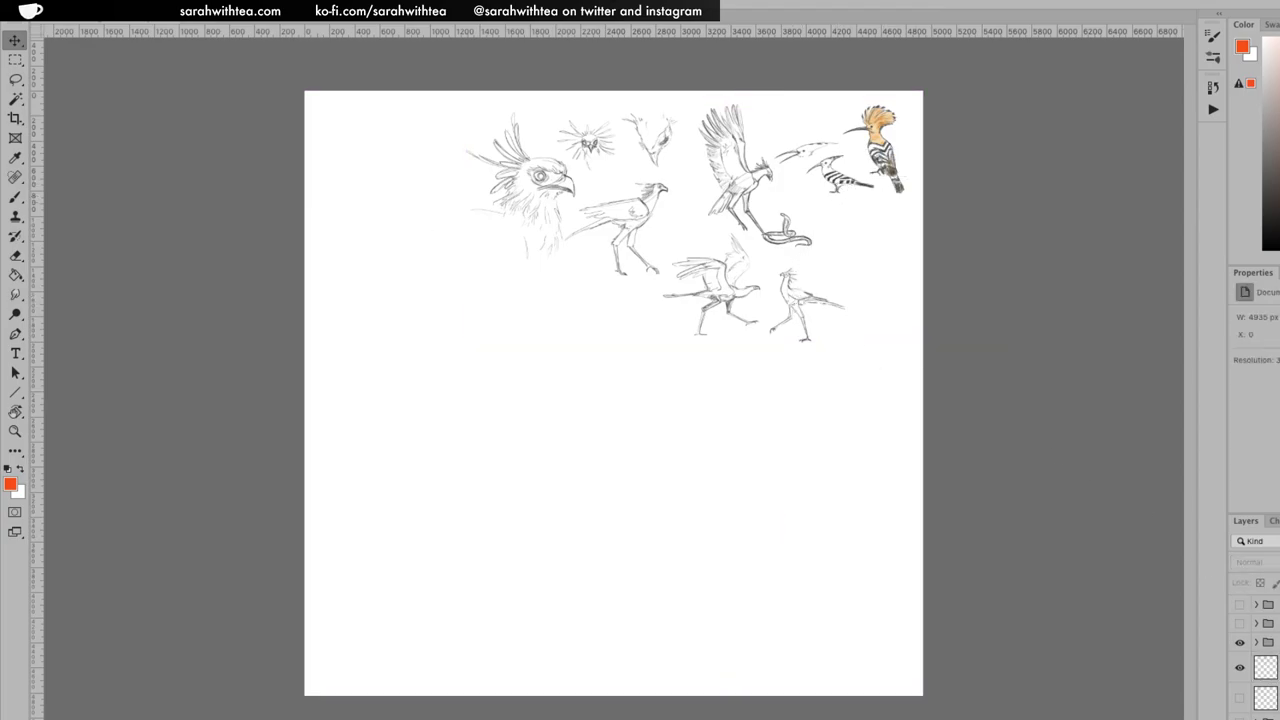
# Show the hoatzin and cassowary groups, placing the hoatzins below the secretary birds and the cassowaries at the canvas's middle left
pyautogui.click(1266, 642)
pyautogui.click(1240, 623)
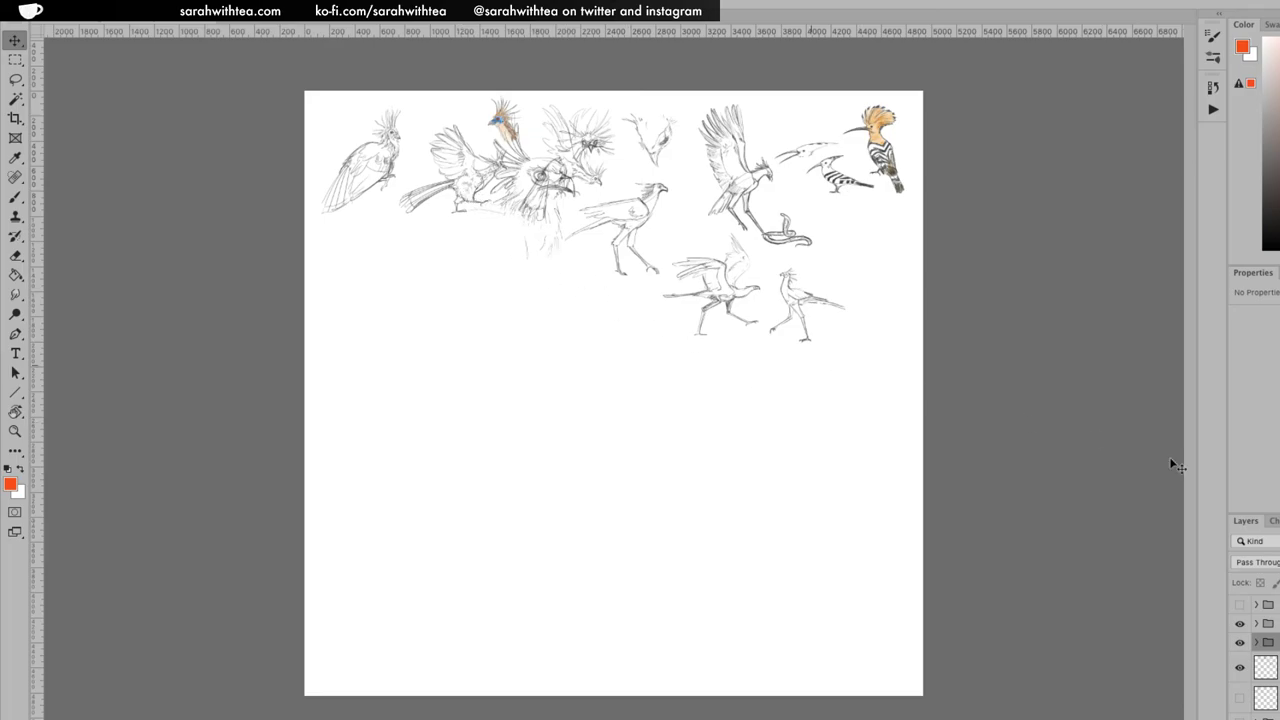
pyautogui.moveTo(374, 217)
pyautogui.mouseDown()
pyautogui.moveTo(400, 325)
pyautogui.moveTo(663, 405)
pyautogui.moveTo(668, 440)
pyautogui.mouseUp()
pyautogui.click(1239, 604)
pyautogui.moveTo(476, 338)
pyautogui.mouseDown()
pyautogui.moveTo(504, 364)
pyautogui.moveTo(457, 340)
pyautogui.moveTo(570, 376)
pyautogui.mouseUp()
# Show the quail sketches and the black crested bird, placing the quails below the cassowaries and the black bird in the upper-left corner
pyautogui.click(1240, 698)
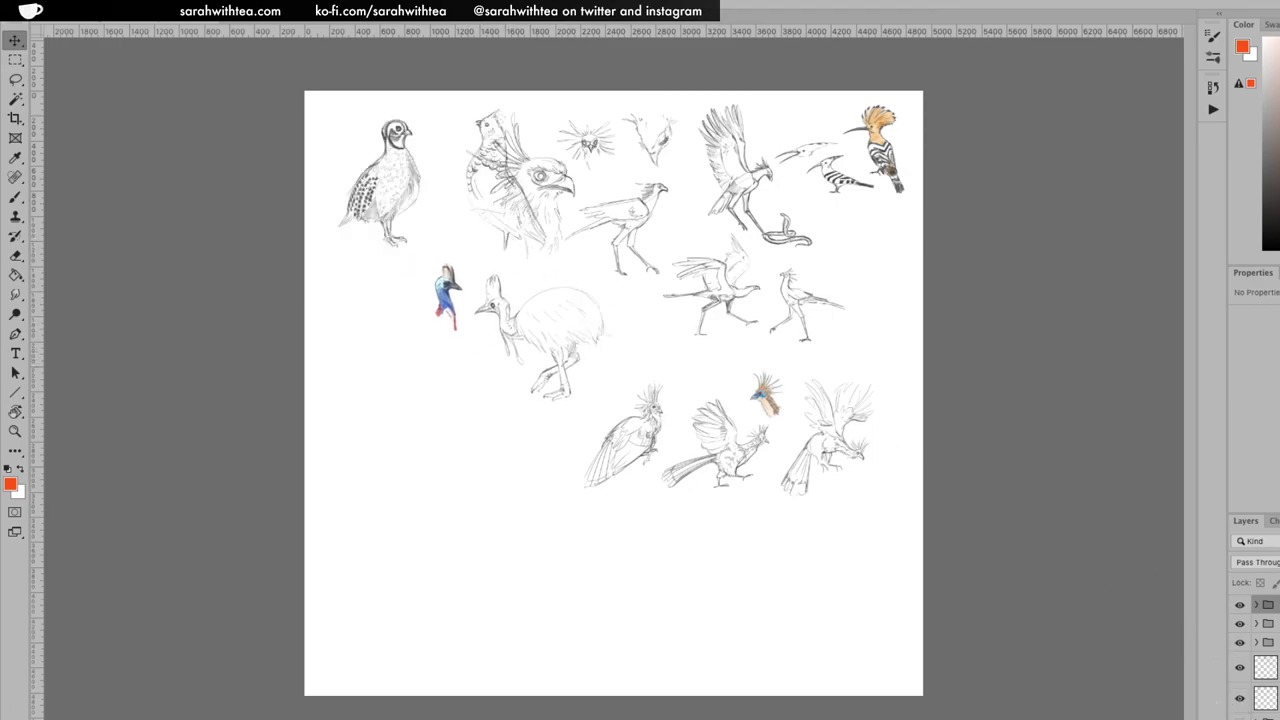
pyautogui.click(1265, 698)
pyautogui.click(1240, 716)
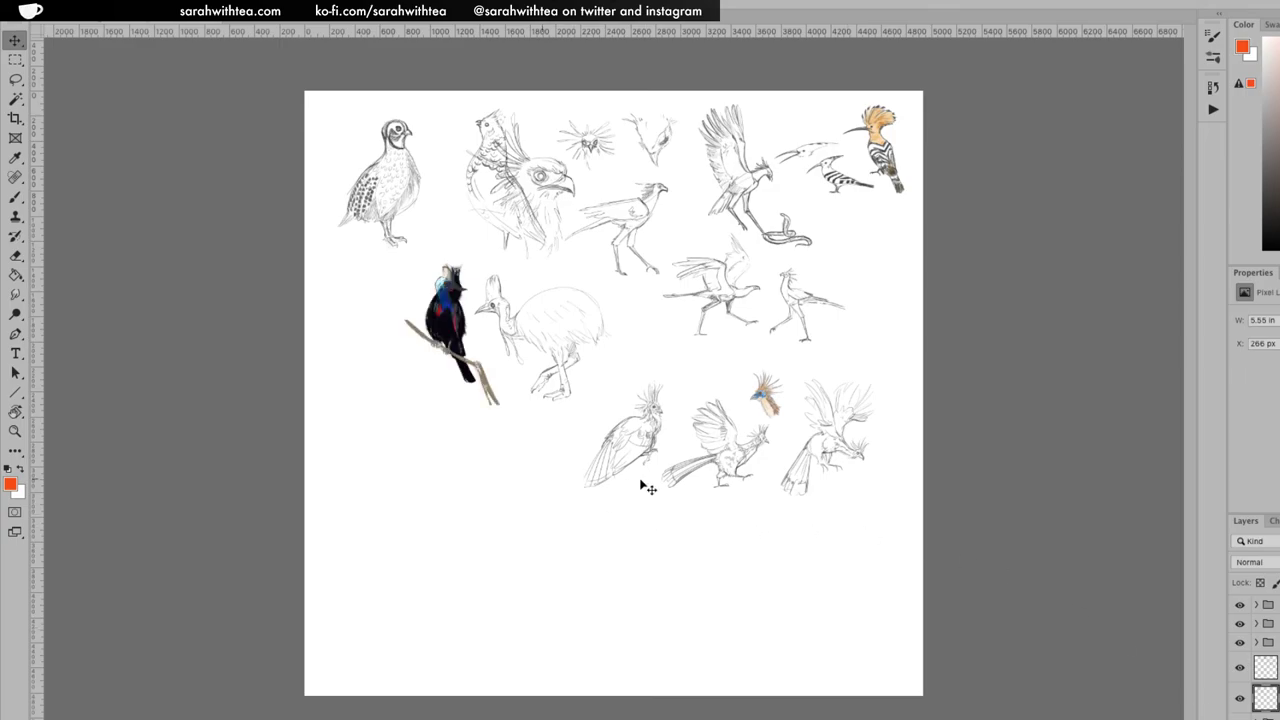
pyautogui.click(1268, 716)
pyautogui.moveTo(493, 399)
pyautogui.mouseDown()
pyautogui.moveTo(506, 518)
pyautogui.moveTo(436, 222)
pyautogui.moveTo(386, 277)
pyautogui.moveTo(378, 501)
pyautogui.mouseUp()
pyautogui.click(594, 340)
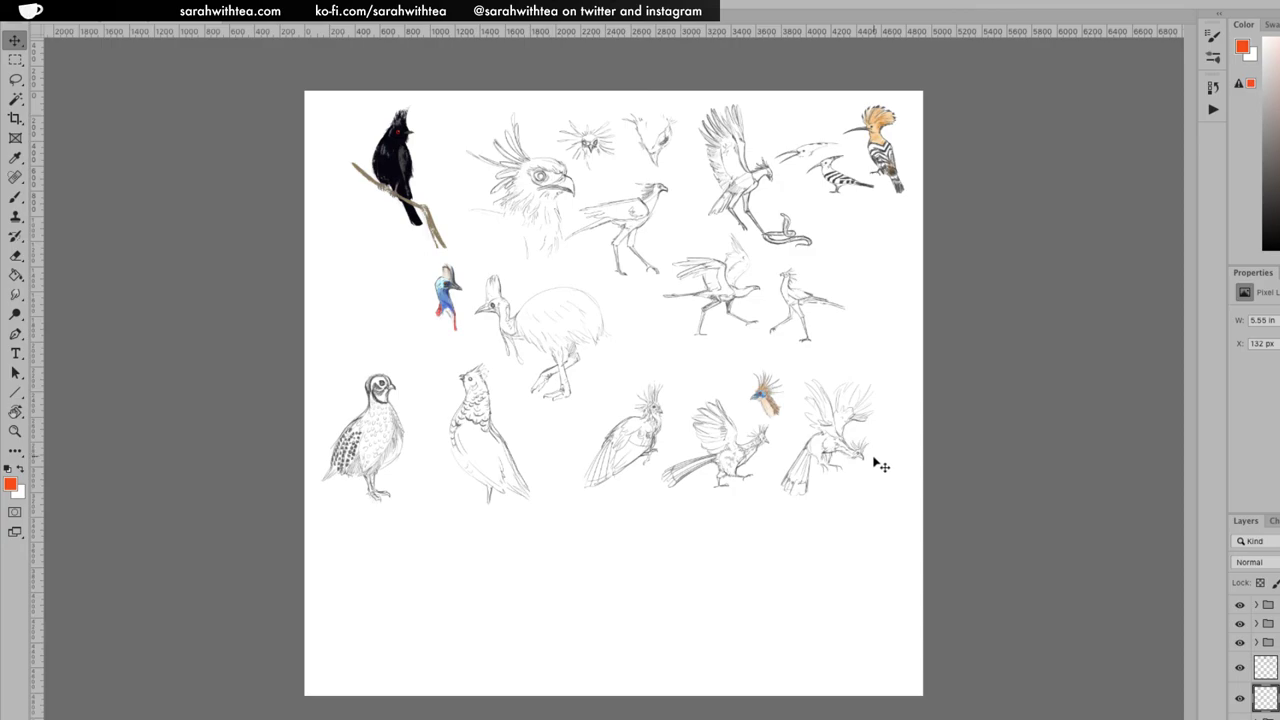
# Examine the arranged bird studies up close across the combined sheet
pyautogui.press('z')
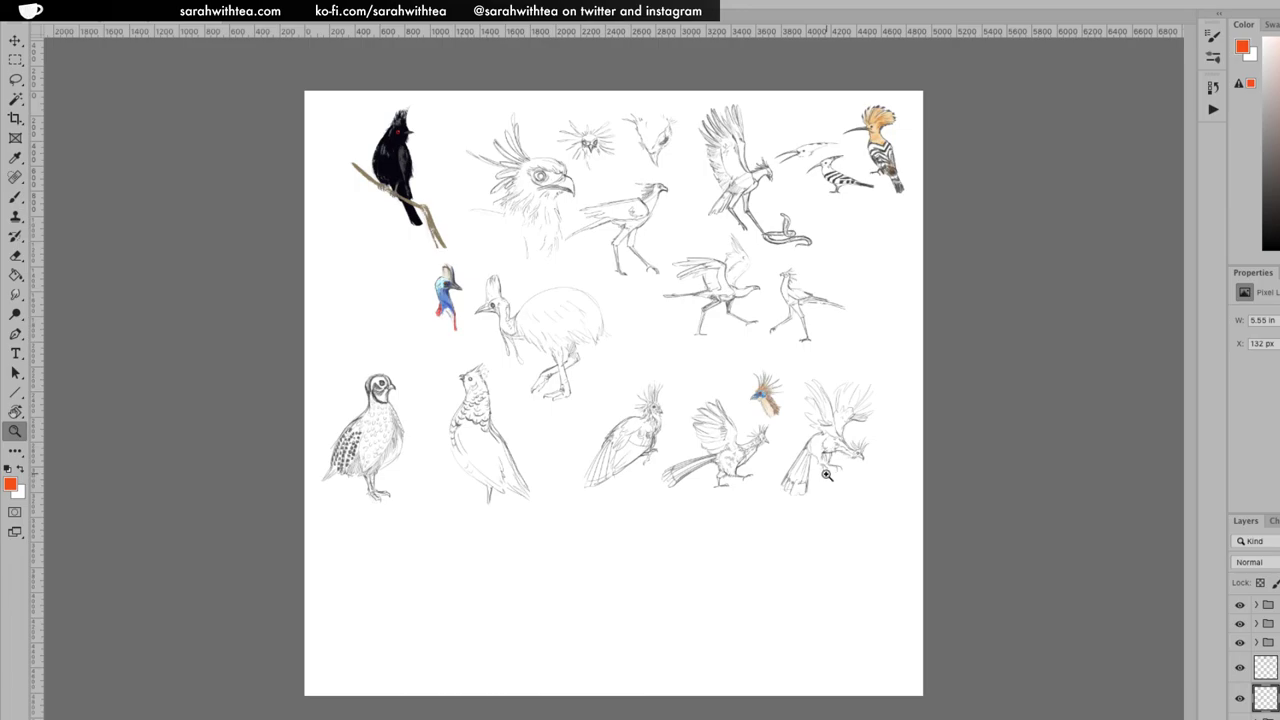
pyautogui.click(686, 357)
pyautogui.press('space')
pyautogui.moveTo(695, 359); pyautogui.dragTo(686, 449)
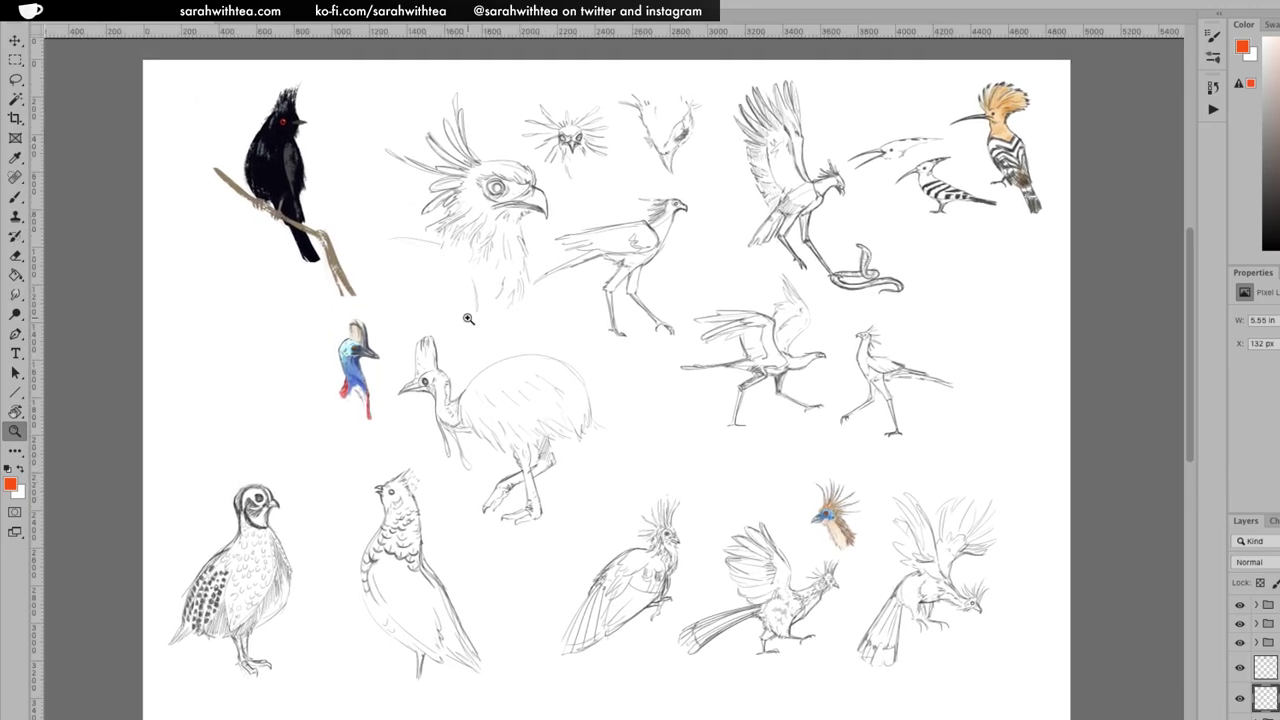
pyautogui.moveTo(148, 58); pyautogui.dragTo(149, 57)
pyautogui.moveTo(912, 489)
pyautogui.mouseDown()
pyautogui.moveTo(917, 502)
pyautogui.moveTo(554, 334)
pyautogui.mouseUp()
pyautogui.hotkey('ctrl', 'r')
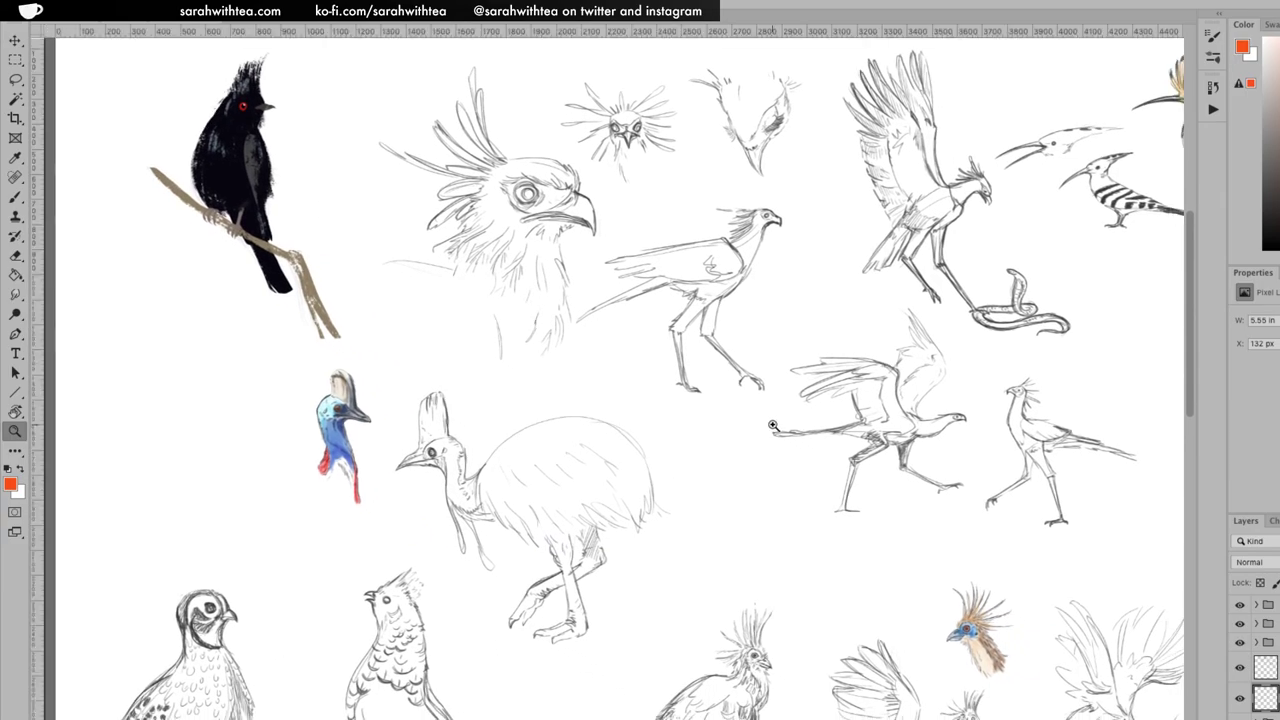
# Present the combined bird sheet in full-screen mode on a black surround, framed so that all the bird studies can be examined together
pyautogui.press('f')
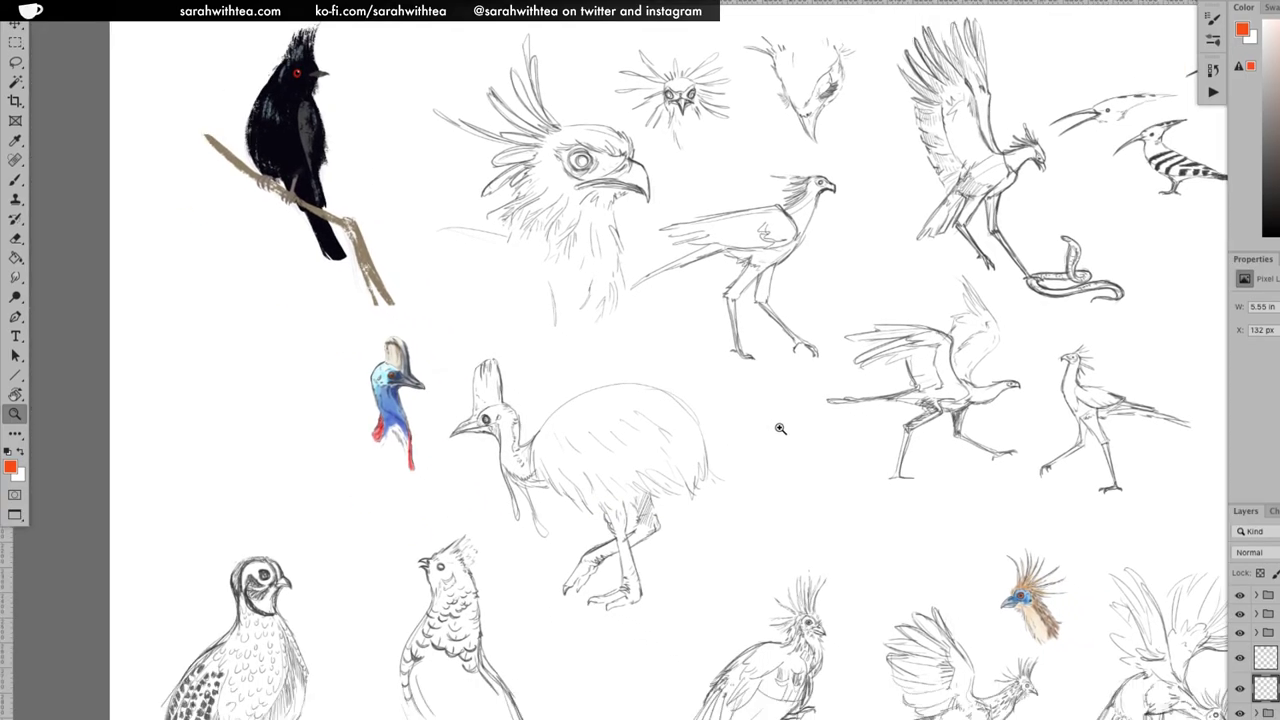
pyautogui.press('f')
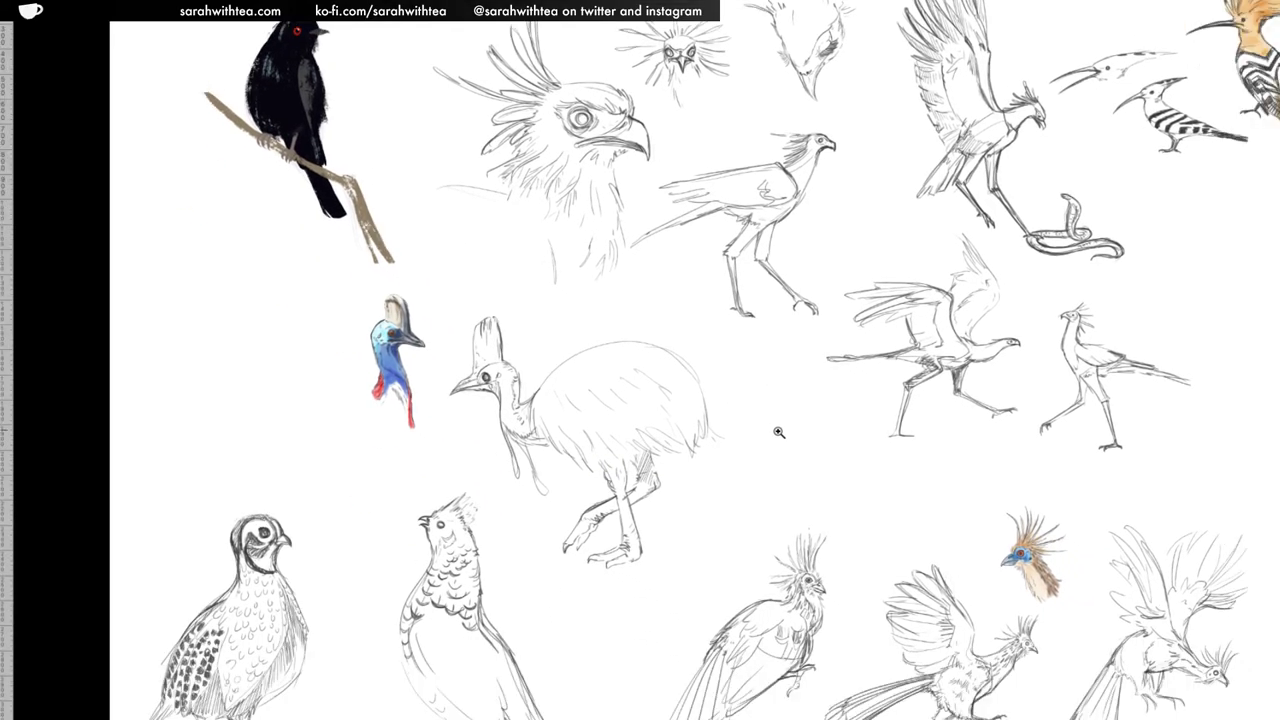
pyautogui.keyDown('alt'); pyautogui.click(1059, 510); pyautogui.keyUp('alt')
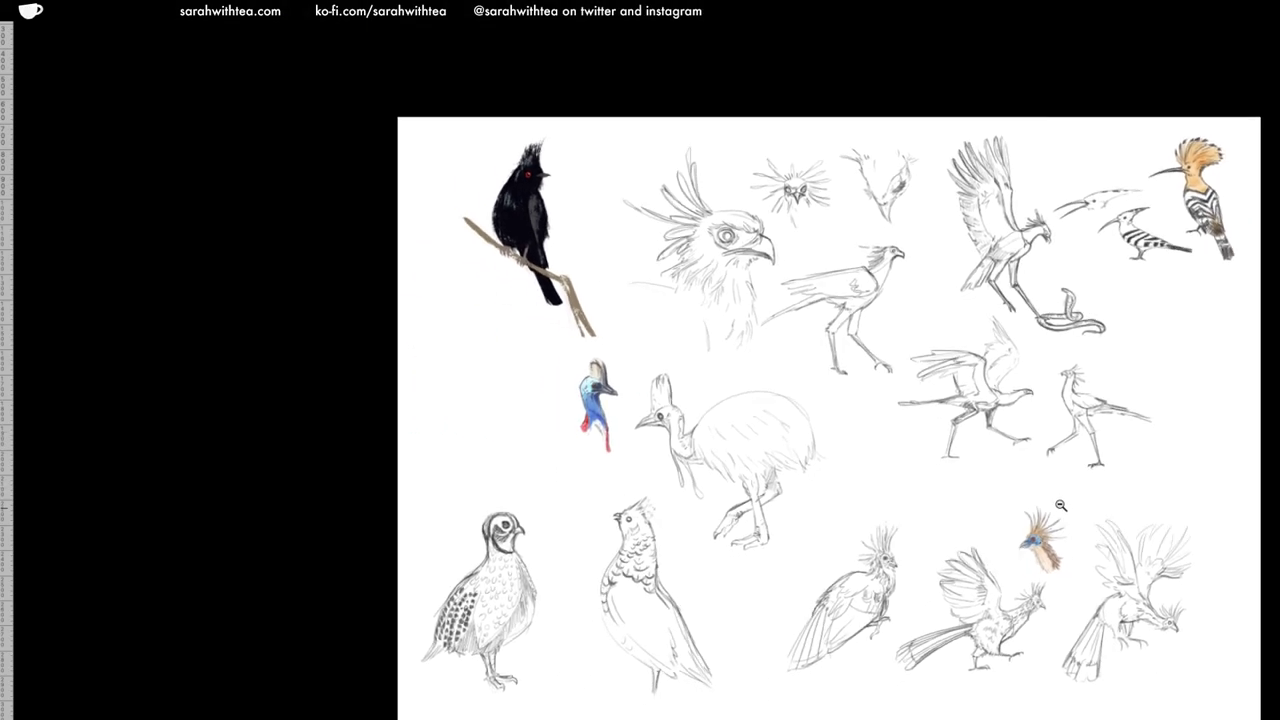
pyautogui.click(671, 349)
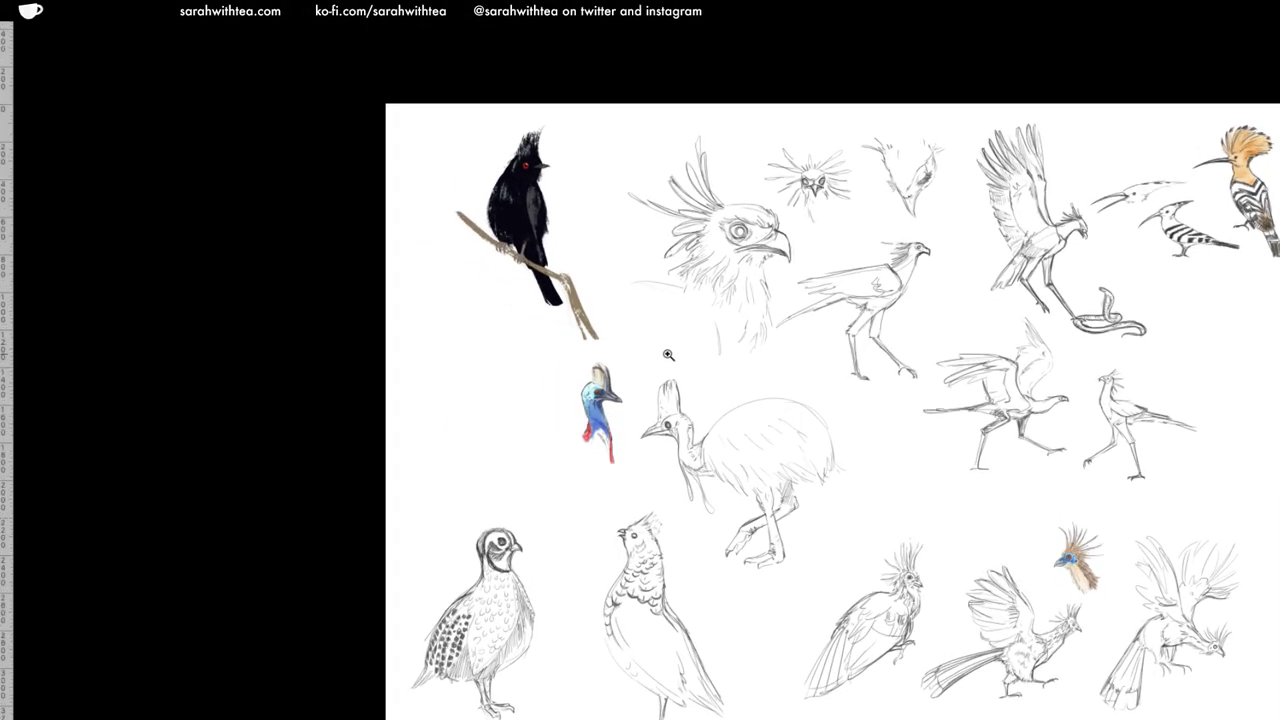
pyautogui.click(668, 355)
pyautogui.moveTo(866, 414)
pyautogui.mouseDown()
pyautogui.moveTo(757, 376)
pyautogui.moveTo(750, 359)
pyautogui.mouseUp()
pyautogui.hotkey('ctrl', 'r')
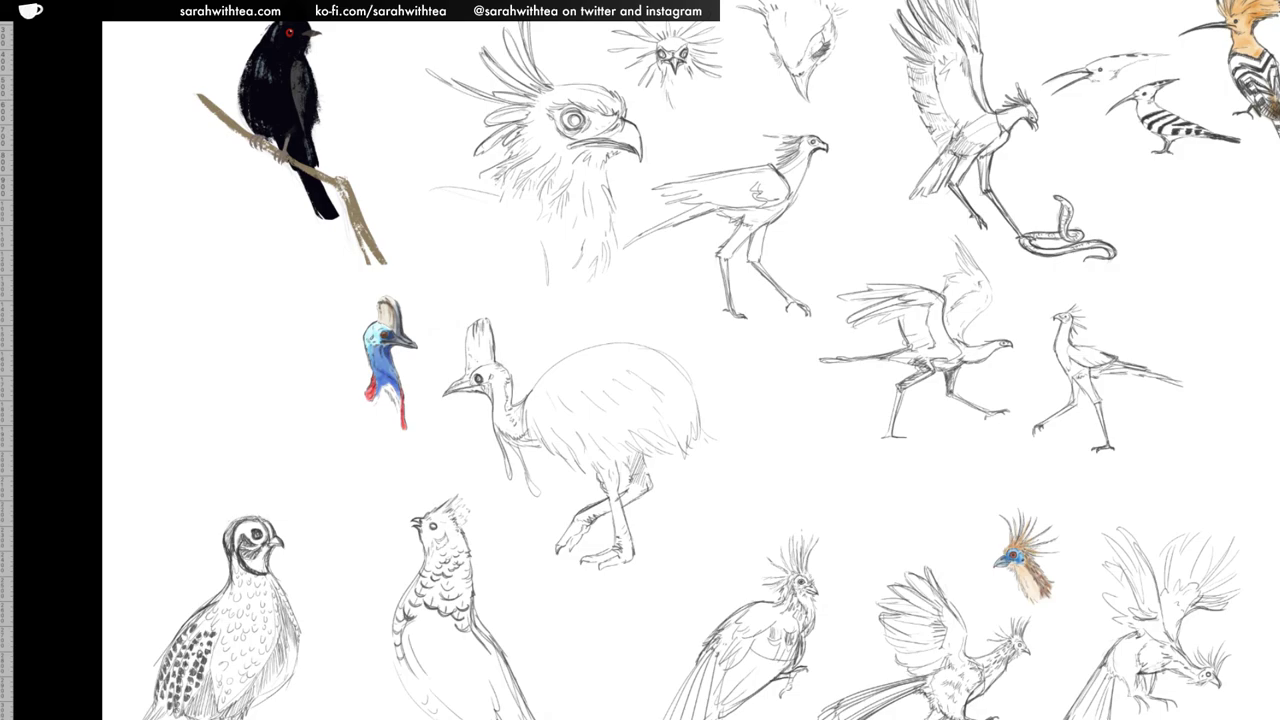
pyautogui.keyDown('alt'); pyautogui.click(872, 451); pyautogui.keyUp('alt')
pyautogui.moveTo(869, 462); pyautogui.dragTo(785, 411)
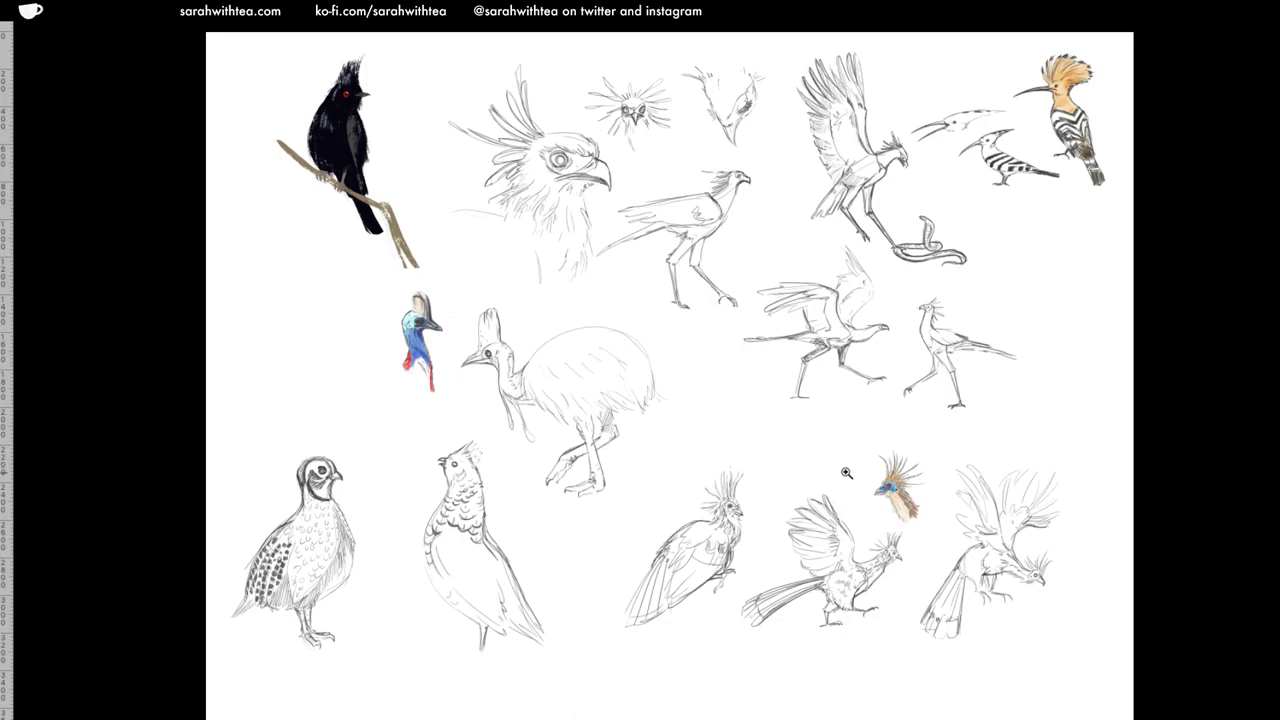
pyautogui.moveTo(843, 470); pyautogui.dragTo(827, 460)
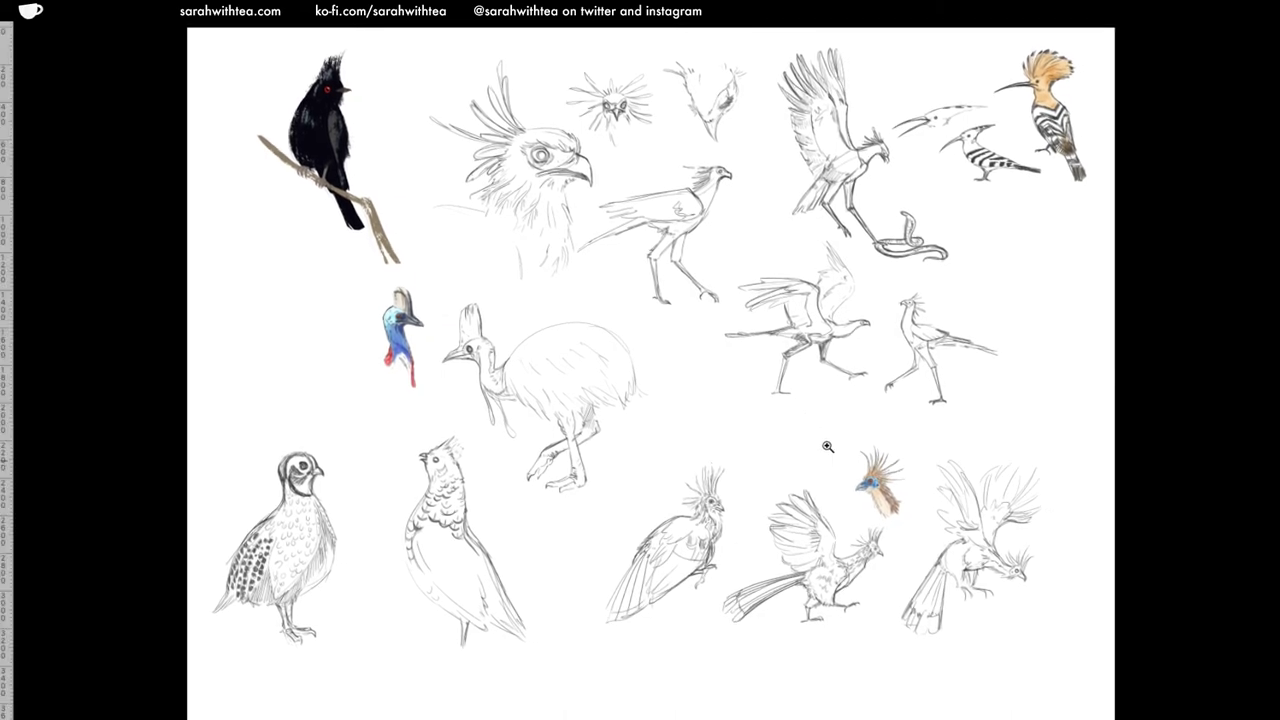